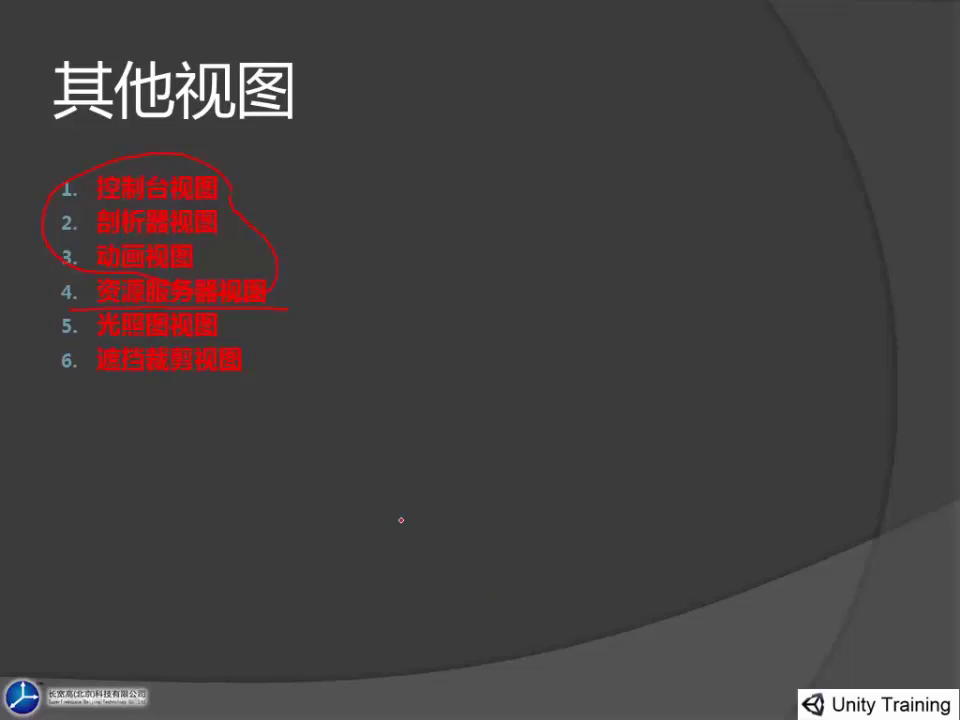
Underline item 6 (遮挡裁剪视图) in red ink, advance to the custom workspace slide, and switch to Unity
{"action": "mouse_move", "coordinate": [254, 380]}
{"action": "left_mouse_down"}
{"action": "mouse_move", "coordinate": [93, 360]}
{"action": "mouse_move", "coordinate": [259, 365]}
{"action": "left_mouse_up"}
{"action": "key", "text": "Right"}
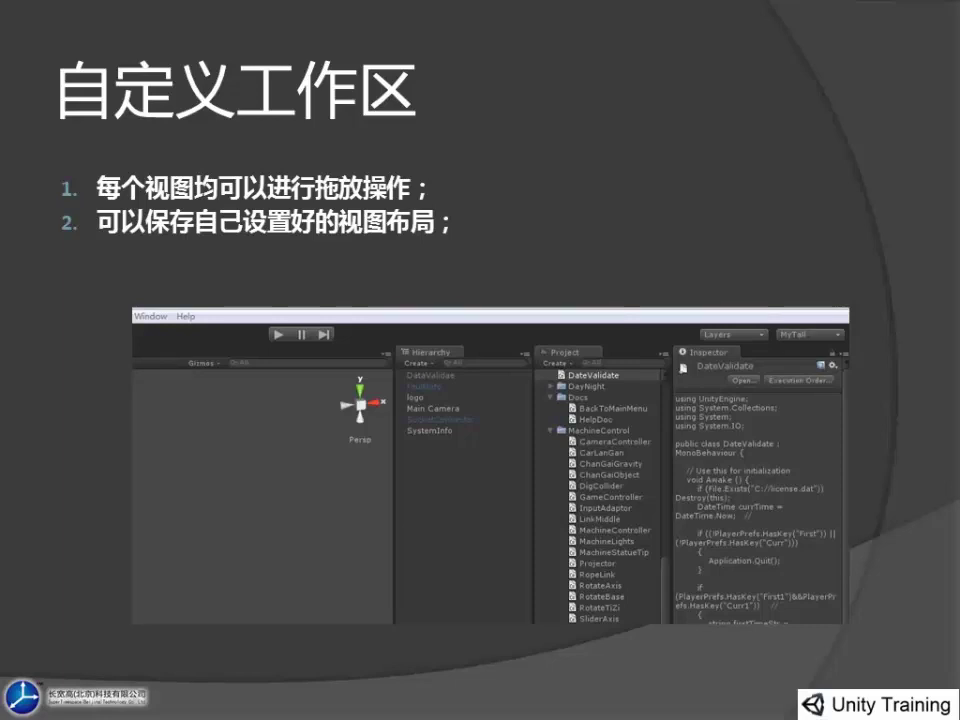
{"action": "key", "text": "alt+Tab"}
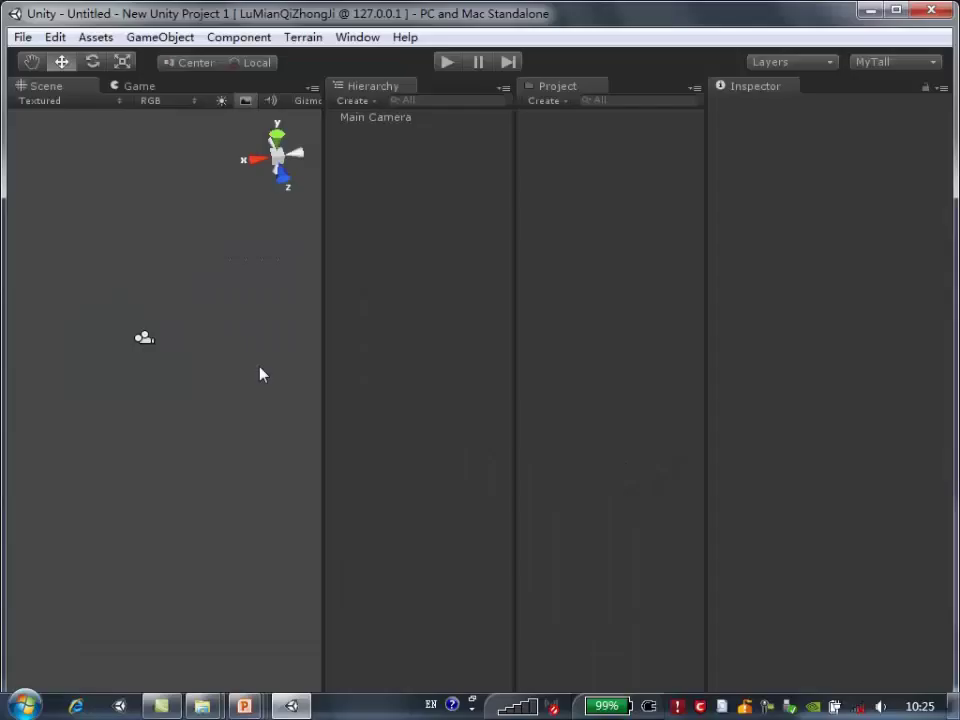
Float the Game view aside, then try the 2 by 3 and 4 Split editor layouts
{"action": "mouse_move", "coordinate": [132, 87]}
{"action": "left_mouse_down"}
{"action": "mouse_move", "coordinate": [175, 372]}
{"action": "mouse_move", "coordinate": [155, 104]}
{"action": "left_mouse_up"}
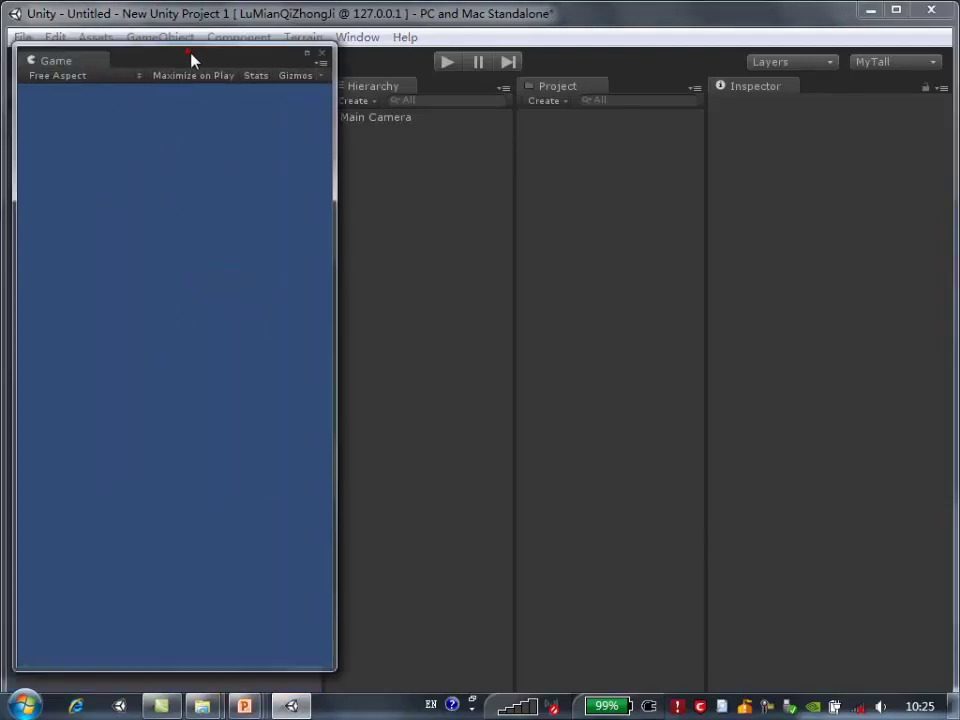
{"action": "left_click_drag", "start_coordinate": [190, 60], "coordinate": [666, 169]}
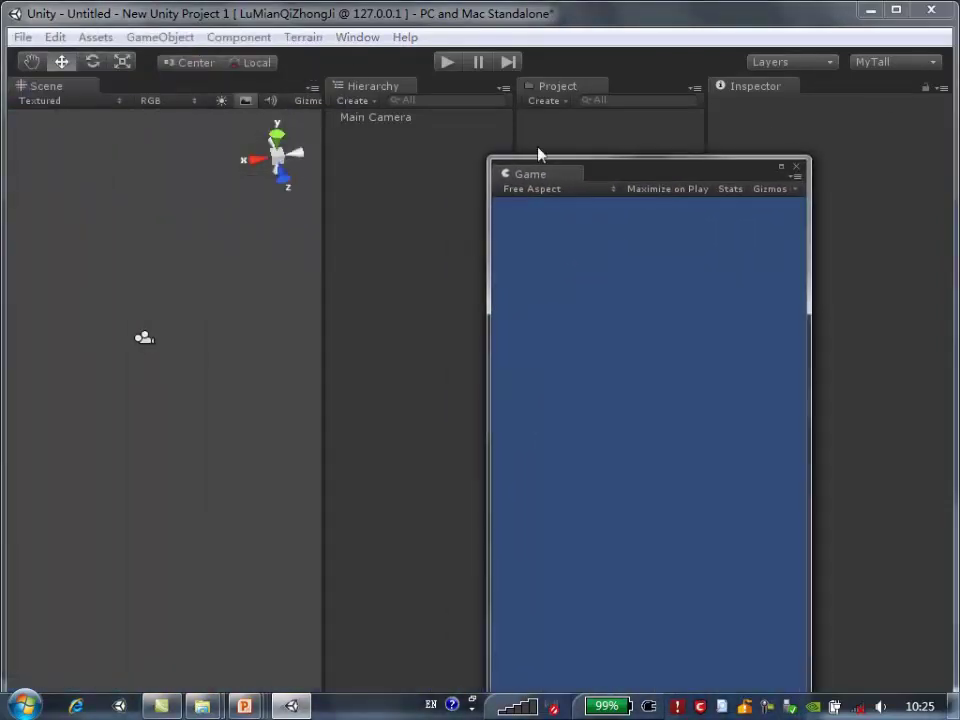
{"action": "left_click", "coordinate": [904, 63]}
{"action": "left_click", "coordinate": [804, 66]}
{"action": "left_click", "coordinate": [904, 62]}
{"action": "left_click", "coordinate": [858, 88]}
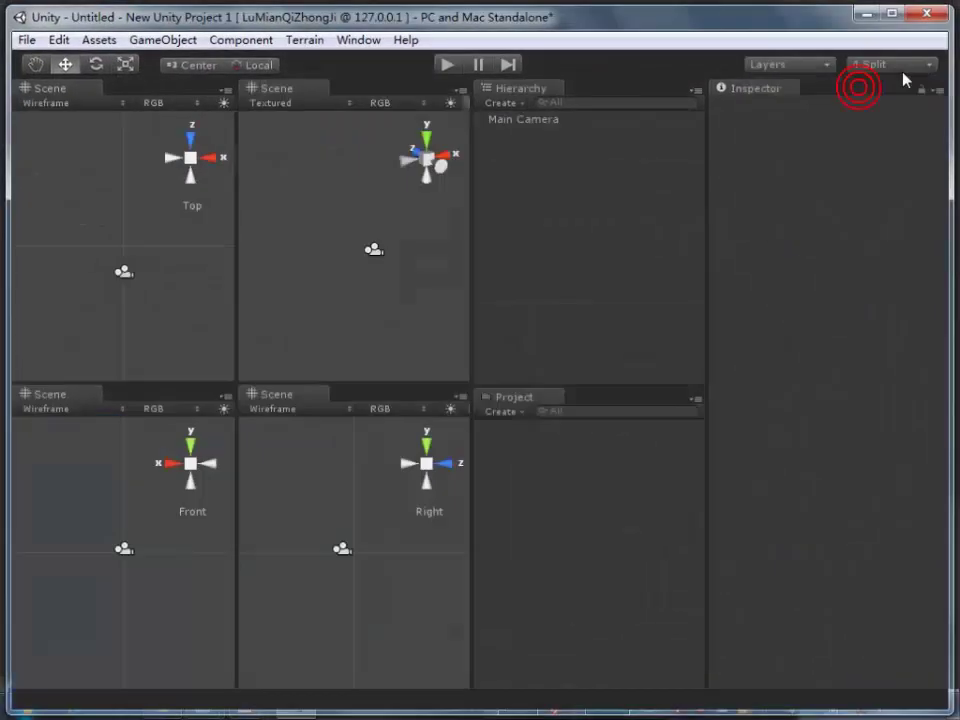
Restore the MyTall layout and check the Game and Scene views
{"action": "left_click", "coordinate": [907, 67]}
{"action": "left_click", "coordinate": [836, 114]}
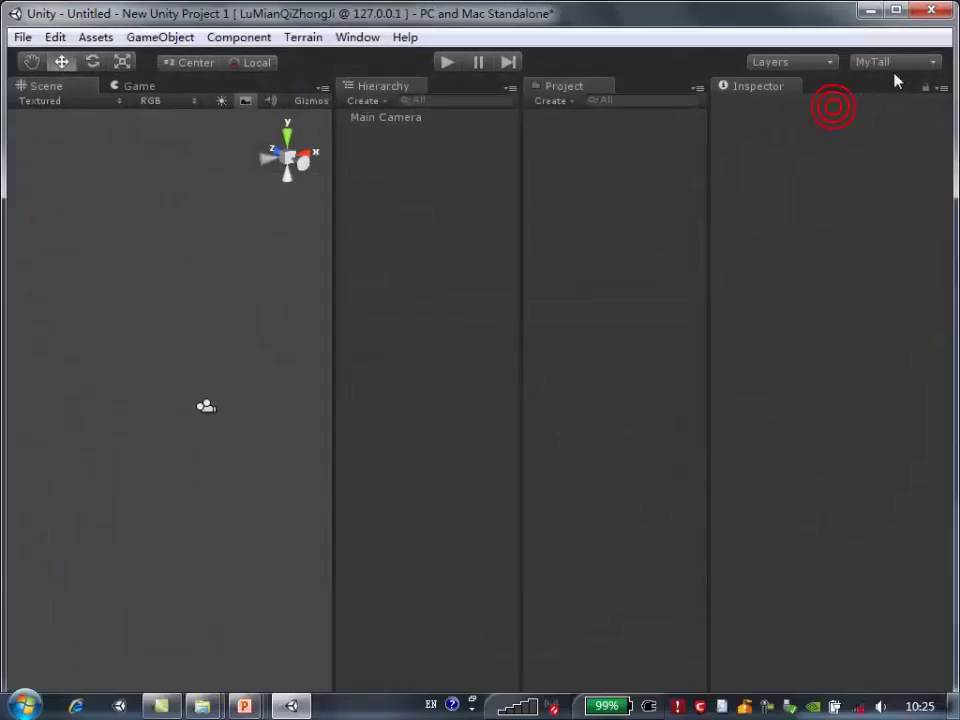
{"action": "left_click", "coordinate": [896, 60]}
{"action": "left_click", "coordinate": [656, 24]}
{"action": "left_click", "coordinate": [138, 88]}
{"action": "left_click", "coordinate": [62, 87]}
Advance the slideshow to 导入资源 and bring forward the LianYunGang0804-0808 folder window
{"action": "mouse_move", "coordinate": [243, 708]}
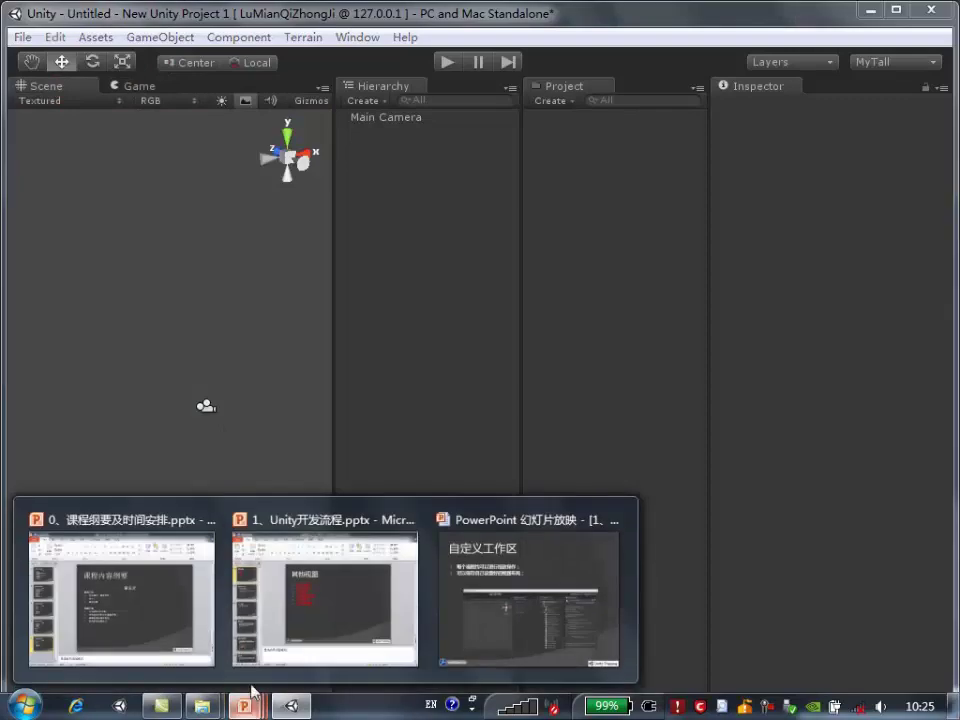
{"action": "left_click", "coordinate": [540, 571]}
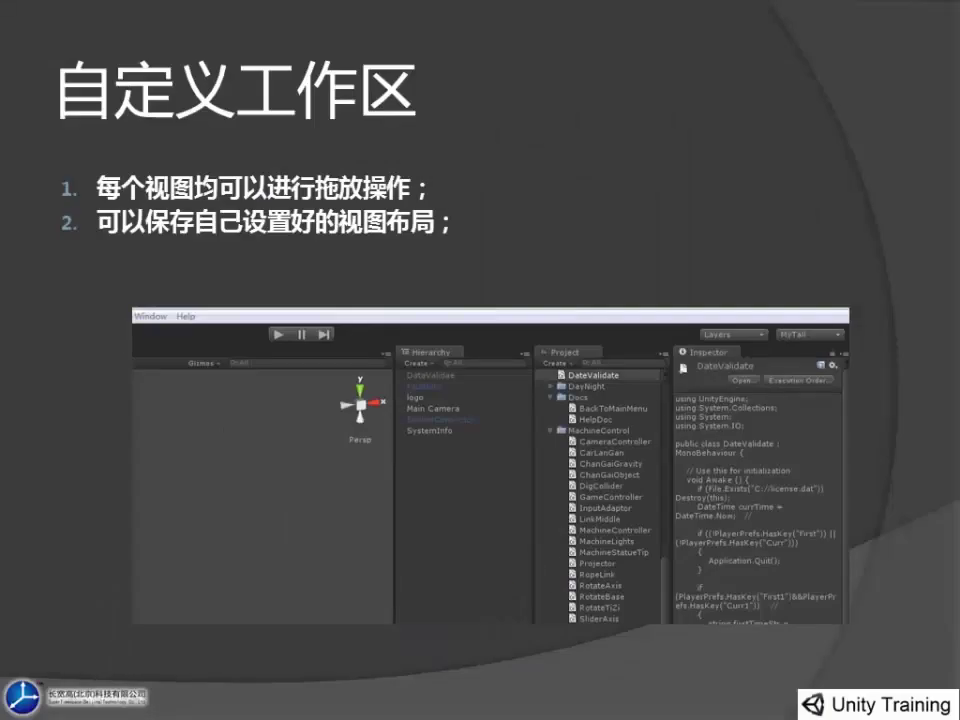
{"action": "key", "text": "Right"}
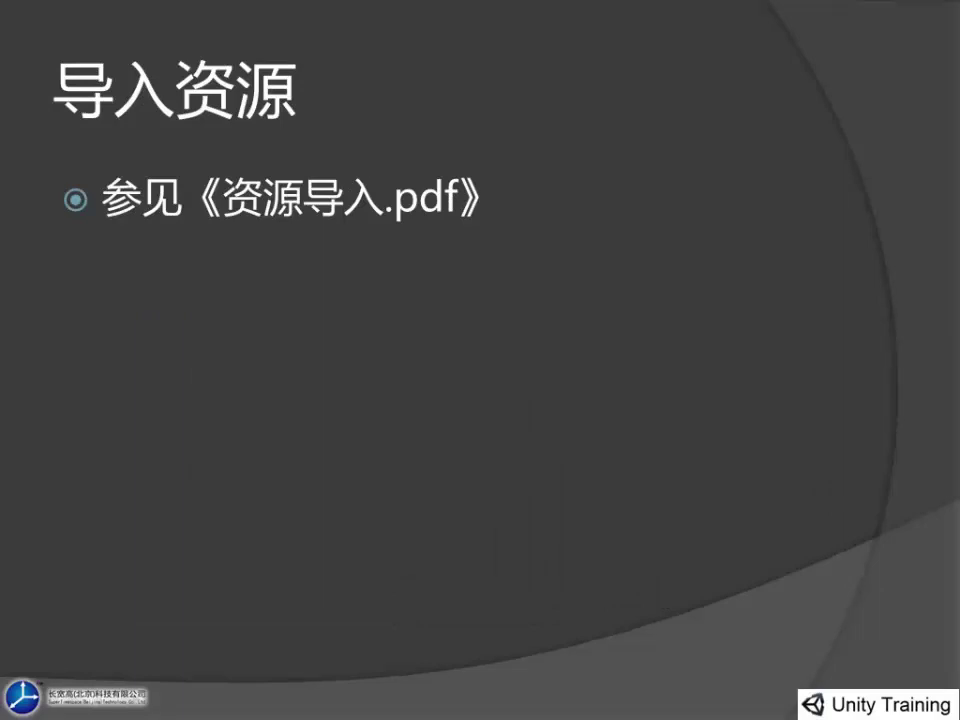
{"action": "key", "text": "alt+Tab"}
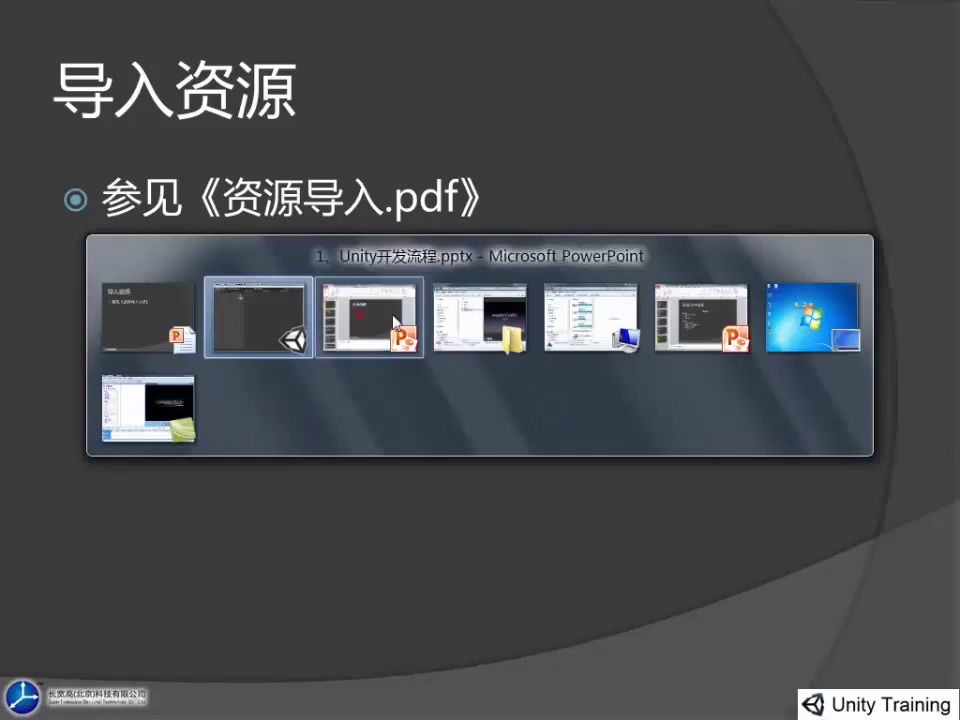
{"action": "left_click", "coordinate": [464, 324]}
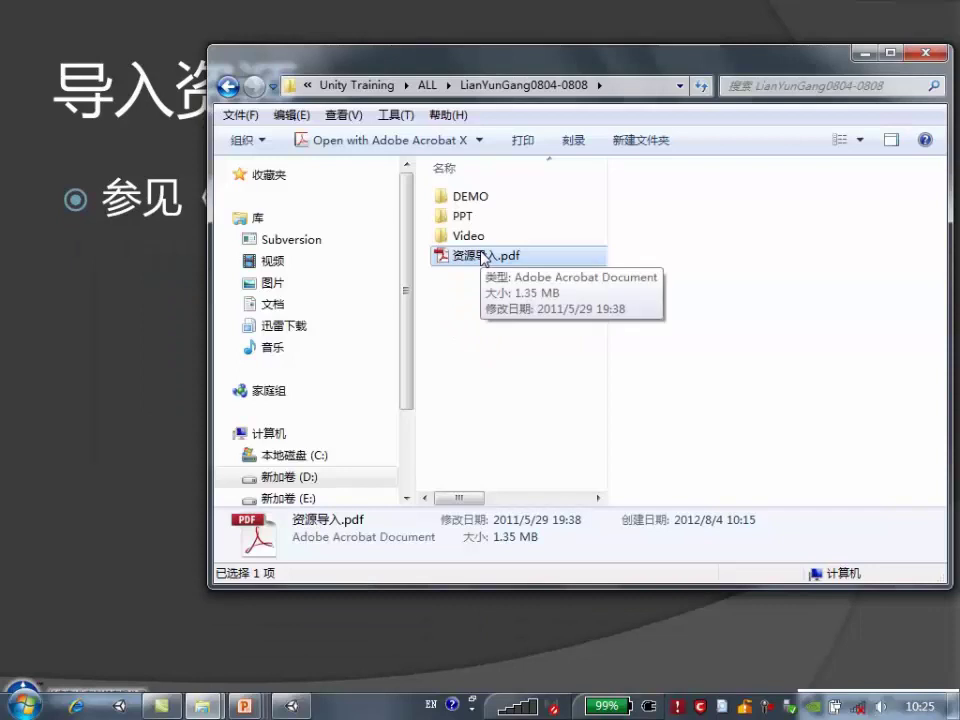
Open 资源导入.pdf in full-page Read Mode
{"action": "double_click", "coordinate": [482, 253]}
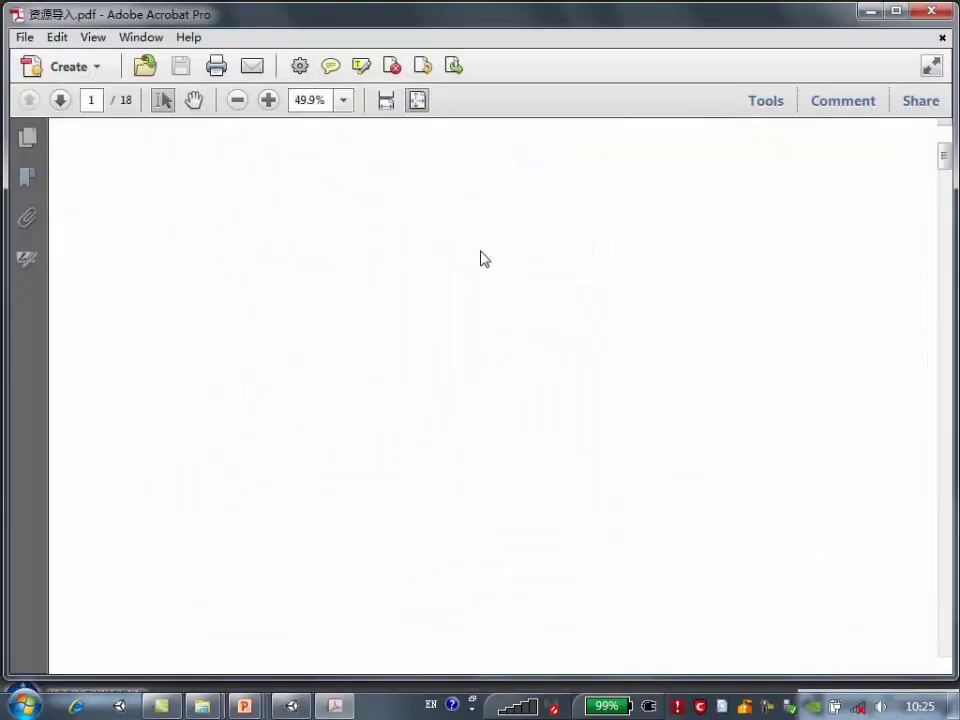
{"action": "scroll", "coordinate": [480, 257], "scroll_direction": "down", "scroll_amount": 1}
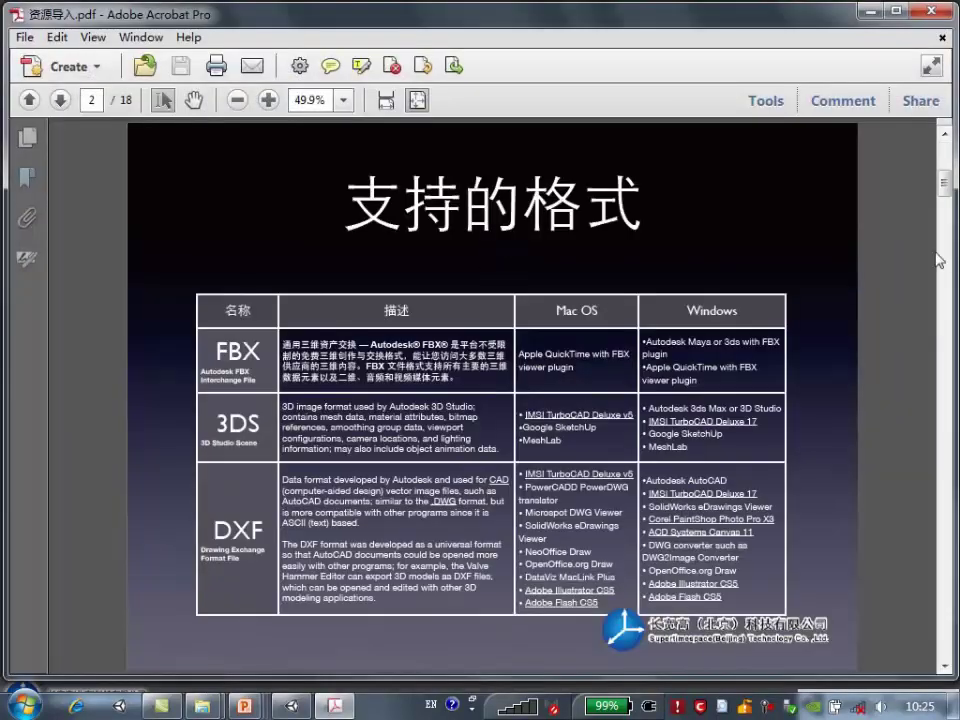
{"action": "left_click", "coordinate": [932, 65]}
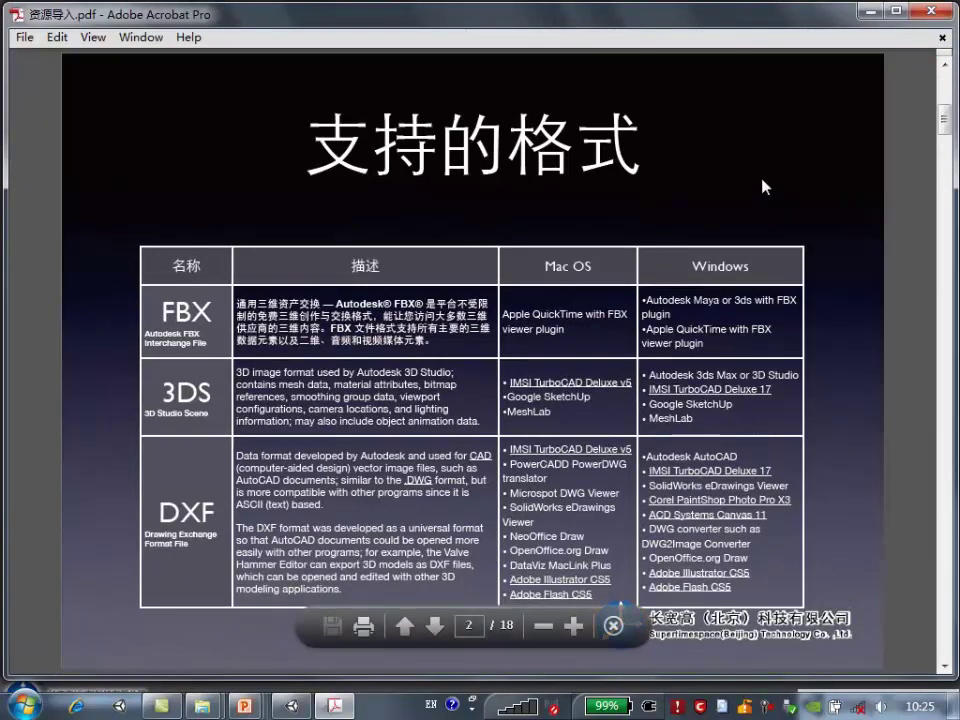
{"action": "scroll", "coordinate": [764, 186], "scroll_direction": "up", "scroll_amount": 1}
{"action": "scroll", "coordinate": [767, 189], "scroll_direction": "down", "scroll_amount": 1}
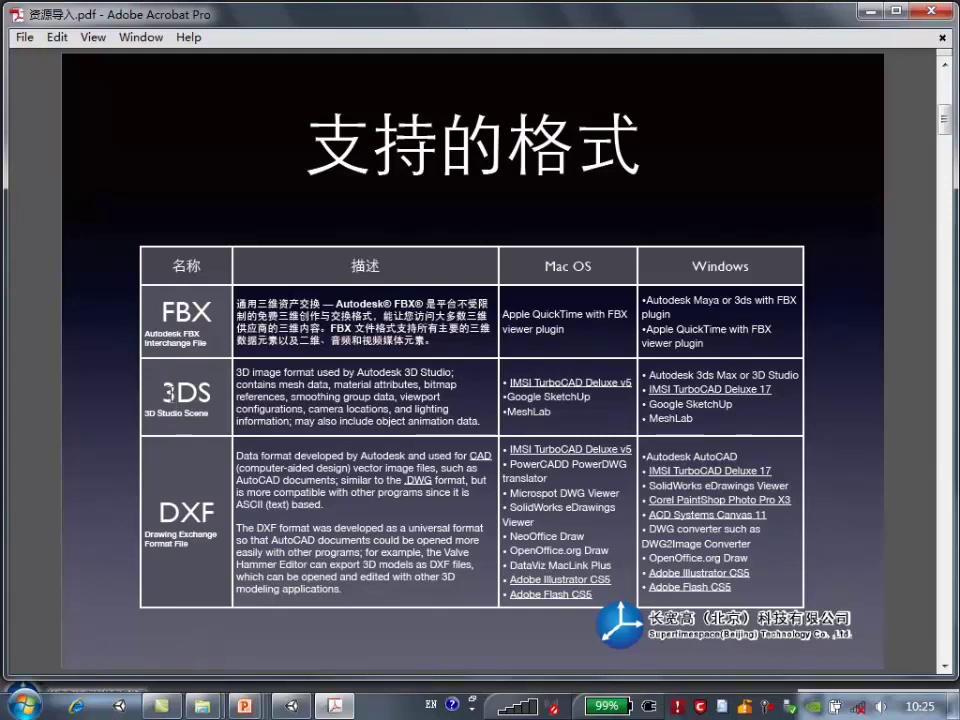
Dismiss the registration prompt and page through to the 模型尺寸 slide on meter units
{"action": "mouse_move", "coordinate": [704, 485]}
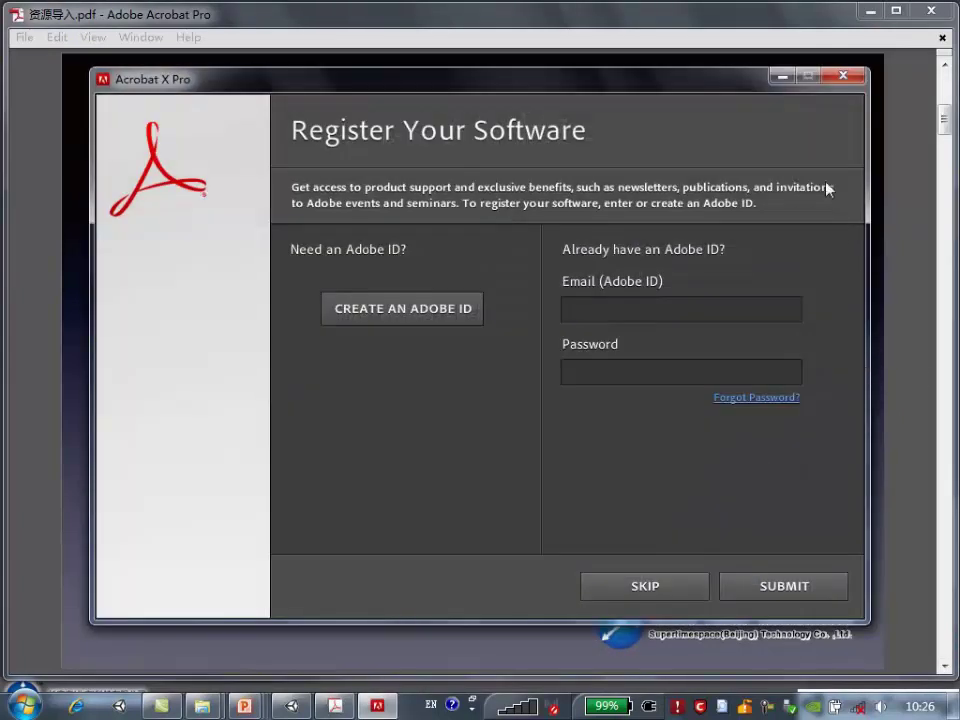
{"action": "left_click", "coordinate": [781, 76]}
{"action": "scroll", "coordinate": [831, 195], "scroll_direction": "down", "scroll_amount": 2}
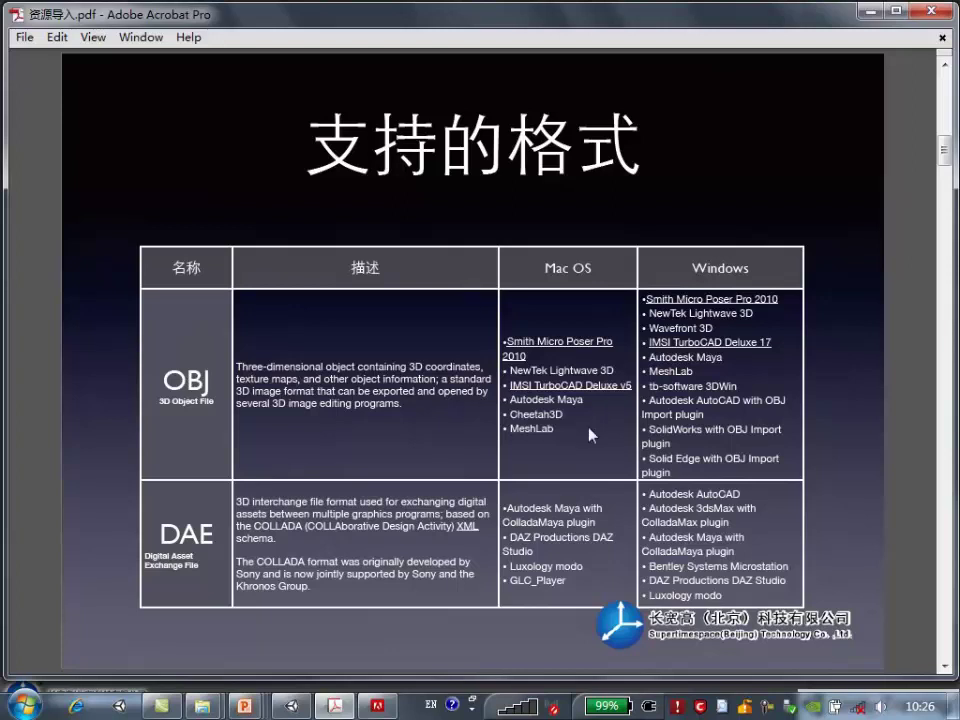
{"action": "scroll", "coordinate": [589, 434], "scroll_direction": "down", "scroll_amount": 1}
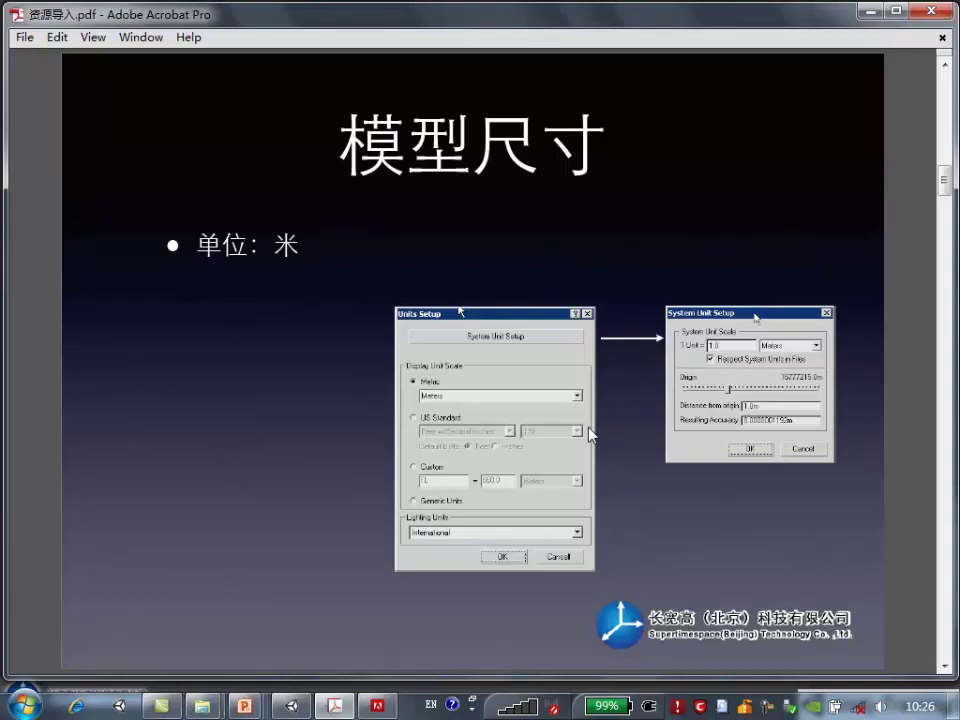
{"action": "key", "text": "alt+Tab"}
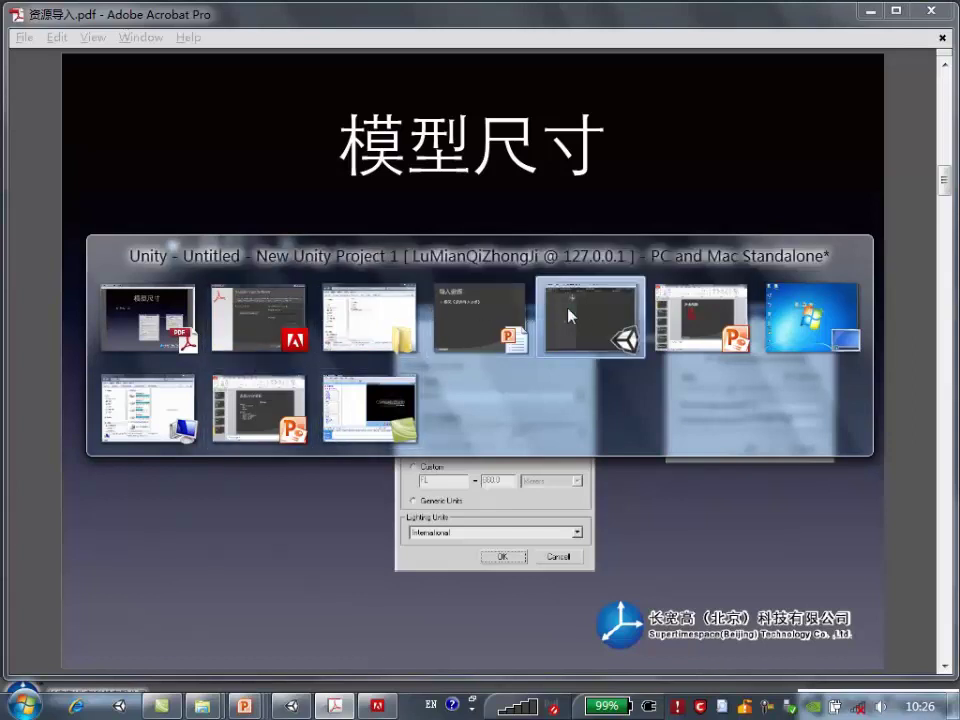
Inspect the Main Camera's Position X, Y and Z values, then return to the 模型尺寸 page
{"action": "left_click", "coordinate": [636, 309]}
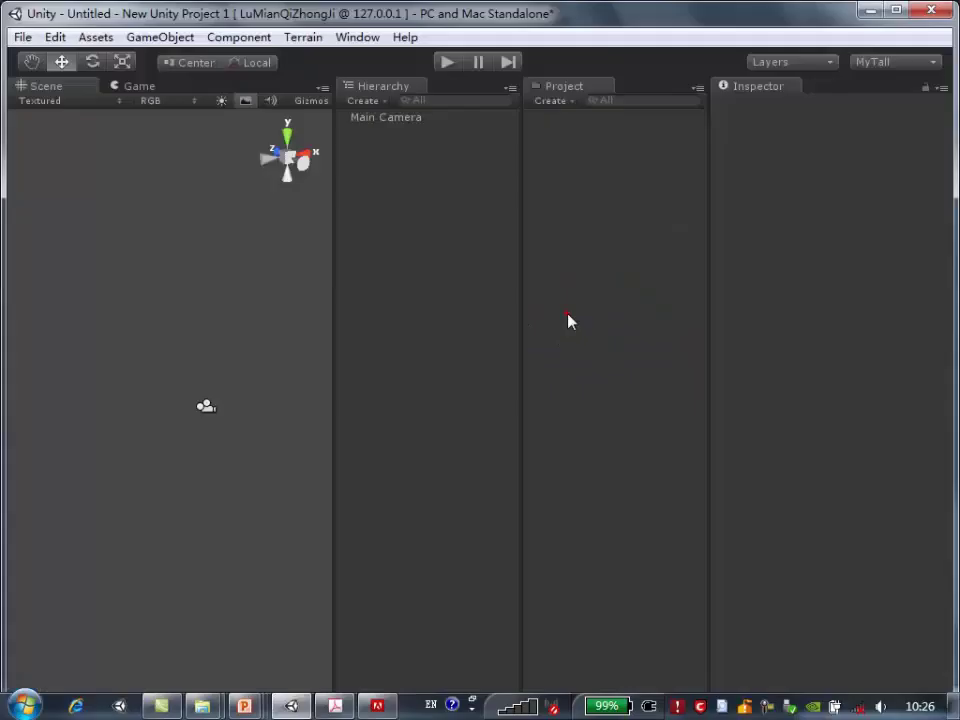
{"action": "left_click", "coordinate": [413, 117]}
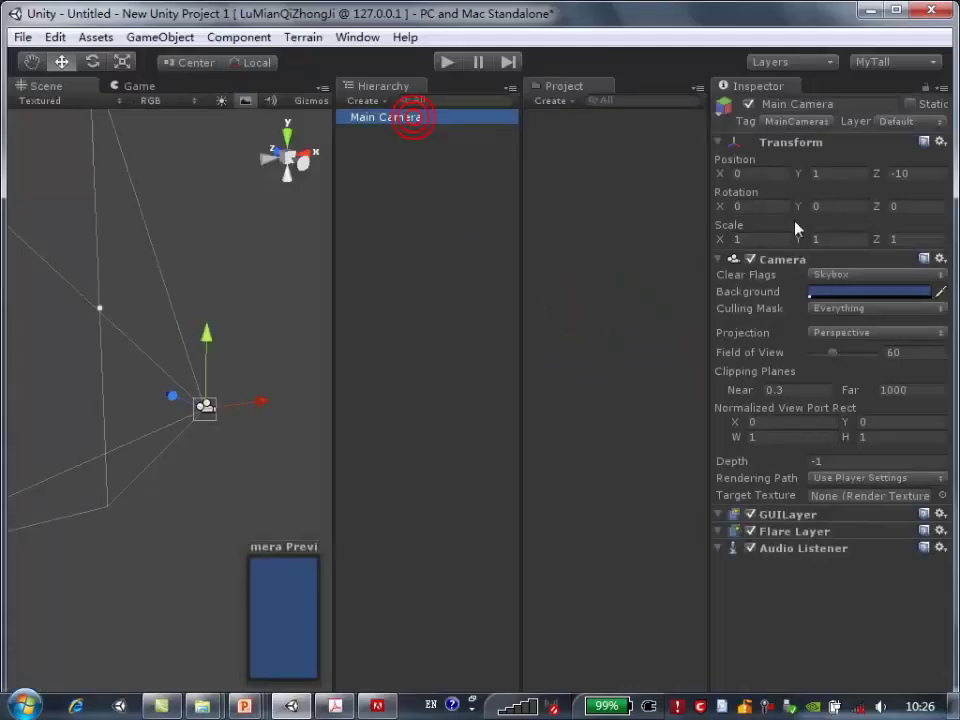
{"action": "left_click", "coordinate": [733, 173]}
{"action": "left_click", "coordinate": [830, 173]}
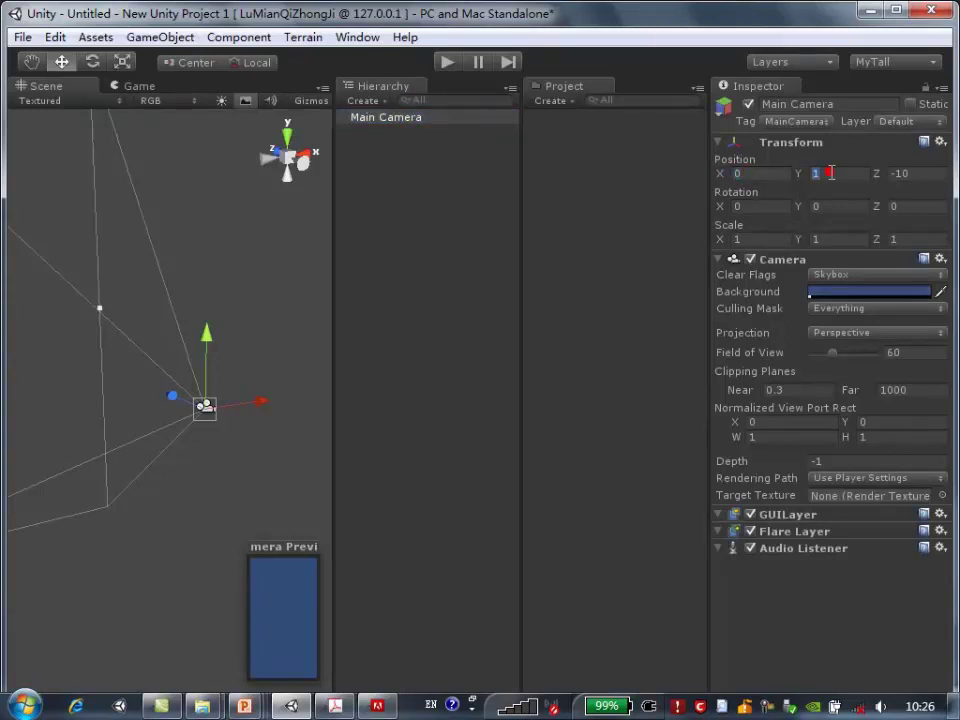
{"action": "key", "text": "Tab"}
{"action": "left_click", "coordinate": [837, 174]}
{"action": "left_click", "coordinate": [378, 707]}
{"action": "left_click", "coordinate": [444, 614]}
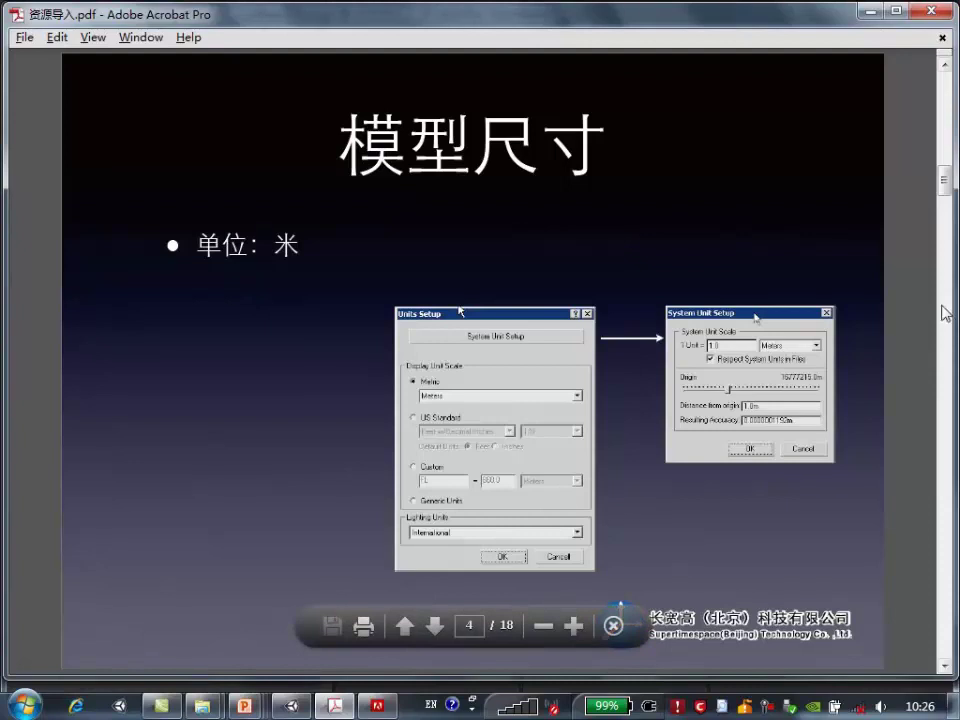
Scroll to page 5, the 坐标朝向 slide comparing 3DMax and Unity axes
{"action": "scroll", "coordinate": [888, 281], "scroll_direction": "down", "scroll_amount": 3}
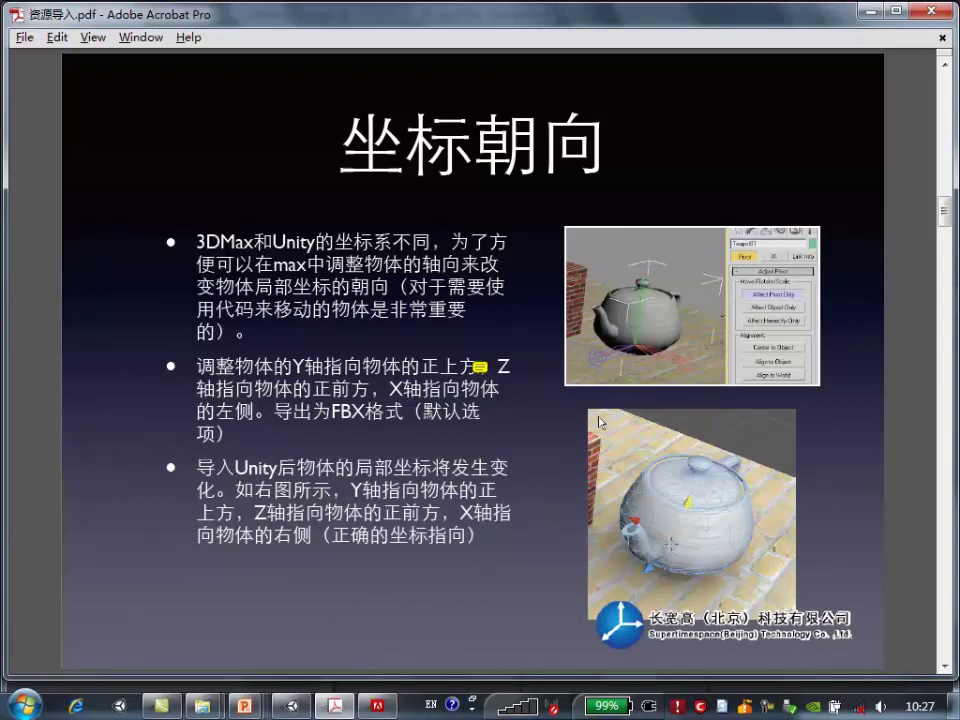
Page down to the 3DMAX导出数据 slide listing nodes, meshes, materials and animation
{"action": "mouse_move", "coordinate": [697, 481]}
{"action": "mouse_move", "coordinate": [668, 528]}
{"action": "key", "text": "Page_Down"}
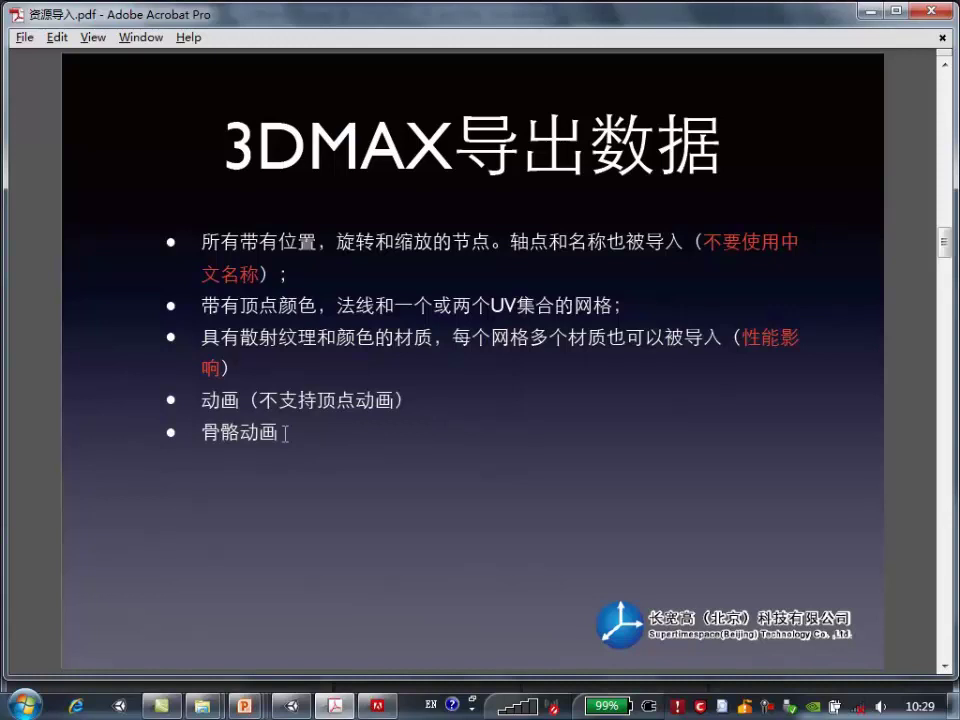
Scroll to the 导出为FBX slide about installing the latest FBX export plugin
{"action": "scroll", "coordinate": [285, 434], "scroll_direction": "down", "scroll_amount": 1}
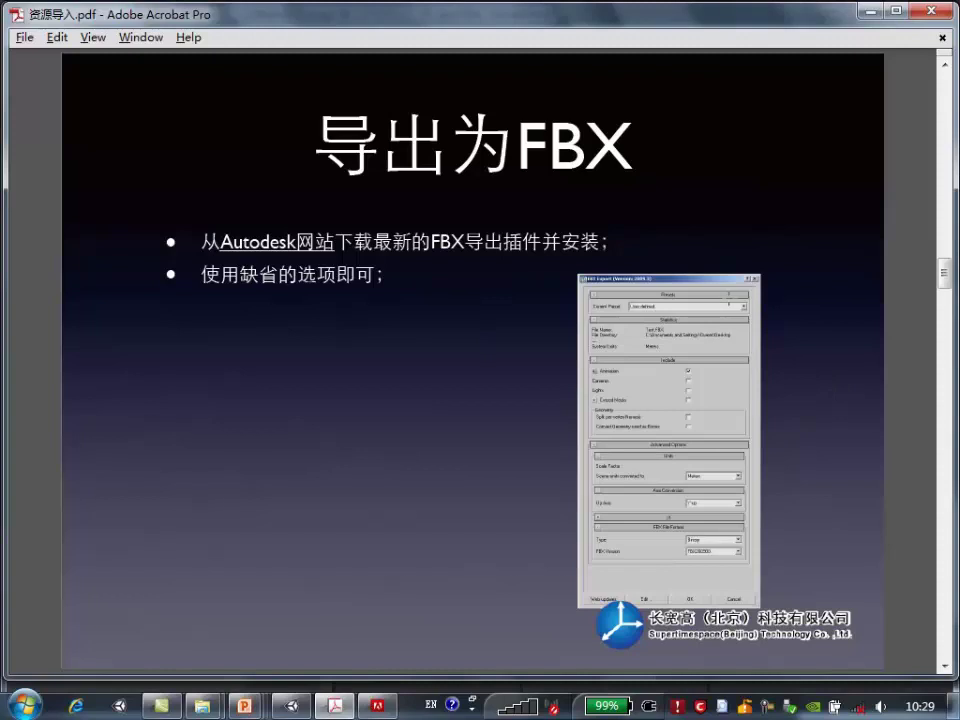
Minimize Acrobat, Unity, the registration prompt and the folder window to clear the desktop
{"action": "left_click", "coordinate": [870, 12]}
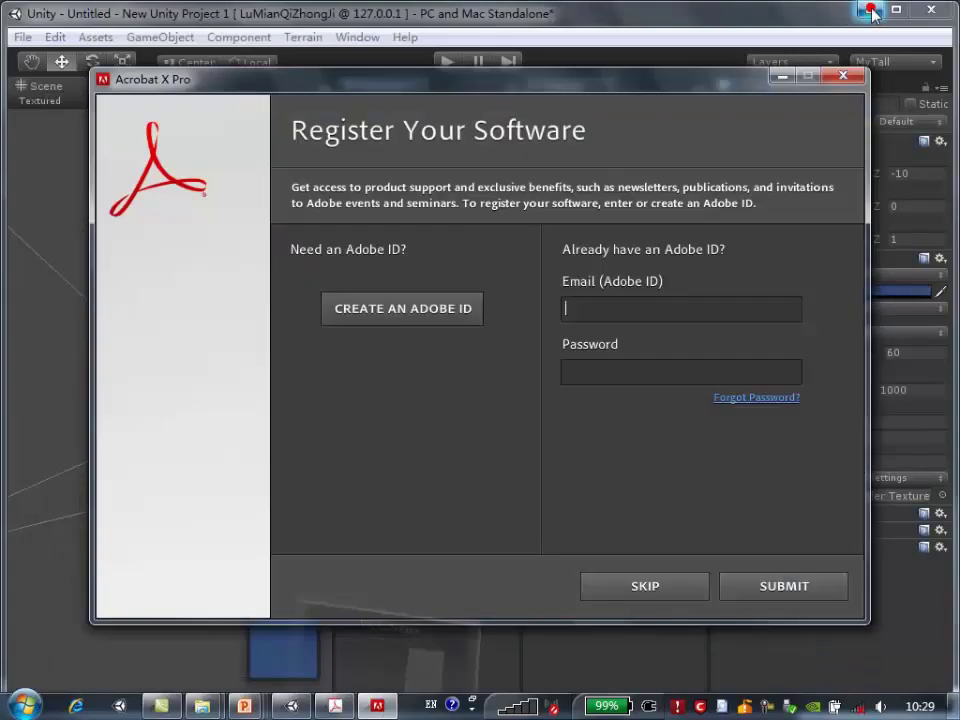
{"action": "left_click", "coordinate": [869, 10]}
{"action": "left_click", "coordinate": [782, 76]}
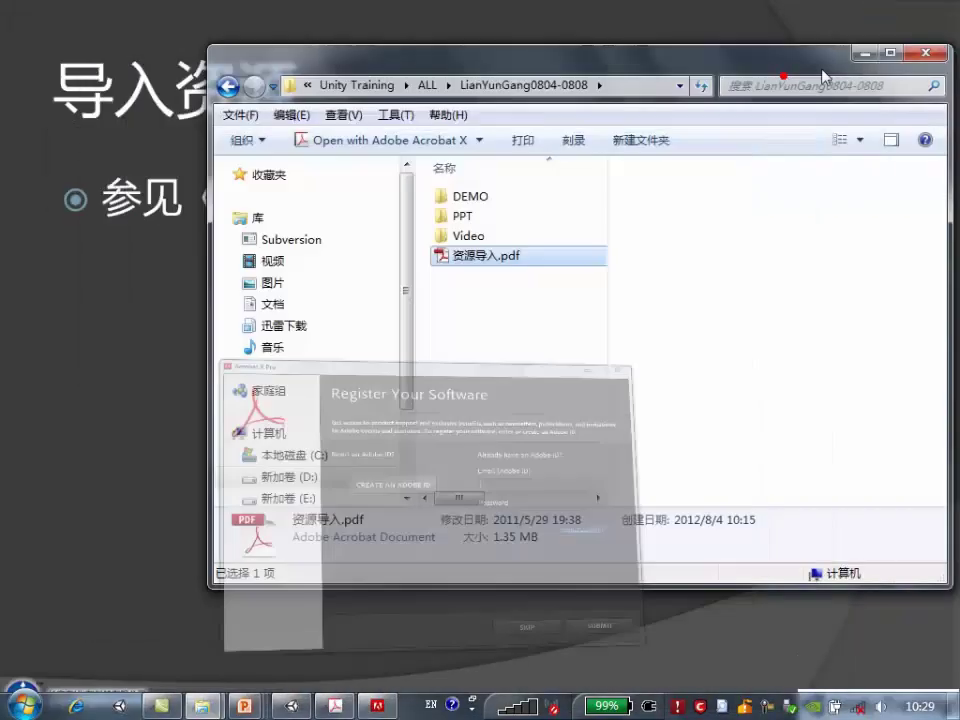
{"action": "left_click", "coordinate": [864, 55]}
{"action": "key", "text": "alt+Tab"}
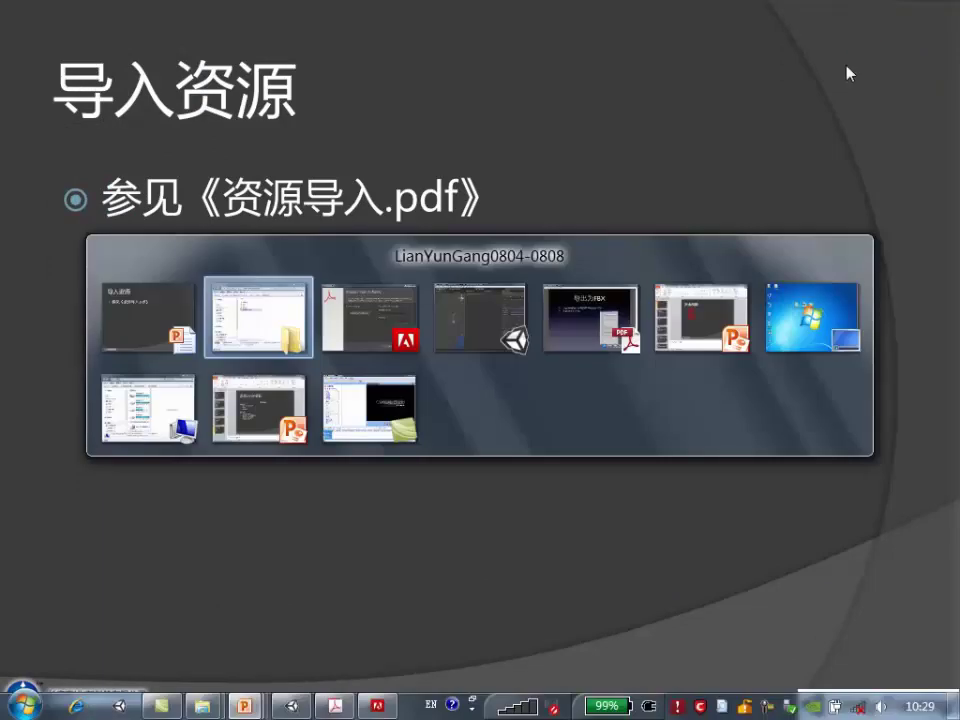
{"action": "key", "text": "Tab"}
{"action": "key", "text": "Tab"}
{"action": "key", "text": "Tab"}
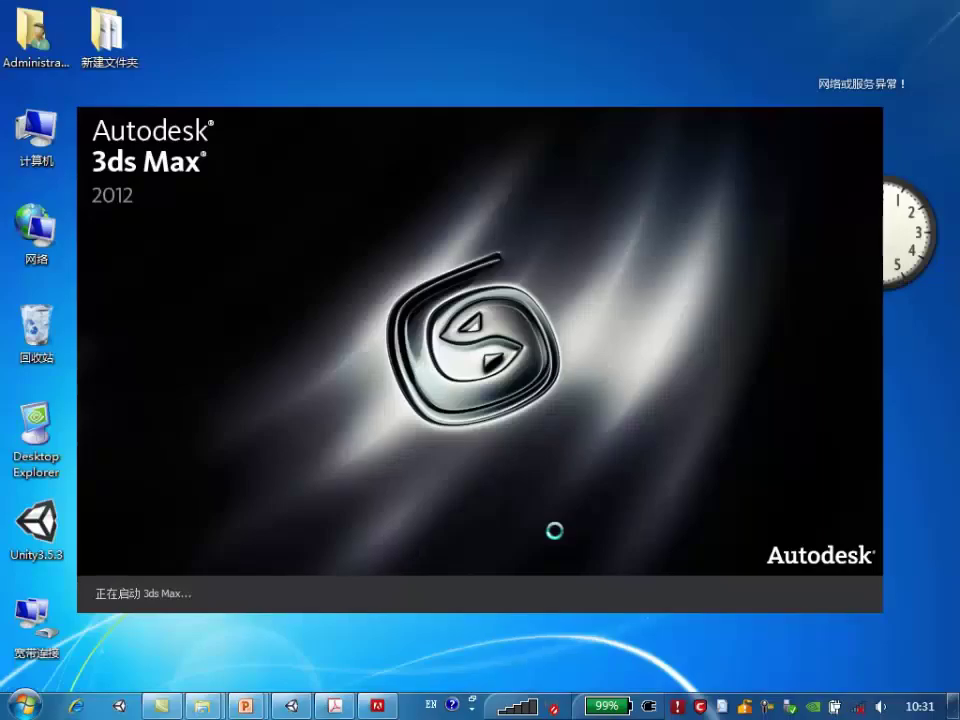
Bring the PDF export slides back and scroll on while 3ds Max 2012 loads
{"action": "left_click", "coordinate": [350, 706]}
{"action": "scroll", "coordinate": [872, 349], "scroll_direction": "down", "scroll_amount": 1}
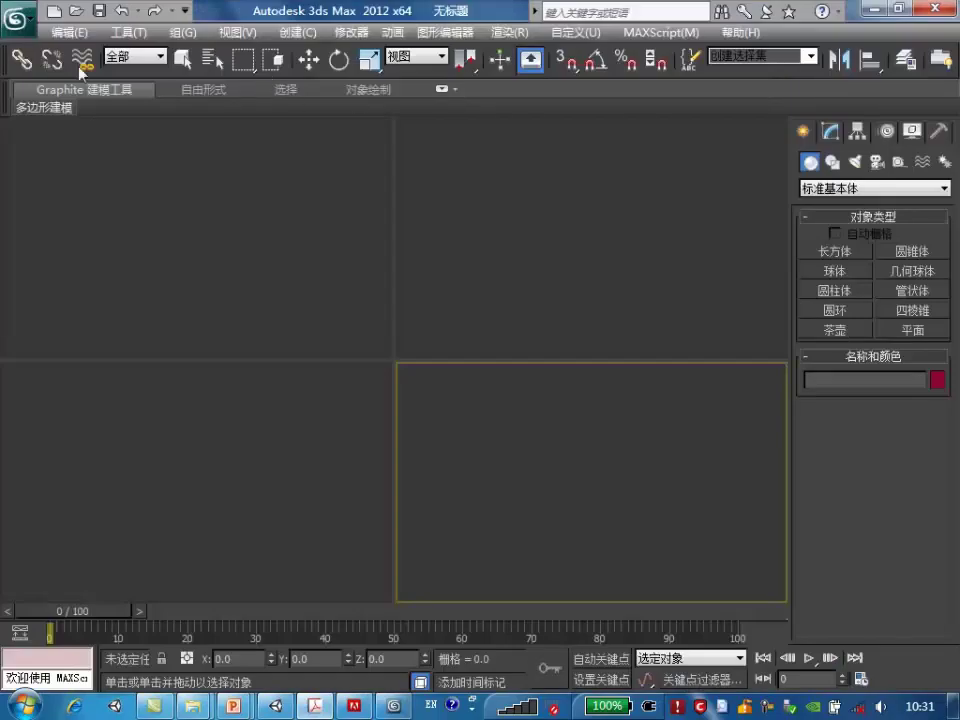
Export the empty scene in Autodesk FBX format under the file name fbxexport
{"action": "middle_click_drag", "start_coordinate": [455, 413], "coordinate": [476, 465], "text": "alt"}
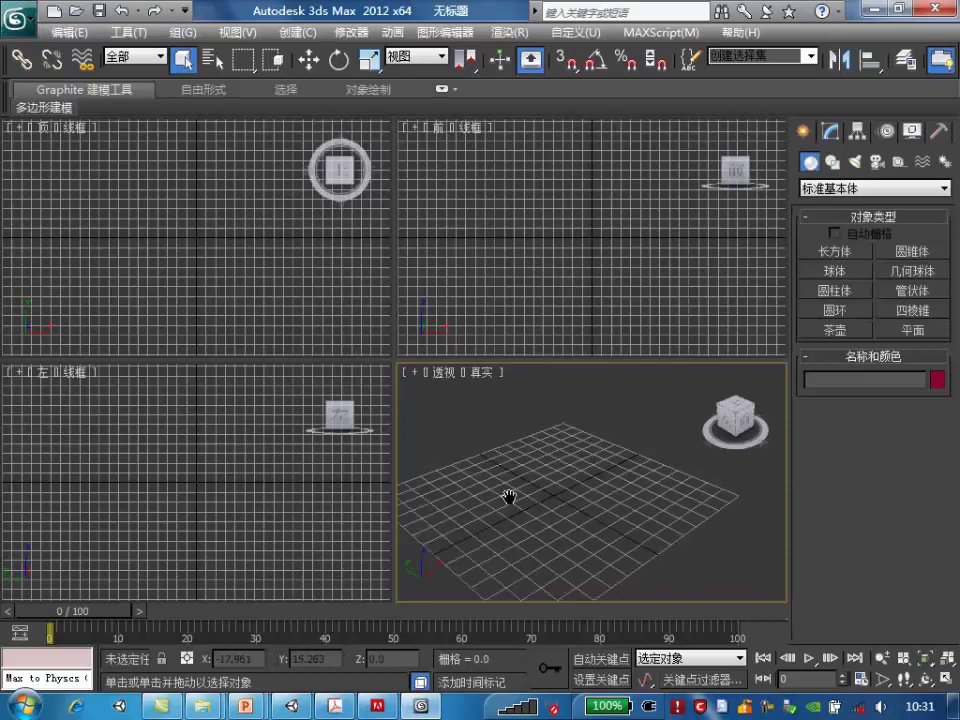
{"action": "left_click", "coordinate": [28, 26]}
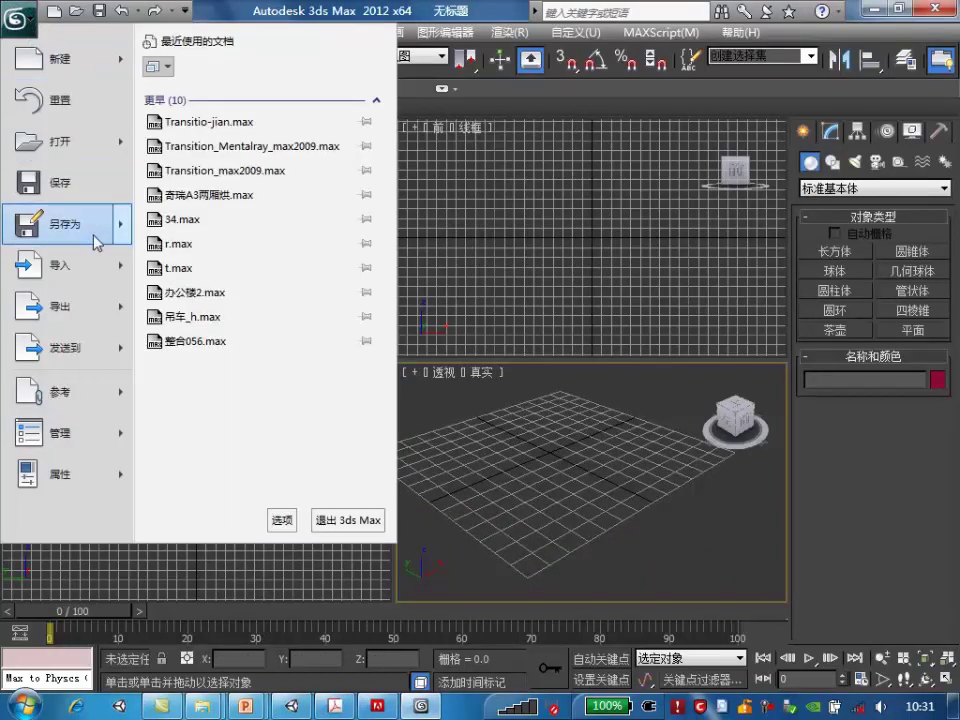
{"action": "mouse_move", "coordinate": [95, 312]}
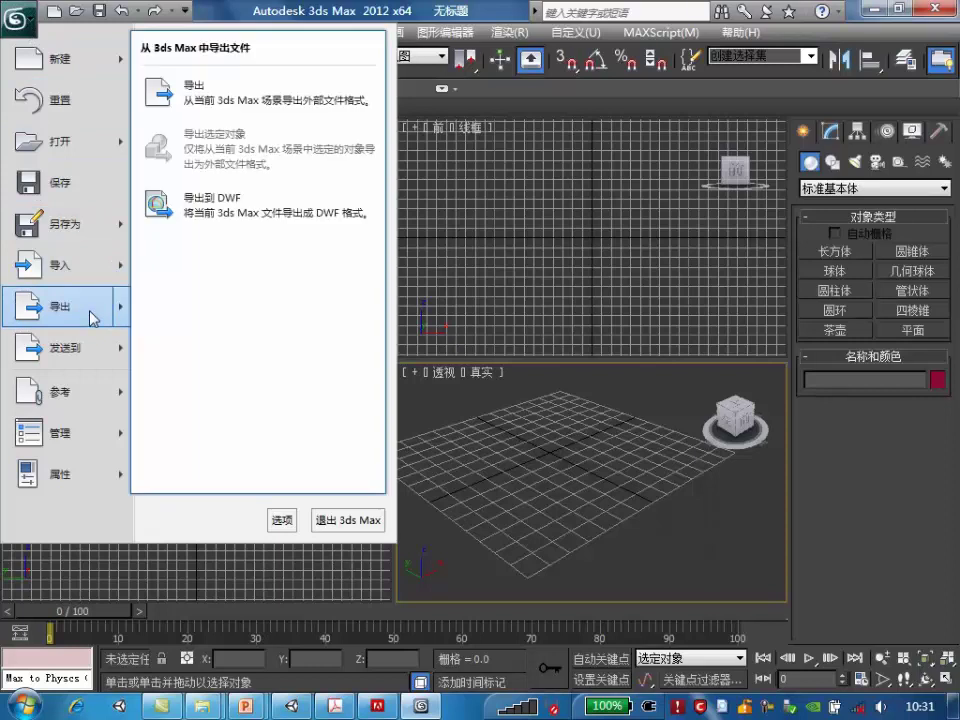
{"action": "left_click", "coordinate": [266, 99]}
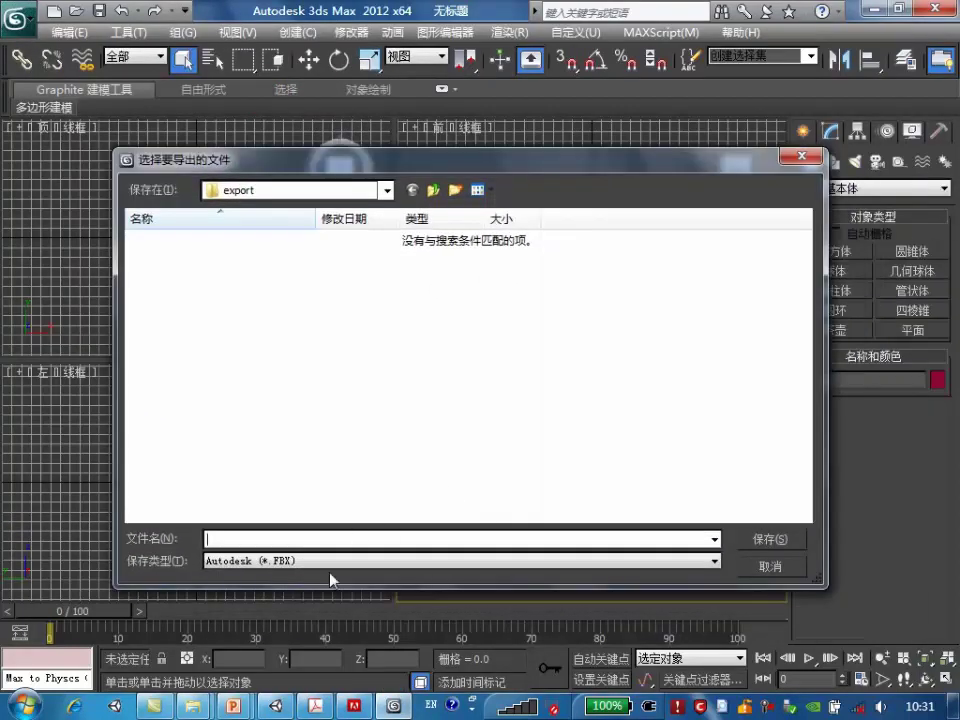
{"action": "left_click", "coordinate": [715, 561]}
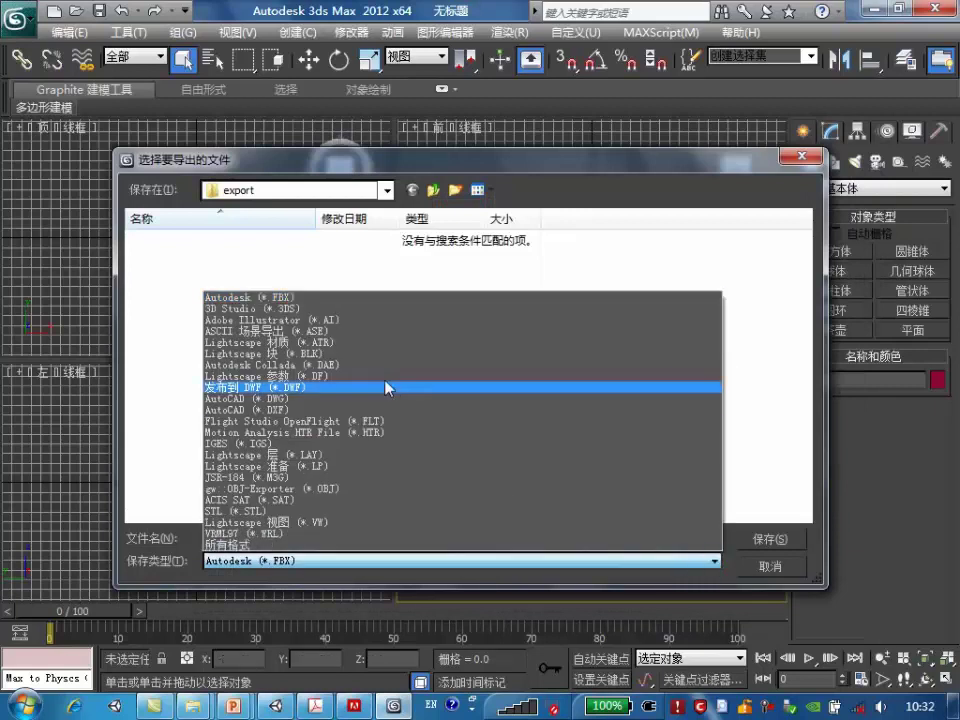
{"action": "left_click", "coordinate": [315, 297]}
{"action": "left_click", "coordinate": [230, 537]}
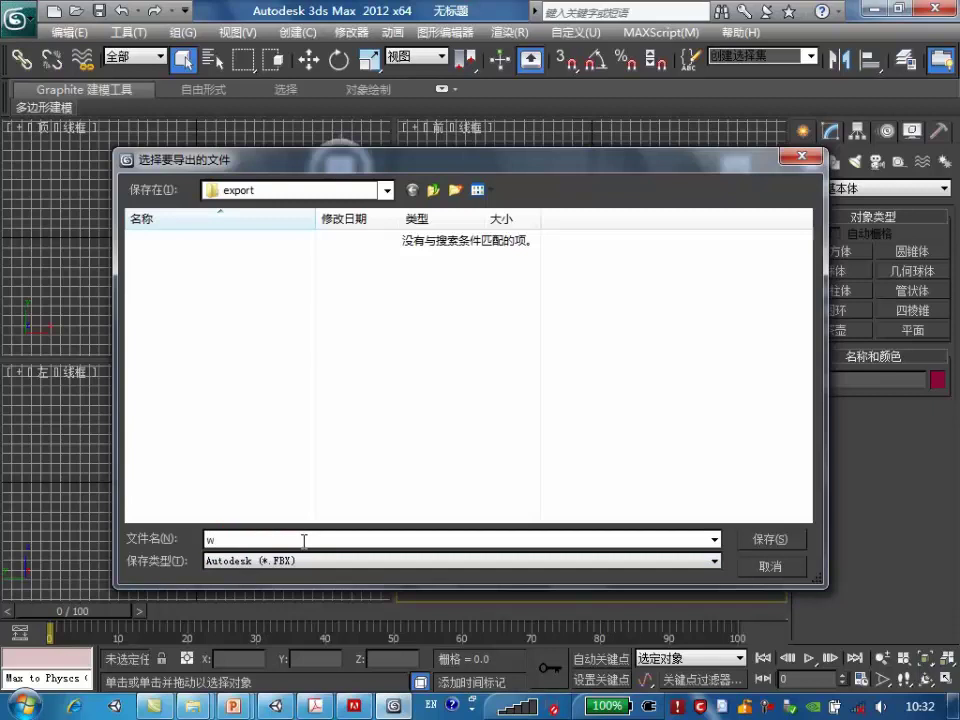
{"action": "type", "text": "fbxexport"}
{"action": "key", "text": "Return"}
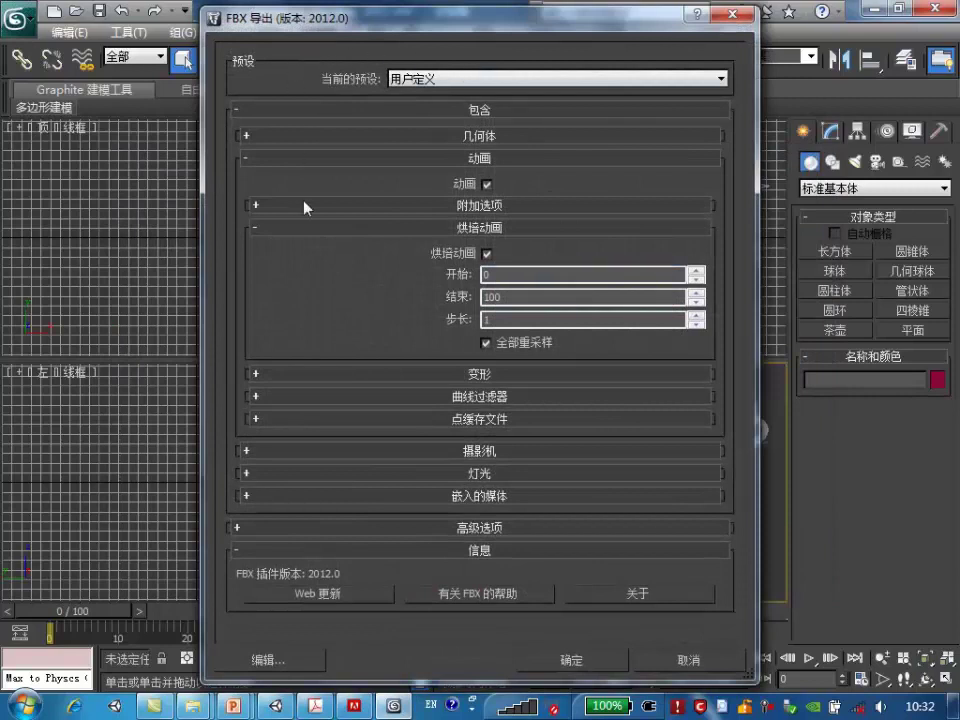
Browse the FBX Export Geometry, Animation and Deformation rollouts
{"action": "left_click", "coordinate": [501, 137]}
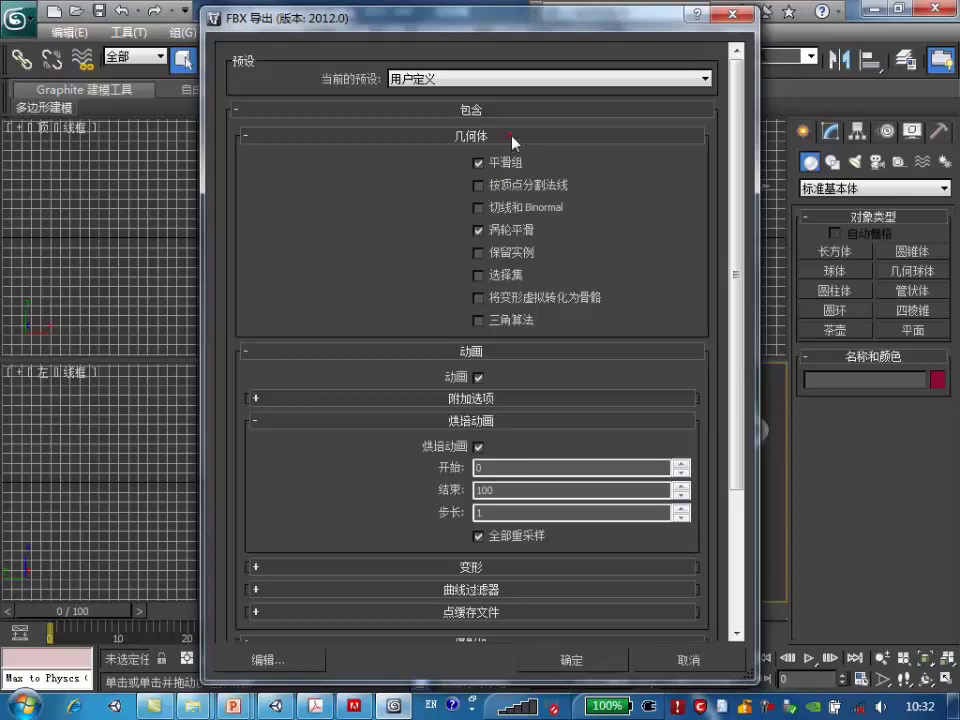
{"action": "left_click", "coordinate": [514, 138]}
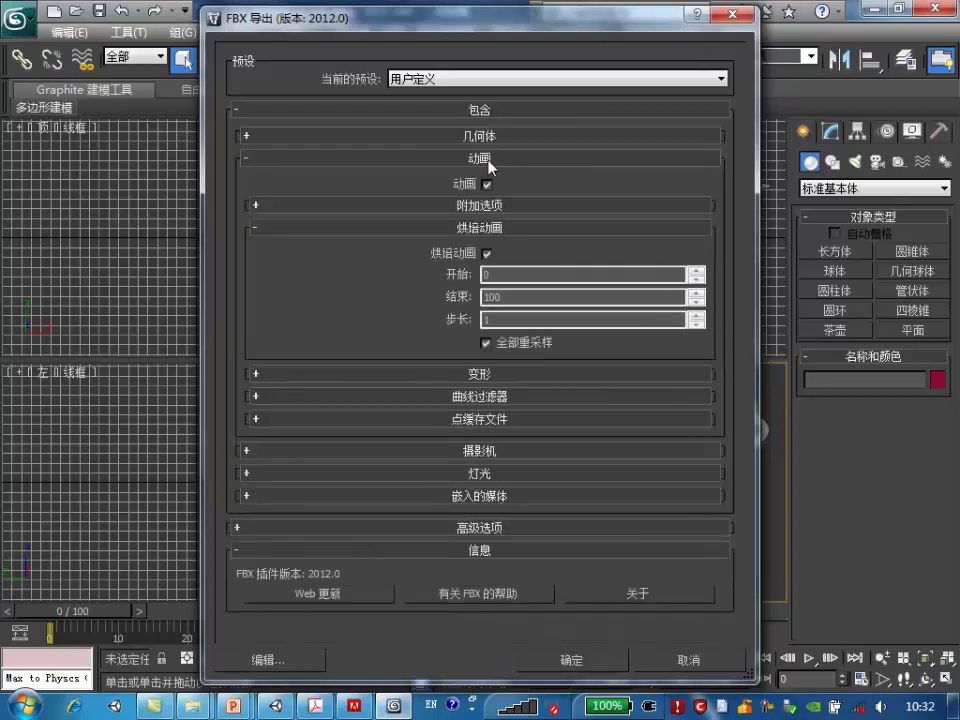
{"action": "left_click", "coordinate": [489, 206]}
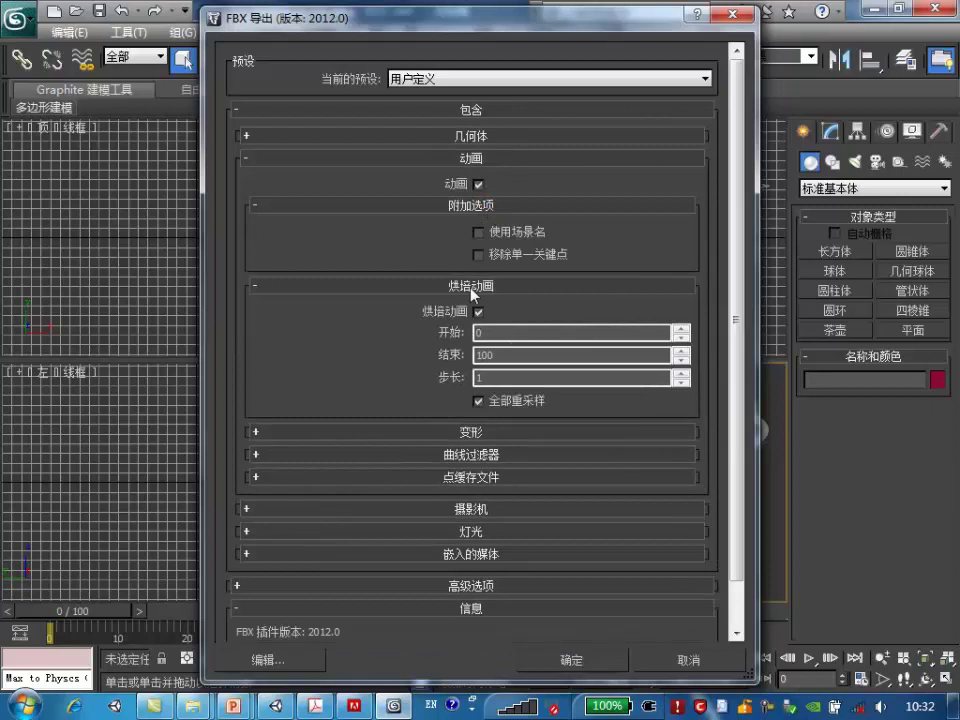
{"action": "left_click", "coordinate": [510, 433]}
{"action": "left_click", "coordinate": [510, 433]}
{"action": "left_click", "coordinate": [510, 433]}
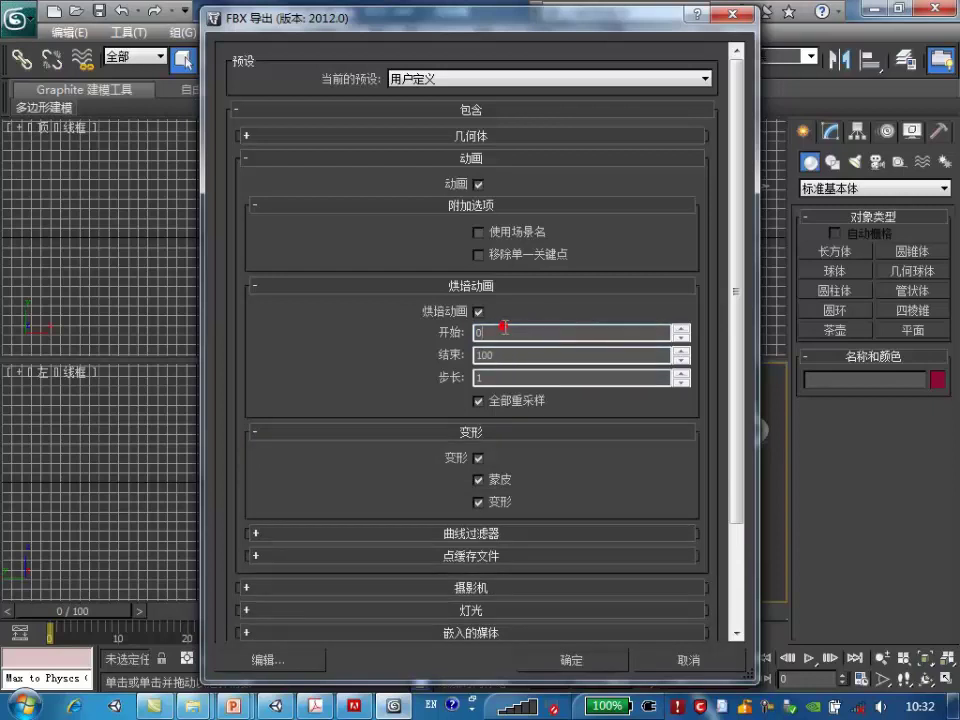
Check the bake range (end frame 100, step 1), then collapse rollouts down to Advanced Options
{"action": "double_click", "coordinate": [519, 356]}
{"action": "left_click", "coordinate": [542, 375]}
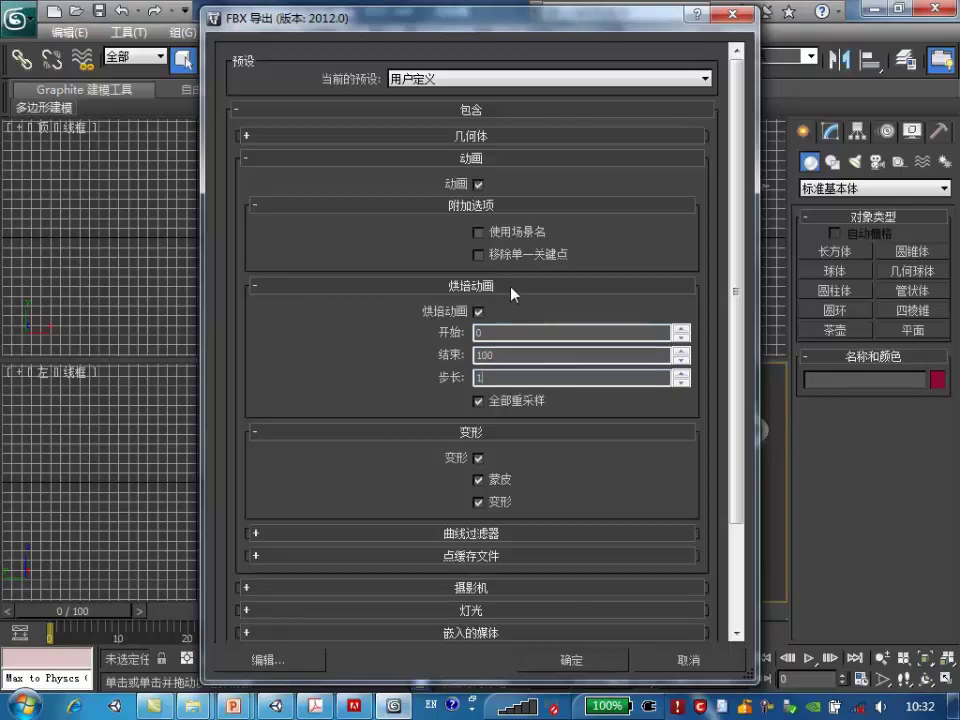
{"action": "left_click", "coordinate": [509, 286]}
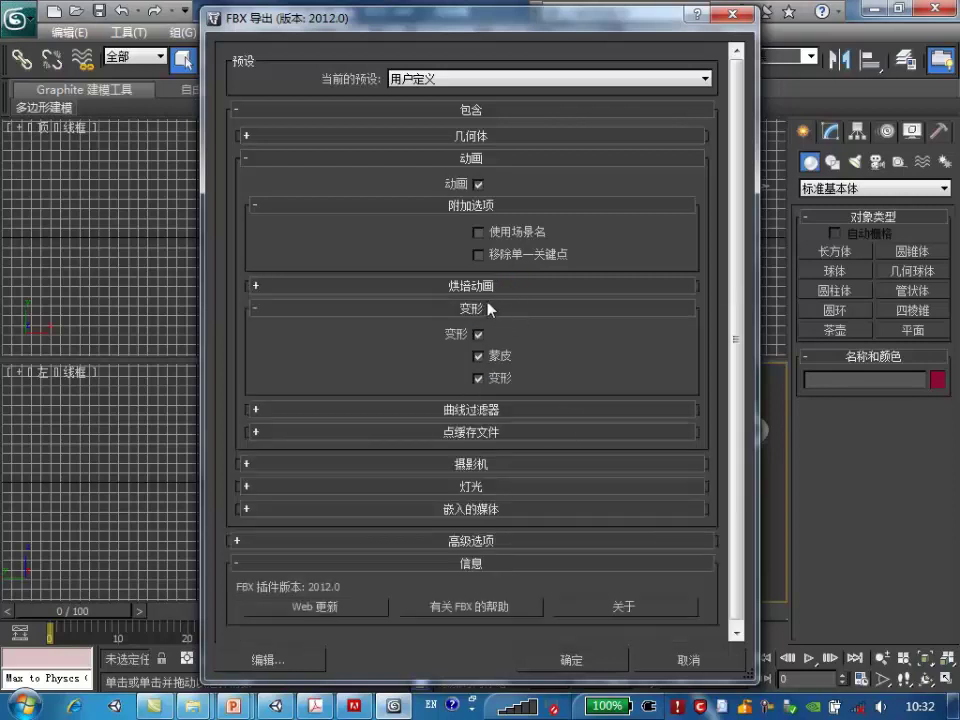
{"action": "left_click", "coordinate": [510, 309]}
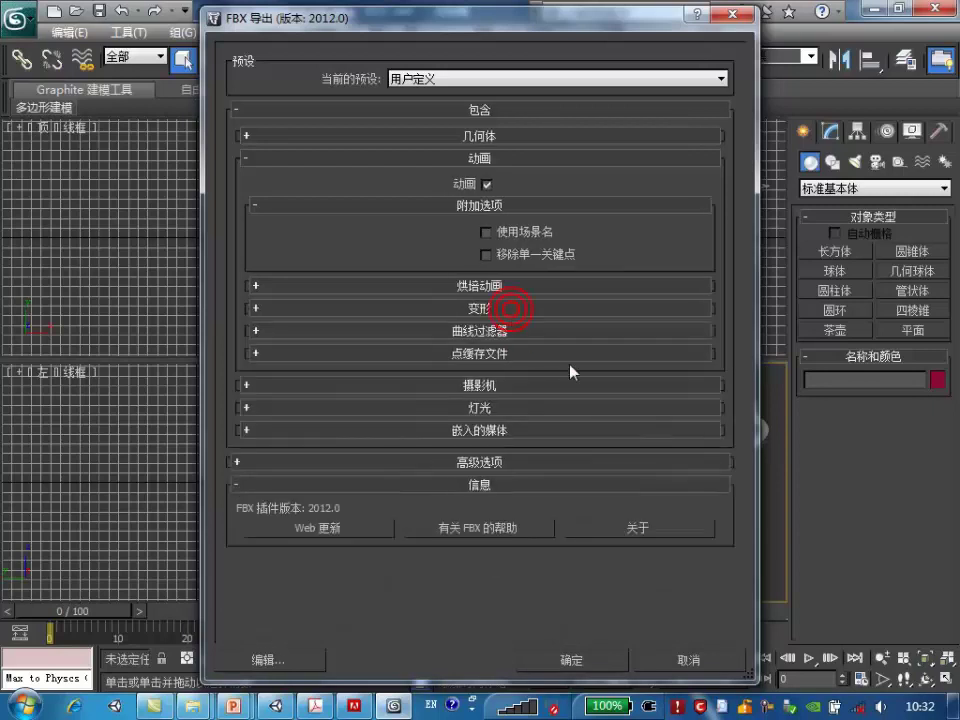
{"action": "left_click", "coordinate": [536, 389]}
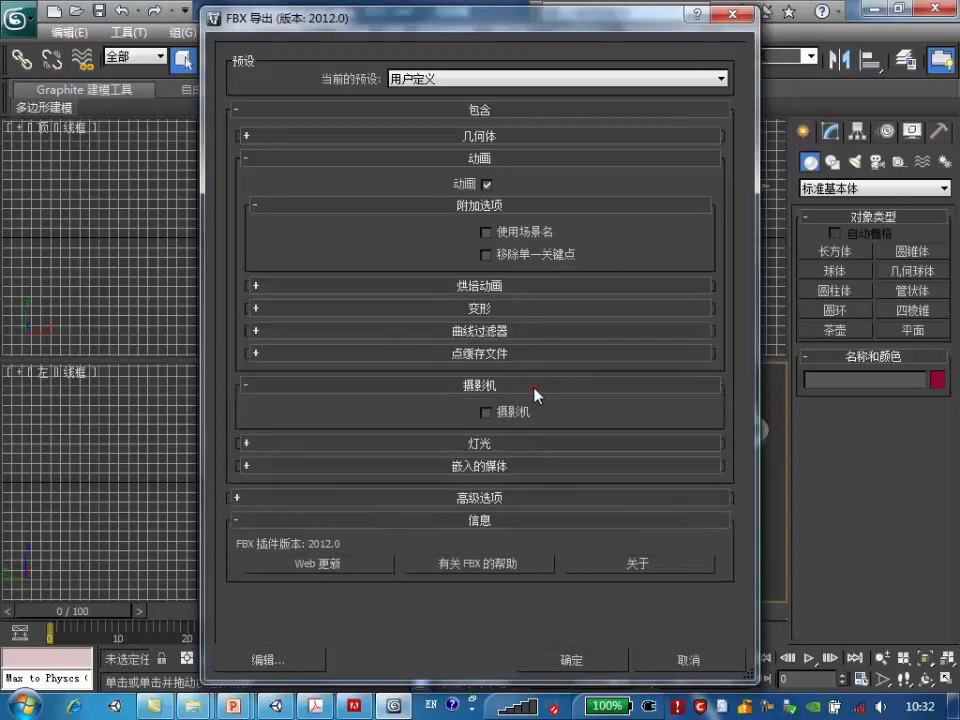
{"action": "left_click", "coordinate": [534, 388]}
{"action": "left_click", "coordinate": [521, 407]}
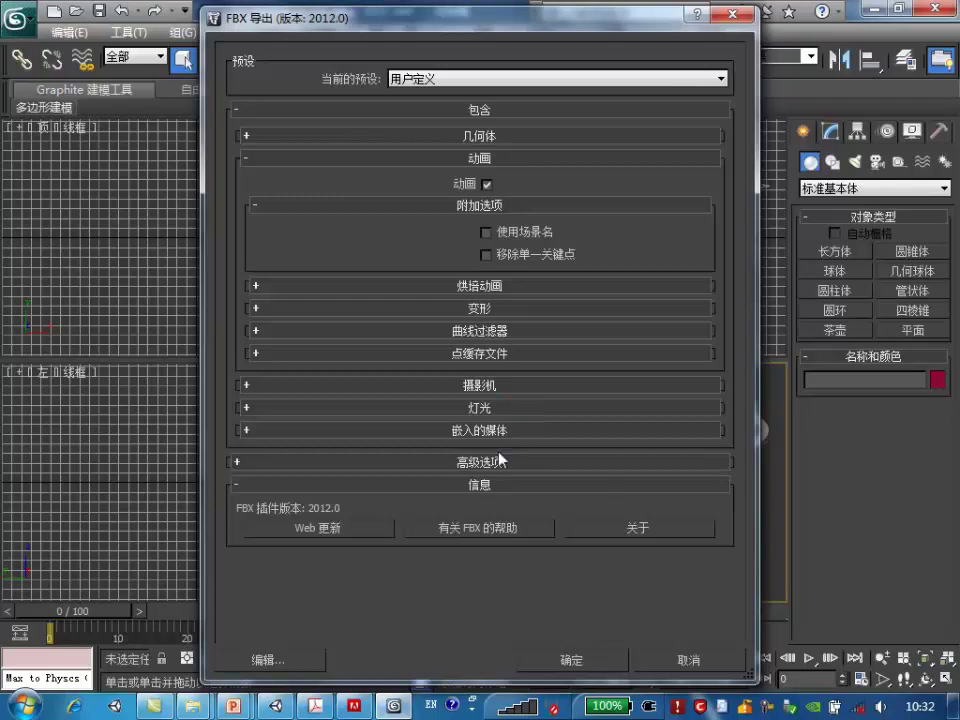
{"action": "left_click", "coordinate": [490, 462]}
Expand unit conversion, Y-up axis conversion and UI options, and enable Bake Animation over frames 0–100
{"action": "left_click", "coordinate": [497, 486]}
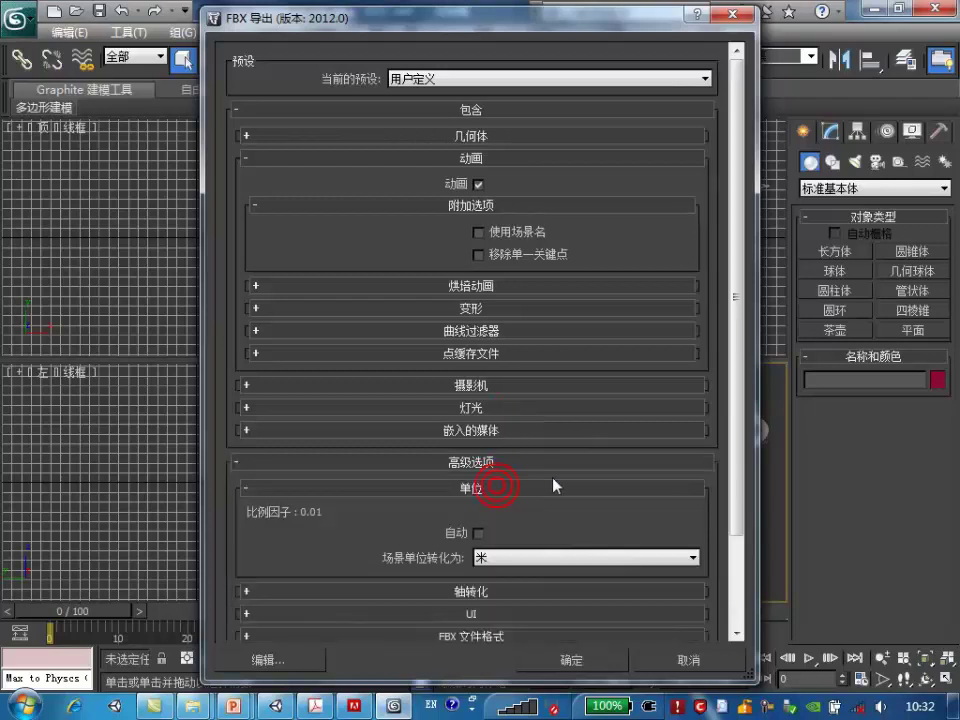
{"action": "scroll", "coordinate": [546, 484], "scroll_direction": "down", "scroll_amount": 2}
{"action": "scroll", "coordinate": [550, 500], "scroll_direction": "up", "scroll_amount": 2}
{"action": "left_click", "coordinate": [502, 582]}
{"action": "scroll", "coordinate": [673, 476], "scroll_direction": "down", "scroll_amount": 3}
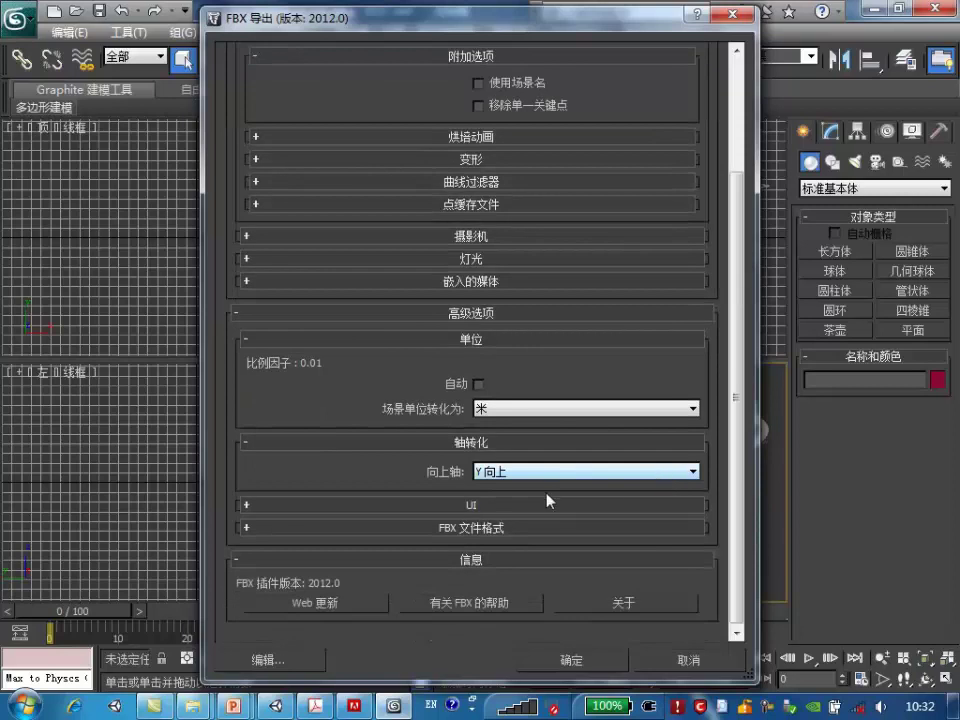
{"action": "left_click", "coordinate": [507, 505]}
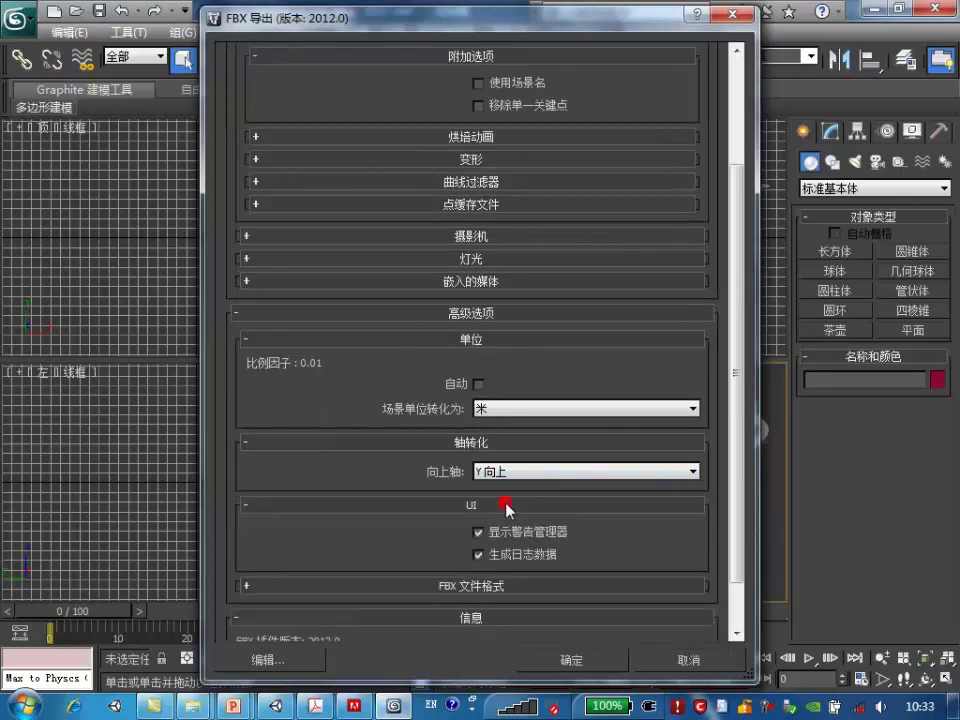
{"action": "scroll", "coordinate": [593, 493], "scroll_direction": "up", "scroll_amount": 2}
{"action": "scroll", "coordinate": [593, 491], "scroll_direction": "up", "scroll_amount": 2}
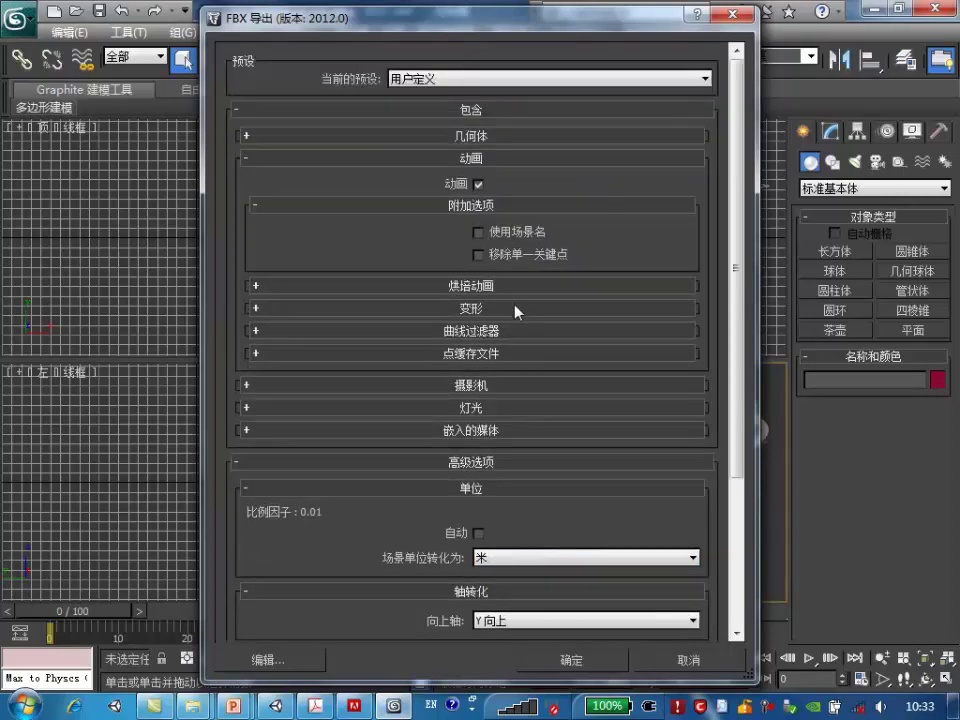
{"action": "left_click", "coordinate": [510, 287]}
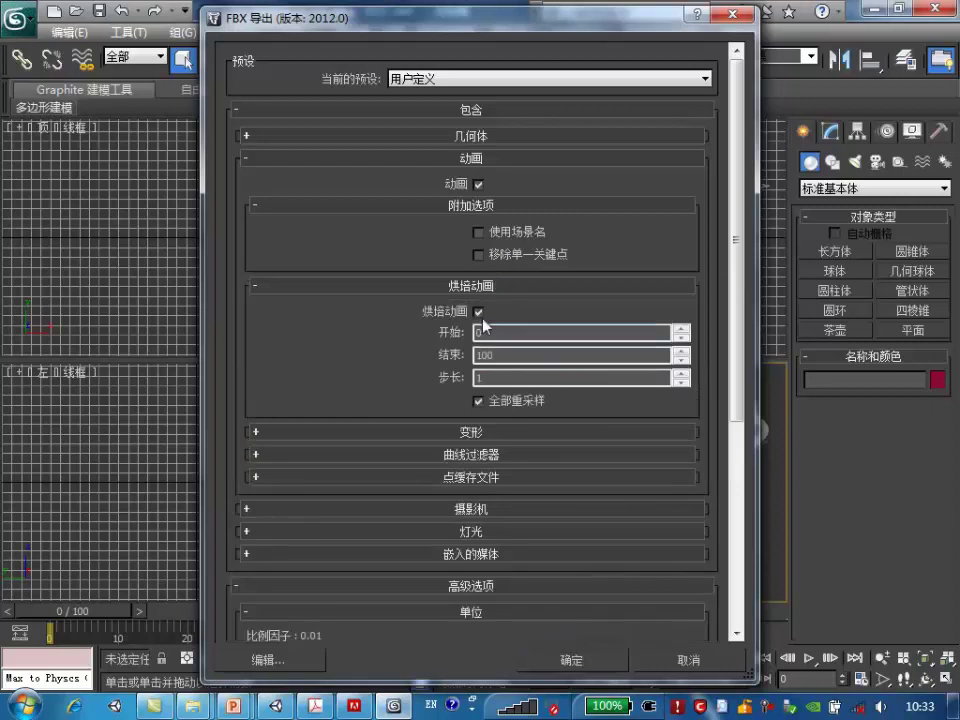
{"action": "left_click", "coordinate": [479, 313]}
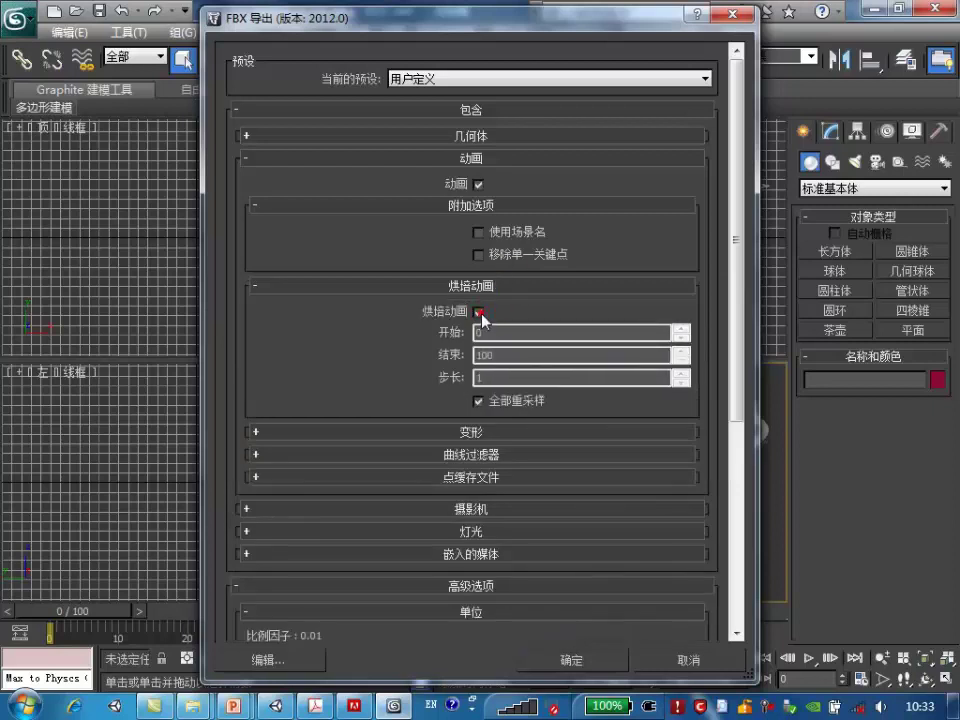
{"action": "scroll", "coordinate": [659, 385], "scroll_direction": "down", "scroll_amount": 5}
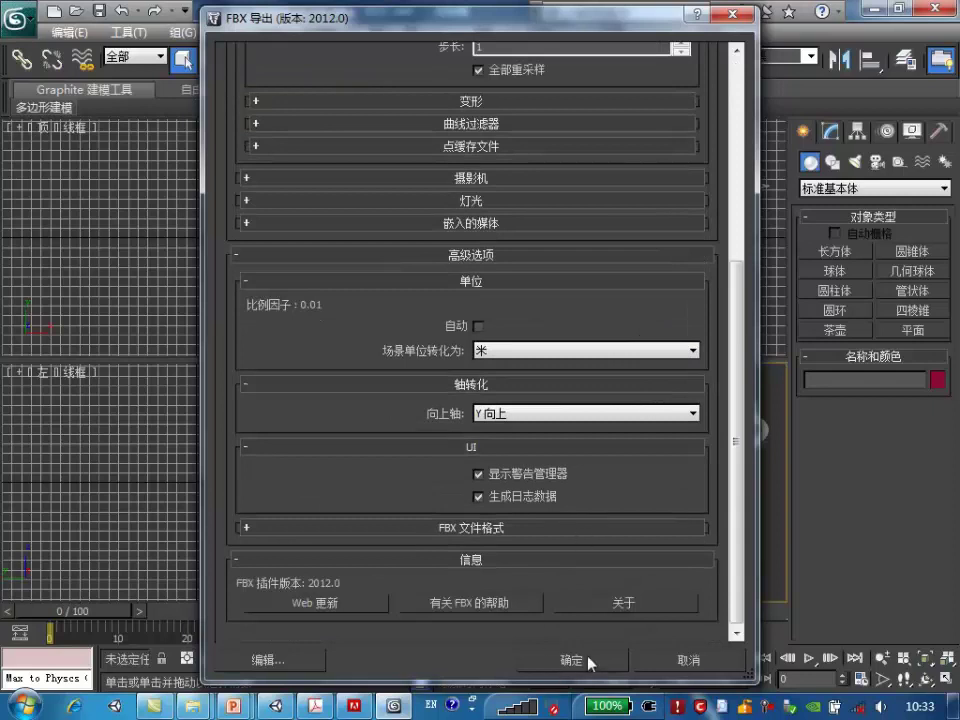
Cancel the FBX export and switch back to Acrobat's 导出骨骼动画 slide
{"action": "left_click", "coordinate": [697, 668]}
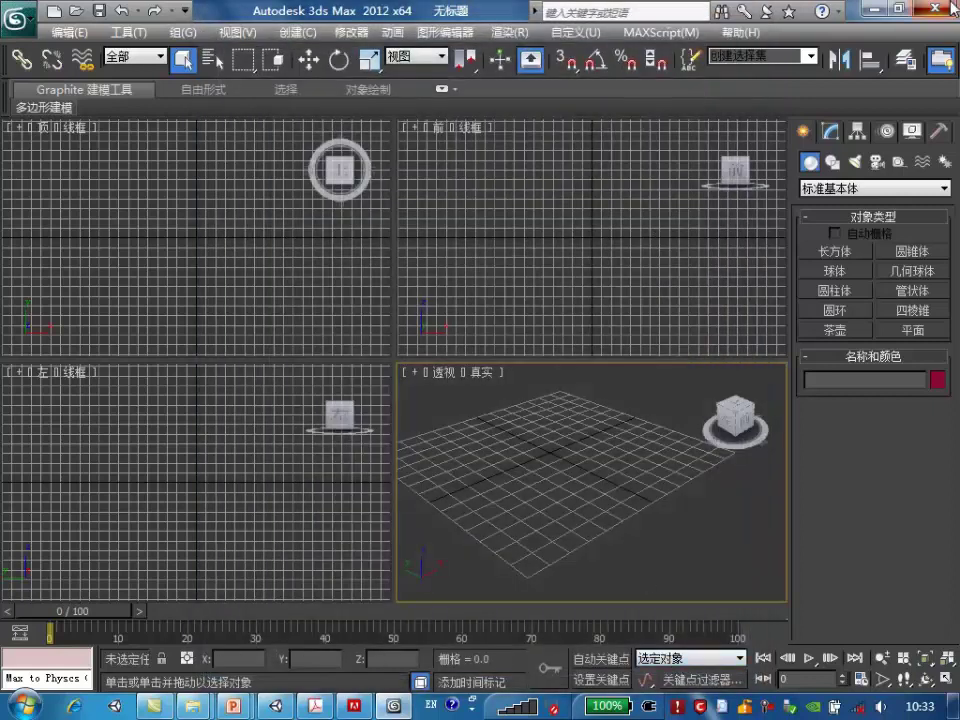
{"action": "key", "text": "alt+Tab"}
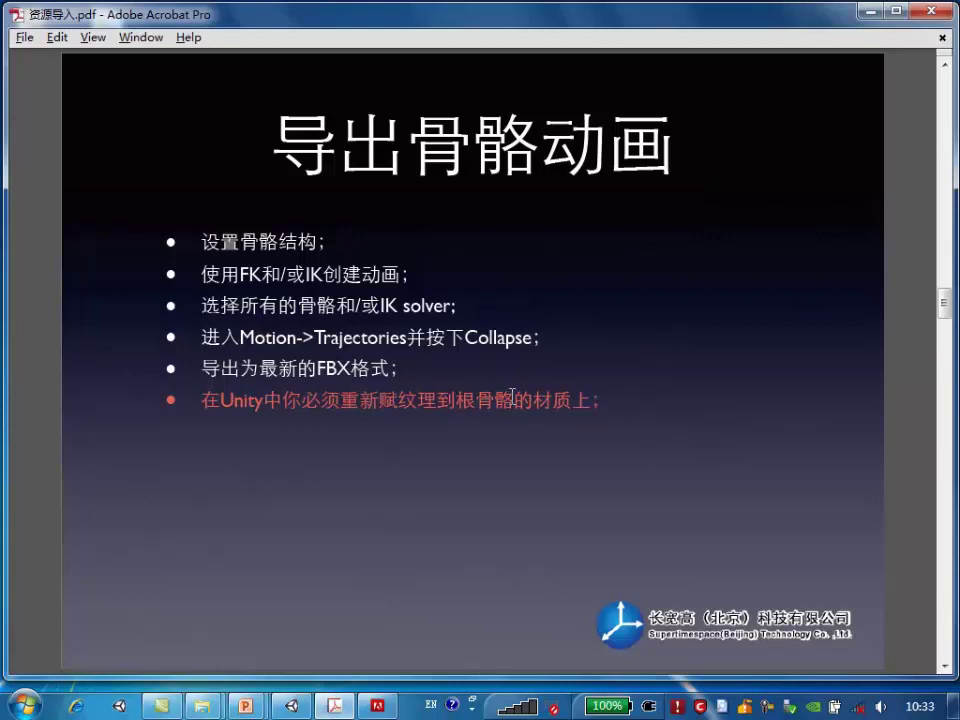
Scroll down to page 9, the 光照图（1） lightmap slide
{"action": "scroll", "coordinate": [512, 395], "scroll_direction": "down", "scroll_amount": 2}
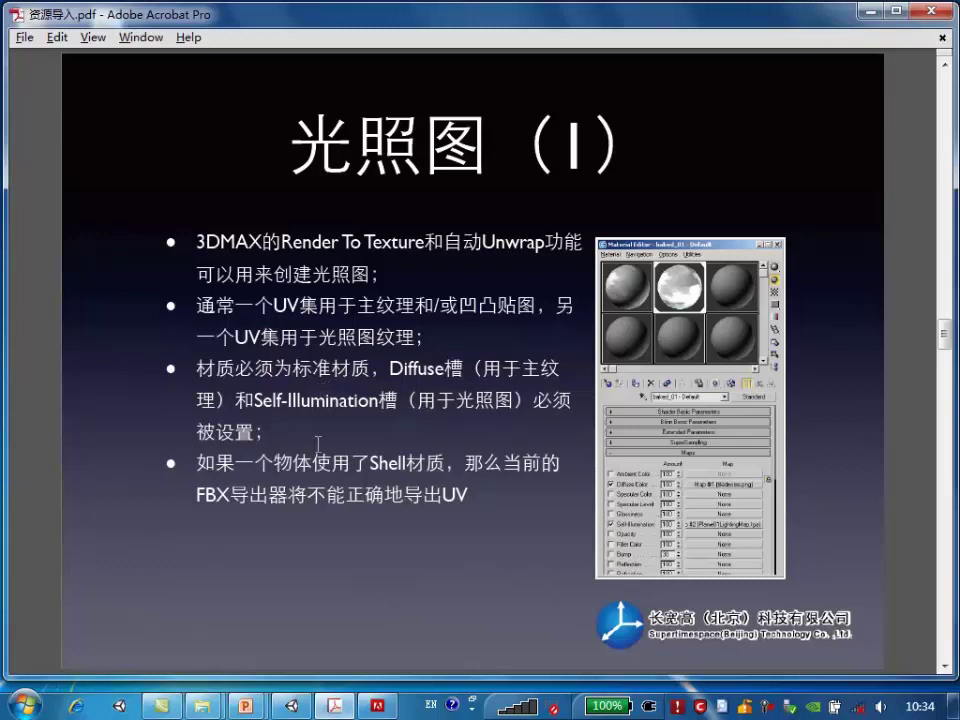
Highlight the Self-Illumination slot text and zoom in on the lightmap slide
{"action": "left_click_drag", "start_coordinate": [258, 399], "coordinate": [503, 398]}
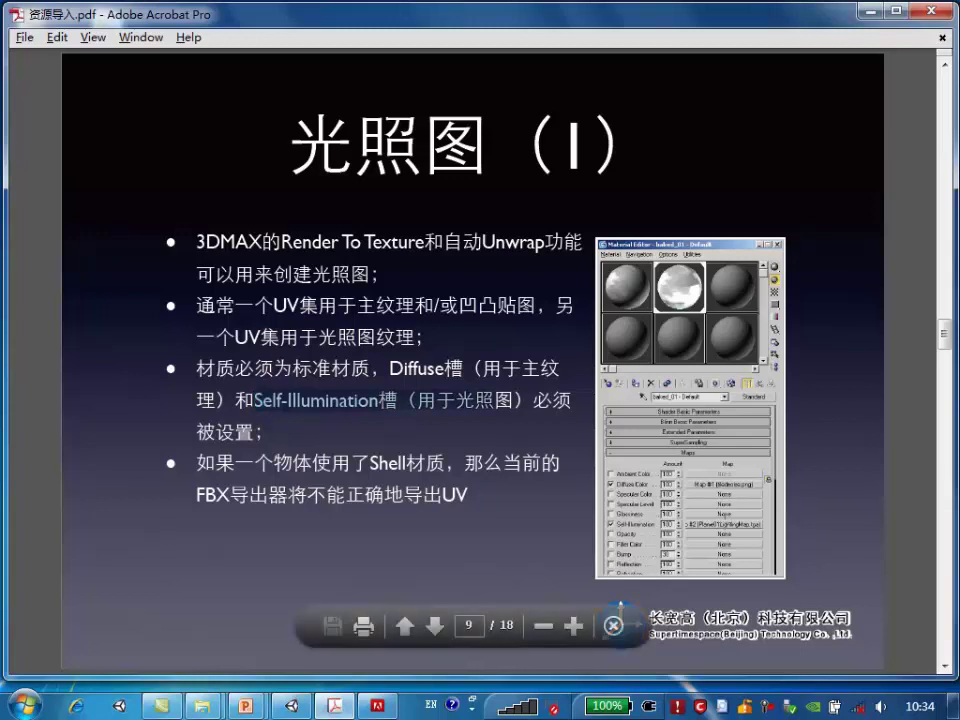
{"action": "left_click", "coordinate": [573, 627]}
{"action": "left_click", "coordinate": [574, 628]}
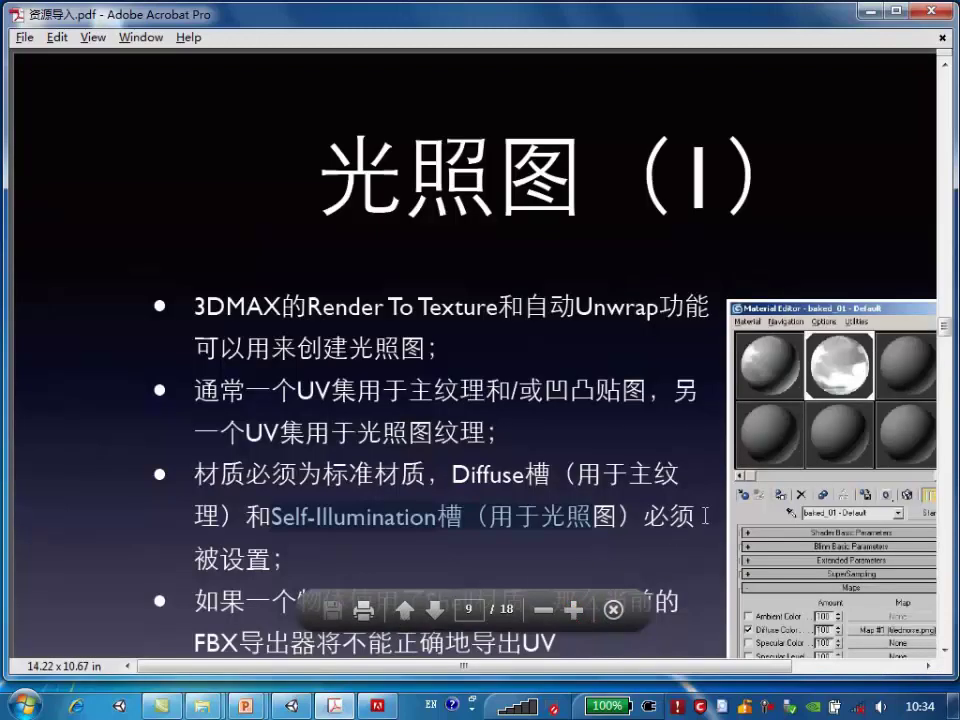
{"action": "left_click_drag", "start_coordinate": [652, 672], "coordinate": [719, 672]}
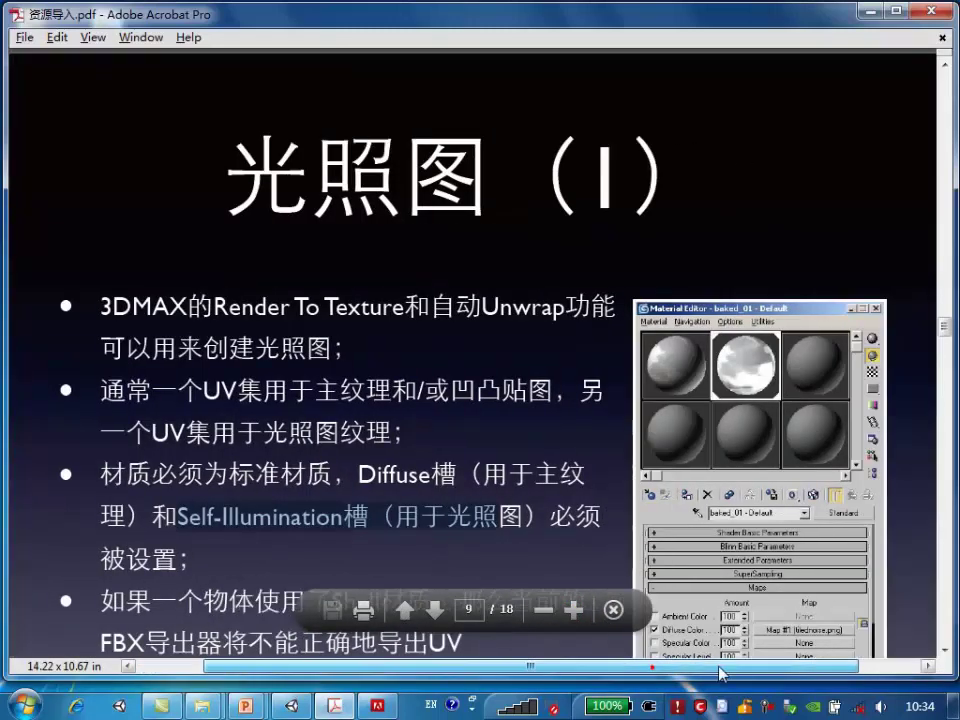
{"action": "left_click", "coordinate": [945, 330]}
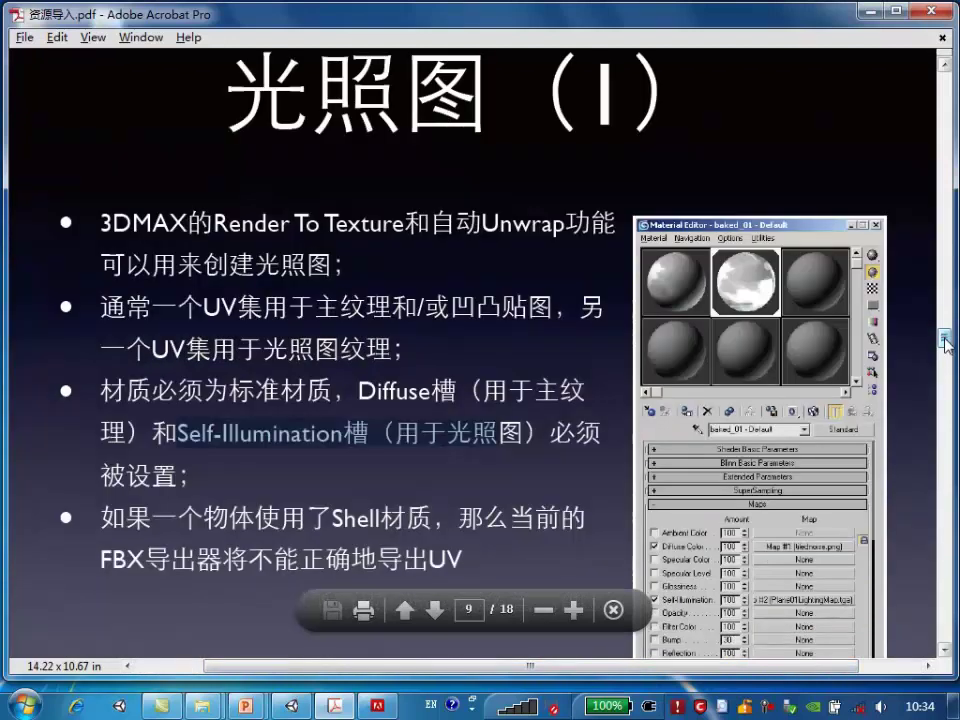
{"action": "left_click", "coordinate": [945, 650]}
{"action": "left_click", "coordinate": [945, 652]}
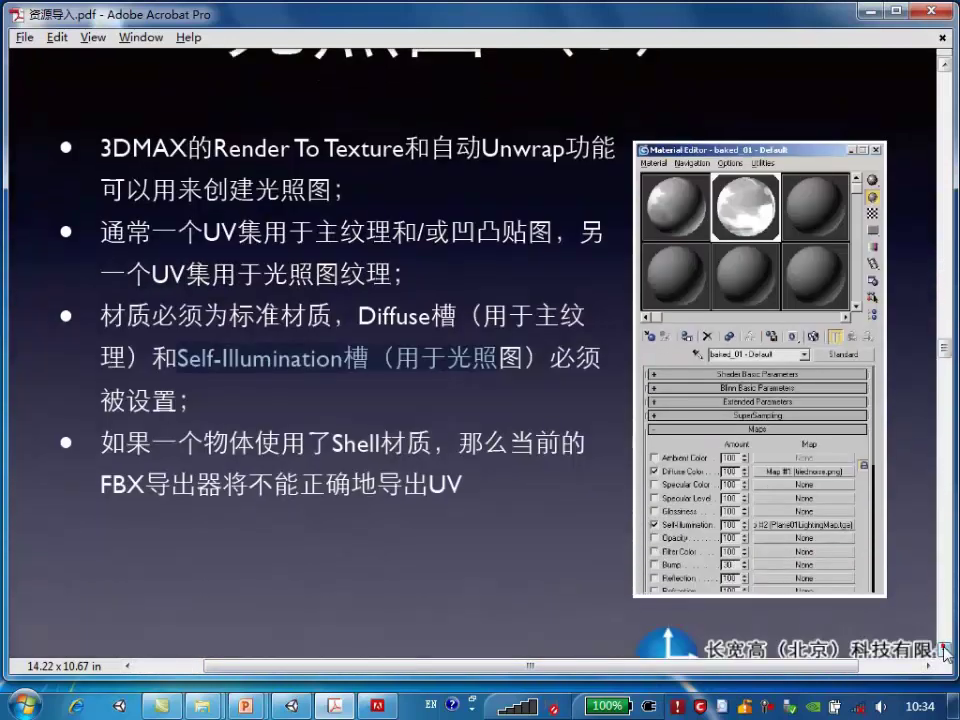
{"action": "left_click", "coordinate": [945, 652]}
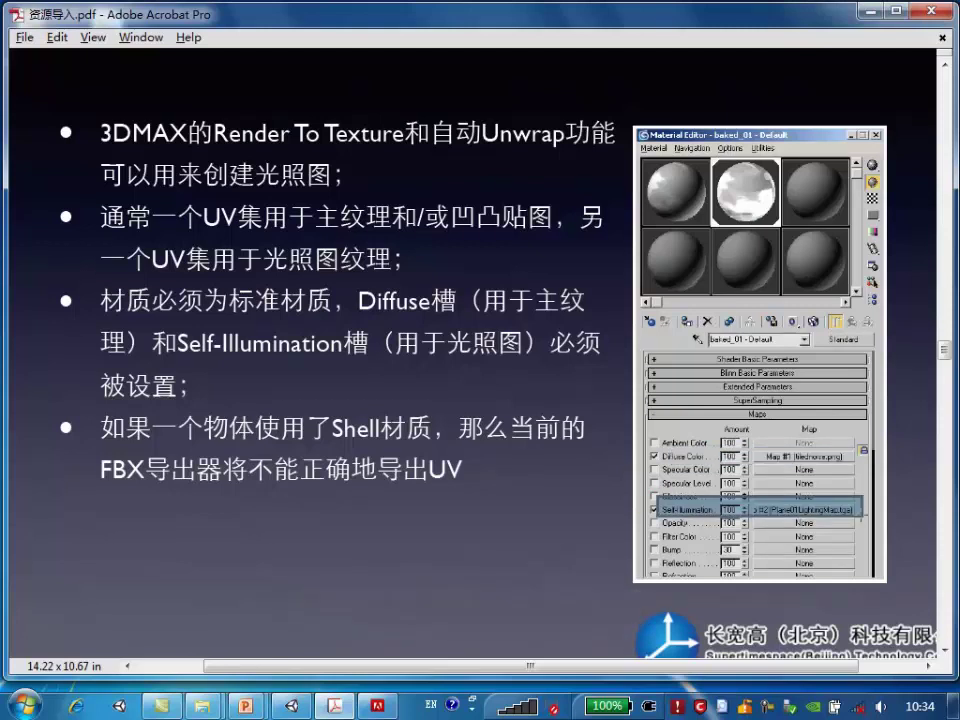
Advance to page 10, the 光照图 (2) slide on Multi/Sub-Object materials
{"action": "left_click", "coordinate": [496, 393]}
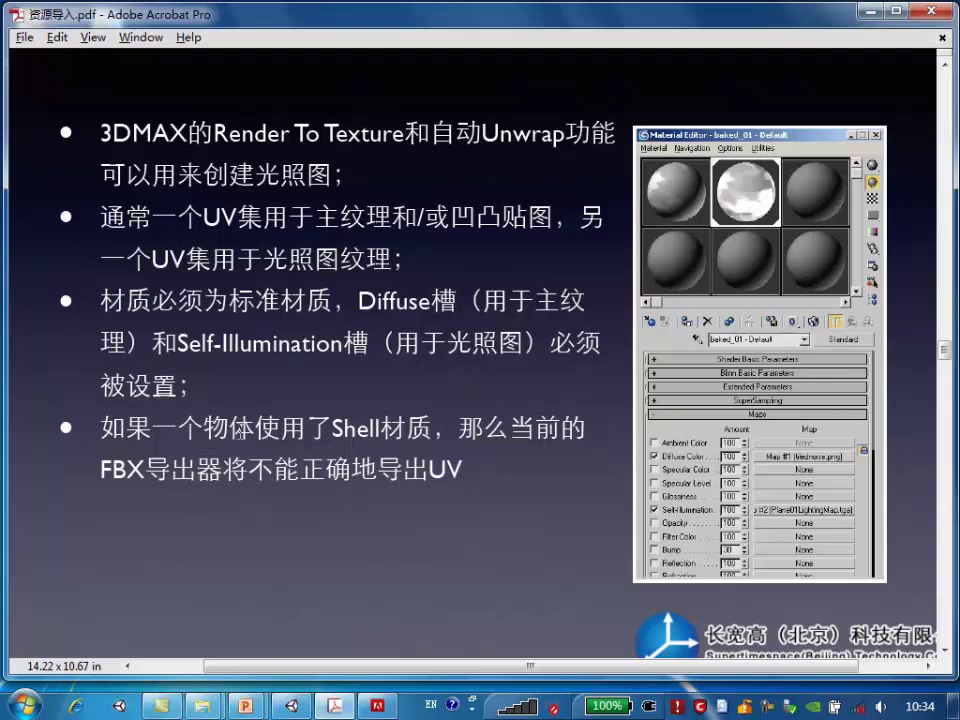
{"action": "scroll", "coordinate": [240, 425], "scroll_direction": "down", "scroll_amount": 1}
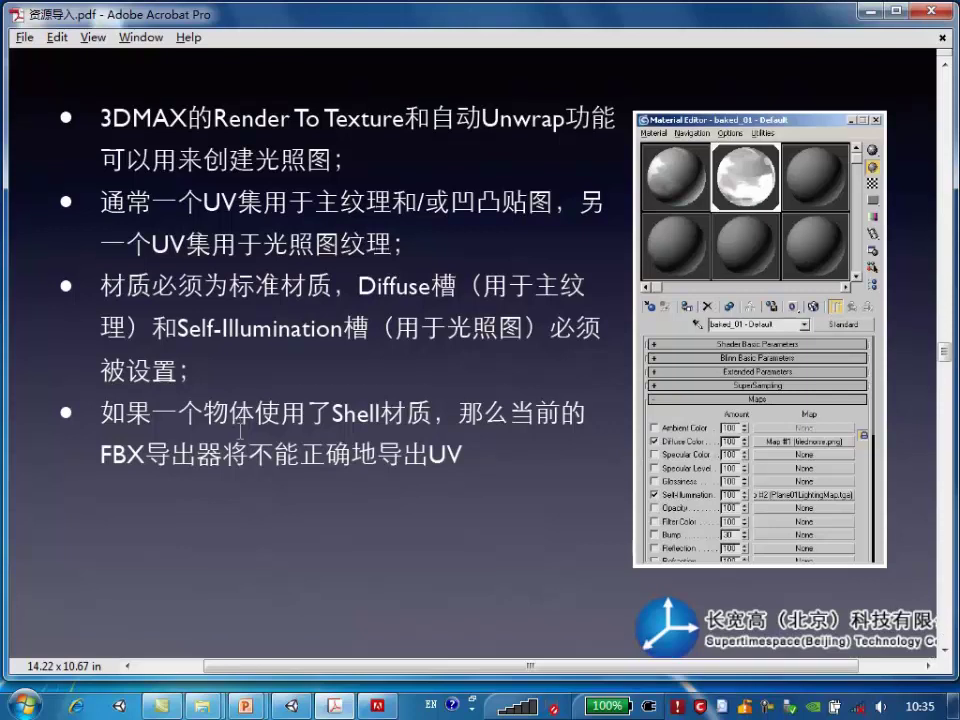
{"action": "scroll", "coordinate": [240, 427], "scroll_direction": "down", "scroll_amount": 3}
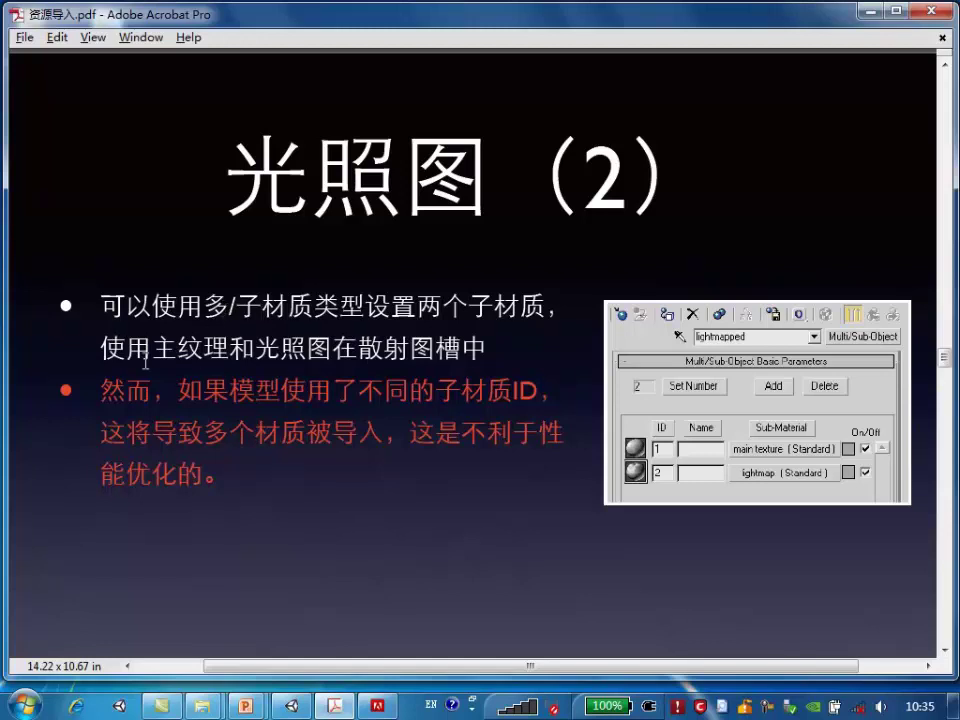
Highlight 主纹理和光照图, clear the selection, and scroll on to page 11, 光照图制作（1）
{"action": "left_click_drag", "start_coordinate": [151, 348], "coordinate": [330, 348]}
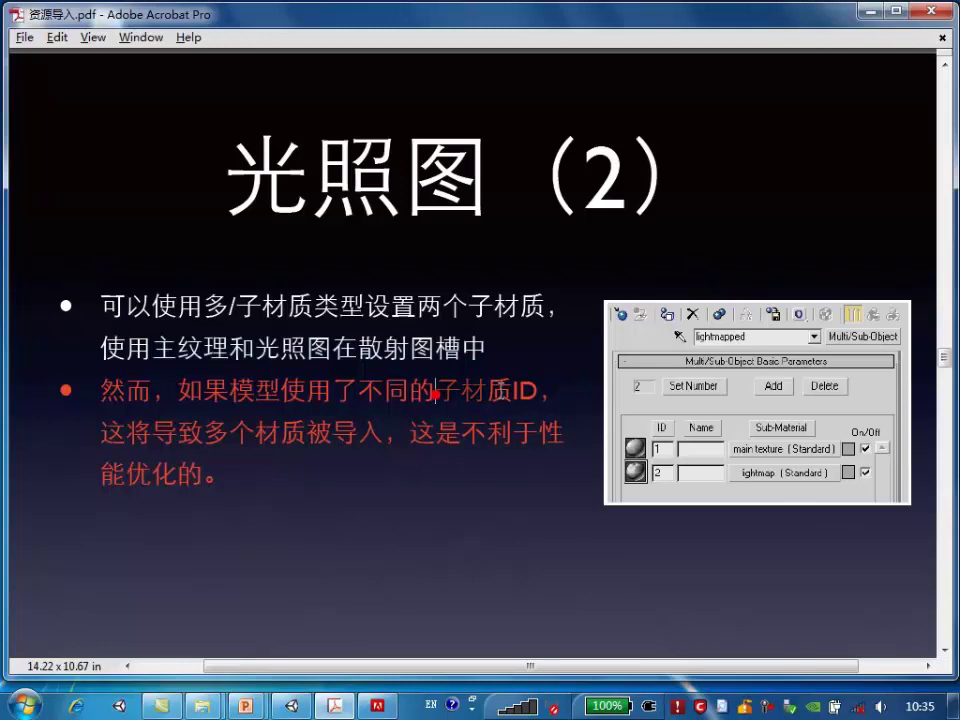
{"action": "left_click", "coordinate": [486, 479]}
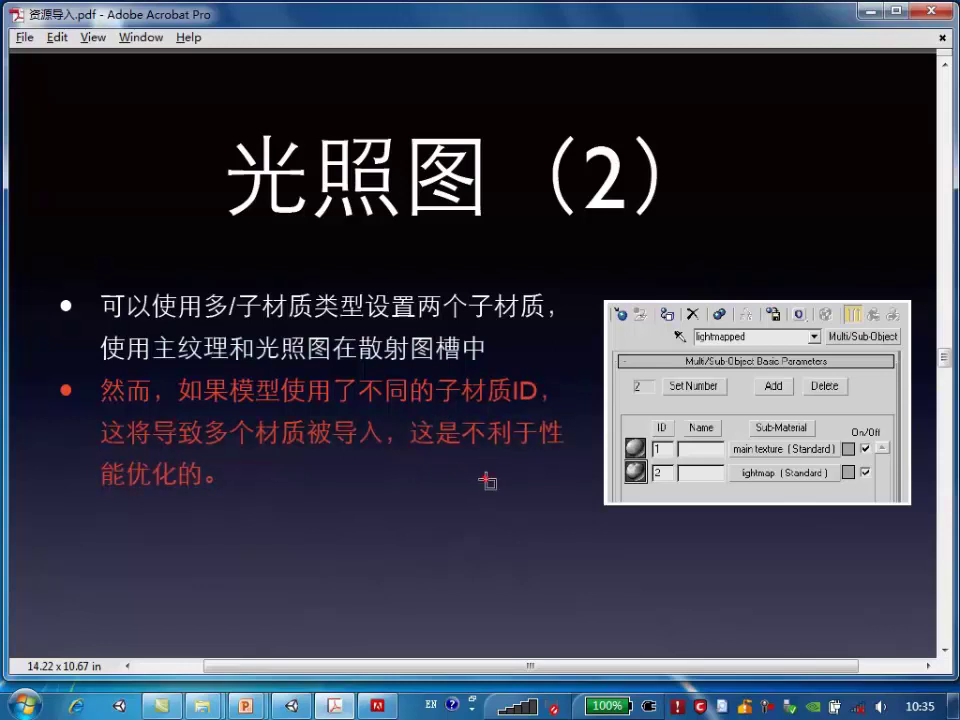
{"action": "scroll", "coordinate": [486, 481], "scroll_direction": "down", "scroll_amount": 2}
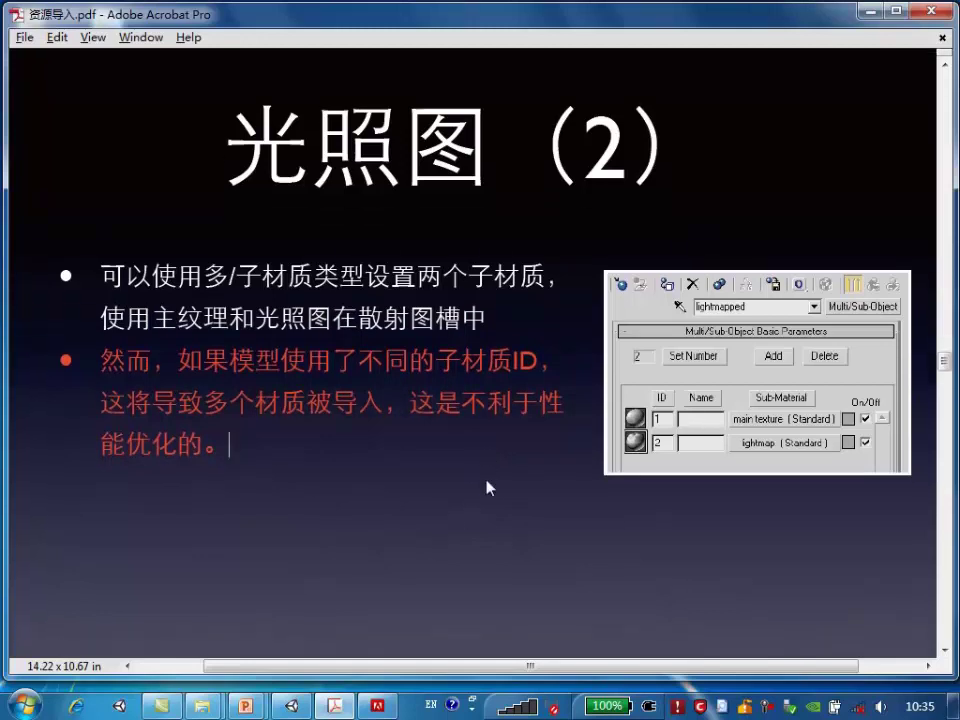
{"action": "scroll", "coordinate": [486, 487], "scroll_direction": "down", "scroll_amount": 2}
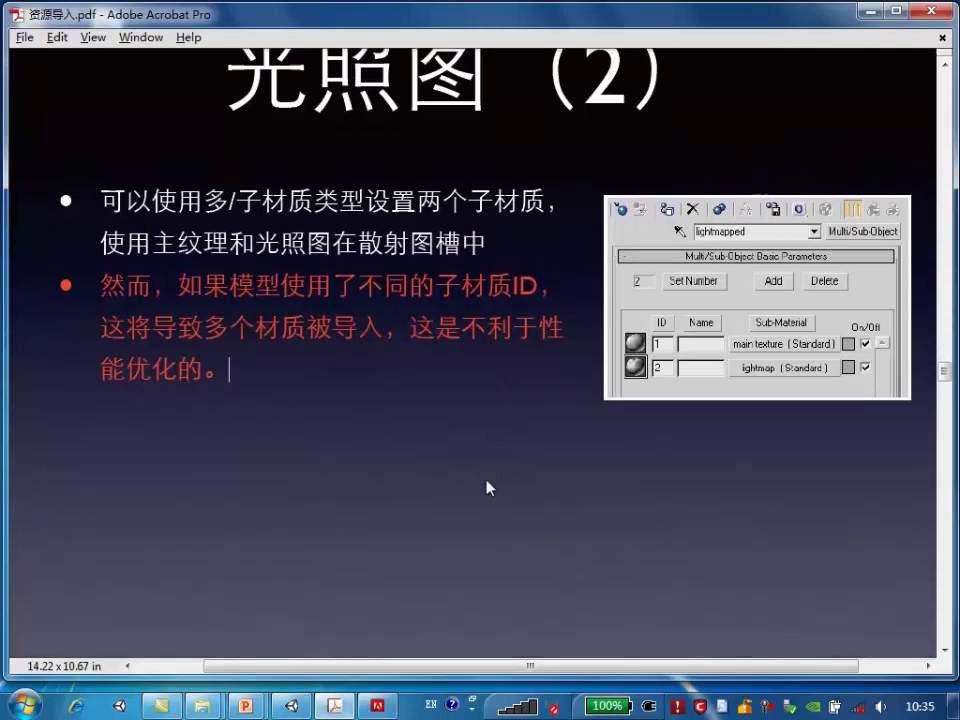
{"action": "scroll", "coordinate": [486, 487], "scroll_direction": "down", "scroll_amount": 3}
{"action": "scroll", "coordinate": [489, 487], "scroll_direction": "down", "scroll_amount": 5}
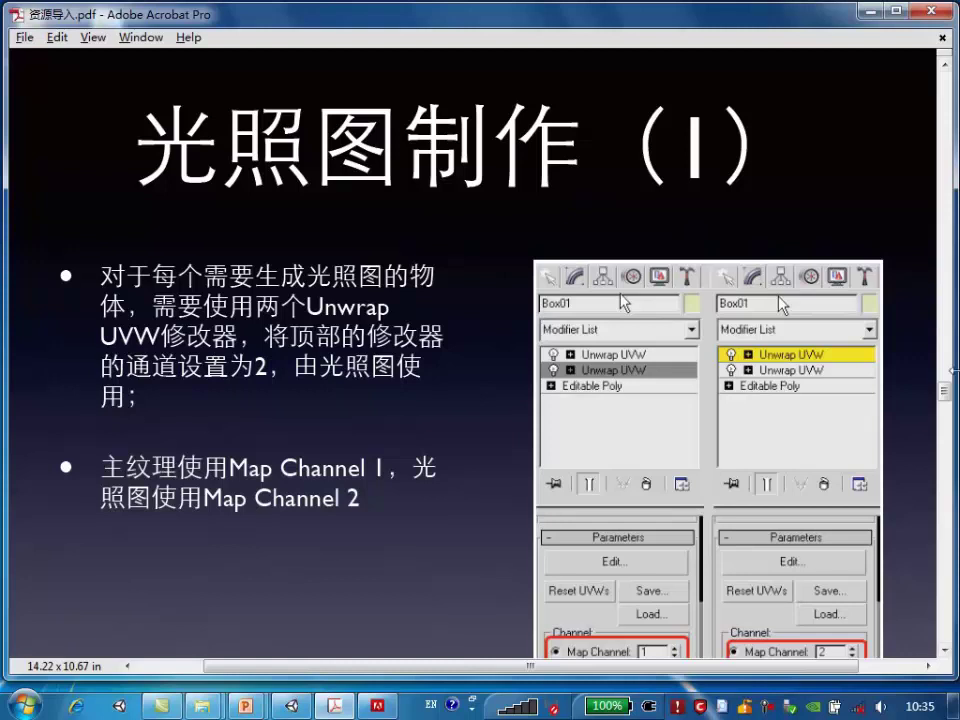
Scroll down to page 12, the 光照图制作（2） slide on flattening Map Channel 2 UVs
{"action": "left_click", "coordinate": [945, 652]}
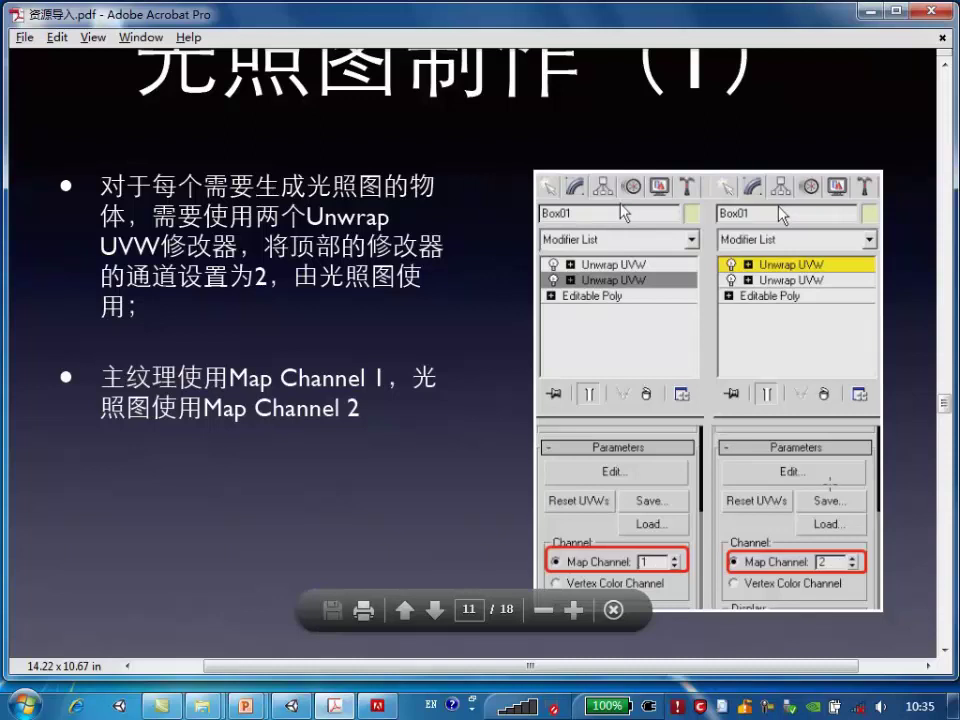
{"action": "scroll", "coordinate": [480, 360], "scroll_direction": "down", "scroll_amount": 5}
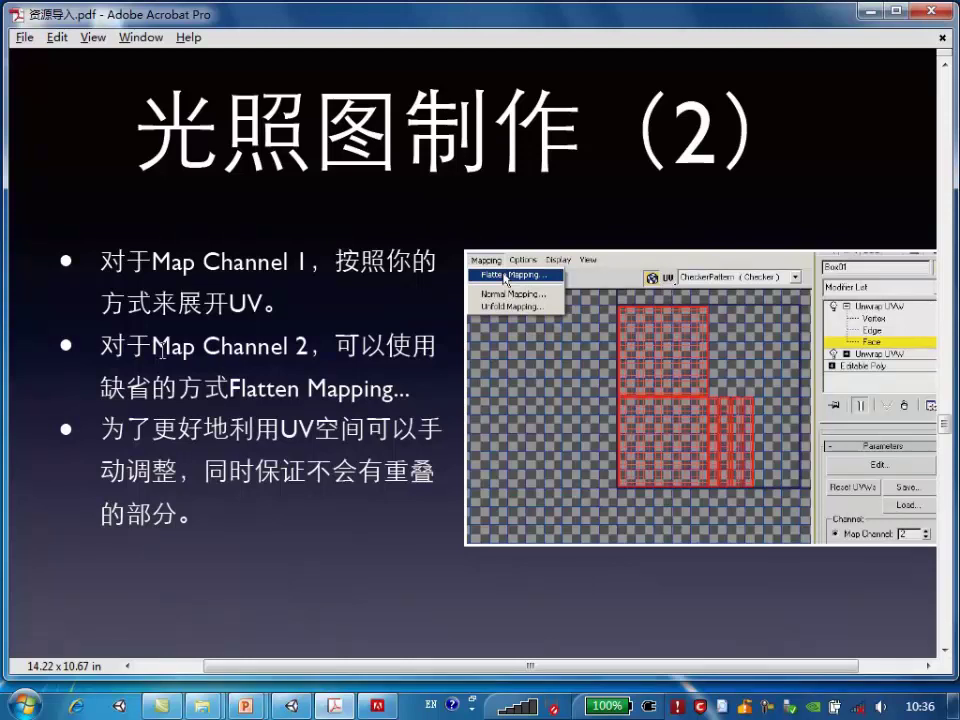
{"action": "scroll", "coordinate": [540, 527], "scroll_direction": "down", "scroll_amount": 1}
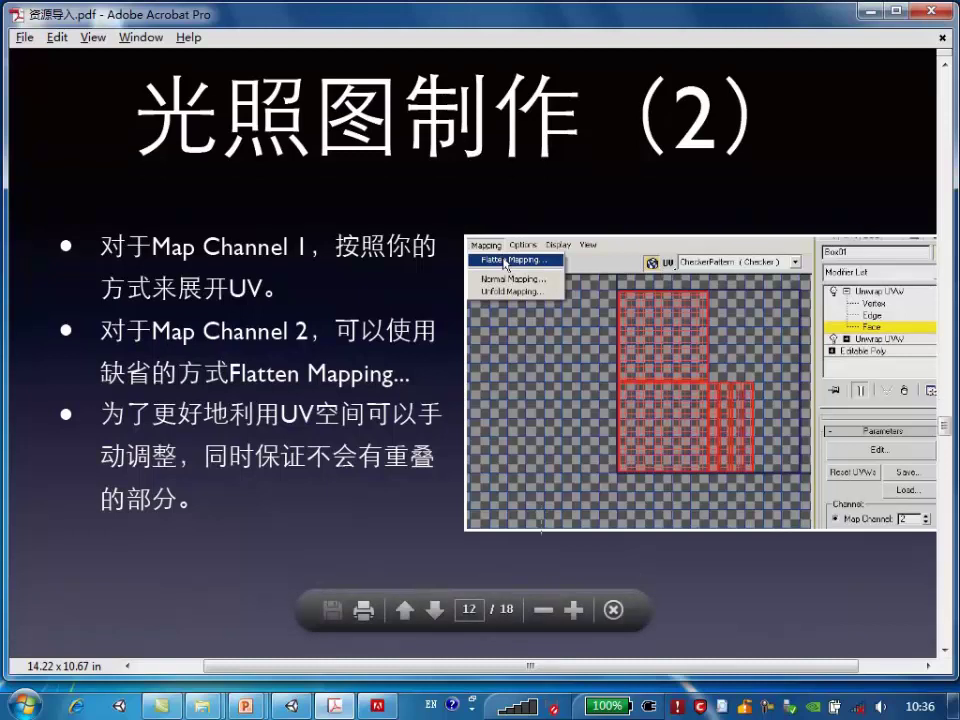
{"action": "scroll", "coordinate": [746, 514], "scroll_direction": "down", "scroll_amount": 2}
{"action": "scroll", "coordinate": [740, 510], "scroll_direction": "down", "scroll_amount": 3}
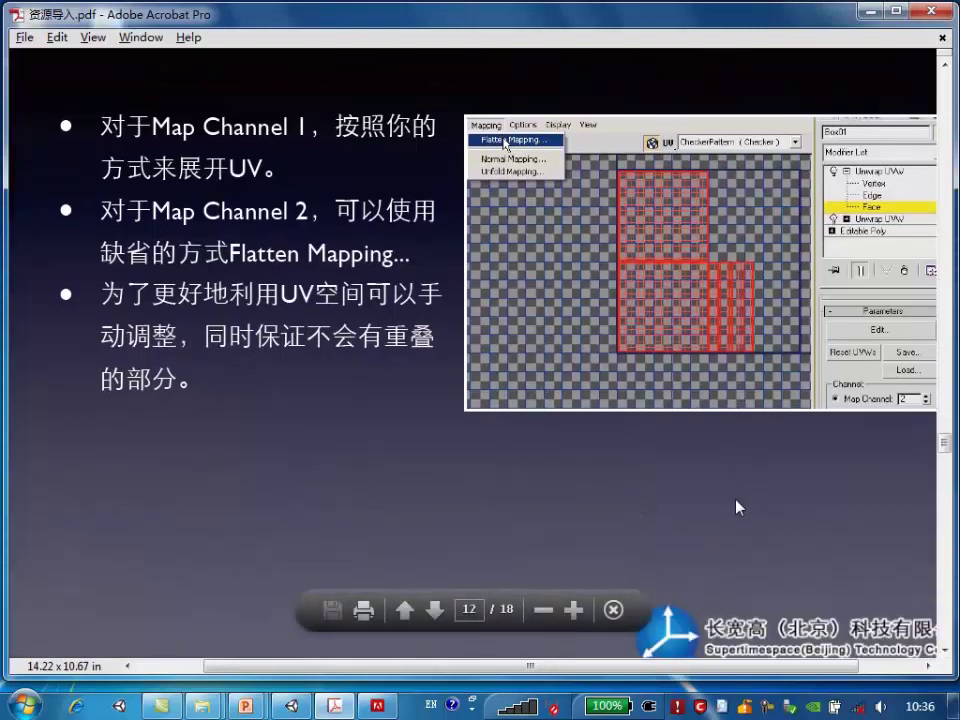
{"action": "scroll", "coordinate": [740, 507], "scroll_direction": "down", "scroll_amount": 2}
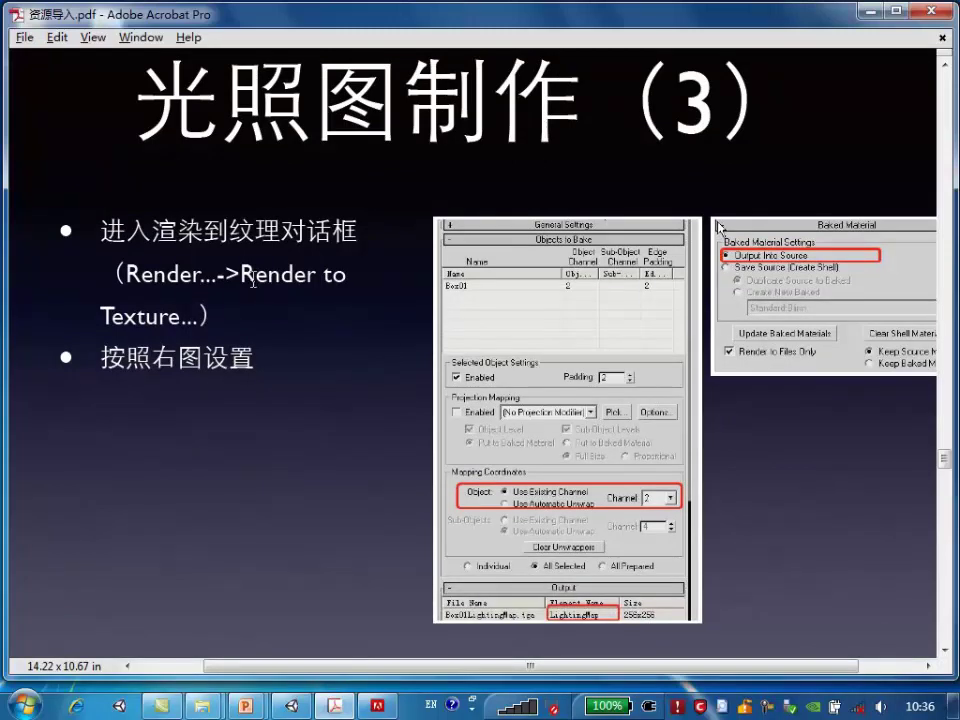
Scroll through pages 13 and 14 to page 15, the 导入光照图 lightmap import slide
{"action": "mouse_move", "coordinate": [508, 655]}
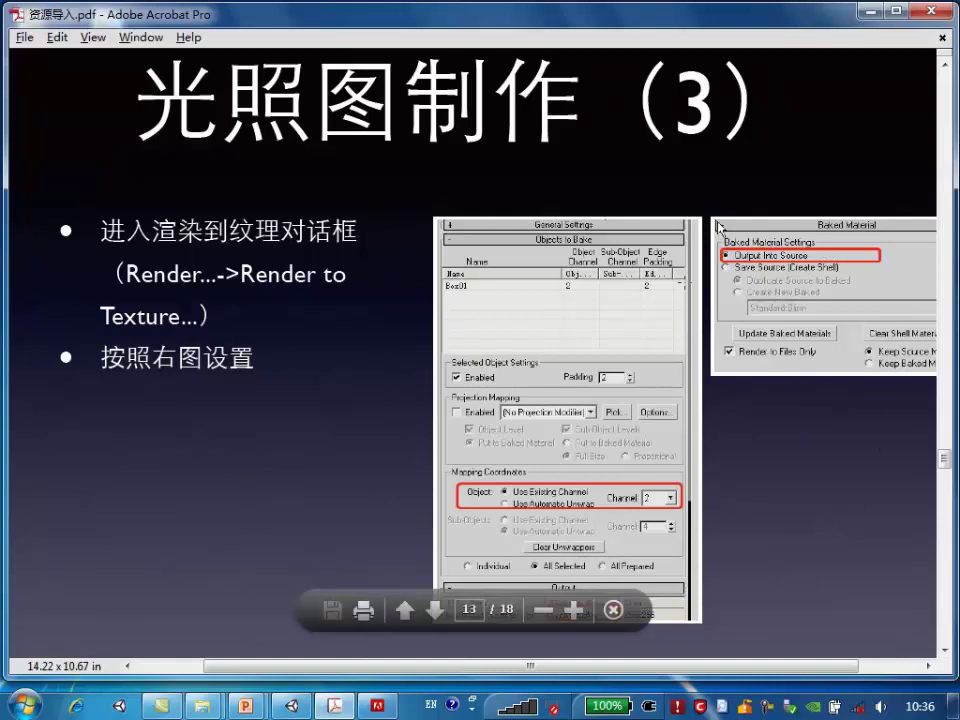
{"action": "left_click", "coordinate": [294, 512]}
{"action": "scroll", "coordinate": [864, 493], "scroll_direction": "down", "scroll_amount": 5}
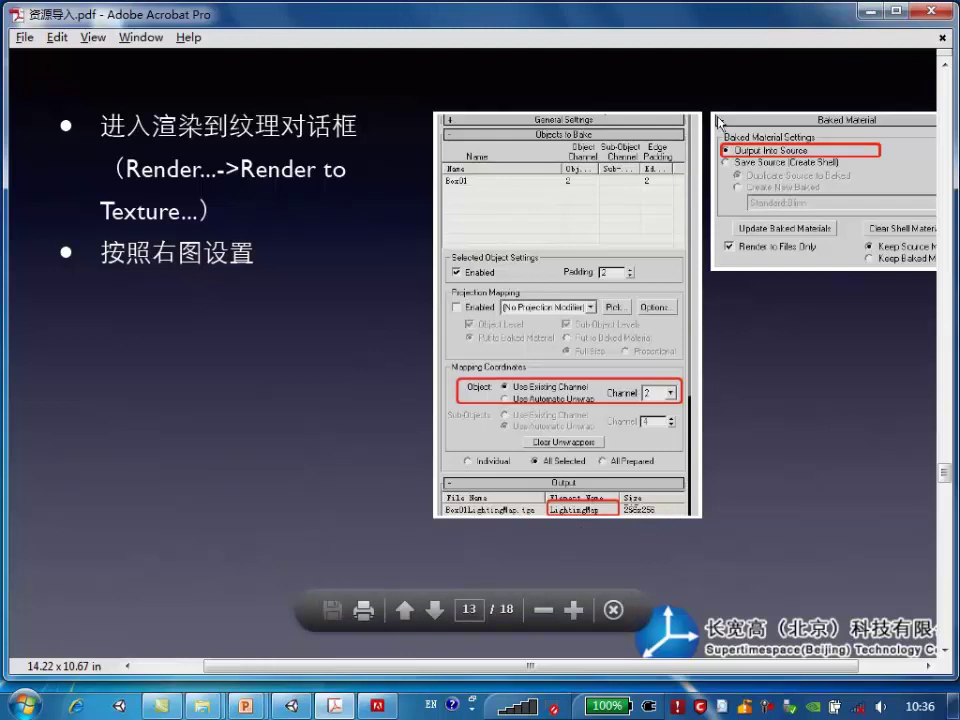
{"action": "scroll", "coordinate": [481, 376], "scroll_direction": "down", "scroll_amount": 1}
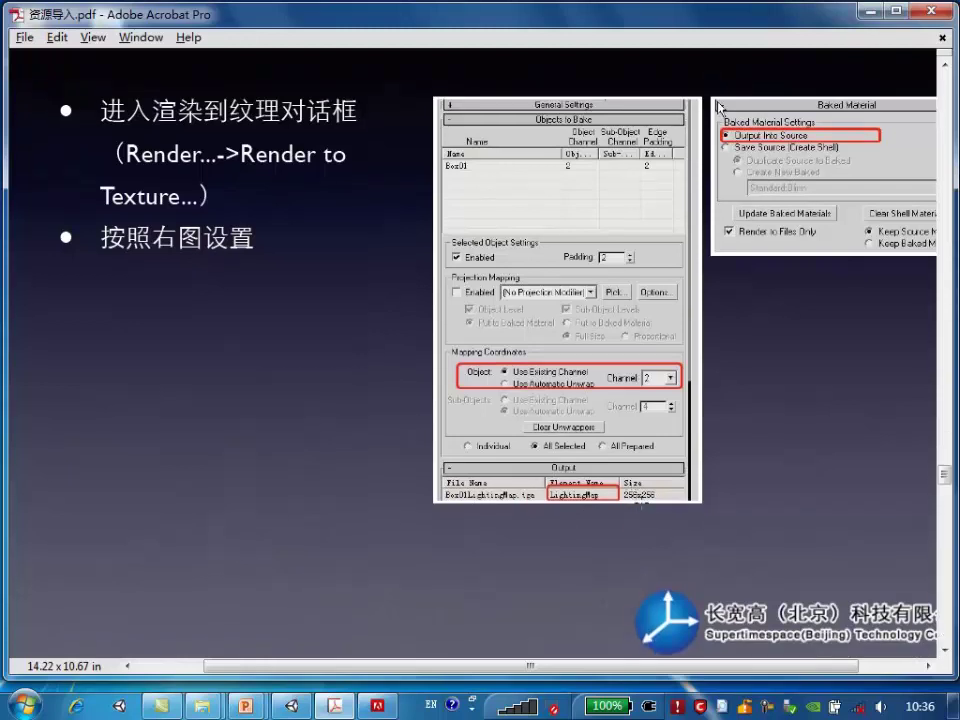
{"action": "scroll", "coordinate": [481, 376], "scroll_direction": "up", "scroll_amount": 1}
{"action": "scroll", "coordinate": [642, 500], "scroll_direction": "up", "scroll_amount": 1}
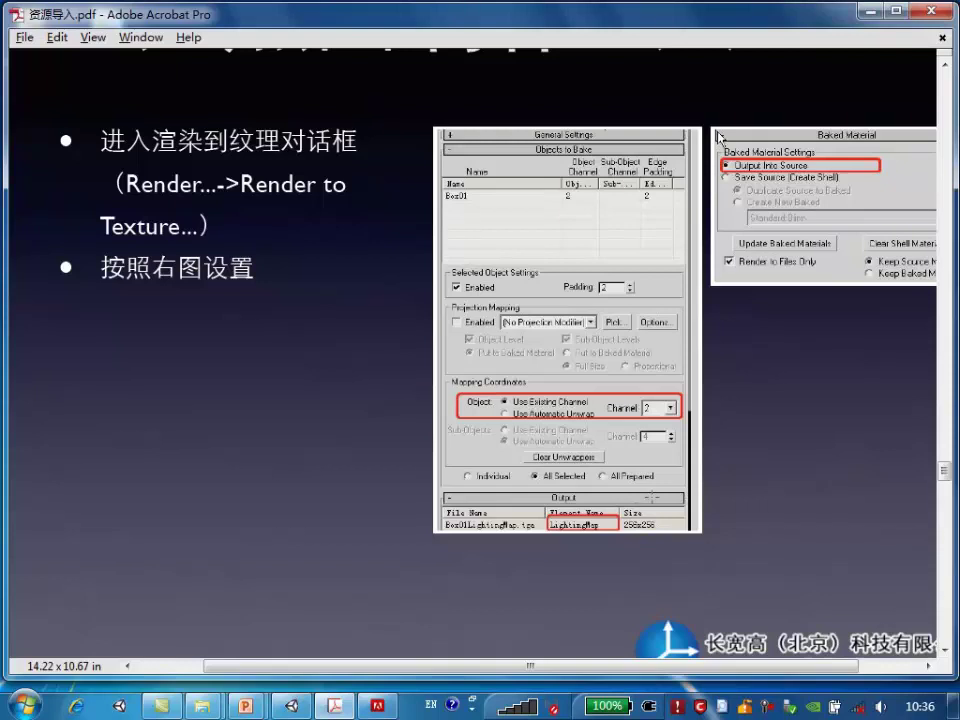
{"action": "scroll", "coordinate": [718, 137], "scroll_direction": "down", "scroll_amount": 5}
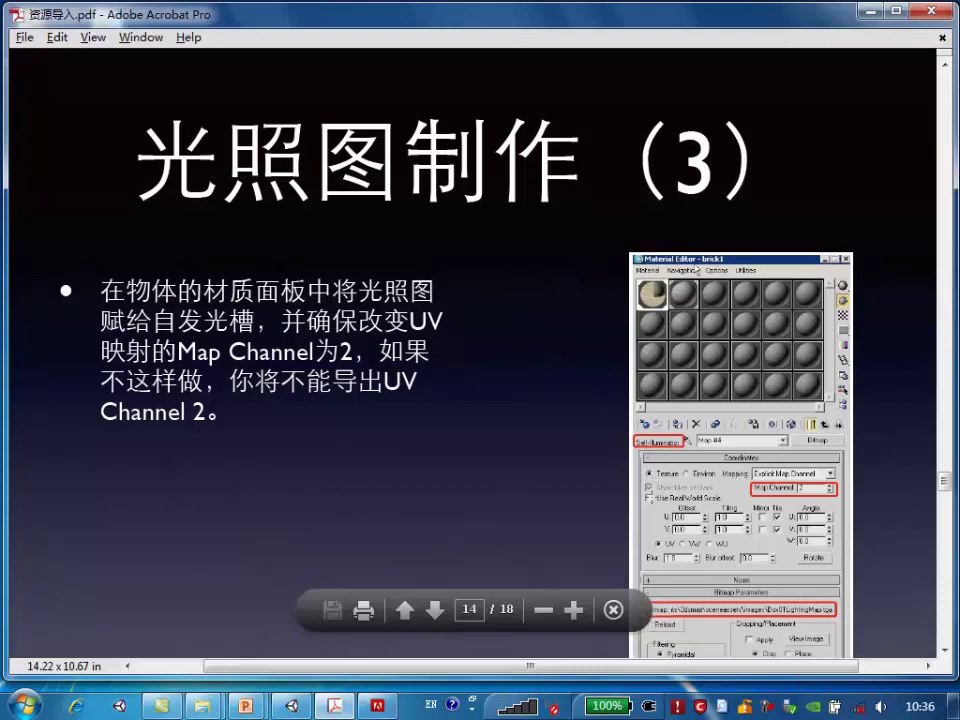
{"action": "scroll", "coordinate": [651, 497], "scroll_direction": "down", "scroll_amount": 1}
{"action": "scroll", "coordinate": [651, 497], "scroll_direction": "down", "scroll_amount": 1}
{"action": "scroll", "coordinate": [651, 497], "scroll_direction": "down", "scroll_amount": 2}
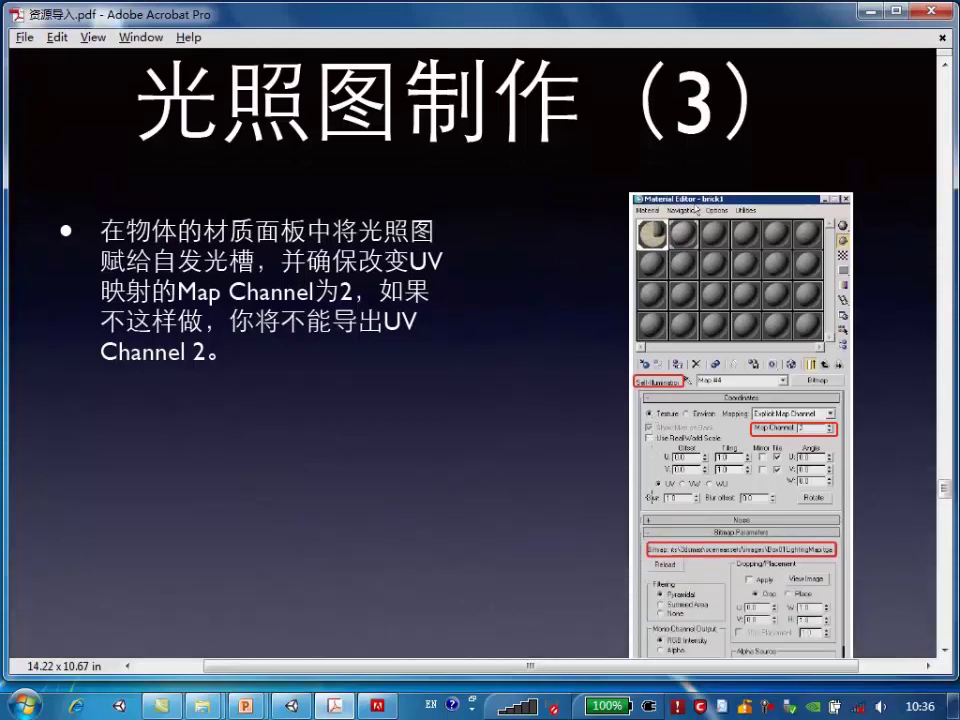
{"action": "scroll", "coordinate": [651, 497], "scroll_direction": "down", "scroll_amount": 3}
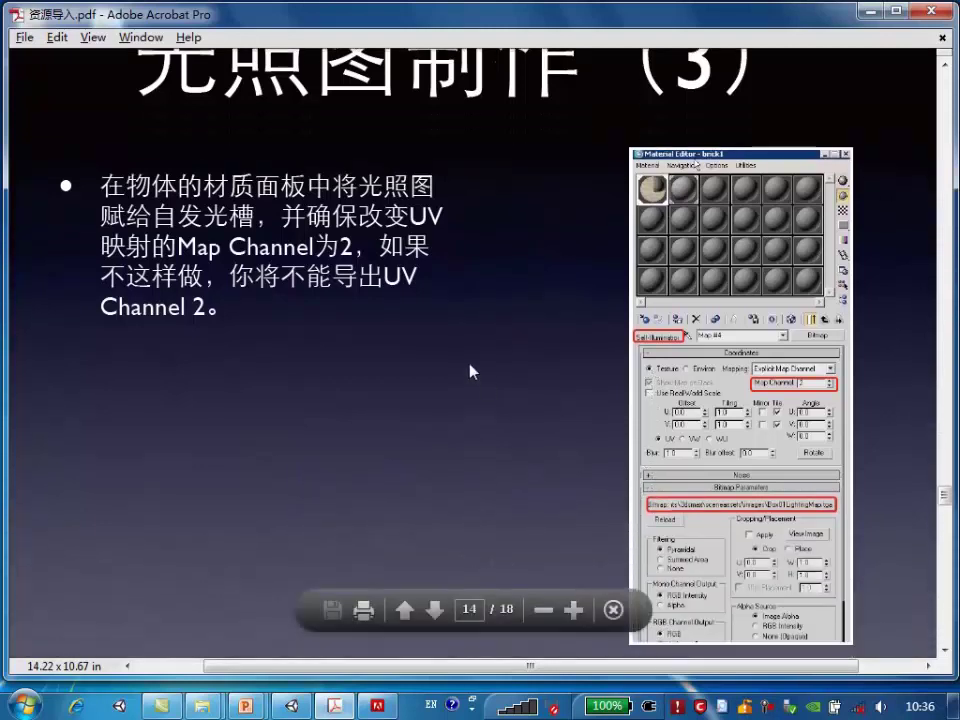
{"action": "scroll", "coordinate": [470, 371], "scroll_direction": "up", "scroll_amount": 2}
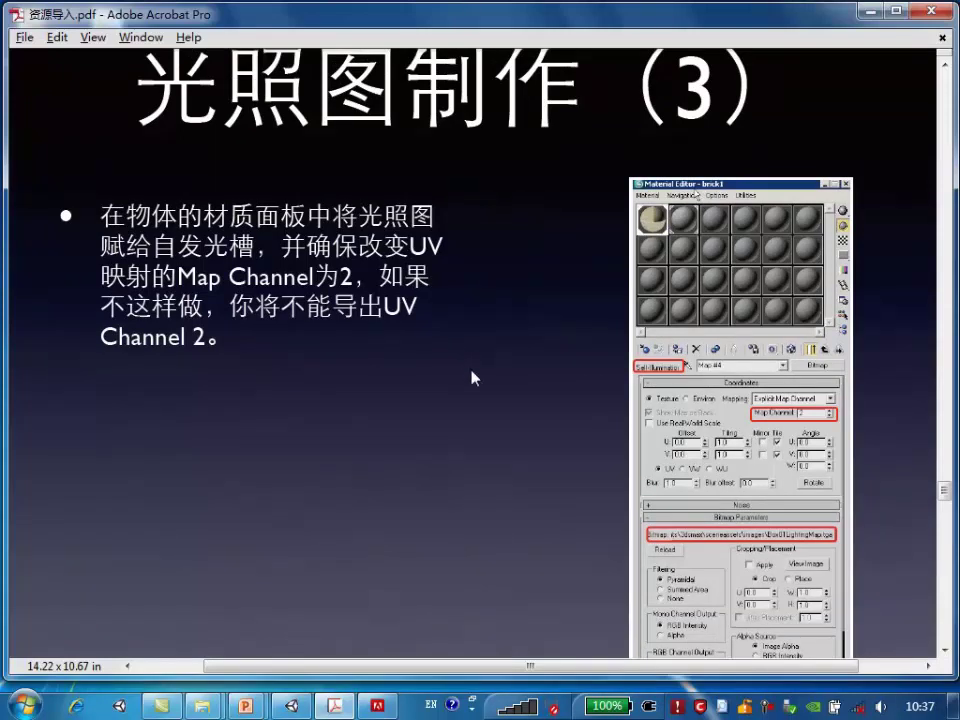
{"action": "scroll", "coordinate": [470, 371], "scroll_direction": "down", "scroll_amount": 1}
{"action": "scroll", "coordinate": [470, 371], "scroll_direction": "down", "scroll_amount": 1}
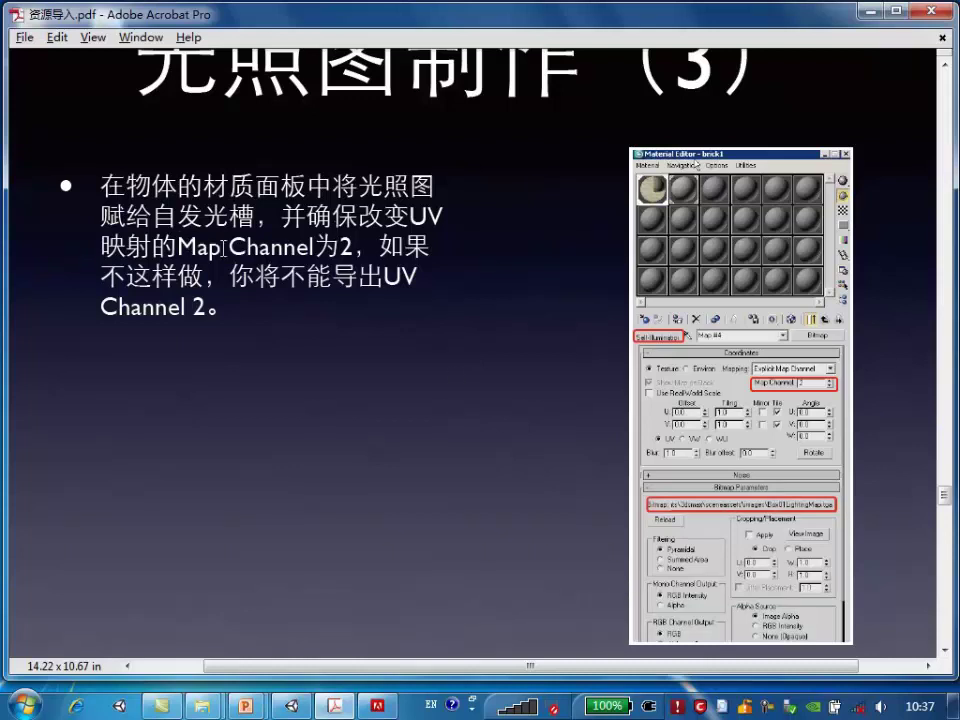
{"action": "scroll", "coordinate": [465, 410], "scroll_direction": "down", "scroll_amount": 3}
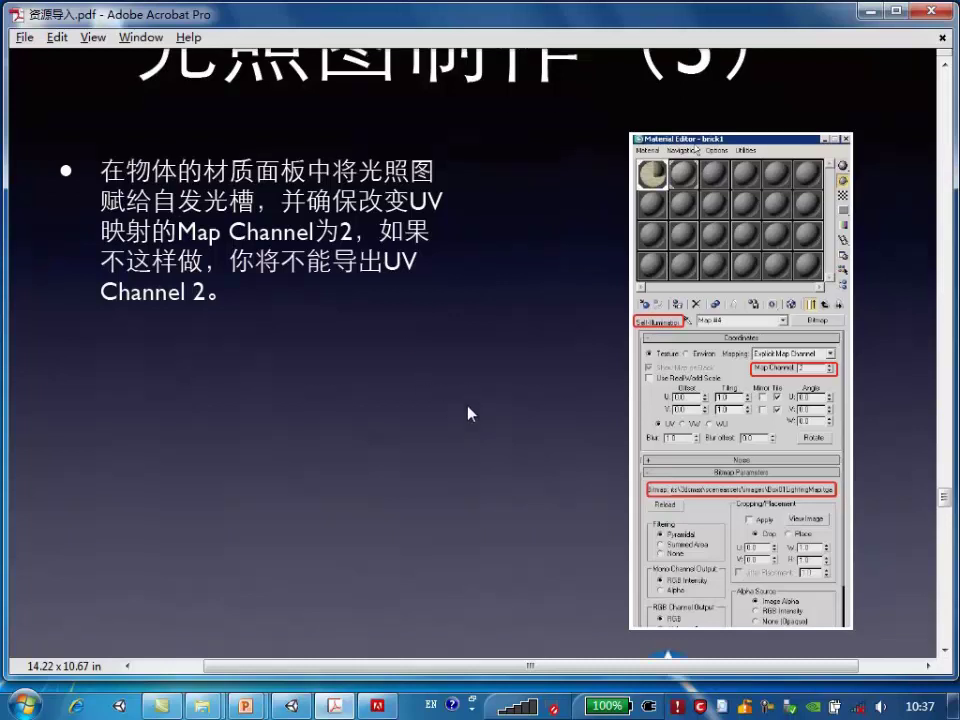
{"action": "scroll", "coordinate": [470, 412], "scroll_direction": "down", "scroll_amount": 3}
{"action": "scroll", "coordinate": [470, 412], "scroll_direction": "down", "scroll_amount": 1}
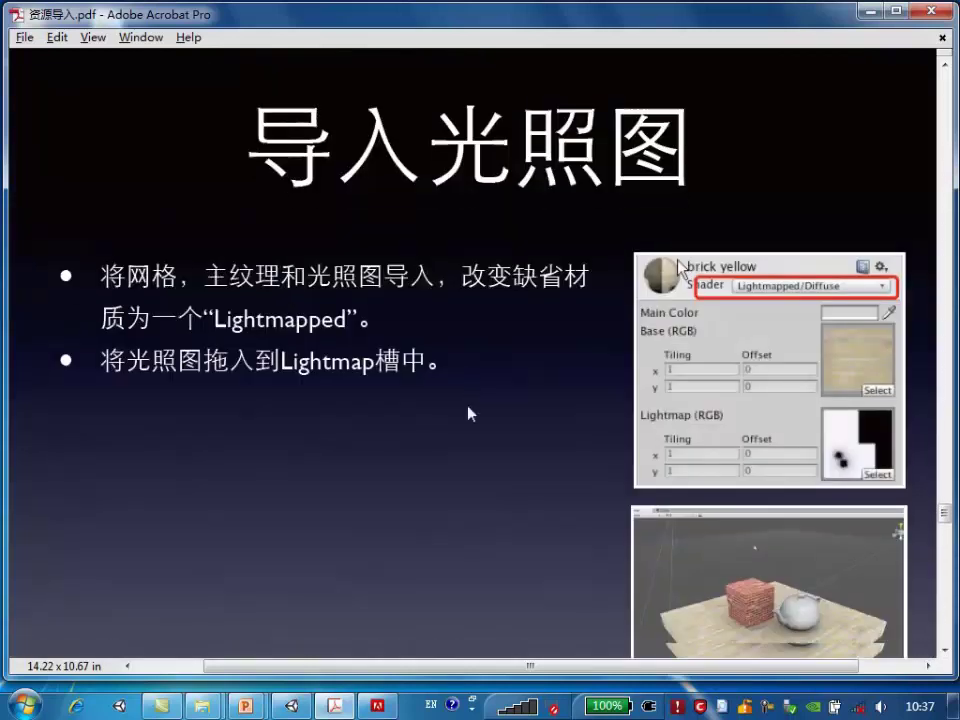
{"action": "scroll", "coordinate": [470, 412], "scroll_direction": "down", "scroll_amount": 1}
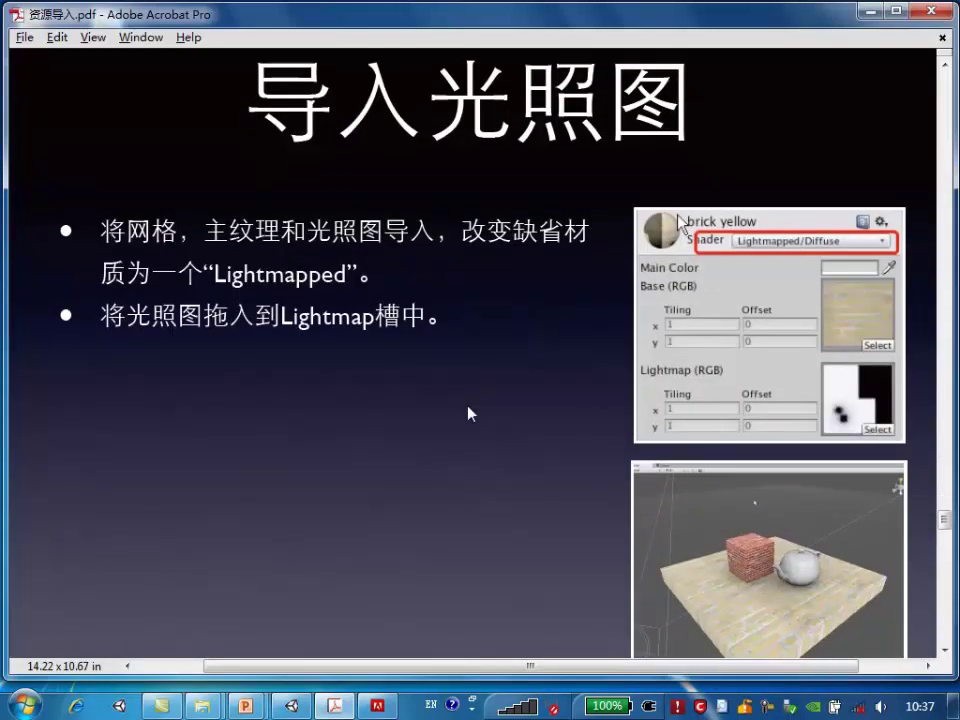
{"action": "scroll", "coordinate": [470, 413], "scroll_direction": "down", "scroll_amount": 1}
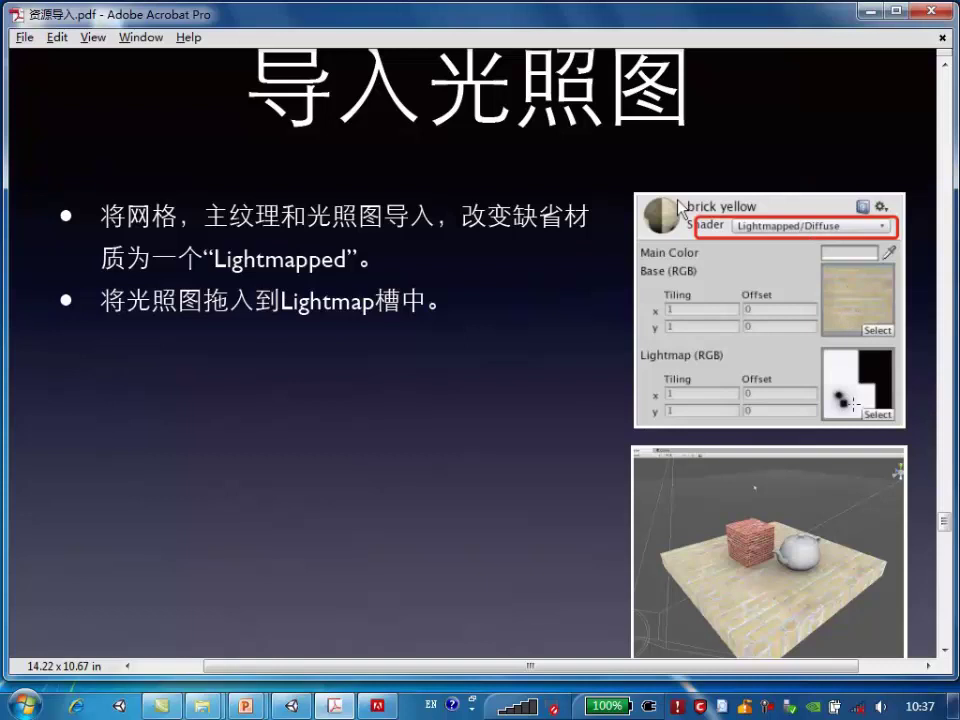
{"action": "scroll", "coordinate": [851, 405], "scroll_direction": "down", "scroll_amount": 1}
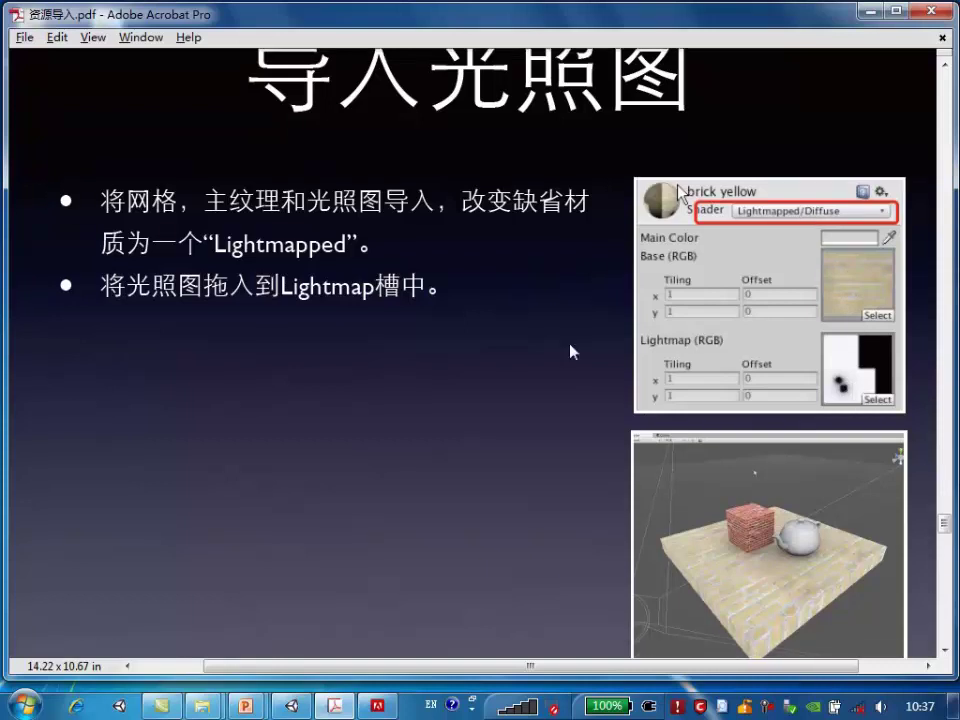
{"action": "scroll", "coordinate": [680, 190], "scroll_direction": "down", "scroll_amount": 5}
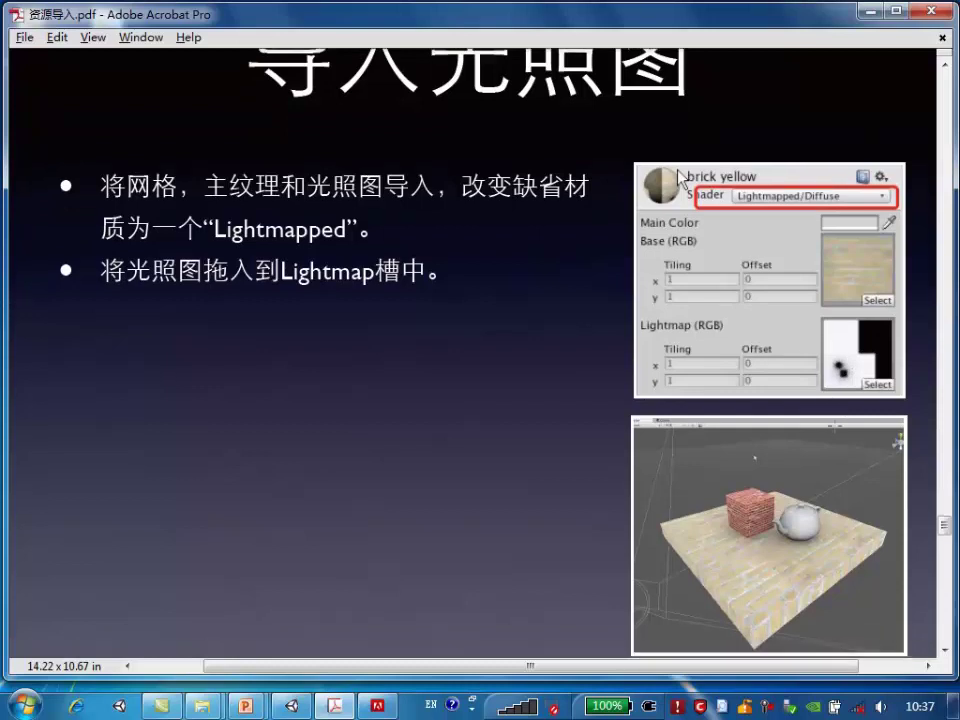
Read down from the lightmap tips page to the 思考 slide on baking several objects
{"action": "scroll", "coordinate": [835, 425], "scroll_direction": "down", "scroll_amount": 2}
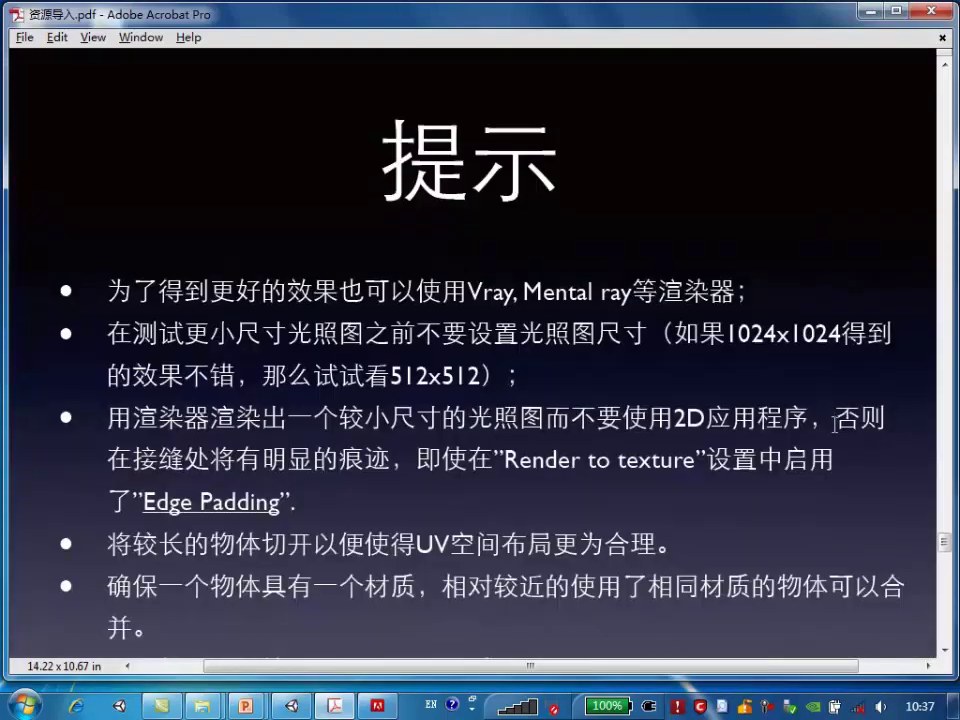
{"action": "scroll", "coordinate": [838, 433], "scroll_direction": "down", "scroll_amount": 2}
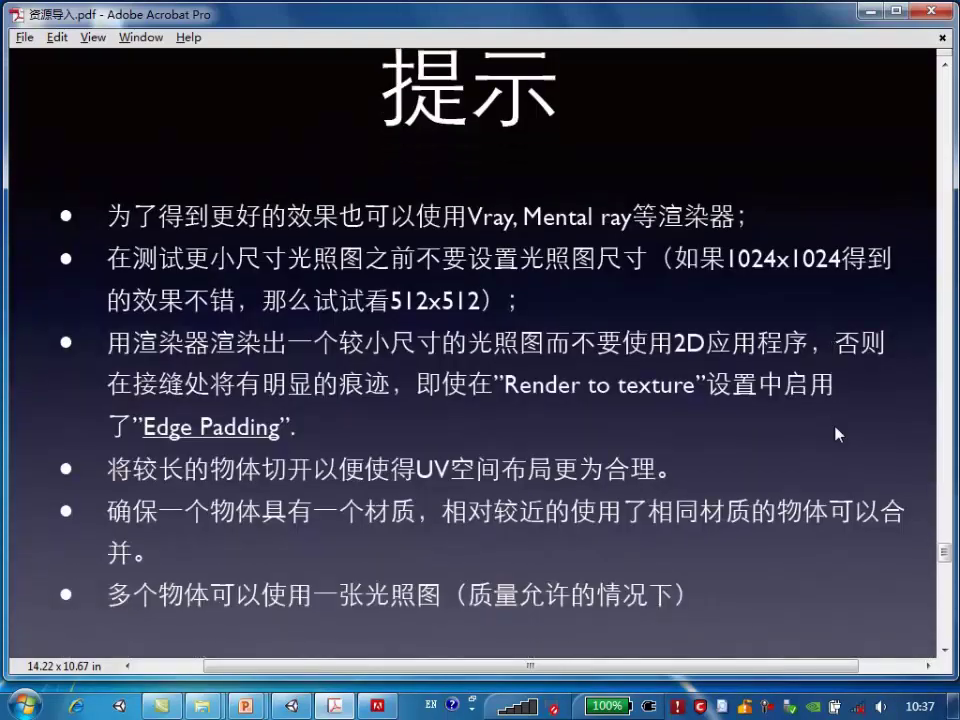
{"action": "scroll", "coordinate": [838, 433], "scroll_direction": "down", "scroll_amount": 2}
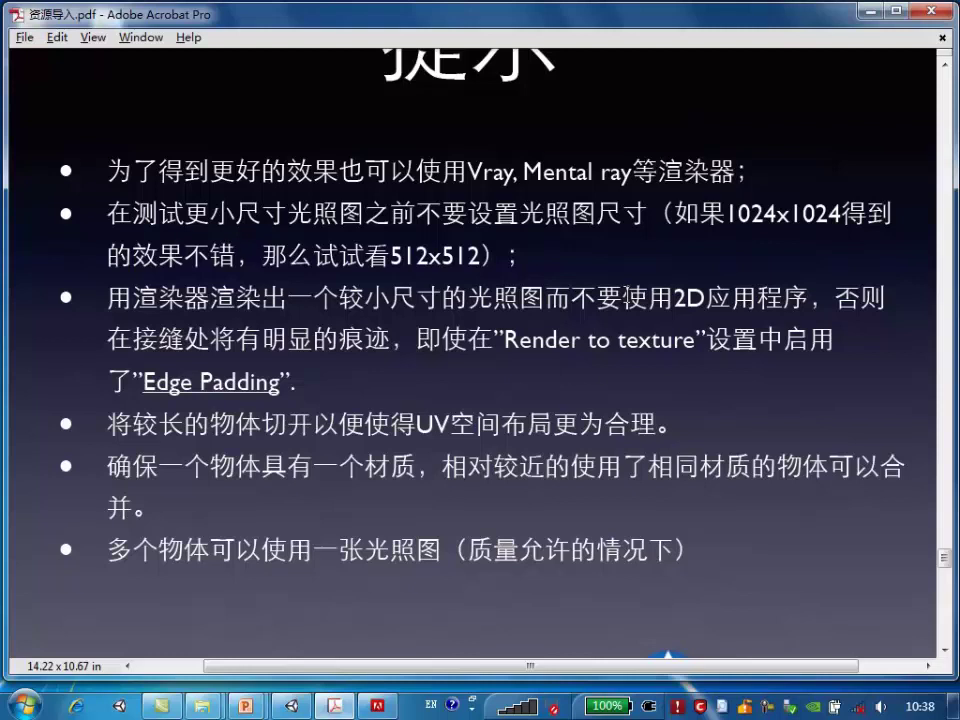
{"action": "scroll", "coordinate": [560, 376], "scroll_direction": "down", "scroll_amount": 1}
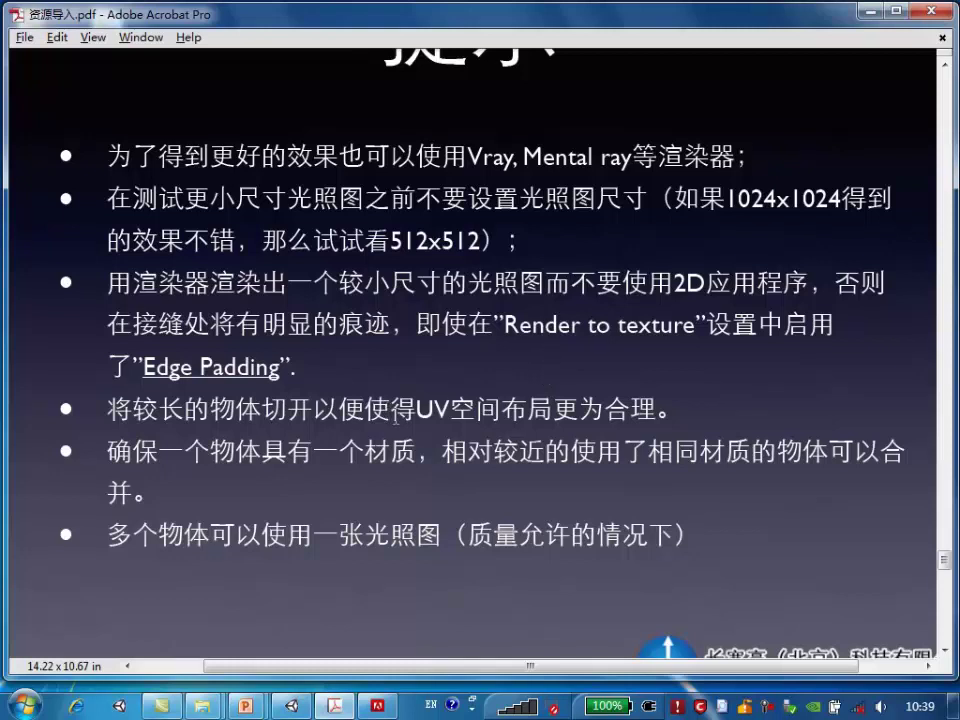
{"action": "mouse_move", "coordinate": [192, 553]}
{"action": "mouse_move", "coordinate": [332, 492]}
{"action": "scroll", "coordinate": [425, 395], "scroll_direction": "down", "scroll_amount": 5}
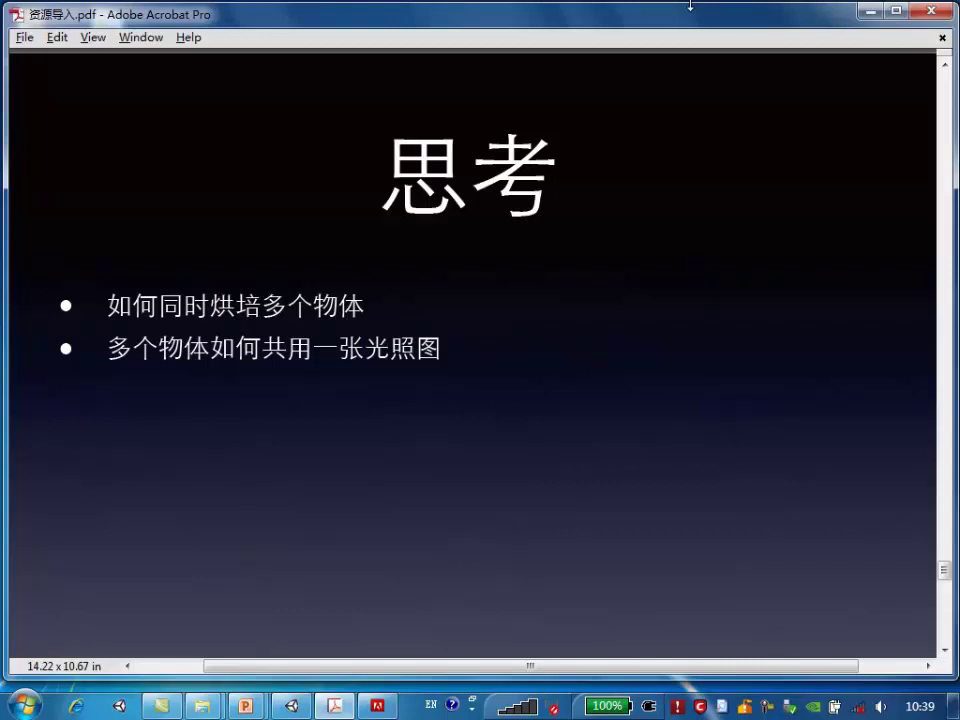
Close the PDF, return to Unity, widen the Hierarchy panel and open the File menu
{"action": "left_click", "coordinate": [936, 12]}
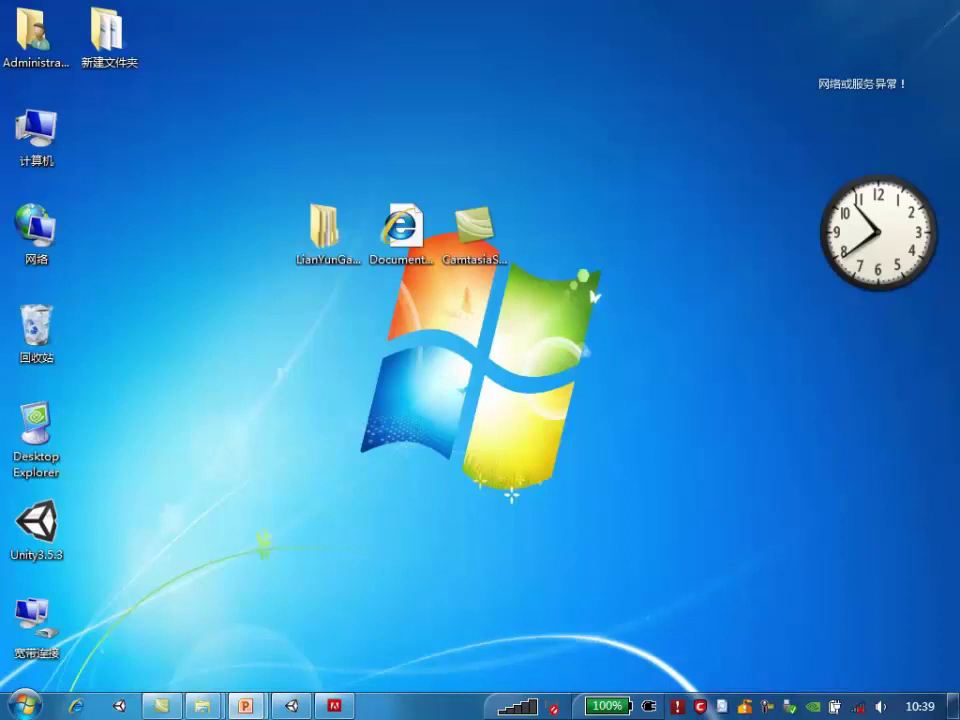
{"action": "left_click", "coordinate": [291, 706]}
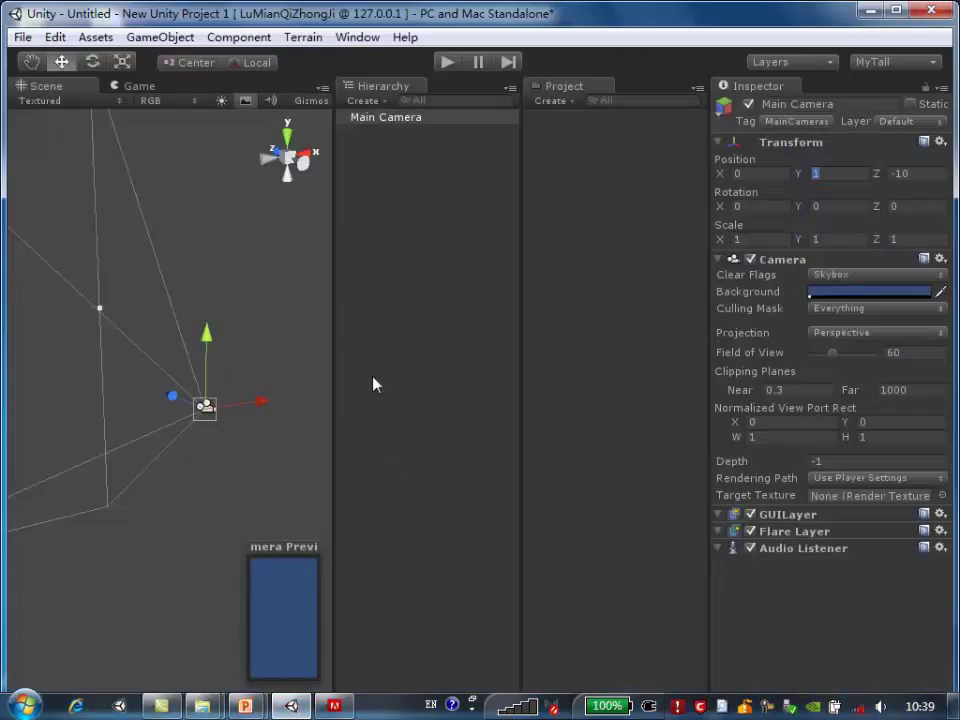
{"action": "left_click_drag", "start_coordinate": [337, 289], "coordinate": [325, 289]}
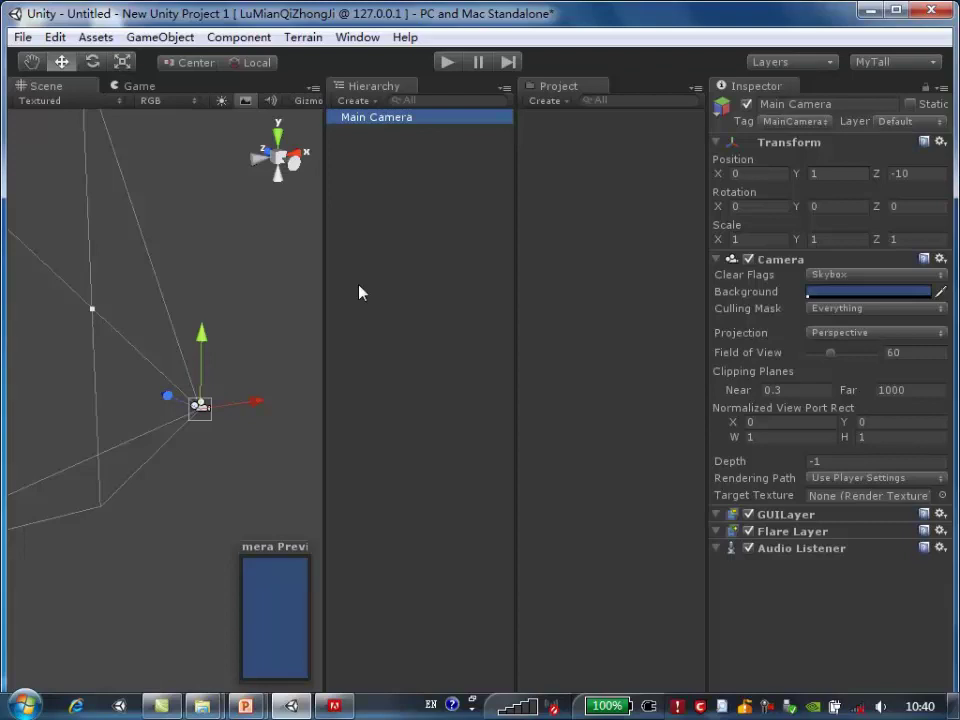
{"action": "left_click", "coordinate": [22, 37]}
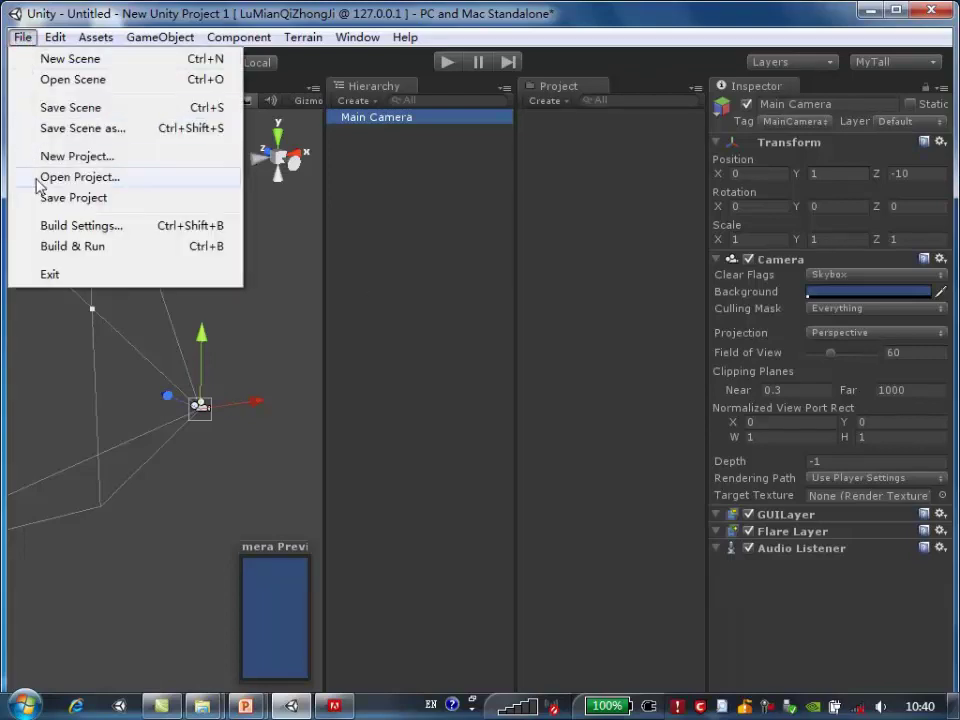
Open the YanTai project from recent projects, discarding the untitled scene's changes
{"action": "left_click", "coordinate": [38, 176]}
{"action": "left_click", "coordinate": [365, 344]}
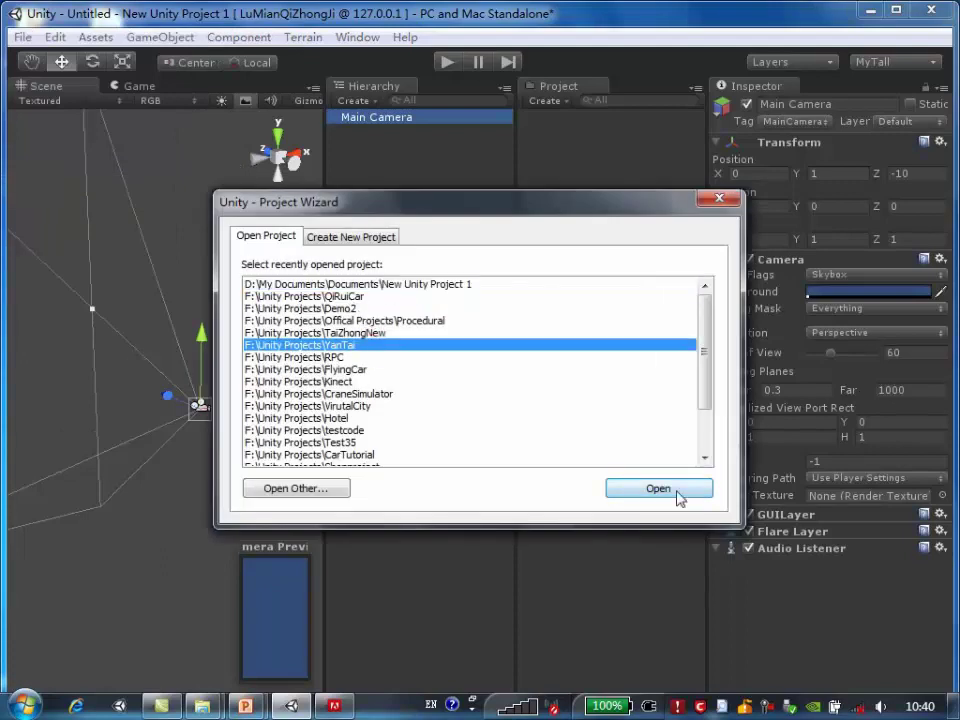
{"action": "left_click", "coordinate": [670, 493]}
{"action": "left_click", "coordinate": [528, 408]}
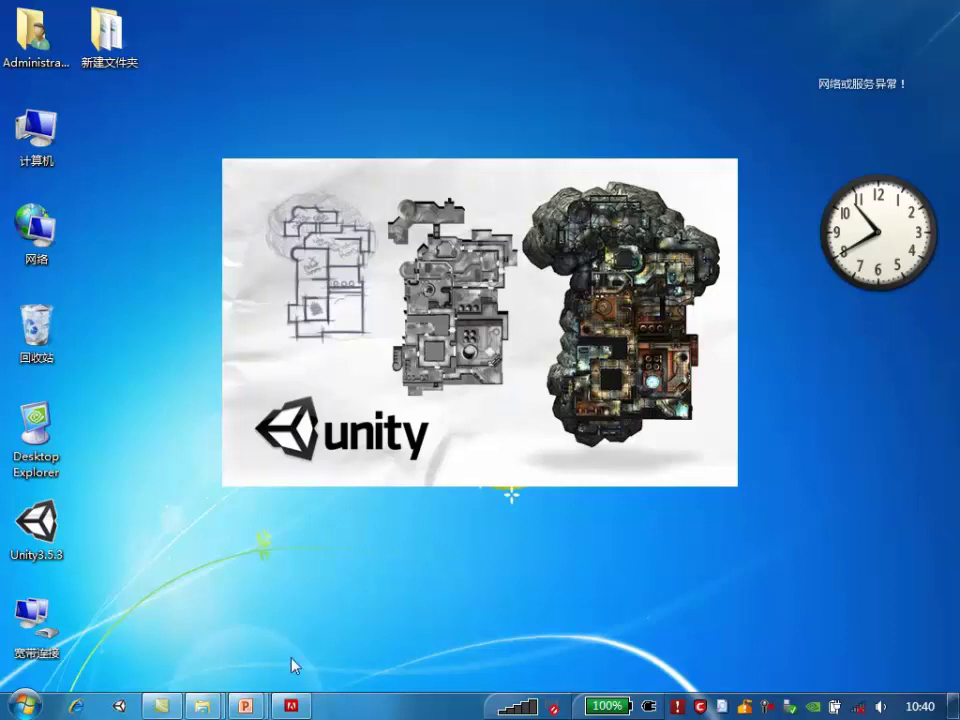
Advance the Unity开发流程 presentation to slide 22 (属性面板), then minimize it
{"action": "mouse_move", "coordinate": [251, 705]}
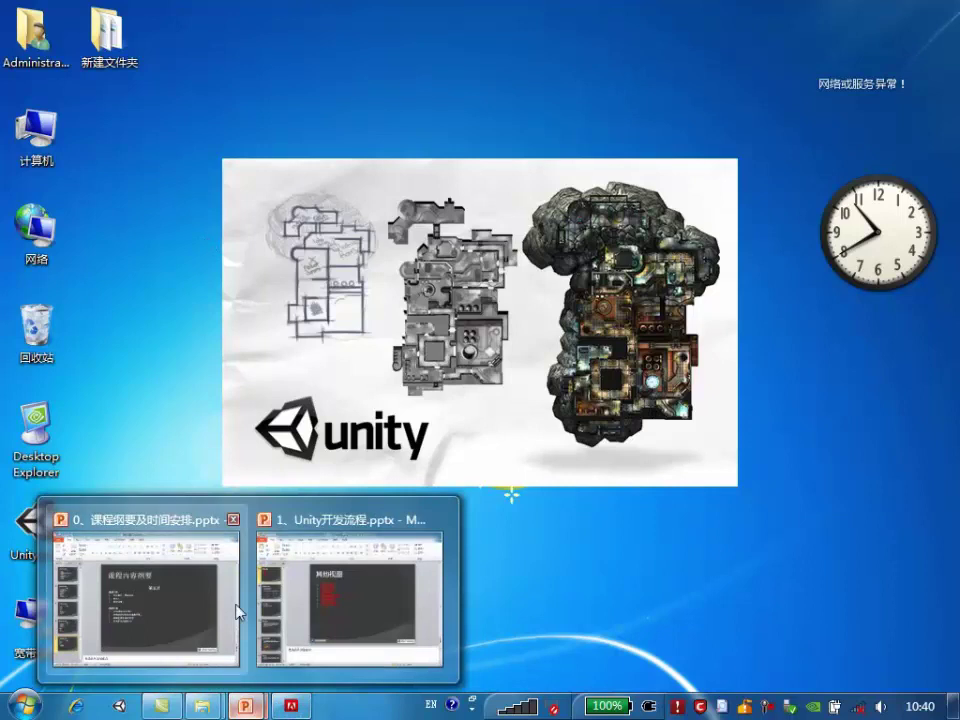
{"action": "left_click", "coordinate": [320, 600]}
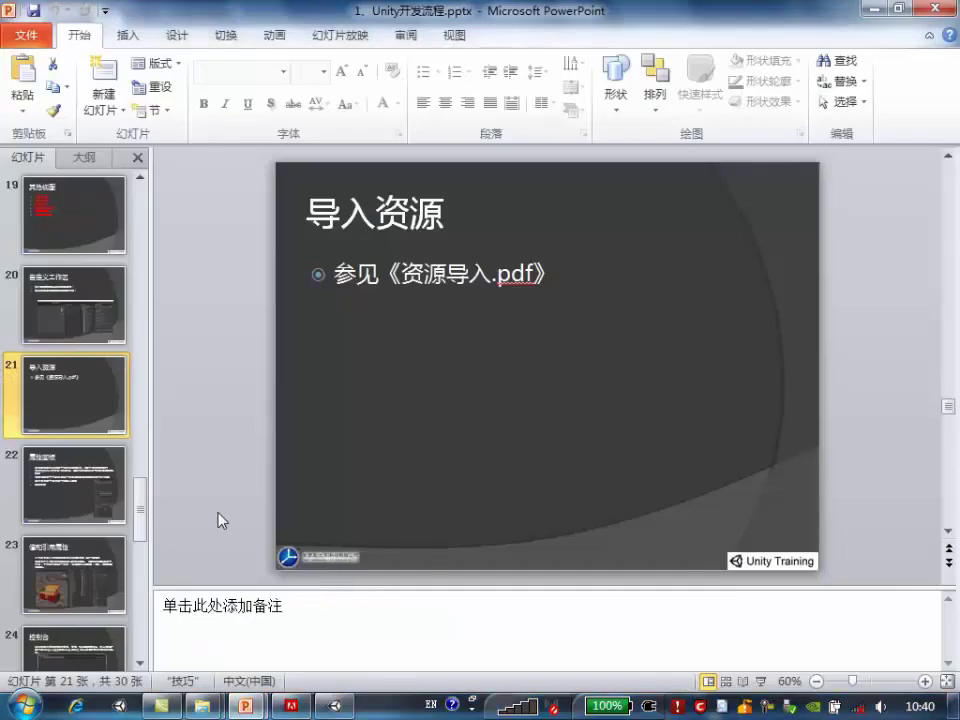
{"action": "left_click", "coordinate": [78, 477]}
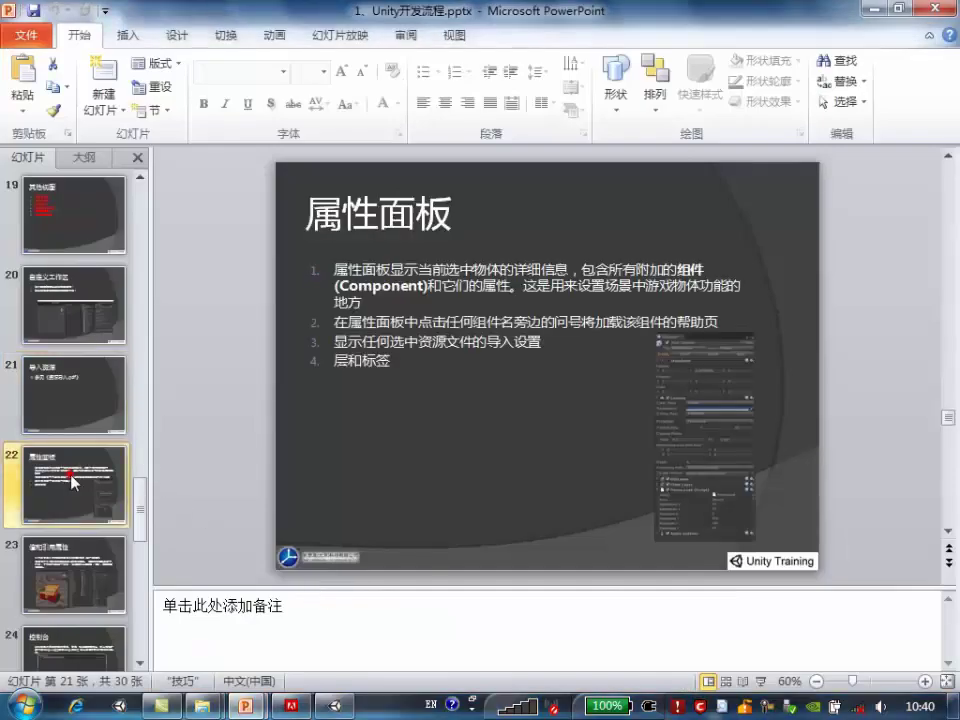
{"action": "left_click", "coordinate": [872, 15]}
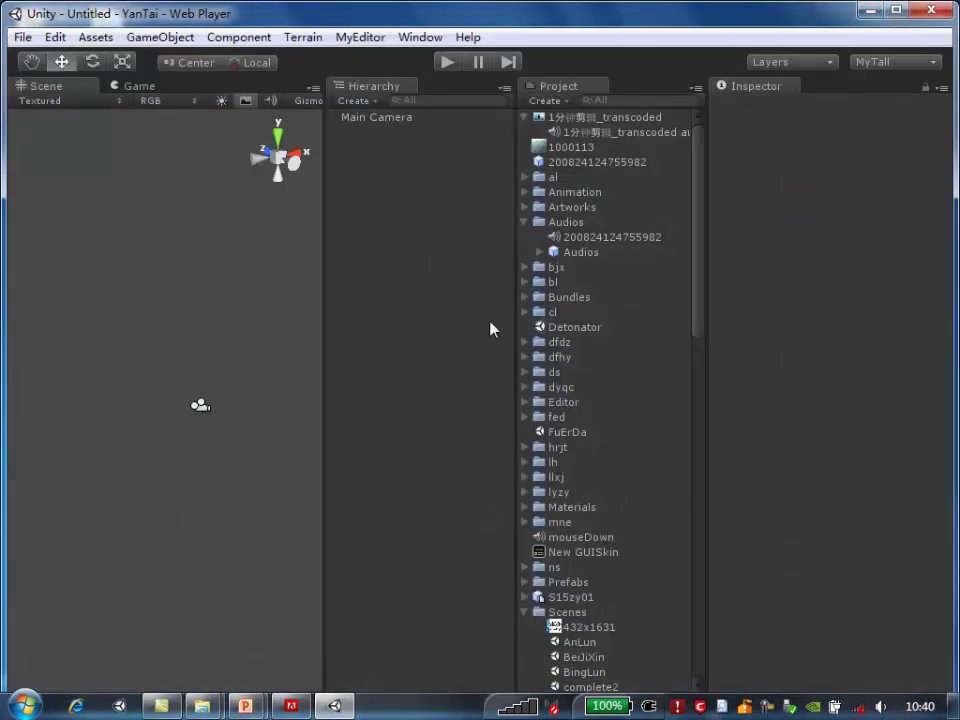
Open the Gallery_Complete scene from the lyzy folder in the project assets
{"action": "left_click", "coordinate": [585, 487]}
{"action": "scroll", "coordinate": [593, 487], "scroll_direction": "down", "scroll_amount": 3}
{"action": "scroll", "coordinate": [594, 489], "scroll_direction": "down", "scroll_amount": 5}
{"action": "scroll", "coordinate": [606, 467], "scroll_direction": "down", "scroll_amount": 1}
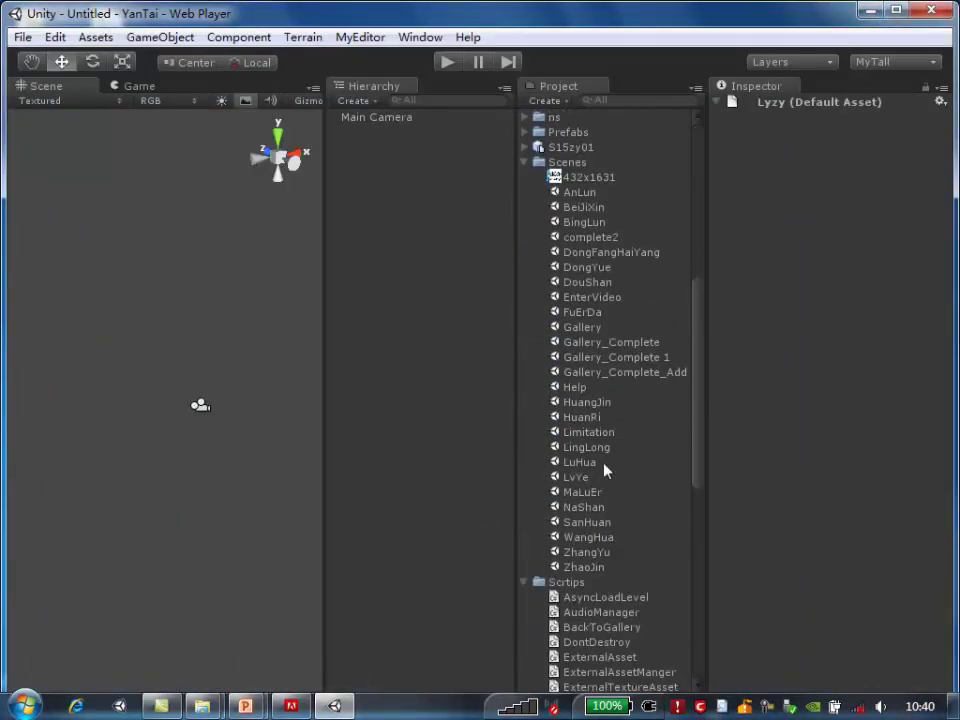
{"action": "left_click", "coordinate": [604, 356]}
{"action": "double_click", "coordinate": [606, 343]}
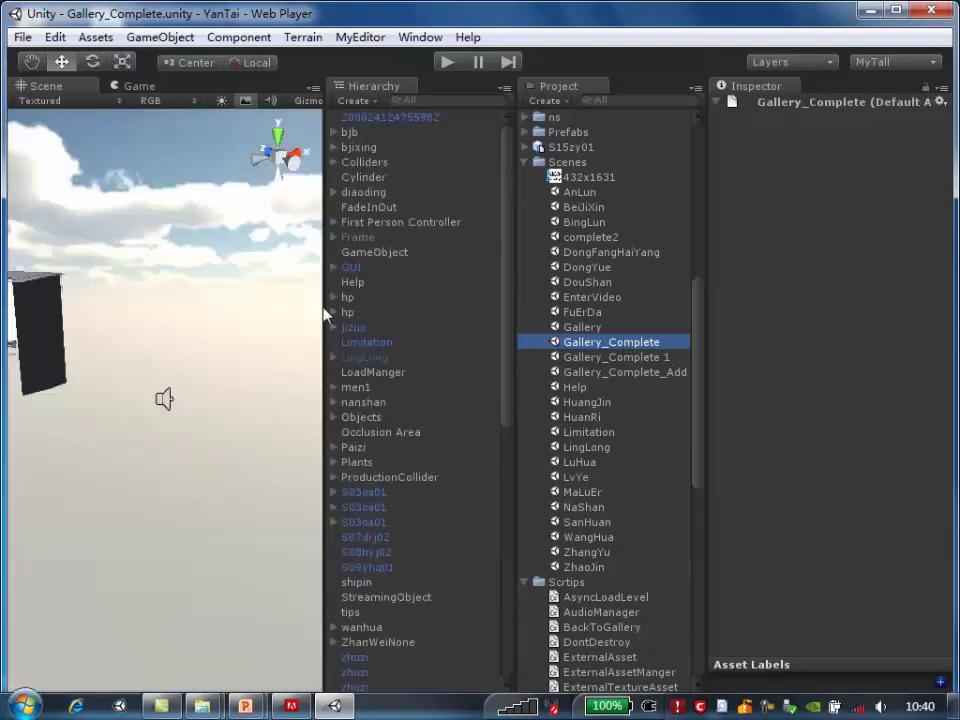
Pan the Scene view toward the box and select the S03os01 object
{"action": "mouse_move", "coordinate": [109, 386]}
{"action": "middle_mouse_down"}
{"action": "mouse_move", "coordinate": [100, 374]}
{"action": "mouse_move", "coordinate": [285, 407]}
{"action": "middle_mouse_up"}
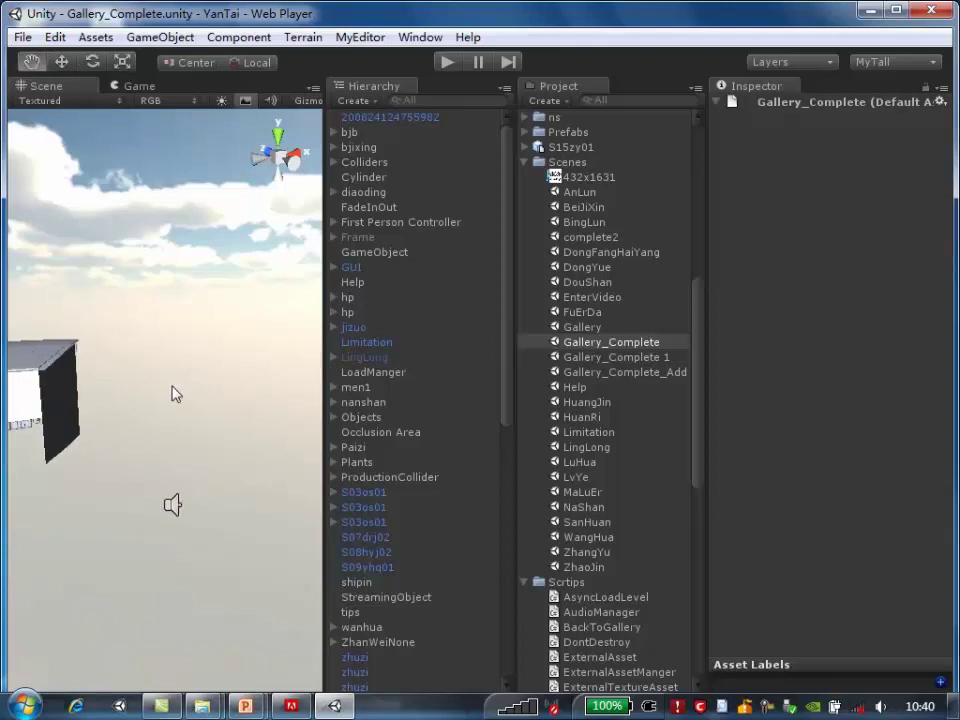
{"action": "middle_click_drag", "start_coordinate": [310, 472], "coordinate": [366, 494]}
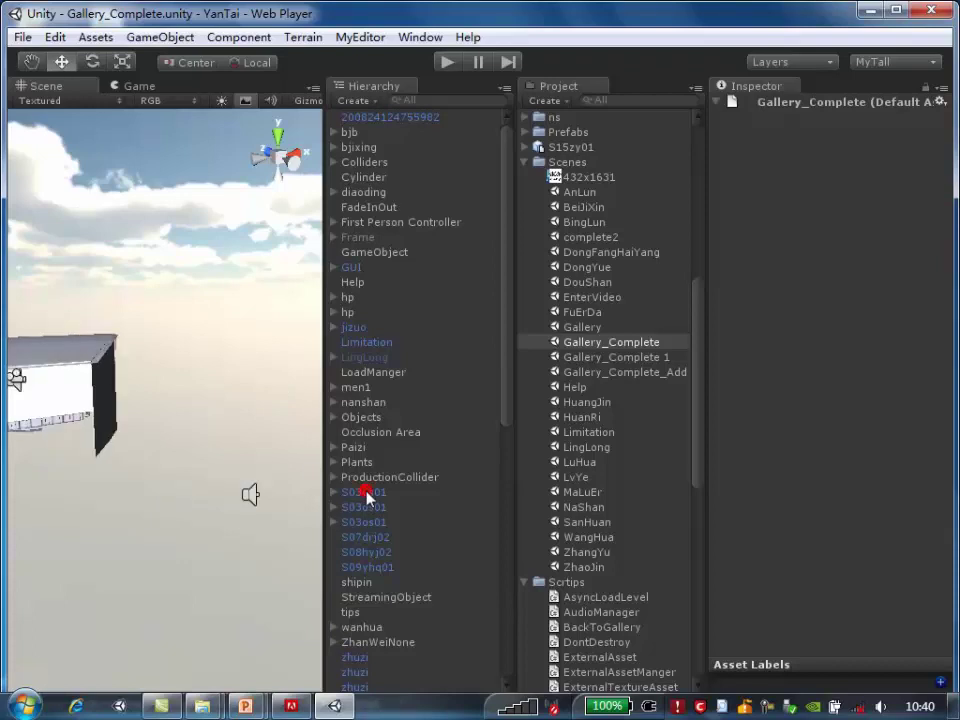
{"action": "left_click", "coordinate": [368, 497]}
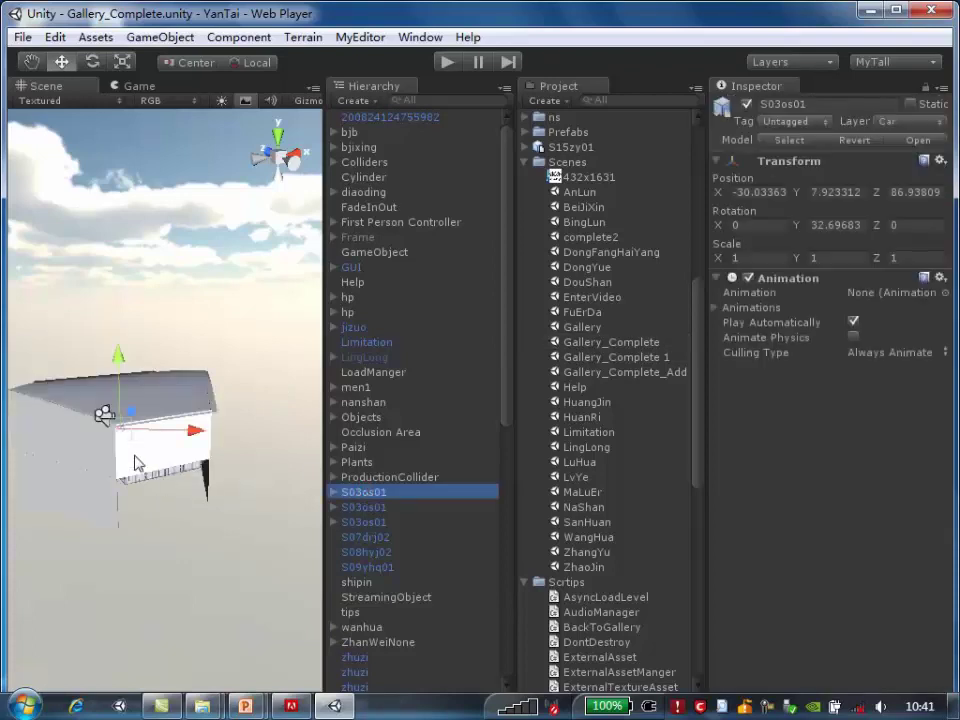
Frame S03os01, fly through the hall, and select the S07drj02 engine model
{"action": "key", "text": "f"}
{"action": "mouse_move", "coordinate": [167, 428]}
{"action": "right_mouse_down"}
{"action": "mouse_move", "coordinate": [275, 432]}
{"action": "mouse_move", "coordinate": [126, 438]}
{"action": "mouse_move", "coordinate": [223, 461]}
{"action": "right_mouse_up"}
{"action": "left_click", "coordinate": [249, 489]}
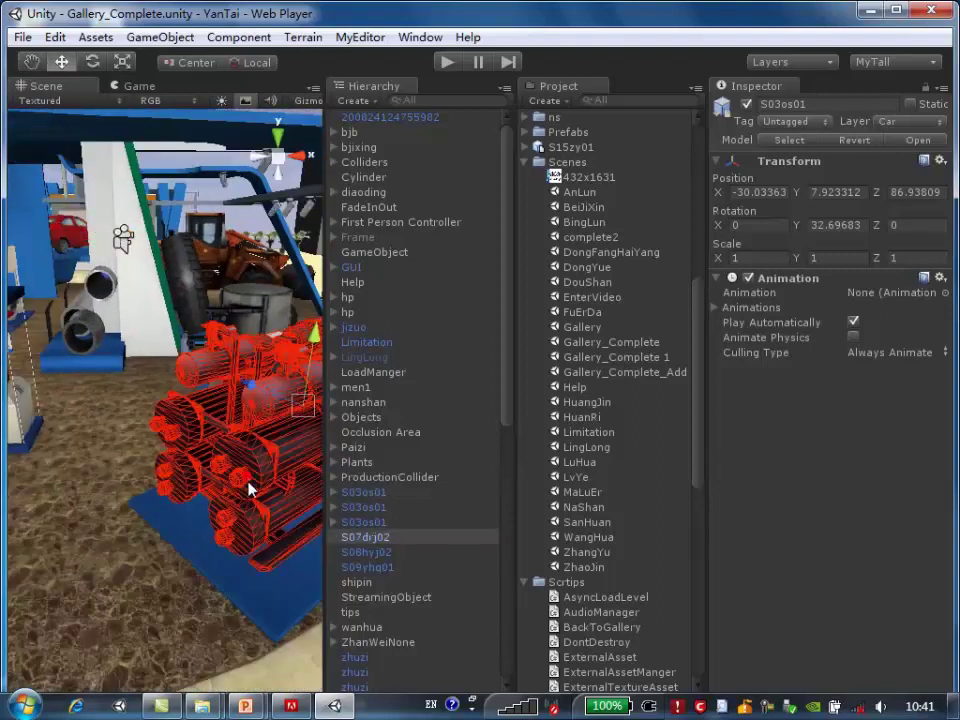
{"action": "scroll", "coordinate": [245, 517], "scroll_direction": "down", "scroll_amount": 3}
{"action": "scroll", "coordinate": [250, 505], "scroll_direction": "up", "scroll_amount": 2}
{"action": "scroll", "coordinate": [245, 525], "scroll_direction": "up", "scroll_amount": 1}
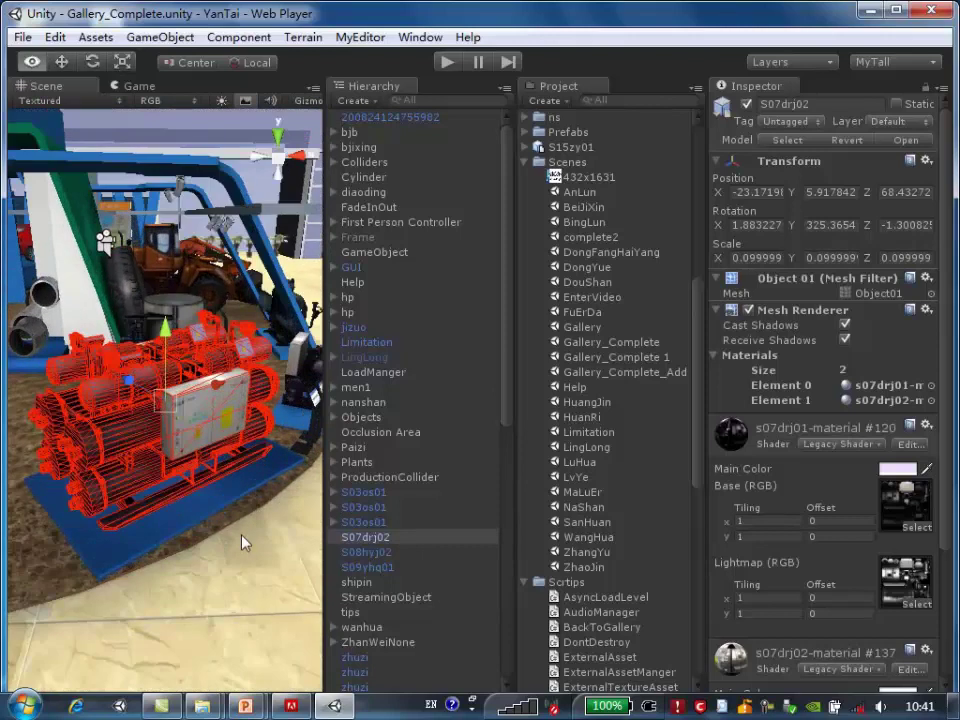
{"action": "scroll", "coordinate": [242, 535], "scroll_direction": "up", "scroll_amount": 2}
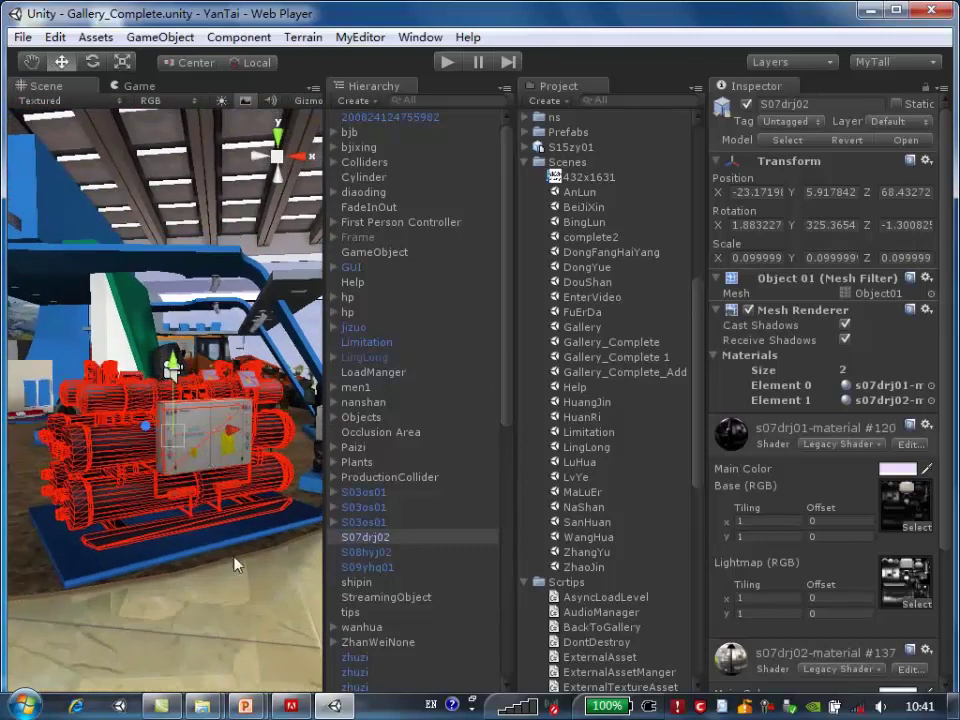
{"action": "left_click", "coordinate": [196, 412]}
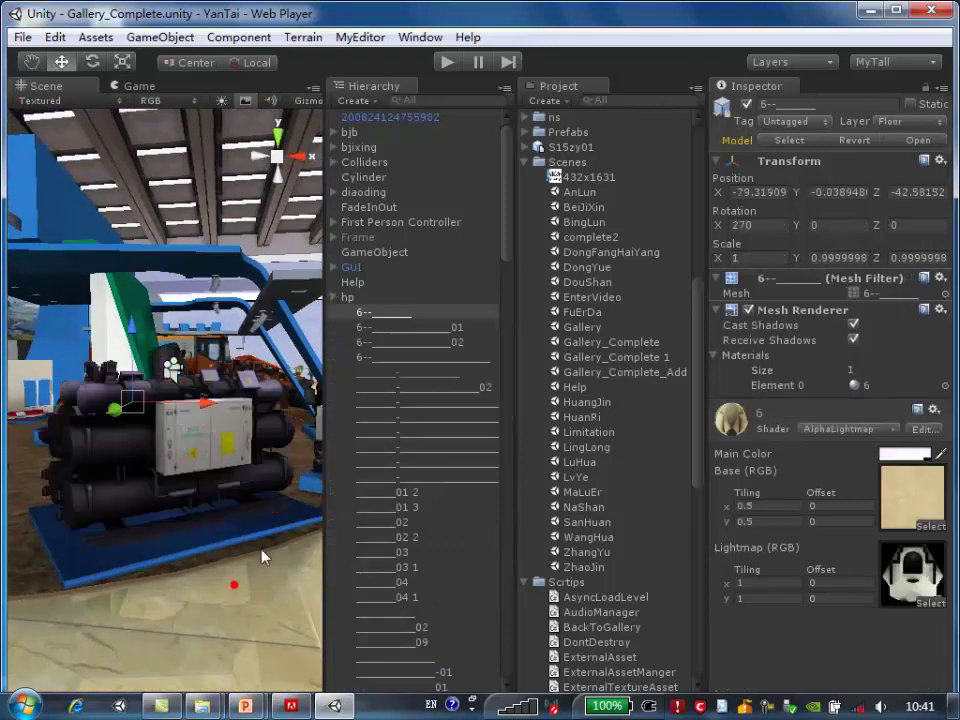
{"action": "scroll", "coordinate": [192, 420], "scroll_direction": "up", "scroll_amount": 2}
{"action": "scroll", "coordinate": [189, 425], "scroll_direction": "up", "scroll_amount": 1}
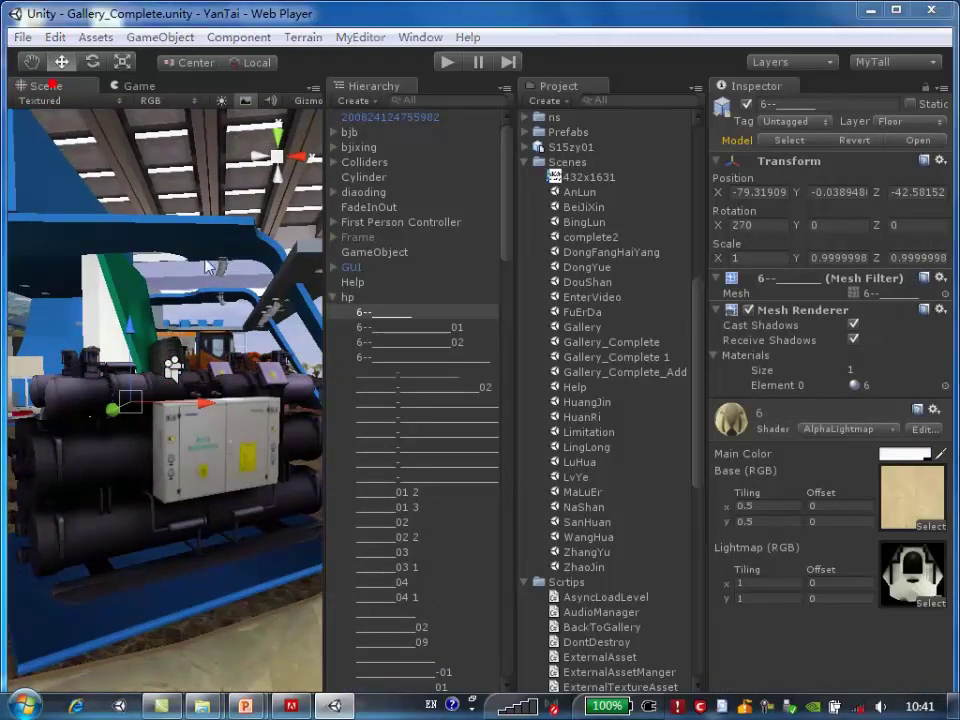
Float the Scene view as an enlarged window and orbit around the S07drj02 chiller
{"action": "left_click_drag", "start_coordinate": [45, 86], "coordinate": [152, 336]}
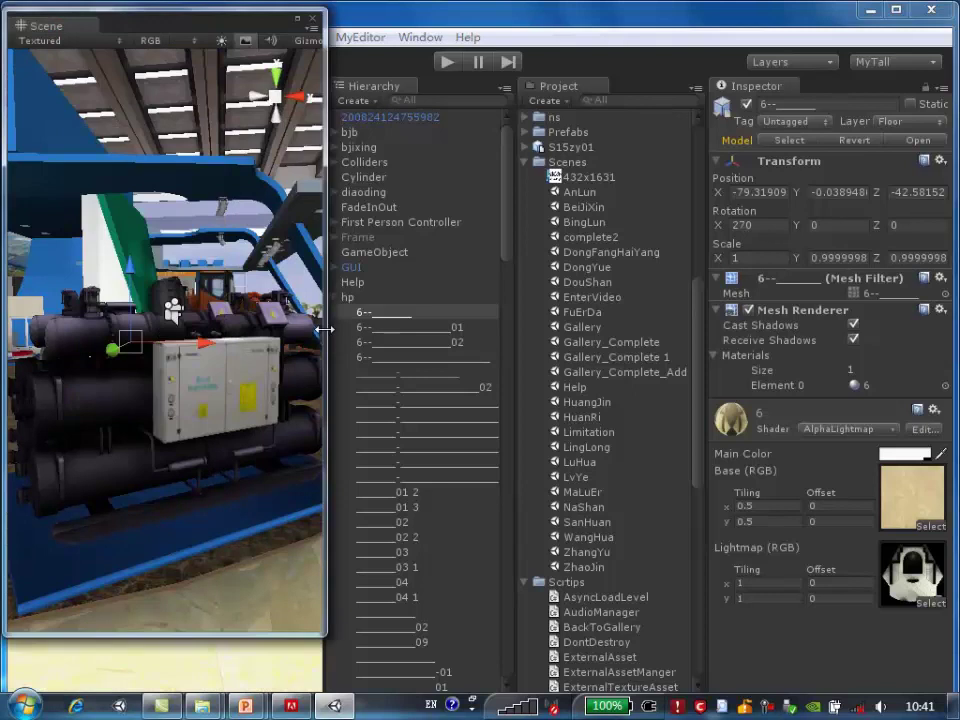
{"action": "left_click_drag", "start_coordinate": [325, 330], "coordinate": [852, 330]}
{"action": "left_click", "coordinate": [470, 425]}
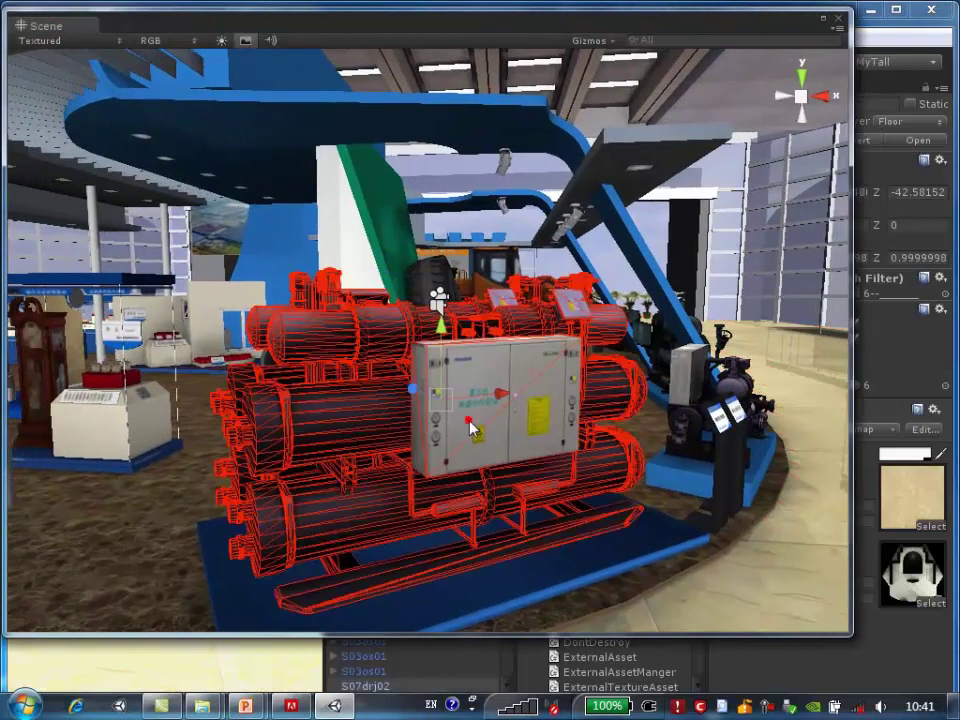
{"action": "mouse_move", "coordinate": [306, 452]}
{"action": "left_mouse_down", "text": "alt"}
{"action": "mouse_move", "coordinate": [529, 458]}
{"action": "mouse_move", "coordinate": [514, 497]}
{"action": "mouse_move", "coordinate": [558, 508]}
{"action": "left_mouse_up", "text": "alt"}
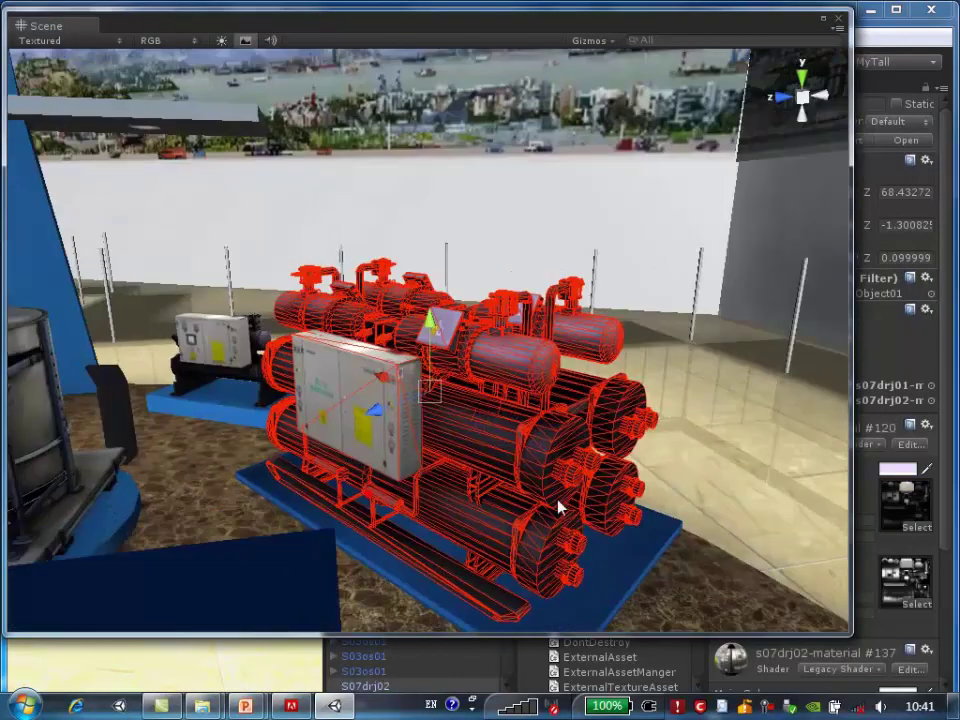
{"action": "left_click", "coordinate": [688, 467]}
{"action": "mouse_move", "coordinate": [688, 467]}
{"action": "left_mouse_down", "text": "alt"}
{"action": "mouse_move", "coordinate": [410, 497]}
{"action": "mouse_move", "coordinate": [497, 429]}
{"action": "left_mouse_up", "text": "alt"}
{"action": "left_click", "coordinate": [420, 461]}
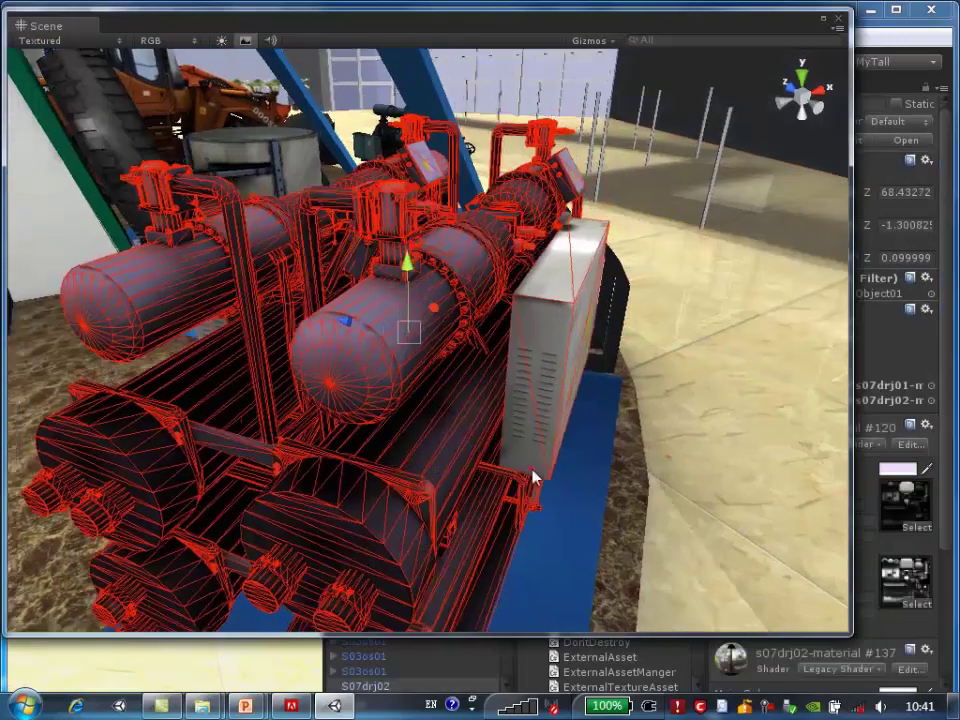
{"action": "mouse_move", "coordinate": [533, 478]}
{"action": "left_mouse_down", "text": "alt"}
{"action": "mouse_move", "coordinate": [568, 498]}
{"action": "mouse_move", "coordinate": [328, 459]}
{"action": "left_mouse_up", "text": "alt"}
{"action": "left_click", "coordinate": [568, 498]}
{"action": "left_click", "coordinate": [327, 458]}
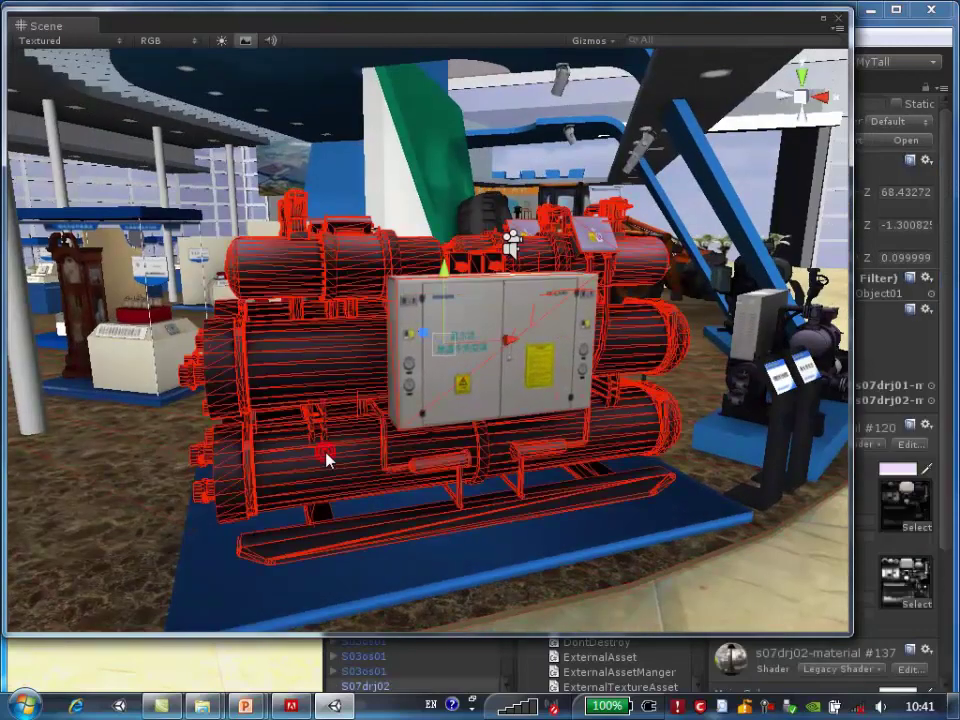
{"action": "left_click_drag", "start_coordinate": [722, 28], "coordinate": [511, 47]}
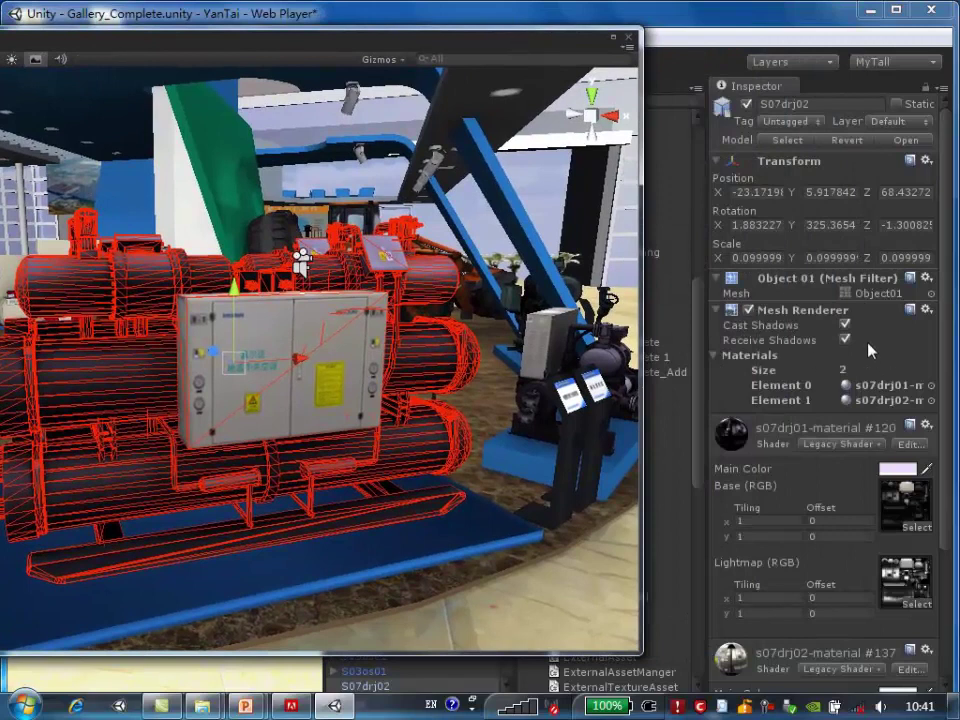
{"action": "left_click", "coordinate": [718, 280]}
{"action": "left_click", "coordinate": [721, 295]}
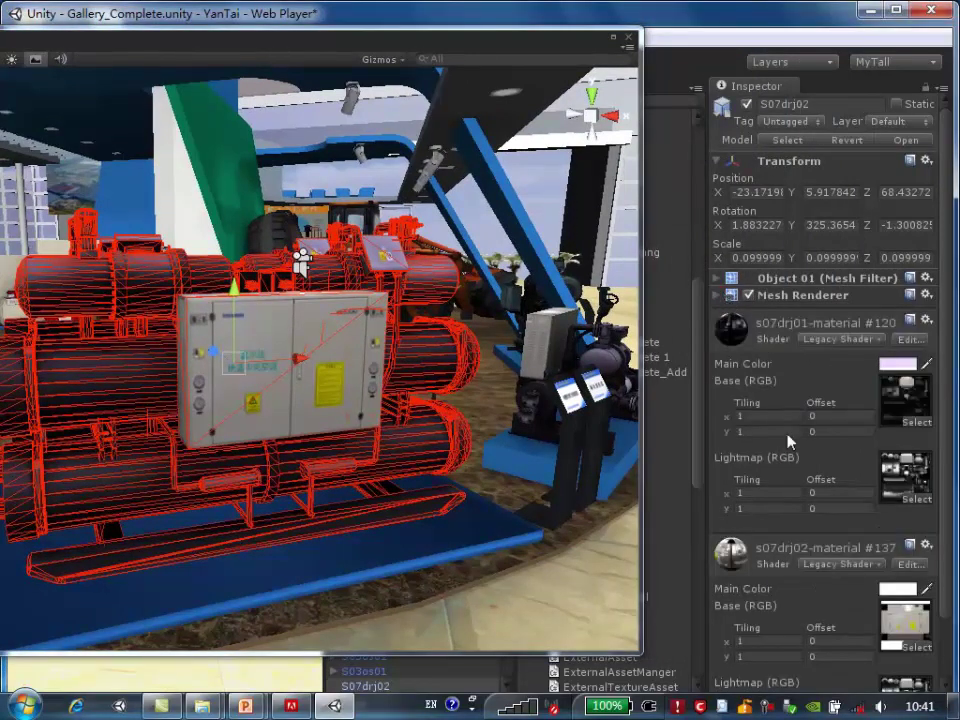
{"action": "scroll", "coordinate": [876, 513], "scroll_direction": "down", "scroll_amount": 3}
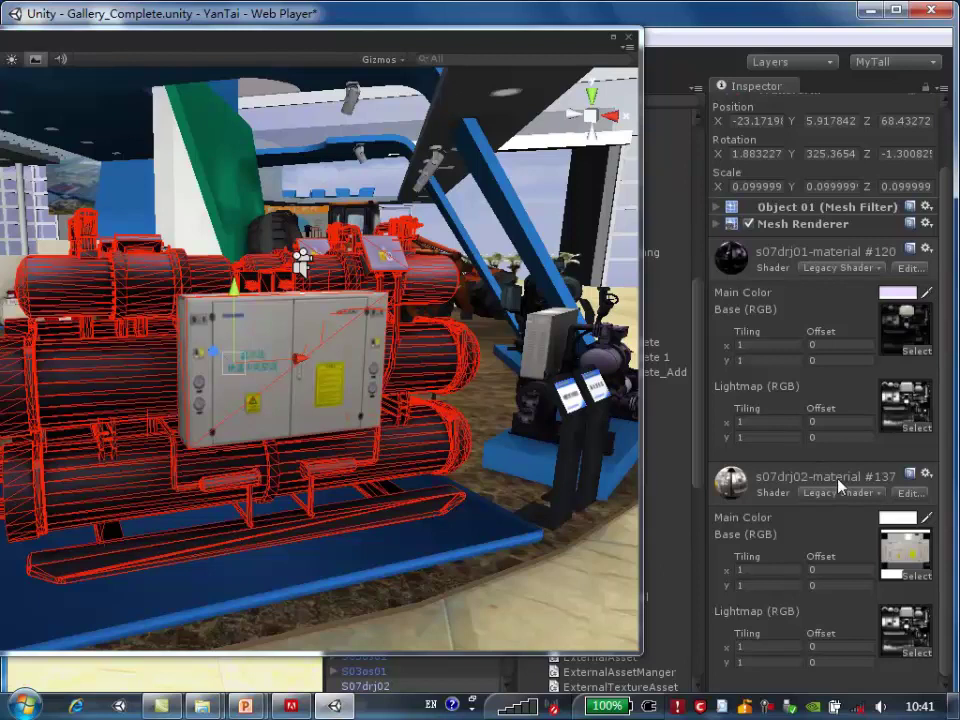
{"action": "left_click", "coordinate": [880, 268]}
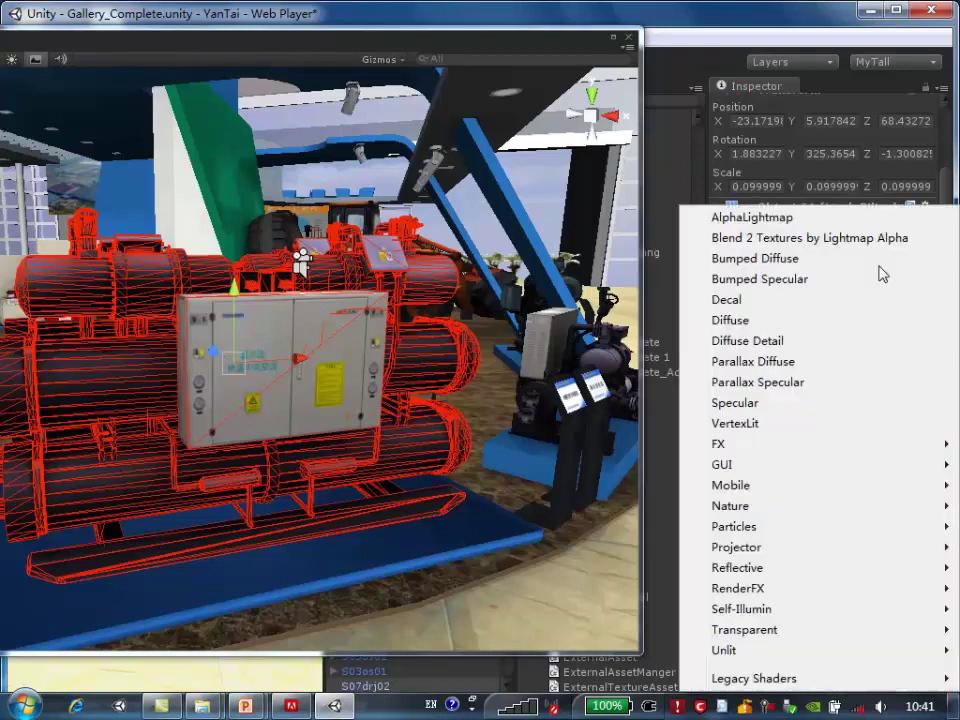
{"action": "mouse_move", "coordinate": [718, 680]}
{"action": "mouse_move", "coordinate": [620, 699]}
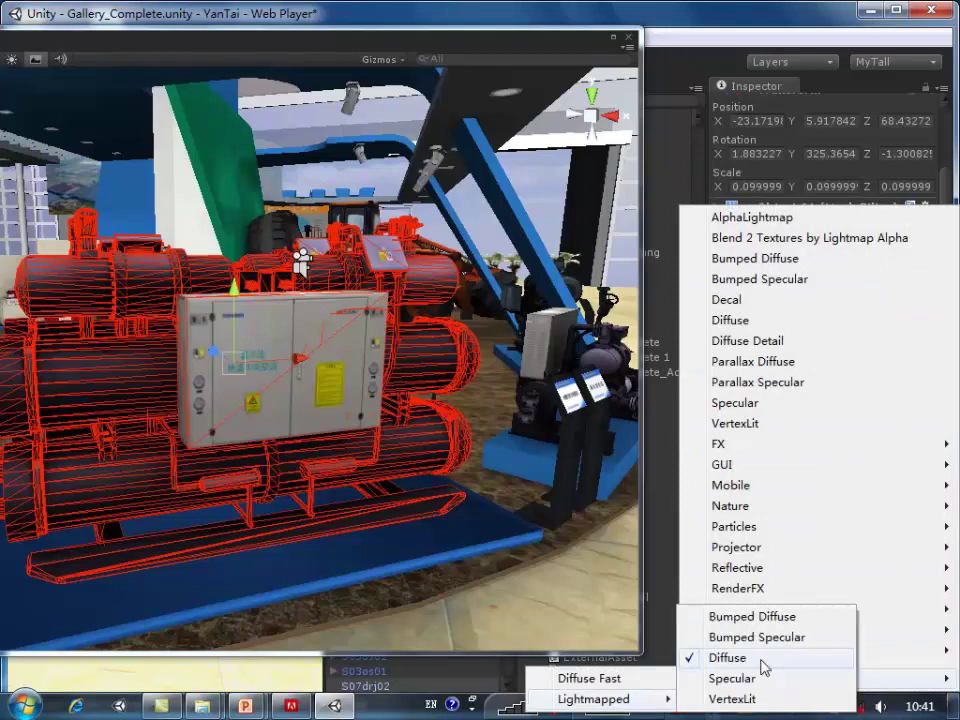
{"action": "left_click", "coordinate": [765, 27]}
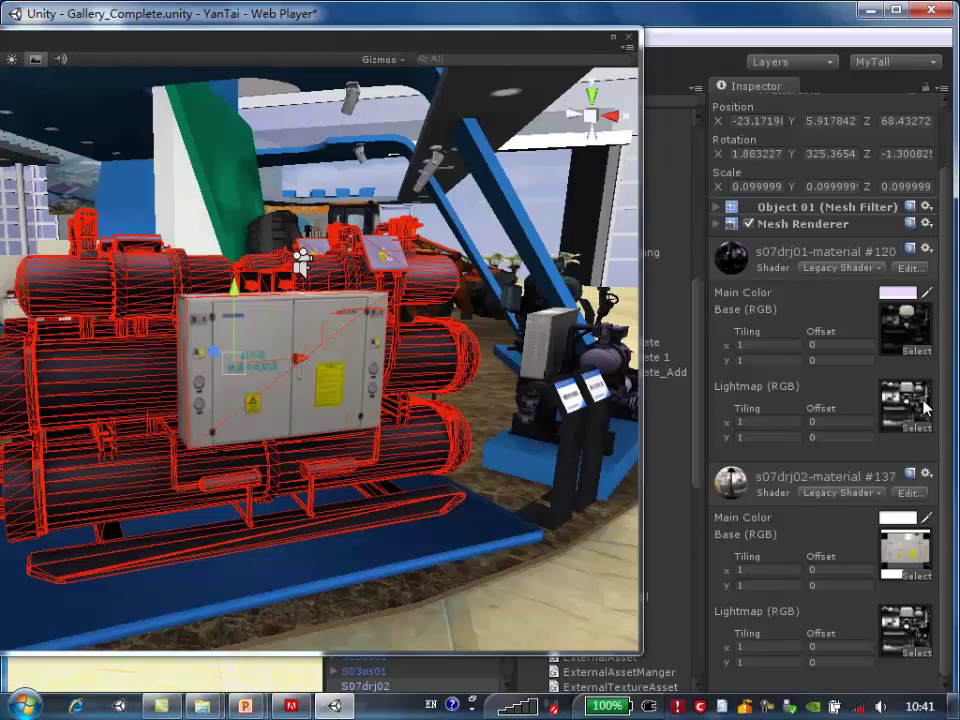
{"action": "left_click", "coordinate": [499, 592]}
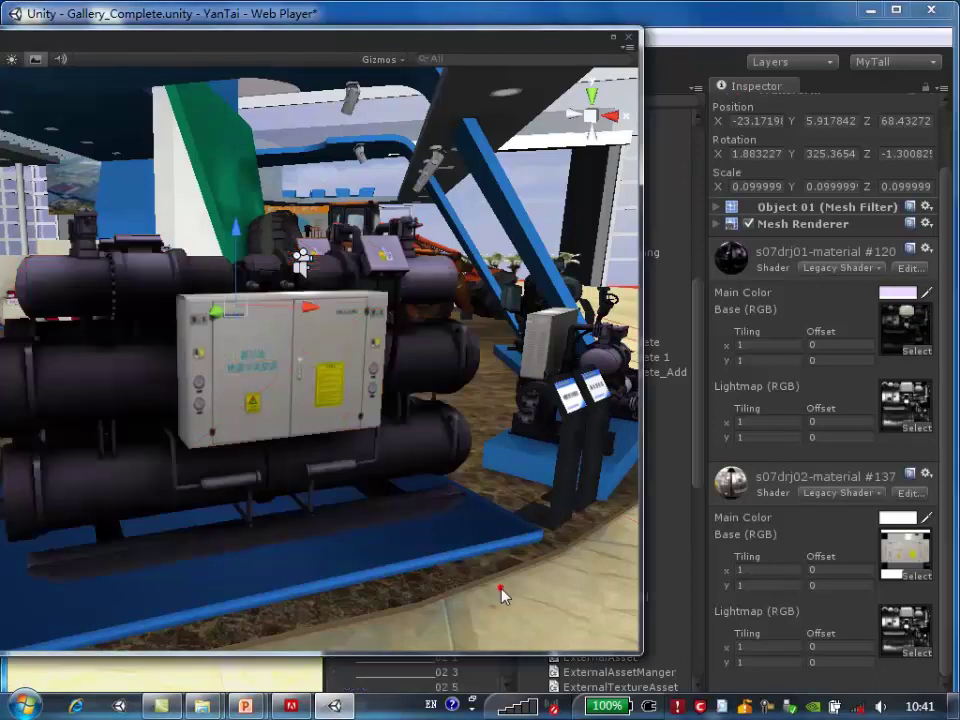
{"action": "left_click_drag", "start_coordinate": [281, 492], "coordinate": [337, 489], "text": "alt"}
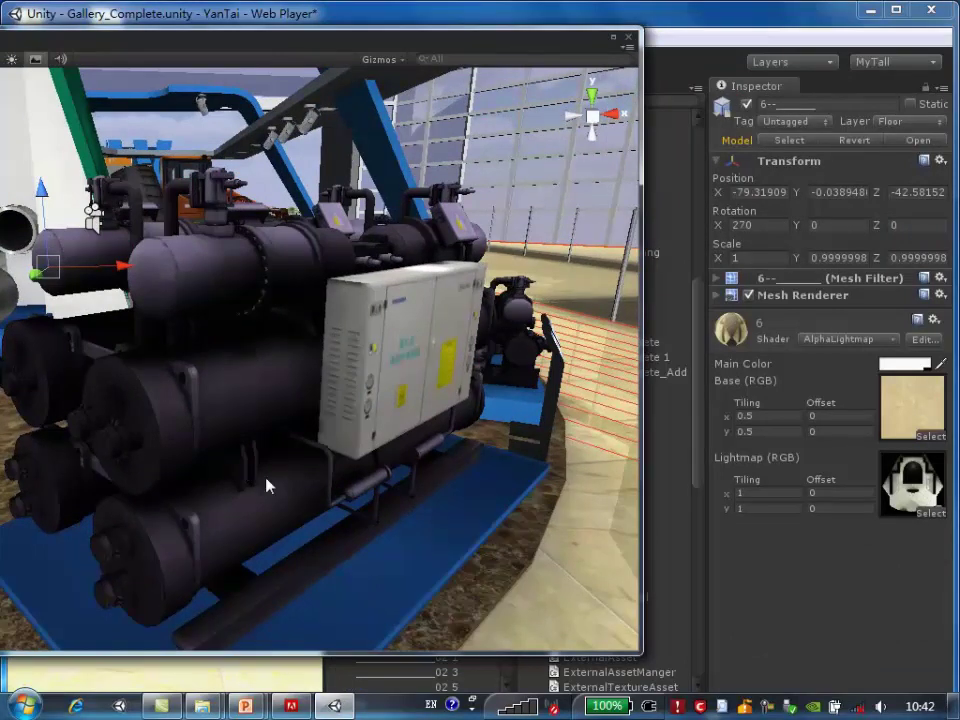
{"action": "left_click_drag", "start_coordinate": [267, 486], "coordinate": [229, 470], "text": "alt"}
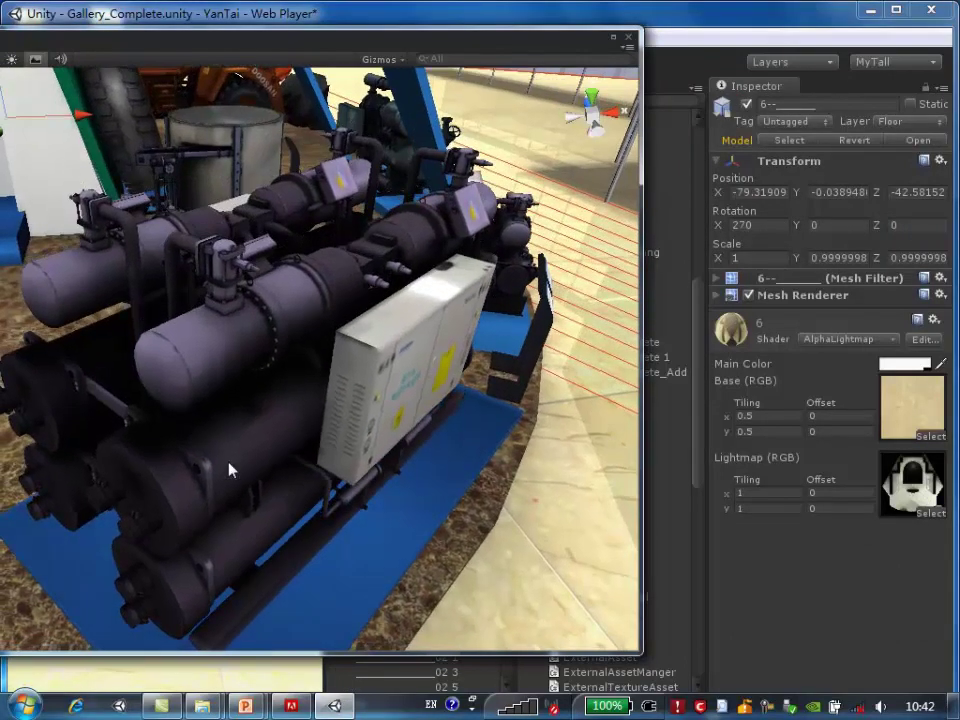
{"action": "left_click_drag", "start_coordinate": [155, 459], "coordinate": [285, 515], "text": "alt"}
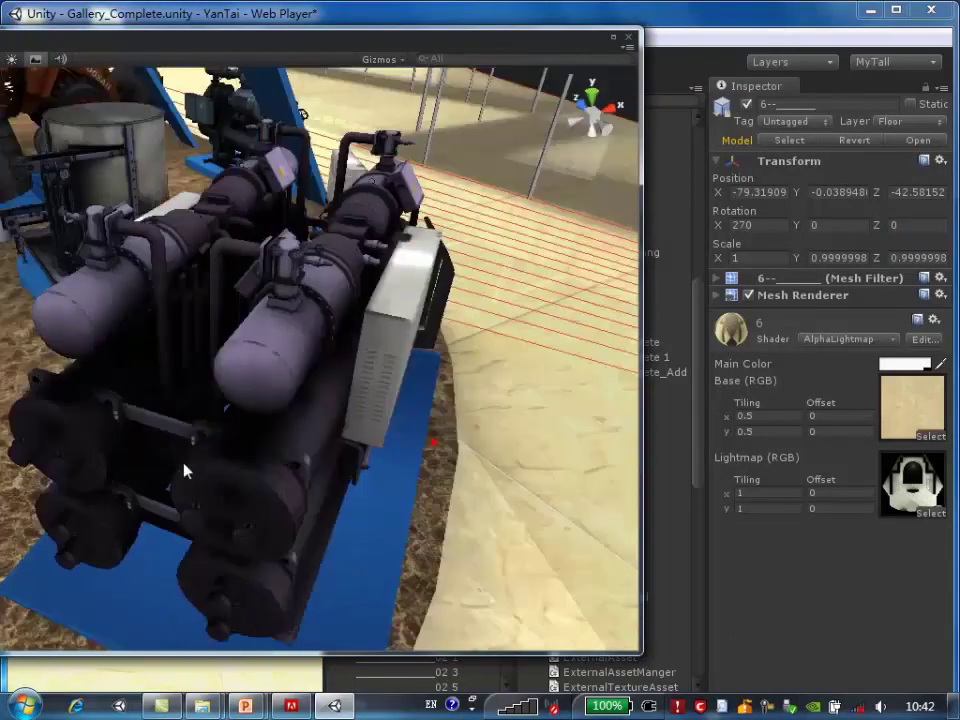
{"action": "scroll", "coordinate": [272, 497], "scroll_direction": "up", "scroll_amount": 3}
{"action": "scroll", "coordinate": [270, 497], "scroll_direction": "up", "scroll_amount": 3}
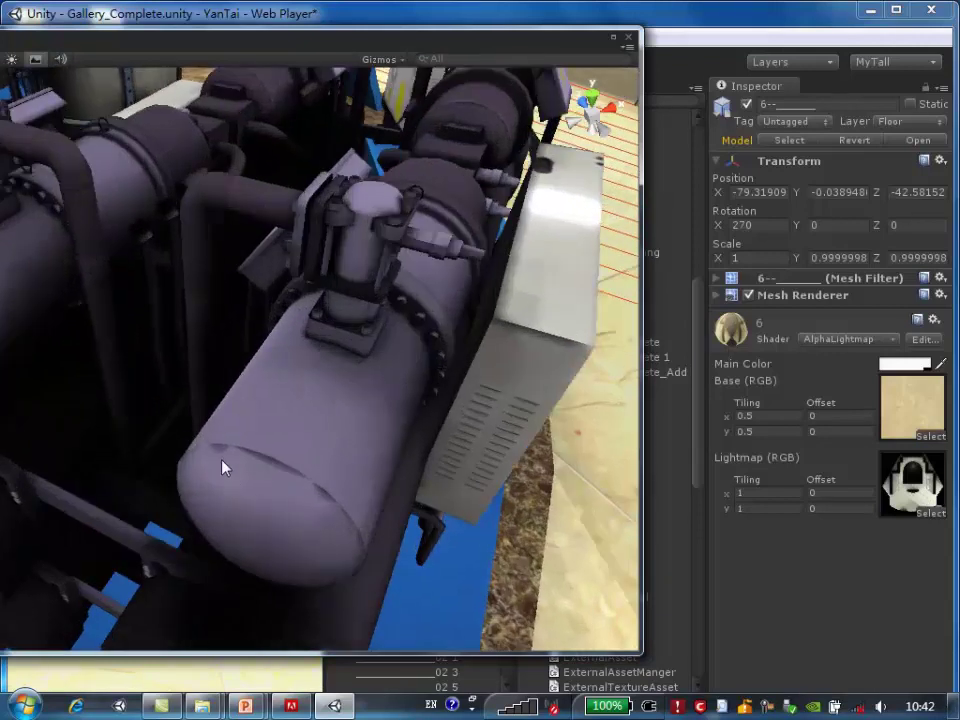
{"action": "mouse_move", "coordinate": [267, 483]}
{"action": "left_mouse_down", "text": "alt"}
{"action": "mouse_move", "coordinate": [221, 501]}
{"action": "mouse_move", "coordinate": [332, 454]}
{"action": "mouse_move", "coordinate": [337, 417]}
{"action": "mouse_move", "coordinate": [325, 360]}
{"action": "mouse_move", "coordinate": [366, 399]}
{"action": "mouse_move", "coordinate": [265, 452]}
{"action": "left_mouse_up", "text": "alt"}
{"action": "scroll", "coordinate": [265, 452], "scroll_direction": "up", "scroll_amount": 2}
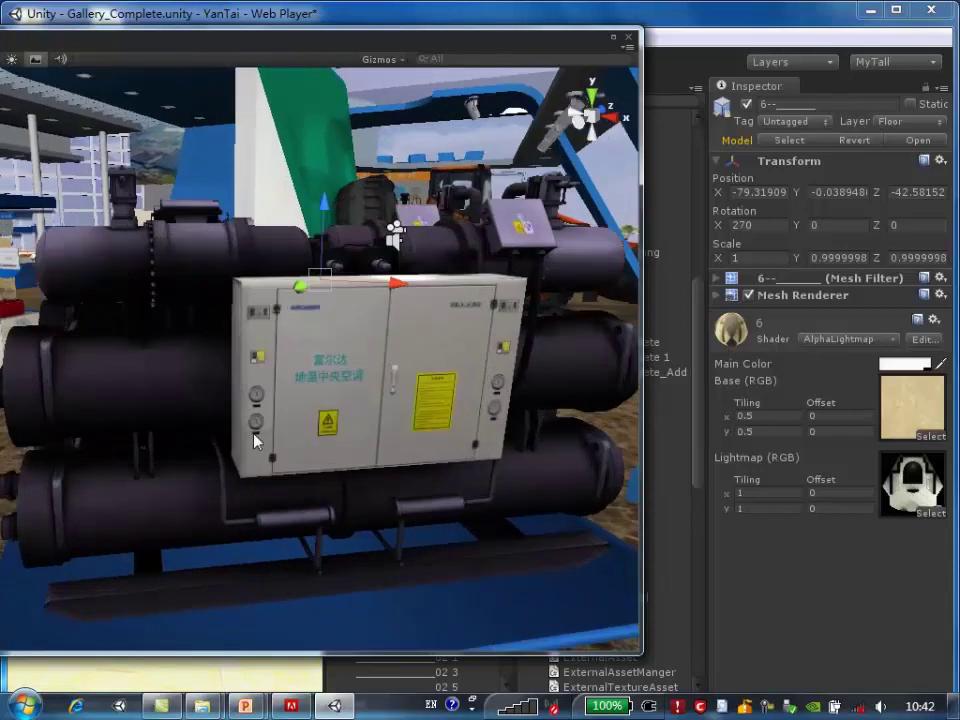
{"action": "scroll", "coordinate": [311, 471], "scroll_direction": "up", "scroll_amount": 3}
{"action": "scroll", "coordinate": [311, 471], "scroll_direction": "up", "scroll_amount": 3}
{"action": "scroll", "coordinate": [245, 455], "scroll_direction": "down", "scroll_amount": 2}
{"action": "scroll", "coordinate": [245, 455], "scroll_direction": "down", "scroll_amount": 3}
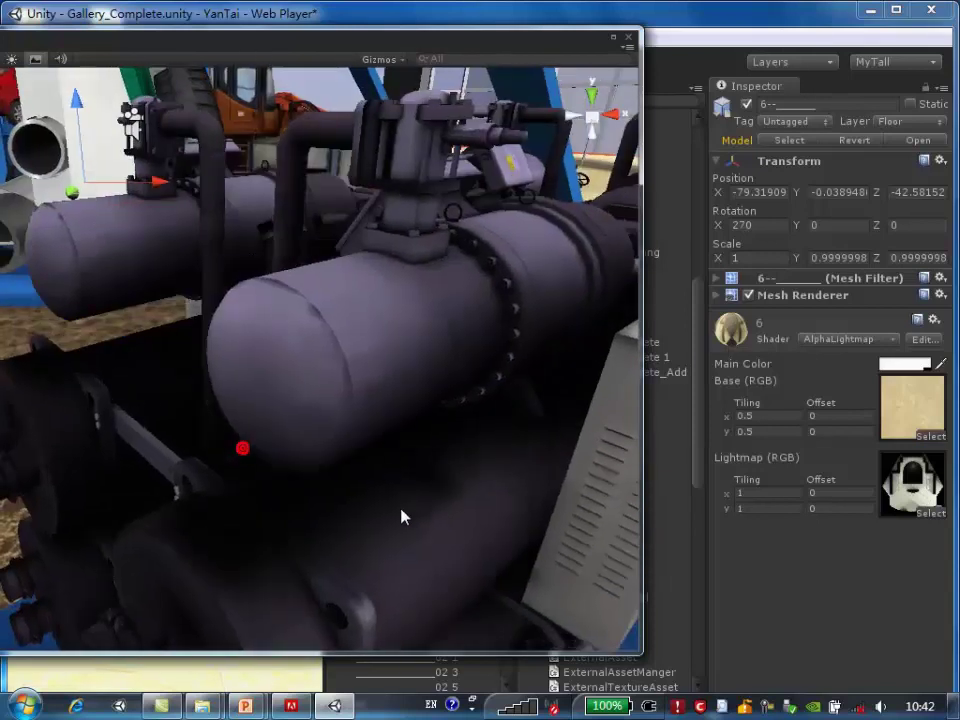
{"action": "scroll", "coordinate": [328, 375], "scroll_direction": "down", "scroll_amount": 2}
Select the S07drj02 chiller and view its S07drj01_D texture's import settings
{"action": "left_click", "coordinate": [322, 384]}
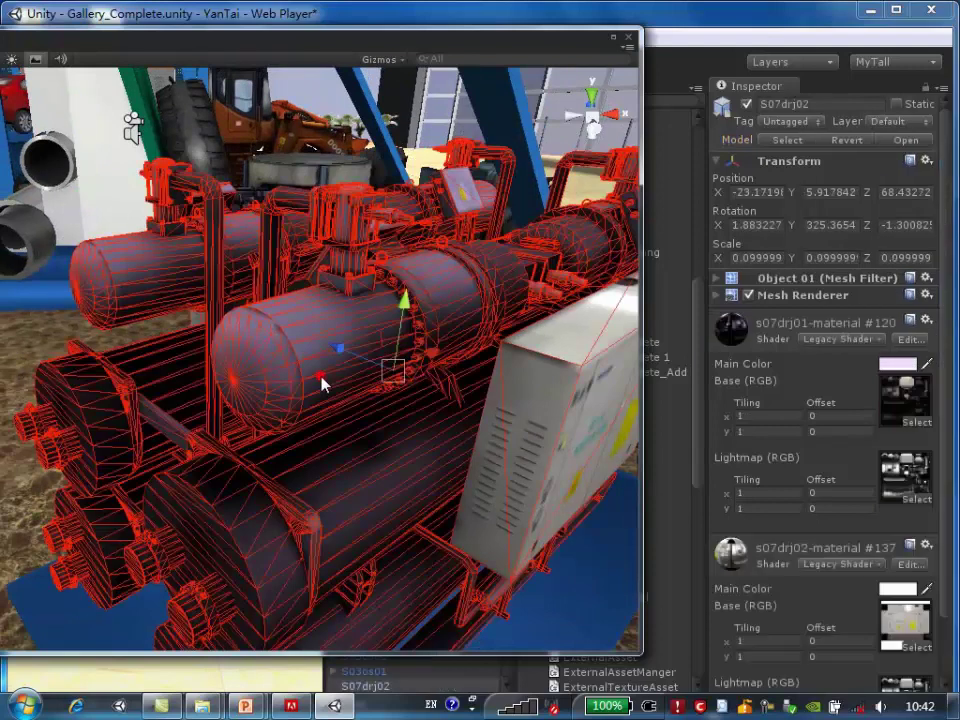
{"action": "left_click", "coordinate": [905, 478]}
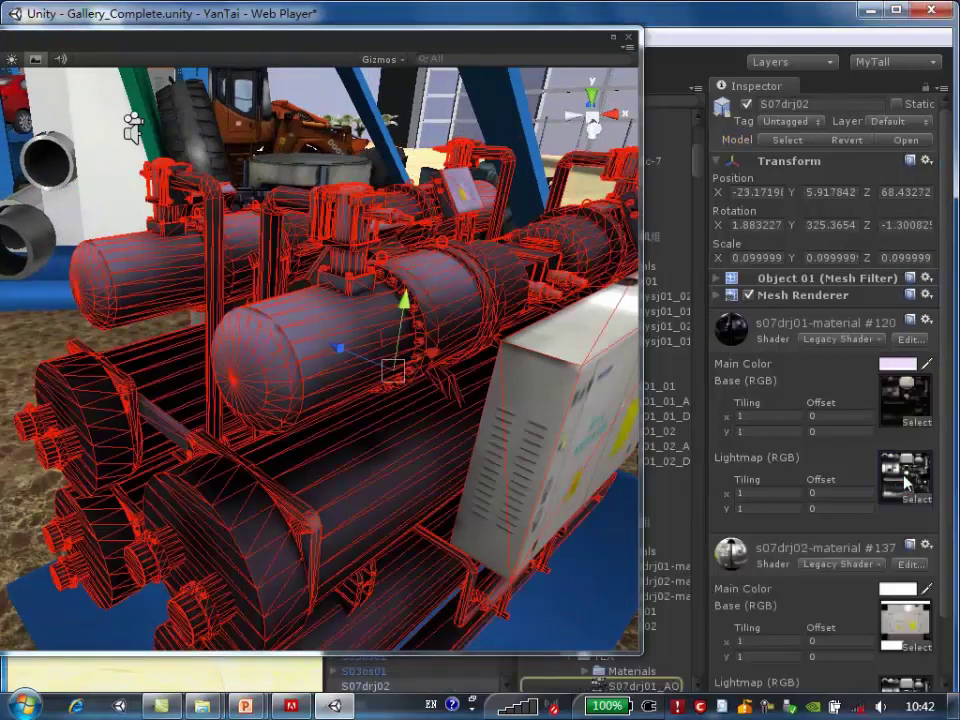
{"action": "left_click_drag", "start_coordinate": [455, 50], "coordinate": [363, 45]}
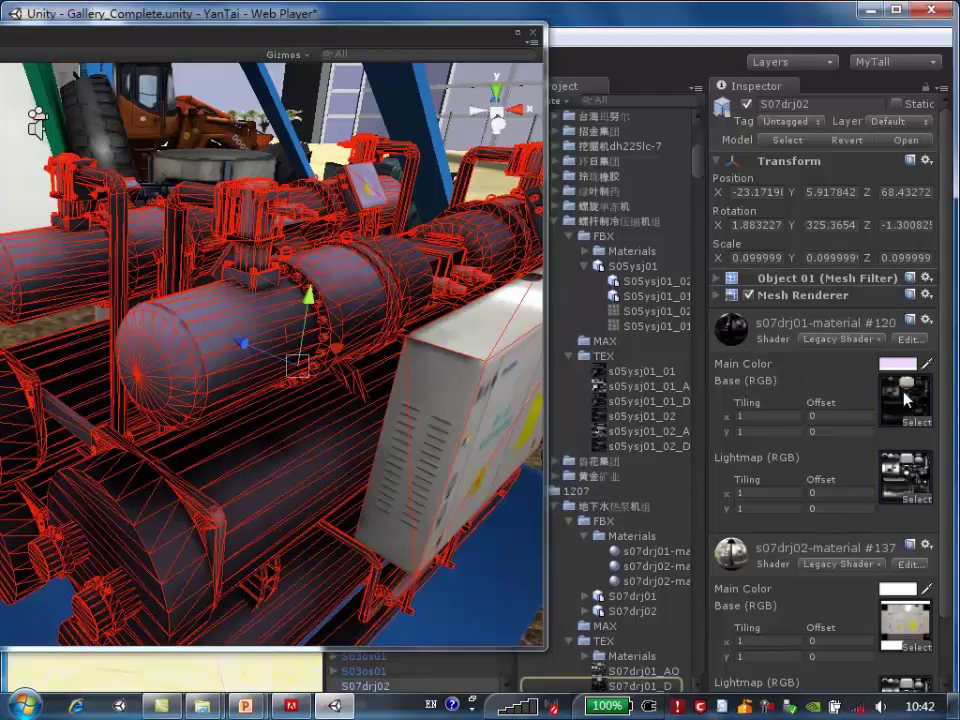
{"action": "left_click", "coordinate": [640, 686]}
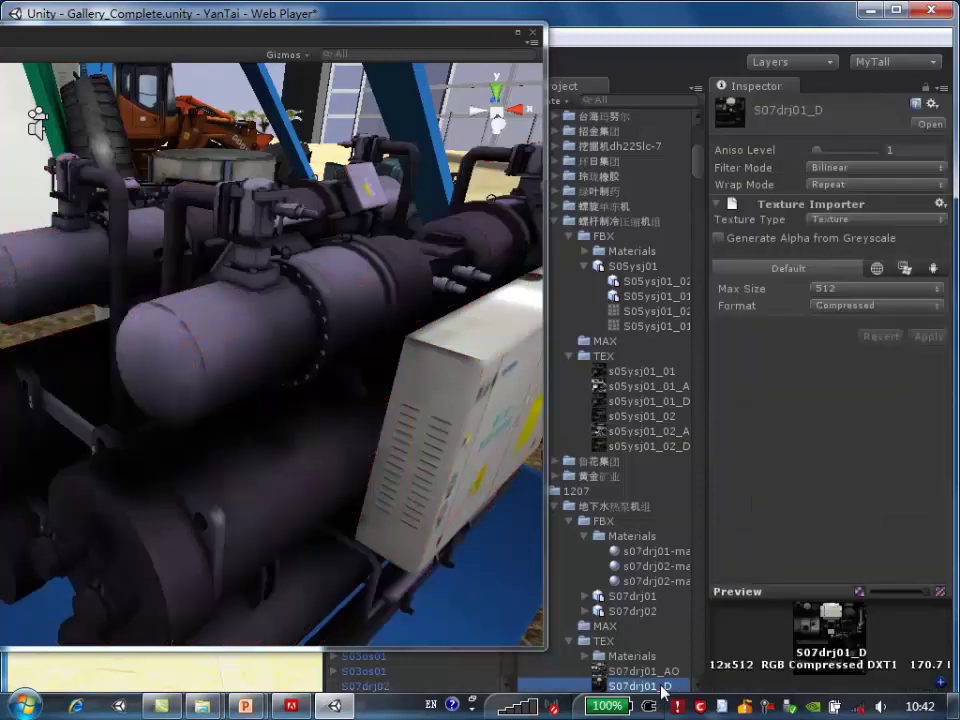
{"action": "left_click_drag", "start_coordinate": [831, 586], "coordinate": [848, 377]}
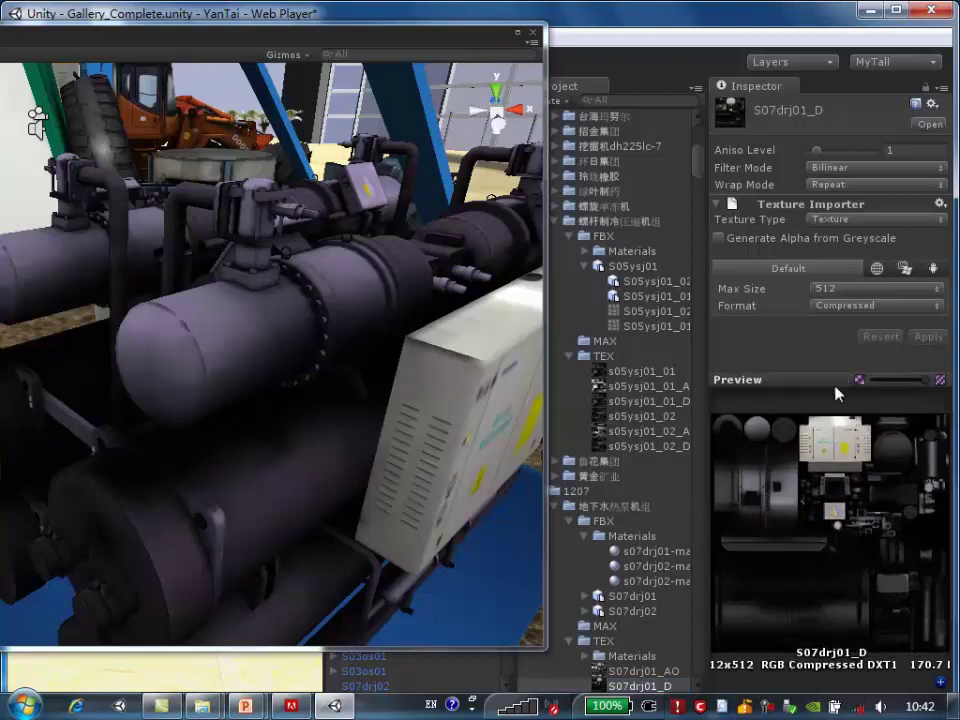
{"action": "scroll", "coordinate": [365, 420], "scroll_direction": "down", "scroll_amount": 3}
Reselect the chiller and open the S07drj01_AO lightmap's import settings (Max Size 128)
{"action": "left_click_drag", "start_coordinate": [417, 423], "coordinate": [380, 465], "text": "alt"}
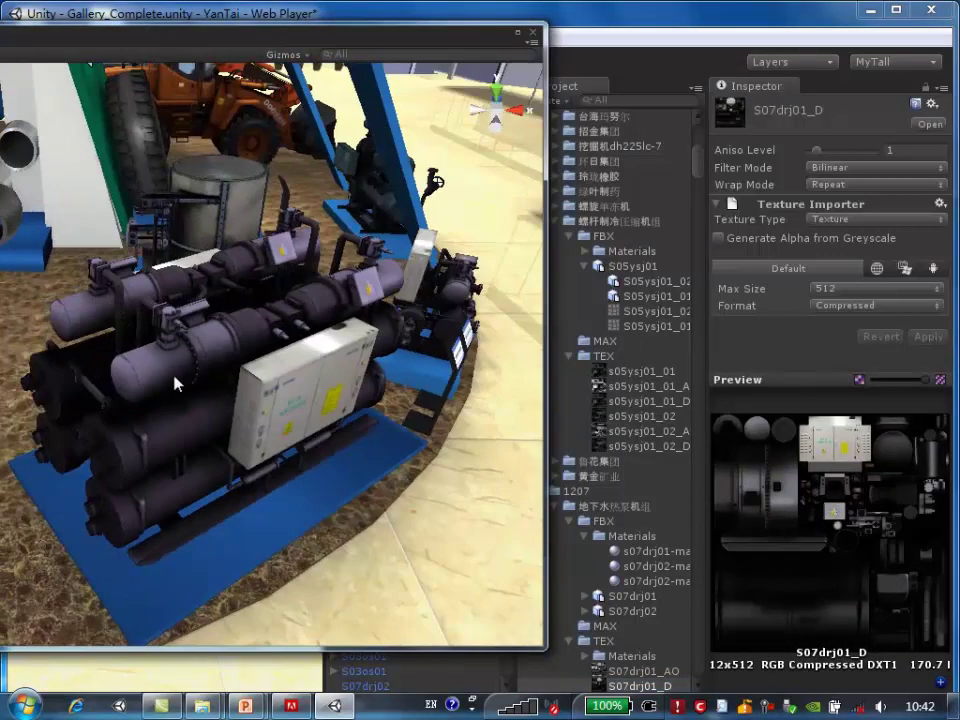
{"action": "left_click", "coordinate": [166, 373]}
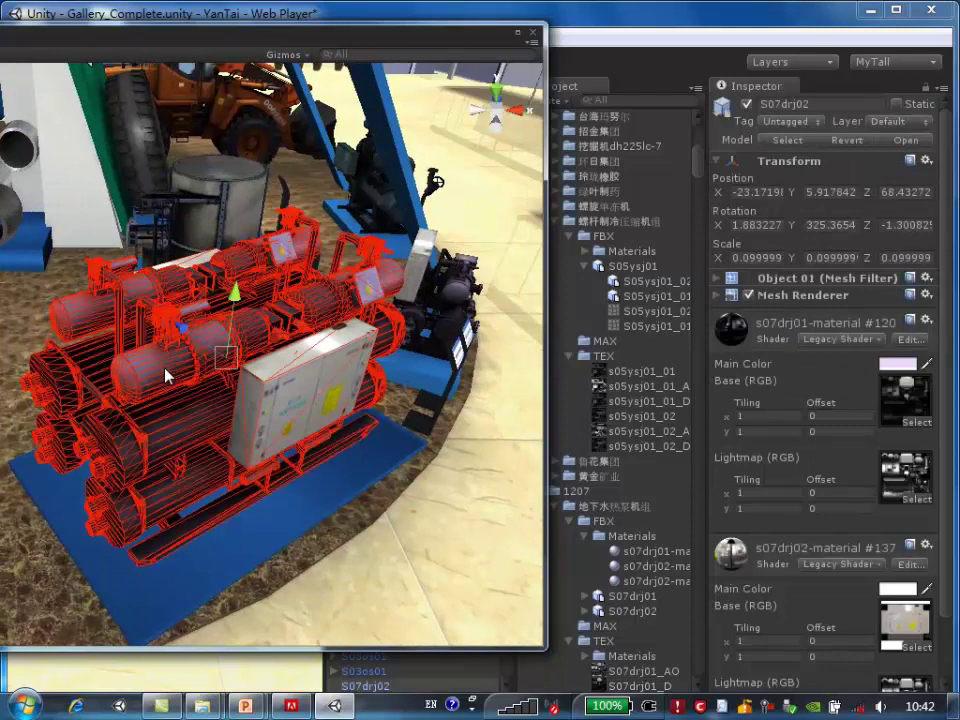
{"action": "left_click", "coordinate": [905, 483]}
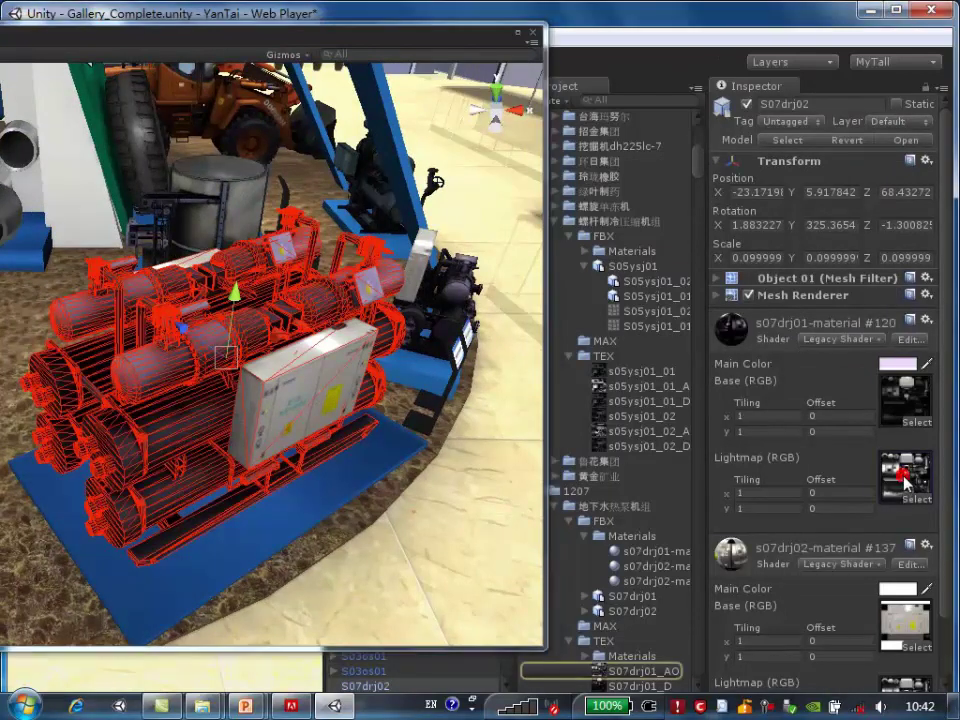
{"action": "left_click", "coordinate": [660, 674]}
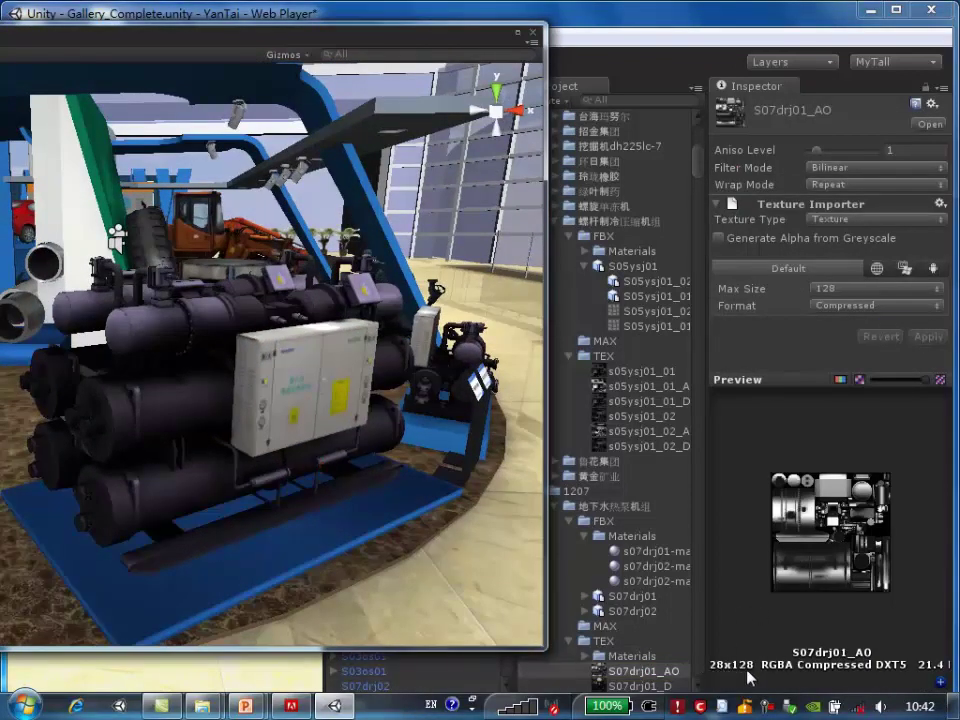
Set the S07drj01_AO texture's Max Size to 512 and apply the reimport
{"action": "left_click_drag", "start_coordinate": [708, 477], "coordinate": [641, 480]}
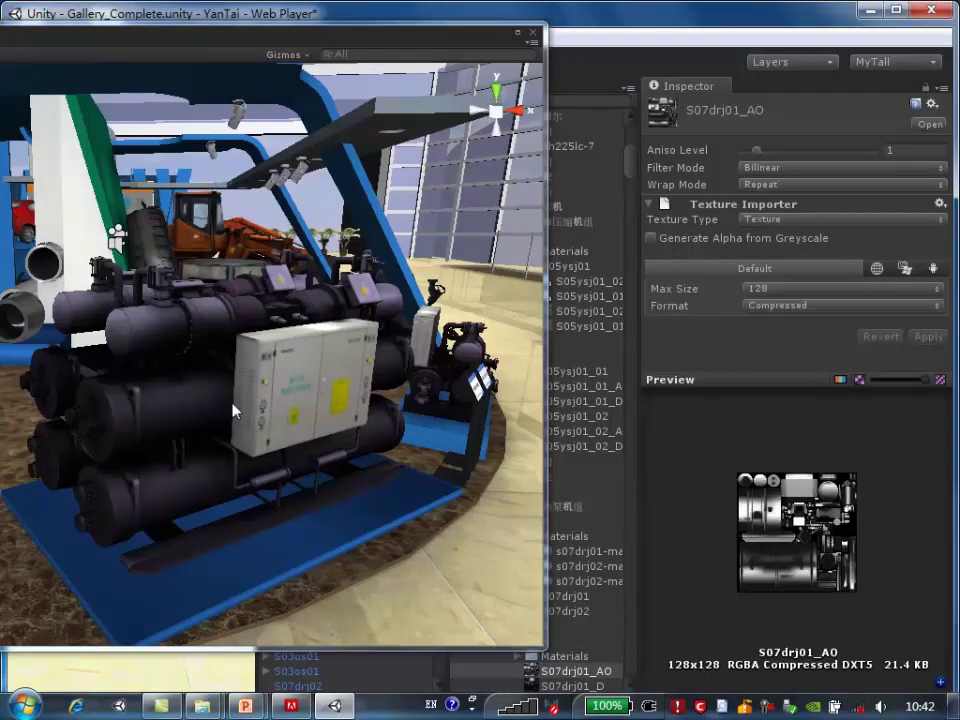
{"action": "left_click_drag", "start_coordinate": [236, 407], "coordinate": [243, 410], "text": "alt"}
{"action": "scroll", "coordinate": [240, 405], "scroll_direction": "up", "scroll_amount": 2}
{"action": "scroll", "coordinate": [240, 390], "scroll_direction": "up", "scroll_amount": 2}
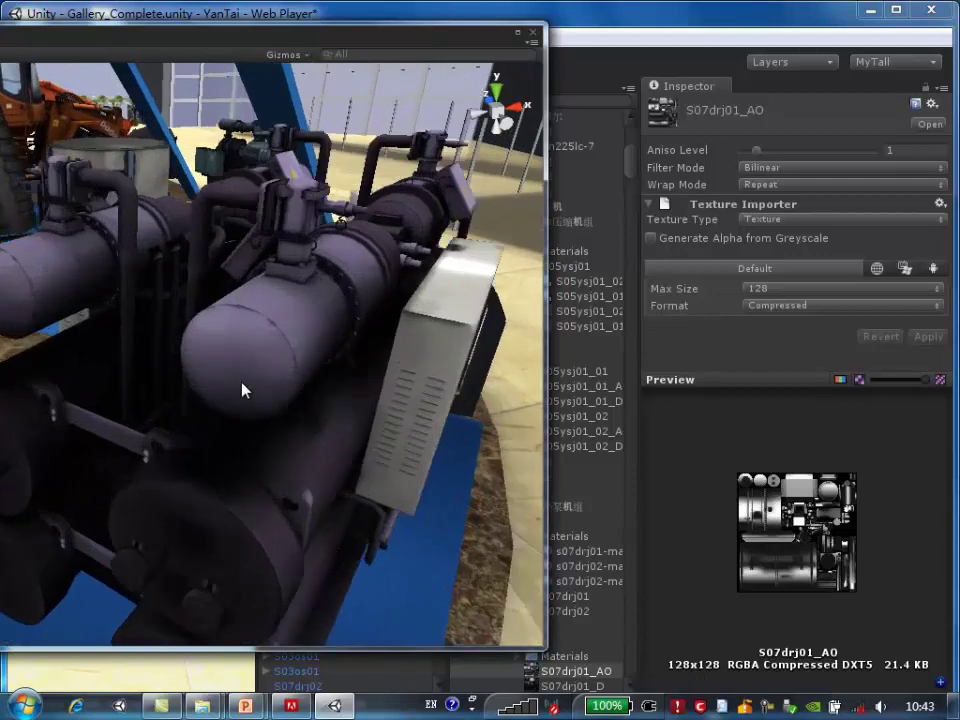
{"action": "scroll", "coordinate": [260, 386], "scroll_direction": "up", "scroll_amount": 2}
{"action": "left_click_drag", "start_coordinate": [497, 360], "coordinate": [401, 407], "text": "alt"}
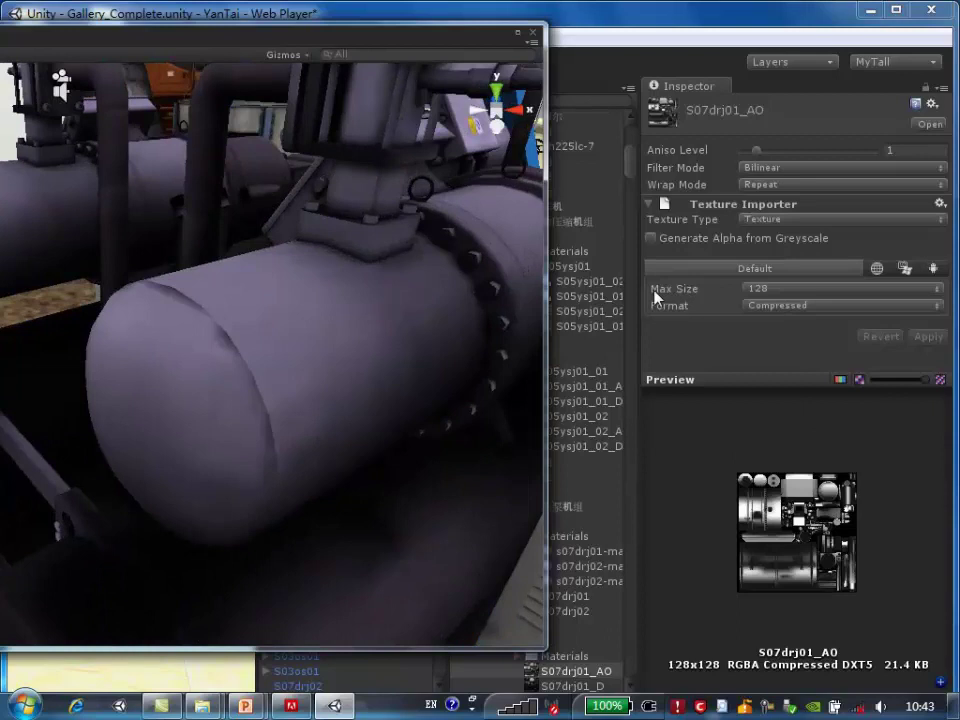
{"action": "left_click", "coordinate": [876, 290]}
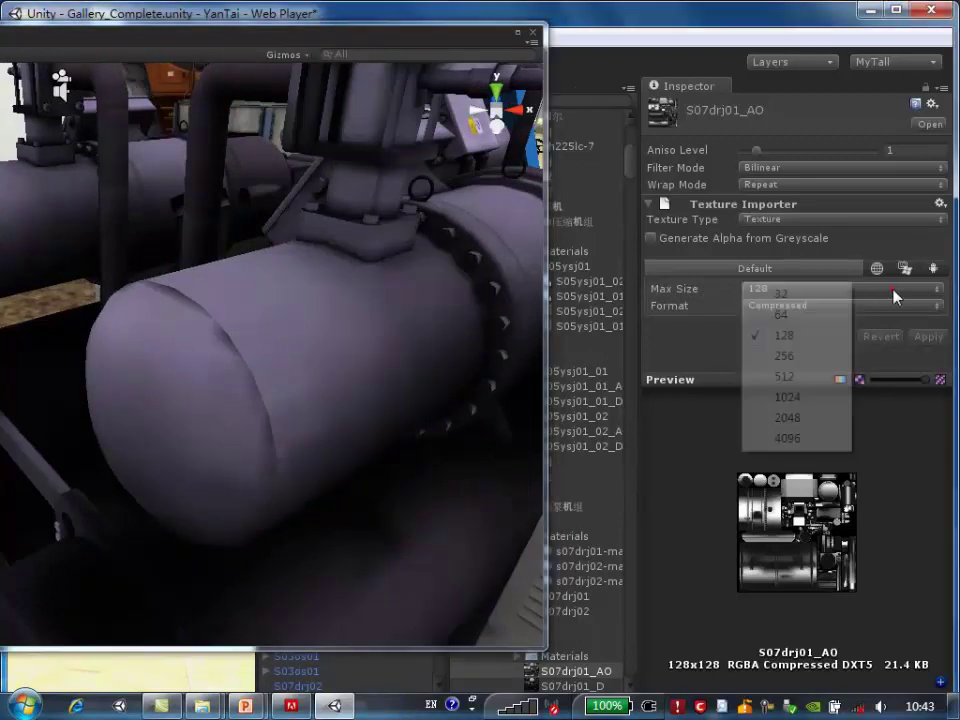
{"action": "left_click", "coordinate": [815, 377]}
{"action": "left_click", "coordinate": [929, 337]}
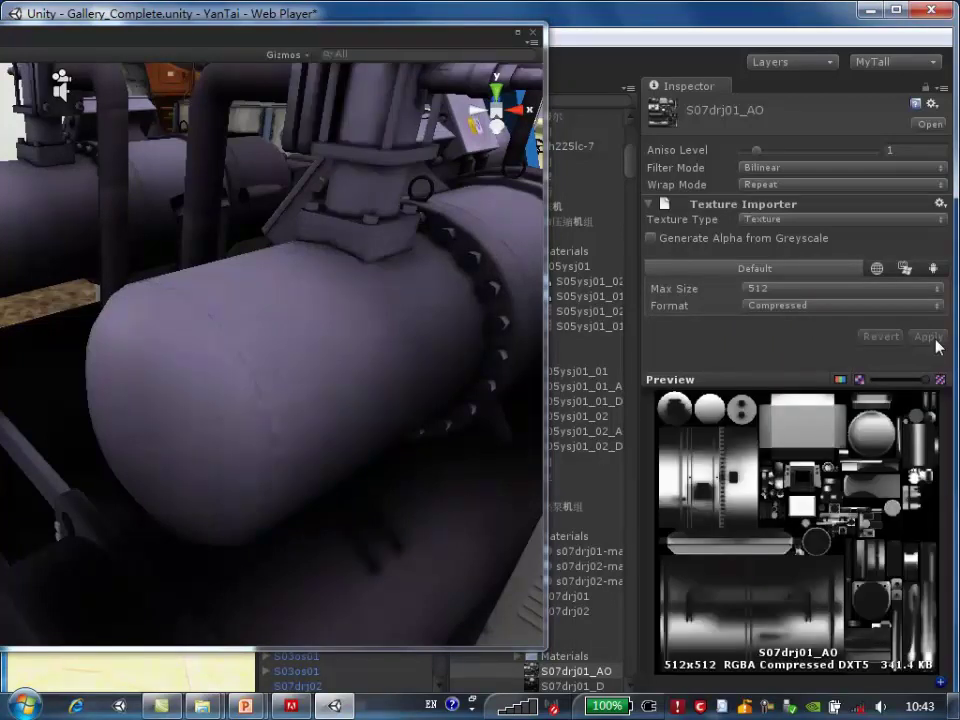
Orbit around the chiller to check it from the left and from behind
{"action": "scroll", "coordinate": [325, 463], "scroll_direction": "down", "scroll_amount": 5}
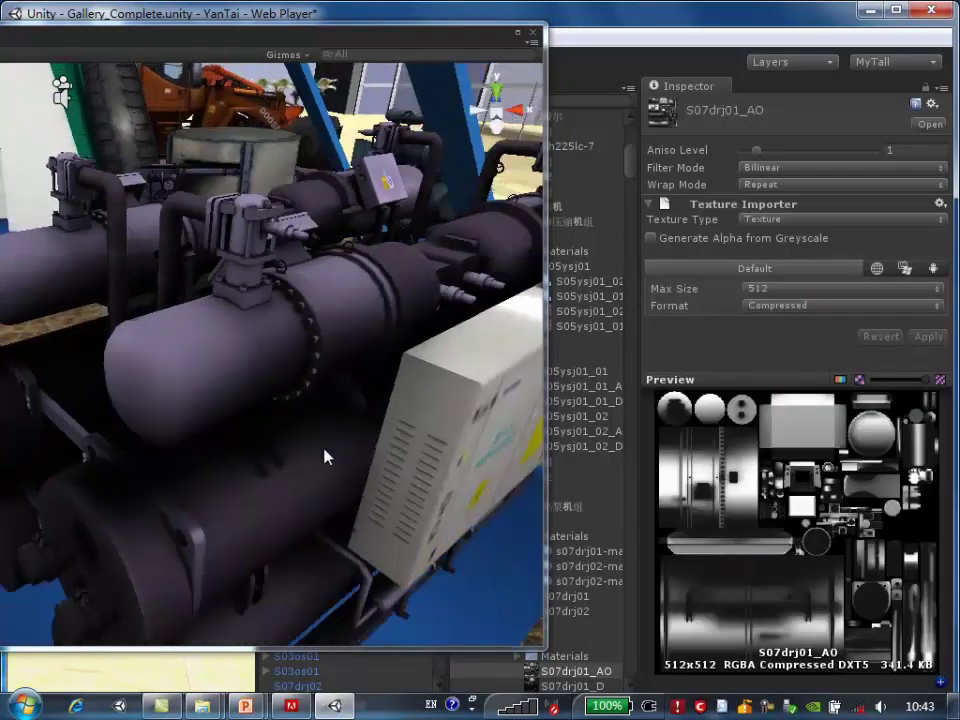
{"action": "scroll", "coordinate": [230, 418], "scroll_direction": "down", "scroll_amount": 3}
{"action": "mouse_move", "coordinate": [326, 435]}
{"action": "left_mouse_down"}
{"action": "mouse_move", "coordinate": [358, 506]}
{"action": "mouse_move", "coordinate": [274, 506]}
{"action": "left_mouse_up"}
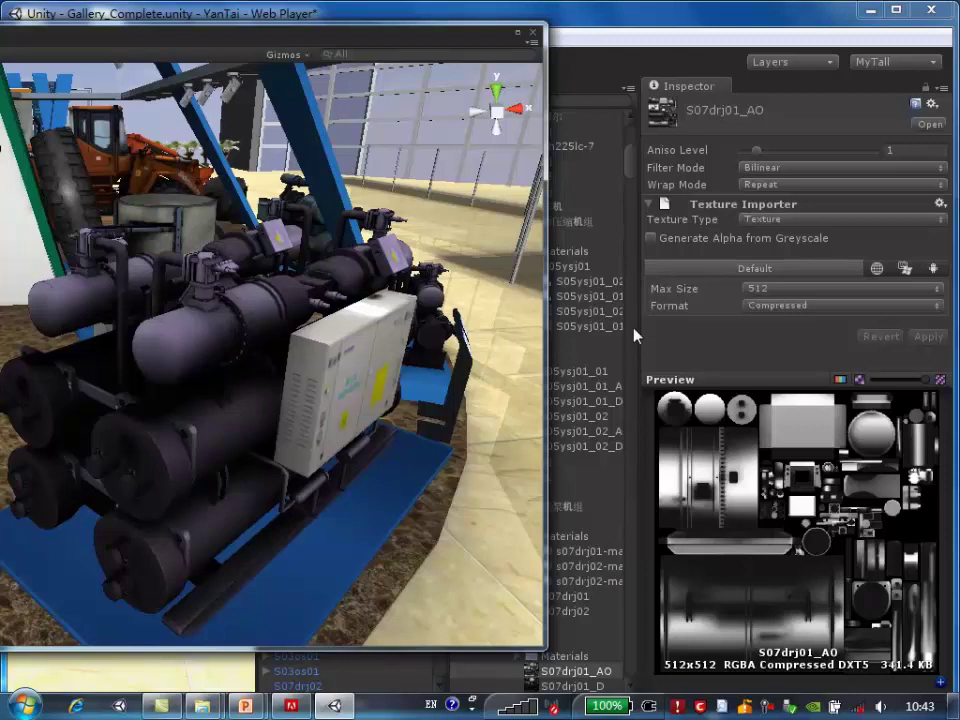
{"action": "mouse_move", "coordinate": [297, 393]}
{"action": "left_mouse_down"}
{"action": "mouse_move", "coordinate": [358, 463]}
{"action": "mouse_move", "coordinate": [137, 467]}
{"action": "mouse_move", "coordinate": [171, 456]}
{"action": "mouse_move", "coordinate": [122, 476]}
{"action": "mouse_move", "coordinate": [303, 480]}
{"action": "mouse_move", "coordinate": [279, 463]}
{"action": "mouse_move", "coordinate": [129, 489]}
{"action": "mouse_move", "coordinate": [272, 439]}
{"action": "mouse_move", "coordinate": [86, 285]}
{"action": "left_mouse_up"}
Set the chiller's first material to the Lightmapped Diffuse shader
{"action": "left_click", "coordinate": [86, 285]}
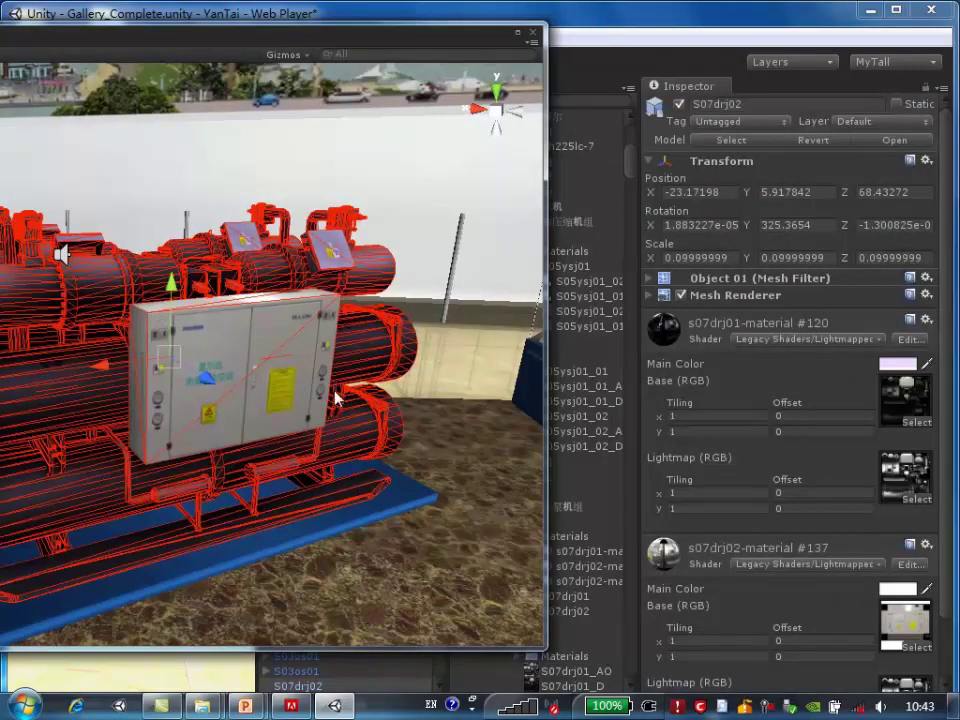
{"action": "left_click", "coordinate": [878, 340]}
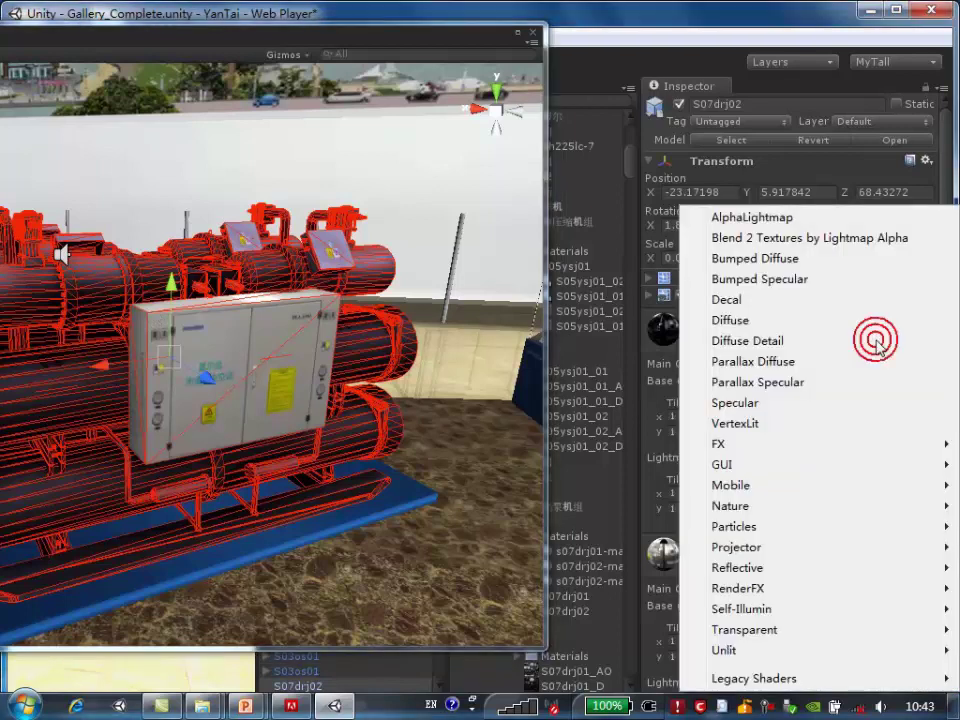
{"action": "mouse_move", "coordinate": [760, 678]}
{"action": "mouse_move", "coordinate": [600, 698]}
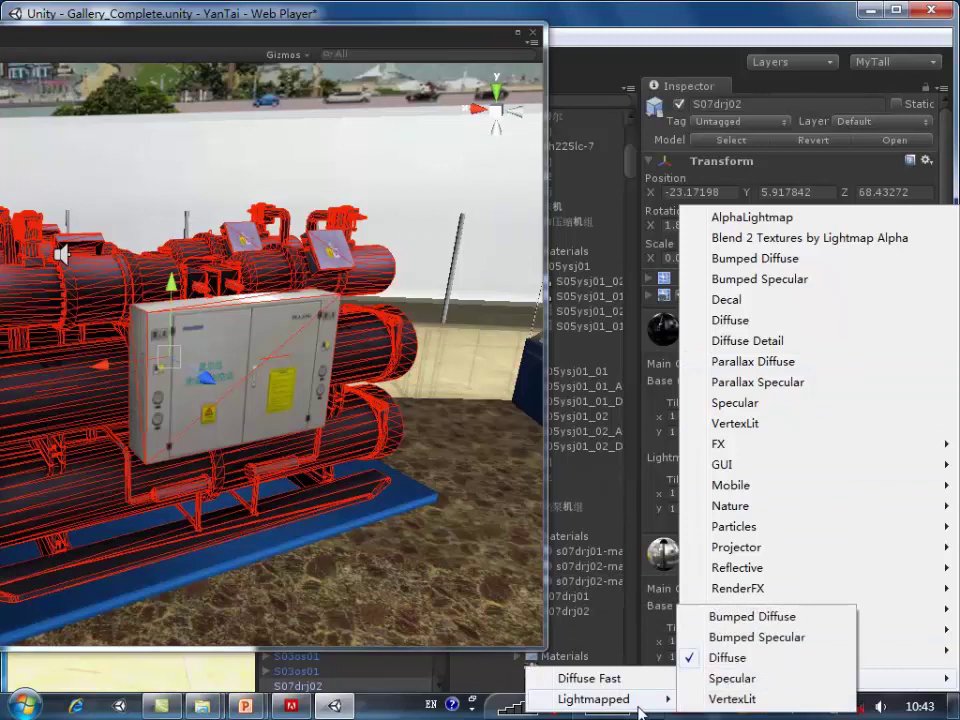
{"action": "left_click", "coordinate": [782, 658]}
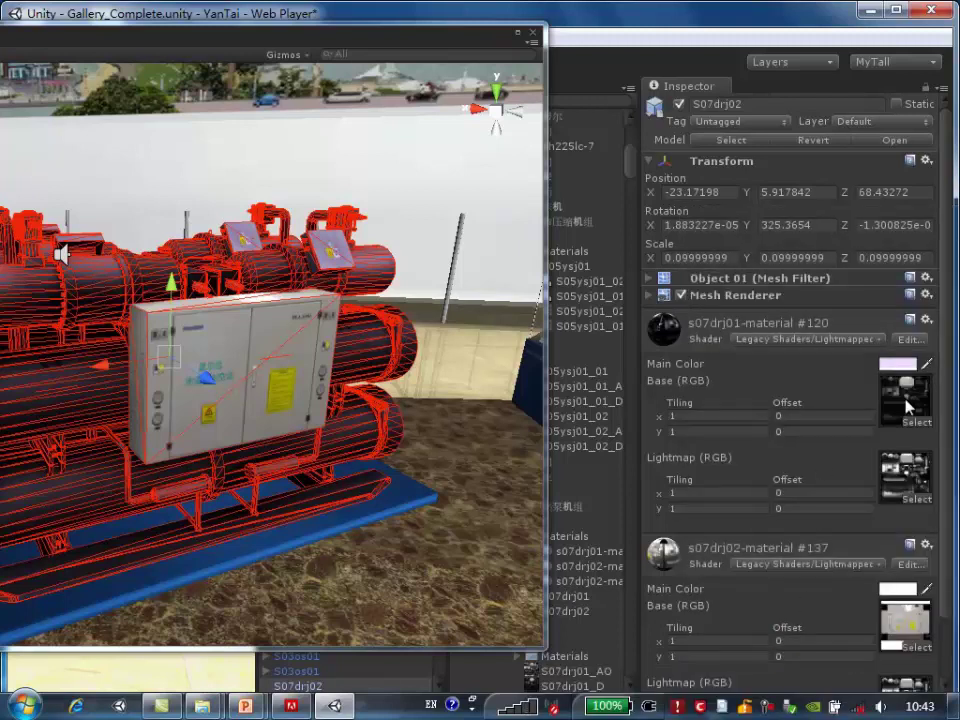
Locate the chiller's lightmap and S07drj01_D diffuse textures in the project, then select jizuo
{"action": "left_click", "coordinate": [902, 484]}
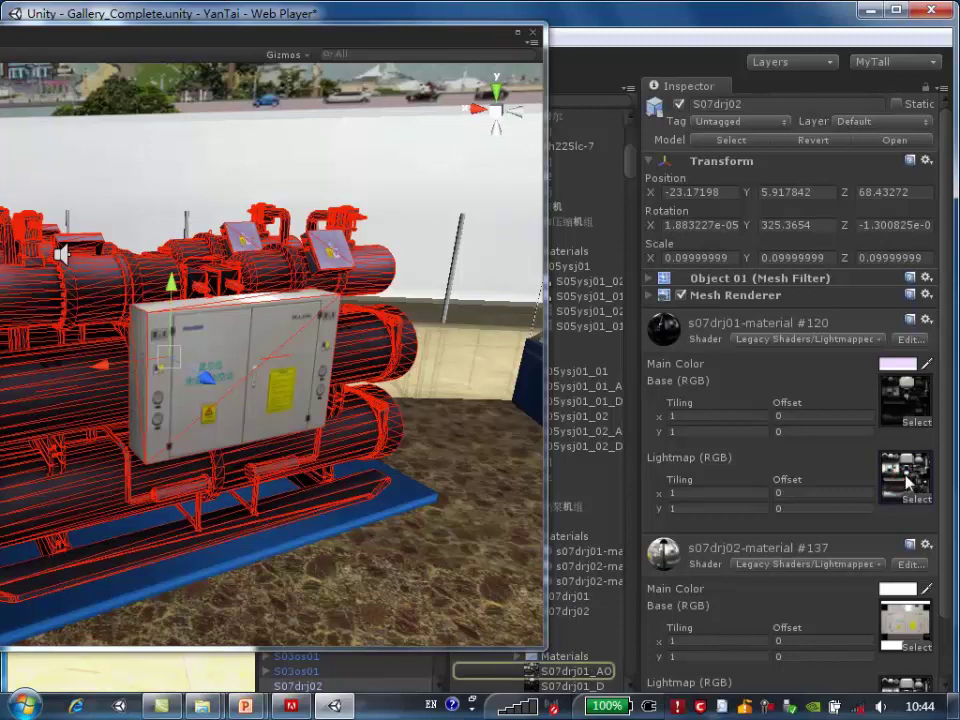
{"action": "left_click", "coordinate": [911, 396]}
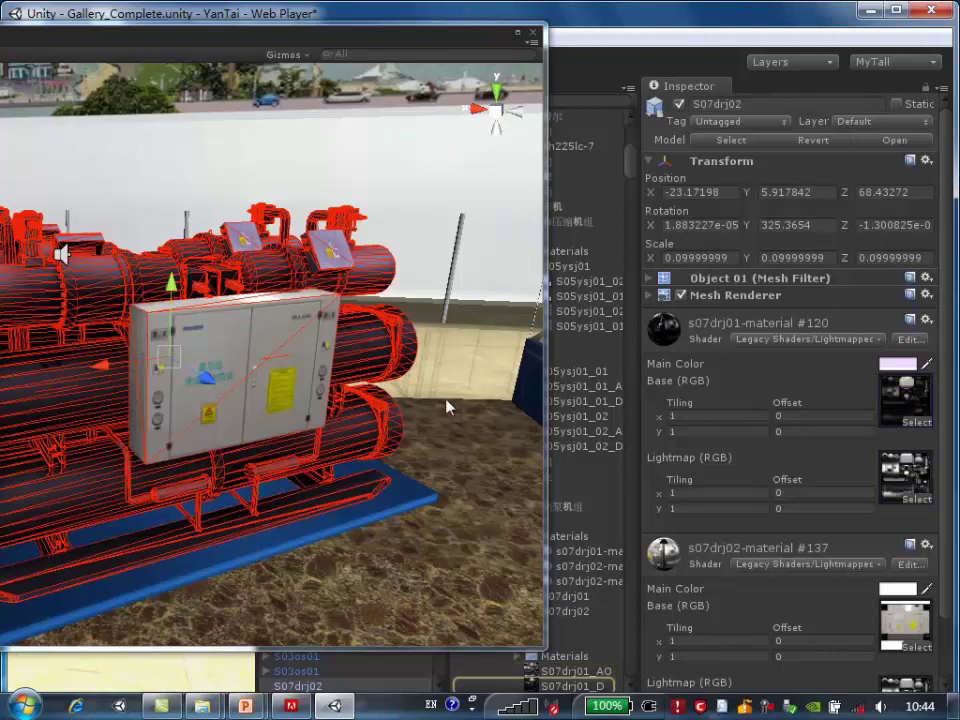
{"action": "left_click", "coordinate": [405, 474]}
{"action": "scroll", "coordinate": [416, 467], "scroll_direction": "down", "scroll_amount": 3}
{"action": "mouse_move", "coordinate": [139, 491]}
{"action": "right_mouse_down"}
{"action": "mouse_move", "coordinate": [375, 474]}
{"action": "mouse_move", "coordinate": [240, 450]}
{"action": "mouse_move", "coordinate": [275, 462]}
{"action": "mouse_move", "coordinate": [311, 381]}
{"action": "right_mouse_up"}
Frame the S10xj01 tire and locate its S10xj01_AO lightmap in the project
{"action": "left_click", "coordinate": [372, 213]}
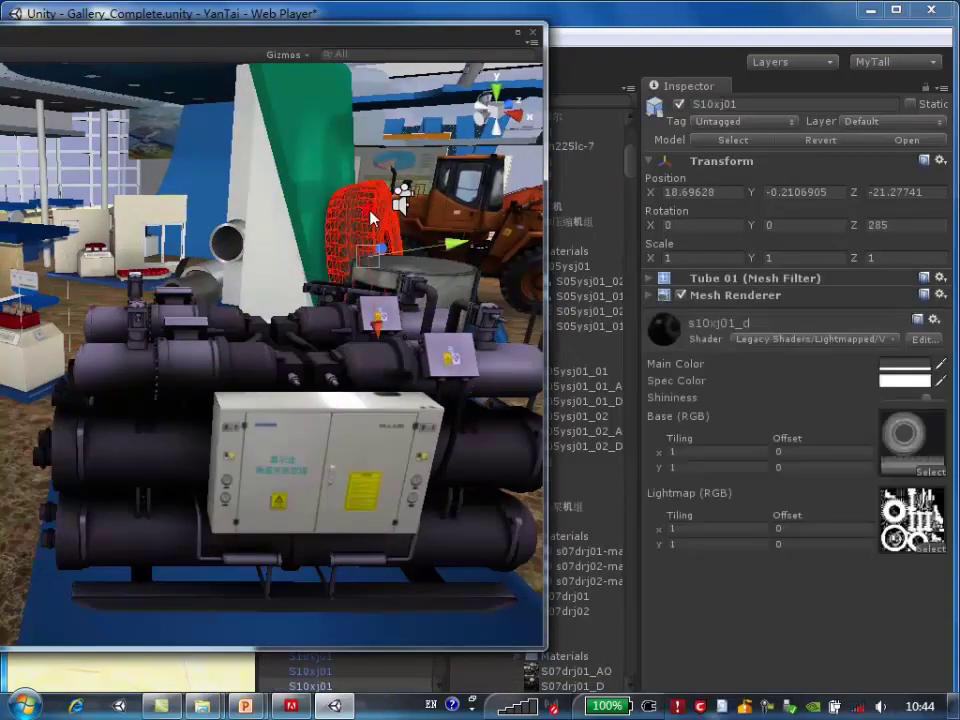
{"action": "key", "text": "f"}
{"action": "right_click_drag", "start_coordinate": [353, 232], "coordinate": [318, 463]}
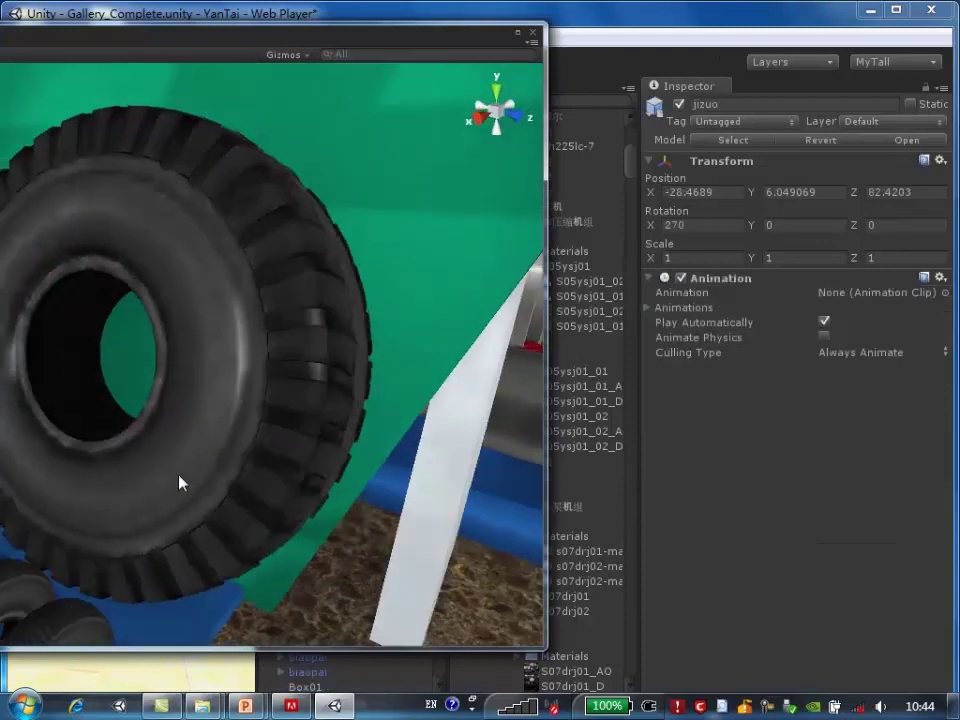
{"action": "mouse_move", "coordinate": [318, 463]}
{"action": "right_mouse_down"}
{"action": "mouse_move", "coordinate": [230, 463]}
{"action": "mouse_move", "coordinate": [268, 482]}
{"action": "right_mouse_up"}
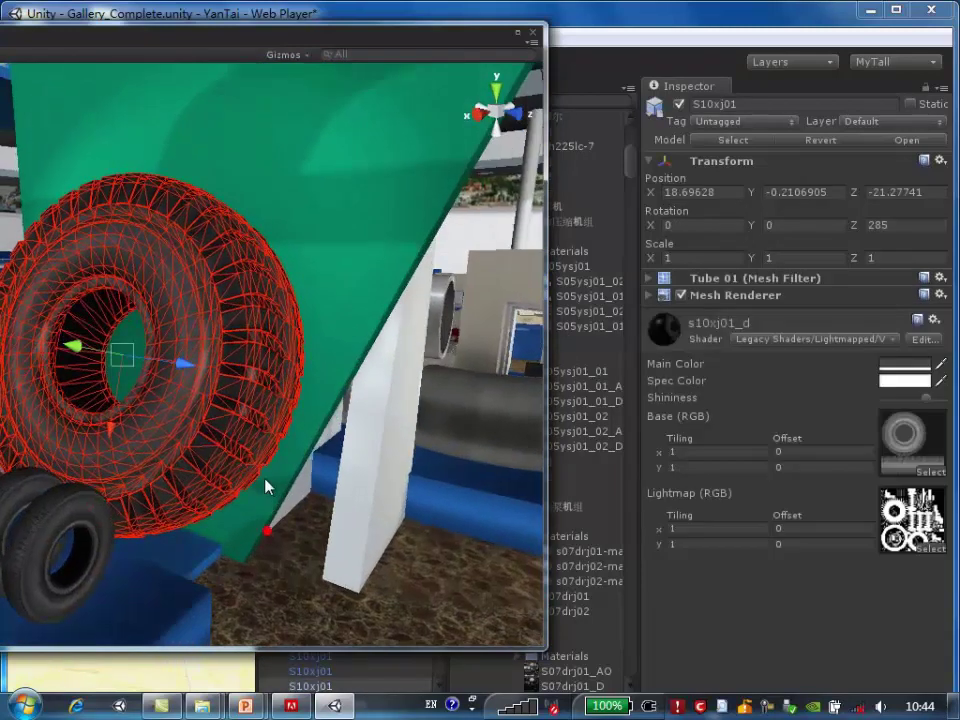
{"action": "left_click", "coordinate": [893, 460]}
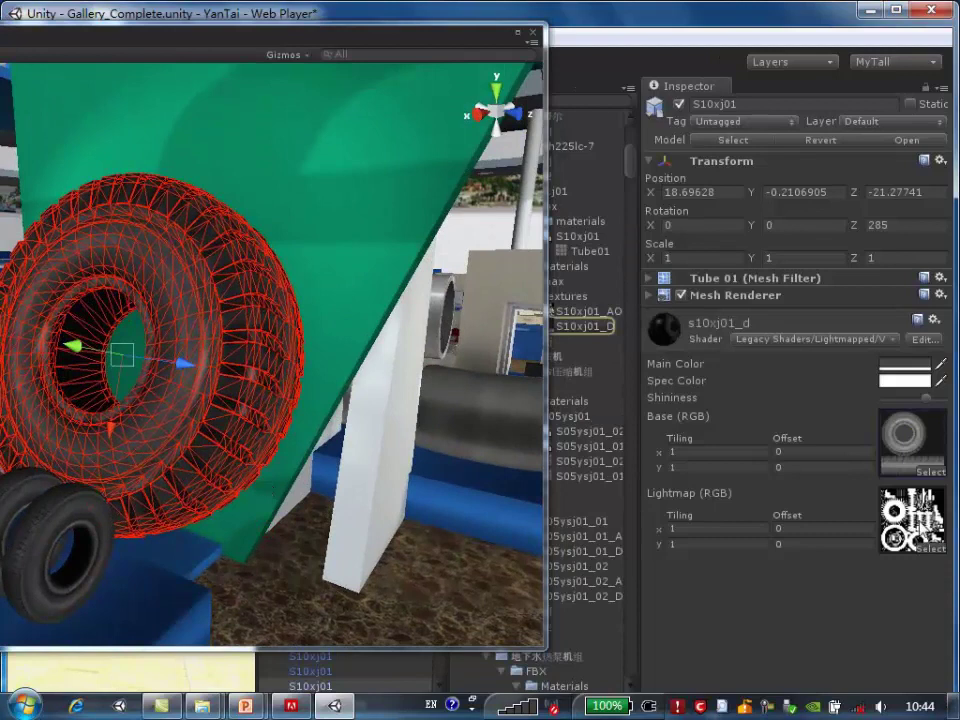
Frame the S04fdj01 engine and inspect its S04fdj01_d diffuse texture import settings
{"action": "right_click_drag", "start_coordinate": [373, 499], "coordinate": [535, 445]}
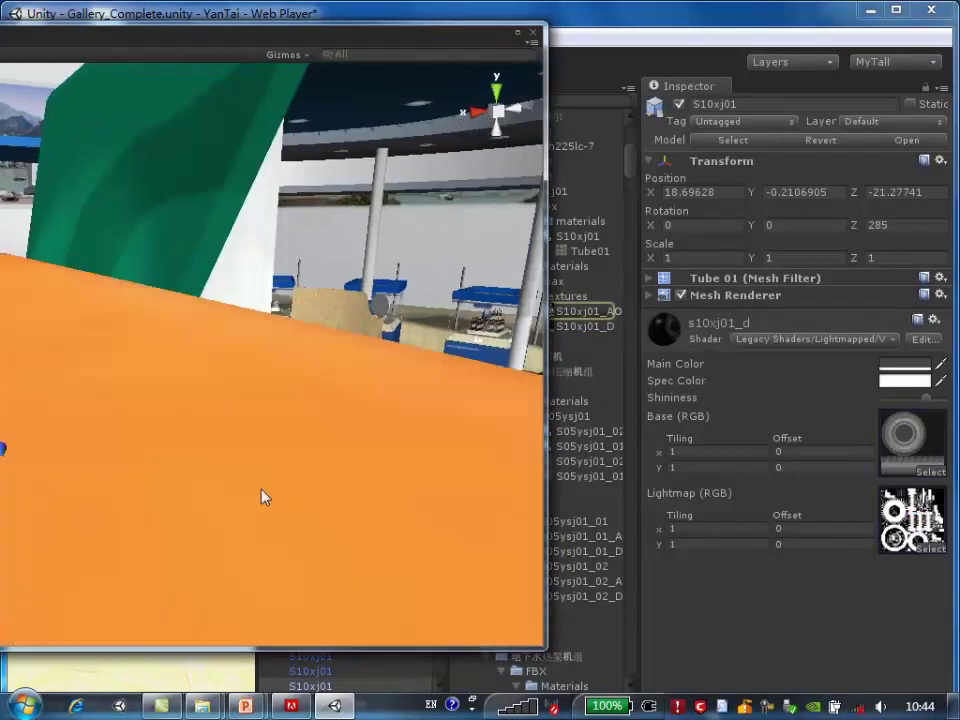
{"action": "left_click", "coordinate": [252, 385]}
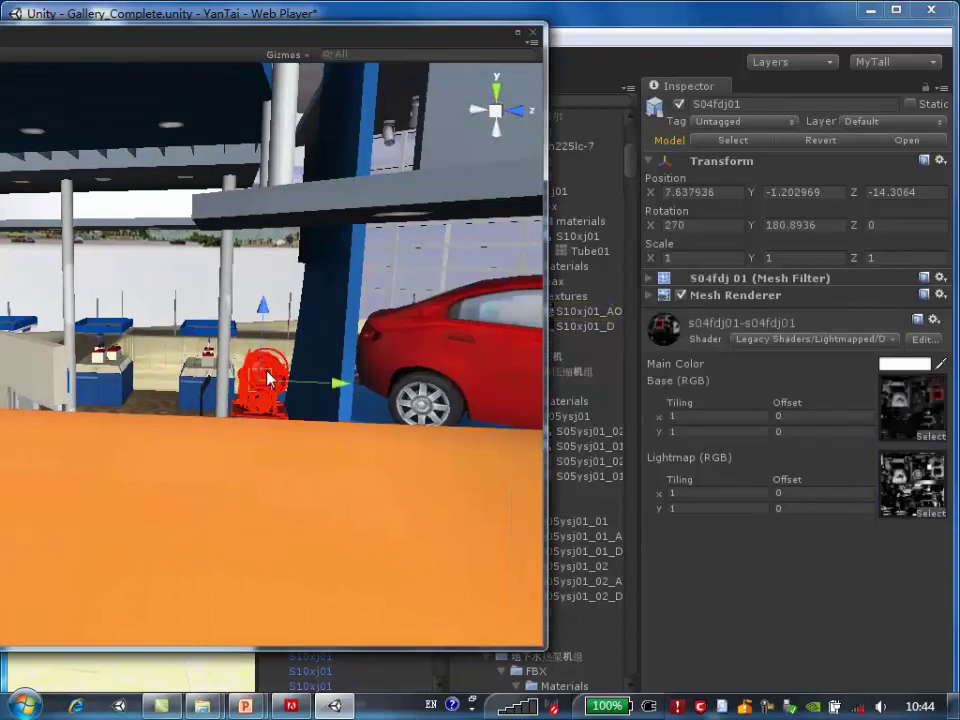
{"action": "key", "text": "f"}
{"action": "left_click_drag", "start_coordinate": [250, 388], "coordinate": [330, 469], "text": "alt"}
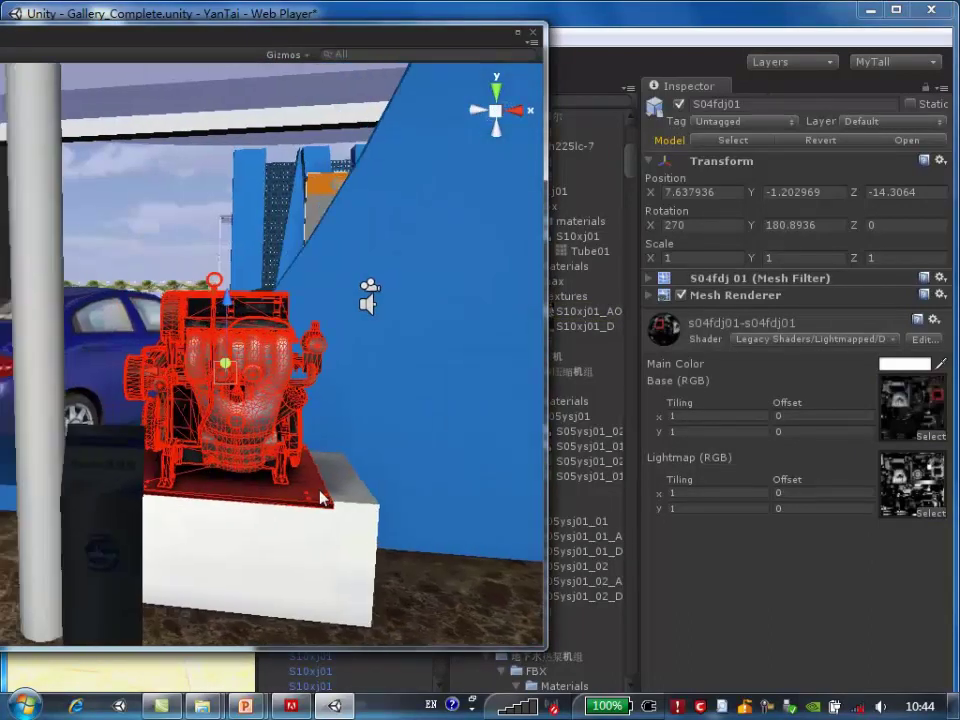
{"action": "left_click", "coordinate": [880, 497]}
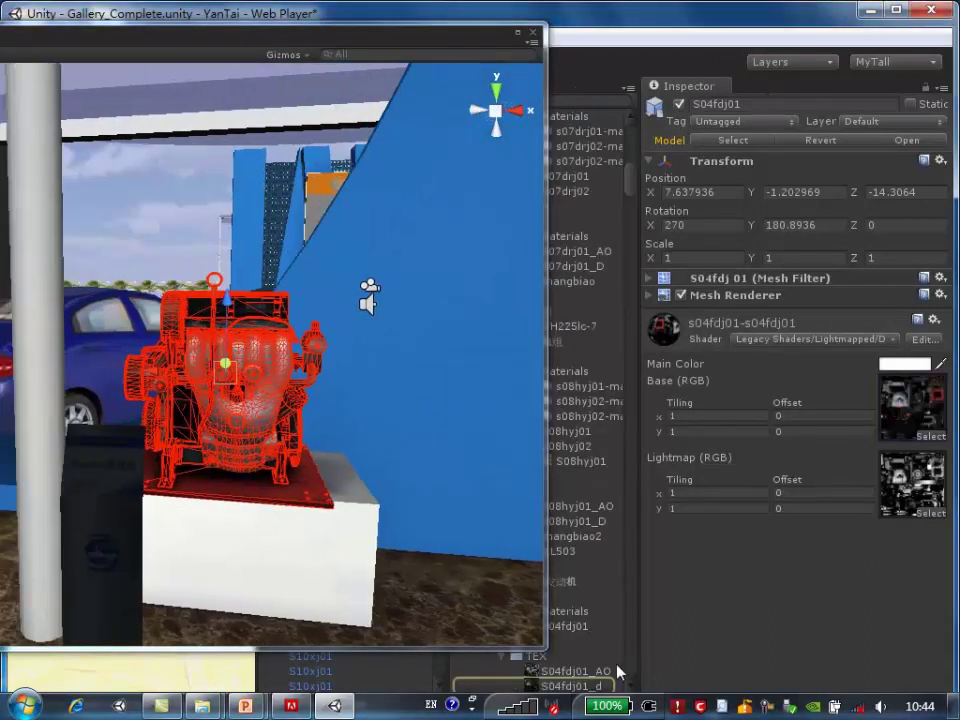
{"action": "left_click", "coordinate": [598, 687]}
{"action": "left_click_drag", "start_coordinate": [735, 377], "coordinate": [738, 270]}
{"action": "left_click_drag", "start_coordinate": [638, 321], "coordinate": [578, 325]}
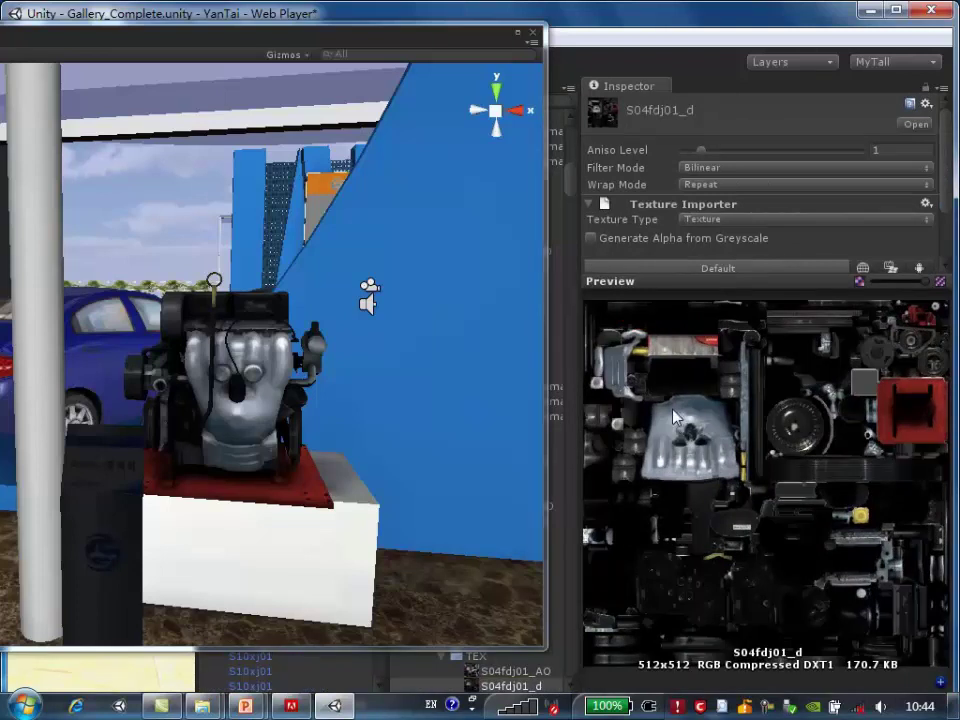
Reframe the engine and open the S04fdj01_AO lightmap's import settings
{"action": "left_click", "coordinate": [222, 412]}
{"action": "scroll", "coordinate": [287, 402], "scroll_direction": "up", "scroll_amount": 2}
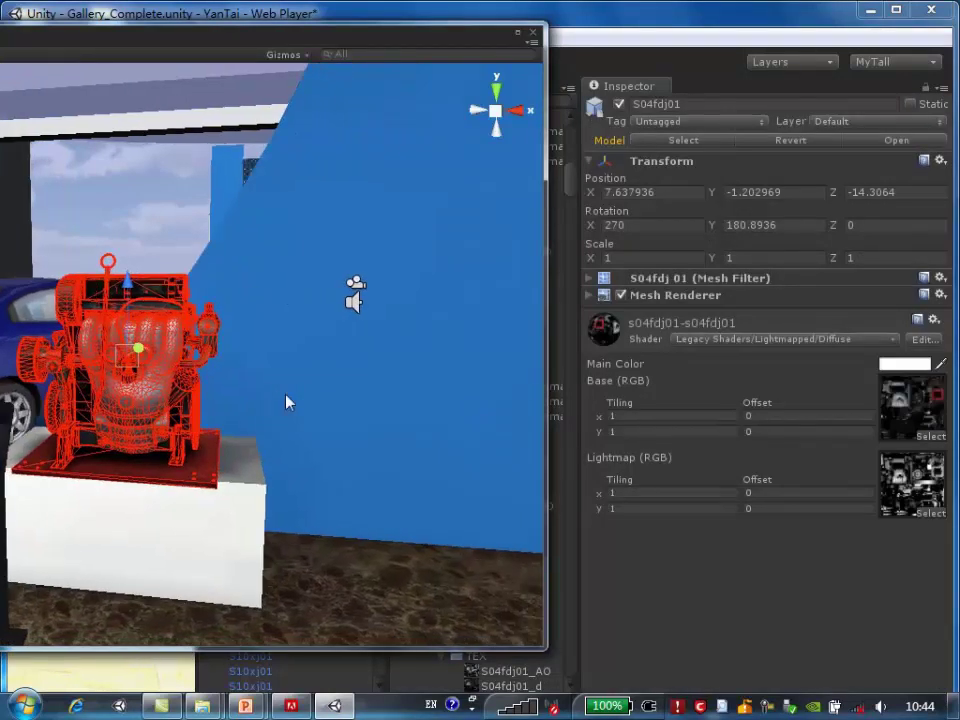
{"action": "key", "text": "f"}
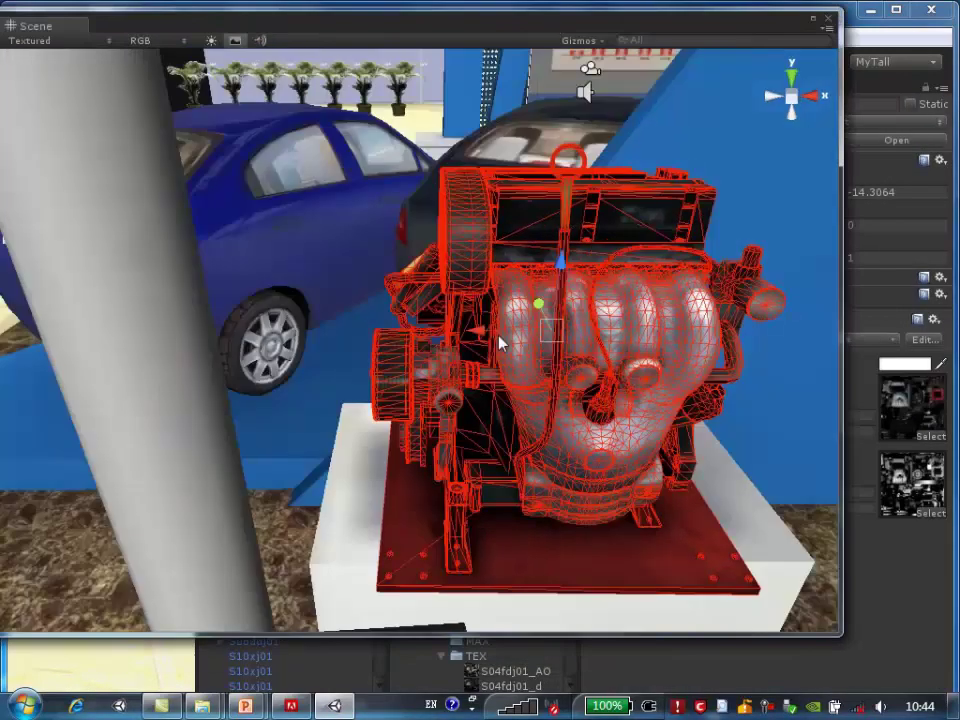
{"action": "mouse_move", "coordinate": [499, 343]}
{"action": "left_mouse_down", "text": "alt"}
{"action": "mouse_move", "coordinate": [670, 543]}
{"action": "mouse_move", "coordinate": [504, 465]}
{"action": "mouse_move", "coordinate": [606, 519]}
{"action": "mouse_move", "coordinate": [336, 429]}
{"action": "mouse_move", "coordinate": [380, 408]}
{"action": "mouse_move", "coordinate": [505, 445]}
{"action": "left_mouse_up", "text": "alt"}
{"action": "left_click", "coordinate": [499, 439]}
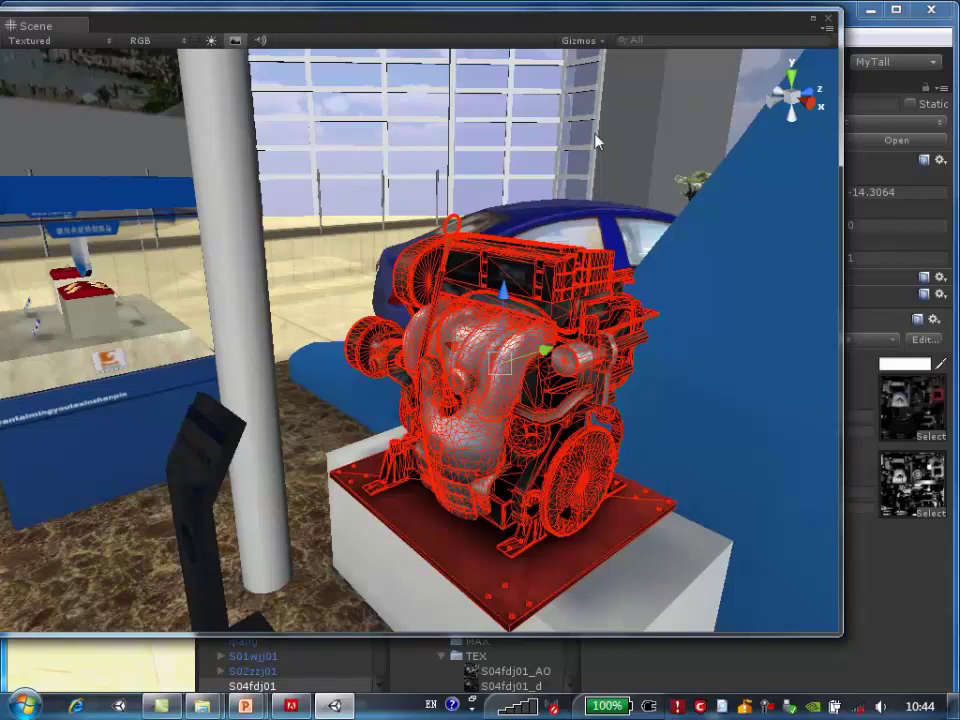
{"action": "left_click_drag", "start_coordinate": [606, 22], "coordinate": [484, 22]}
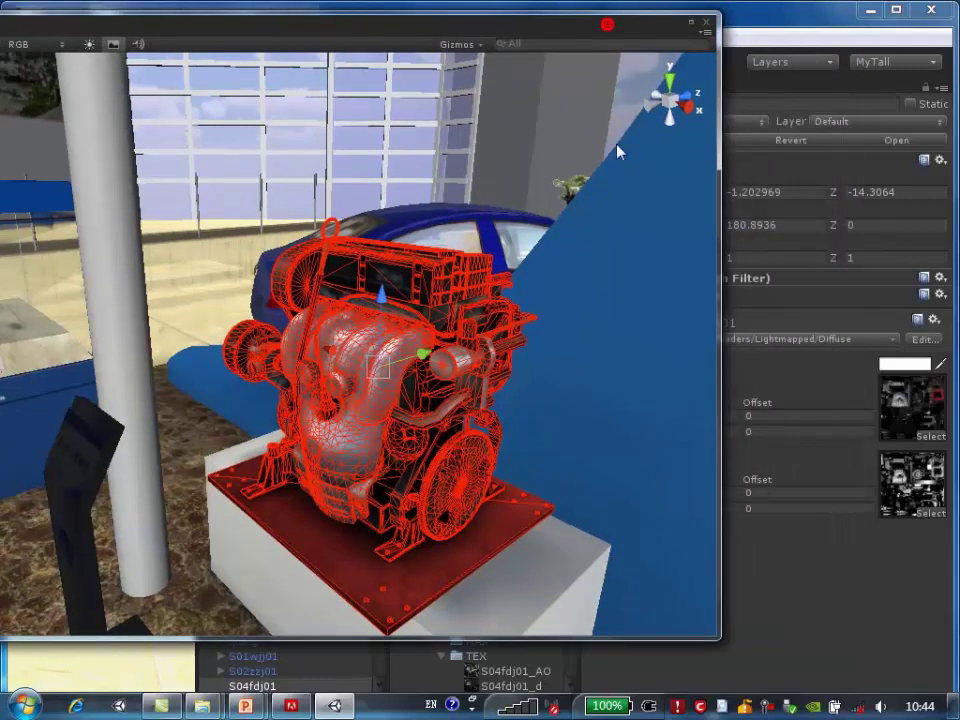
{"action": "left_click", "coordinate": [903, 415]}
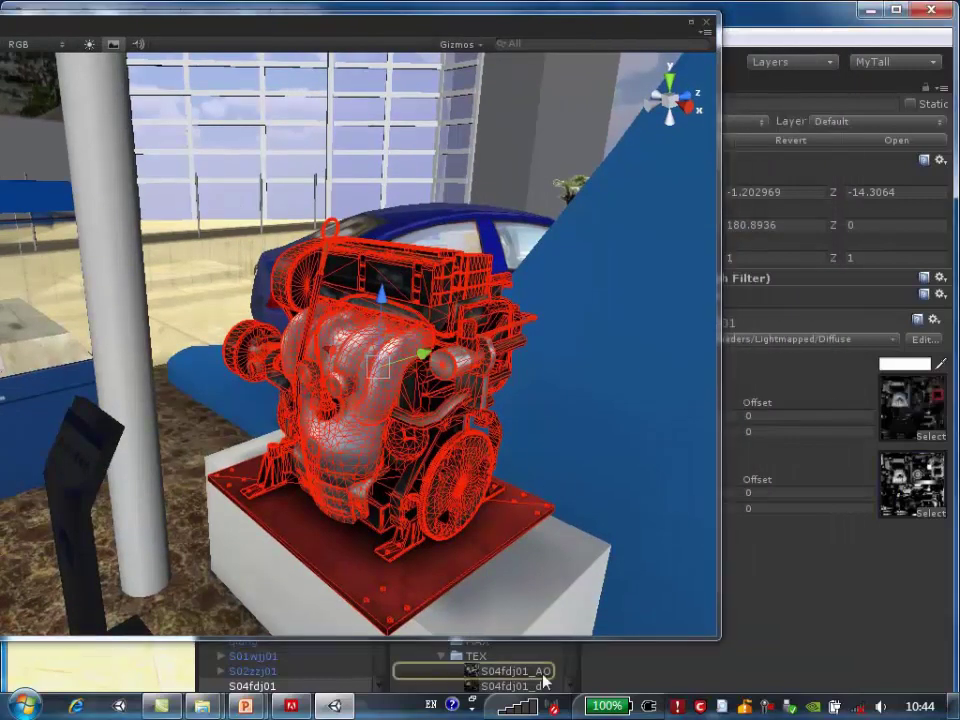
{"action": "left_click", "coordinate": [545, 672]}
Raise the S04fdj01_AO texture's Max Size from 64 to 512 and apply it
{"action": "left_click_drag", "start_coordinate": [600, 28], "coordinate": [432, 42]}
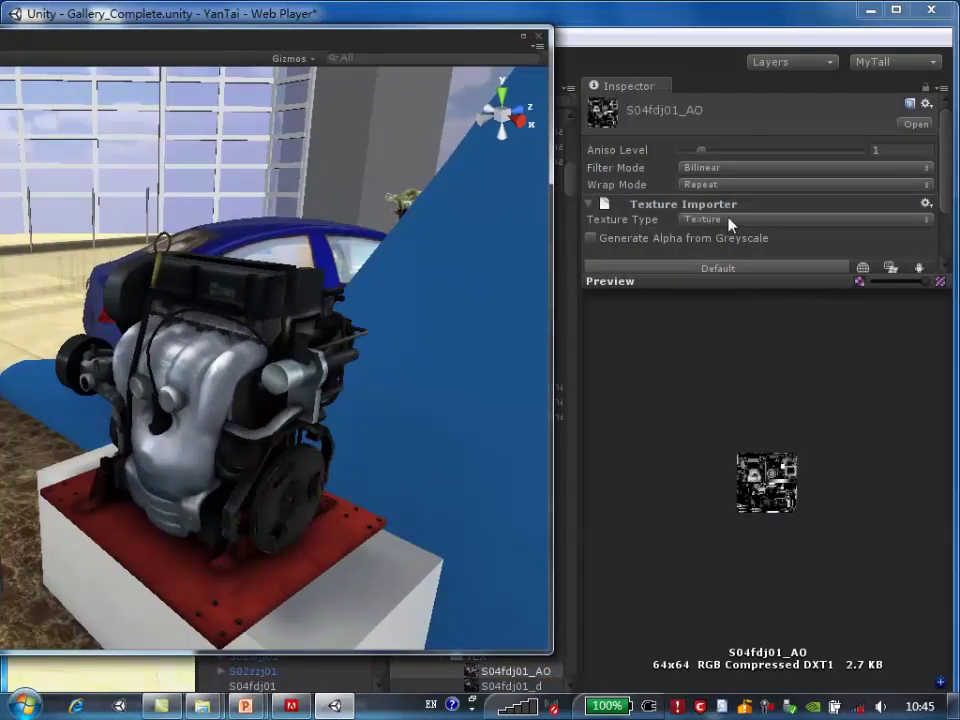
{"action": "left_click_drag", "start_coordinate": [666, 281], "coordinate": [664, 395]}
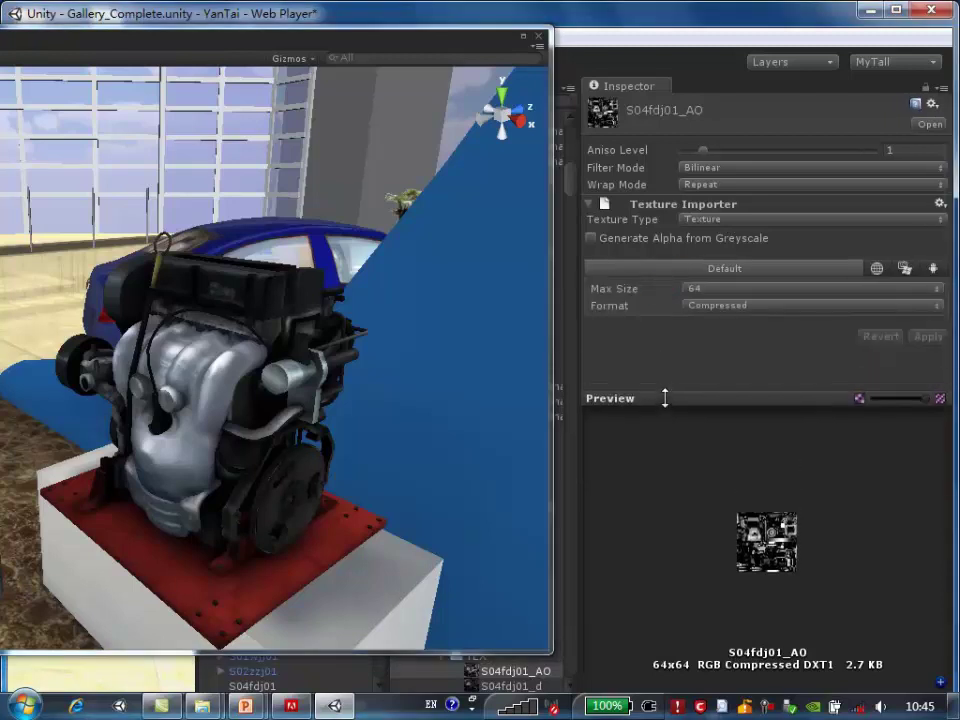
{"action": "left_click", "coordinate": [726, 290]}
{"action": "left_click", "coordinate": [711, 373]}
{"action": "left_click", "coordinate": [927, 336]}
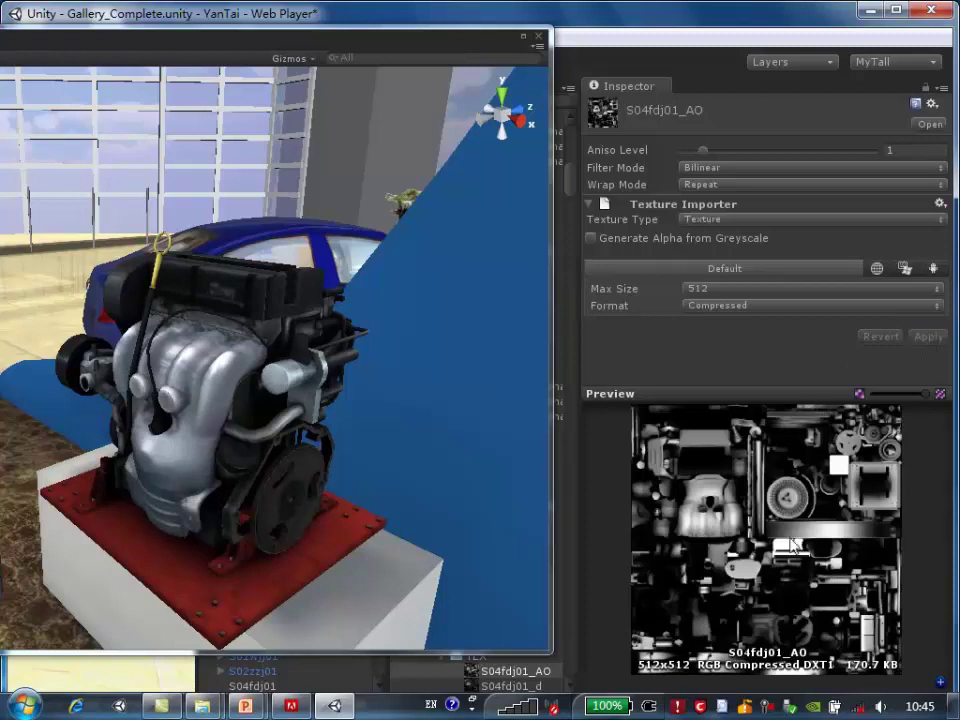
Orbit around the engine to check its shading, then close the floating Scene window
{"action": "left_click_drag", "start_coordinate": [360, 508], "coordinate": [293, 447]}
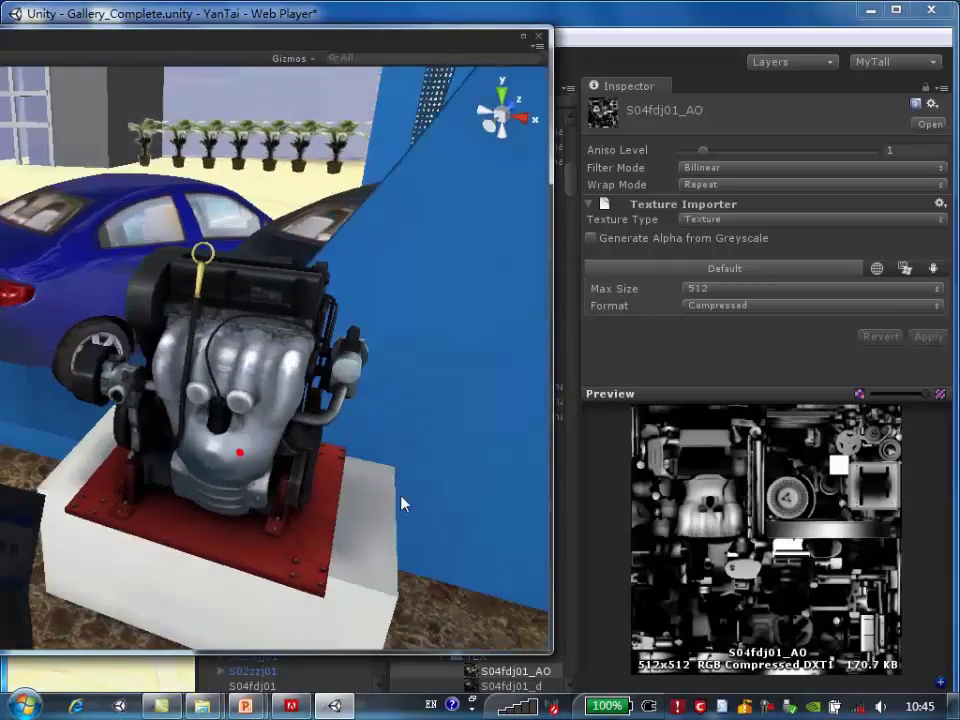
{"action": "scroll", "coordinate": [295, 420], "scroll_direction": "up", "scroll_amount": 3}
{"action": "left_click", "coordinate": [300, 390]}
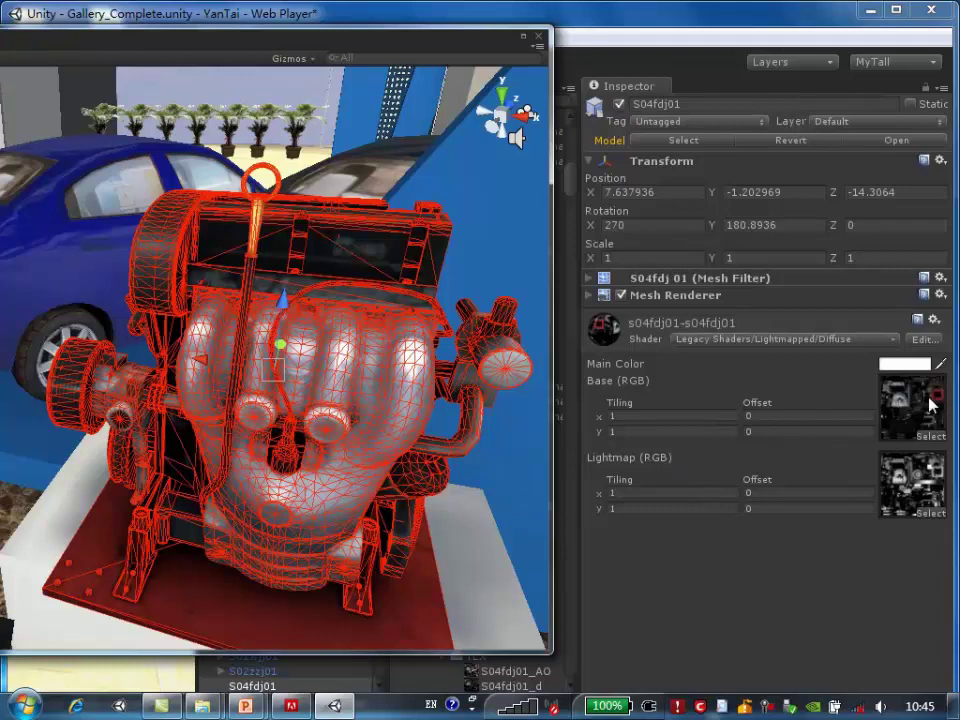
{"action": "mouse_move", "coordinate": [167, 446]}
{"action": "left_mouse_down", "text": "alt"}
{"action": "mouse_move", "coordinate": [113, 457]}
{"action": "mouse_move", "coordinate": [385, 405]}
{"action": "left_mouse_up", "text": "alt"}
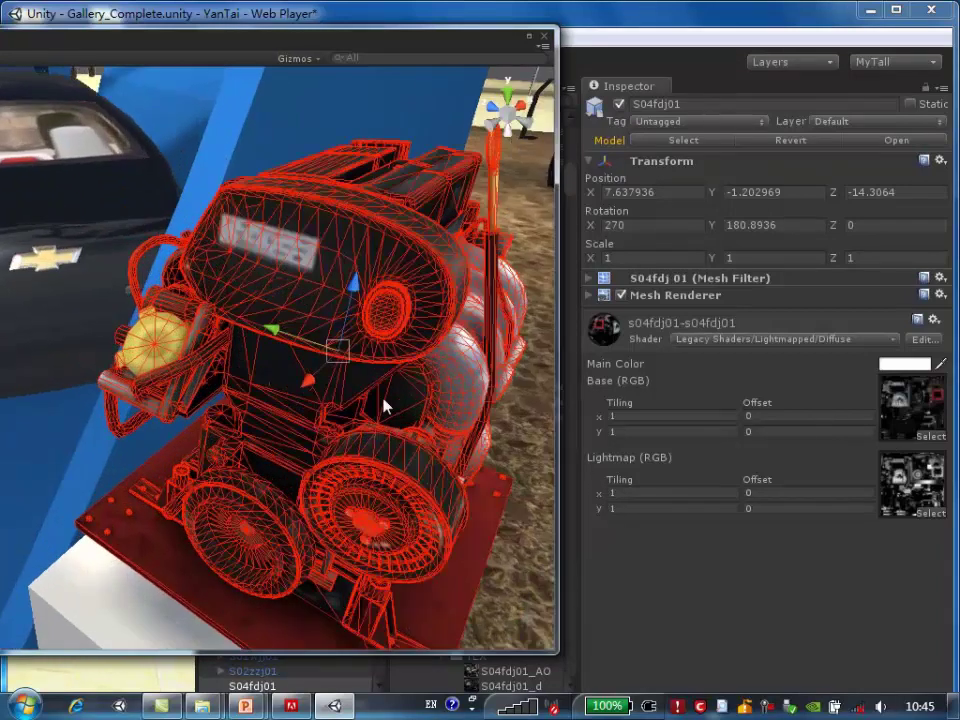
{"action": "left_click", "coordinate": [510, 168]}
{"action": "mouse_move", "coordinate": [270, 381]}
{"action": "left_mouse_down", "text": "alt"}
{"action": "mouse_move", "coordinate": [222, 455]}
{"action": "mouse_move", "coordinate": [197, 447]}
{"action": "left_mouse_up", "text": "alt"}
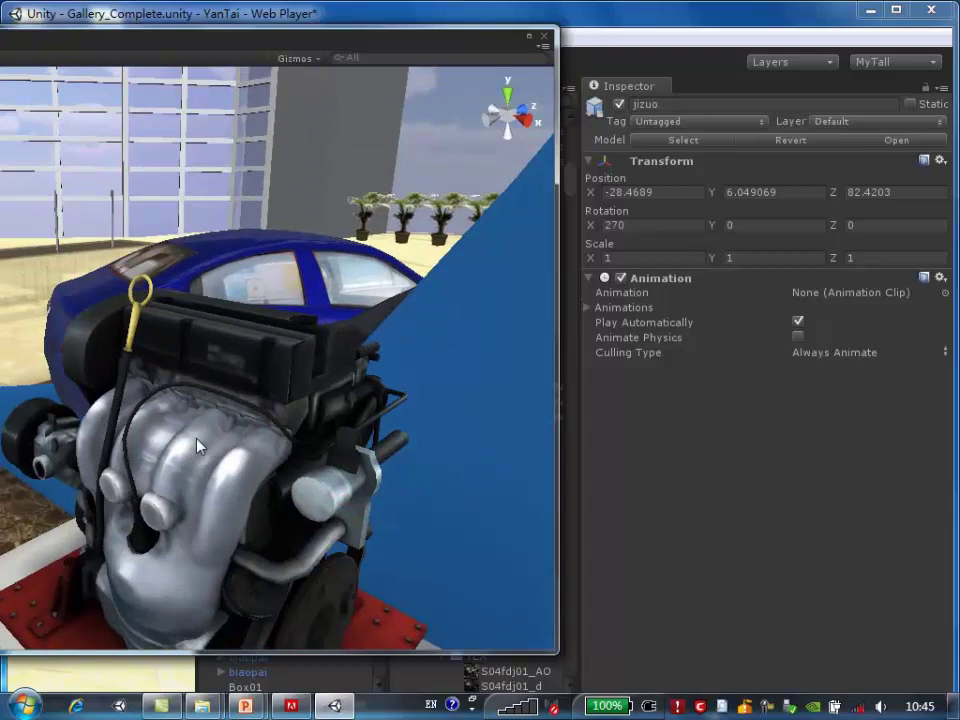
{"action": "left_click_drag", "start_coordinate": [197, 447], "coordinate": [275, 352], "text": "alt"}
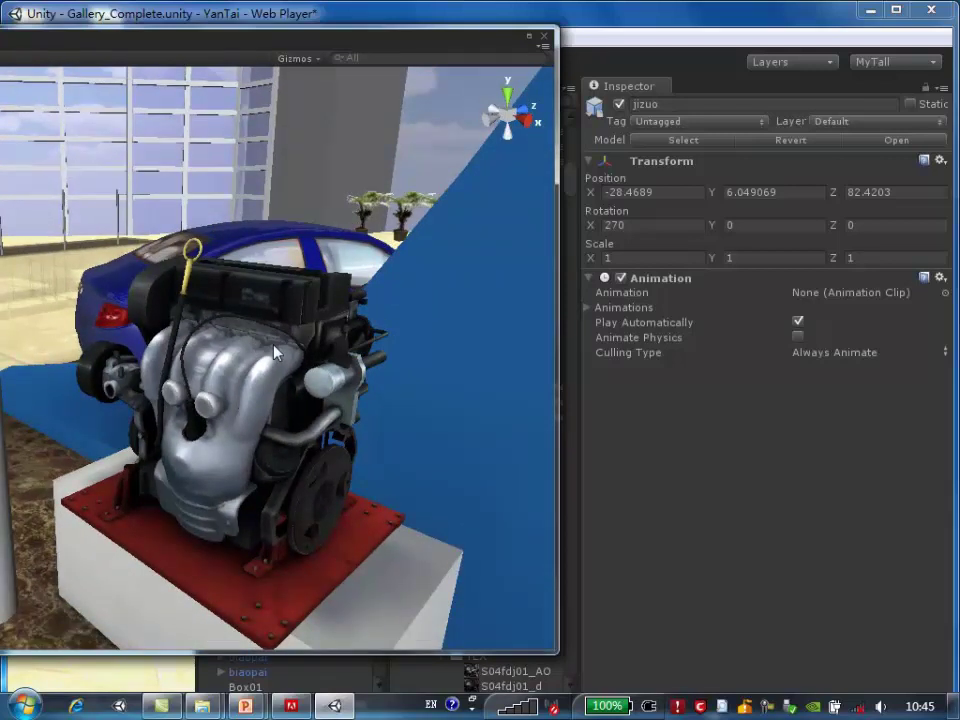
{"action": "mouse_move", "coordinate": [277, 352]}
{"action": "left_mouse_down", "text": "alt"}
{"action": "mouse_move", "coordinate": [250, 487]}
{"action": "mouse_move", "coordinate": [236, 497]}
{"action": "left_mouse_up", "text": "alt"}
{"action": "scroll", "coordinate": [240, 495], "scroll_direction": "up", "scroll_amount": 3}
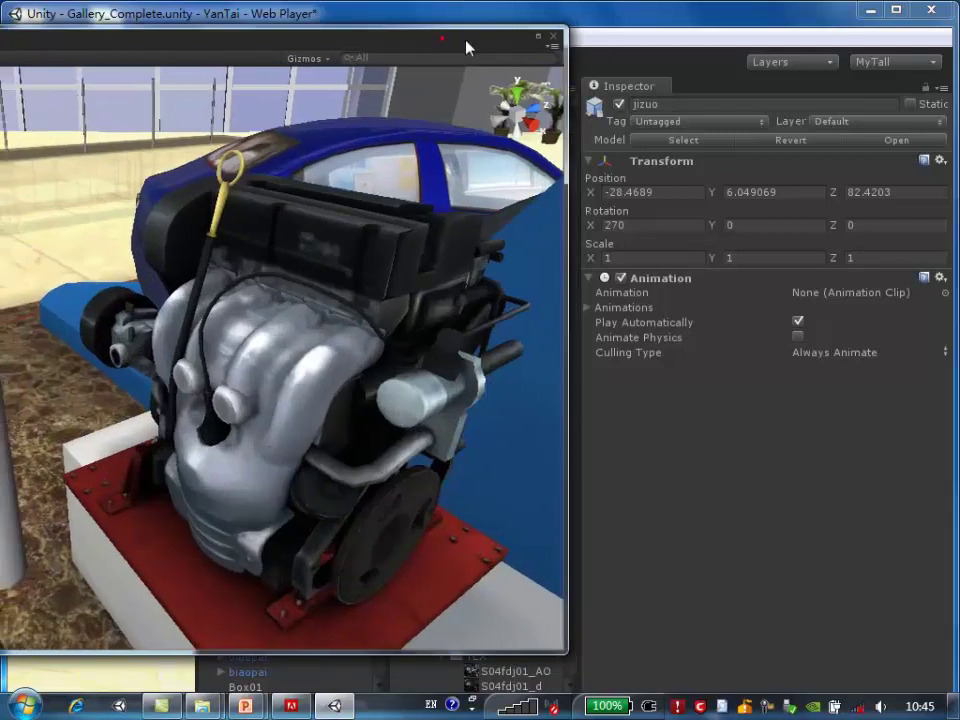
{"action": "left_click_drag", "start_coordinate": [467, 45], "coordinate": [527, 45]}
{"action": "left_click", "coordinate": [604, 38]}
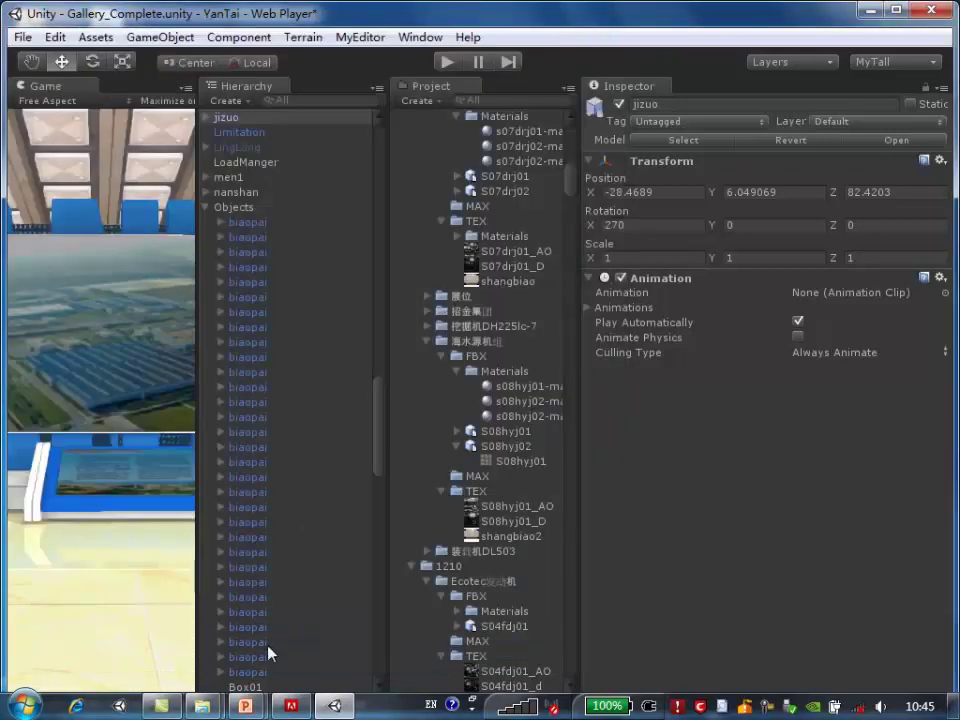
Run PowerPoint's slide show from slide 22 (属性面板), then switch back to Unity
{"action": "mouse_move", "coordinate": [247, 706]}
{"action": "left_click", "coordinate": [339, 610]}
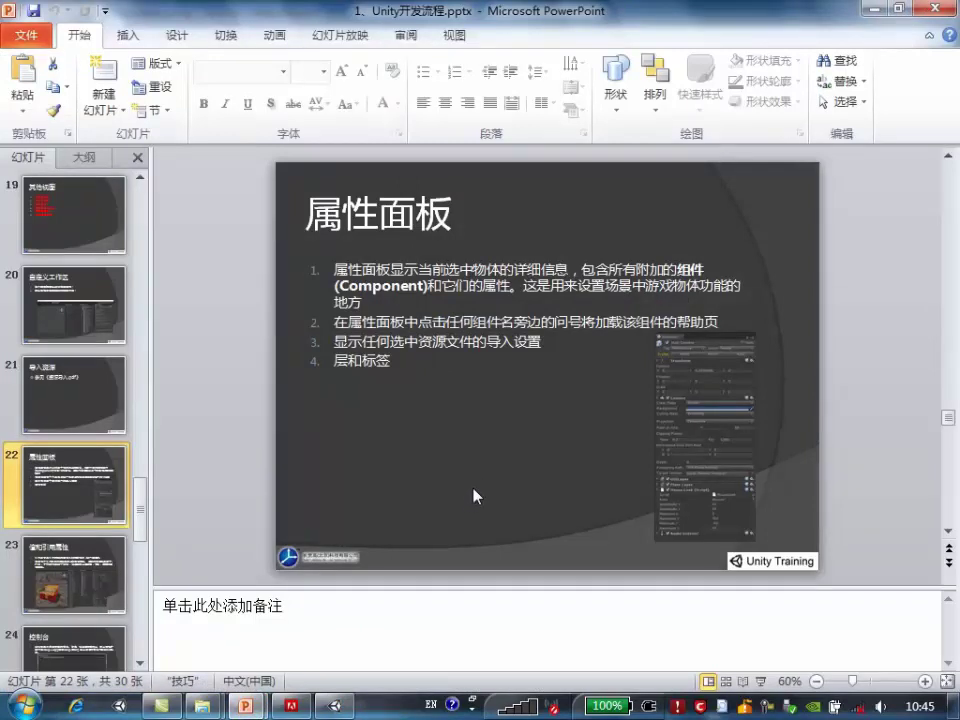
{"action": "left_click", "coordinate": [761, 681]}
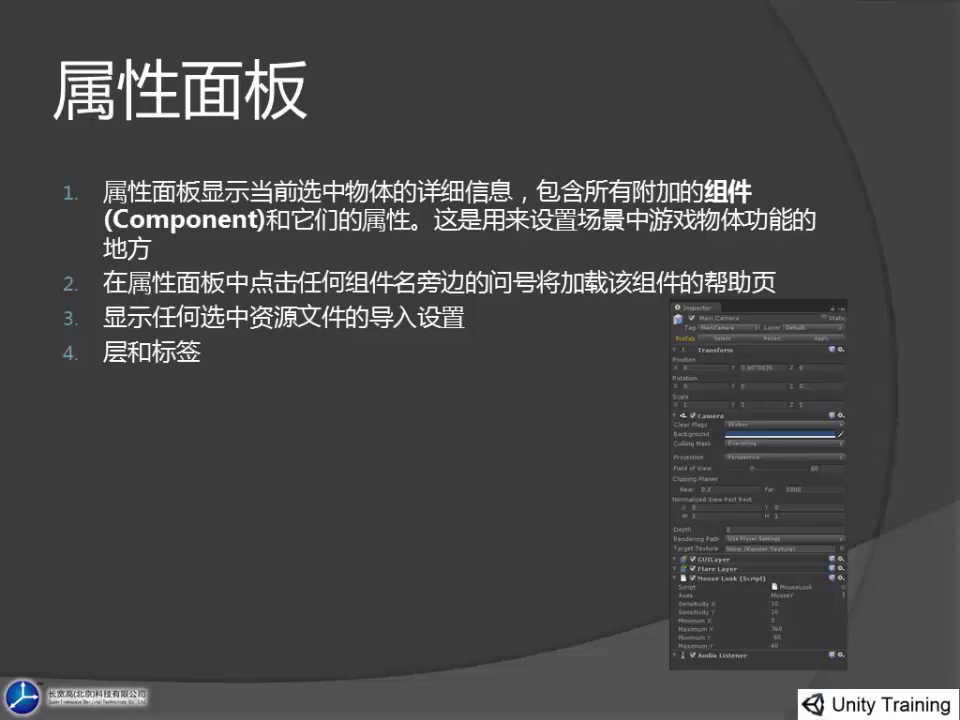
{"action": "key", "text": "alt+Tab"}
{"action": "key", "text": "alt+Tab"}
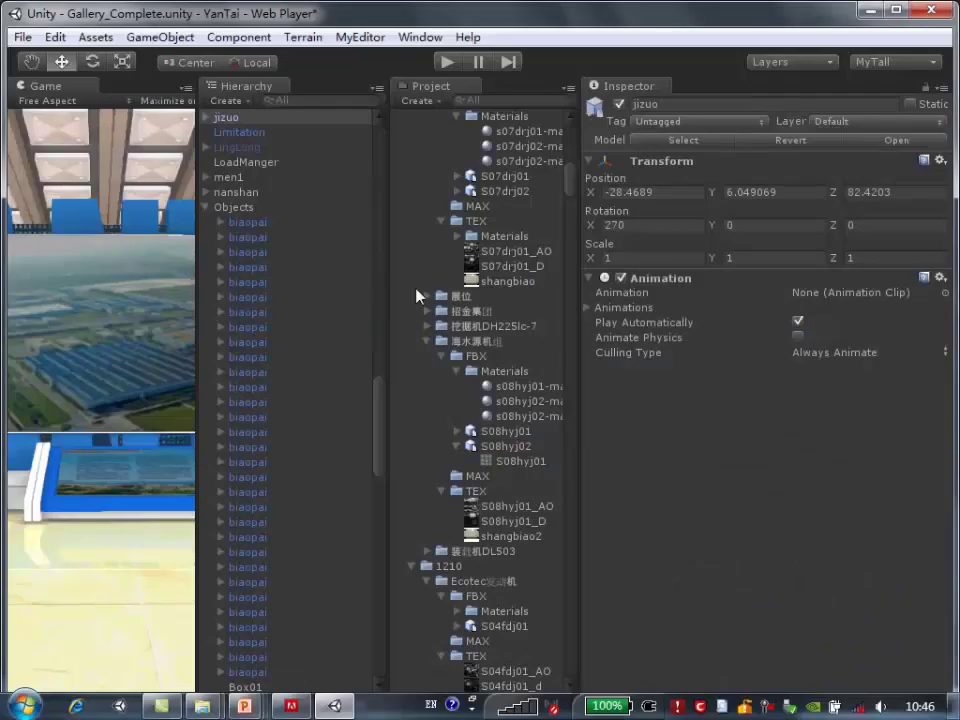
Select LoadManger in the hierarchy and enter its Inspector name field, keeping the name LoadManger
{"action": "left_click_drag", "start_coordinate": [197, 223], "coordinate": [325, 225]}
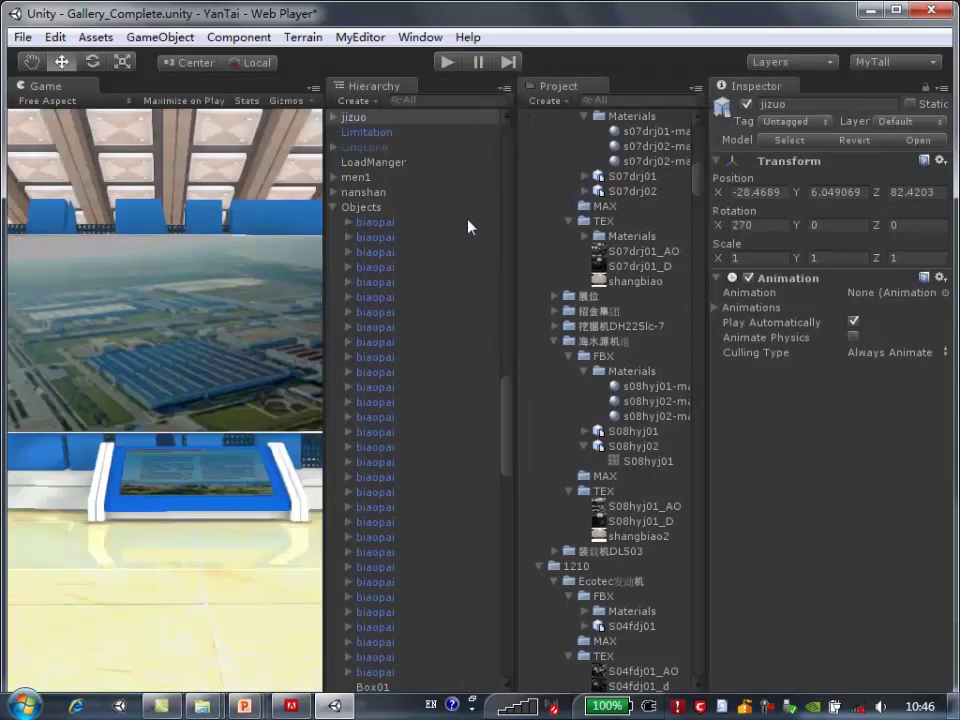
{"action": "left_click", "coordinate": [335, 208]}
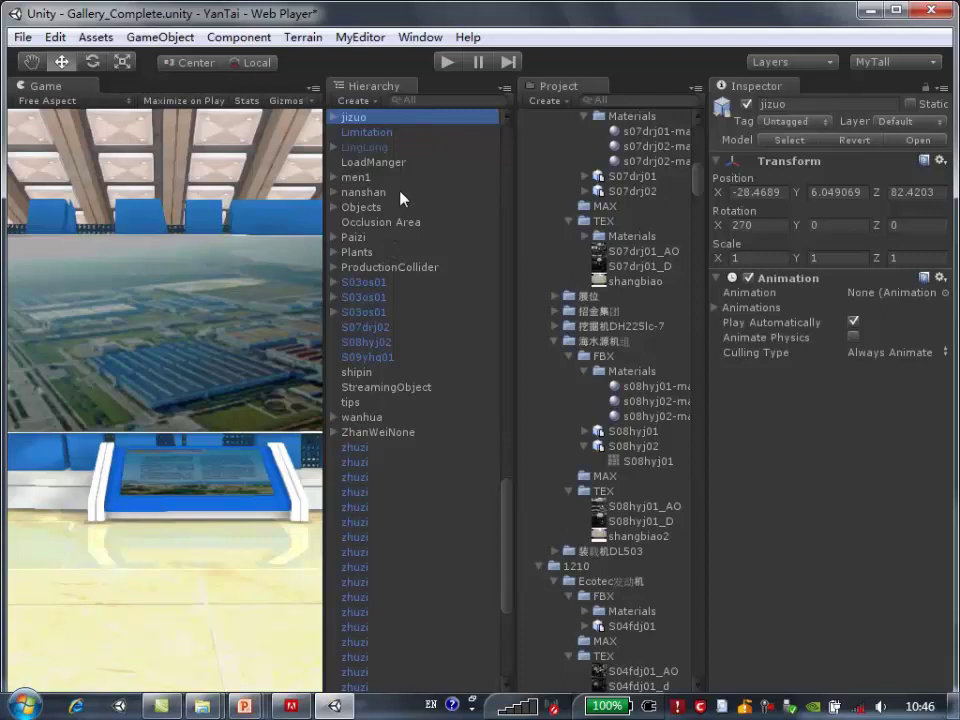
{"action": "left_click", "coordinate": [386, 162]}
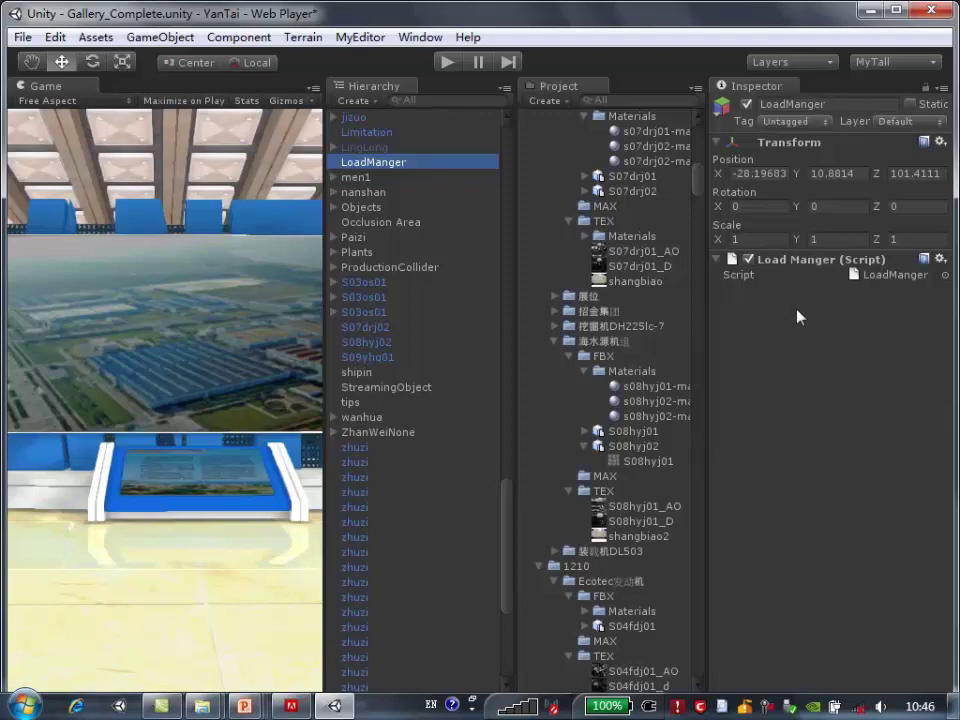
{"action": "left_click", "coordinate": [756, 102]}
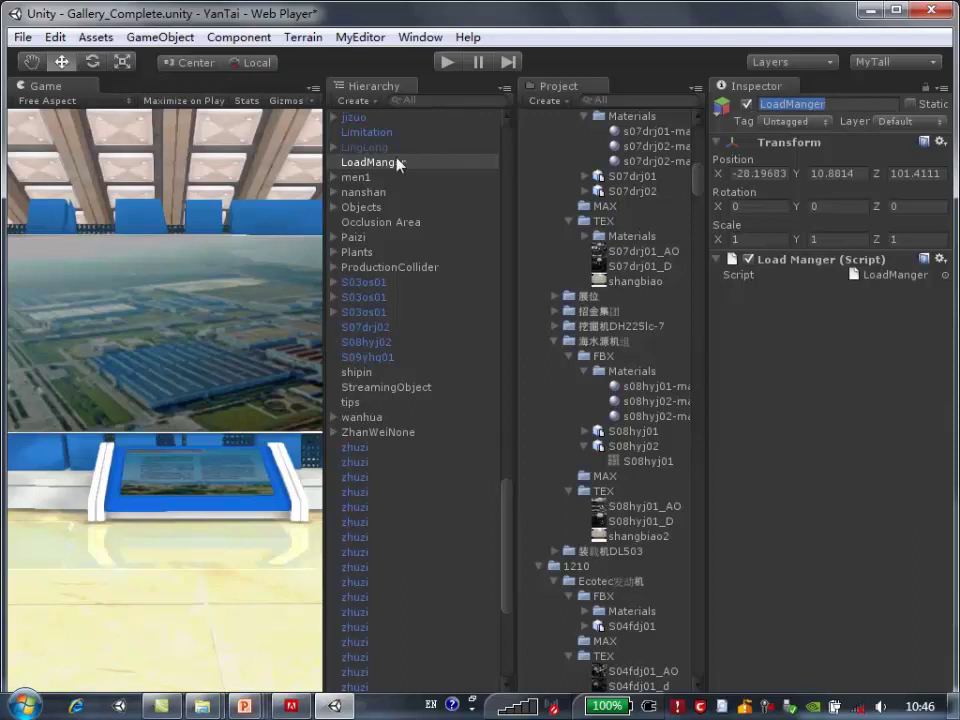
{"action": "left_click", "coordinate": [852, 103]}
{"action": "double_click", "coordinate": [852, 103]}
{"action": "key", "text": "Right"}
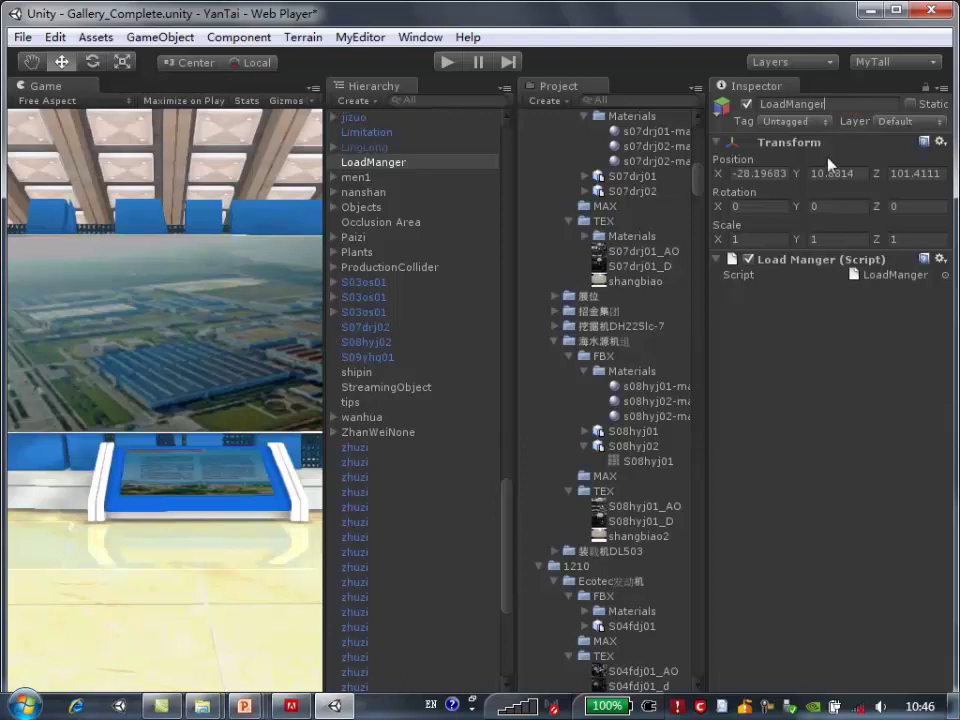
Add tagNma as Element 0 in the Tag Manager, then reopen LoadManger's tag list
{"action": "left_click", "coordinate": [821, 122]}
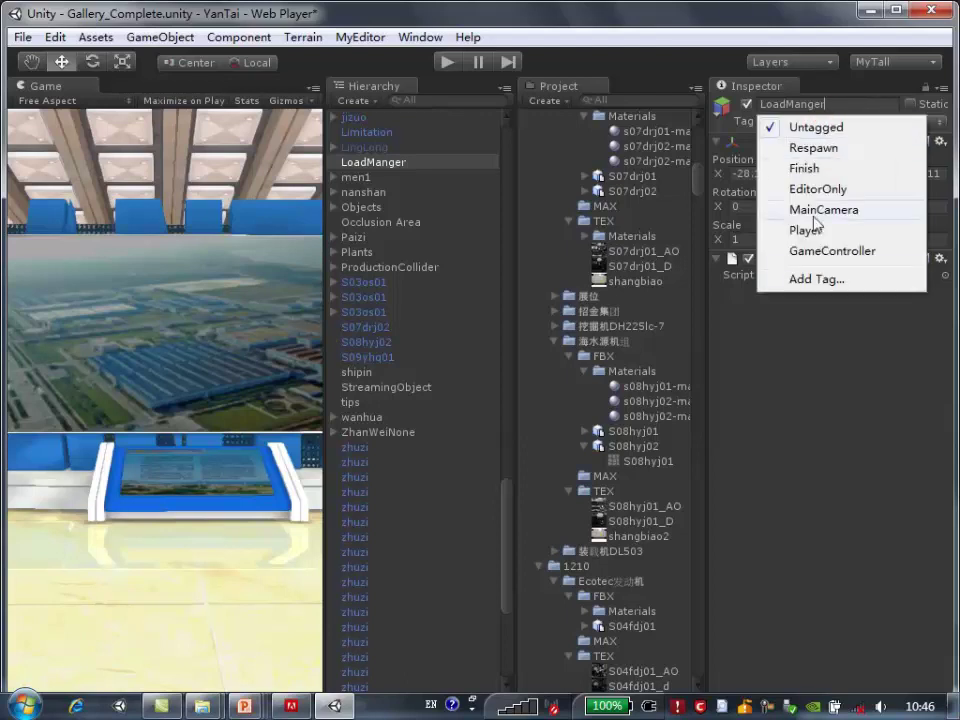
{"action": "left_click", "coordinate": [814, 279]}
{"action": "left_click", "coordinate": [717, 118]}
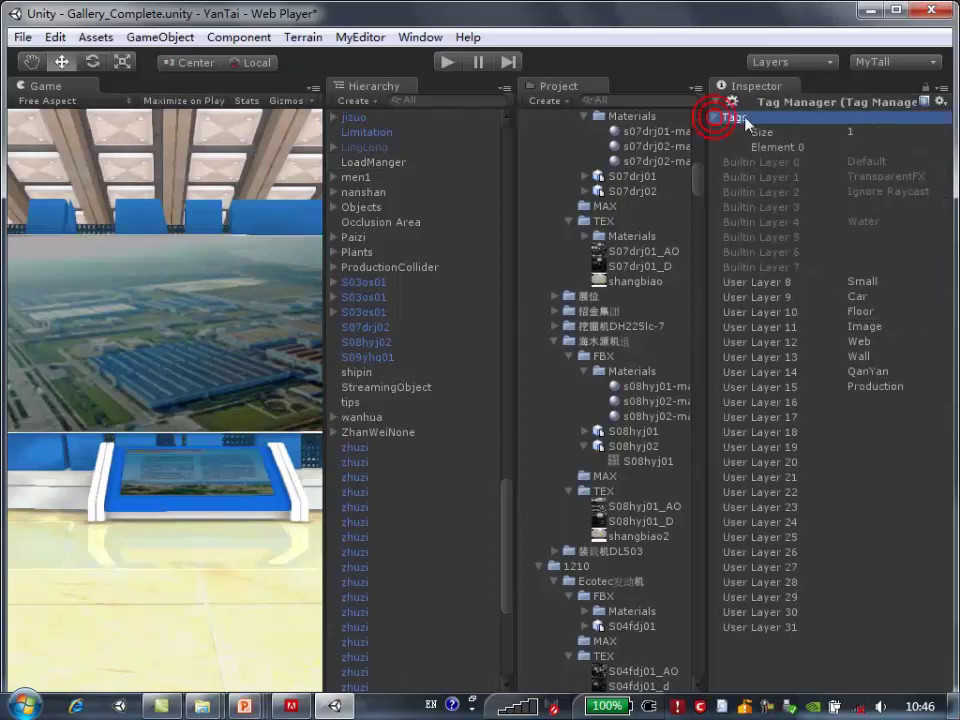
{"action": "left_click", "coordinate": [876, 148]}
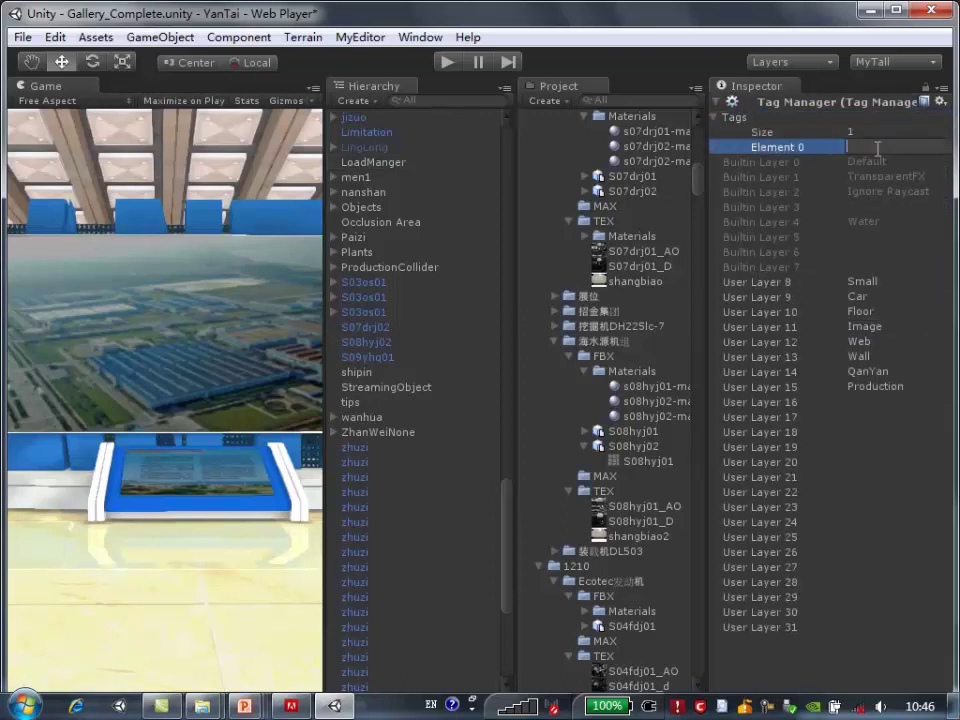
{"action": "type", "text": "tag"}
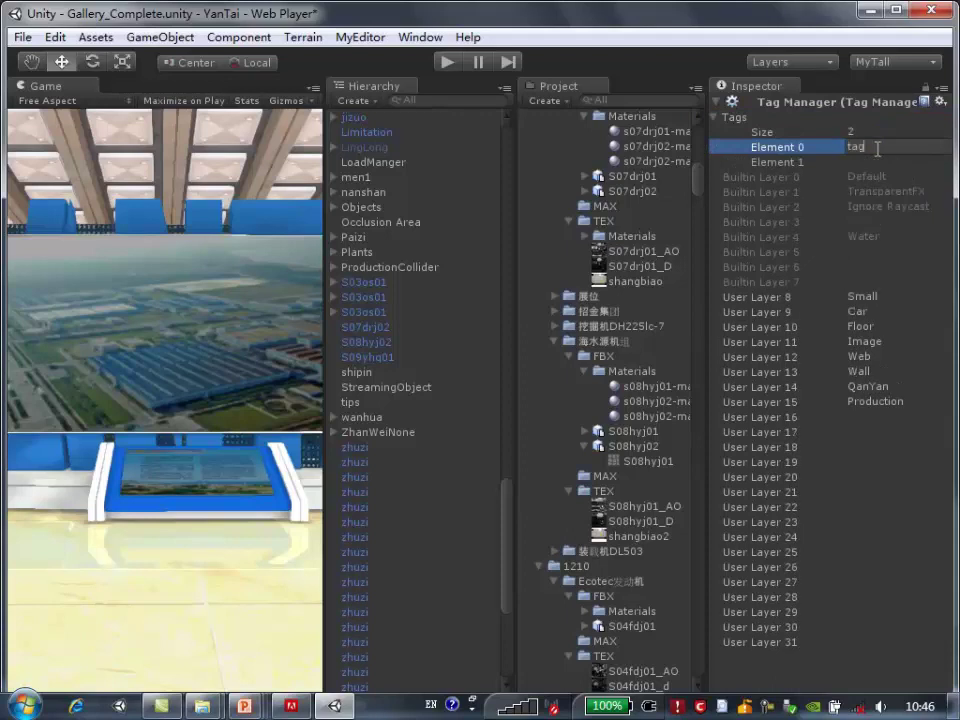
{"action": "type", "text": "Nma"}
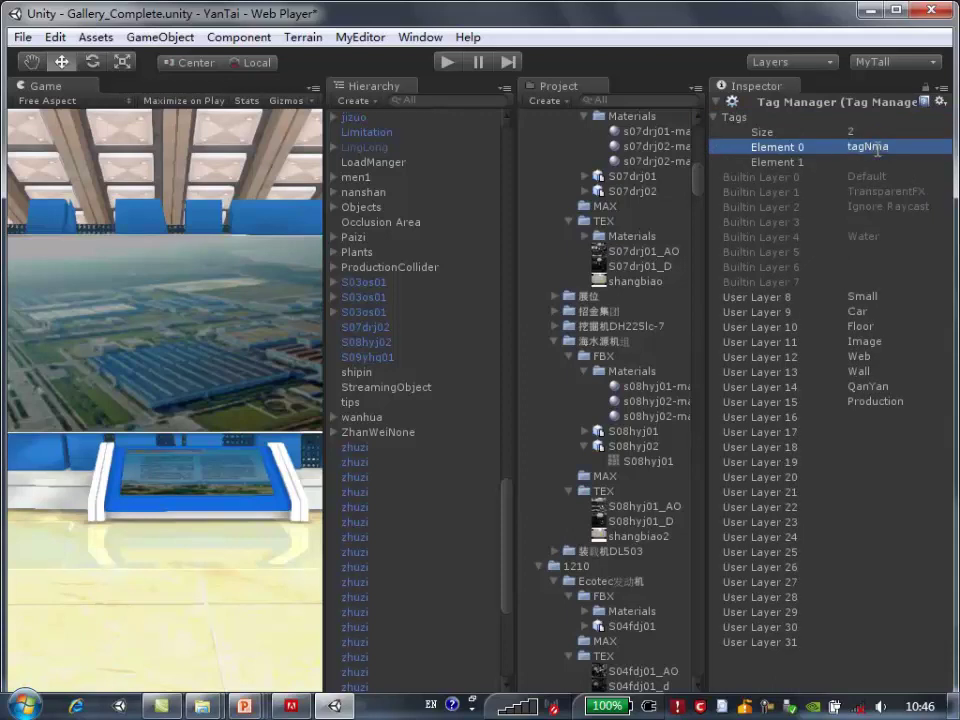
{"action": "left_click", "coordinate": [717, 118]}
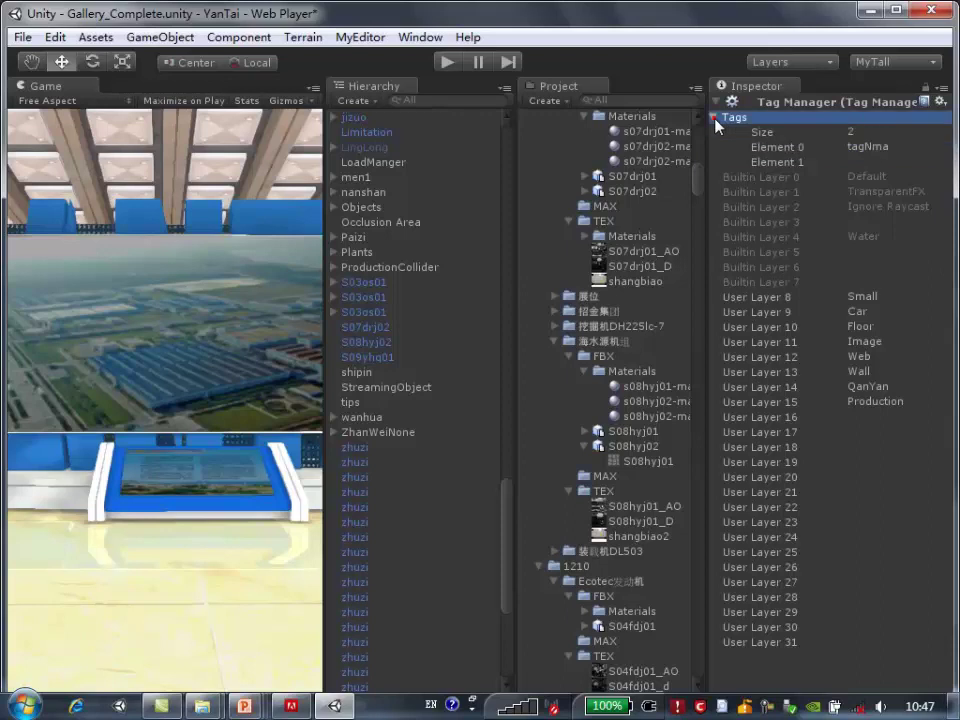
{"action": "left_click", "coordinate": [410, 162]}
{"action": "left_click", "coordinate": [790, 121]}
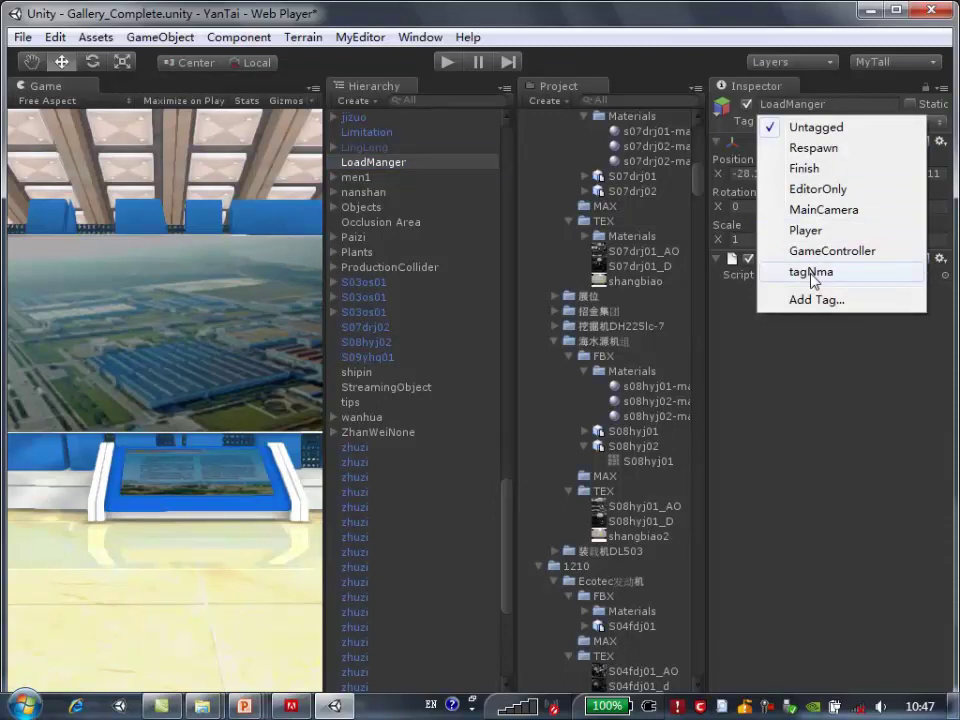
Tag LoadManger as tagNma and leave its layer on Default
{"action": "left_click", "coordinate": [813, 275]}
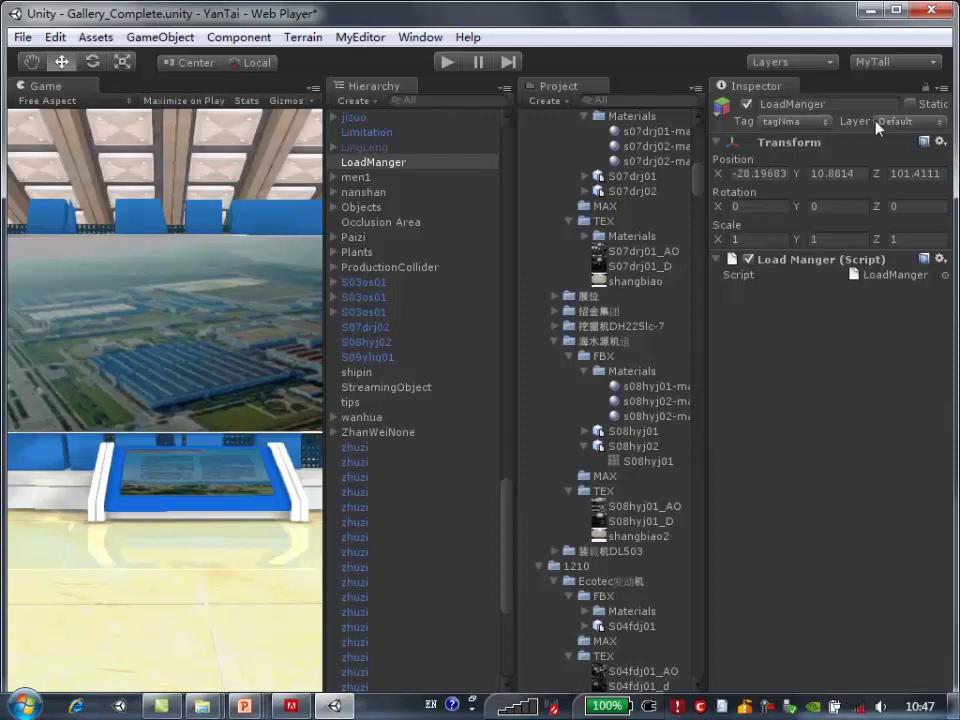
{"action": "left_click", "coordinate": [928, 124]}
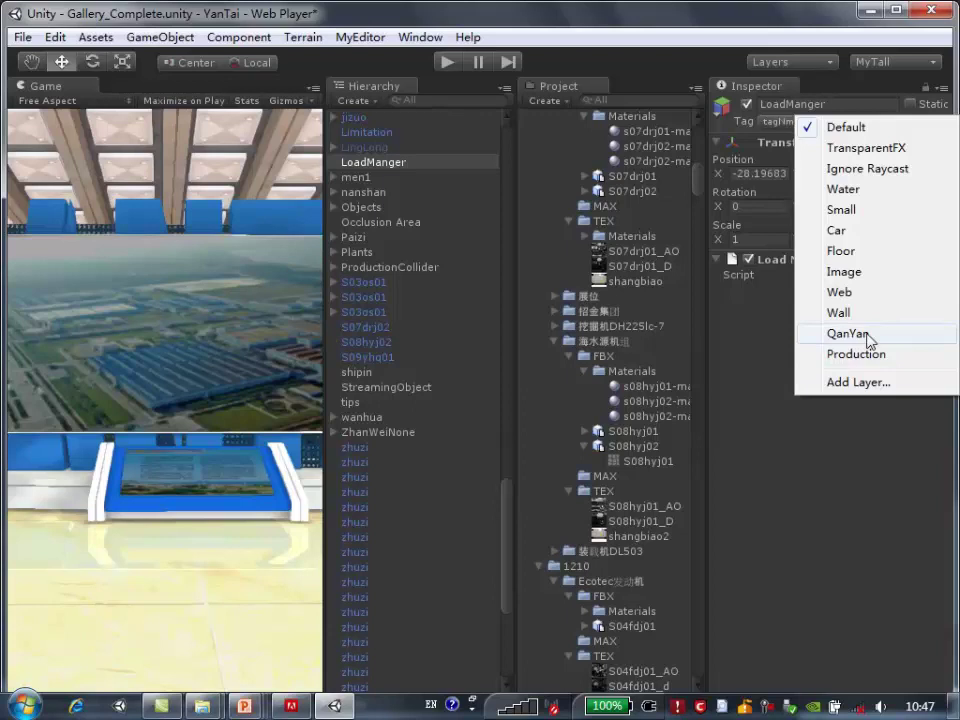
{"action": "left_click", "coordinate": [690, 8]}
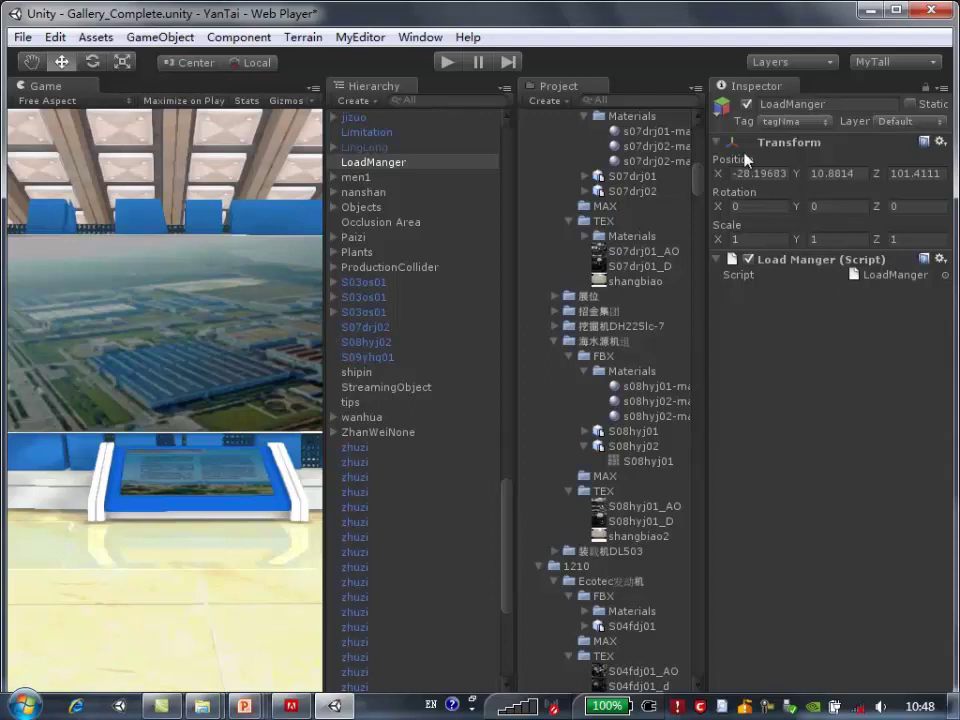
Collapse and re-expand LoadManger's Transform section in the Inspector
{"action": "left_click", "coordinate": [717, 143]}
{"action": "left_click", "coordinate": [717, 143]}
{"action": "left_click", "coordinate": [717, 143]}
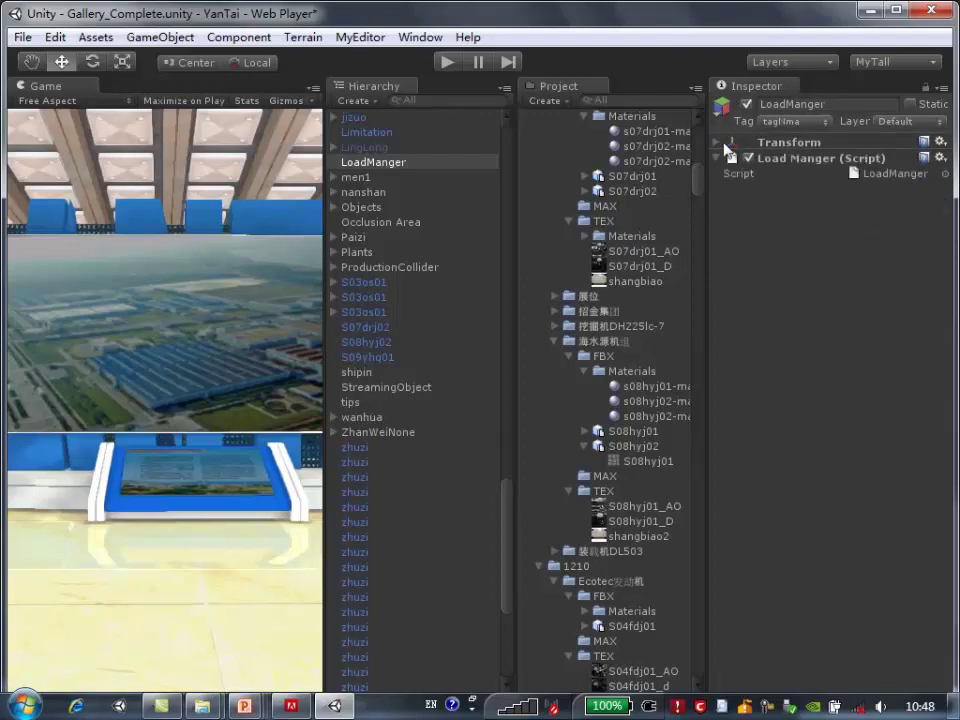
{"action": "left_click", "coordinate": [822, 142]}
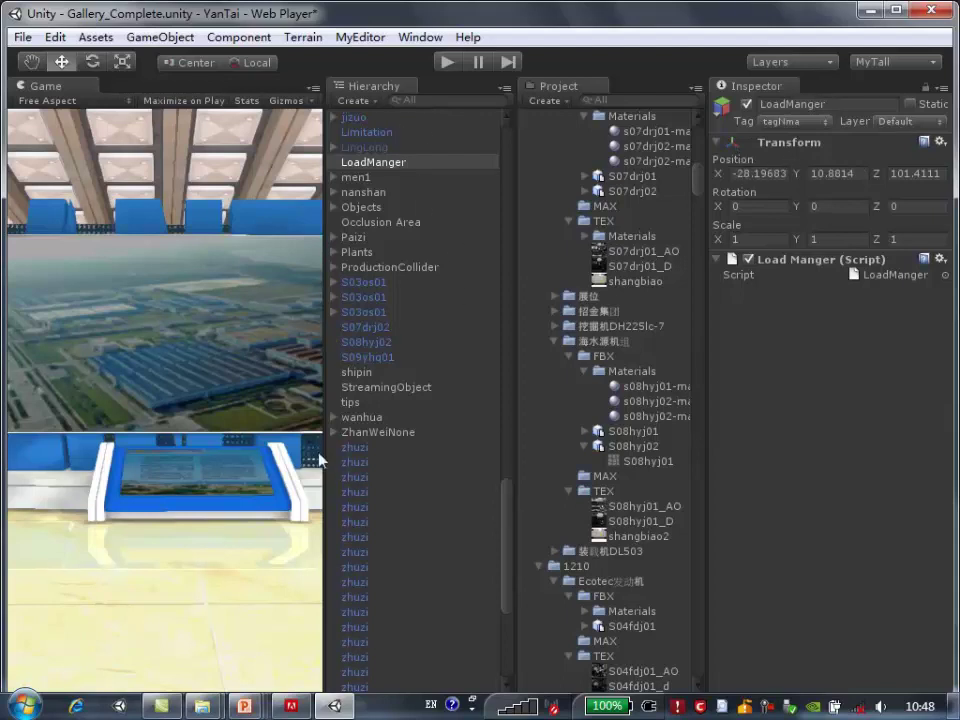
Collapse the hp group at the top of the Hierarchy and open the GameObject menu
{"action": "scroll", "coordinate": [392, 350], "scroll_direction": "up", "scroll_amount": 5}
{"action": "scroll", "coordinate": [392, 348], "scroll_direction": "up", "scroll_amount": 5}
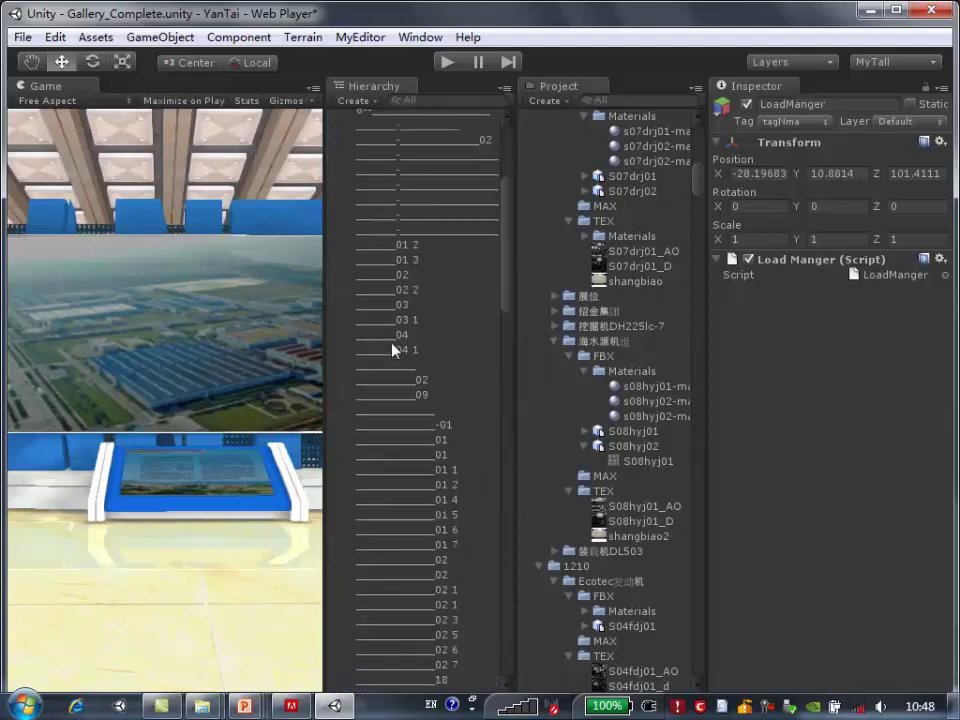
{"action": "scroll", "coordinate": [392, 348], "scroll_direction": "up", "scroll_amount": 5}
{"action": "left_click", "coordinate": [335, 299]}
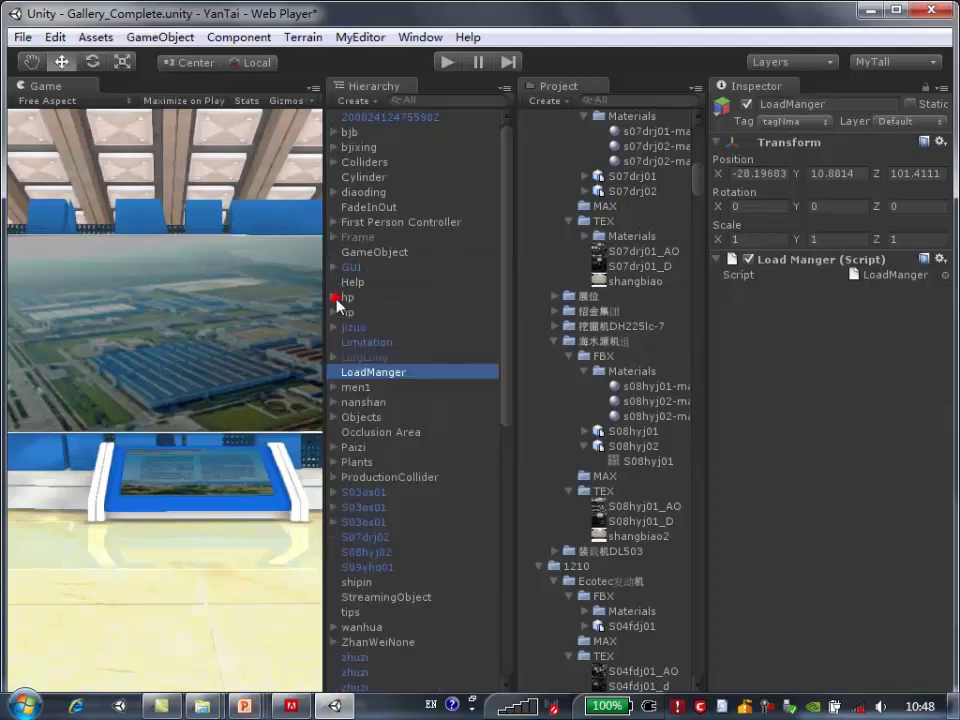
{"action": "left_click", "coordinate": [24, 38]}
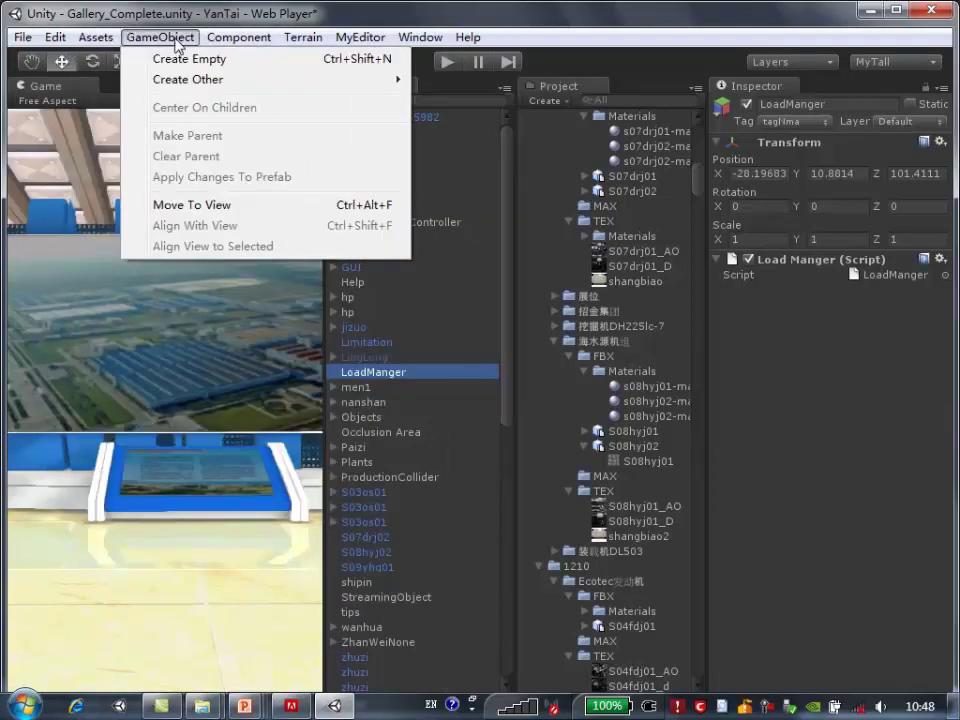
Create an empty GameObject and check its name, Position, Rotation and Scale X fields
{"action": "left_click", "coordinate": [166, 60]}
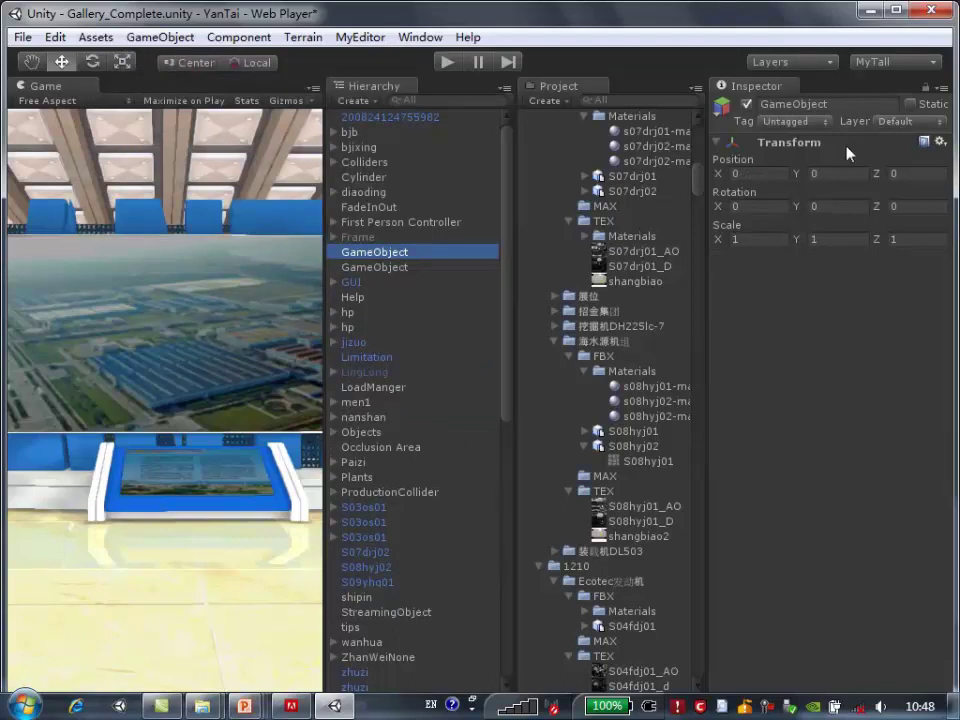
{"action": "left_click", "coordinate": [836, 104]}
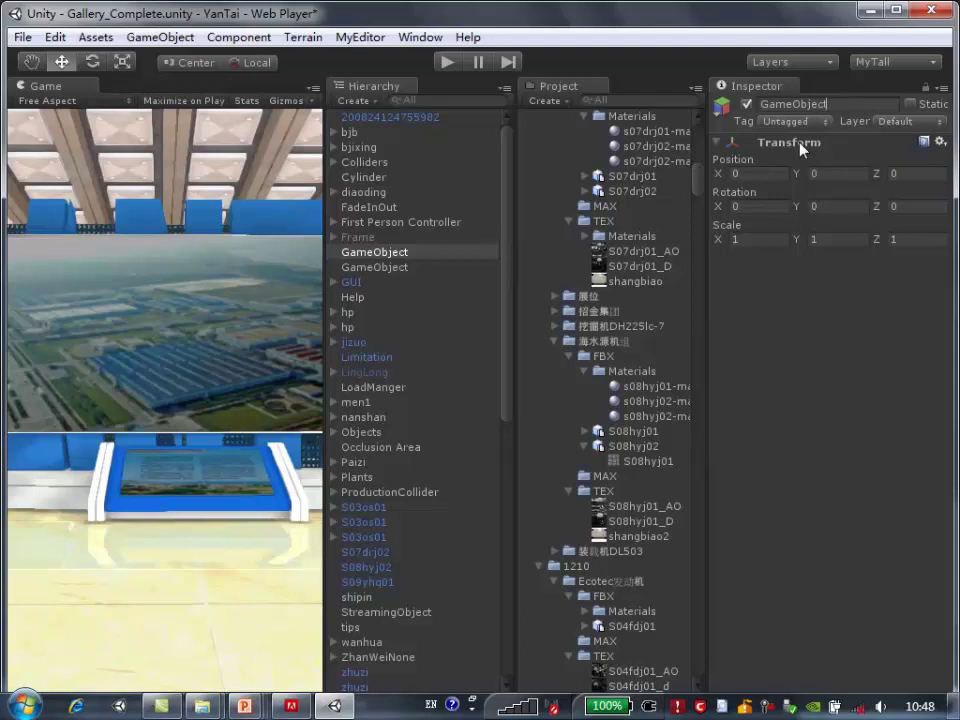
{"action": "left_click", "coordinate": [720, 176]}
{"action": "left_click", "coordinate": [718, 206]}
{"action": "left_click", "coordinate": [763, 240]}
{"action": "left_click", "coordinate": [925, 145]}
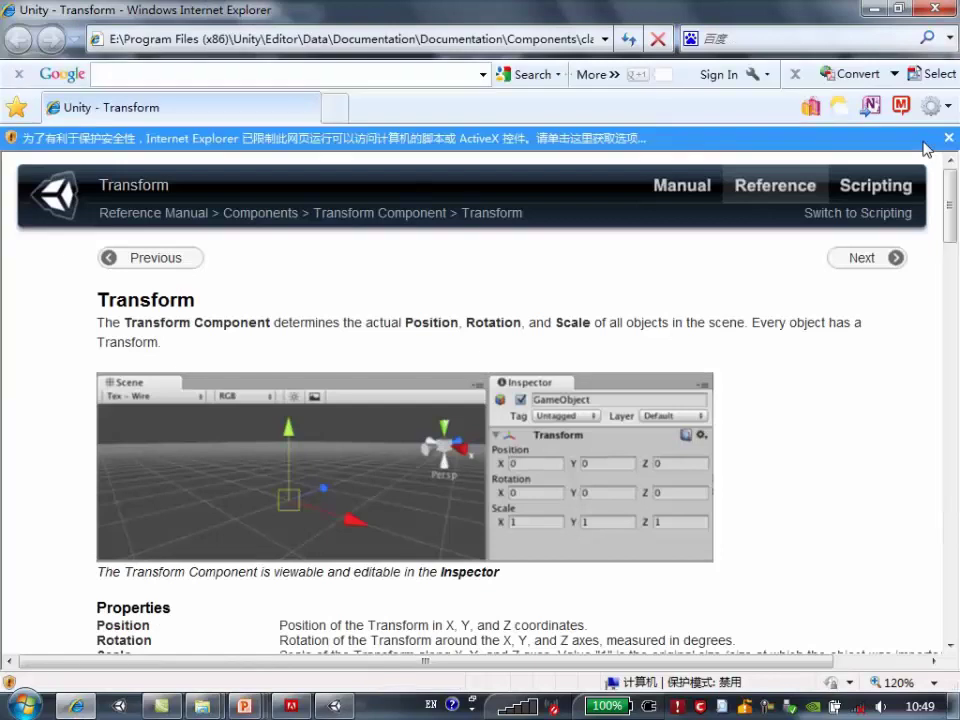
{"action": "scroll", "coordinate": [846, 328], "scroll_direction": "down", "scroll_amount": 2}
{"action": "scroll", "coordinate": [846, 328], "scroll_direction": "down", "scroll_amount": 2}
{"action": "scroll", "coordinate": [846, 335], "scroll_direction": "down", "scroll_amount": 3}
{"action": "scroll", "coordinate": [846, 332], "scroll_direction": "down", "scroll_amount": 2}
{"action": "scroll", "coordinate": [846, 332], "scroll_direction": "up", "scroll_amount": 3}
{"action": "scroll", "coordinate": [846, 332], "scroll_direction": "up", "scroll_amount": 3}
{"action": "left_click", "coordinate": [935, 8]}
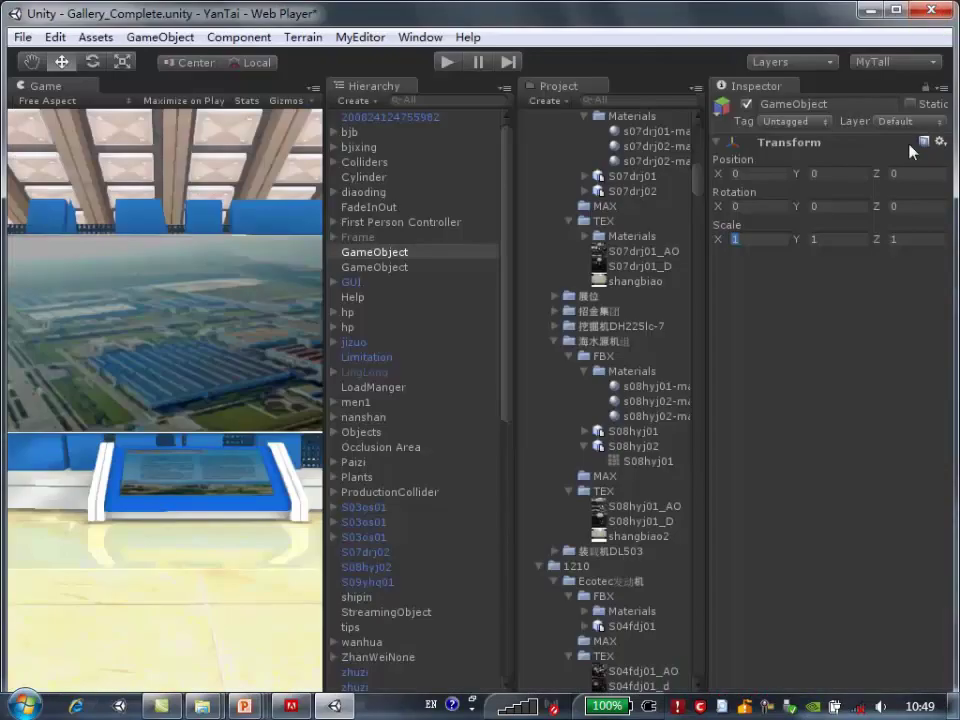
{"action": "left_click", "coordinate": [946, 140]}
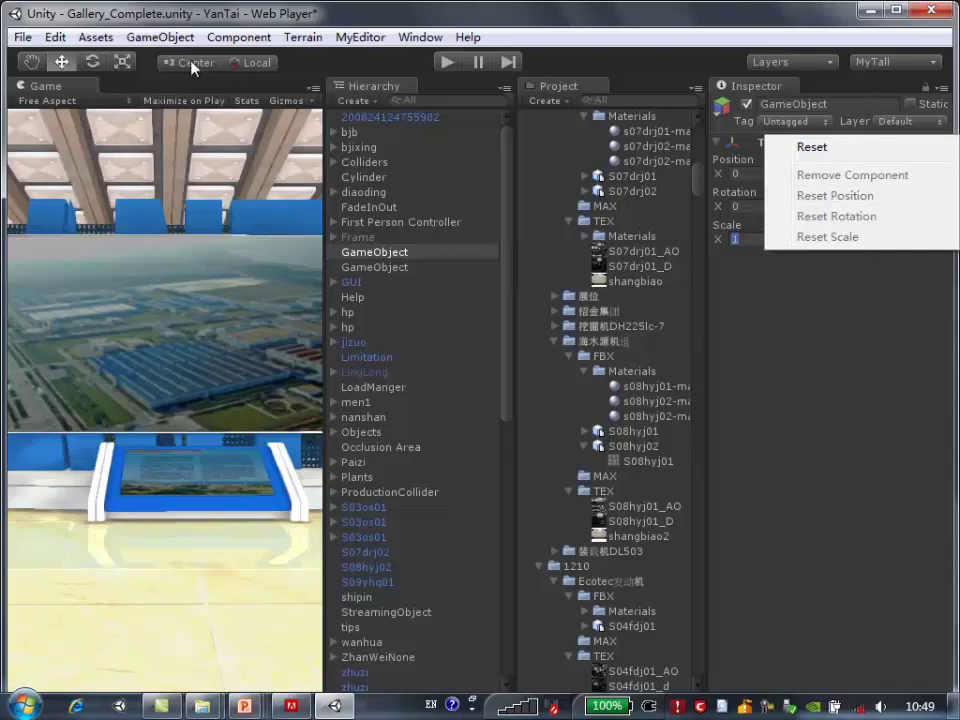
{"action": "left_click", "coordinate": [267, 42]}
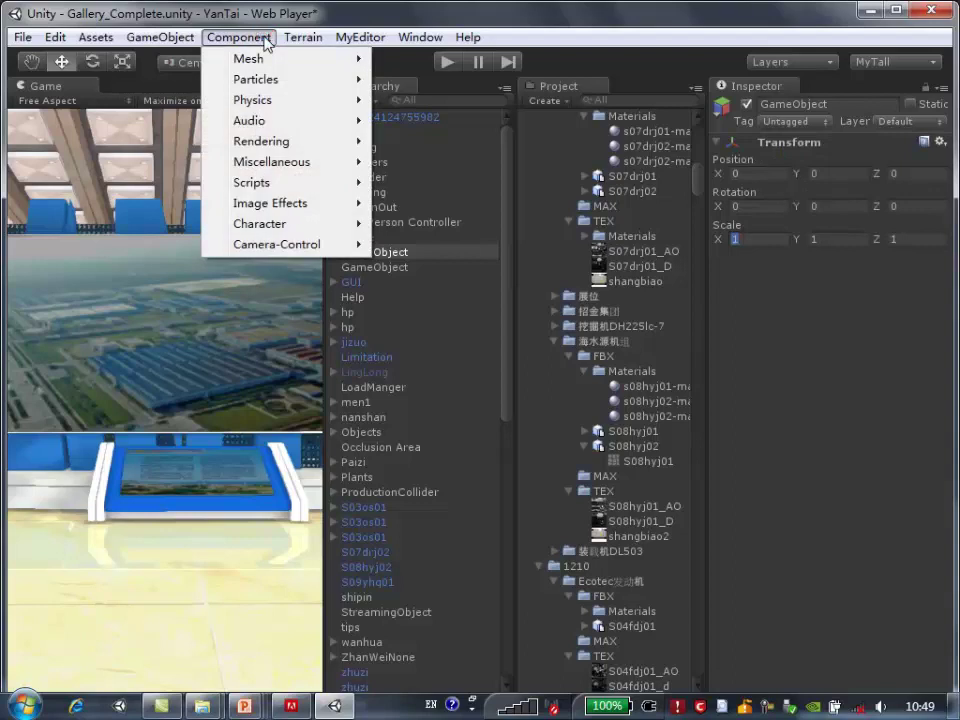
{"action": "mouse_move", "coordinate": [290, 108]}
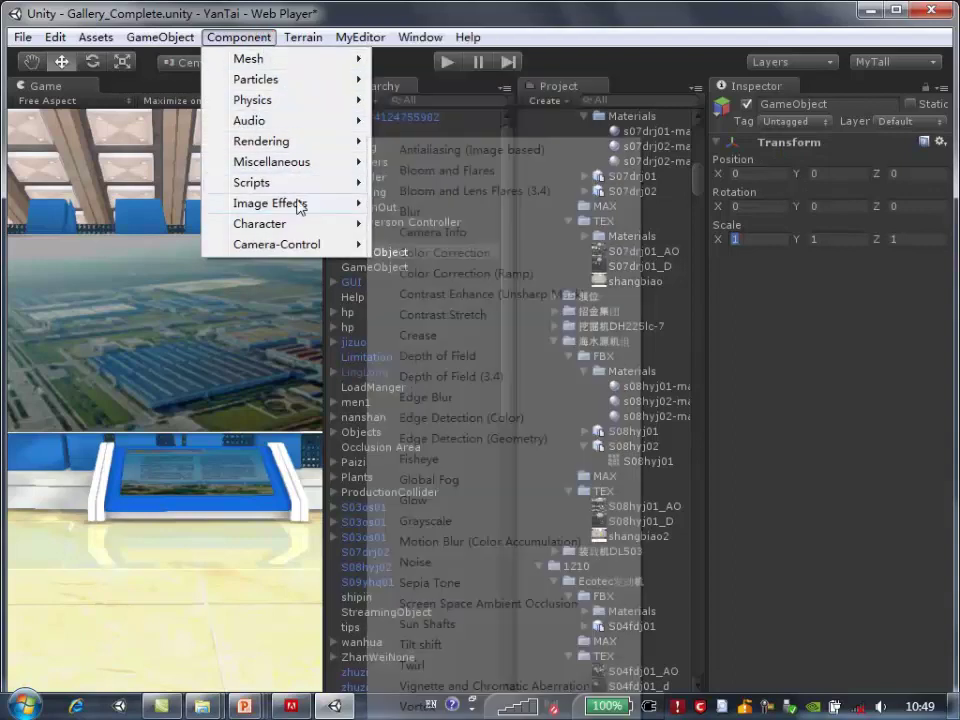
{"action": "mouse_move", "coordinate": [286, 166]}
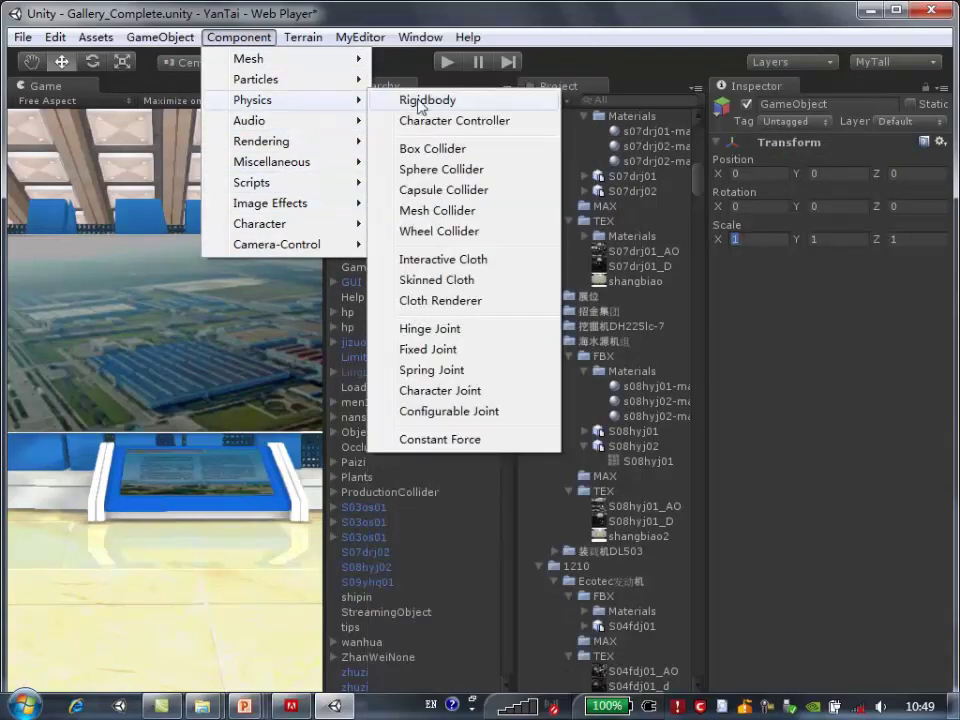
{"action": "left_click", "coordinate": [450, 150]}
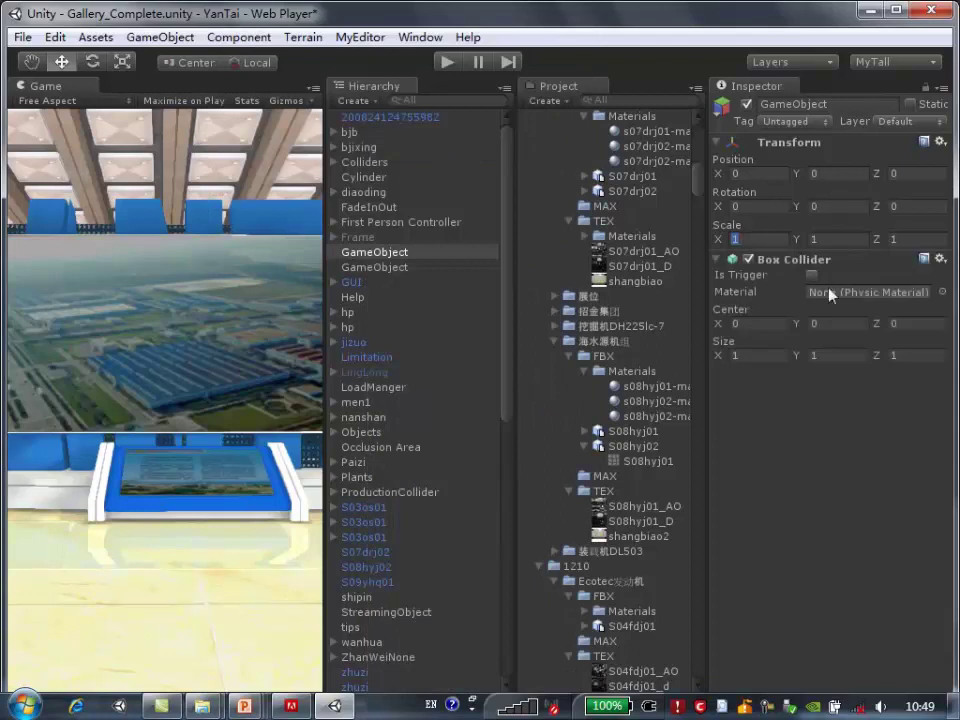
{"action": "left_click", "coordinate": [940, 259]}
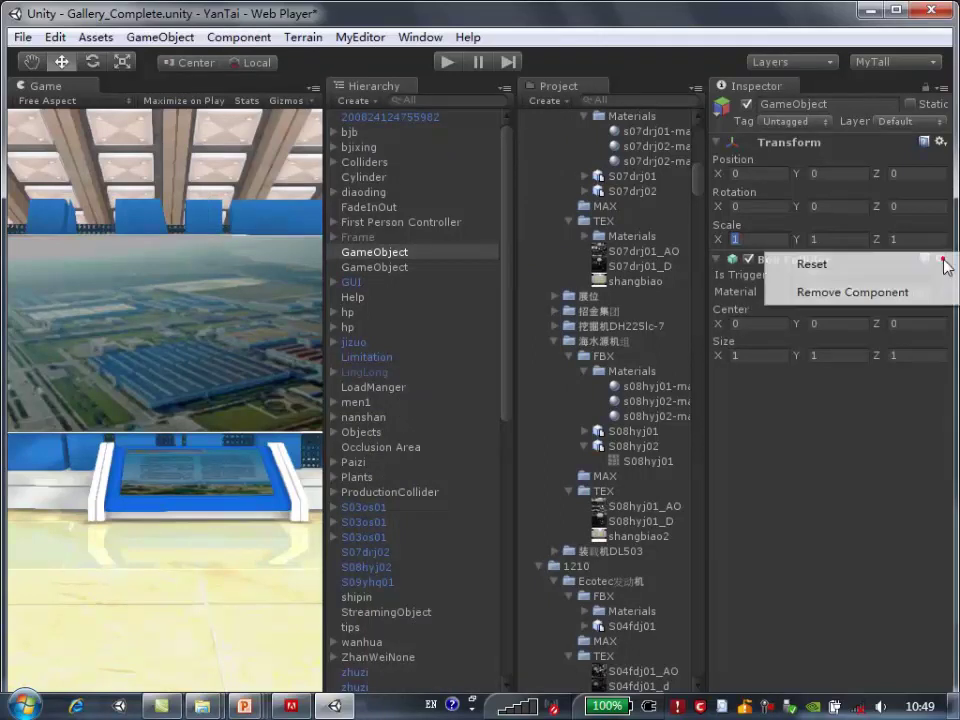
{"action": "left_click", "coordinate": [893, 292]}
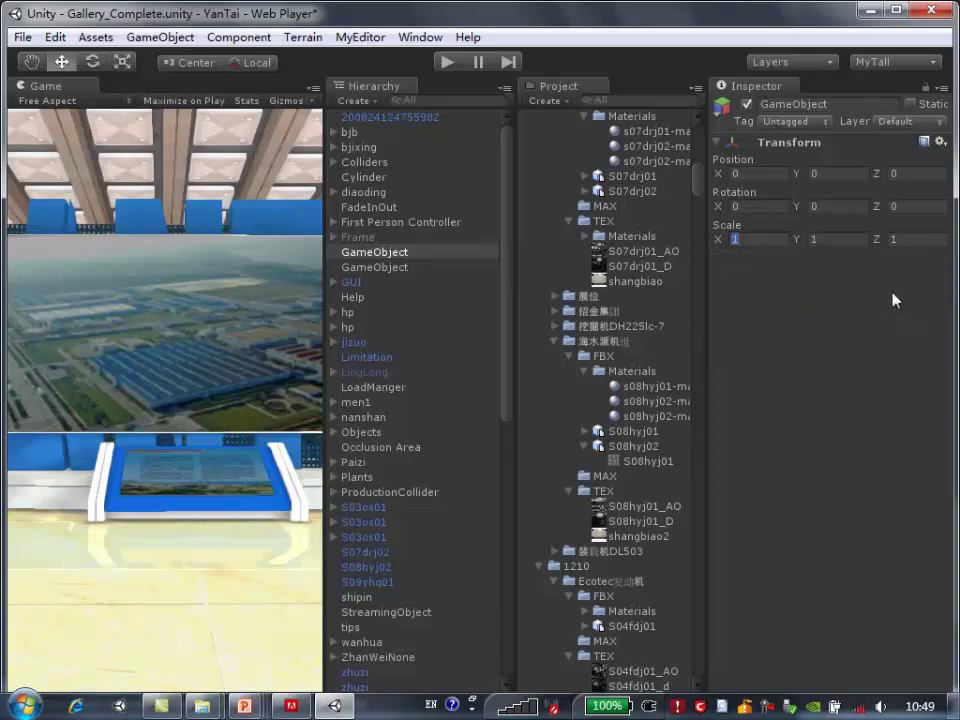
{"action": "left_click", "coordinate": [717, 144]}
{"action": "left_click", "coordinate": [717, 144]}
Select Frame, then reselect the new GameObject in the Hierarchy
{"action": "left_click", "coordinate": [418, 239]}
{"action": "left_click", "coordinate": [416, 253]}
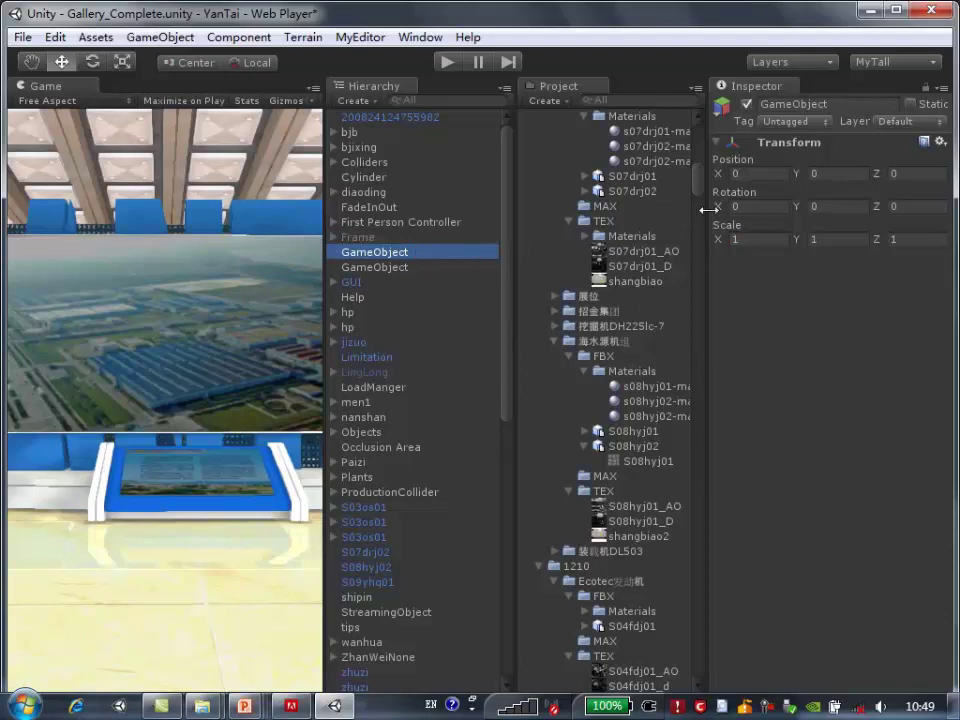
{"action": "left_click_drag", "start_coordinate": [698, 185], "coordinate": [705, 140]}
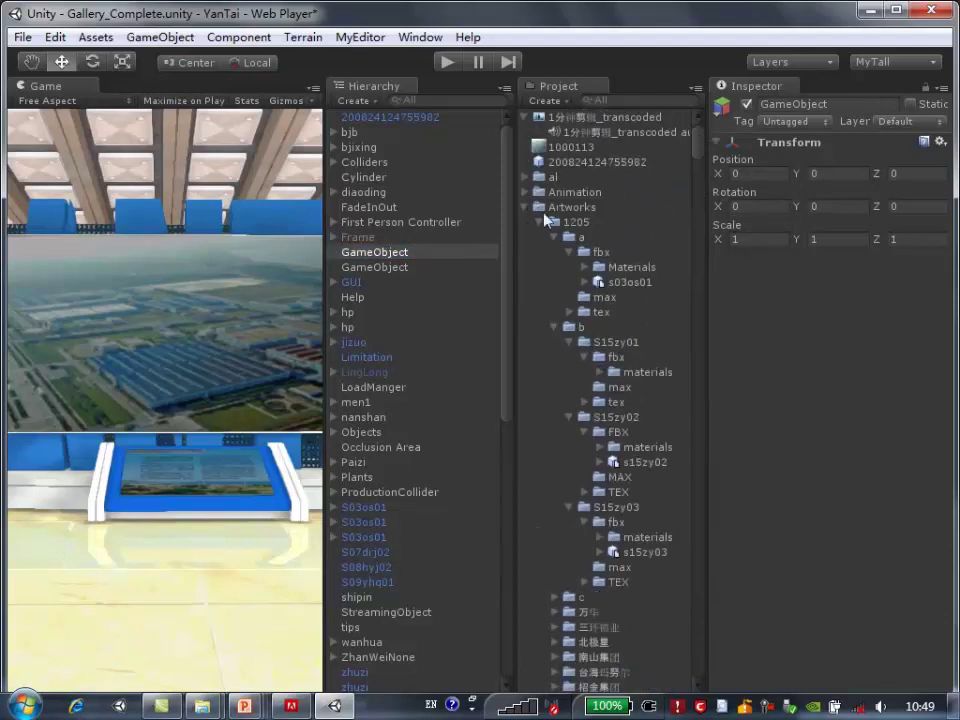
Collapse Artworks and scroll down the Project panel to expand the whjt folder
{"action": "left_click", "coordinate": [524, 209]}
{"action": "scroll", "coordinate": [628, 484], "scroll_direction": "down", "scroll_amount": 1}
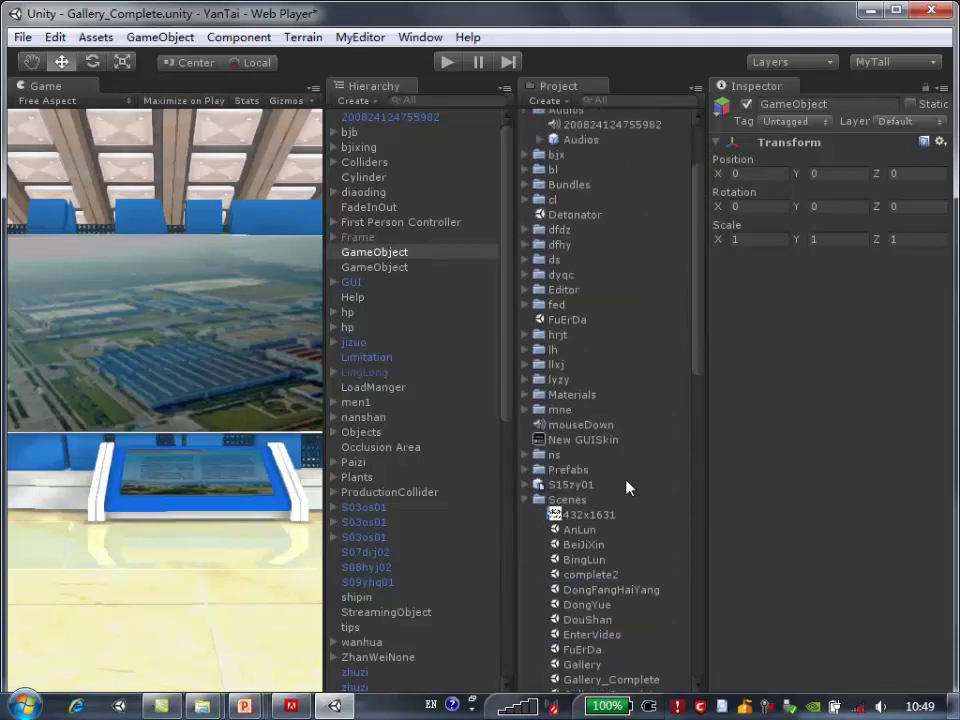
{"action": "scroll", "coordinate": [612, 473], "scroll_direction": "down", "scroll_amount": 3}
{"action": "scroll", "coordinate": [612, 480], "scroll_direction": "down", "scroll_amount": 3}
{"action": "scroll", "coordinate": [613, 497], "scroll_direction": "down", "scroll_amount": 3}
{"action": "scroll", "coordinate": [614, 497], "scroll_direction": "down", "scroll_amount": 3}
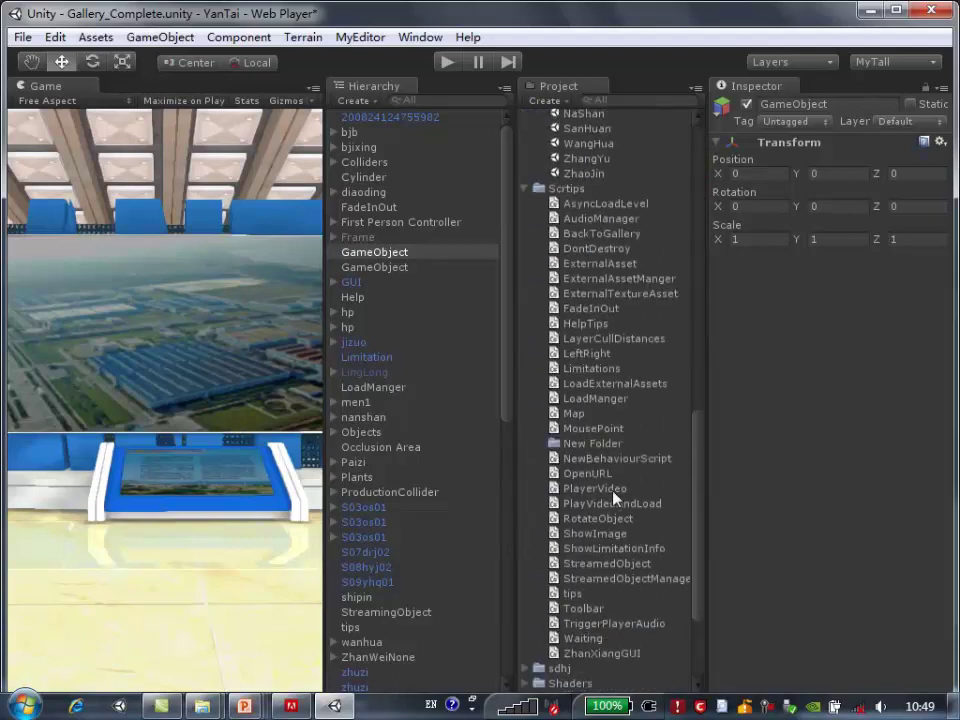
{"action": "scroll", "coordinate": [614, 497], "scroll_direction": "down", "scroll_amount": 3}
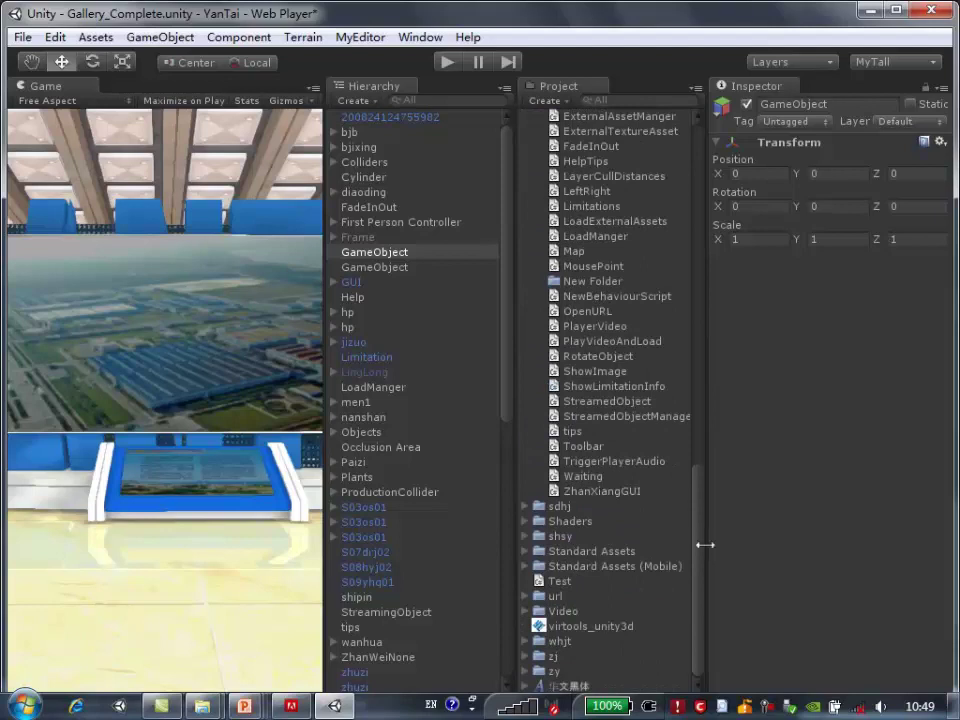
{"action": "left_click", "coordinate": [526, 641]}
{"action": "scroll", "coordinate": [613, 591], "scroll_direction": "down", "scroll_amount": 3}
{"action": "scroll", "coordinate": [614, 593], "scroll_direction": "down", "scroll_amount": 3}
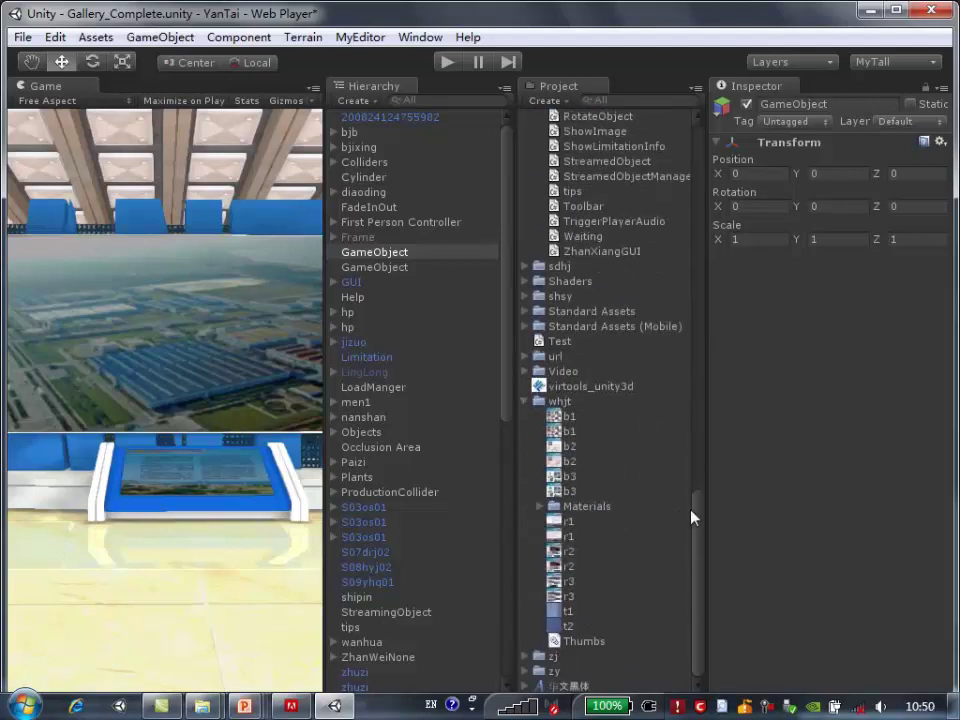
Expand Artworks down to exhibit a's tex folder
{"action": "left_click_drag", "start_coordinate": [694, 517], "coordinate": [718, 130]}
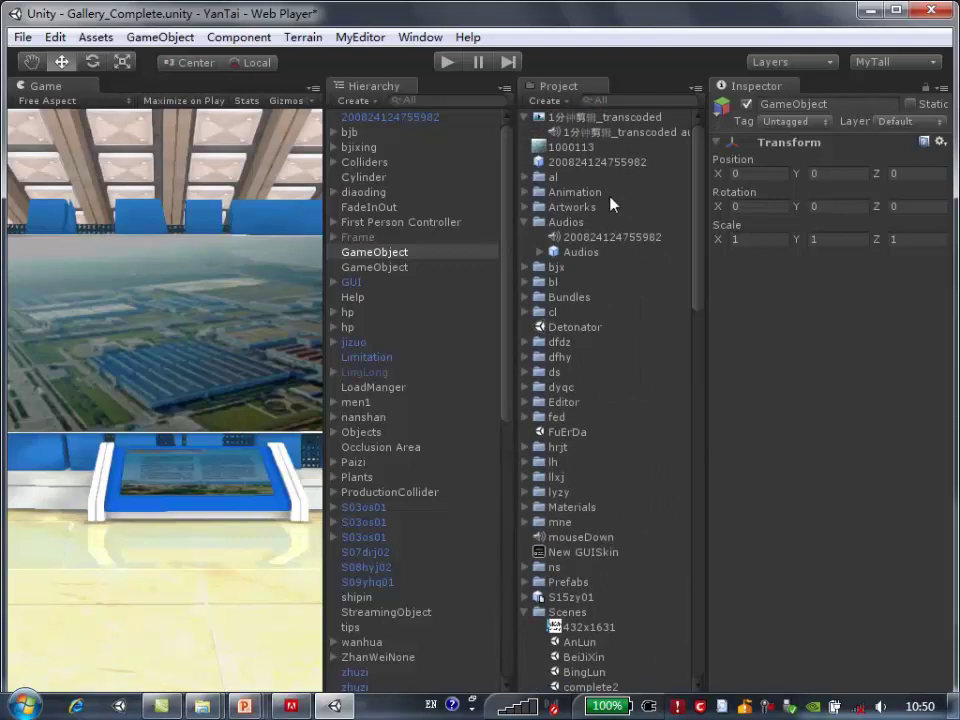
{"action": "left_click", "coordinate": [523, 208]}
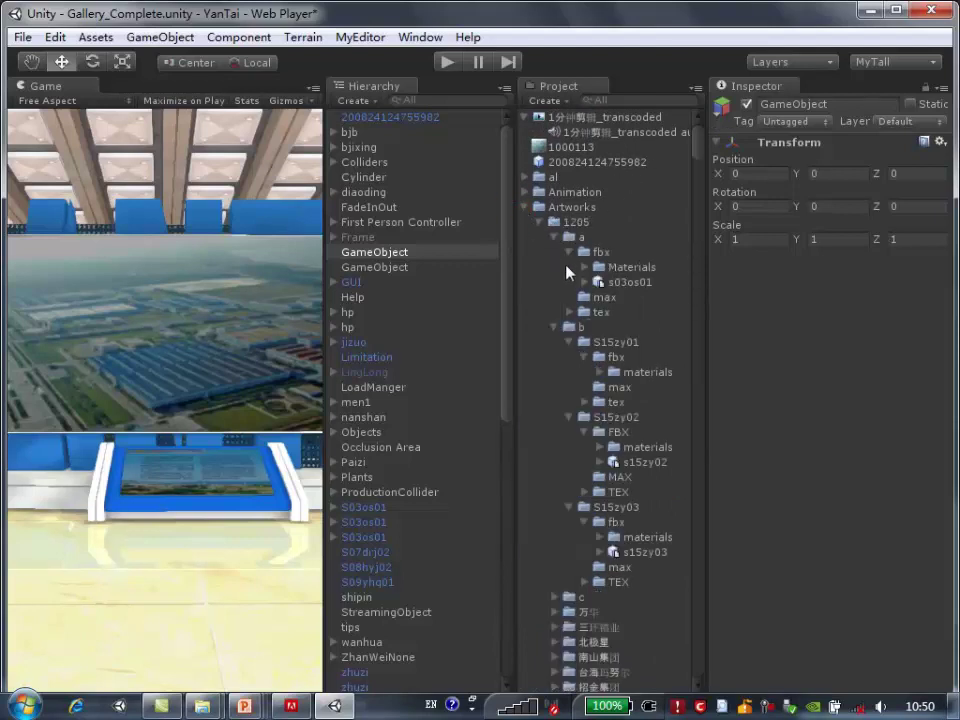
{"action": "left_click", "coordinate": [569, 312]}
Inspect the S03os01_D_1 to D_4 textures, ending back on the red S03os01_D_1
{"action": "left_click", "coordinate": [643, 328]}
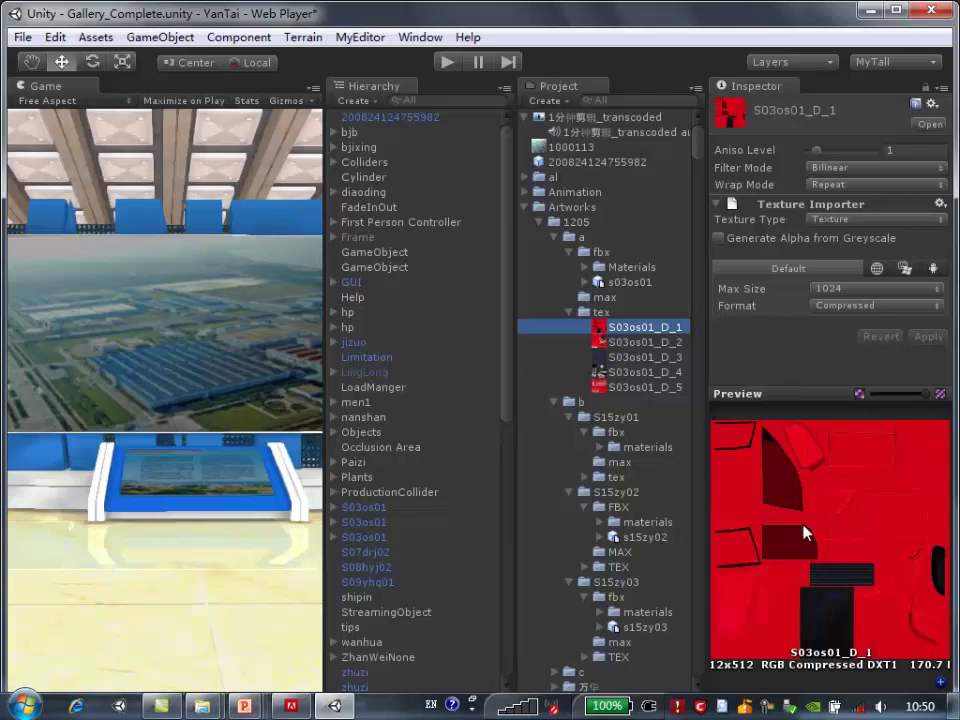
{"action": "left_click_drag", "start_coordinate": [708, 336], "coordinate": [488, 347]}
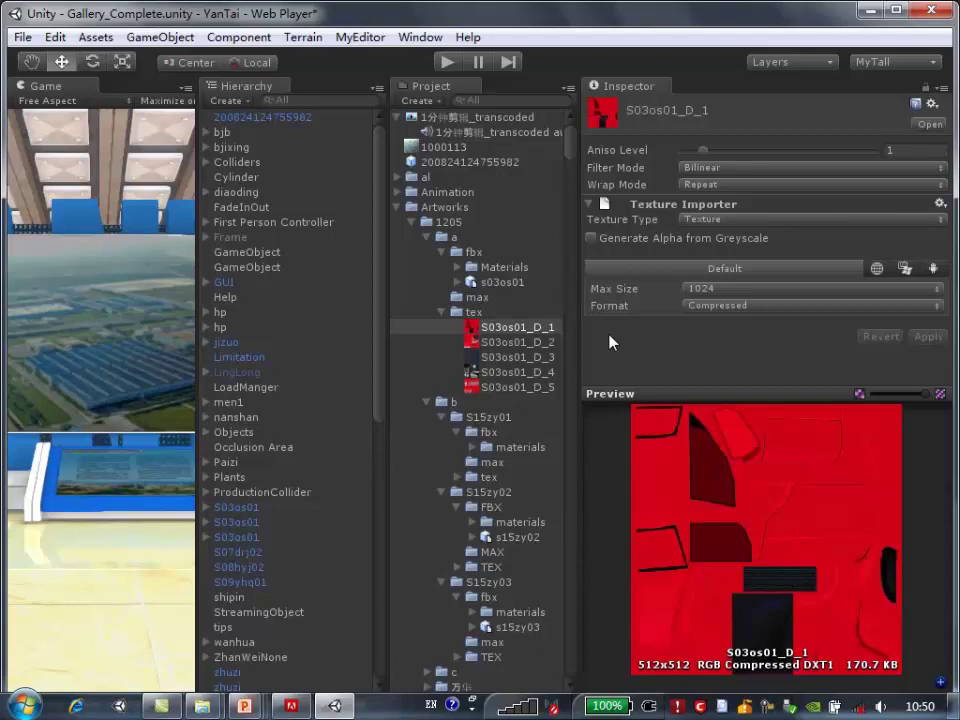
{"action": "left_click", "coordinate": [515, 342]}
{"action": "left_click", "coordinate": [517, 357]}
{"action": "left_click", "coordinate": [519, 374]}
{"action": "left_click", "coordinate": [517, 359]}
{"action": "left_click", "coordinate": [521, 331]}
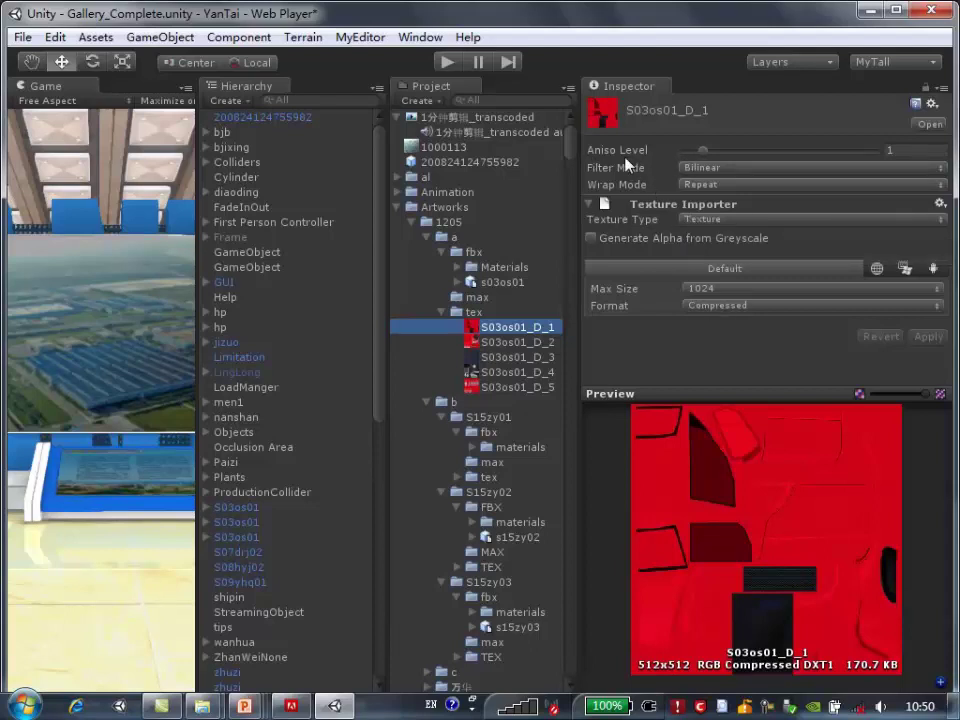
Try Aniso Level 9, return it to 1, keep Bilinear filtering, and restore panel widths
{"action": "left_click_drag", "start_coordinate": [706, 152], "coordinate": [875, 152]}
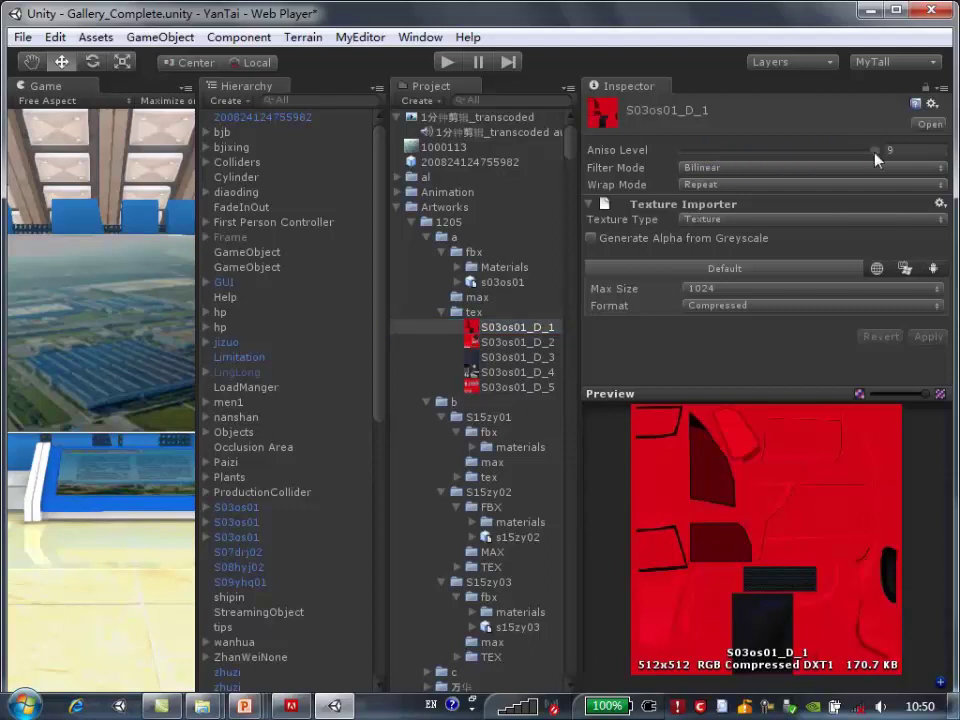
{"action": "left_click_drag", "start_coordinate": [875, 152], "coordinate": [703, 152]}
{"action": "left_click", "coordinate": [738, 170]}
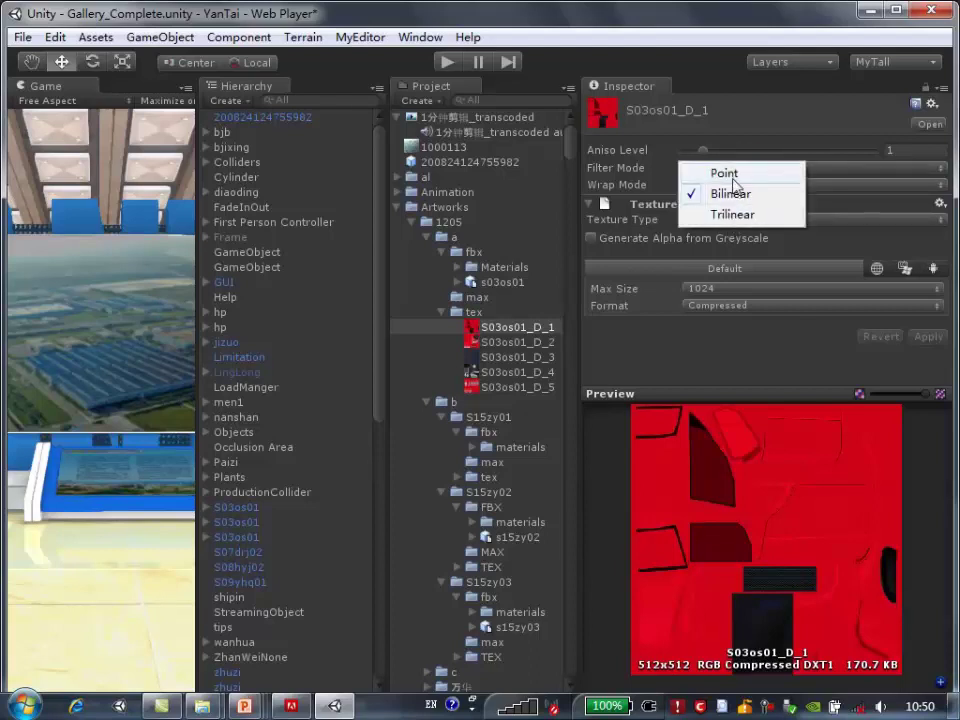
{"action": "left_click", "coordinate": [583, 20]}
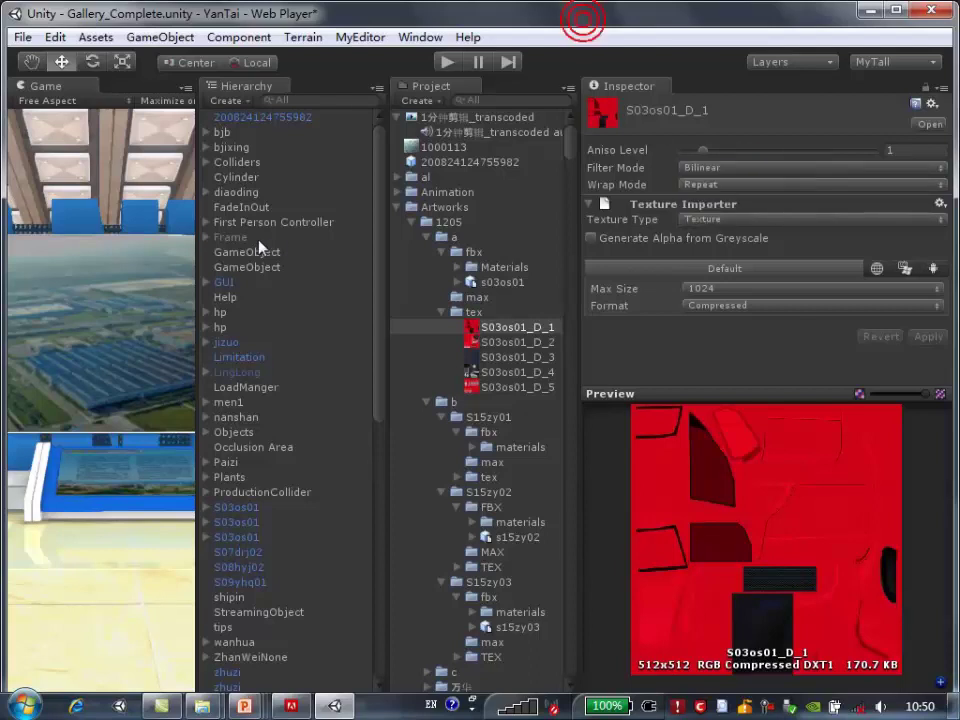
{"action": "left_click_drag", "start_coordinate": [192, 257], "coordinate": [325, 252]}
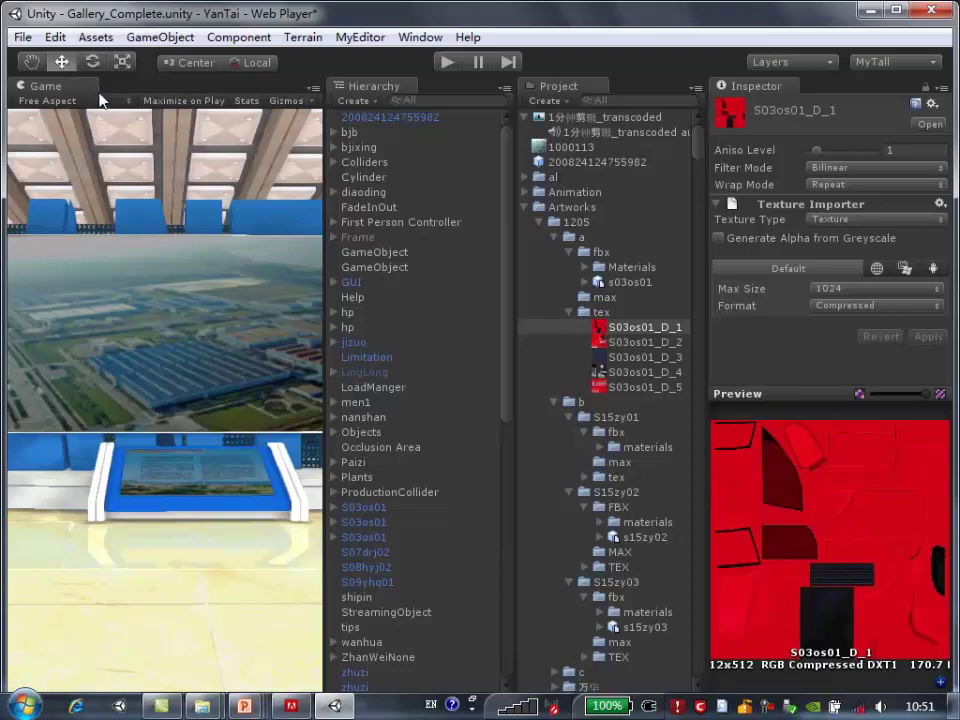
Open the Scene view with Ctrl+1 and dock it beside the Game view
{"action": "key", "text": "ctrl+1"}
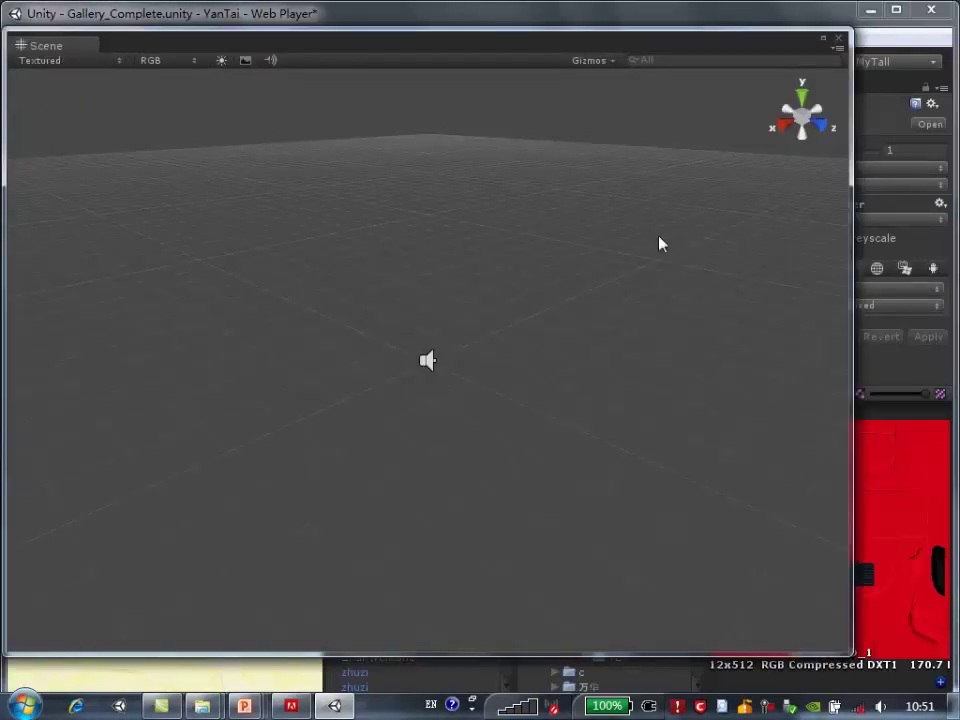
{"action": "left_click_drag", "start_coordinate": [634, 51], "coordinate": [769, 89]}
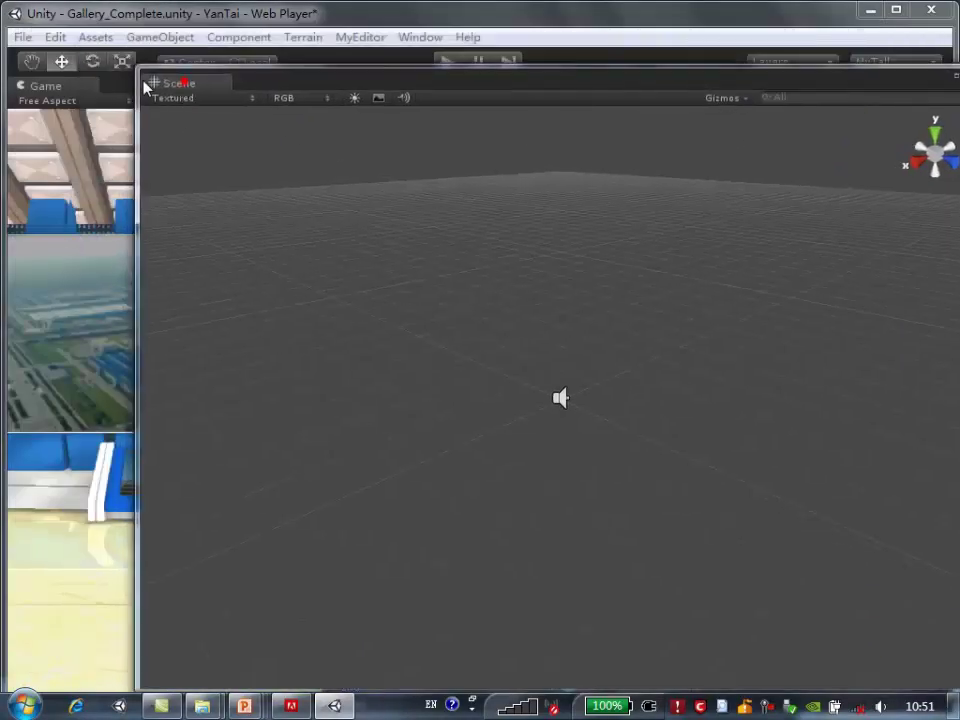
{"action": "left_click_drag", "start_coordinate": [145, 88], "coordinate": [124, 86]}
Frame bjixing, select the S04fdj01 engine, and float the Scene view in its own widened window
{"action": "left_click", "coordinate": [375, 147]}
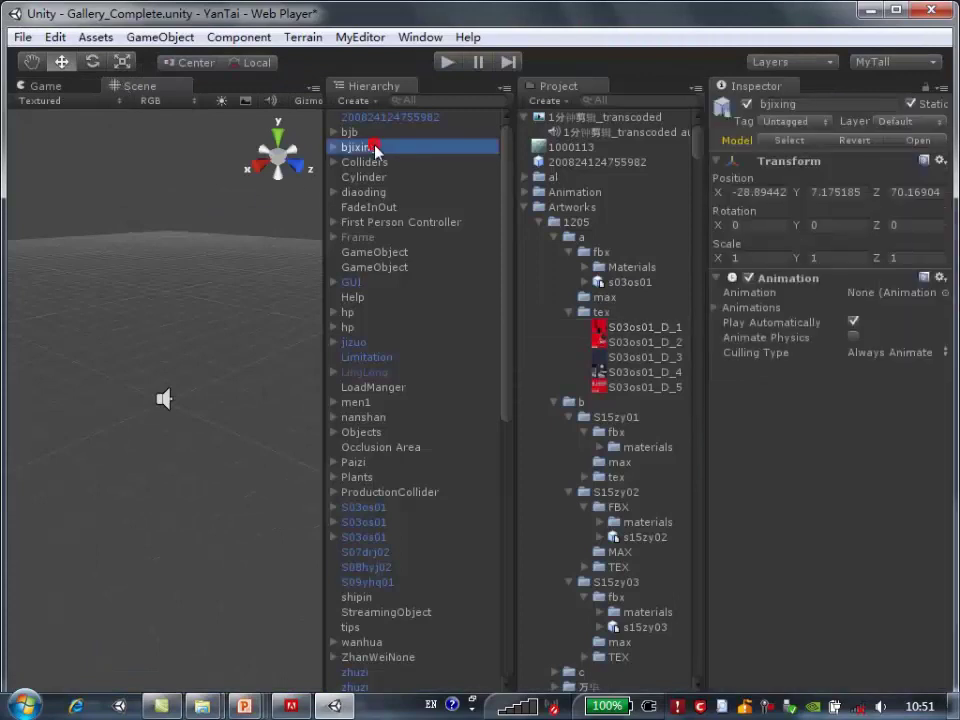
{"action": "key", "text": "f"}
{"action": "mouse_move", "coordinate": [176, 368]}
{"action": "left_mouse_down", "text": "alt"}
{"action": "mouse_move", "coordinate": [210, 474]}
{"action": "mouse_move", "coordinate": [261, 444]}
{"action": "mouse_move", "coordinate": [143, 572]}
{"action": "mouse_move", "coordinate": [191, 553]}
{"action": "mouse_move", "coordinate": [200, 500]}
{"action": "left_mouse_up", "text": "alt"}
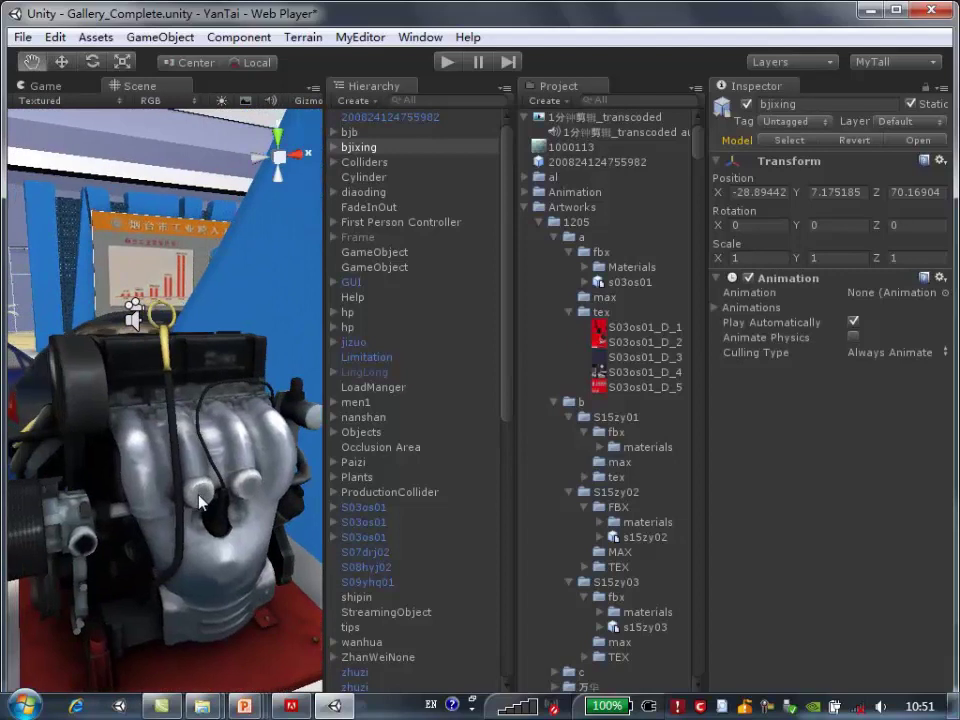
{"action": "left_click", "coordinate": [200, 500]}
{"action": "mouse_move", "coordinate": [135, 86]}
{"action": "left_mouse_down"}
{"action": "mouse_move", "coordinate": [168, 203]}
{"action": "mouse_move", "coordinate": [116, 287]}
{"action": "left_mouse_up"}
{"action": "mouse_move", "coordinate": [326, 655]}
{"action": "left_mouse_down"}
{"action": "mouse_move", "coordinate": [632, 687]}
{"action": "mouse_move", "coordinate": [608, 536]}
{"action": "left_mouse_up"}
Shrink and move the floating Scene window left, then reselect the engine model
{"action": "left_click_drag", "start_coordinate": [463, 74], "coordinate": [407, 96]}
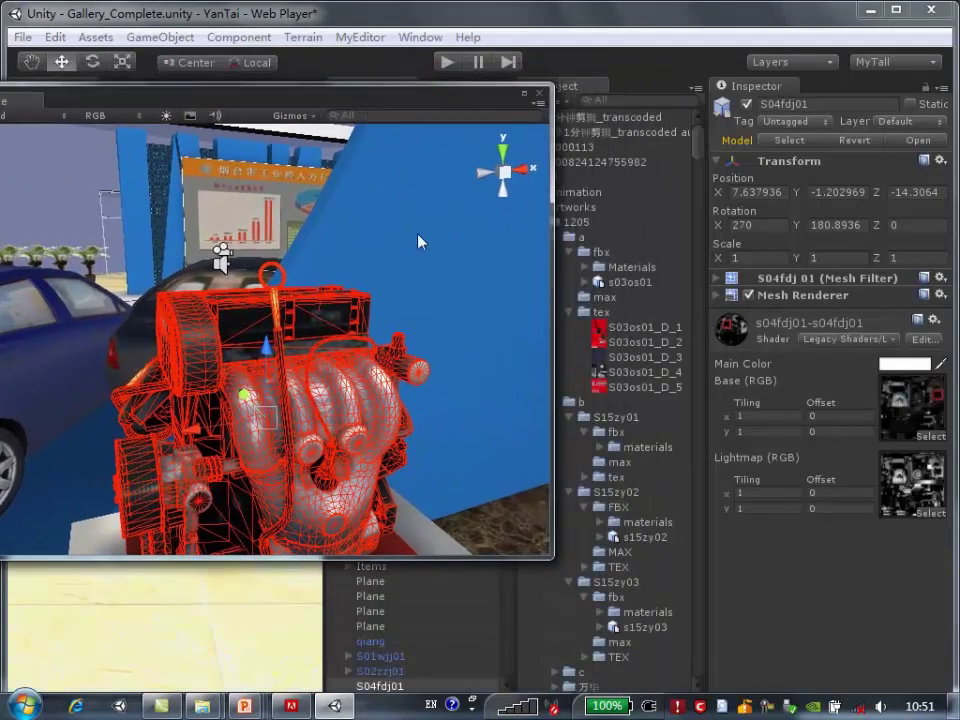
{"action": "left_click", "coordinate": [418, 242]}
{"action": "left_click_drag", "start_coordinate": [310, 92], "coordinate": [242, 92]}
{"action": "left_click", "coordinate": [267, 444]}
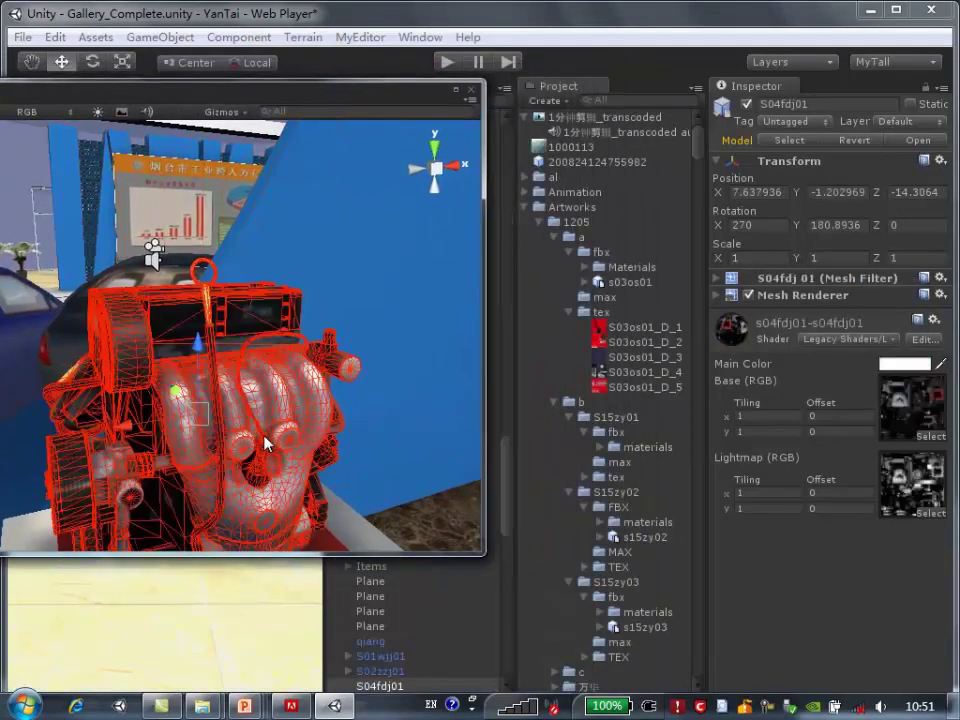
Set the S04fdj01_d texture's Filter Mode to Point and zoom toward the engine label
{"action": "left_click", "coordinate": [905, 408]}
{"action": "left_click", "coordinate": [647, 688]}
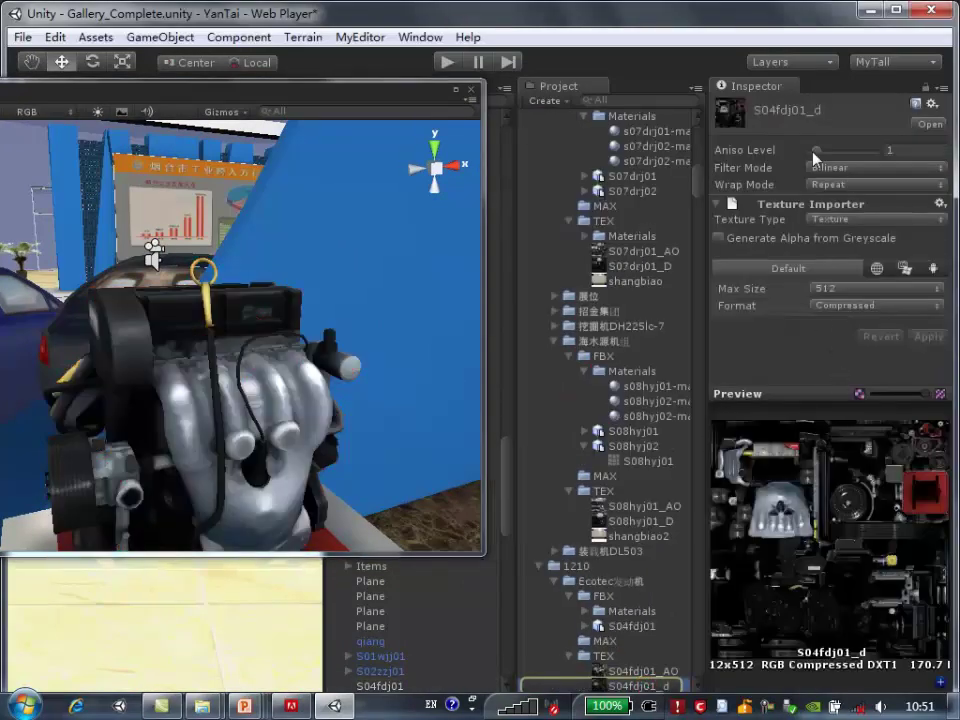
{"action": "left_click", "coordinate": [866, 168]}
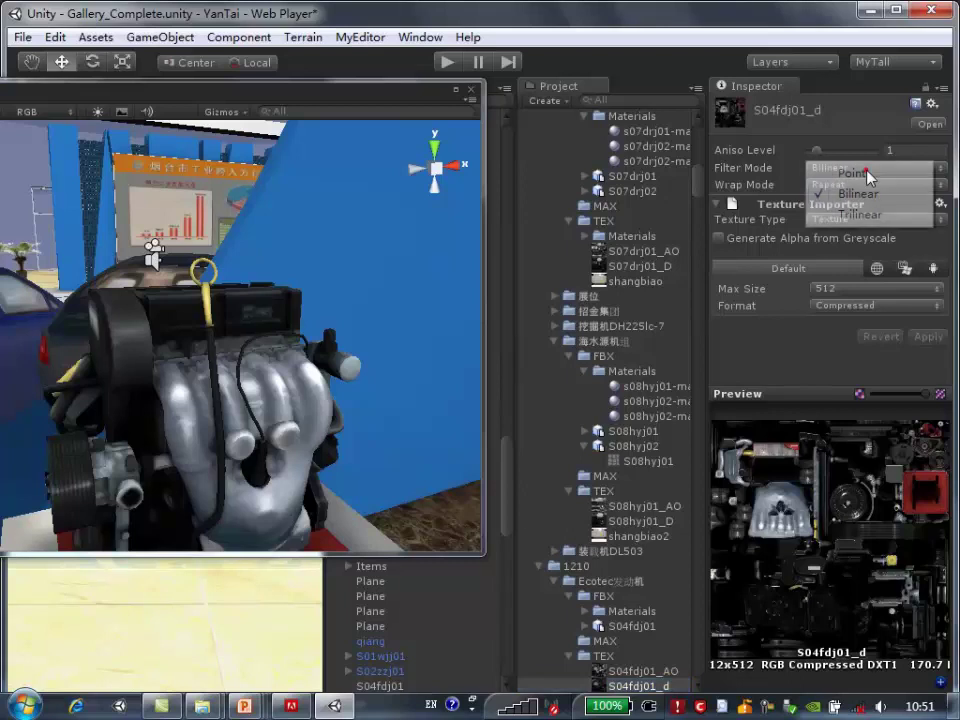
{"action": "left_click", "coordinate": [848, 175]}
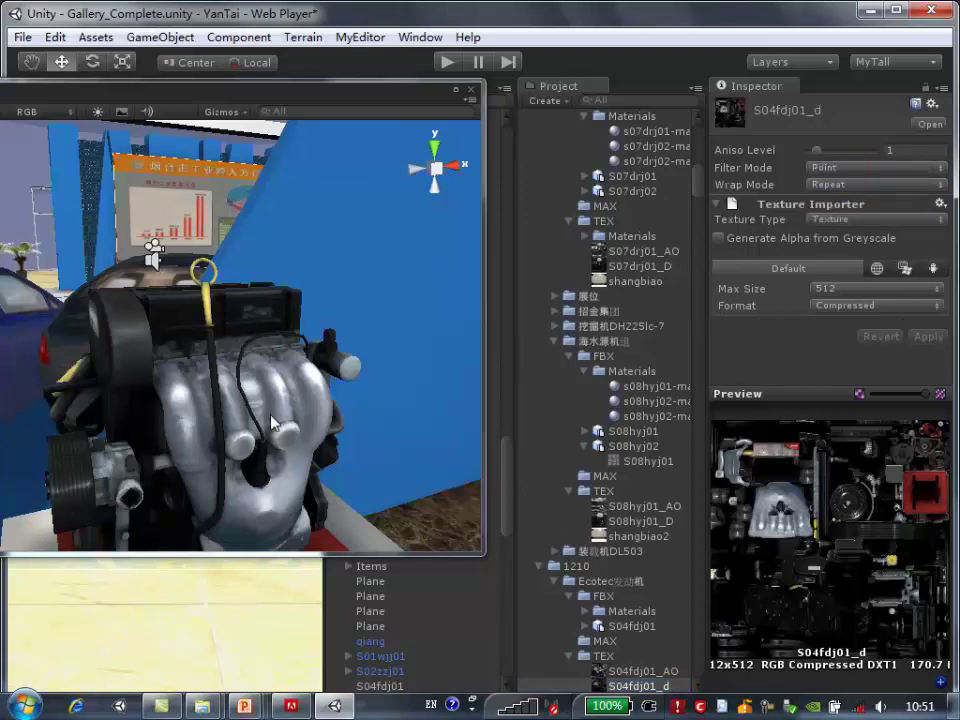
{"action": "mouse_move", "coordinate": [210, 305]}
{"action": "left_mouse_down", "text": "alt"}
{"action": "mouse_move", "coordinate": [203, 404]}
{"action": "mouse_move", "coordinate": [272, 422]}
{"action": "mouse_move", "coordinate": [307, 378]}
{"action": "left_mouse_up", "text": "alt"}
{"action": "scroll", "coordinate": [270, 422], "scroll_direction": "up", "scroll_amount": 3}
{"action": "scroll", "coordinate": [270, 424], "scroll_direction": "up", "scroll_amount": 3}
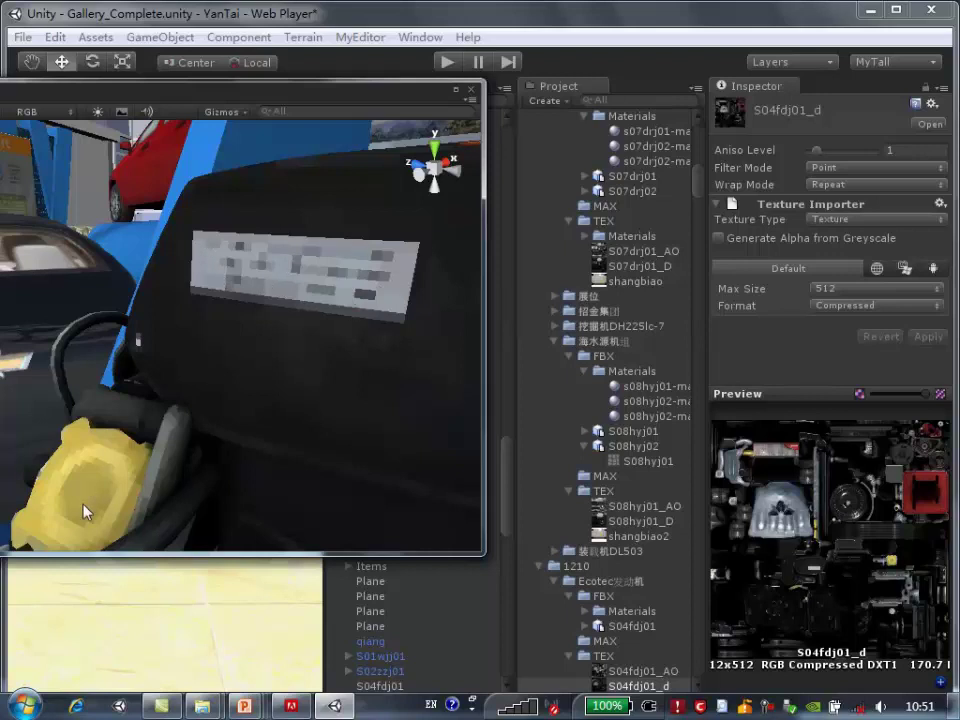
Set S04fdj01_d to Bilinear filtering, apply it, and check the engine label
{"action": "left_click", "coordinate": [852, 168]}
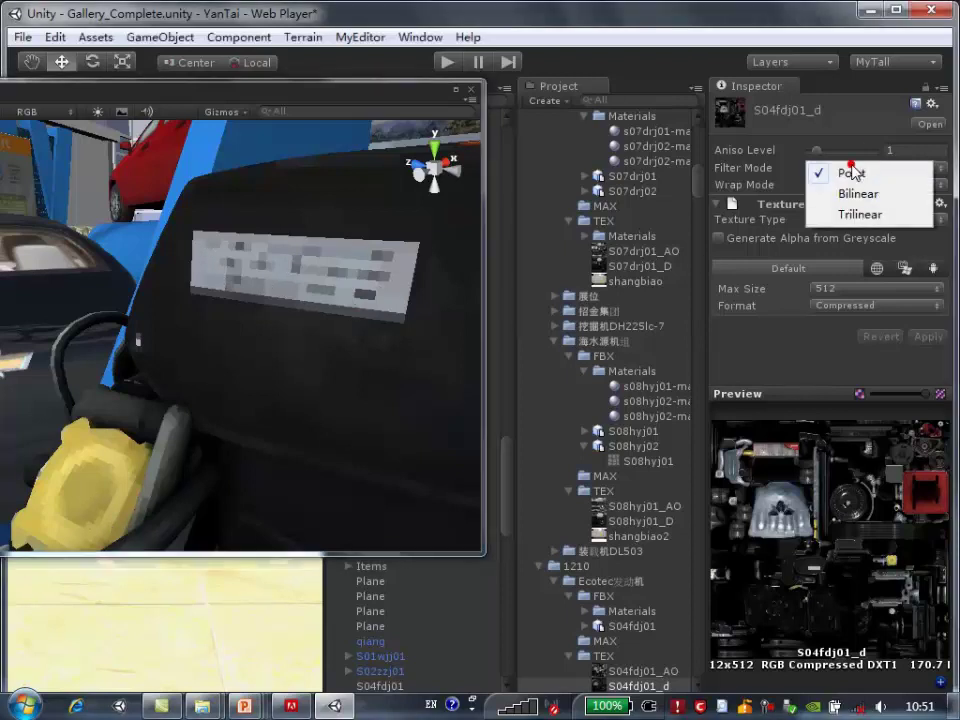
{"action": "left_click", "coordinate": [849, 193]}
{"action": "left_click", "coordinate": [928, 337]}
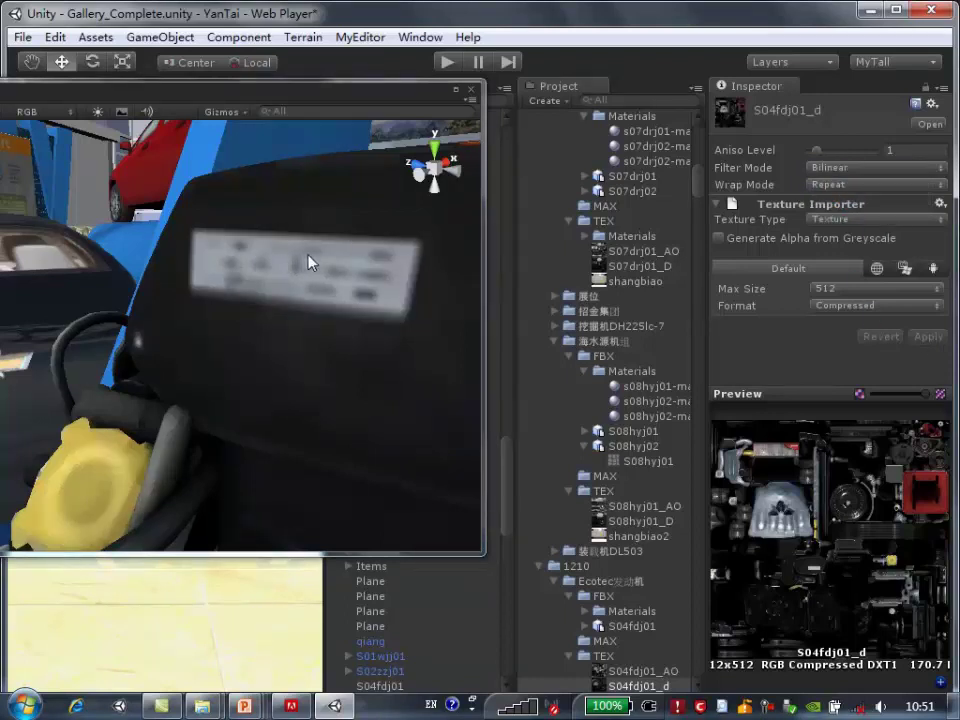
{"action": "middle_click_drag", "start_coordinate": [308, 262], "coordinate": [236, 296]}
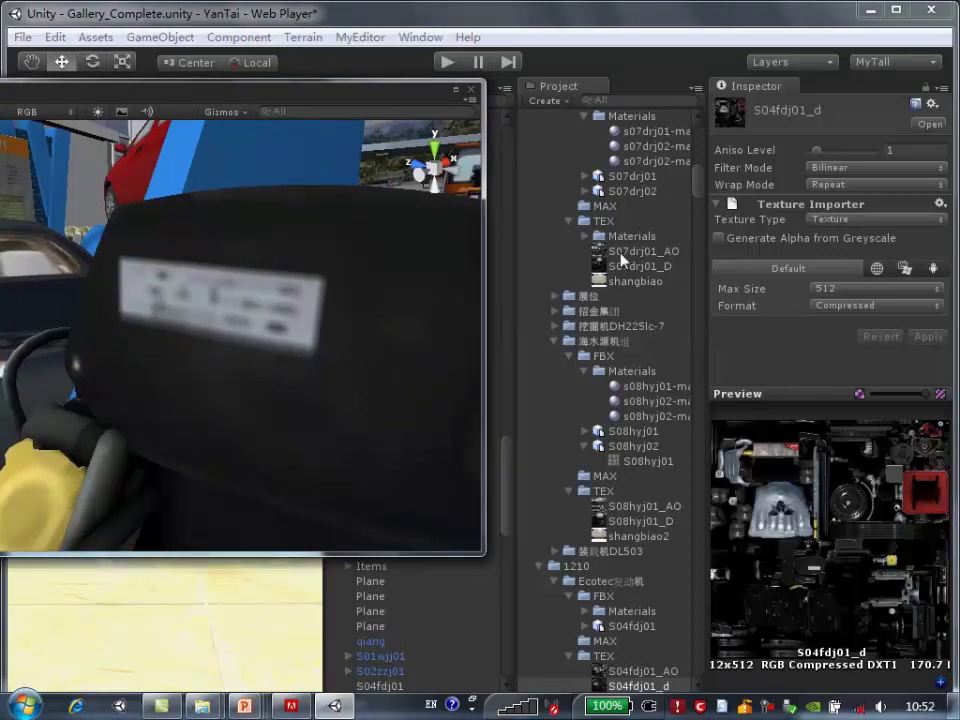
Compare Trilinear and Point filtering, settle back on Bilinear, then view Texture Type options
{"action": "left_click", "coordinate": [876, 169]}
{"action": "left_click", "coordinate": [840, 211]}
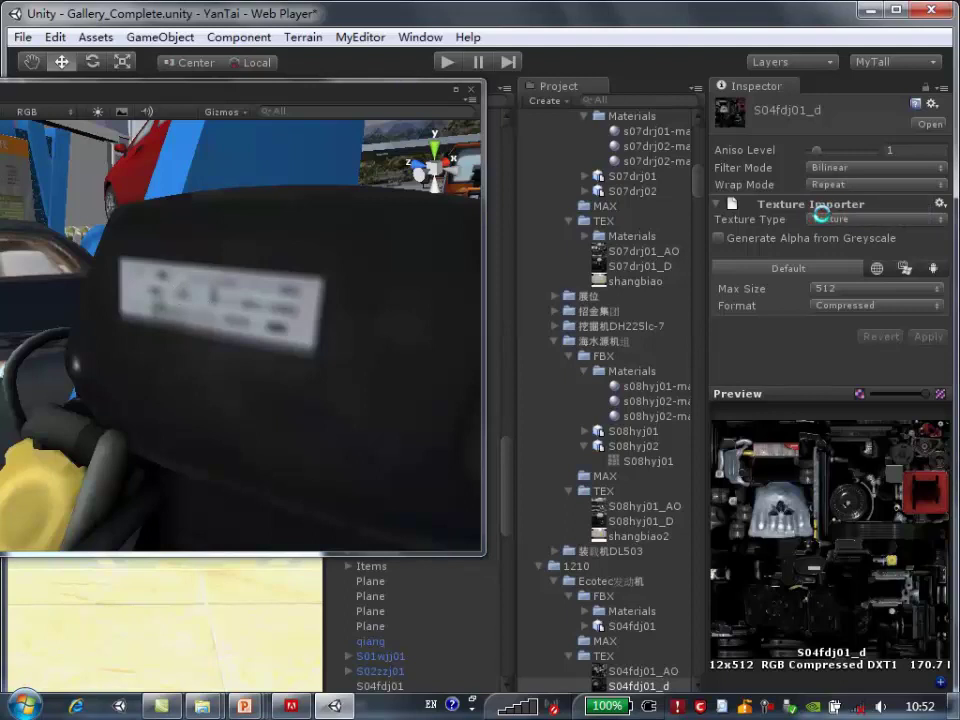
{"action": "middle_click_drag", "start_coordinate": [193, 311], "coordinate": [210, 304]}
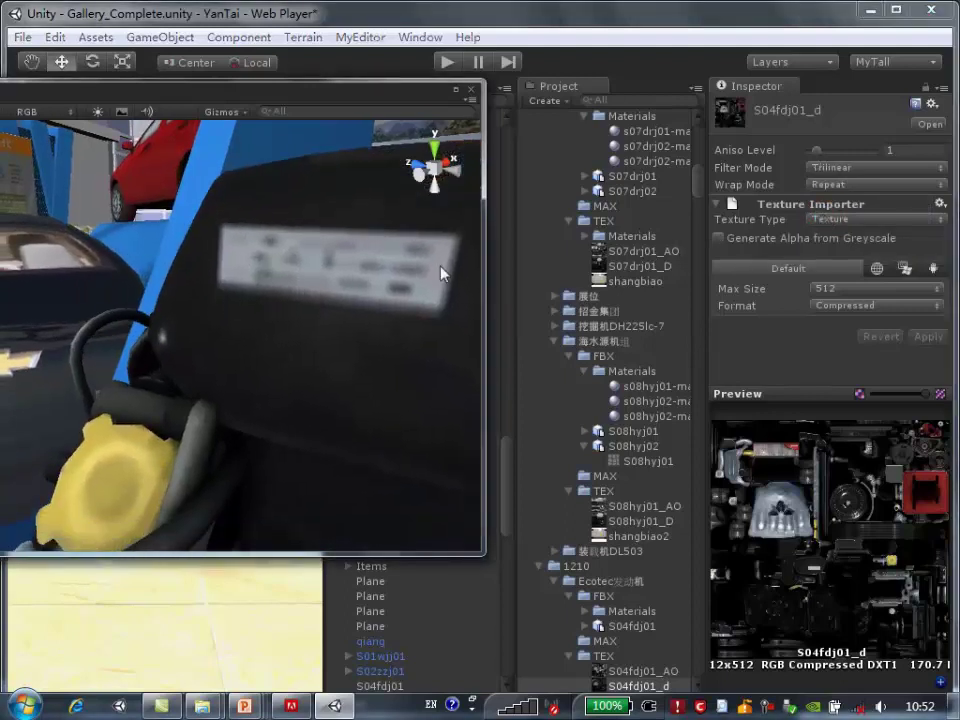
{"action": "left_click", "coordinate": [864, 170]}
{"action": "left_click", "coordinate": [838, 170]}
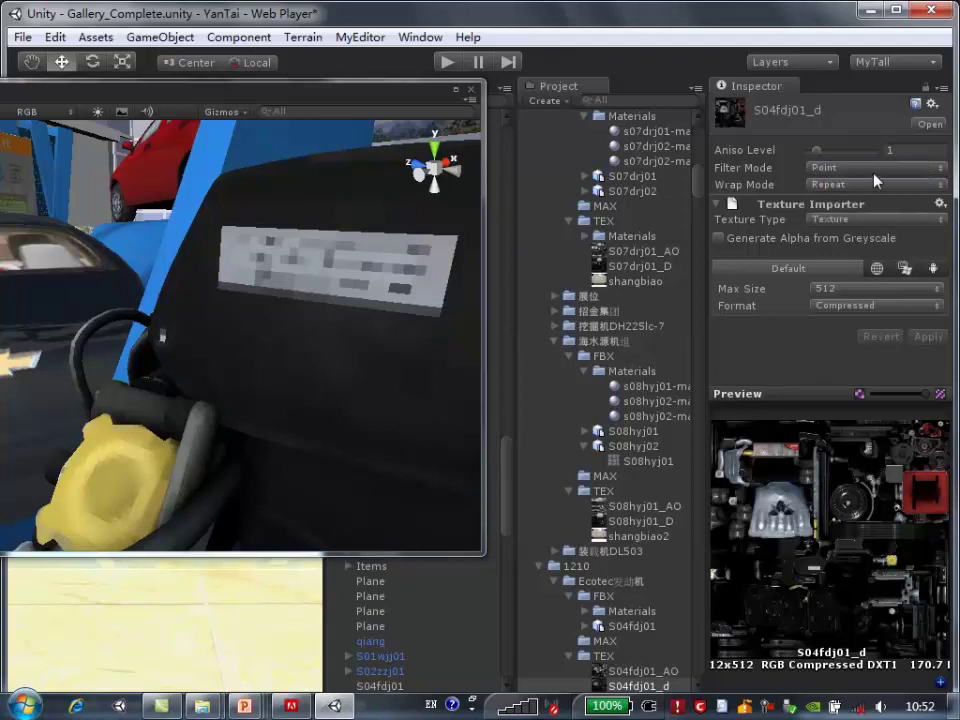
{"action": "left_click", "coordinate": [873, 169]}
{"action": "left_click", "coordinate": [863, 193]}
{"action": "middle_click_drag", "start_coordinate": [396, 321], "coordinate": [381, 317]}
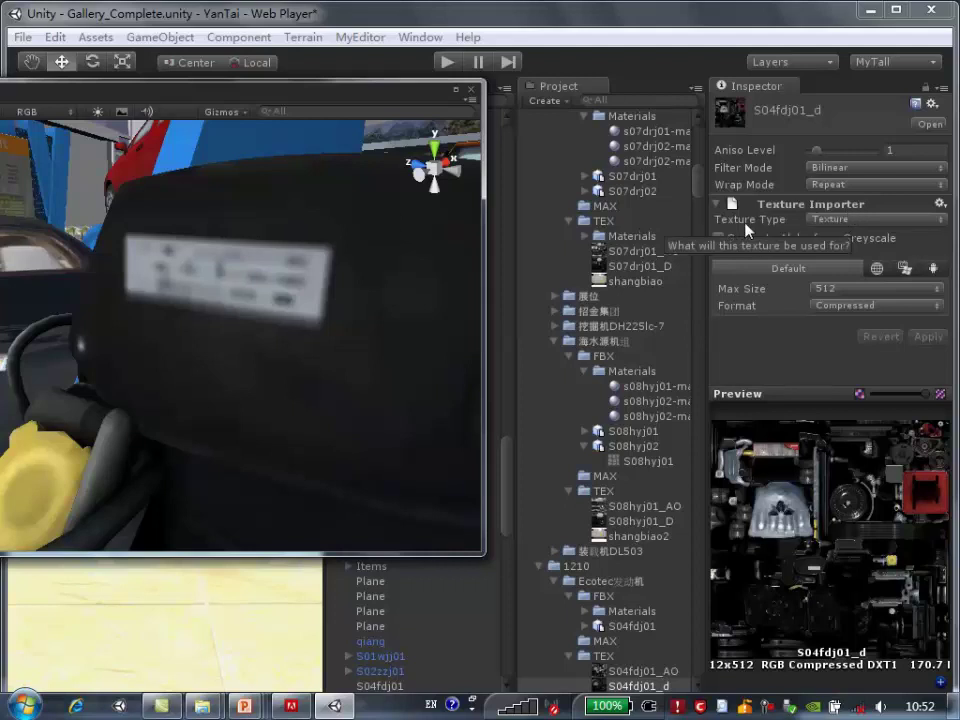
{"action": "left_click", "coordinate": [856, 222]}
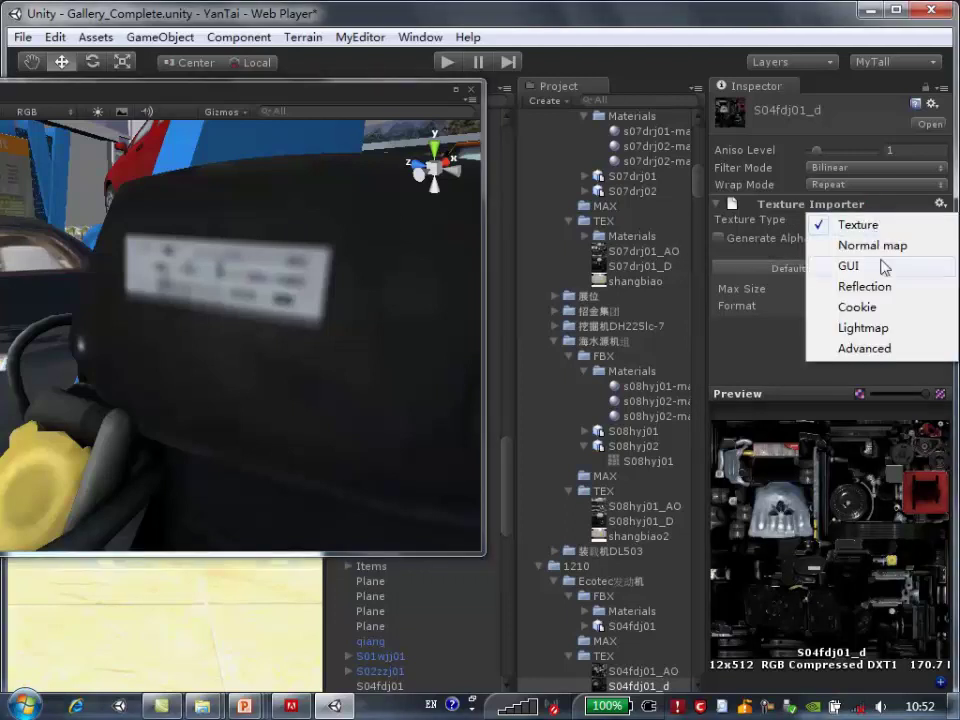
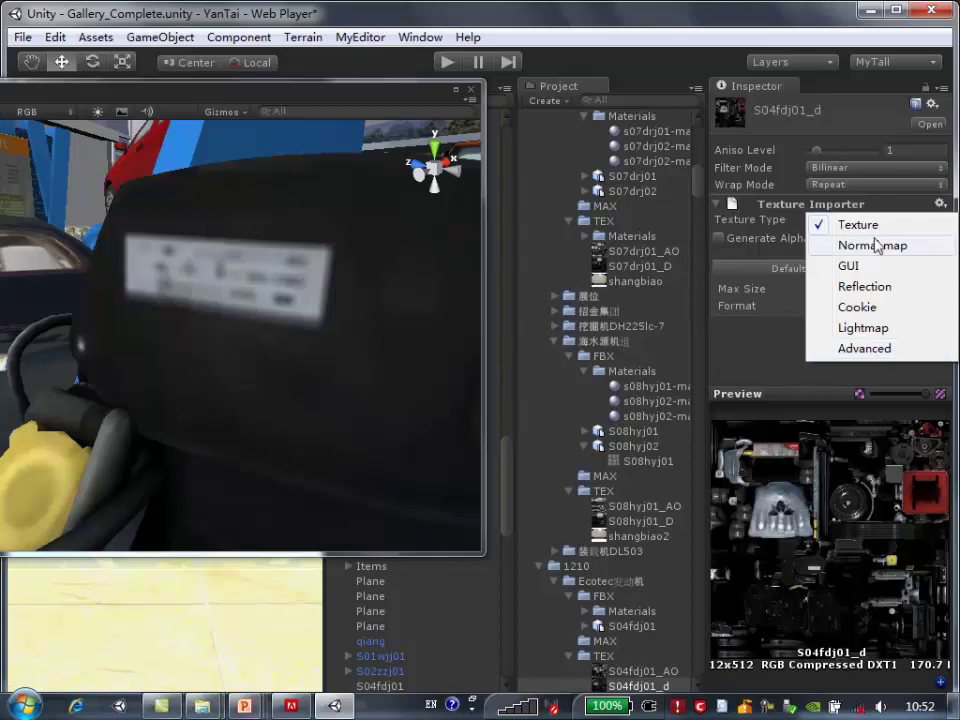
Set S04fdj01_d's Texture Type to Advanced and look over its import options
{"action": "left_click", "coordinate": [865, 348]}
{"action": "scroll", "coordinate": [874, 322], "scroll_direction": "down", "scroll_amount": 2}
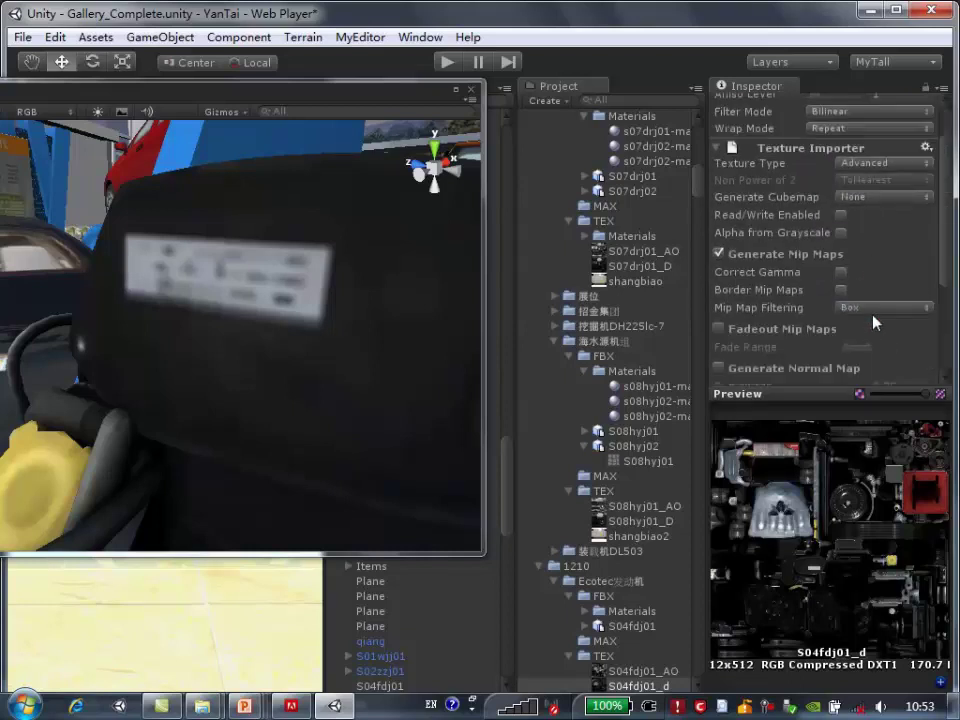
{"action": "scroll", "coordinate": [874, 322], "scroll_direction": "down", "scroll_amount": 4}
{"action": "scroll", "coordinate": [878, 316], "scroll_direction": "down", "scroll_amount": 2}
{"action": "scroll", "coordinate": [884, 310], "scroll_direction": "up", "scroll_amount": 6}
{"action": "scroll", "coordinate": [860, 313], "scroll_direction": "up", "scroll_amount": 2}
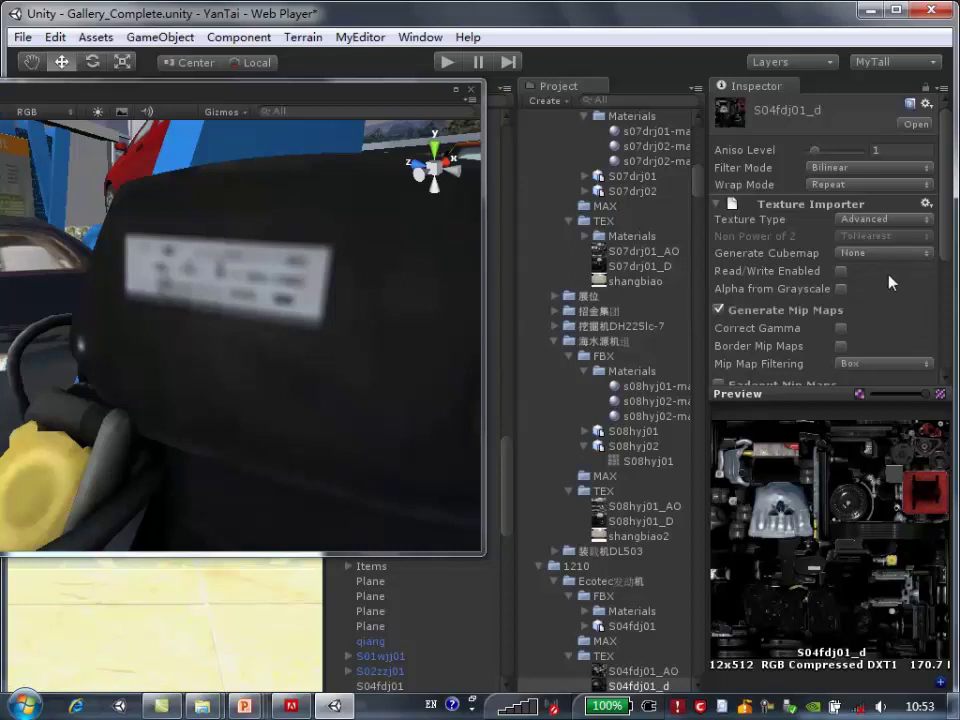
Check the Generate Cubemap options twice and leave it at None
{"action": "left_click", "coordinate": [906, 255]}
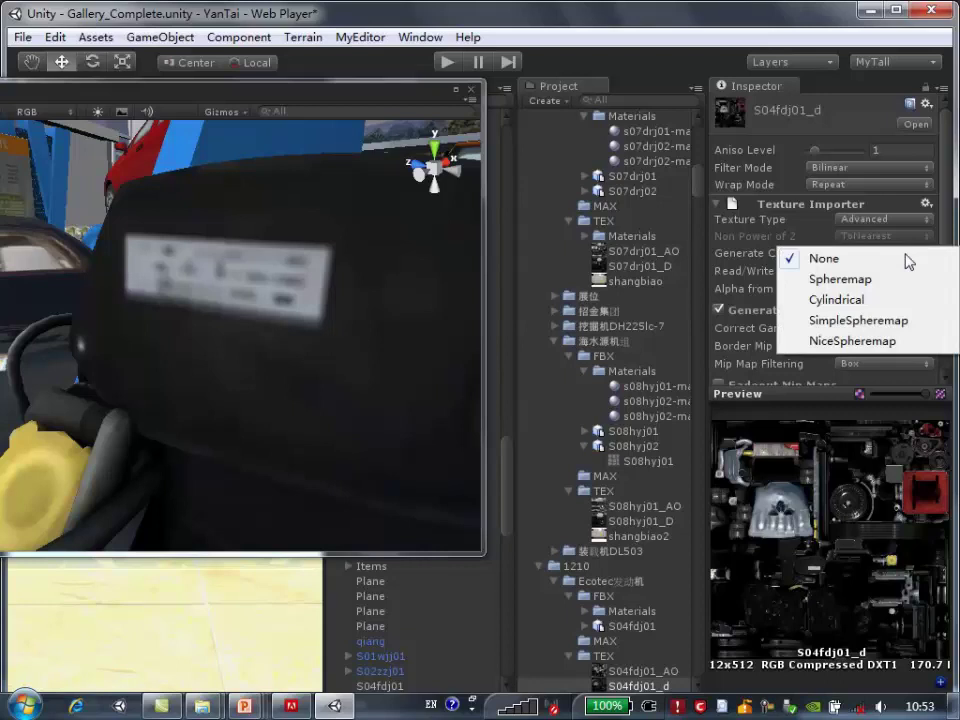
{"action": "left_click", "coordinate": [765, 20]}
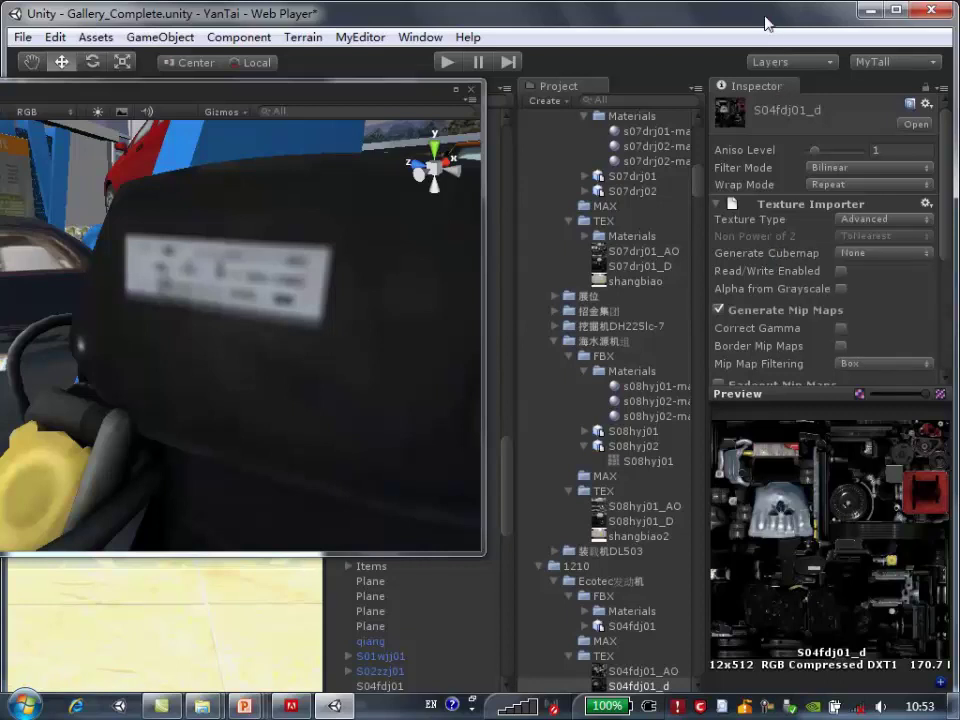
{"action": "left_click", "coordinate": [913, 256]}
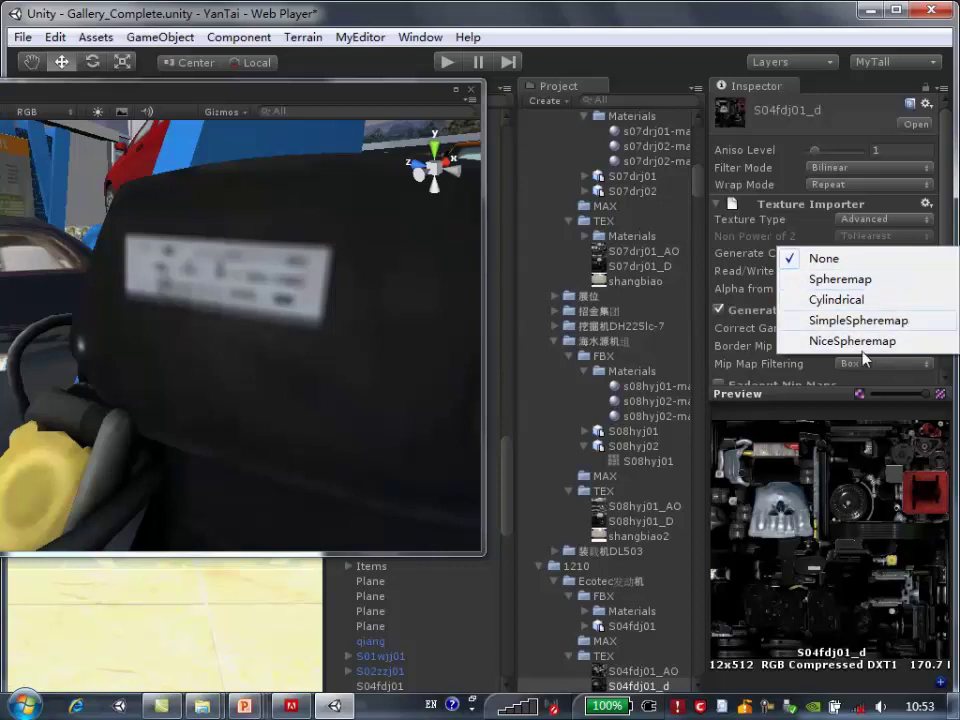
{"action": "left_click", "coordinate": [708, 20]}
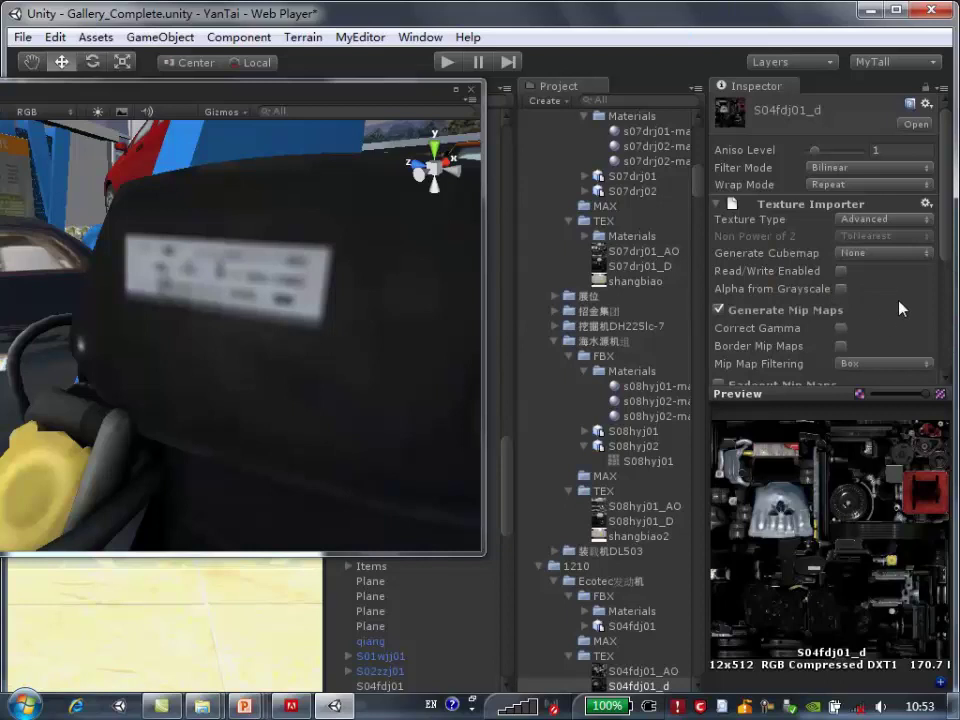
{"action": "scroll", "coordinate": [900, 309], "scroll_direction": "down", "scroll_amount": 3}
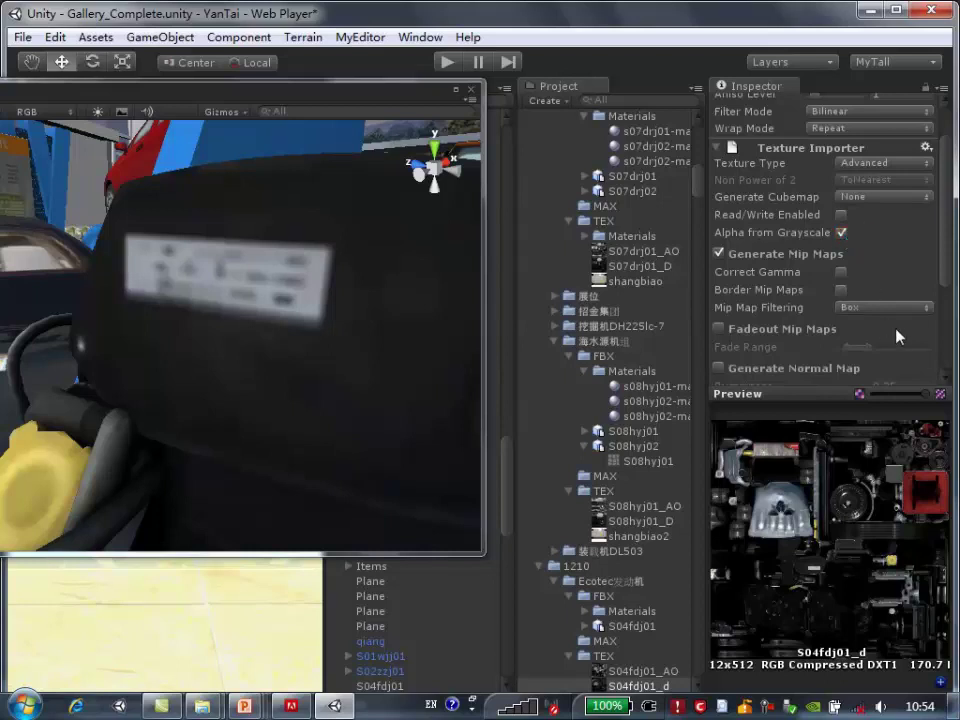
Apply Alpha from Grayscale and toggle the preview between alpha and full colour
{"action": "scroll", "coordinate": [900, 340], "scroll_direction": "down", "scroll_amount": 5}
{"action": "left_click", "coordinate": [915, 362]}
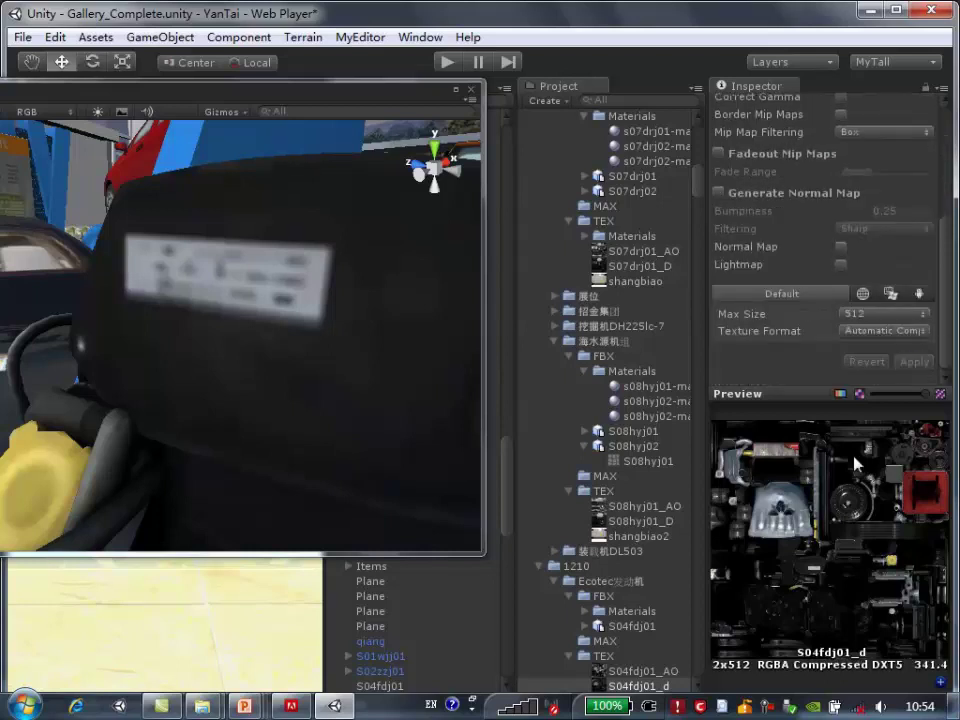
{"action": "left_click", "coordinate": [840, 394]}
{"action": "left_click", "coordinate": [840, 395]}
{"action": "left_click", "coordinate": [840, 396]}
{"action": "left_click", "coordinate": [840, 395]}
Reapply S04fdj01_d's import settings without grayscale alpha
{"action": "left_click_drag", "start_coordinate": [941, 236], "coordinate": [945, 180]}
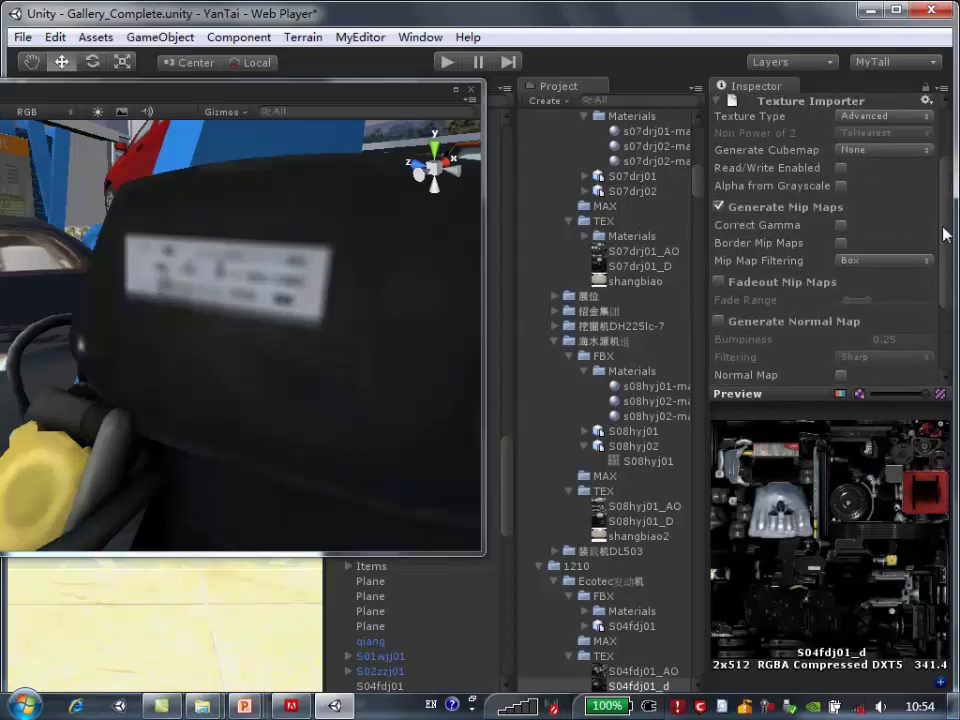
{"action": "left_click_drag", "start_coordinate": [943, 231], "coordinate": [937, 349]}
{"action": "left_click", "coordinate": [914, 361]}
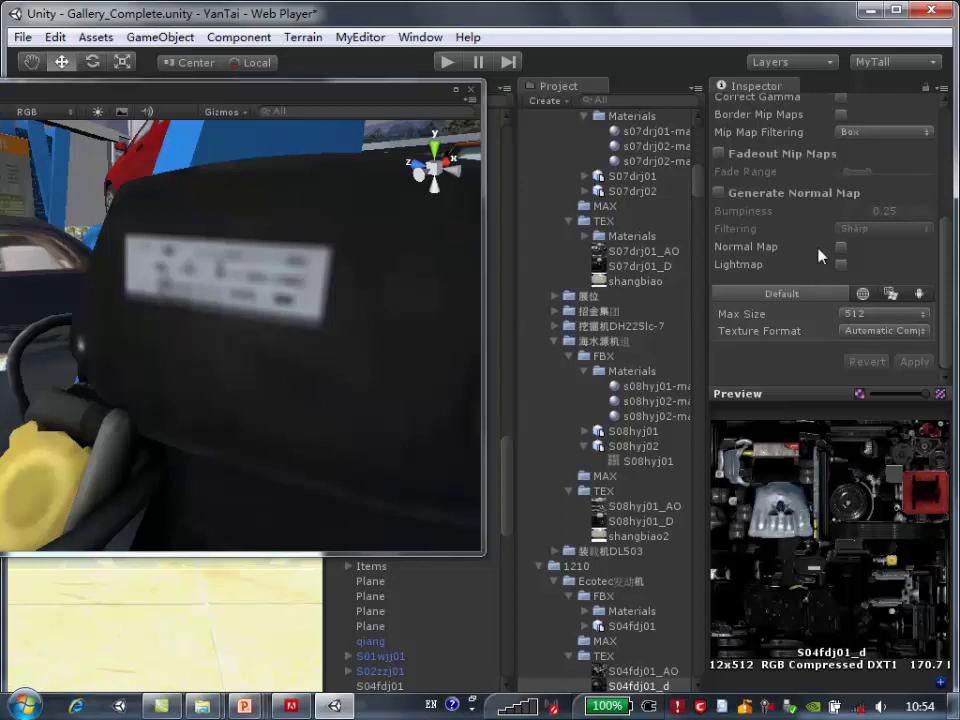
{"action": "left_click_drag", "start_coordinate": [952, 283], "coordinate": [900, 213]}
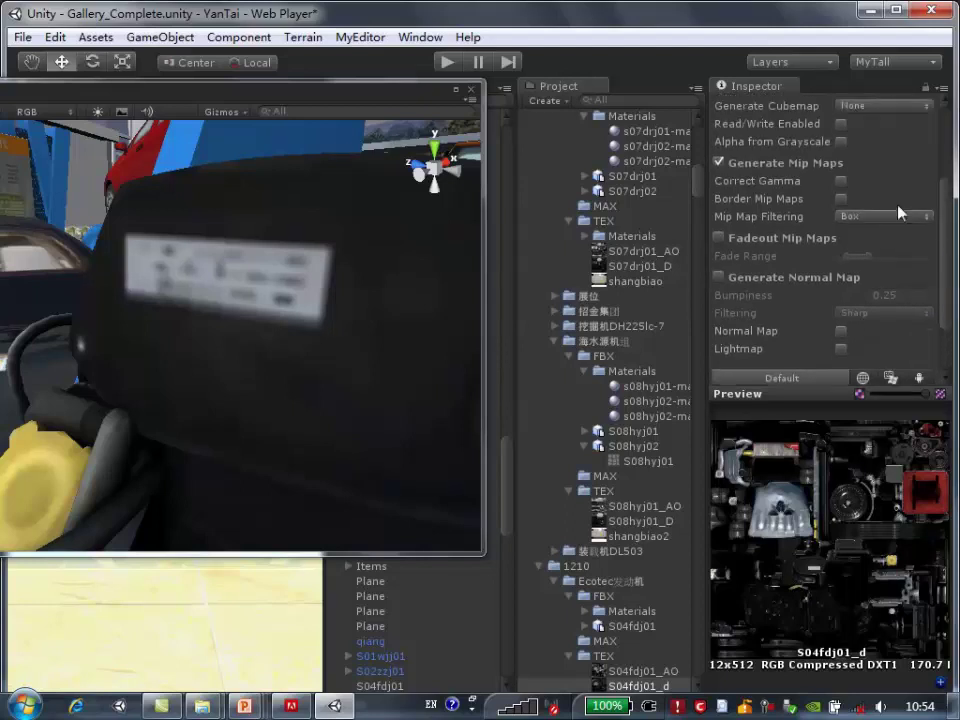
Re-enable Alpha from Grayscale, apply it, and compare the alpha preview with full colour
{"action": "left_click", "coordinate": [841, 140]}
{"action": "left_click_drag", "start_coordinate": [946, 232], "coordinate": [948, 280]}
{"action": "left_click", "coordinate": [916, 365]}
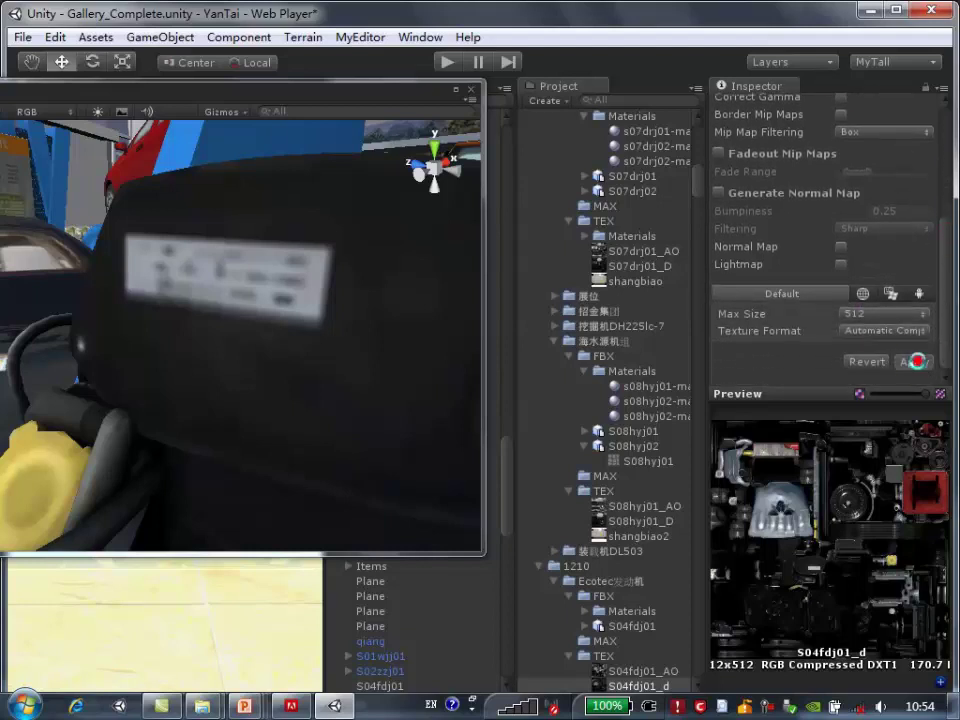
{"action": "left_click", "coordinate": [841, 394]}
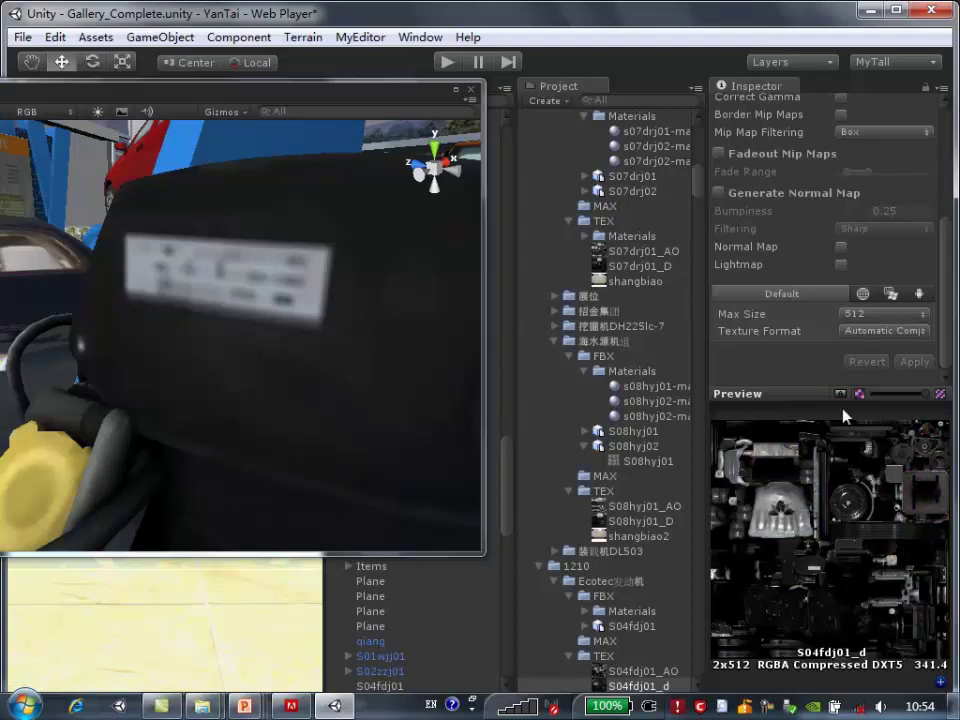
{"action": "left_click", "coordinate": [842, 394]}
Untick Alpha from Grayscale again
{"action": "left_click_drag", "start_coordinate": [945, 254], "coordinate": [948, 190]}
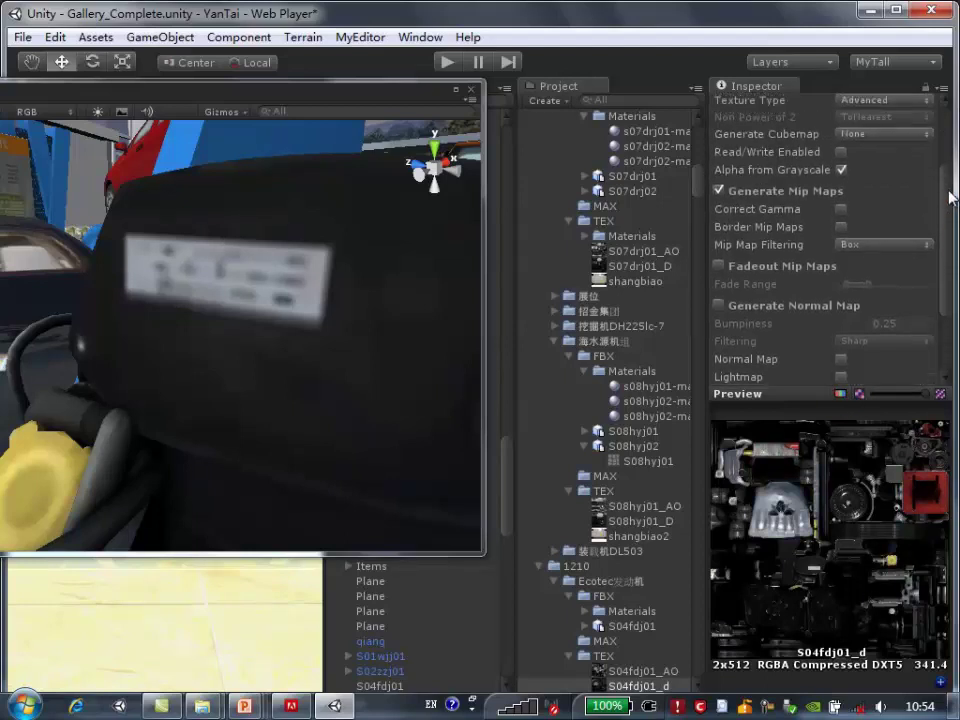
{"action": "left_click", "coordinate": [842, 180]}
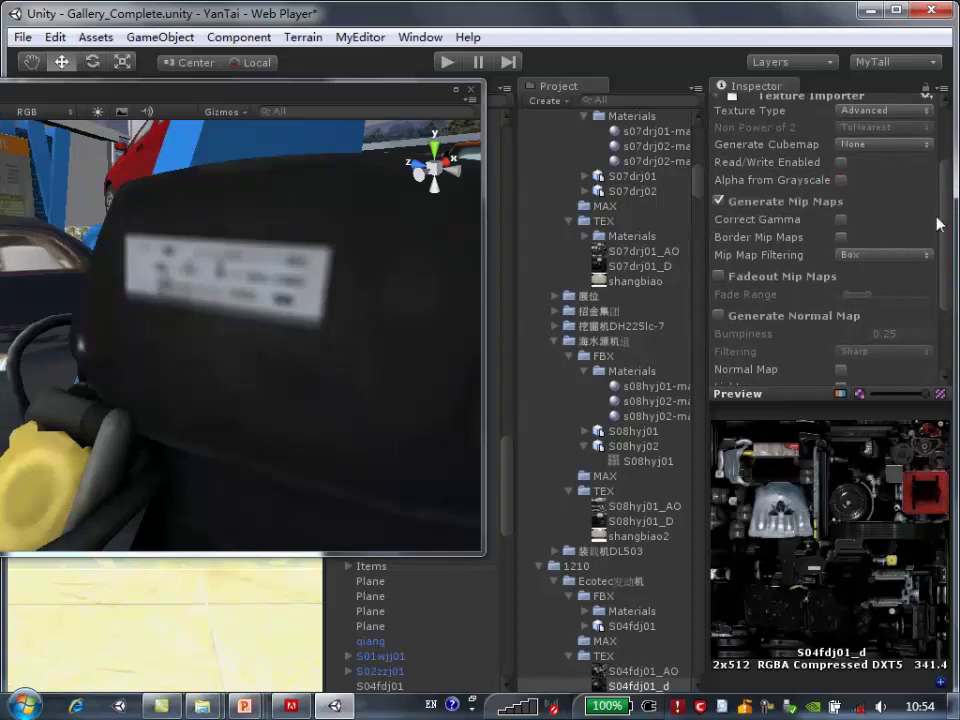
{"action": "left_click_drag", "start_coordinate": [940, 205], "coordinate": [948, 230]}
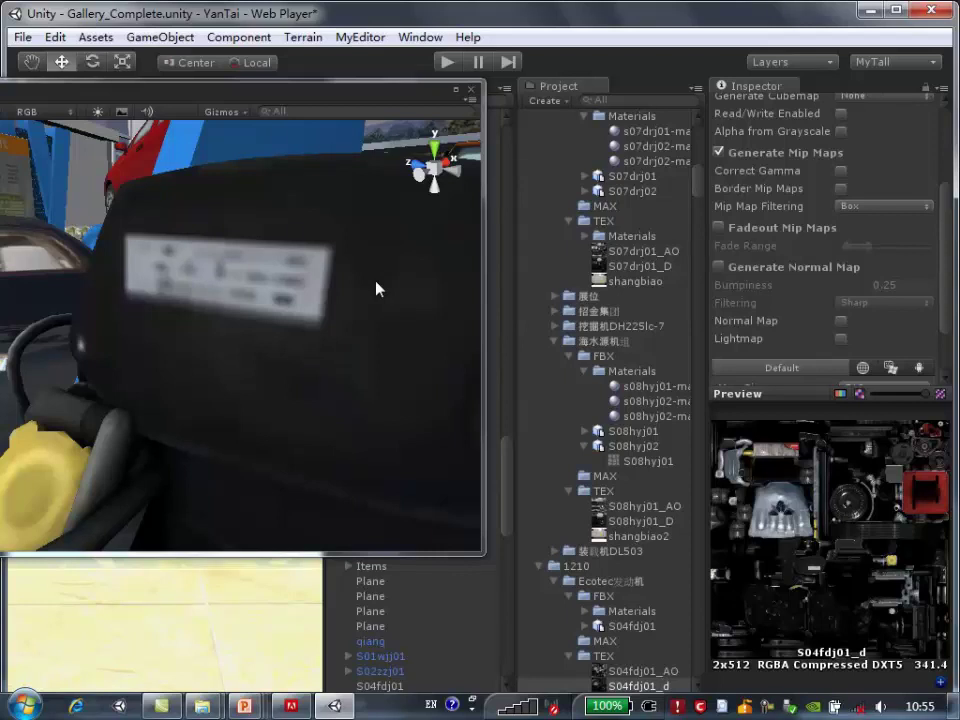
Pull the view back from the engine close-up and close the floating Scene window
{"action": "scroll", "coordinate": [376, 288], "scroll_direction": "down", "scroll_amount": 5}
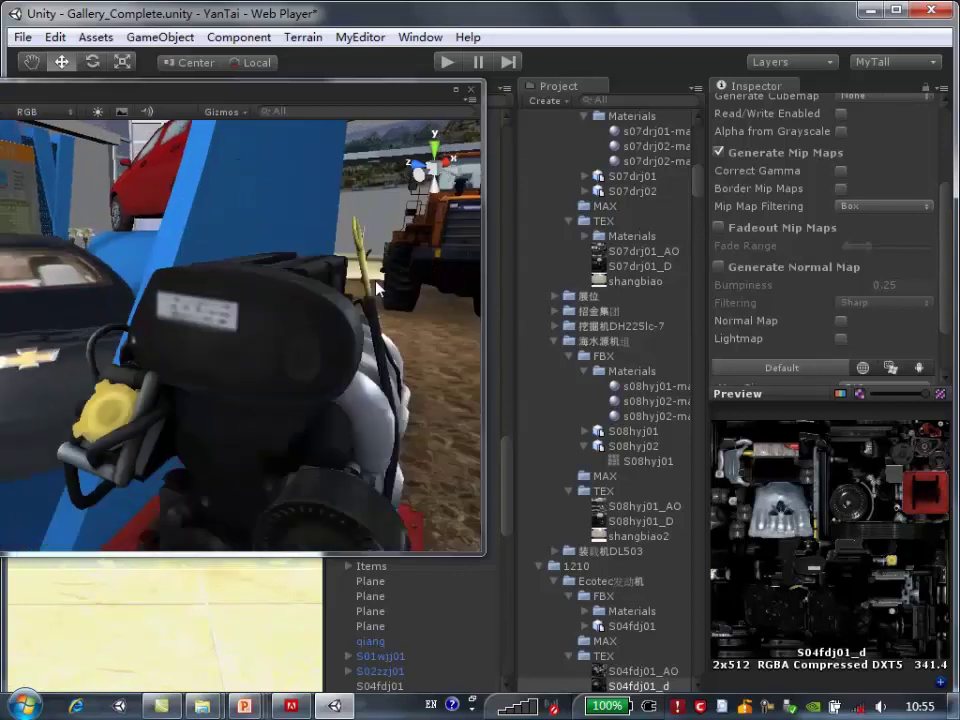
{"action": "middle_click_drag", "start_coordinate": [376, 288], "coordinate": [261, 337]}
{"action": "scroll", "coordinate": [256, 334], "scroll_direction": "up", "scroll_amount": 1}
{"action": "scroll", "coordinate": [251, 332], "scroll_direction": "up", "scroll_amount": 1}
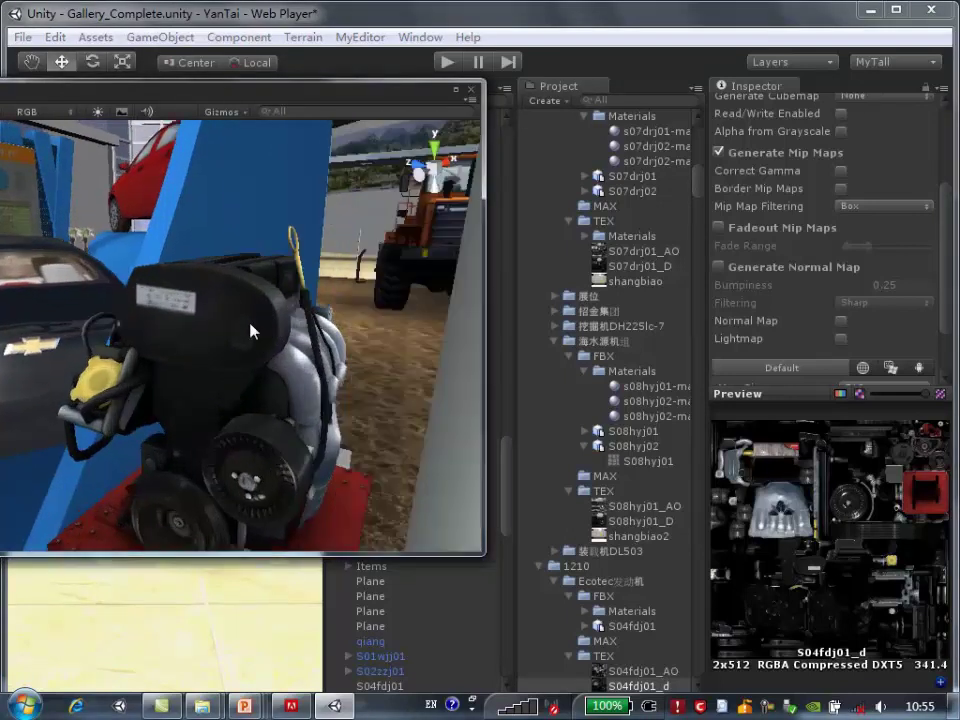
{"action": "left_click_drag", "start_coordinate": [946, 210], "coordinate": [950, 272]}
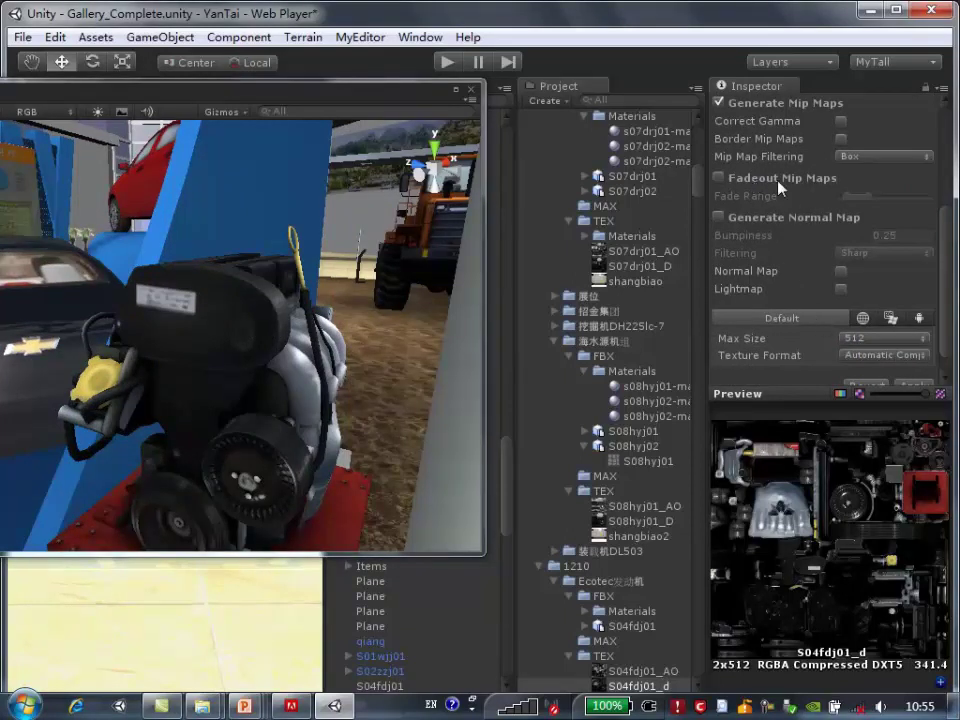
{"action": "left_click", "coordinate": [470, 89]}
Cancel the File > Open Project chooser, then quit Unity choosing Don't Save
{"action": "left_click", "coordinate": [22, 37]}
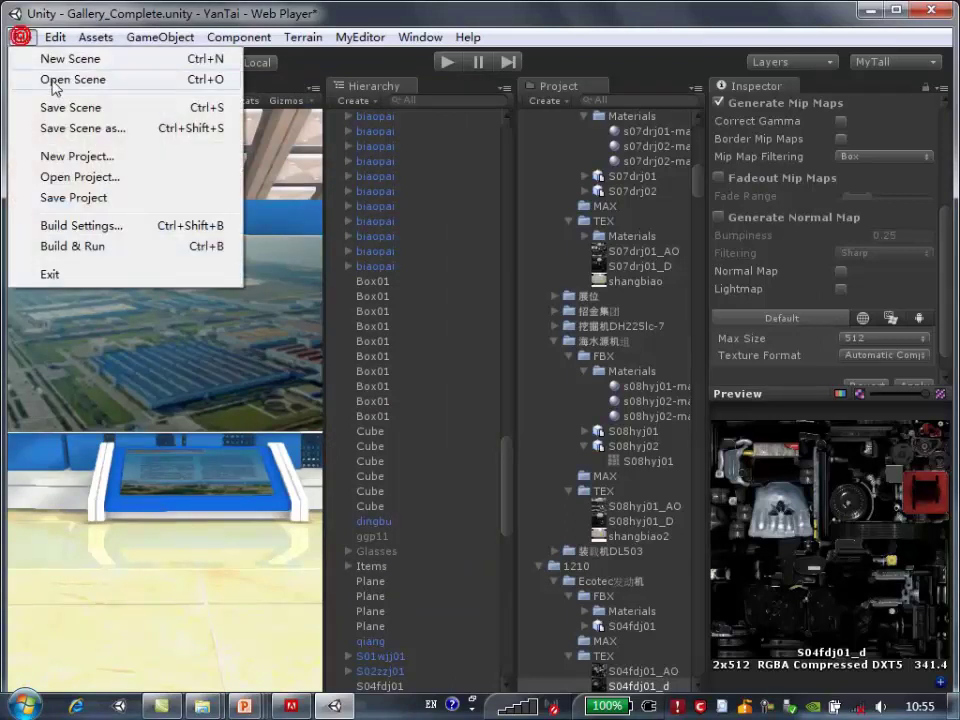
{"action": "left_click", "coordinate": [90, 175]}
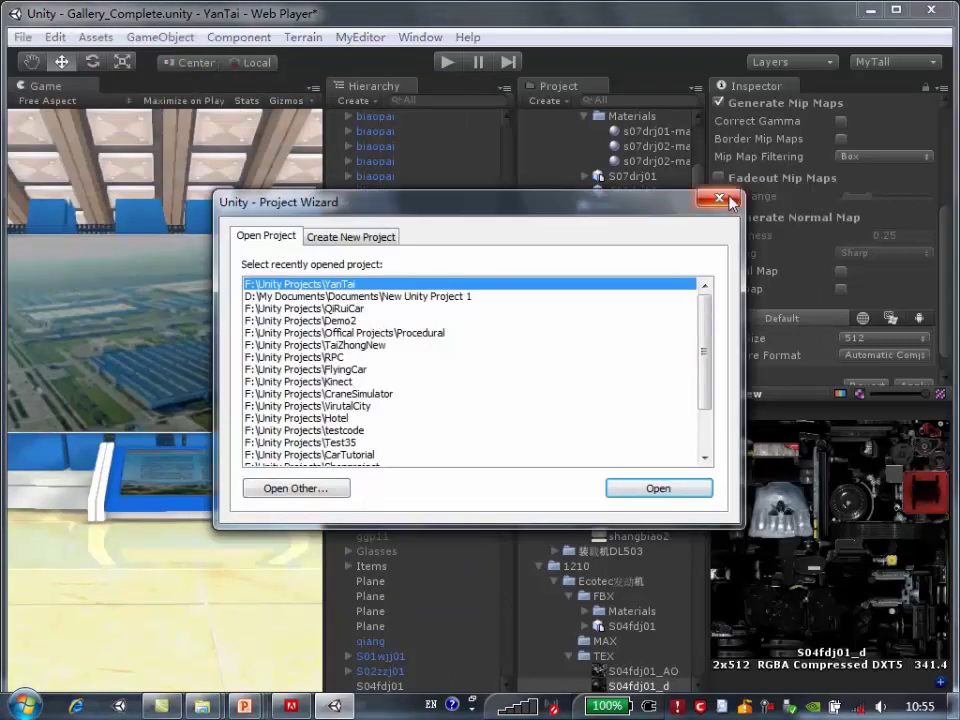
{"action": "left_click", "coordinate": [729, 199]}
{"action": "left_click", "coordinate": [933, 11]}
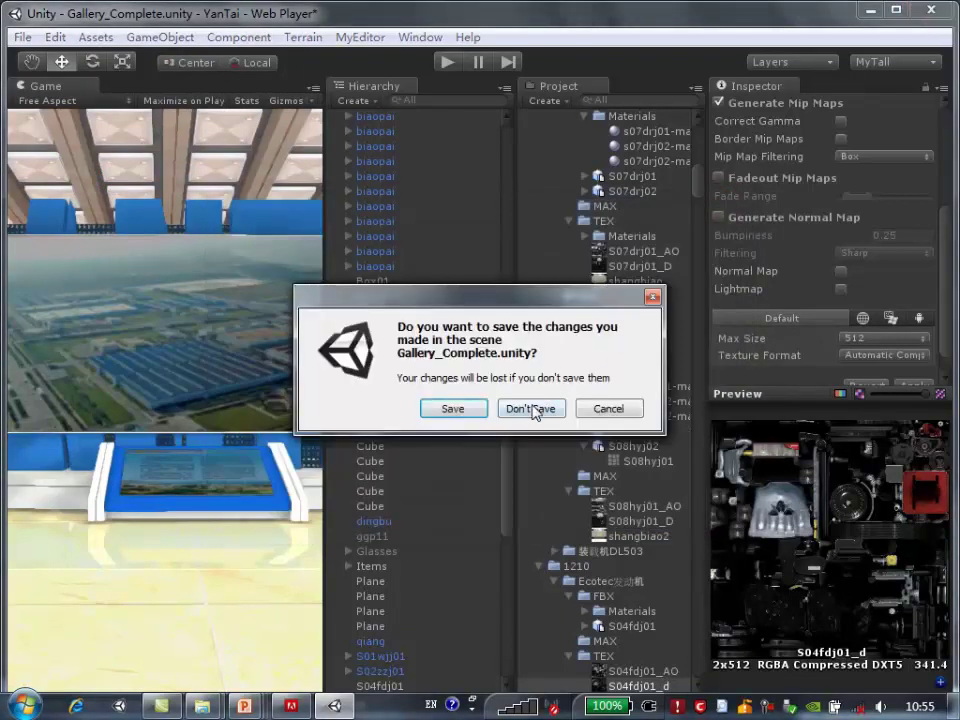
{"action": "left_click", "coordinate": [532, 408]}
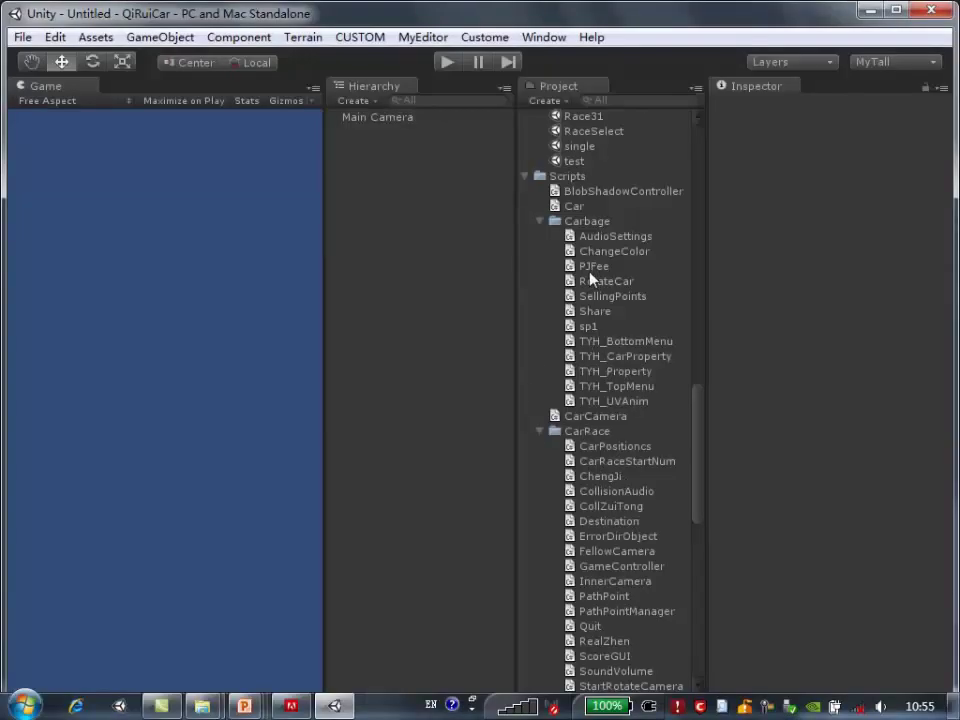
Open the Race2 scene from the Project panel's scene assets
{"action": "scroll", "coordinate": [600, 240], "scroll_direction": "up", "scroll_amount": 1}
{"action": "scroll", "coordinate": [621, 201], "scroll_direction": "up", "scroll_amount": 2}
{"action": "left_click", "coordinate": [621, 201]}
{"action": "scroll", "coordinate": [611, 229], "scroll_direction": "up", "scroll_amount": 3}
{"action": "left_click", "coordinate": [585, 198]}
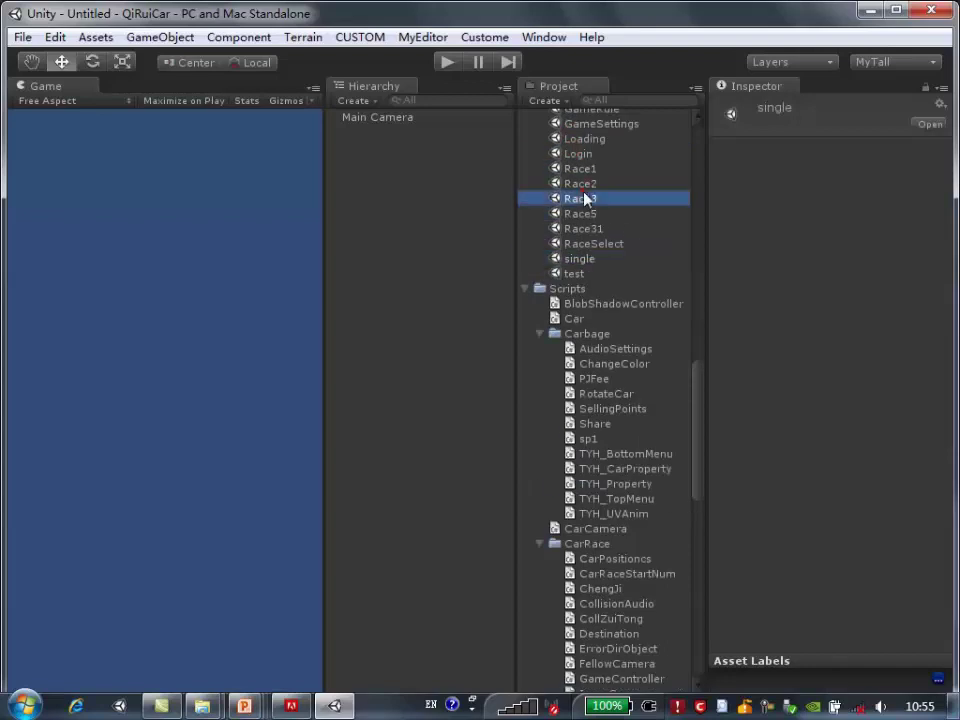
{"action": "double_click", "coordinate": [582, 184]}
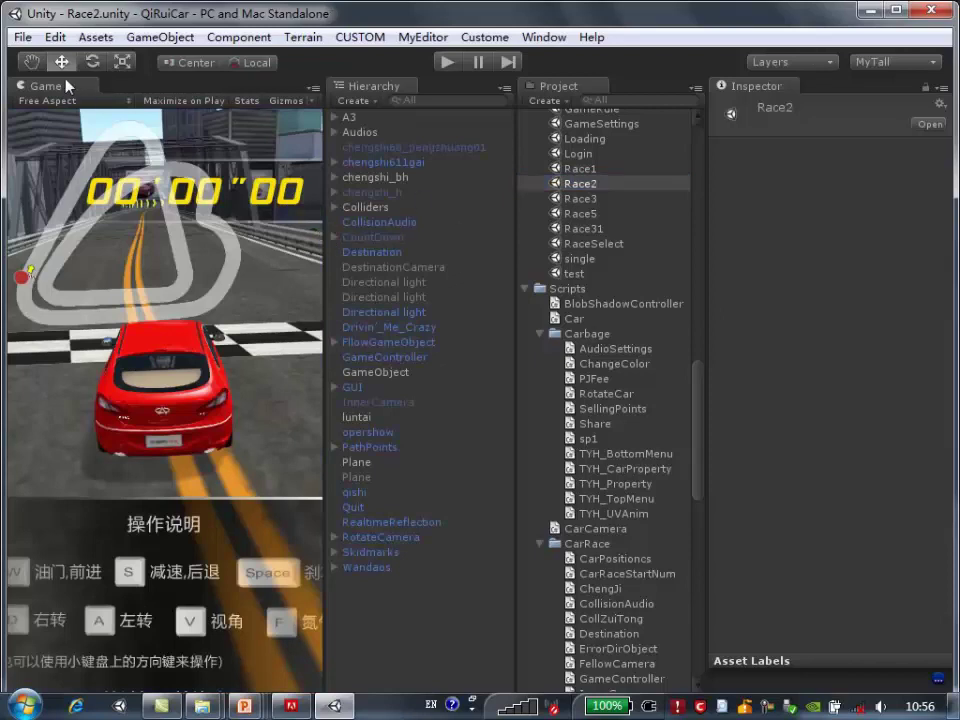
Open a floating Scene view with Ctrl+1 and select the cs_lu road track
{"action": "key", "text": "ctrl+1"}
{"action": "scroll", "coordinate": [379, 317], "scroll_direction": "down", "scroll_amount": 2}
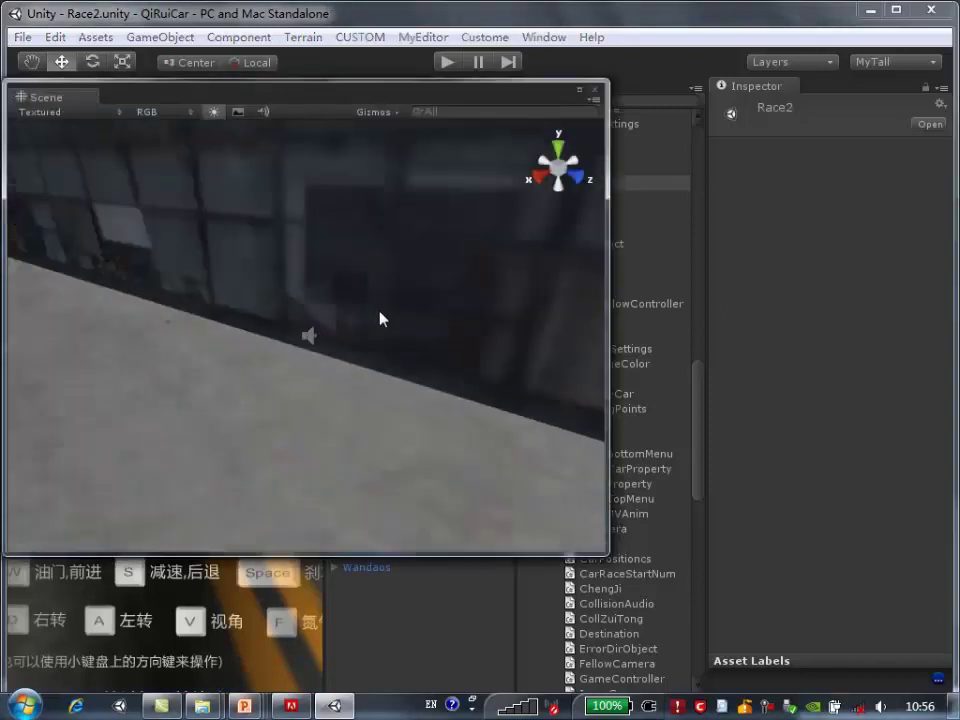
{"action": "scroll", "coordinate": [377, 326], "scroll_direction": "down", "scroll_amount": 3}
{"action": "scroll", "coordinate": [377, 326], "scroll_direction": "down", "scroll_amount": 3}
{"action": "scroll", "coordinate": [378, 324], "scroll_direction": "down", "scroll_amount": 3}
{"action": "scroll", "coordinate": [378, 324], "scroll_direction": "down", "scroll_amount": 3}
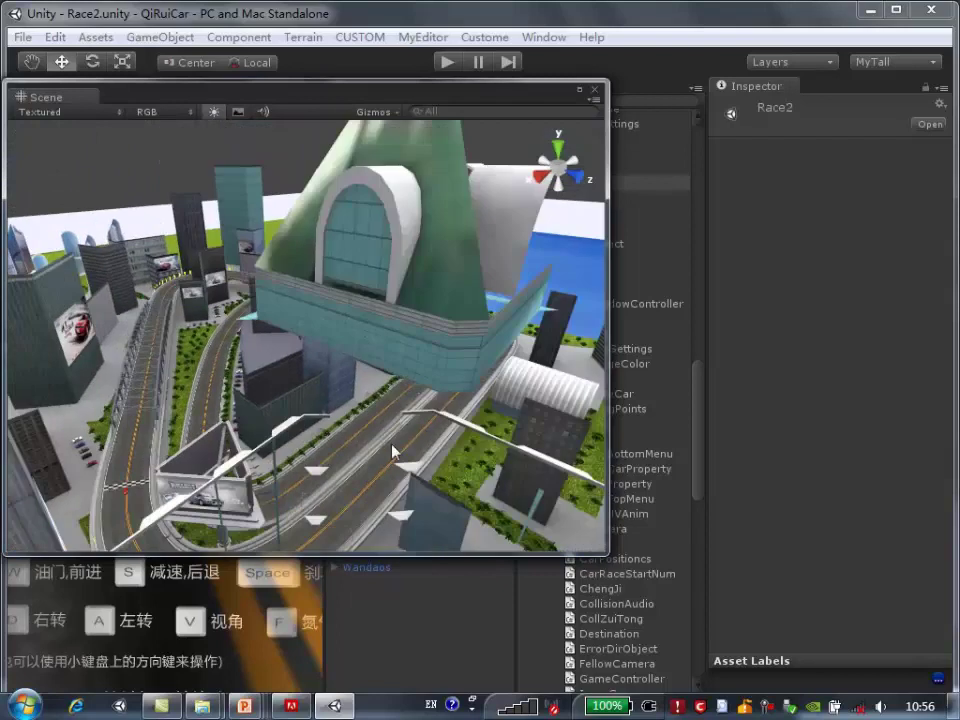
{"action": "left_click", "coordinate": [295, 340]}
Orbit the view along the road and reselect the cs_lu road mesh
{"action": "mouse_move", "coordinate": [300, 345]}
{"action": "left_mouse_down", "text": "alt"}
{"action": "mouse_move", "coordinate": [137, 480]}
{"action": "mouse_move", "coordinate": [210, 411]}
{"action": "left_mouse_up", "text": "alt"}
{"action": "scroll", "coordinate": [382, 355], "scroll_direction": "up", "scroll_amount": 5}
{"action": "mouse_move", "coordinate": [382, 355]}
{"action": "left_mouse_down", "text": "alt"}
{"action": "mouse_move", "coordinate": [310, 343]}
{"action": "mouse_move", "coordinate": [330, 215]}
{"action": "left_mouse_up", "text": "alt"}
{"action": "scroll", "coordinate": [313, 347], "scroll_direction": "up", "scroll_amount": 8}
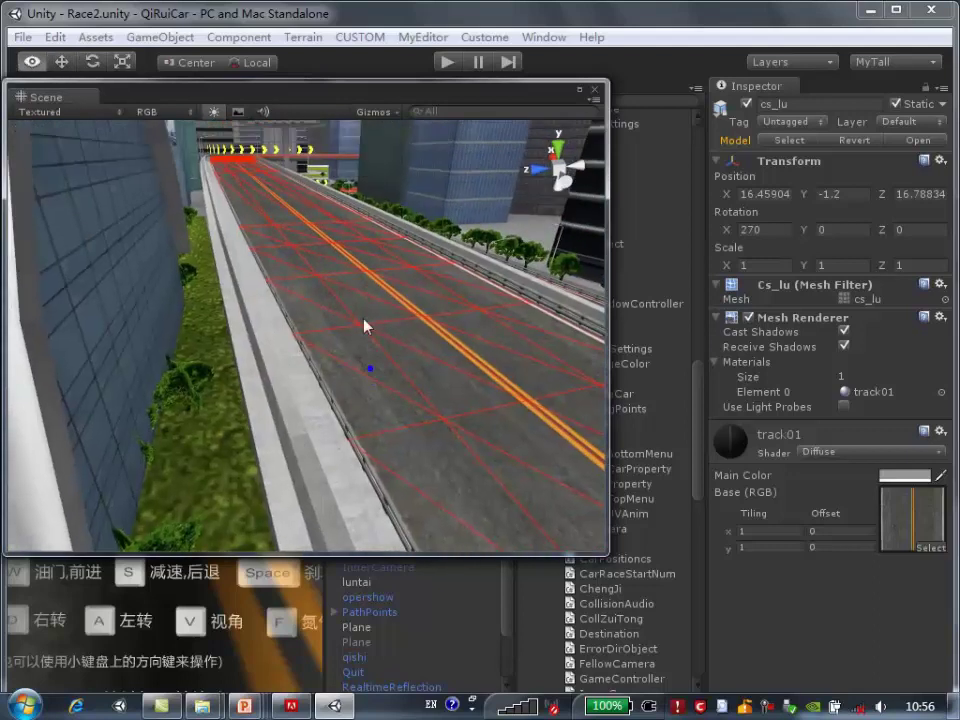
{"action": "left_click", "coordinate": [368, 183]}
{"action": "scroll", "coordinate": [368, 183], "scroll_direction": "up", "scroll_amount": 2}
{"action": "left_click", "coordinate": [281, 452]}
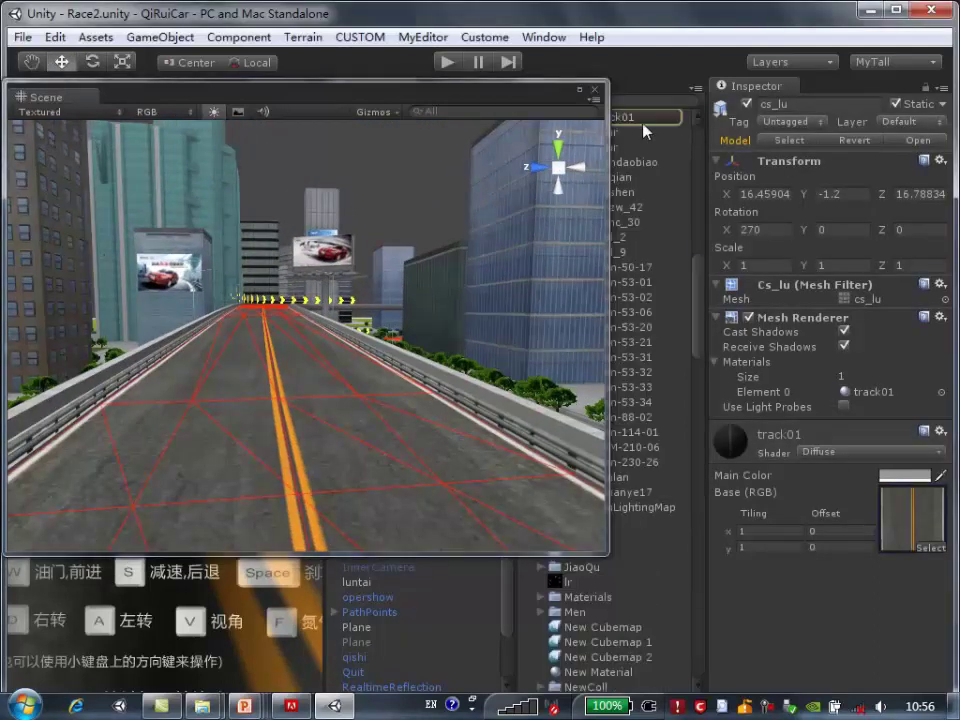
Enable mip map generation on the track01 texture and apply it
{"action": "left_click", "coordinate": [638, 118]}
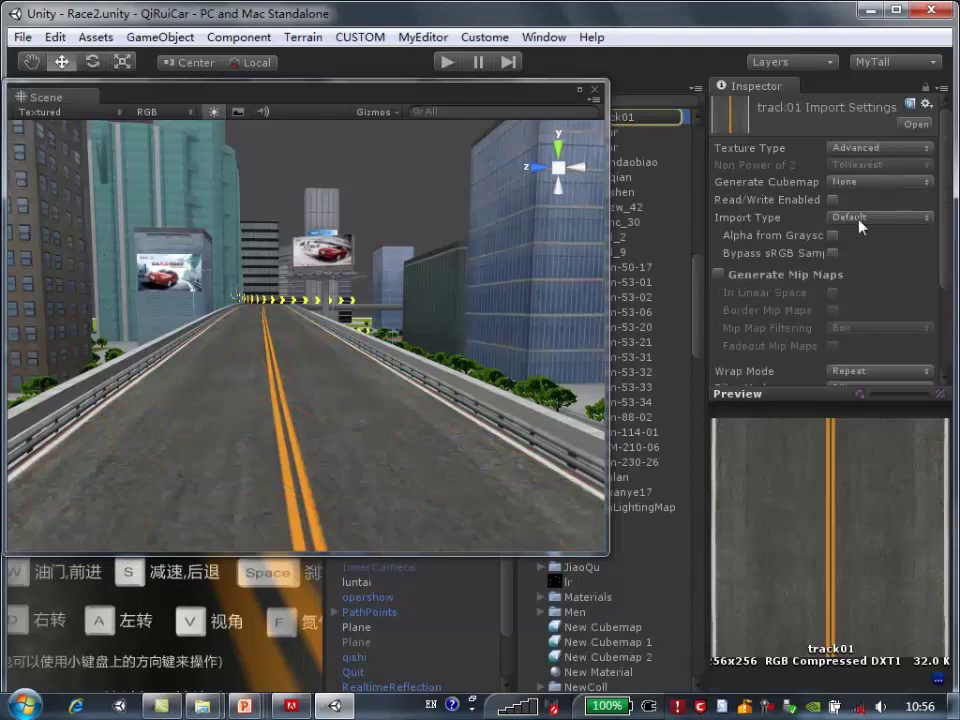
{"action": "scroll", "coordinate": [860, 225], "scroll_direction": "down", "scroll_amount": 3}
{"action": "scroll", "coordinate": [866, 231], "scroll_direction": "down", "scroll_amount": 2}
{"action": "left_click", "coordinate": [773, 166]}
{"action": "scroll", "coordinate": [868, 193], "scroll_direction": "down", "scroll_amount": 2}
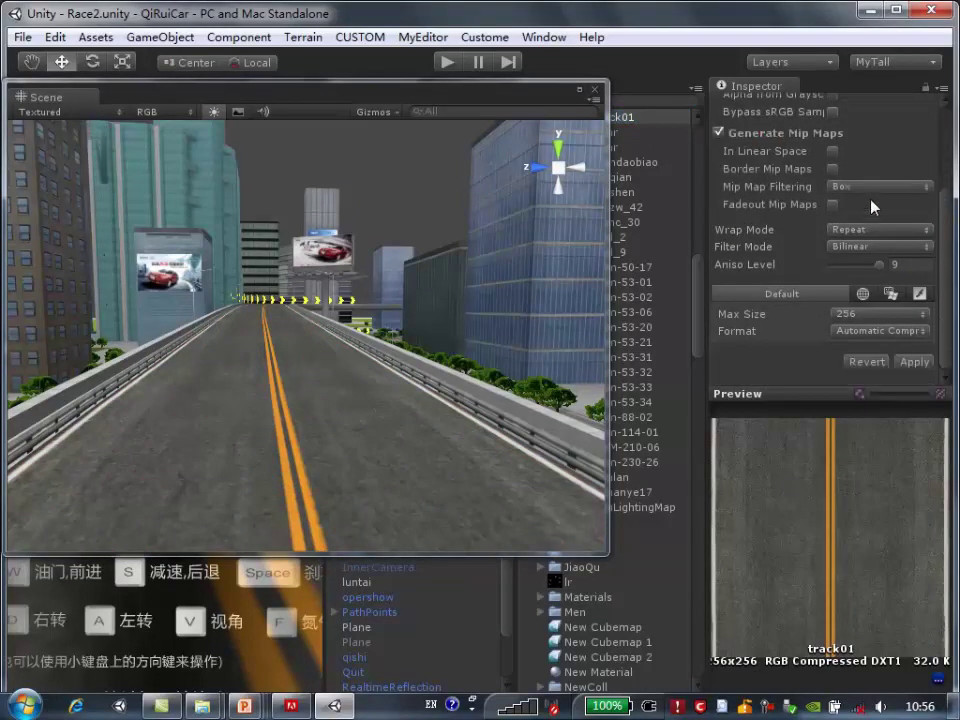
{"action": "left_click", "coordinate": [912, 362]}
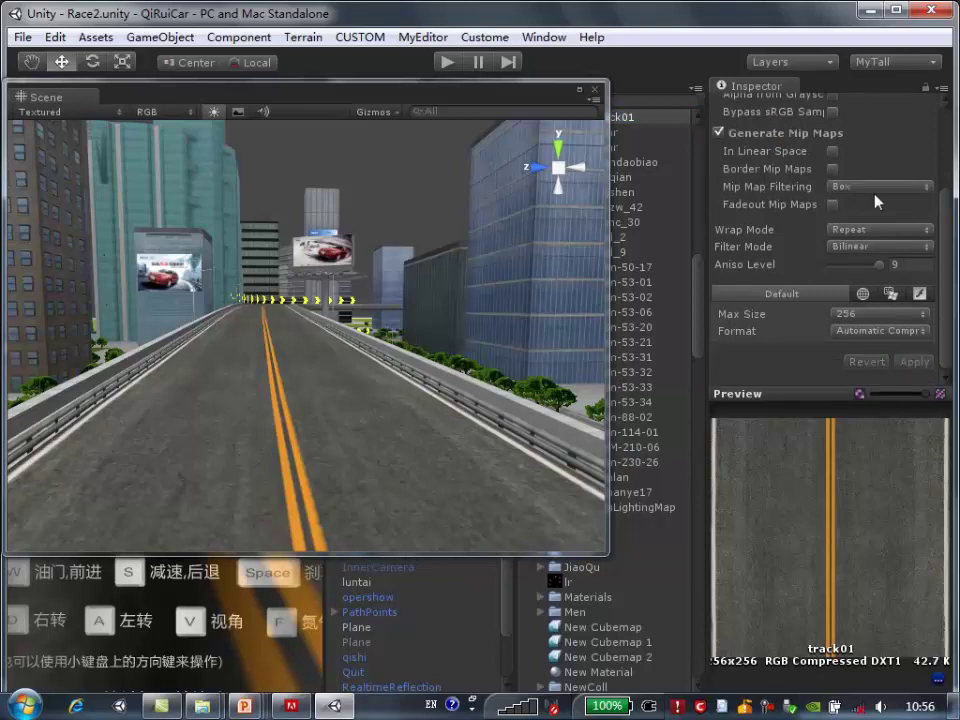
Turn on Fadeout Mip Maps for track01 and apply, with the floating view enlarged
{"action": "left_click", "coordinate": [833, 204]}
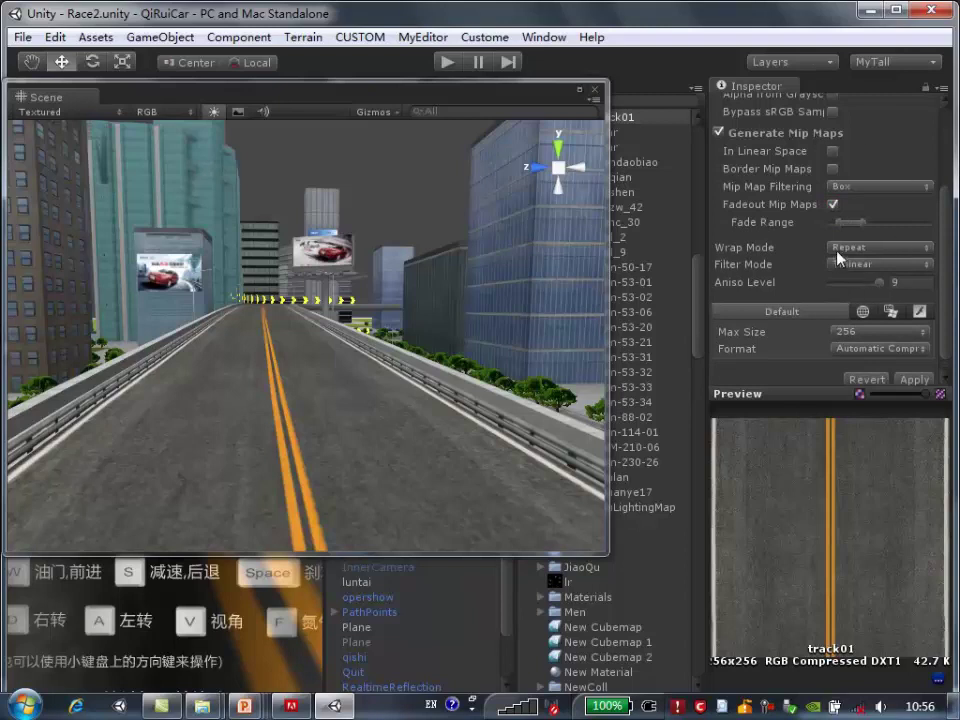
{"action": "scroll", "coordinate": [838, 258], "scroll_direction": "up", "scroll_amount": 2}
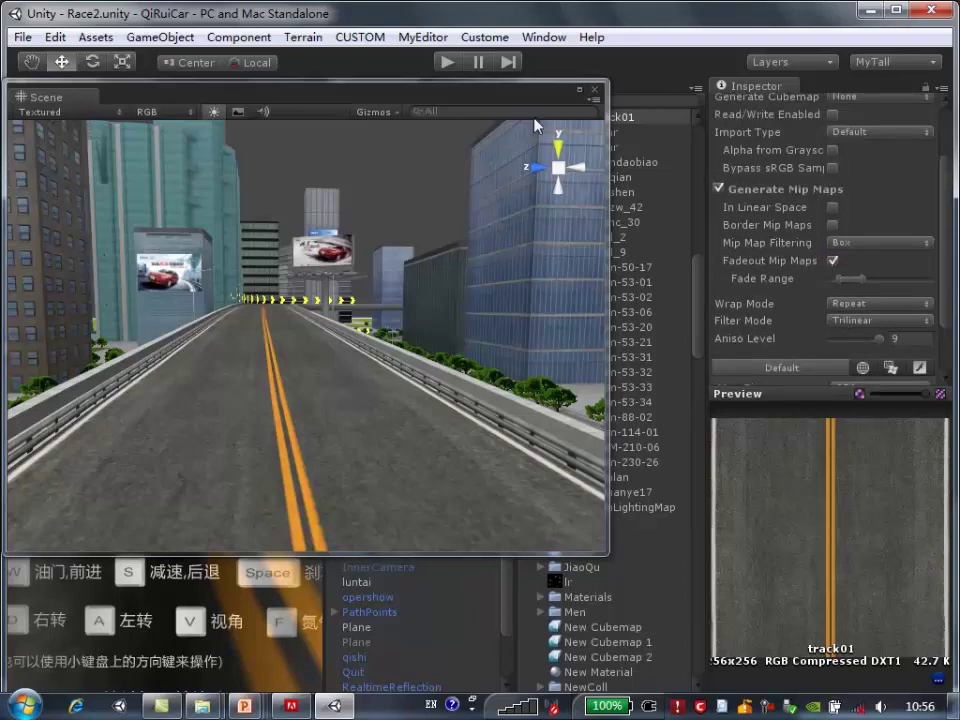
{"action": "left_click_drag", "start_coordinate": [514, 96], "coordinate": [525, 71]}
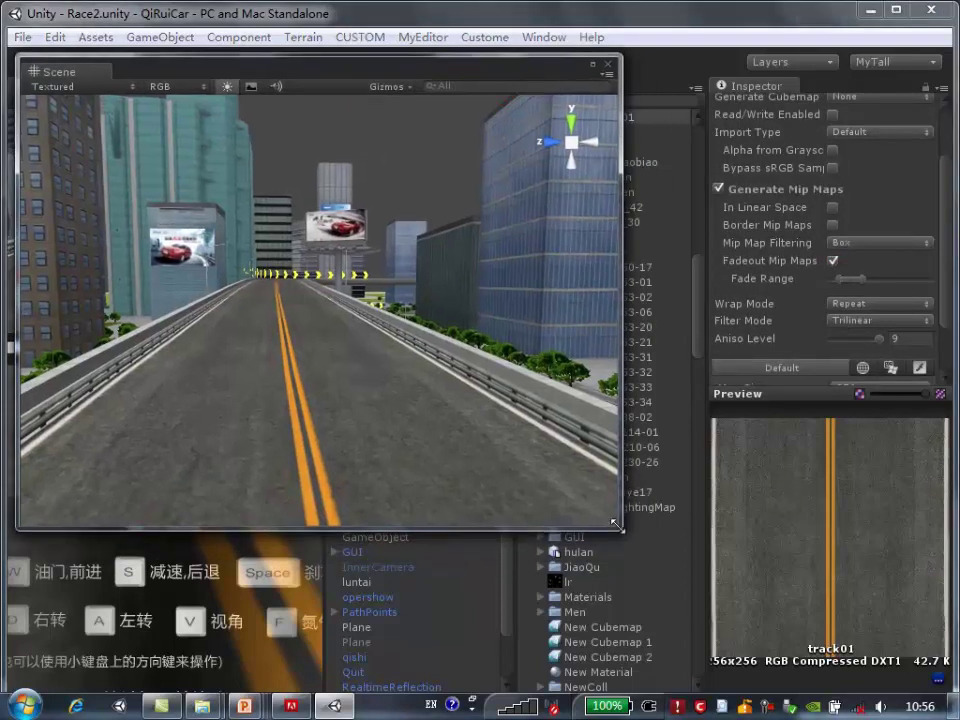
{"action": "left_click_drag", "start_coordinate": [620, 526], "coordinate": [746, 579]}
{"action": "left_click_drag", "start_coordinate": [584, 70], "coordinate": [490, 57]}
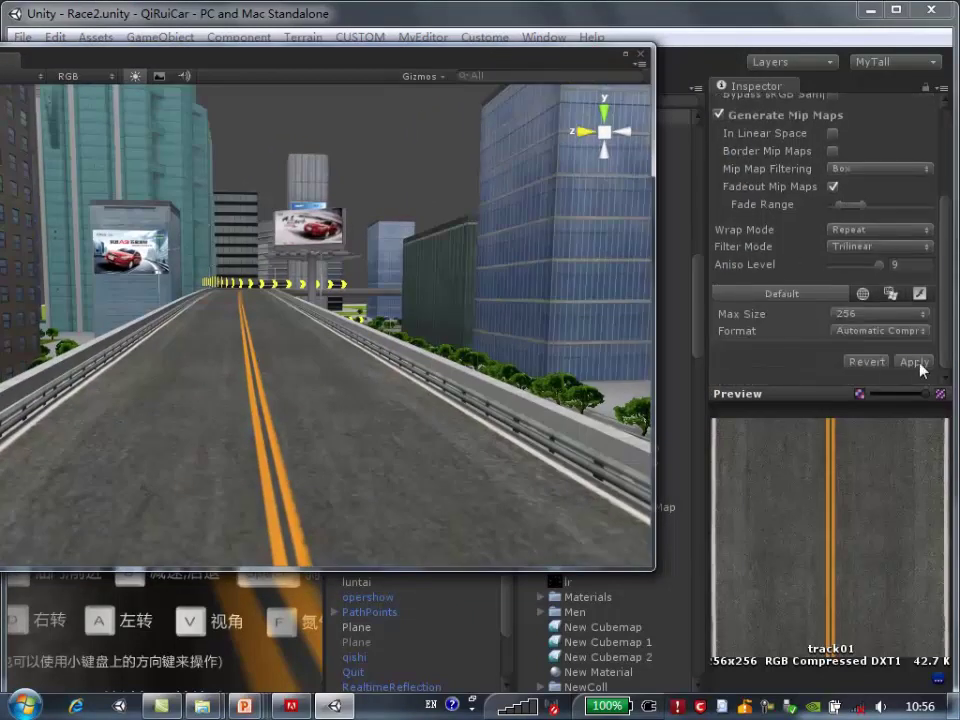
{"action": "left_click", "coordinate": [914, 362]}
Adjust the mip map Fade Range slider while viewing the road, then apply
{"action": "middle_click_drag", "start_coordinate": [232, 305], "coordinate": [272, 368]}
{"action": "key", "text": "Right"}
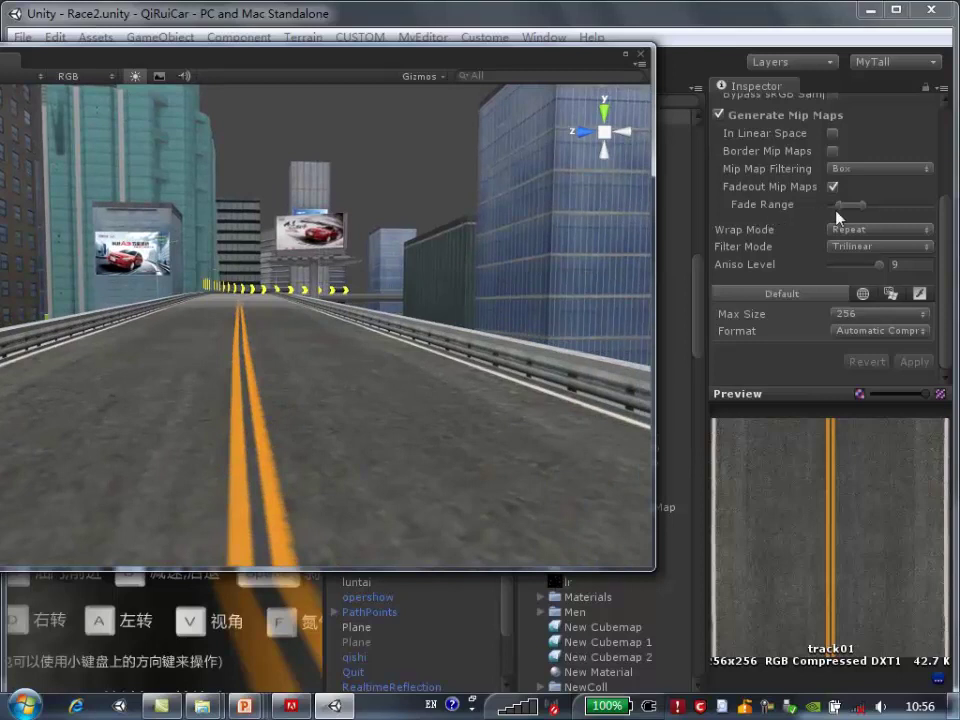
{"action": "left_click_drag", "start_coordinate": [837, 206], "coordinate": [866, 206]}
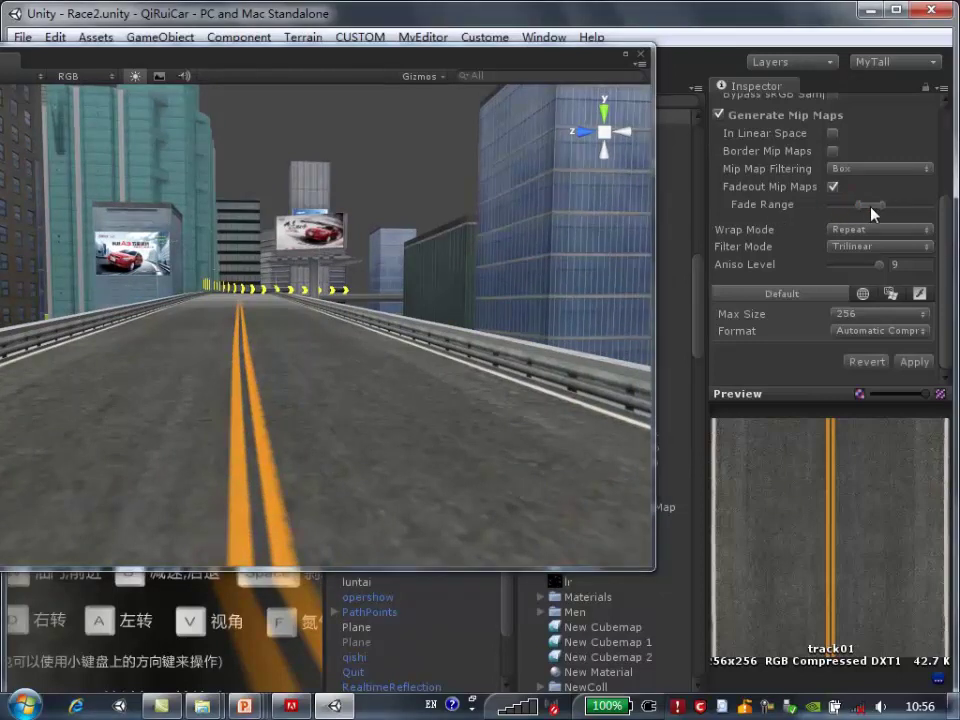
{"action": "left_click_drag", "start_coordinate": [881, 205], "coordinate": [833, 208]}
{"action": "left_click", "coordinate": [545, 276]}
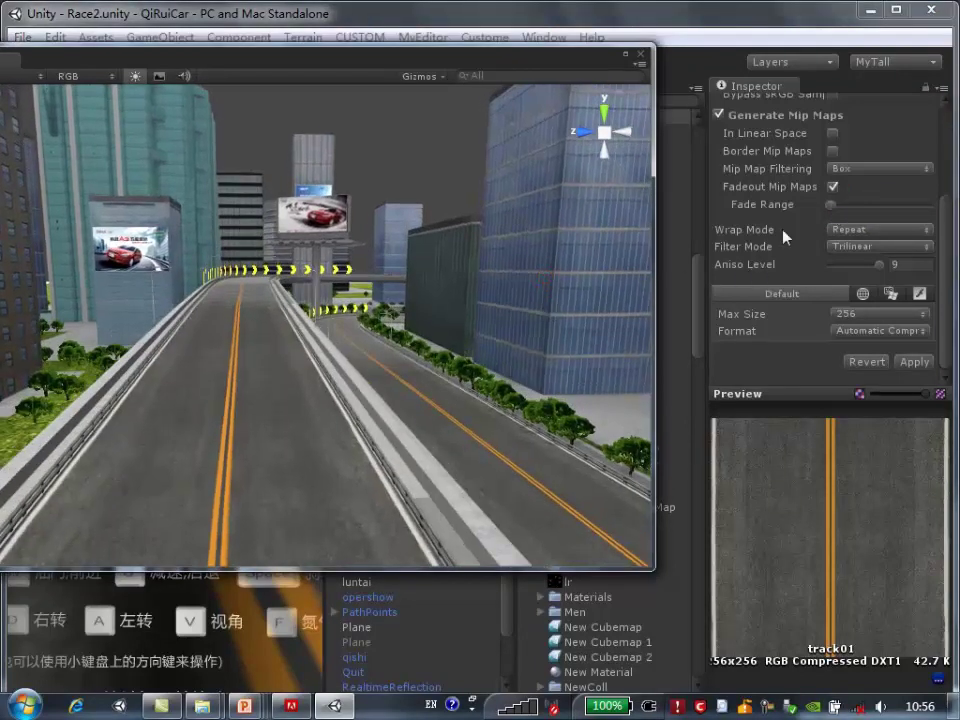
{"action": "left_click_drag", "start_coordinate": [833, 208], "coordinate": [892, 208]}
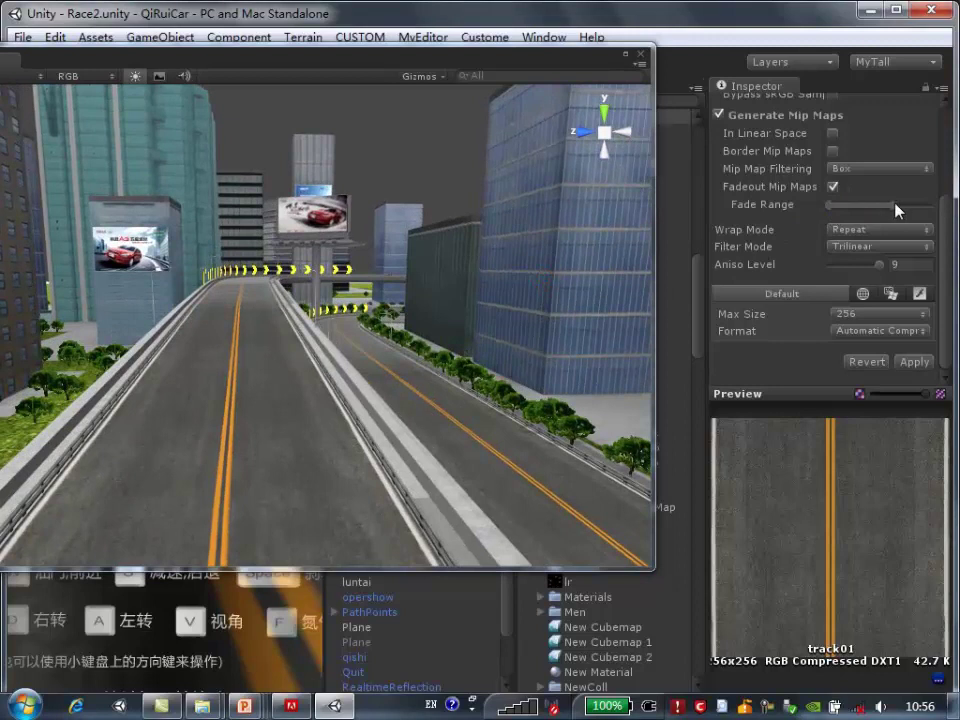
{"action": "left_click", "coordinate": [911, 362]}
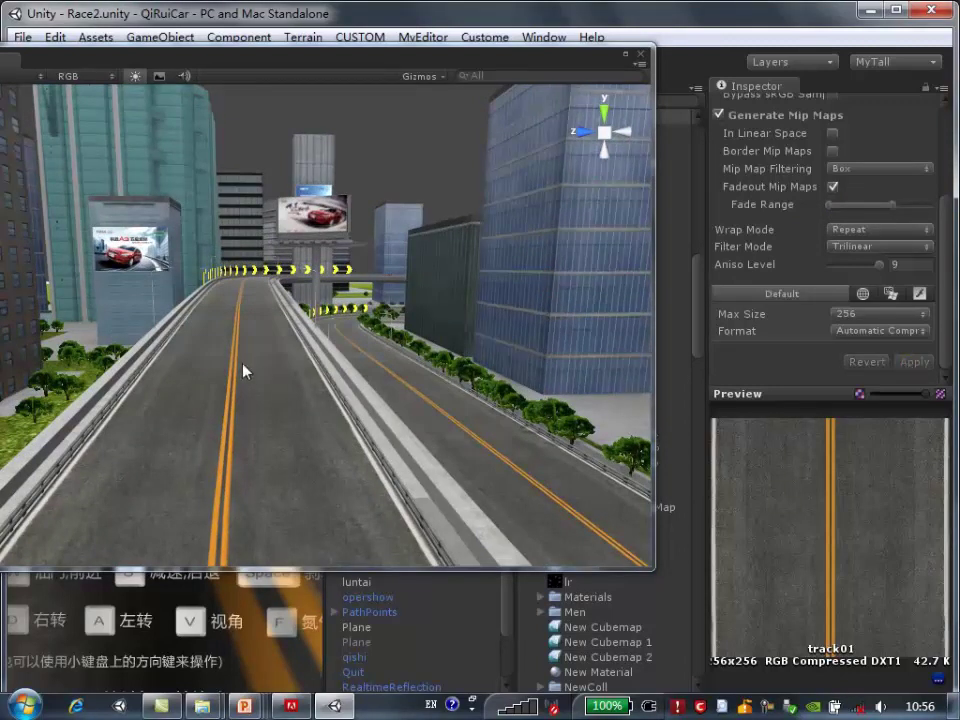
{"action": "left_click", "coordinate": [241, 361]}
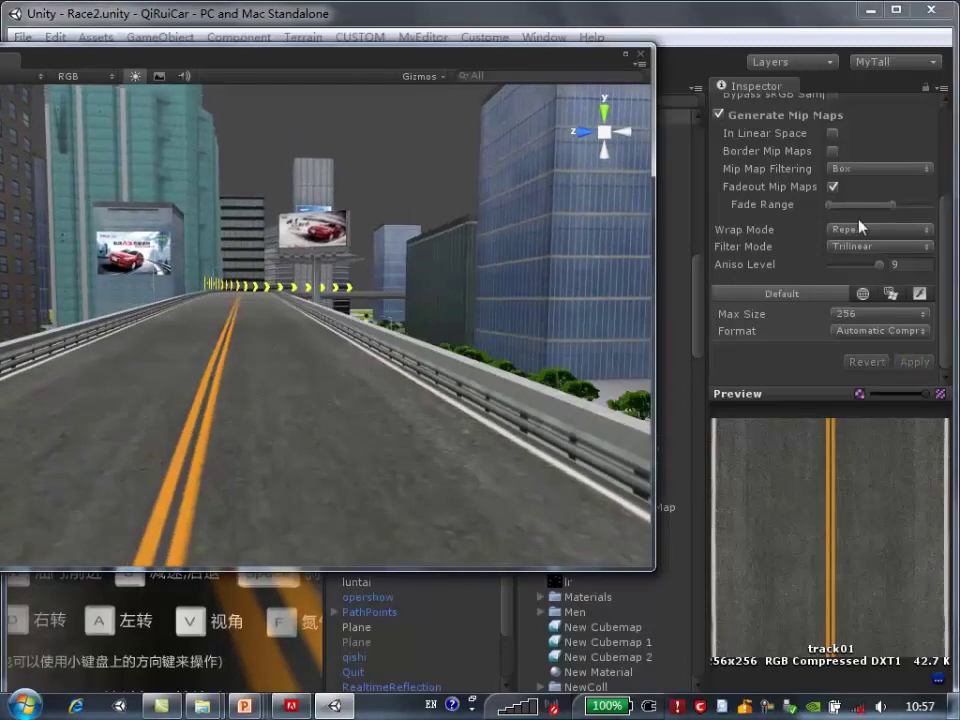
Fine-tune both ends of the Fade Range over several tries, applying each change
{"action": "left_click", "coordinate": [825, 205]}
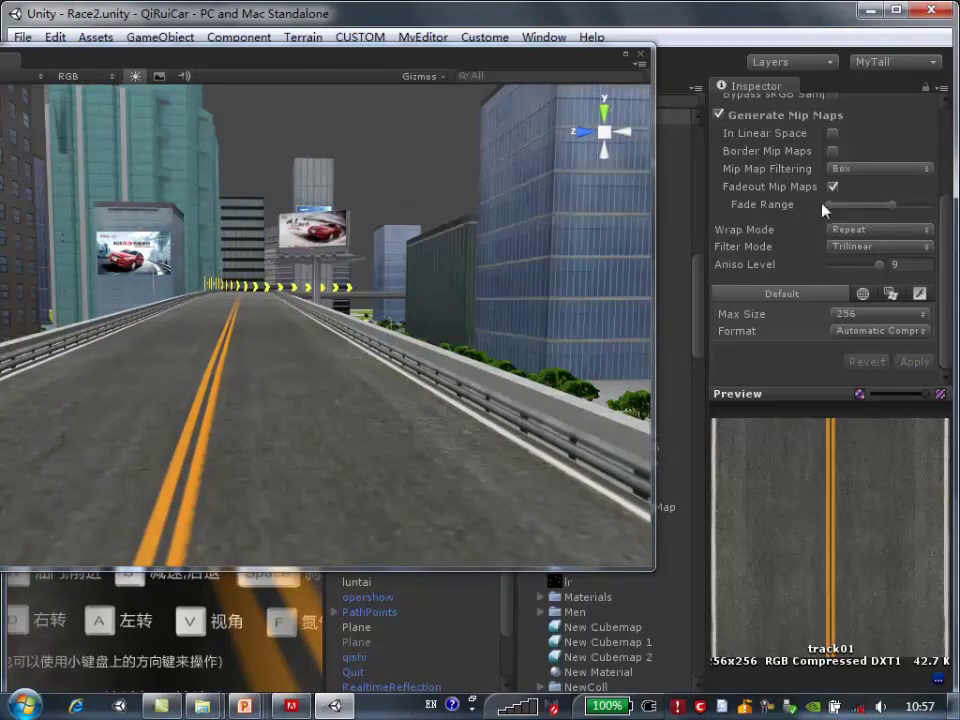
{"action": "left_click_drag", "start_coordinate": [828, 206], "coordinate": [851, 206]}
{"action": "left_click", "coordinate": [916, 363]}
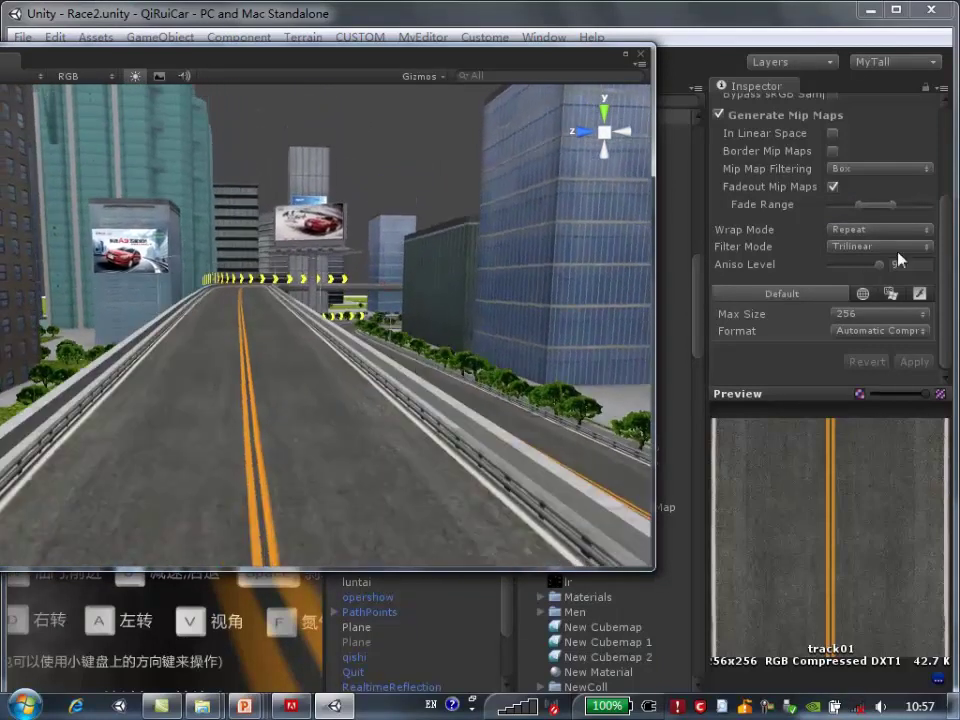
{"action": "left_click_drag", "start_coordinate": [883, 204], "coordinate": [866, 204]}
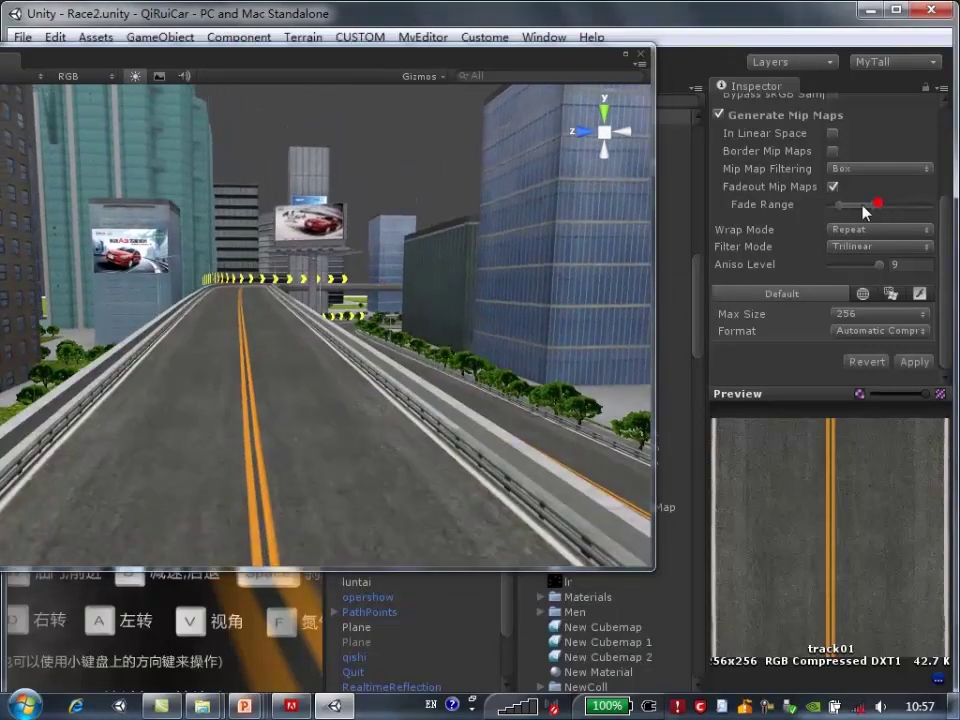
{"action": "left_click", "coordinate": [915, 363]}
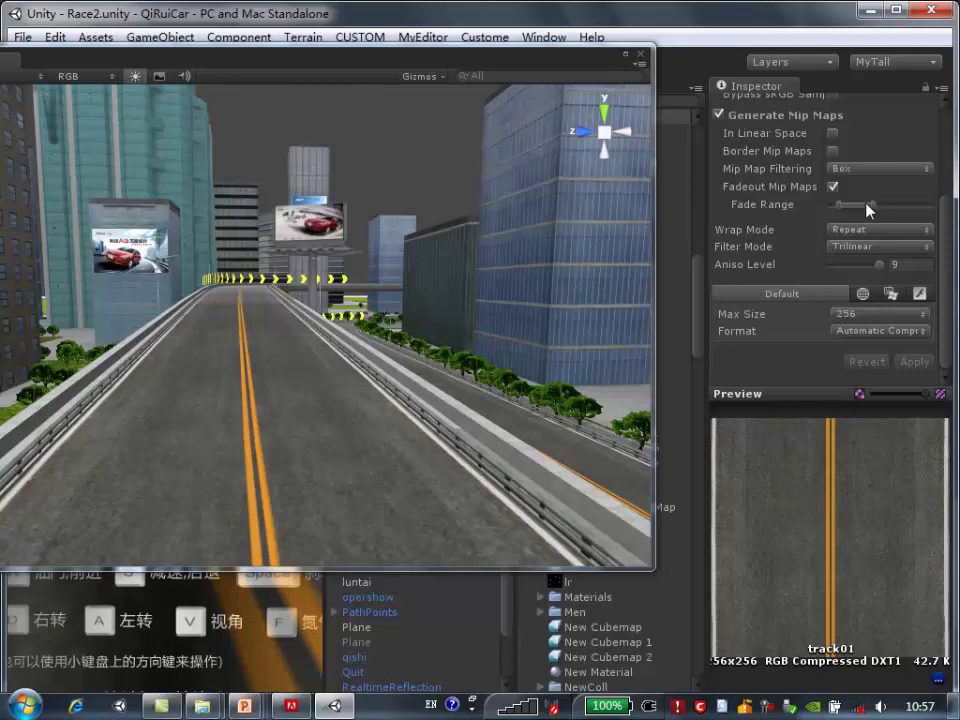
{"action": "left_click_drag", "start_coordinate": [878, 201], "coordinate": [904, 207]}
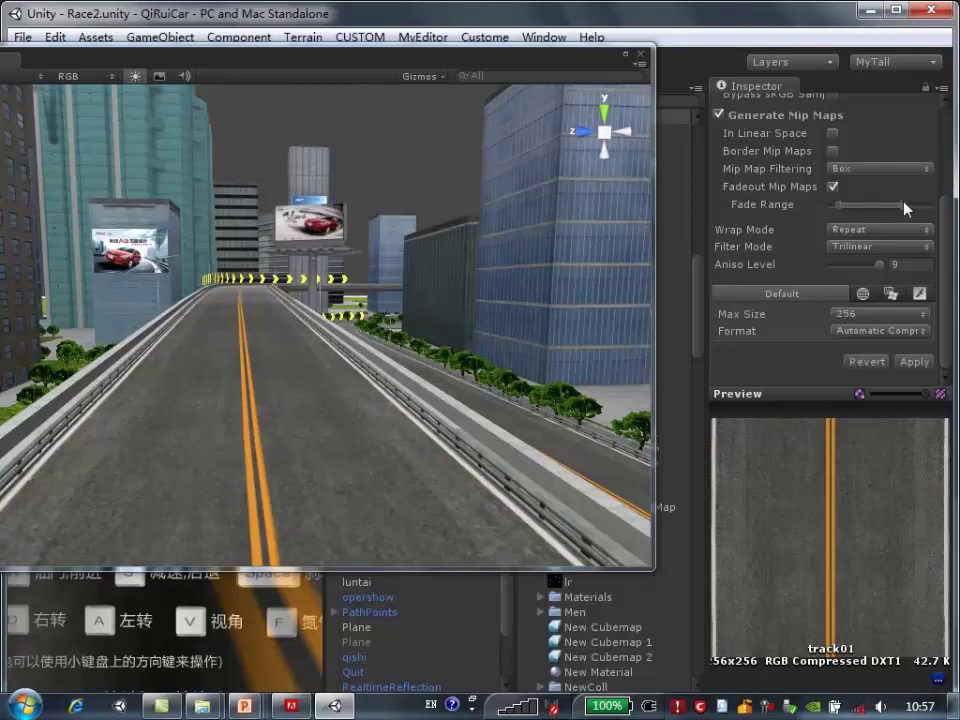
{"action": "left_click", "coordinate": [915, 362]}
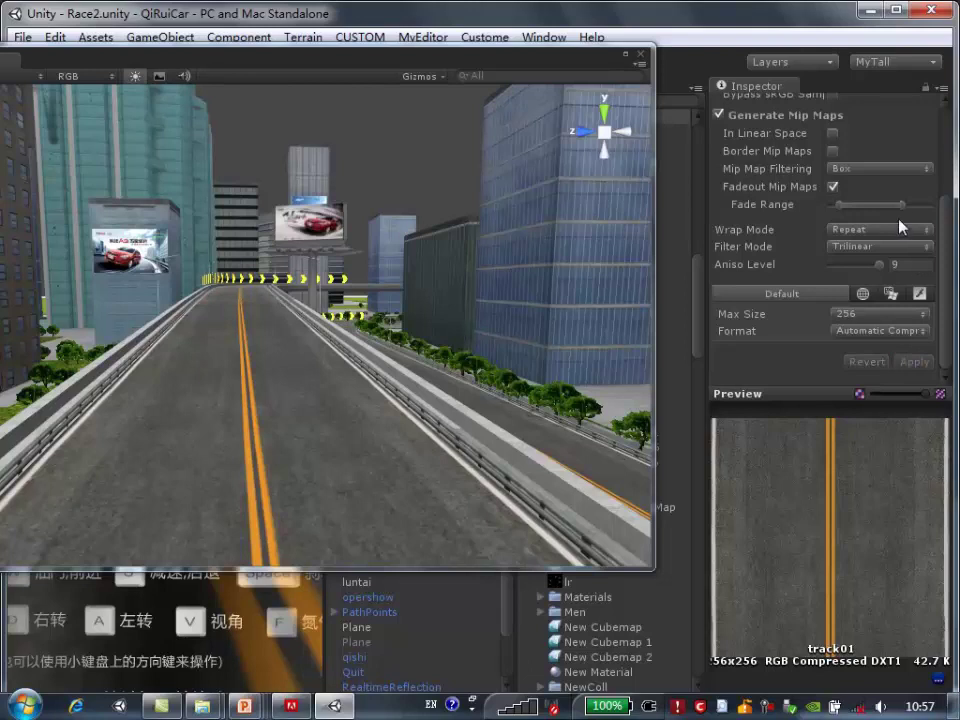
{"action": "left_click_drag", "start_coordinate": [903, 204], "coordinate": [852, 204]}
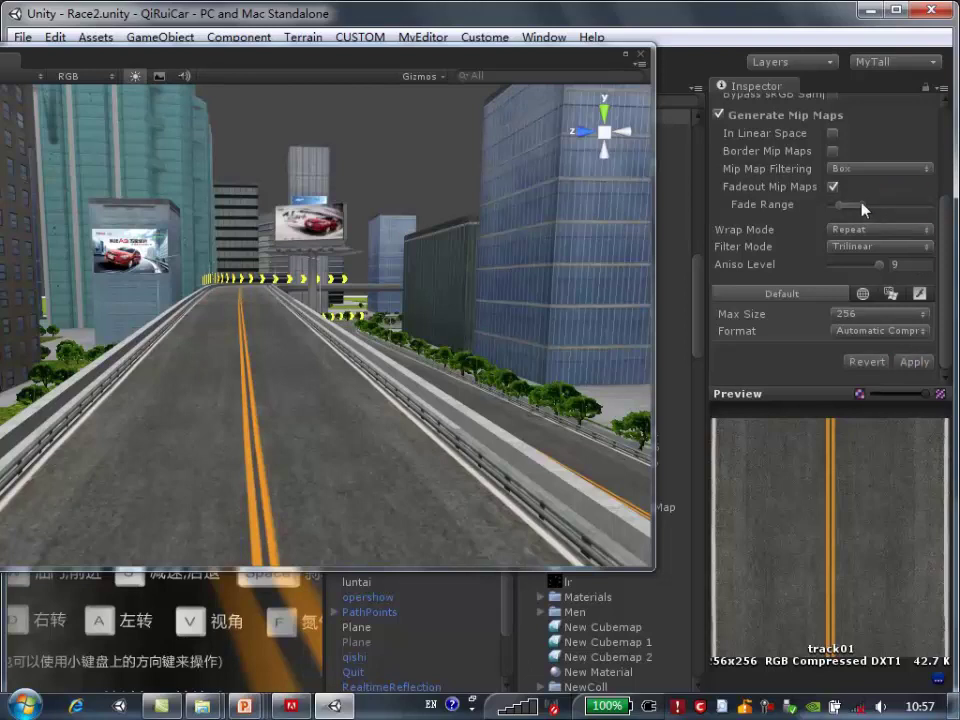
{"action": "left_click", "coordinate": [912, 362]}
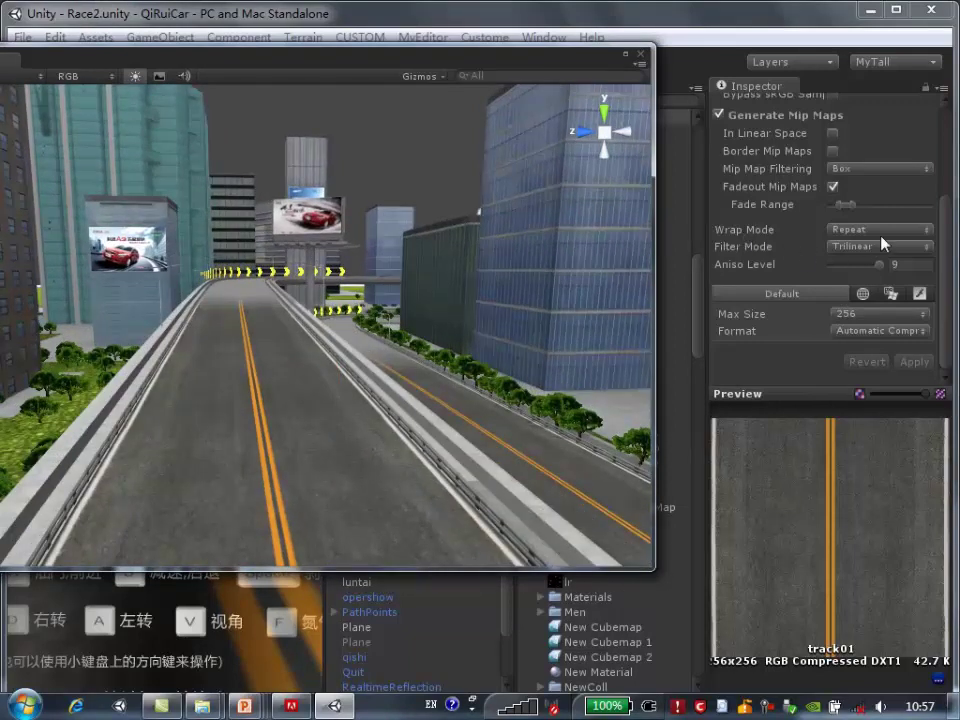
Turn off Generate Mip Maps for track01, apply, and set Wrap Mode to Clamp
{"action": "left_click", "coordinate": [727, 115]}
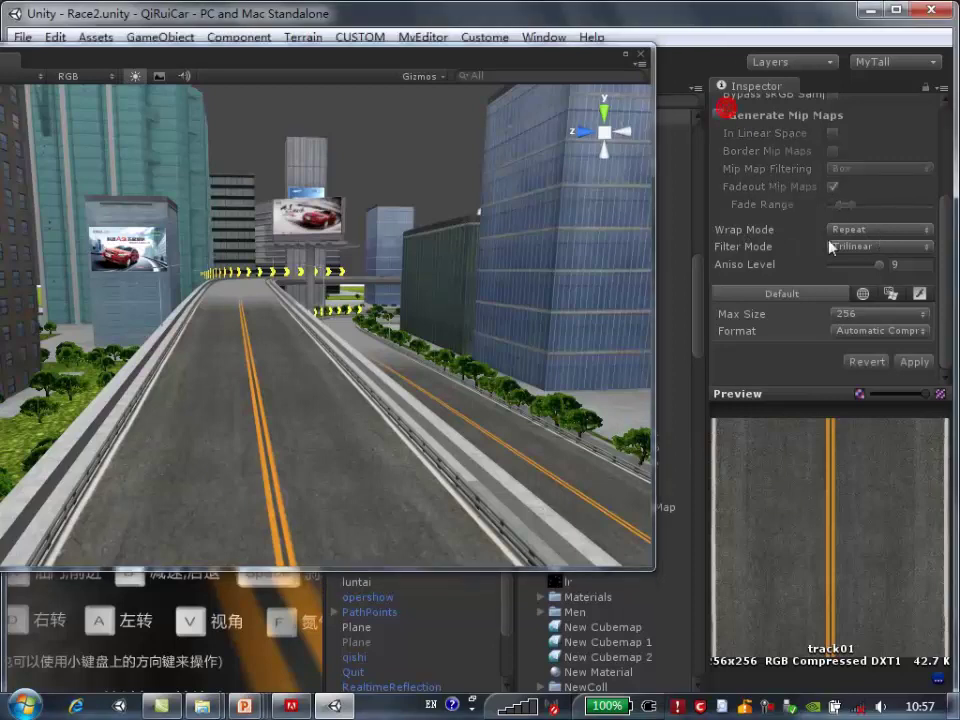
{"action": "left_click", "coordinate": [914, 361]}
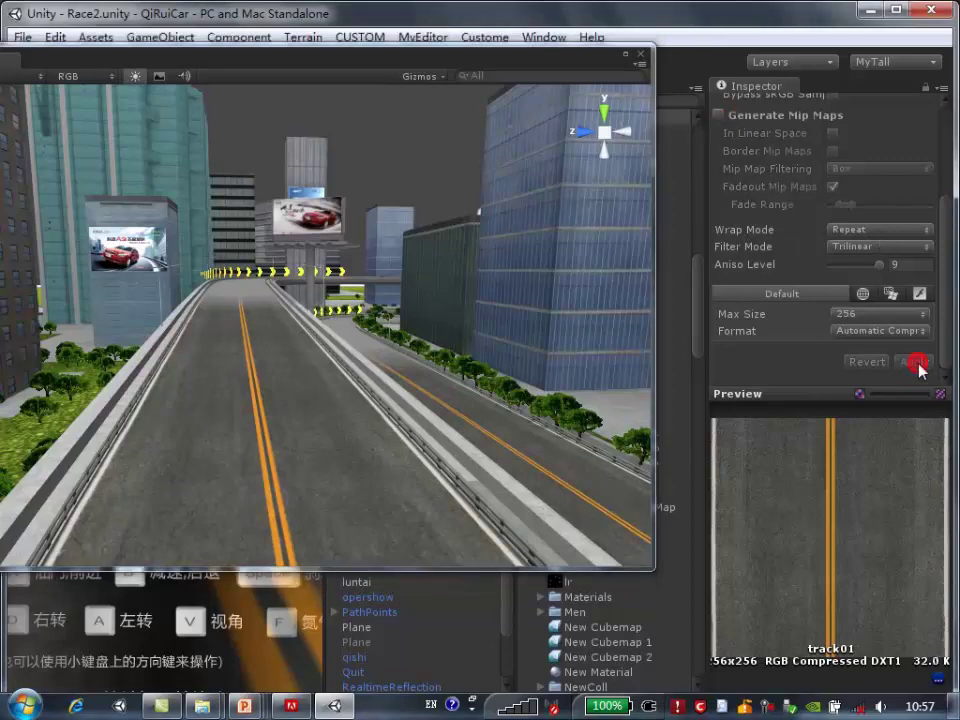
{"action": "left_click", "coordinate": [868, 231]}
{"action": "left_click", "coordinate": [875, 271]}
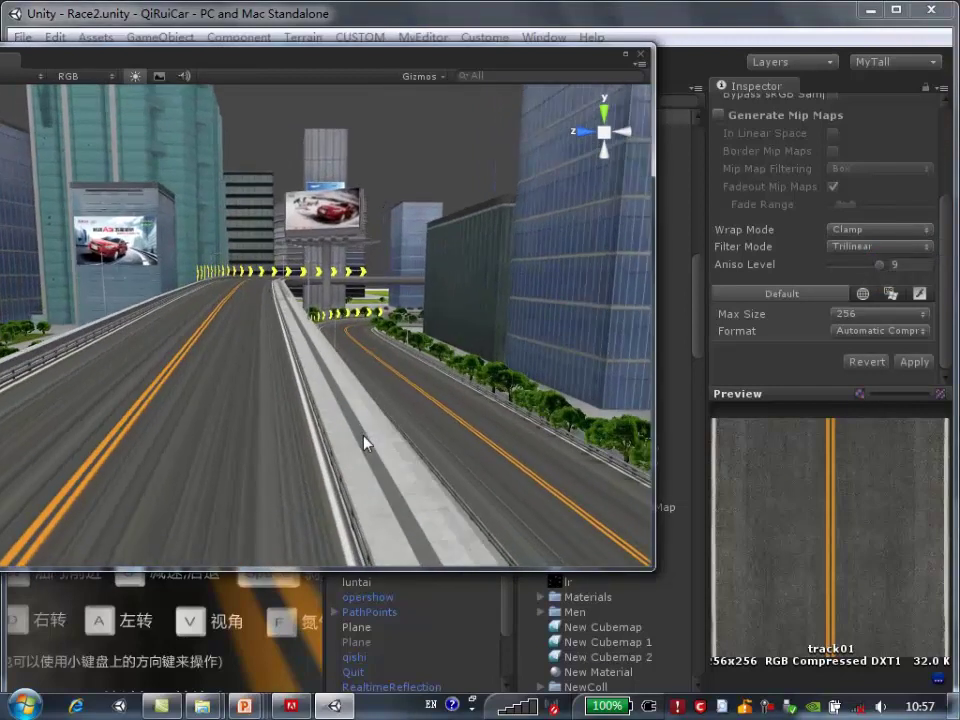
Check the road in the game view and switch Wrap Mode back to Repeat
{"action": "left_click", "coordinate": [287, 452]}
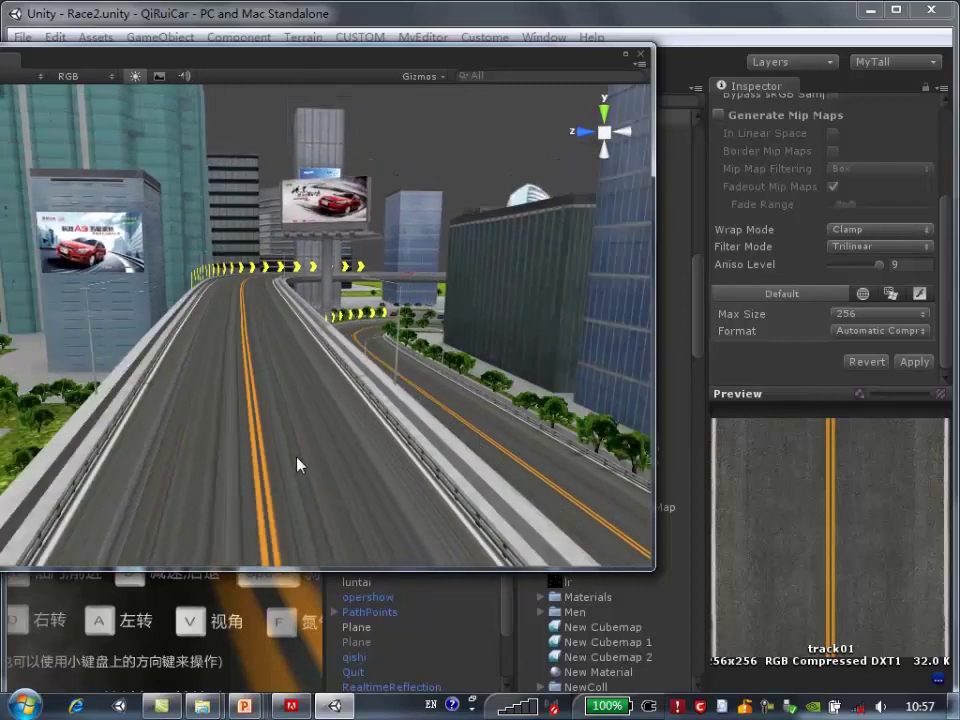
{"action": "left_click", "coordinate": [298, 461]}
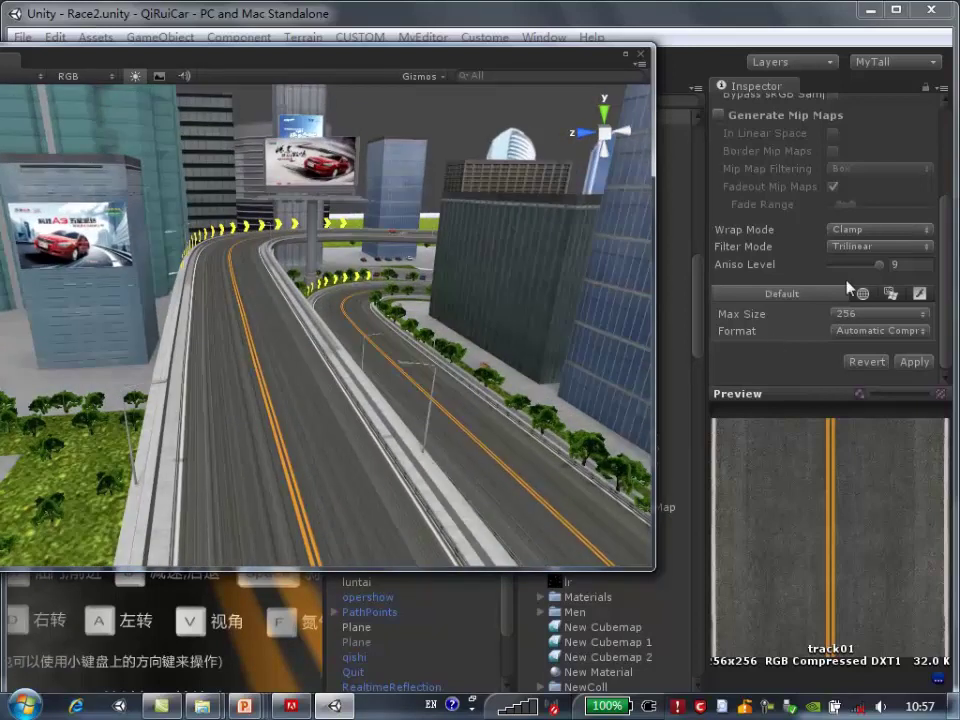
{"action": "left_click", "coordinate": [865, 233]}
{"action": "left_click", "coordinate": [864, 251]}
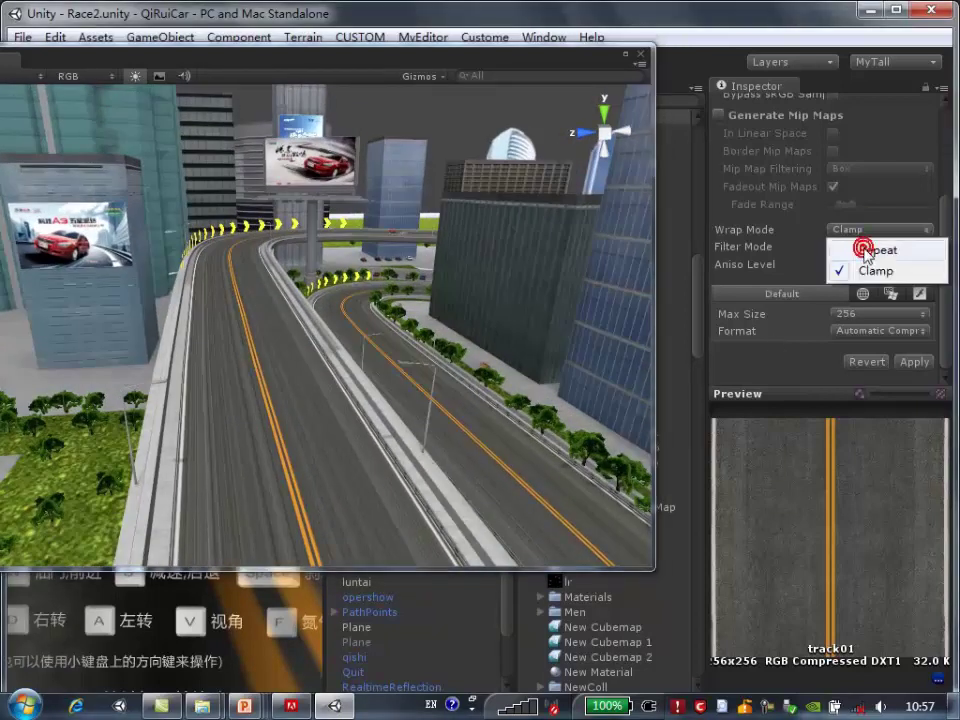
{"action": "left_click", "coordinate": [167, 452]}
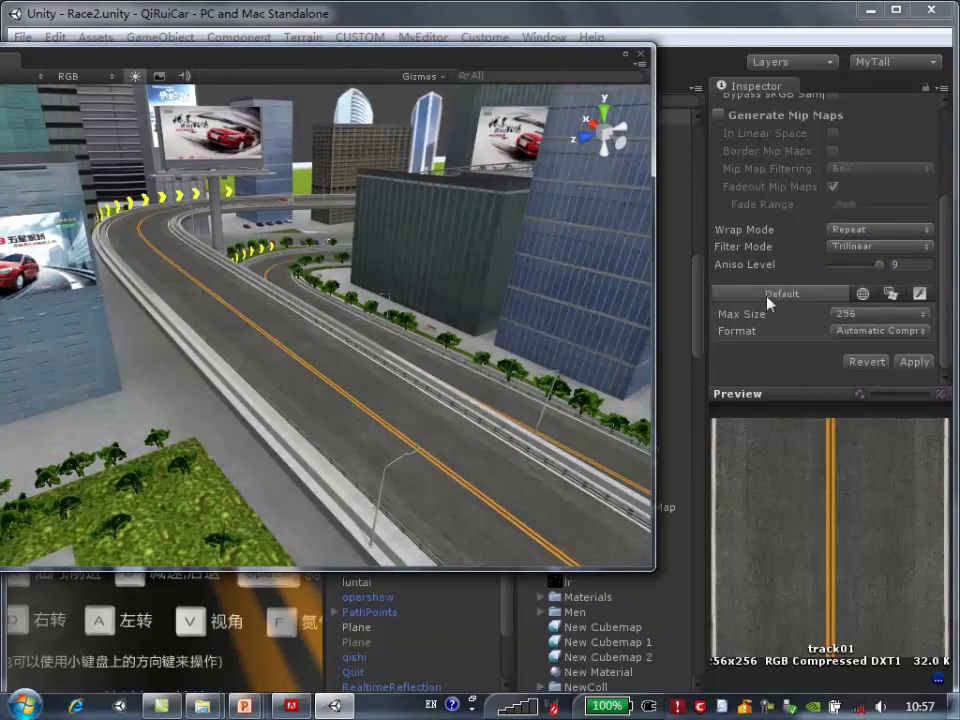
Try Clamp wrapping once more, then settle on Repeat
{"action": "left_click", "coordinate": [878, 233]}
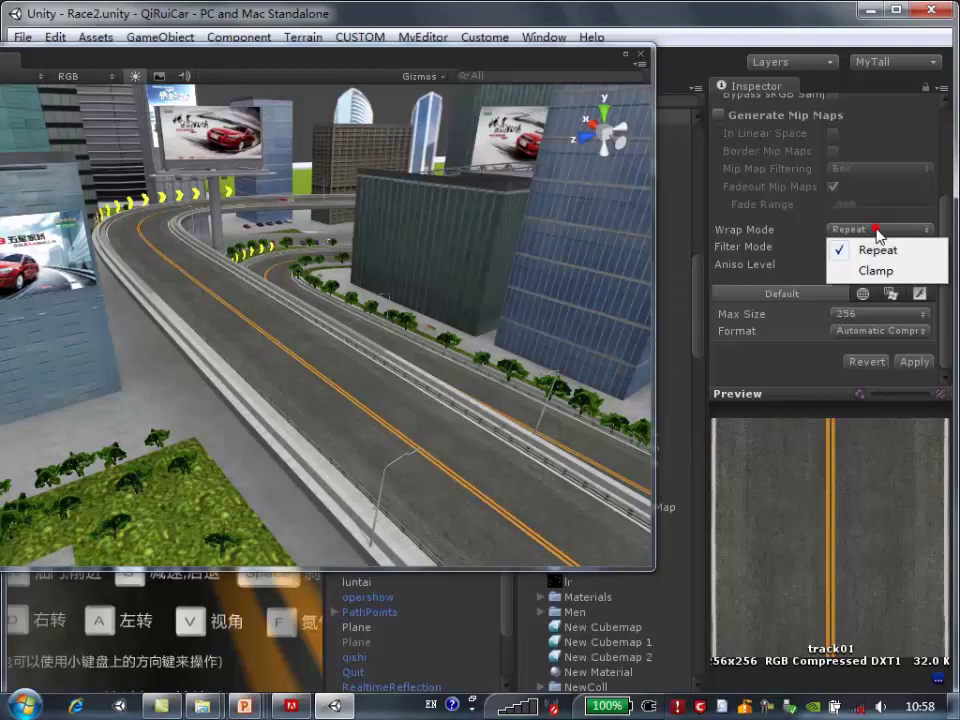
{"action": "left_click", "coordinate": [860, 272]}
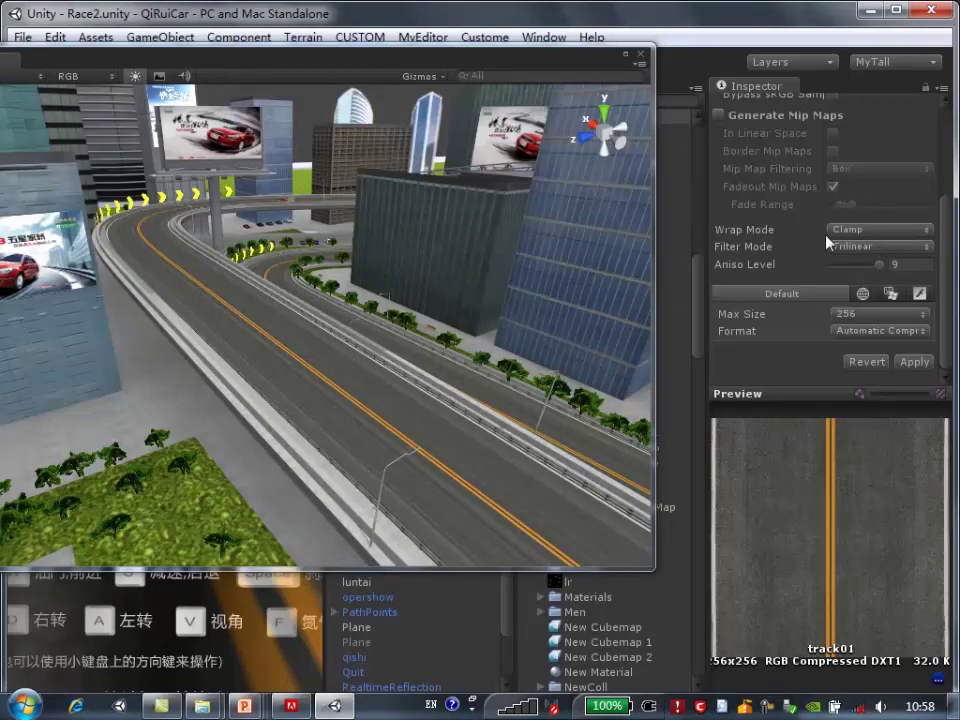
{"action": "left_click", "coordinate": [898, 233]}
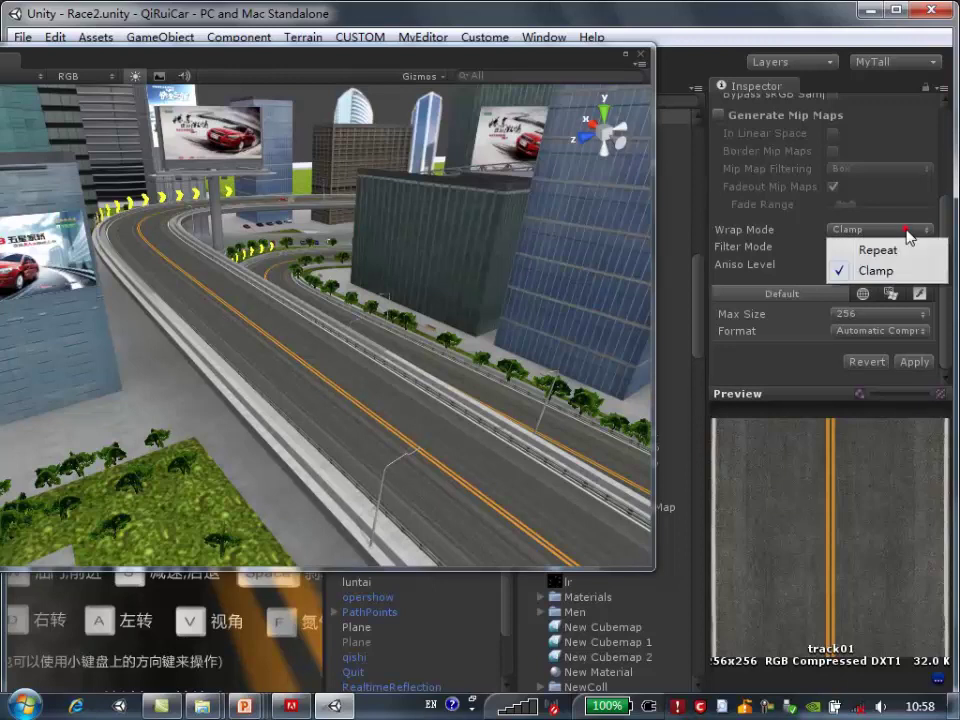
{"action": "left_click", "coordinate": [904, 251]}
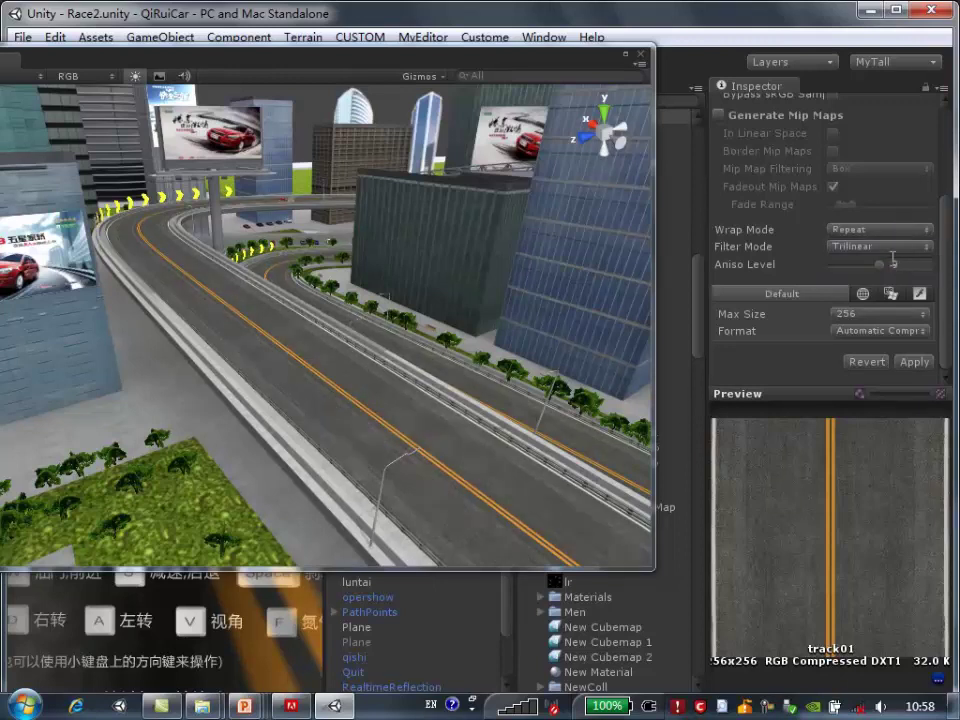
Set track01's Filter Mode to Point and apply it
{"action": "mouse_move", "coordinate": [469, 450]}
{"action": "right_mouse_down"}
{"action": "mouse_move", "coordinate": [305, 478]}
{"action": "mouse_move", "coordinate": [326, 447]}
{"action": "right_mouse_up"}
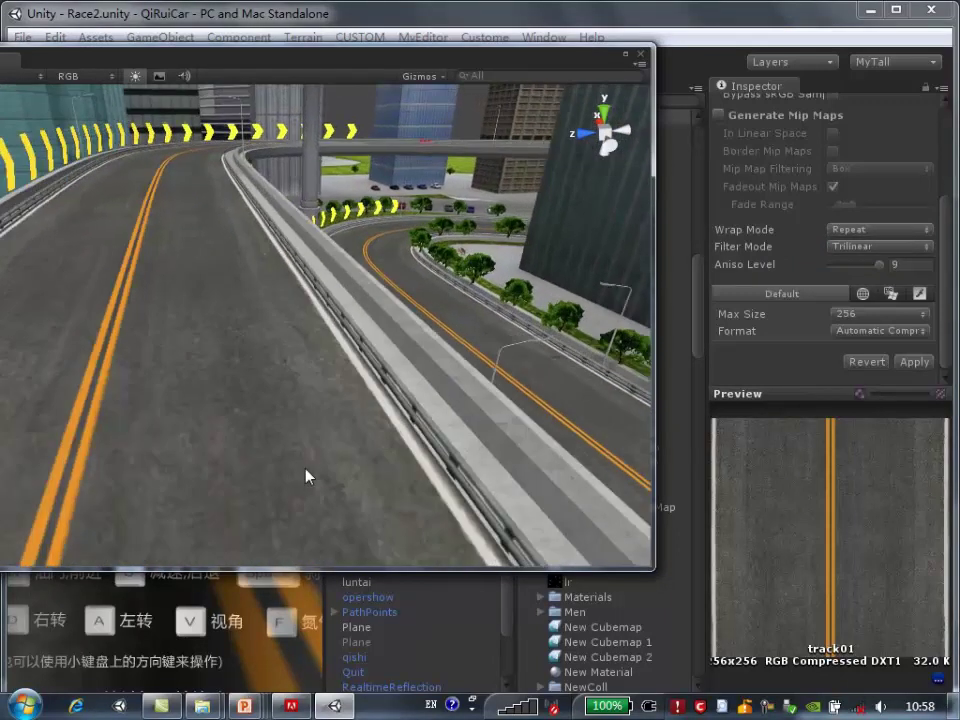
{"action": "left_click", "coordinate": [880, 246]}
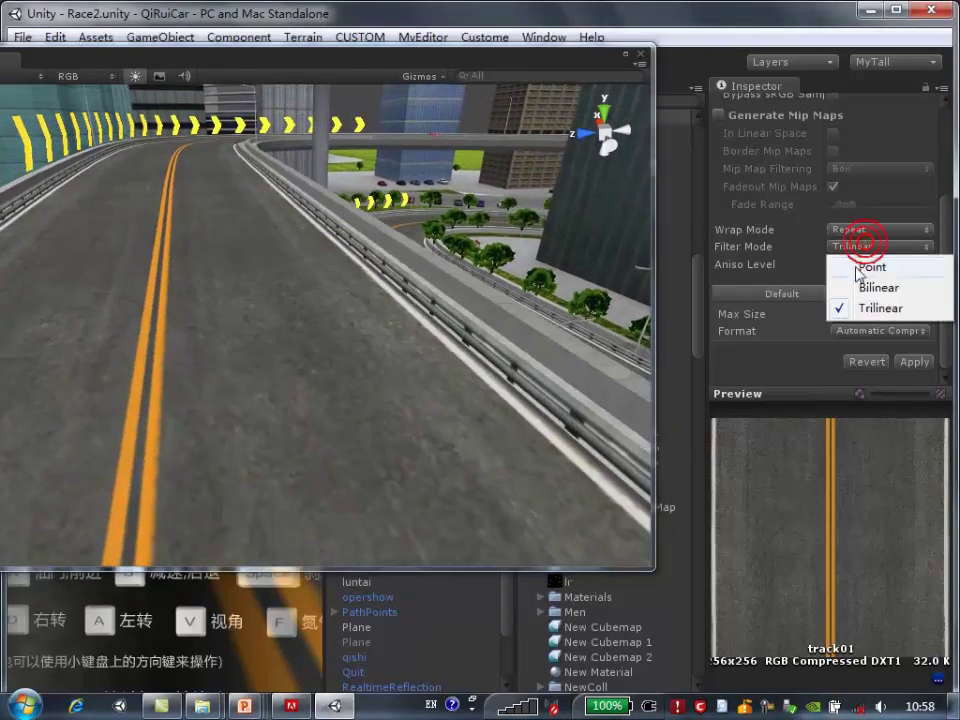
{"action": "left_click", "coordinate": [868, 244]}
{"action": "left_click", "coordinate": [925, 370]}
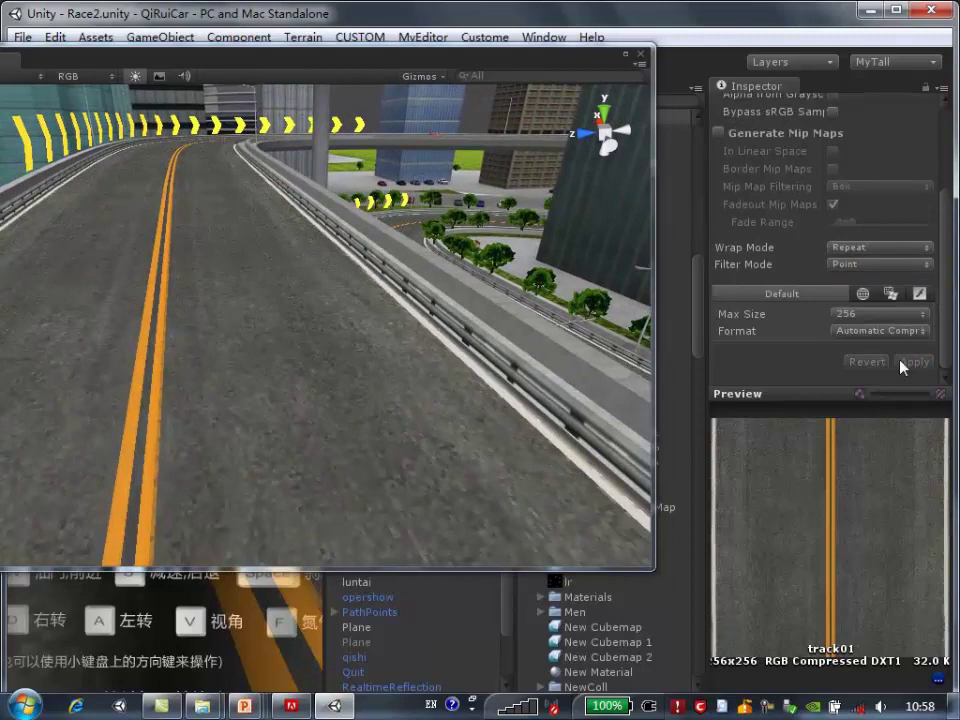
Switch Filter Mode to Bilinear and apply, keeping Wrap Mode at Repeat
{"action": "mouse_move", "coordinate": [214, 418]}
{"action": "right_mouse_down"}
{"action": "mouse_move", "coordinate": [212, 406]}
{"action": "mouse_move", "coordinate": [396, 346]}
{"action": "right_mouse_up"}
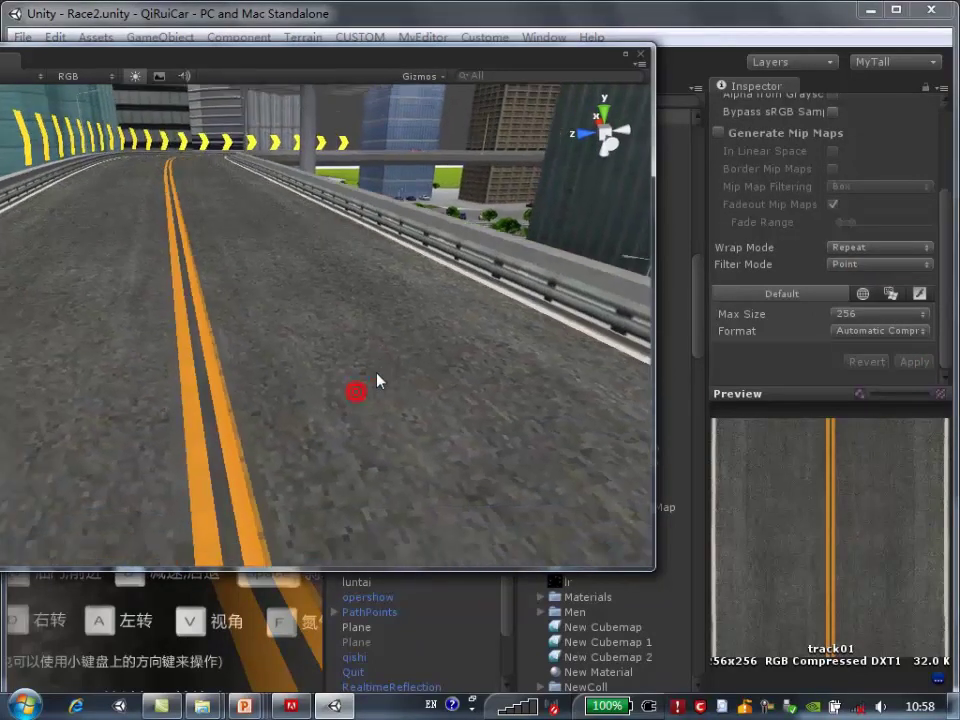
{"action": "right_click_drag", "start_coordinate": [242, 505], "coordinate": [261, 481]}
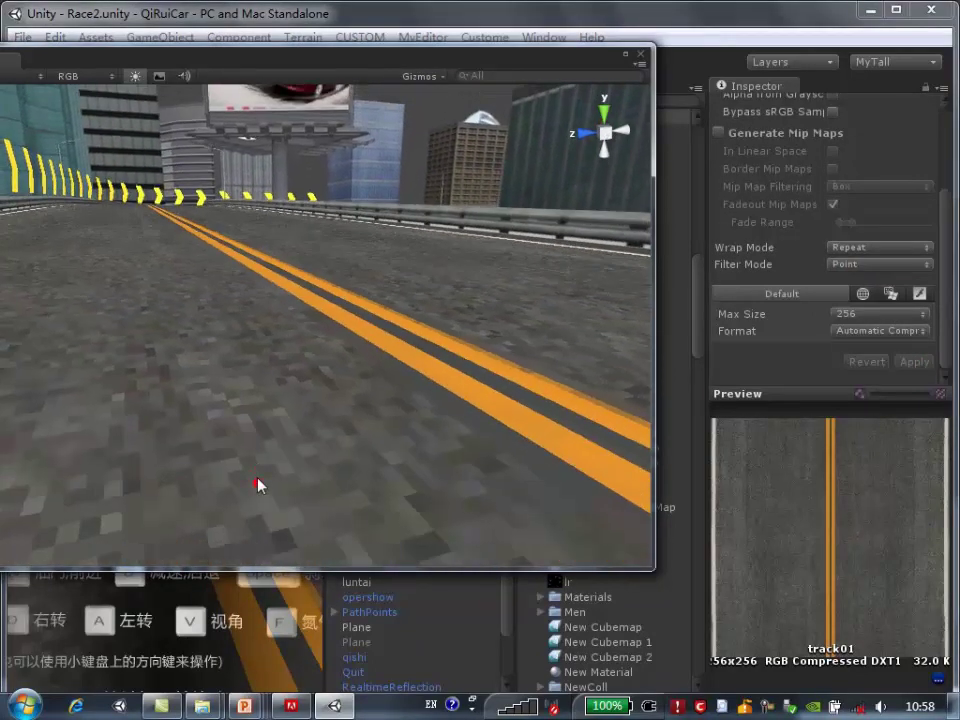
{"action": "left_click", "coordinate": [850, 265]}
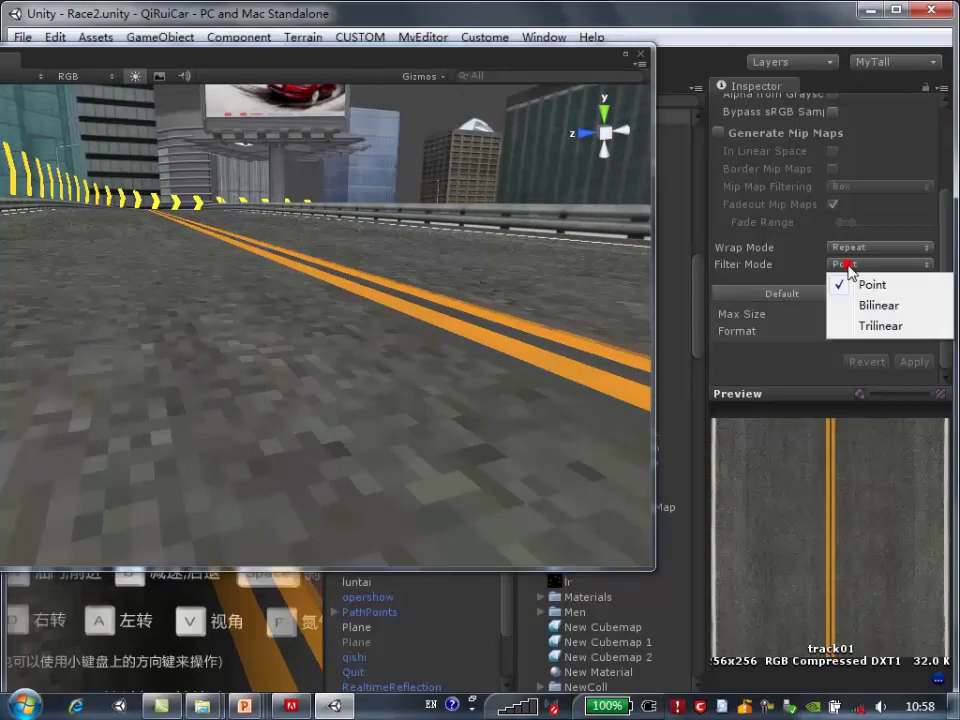
{"action": "left_click", "coordinate": [852, 304]}
{"action": "left_click", "coordinate": [910, 380]}
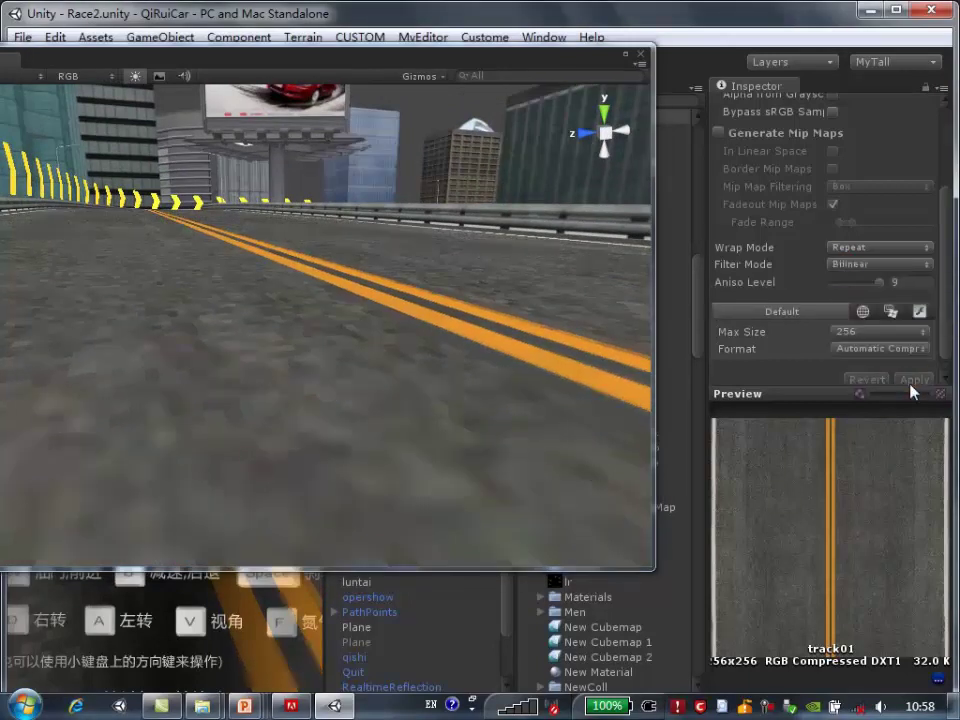
{"action": "left_click", "coordinate": [878, 247]}
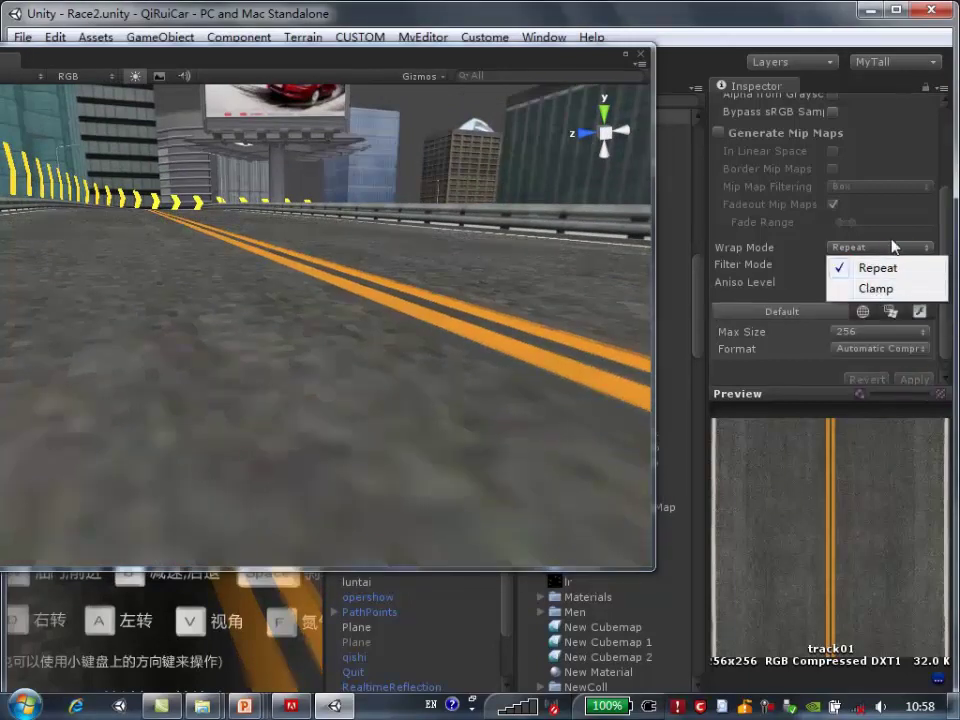
{"action": "left_click", "coordinate": [890, 266]}
Try Trilinear filtering, return to Bilinear, apply, and inspect the road
{"action": "left_click", "coordinate": [890, 266]}
{"action": "left_click", "coordinate": [868, 326]}
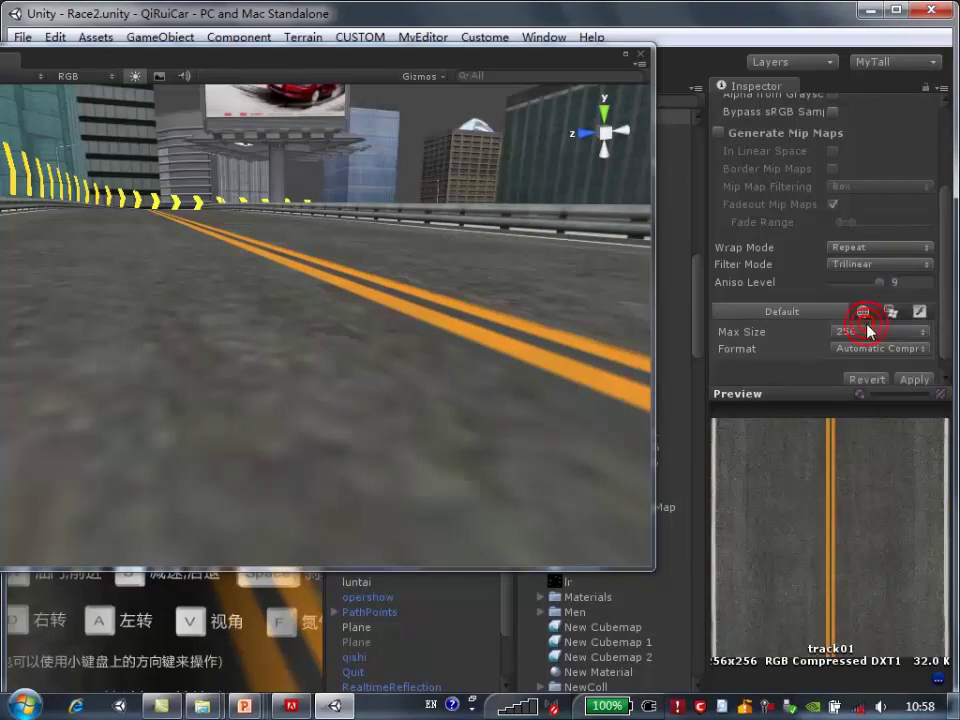
{"action": "scroll", "coordinate": [868, 330], "scroll_direction": "down", "scroll_amount": 1}
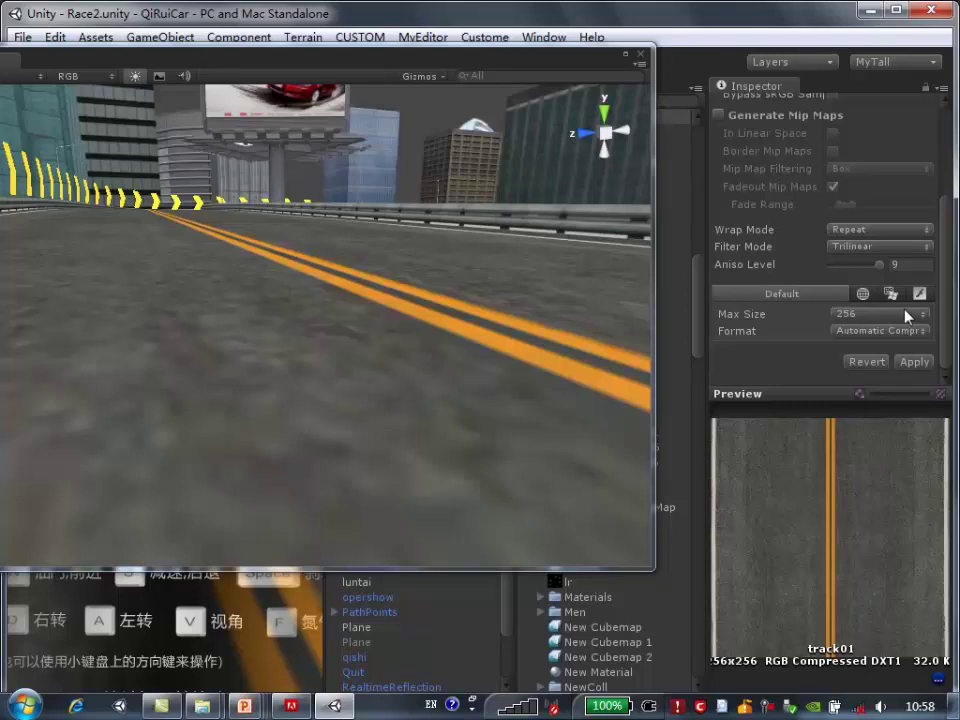
{"action": "left_click", "coordinate": [893, 247]}
{"action": "left_click", "coordinate": [877, 283]}
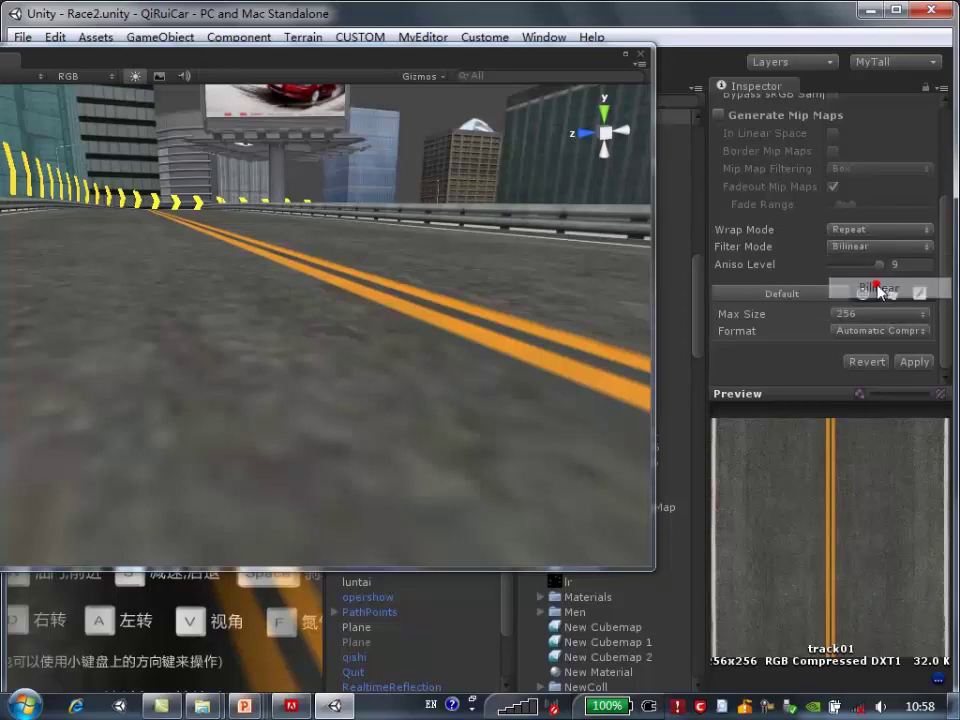
{"action": "left_click", "coordinate": [915, 364]}
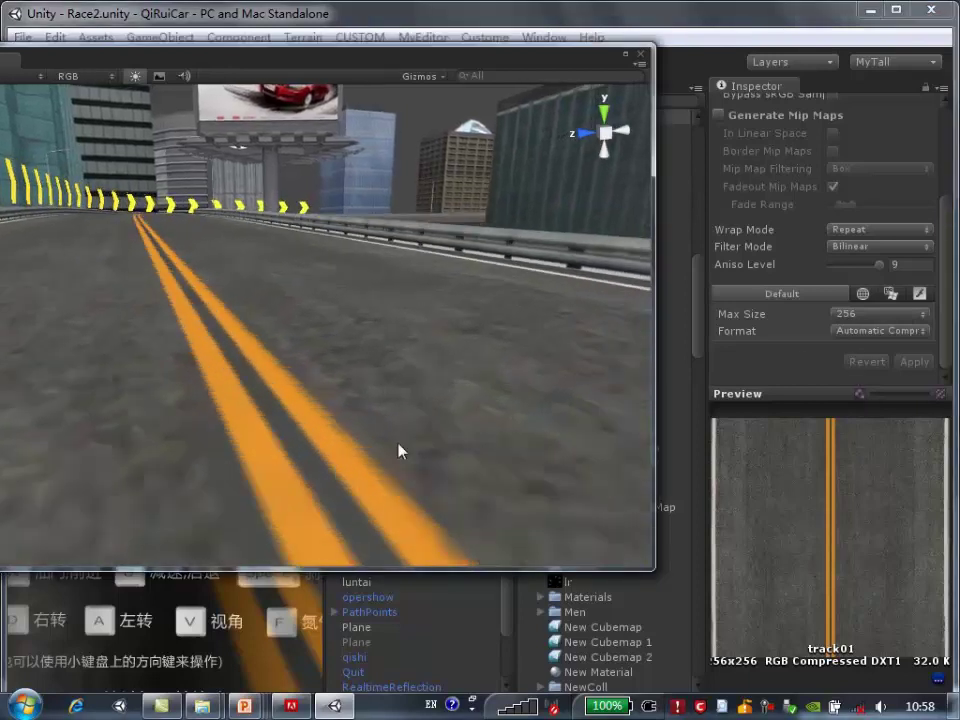
{"action": "left_click", "coordinate": [420, 421]}
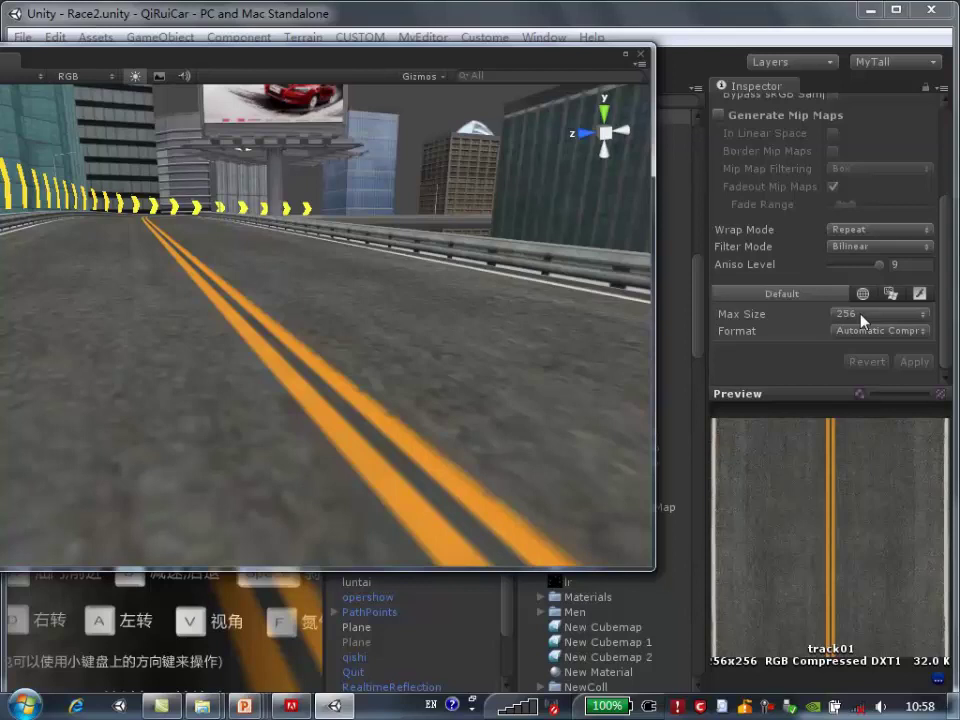
{"action": "left_click", "coordinate": [863, 318]}
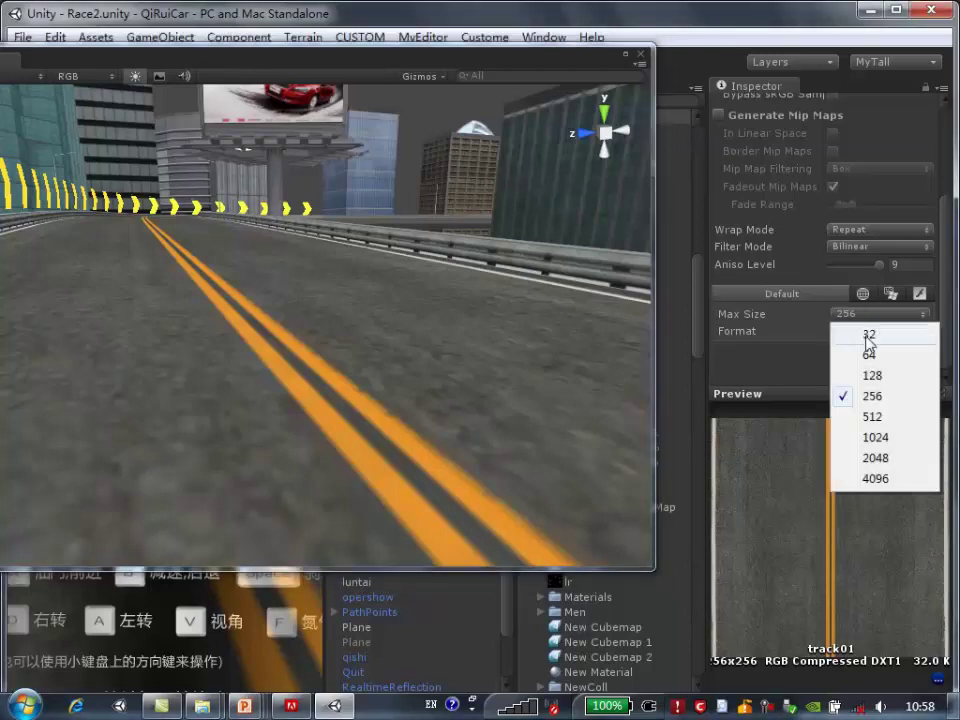
{"action": "left_click", "coordinate": [871, 335]}
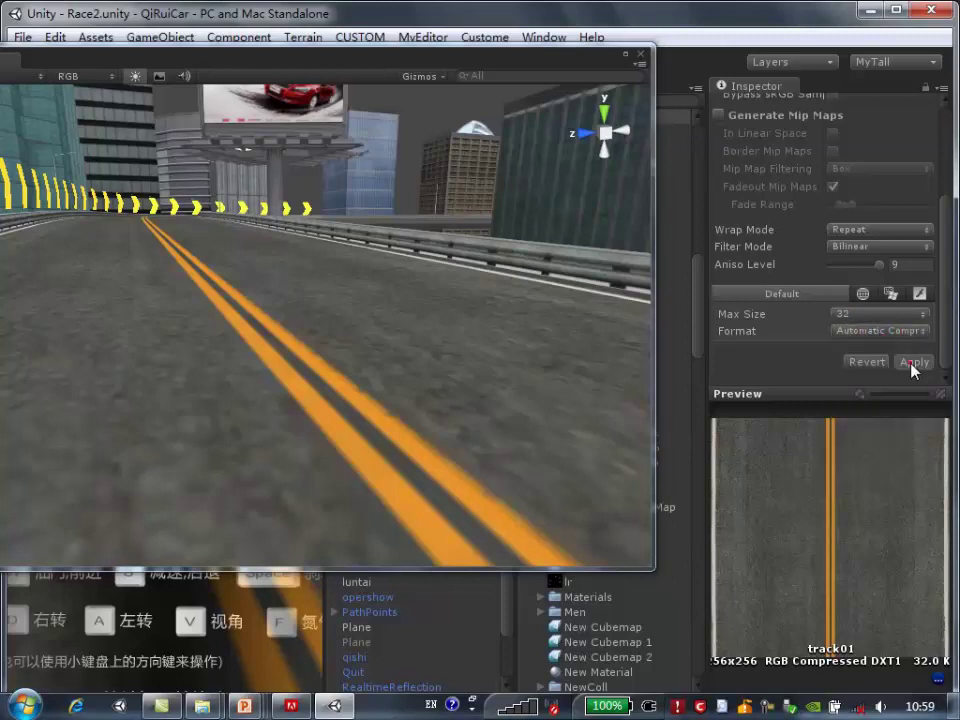
{"action": "left_click", "coordinate": [914, 361]}
{"action": "left_click", "coordinate": [465, 375]}
{"action": "key", "text": "v"}
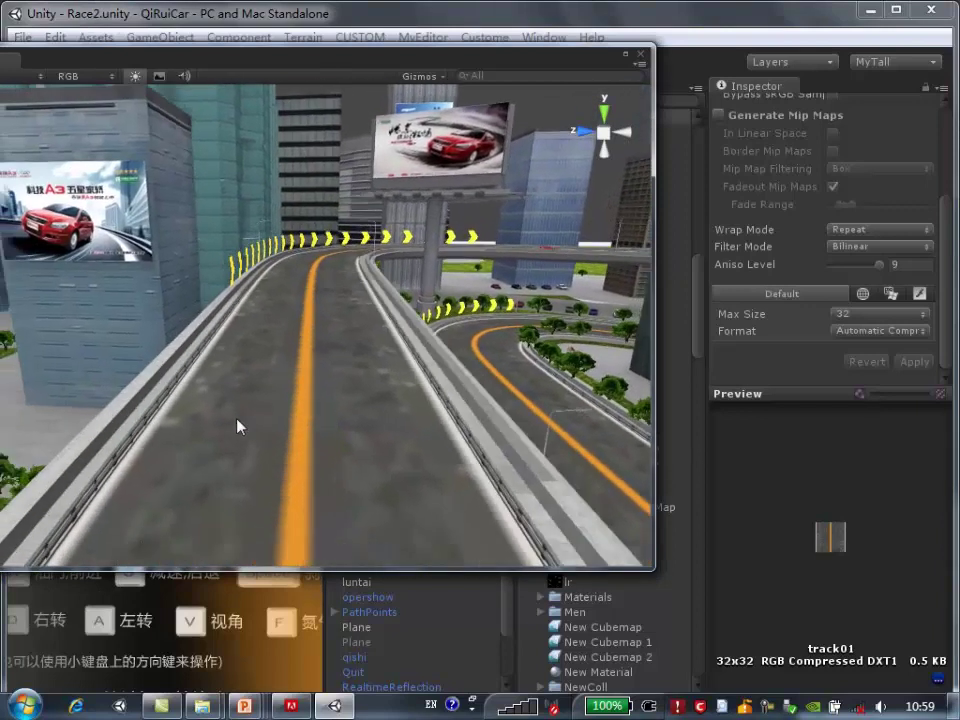
{"action": "left_click", "coordinate": [884, 318]}
{"action": "left_click", "coordinate": [872, 376]}
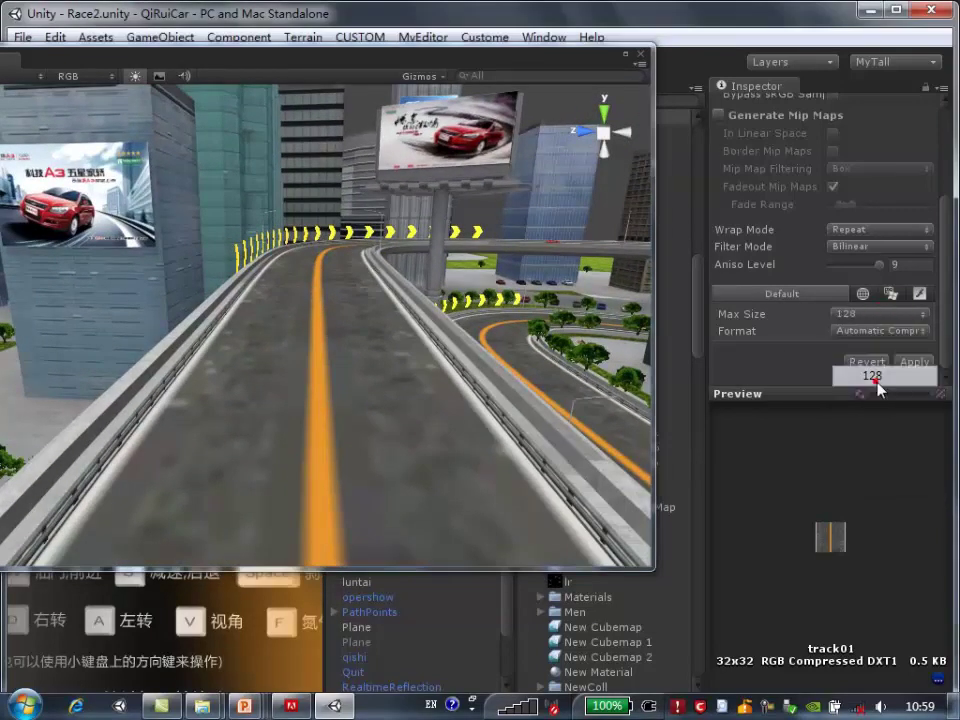
{"action": "left_click", "coordinate": [911, 362]}
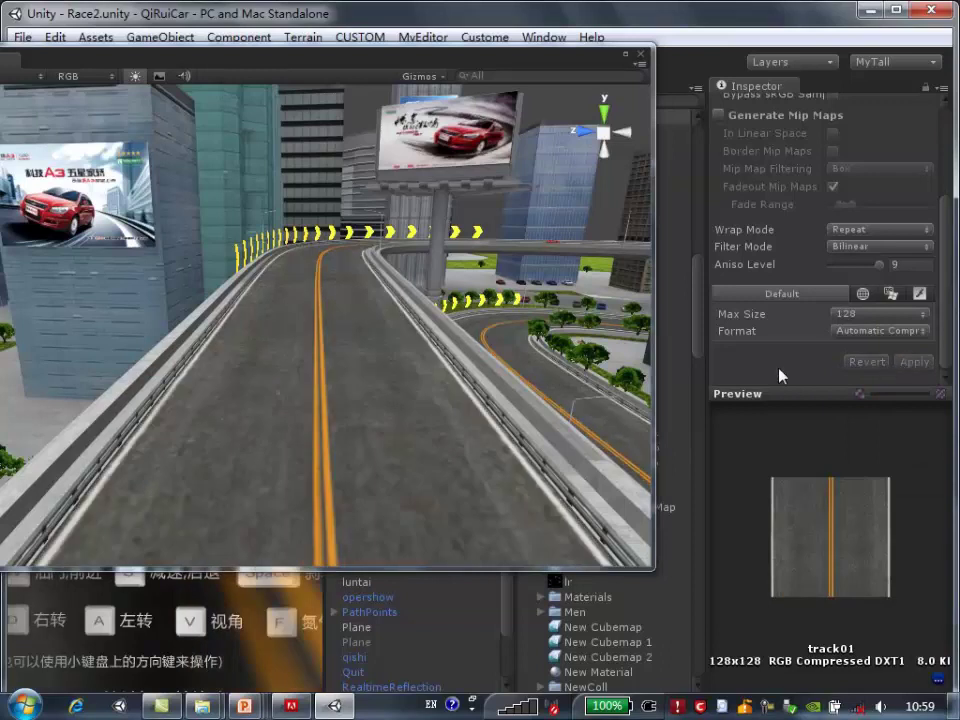
{"action": "left_click", "coordinate": [870, 314]}
{"action": "left_click", "coordinate": [872, 396]}
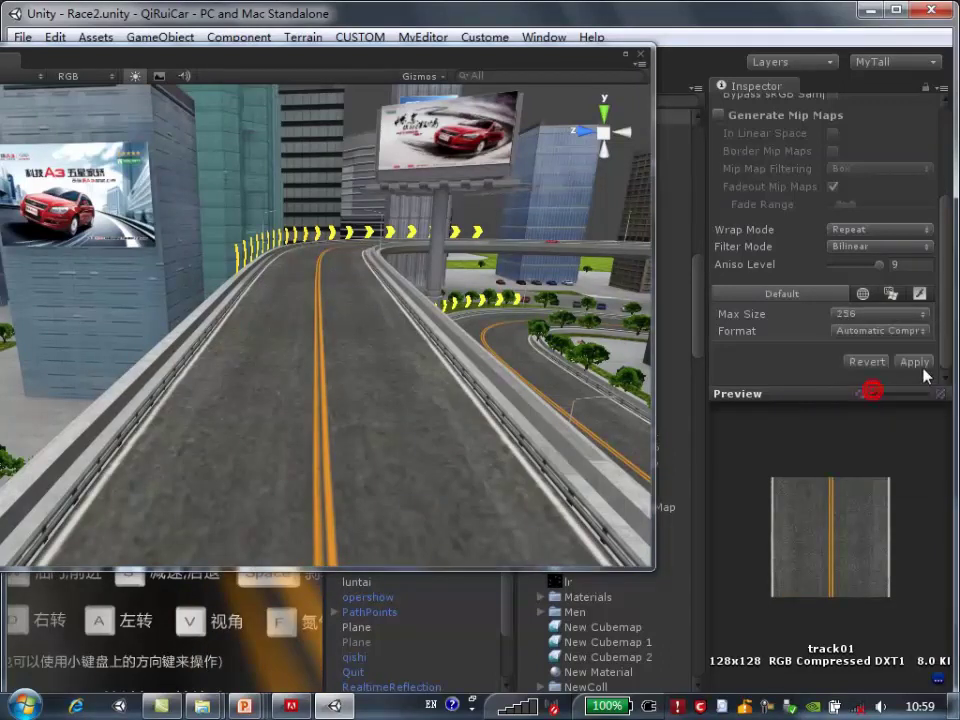
{"action": "left_click", "coordinate": [915, 362]}
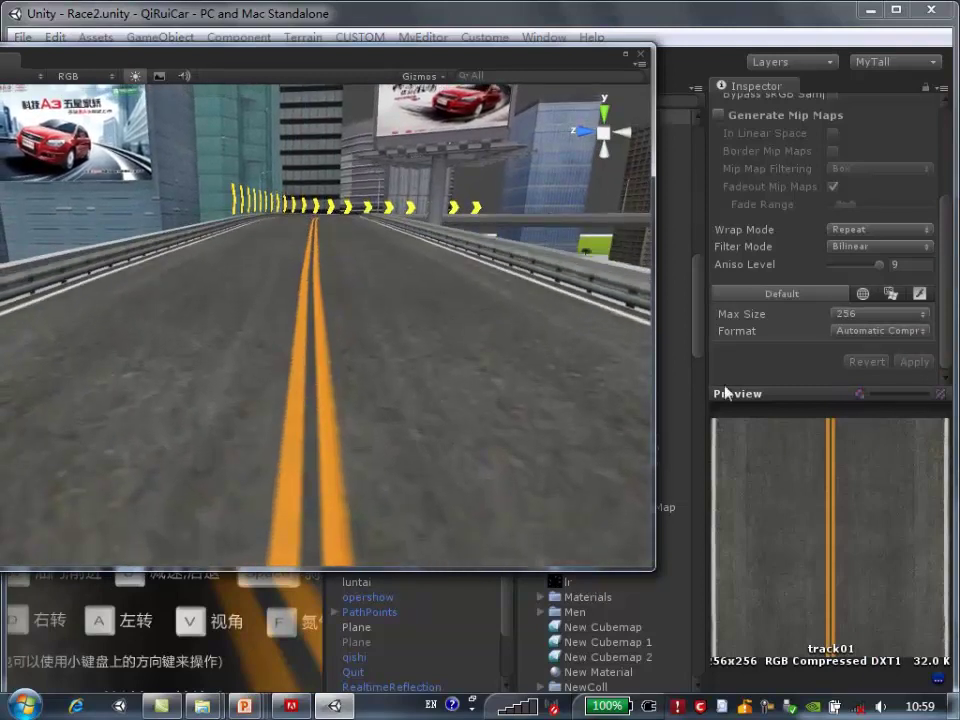
{"action": "left_click", "coordinate": [920, 340]}
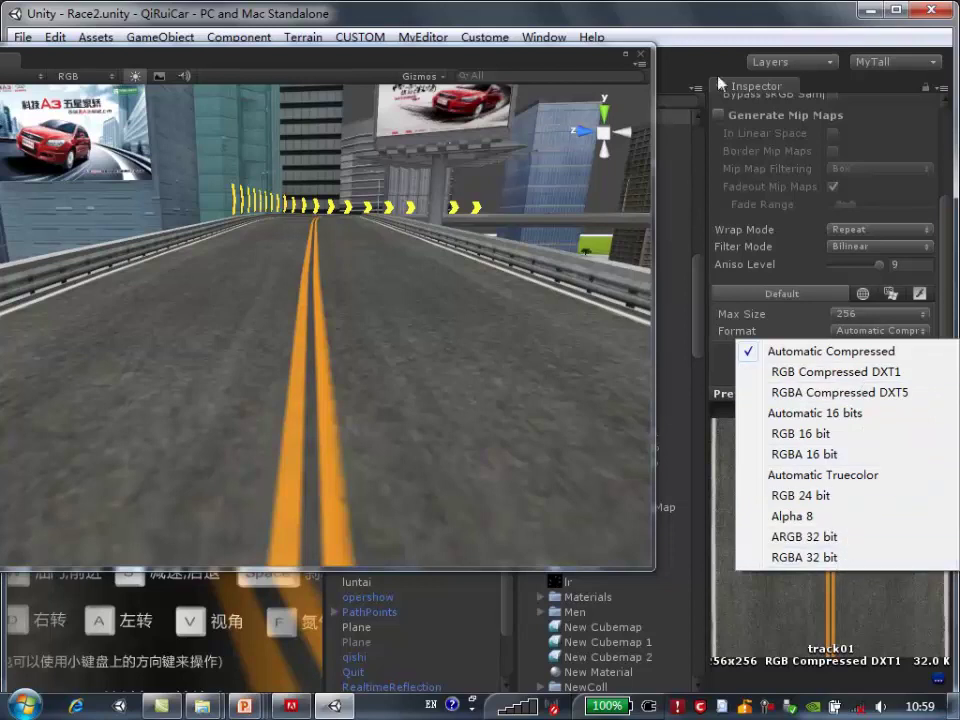
{"action": "left_click", "coordinate": [686, 16]}
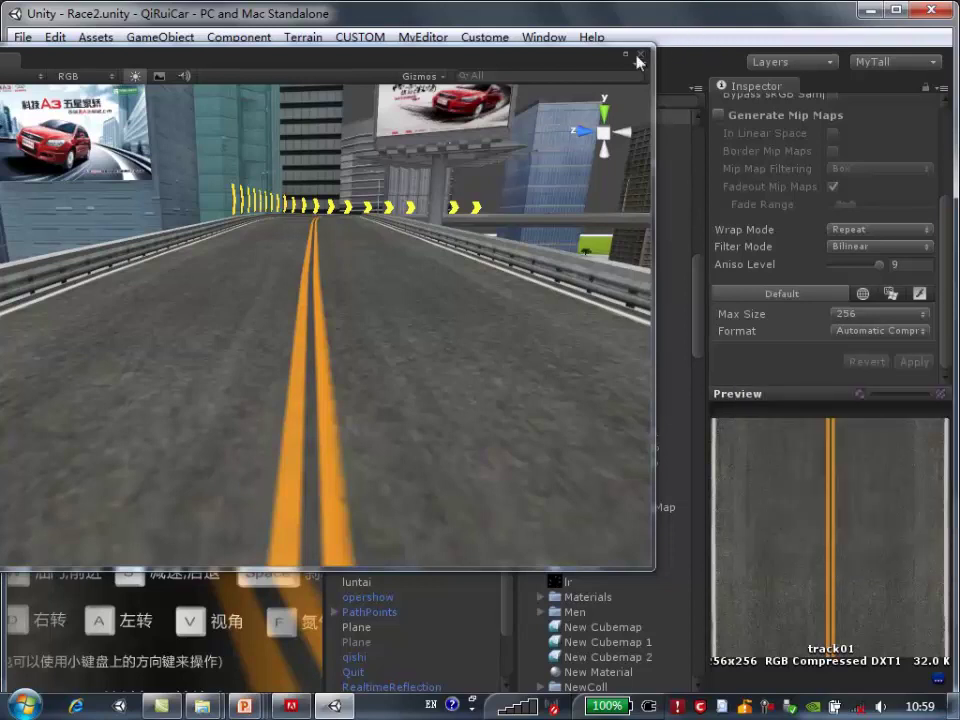
{"action": "left_click", "coordinate": [567, 61]}
Move the floating view window aside and collapse the City 1 Textures folder
{"action": "left_click_drag", "start_coordinate": [567, 61], "coordinate": [577, 63]}
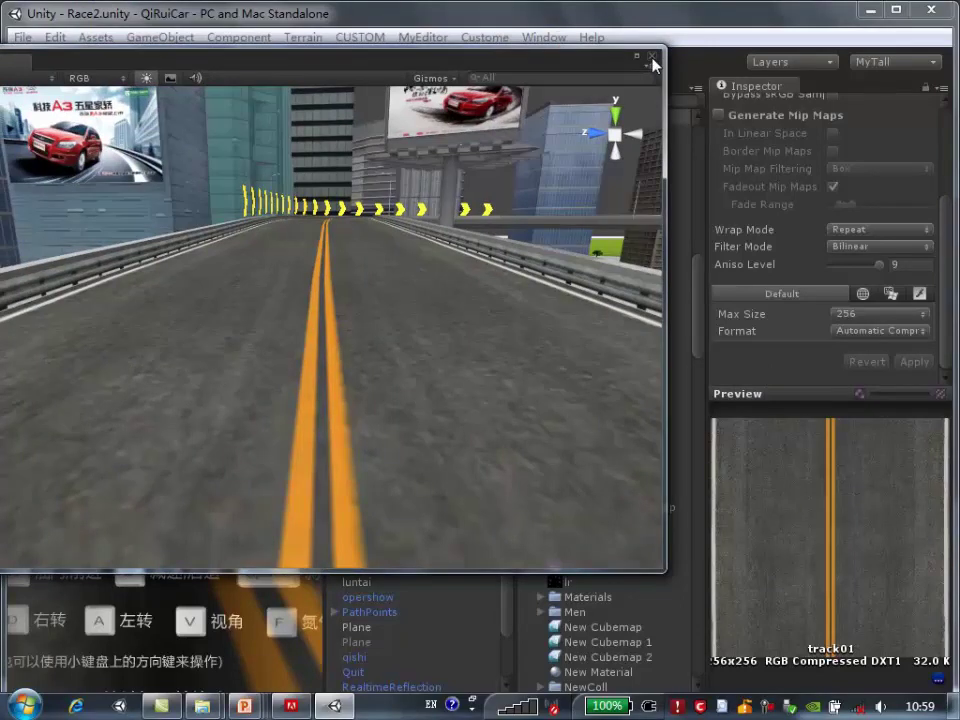
{"action": "left_click_drag", "start_coordinate": [652, 64], "coordinate": [542, 79]}
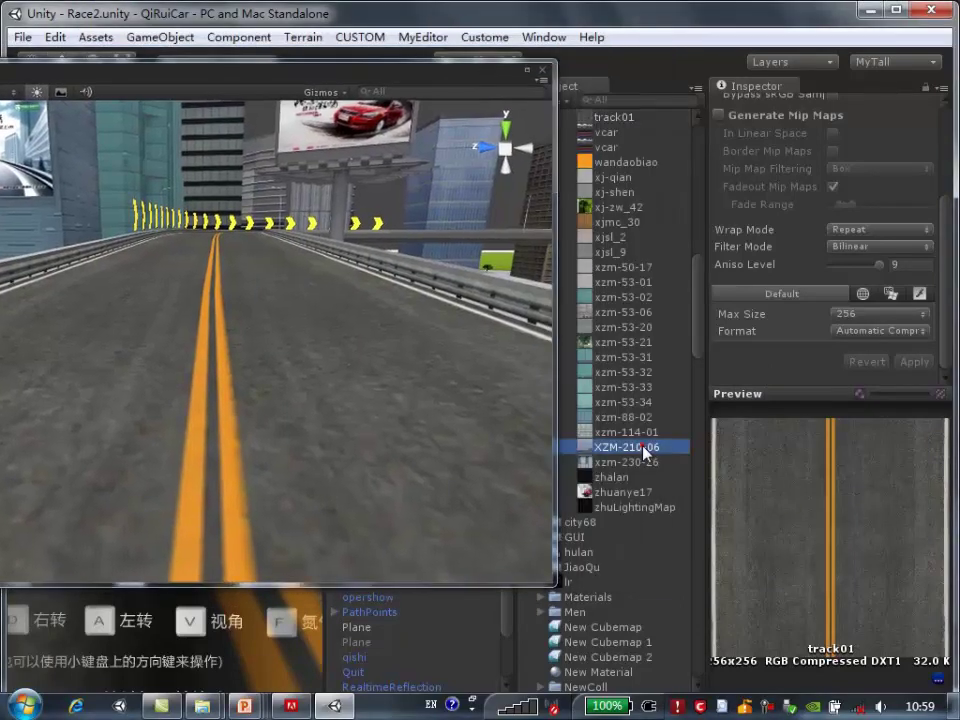
{"action": "scroll", "coordinate": [632, 435], "scroll_direction": "up", "scroll_amount": 5}
{"action": "scroll", "coordinate": [632, 435], "scroll_direction": "up", "scroll_amount": 4}
{"action": "scroll", "coordinate": [632, 435], "scroll_direction": "up", "scroll_amount": 5}
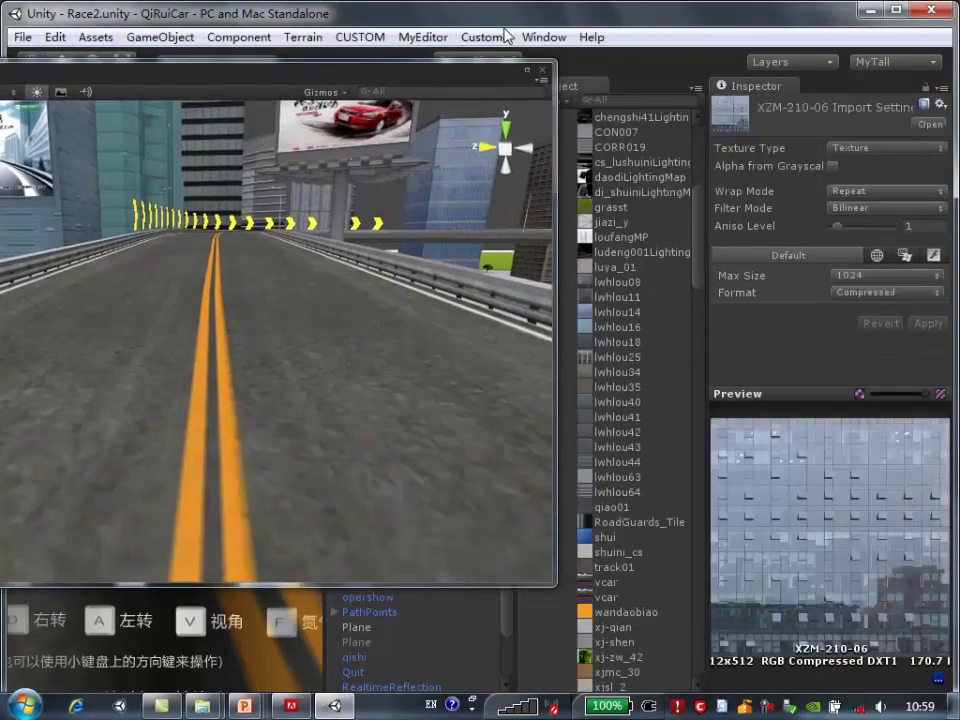
{"action": "left_click_drag", "start_coordinate": [360, 70], "coordinate": [306, 75]}
{"action": "scroll", "coordinate": [590, 220], "scroll_direction": "up", "scroll_amount": 5}
{"action": "scroll", "coordinate": [601, 236], "scroll_direction": "up", "scroll_amount": 4}
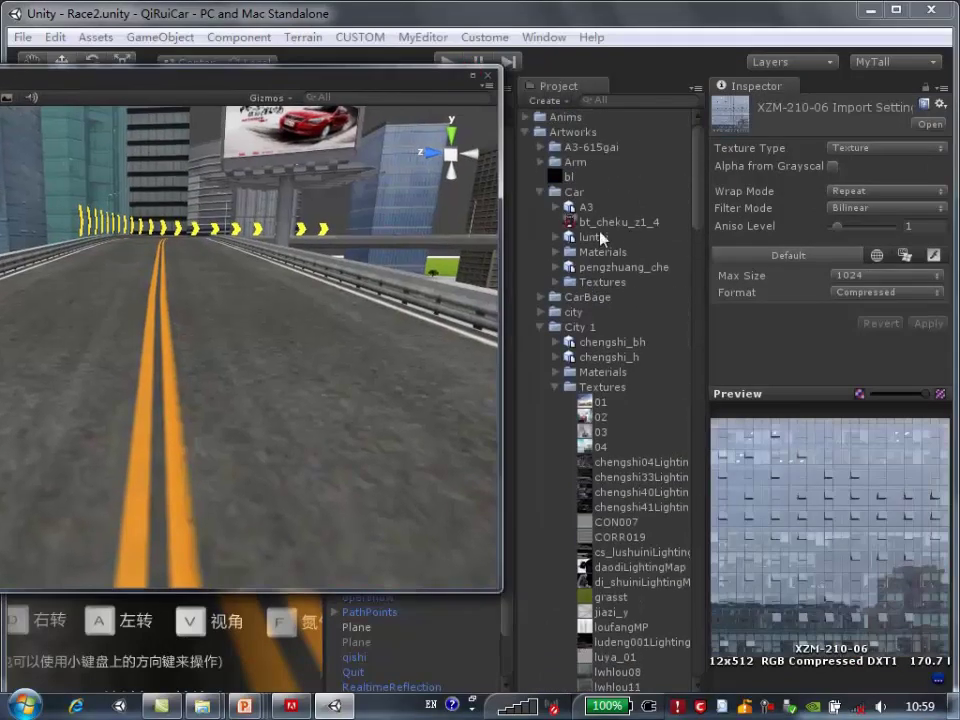
{"action": "left_click", "coordinate": [556, 387]}
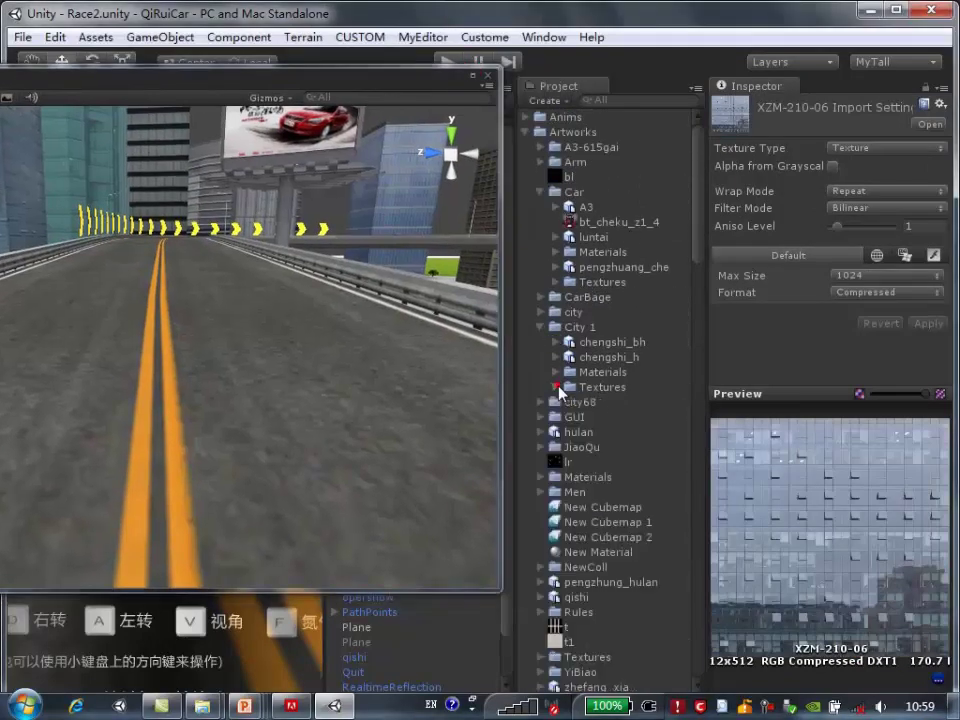
View the chengshi_bh and chengshi_h models, then select the A3 car model
{"action": "left_click", "coordinate": [606, 342]}
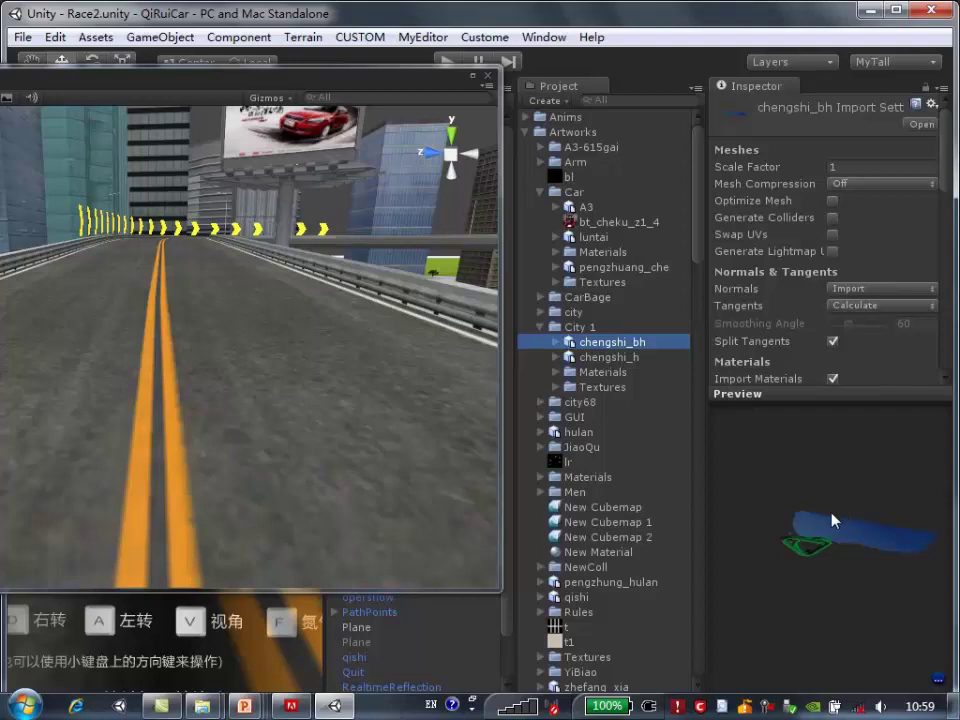
{"action": "left_click_drag", "start_coordinate": [878, 497], "coordinate": [874, 604]}
{"action": "left_click", "coordinate": [598, 357]}
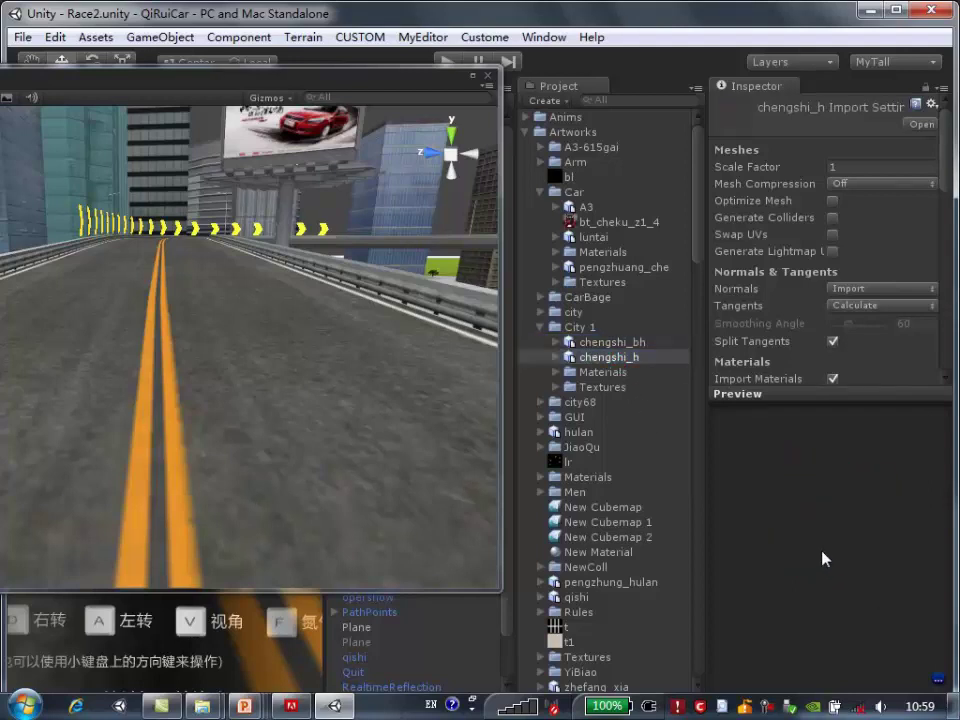
{"action": "left_click", "coordinate": [636, 343]}
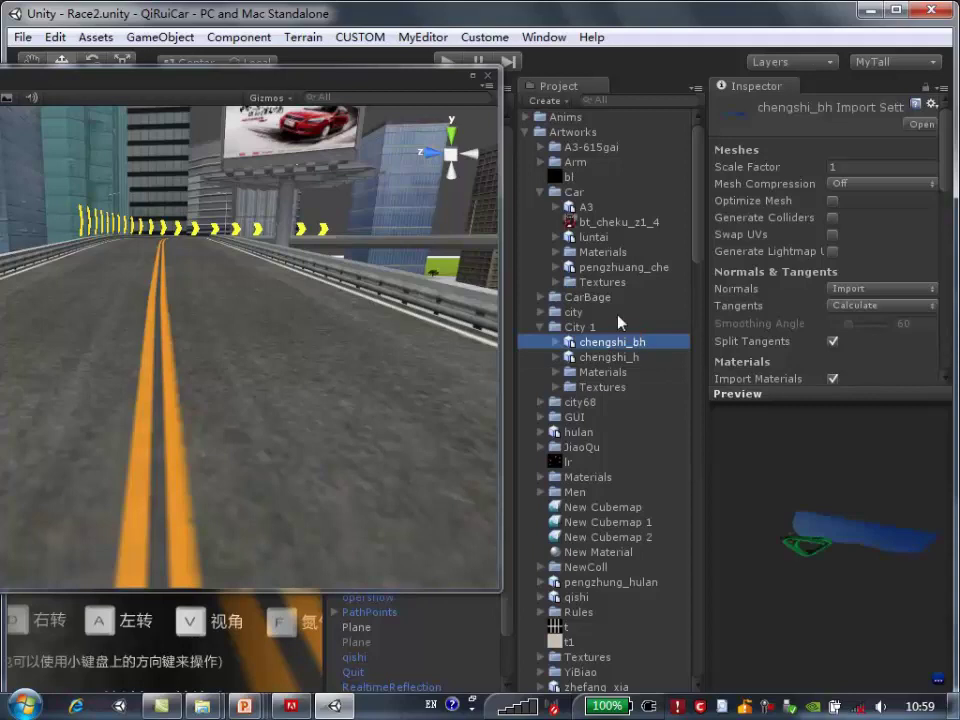
{"action": "left_click", "coordinate": [586, 207]}
{"action": "left_click", "coordinate": [857, 585]}
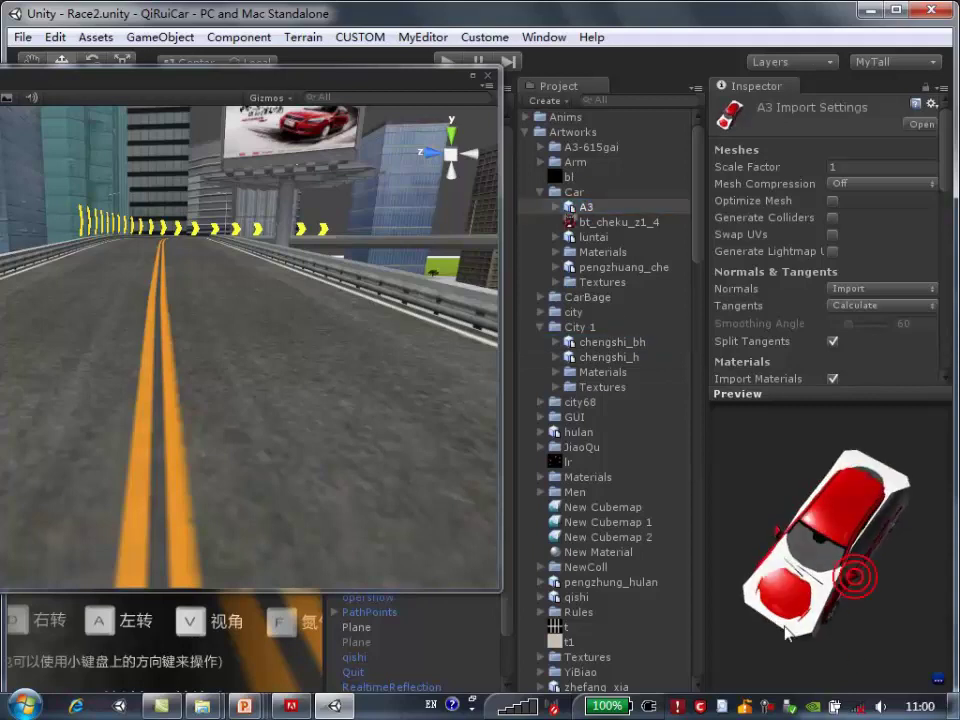
Close the floating view, drag the splitters left to widen the Inspector, and rotate the A3 preview
{"action": "left_click_drag", "start_coordinate": [857, 585], "coordinate": [880, 550]}
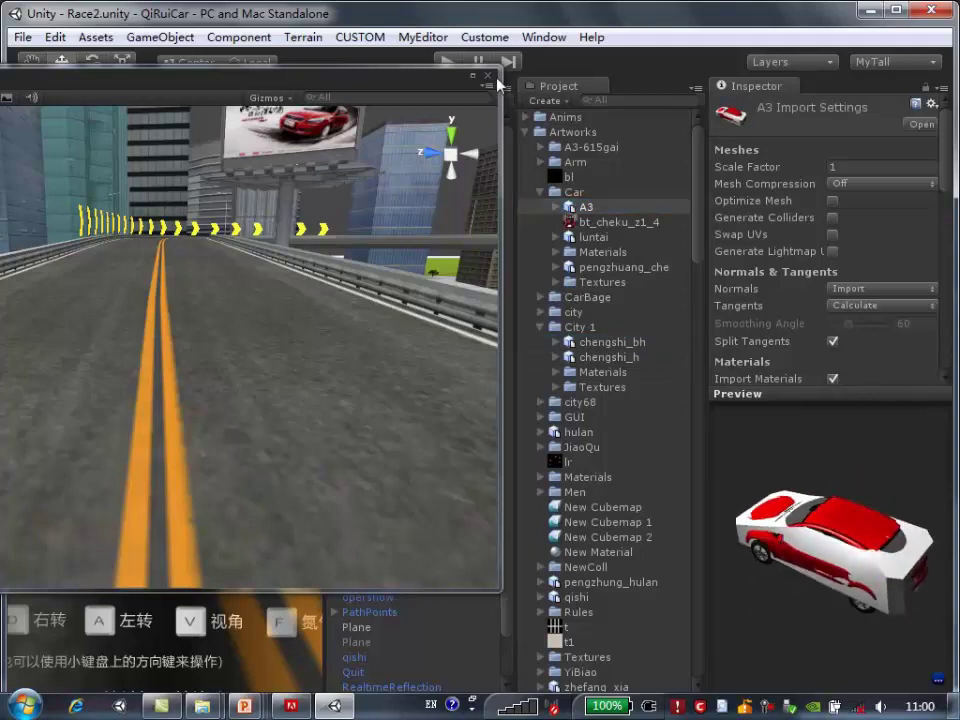
{"action": "left_click", "coordinate": [488, 75]}
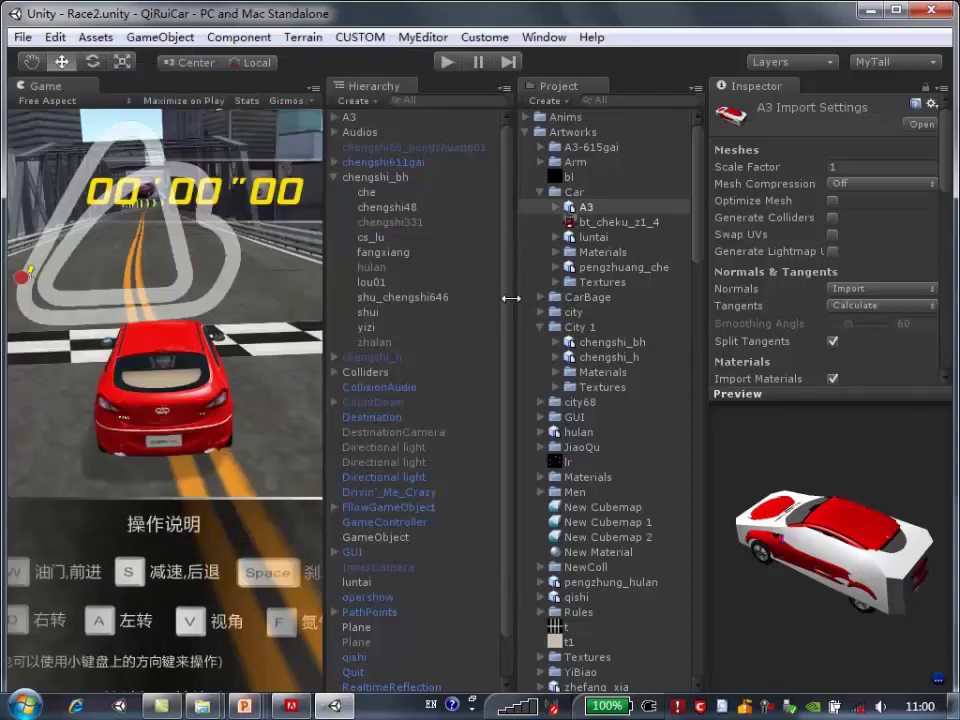
{"action": "left_click_drag", "start_coordinate": [520, 300], "coordinate": [390, 300]}
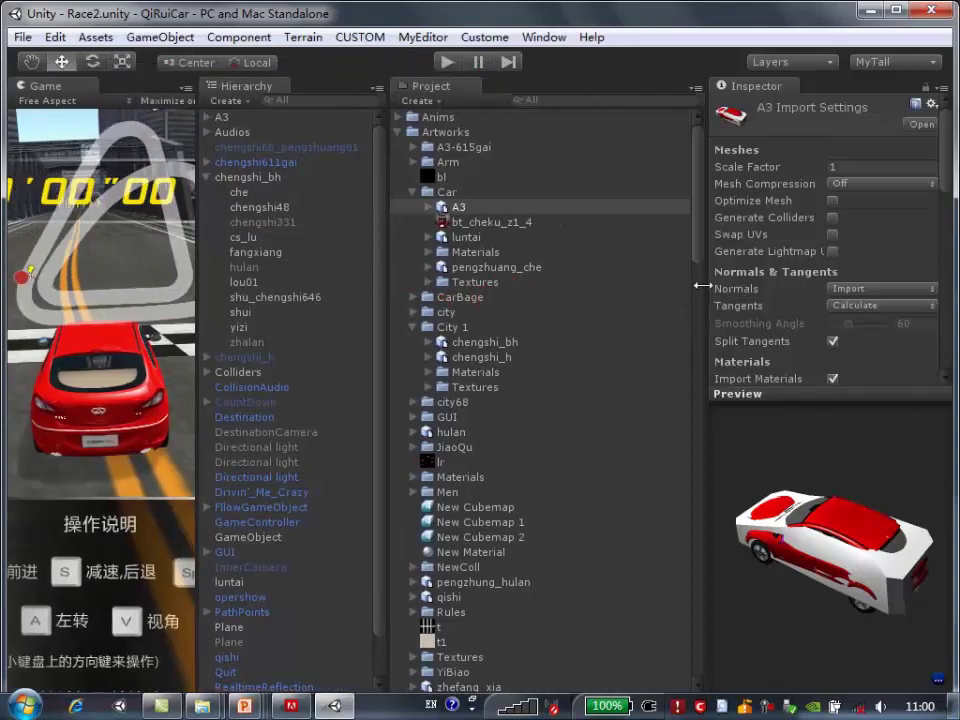
{"action": "left_click_drag", "start_coordinate": [703, 293], "coordinate": [578, 293]}
{"action": "mouse_move", "coordinate": [727, 511]}
{"action": "left_mouse_down"}
{"action": "mouse_move", "coordinate": [750, 634]}
{"action": "mouse_move", "coordinate": [752, 578]}
{"action": "left_mouse_up"}
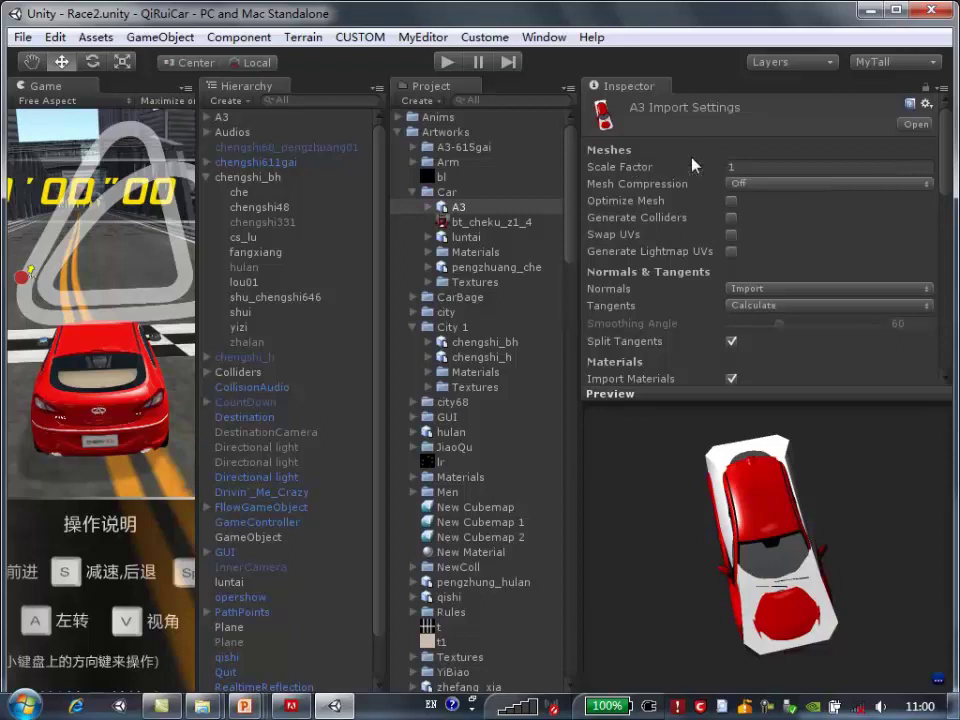
{"action": "left_click", "coordinate": [769, 167]}
{"action": "left_click", "coordinate": [784, 185]}
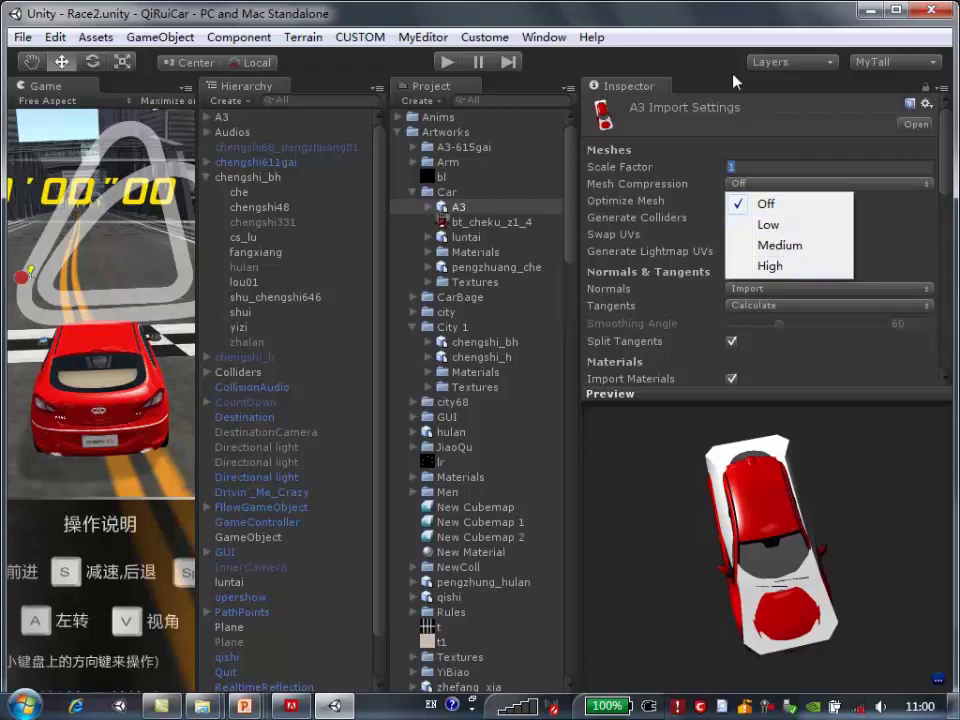
{"action": "left_click", "coordinate": [722, 22]}
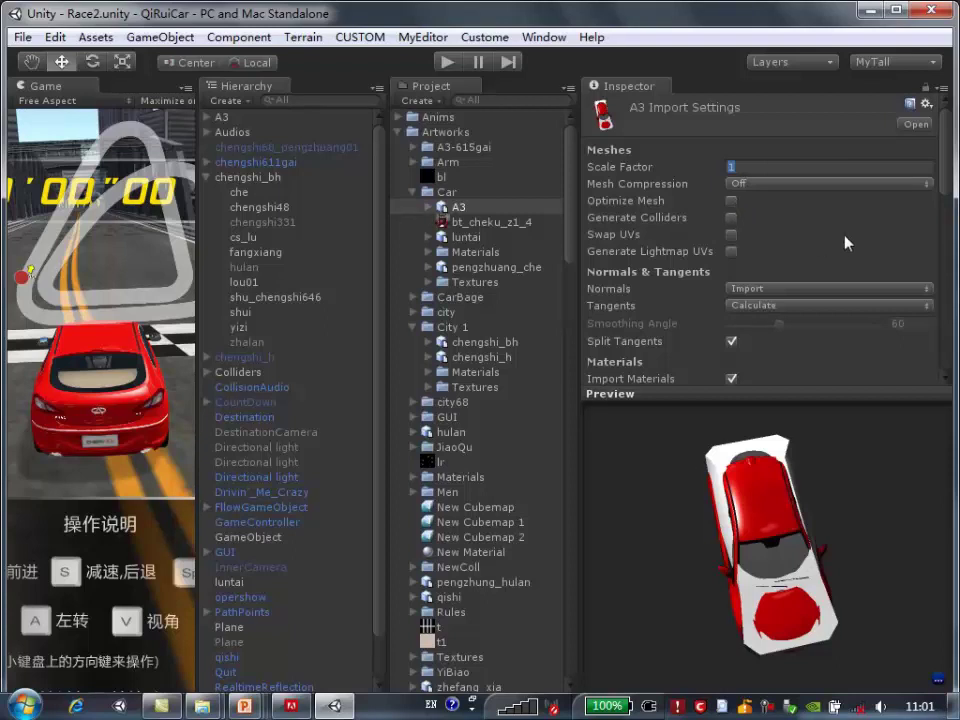
{"action": "scroll", "coordinate": [941, 160], "scroll_direction": "down", "scroll_amount": 3}
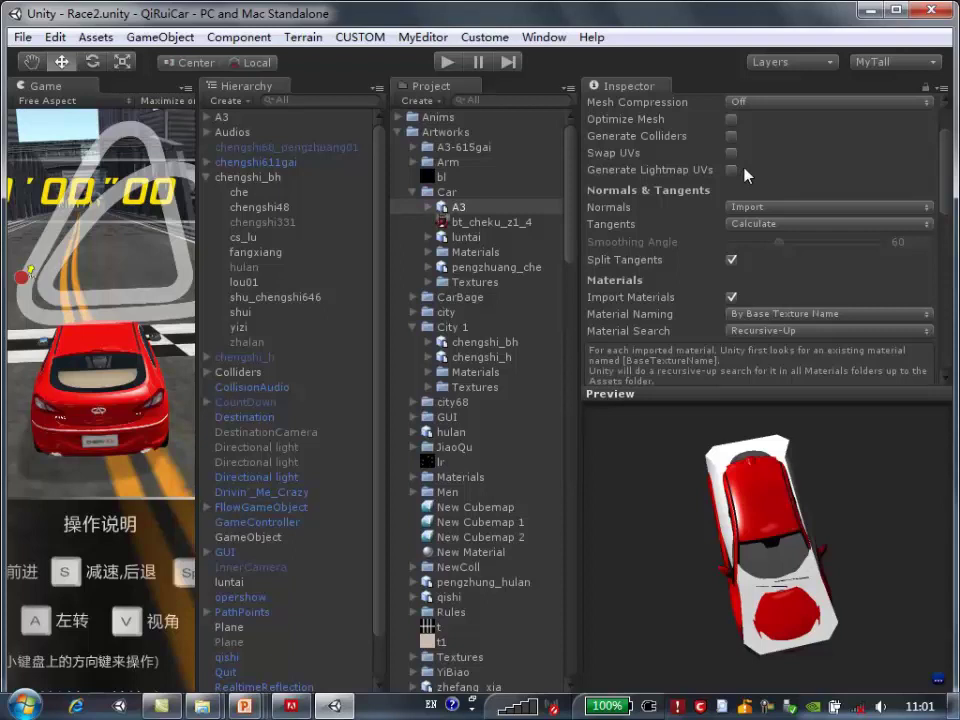
{"action": "left_click", "coordinate": [528, 37]}
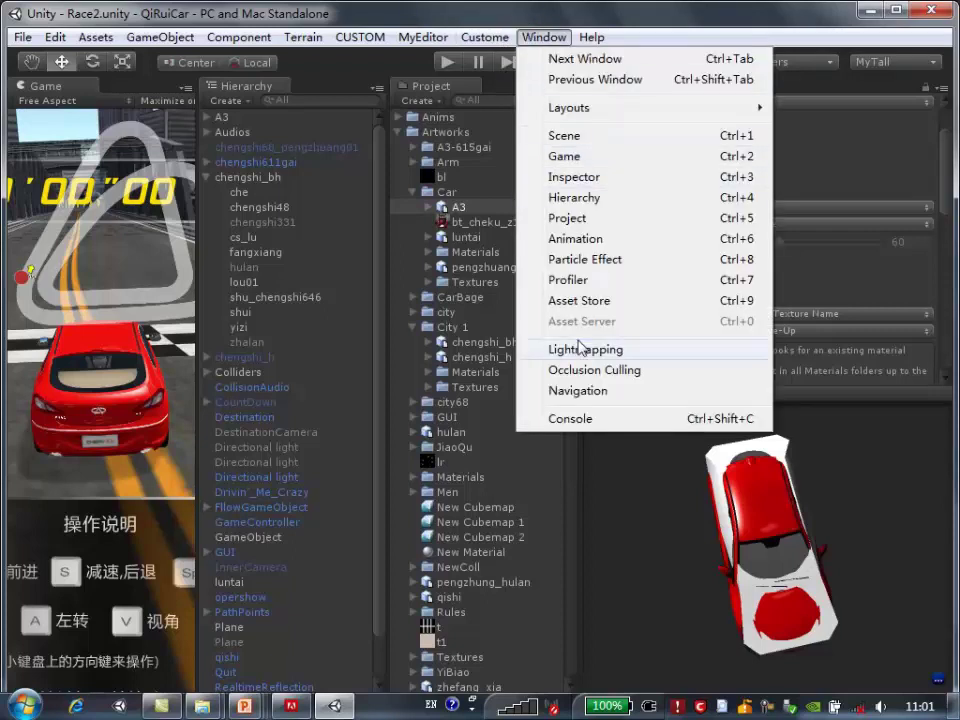
{"action": "left_click", "coordinate": [565, 350]}
{"action": "left_click_drag", "start_coordinate": [430, 204], "coordinate": [296, 177]}
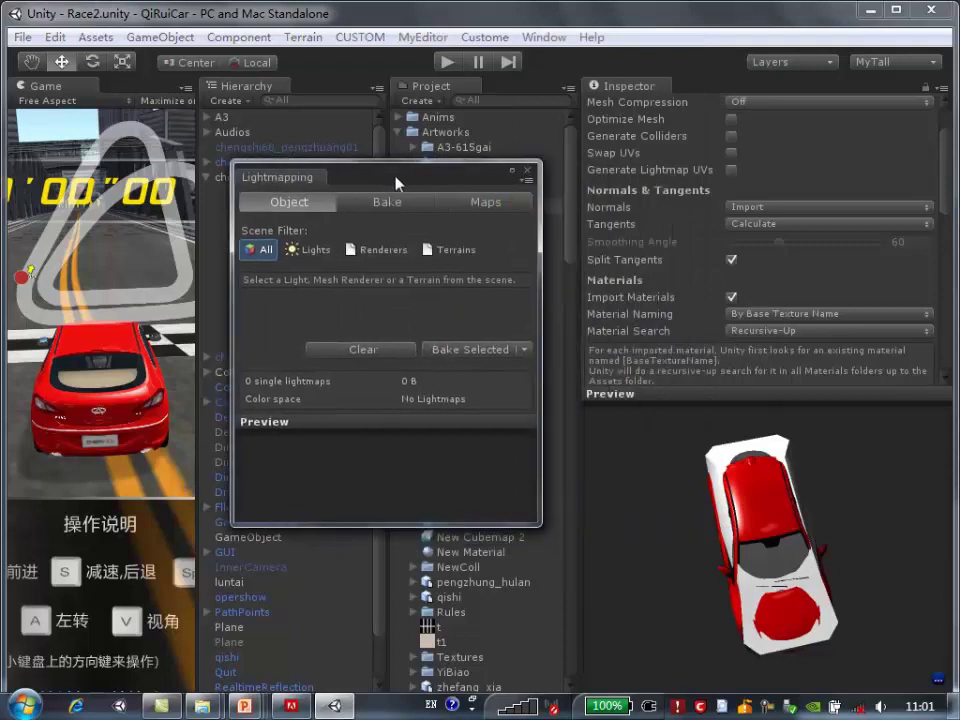
{"action": "left_click", "coordinate": [527, 170]}
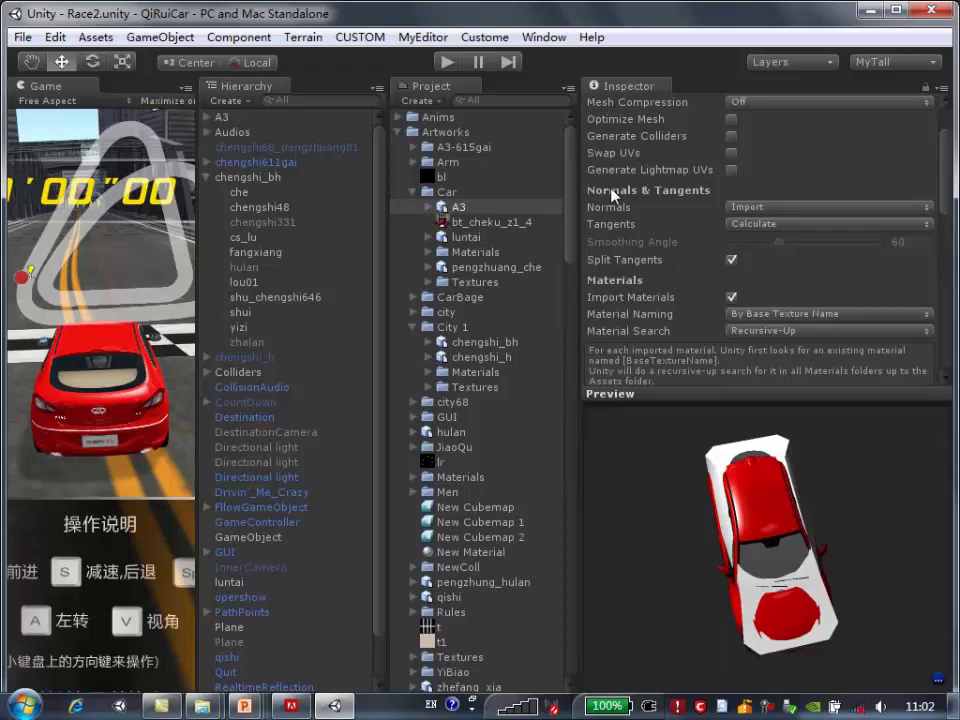
Tick Generate Lightmap UVs for A3, leaving Normals on Import and Tangents on Calculate
{"action": "left_click", "coordinate": [797, 208]}
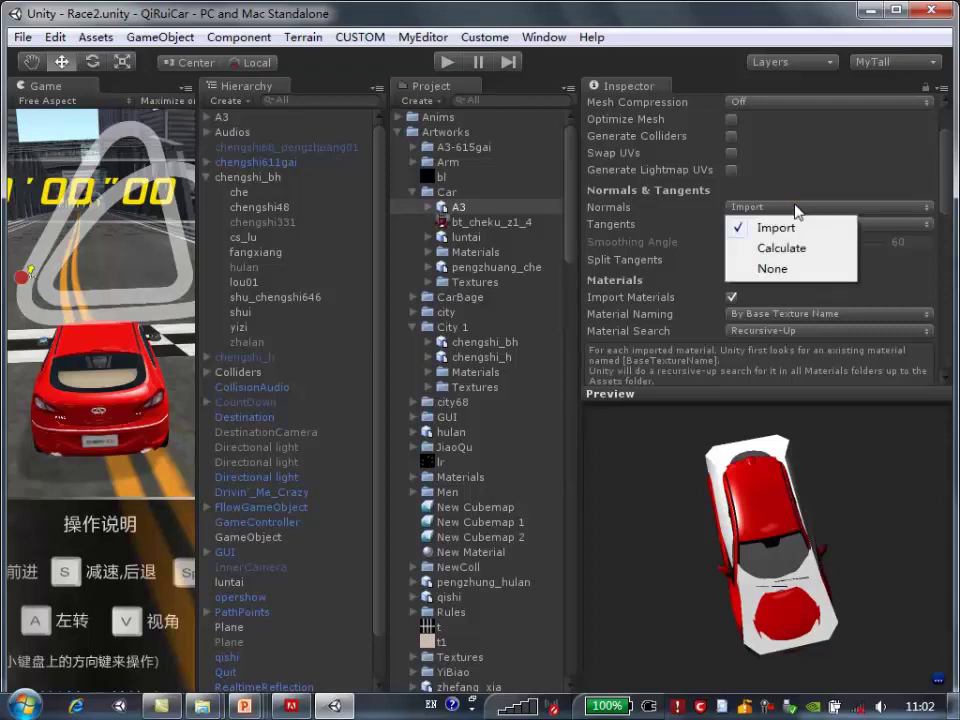
{"action": "left_click", "coordinate": [832, 169]}
{"action": "left_click", "coordinate": [733, 171]}
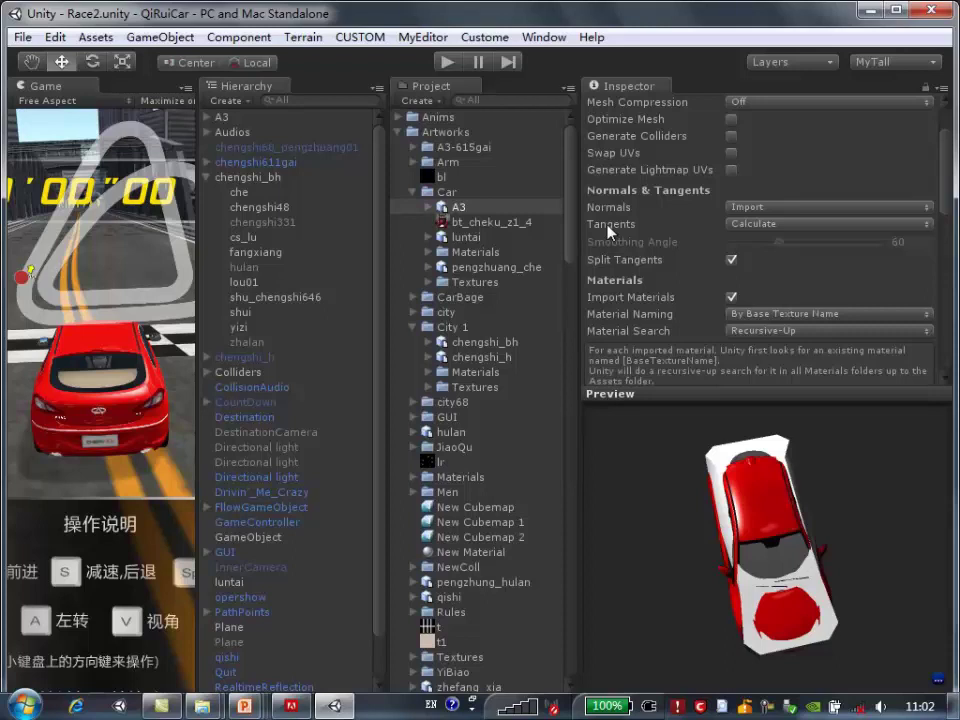
{"action": "left_click", "coordinate": [916, 224]}
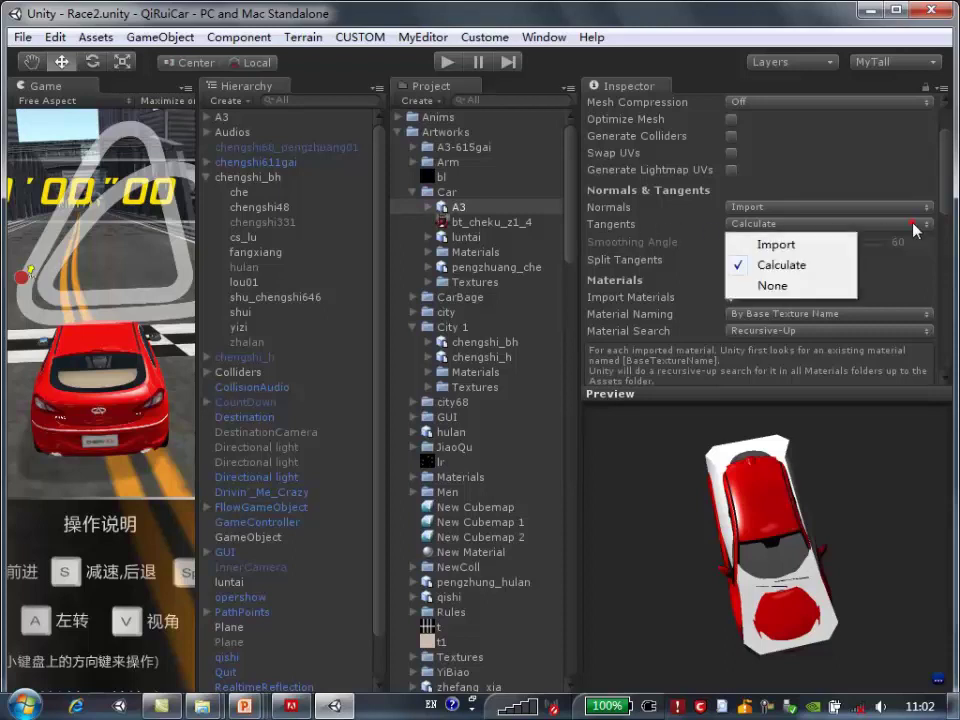
{"action": "left_click", "coordinate": [870, 174]}
{"action": "left_click", "coordinate": [731, 170]}
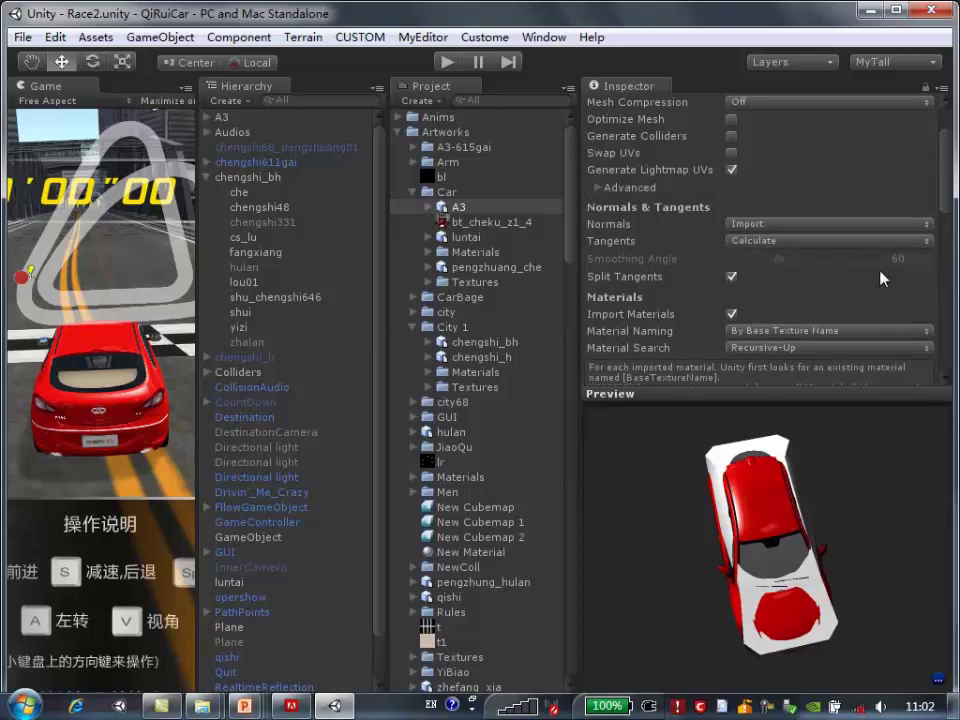
Keep A3's Material Naming set to By Base Texture Name
{"action": "scroll", "coordinate": [878, 242], "scroll_direction": "down", "scroll_amount": 3}
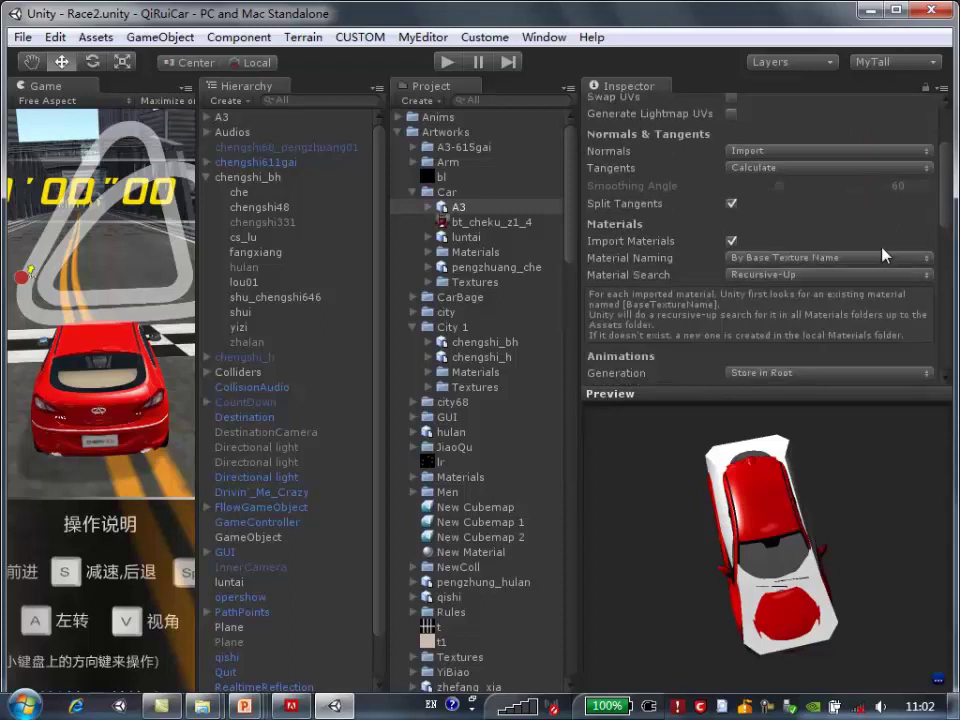
{"action": "scroll", "coordinate": [883, 250], "scroll_direction": "down", "scroll_amount": 3}
{"action": "scroll", "coordinate": [760, 151], "scroll_direction": "up", "scroll_amount": 2}
{"action": "left_click", "coordinate": [915, 258]}
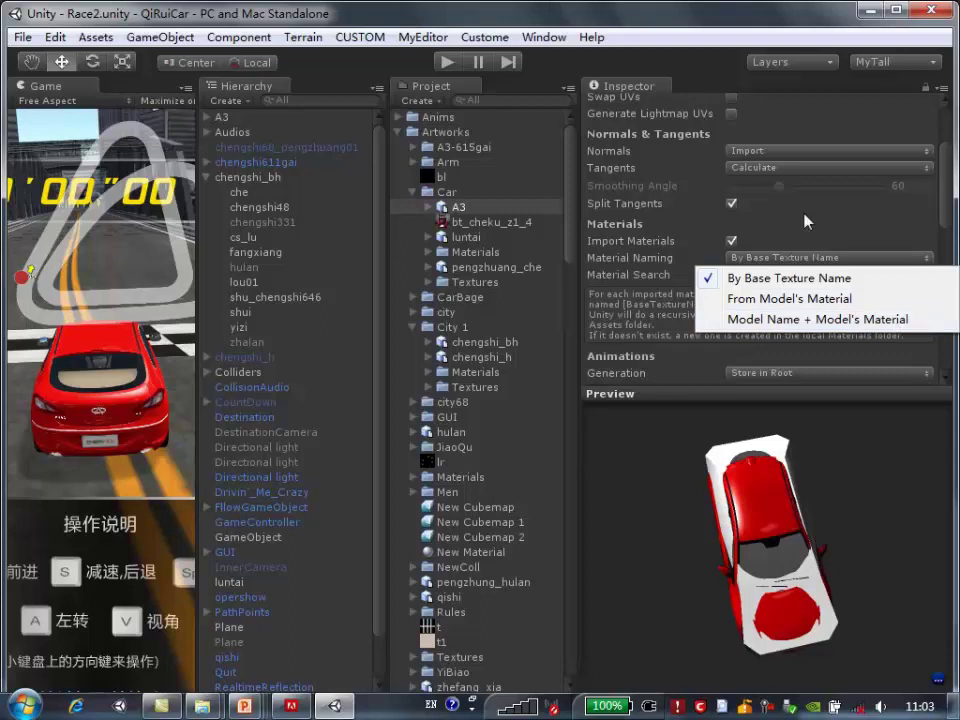
{"action": "left_click", "coordinate": [516, 12]}
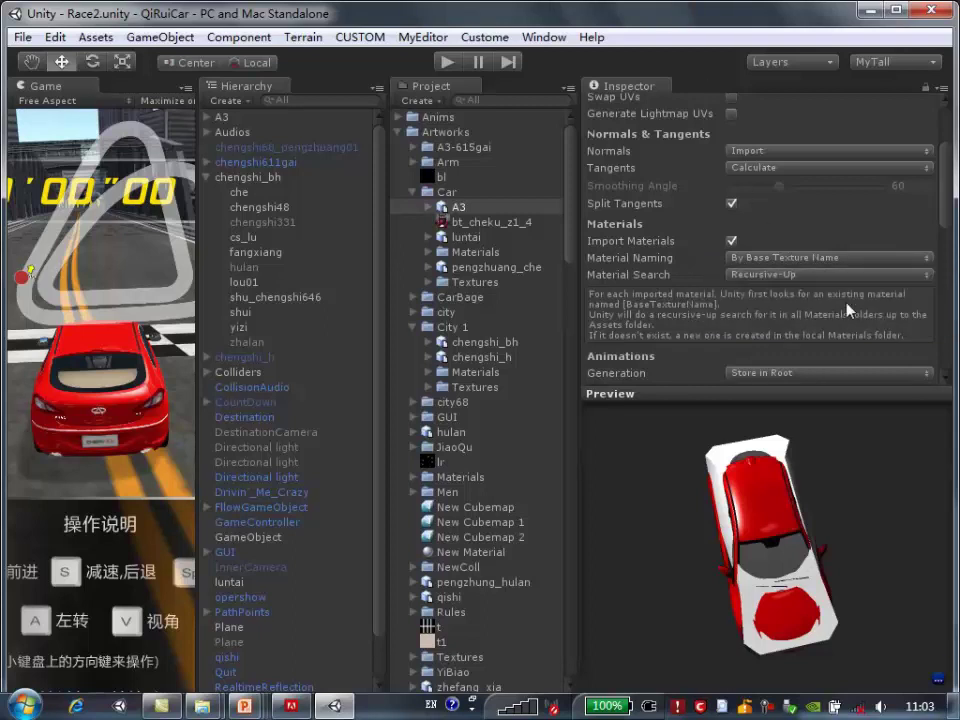
Keep Material Search on Recursive-Up and rotate the car preview to a diagonal view
{"action": "scroll", "coordinate": [847, 310], "scroll_direction": "down", "scroll_amount": 3}
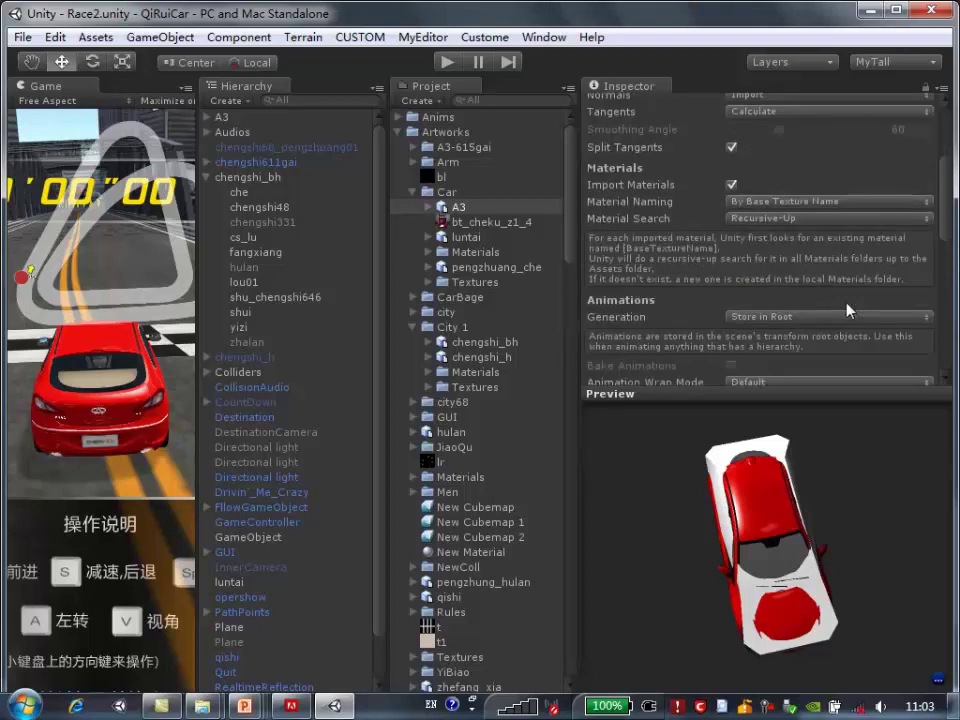
{"action": "left_click", "coordinate": [820, 219]}
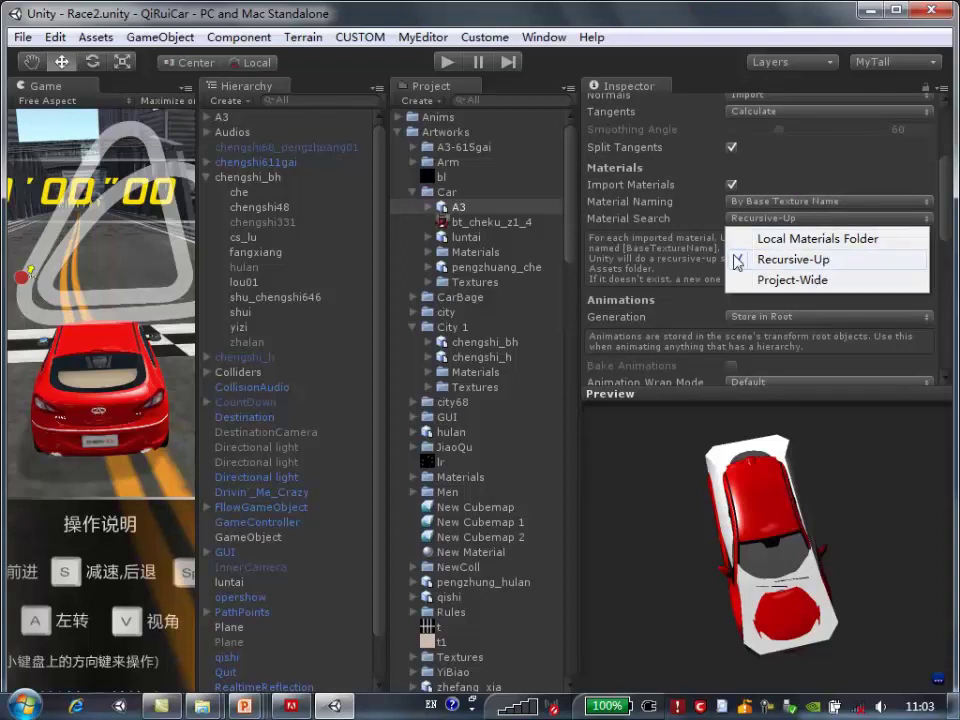
{"action": "left_click", "coordinate": [794, 161]}
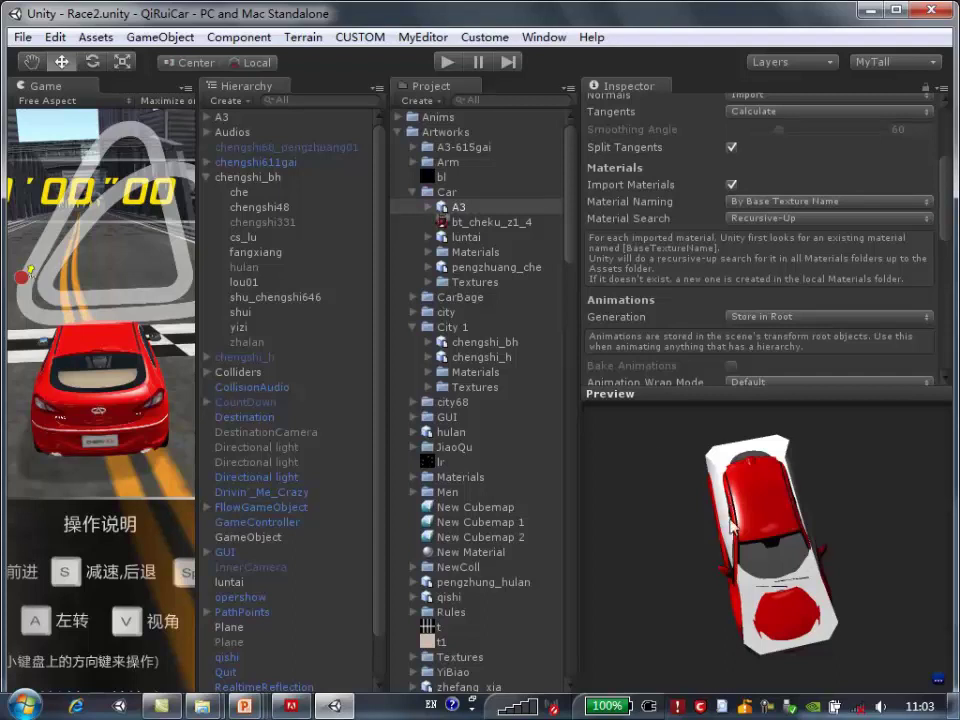
{"action": "left_click_drag", "start_coordinate": [640, 430], "coordinate": [533, 335]}
Revert the unapplied A3.FBX import changes and expand the car's Materials folder
{"action": "left_click", "coordinate": [470, 252]}
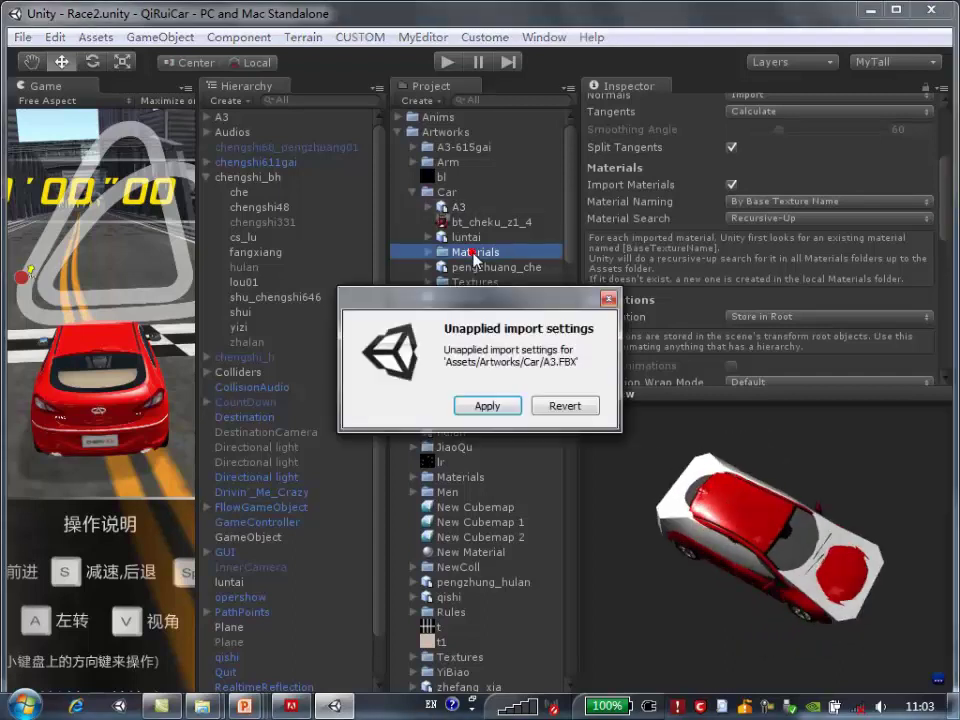
{"action": "left_click", "coordinate": [567, 406]}
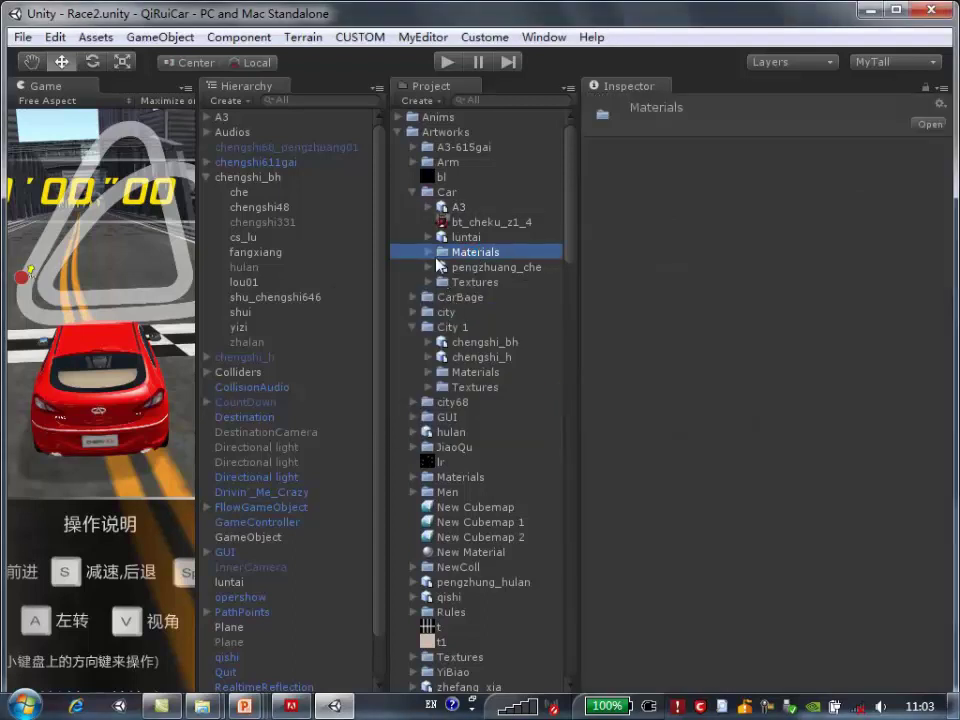
{"action": "double_click", "coordinate": [505, 250]}
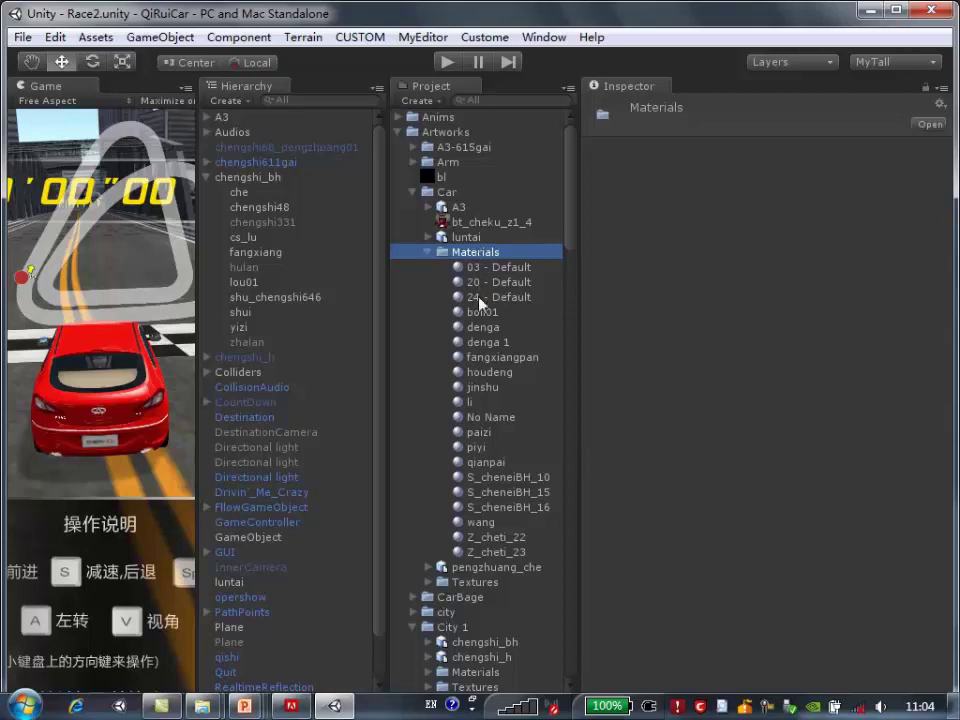
Reselect A3, keep animation Generation on Store in Root, and expand A3 in the hierarchy
{"action": "left_click", "coordinate": [458, 206]}
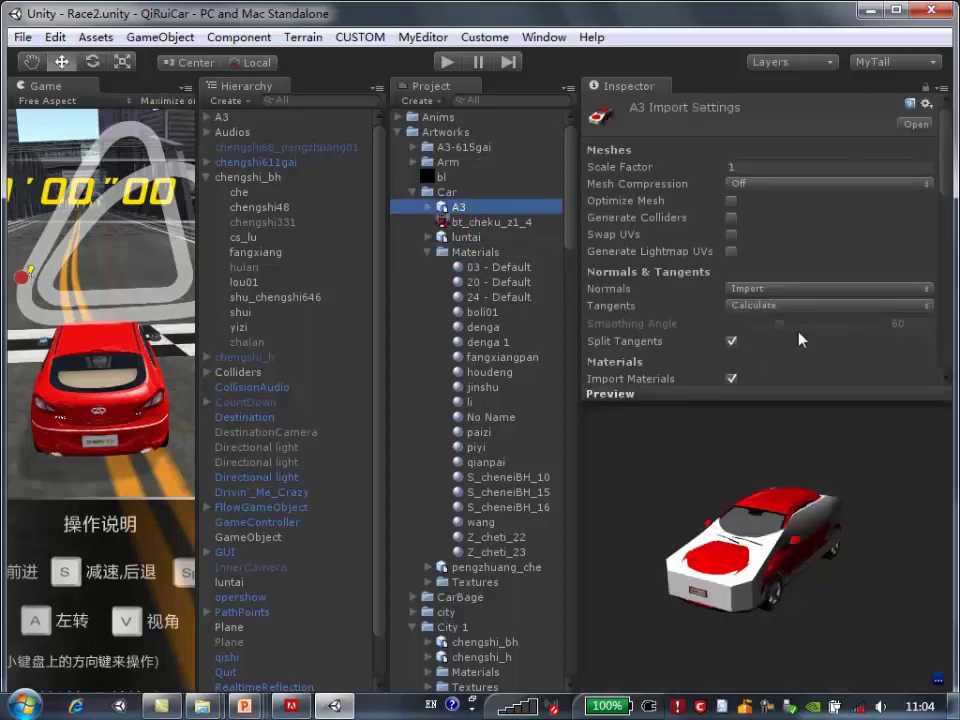
{"action": "scroll", "coordinate": [820, 248], "scroll_direction": "down", "scroll_amount": 2}
{"action": "scroll", "coordinate": [820, 248], "scroll_direction": "down", "scroll_amount": 3}
{"action": "scroll", "coordinate": [820, 248], "scroll_direction": "down", "scroll_amount": 2}
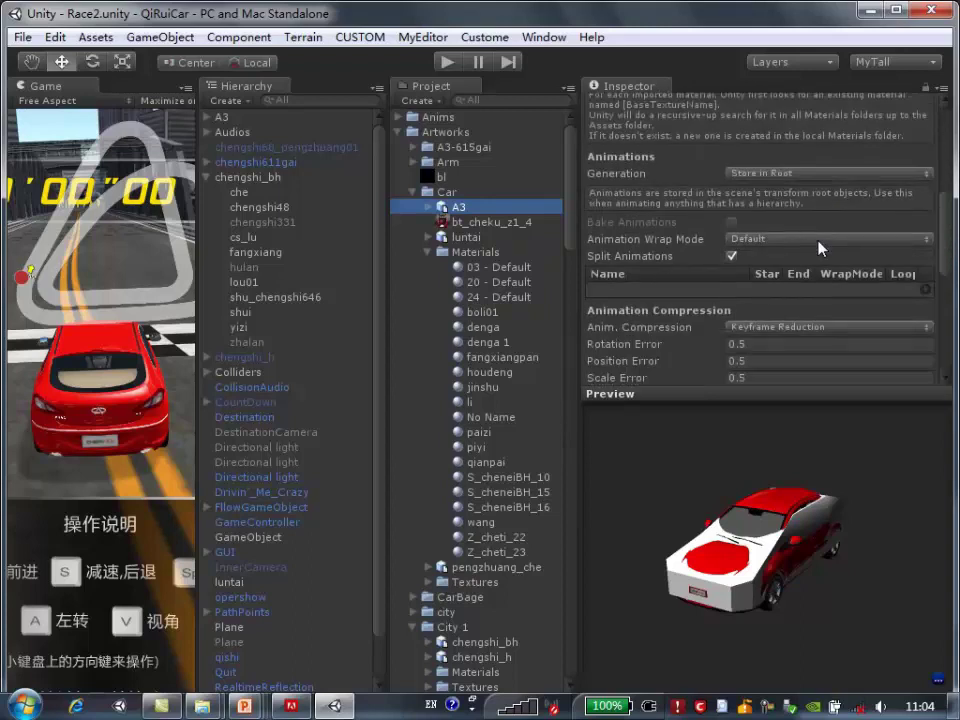
{"action": "scroll", "coordinate": [820, 248], "scroll_direction": "down", "scroll_amount": 1}
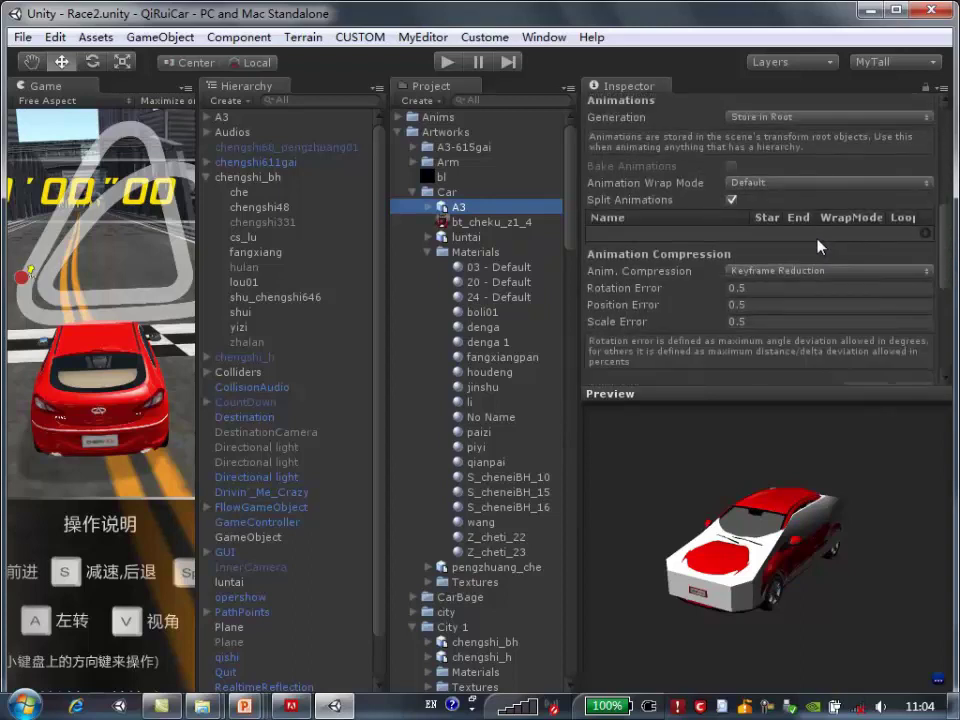
{"action": "scroll", "coordinate": [787, 240], "scroll_direction": "down", "scroll_amount": 2}
{"action": "scroll", "coordinate": [790, 244], "scroll_direction": "up", "scroll_amount": 2}
{"action": "scroll", "coordinate": [795, 248], "scroll_direction": "up", "scroll_amount": 1}
{"action": "scroll", "coordinate": [795, 248], "scroll_direction": "up", "scroll_amount": 1}
{"action": "scroll", "coordinate": [795, 248], "scroll_direction": "up", "scroll_amount": 1}
{"action": "scroll", "coordinate": [795, 248], "scroll_direction": "down", "scroll_amount": 1}
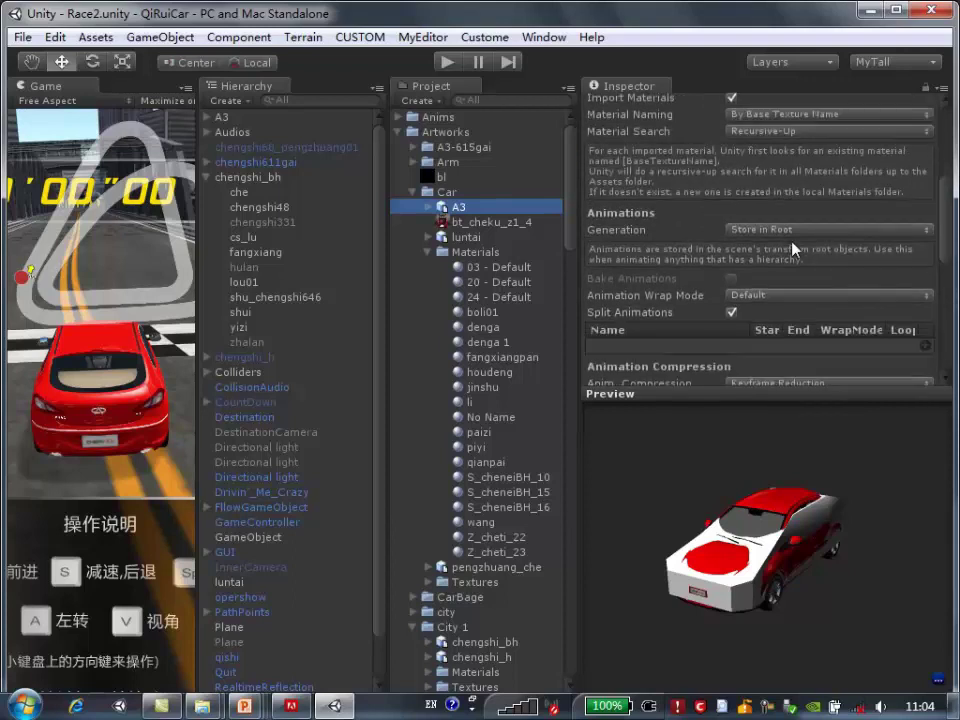
{"action": "scroll", "coordinate": [795, 248], "scroll_direction": "down", "scroll_amount": 1}
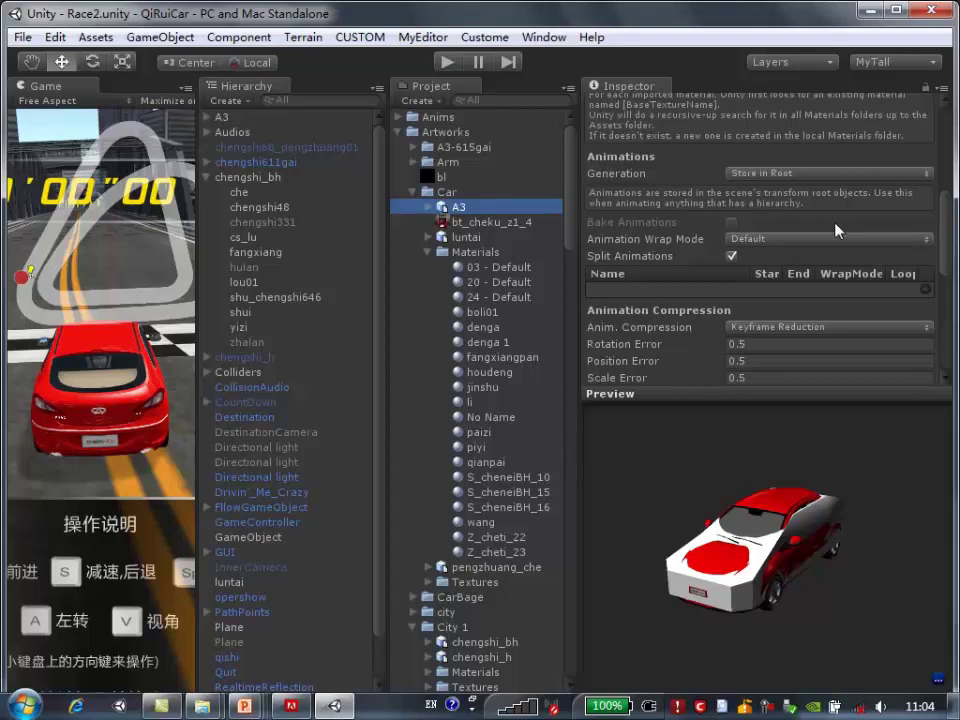
{"action": "left_click", "coordinate": [838, 175]}
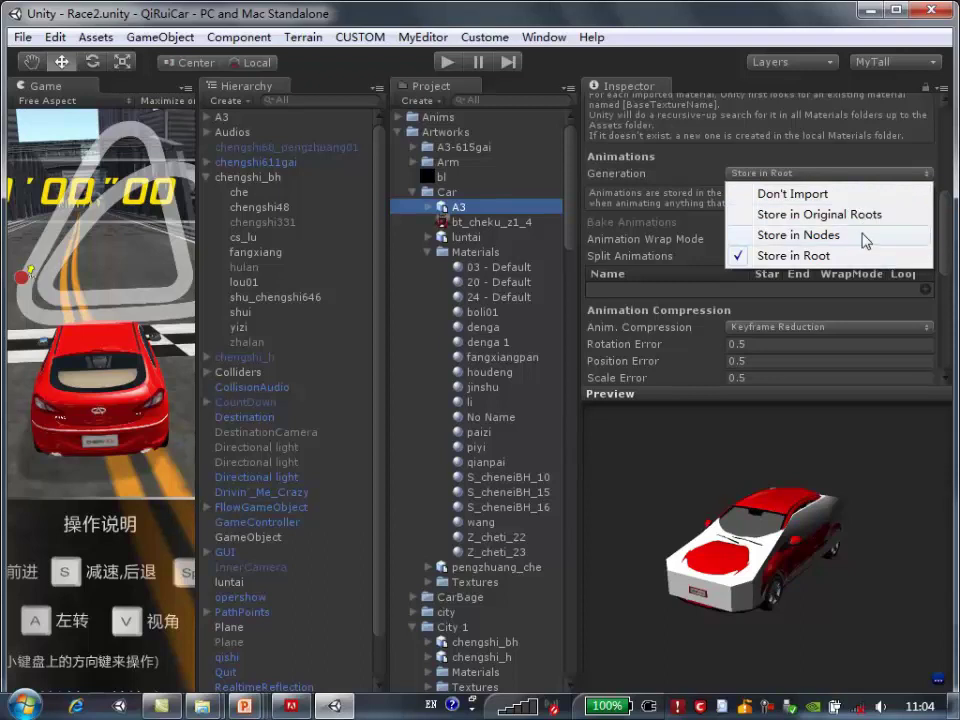
{"action": "left_click", "coordinate": [328, 80]}
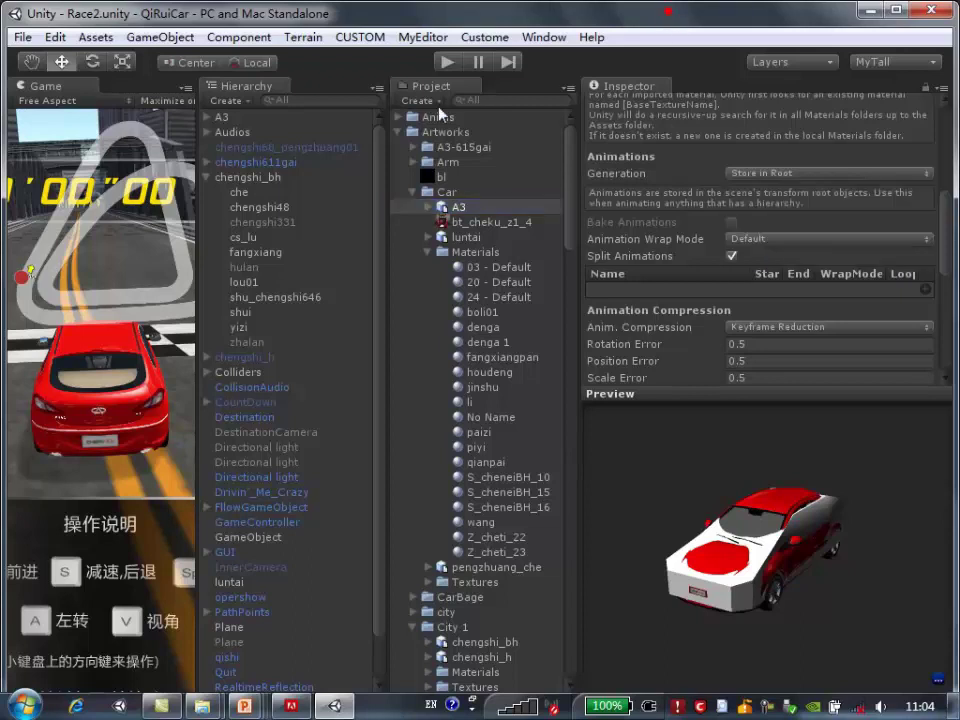
{"action": "left_click", "coordinate": [207, 117]}
Inspect the A3 car's scene components, including Rigidbody, Car script and its Left Light assignment
{"action": "left_click_drag", "start_coordinate": [215, 117], "coordinate": [258, 375]}
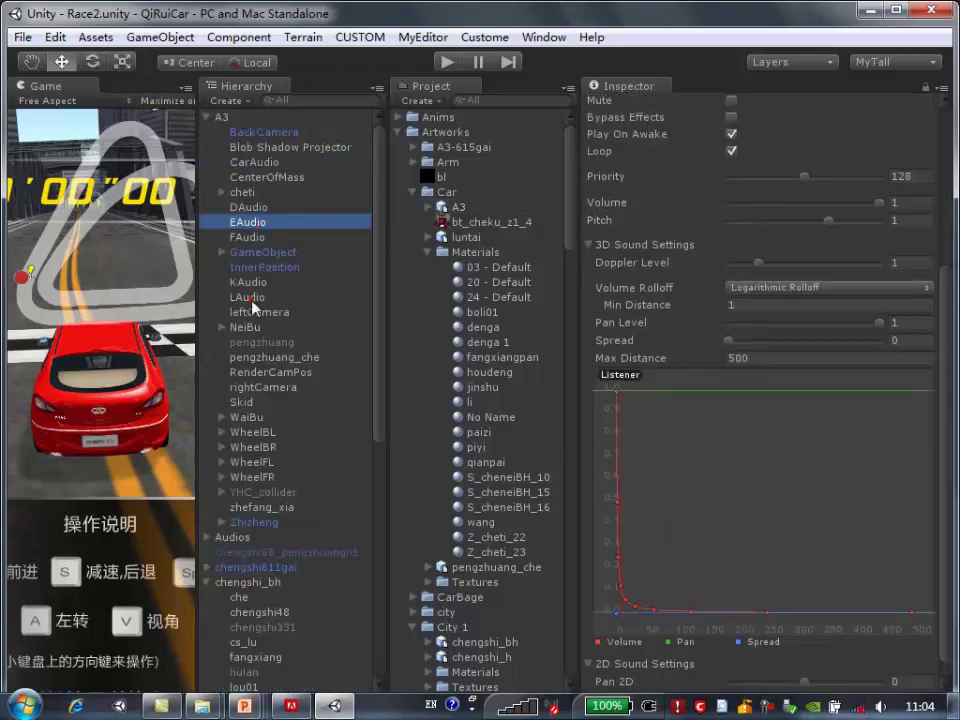
{"action": "left_click", "coordinate": [232, 117]}
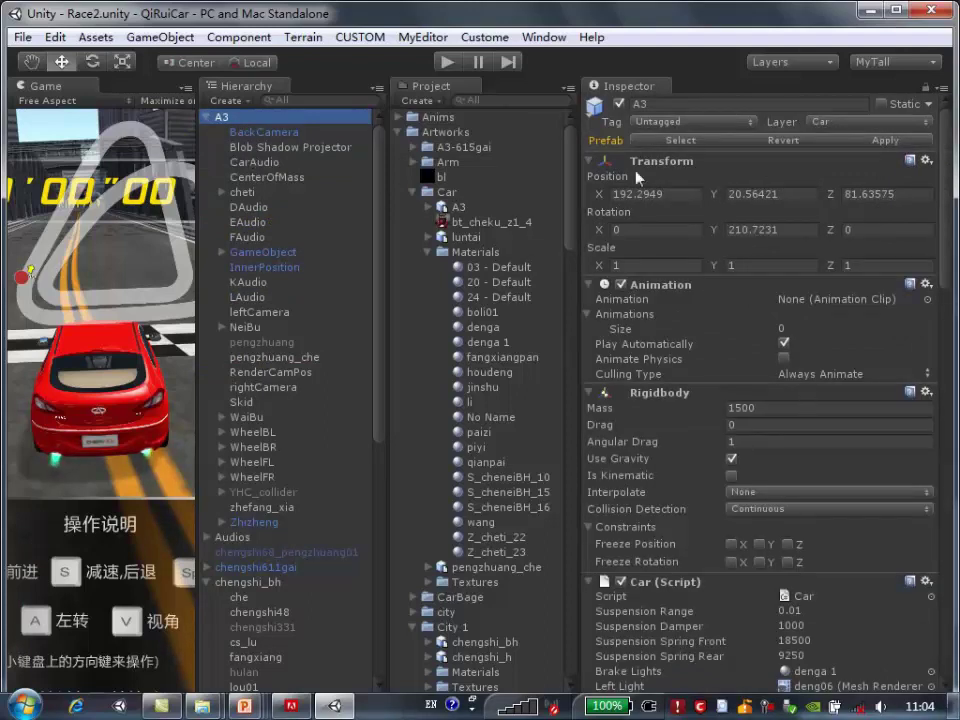
{"action": "left_click", "coordinate": [690, 141]}
{"action": "scroll", "coordinate": [878, 248], "scroll_direction": "down", "scroll_amount": 8}
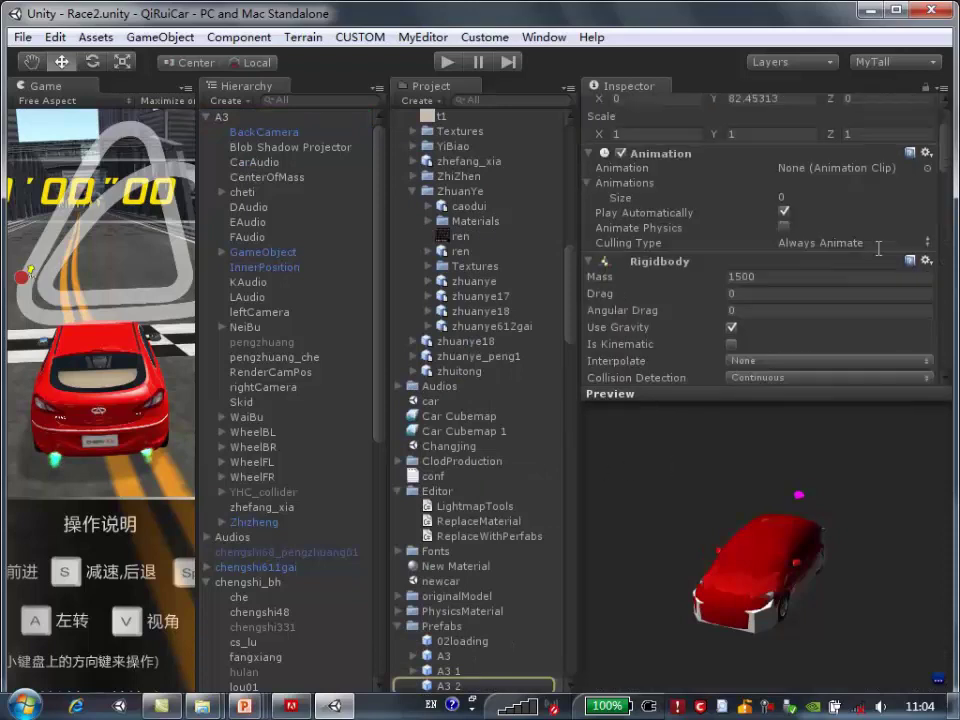
{"action": "scroll", "coordinate": [878, 248], "scroll_direction": "down", "scroll_amount": 3}
{"action": "scroll", "coordinate": [878, 248], "scroll_direction": "down", "scroll_amount": 6}
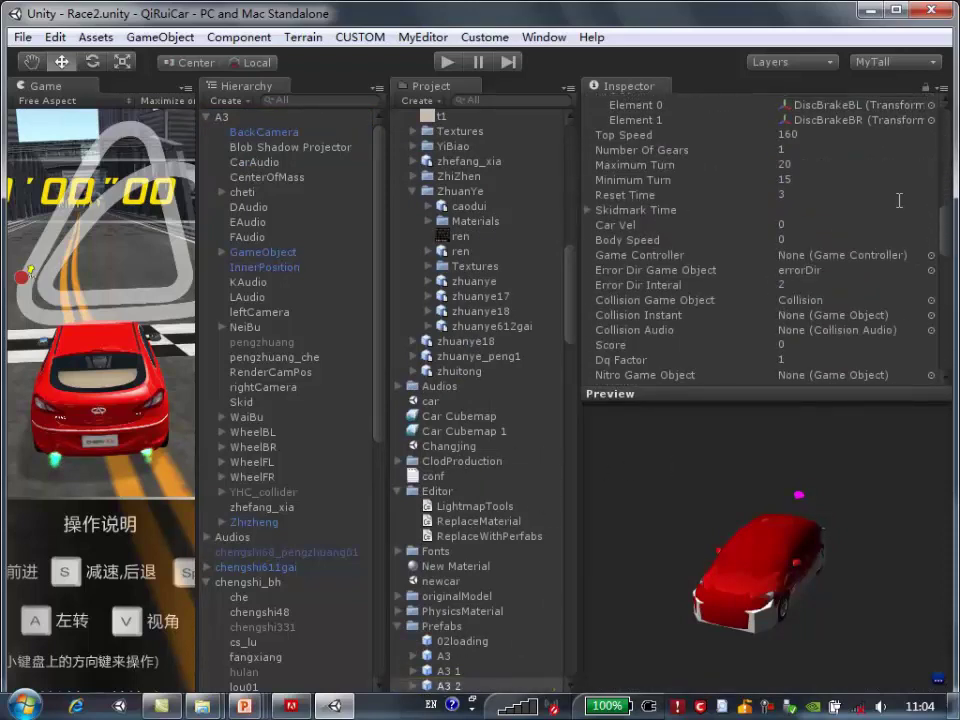
{"action": "scroll", "coordinate": [896, 200], "scroll_direction": "up", "scroll_amount": 8}
{"action": "scroll", "coordinate": [896, 200], "scroll_direction": "up", "scroll_amount": 2}
{"action": "scroll", "coordinate": [794, 330], "scroll_direction": "down", "scroll_amount": 2}
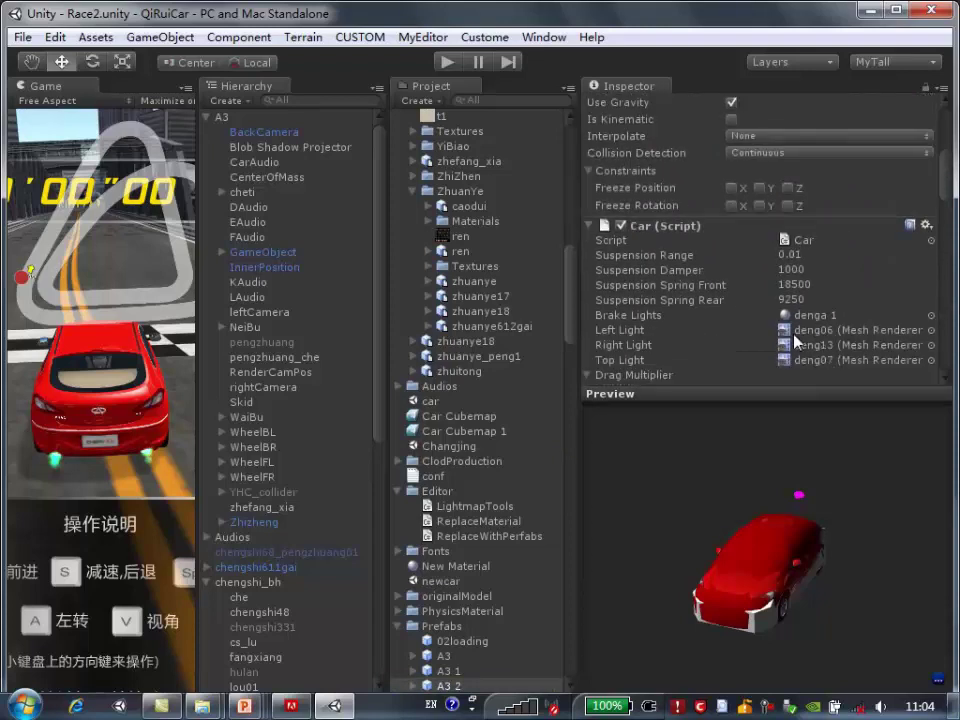
{"action": "left_click", "coordinate": [808, 331]}
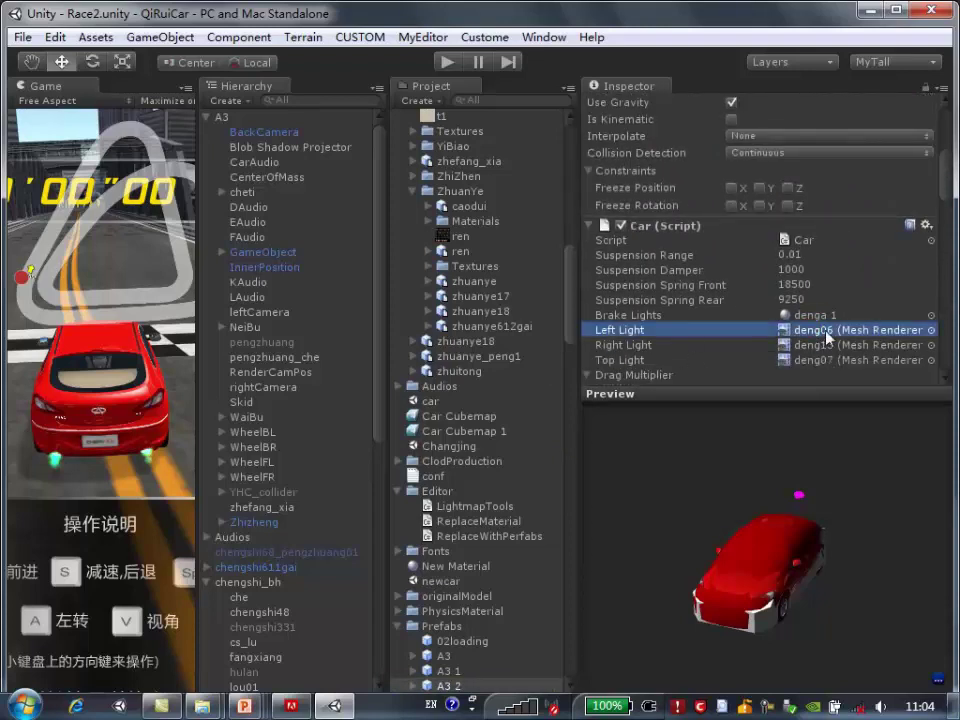
Select the A3 model in Artworks > Car to show its import settings
{"action": "scroll", "coordinate": [832, 337], "scroll_direction": "down", "scroll_amount": 4}
{"action": "scroll", "coordinate": [832, 337], "scroll_direction": "down", "scroll_amount": 4}
{"action": "scroll", "coordinate": [624, 249], "scroll_direction": "down", "scroll_amount": 6}
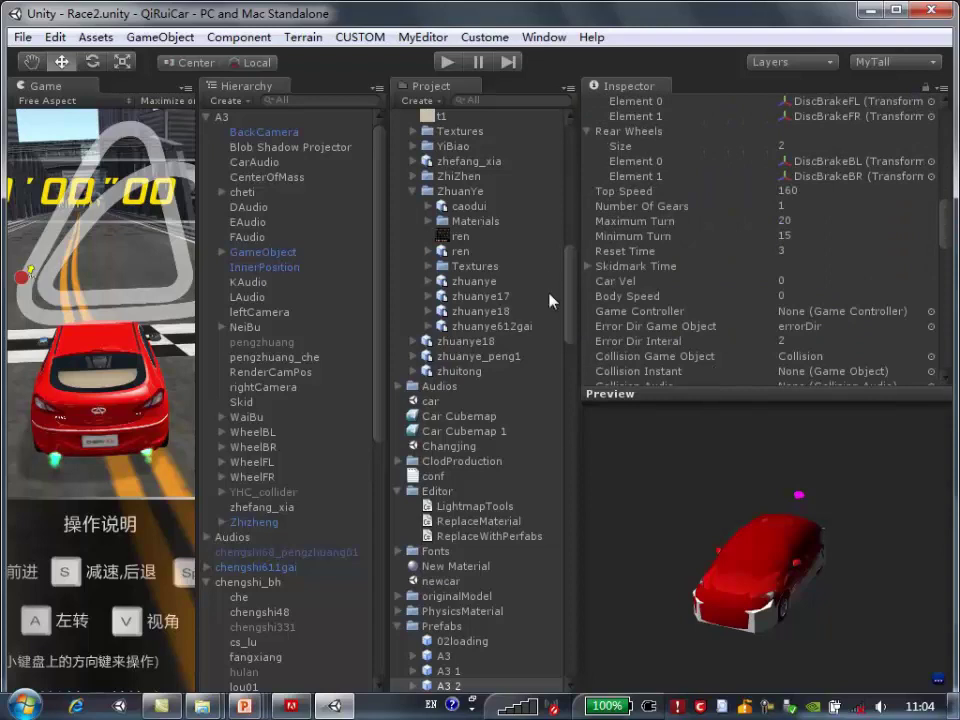
{"action": "scroll", "coordinate": [430, 160], "scroll_direction": "up", "scroll_amount": 15}
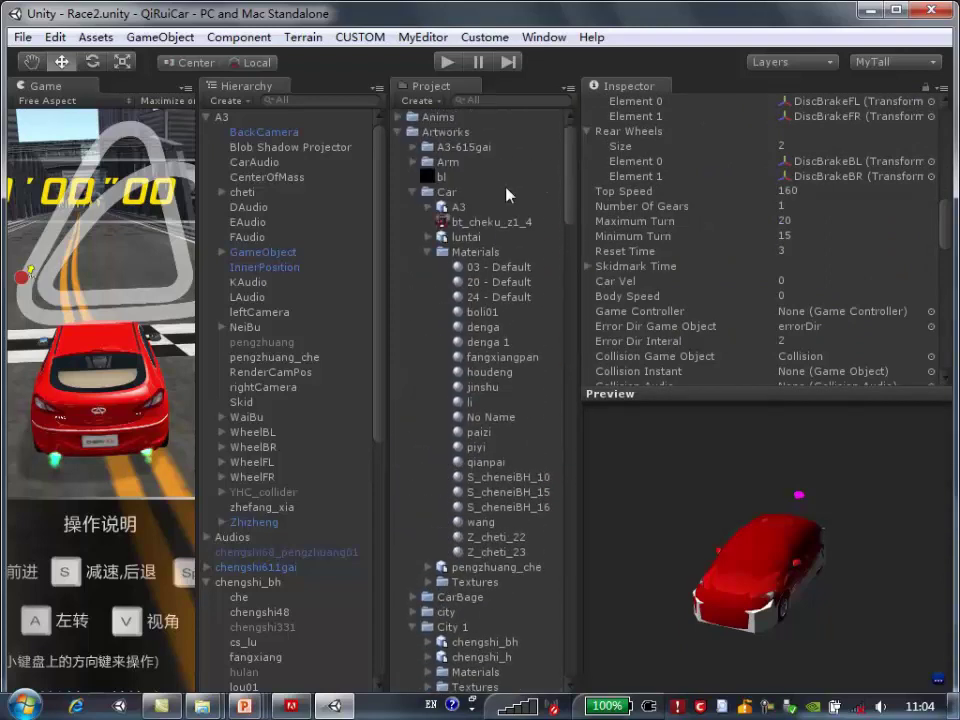
{"action": "left_click", "coordinate": [463, 207]}
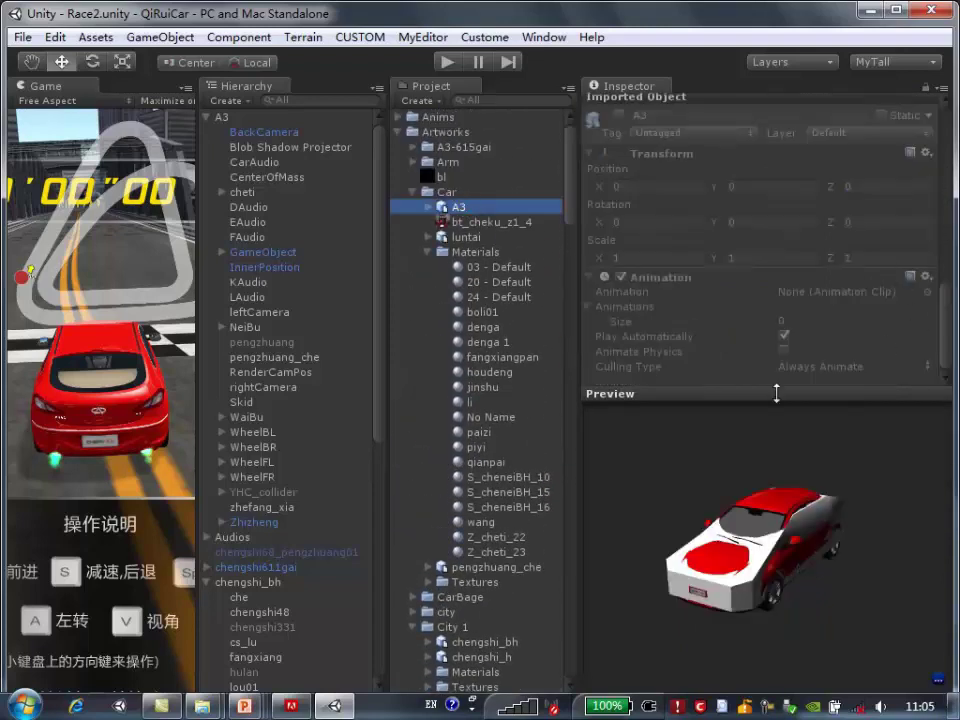
{"action": "left_click_drag", "start_coordinate": [776, 391], "coordinate": [792, 465]}
{"action": "scroll", "coordinate": [876, 232], "scroll_direction": "up", "scroll_amount": 10}
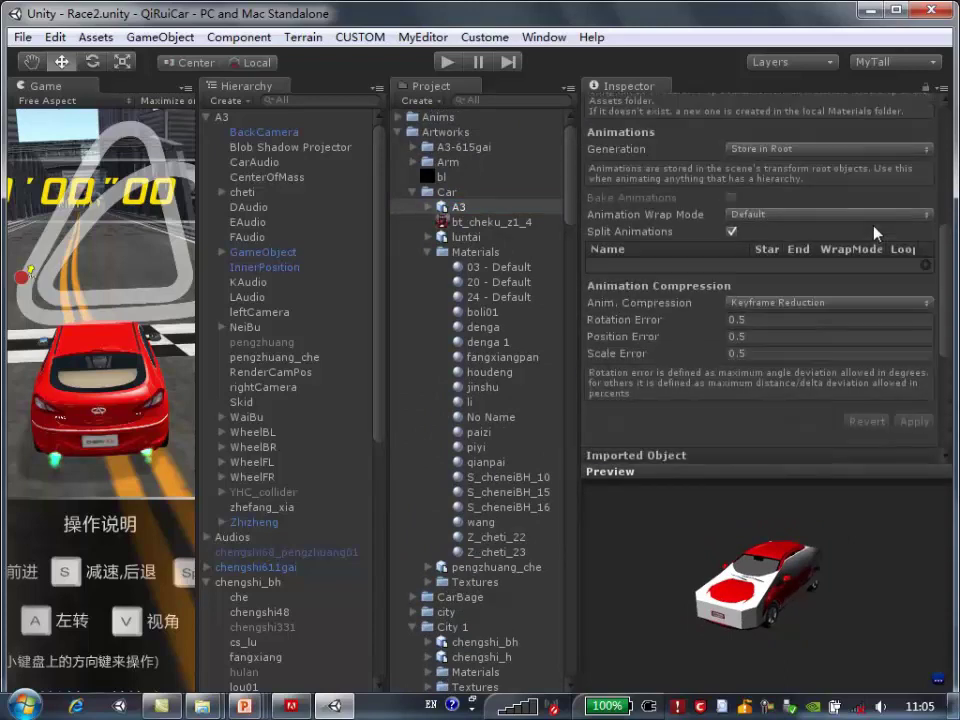
{"action": "left_click", "coordinate": [840, 261]}
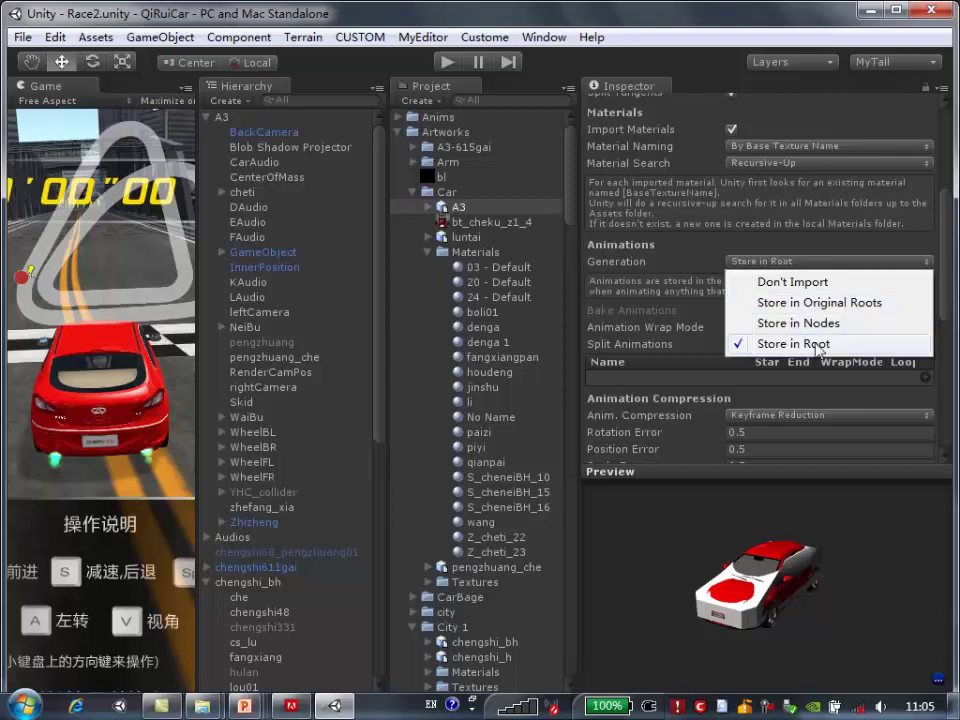
{"action": "left_click", "coordinate": [476, 25]}
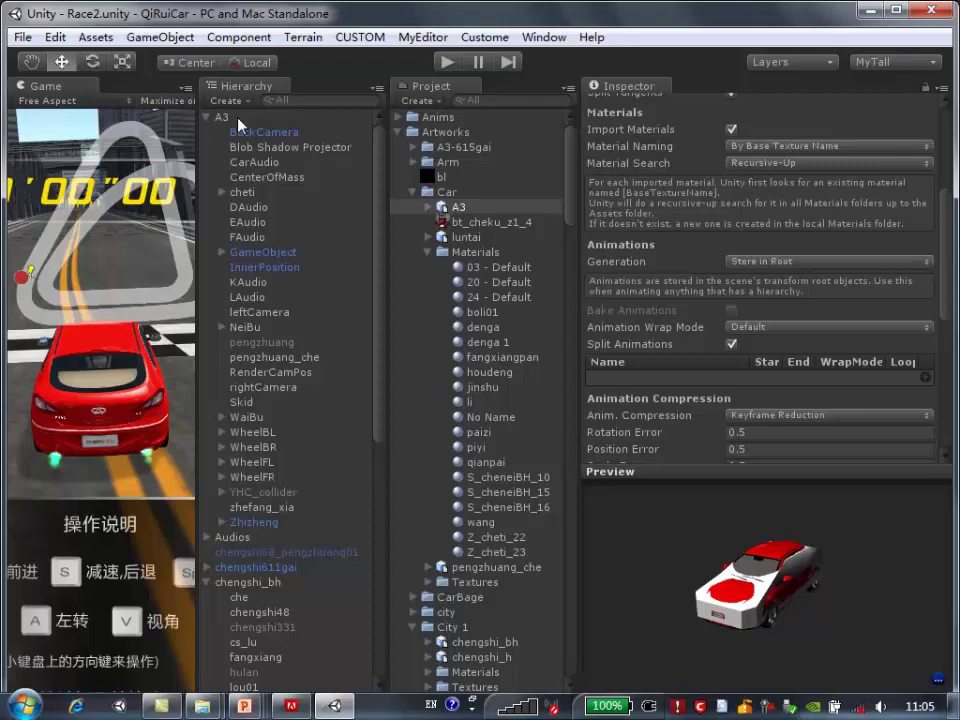
{"action": "left_click", "coordinate": [800, 262]}
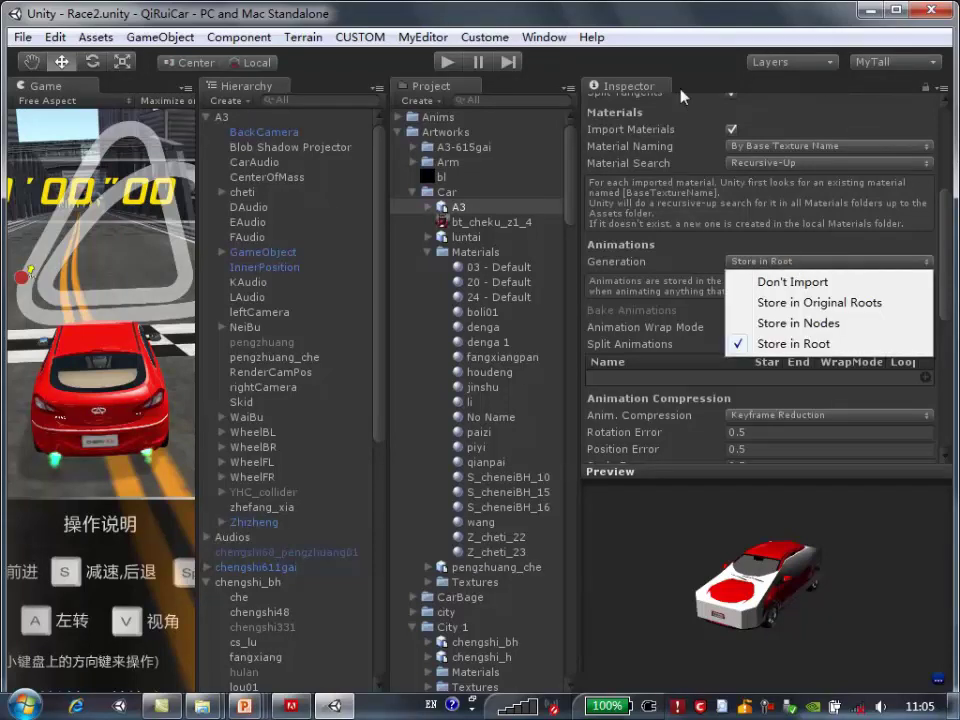
{"action": "left_click", "coordinate": [635, 15]}
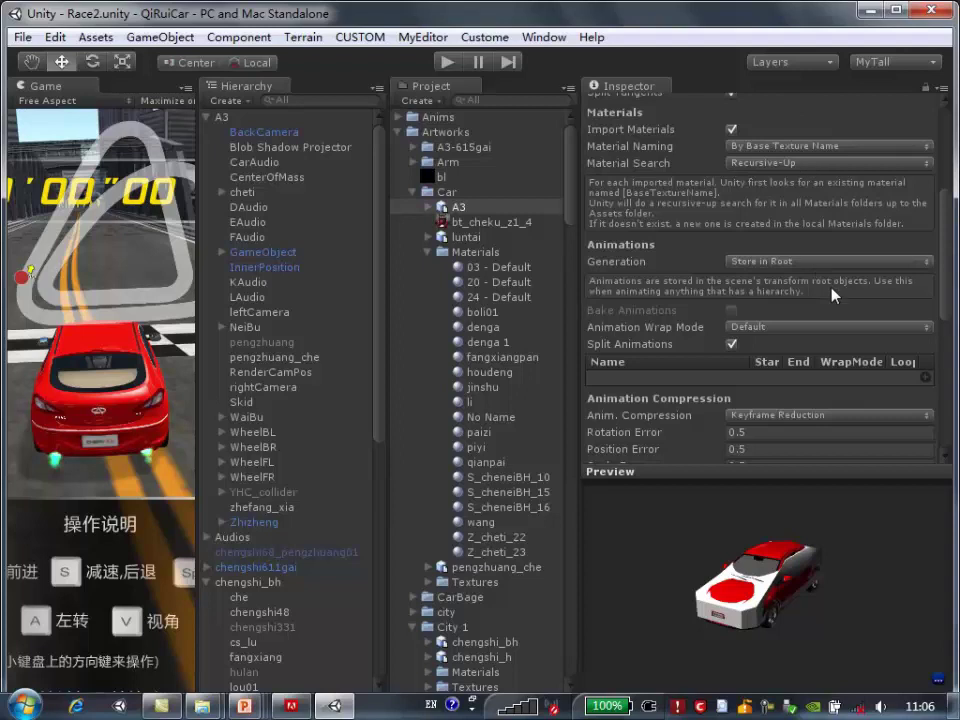
{"action": "scroll", "coordinate": [860, 280], "scroll_direction": "down", "scroll_amount": 3}
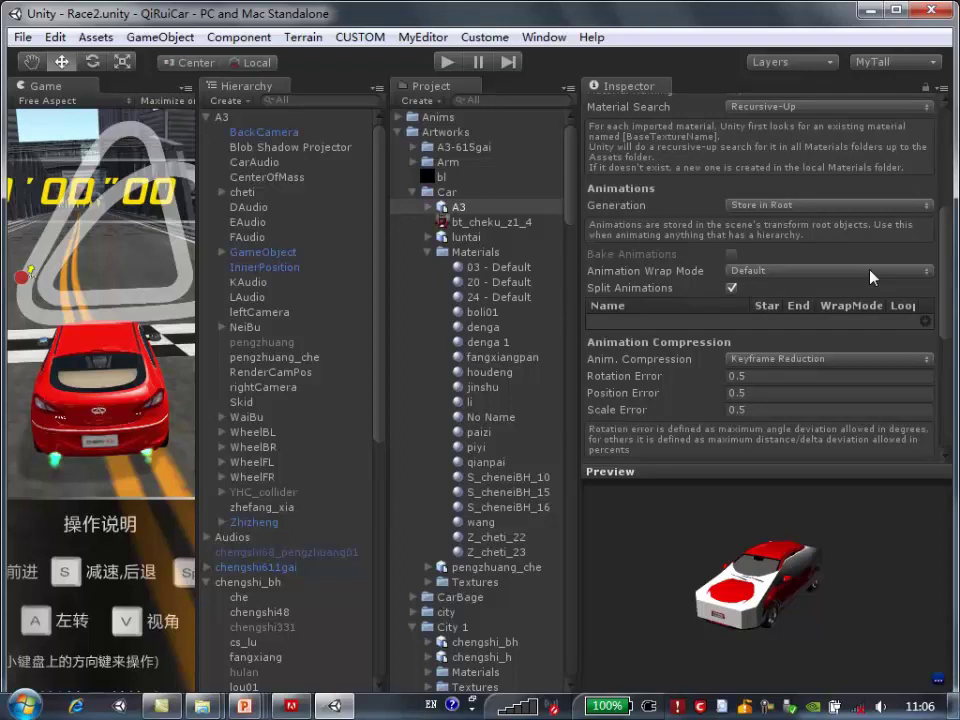
{"action": "left_click", "coordinate": [873, 278]}
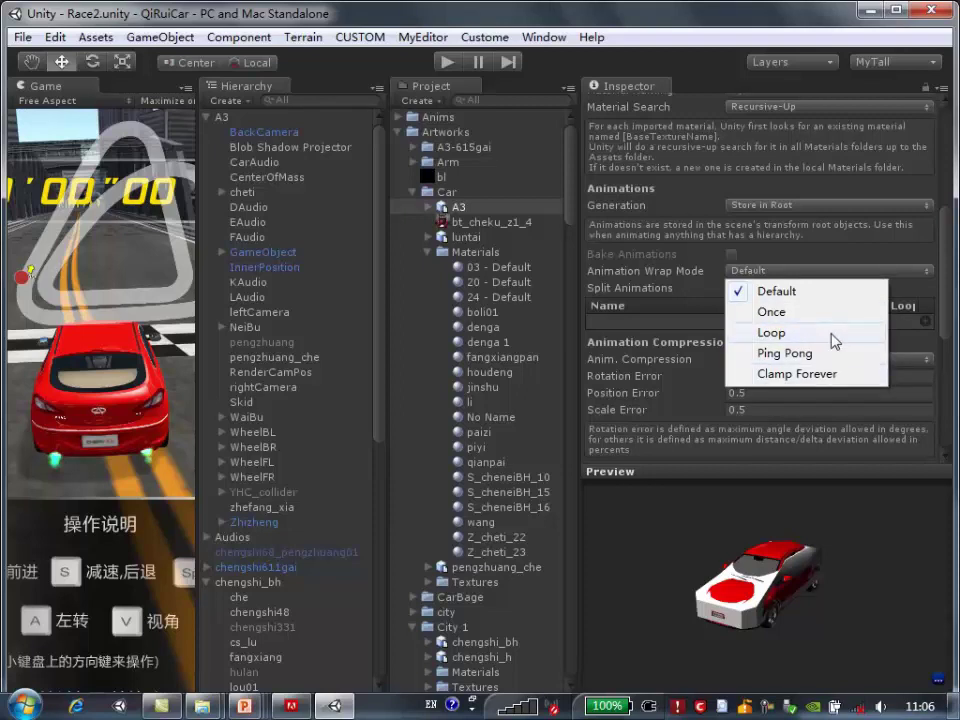
{"action": "left_click", "coordinate": [808, 244]}
{"action": "scroll", "coordinate": [879, 362], "scroll_direction": "down", "scroll_amount": 2}
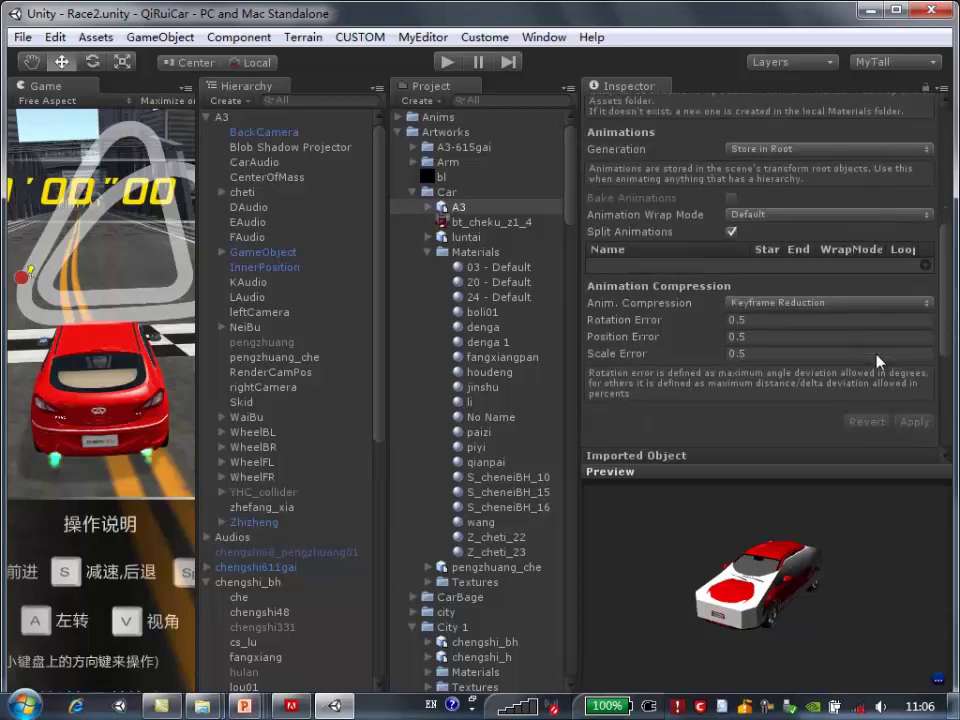
{"action": "left_click", "coordinate": [900, 302]}
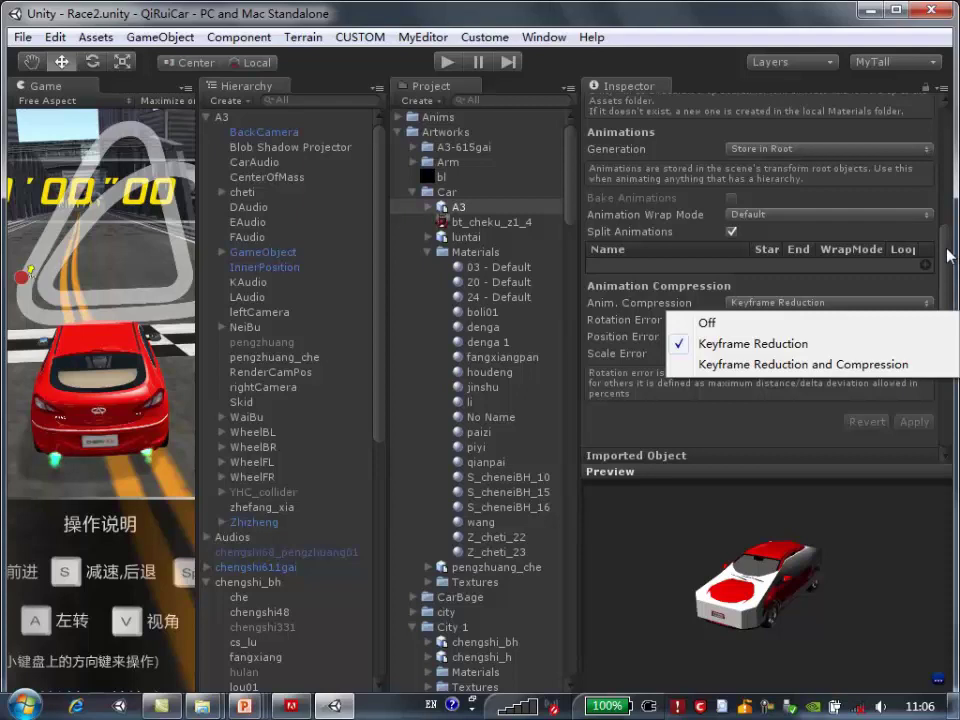
{"action": "left_click", "coordinate": [945, 254]}
{"action": "left_click_drag", "start_coordinate": [945, 254], "coordinate": [915, 360]}
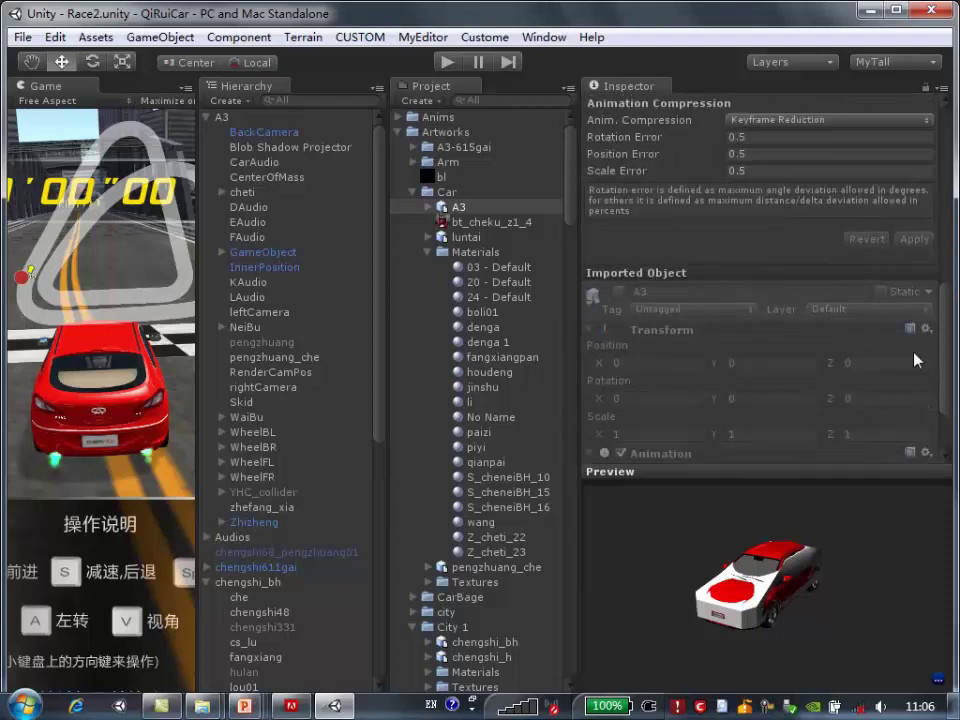
{"action": "scroll", "coordinate": [915, 360], "scroll_direction": "up", "scroll_amount": 5}
{"action": "scroll", "coordinate": [915, 360], "scroll_direction": "up", "scroll_amount": 2}
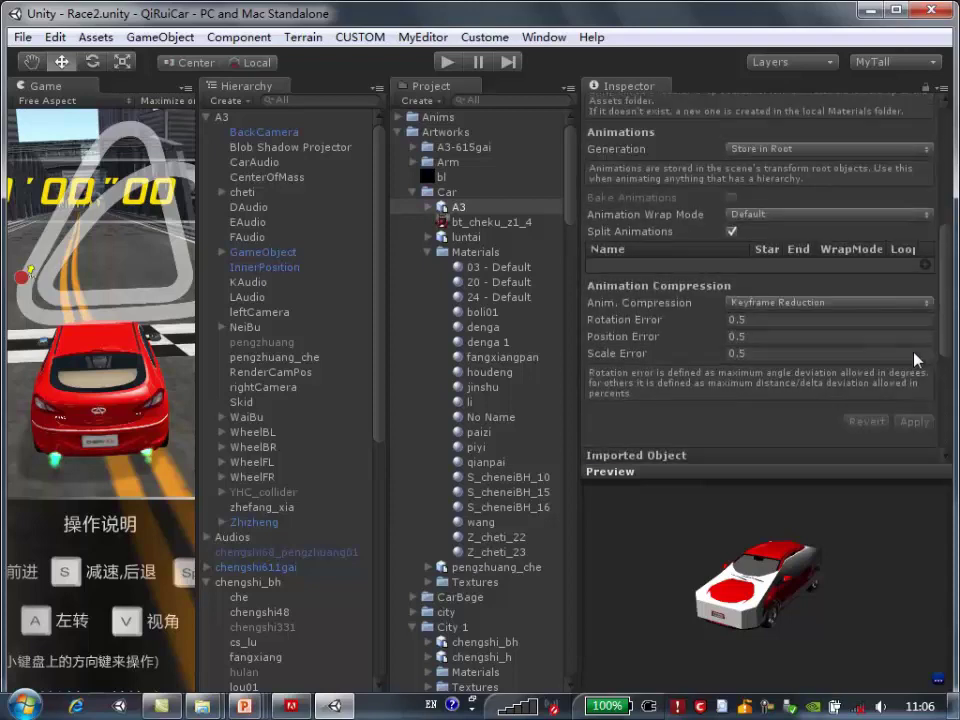
{"action": "scroll", "coordinate": [915, 360], "scroll_direction": "up", "scroll_amount": 3}
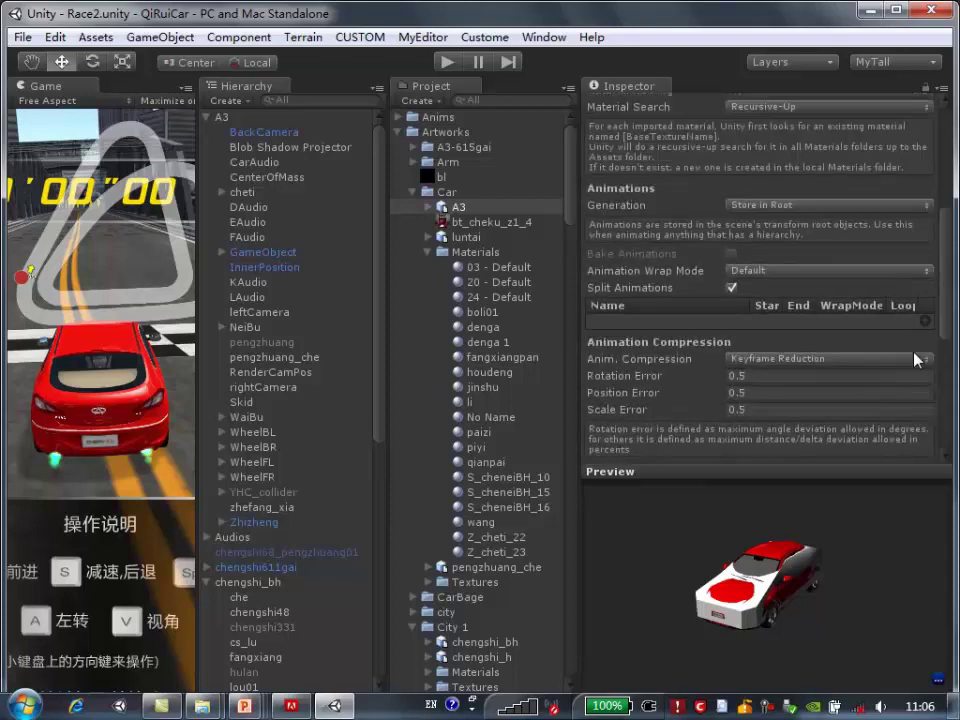
{"action": "left_click", "coordinate": [783, 272]}
{"action": "left_click", "coordinate": [820, 205]}
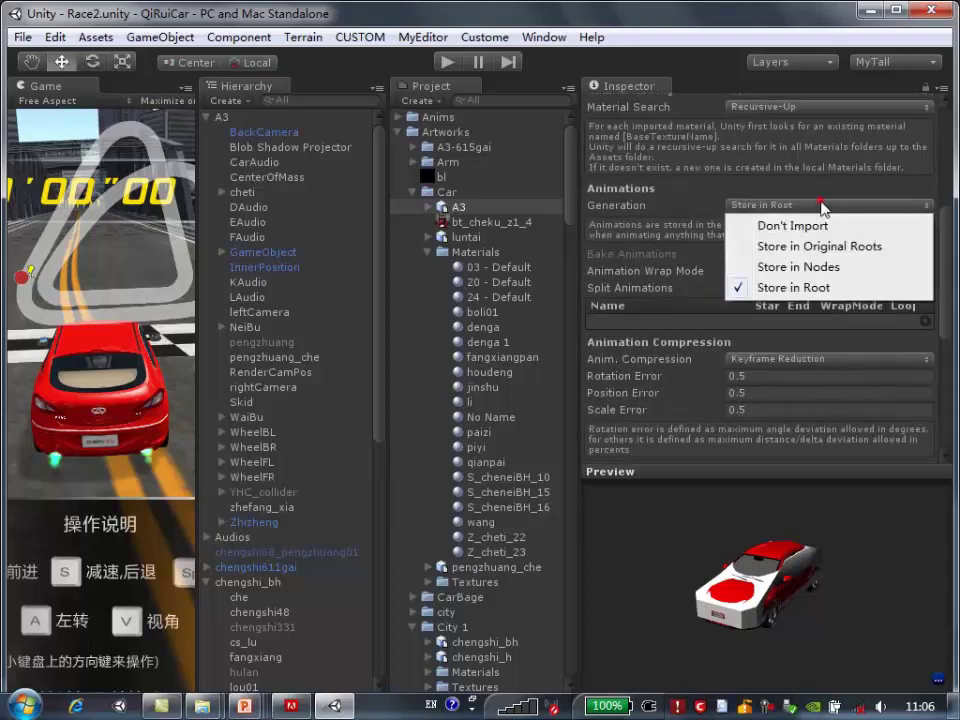
{"action": "left_click", "coordinate": [915, 196]}
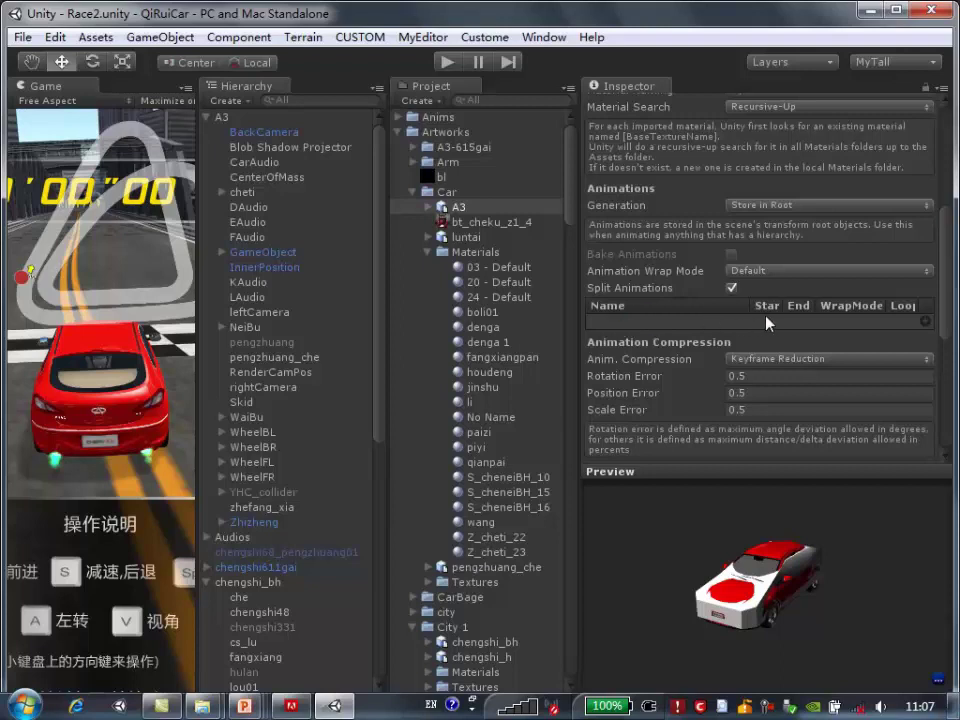
Add an idle clip to Split Animations with WrapMode Loop and Loop ticked
{"action": "left_click", "coordinate": [926, 322]}
{"action": "left_click", "coordinate": [644, 320]}
{"action": "left_click", "coordinate": [651, 321]}
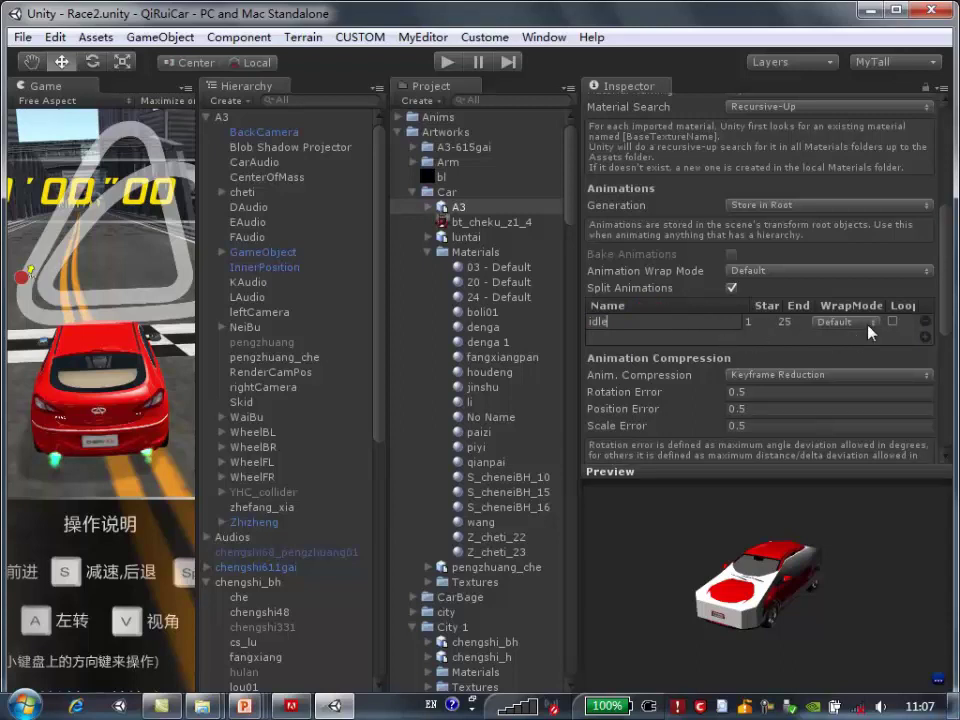
{"action": "left_click", "coordinate": [869, 332]}
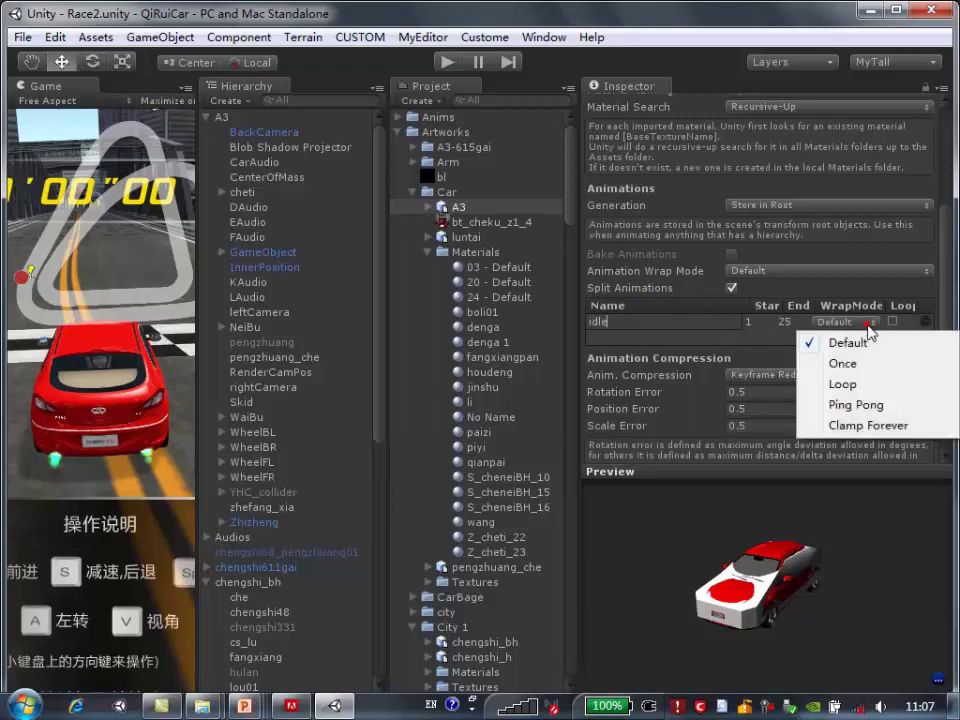
{"action": "left_click", "coordinate": [843, 385]}
{"action": "left_click", "coordinate": [892, 321]}
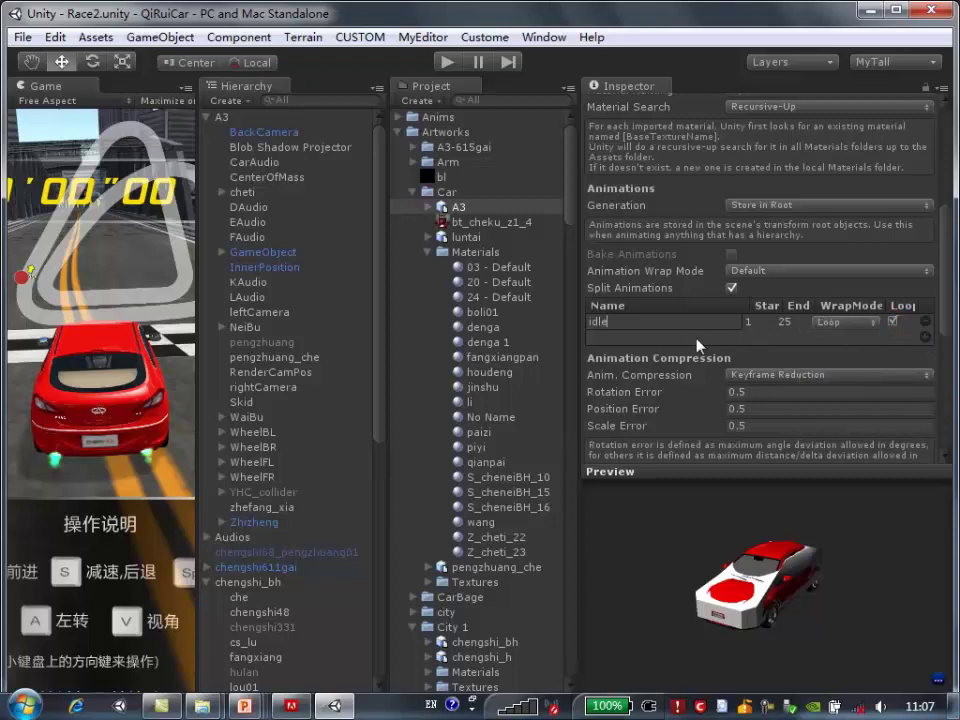
Add a walk clip ending at frame 100, with WrapMode Loop and Loop ticked
{"action": "left_click", "coordinate": [920, 340]}
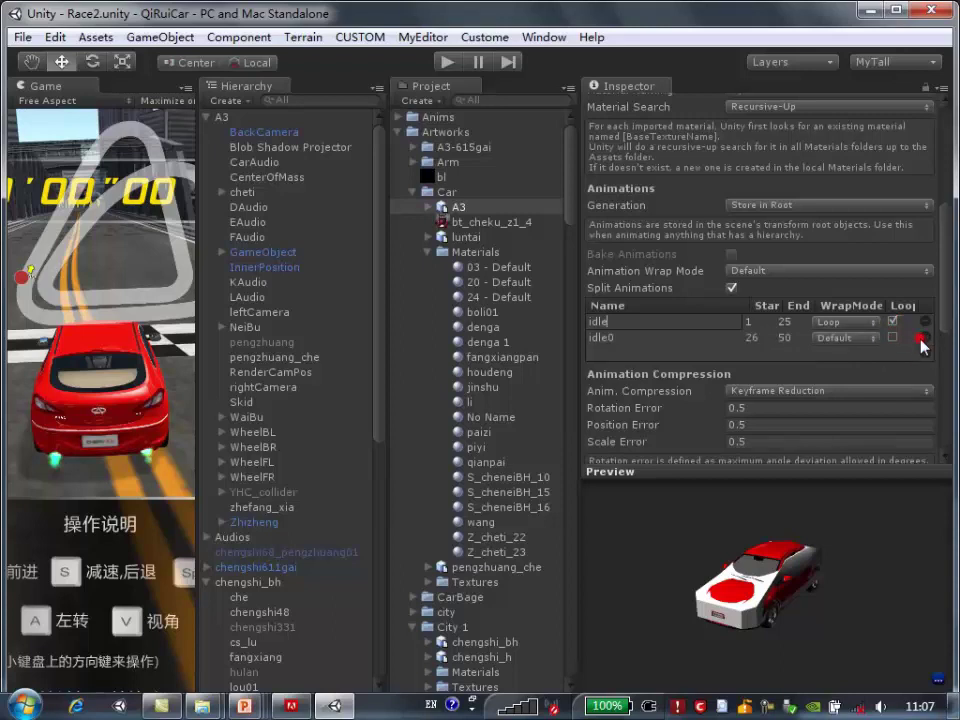
{"action": "left_click", "coordinate": [649, 339]}
{"action": "type", "text": "walk"}
{"action": "left_click", "coordinate": [785, 338]}
{"action": "type", "text": "100"}
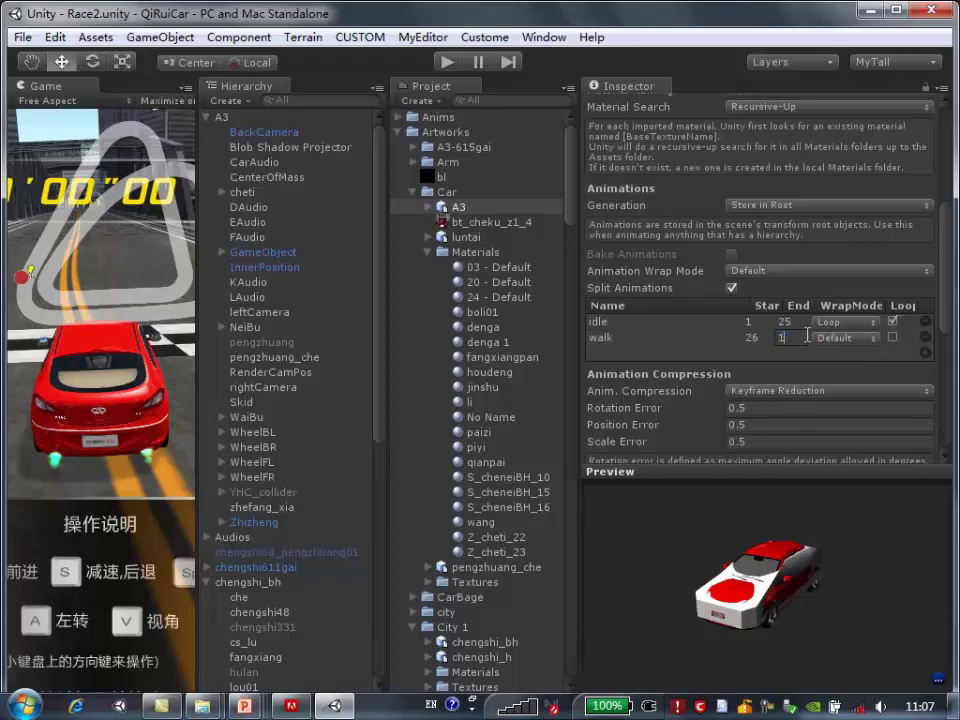
{"action": "left_click", "coordinate": [866, 345]}
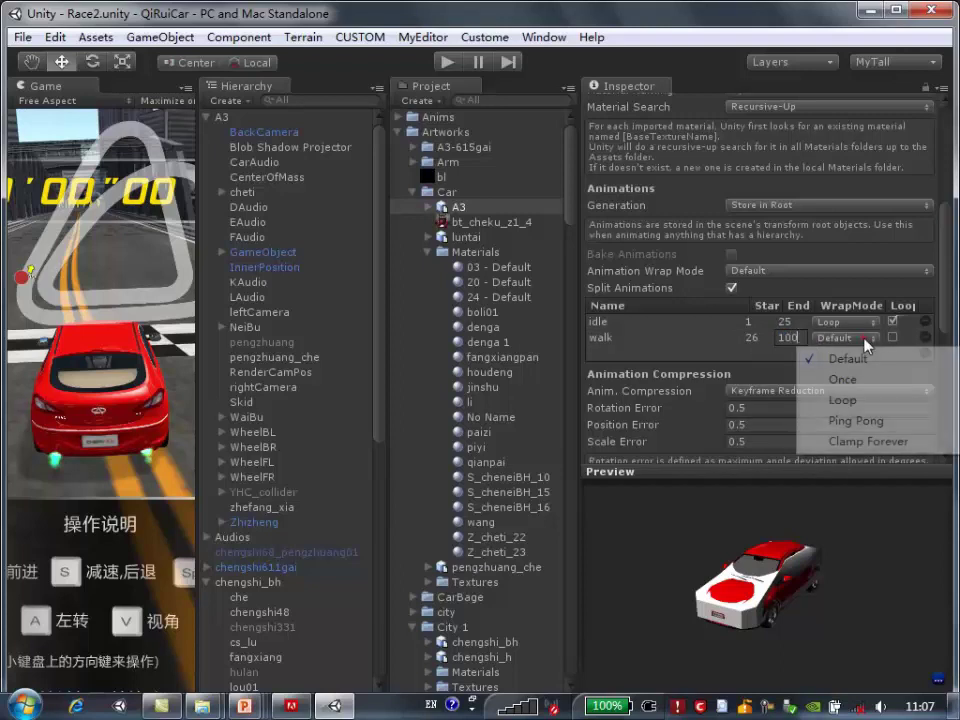
{"action": "left_click", "coordinate": [846, 401]}
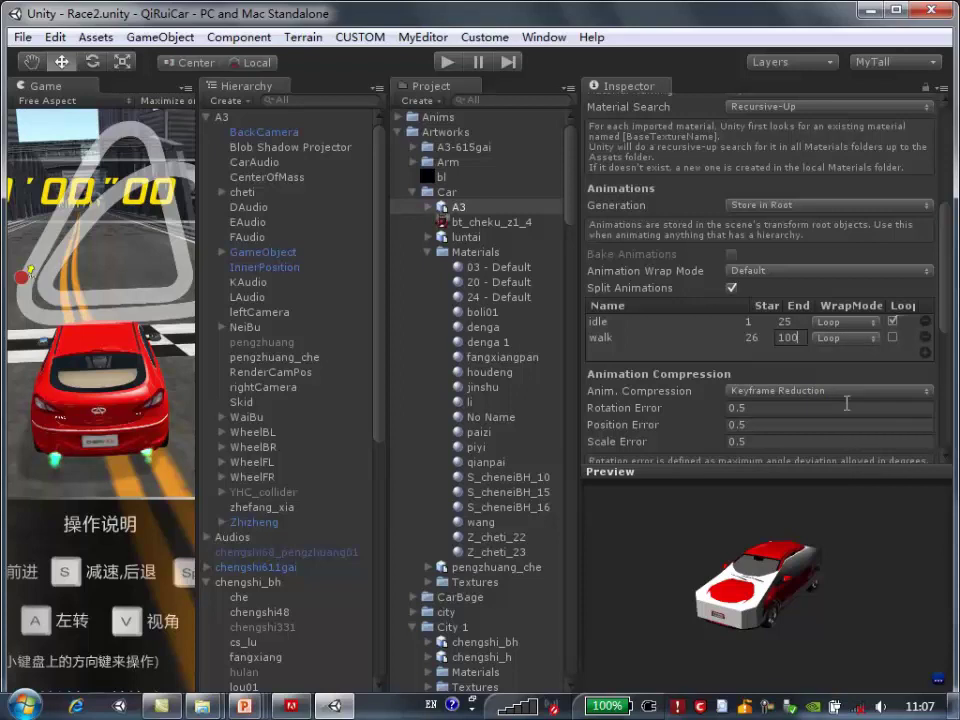
{"action": "double_click", "coordinate": [805, 338]}
{"action": "left_click", "coordinate": [638, 335]}
{"action": "left_click", "coordinate": [890, 339]}
Add a third clip idle0 for frames 101–125, review the clips, and collapse the Car folder
{"action": "left_click", "coordinate": [925, 352]}
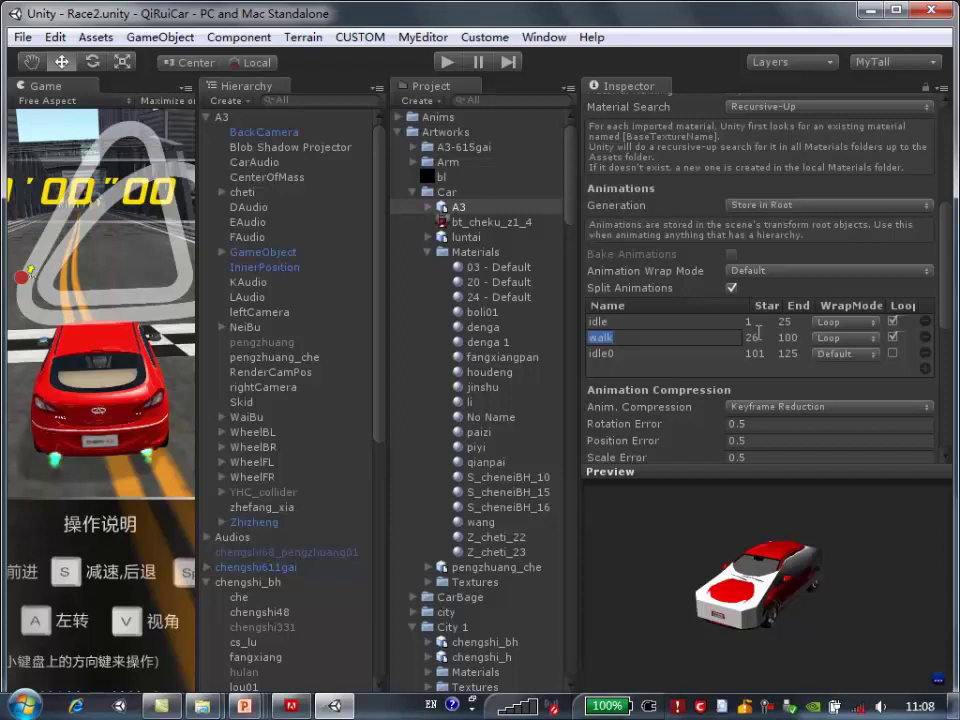
{"action": "left_click", "coordinate": [665, 321]}
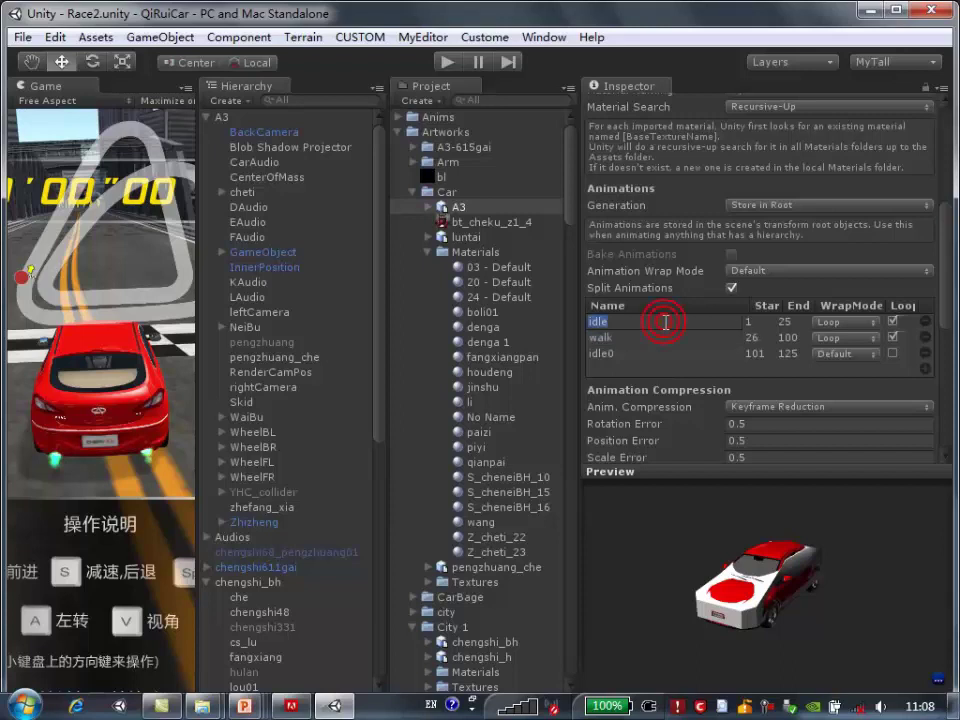
{"action": "left_click", "coordinate": [644, 337]}
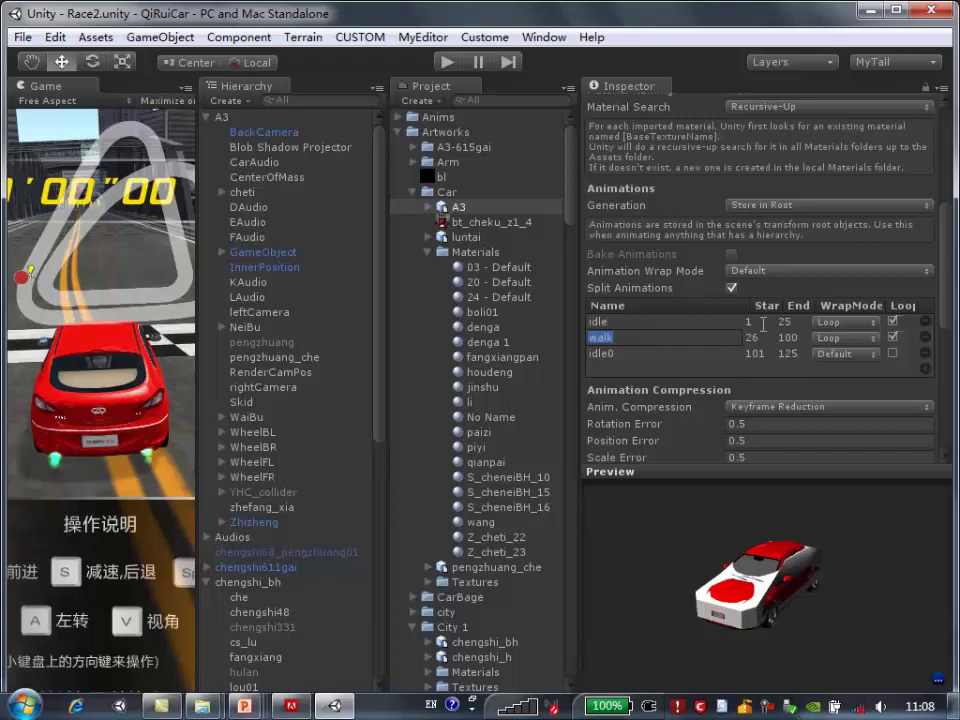
{"action": "scroll", "coordinate": [778, 297], "scroll_direction": "down", "scroll_amount": 5}
{"action": "scroll", "coordinate": [778, 297], "scroll_direction": "up", "scroll_amount": 10}
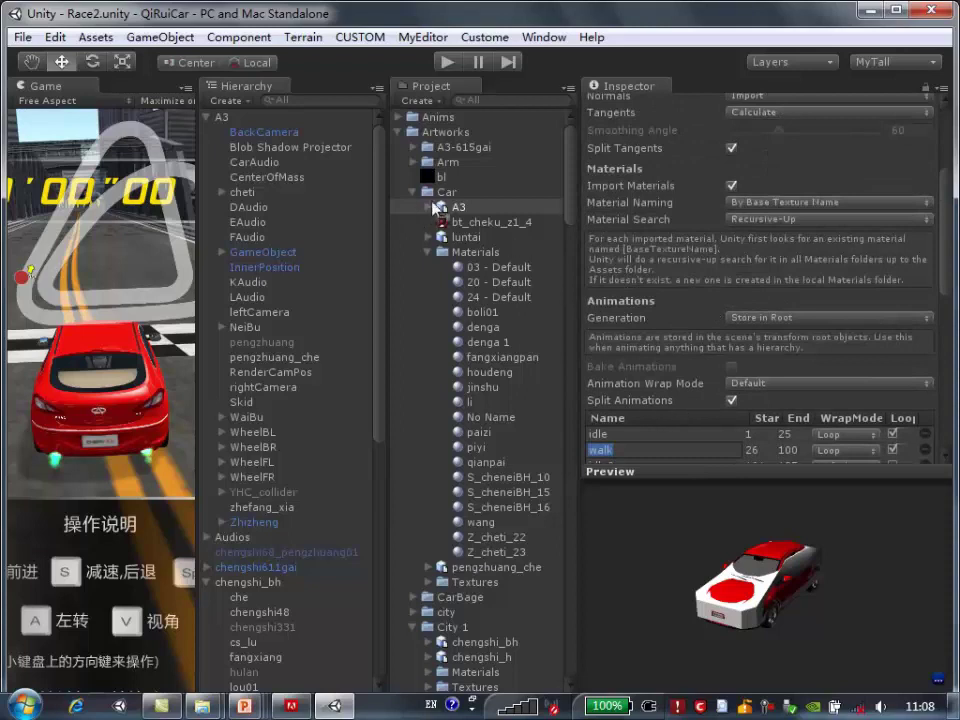
{"action": "left_click", "coordinate": [414, 193]}
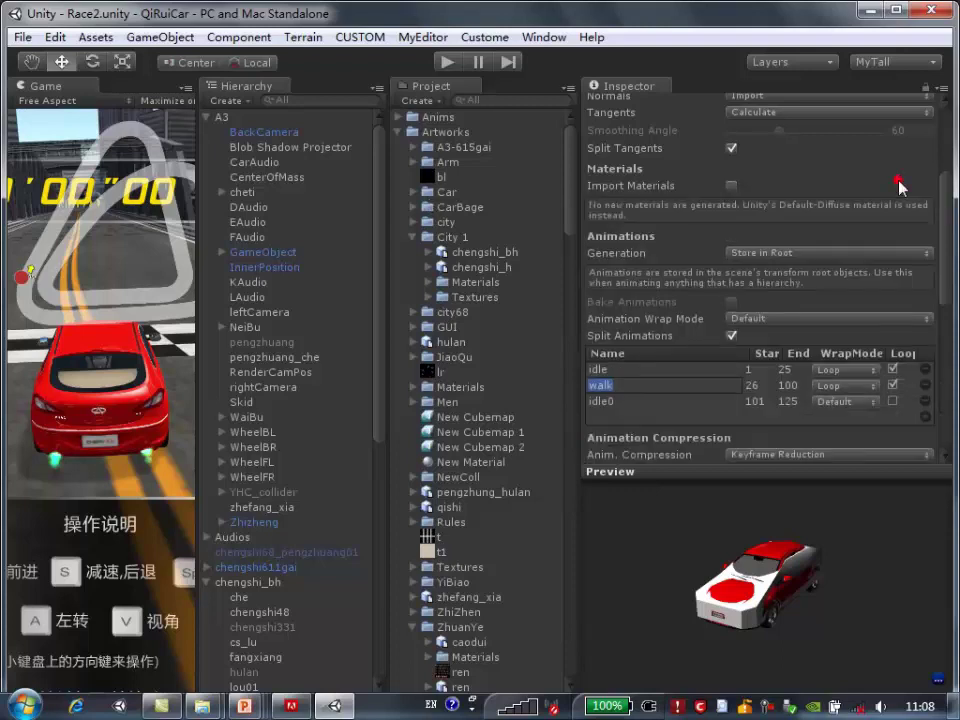
{"action": "scroll", "coordinate": [902, 184], "scroll_direction": "up", "scroll_amount": 5}
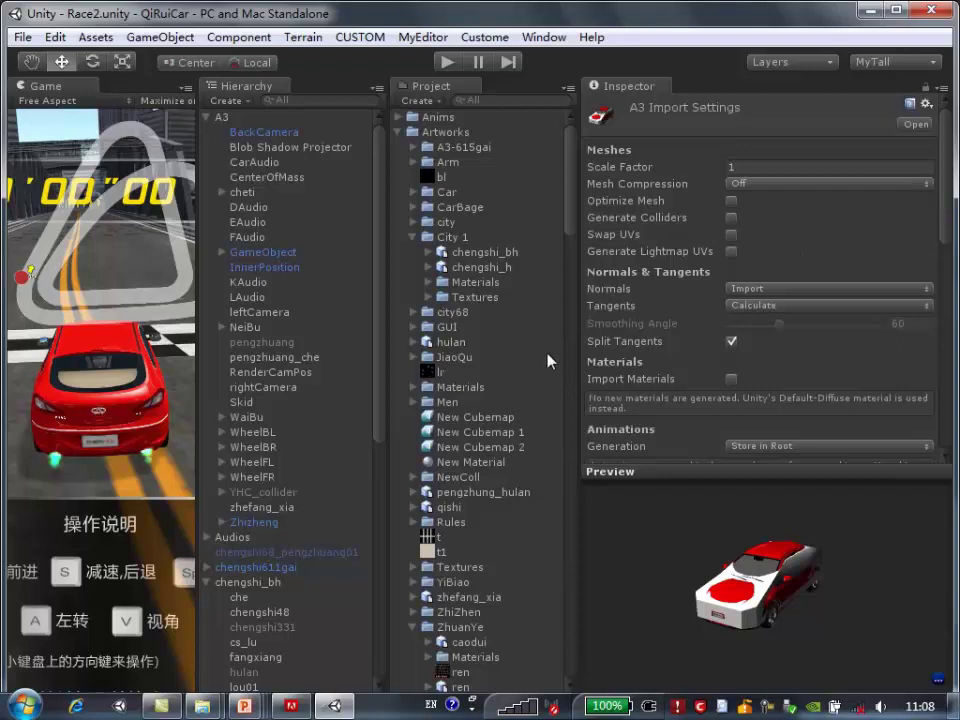
Discard the unapplied A3 import settings and collapse the City 1 and Artworks folders
{"action": "left_click", "coordinate": [264, 267]}
{"action": "left_click", "coordinate": [562, 405]}
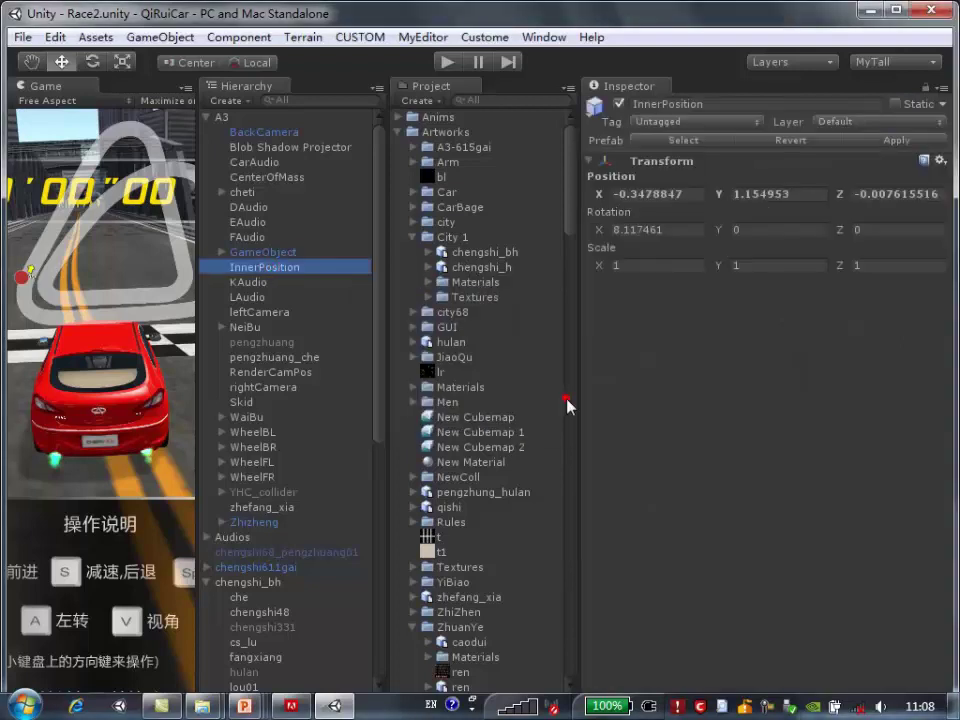
{"action": "left_click", "coordinate": [470, 267]}
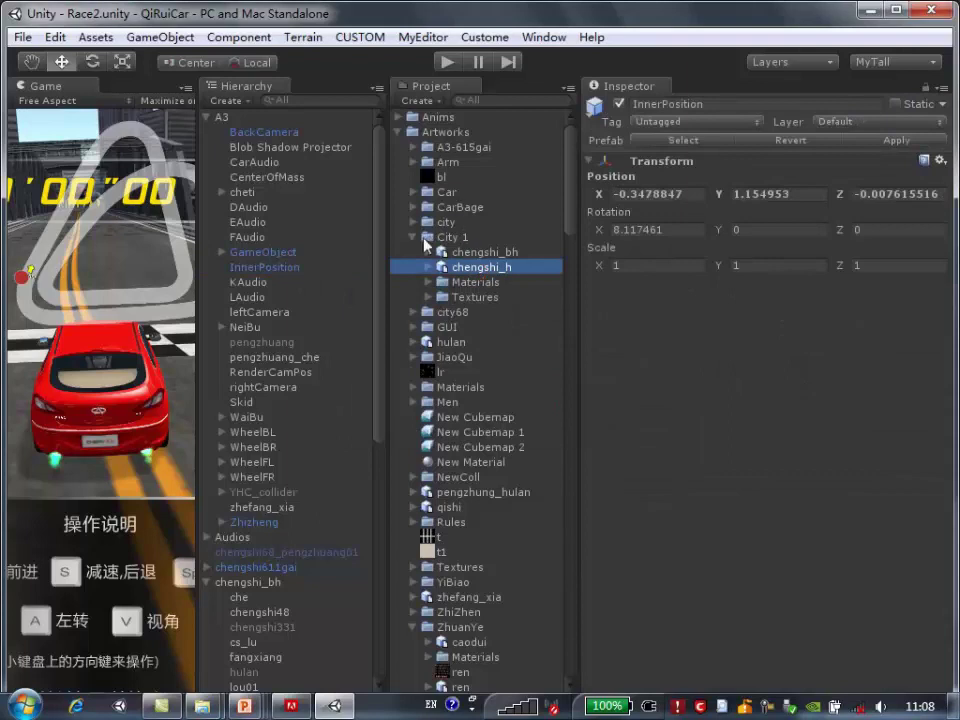
{"action": "left_click", "coordinate": [414, 237]}
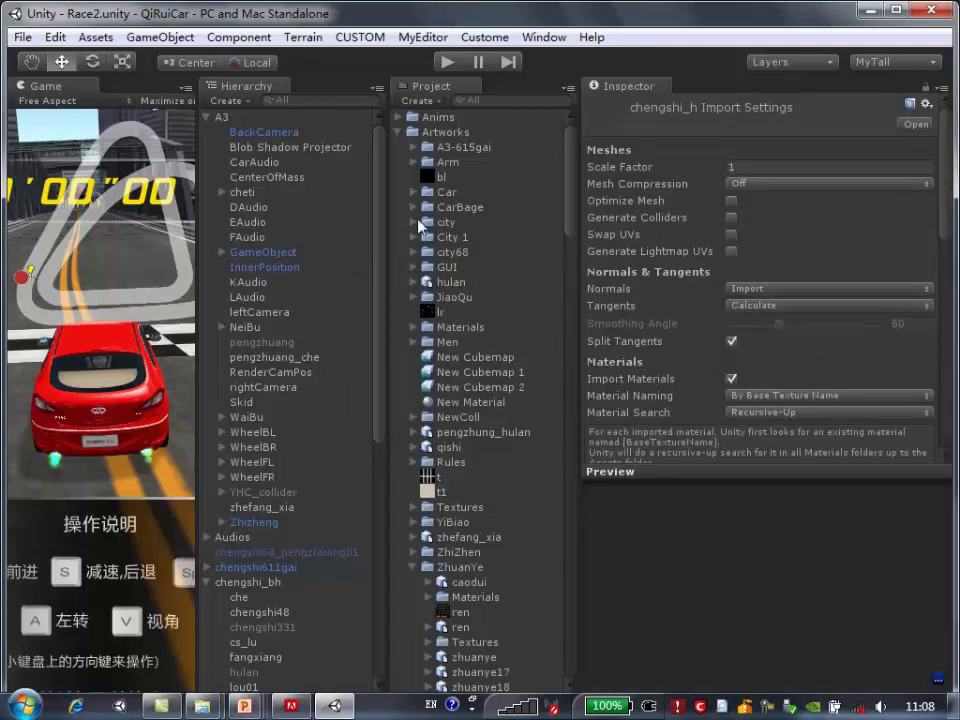
{"action": "left_click", "coordinate": [399, 132]}
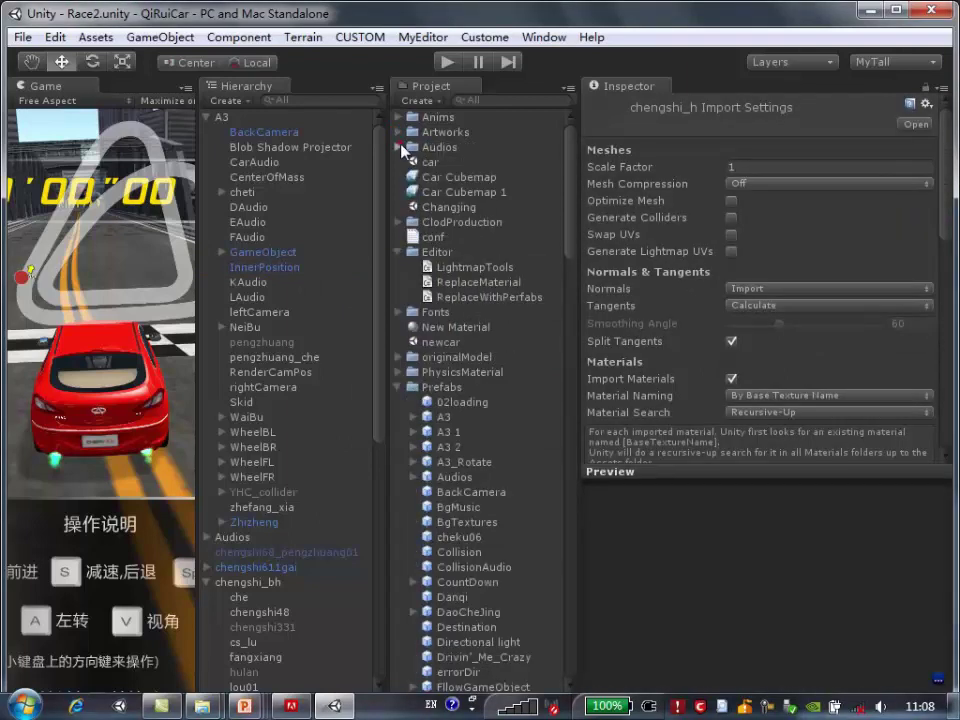
Expand Audios and play the 012pz012 clip in the preview with the volume raised
{"action": "left_click", "coordinate": [402, 148]}
{"action": "left_click", "coordinate": [460, 162]}
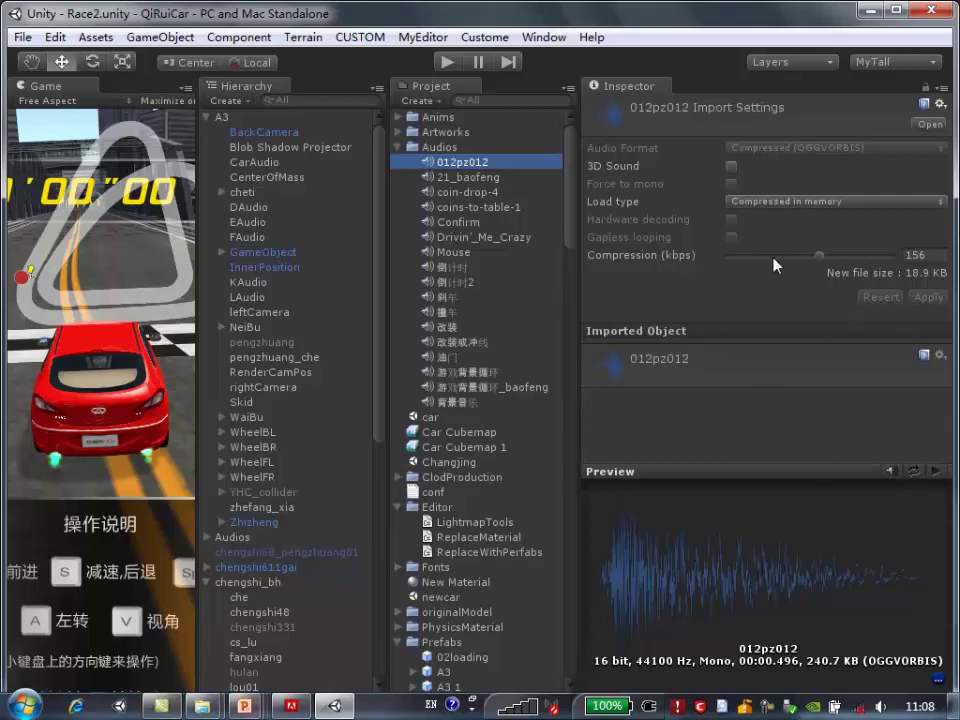
{"action": "left_click", "coordinate": [936, 471]}
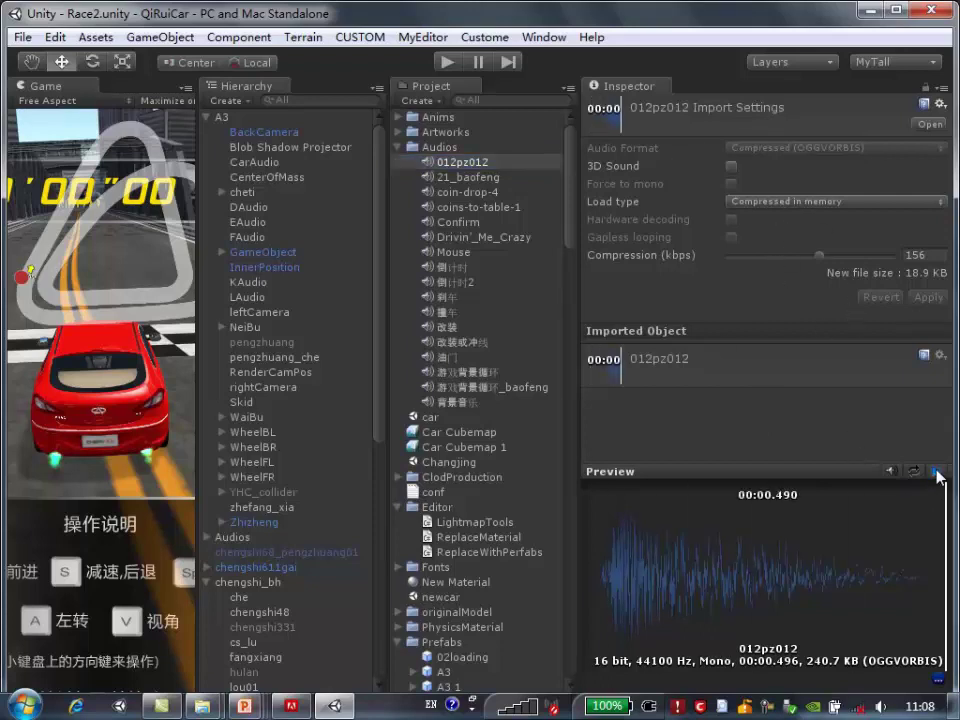
{"action": "key", "text": "XF86AudioRaiseVolume"}
{"action": "key", "text": "XF86AudioRaiseVolume"}
{"action": "key", "text": "XF86AudioRaiseVolume"}
{"action": "key", "text": "XF86AudioRaiseVolume"}
{"action": "key", "text": "XF86AudioRaiseVolume"}
{"action": "key", "text": "XF86AudioRaiseVolume"}
{"action": "key", "text": "XF86AudioRaiseVolume"}
{"action": "key", "text": "XF86AudioRaiseVolume"}
{"action": "key", "text": "XF86AudioRaiseVolume"}
{"action": "key", "text": "XF86AudioRaiseVolume"}
{"action": "key", "text": "XF86AudioRaiseVolume"}
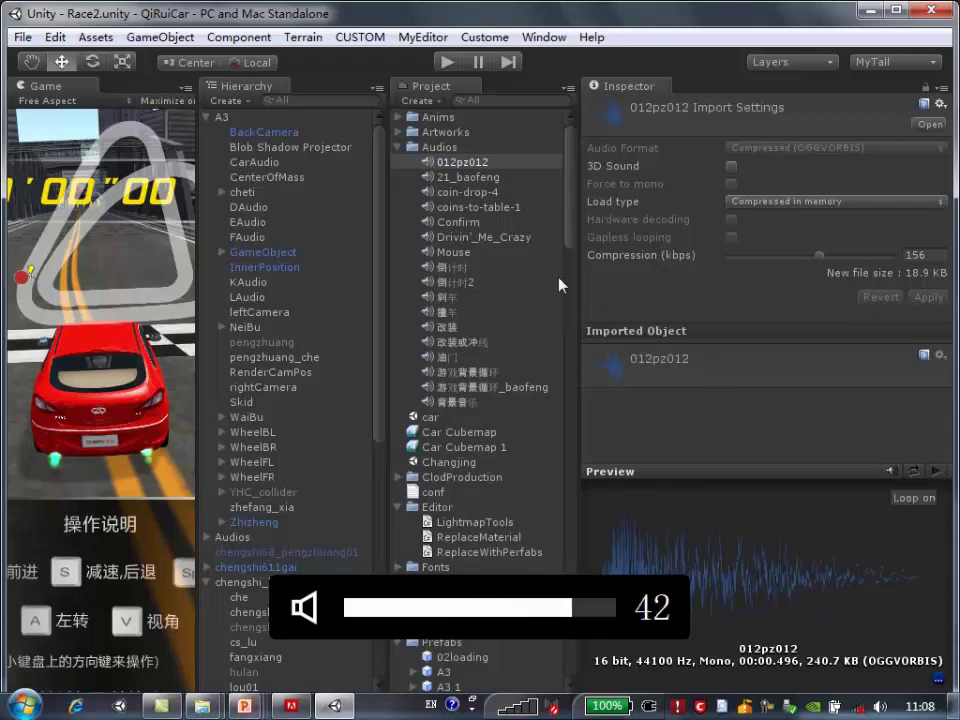
Preview the Drivin'_Me_Crazy clip with looping turned on, then stop playback
{"action": "left_click", "coordinate": [505, 238]}
{"action": "left_click", "coordinate": [937, 472]}
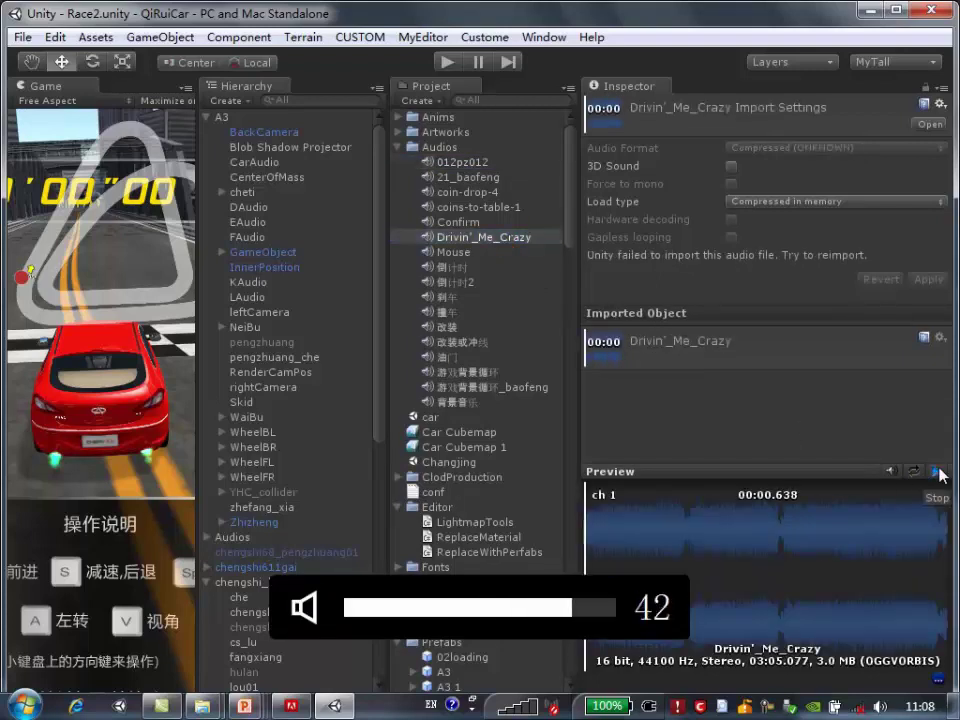
{"action": "left_click", "coordinate": [940, 472]}
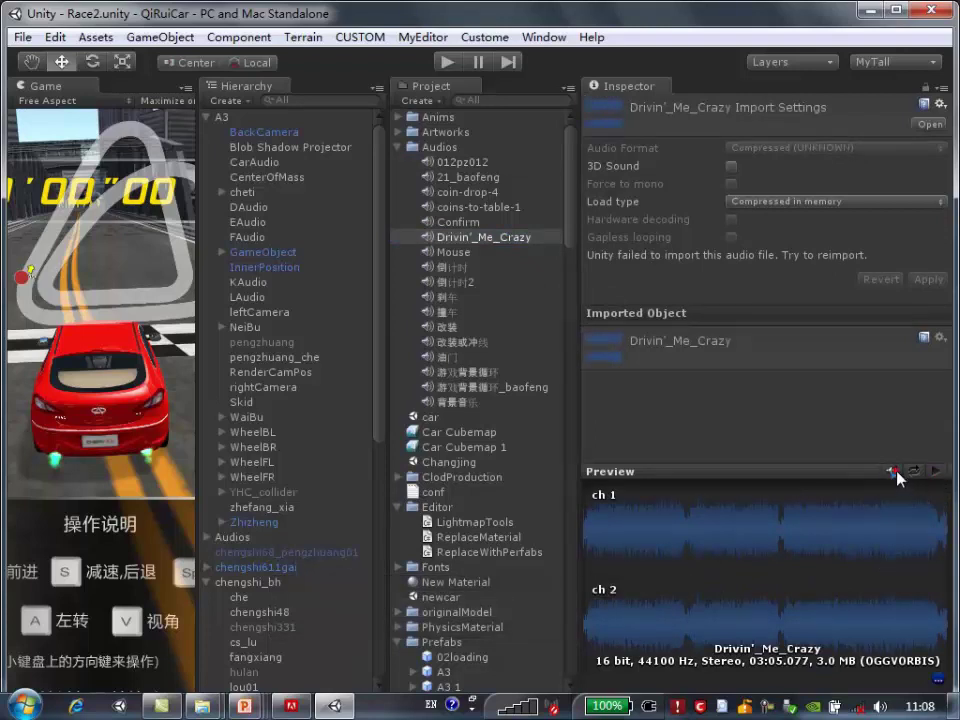
{"action": "left_click", "coordinate": [913, 471]}
{"action": "left_click", "coordinate": [937, 471]}
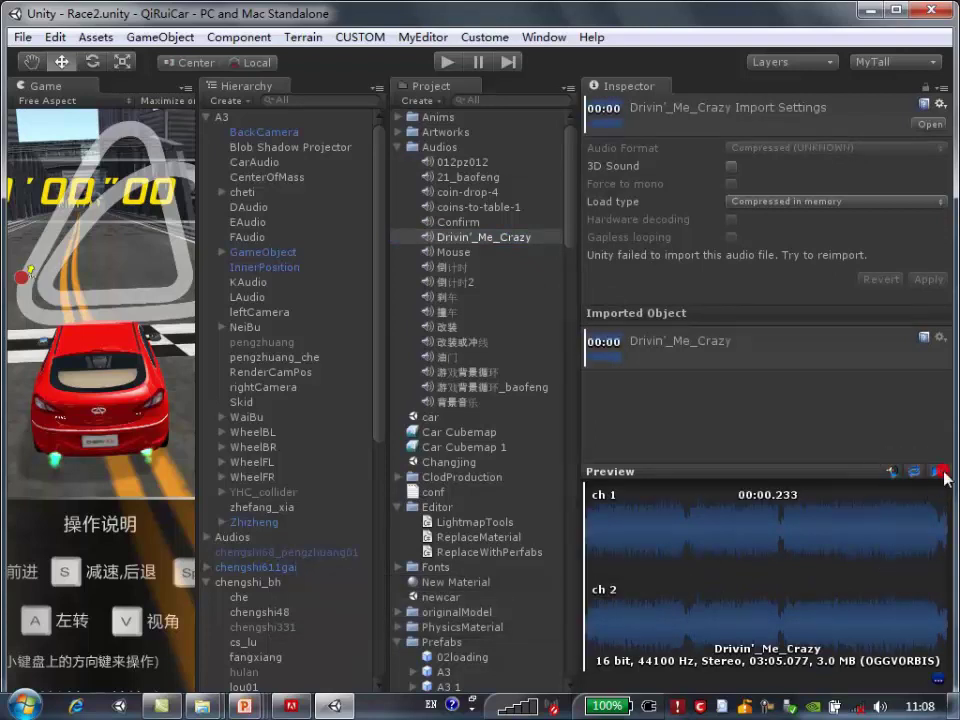
{"action": "left_click", "coordinate": [937, 471]}
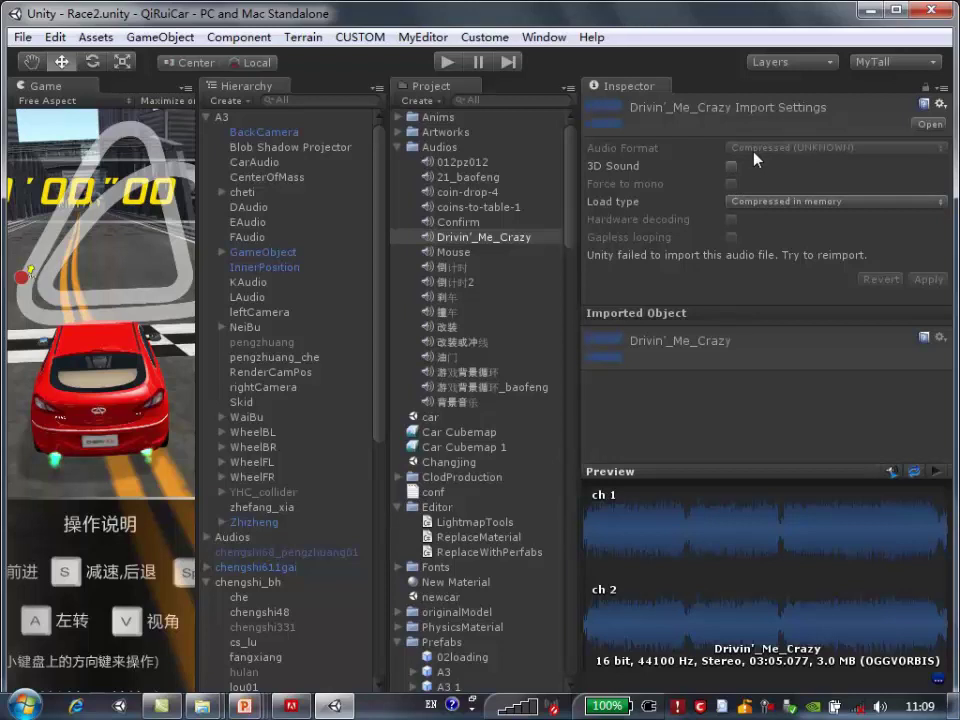
Select the Confirm clip and keep its Audio Format as Native (WAV)
{"action": "left_click", "coordinate": [490, 222]}
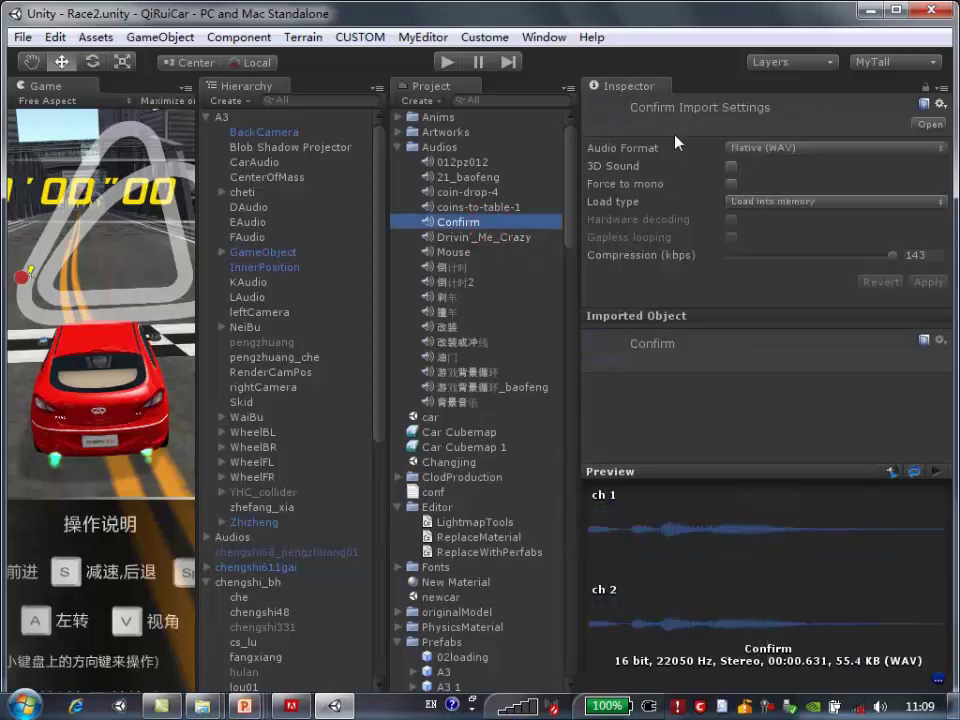
{"action": "left_click", "coordinate": [780, 148]}
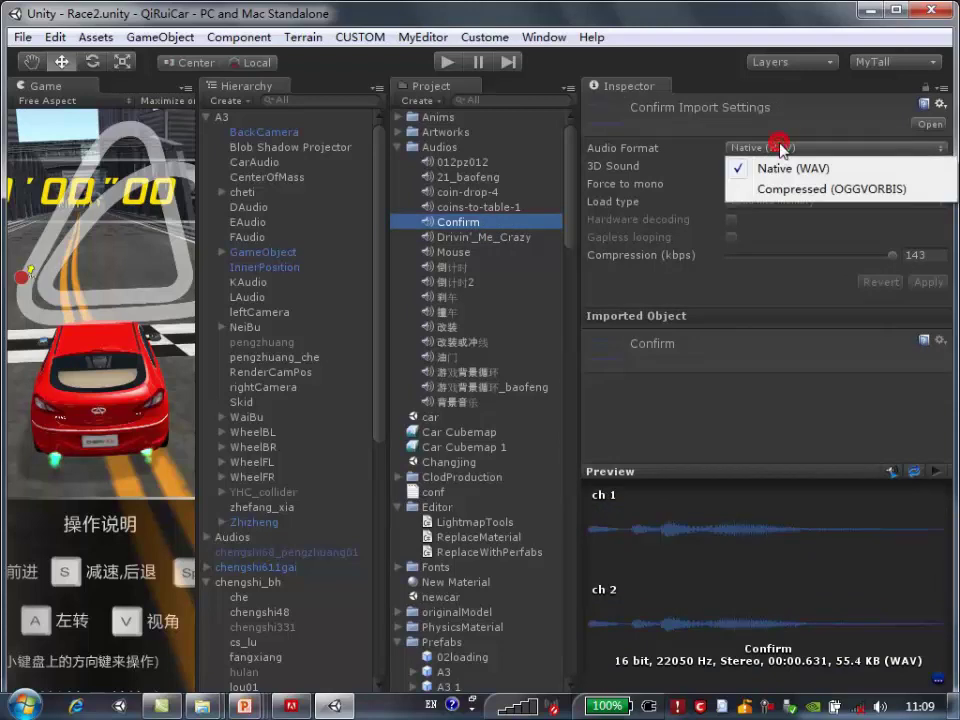
{"action": "left_click", "coordinate": [724, 171]}
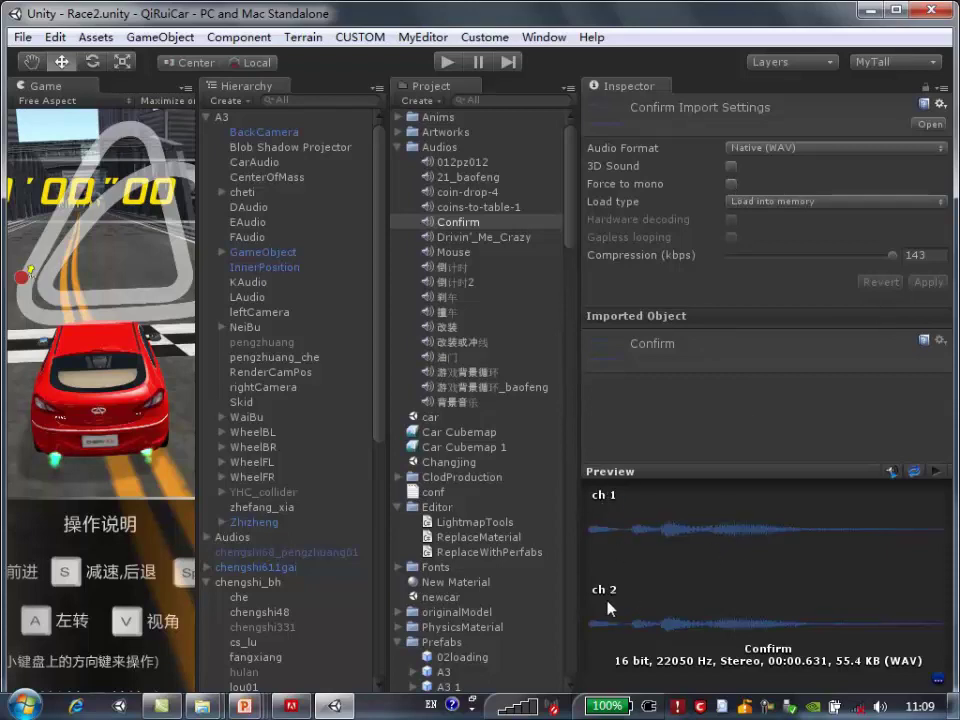
Apply Force to mono on Confirm, then untick it and check the Load type options
{"action": "left_click", "coordinate": [731, 186]}
{"action": "left_click", "coordinate": [928, 283]}
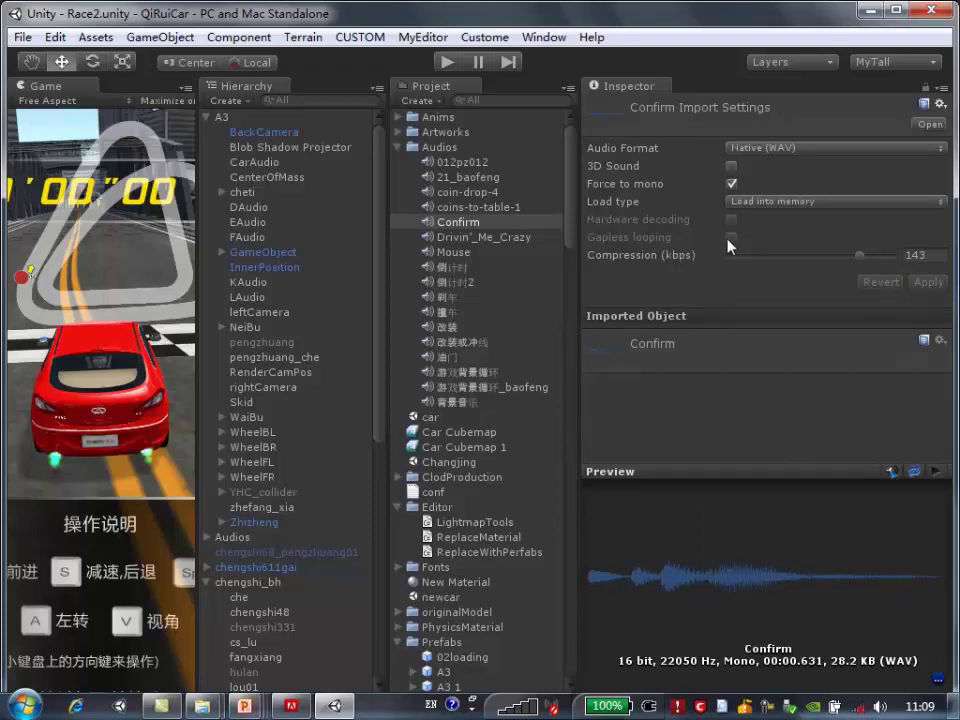
{"action": "left_click", "coordinate": [731, 186]}
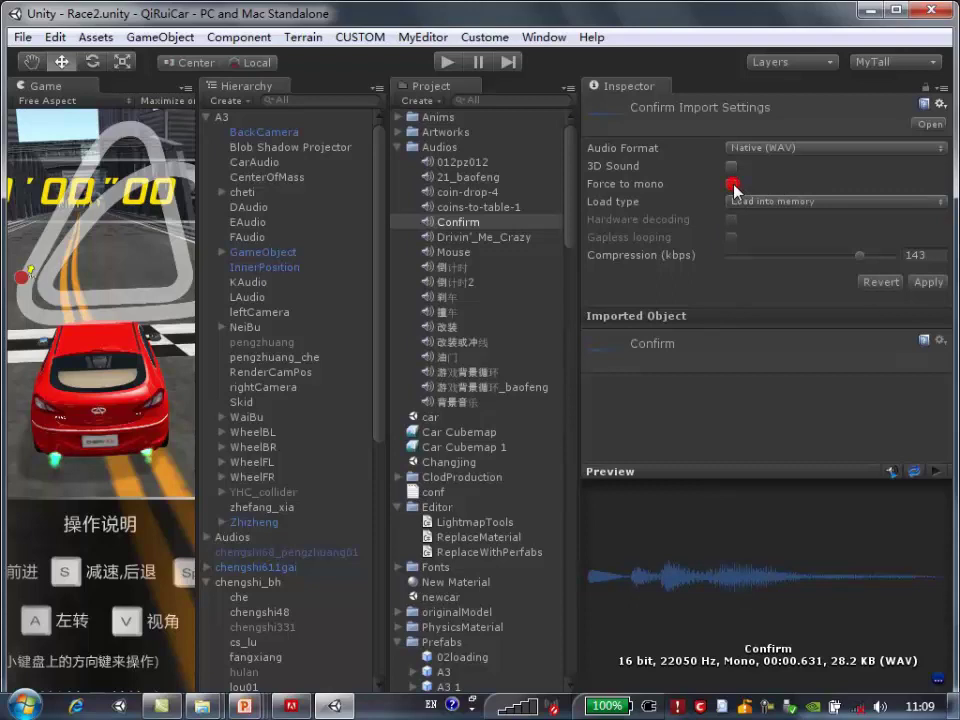
{"action": "left_click", "coordinate": [908, 203]}
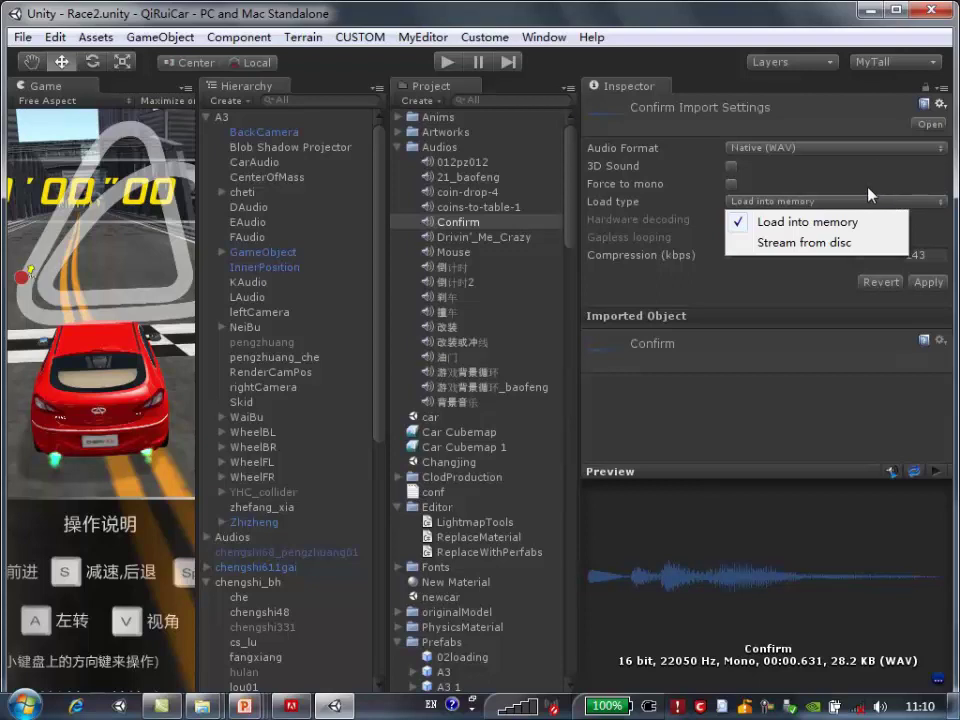
Leave Load type unchanged and turn Force to mono off for Confirm
{"action": "left_click", "coordinate": [860, 180]}
{"action": "left_click", "coordinate": [731, 184]}
{"action": "left_click", "coordinate": [839, 201]}
{"action": "key", "text": "Escape"}
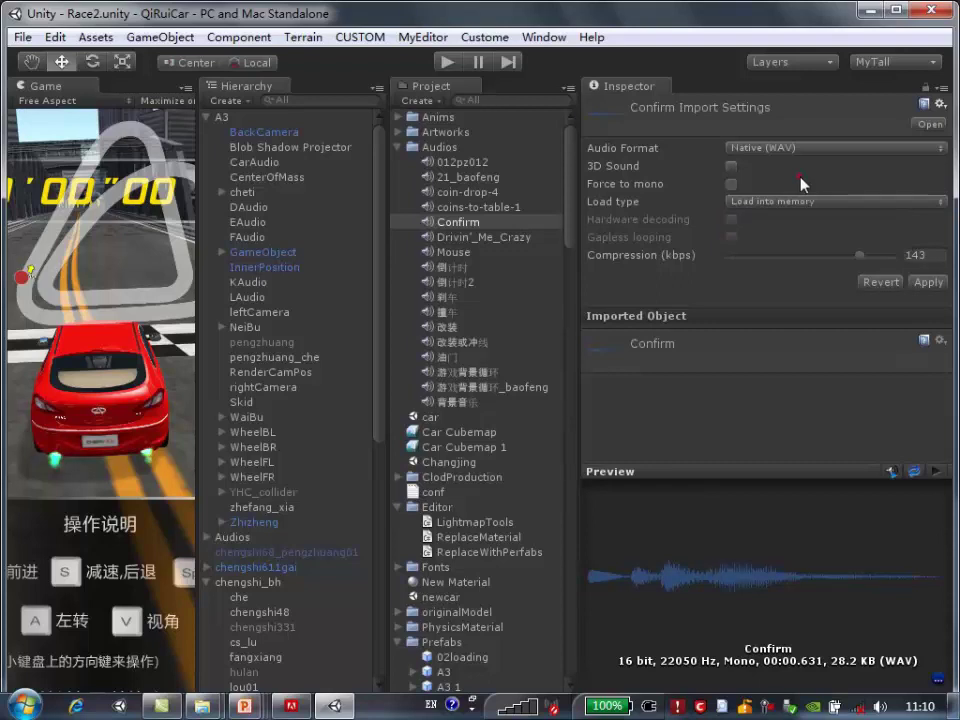
{"action": "key", "text": "ctrl+z"}
{"action": "left_click", "coordinate": [733, 184]}
Apply compression at 30, about 88 and 124 kbps, then apply Confirm back in stereo
{"action": "left_click_drag", "start_coordinate": [864, 260], "coordinate": [728, 263]}
{"action": "left_click", "coordinate": [929, 282]}
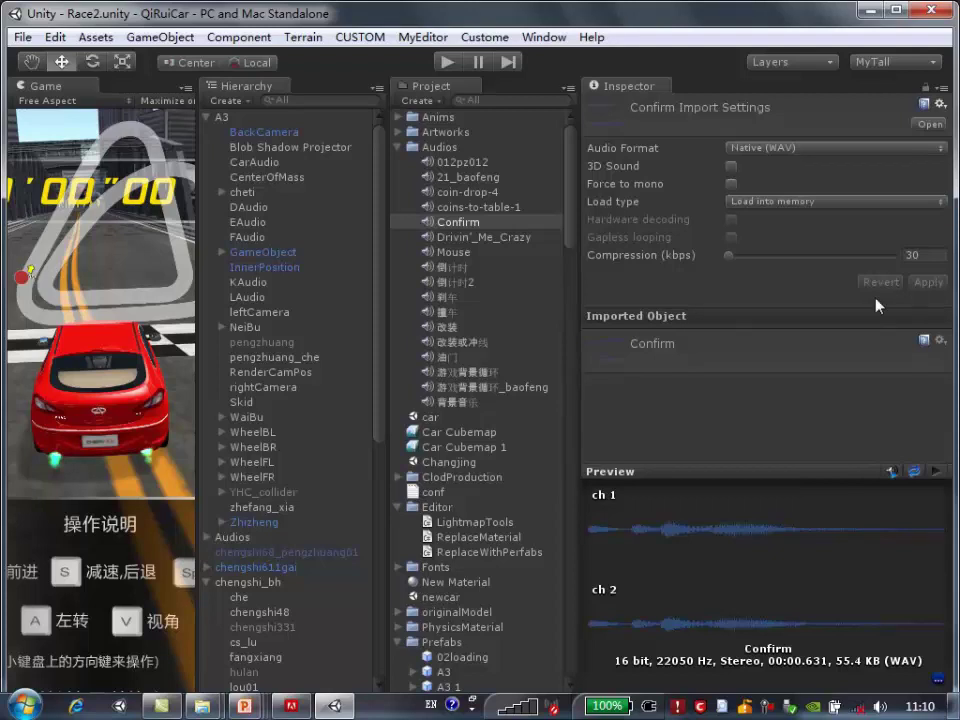
{"action": "left_click_drag", "start_coordinate": [729, 257], "coordinate": [797, 259]}
{"action": "left_click", "coordinate": [928, 283]}
{"action": "left_click", "coordinate": [930, 282]}
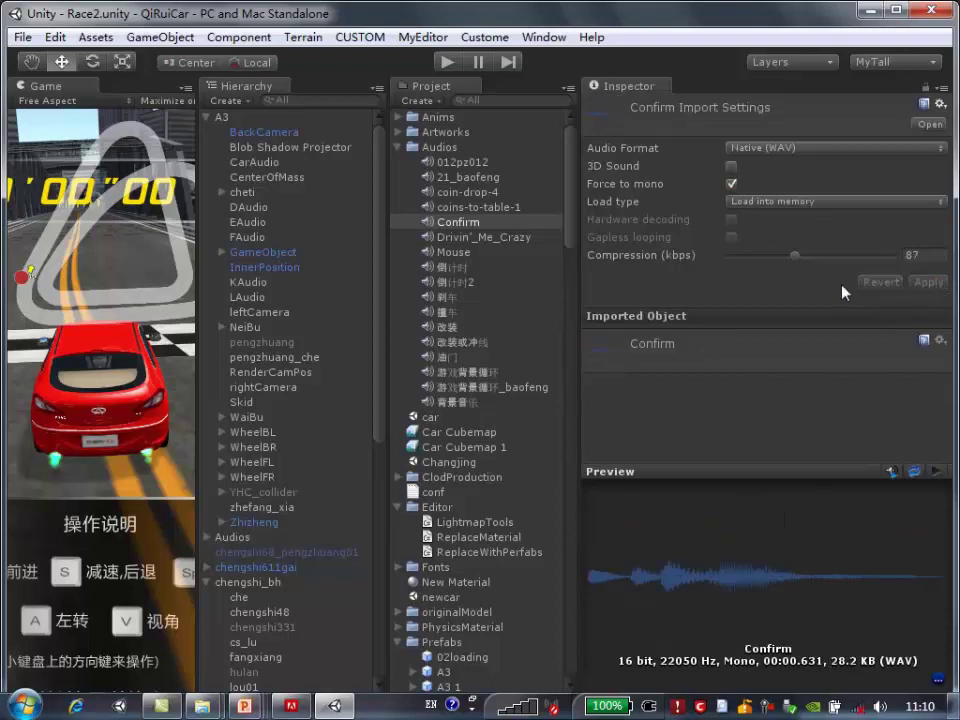
{"action": "mouse_move", "coordinate": [797, 255]}
{"action": "left_mouse_down"}
{"action": "mouse_move", "coordinate": [729, 255]}
{"action": "mouse_move", "coordinate": [838, 255]}
{"action": "left_mouse_up"}
{"action": "left_click", "coordinate": [918, 283]}
{"action": "left_click", "coordinate": [929, 283]}
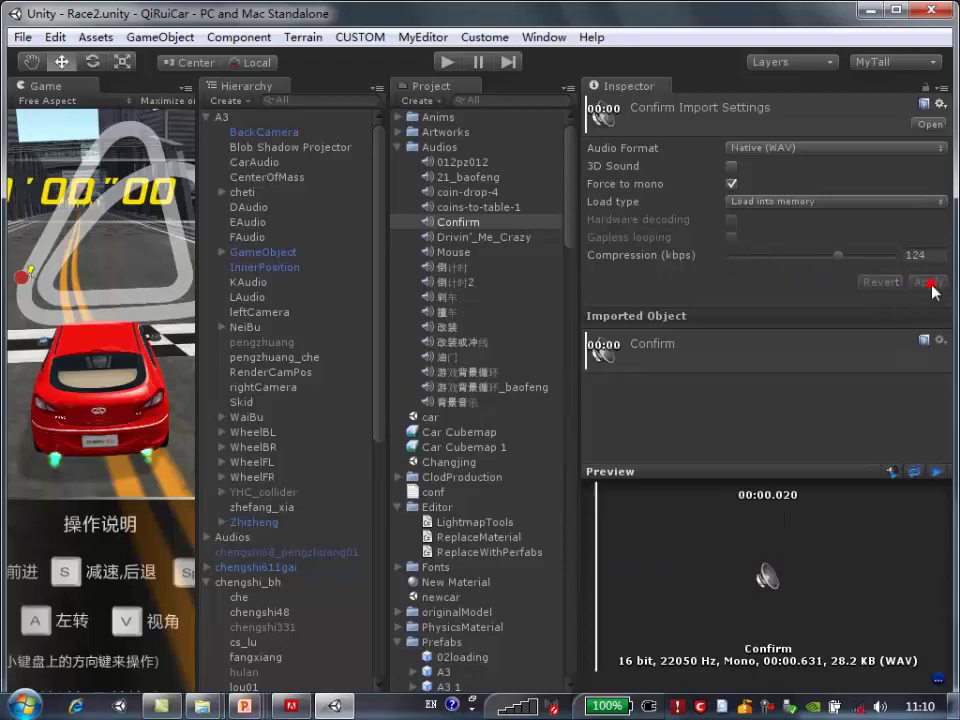
{"action": "left_click", "coordinate": [731, 184]}
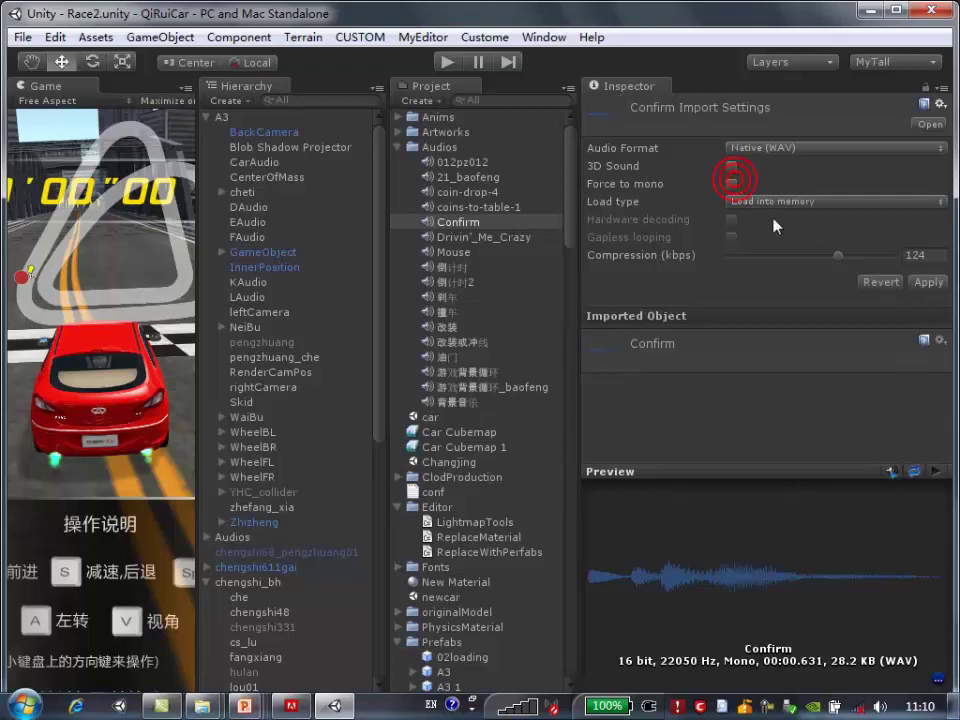
{"action": "left_click", "coordinate": [929, 283]}
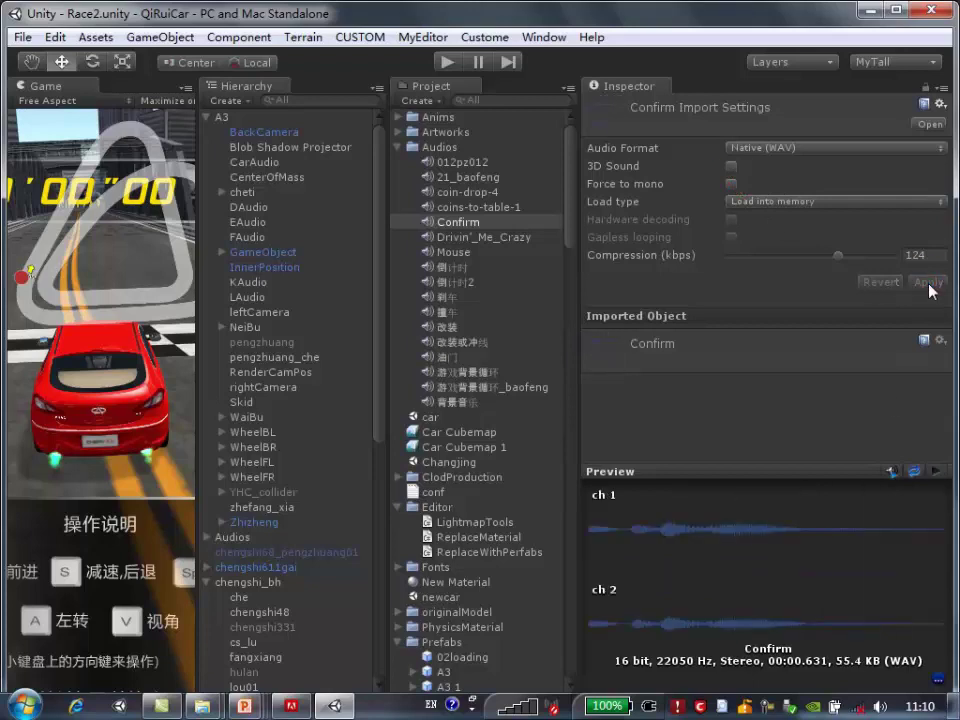
Apply about 37 kbps compression to Confirm and stop the Drivin'_Me_Crazy preview
{"action": "left_click_drag", "start_coordinate": [838, 255], "coordinate": [736, 255]}
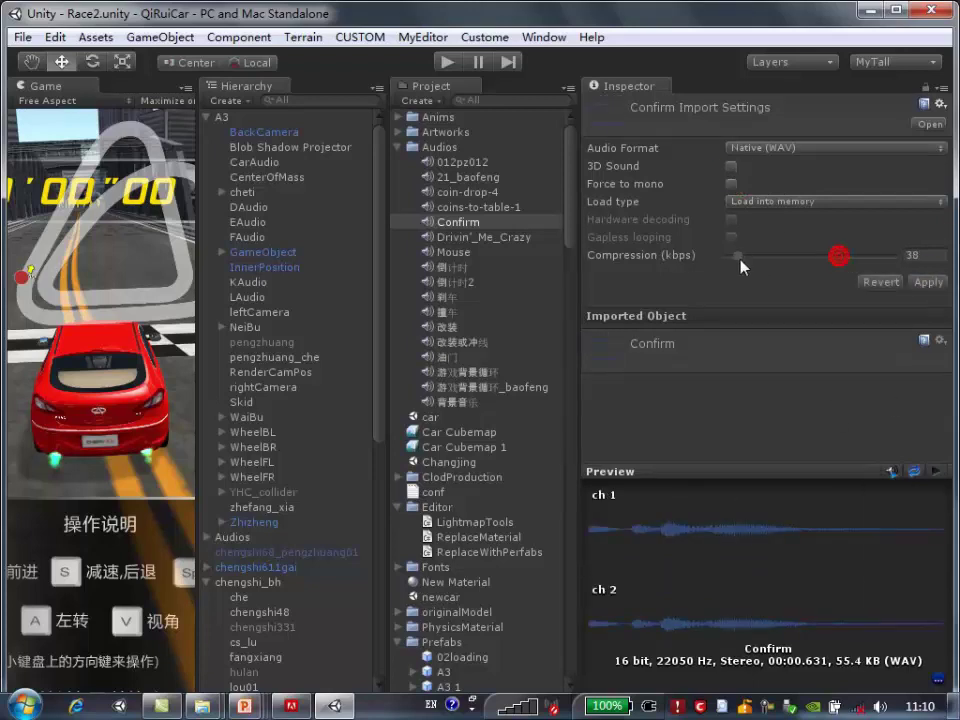
{"action": "left_click", "coordinate": [925, 283]}
{"action": "left_click", "coordinate": [514, 238]}
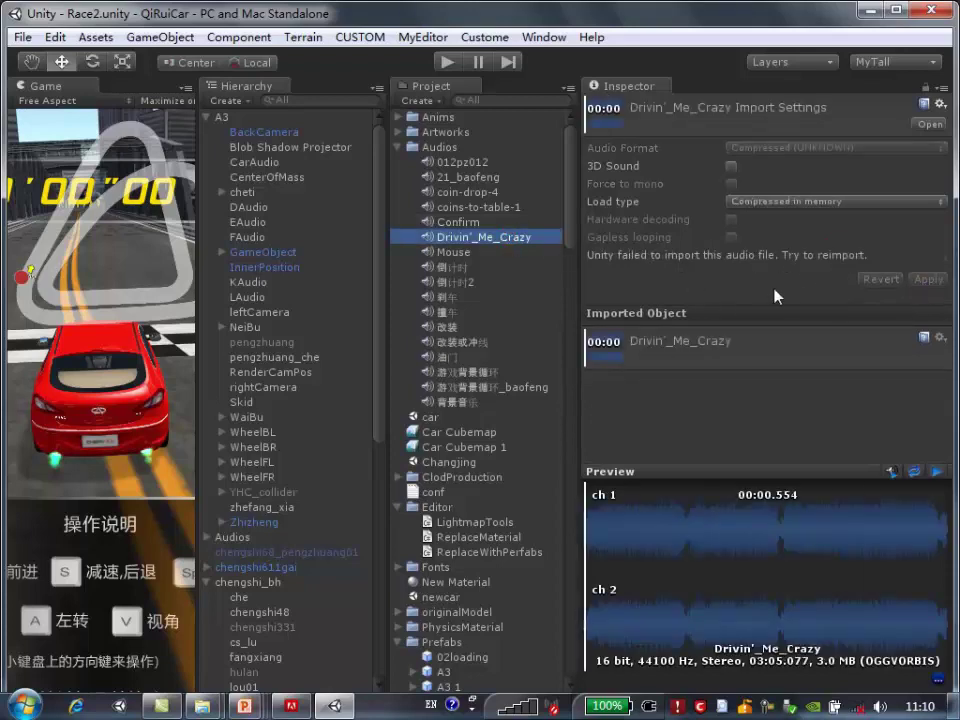
{"action": "left_click", "coordinate": [915, 471]}
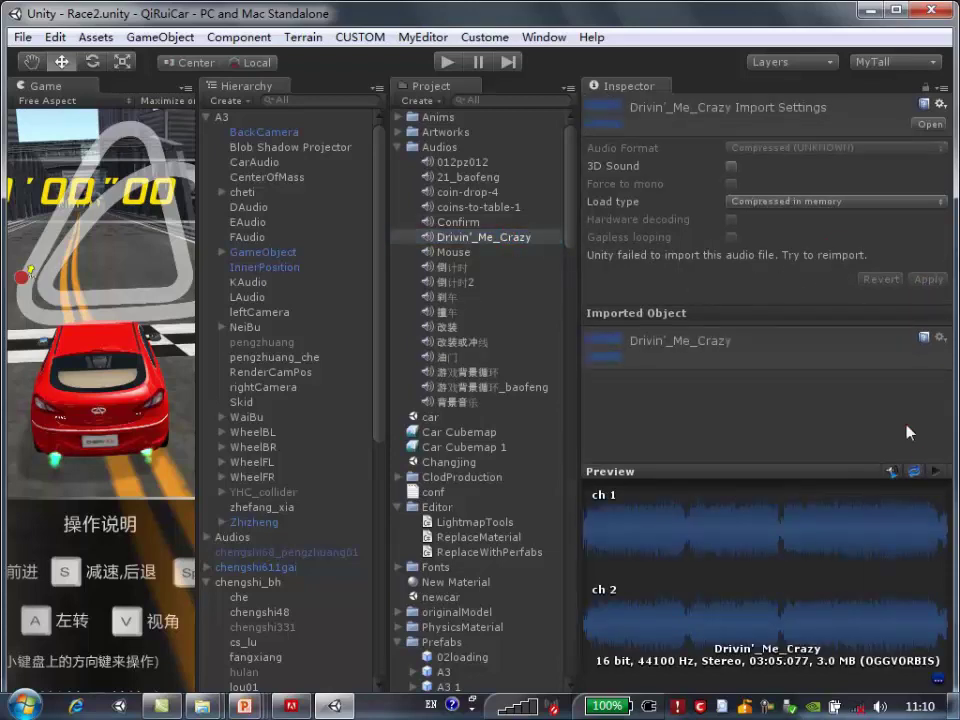
Browse the Mouse, 倒计时, 012pz012 and coin-drop-4 clips, keeping coin-drop-4 in Native (WAV)
{"action": "left_click", "coordinate": [476, 252]}
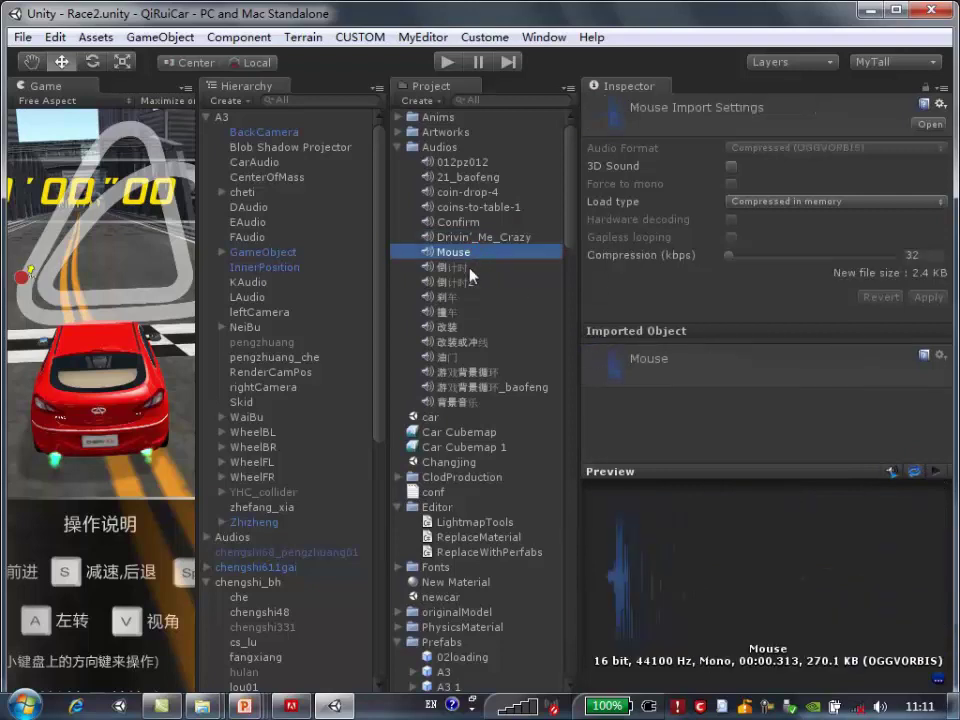
{"action": "left_click", "coordinate": [471, 268]}
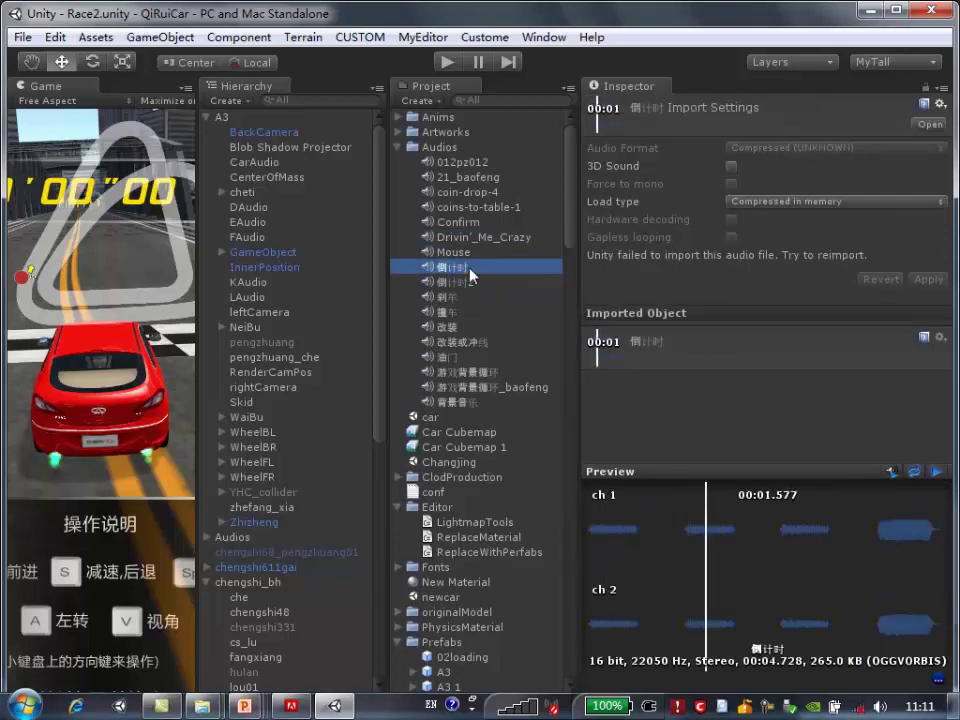
{"action": "left_click", "coordinate": [478, 192]}
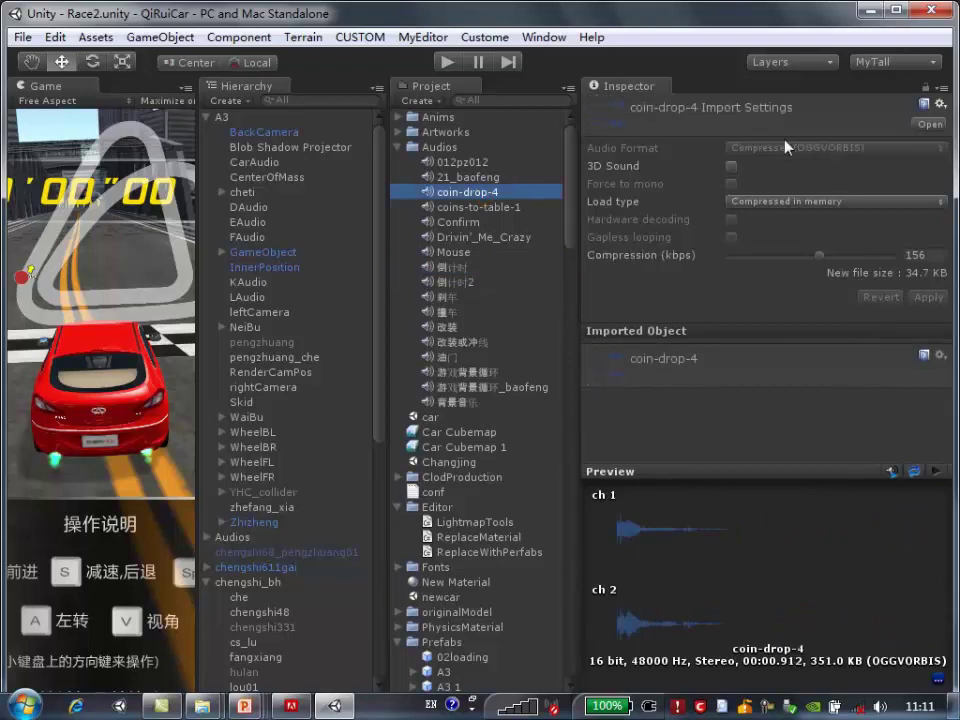
{"action": "key", "text": "Up"}
{"action": "key", "text": "Up"}
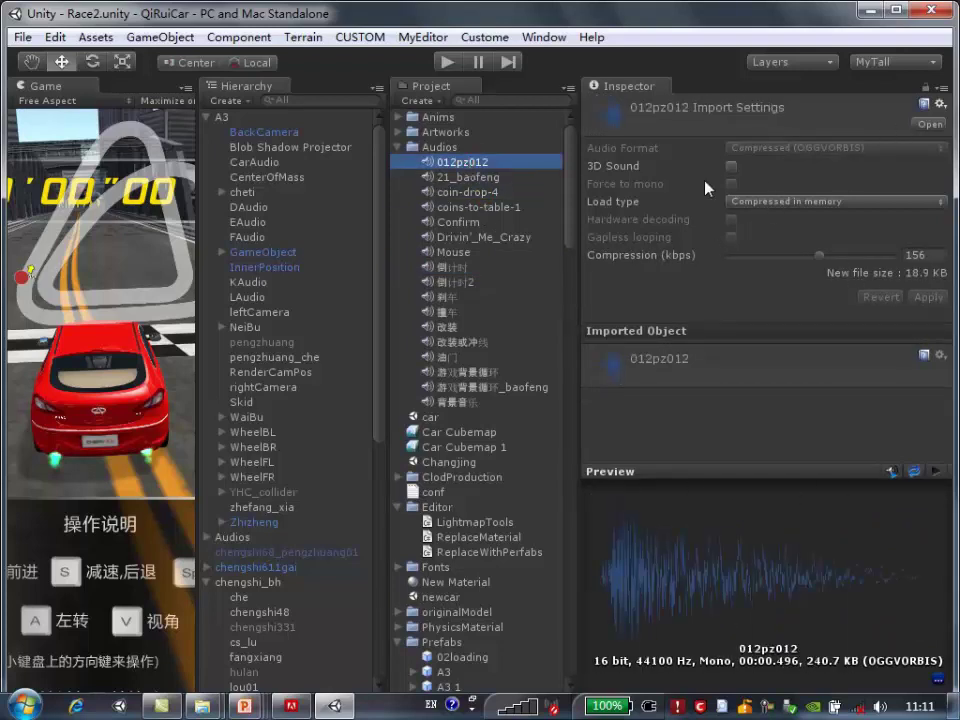
{"action": "key", "text": "Down"}
{"action": "key", "text": "Down"}
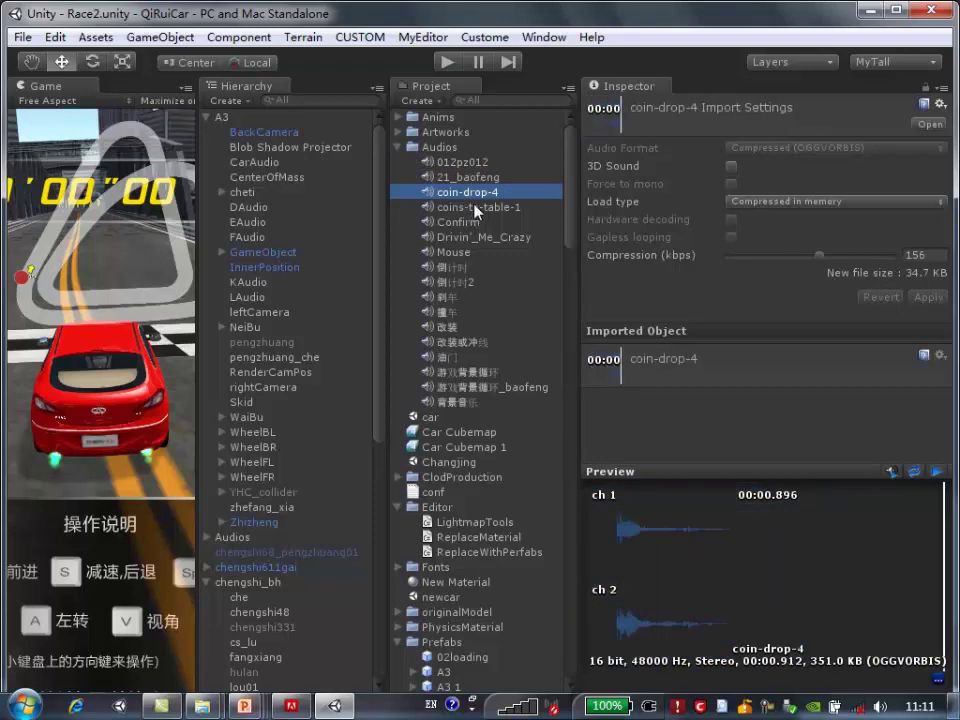
{"action": "key", "text": "Down"}
{"action": "key", "text": "Down"}
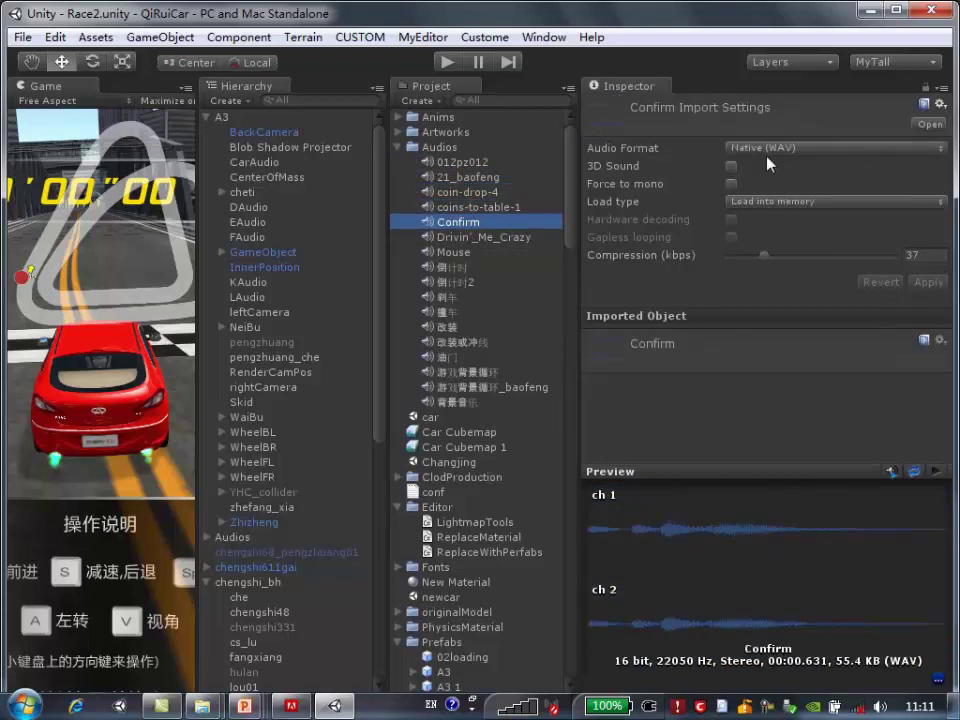
{"action": "left_click", "coordinate": [785, 150]}
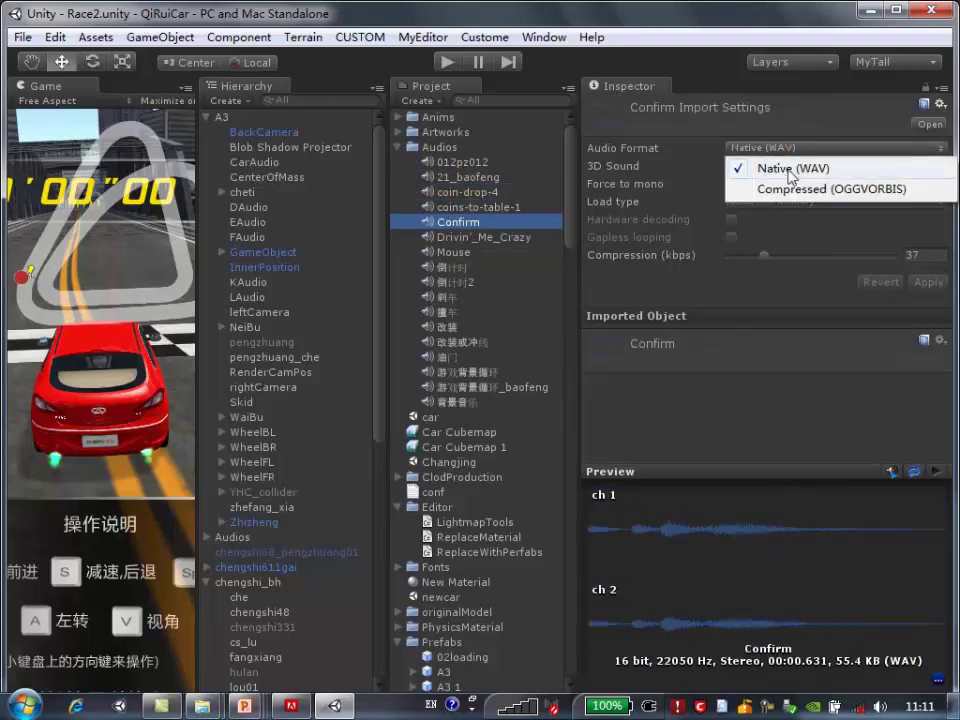
{"action": "left_click", "coordinate": [790, 170]}
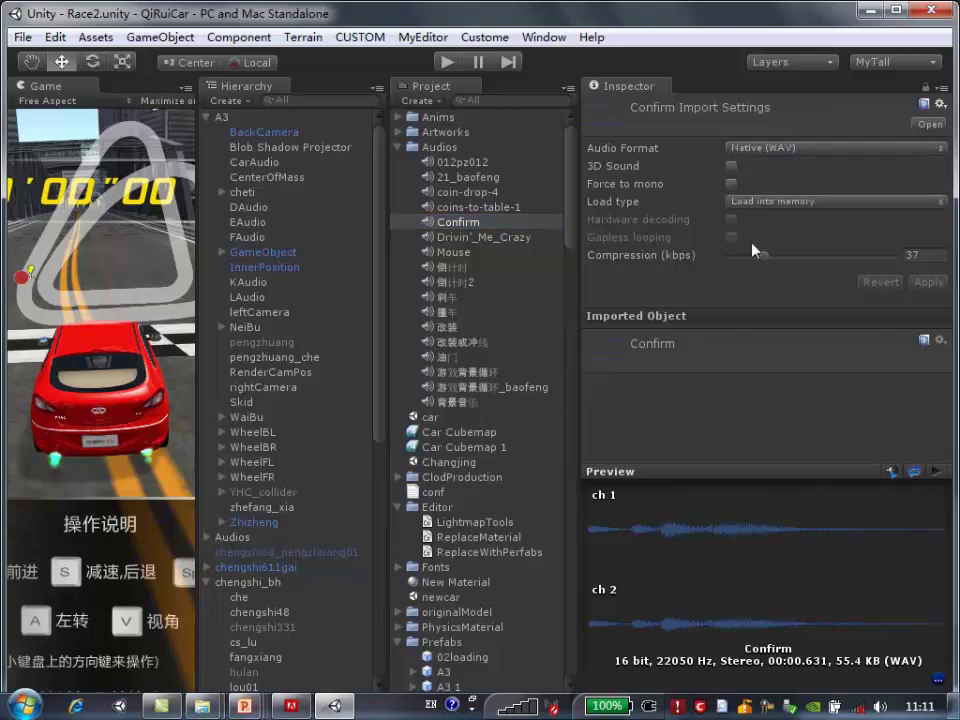
Select 21_baofeng, stop its preview, turn off auto-play, and leave Load type unchanged
{"action": "left_click", "coordinate": [485, 178]}
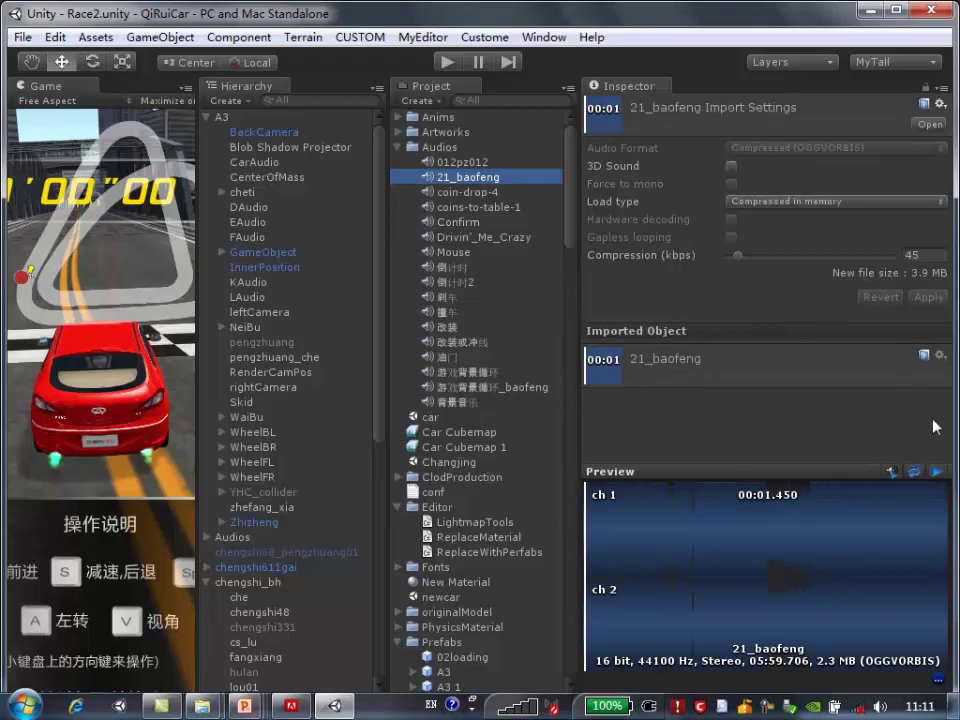
{"action": "left_click", "coordinate": [936, 471]}
{"action": "left_click", "coordinate": [892, 471]}
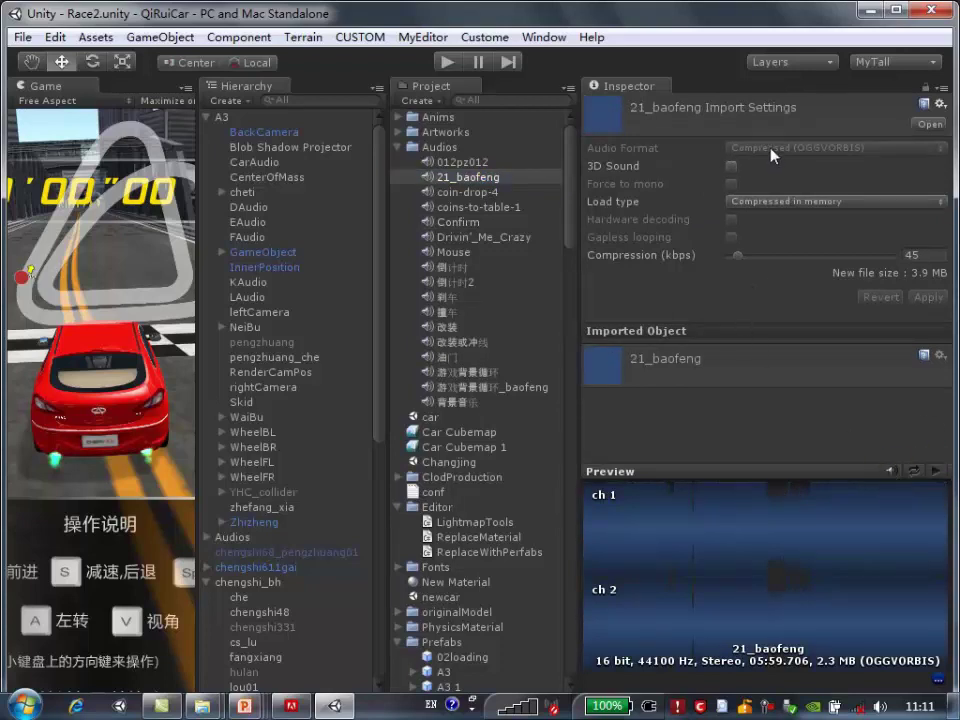
{"action": "left_click", "coordinate": [792, 202]}
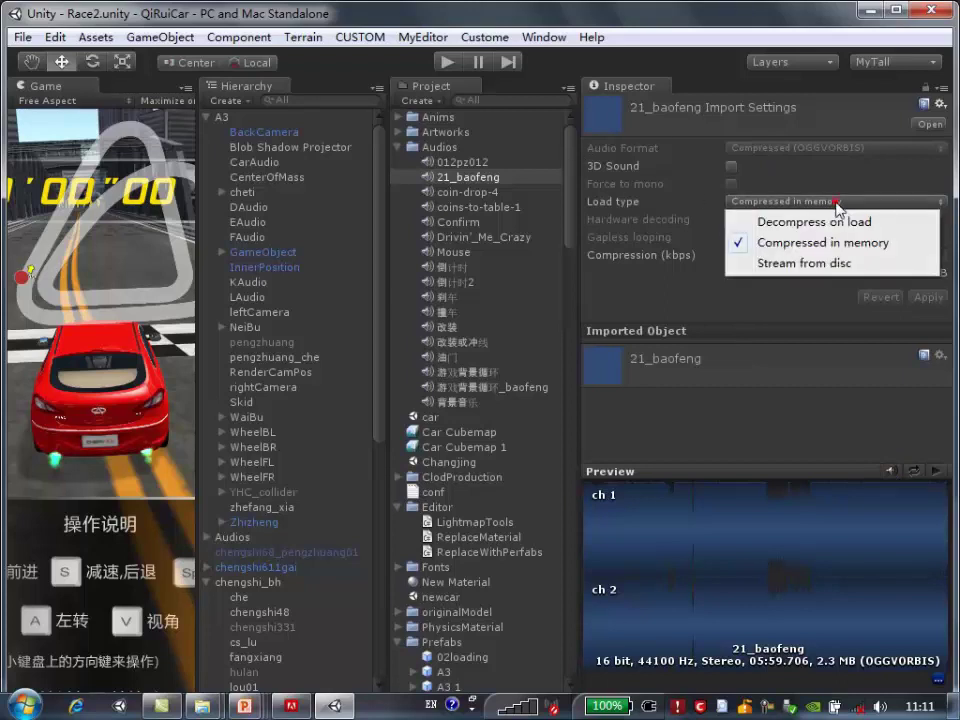
{"action": "left_click", "coordinate": [680, 23]}
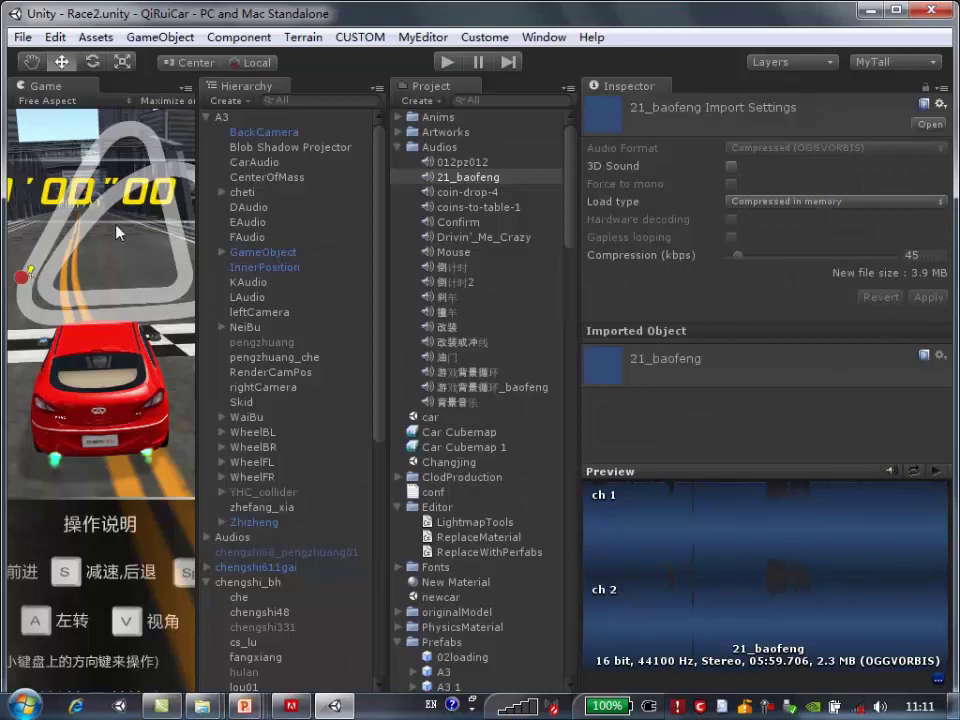
Widen the Game view and collapse the Audios, Editor, Prefabs and Screens folders
{"action": "left_click_drag", "start_coordinate": [197, 170], "coordinate": [325, 170]}
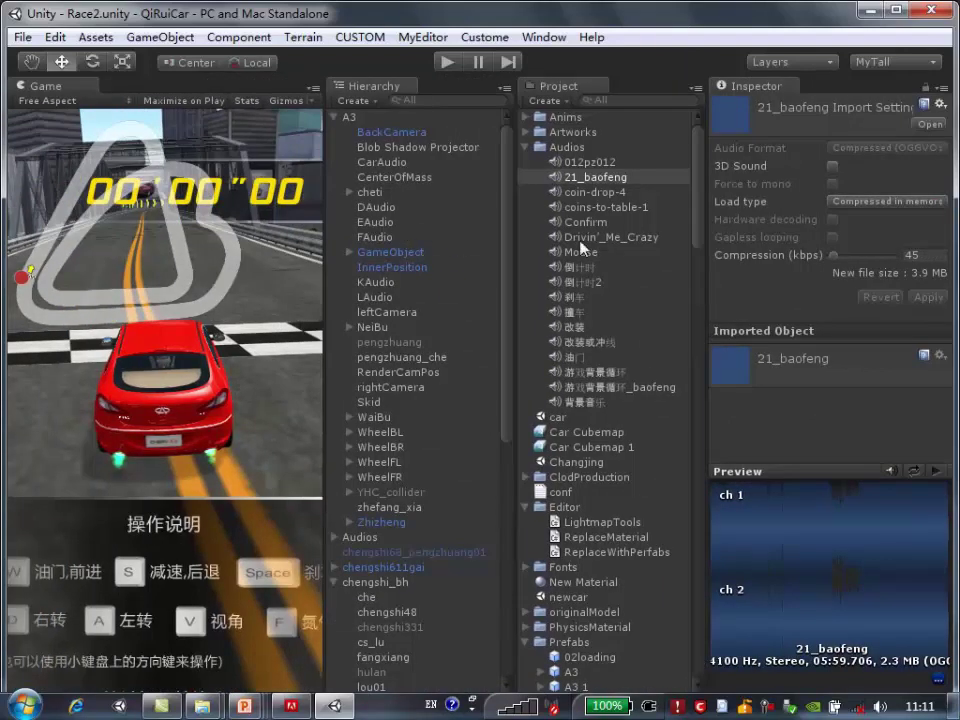
{"action": "left_click", "coordinate": [527, 147]}
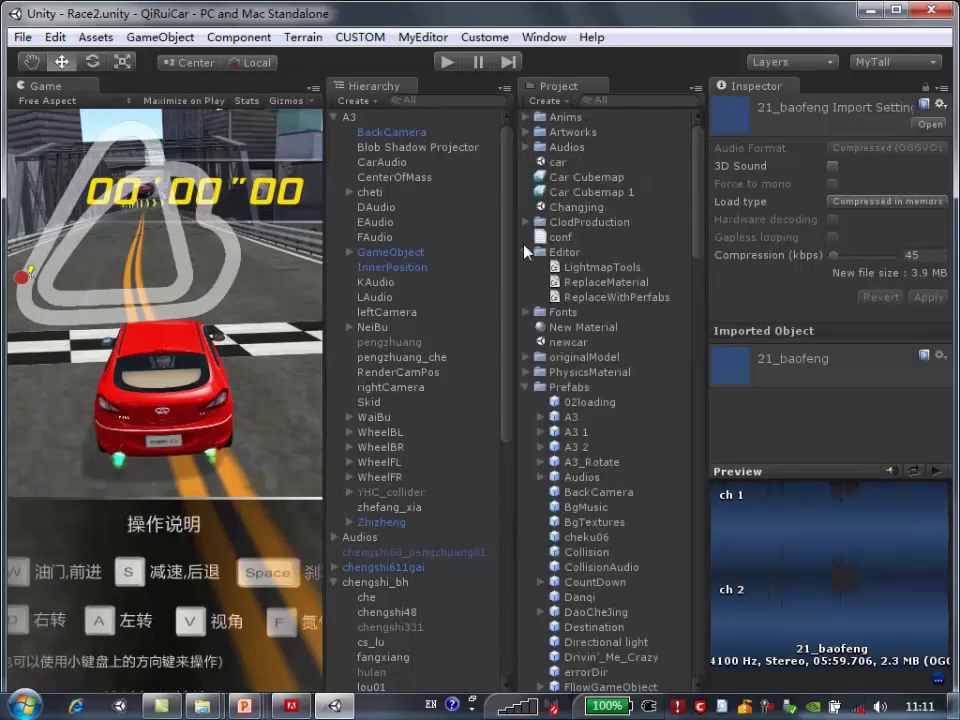
{"action": "left_click", "coordinate": [527, 252]}
{"action": "left_click", "coordinate": [524, 343]}
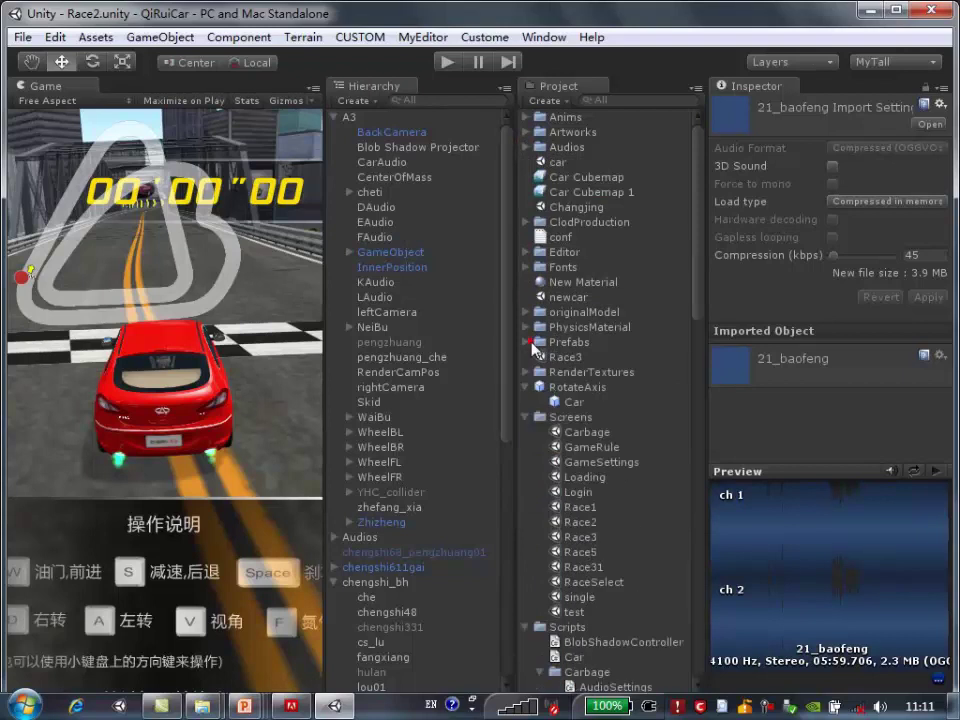
{"action": "left_click", "coordinate": [527, 417]}
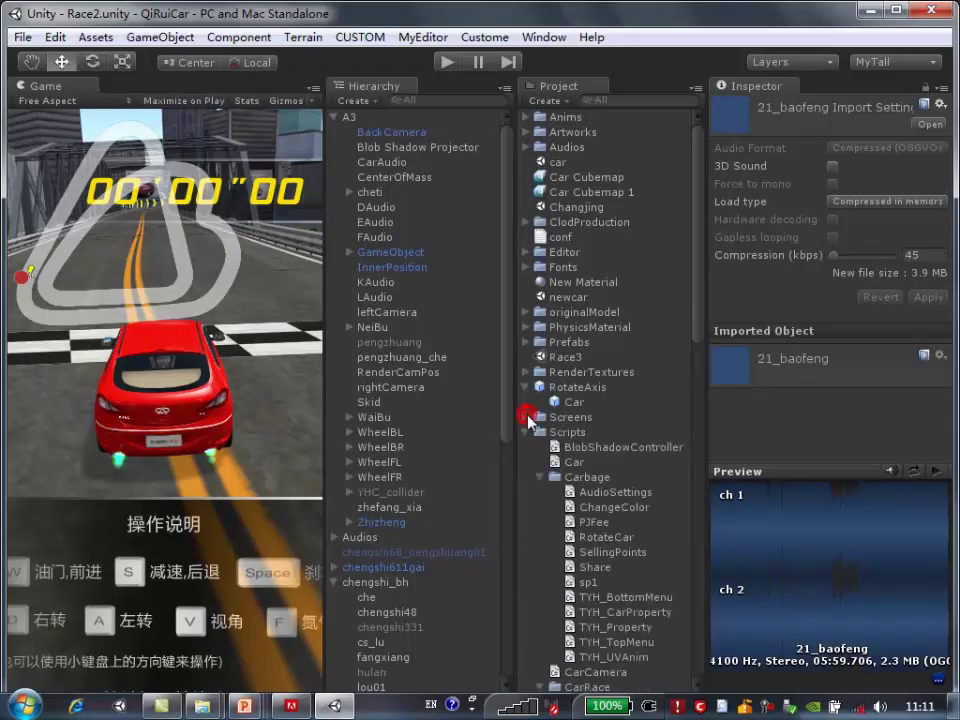
In the PowerPoint slideshow, switch to the pen pointer, advance to the 值和引用属性 slide, then return to Unity
{"action": "mouse_move", "coordinate": [245, 690]}
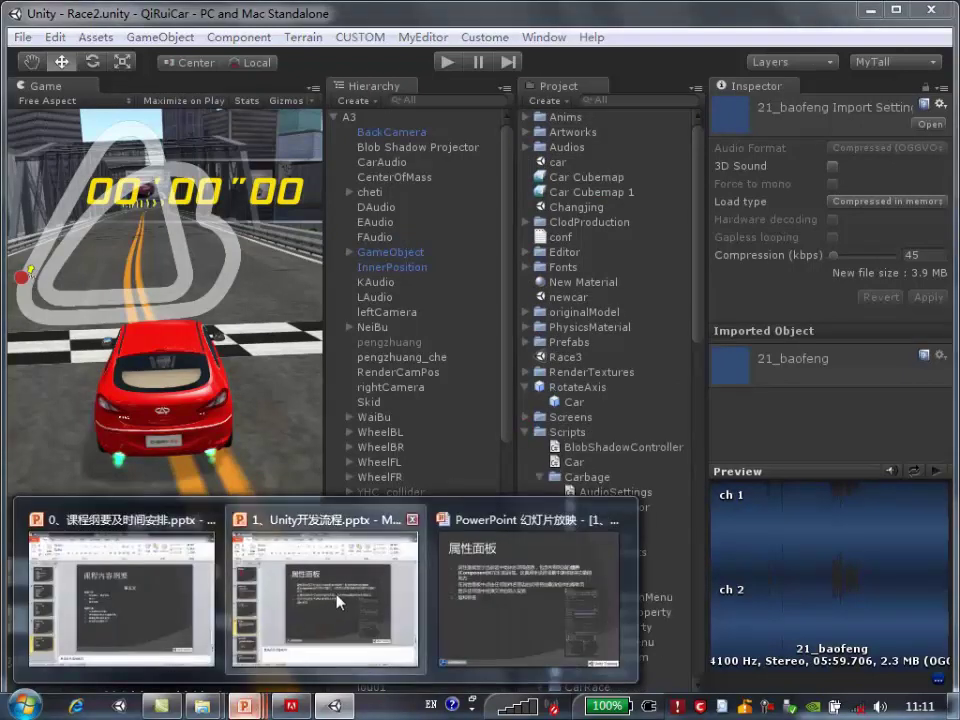
{"action": "left_click", "coordinate": [519, 593]}
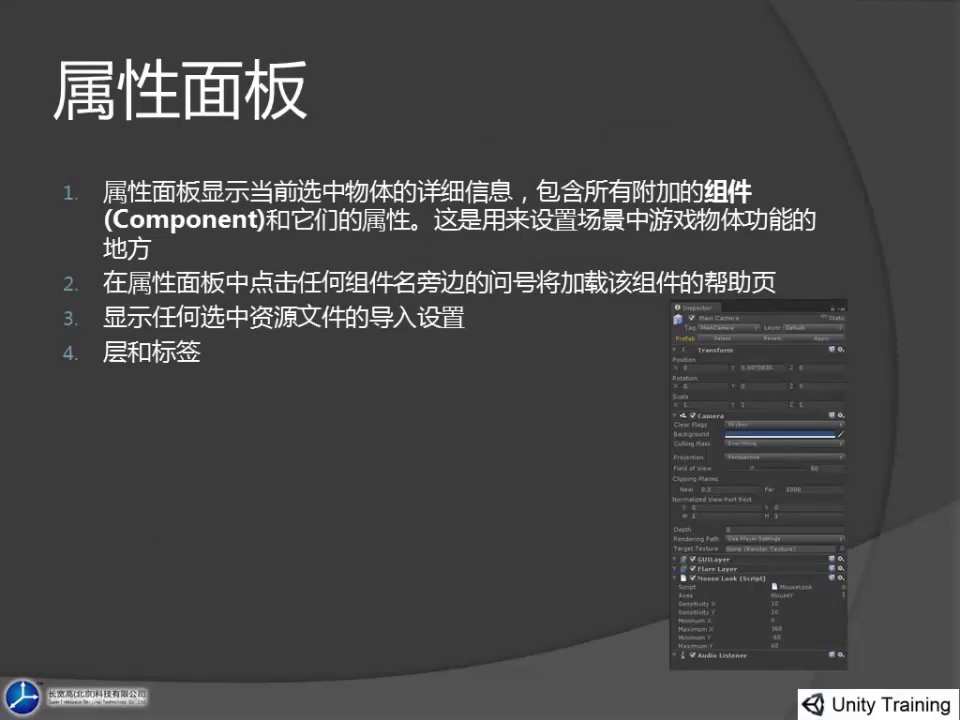
{"action": "left_click", "coordinate": [42, 700]}
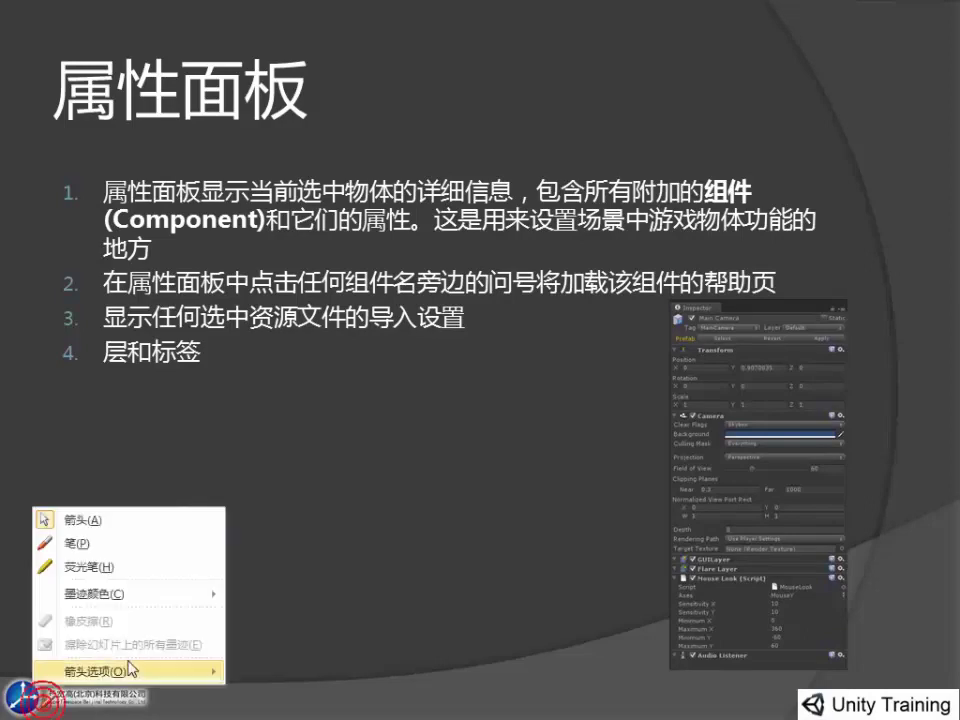
{"action": "left_click", "coordinate": [105, 543]}
{"action": "key", "text": "Right"}
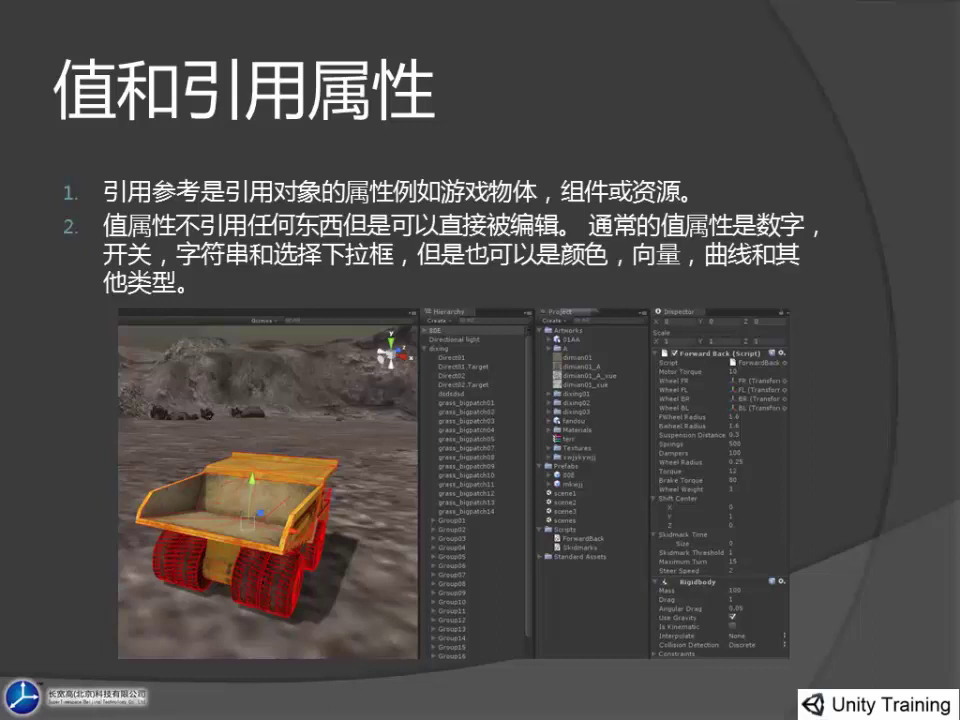
{"action": "key", "text": "alt+Tab"}
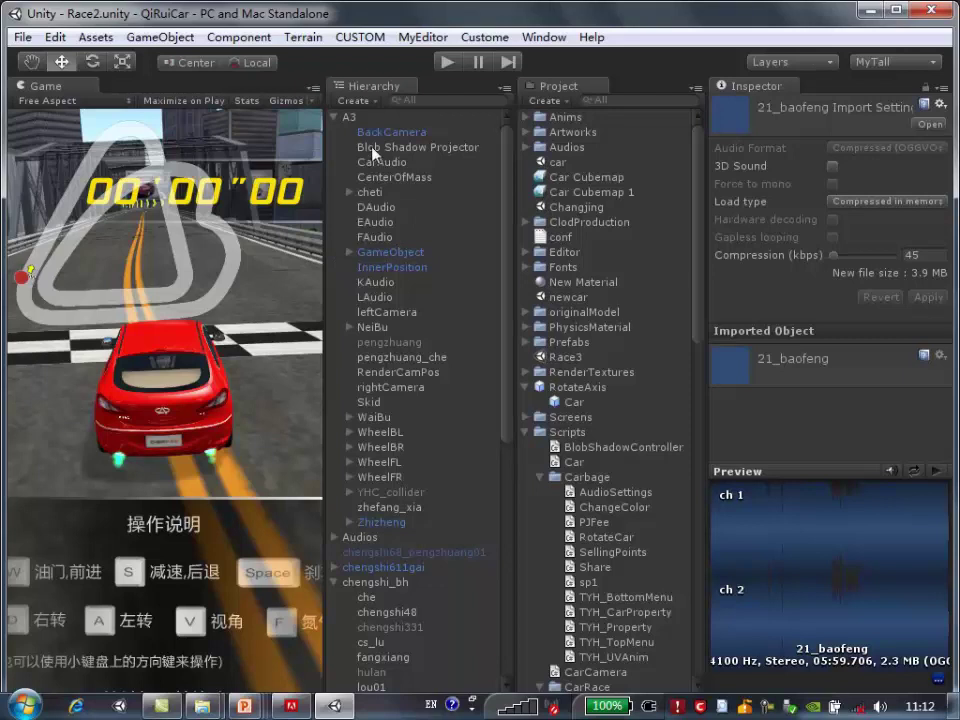
Collapse the A3 and chengshi_bh groups and select GameController, briefly checking Drivin'_Me_Crazy first
{"action": "left_click", "coordinate": [334, 118]}
{"action": "left_click", "coordinate": [334, 177]}
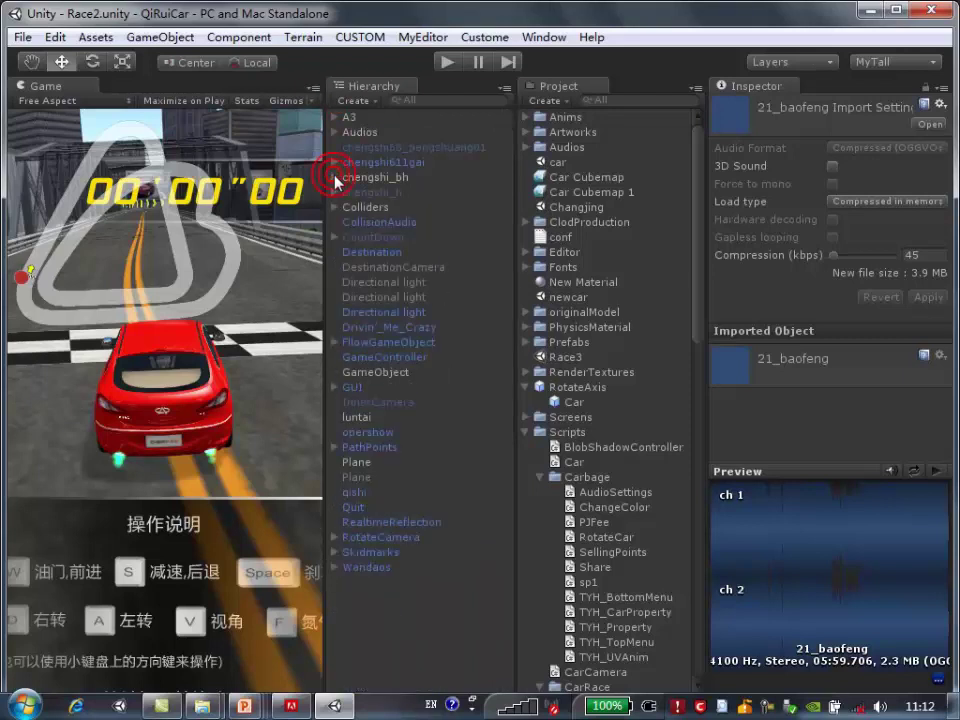
{"action": "left_click", "coordinate": [388, 358]}
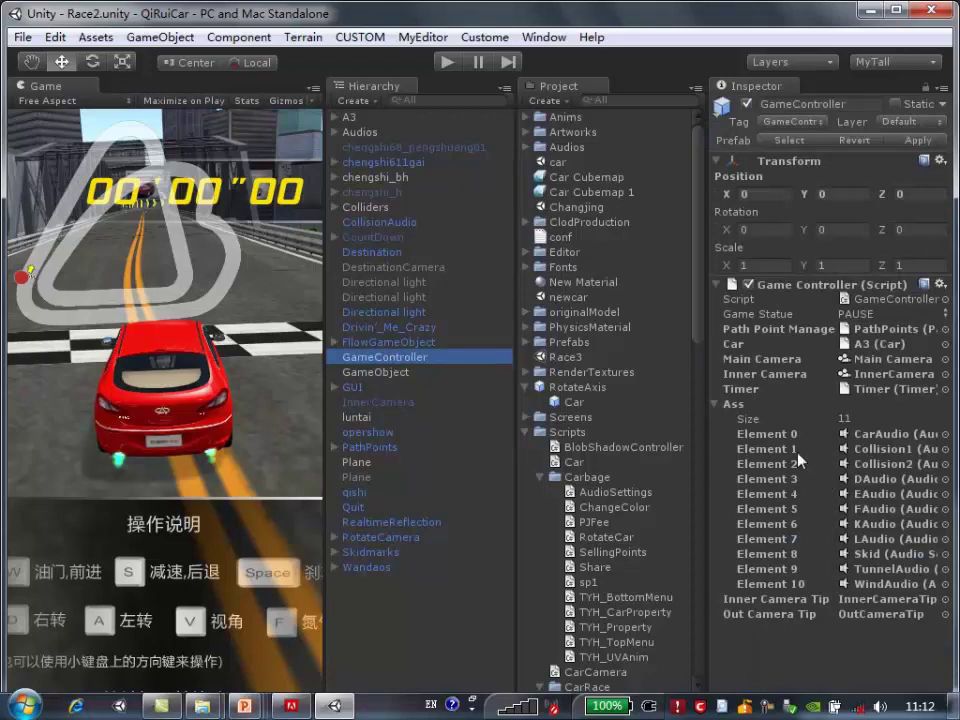
{"action": "left_click", "coordinate": [385, 330]}
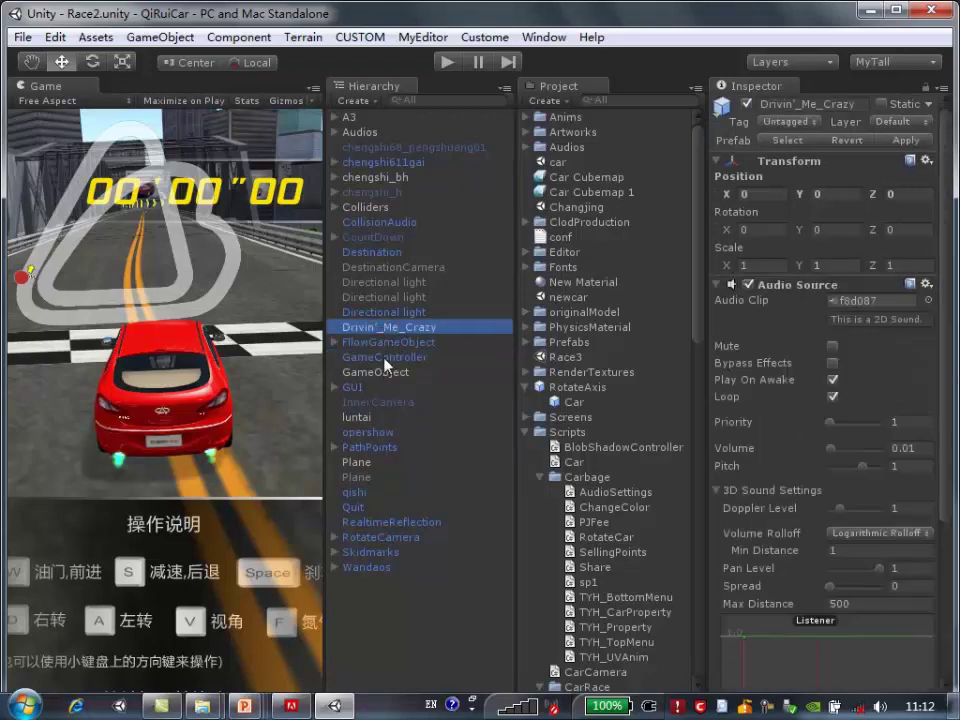
{"action": "left_click", "coordinate": [395, 372]}
{"action": "left_click", "coordinate": [405, 358]}
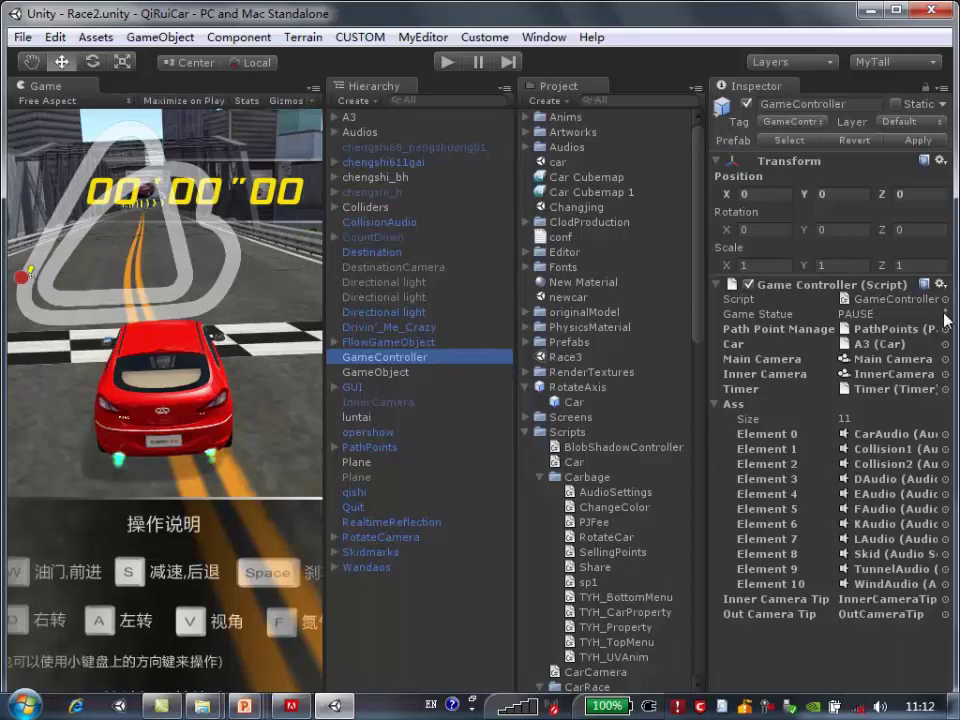
Switch GameController's Game Statue to PLAY, then back to PAUSE
{"action": "left_click", "coordinate": [944, 314]}
{"action": "left_click", "coordinate": [903, 355]}
{"action": "left_click", "coordinate": [900, 314]}
{"action": "left_click", "coordinate": [903, 334]}
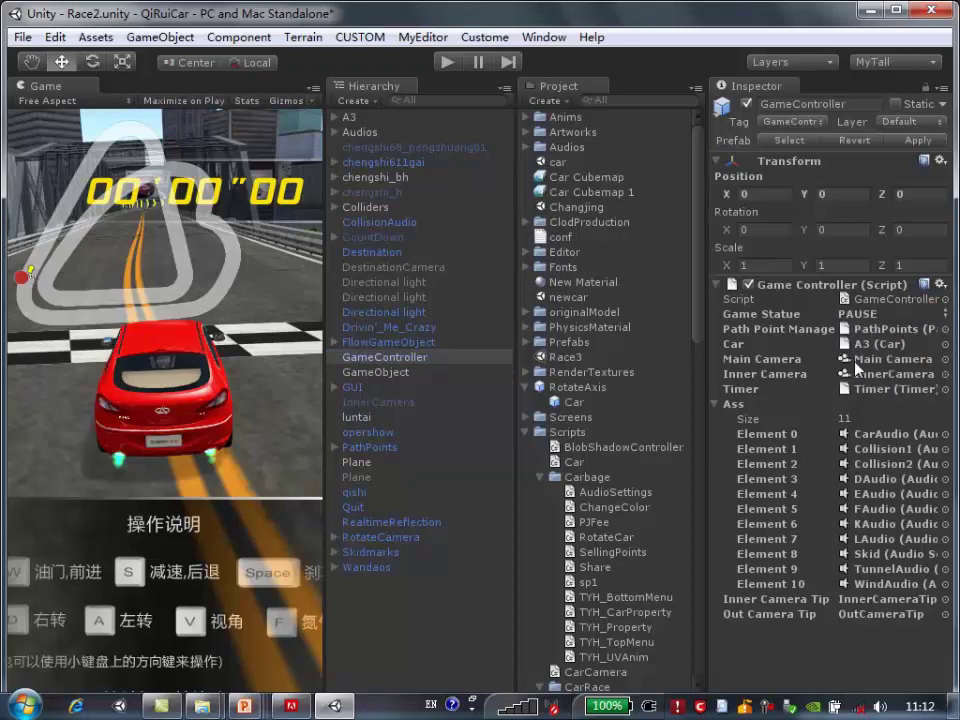
Ping the Main Camera and Inner Camera reference fields repeatedly to locate their objects
{"action": "left_click", "coordinate": [868, 361]}
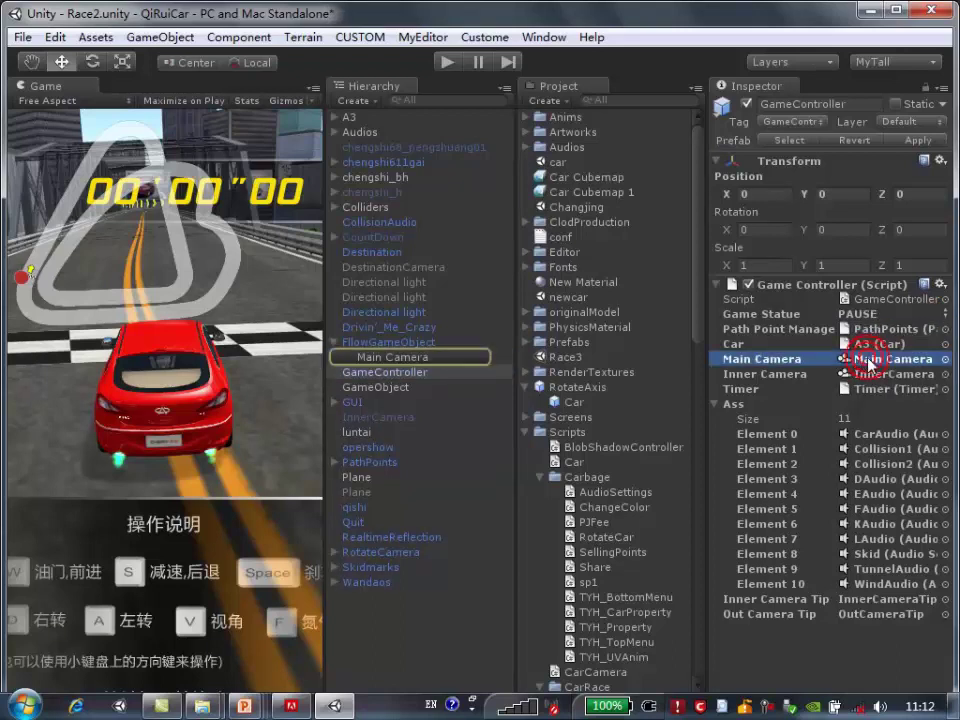
{"action": "left_click", "coordinate": [870, 373]}
{"action": "left_click", "coordinate": [868, 359]}
{"action": "left_click", "coordinate": [875, 375]}
{"action": "left_click", "coordinate": [872, 361]}
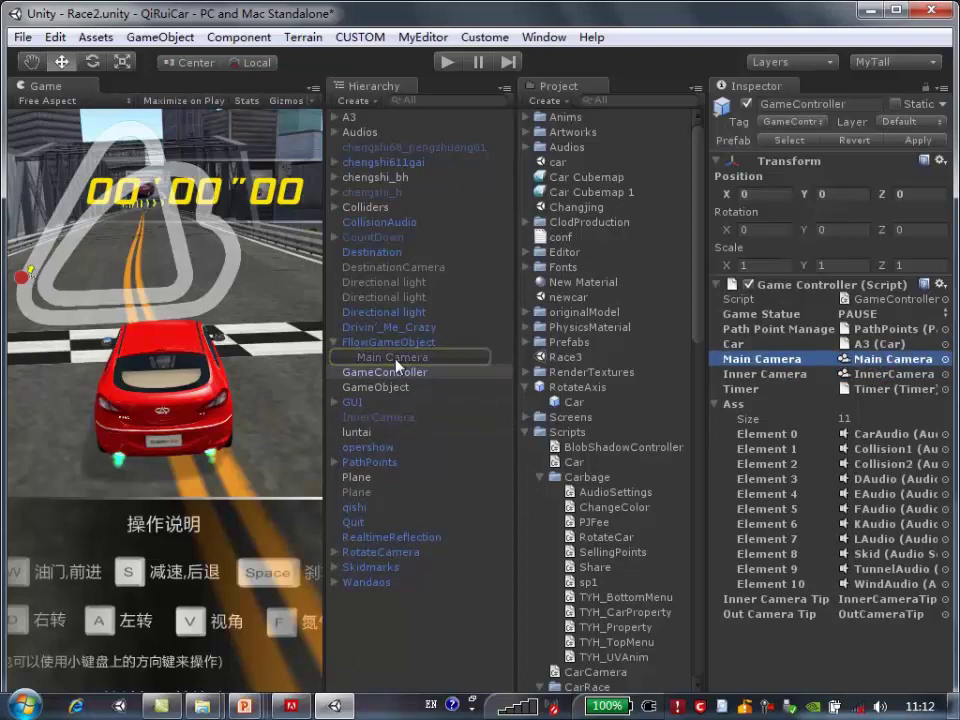
{"action": "left_click", "coordinate": [885, 374]}
{"action": "left_click", "coordinate": [880, 359]}
{"action": "left_click", "coordinate": [877, 374]}
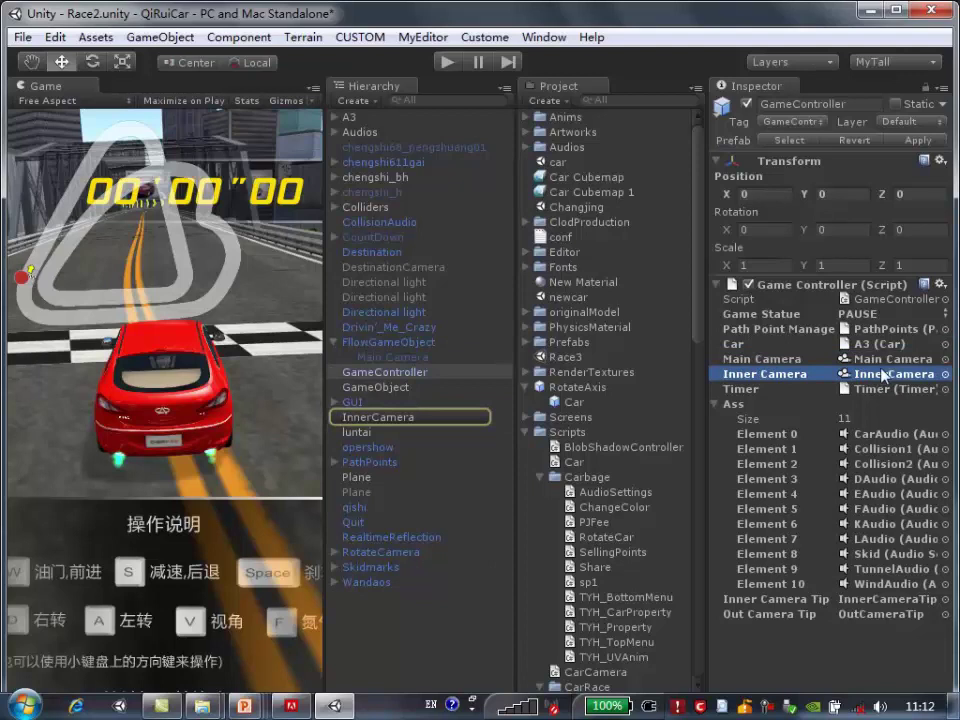
{"action": "left_click", "coordinate": [880, 359]}
Leave Game Statue unchanged and ping the InnerCamera and Timer references
{"action": "left_click", "coordinate": [880, 314]}
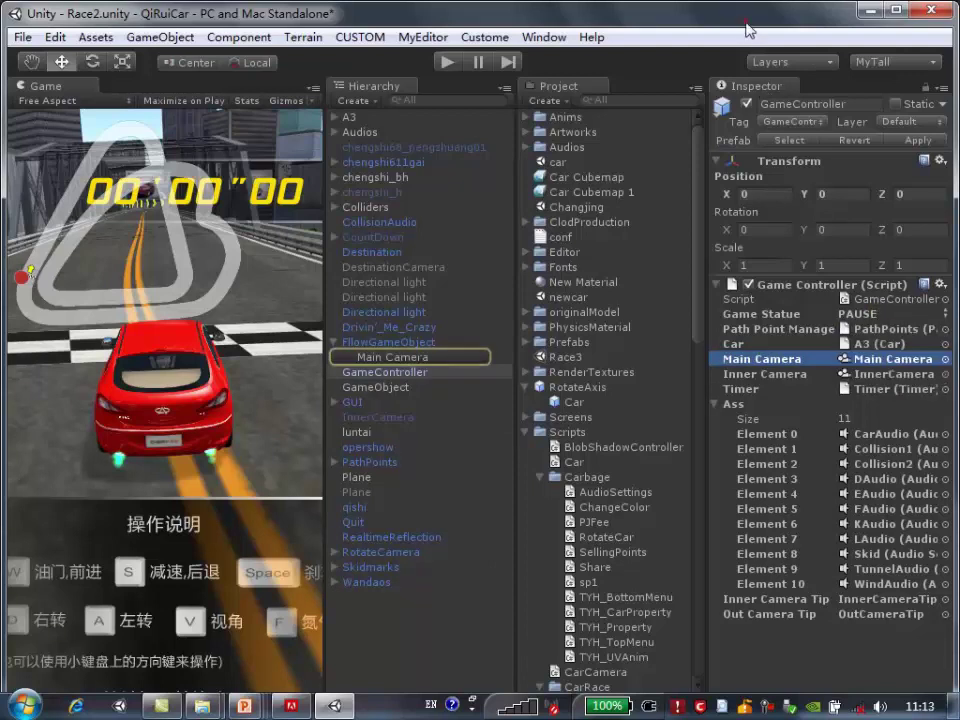
{"action": "left_click", "coordinate": [702, 10]}
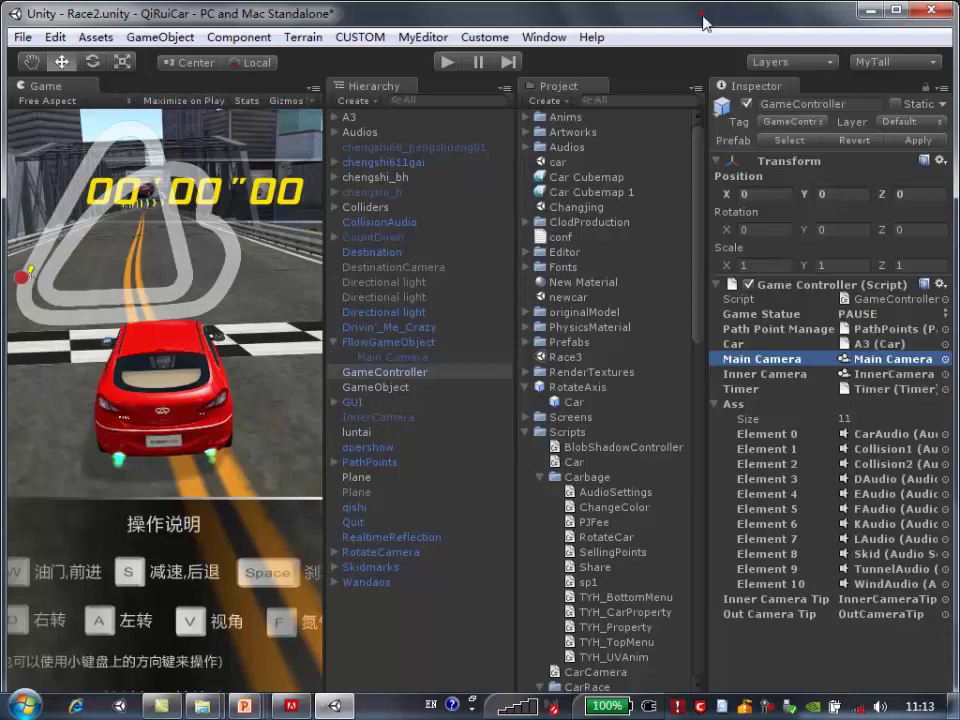
{"action": "left_click", "coordinate": [892, 374]}
{"action": "left_click", "coordinate": [888, 389]}
{"action": "left_click", "coordinate": [888, 373]}
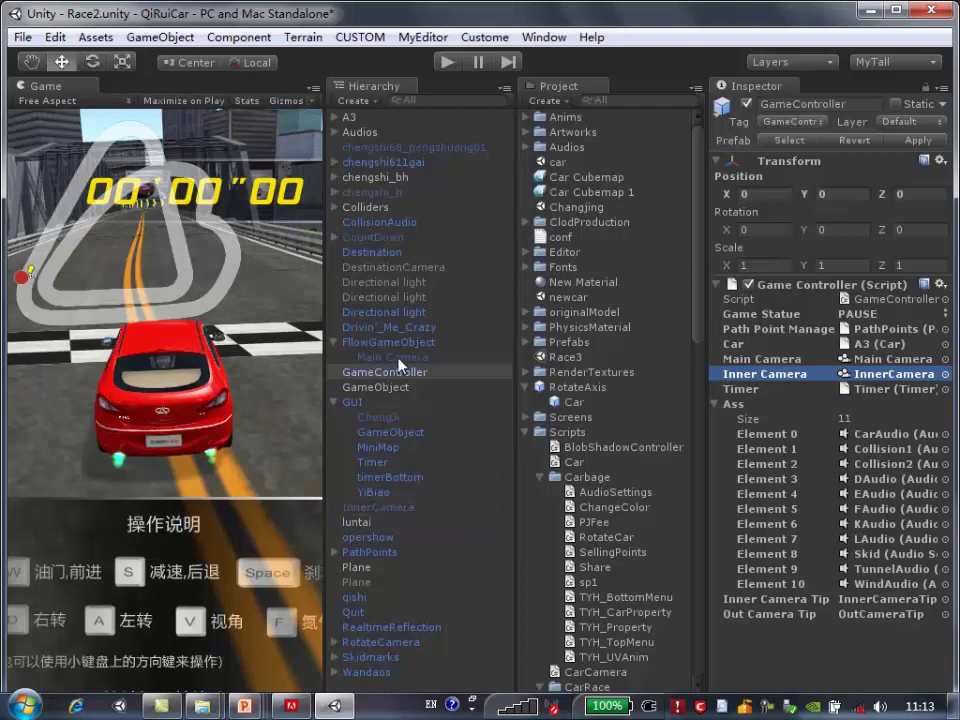
Drag Main Camera from the Hierarchy onto GameController's Inner Camera field
{"action": "left_click_drag", "start_coordinate": [399, 360], "coordinate": [480, 364]}
{"action": "left_click_drag", "start_coordinate": [505, 370], "coordinate": [880, 378]}
{"action": "left_click_drag", "start_coordinate": [892, 379], "coordinate": [888, 378]}
Undo the Inner Camera change, then ping Ass elements CarAudio, Collision1, Collision2, DAudio, EAudio, FAudio
{"action": "key", "text": "ctrl+z"}
{"action": "left_click", "coordinate": [885, 434]}
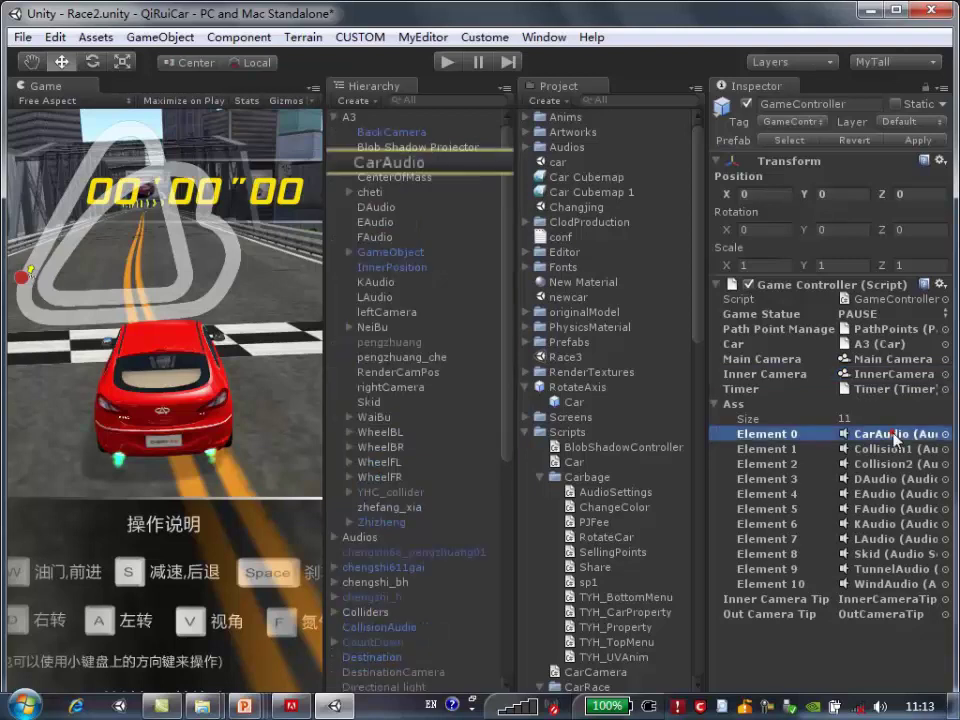
{"action": "left_click", "coordinate": [885, 449]}
{"action": "left_click", "coordinate": [880, 464]}
{"action": "left_click", "coordinate": [885, 480]}
{"action": "left_click", "coordinate": [884, 494]}
{"action": "left_click", "coordinate": [882, 509]}
Ping KAudio, LAudio, Skid, TunnelAudio, WindAudio, and the Inner and Out Camera Tip references
{"action": "left_click", "coordinate": [882, 524]}
{"action": "left_click", "coordinate": [880, 539]}
{"action": "left_click", "coordinate": [880, 554]}
{"action": "left_click", "coordinate": [880, 569]}
{"action": "left_click", "coordinate": [880, 584]}
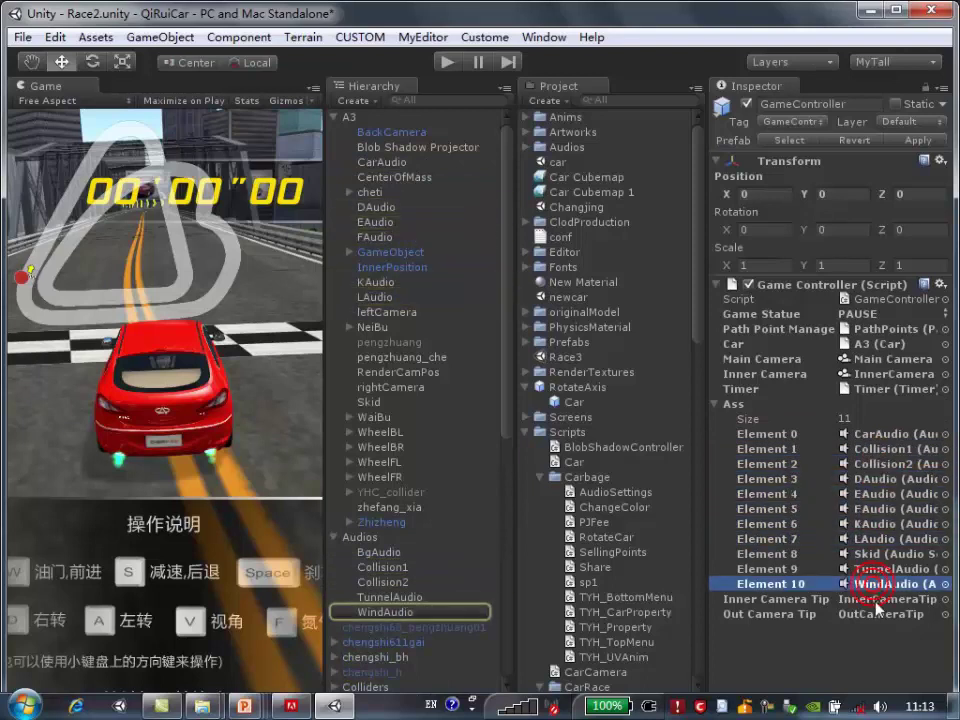
{"action": "left_click", "coordinate": [880, 599]}
{"action": "left_click", "coordinate": [877, 614]}
{"action": "left_click", "coordinate": [885, 585]}
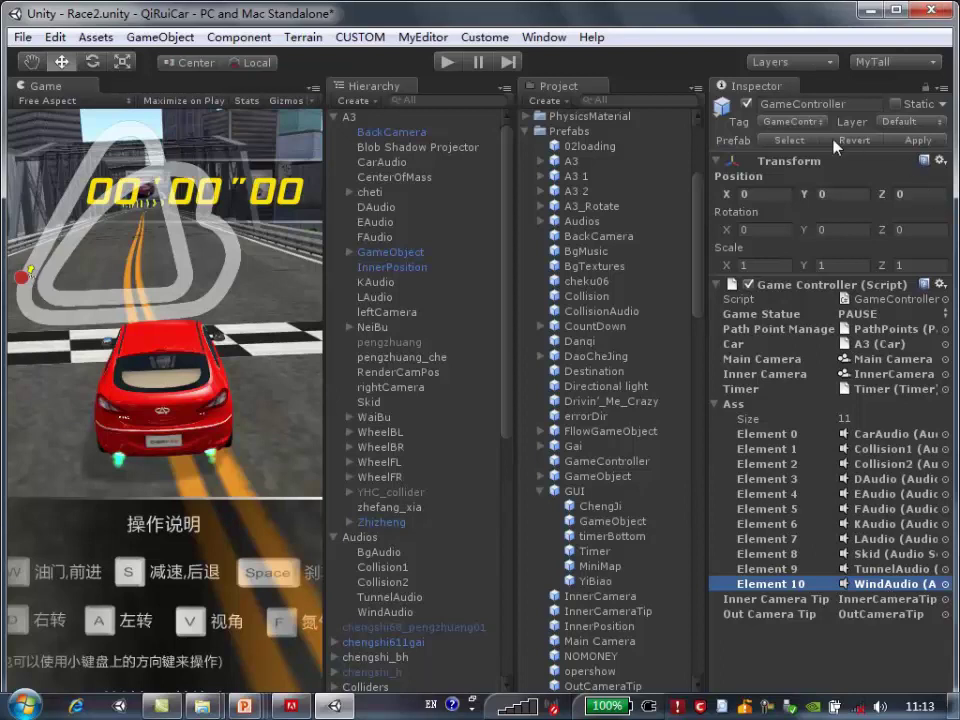
Locate the GameController script asset, check Collision2, and reselect GameController
{"action": "left_click", "coordinate": [890, 299]}
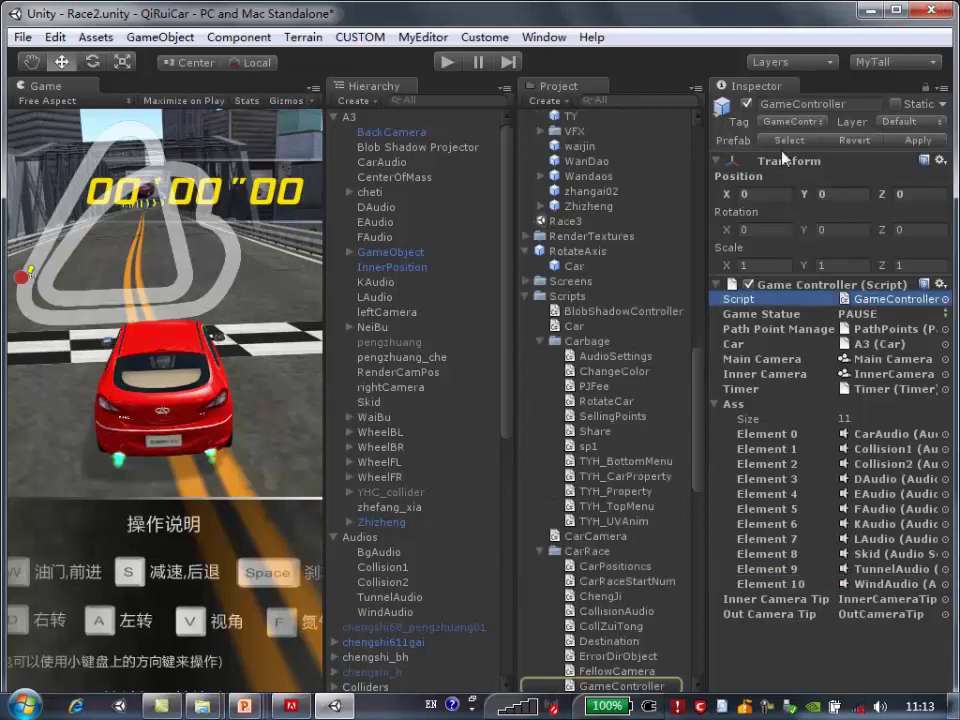
{"action": "left_click", "coordinate": [866, 103]}
{"action": "left_click", "coordinate": [405, 580]}
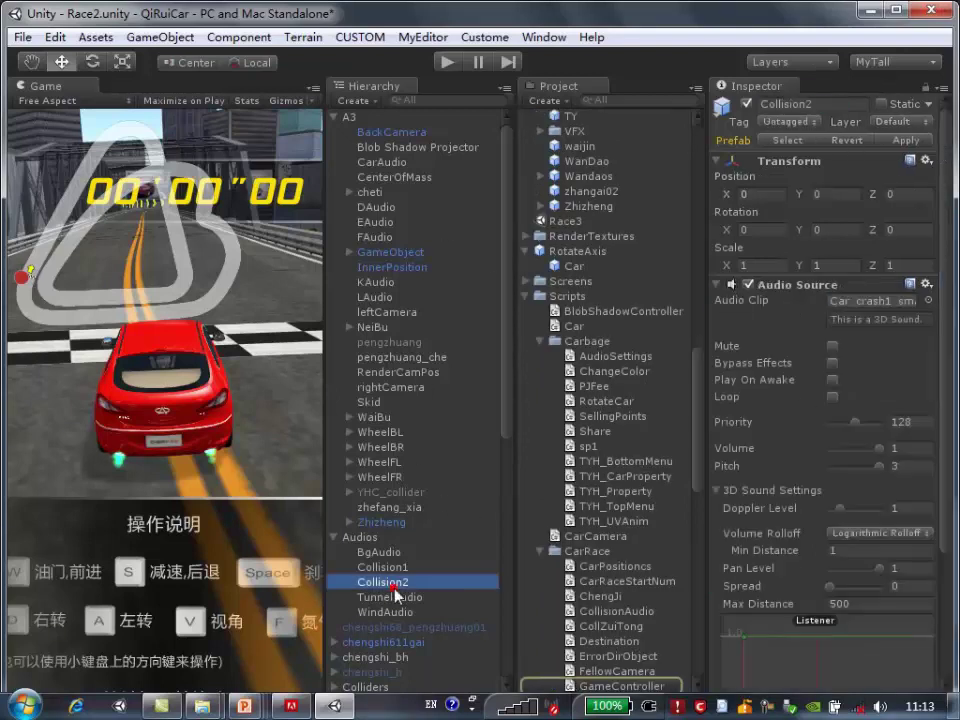
{"action": "scroll", "coordinate": [408, 577], "scroll_direction": "down", "scroll_amount": 5}
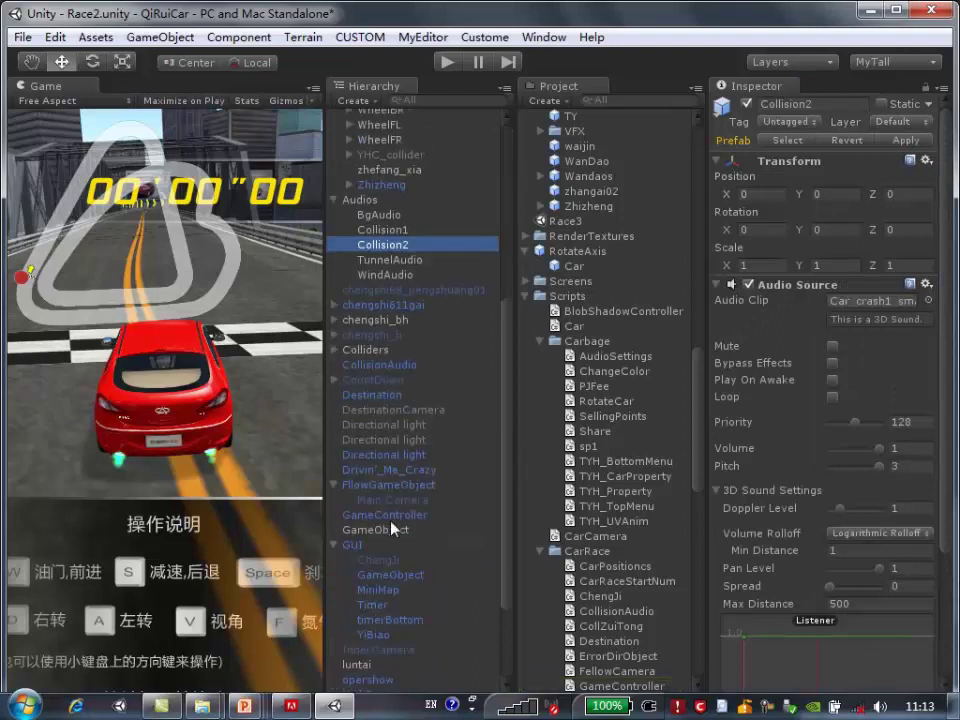
{"action": "left_click", "coordinate": [392, 515]}
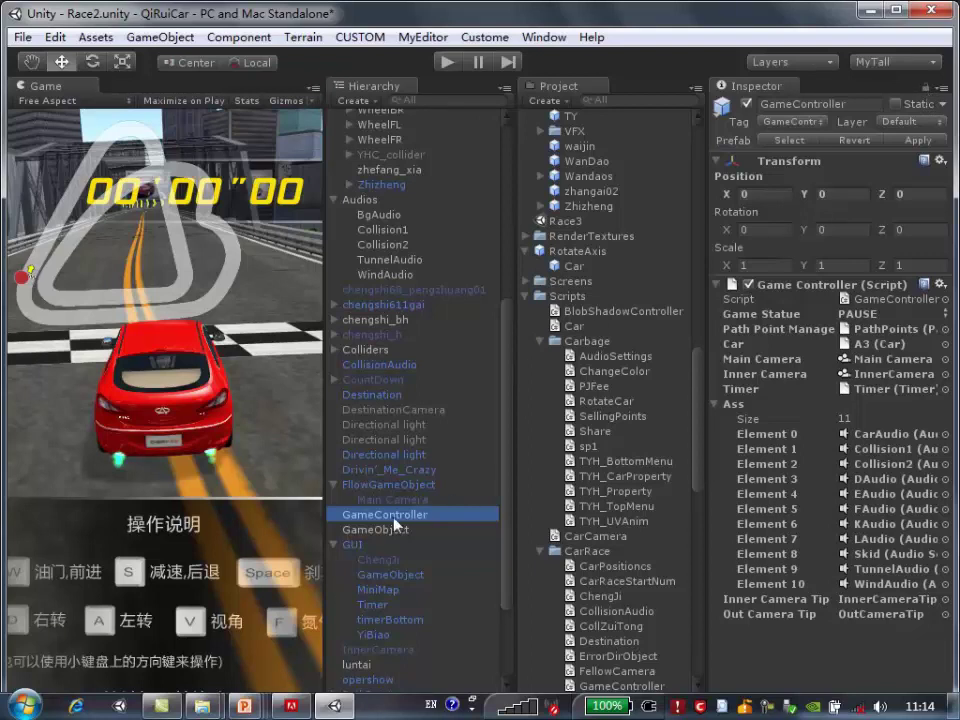
Reselect GameController in the Hierarchy and show the Inspector's Normal/Debug/Lock display-mode options
{"action": "left_click", "coordinate": [925, 88]}
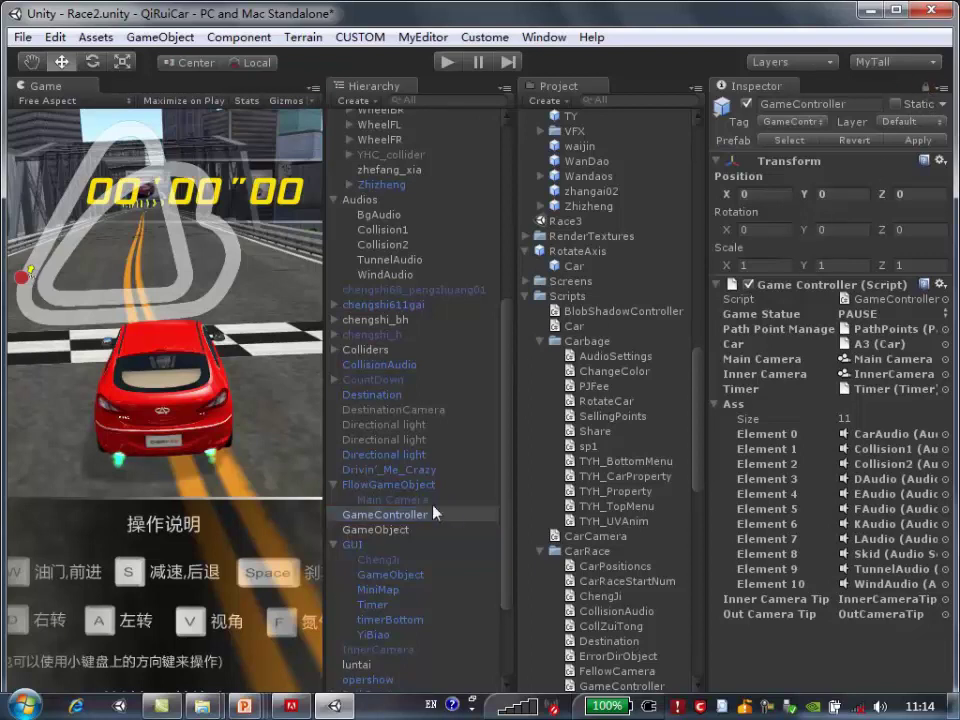
{"action": "left_click", "coordinate": [386, 454]}
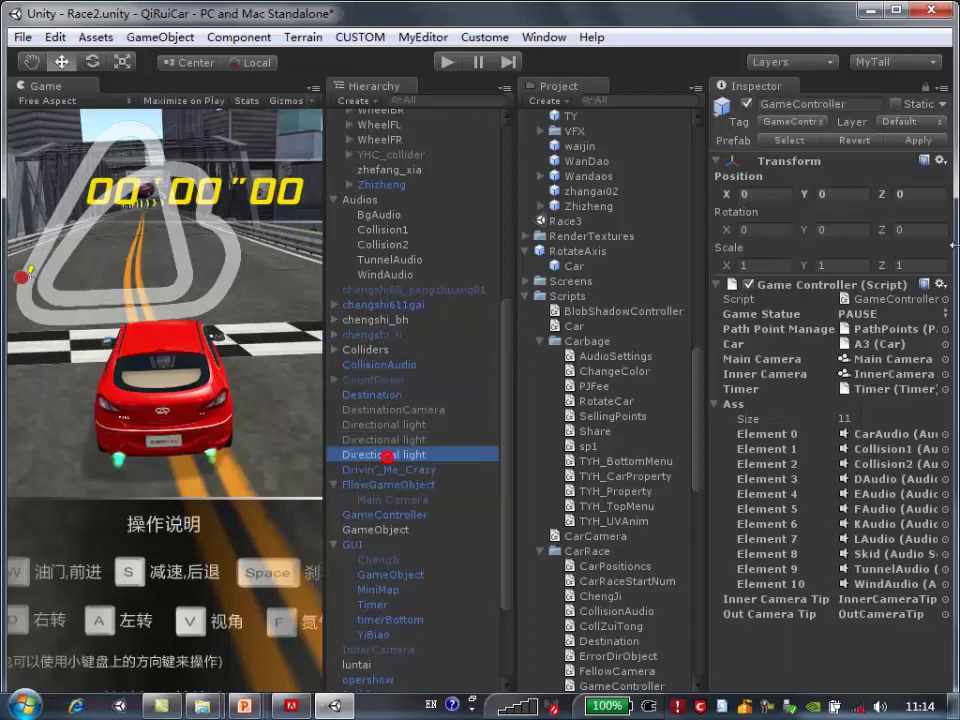
{"action": "left_click", "coordinate": [390, 516]}
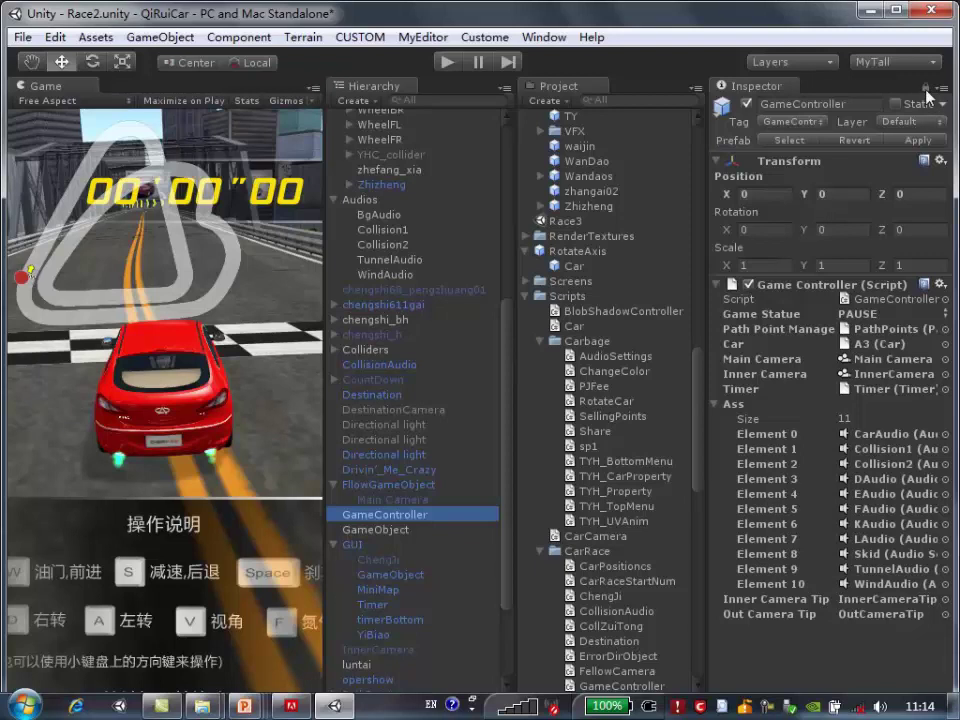
{"action": "left_click", "coordinate": [895, 303]}
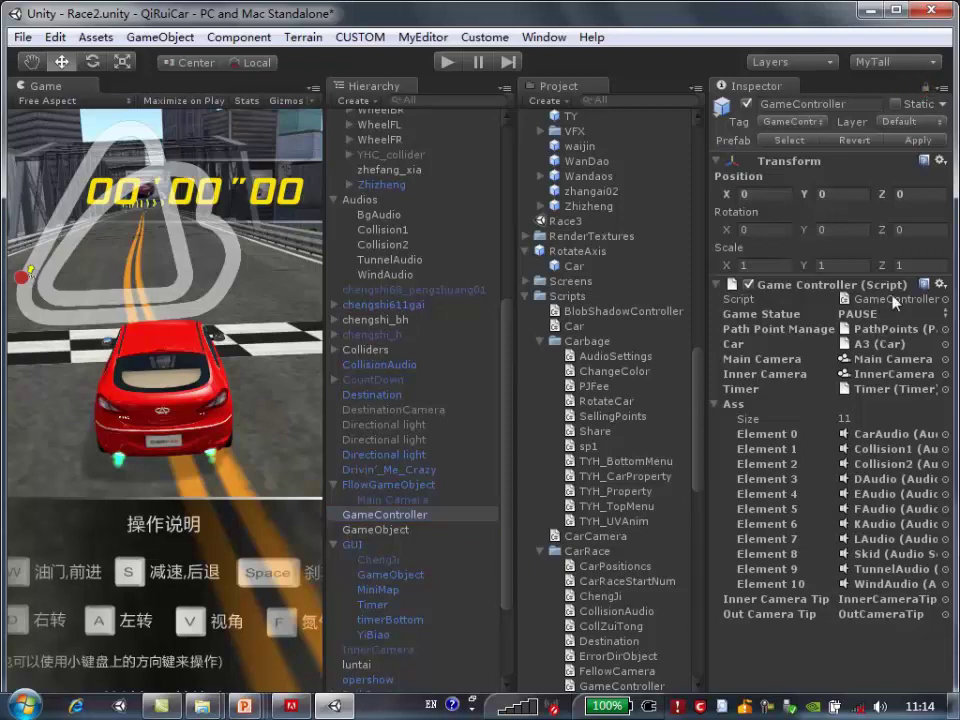
{"action": "left_click", "coordinate": [940, 89]}
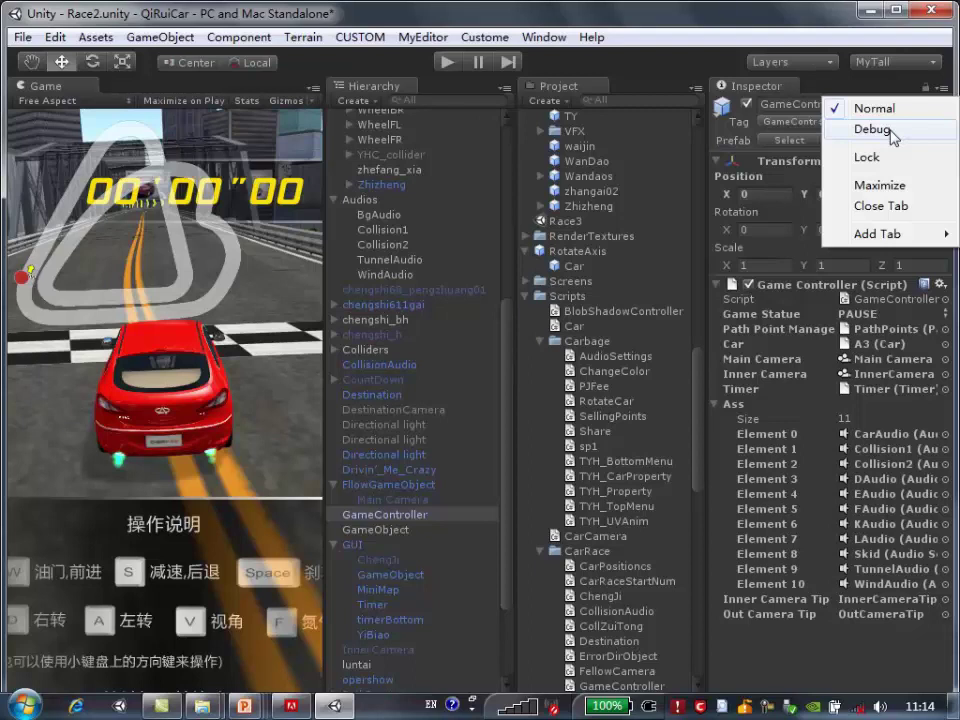
Show GameController's properties in Debug mode, collapse the Ass array, then return to Normal mode
{"action": "left_click", "coordinate": [893, 133]}
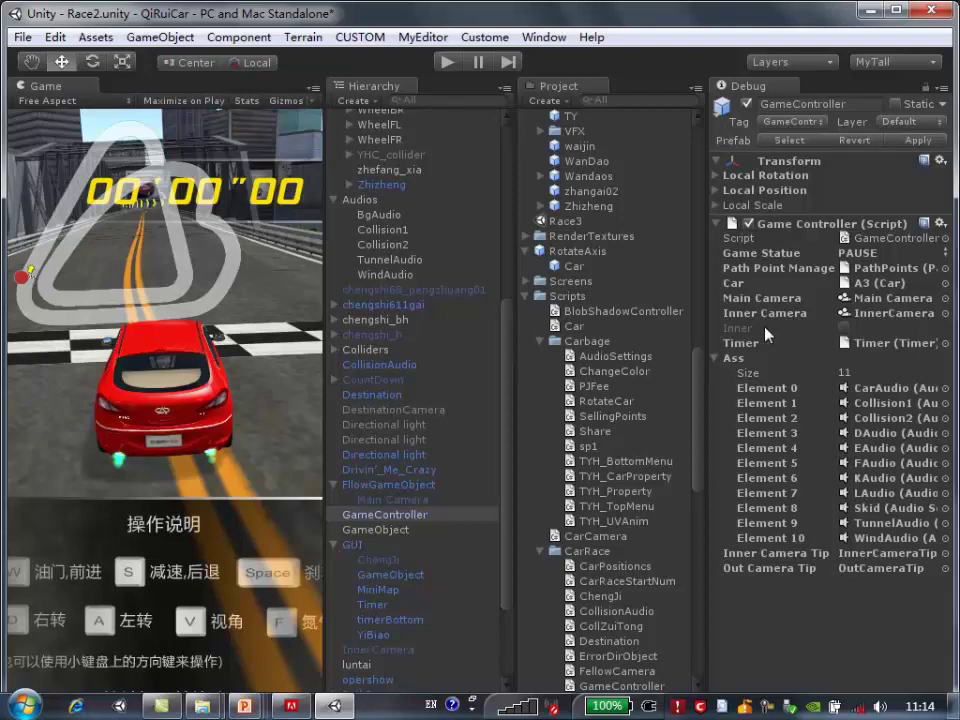
{"action": "left_click", "coordinate": [714, 357]}
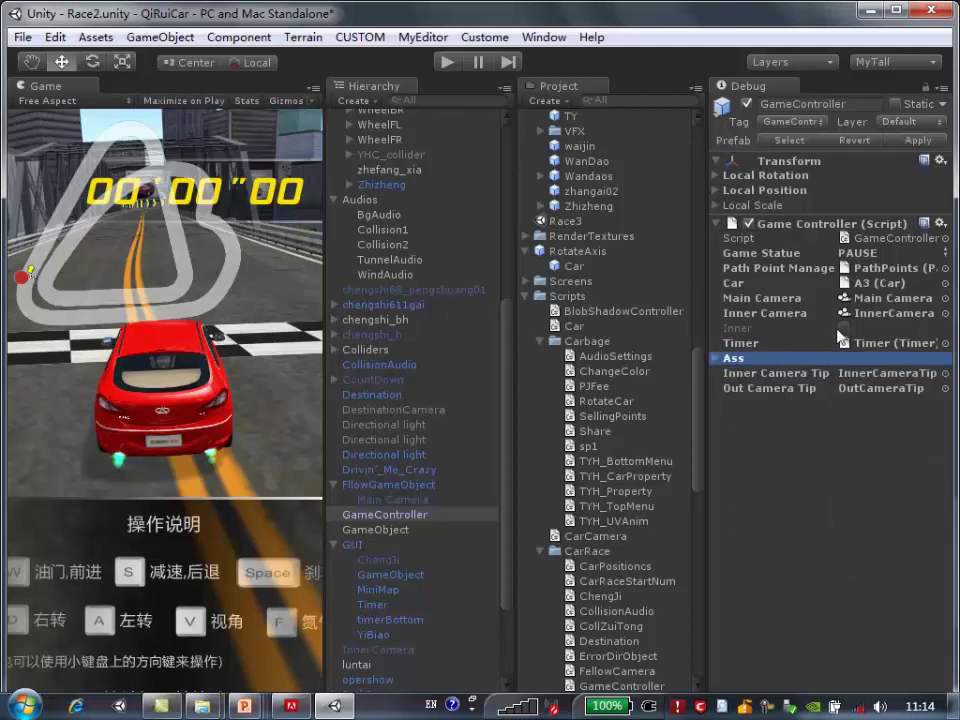
{"action": "left_click", "coordinate": [945, 87]}
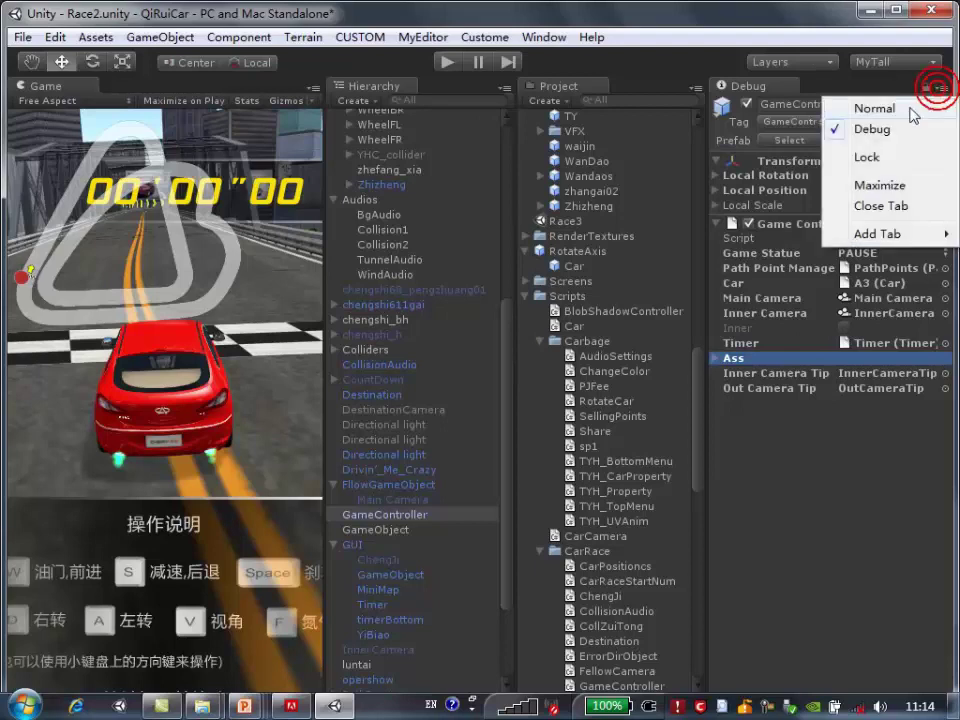
{"action": "left_click", "coordinate": [905, 107]}
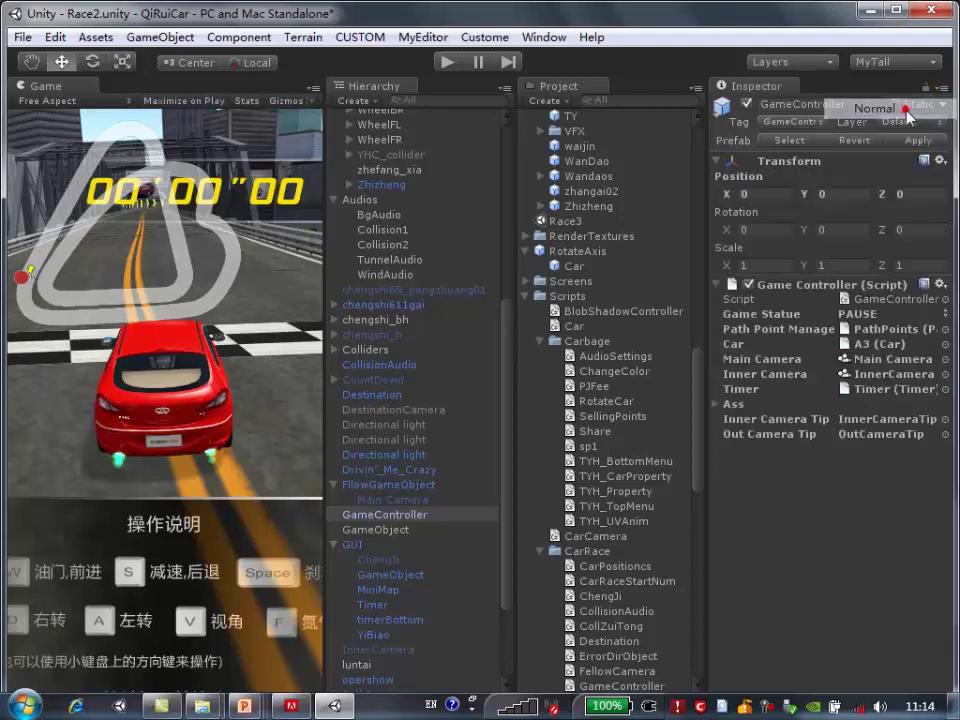
Expand the Ass array, switch back to Debug mode, and open the GameController script in Visual Studio
{"action": "left_click", "coordinate": [716, 404]}
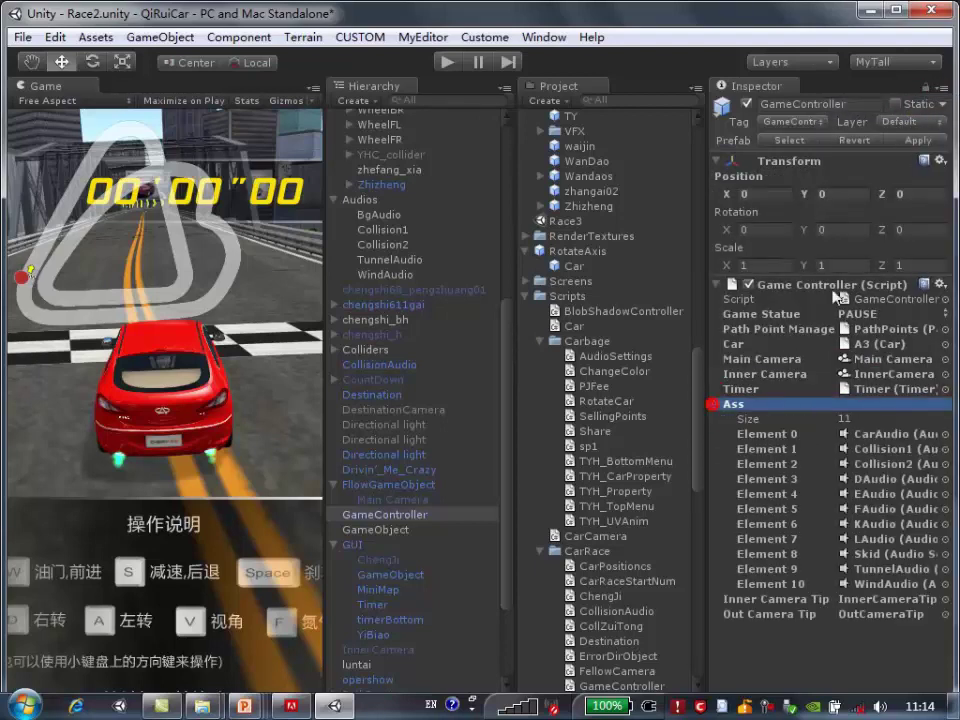
{"action": "left_click", "coordinate": [942, 88]}
{"action": "left_click", "coordinate": [915, 130]}
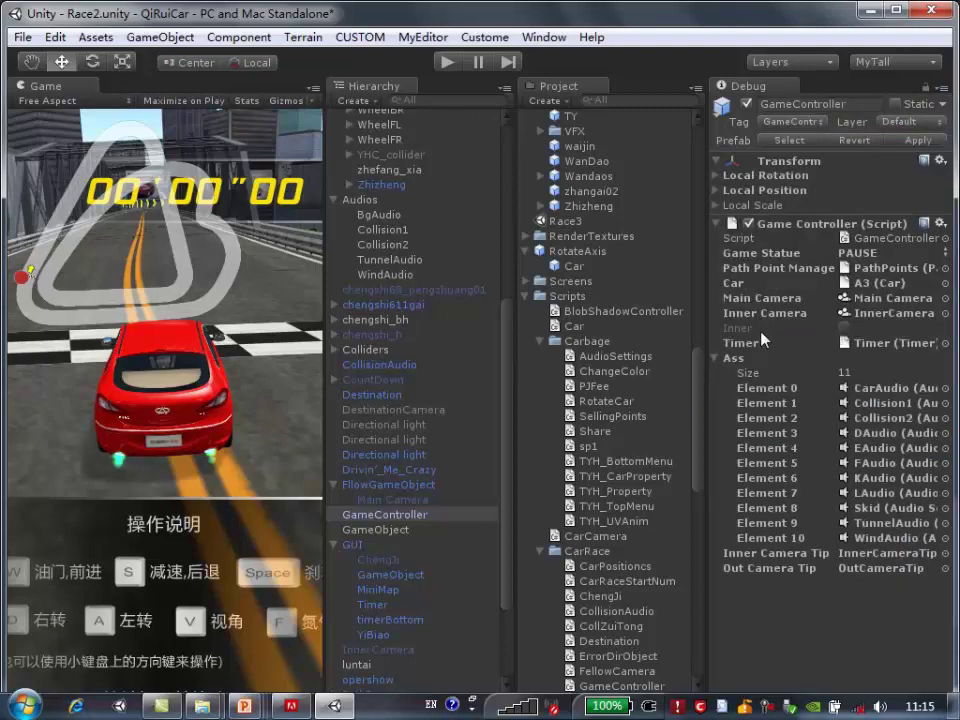
{"action": "left_click", "coordinate": [868, 238]}
{"action": "double_click", "coordinate": [622, 686]}
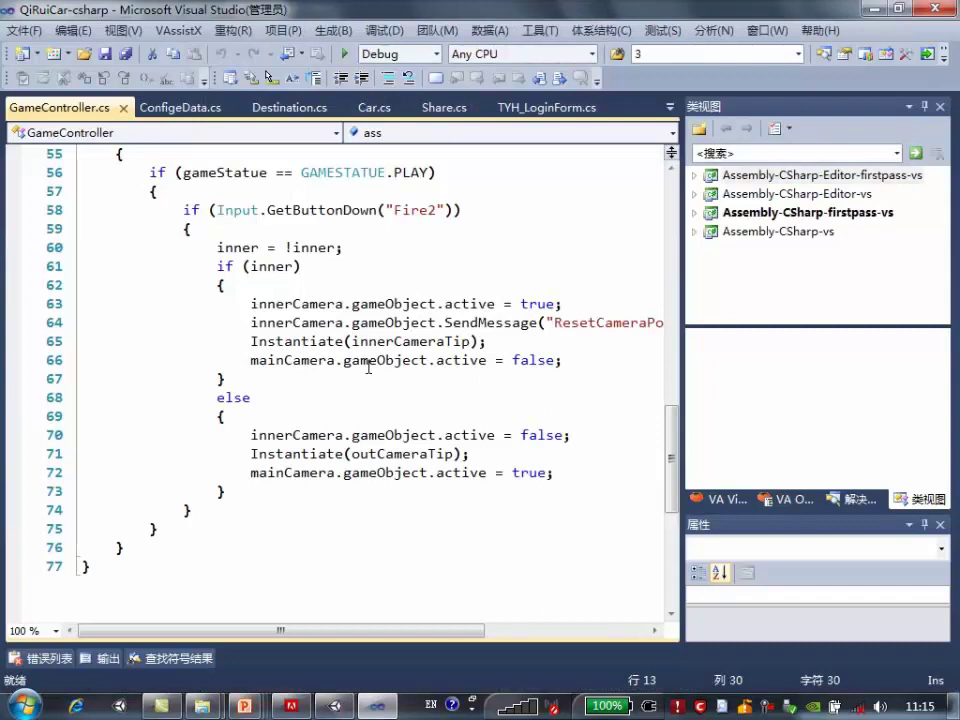
Select GameController.cs field declarations on lines 5–16, including private bool inner, then return to Unity
{"action": "left_click", "coordinate": [368, 363]}
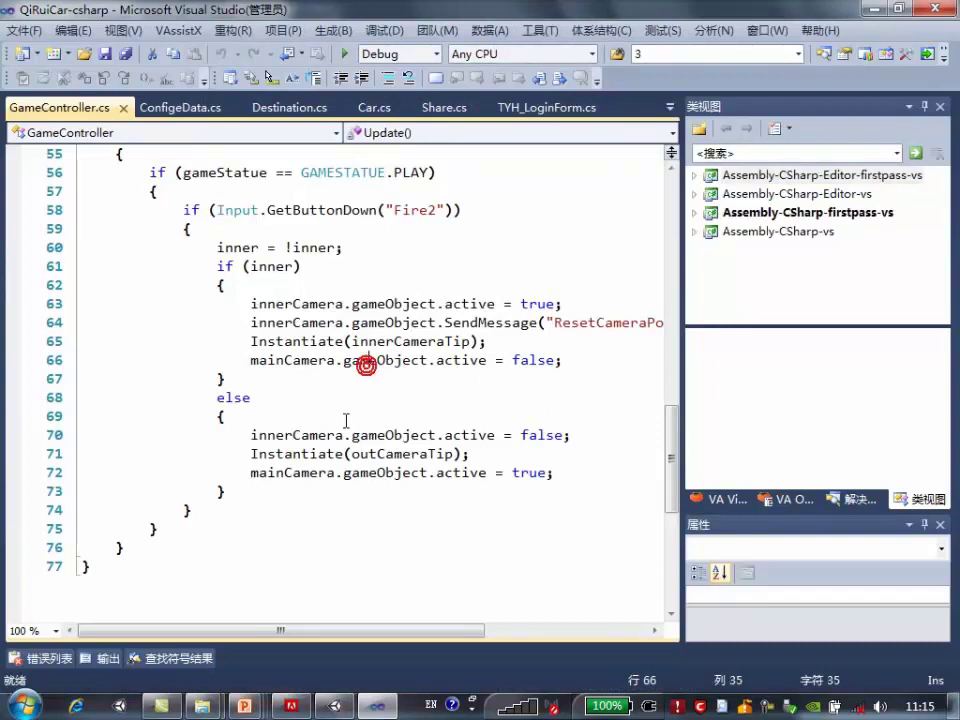
{"action": "scroll", "coordinate": [368, 363], "scroll_direction": "up", "scroll_amount": 10}
{"action": "scroll", "coordinate": [346, 421], "scroll_direction": "up", "scroll_amount": 6}
{"action": "scroll", "coordinate": [346, 421], "scroll_direction": "up", "scroll_amount": 2}
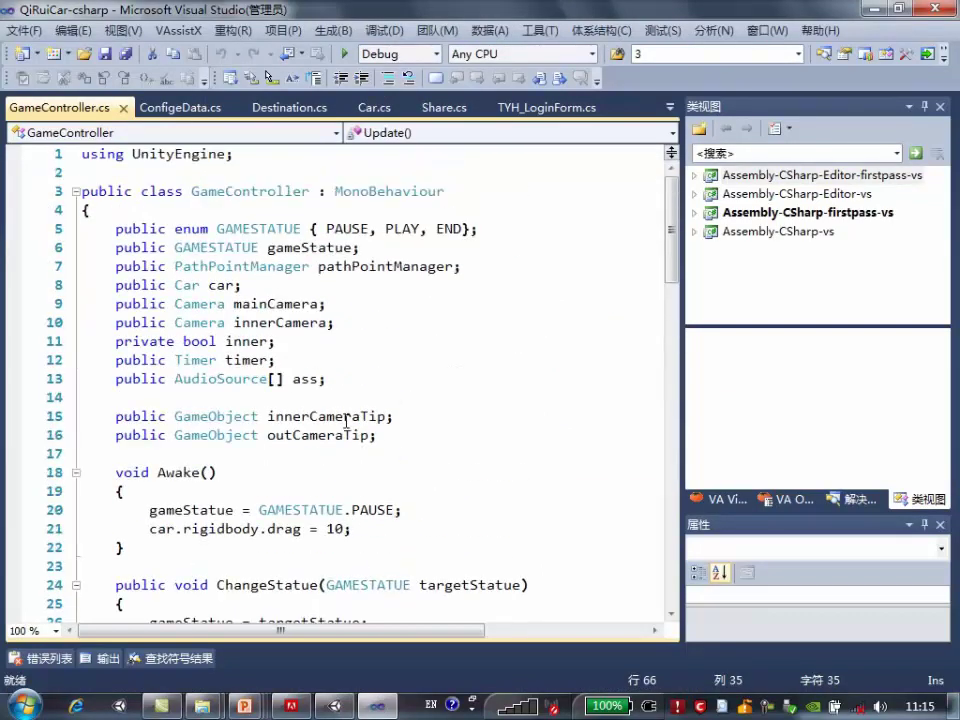
{"action": "scroll", "coordinate": [345, 367], "scroll_direction": "down", "scroll_amount": 1}
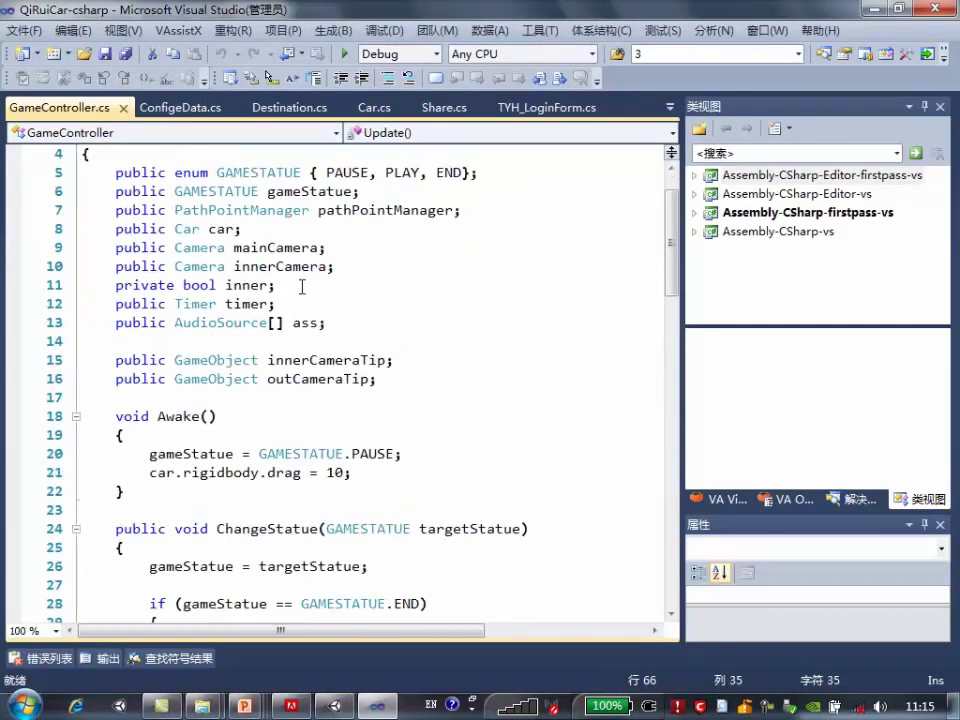
{"action": "left_click_drag", "start_coordinate": [293, 285], "coordinate": [109, 291]}
{"action": "mouse_move", "coordinate": [380, 380]}
{"action": "left_mouse_down"}
{"action": "mouse_move", "coordinate": [92, 289]}
{"action": "mouse_move", "coordinate": [85, 175]}
{"action": "left_mouse_up"}
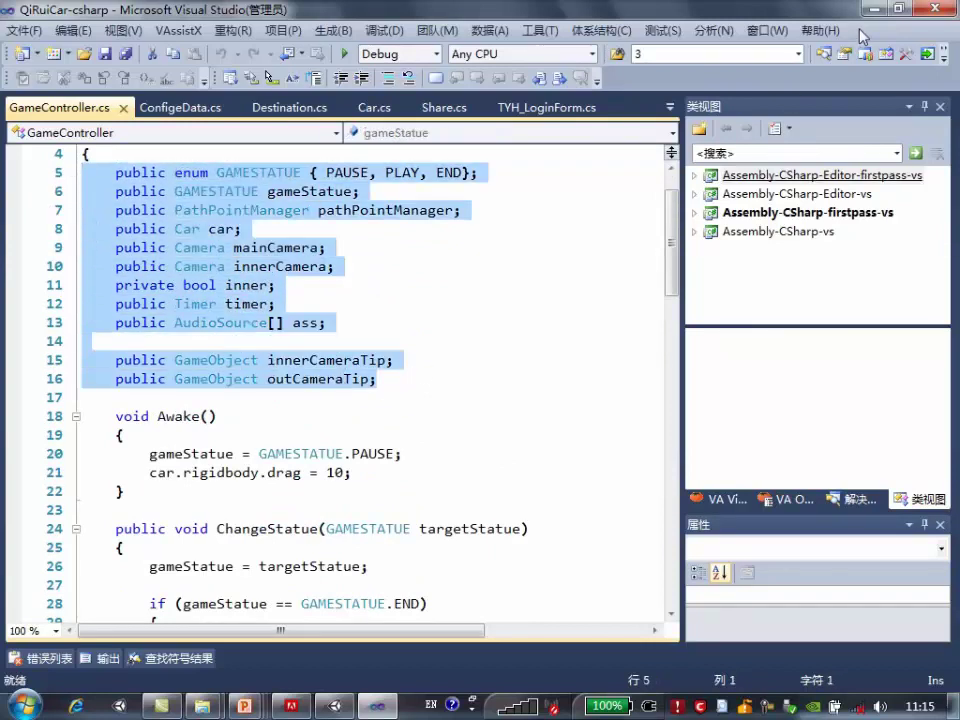
{"action": "key", "text": "alt+Tab"}
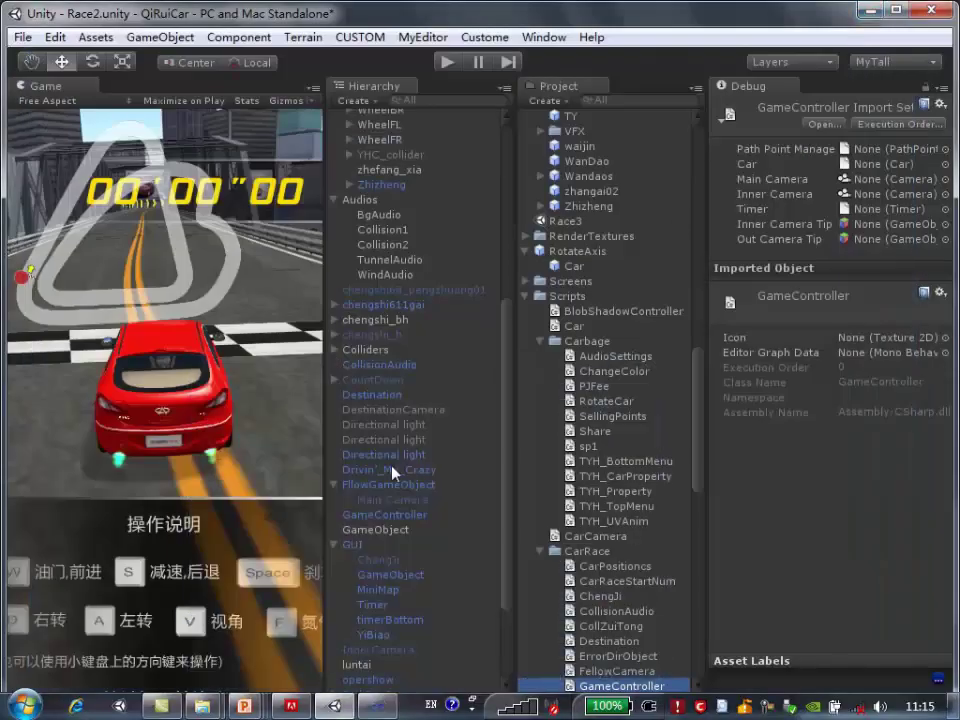
Reselect GameController and compare its Normal and Debug Inspector views, ending in Debug mode
{"action": "left_click", "coordinate": [385, 514]}
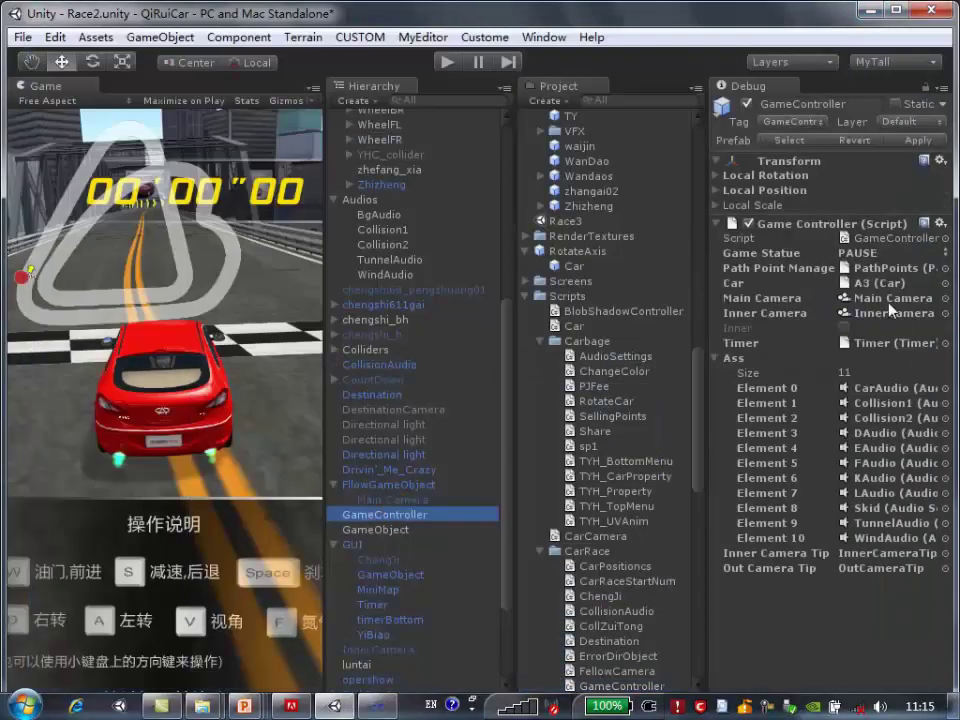
{"action": "left_click", "coordinate": [939, 87]}
{"action": "left_click", "coordinate": [917, 108]}
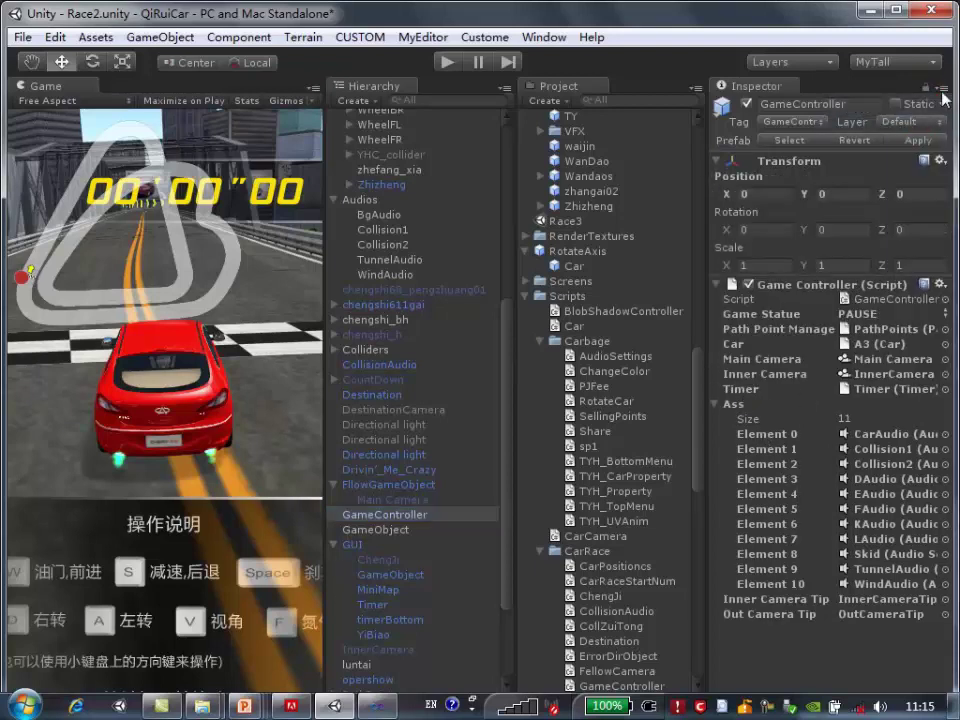
{"action": "left_click", "coordinate": [939, 87]}
{"action": "left_click", "coordinate": [898, 130]}
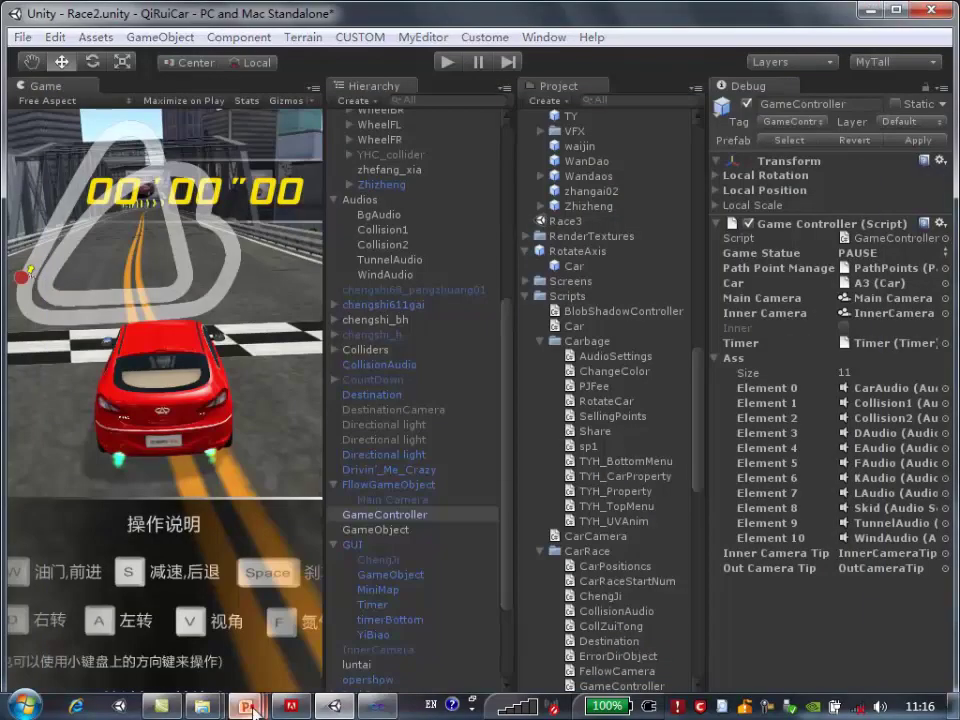
Present the 值和引用属性 slide on value and reference properties, then return to Unity
{"action": "mouse_move", "coordinate": [243, 706]}
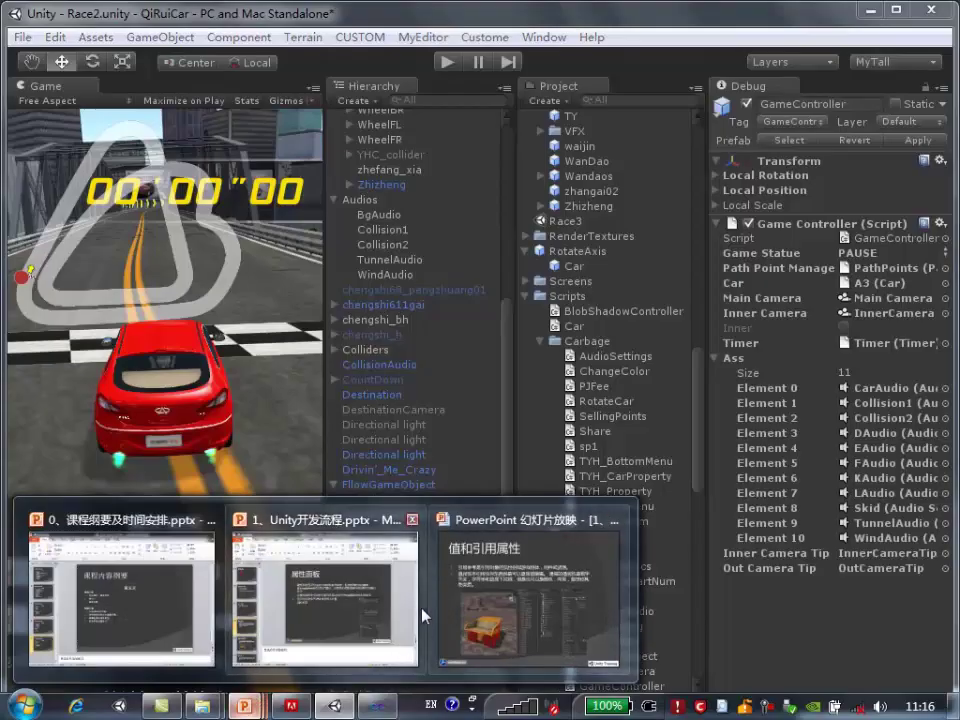
{"action": "left_click", "coordinate": [430, 615]}
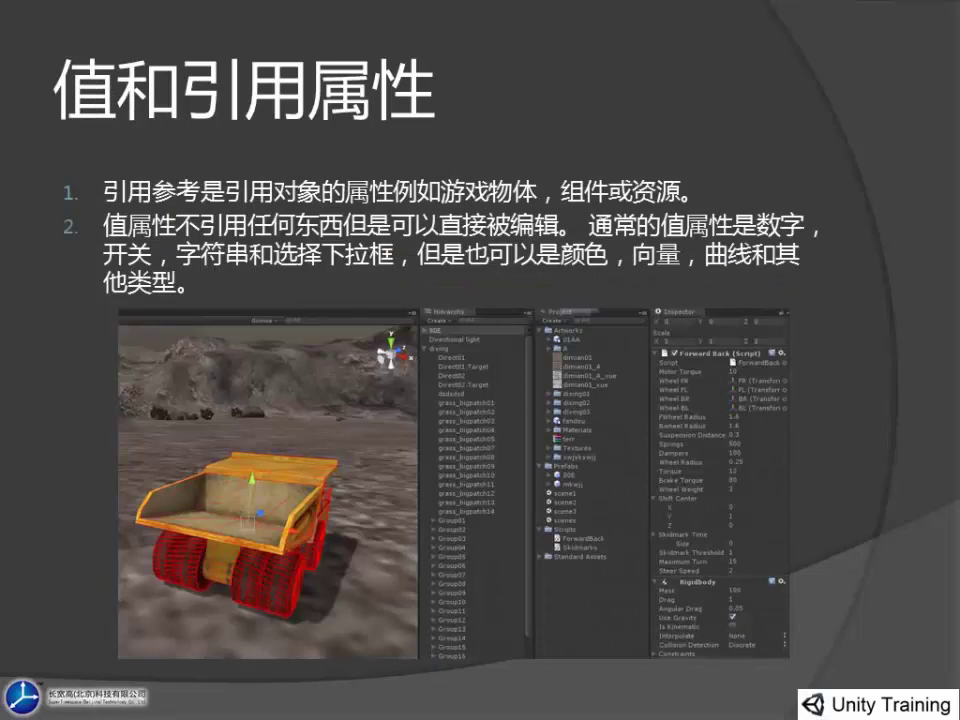
{"action": "key", "text": "alt+Tab"}
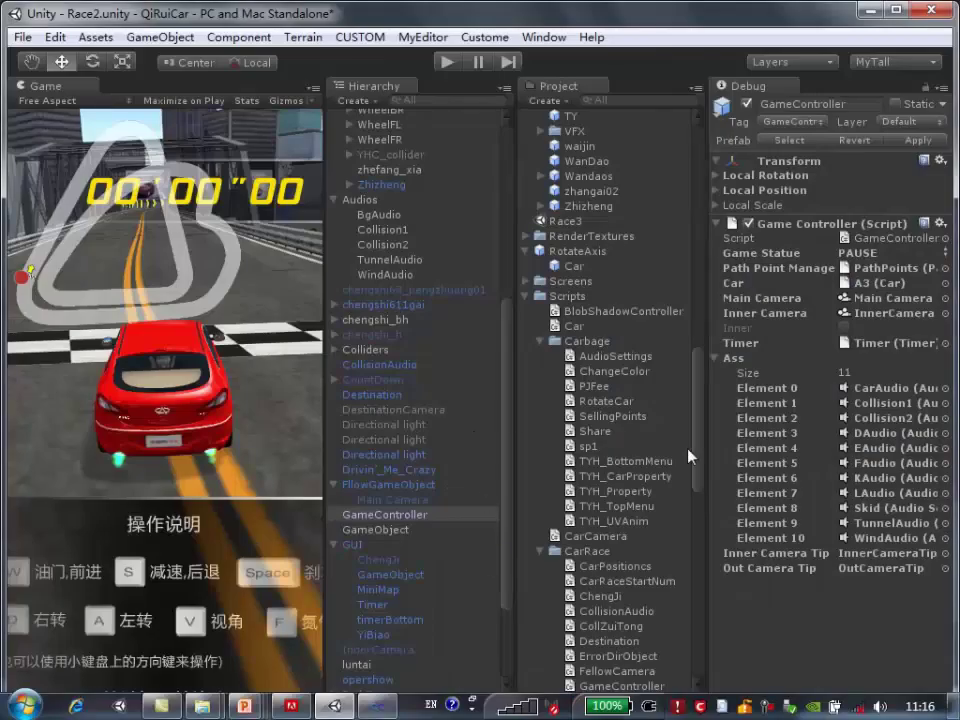
Ping each Ass array element's scene object, from CarAudio and Collision1 through Skid and WindAudio
{"action": "left_click", "coordinate": [870, 388]}
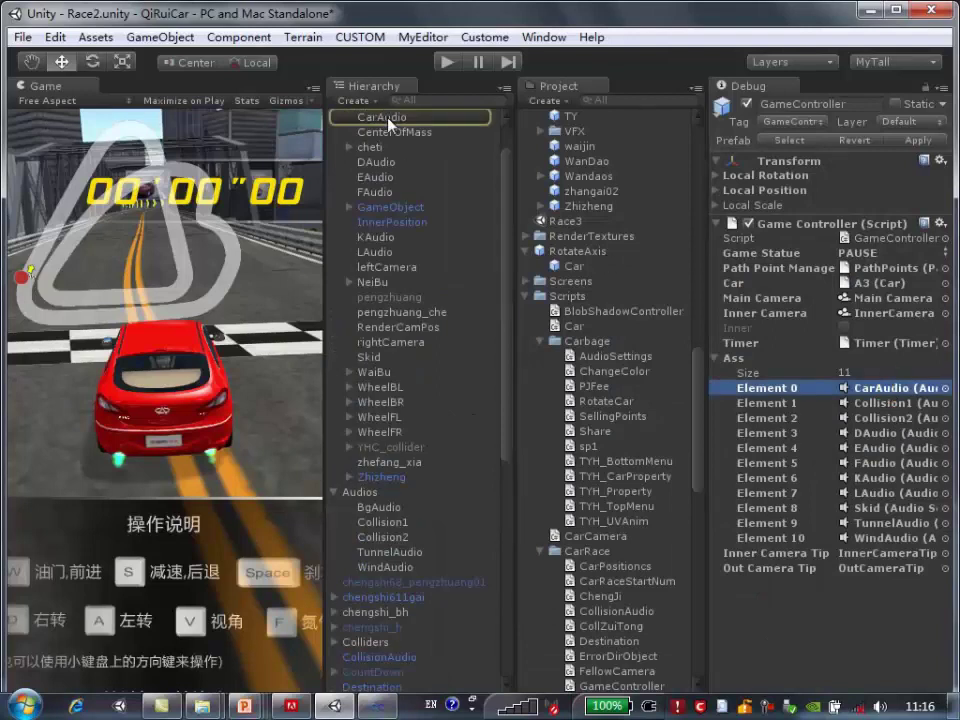
{"action": "left_click", "coordinate": [882, 404]}
{"action": "left_click", "coordinate": [884, 418]}
{"action": "left_click", "coordinate": [884, 448]}
{"action": "left_click", "coordinate": [884, 463]}
{"action": "left_click", "coordinate": [884, 478]}
{"action": "left_click", "coordinate": [884, 508]}
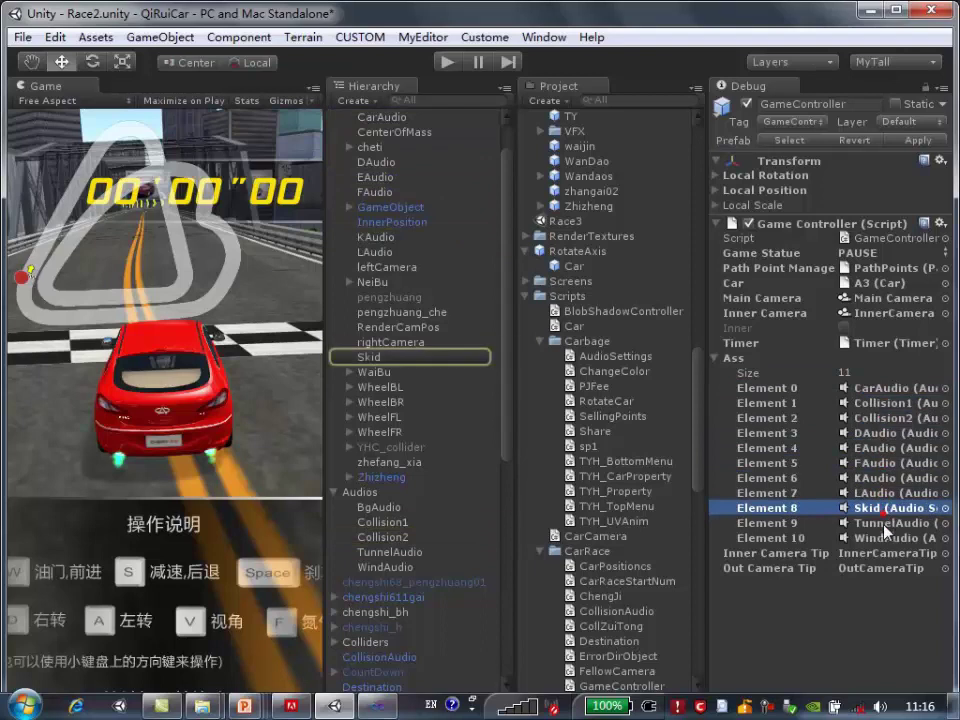
{"action": "left_click", "coordinate": [884, 538]}
{"action": "key", "text": "alt+Tab"}
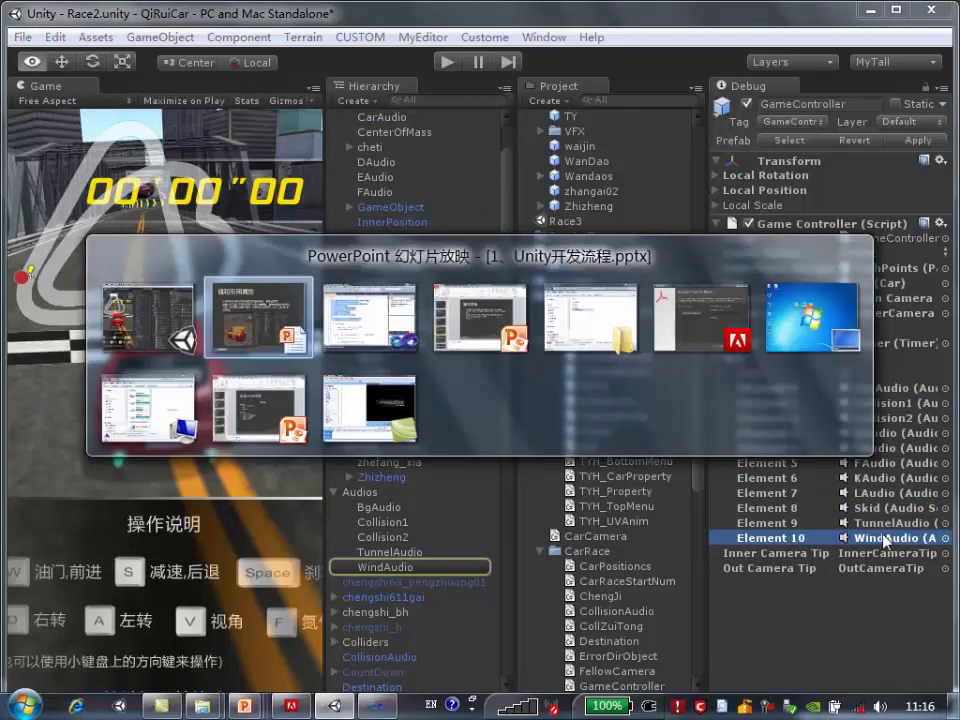
Advance to the 控制台 slide on the Console and Debug.Log(), then return to Unity
{"action": "key", "text": "Right"}
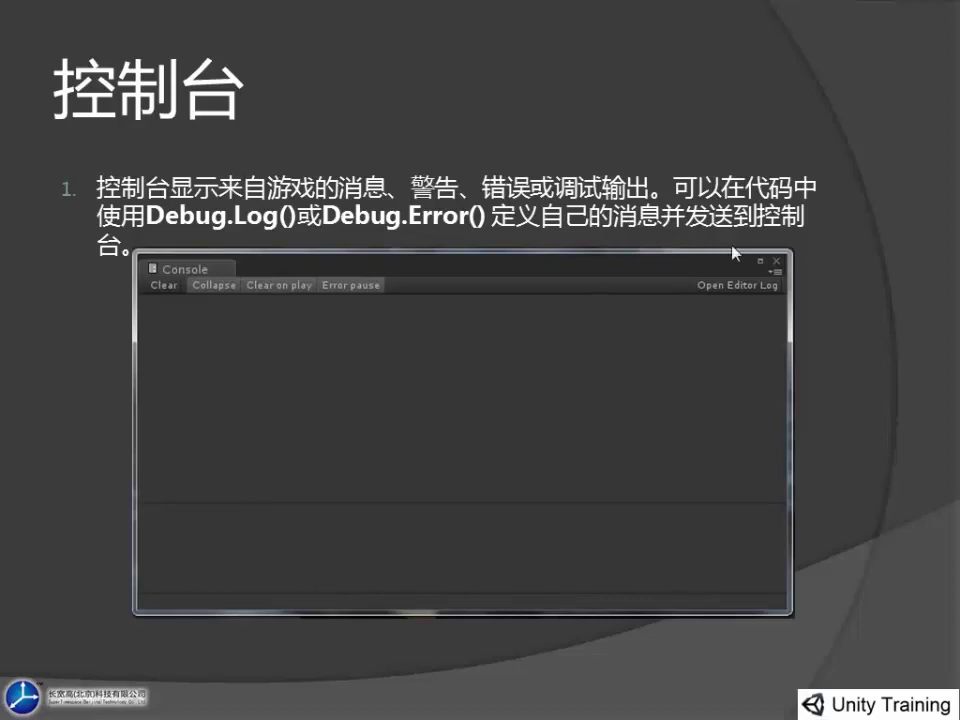
{"action": "key", "text": "alt+Tab"}
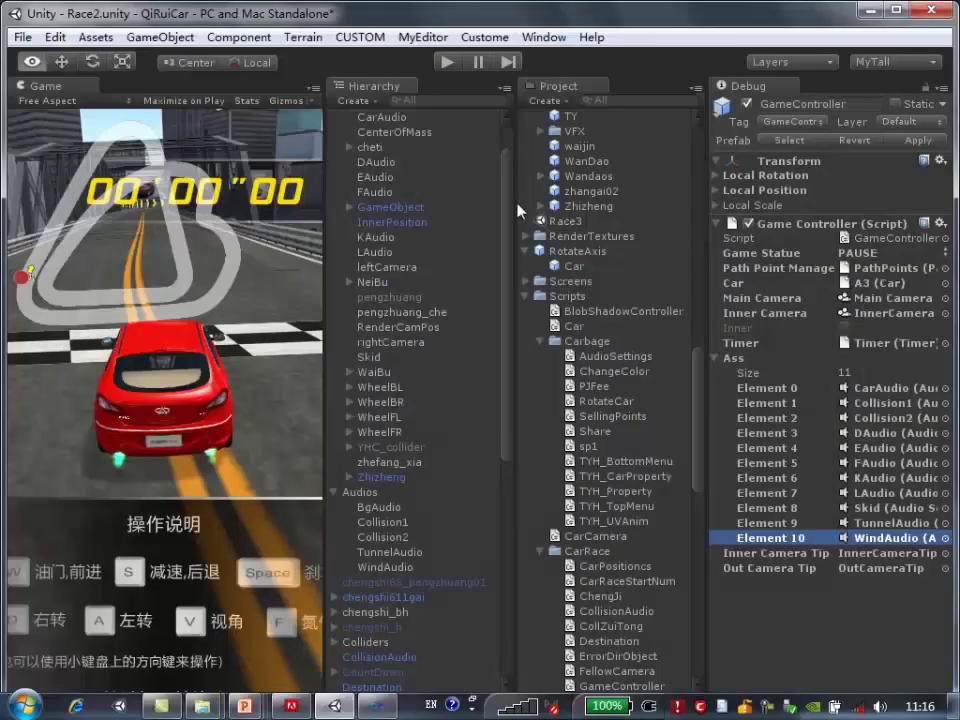
Open the new empty Console project, whose scene holds only the Main Camera
{"action": "left_click", "coordinate": [20, 38]}
{"action": "left_click", "coordinate": [75, 178]}
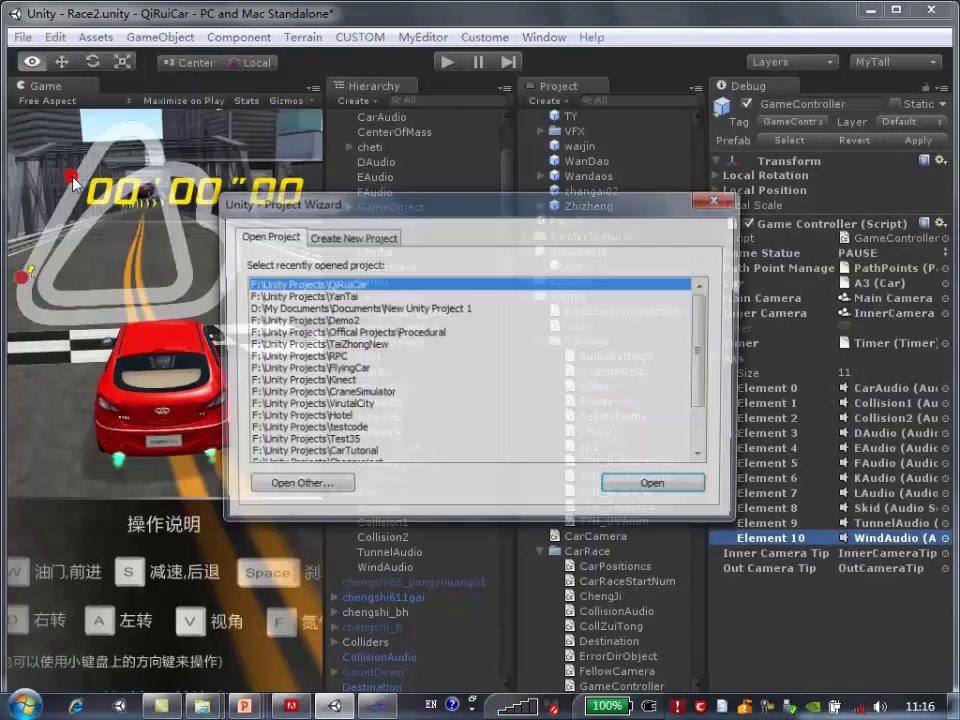
{"action": "key", "text": "Escape"}
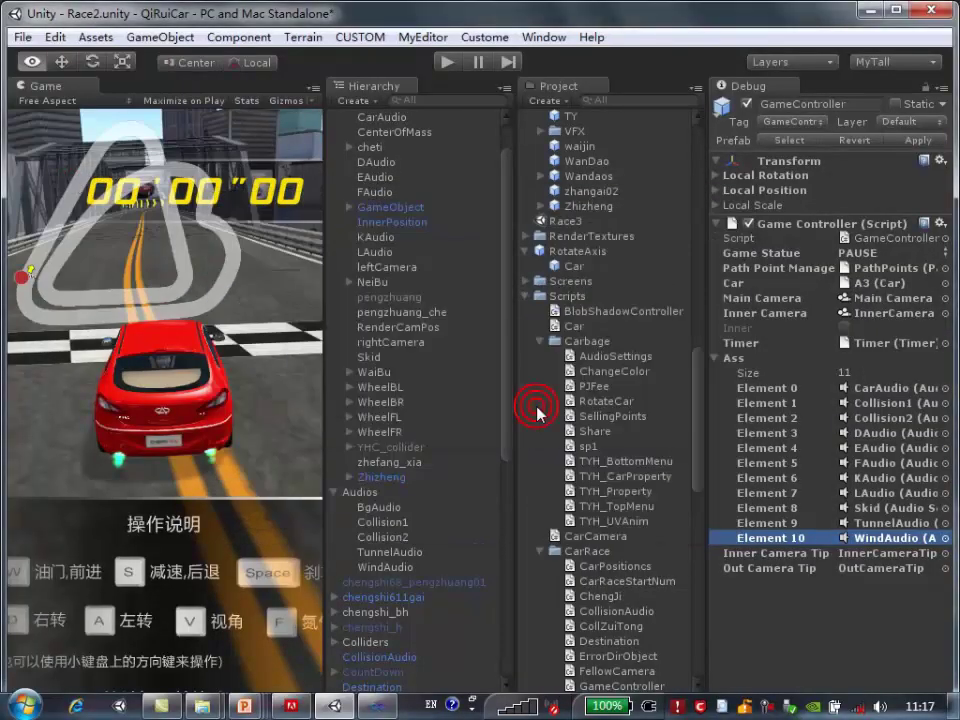
{"action": "key", "text": "alt+Tab"}
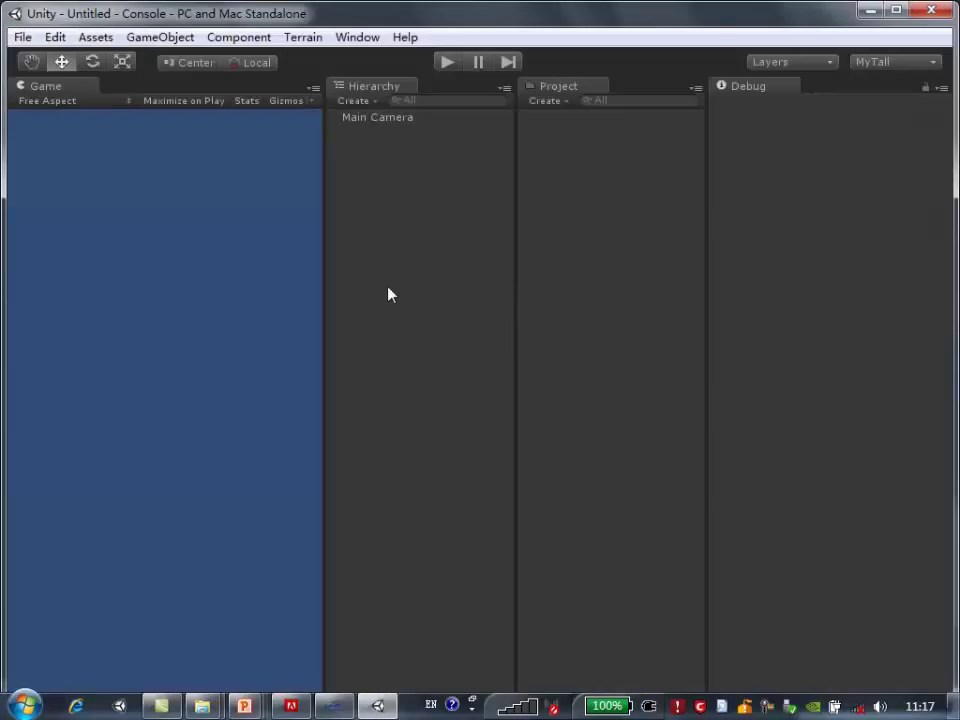
{"action": "left_click", "coordinate": [321, 207]}
{"action": "left_click", "coordinate": [161, 38]}
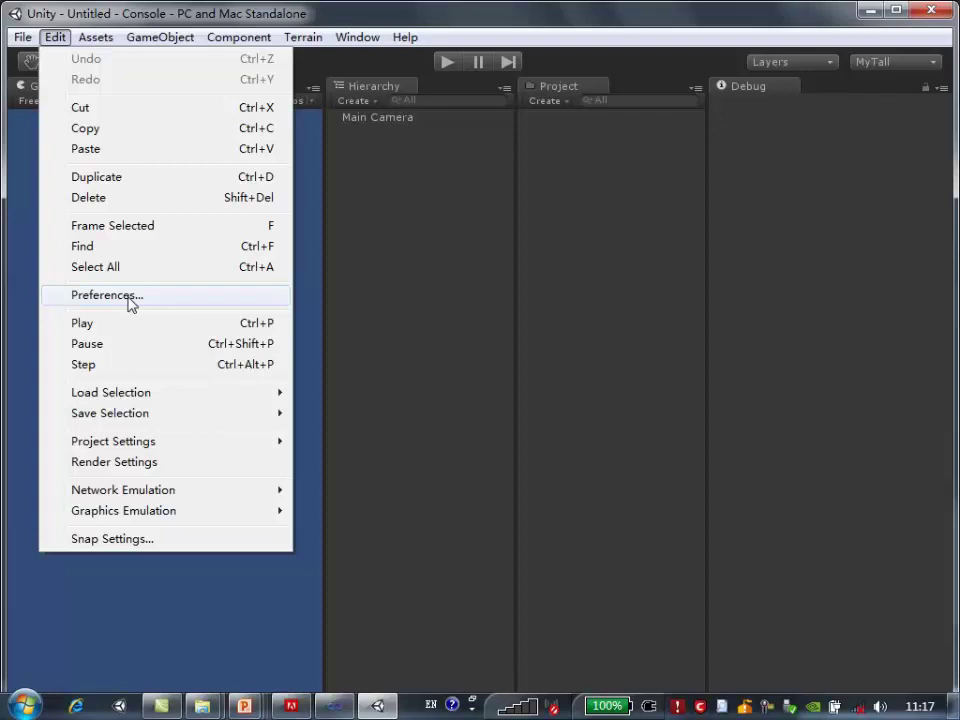
Keep Microsoft Visual Studio 2010 as the external script editor in External Tools preferences
{"action": "left_click", "coordinate": [131, 296]}
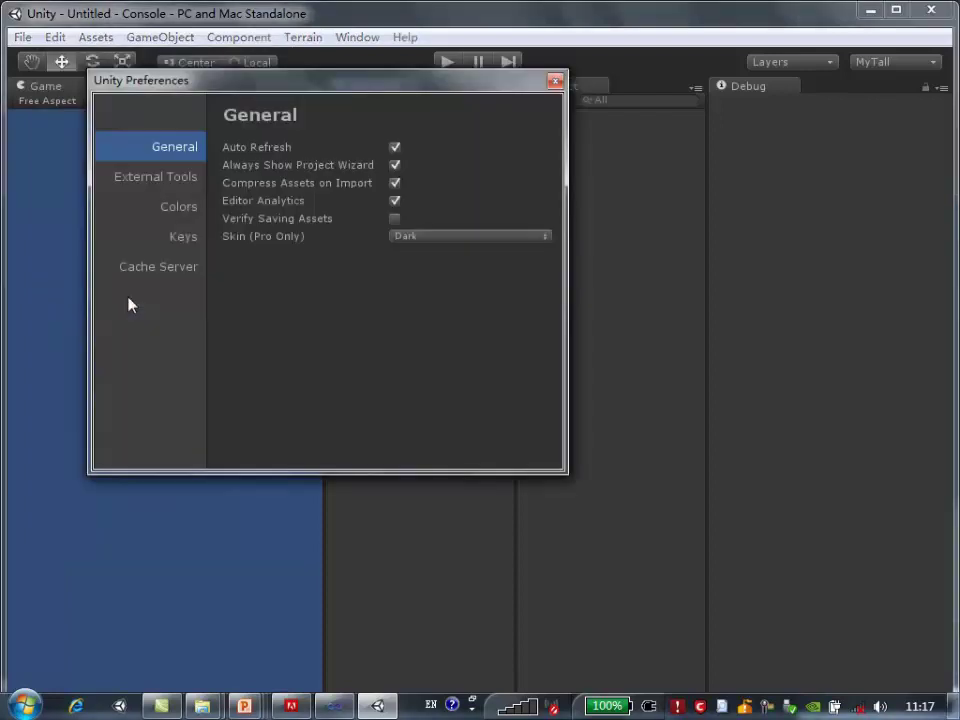
{"action": "left_click", "coordinate": [166, 185]}
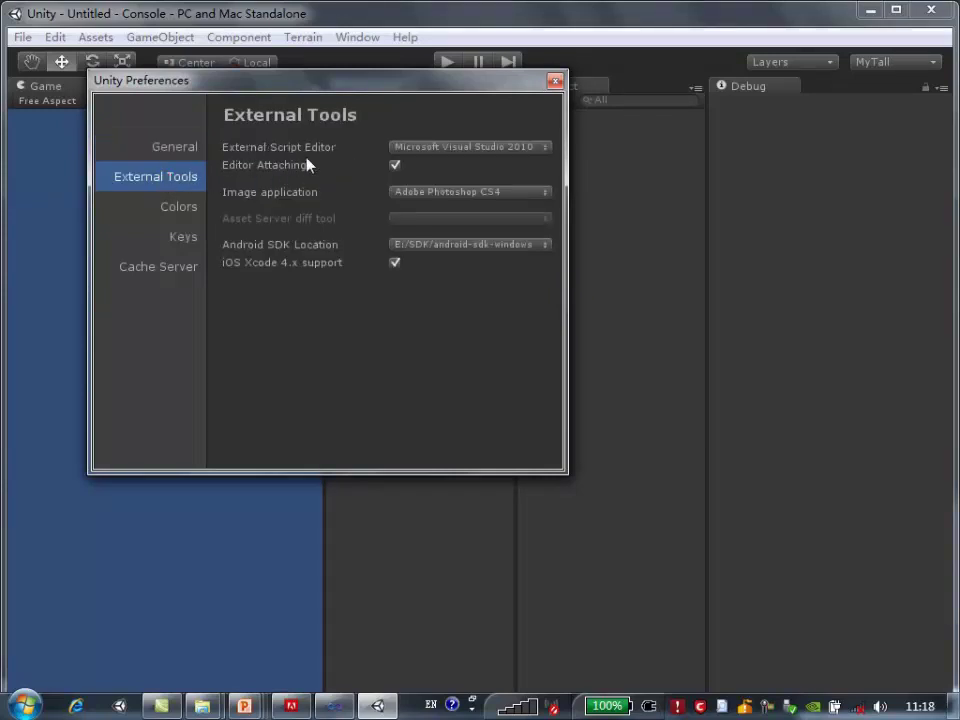
{"action": "left_click", "coordinate": [545, 148]}
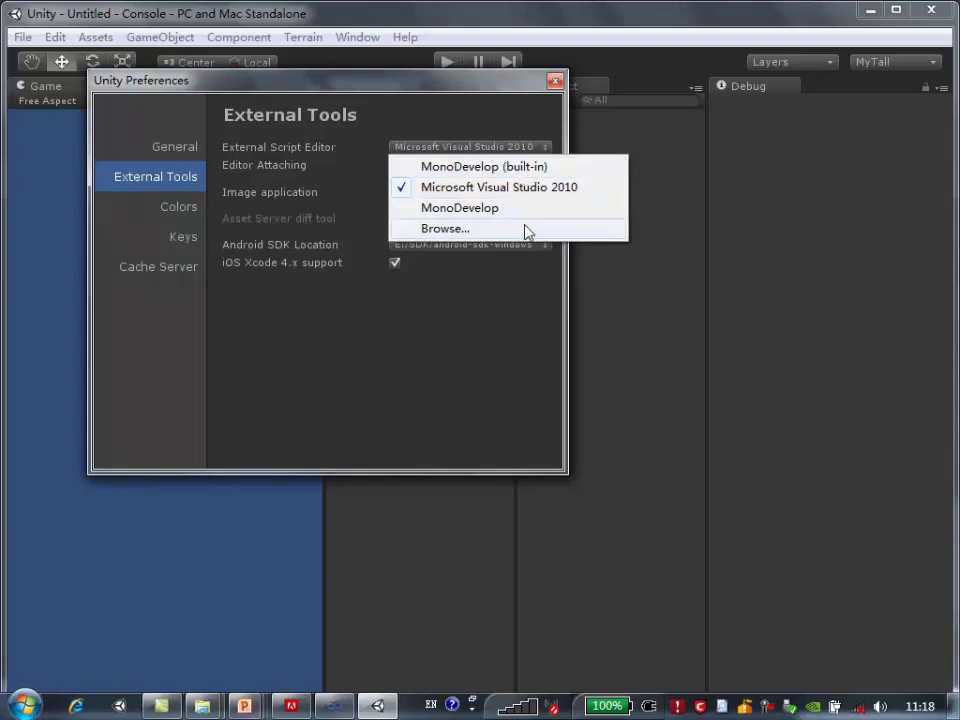
{"action": "left_click", "coordinate": [500, 88]}
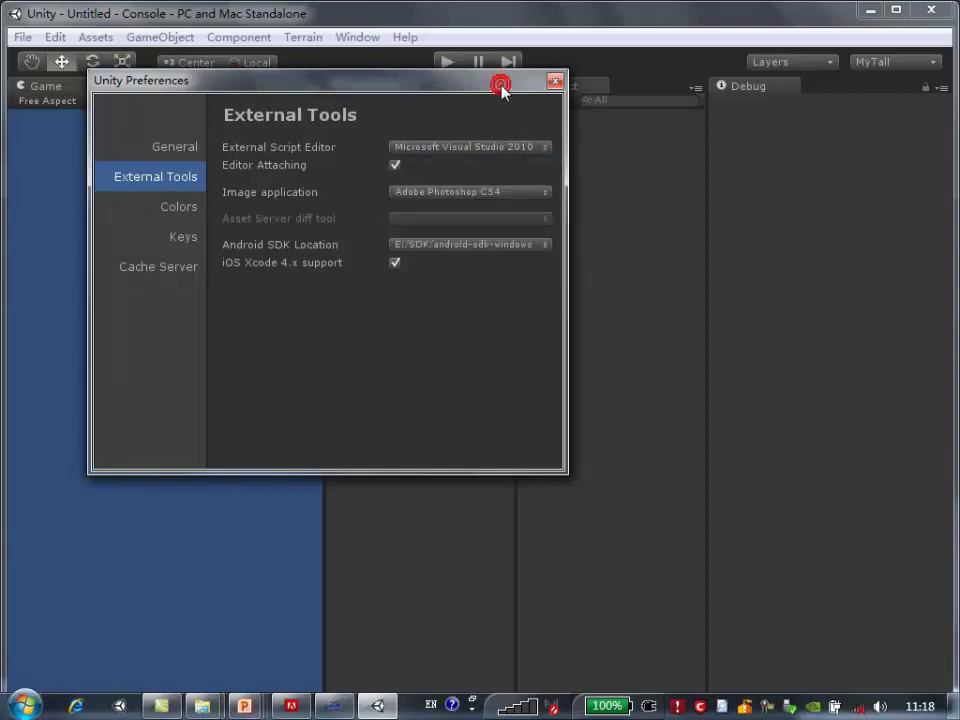
Close Preferences and run Assets > Sync MonoDevelop Project to generate the Visual Studio solution
{"action": "left_click", "coordinate": [557, 80]}
{"action": "left_click", "coordinate": [165, 38]}
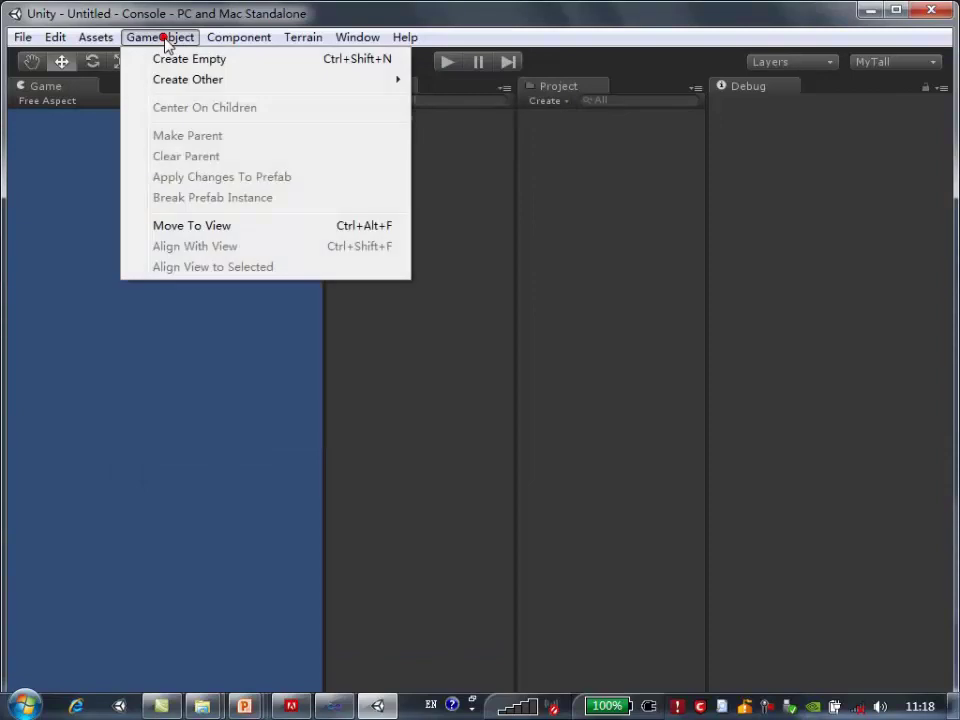
{"action": "left_click", "coordinate": [165, 40]}
{"action": "left_click", "coordinate": [95, 43]}
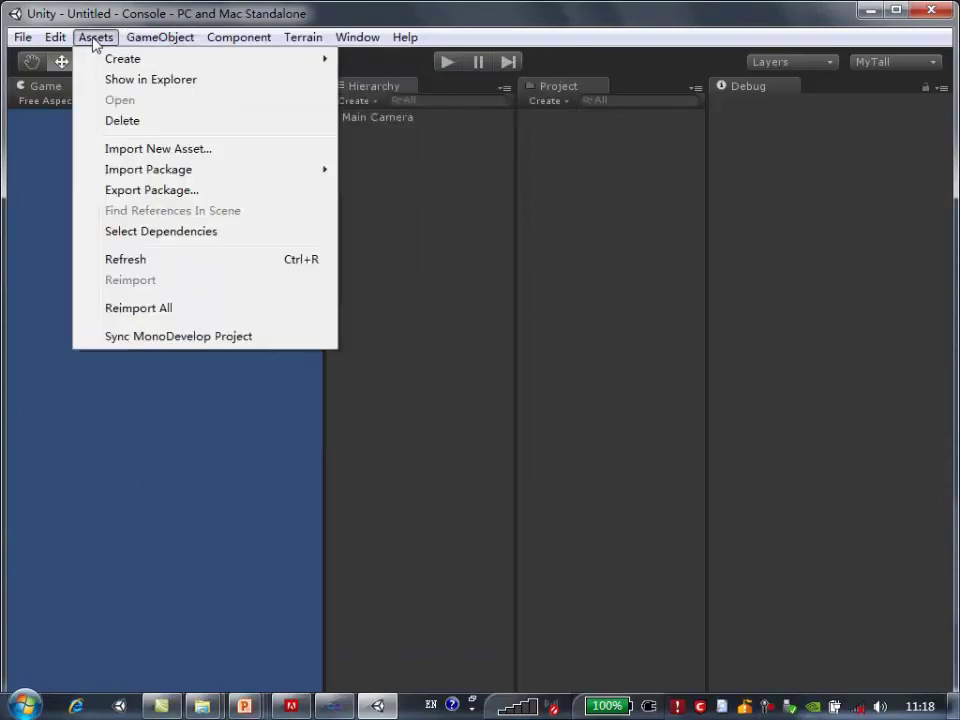
{"action": "left_click", "coordinate": [165, 20]}
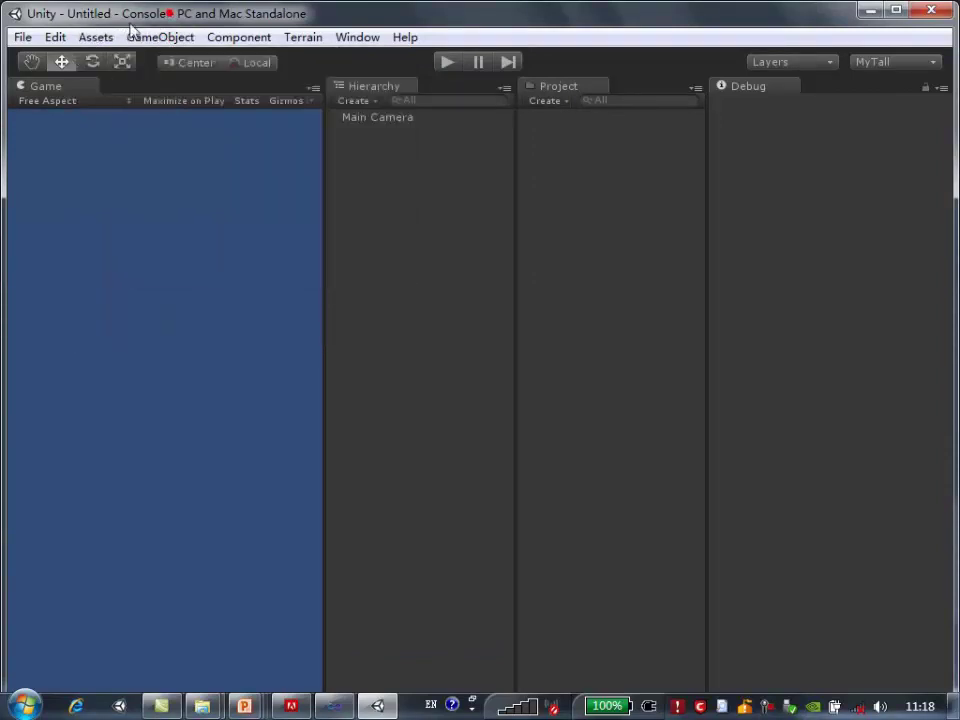
{"action": "left_click", "coordinate": [95, 40]}
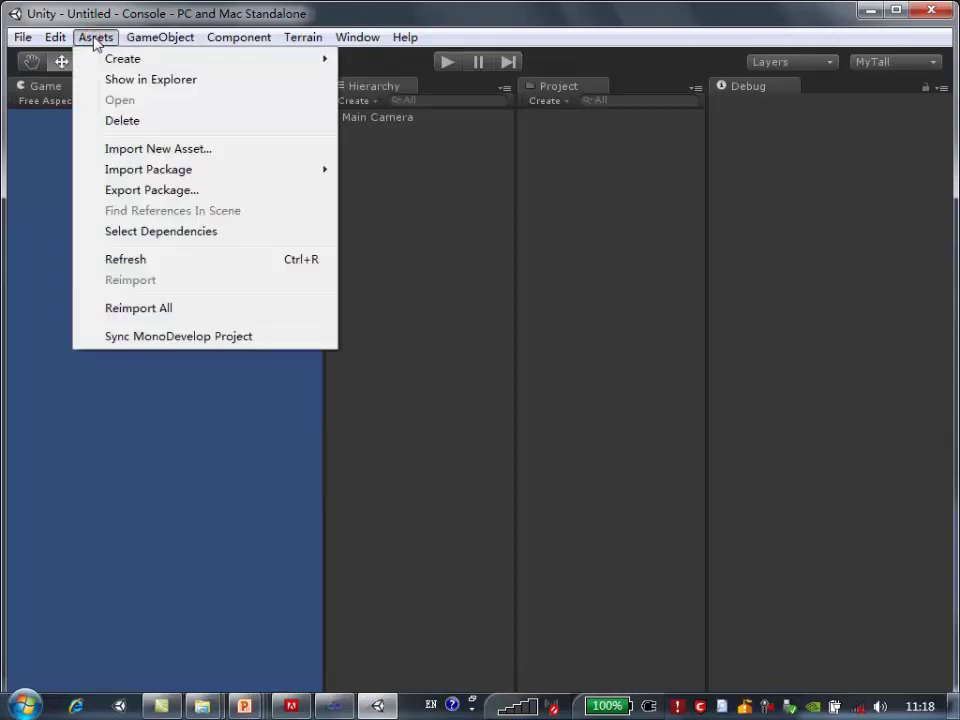
{"action": "left_click", "coordinate": [175, 340]}
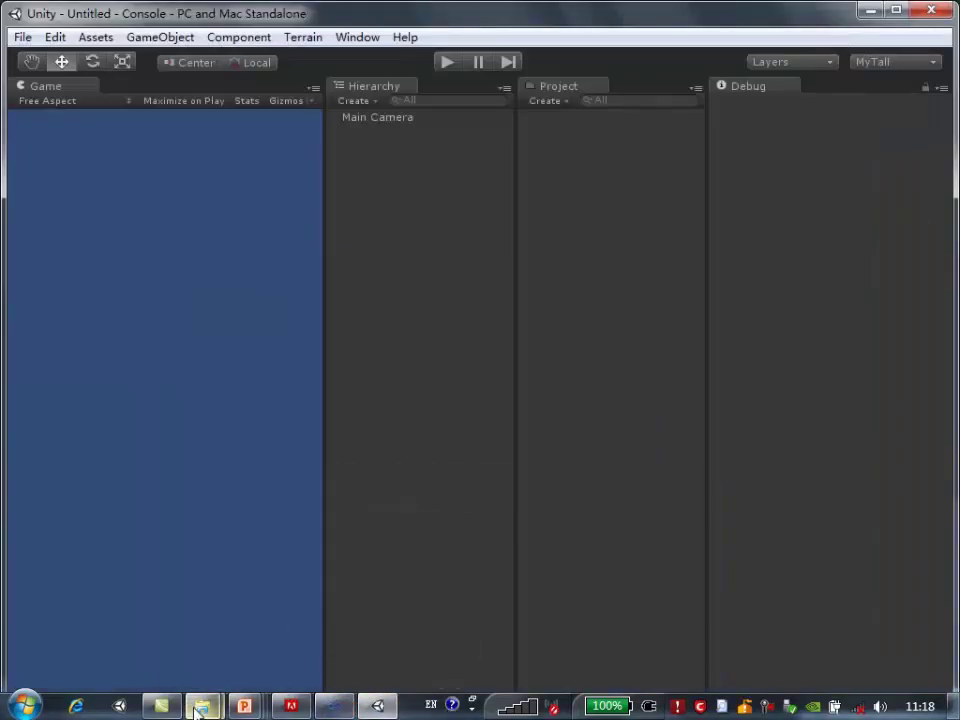
Navigate Explorer through DEMO and DAY1-1 into the Console project folder
{"action": "mouse_move", "coordinate": [200, 704]}
{"action": "left_click", "coordinate": [150, 588]}
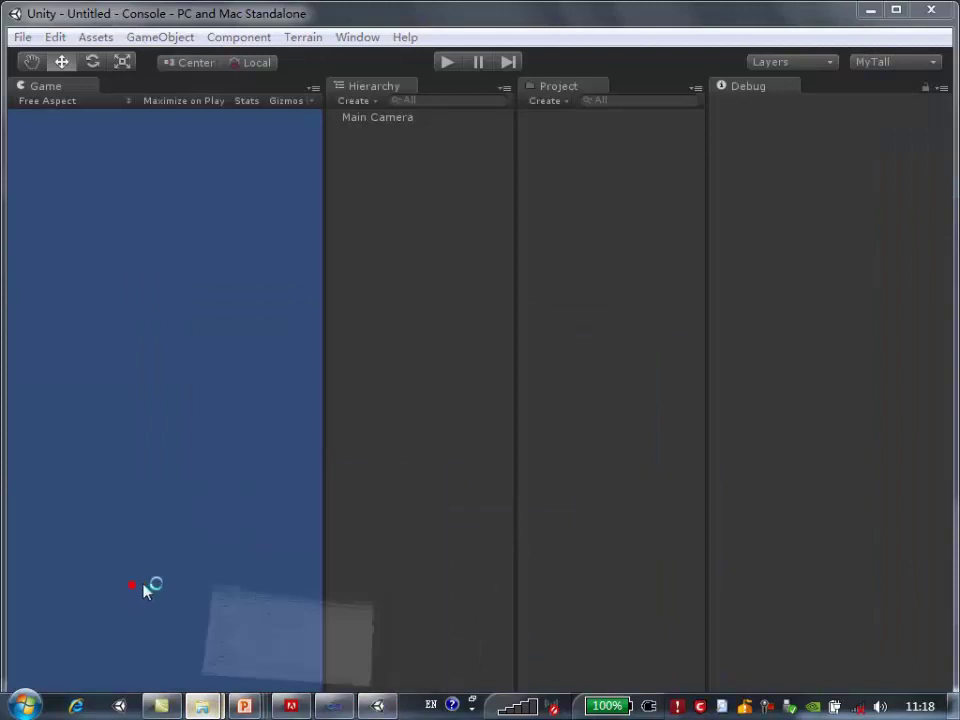
{"action": "left_click", "coordinate": [481, 200]}
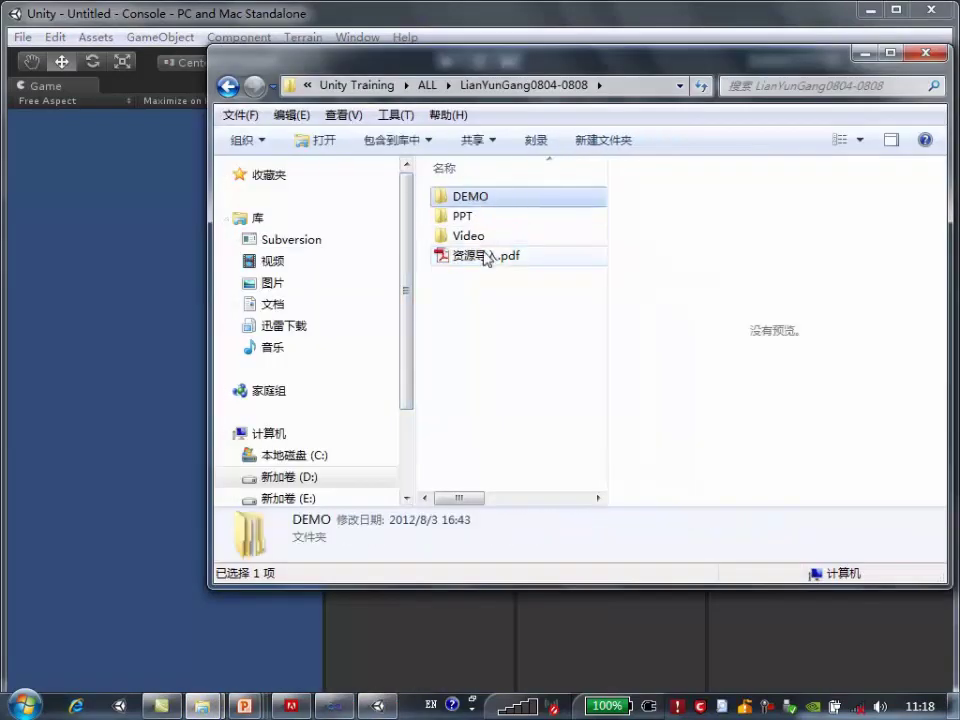
{"action": "double_click", "coordinate": [472, 198]}
{"action": "left_click", "coordinate": [495, 200]}
{"action": "double_click", "coordinate": [496, 200]}
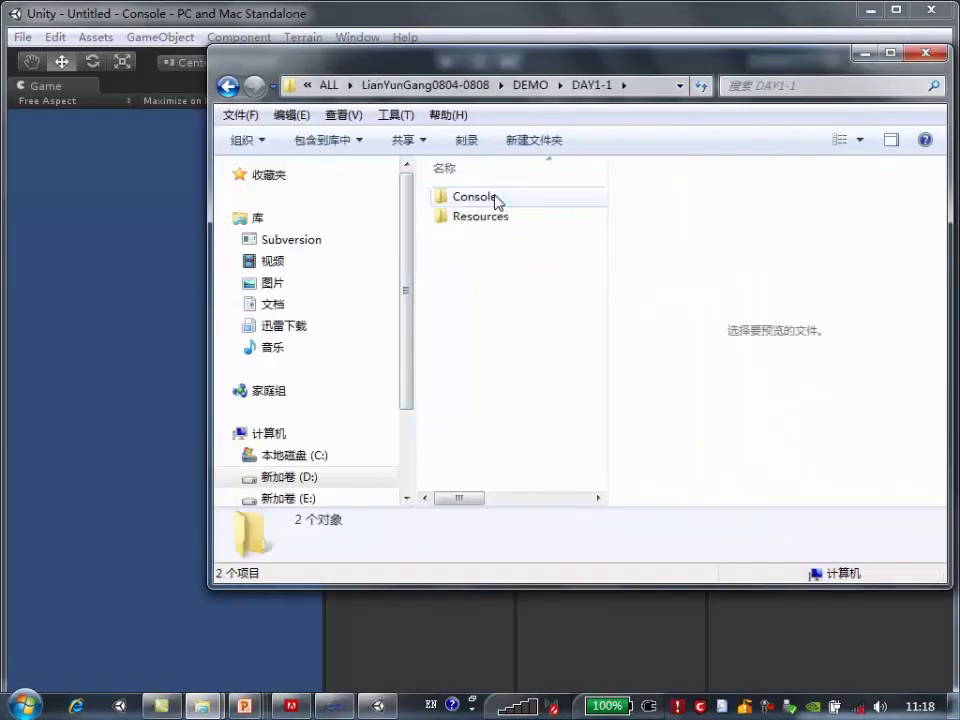
{"action": "double_click", "coordinate": [491, 196]}
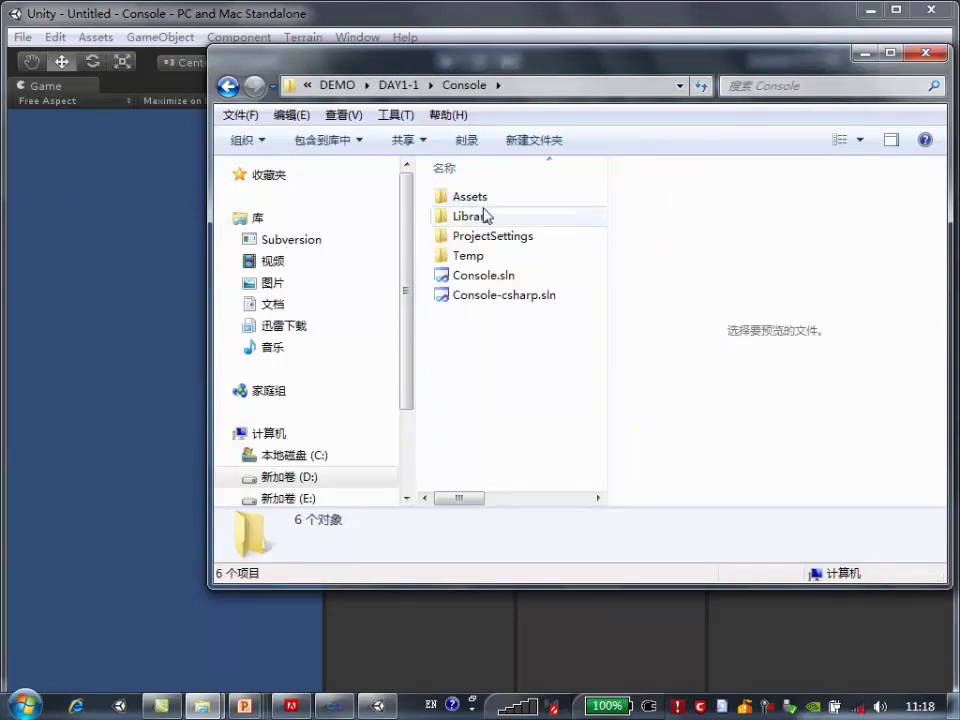
Compare the Console.sln and Console-csharp.sln solution files in the Console folder
{"action": "left_click", "coordinate": [497, 274]}
{"action": "left_click", "coordinate": [493, 292]}
{"action": "left_click", "coordinate": [497, 273]}
{"action": "left_click", "coordinate": [495, 294]}
{"action": "left_click", "coordinate": [497, 274]}
{"action": "right_click", "coordinate": [343, 710]}
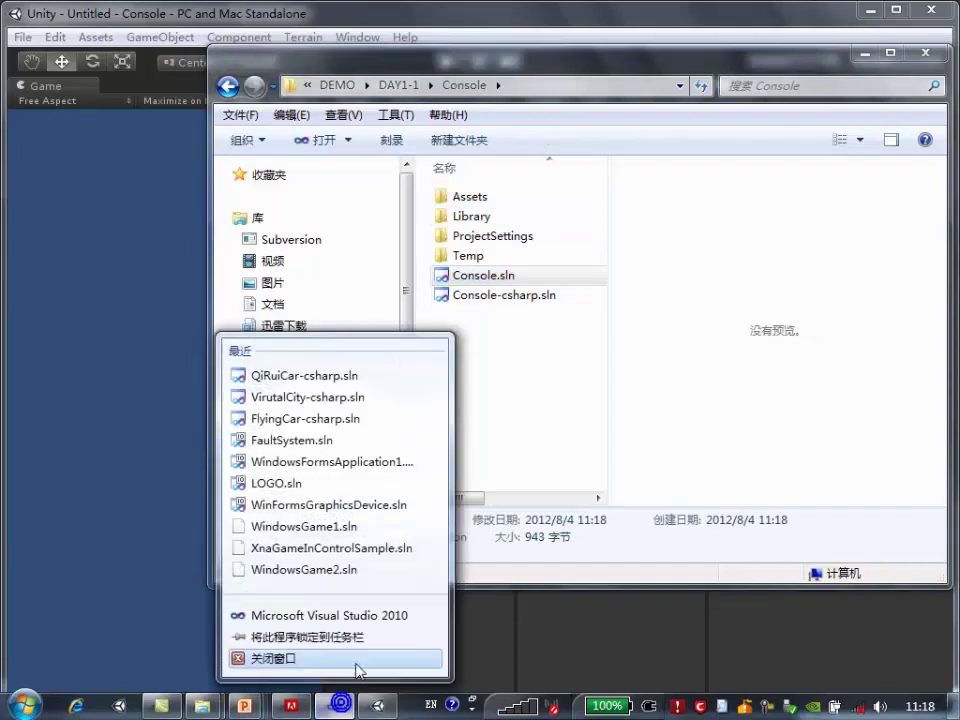
{"action": "left_click", "coordinate": [467, 349]}
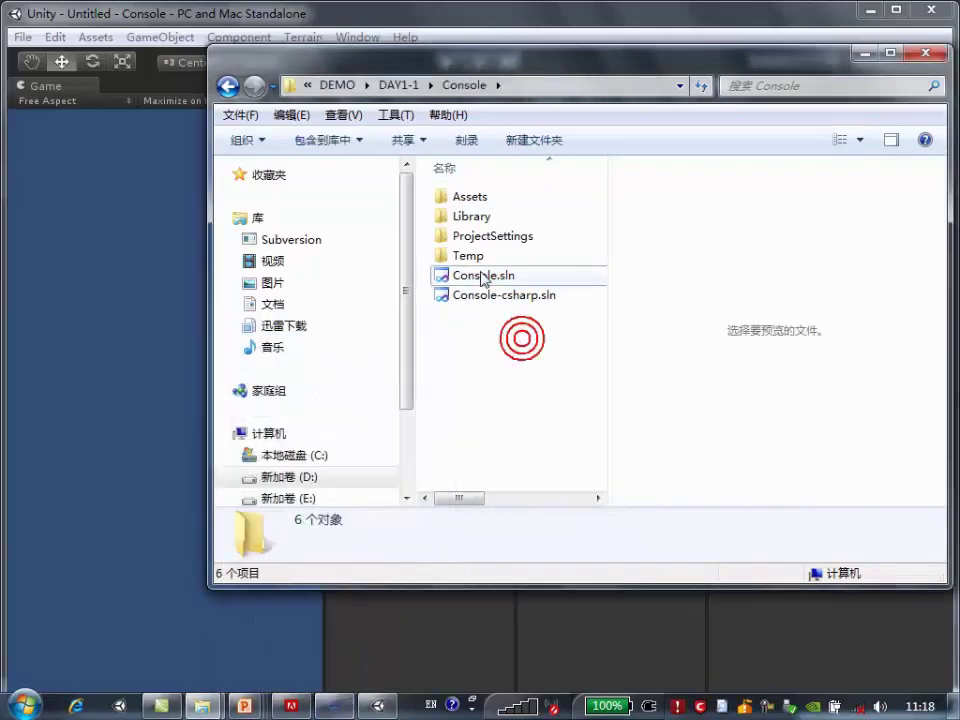
{"action": "left_click", "coordinate": [470, 275]}
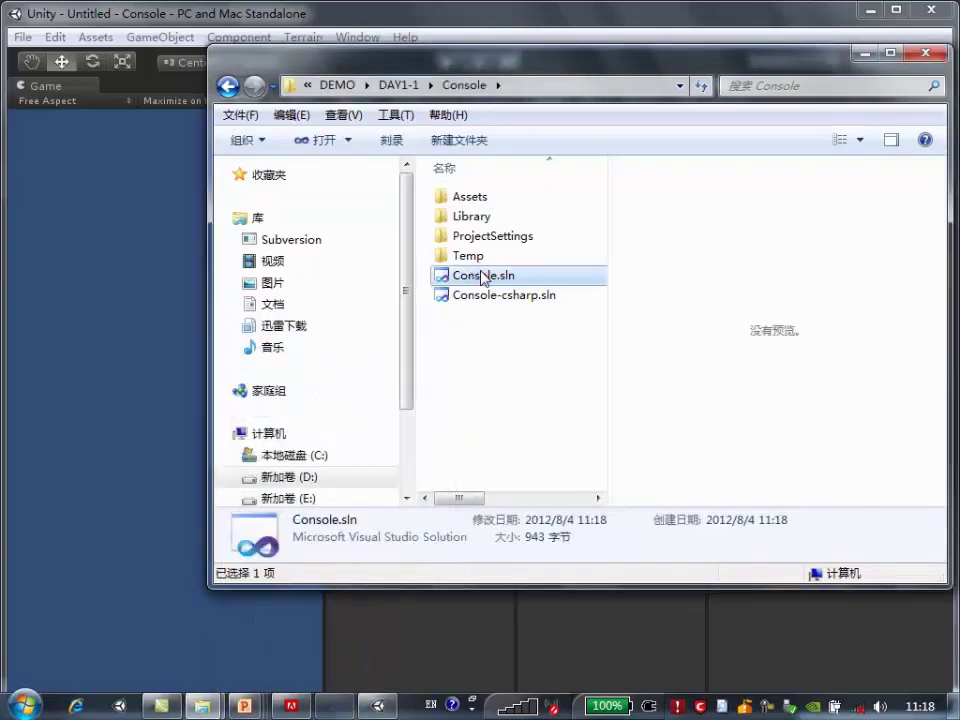
{"action": "left_click", "coordinate": [477, 296]}
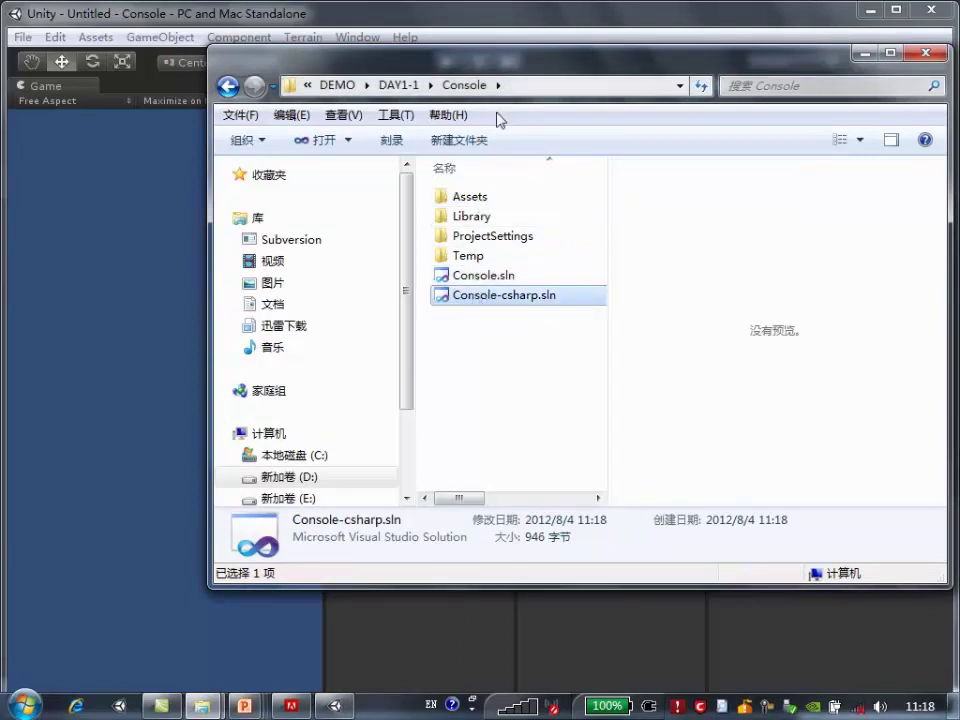
{"action": "left_click", "coordinate": [504, 21]}
Create a C# script named DebugLog in the Project panel and reload changed files
{"action": "left_click", "coordinate": [553, 102]}
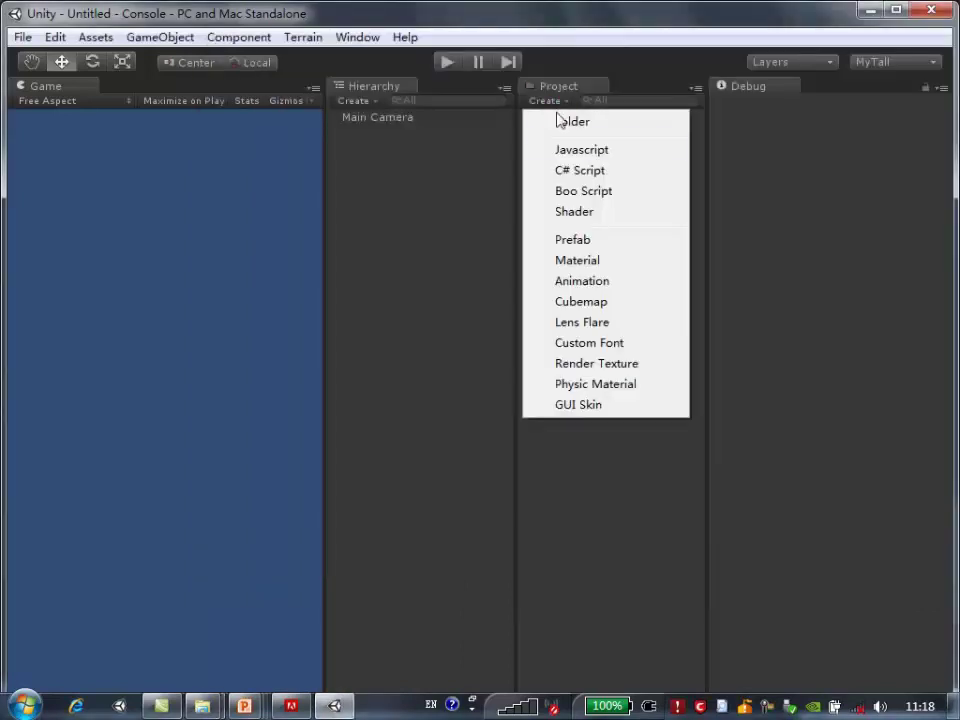
{"action": "left_click", "coordinate": [571, 168]}
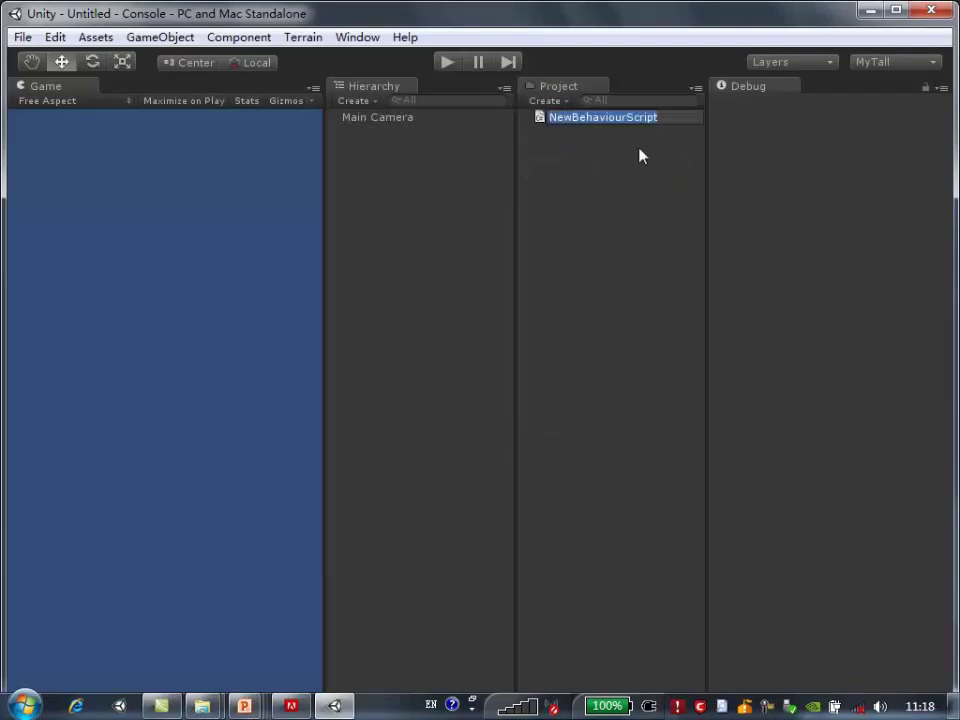
{"action": "type", "text": "DebugLog"}
{"action": "key", "text": "Return"}
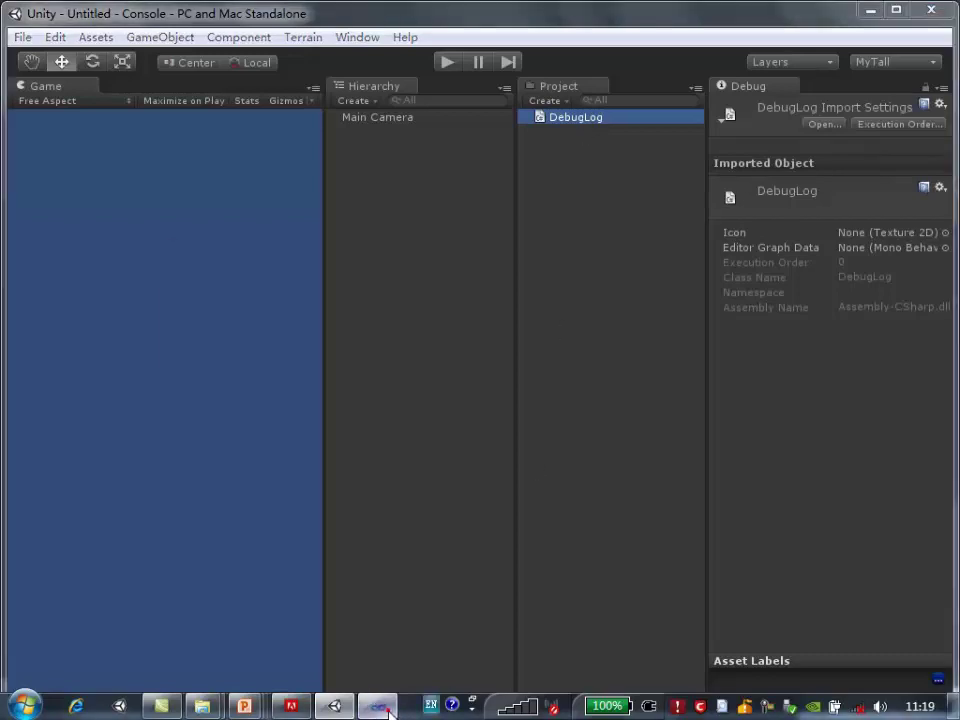
{"action": "left_click", "coordinate": [659, 416]}
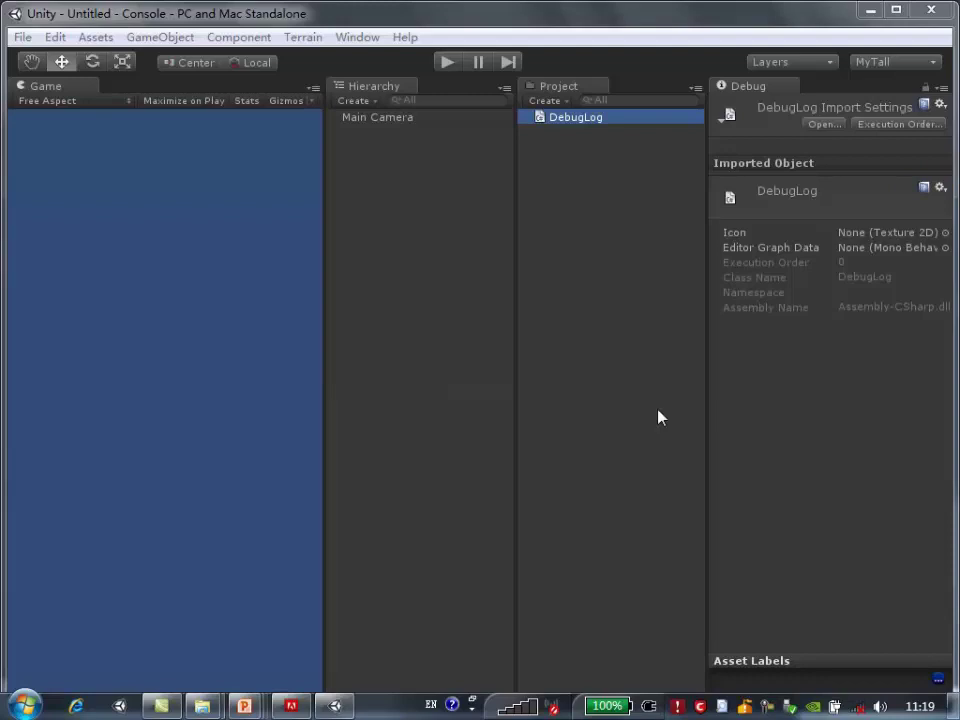
{"action": "left_click", "coordinate": [551, 118]}
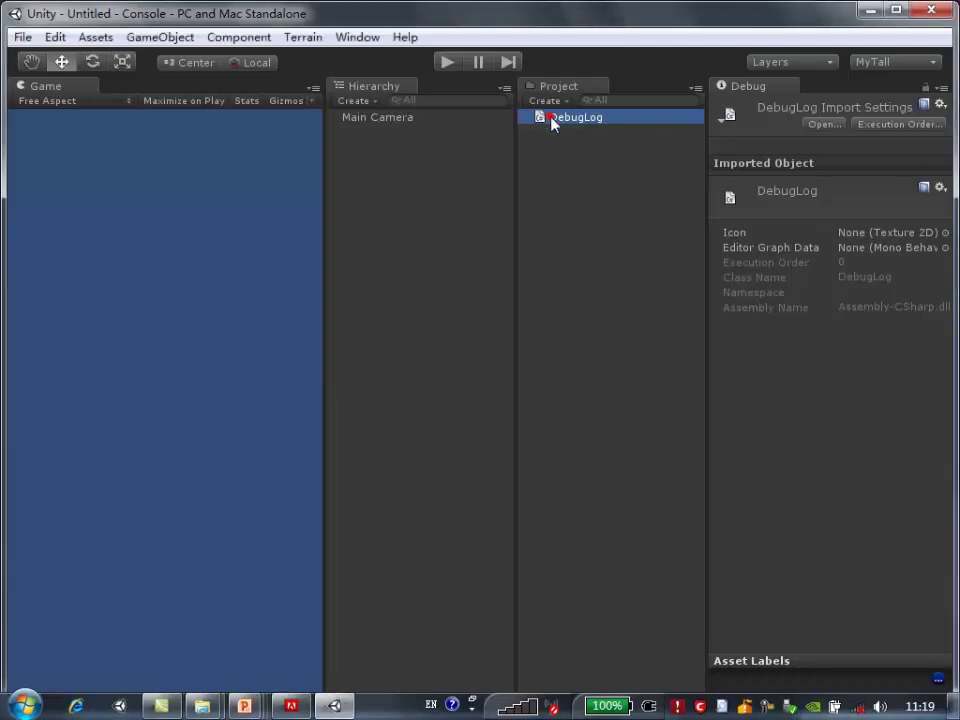
Open the DebugLog script in Visual Studio and expand the Assembly-CSharp-vs class tree
{"action": "double_click", "coordinate": [551, 118]}
{"action": "left_click", "coordinate": [284, 441]}
{"action": "left_click", "coordinate": [330, 210]}
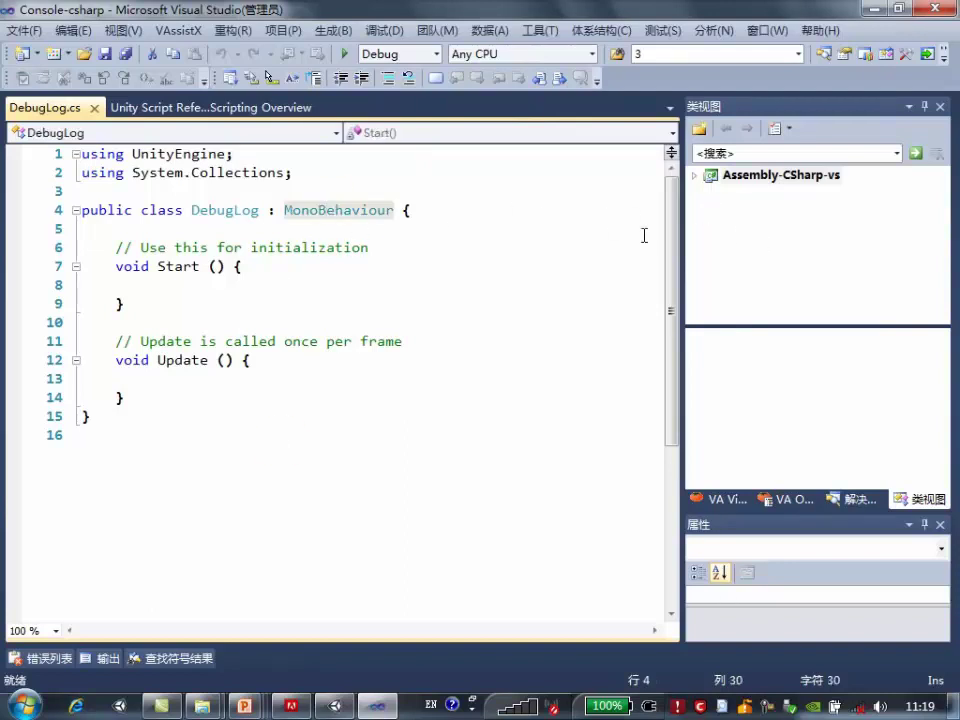
{"action": "double_click", "coordinate": [703, 177]}
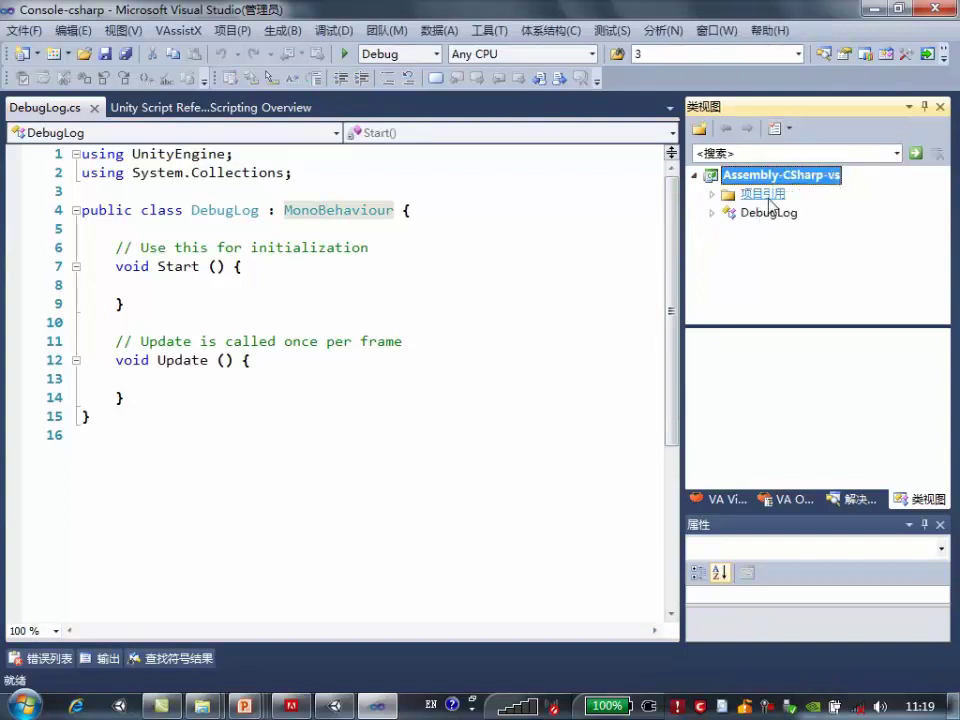
Expand Assets in Solution Explorer and select DebugLog.cs, briefly checking Unity
{"action": "left_click", "coordinate": [850, 498]}
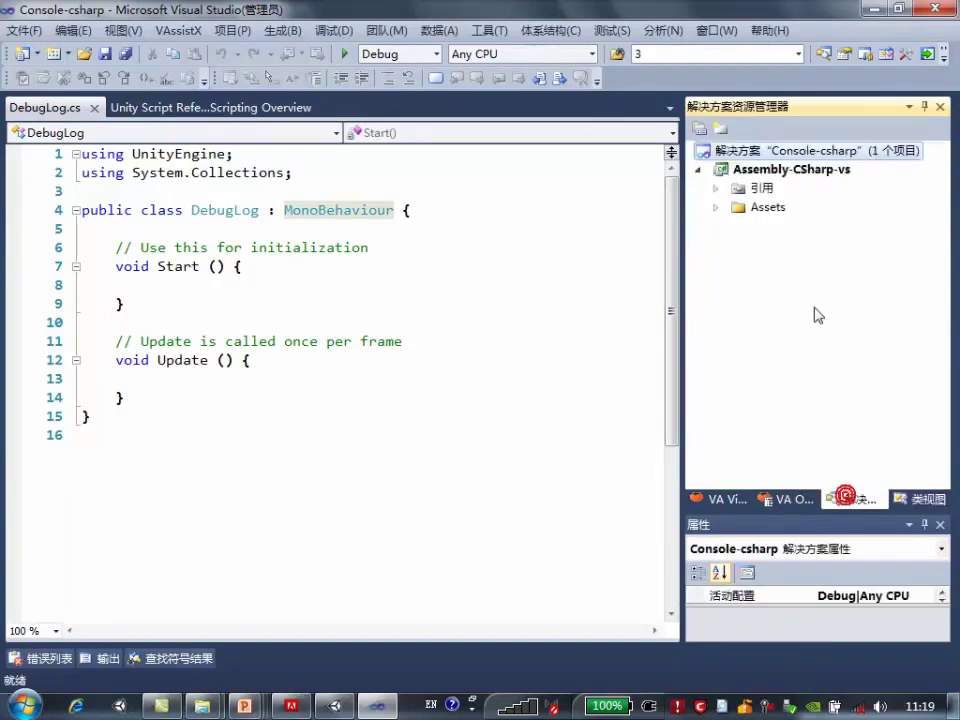
{"action": "left_click", "coordinate": [715, 207]}
{"action": "left_click", "coordinate": [765, 207]}
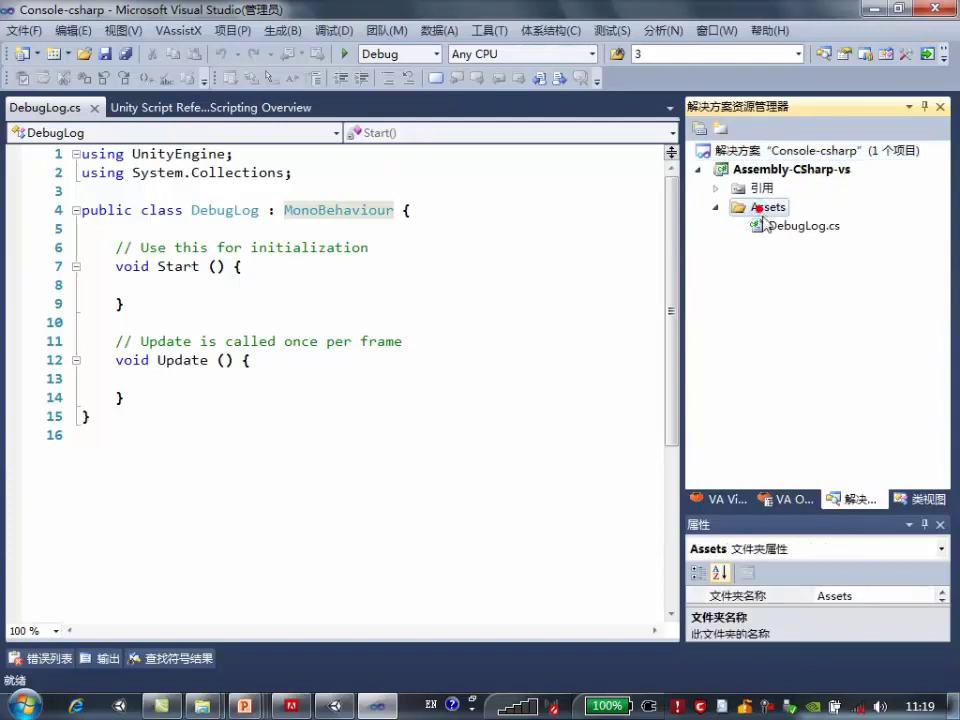
{"action": "left_click", "coordinate": [805, 226]}
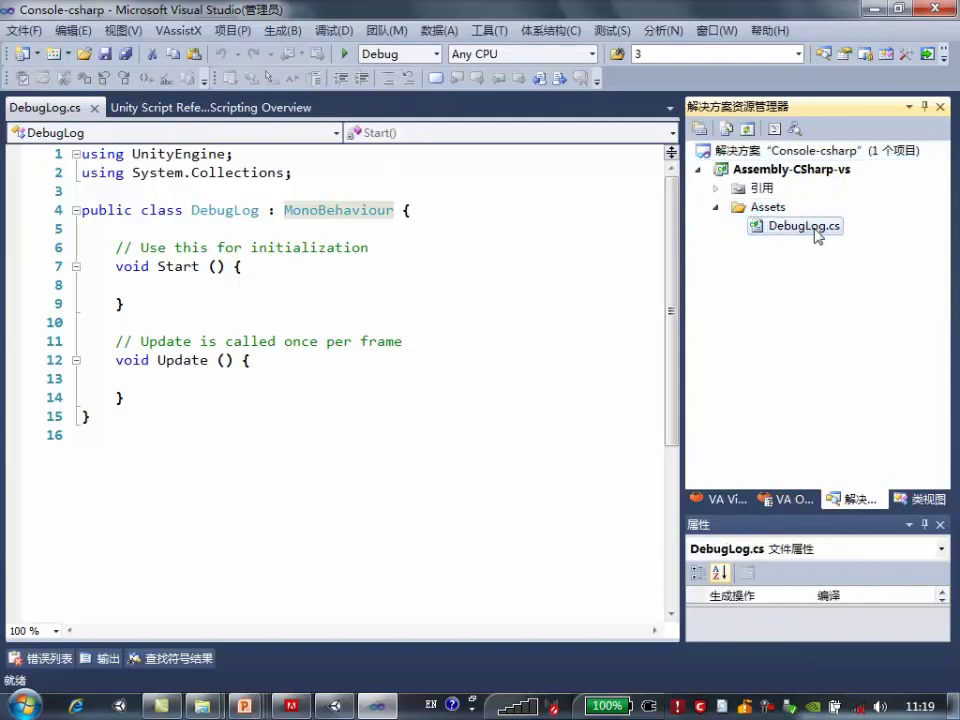
{"action": "left_click", "coordinate": [766, 208]}
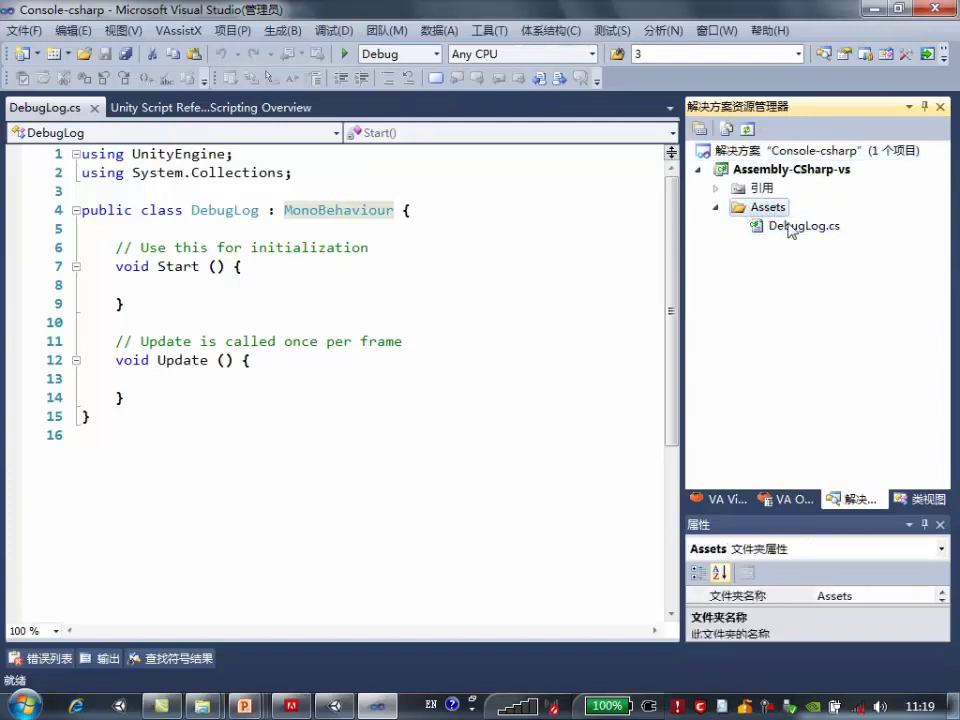
{"action": "left_click", "coordinate": [788, 227]}
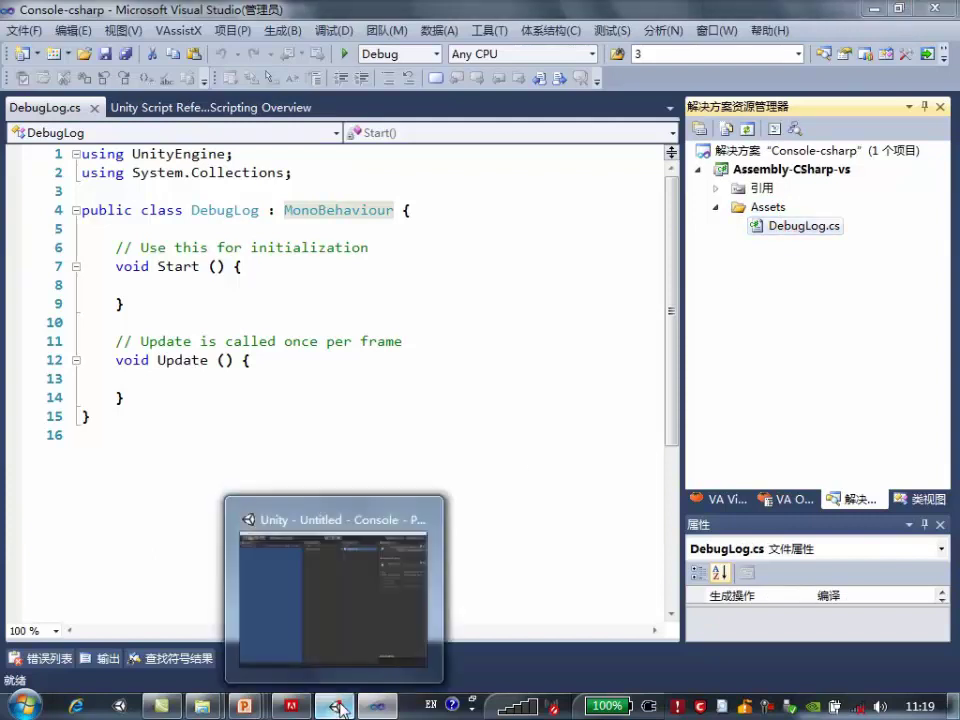
{"action": "left_click", "coordinate": [340, 708]}
{"action": "left_click", "coordinate": [579, 168]}
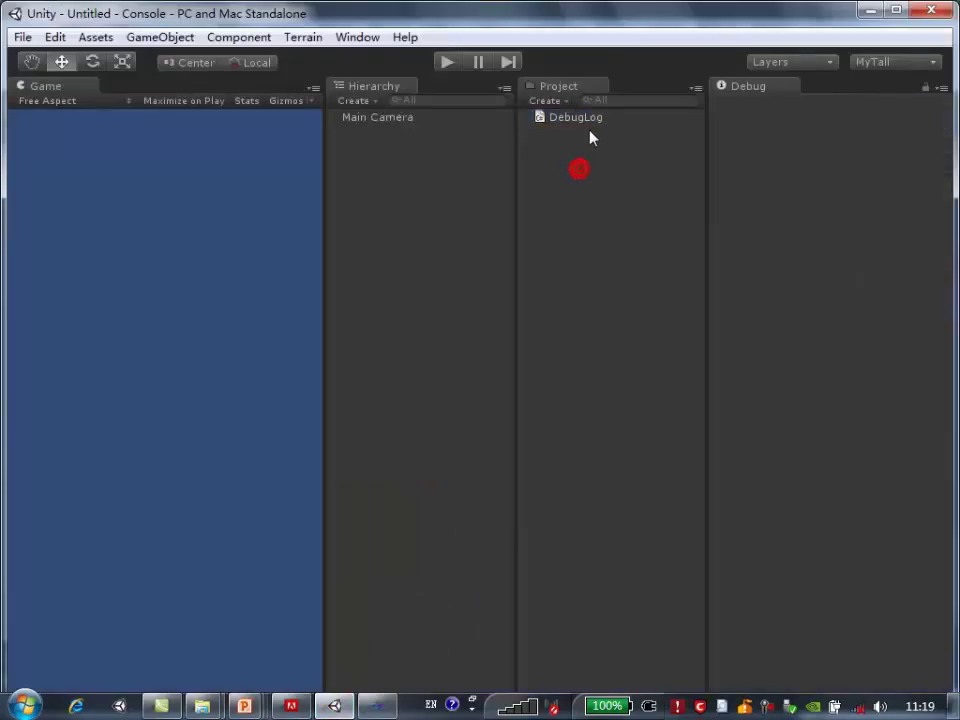
{"action": "left_click", "coordinate": [867, 10]}
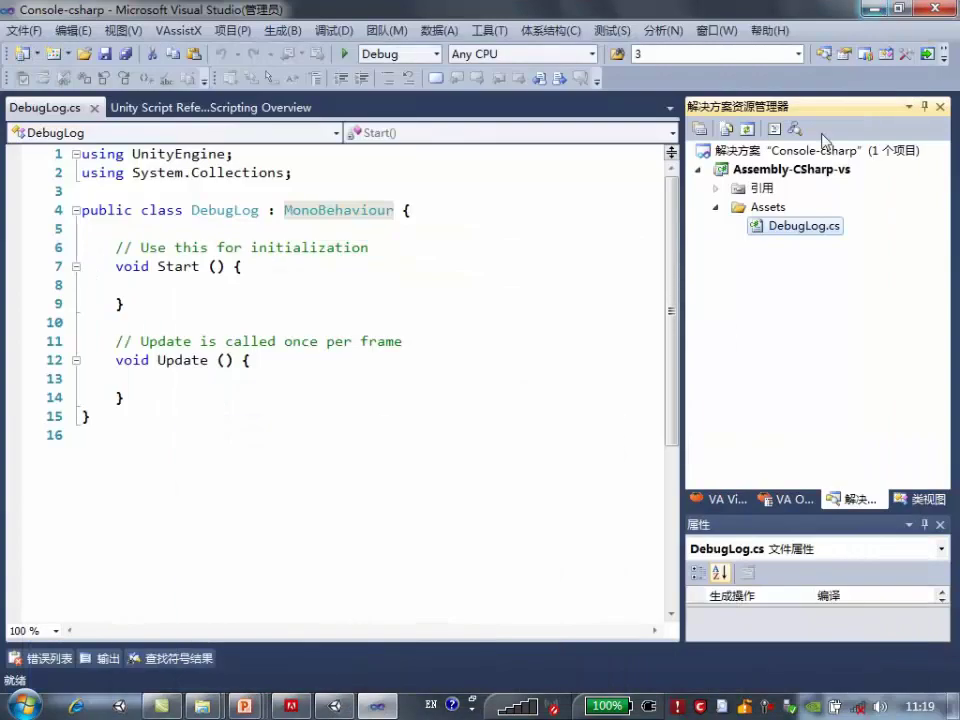
Add Debug.Log("Hello World!"); on line 8 inside Start()
{"action": "left_click", "coordinate": [289, 302]}
{"action": "left_click", "coordinate": [295, 264]}
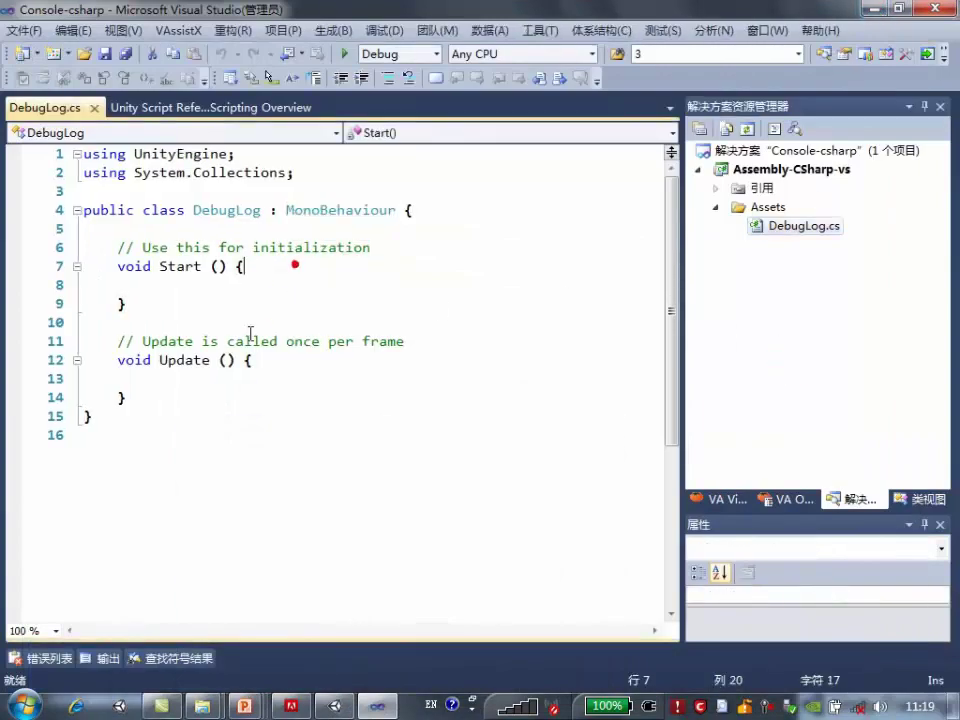
{"action": "left_click_drag", "start_coordinate": [111, 416], "coordinate": [62, 152]}
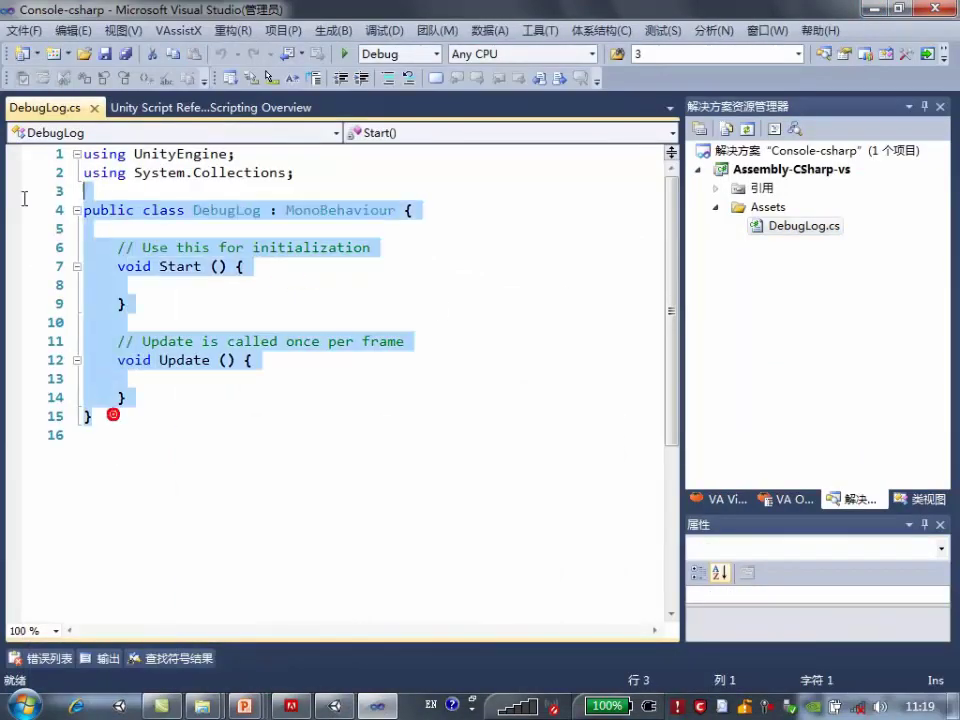
{"action": "left_click", "coordinate": [248, 274]}
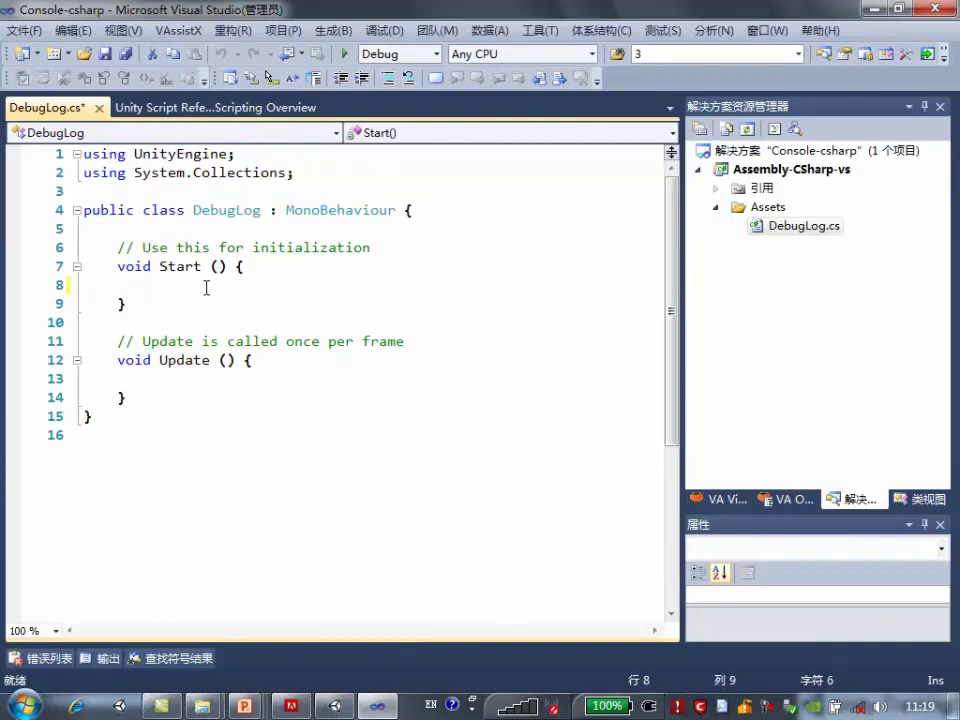
{"action": "type", "text": "Debu"}
{"action": "key", "text": "BackSpace"}
{"action": "key", "text": "BackSpace"}
{"action": "key", "text": "Tab"}
{"action": "type", "text": ".Log"}
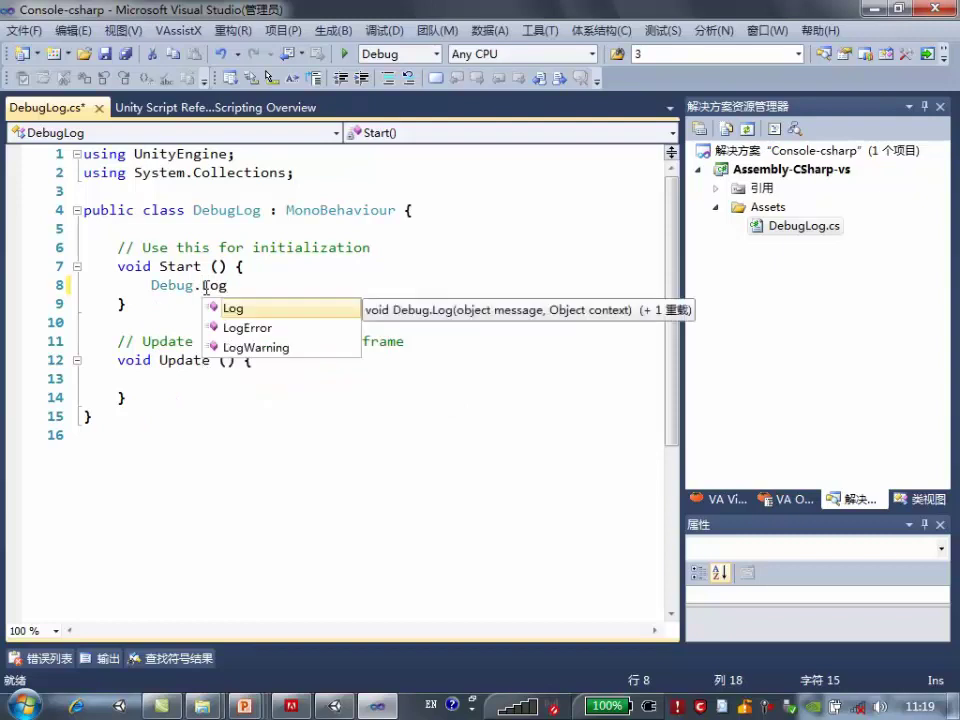
{"action": "type", "text": "(\"Hello World!"}
{"action": "key", "text": "End"}
{"action": "type", "text": ";"}
Save DebugLog.cs and close the Unity Script Reference tab
{"action": "key", "text": "ctrl+s"}
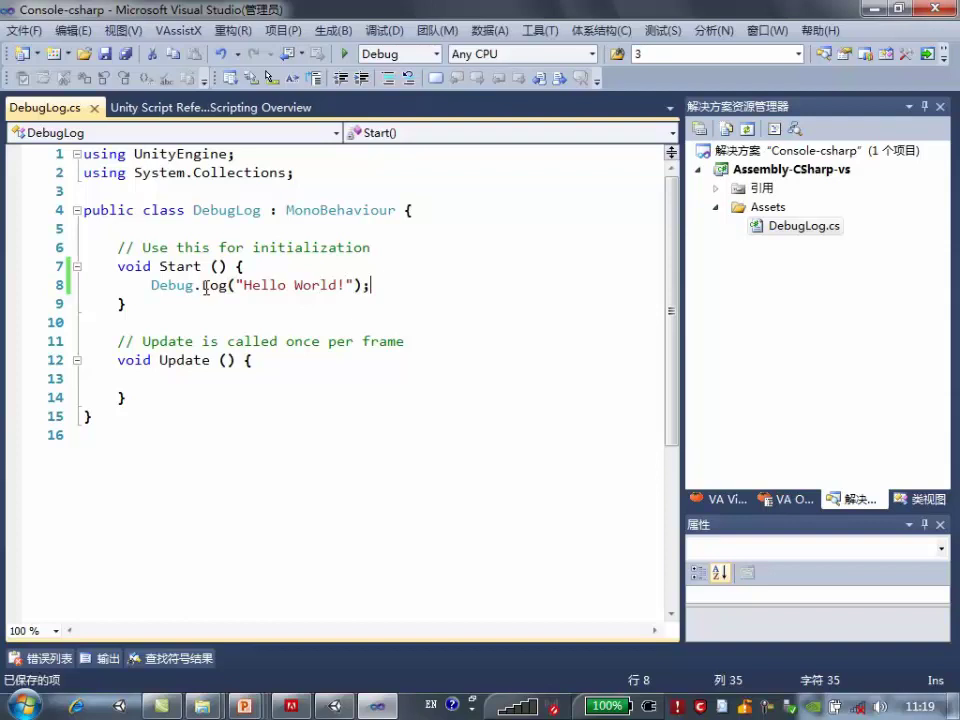
{"action": "left_click", "coordinate": [210, 107]}
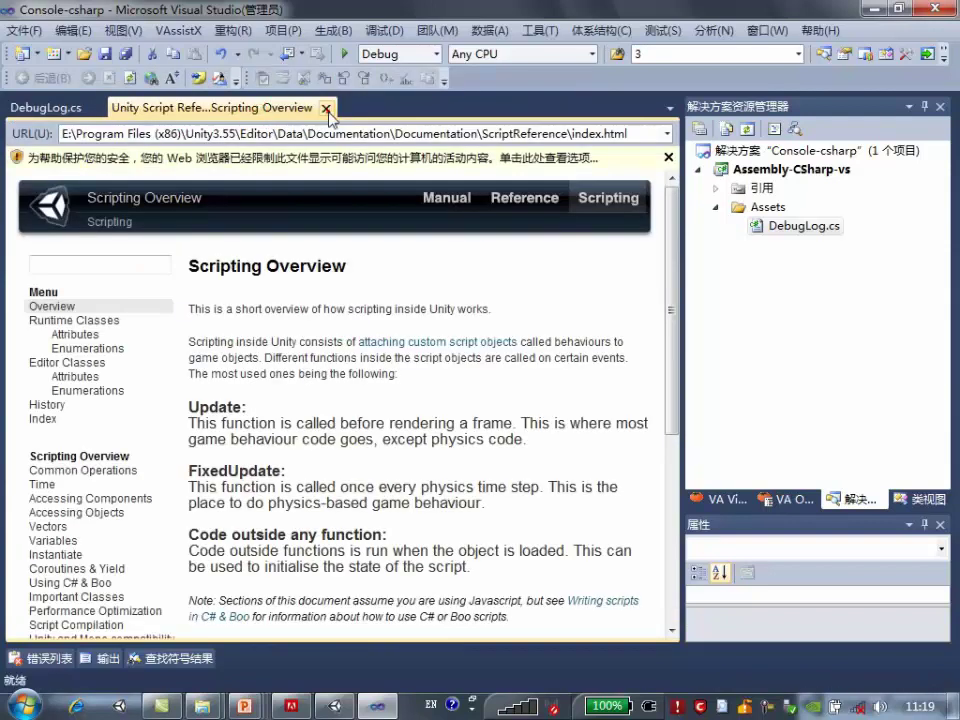
{"action": "left_click", "coordinate": [45, 107]}
{"action": "left_click_drag", "start_coordinate": [204, 413], "coordinate": [25, 157]}
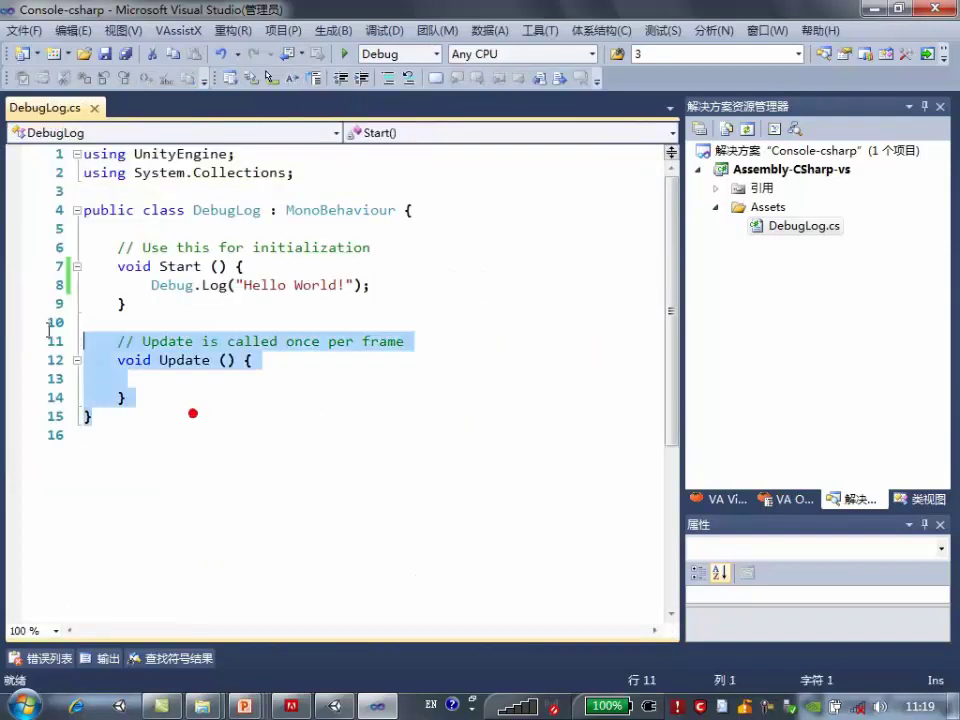
{"action": "left_click", "coordinate": [364, 305]}
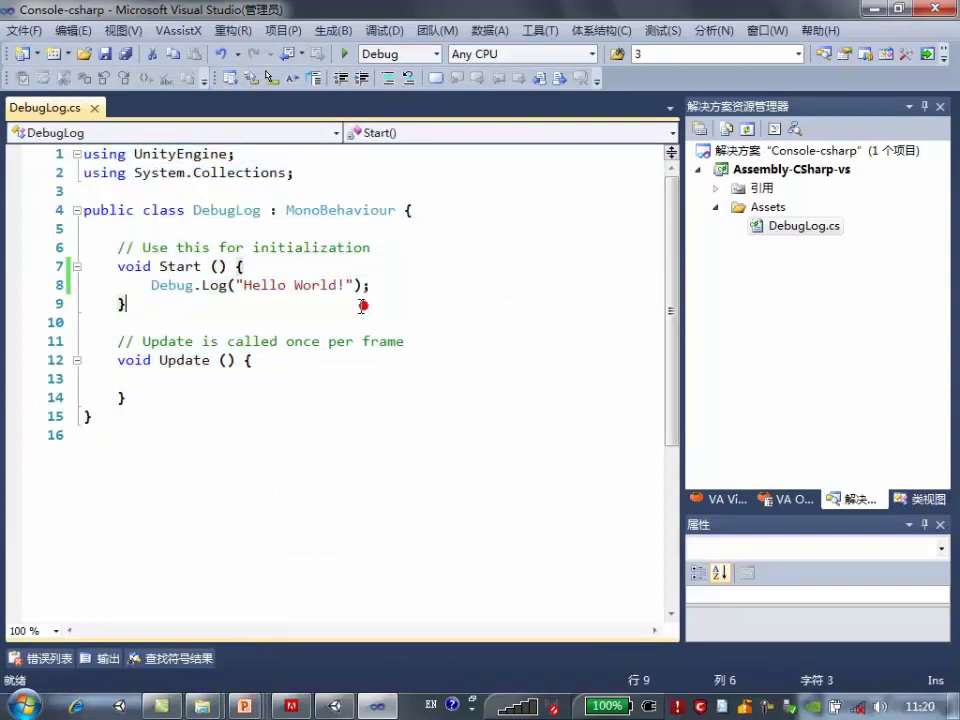
{"action": "left_click_drag", "start_coordinate": [246, 286], "coordinate": [347, 286]}
{"action": "left_click", "coordinate": [473, 305]}
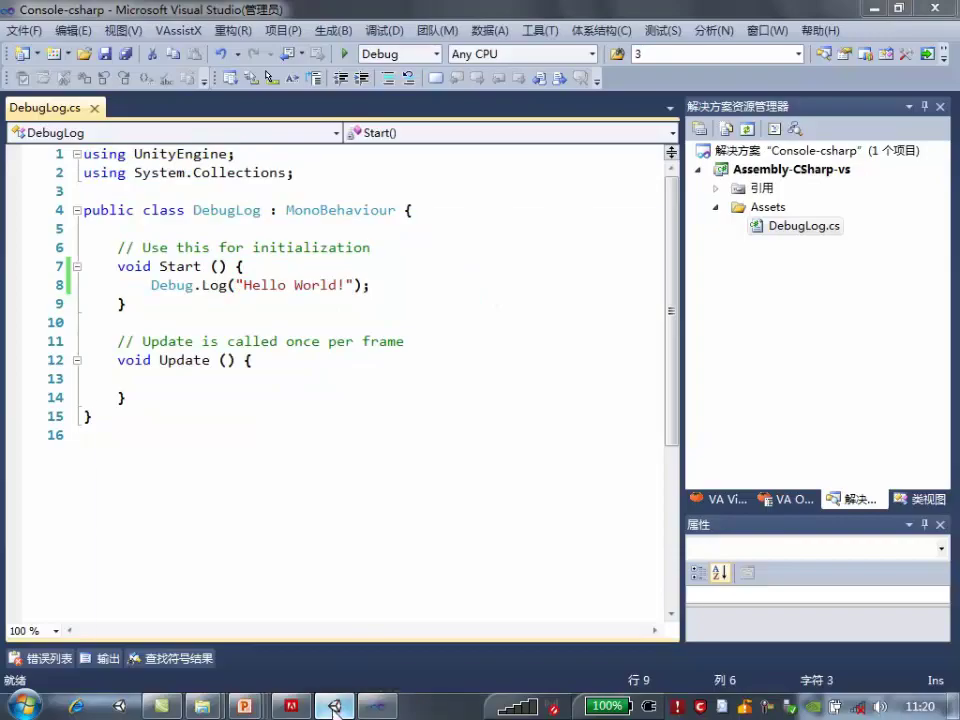
{"action": "left_click", "coordinate": [335, 706]}
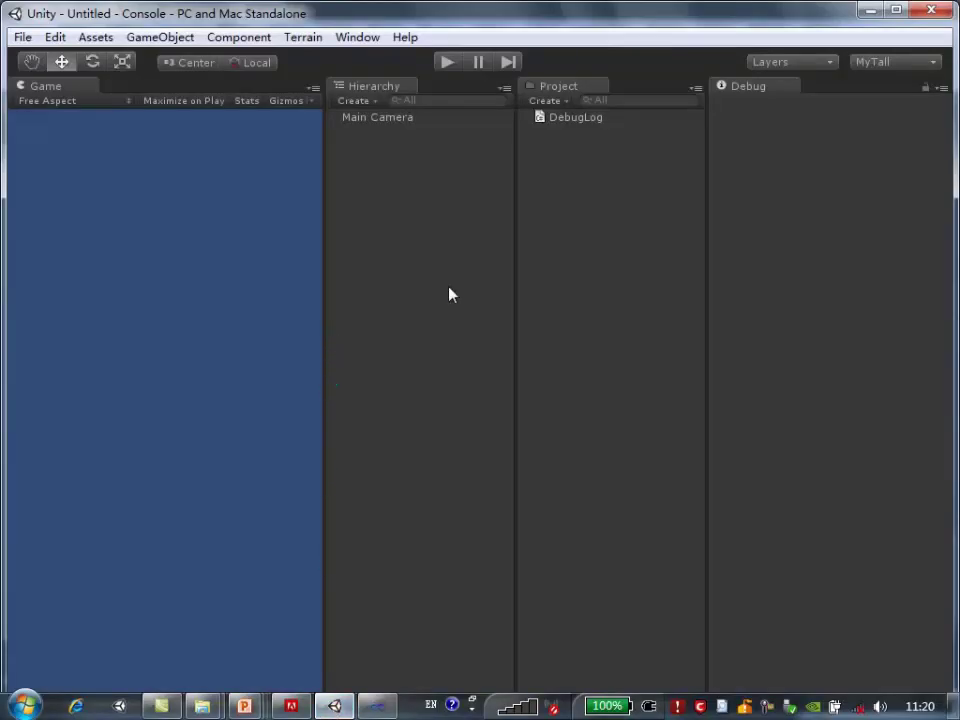
Create an empty game object and rename it DebugLog
{"action": "left_click", "coordinate": [579, 118]}
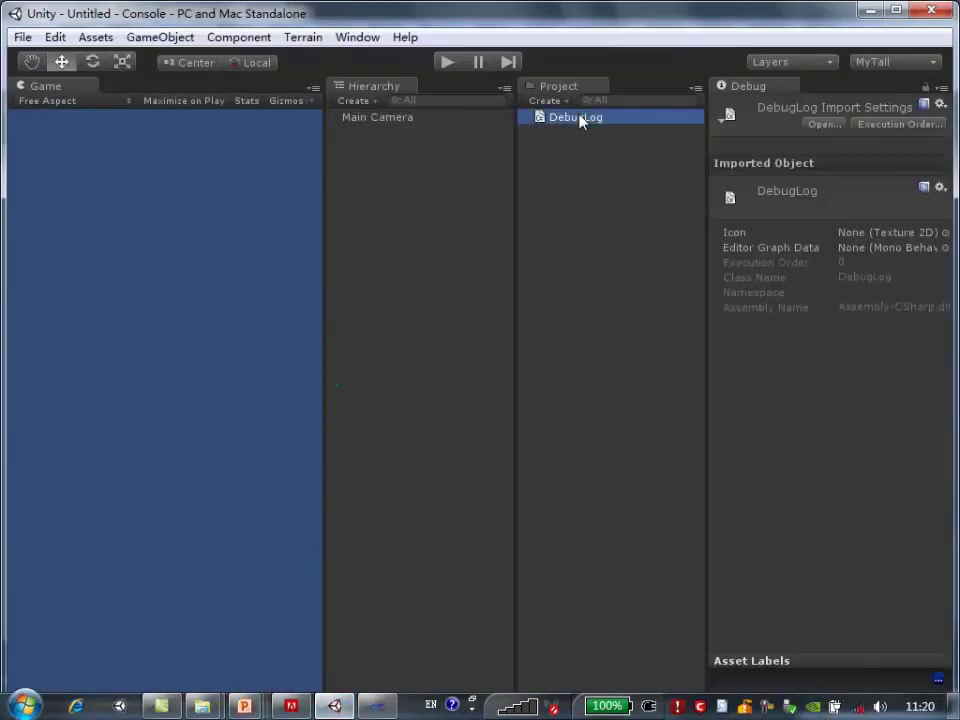
{"action": "left_click", "coordinate": [320, 280]}
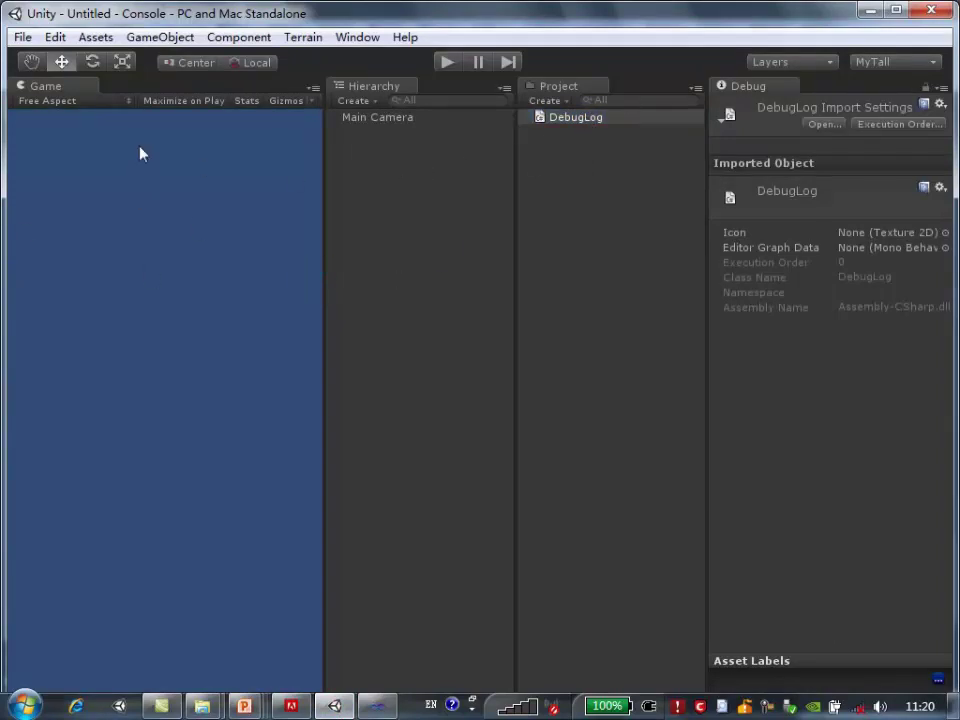
{"action": "left_click", "coordinate": [163, 40]}
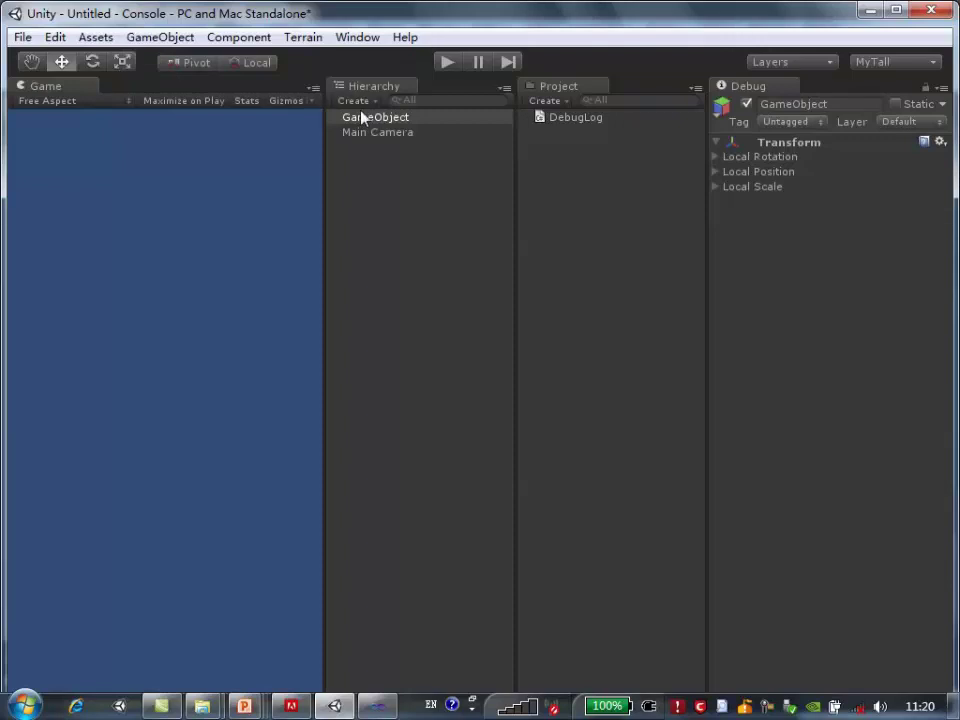
{"action": "left_click", "coordinate": [871, 101]}
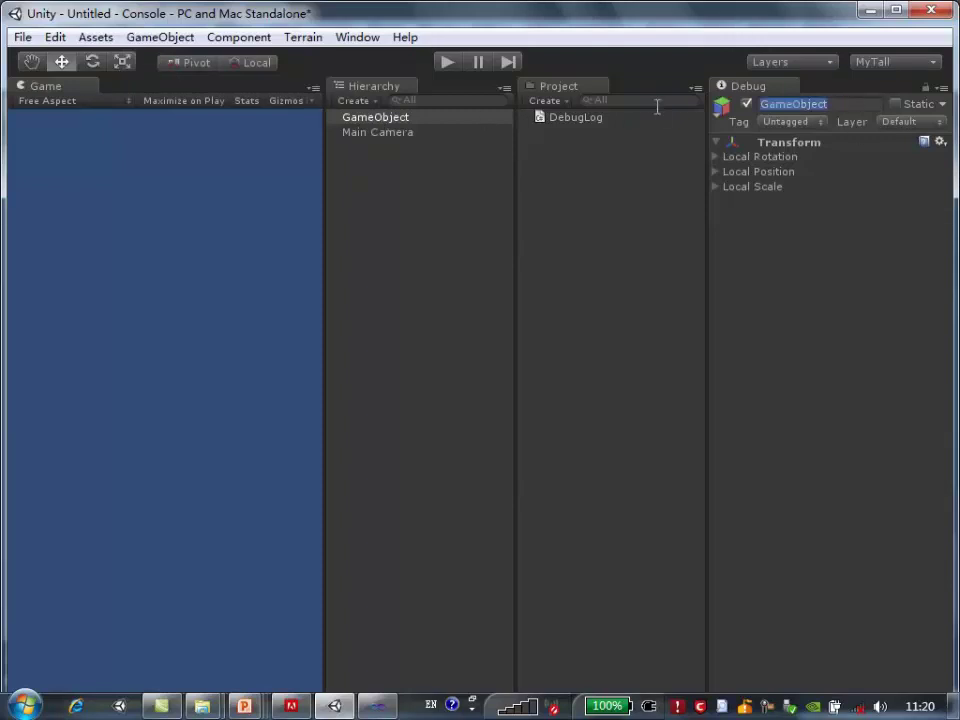
{"action": "type", "text": "debug"}
{"action": "key", "text": "BackSpace"}
{"action": "key", "text": "BackSpace"}
{"action": "key", "text": "BackSpace"}
{"action": "key", "text": "BackSpace"}
{"action": "type", "text": "DebugLog"}
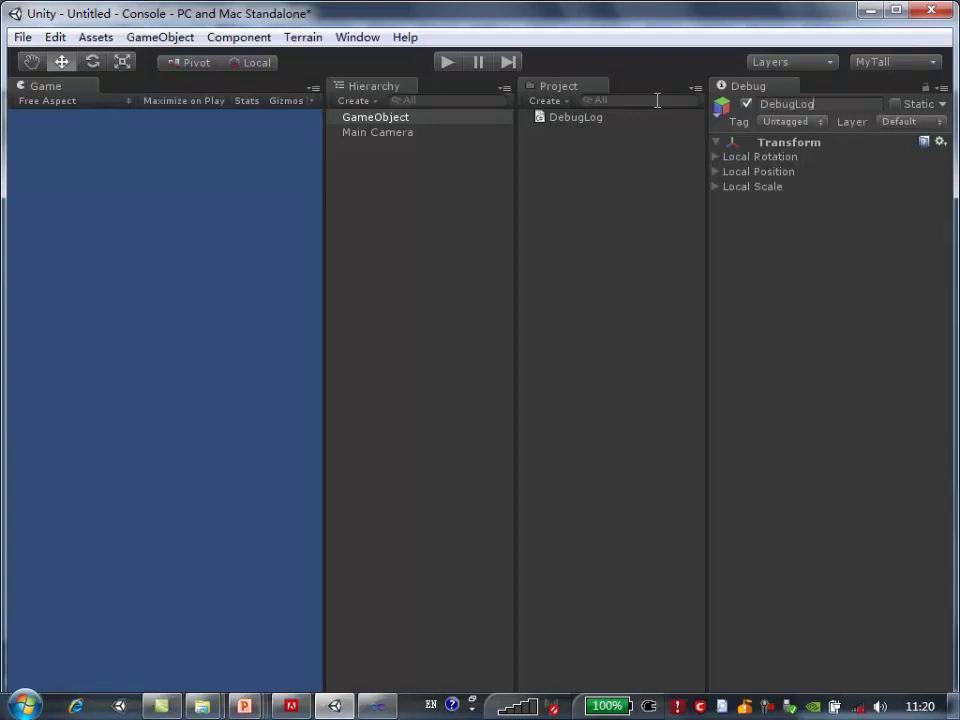
{"action": "key", "text": "Return"}
Set the Inspector to Normal and attach the DebugLog script to the DebugLog object
{"action": "left_click", "coordinate": [379, 118]}
{"action": "left_click", "coordinate": [940, 87]}
{"action": "left_click", "coordinate": [918, 108]}
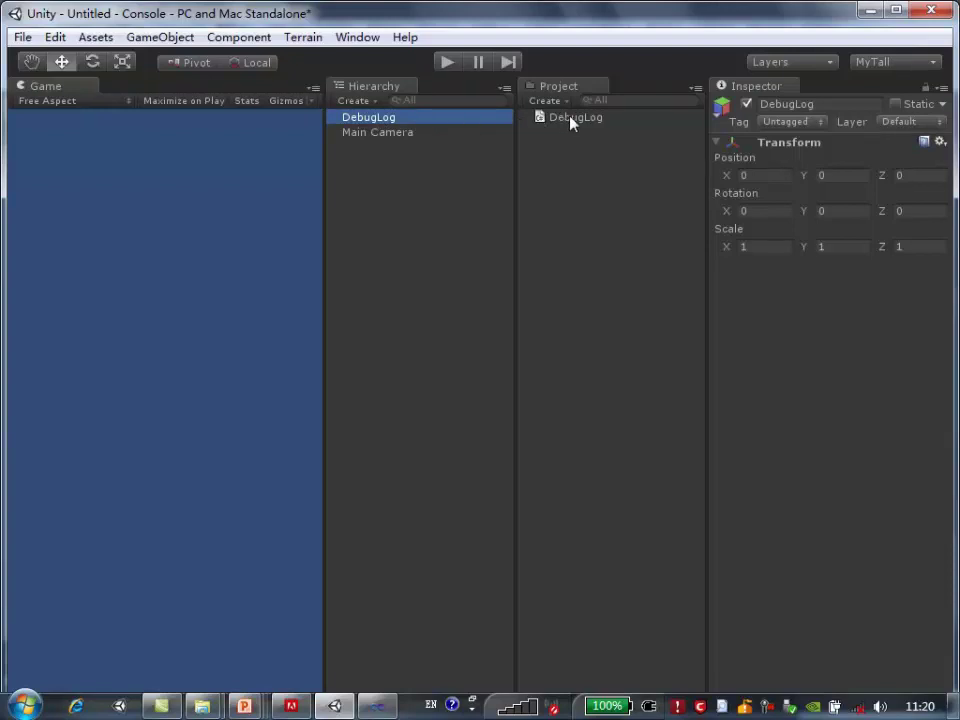
{"action": "left_click_drag", "start_coordinate": [572, 122], "coordinate": [780, 378]}
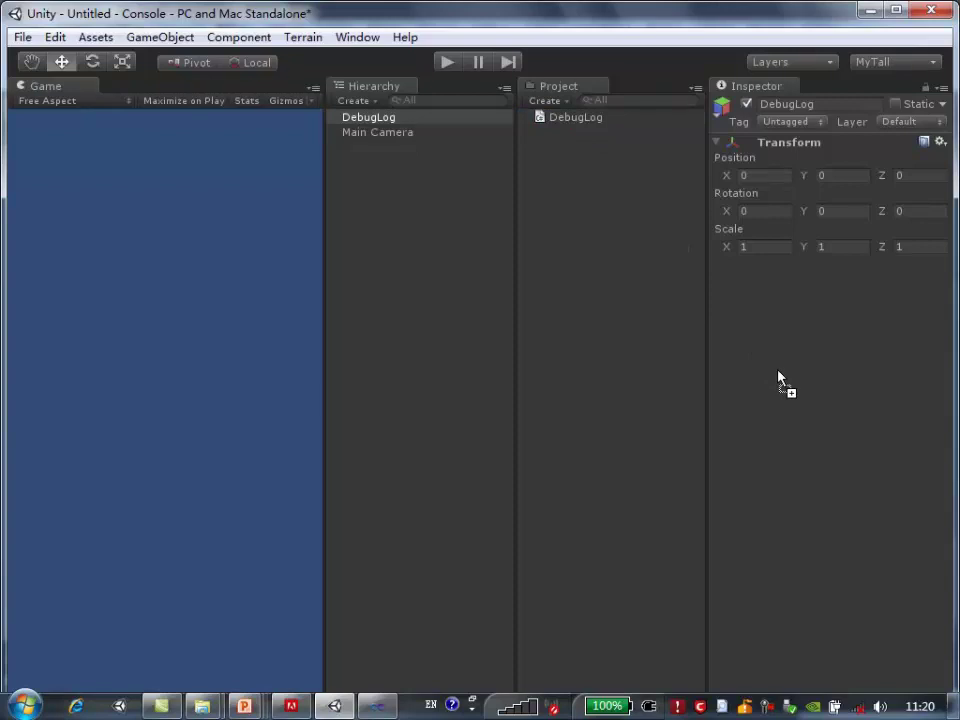
{"action": "left_click_drag", "start_coordinate": [780, 378], "coordinate": [781, 378]}
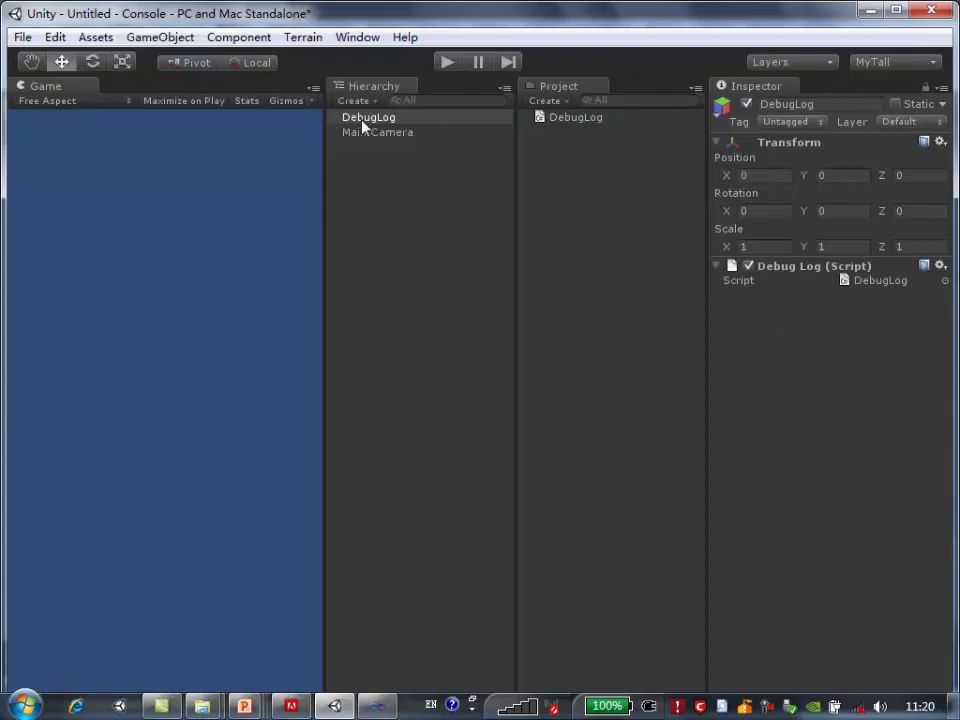
{"action": "left_click", "coordinate": [326, 221]}
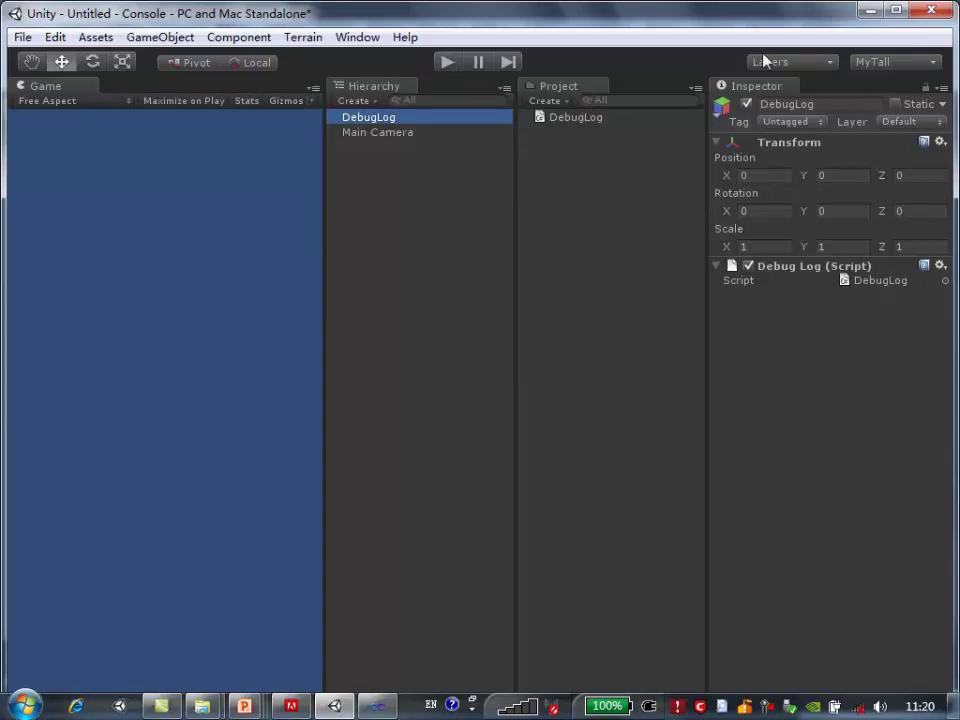
{"action": "left_click", "coordinate": [896, 9]}
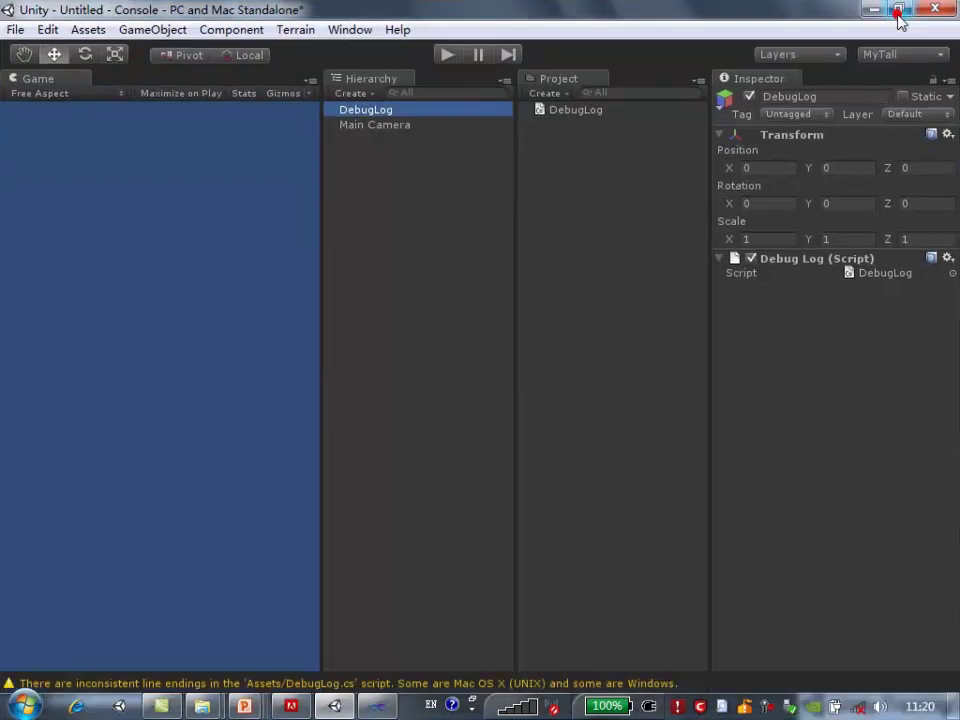
{"action": "left_click", "coordinate": [448, 57]}
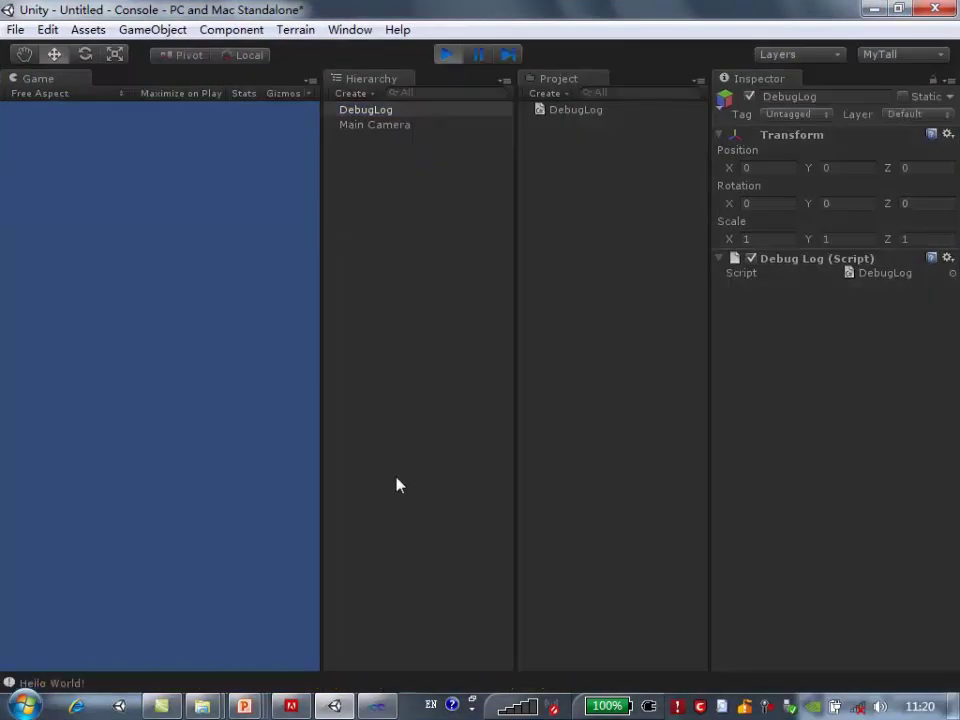
{"action": "left_click", "coordinate": [66, 688]}
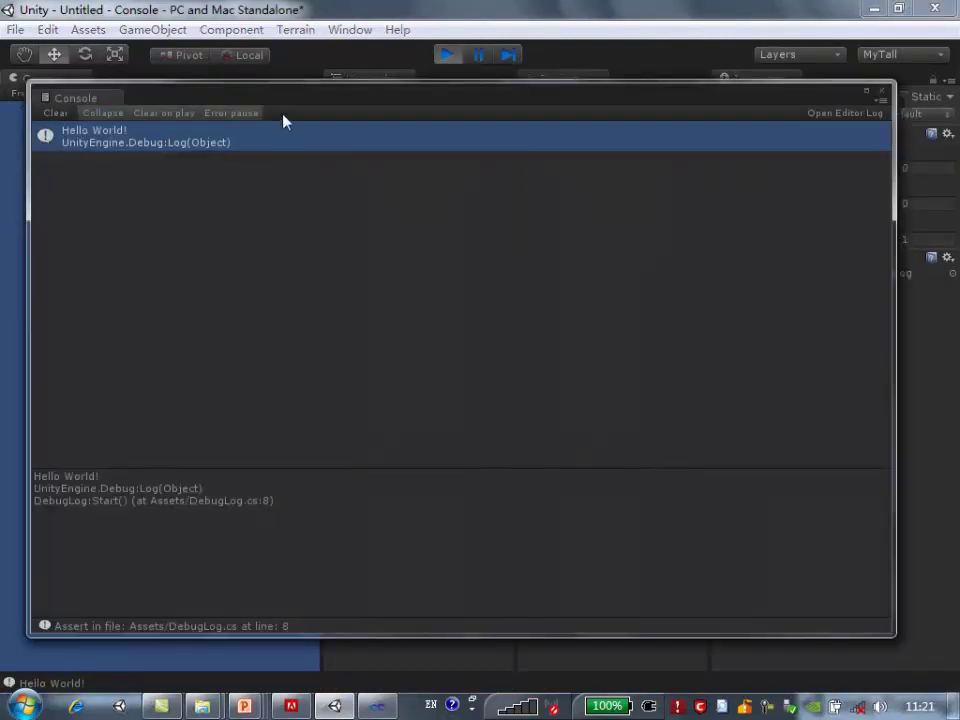
{"action": "left_click_drag", "start_coordinate": [283, 104], "coordinate": [333, 195]}
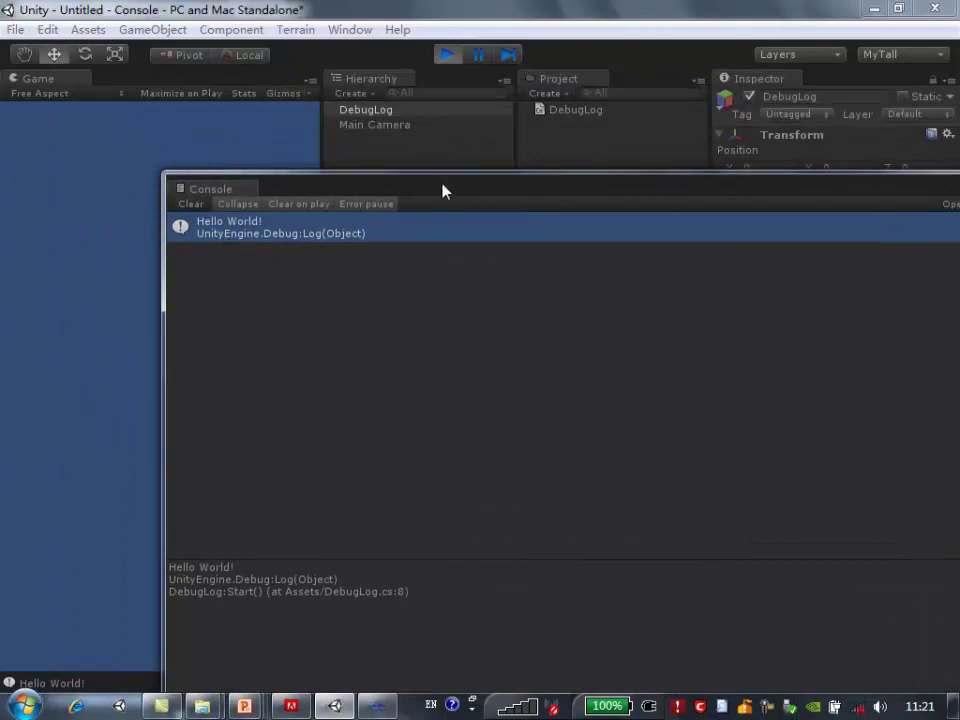
{"action": "left_click_drag", "start_coordinate": [441, 190], "coordinate": [335, 128]}
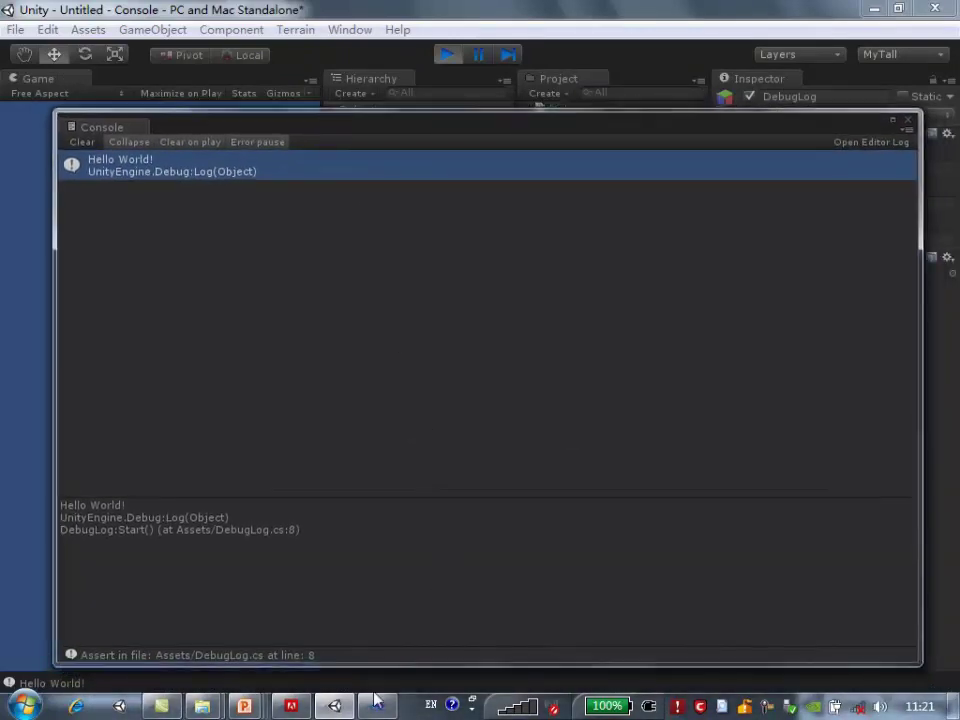
{"action": "mouse_move", "coordinate": [375, 708]}
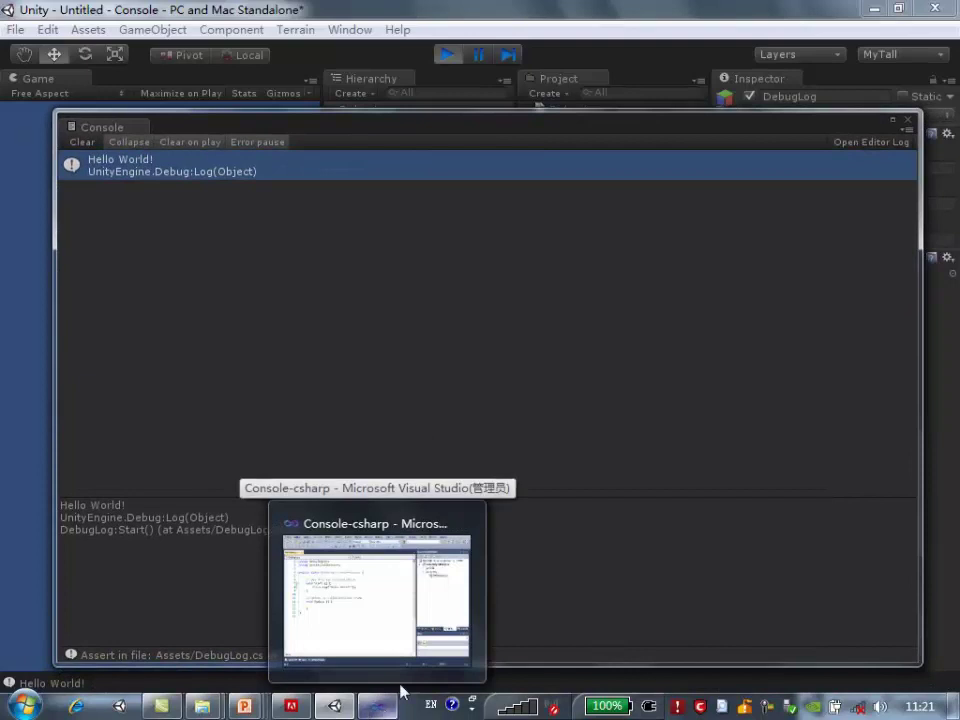
Declare 'public int iValue;' in the DebugLog class and save the script
{"action": "left_click", "coordinate": [373, 706]}
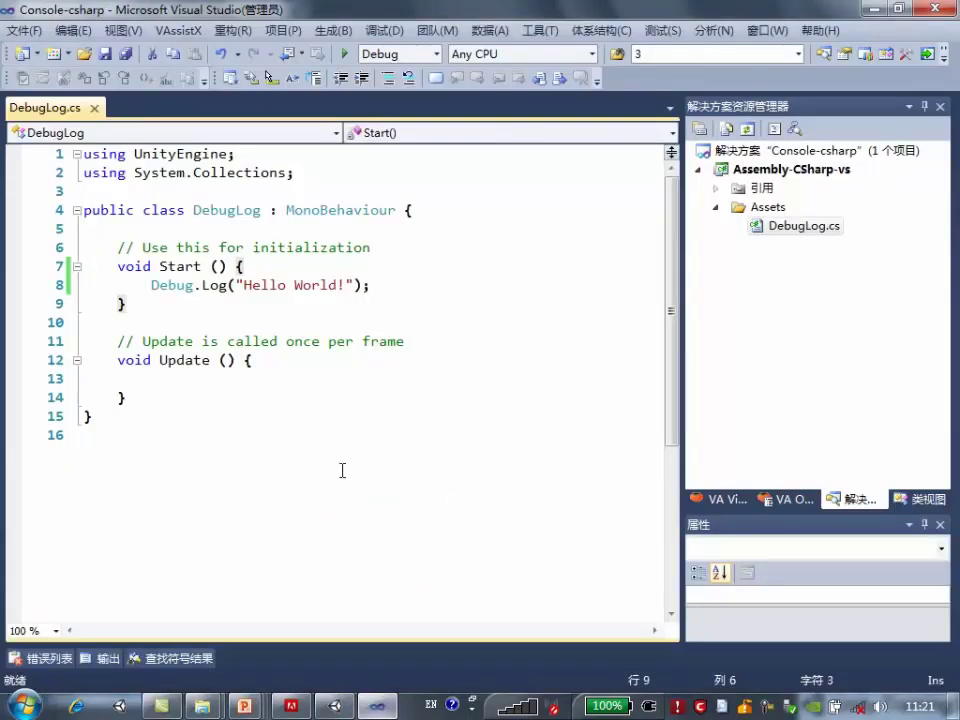
{"action": "left_click", "coordinate": [118, 228]}
{"action": "key", "text": "Return"}
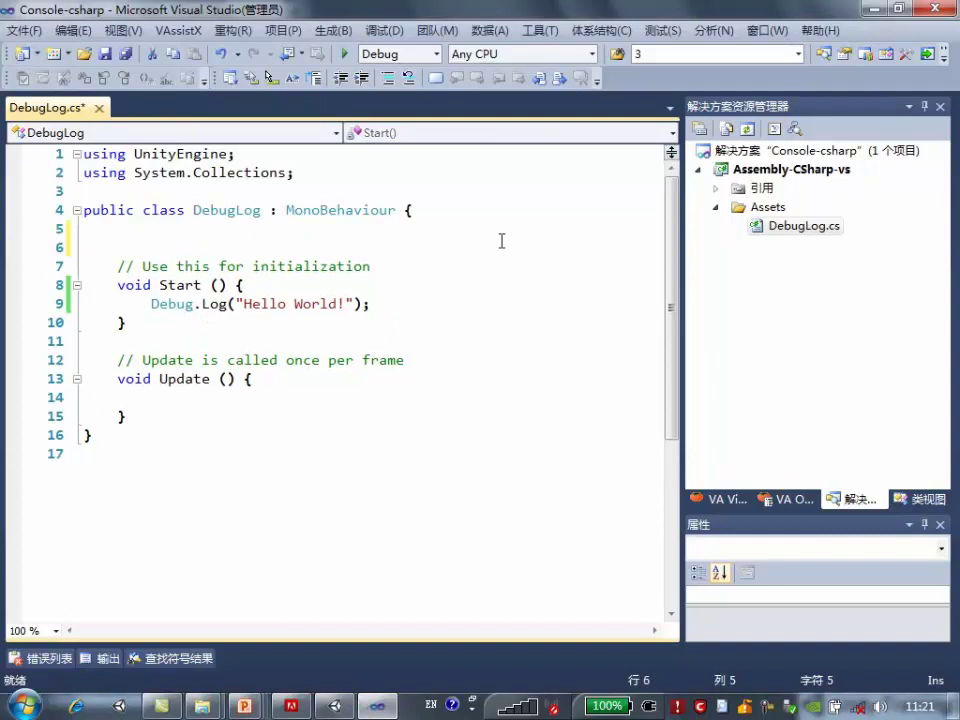
{"action": "type", "text": "pu"}
{"action": "key", "text": "BackSpace"}
{"action": "key", "text": "BackSpace"}
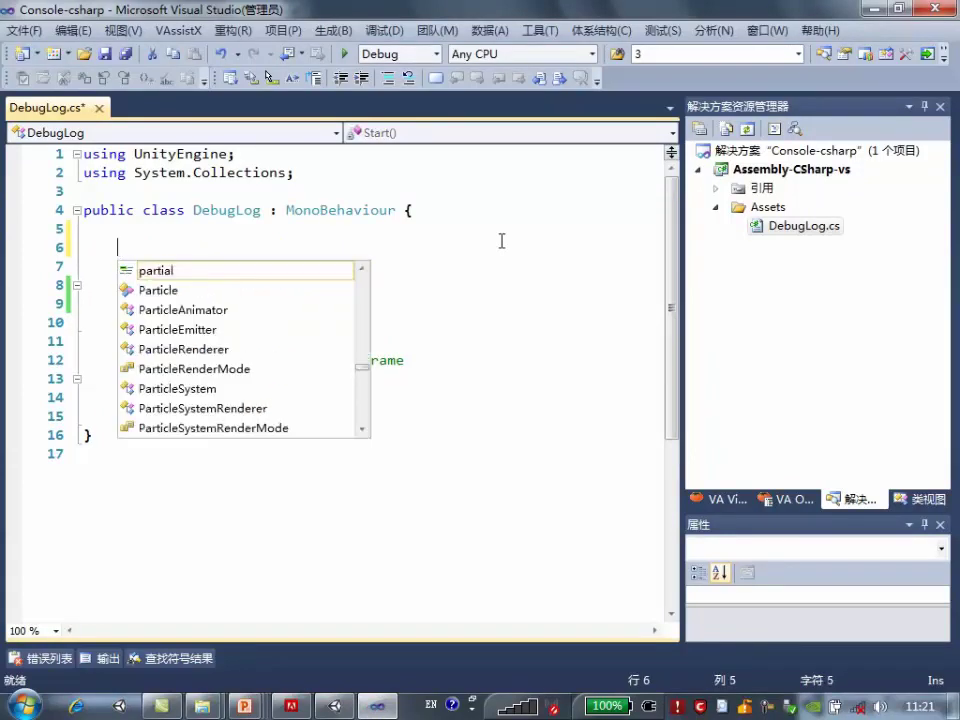
{"action": "type", "text": "public "}
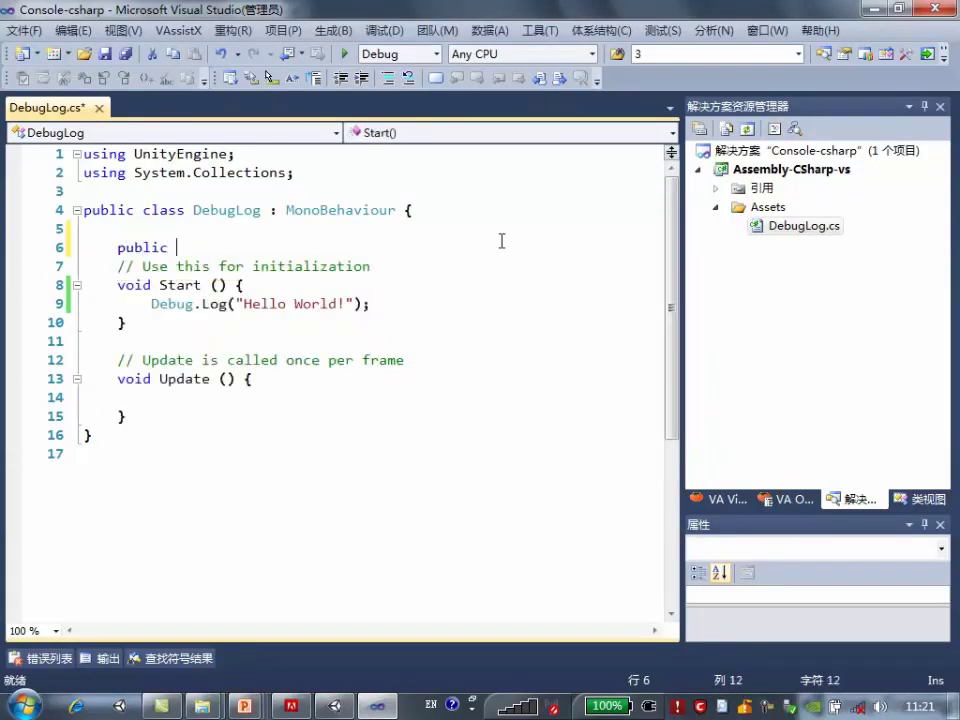
{"action": "type", "text": "int"}
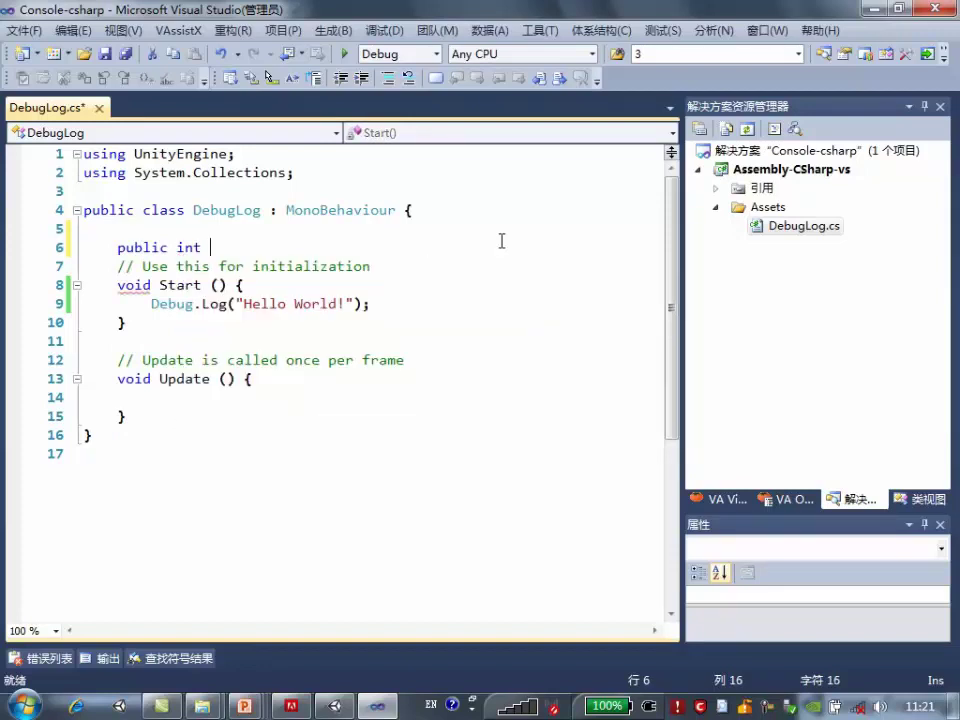
{"action": "type", "text": " iValue;"}
{"action": "key", "text": "ctrl+s"}
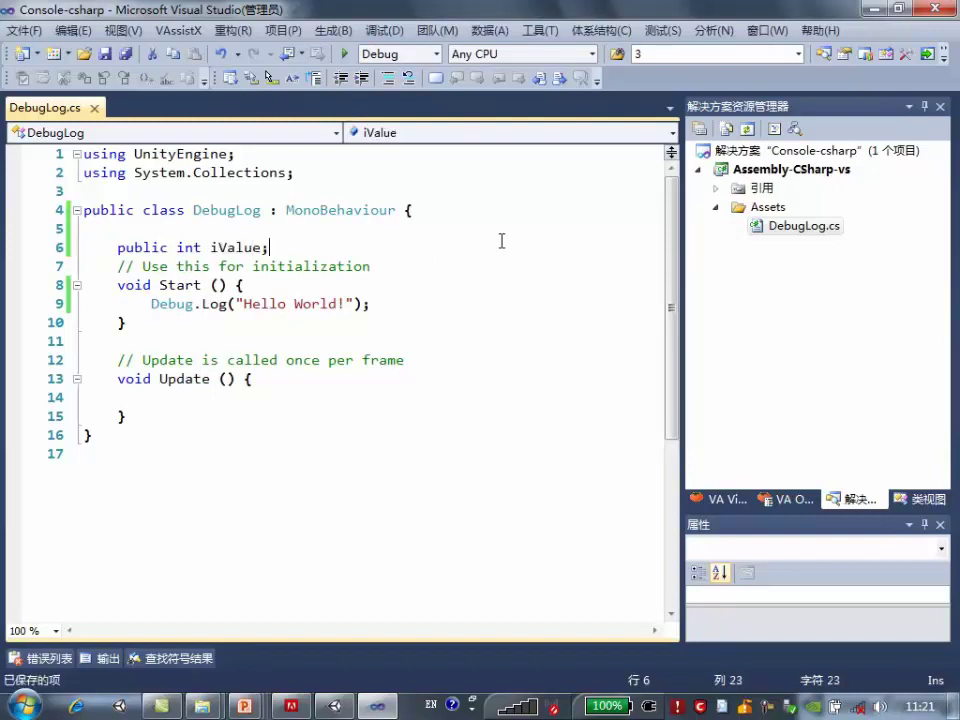
Review the new int iValue declaration on line 6
{"action": "left_click", "coordinate": [255, 347]}
{"action": "left_click", "coordinate": [197, 413]}
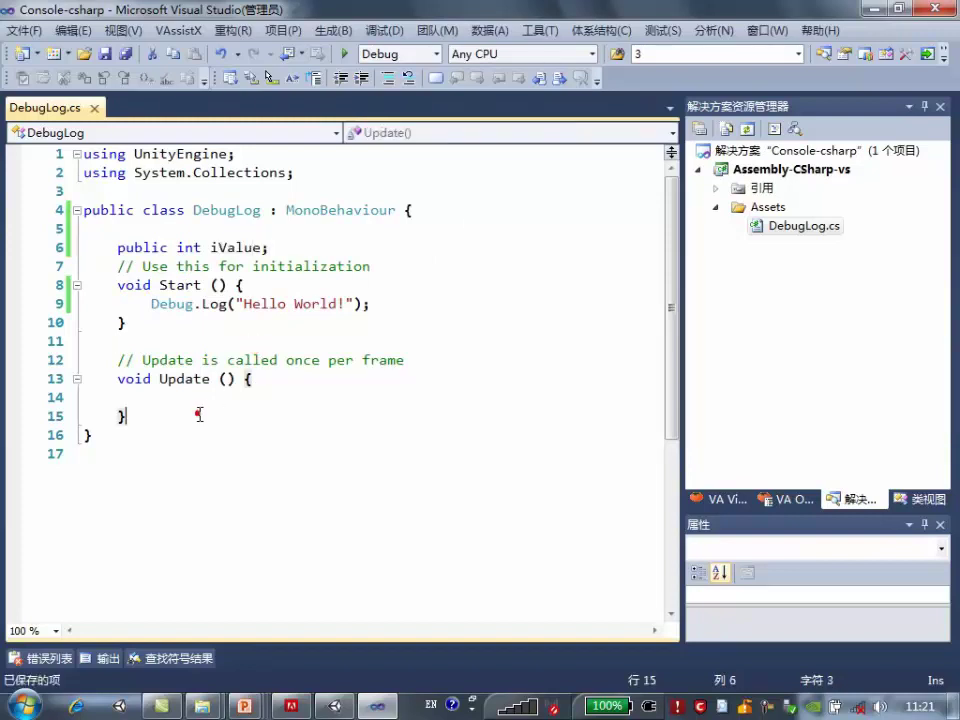
{"action": "left_click", "coordinate": [247, 406]}
{"action": "double_click", "coordinate": [225, 248]}
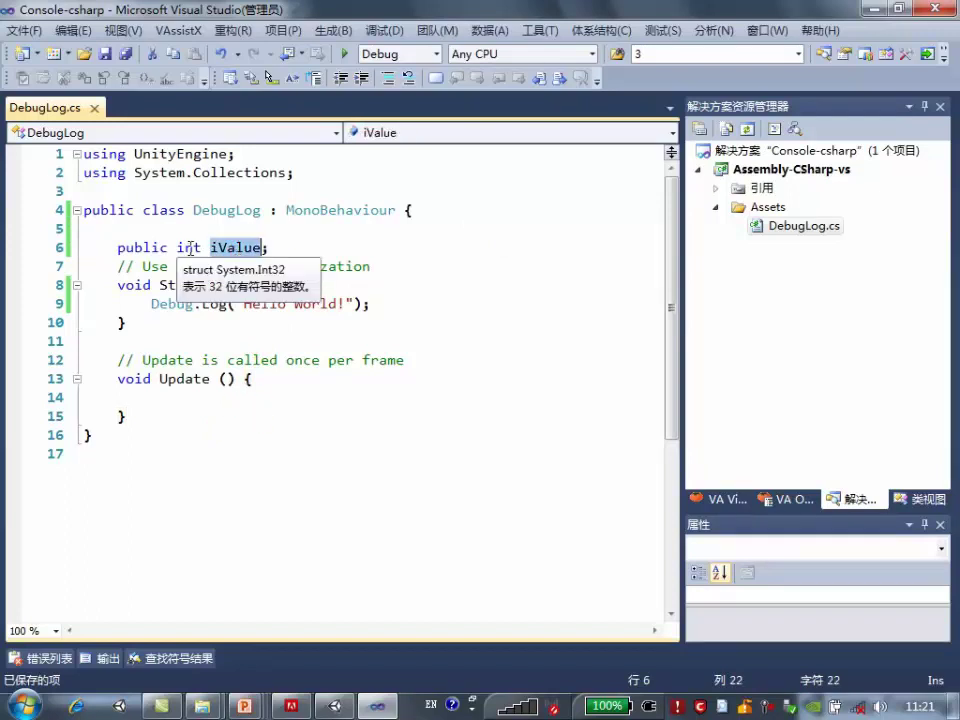
{"action": "double_click", "coordinate": [189, 249]}
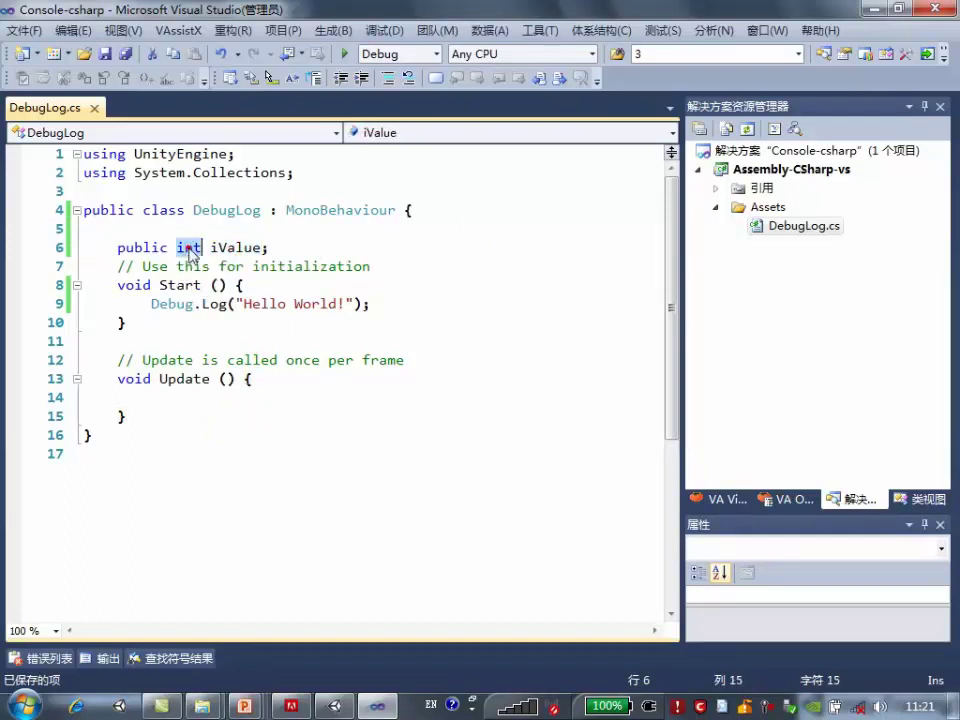
{"action": "left_click", "coordinate": [317, 246]}
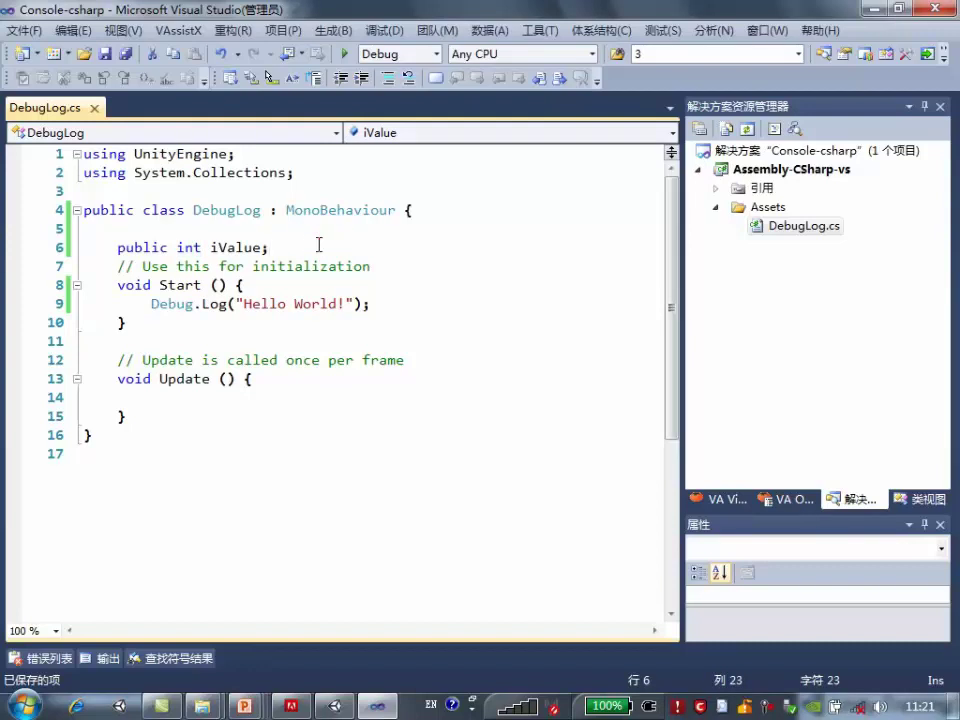
{"action": "key", "text": "alt+Tab"}
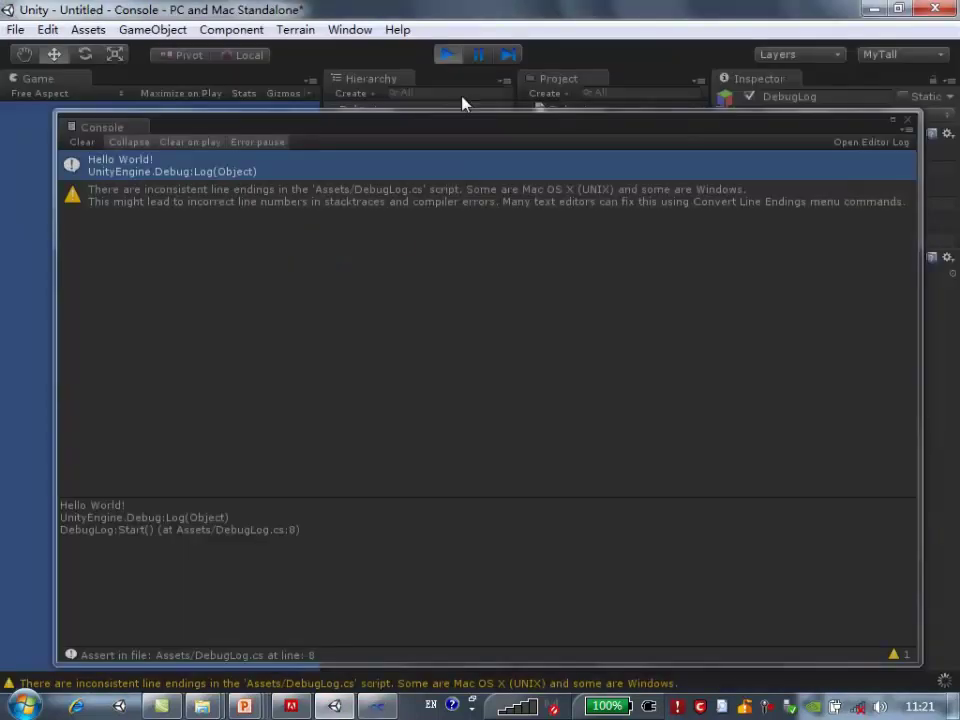
Stop play mode, close the Console, and drag the IValue field up to 106
{"action": "left_click", "coordinate": [447, 55]}
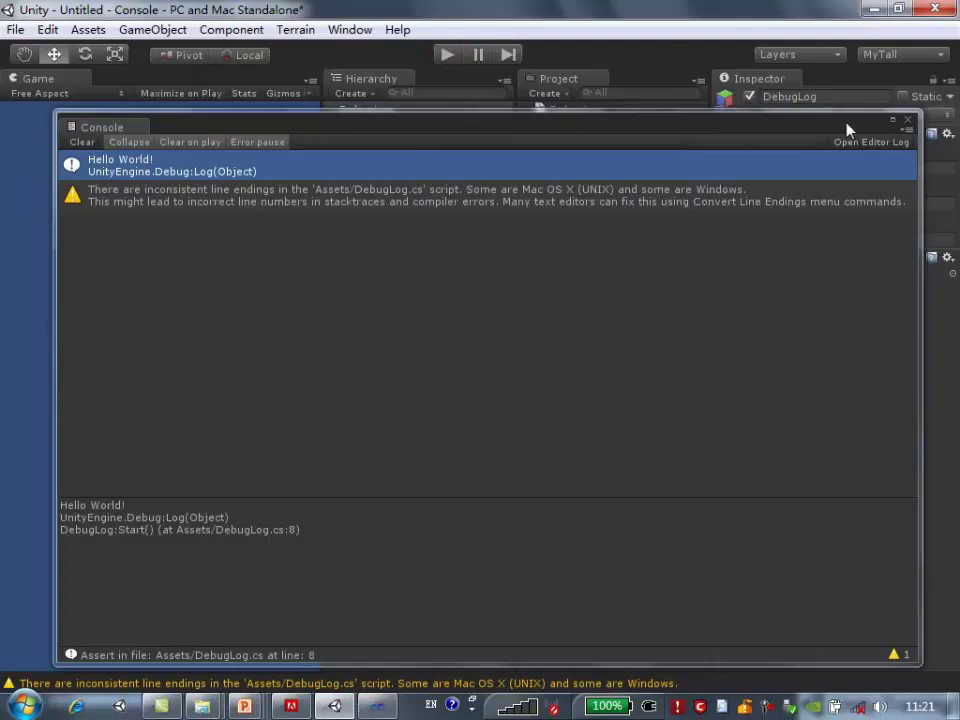
{"action": "left_click", "coordinate": [907, 121]}
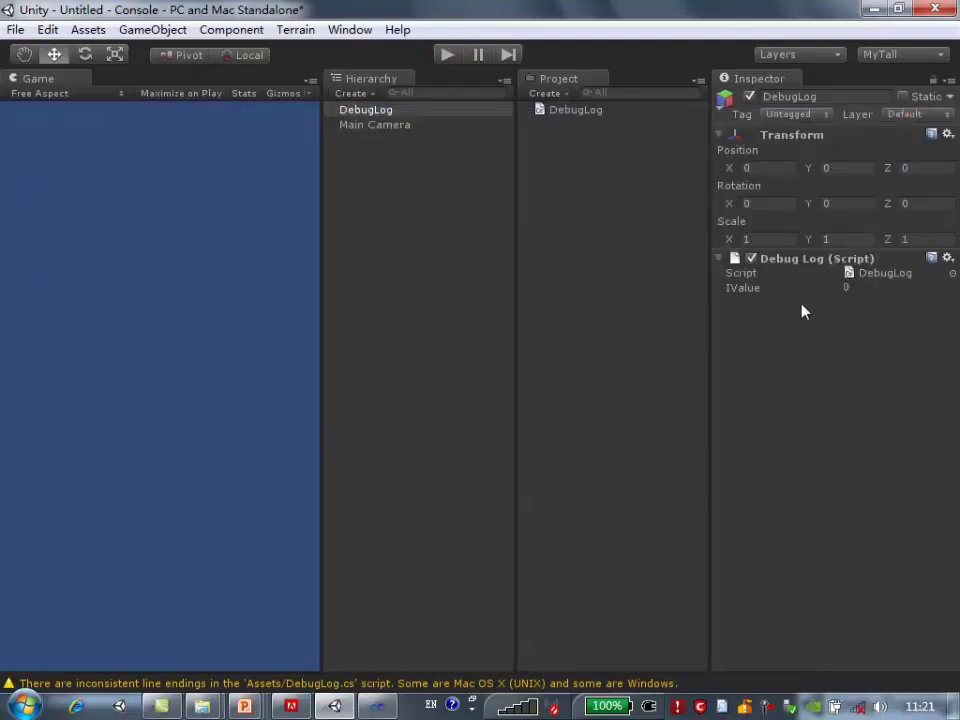
{"action": "left_click", "coordinate": [899, 291]}
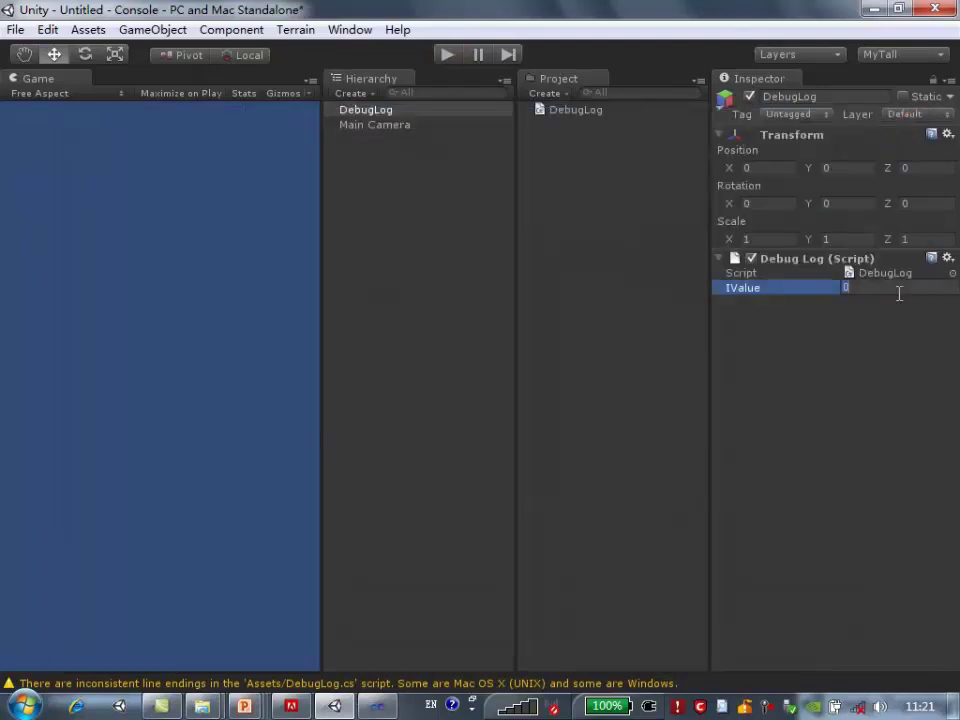
{"action": "left_click", "coordinate": [904, 358]}
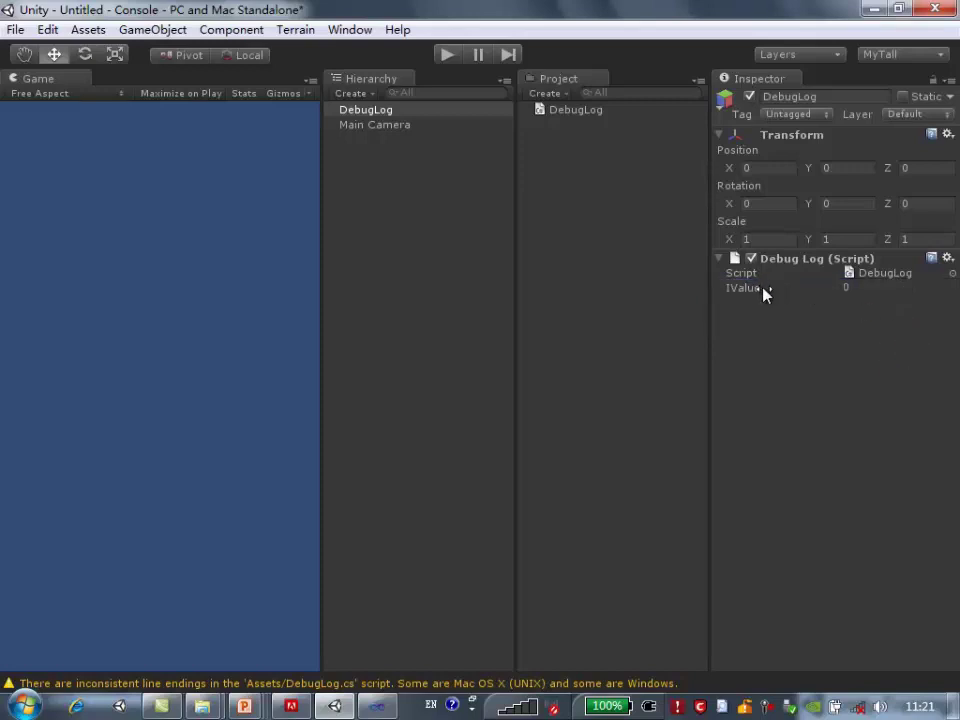
{"action": "mouse_move", "coordinate": [765, 291]}
{"action": "left_mouse_down"}
{"action": "mouse_move", "coordinate": [857, 298]}
{"action": "mouse_move", "coordinate": [783, 300]}
{"action": "mouse_move", "coordinate": [811, 172]}
{"action": "mouse_move", "coordinate": [800, 255]}
{"action": "left_mouse_up"}
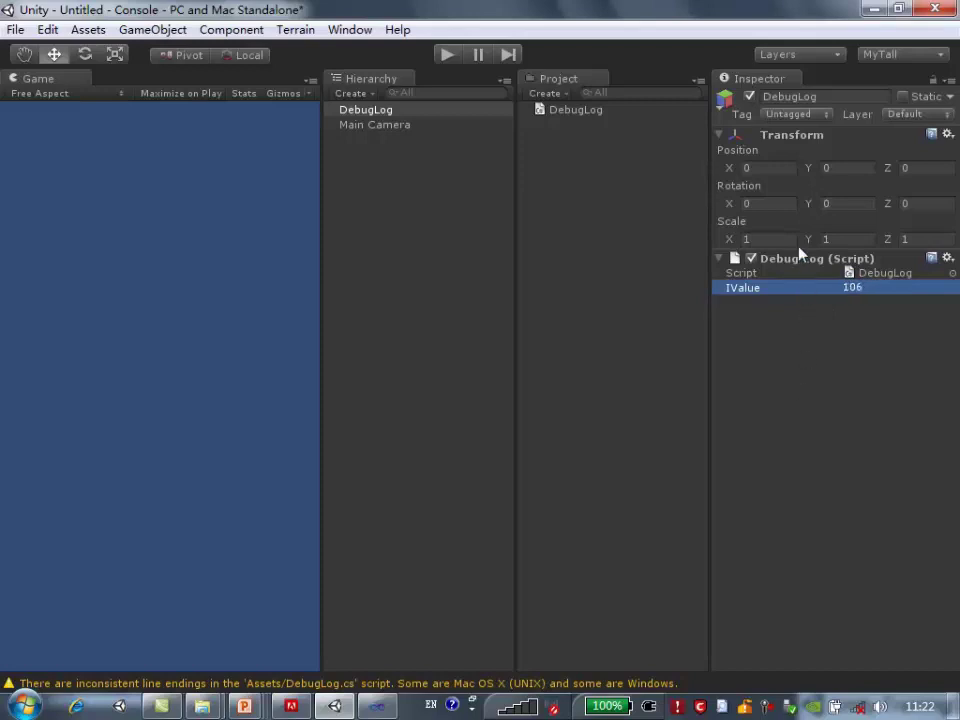
{"action": "key", "text": "alt+Tab"}
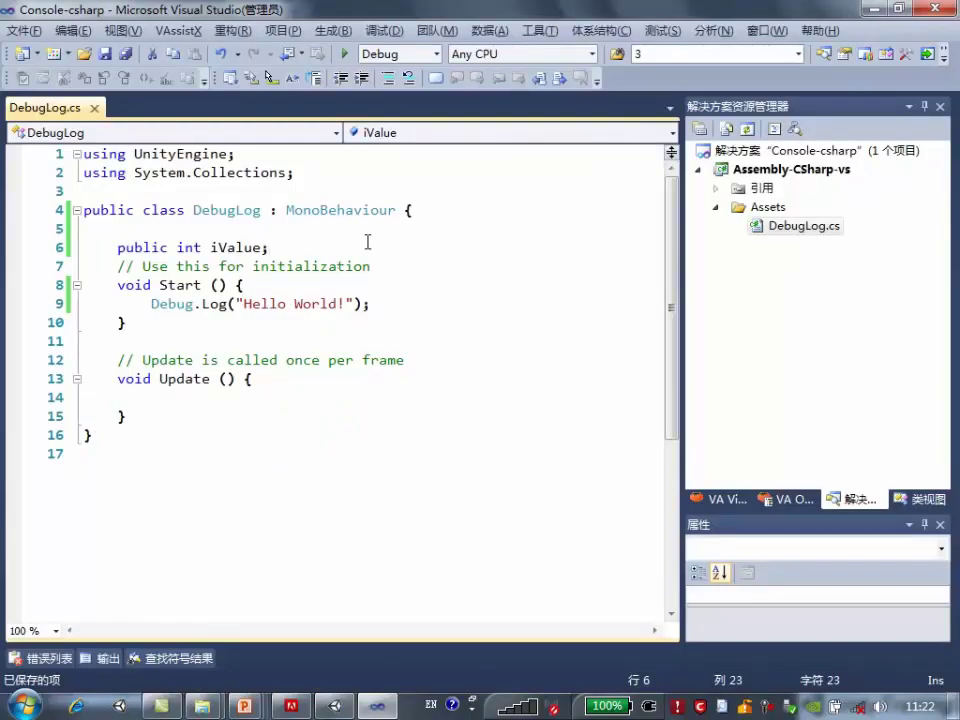
Add 'public Transform target;' below iValue and save DebugLog.cs
{"action": "key", "text": "Return"}
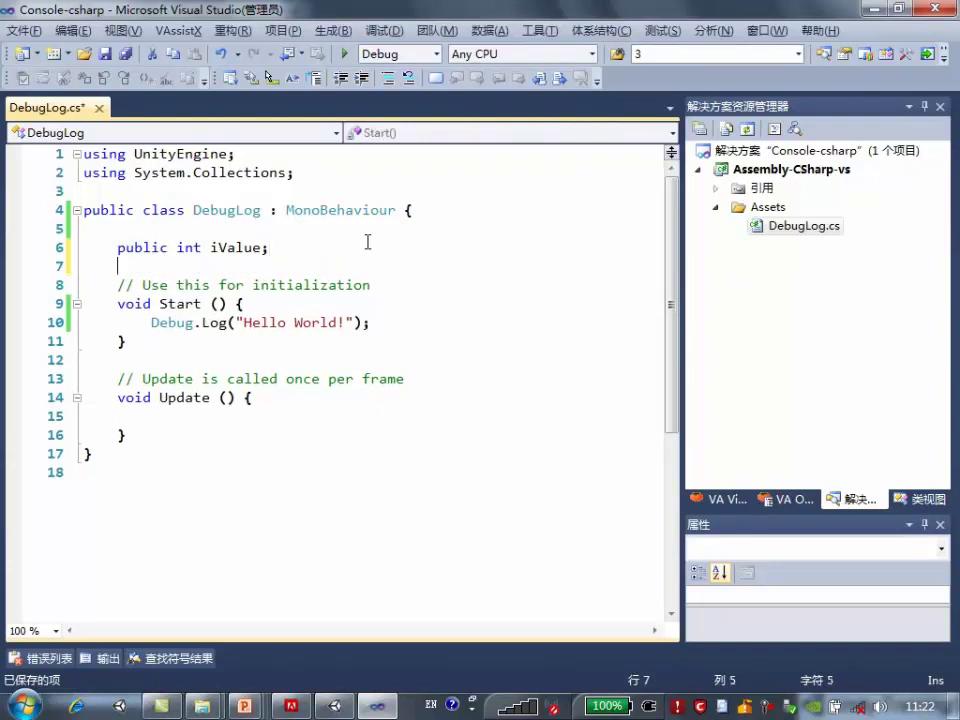
{"action": "type", "text": "public "}
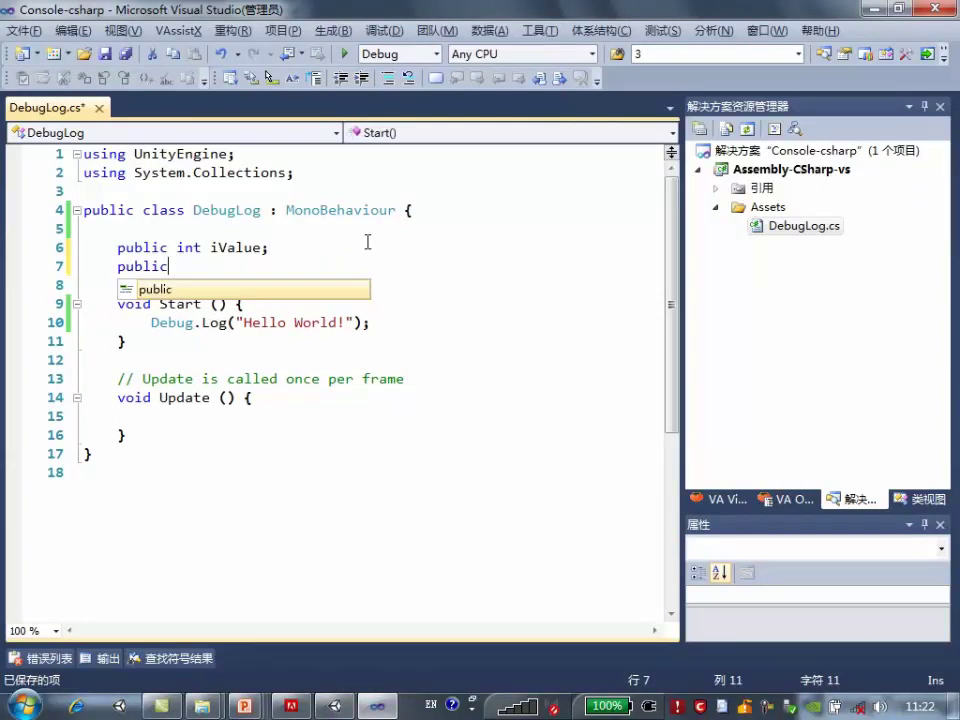
{"action": "type", "text": "Tran"}
{"action": "key", "text": "Tab"}
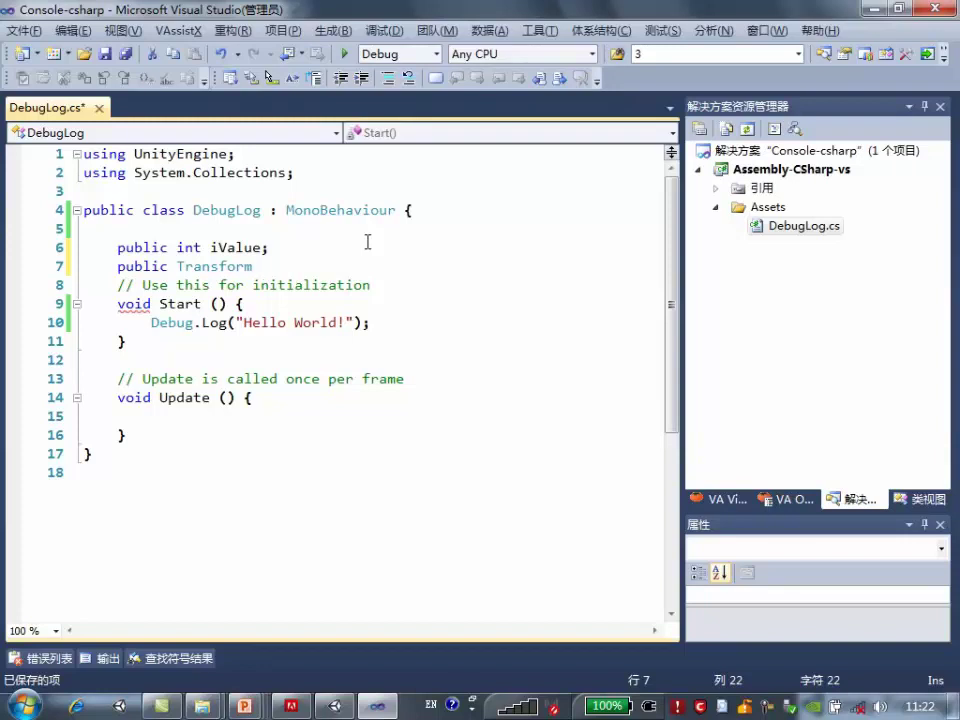
{"action": "type", "text": "target;"}
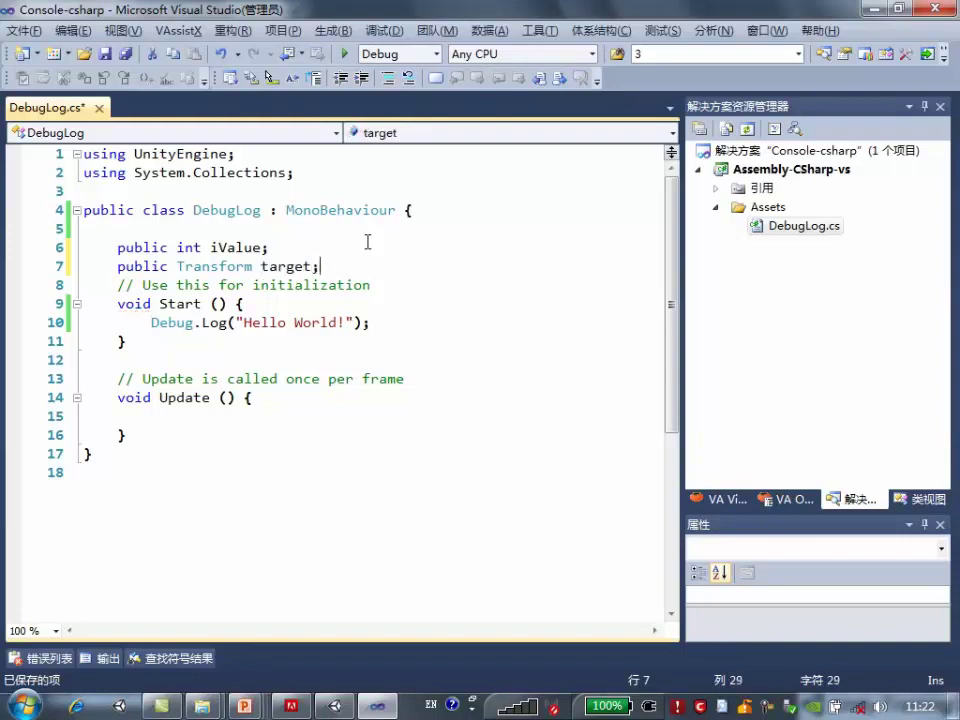
{"action": "key", "text": "ctrl+s"}
{"action": "key", "text": "alt+Tab"}
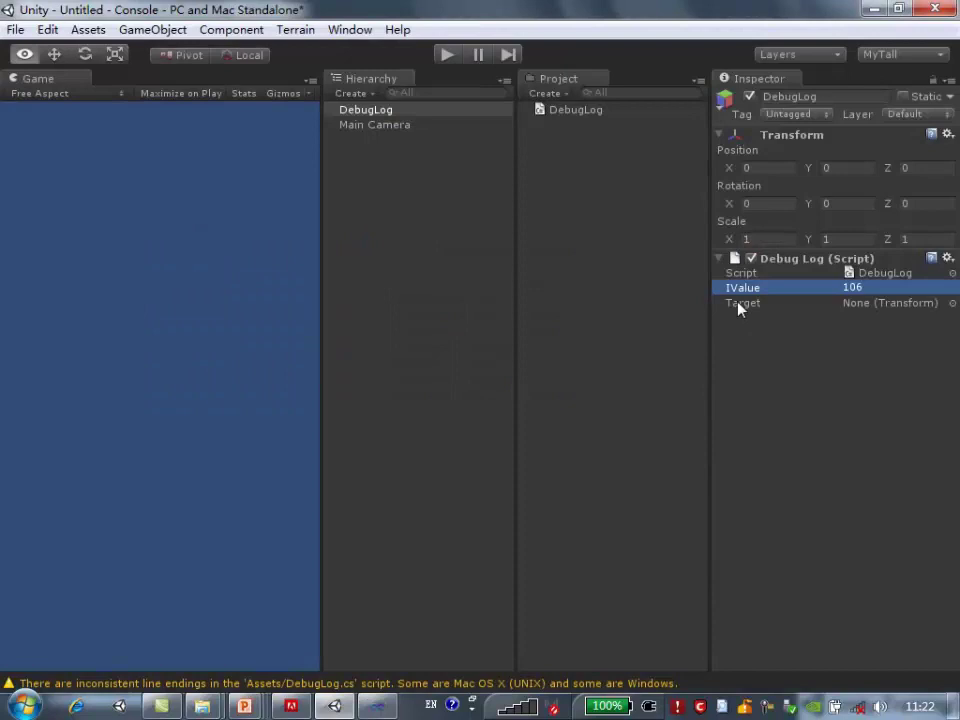
Open the Scene view and dock it beside the Game view
{"action": "left_click", "coordinate": [795, 303]}
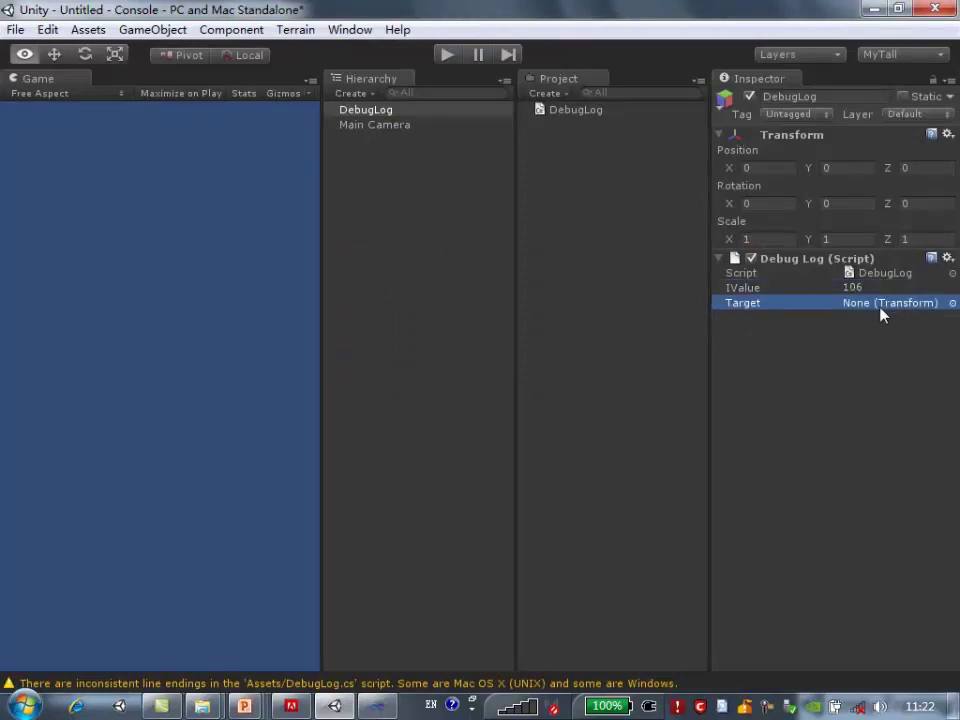
{"action": "left_click_drag", "start_coordinate": [324, 231], "coordinate": [332, 231]}
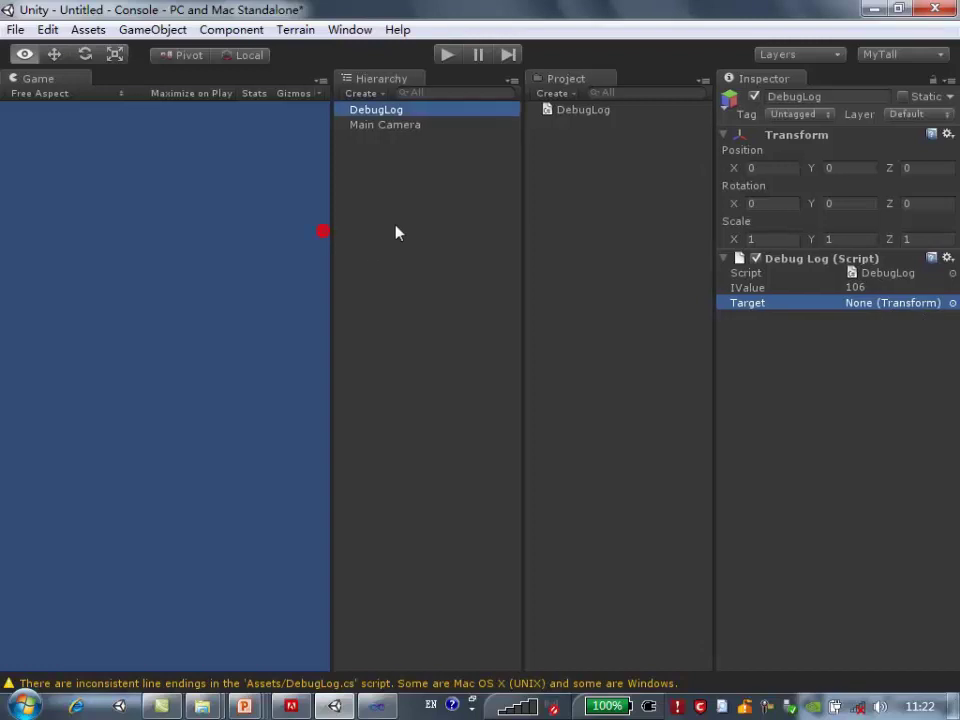
{"action": "left_click", "coordinate": [133, 28]}
{"action": "left_click", "coordinate": [133, 28]}
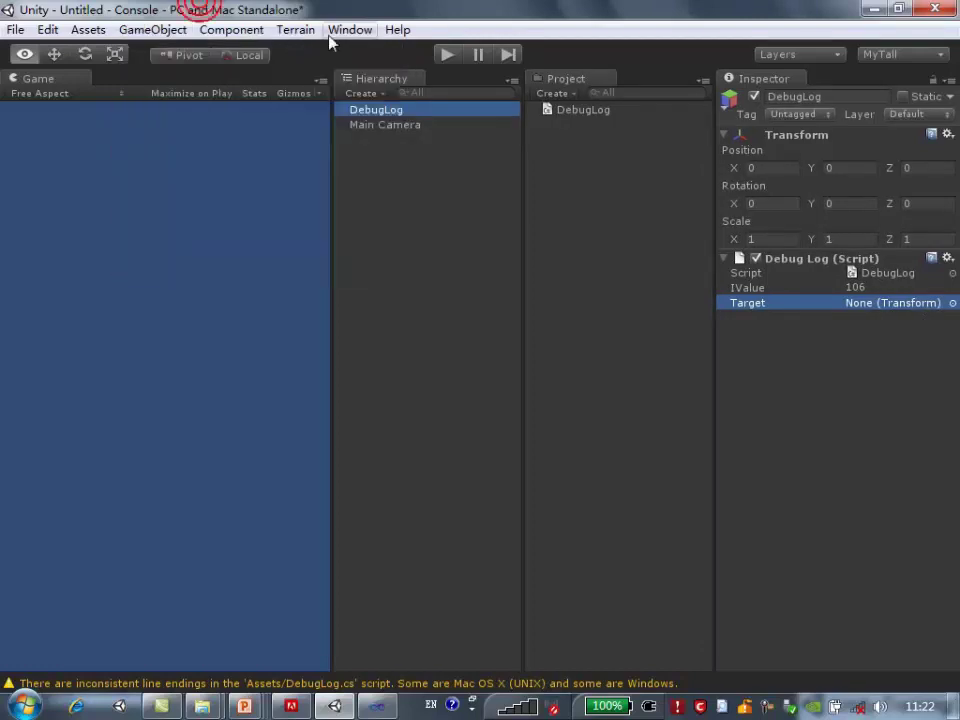
{"action": "key", "text": "ctrl+1"}
{"action": "left_click_drag", "start_coordinate": [114, 89], "coordinate": [281, 153]}
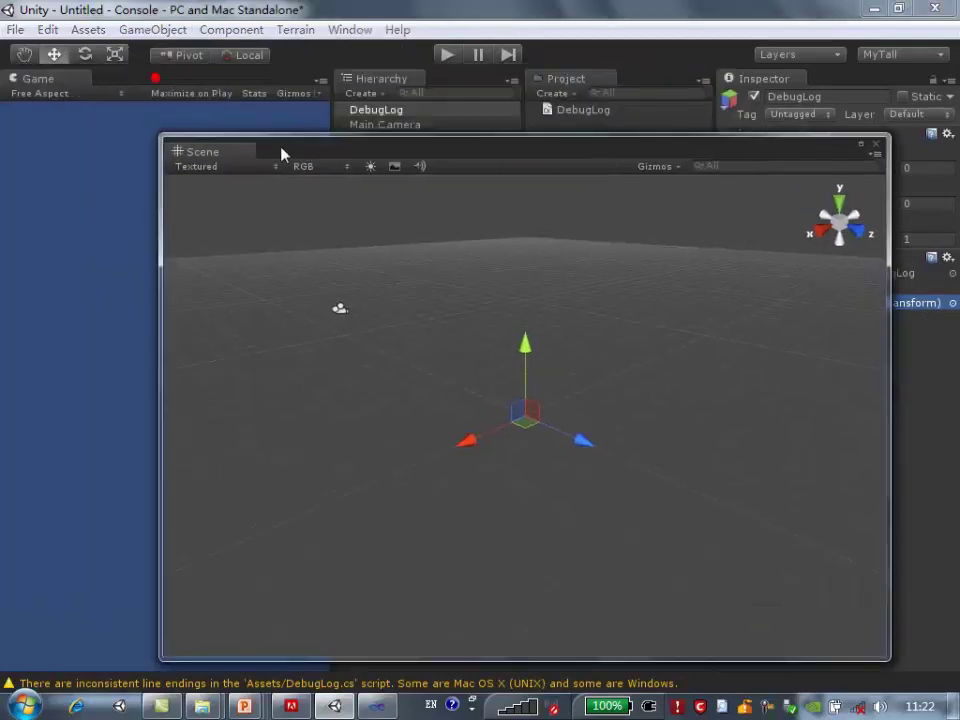
{"action": "left_click_drag", "start_coordinate": [153, 123], "coordinate": [120, 90]}
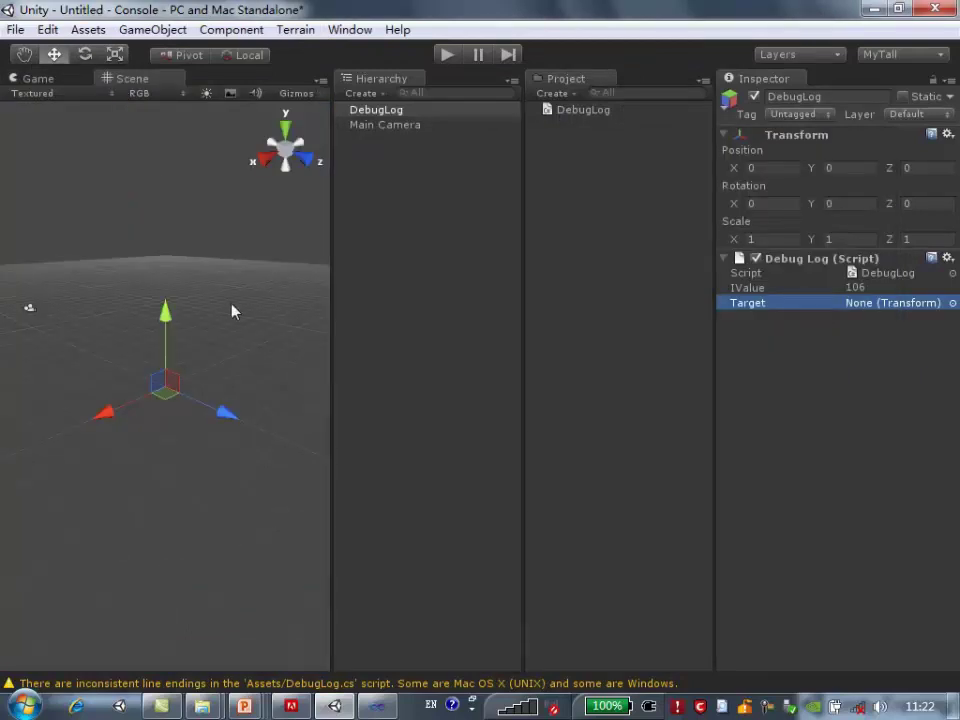
Add a Cube to the scene and orbit the view around it
{"action": "left_click", "coordinate": [165, 30]}
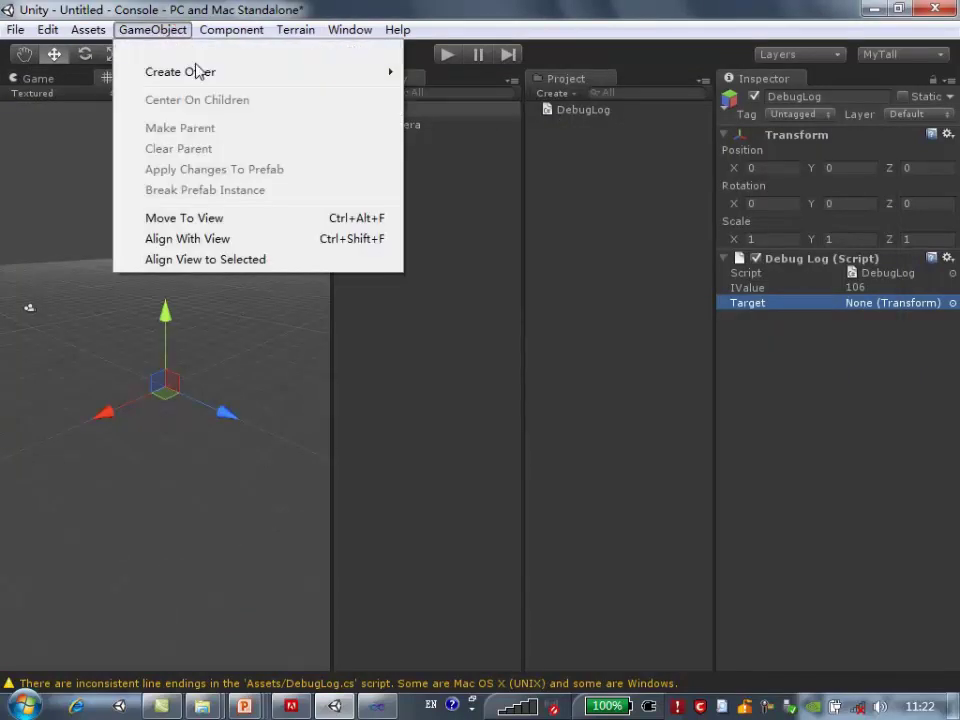
{"action": "mouse_move", "coordinate": [389, 71]}
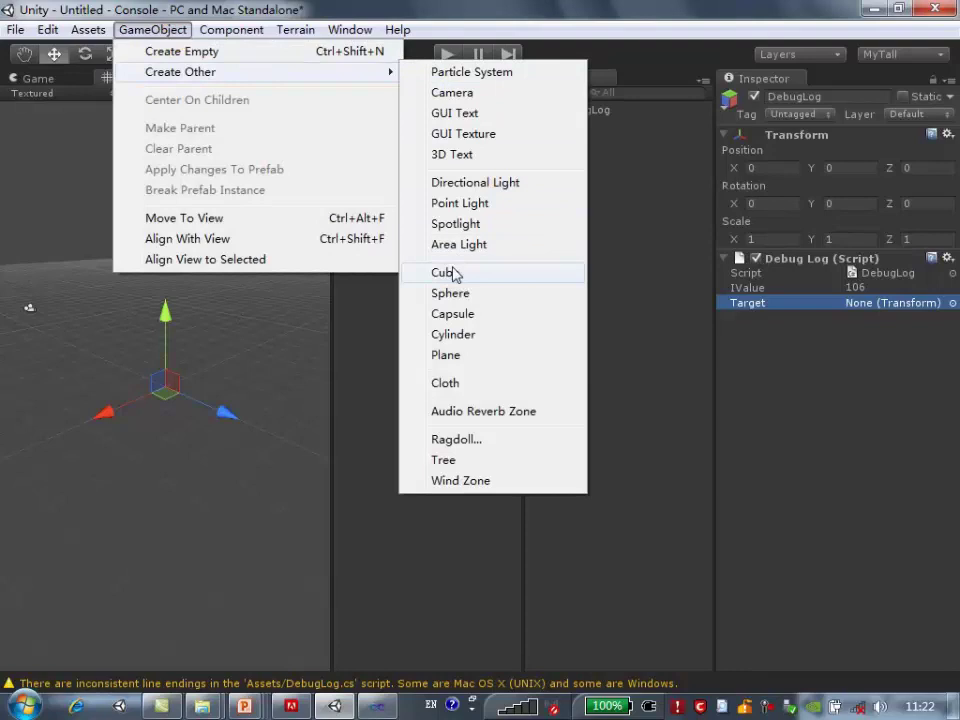
{"action": "left_click", "coordinate": [452, 272]}
{"action": "left_click_drag", "start_coordinate": [242, 396], "coordinate": [227, 542], "text": "alt"}
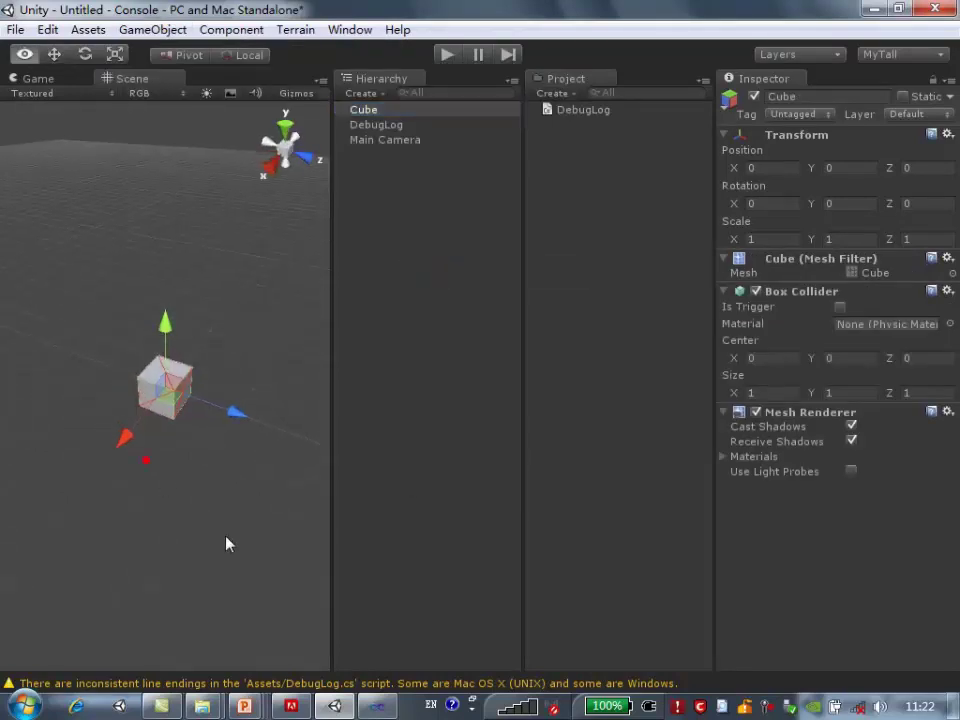
{"action": "left_click", "coordinate": [205, 498]}
{"action": "right_click_drag", "start_coordinate": [205, 498], "coordinate": [150, 484], "text": "alt"}
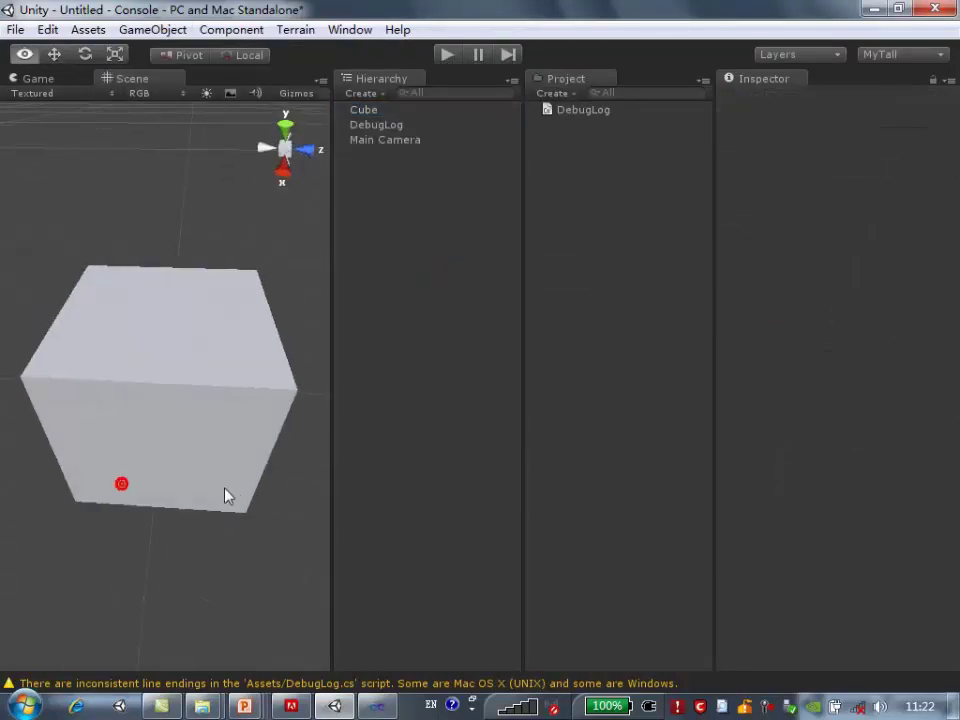
{"action": "left_click_drag", "start_coordinate": [122, 482], "coordinate": [222, 494], "text": "alt"}
{"action": "left_click", "coordinate": [178, 400]}
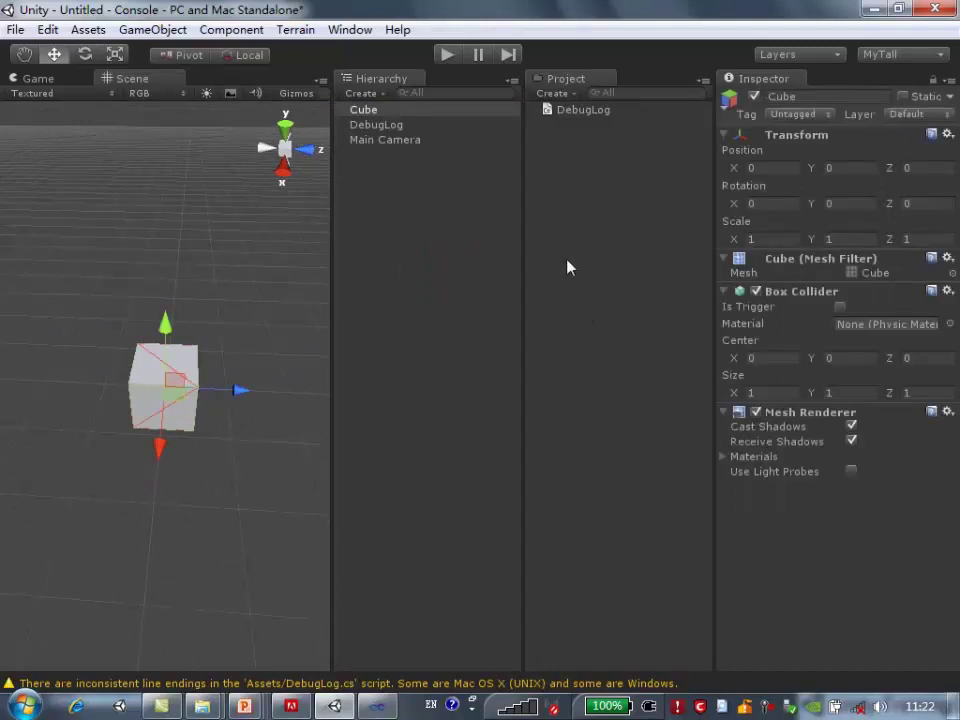
Raise DebugLog's IValue to 125 and assign the Cube as its Target
{"action": "left_click", "coordinate": [390, 125]}
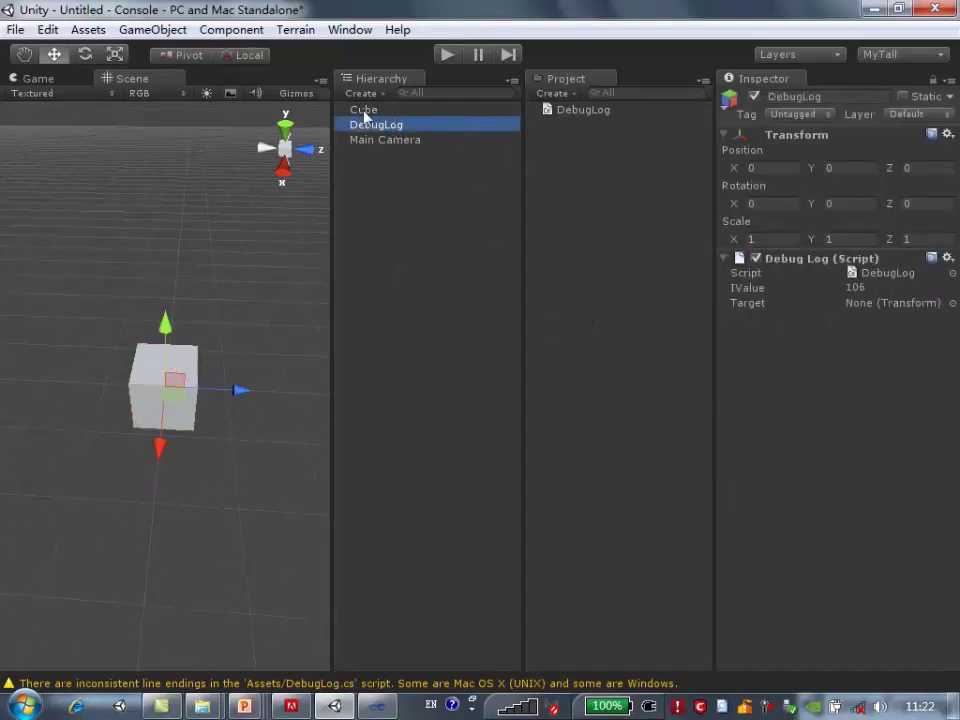
{"action": "left_click_drag", "start_coordinate": [782, 287], "coordinate": [814, 292]}
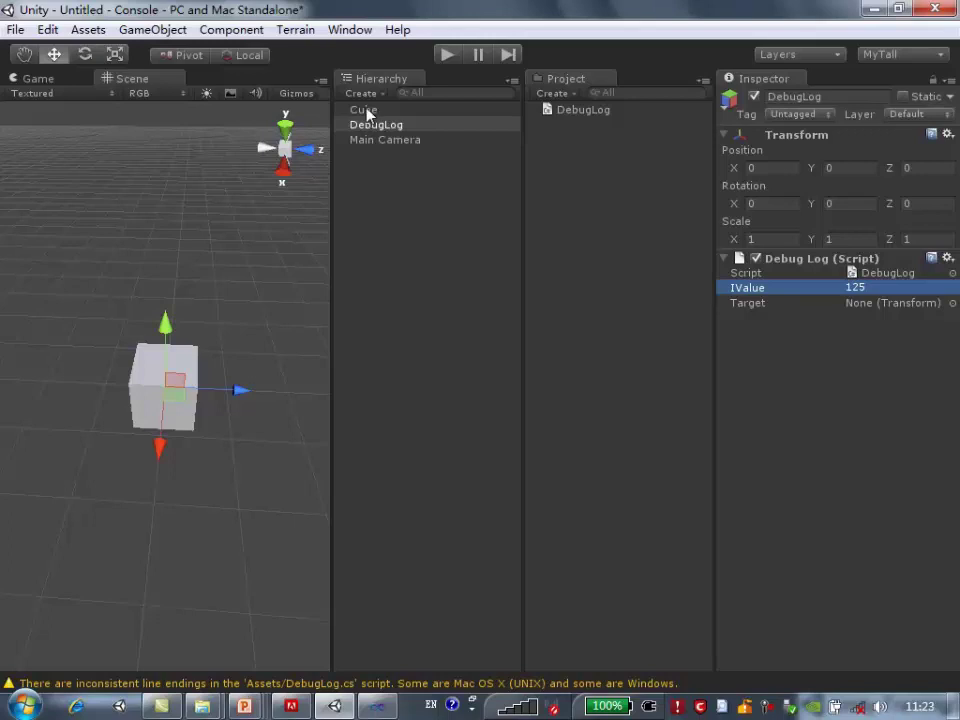
{"action": "left_click_drag", "start_coordinate": [365, 110], "coordinate": [897, 307]}
{"action": "left_click_drag", "start_coordinate": [897, 310], "coordinate": [897, 310]}
{"action": "left_click", "coordinate": [886, 310]}
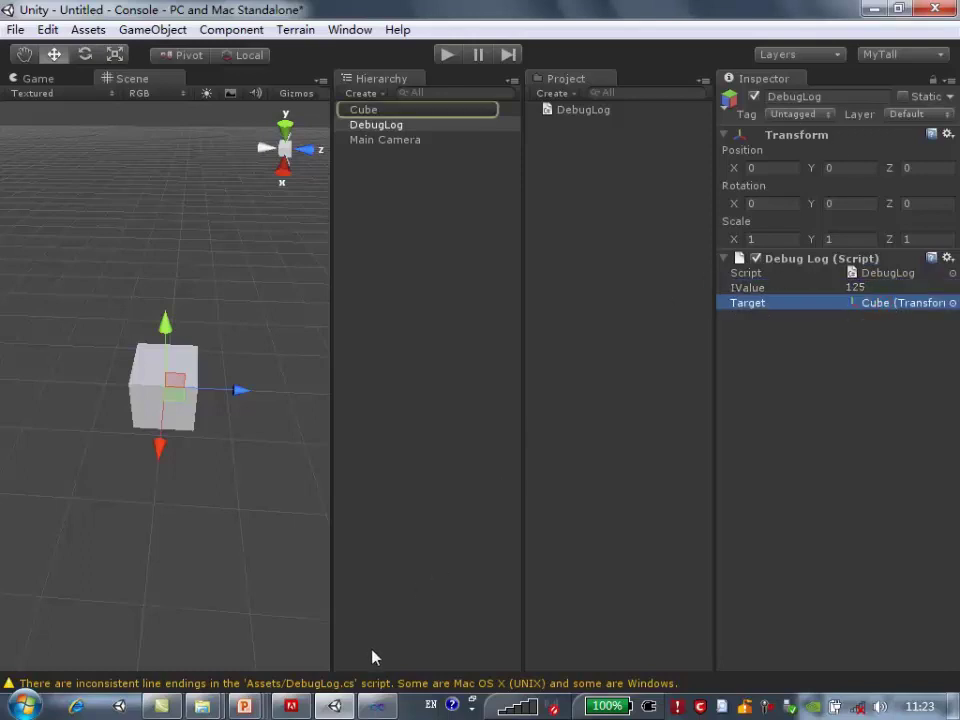
{"action": "left_click", "coordinate": [376, 707]}
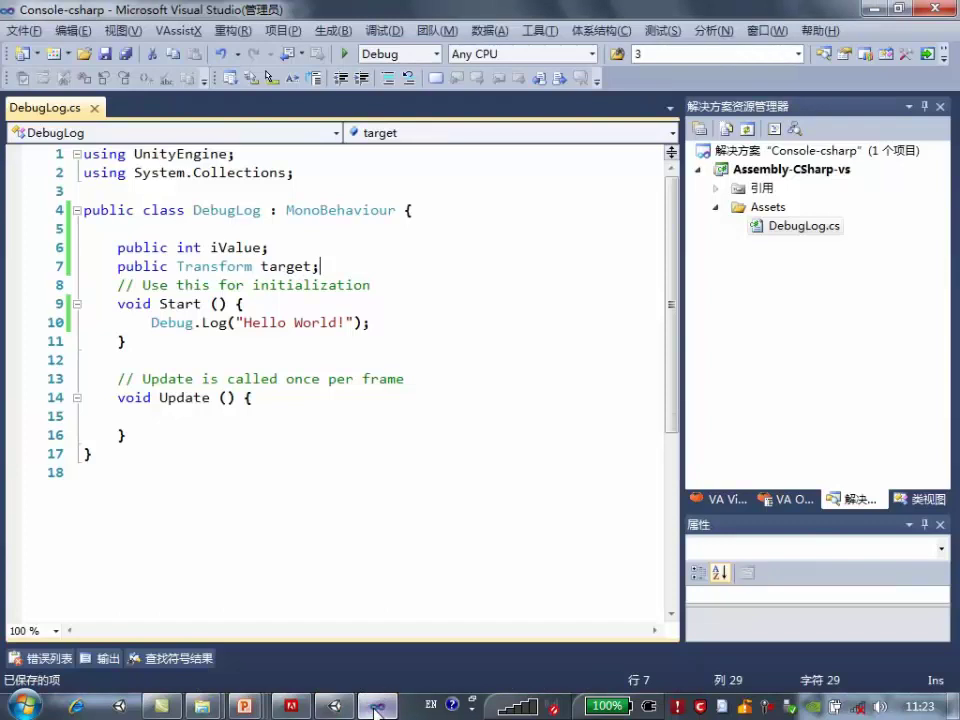
Write target.position = new Vector3(0, iValue, 0); inside Update()
{"action": "left_click", "coordinate": [246, 413]}
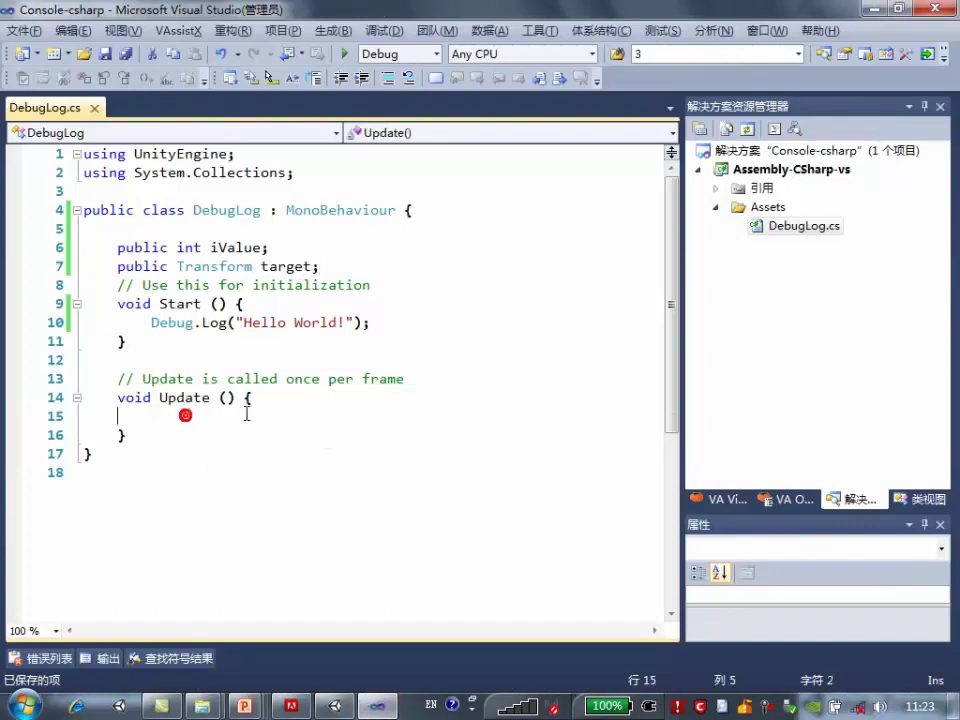
{"action": "key", "text": "Tab"}
{"action": "type", "text": "tra"}
{"action": "key", "text": "BackSpace"}
{"action": "key", "text": "BackSpace"}
{"action": "key", "text": "BackSpace"}
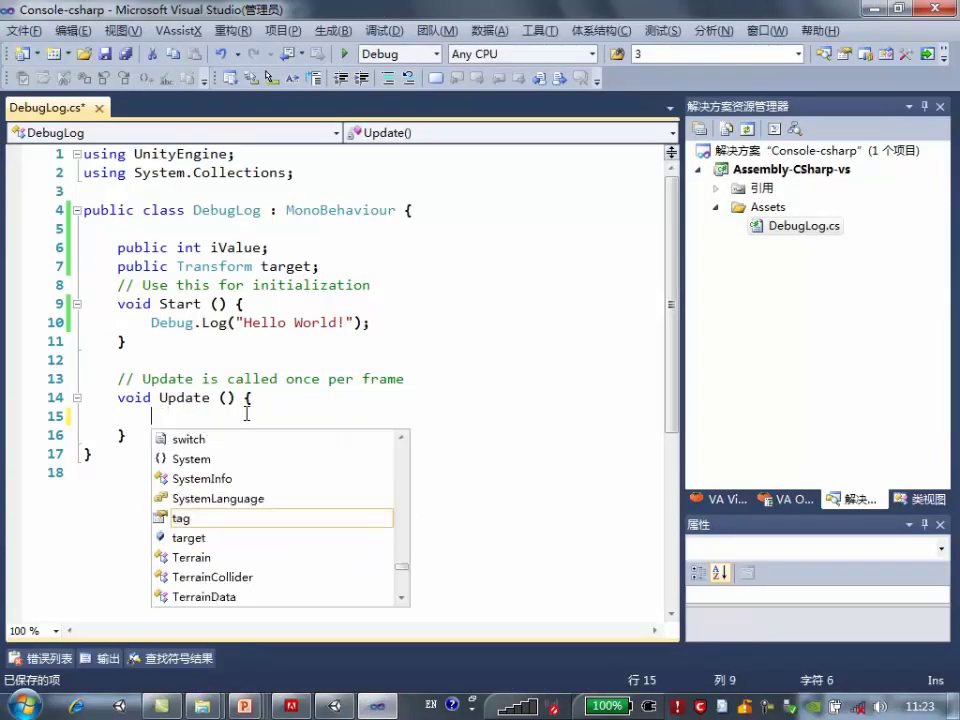
{"action": "type", "text": "tran"}
{"action": "key", "text": "BackSpace"}
{"action": "key", "text": "BackSpace"}
{"action": "key", "text": "BackSpace"}
{"action": "type", "text": "tar"}
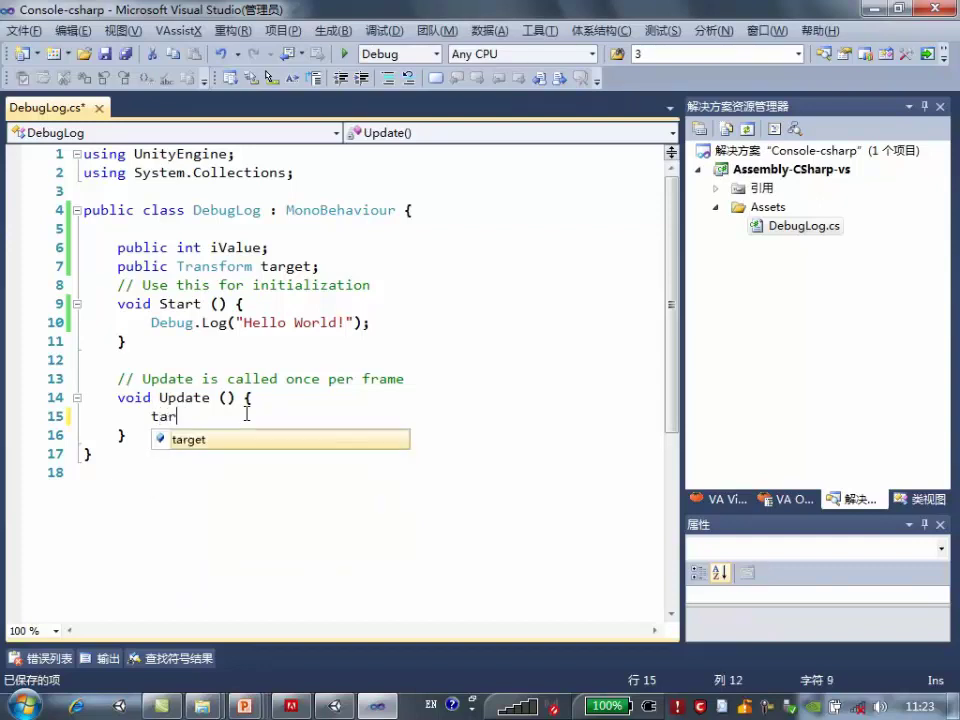
{"action": "key", "text": "Tab"}
{"action": "type", "text": ".po"}
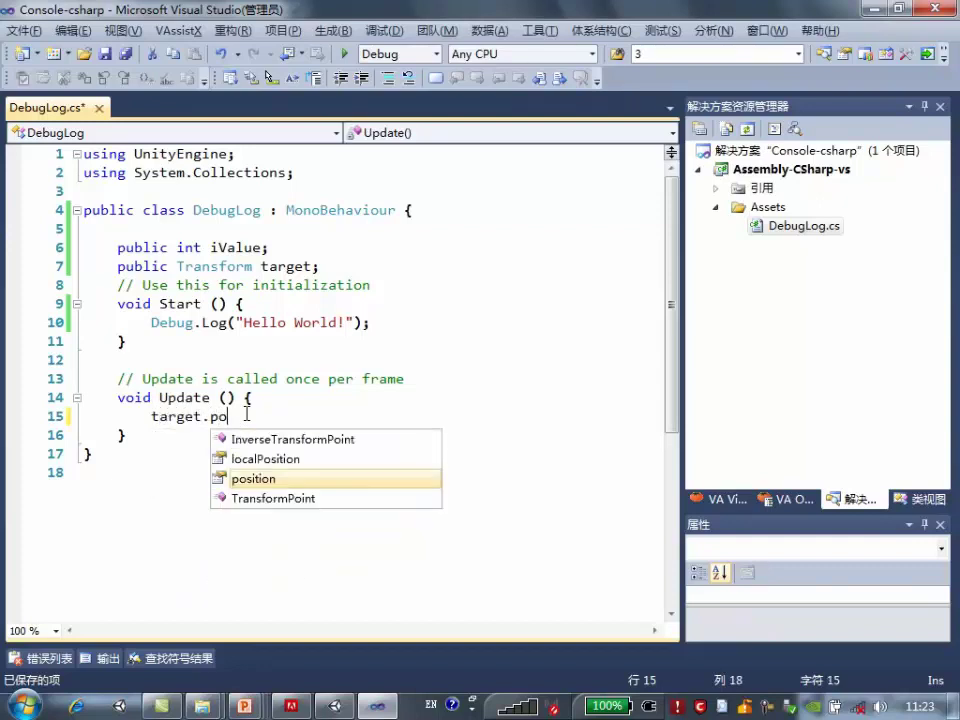
{"action": "key", "text": "Tab"}
{"action": "type", "text": ".y"}
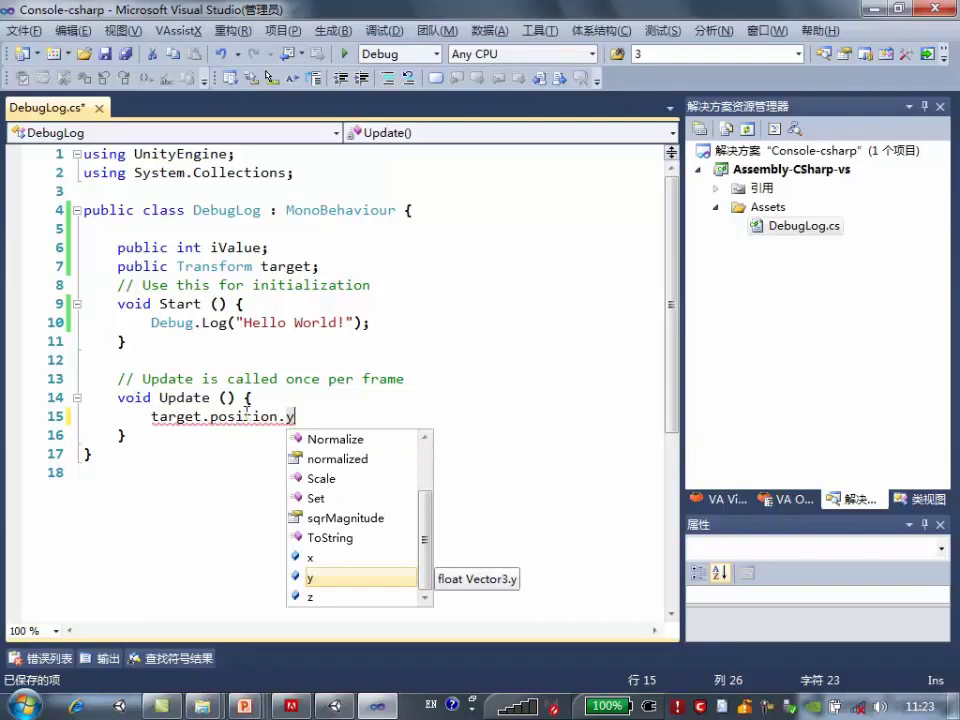
{"action": "key", "text": "Escape"}
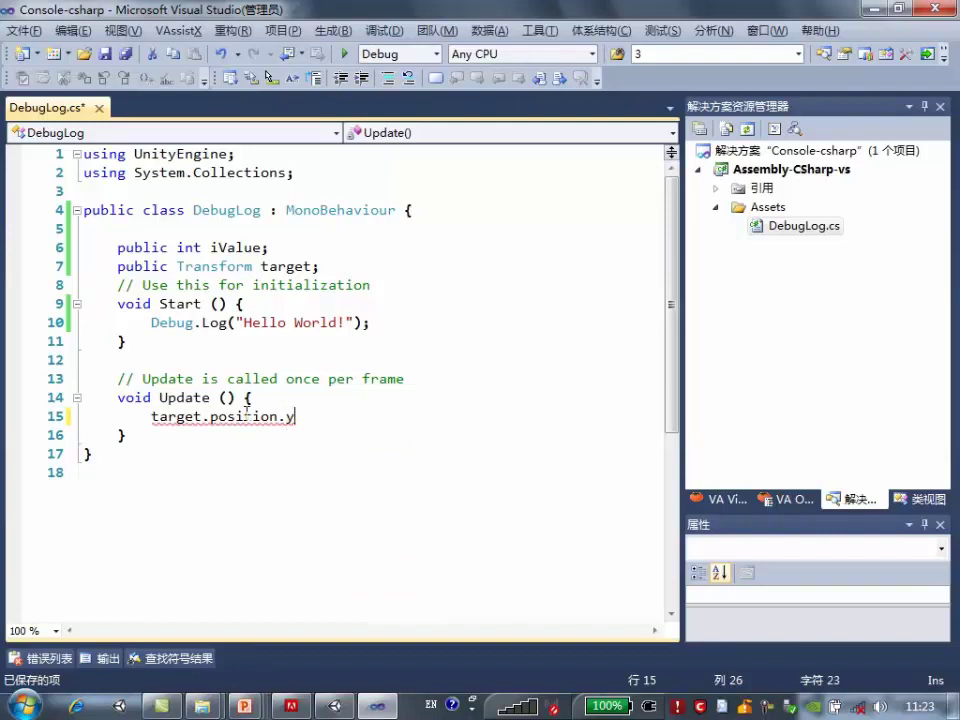
{"action": "key", "text": "BackSpace"}
{"action": "key", "text": "BackSpace"}
{"action": "type", "text": "= "}
{"action": "type", "text": "new"}
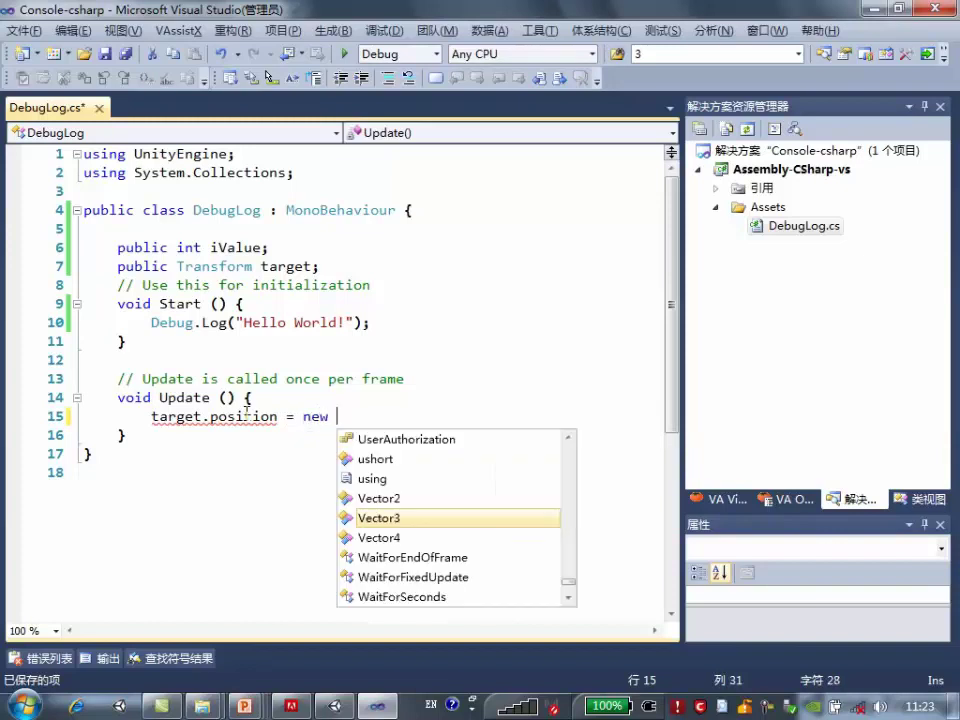
{"action": "key", "text": "Tab"}
{"action": "type", "text": "(0,"}
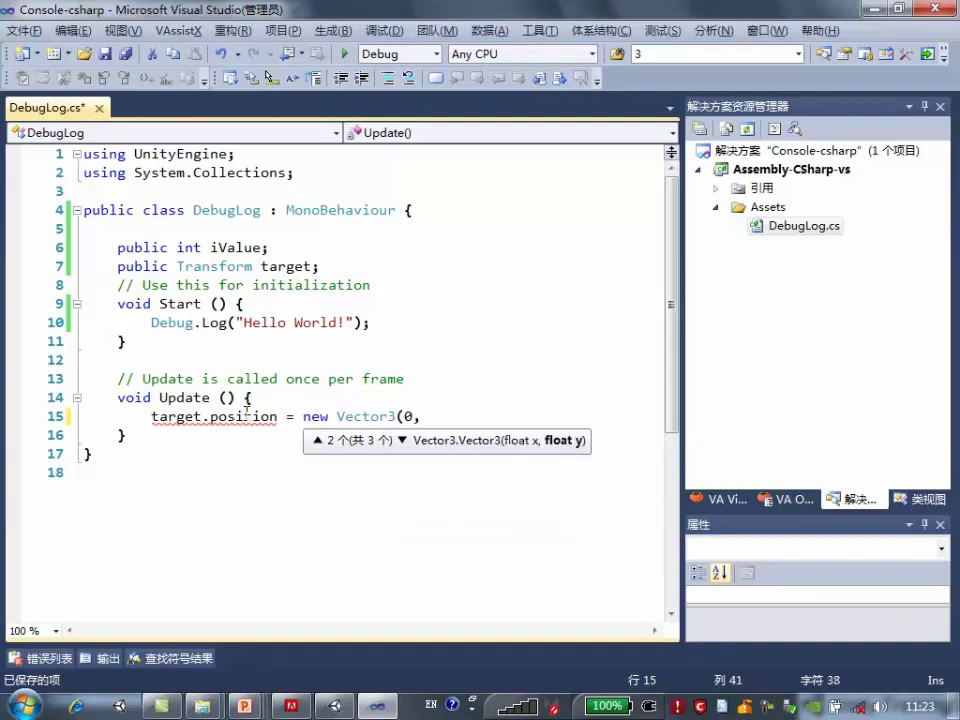
{"action": "type", "text": "iV"}
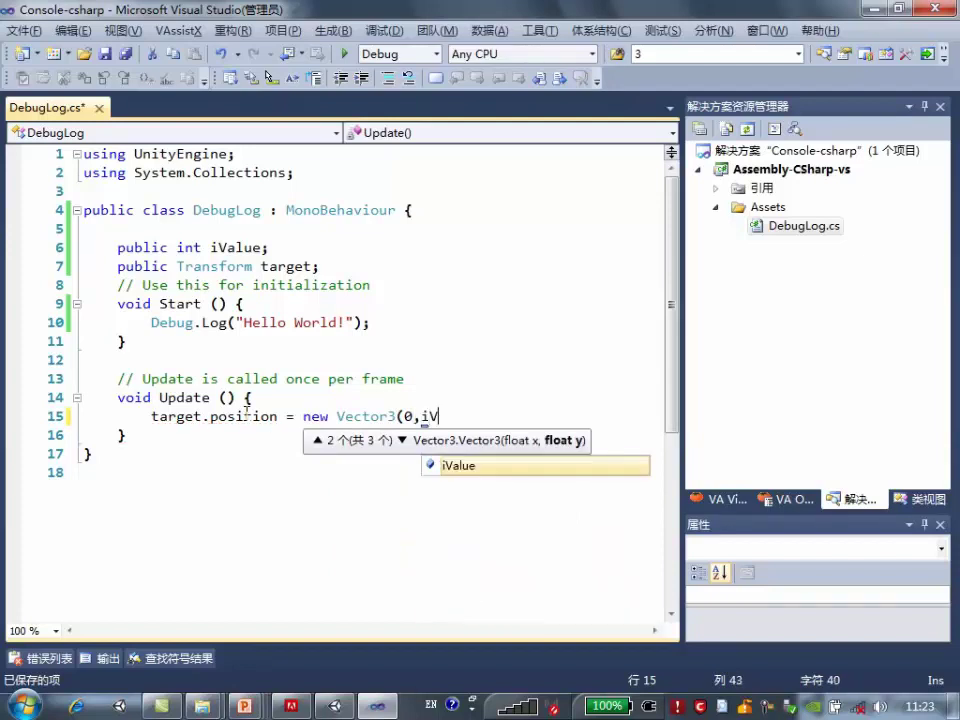
{"action": "key", "text": "Tab"}
{"action": "type", "text": ", 0"}
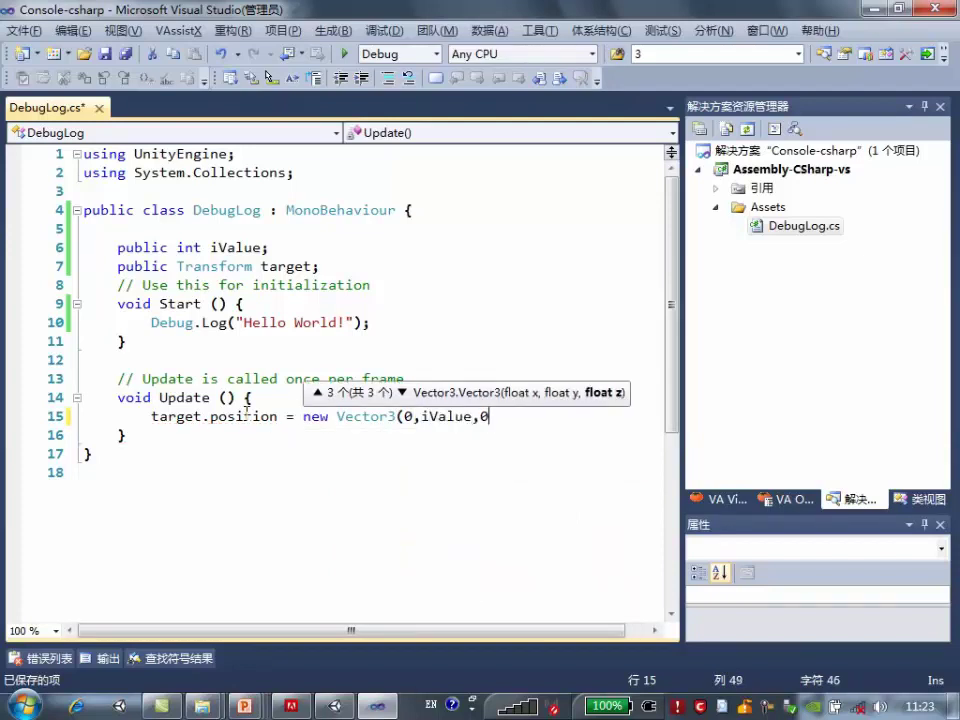
{"action": "type", "text": ");"}
Save DebugLog.cs, then in Unity select the Cube and view the camera output
{"action": "key", "text": "ctrl+s"}
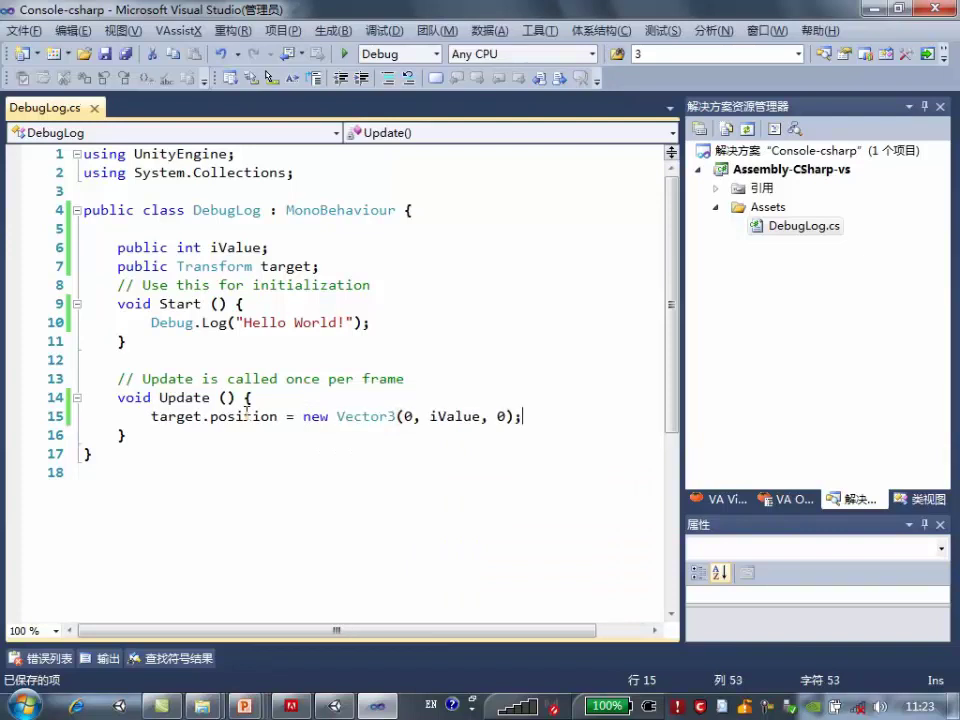
{"action": "key", "text": "alt+Tab"}
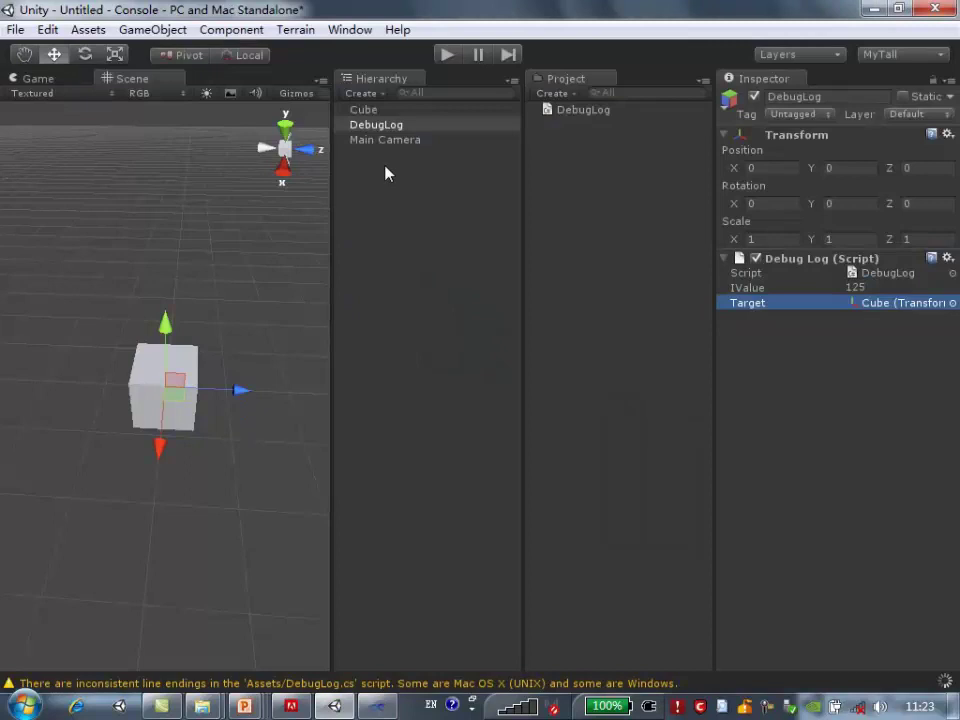
{"action": "left_click", "coordinate": [385, 110]}
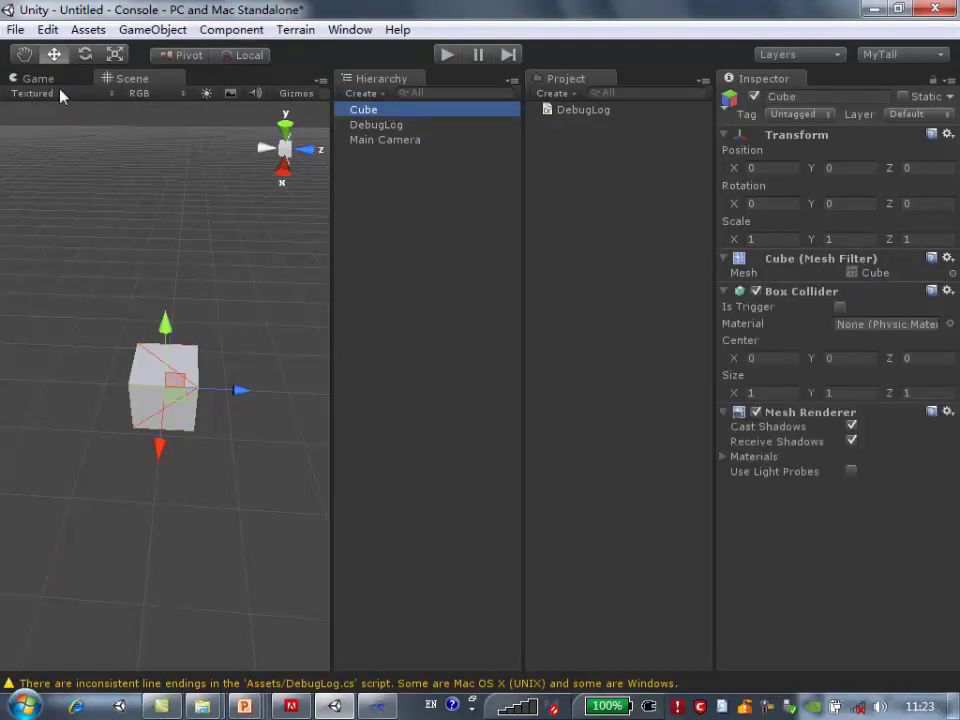
{"action": "left_click", "coordinate": [45, 79]}
Select the Main Camera, orbit the Scene view around the Cube, and use GameObject > Align With View
{"action": "left_click", "coordinate": [375, 142]}
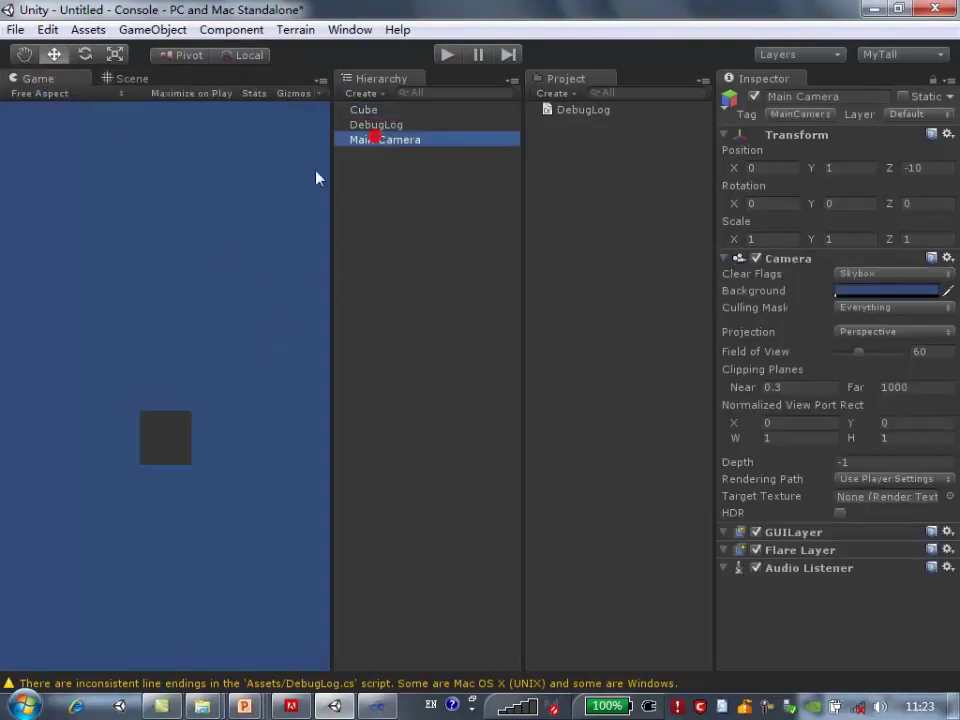
{"action": "left_click", "coordinate": [125, 79]}
{"action": "mouse_move", "coordinate": [150, 250]}
{"action": "left_mouse_down", "text": "alt"}
{"action": "mouse_move", "coordinate": [193, 453]}
{"action": "mouse_move", "coordinate": [208, 398]}
{"action": "left_mouse_up", "text": "alt"}
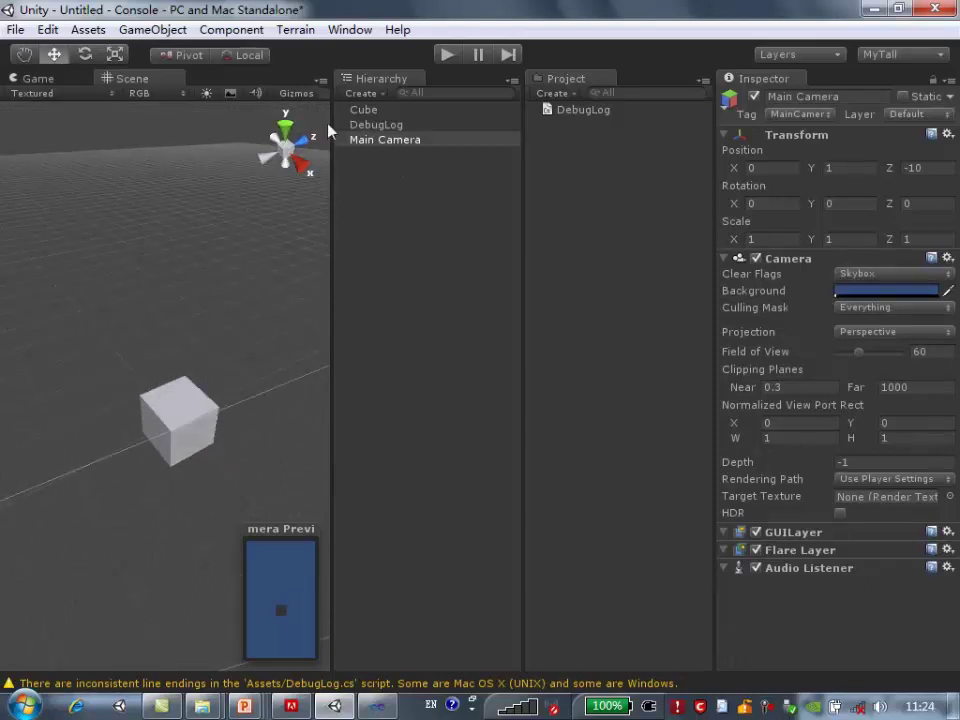
{"action": "left_click", "coordinate": [161, 30]}
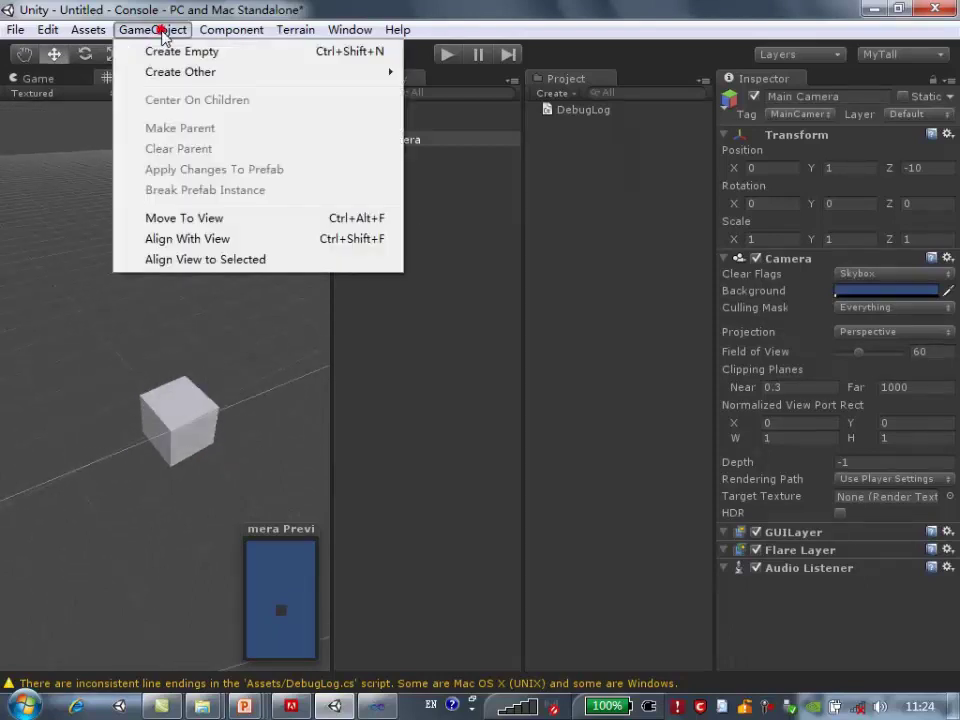
{"action": "left_click", "coordinate": [192, 240]}
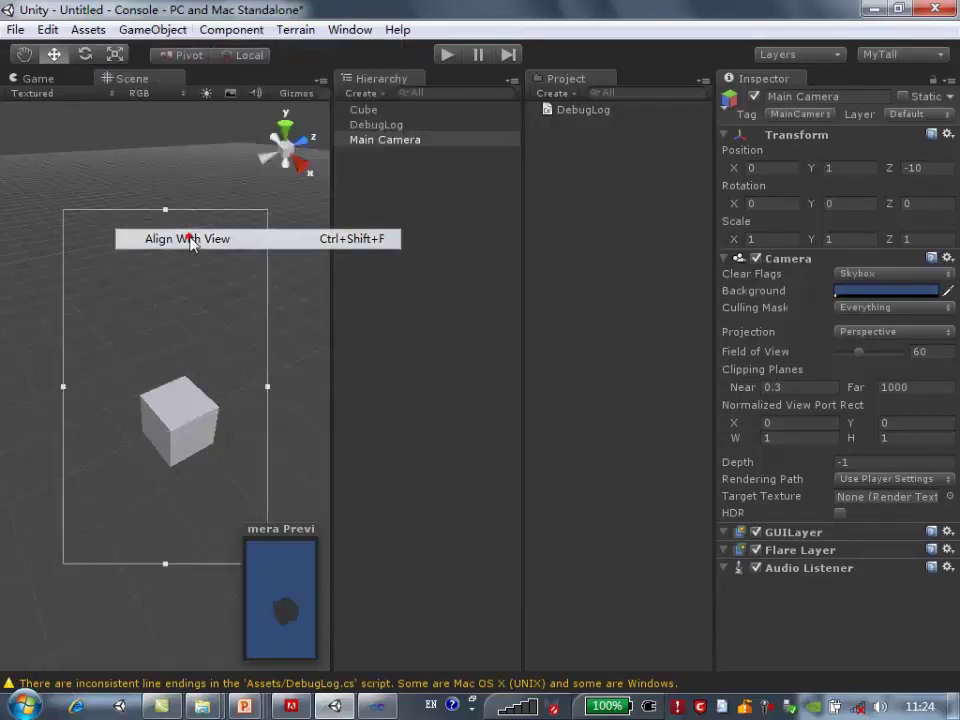
Compare the camera's Game view render of the Cube against the Scene view several times
{"action": "left_click", "coordinate": [40, 80]}
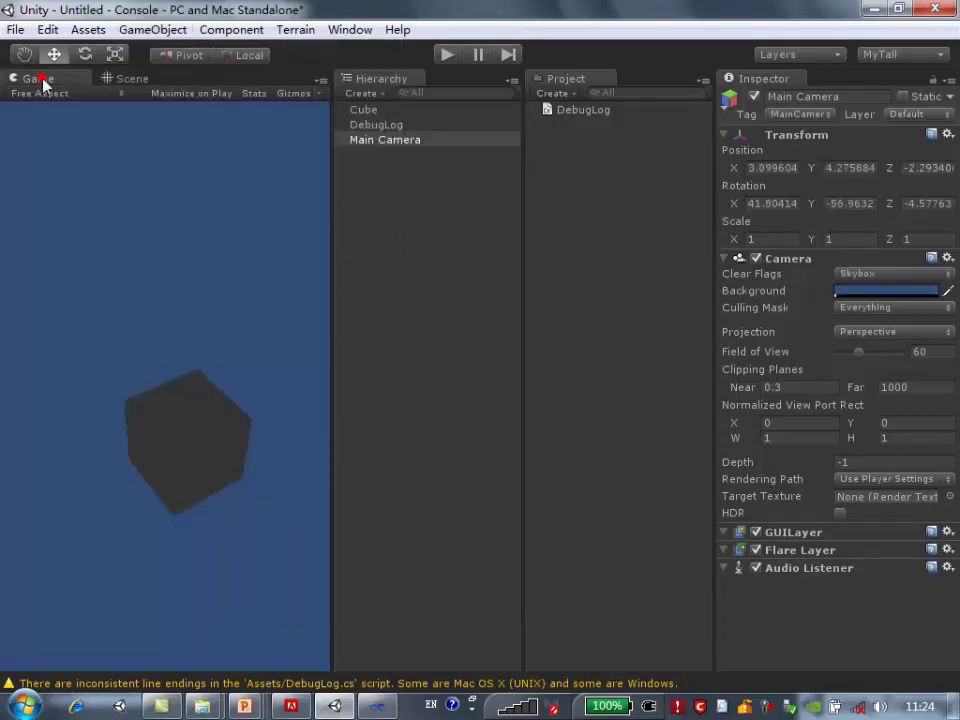
{"action": "left_click", "coordinate": [126, 79]}
{"action": "left_click", "coordinate": [42, 82]}
{"action": "left_click", "coordinate": [130, 79]}
{"action": "left_click", "coordinate": [40, 80]}
{"action": "left_click", "coordinate": [115, 80]}
{"action": "left_click", "coordinate": [48, 80]}
{"action": "left_click", "coordinate": [128, 80]}
Select DebugLog, lower its IValue, and run the scene once in the Game view to print Hello World
{"action": "left_click", "coordinate": [398, 125]}
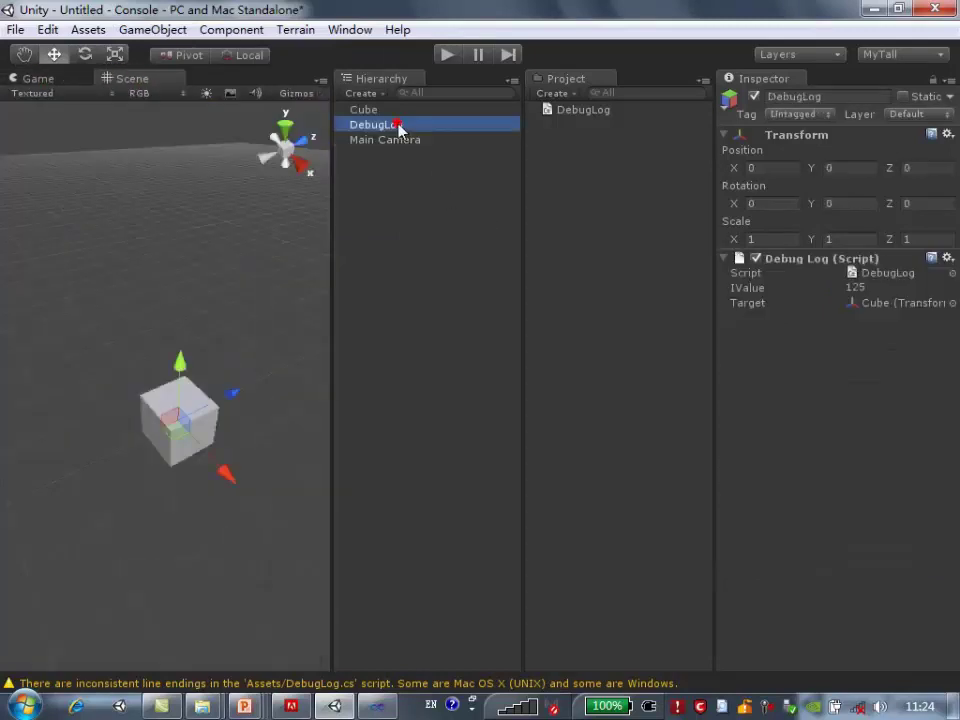
{"action": "left_click_drag", "start_coordinate": [789, 289], "coordinate": [621, 246]}
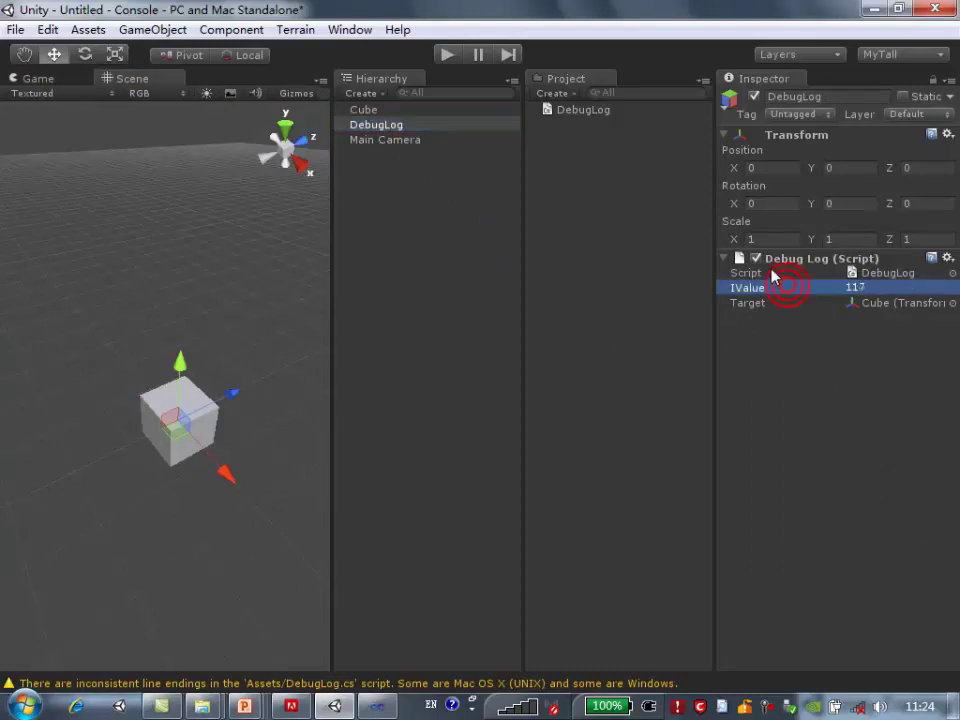
{"action": "left_click", "coordinate": [38, 78]}
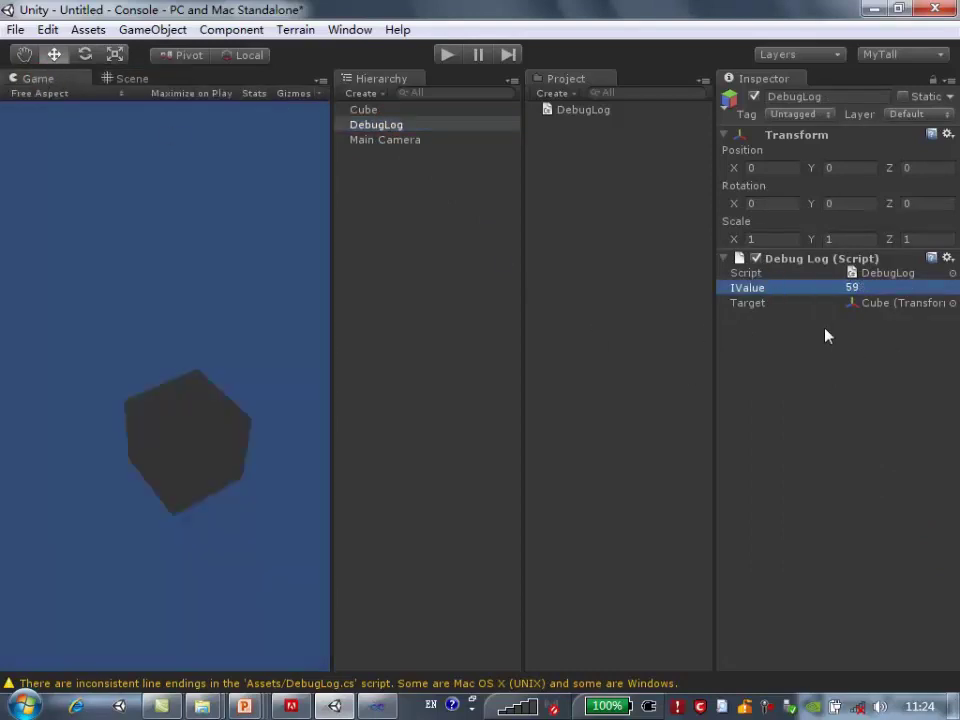
{"action": "left_click", "coordinate": [448, 56]}
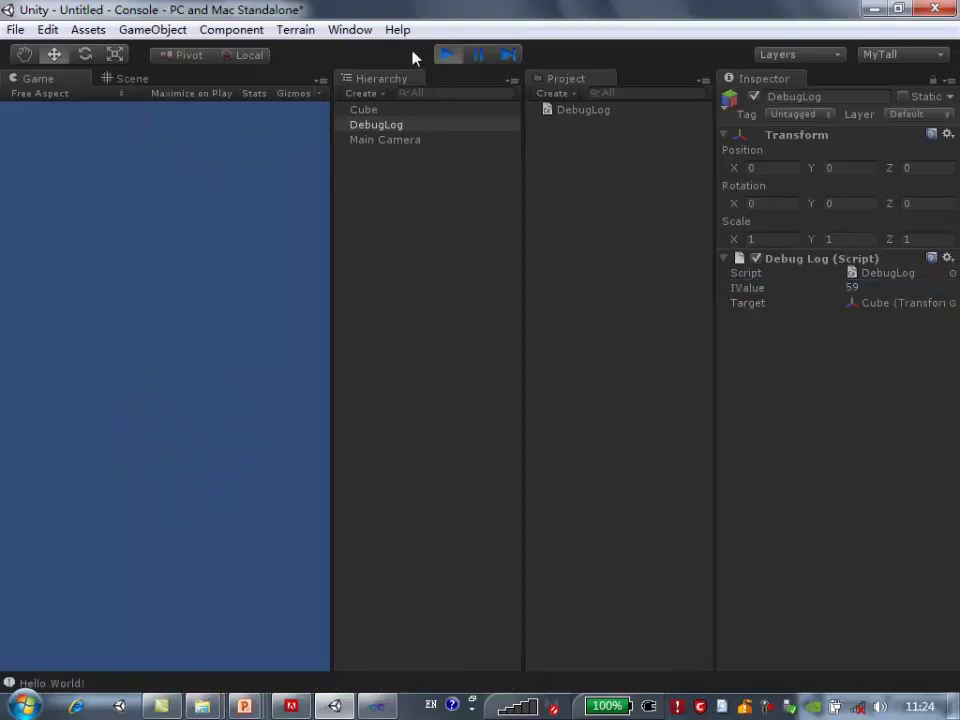
{"action": "left_click", "coordinate": [448, 55]}
Set the DebugLog component's IValue to 0 in the Inspector
{"action": "left_click", "coordinate": [137, 79]}
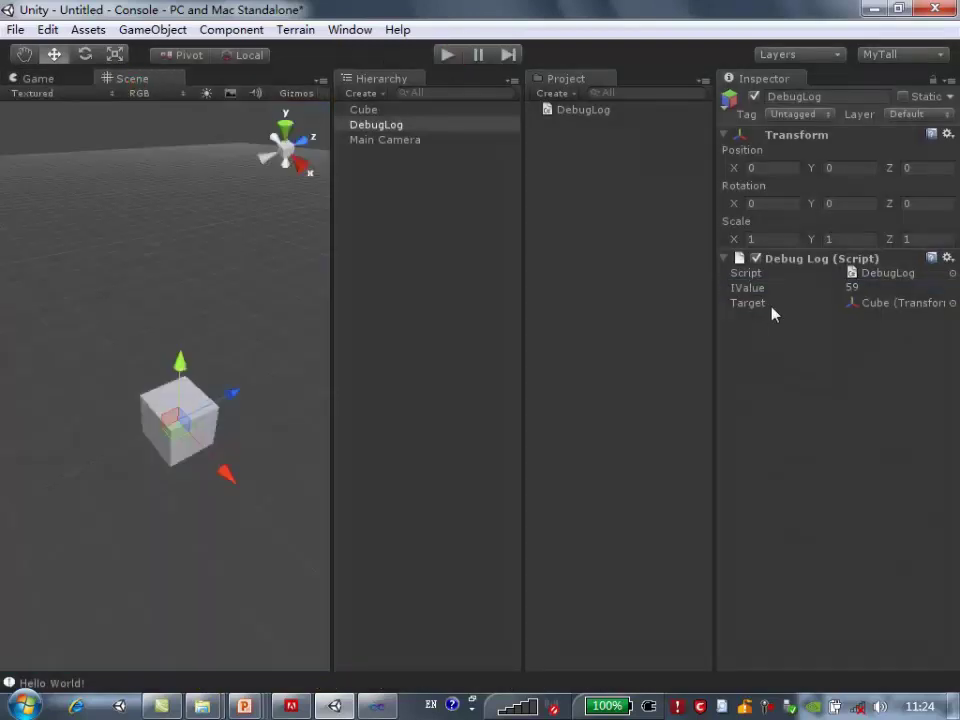
{"action": "left_click", "coordinate": [858, 288]}
{"action": "type", "text": "0"}
{"action": "key", "text": "Return"}
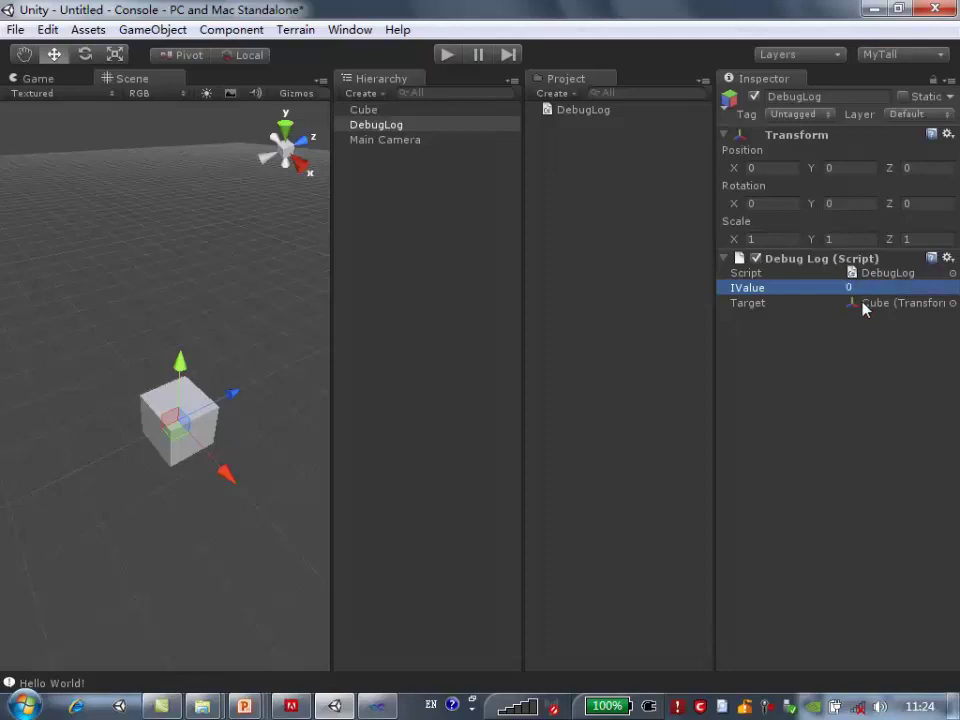
Play the game, change IValue to -1 and scrub it so the Cube moves, then stop
{"action": "left_click", "coordinate": [36, 79]}
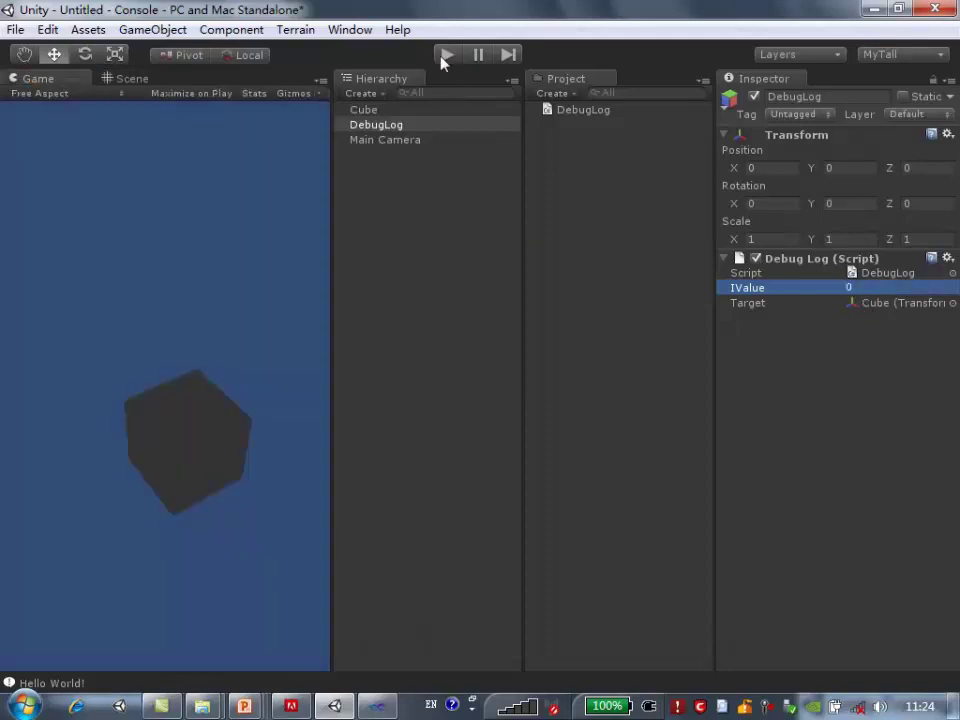
{"action": "left_click", "coordinate": [445, 57]}
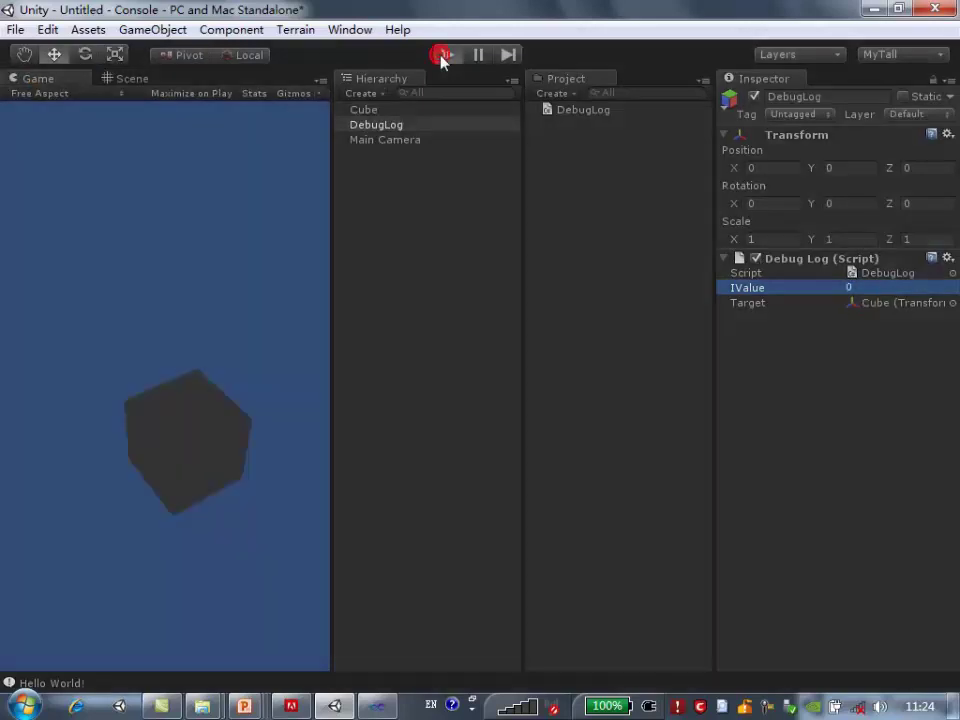
{"action": "left_click", "coordinate": [779, 288]}
{"action": "type", "text": "3"}
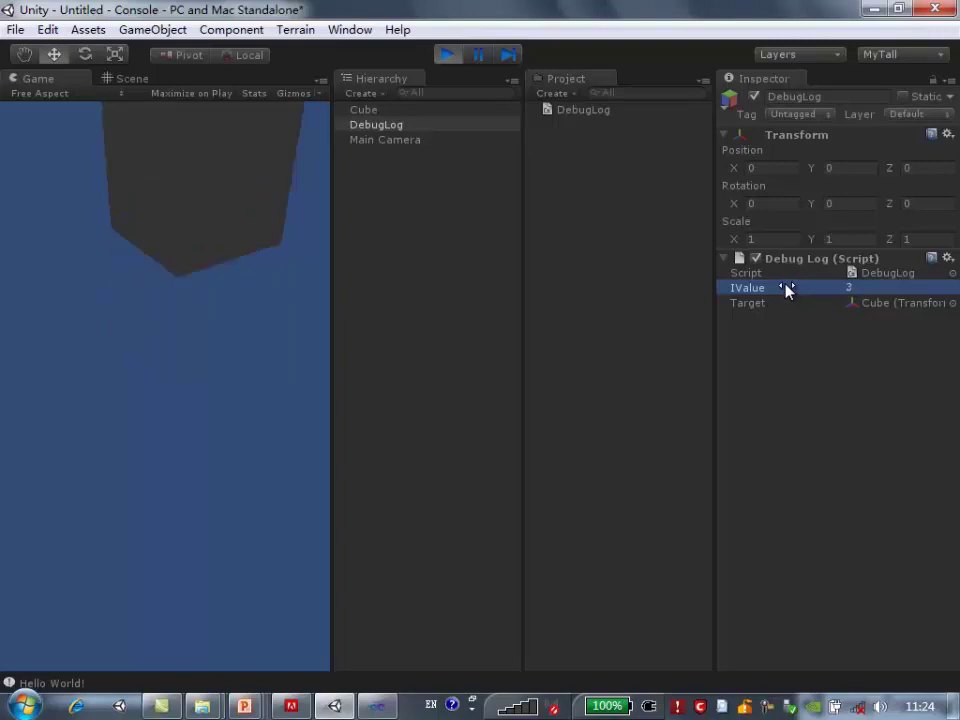
{"action": "key", "text": "BackSpace"}
{"action": "type", "text": "-1"}
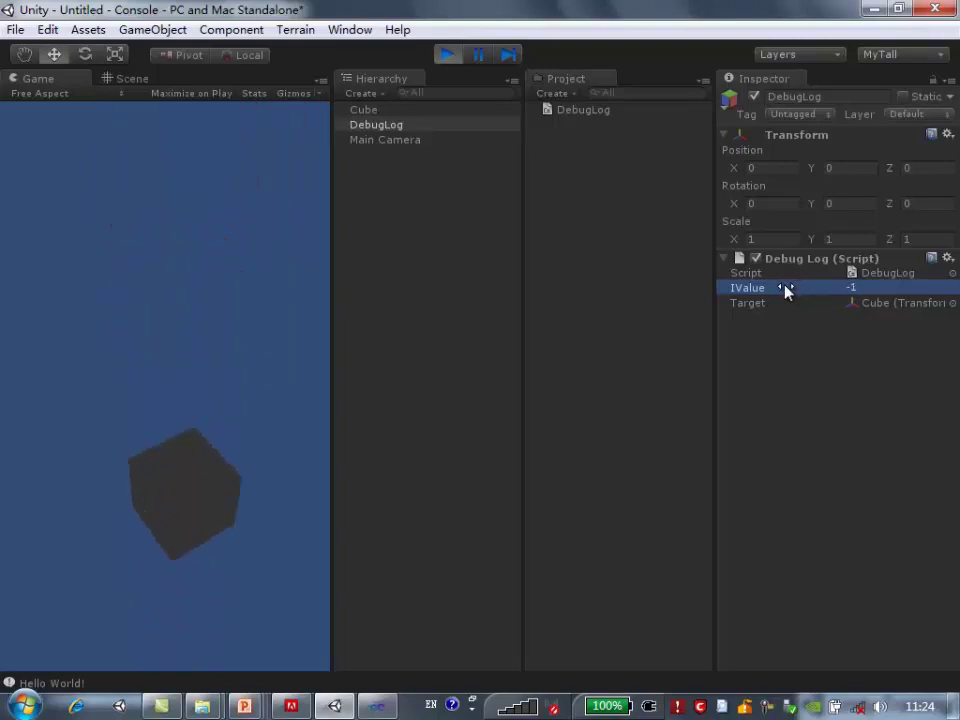
{"action": "left_click_drag", "start_coordinate": [785, 289], "coordinate": [793, 300]}
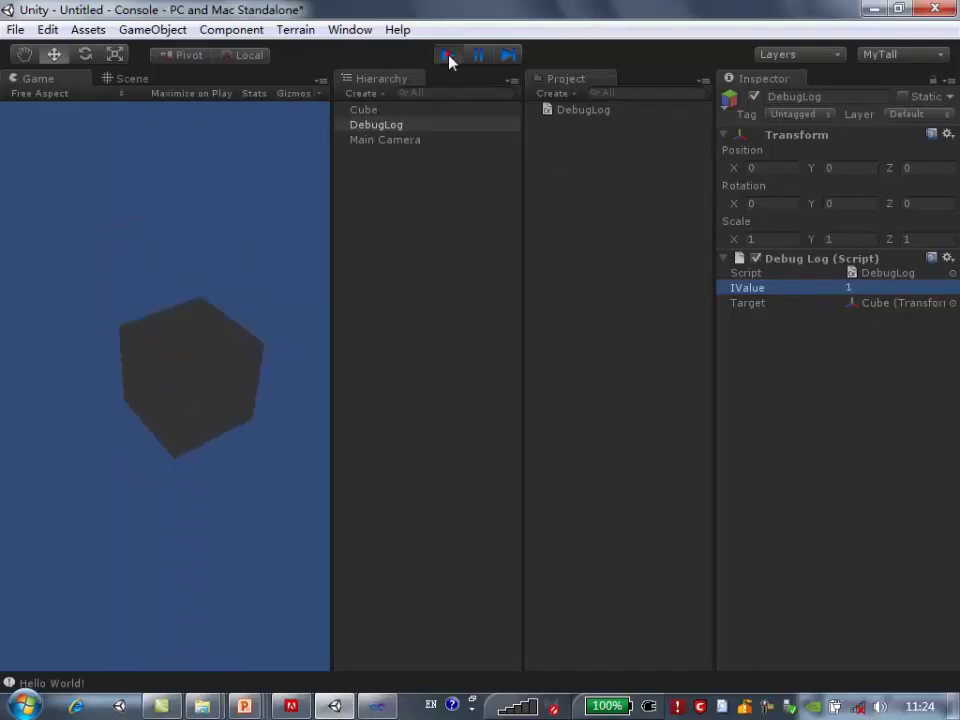
{"action": "left_click", "coordinate": [448, 57]}
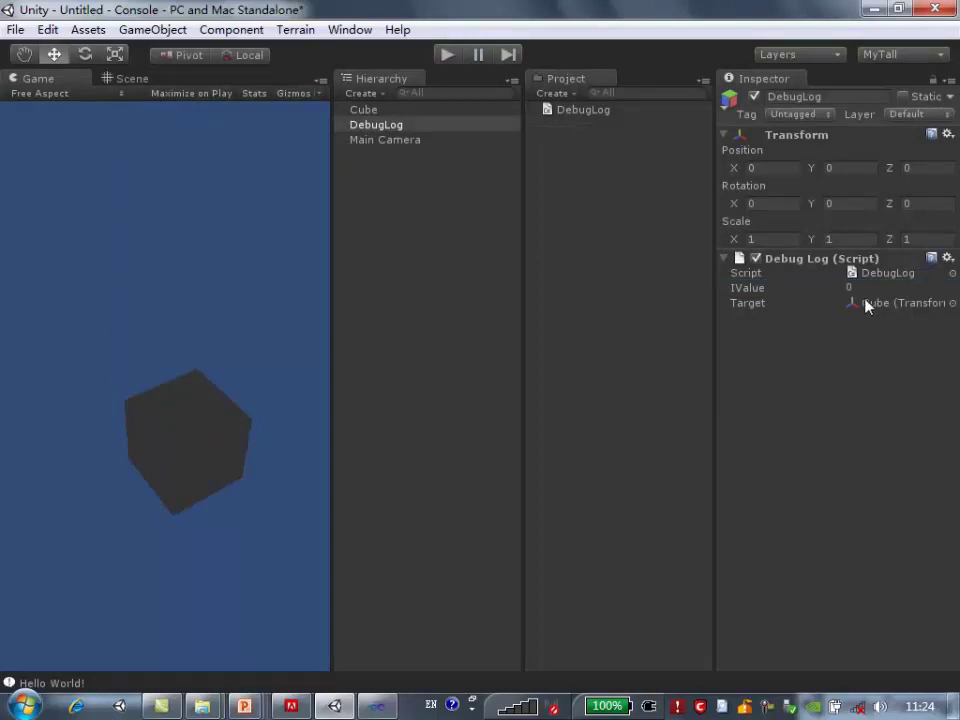
{"action": "left_click", "coordinate": [447, 55]}
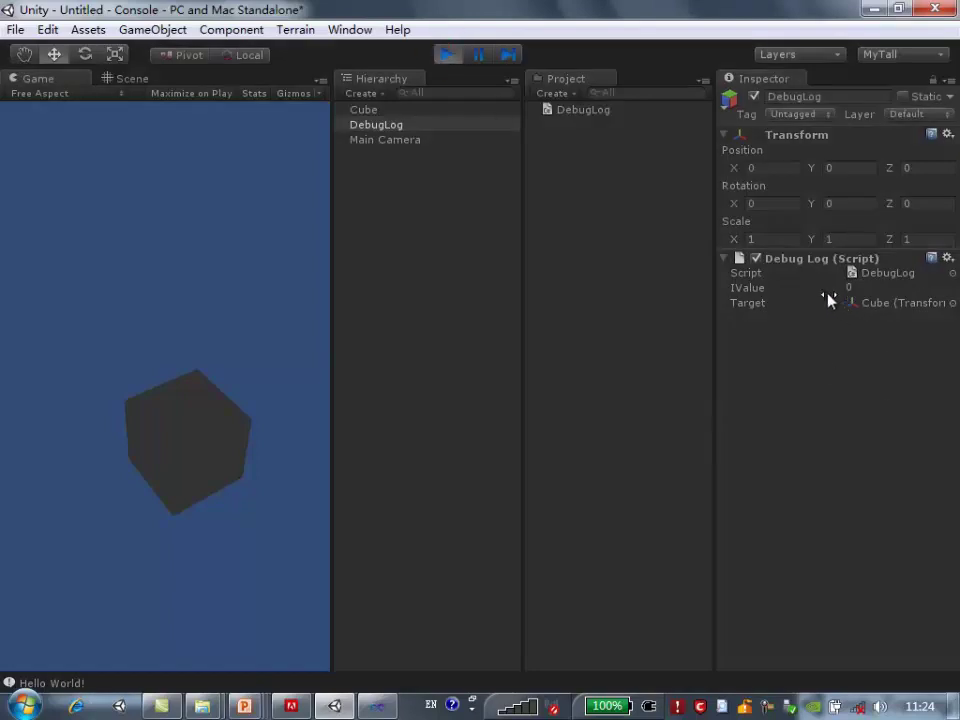
{"action": "mouse_move", "coordinate": [792, 287]}
{"action": "left_mouse_down"}
{"action": "mouse_move", "coordinate": [822, 288]}
{"action": "mouse_move", "coordinate": [792, 296]}
{"action": "left_mouse_up"}
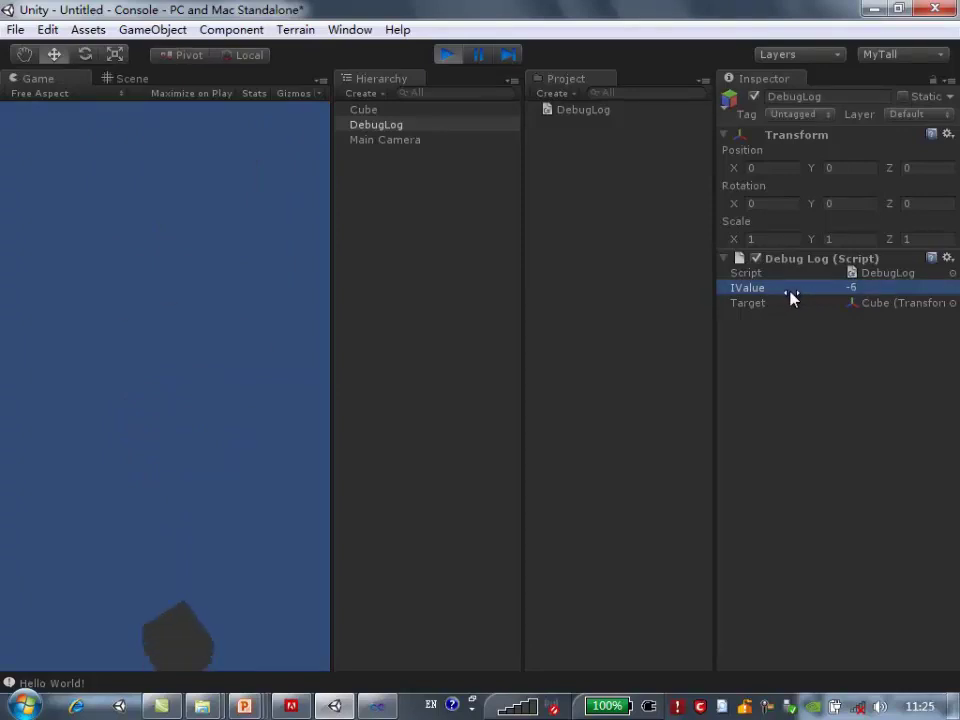
{"action": "left_click", "coordinate": [445, 52]}
{"action": "left_click", "coordinate": [445, 55]}
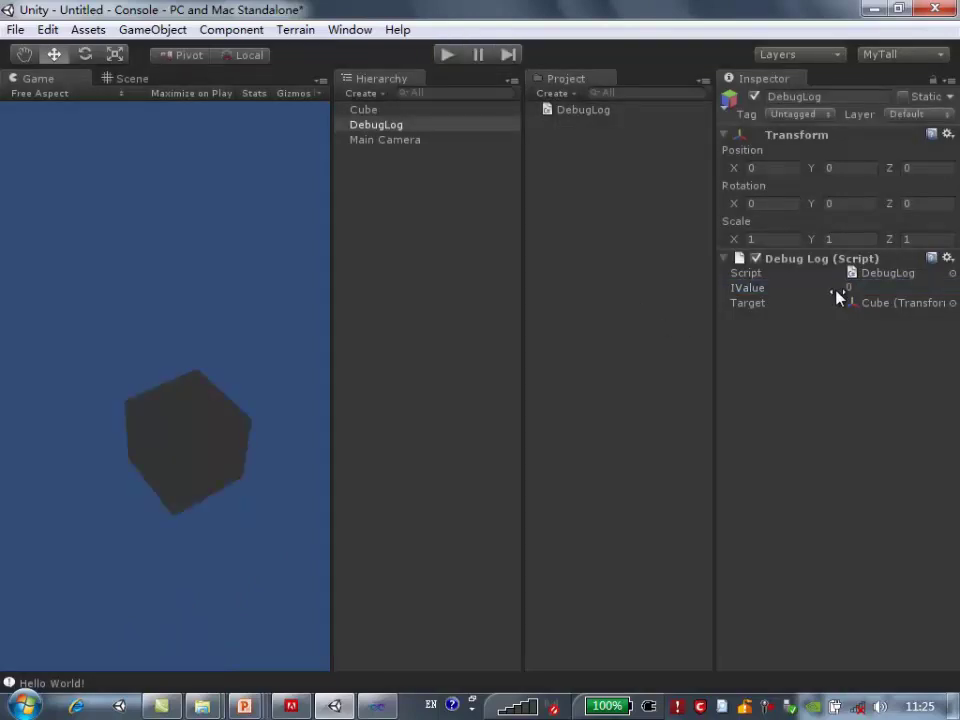
{"action": "left_click", "coordinate": [446, 56]}
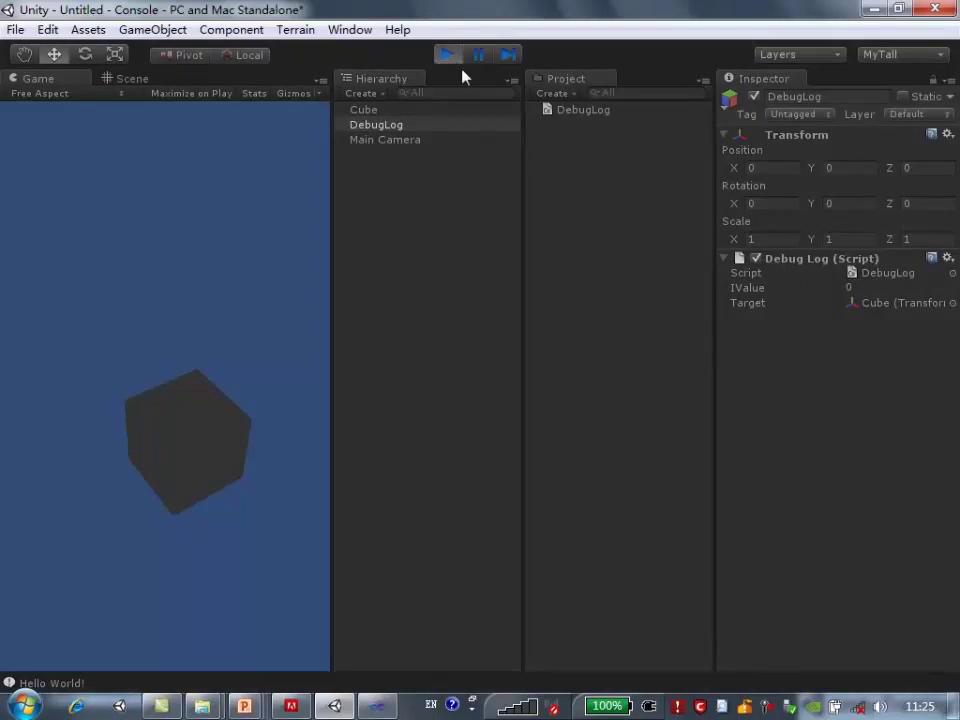
{"action": "left_click_drag", "start_coordinate": [786, 289], "coordinate": [781, 287]}
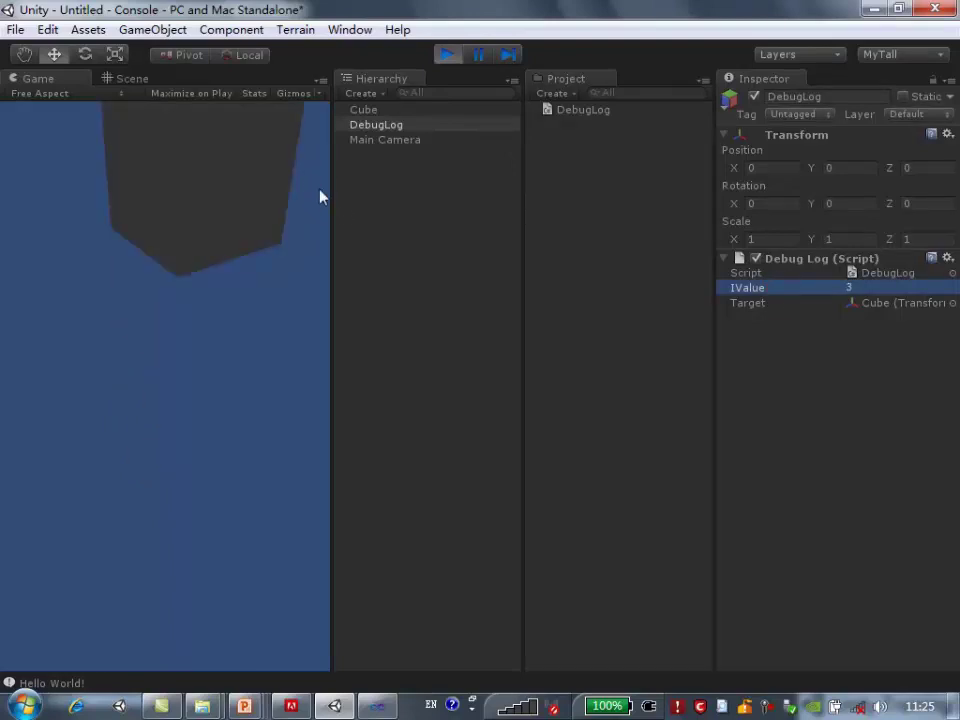
{"action": "left_click", "coordinate": [443, 56]}
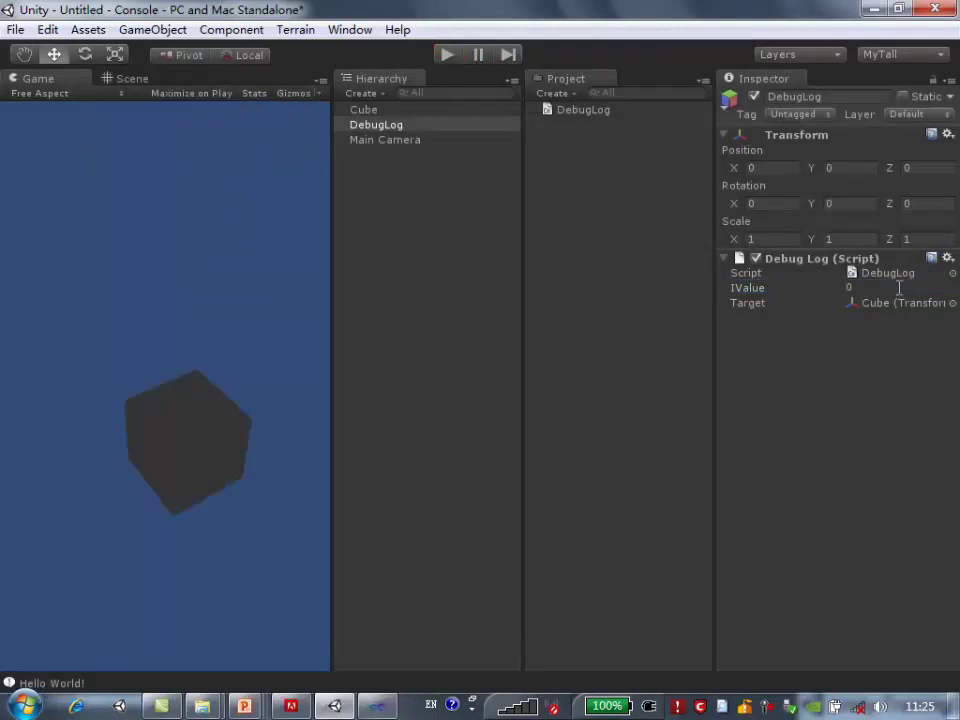
{"action": "left_click", "coordinate": [899, 288]}
{"action": "type", "text": "3"}
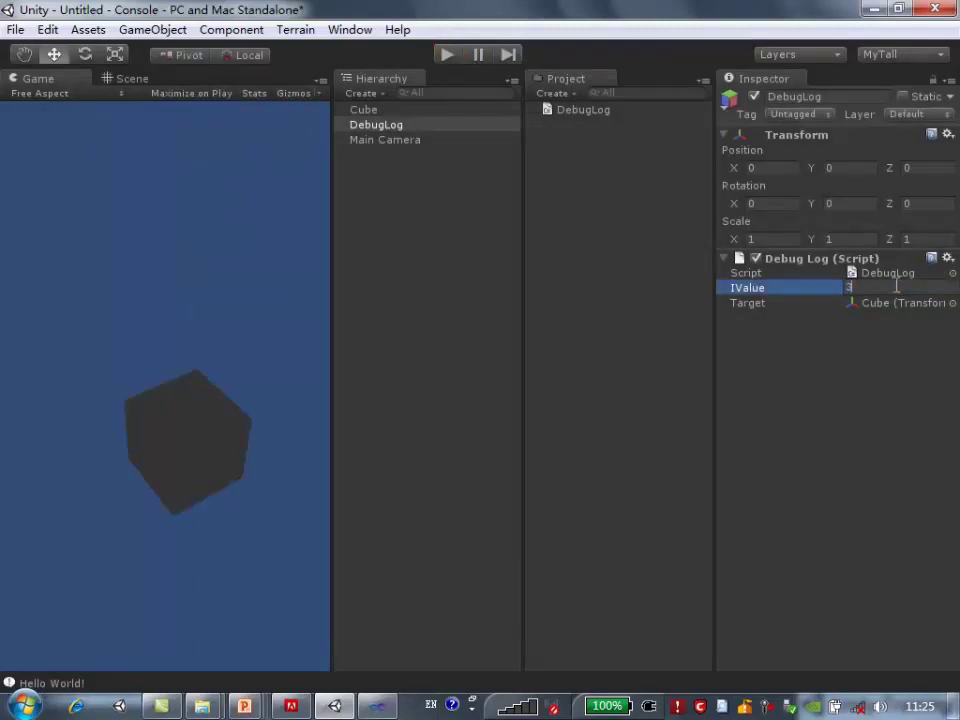
{"action": "key", "text": "Return"}
{"action": "left_click", "coordinate": [447, 57]}
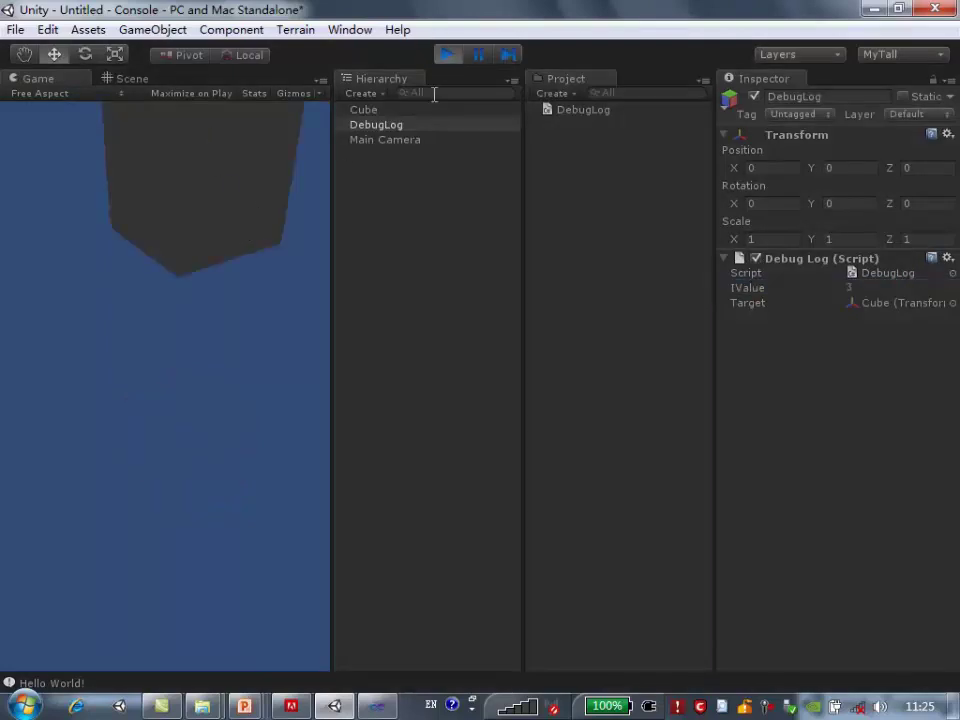
{"action": "left_click", "coordinate": [448, 56]}
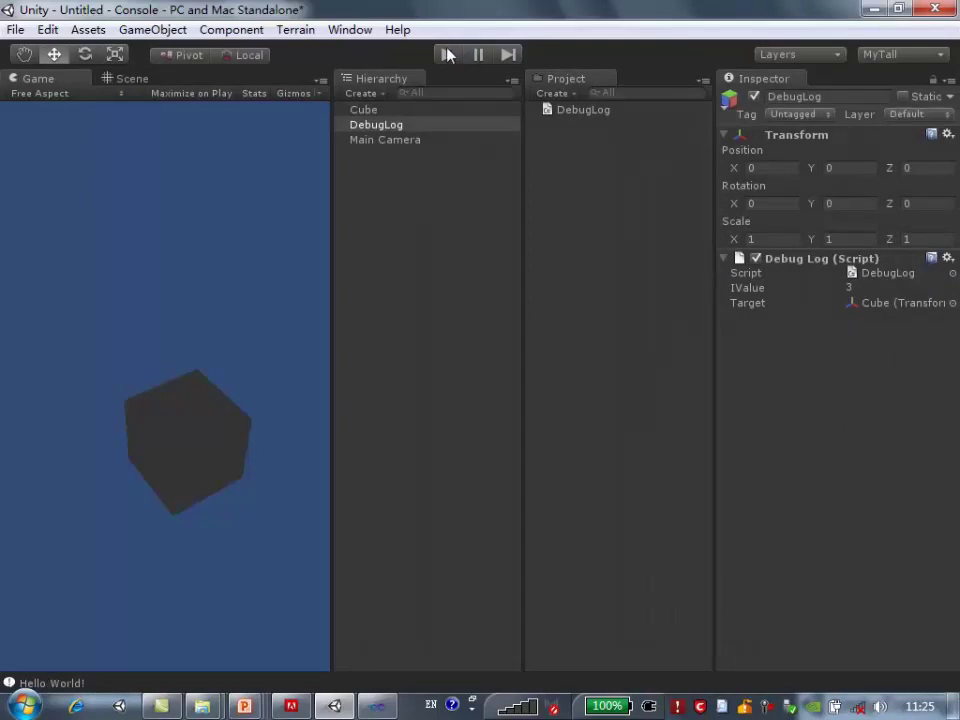
{"action": "left_click", "coordinate": [448, 56]}
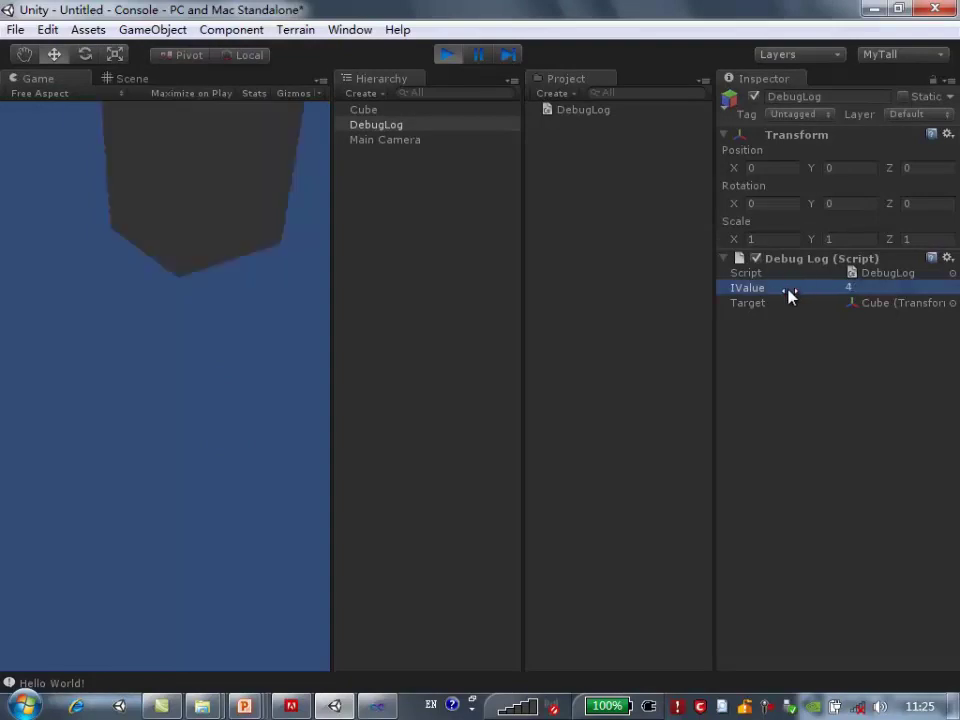
{"action": "left_click_drag", "start_coordinate": [786, 290], "coordinate": [687, 251]}
{"action": "left_click", "coordinate": [447, 55]}
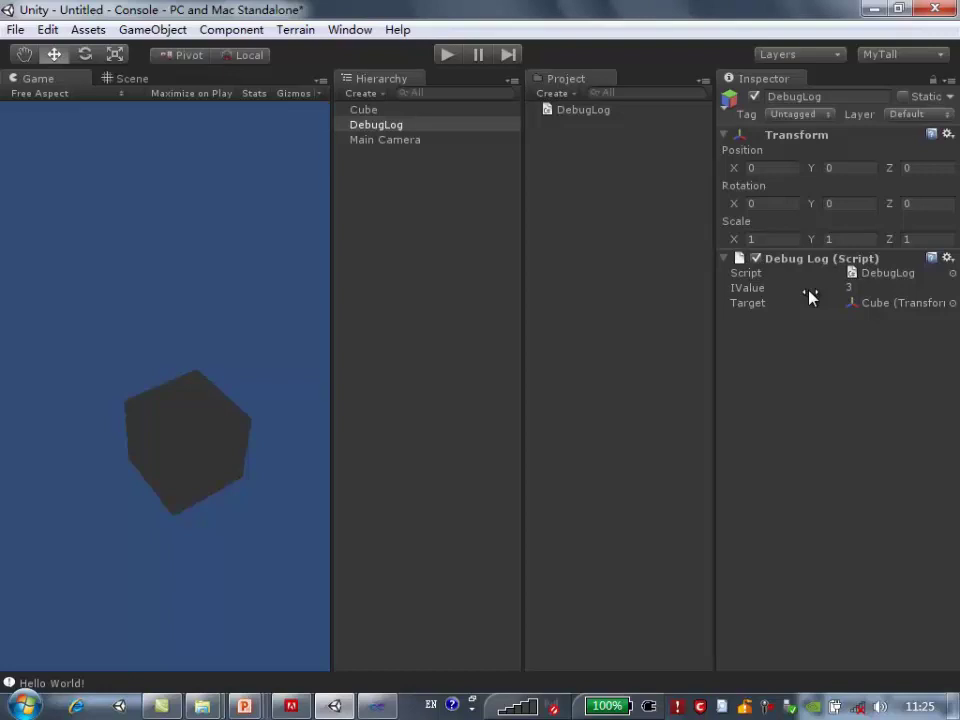
{"action": "left_click", "coordinate": [872, 287]}
{"action": "type", "text": "0"}
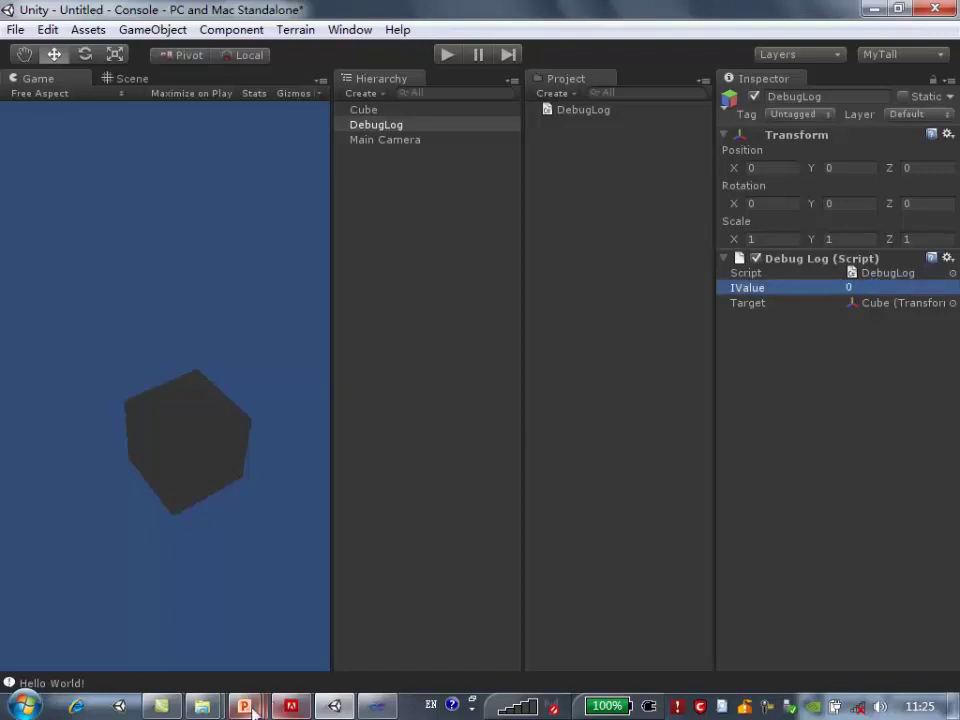
{"action": "mouse_move", "coordinate": [252, 712]}
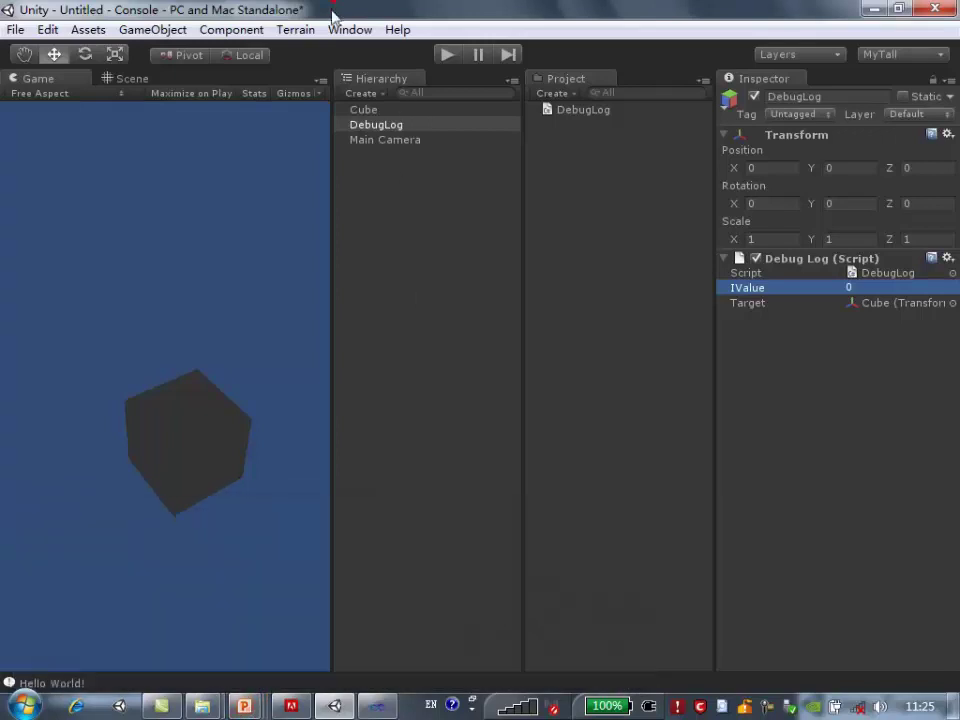
Open the Console, move it up-left, and launch Editor.log, allowing its viewer through COMODO
{"action": "left_click", "coordinate": [75, 681]}
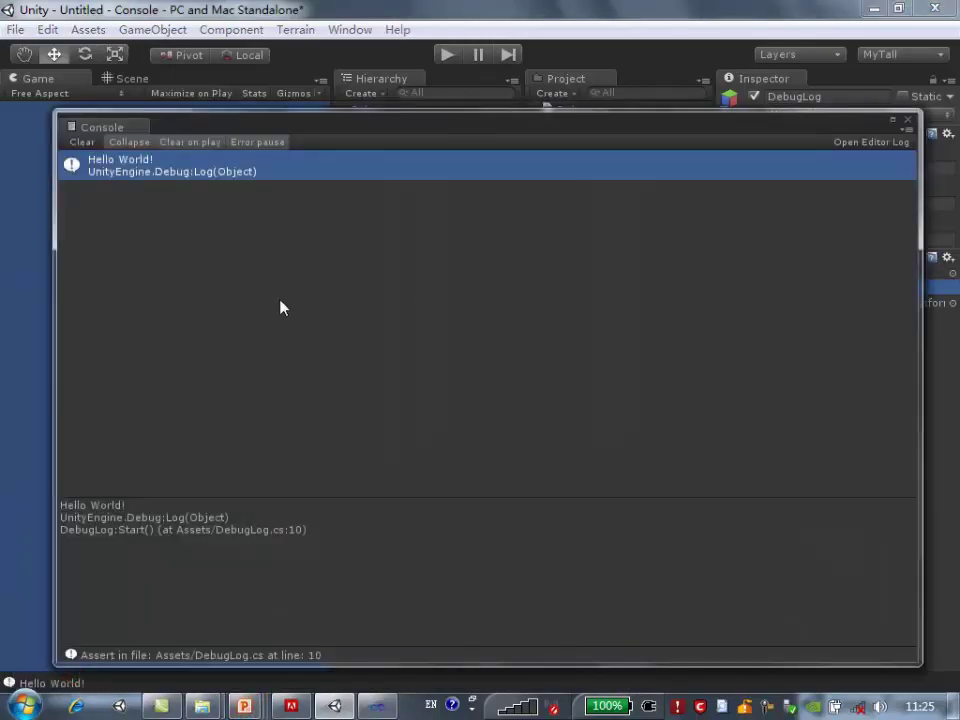
{"action": "left_click_drag", "start_coordinate": [358, 128], "coordinate": [330, 92]}
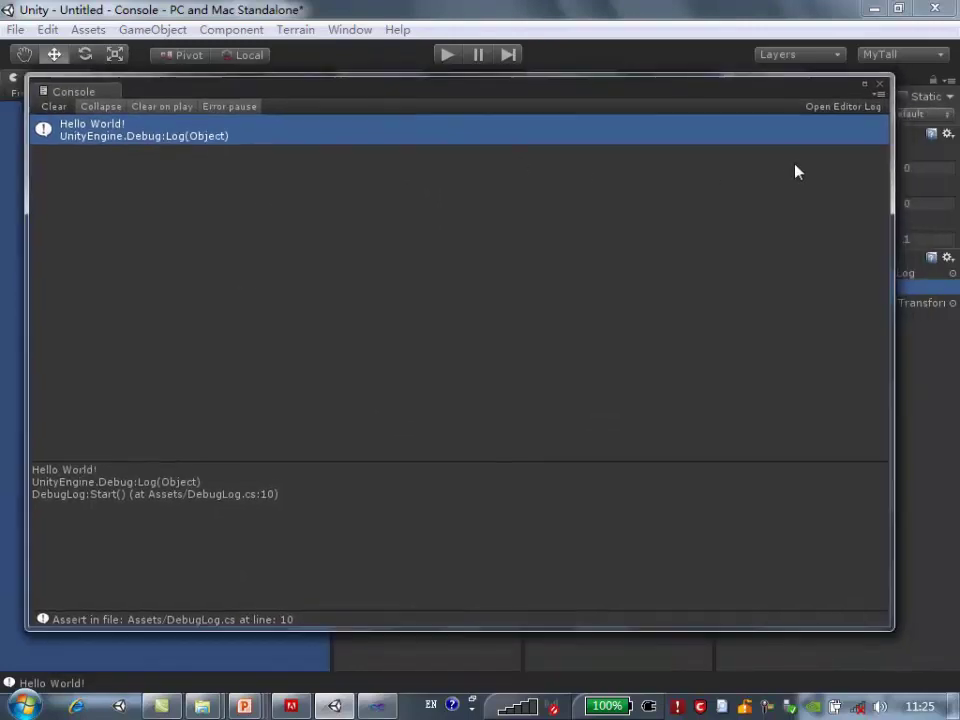
{"action": "left_click", "coordinate": [855, 110]}
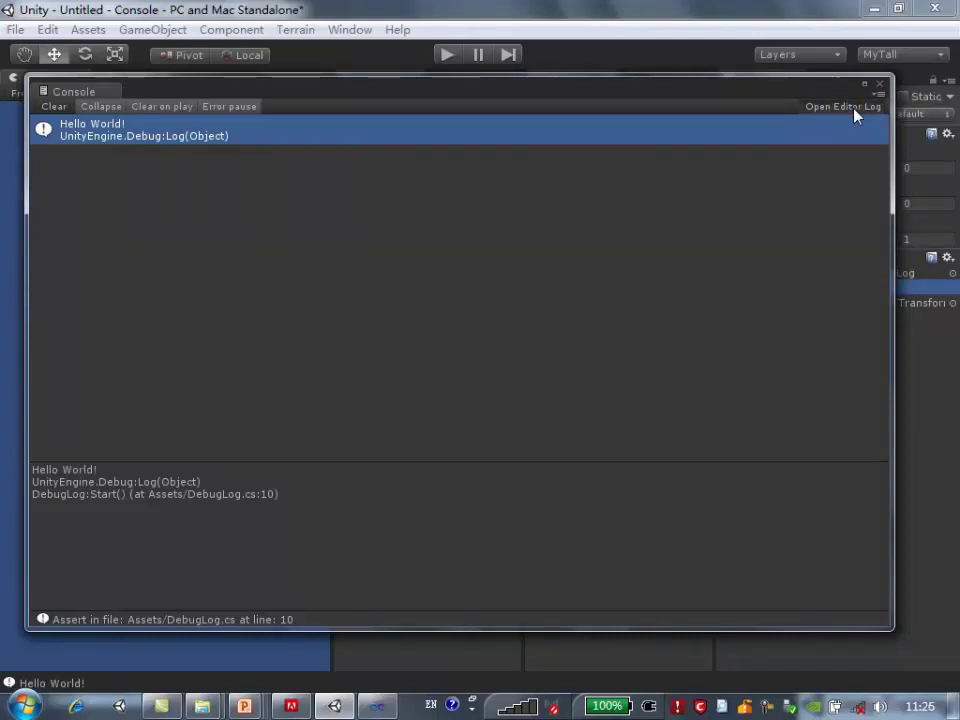
{"action": "left_click", "coordinate": [805, 664]}
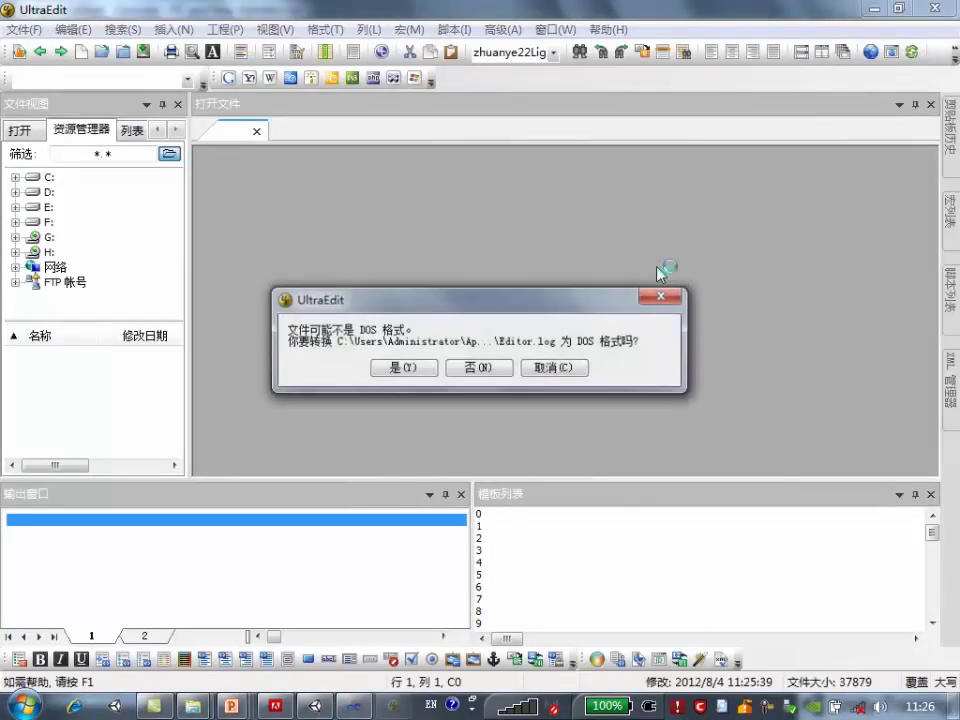
Decline the DOS conversion, maximize Editor.log, and scroll down to the Hello World! entries
{"action": "left_click", "coordinate": [484, 368]}
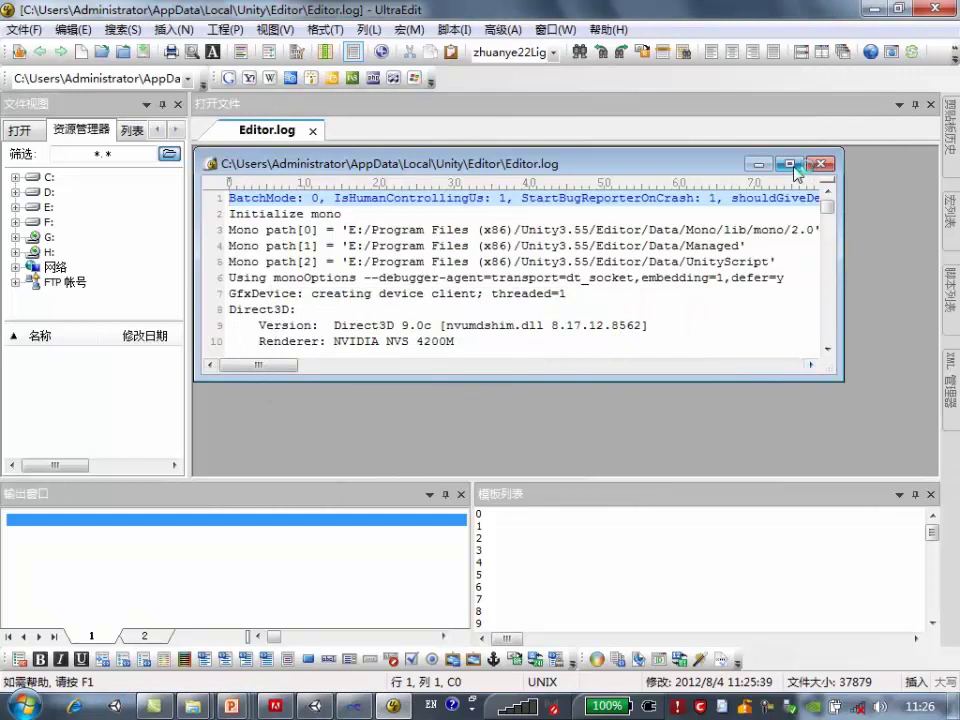
{"action": "left_click", "coordinate": [793, 166]}
{"action": "scroll", "coordinate": [677, 298], "scroll_direction": "down", "scroll_amount": 2}
{"action": "scroll", "coordinate": [677, 298], "scroll_direction": "down", "scroll_amount": 3}
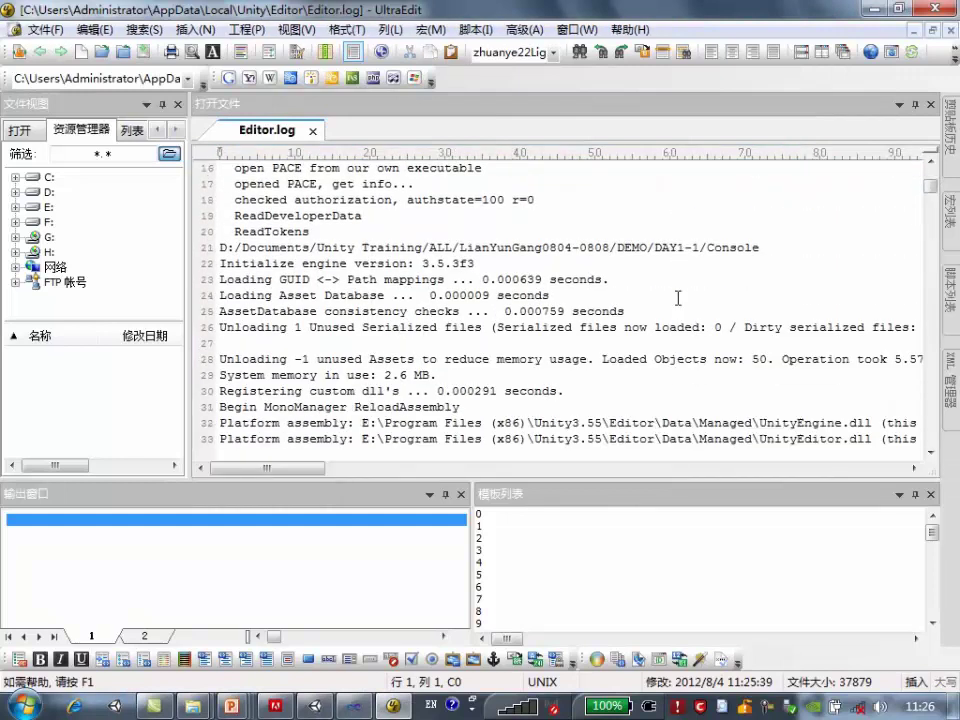
{"action": "scroll", "coordinate": [677, 298], "scroll_direction": "down", "scroll_amount": 4}
{"action": "scroll", "coordinate": [677, 298], "scroll_direction": "down", "scroll_amount": 2}
{"action": "scroll", "coordinate": [677, 298], "scroll_direction": "down", "scroll_amount": 4}
{"action": "scroll", "coordinate": [677, 298], "scroll_direction": "down", "scroll_amount": 8}
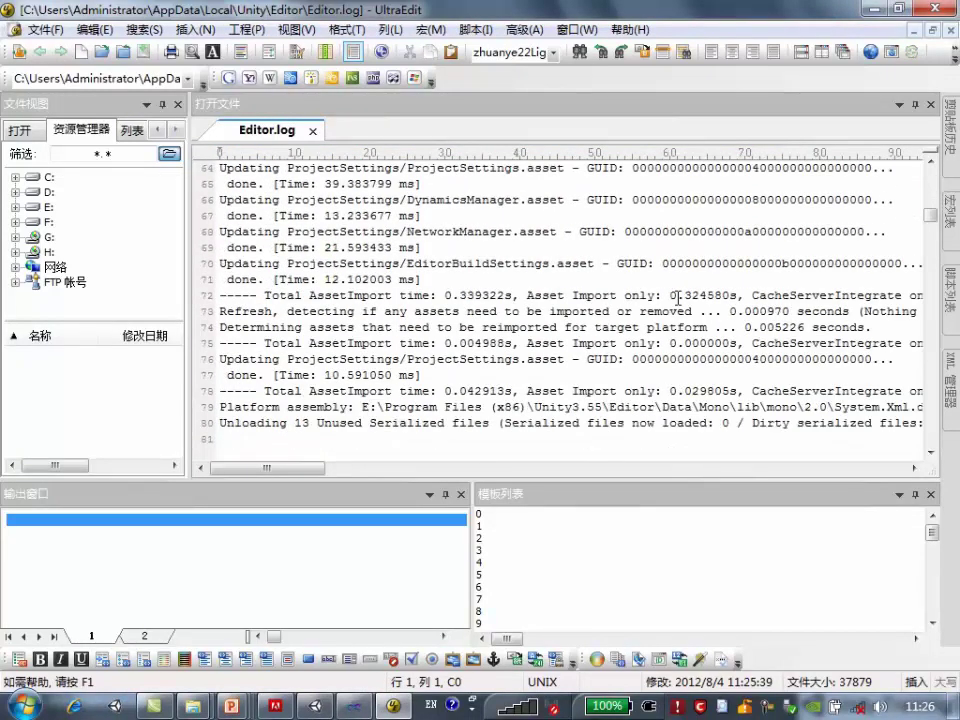
{"action": "scroll", "coordinate": [677, 298], "scroll_direction": "down", "scroll_amount": 9}
{"action": "scroll", "coordinate": [677, 298], "scroll_direction": "down", "scroll_amount": 5}
{"action": "scroll", "coordinate": [677, 298], "scroll_direction": "down", "scroll_amount": 7}
{"action": "scroll", "coordinate": [677, 298], "scroll_direction": "down", "scroll_amount": 9}
{"action": "scroll", "coordinate": [677, 298], "scroll_direction": "down", "scroll_amount": 12}
{"action": "scroll", "coordinate": [677, 298], "scroll_direction": "down", "scroll_amount": 9}
{"action": "scroll", "coordinate": [677, 298], "scroll_direction": "down", "scroll_amount": 8}
{"action": "scroll", "coordinate": [677, 298], "scroll_direction": "down", "scroll_amount": 8}
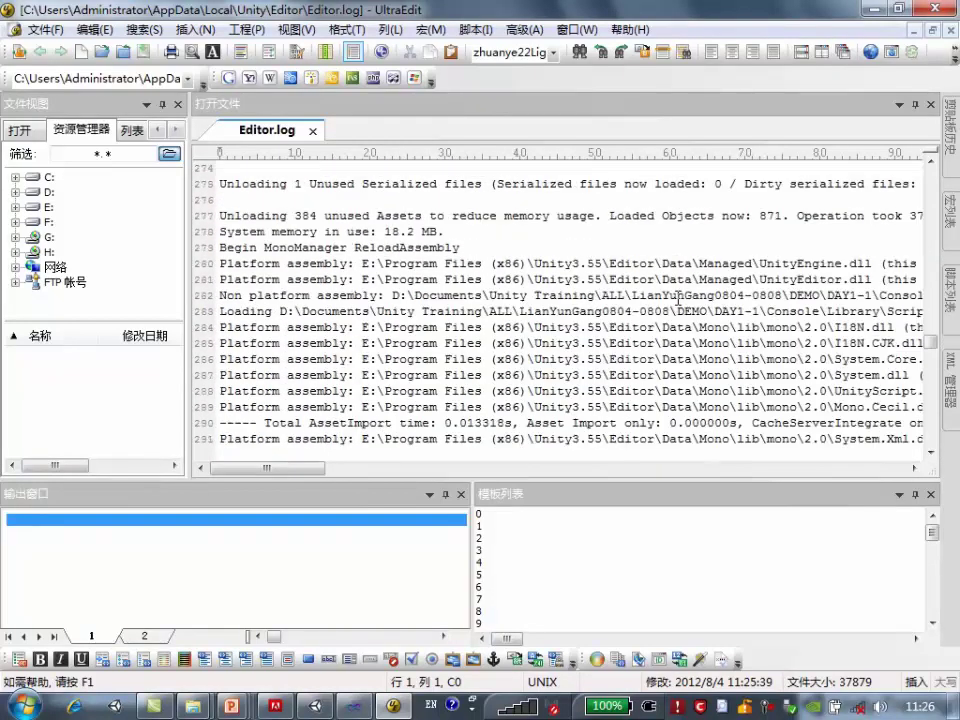
{"action": "scroll", "coordinate": [677, 298], "scroll_direction": "down", "scroll_amount": 7}
{"action": "scroll", "coordinate": [677, 298], "scroll_direction": "down", "scroll_amount": 7}
{"action": "scroll", "coordinate": [677, 298], "scroll_direction": "down", "scroll_amount": 7}
{"action": "scroll", "coordinate": [677, 298], "scroll_direction": "down", "scroll_amount": 8}
{"action": "scroll", "coordinate": [677, 298], "scroll_direction": "down", "scroll_amount": 7}
{"action": "scroll", "coordinate": [677, 298], "scroll_direction": "down", "scroll_amount": 5}
{"action": "scroll", "coordinate": [677, 298], "scroll_direction": "down", "scroll_amount": 4}
{"action": "scroll", "coordinate": [676, 295], "scroll_direction": "down", "scroll_amount": 4}
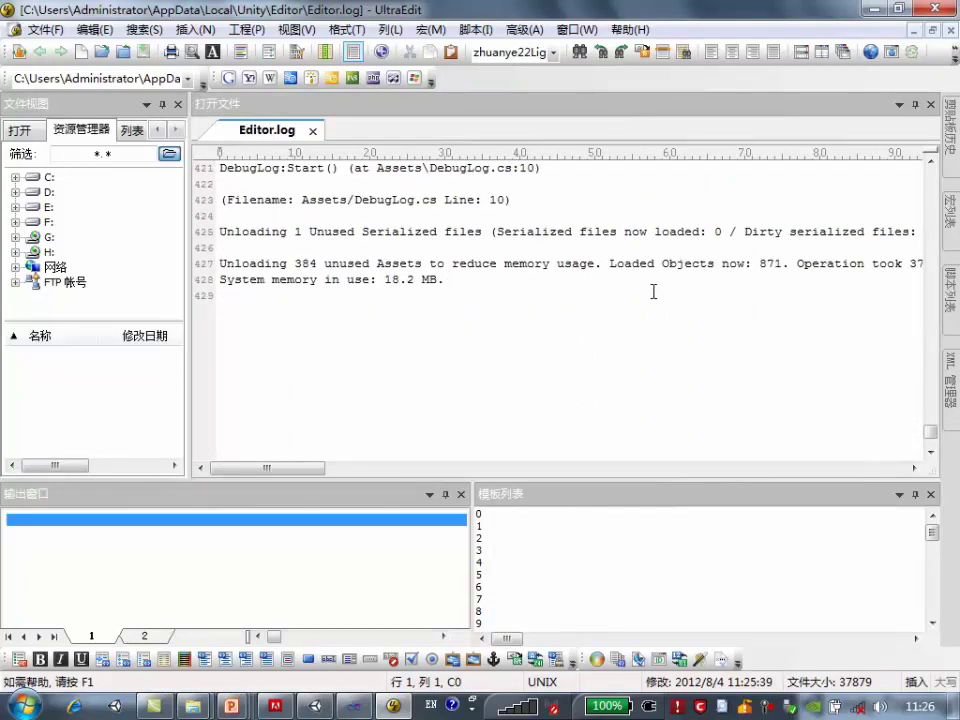
{"action": "scroll", "coordinate": [658, 289], "scroll_direction": "up", "scroll_amount": 1}
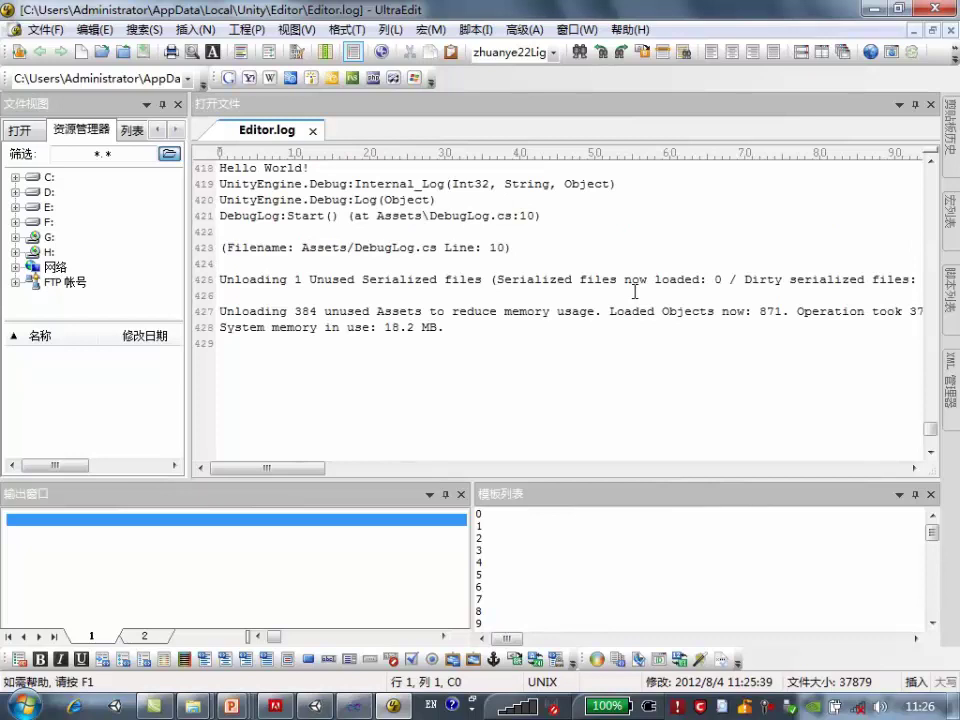
{"action": "scroll", "coordinate": [634, 292], "scroll_direction": "up", "scroll_amount": 1}
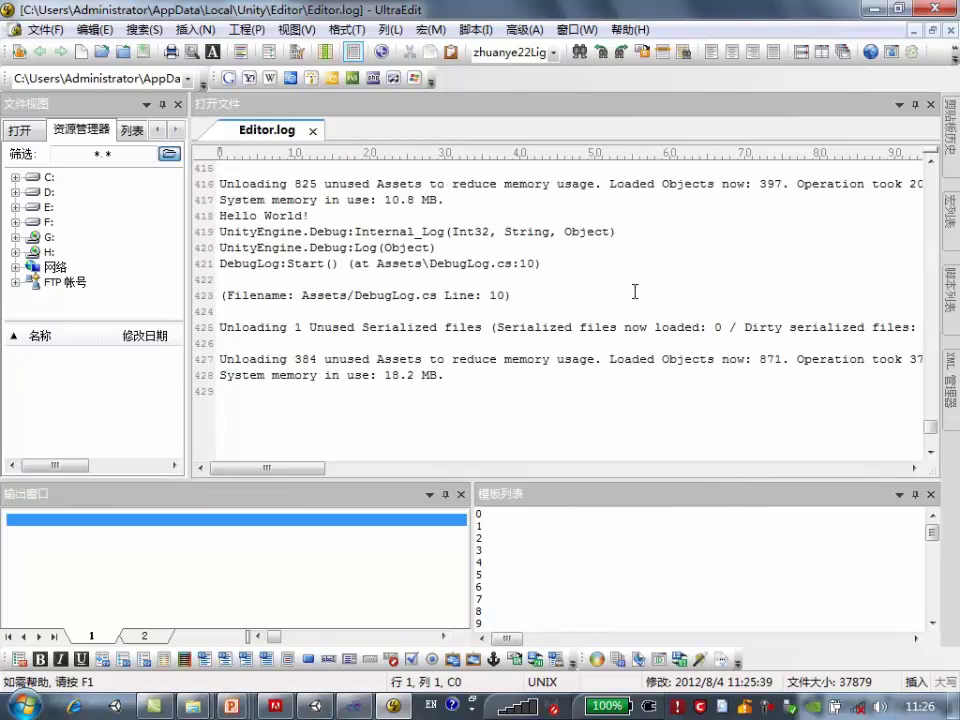
{"action": "scroll", "coordinate": [634, 290], "scroll_direction": "up", "scroll_amount": 1}
{"action": "scroll", "coordinate": [634, 291], "scroll_direction": "up", "scroll_amount": 2}
{"action": "scroll", "coordinate": [634, 291], "scroll_direction": "down", "scroll_amount": 2}
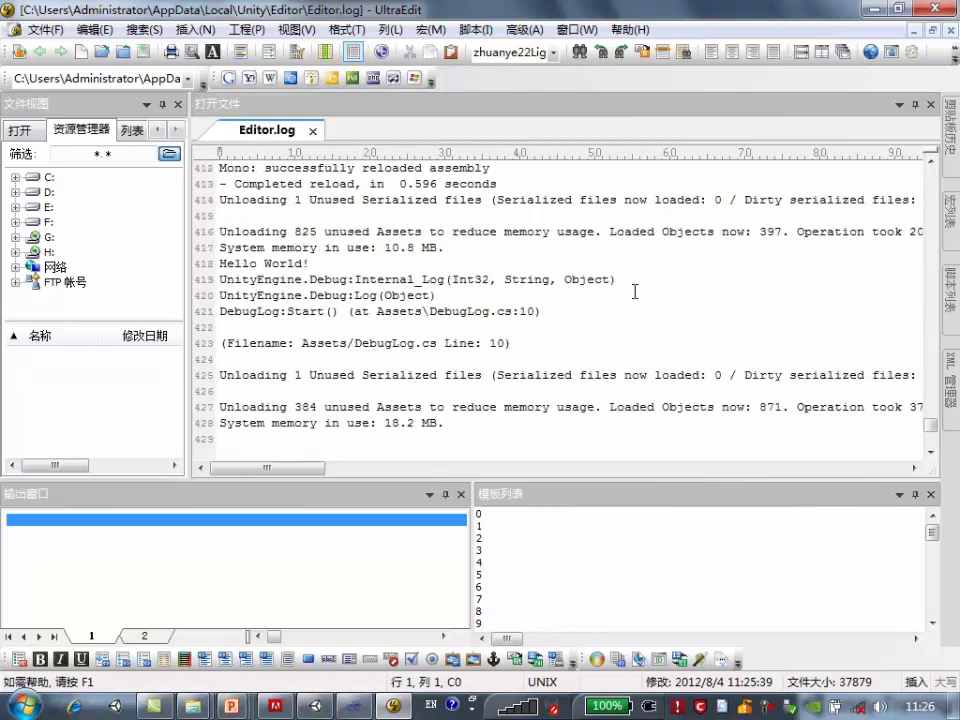
{"action": "scroll", "coordinate": [600, 300], "scroll_direction": "down", "scroll_amount": 2}
{"action": "left_click_drag", "start_coordinate": [501, 322], "coordinate": [470, 199]}
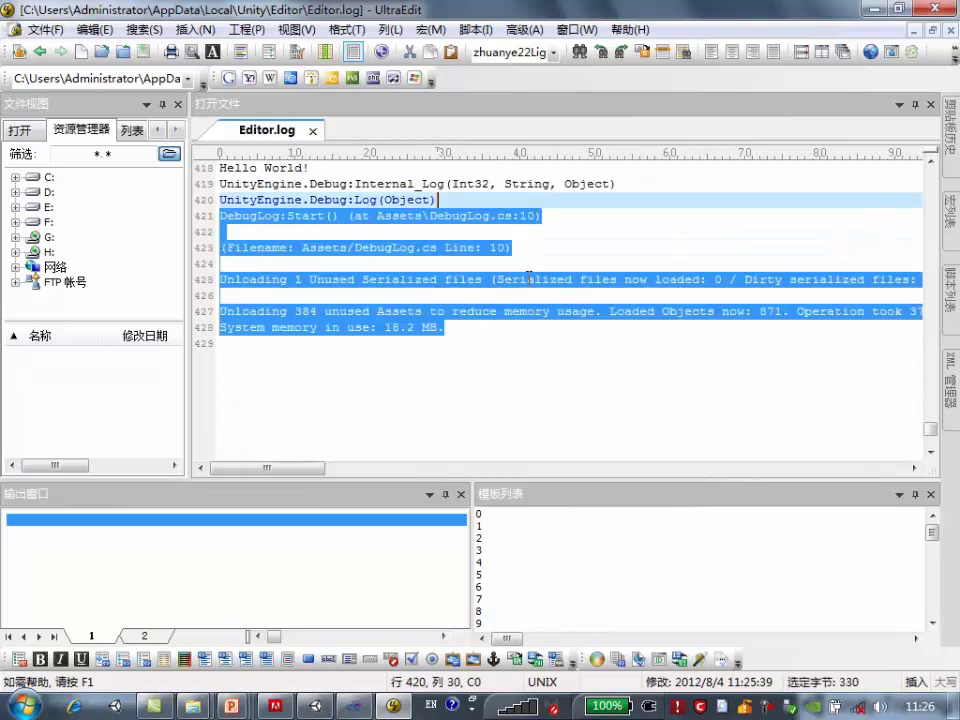
{"action": "scroll", "coordinate": [528, 290], "scroll_direction": "up", "scroll_amount": 4}
{"action": "scroll", "coordinate": [528, 290], "scroll_direction": "up", "scroll_amount": 1}
{"action": "scroll", "coordinate": [528, 290], "scroll_direction": "up", "scroll_amount": 3}
{"action": "scroll", "coordinate": [528, 290], "scroll_direction": "down", "scroll_amount": 4}
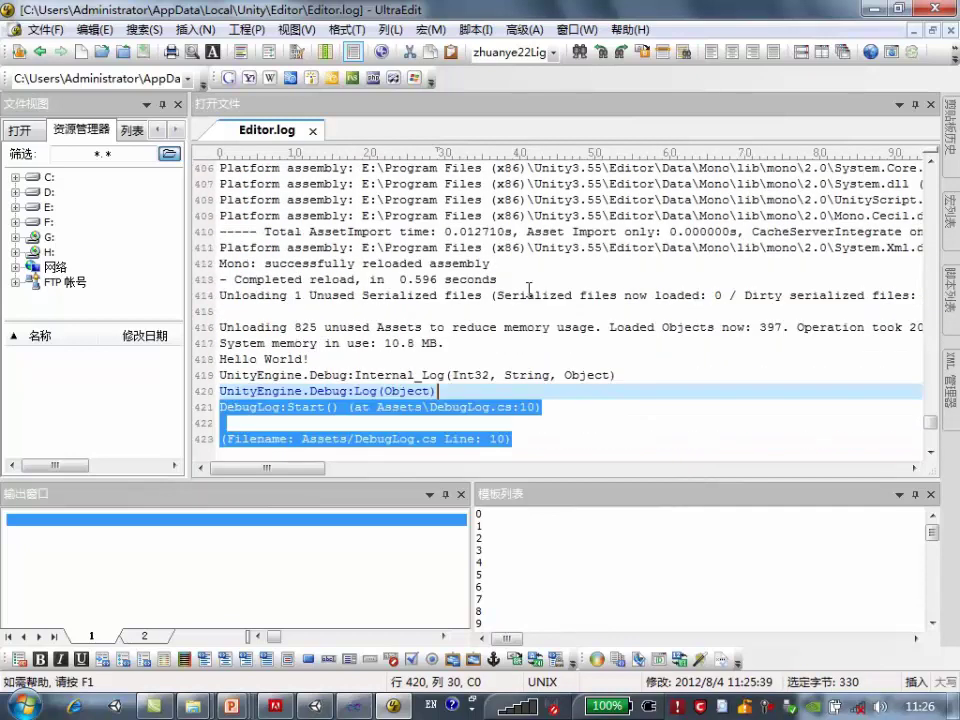
{"action": "scroll", "coordinate": [528, 290], "scroll_direction": "down", "scroll_amount": 1}
{"action": "scroll", "coordinate": [529, 290], "scroll_direction": "down", "scroll_amount": 1}
Examine the Hello World! and Debug.Log trace lines around lines 419-422, then close Editor.log
{"action": "left_click", "coordinate": [565, 250]}
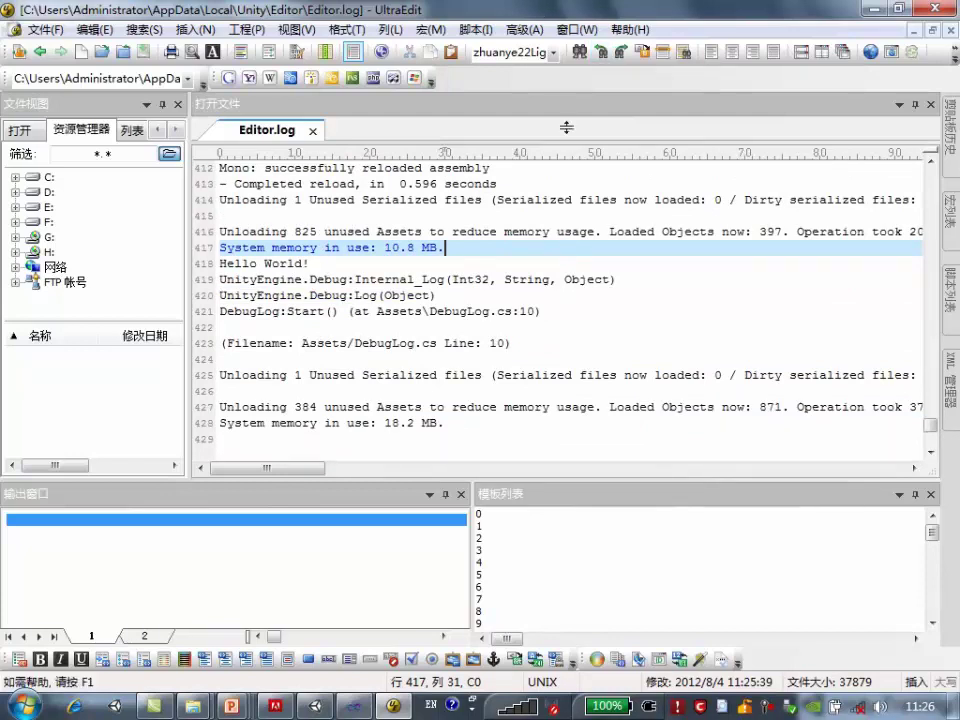
{"action": "left_click", "coordinate": [620, 328]}
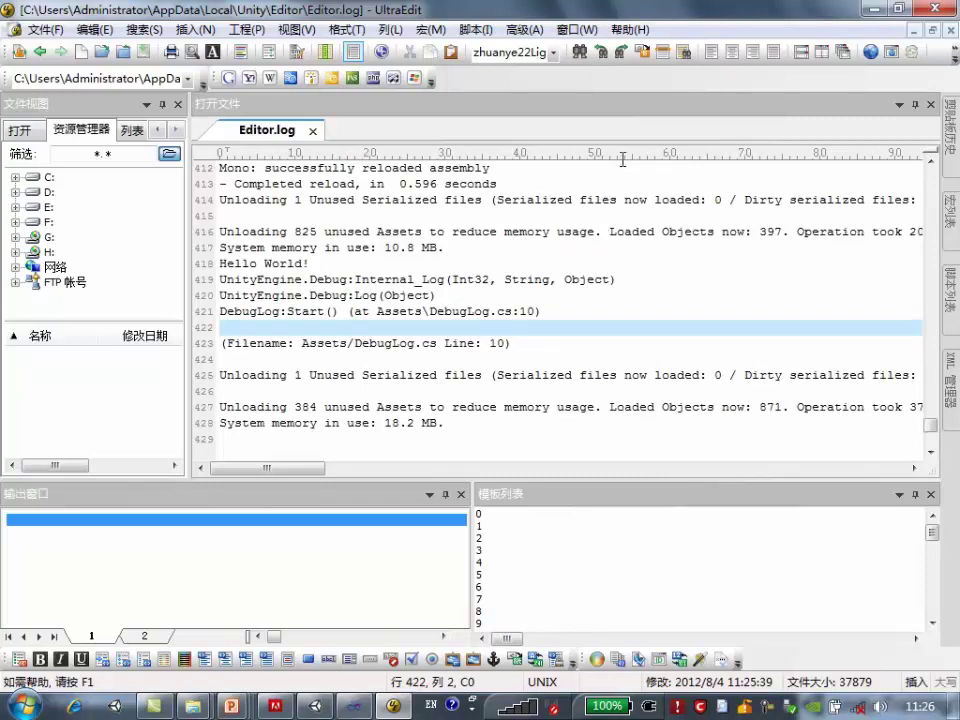
{"action": "left_click", "coordinate": [583, 279]}
{"action": "scroll", "coordinate": [580, 277], "scroll_direction": "up", "scroll_amount": 2}
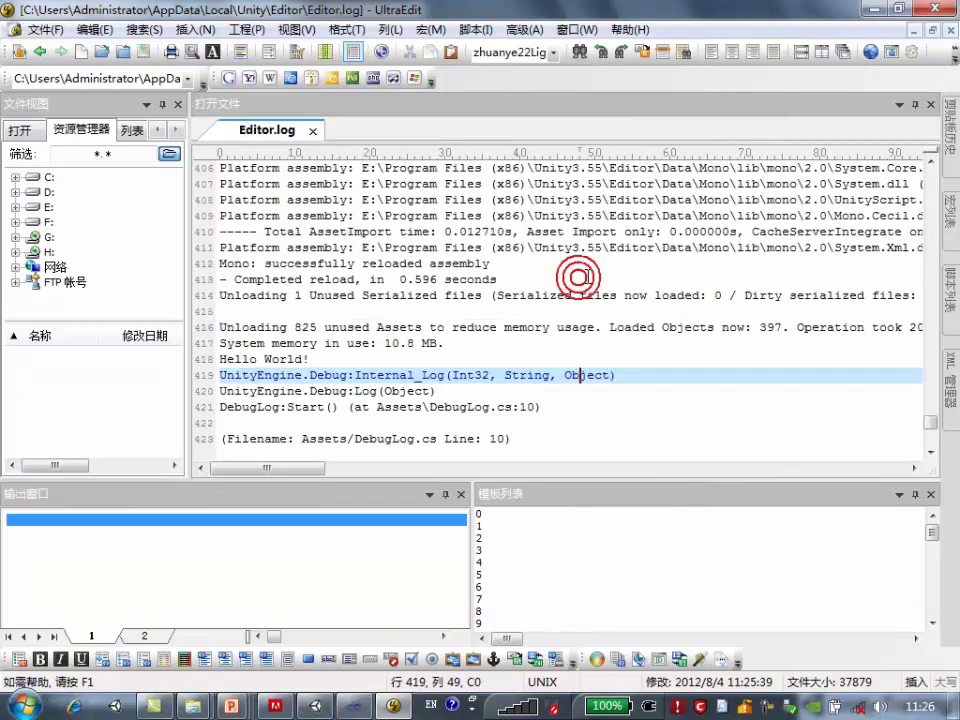
{"action": "scroll", "coordinate": [585, 278], "scroll_direction": "up", "scroll_amount": 2}
{"action": "scroll", "coordinate": [587, 277], "scroll_direction": "up", "scroll_amount": 1}
{"action": "scroll", "coordinate": [587, 277], "scroll_direction": "up", "scroll_amount": 1}
{"action": "scroll", "coordinate": [588, 276], "scroll_direction": "up", "scroll_amount": 2}
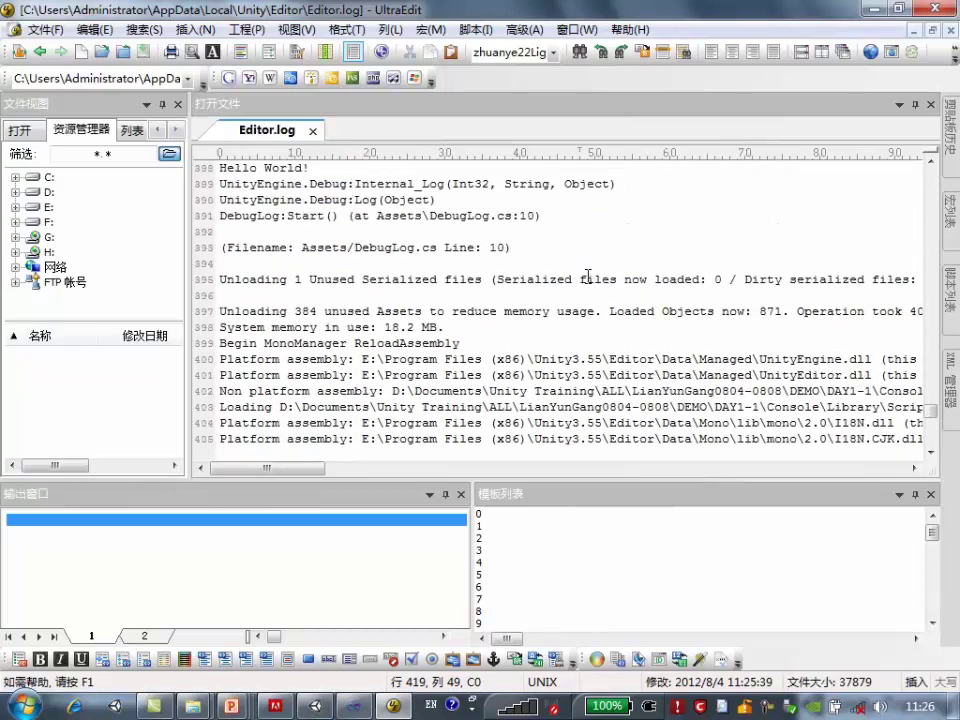
{"action": "scroll", "coordinate": [588, 276], "scroll_direction": "up", "scroll_amount": 2}
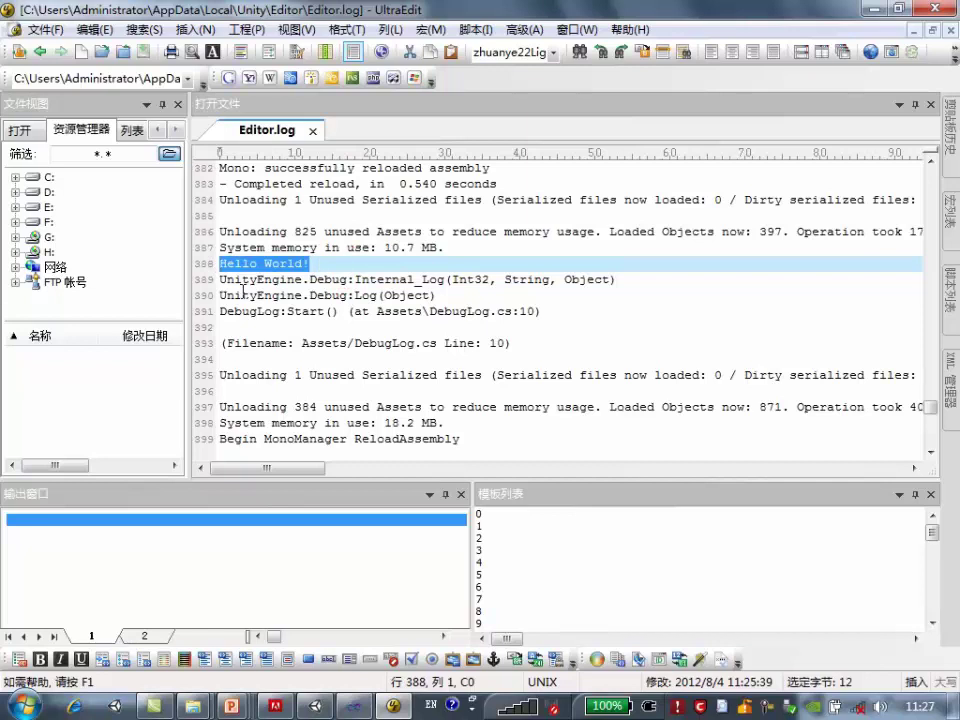
{"action": "scroll", "coordinate": [586, 303], "scroll_direction": "up", "scroll_amount": 1}
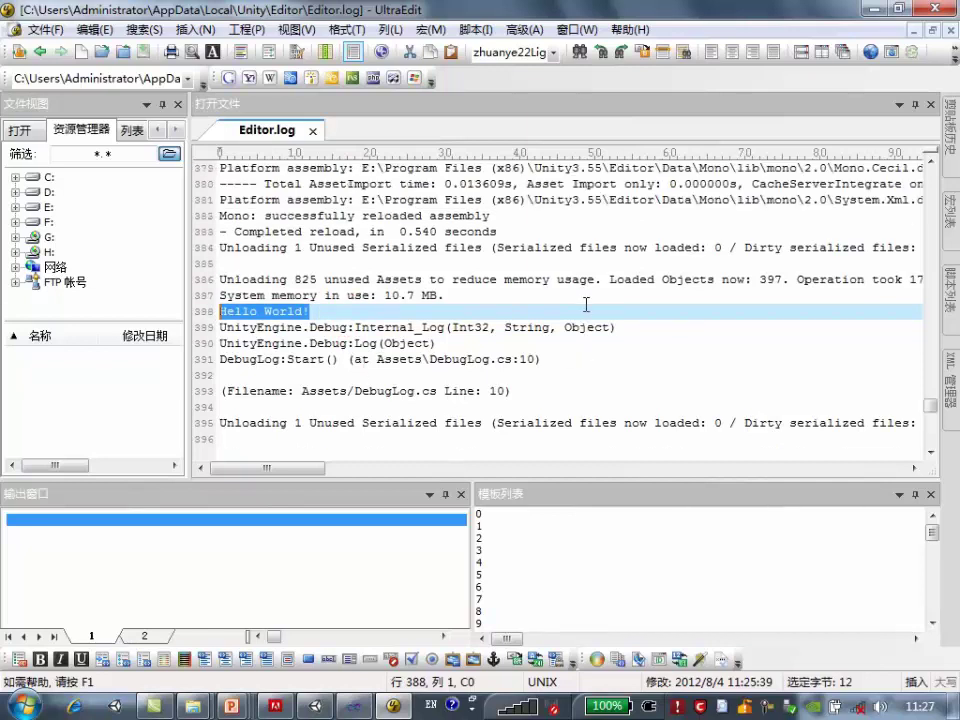
{"action": "scroll", "coordinate": [586, 303], "scroll_direction": "up", "scroll_amount": 1}
{"action": "scroll", "coordinate": [586, 303], "scroll_direction": "up", "scroll_amount": 1}
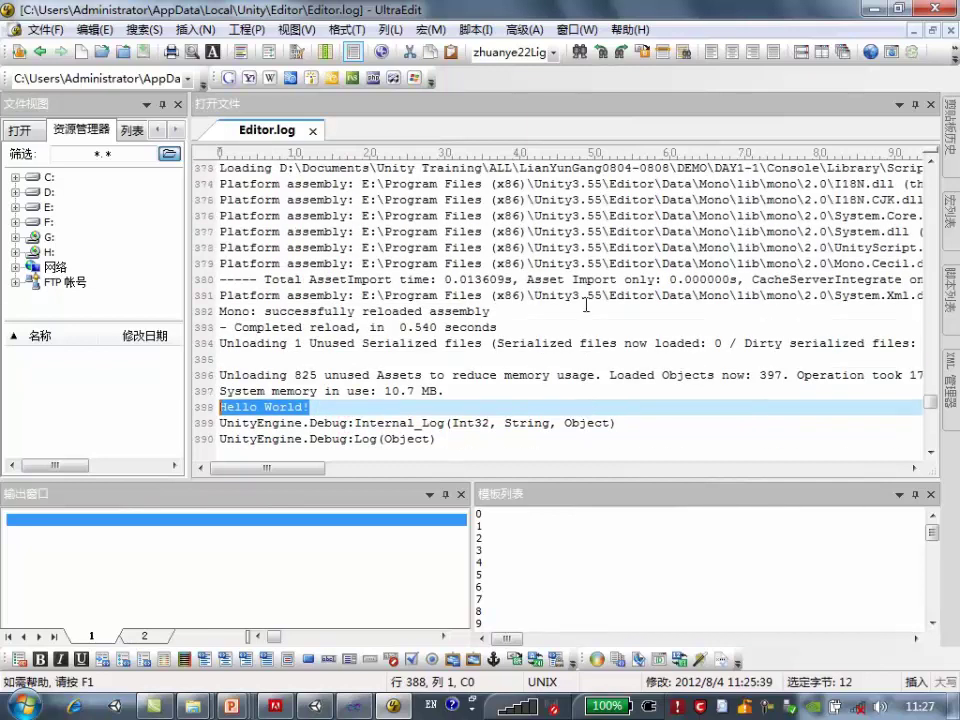
{"action": "scroll", "coordinate": [586, 303], "scroll_direction": "up", "scroll_amount": 3}
{"action": "scroll", "coordinate": [586, 303], "scroll_direction": "up", "scroll_amount": 1}
{"action": "scroll", "coordinate": [586, 303], "scroll_direction": "up", "scroll_amount": 3}
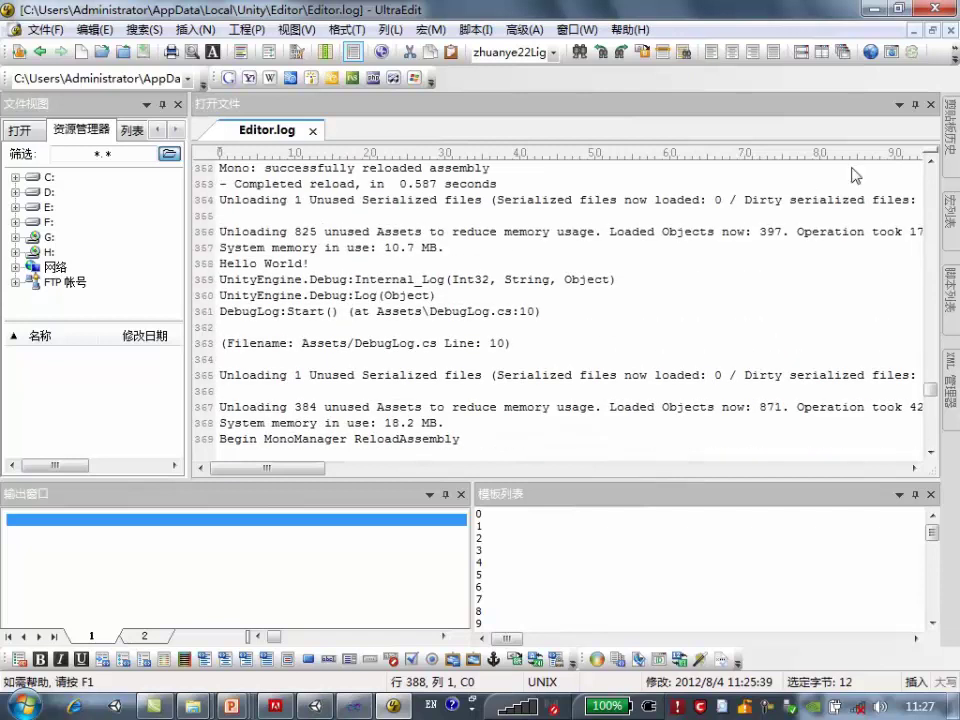
{"action": "left_click", "coordinate": [931, 6]}
Close the floating Console and bring up the Console slide in the PowerPoint slideshow
{"action": "left_click", "coordinate": [880, 84]}
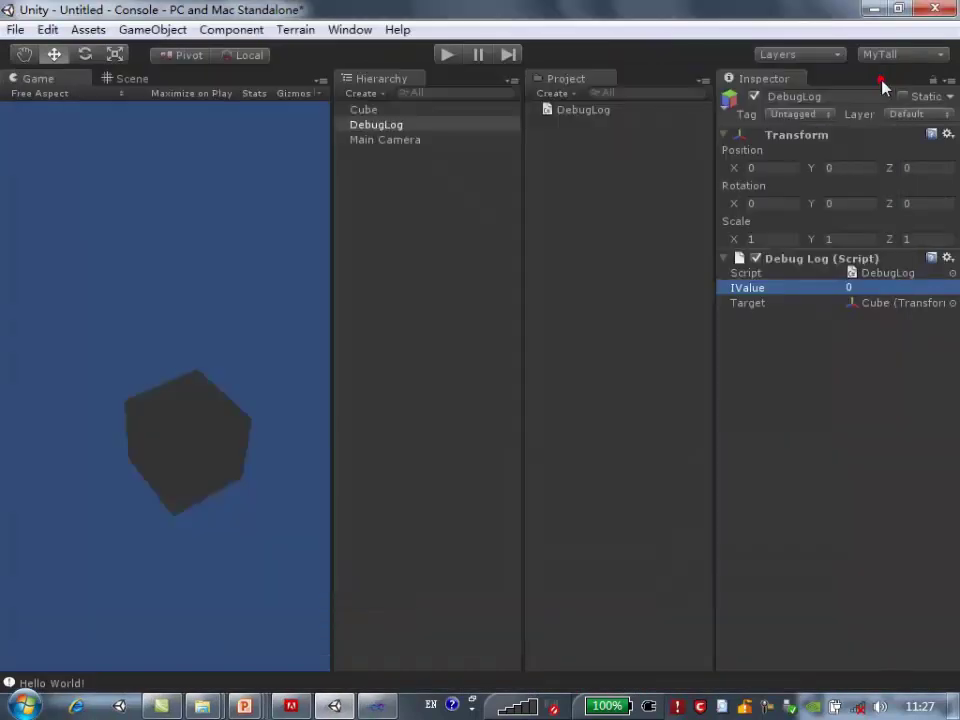
{"action": "mouse_move", "coordinate": [252, 710]}
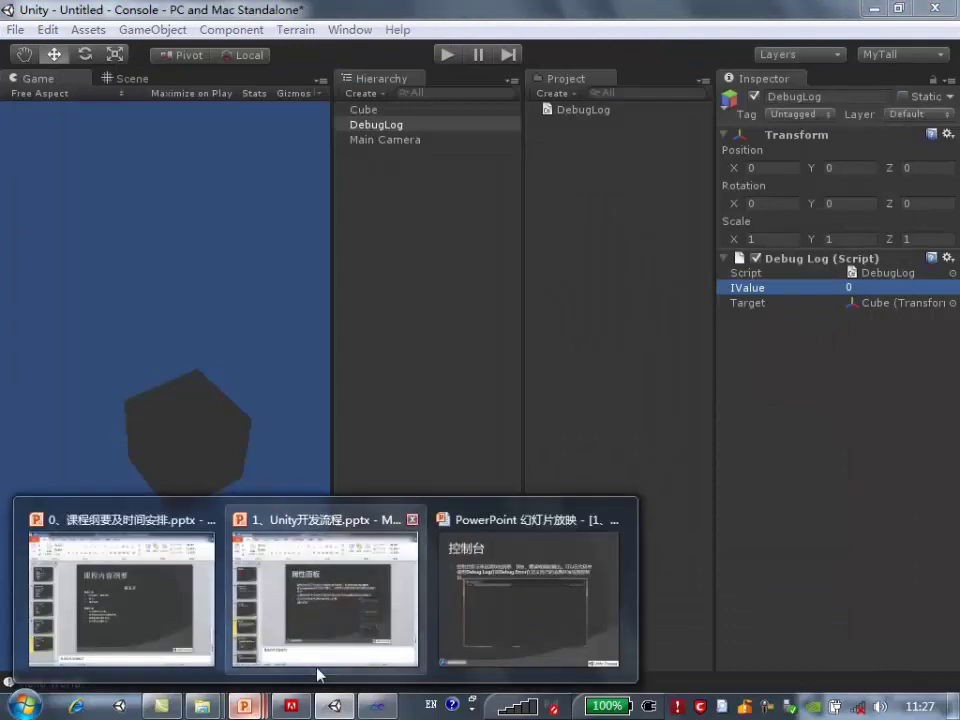
{"action": "left_click", "coordinate": [535, 612]}
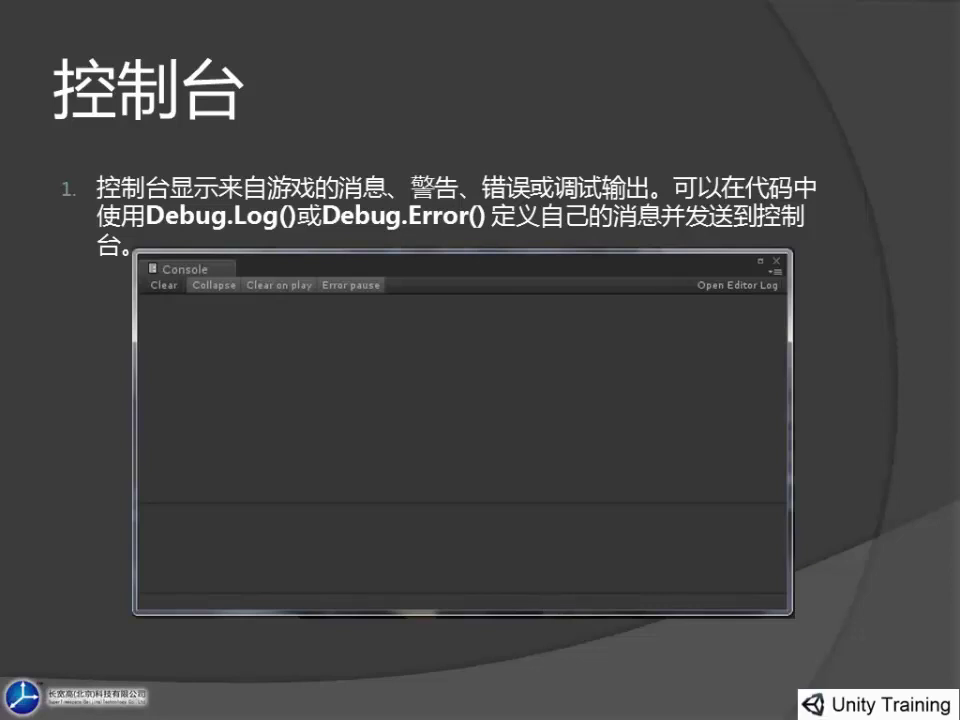
Point out the Debug.Log call on line 10 in Visual Studio, then return to Unity and open Help
{"action": "key", "text": "alt+Tab"}
{"action": "key", "text": "alt+Tab"}
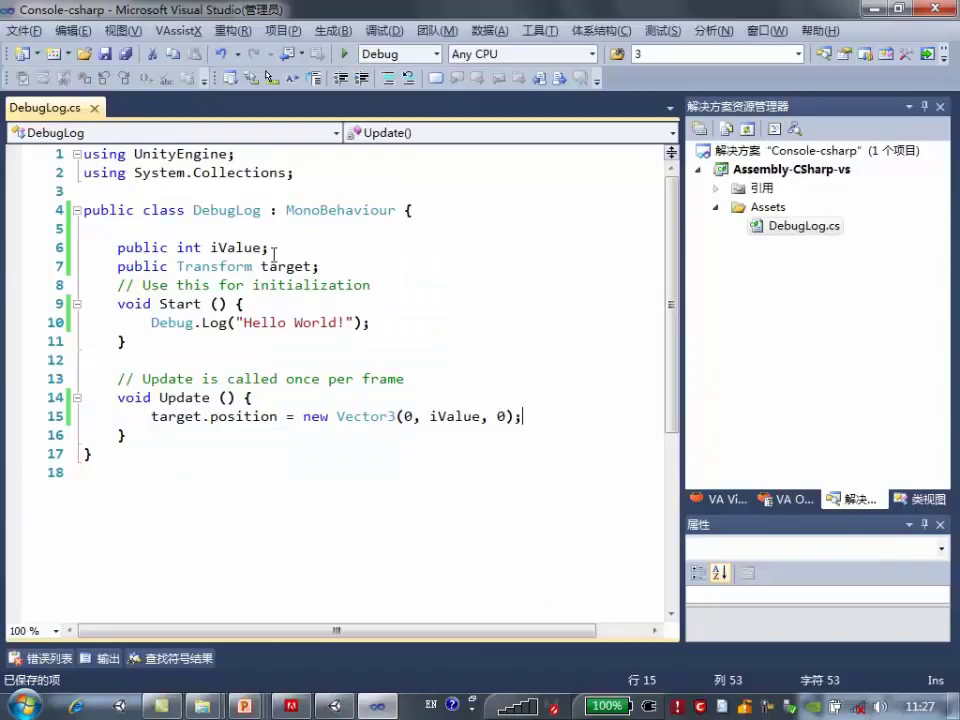
{"action": "left_click", "coordinate": [223, 322]}
{"action": "key", "text": "alt"}
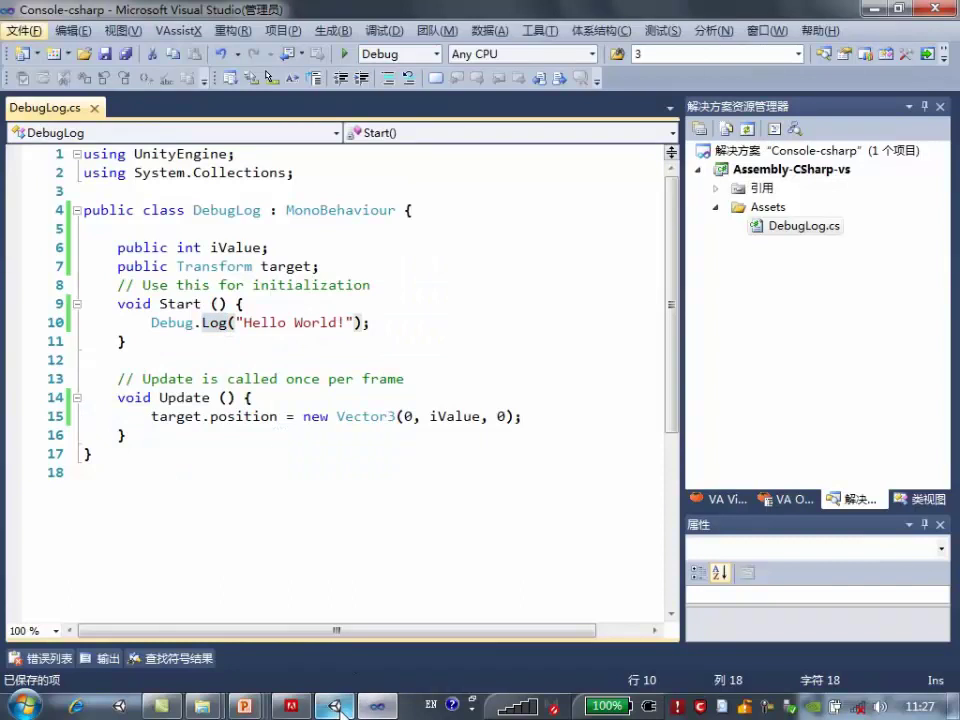
{"action": "left_click", "coordinate": [338, 708]}
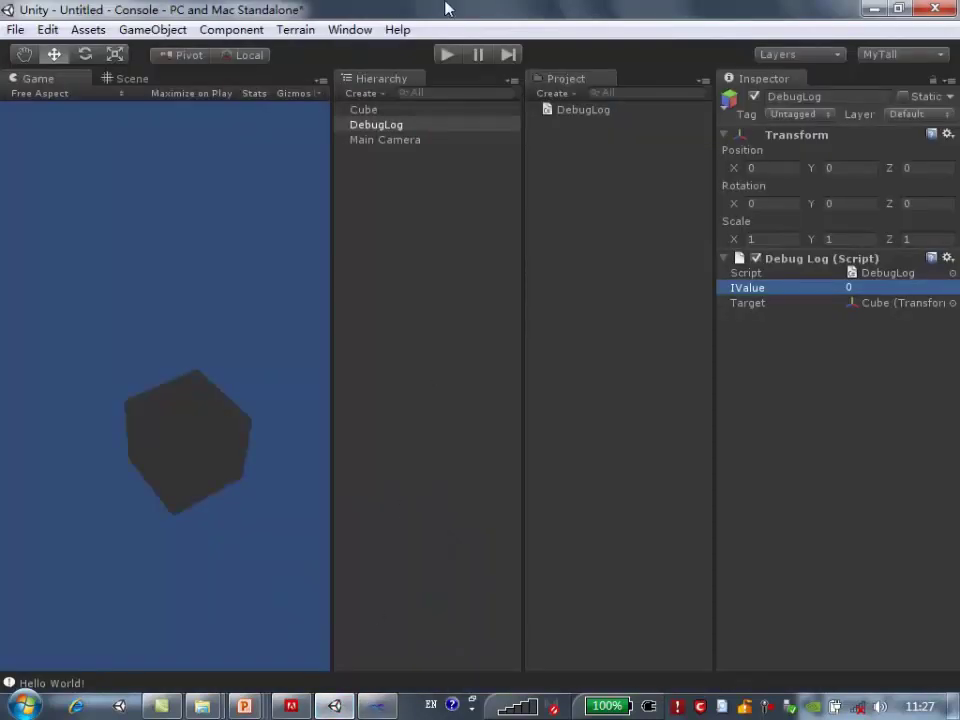
{"action": "left_click", "coordinate": [396, 29]}
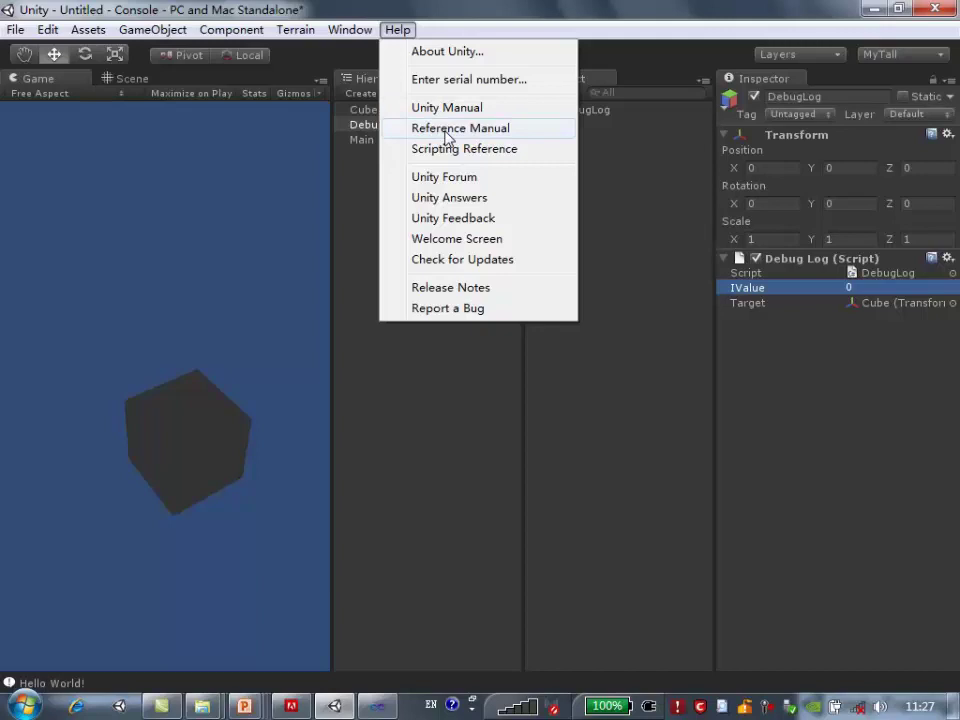
Browse the Component and Terrain menus, then choose Help > Scripting Reference
{"action": "left_click", "coordinate": [640, 8]}
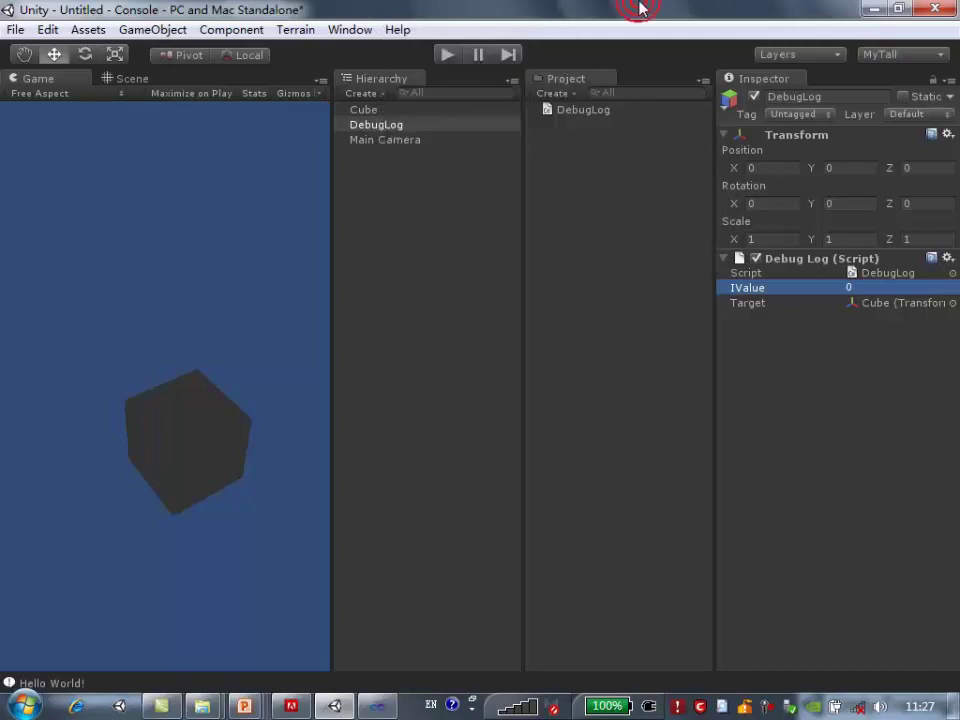
{"action": "left_click", "coordinate": [238, 30]}
{"action": "mouse_move", "coordinate": [245, 93]}
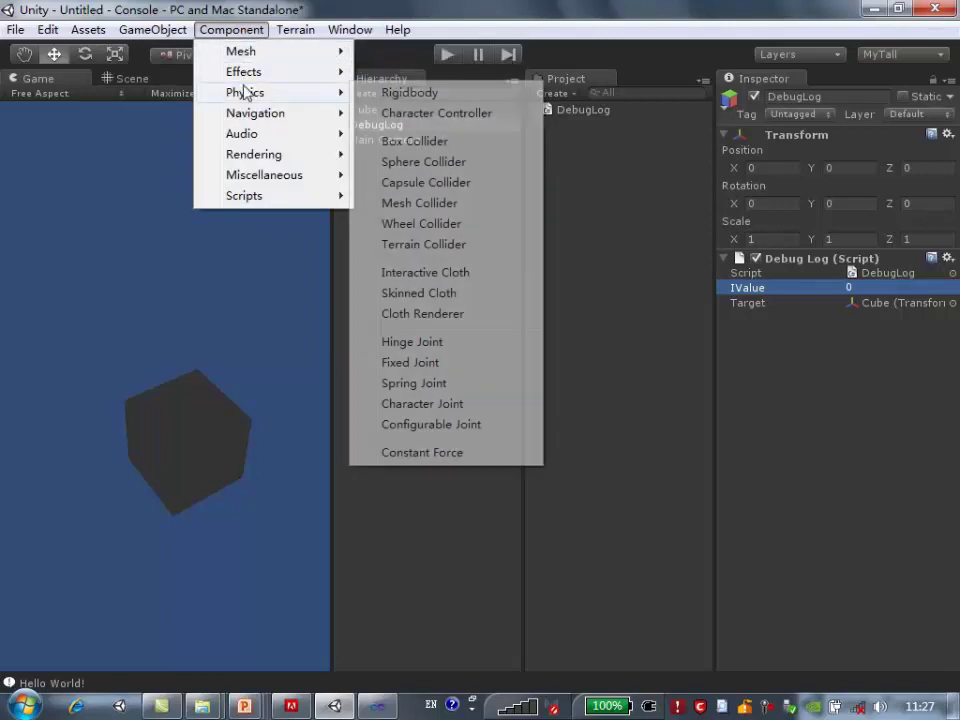
{"action": "mouse_move", "coordinate": [255, 175]}
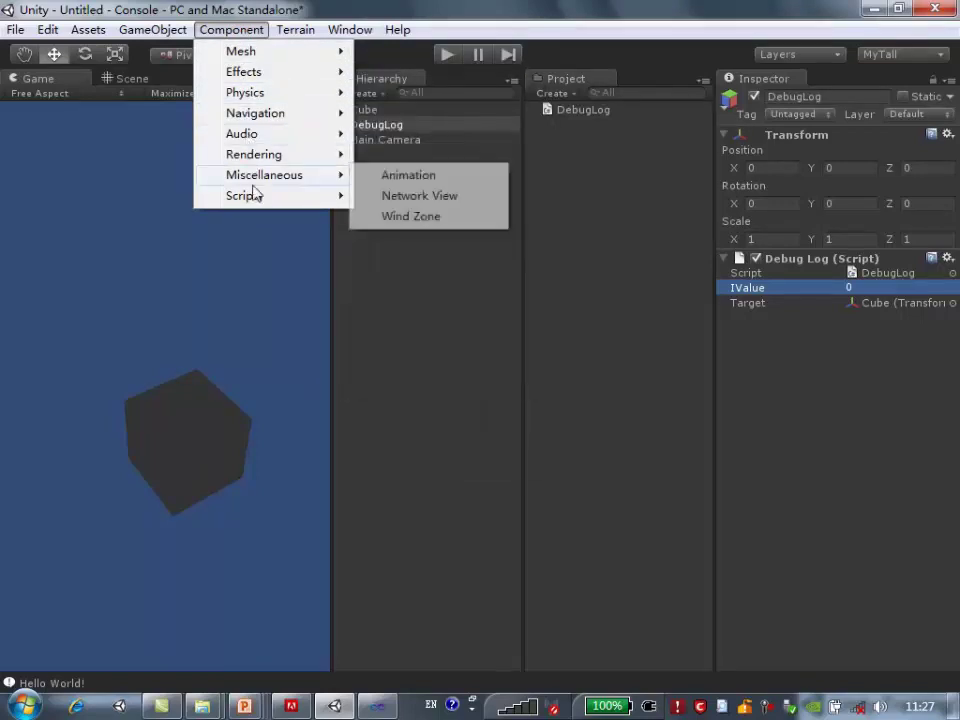
{"action": "mouse_move", "coordinate": [295, 30]}
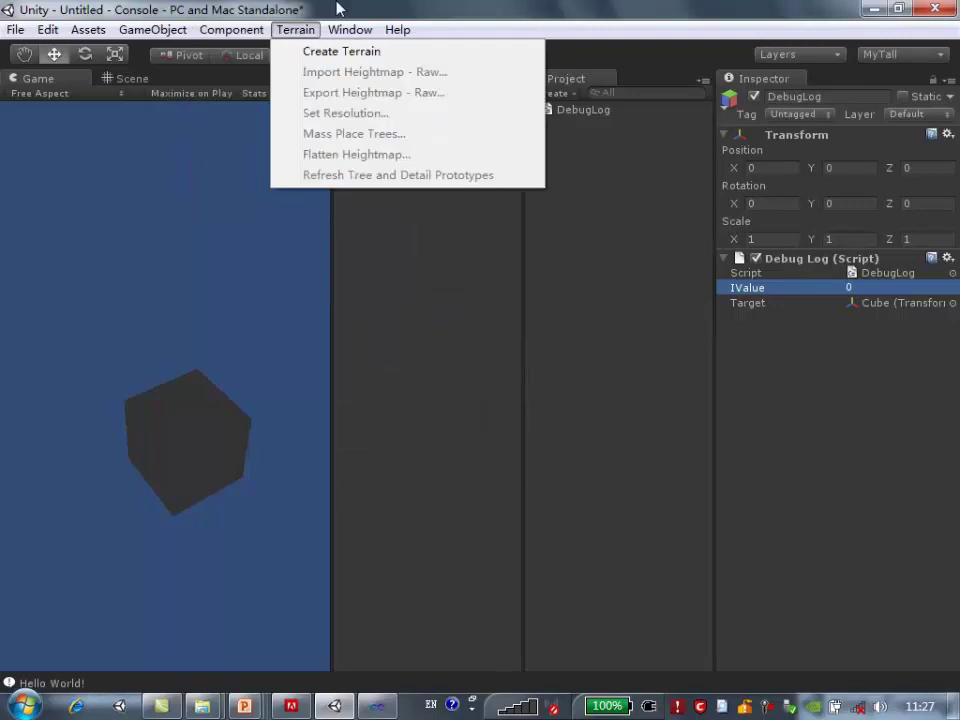
{"action": "left_click", "coordinate": [337, 8]}
{"action": "left_click", "coordinate": [395, 30]}
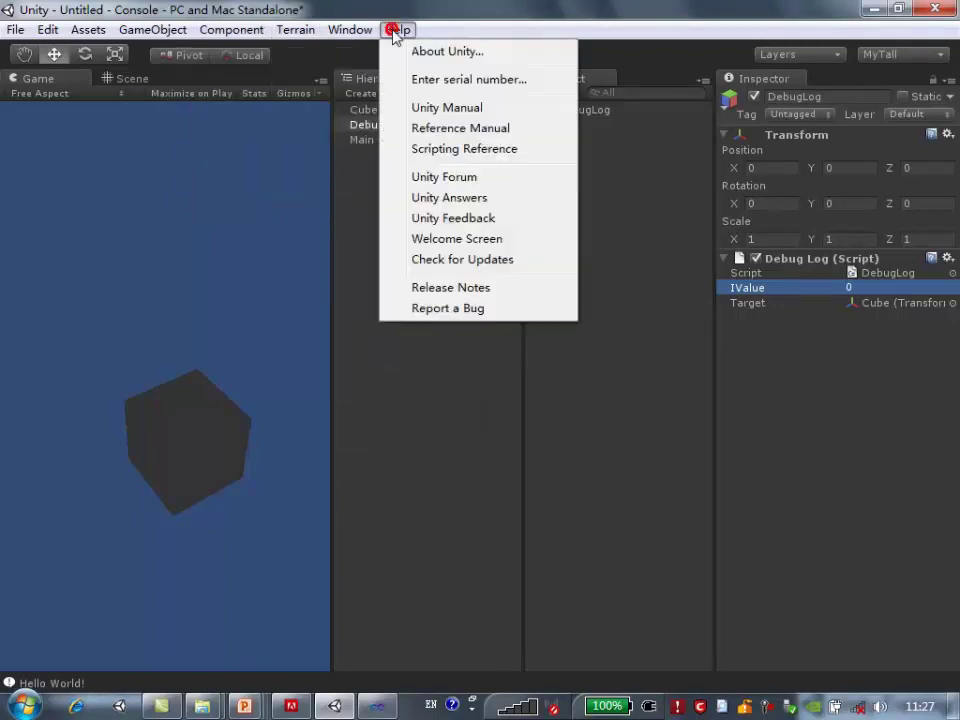
{"action": "left_click", "coordinate": [465, 149]}
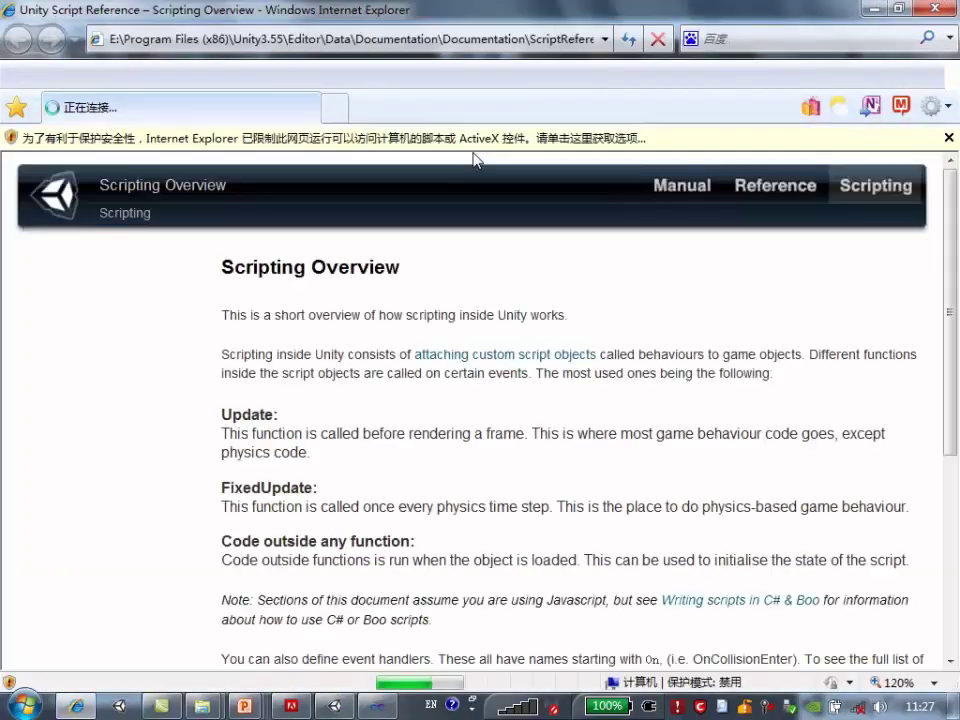
Allow the reference page's blocked active content in Internet Explorer
{"action": "left_click", "coordinate": [478, 145]}
{"action": "left_click", "coordinate": [512, 150]}
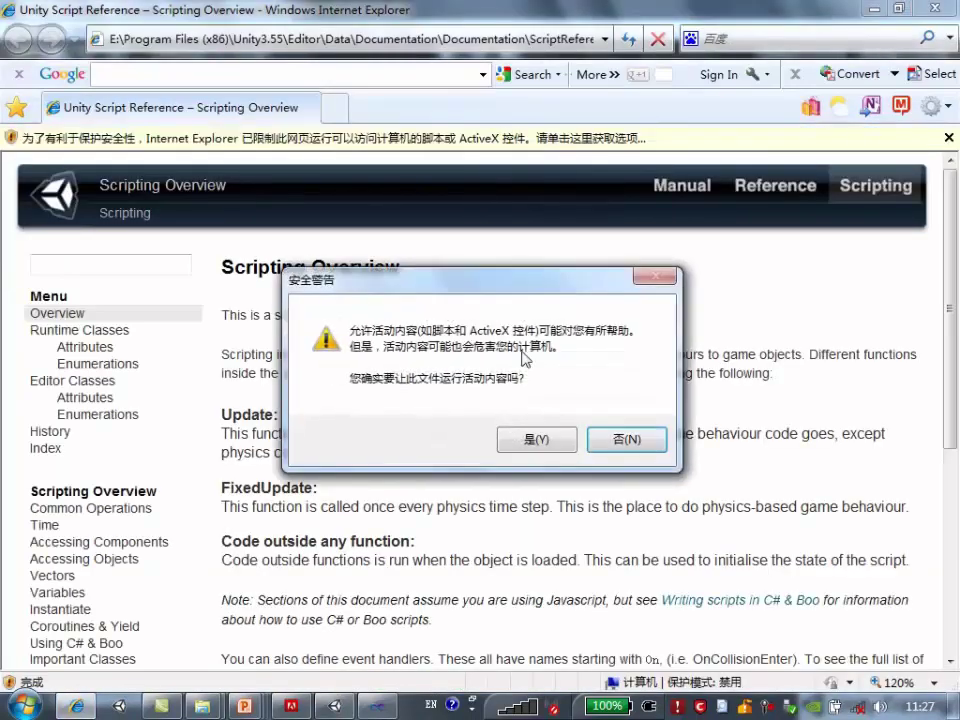
{"action": "left_click", "coordinate": [540, 444]}
Open Runtime Classes and browse the class list down to the Debug class page
{"action": "left_click", "coordinate": [96, 308]}
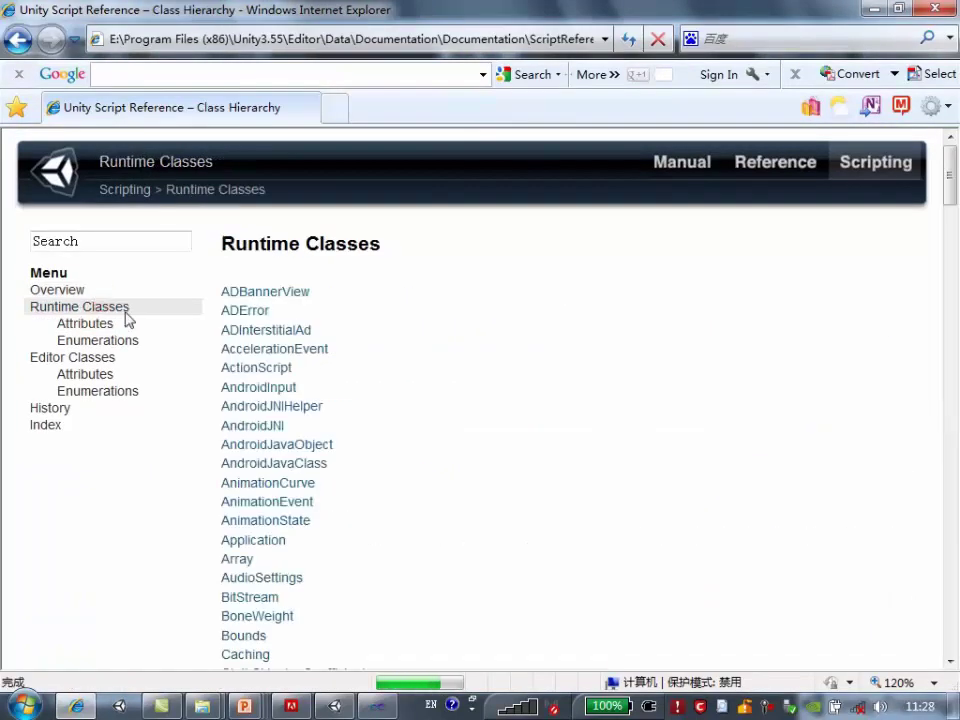
{"action": "scroll", "coordinate": [272, 456], "scroll_direction": "down", "scroll_amount": 1}
{"action": "left_click", "coordinate": [253, 401]}
{"action": "scroll", "coordinate": [128, 460], "scroll_direction": "down", "scroll_amount": 5}
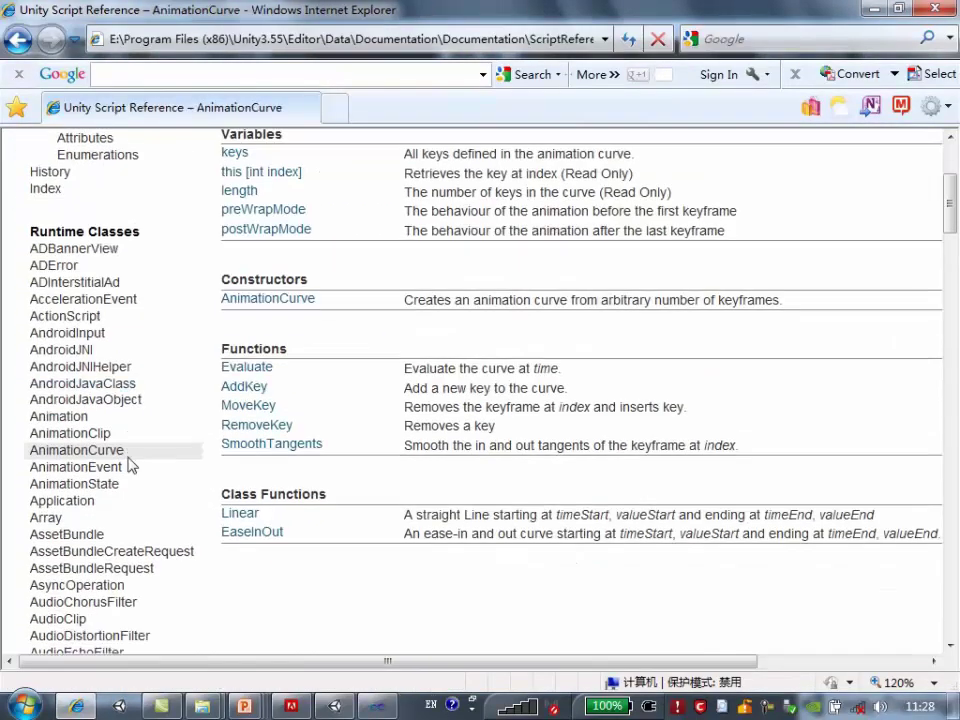
{"action": "scroll", "coordinate": [133, 463], "scroll_direction": "down", "scroll_amount": 2}
{"action": "scroll", "coordinate": [133, 463], "scroll_direction": "down", "scroll_amount": 1}
{"action": "scroll", "coordinate": [133, 463], "scroll_direction": "down", "scroll_amount": 1}
{"action": "scroll", "coordinate": [133, 465], "scroll_direction": "down", "scroll_amount": 1}
{"action": "scroll", "coordinate": [133, 463], "scroll_direction": "down", "scroll_amount": 2}
{"action": "scroll", "coordinate": [131, 465], "scroll_direction": "down", "scroll_amount": 1}
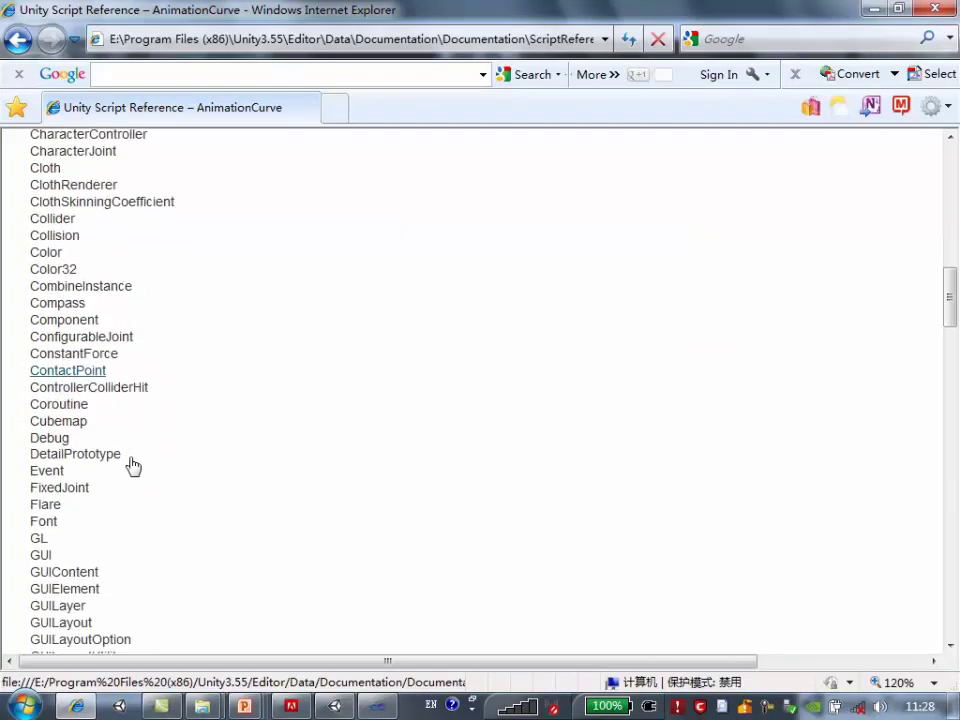
{"action": "left_click", "coordinate": [51, 438]}
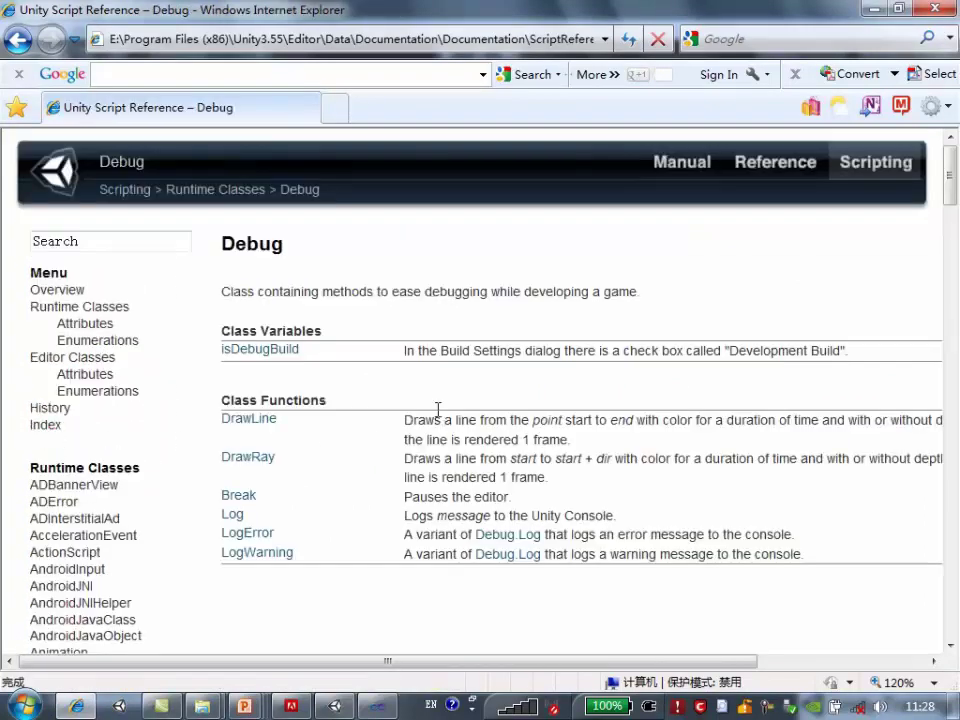
Highlight the LogError and LogWarning function descriptions on the Debug page
{"action": "scroll", "coordinate": [425, 412], "scroll_direction": "down", "scroll_amount": 1}
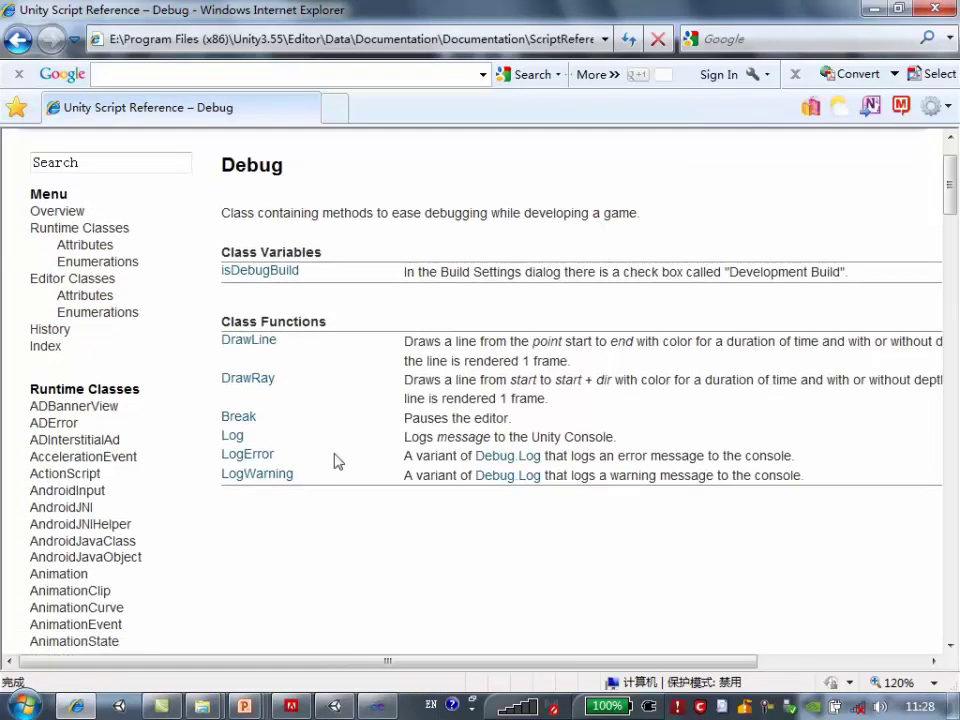
{"action": "mouse_move", "coordinate": [857, 476]}
{"action": "left_mouse_down"}
{"action": "mouse_move", "coordinate": [490, 470]}
{"action": "mouse_move", "coordinate": [231, 450]}
{"action": "left_mouse_up"}
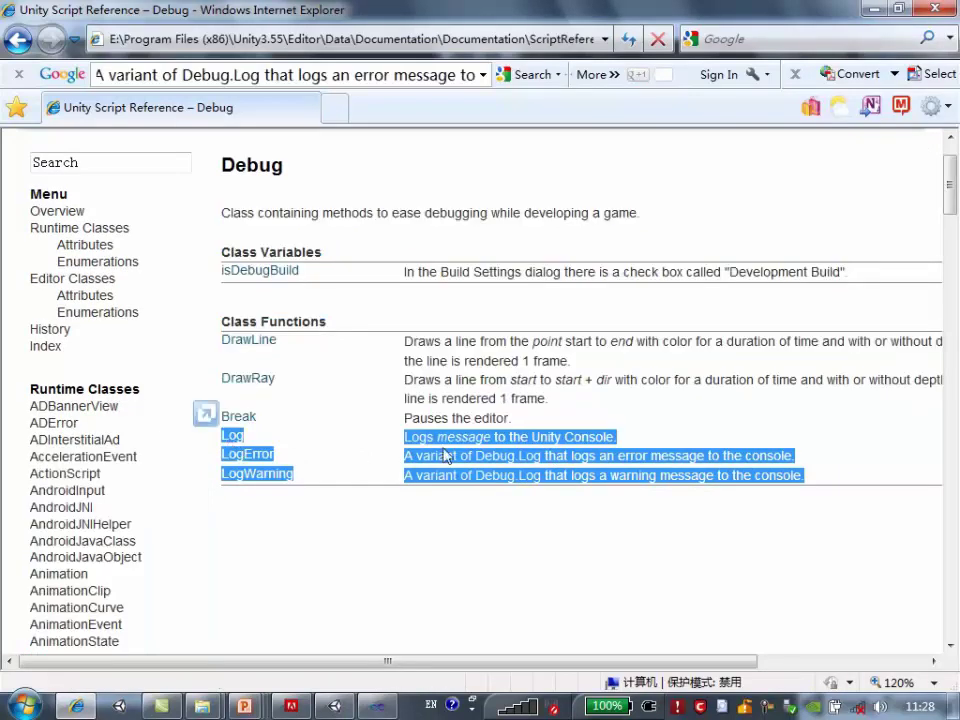
{"action": "left_click", "coordinate": [663, 438]}
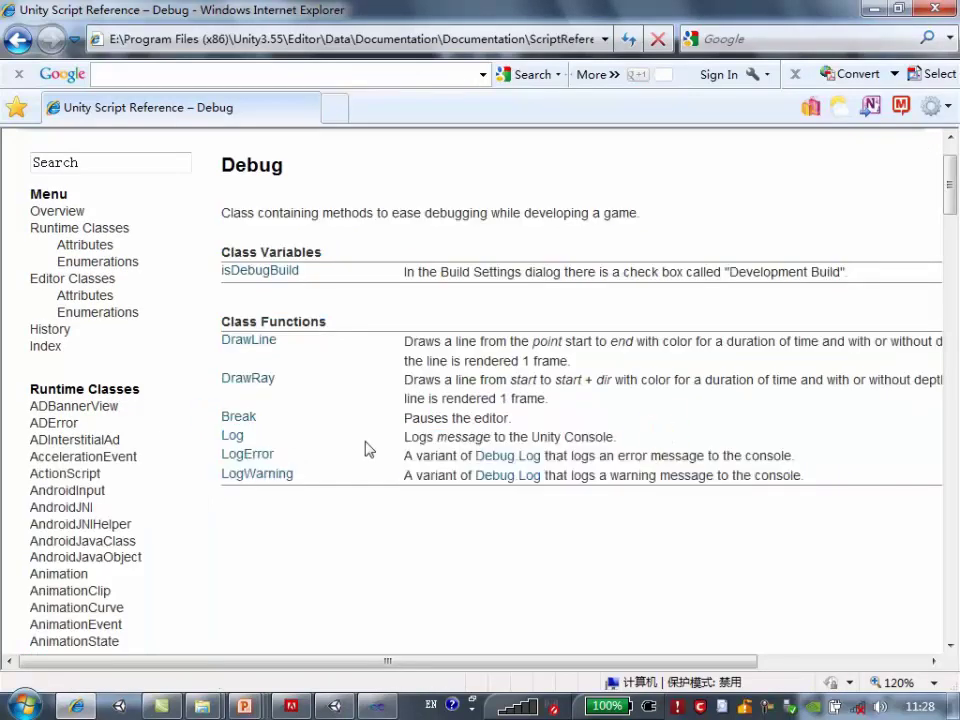
{"action": "left_click_drag", "start_coordinate": [797, 456], "coordinate": [481, 457]}
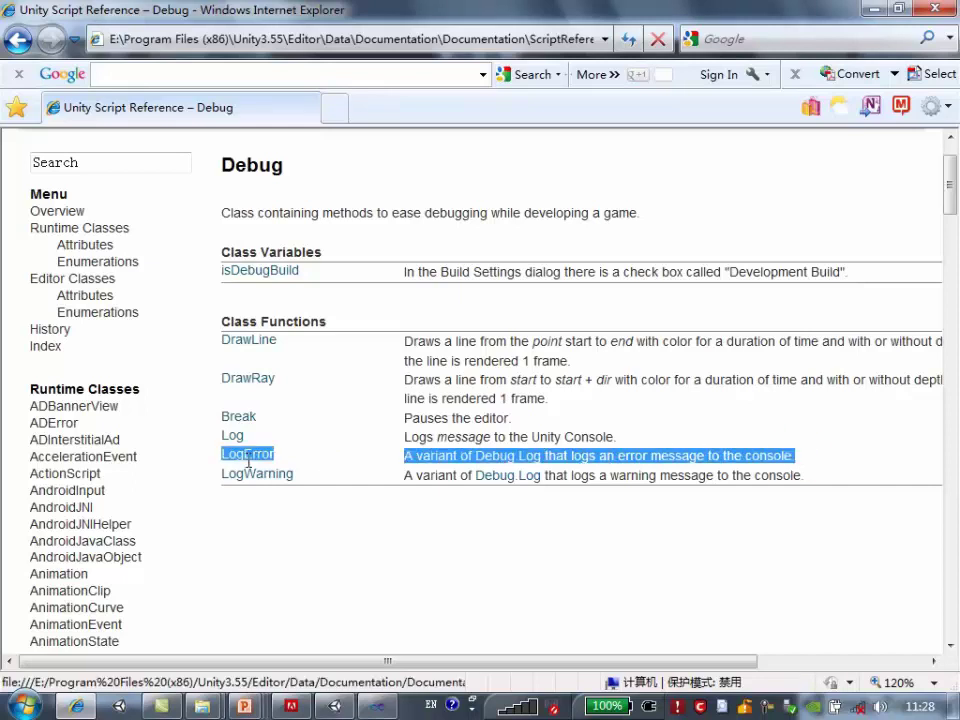
{"action": "left_click_drag", "start_coordinate": [481, 457], "coordinate": [222, 455]}
{"action": "left_click_drag", "start_coordinate": [806, 474], "coordinate": [242, 478]}
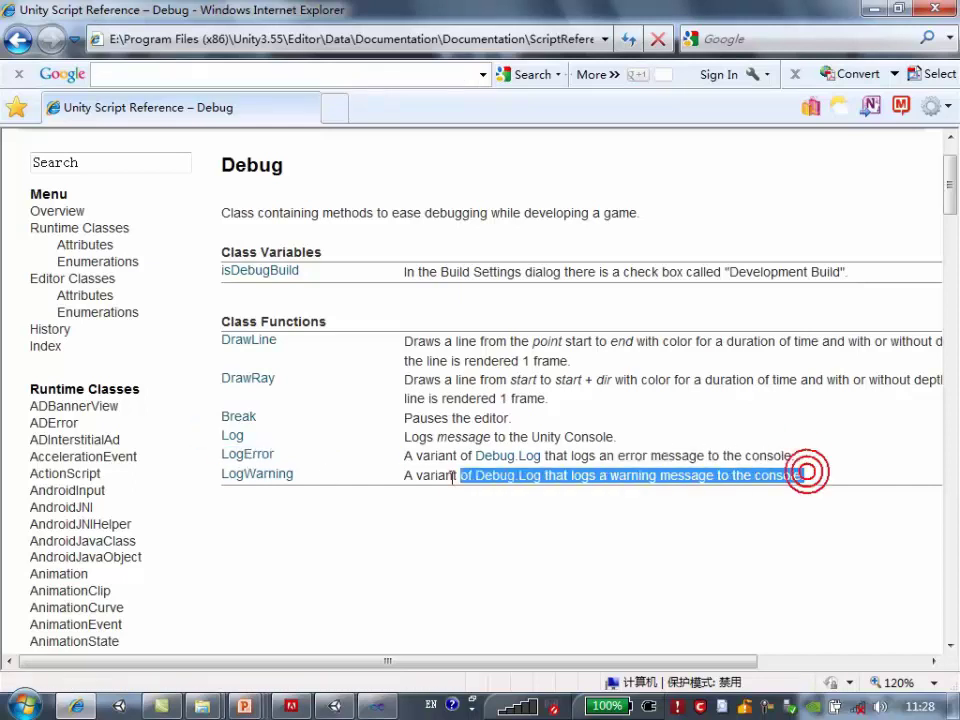
{"action": "left_click", "coordinate": [853, 420]}
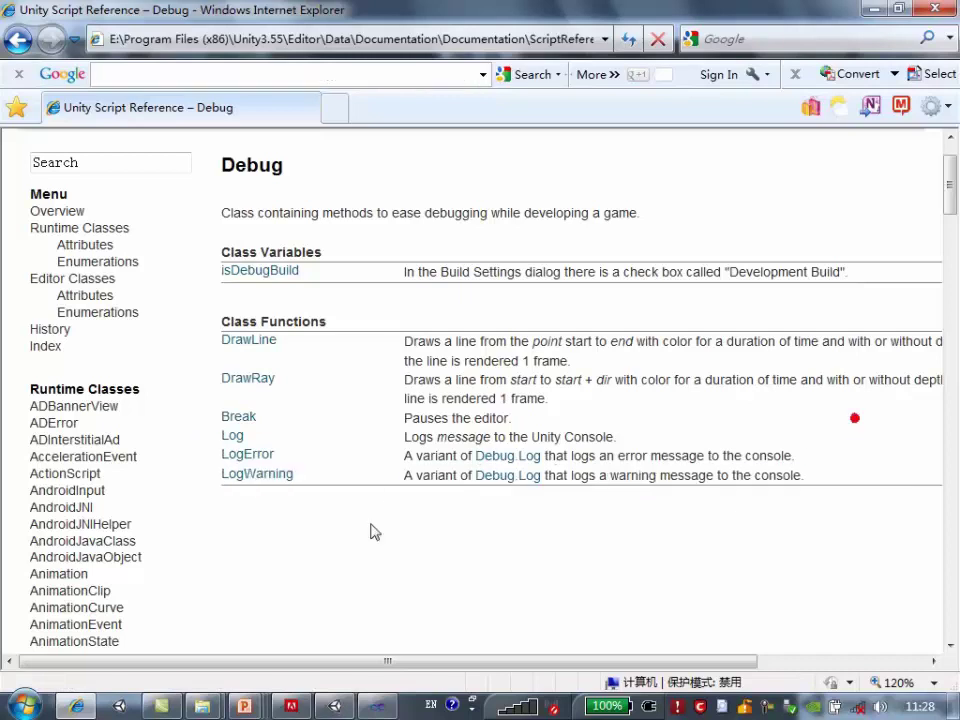
Open Unity's Console, toggle Error Pause, Clear on Play and Collapse, and clear all entries
{"action": "left_click", "coordinate": [337, 706]}
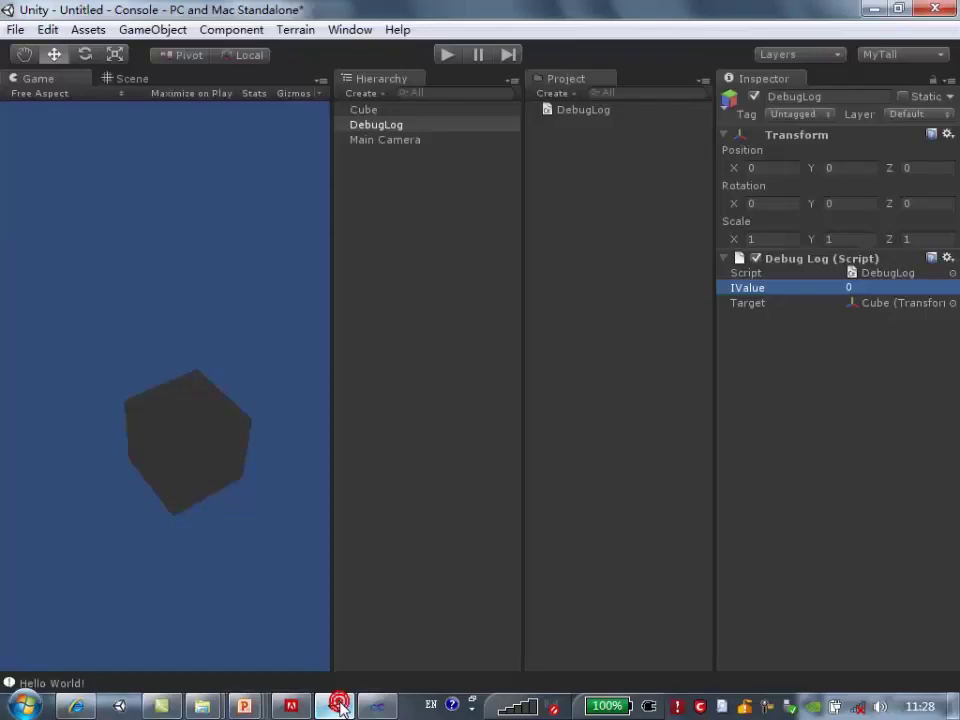
{"action": "left_click", "coordinate": [51, 683]}
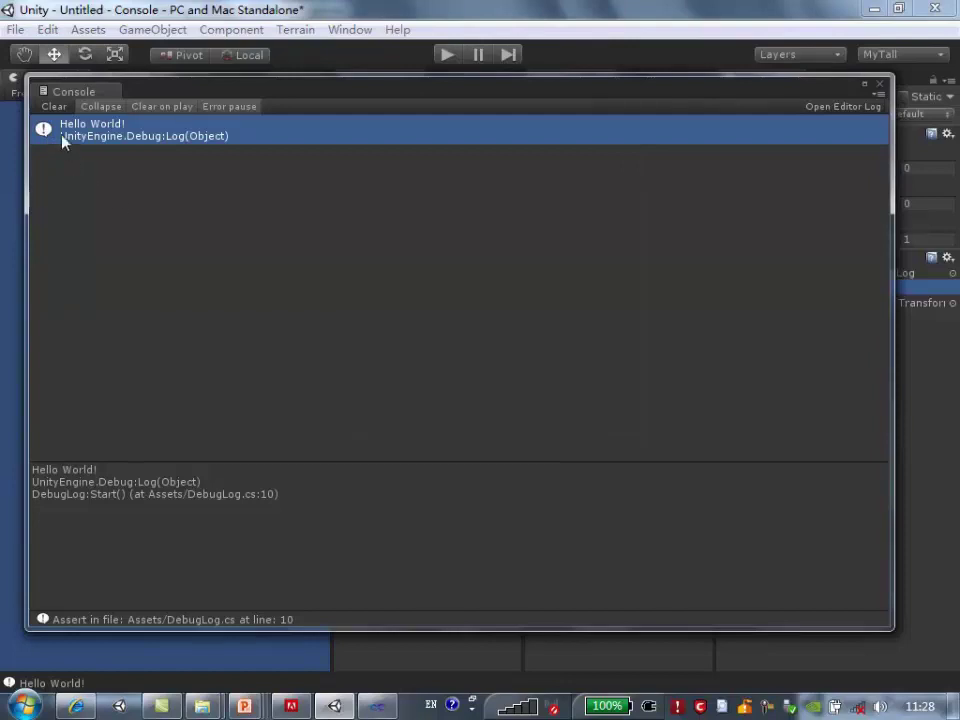
{"action": "left_click", "coordinate": [230, 107]}
{"action": "left_click", "coordinate": [150, 107]}
{"action": "left_click", "coordinate": [104, 107]}
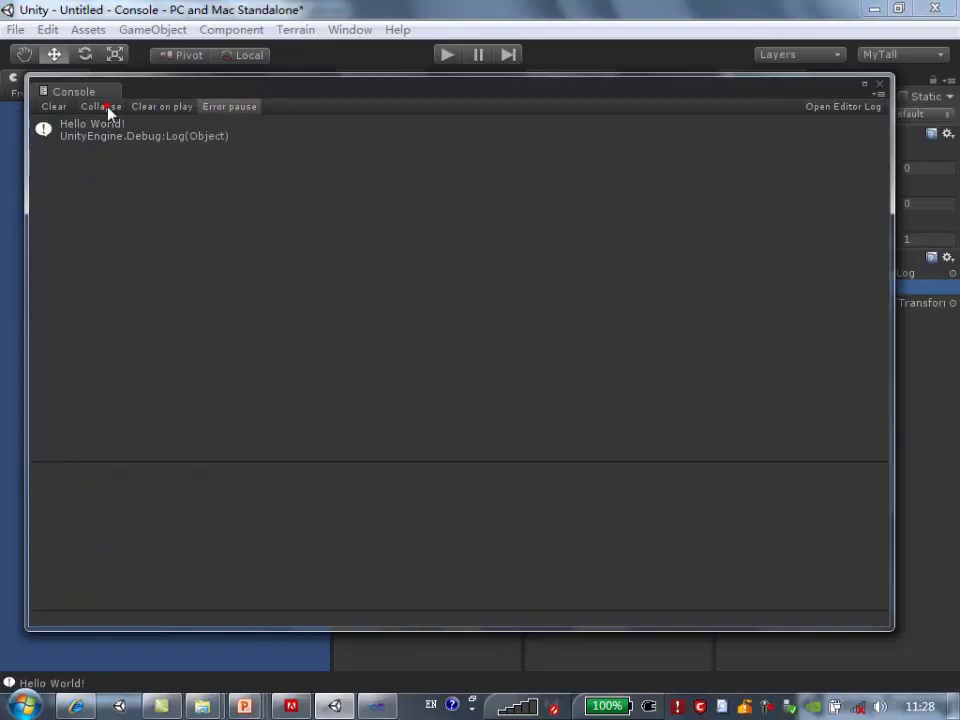
{"action": "left_click", "coordinate": [54, 108]}
Check the Console's options, close the Console, and switch to DebugLog.cs in Visual Studio
{"action": "left_click_drag", "start_coordinate": [266, 93], "coordinate": [257, 124]}
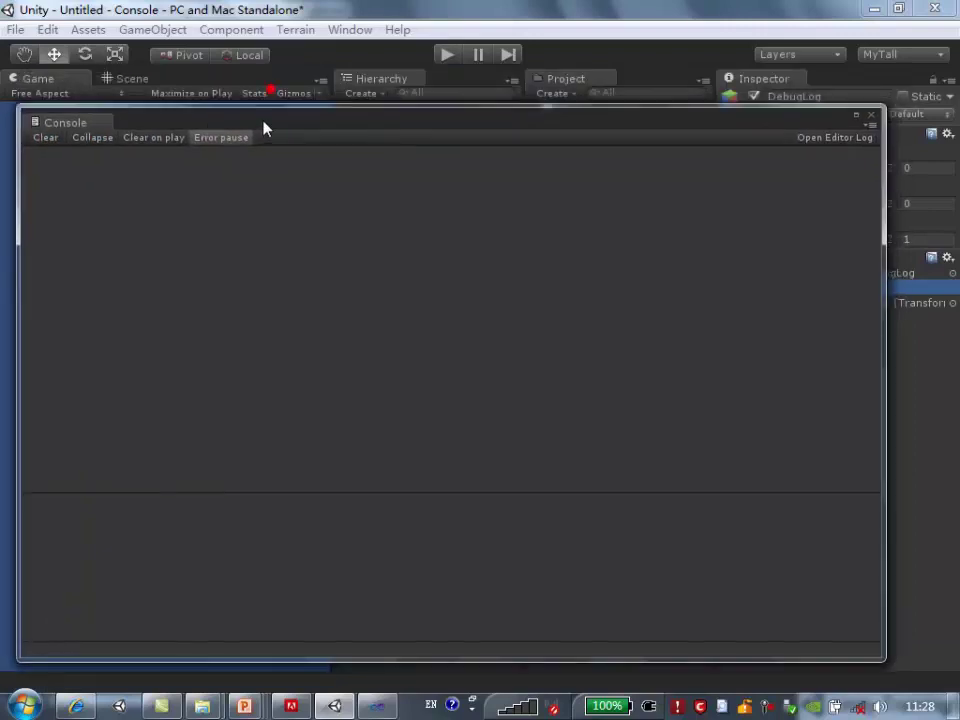
{"action": "left_click", "coordinate": [869, 128]}
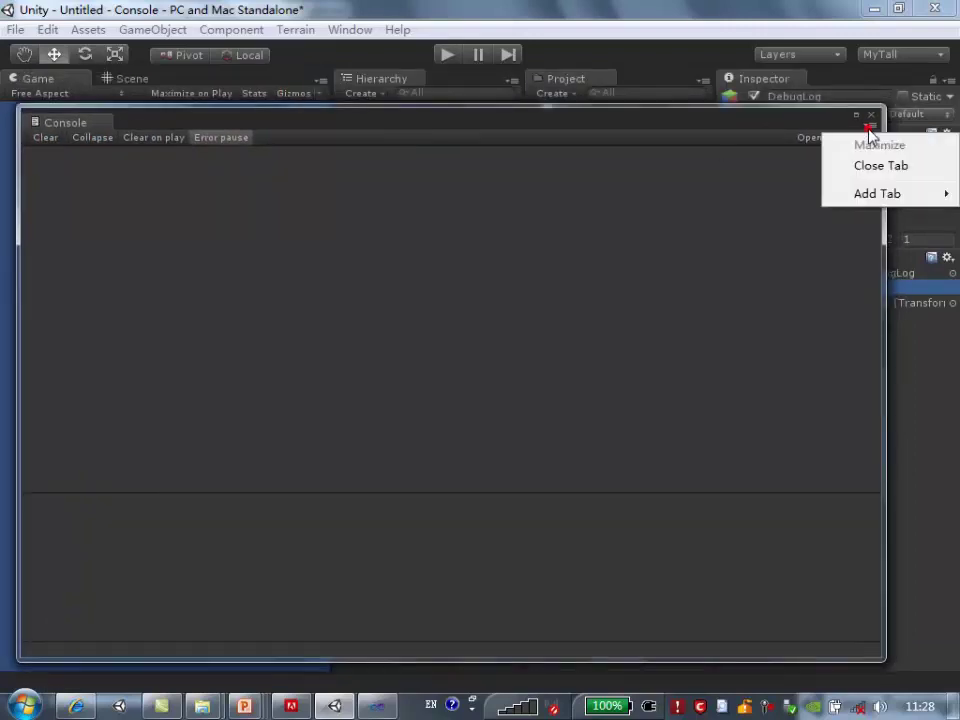
{"action": "mouse_move", "coordinate": [867, 200]}
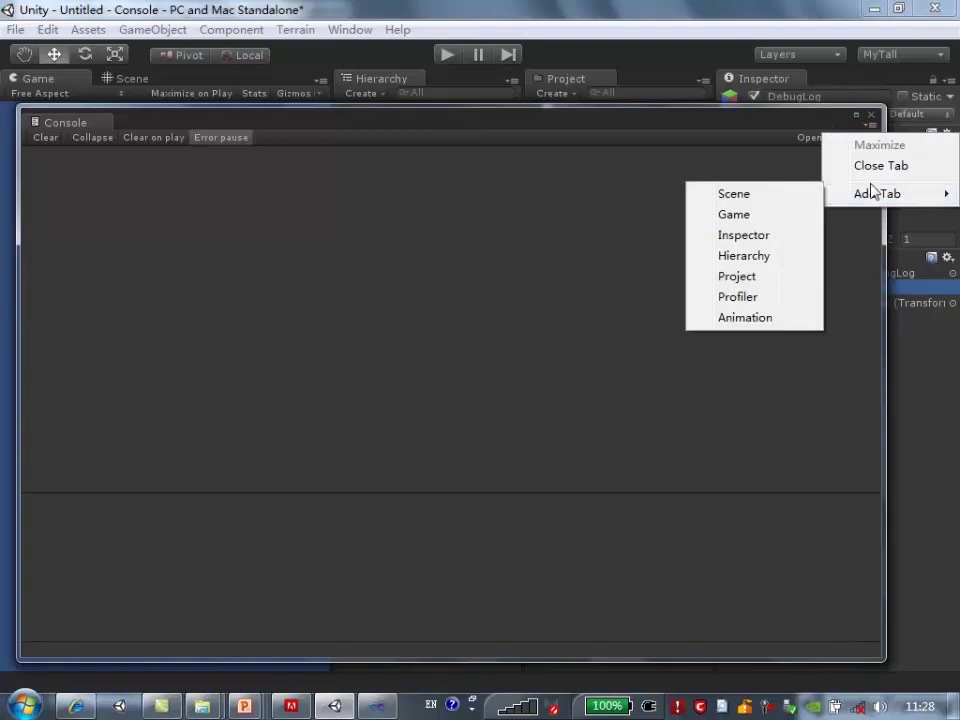
{"action": "left_click", "coordinate": [694, 124]}
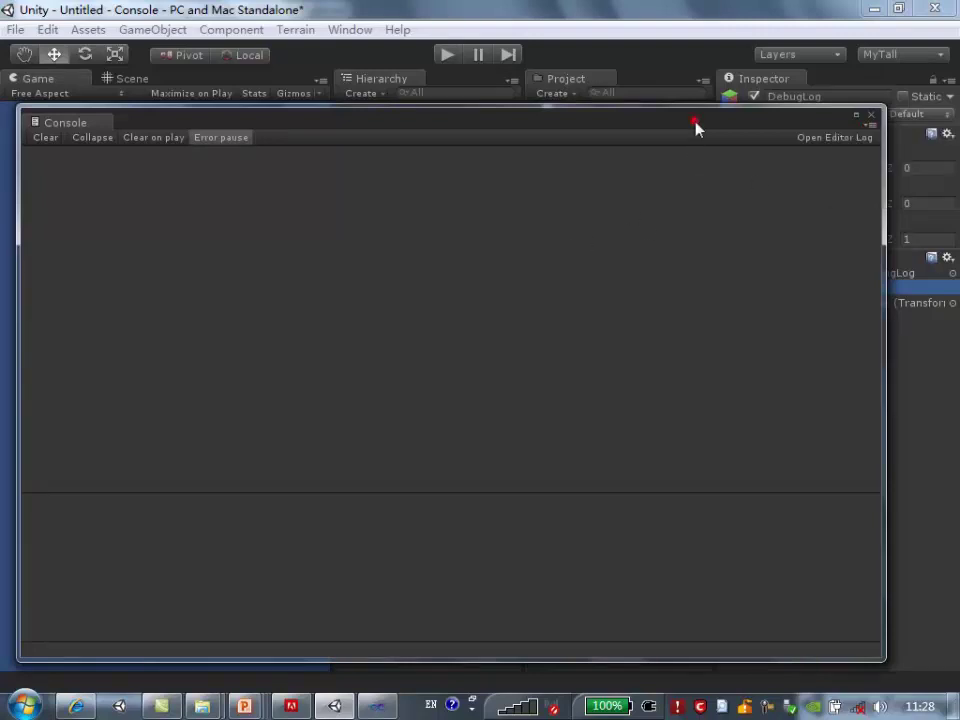
{"action": "left_click", "coordinate": [873, 116]}
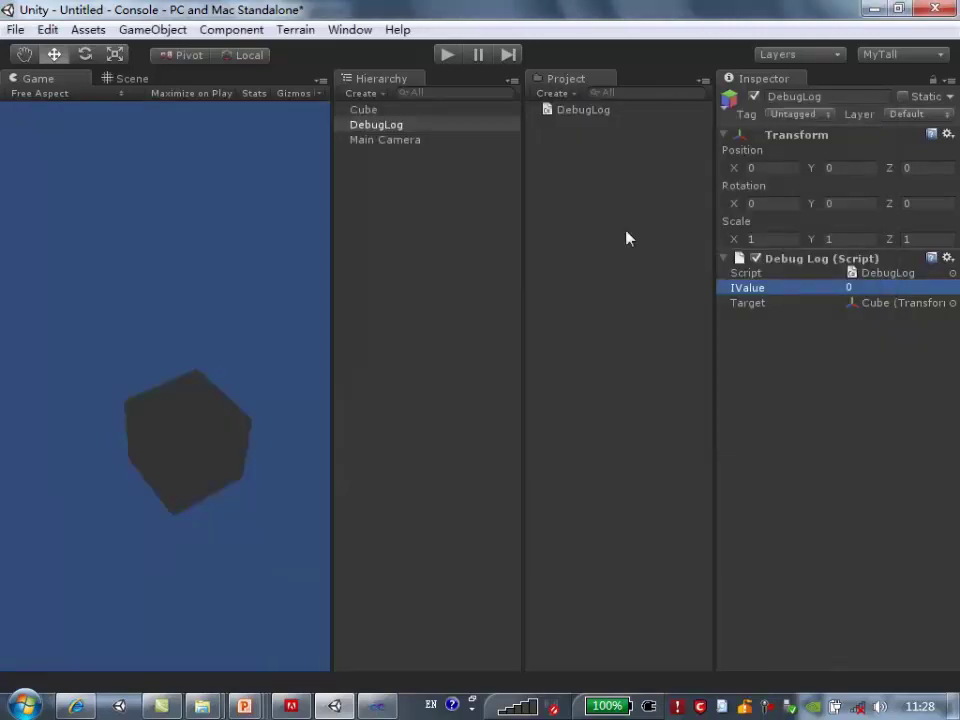
{"action": "left_click", "coordinate": [376, 706]}
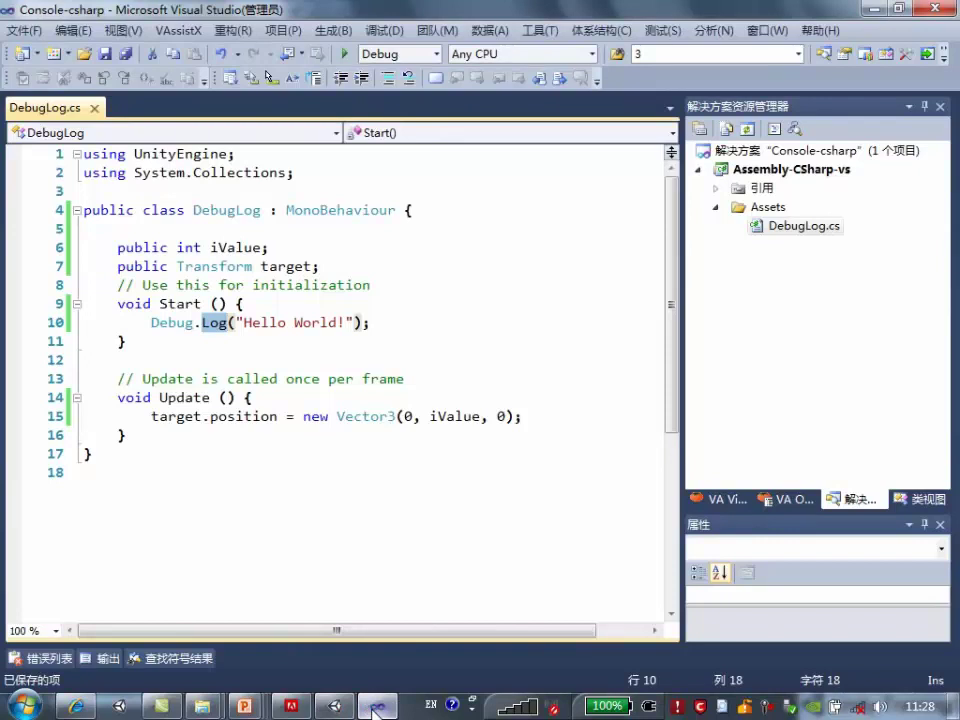
Resume the running PowerPoint slide show from the taskbar and advance one slide
{"action": "left_click", "coordinate": [376, 706]}
{"action": "mouse_move", "coordinate": [243, 706]}
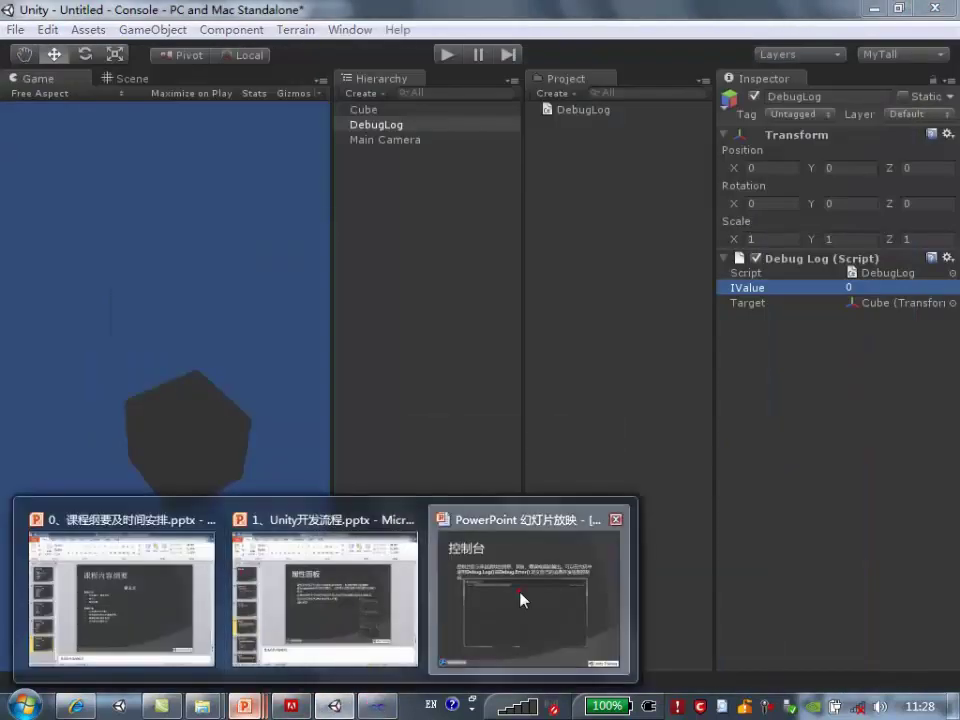
{"action": "left_click", "coordinate": [520, 600]}
{"action": "key", "text": "Page_Down"}
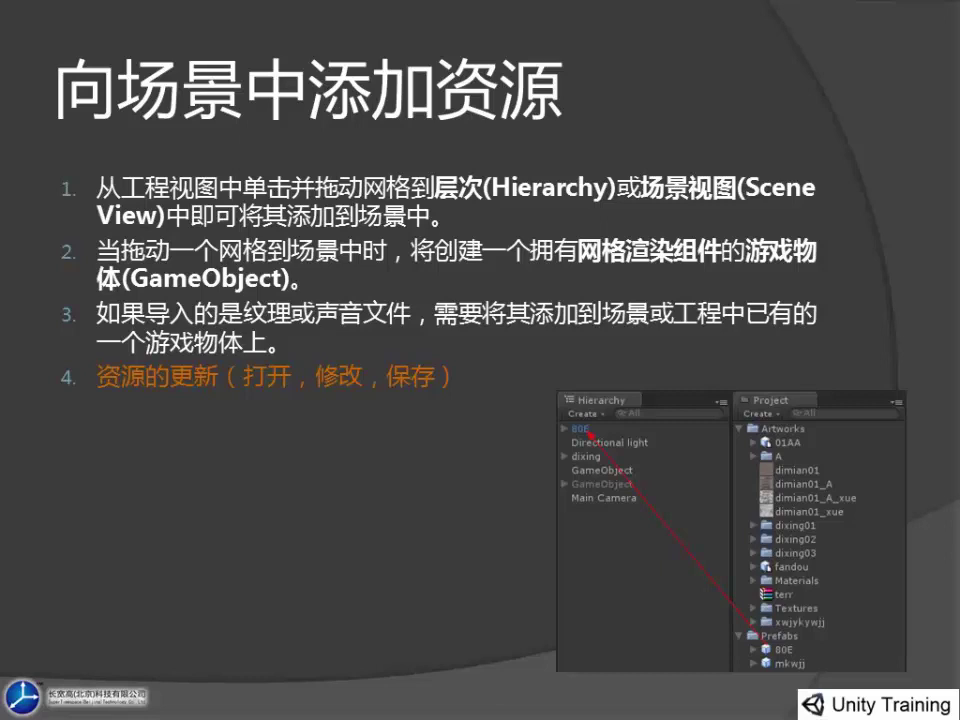
Back in Unity, select the Cube and then the DebugLog object
{"action": "key", "text": "alt+Tab"}
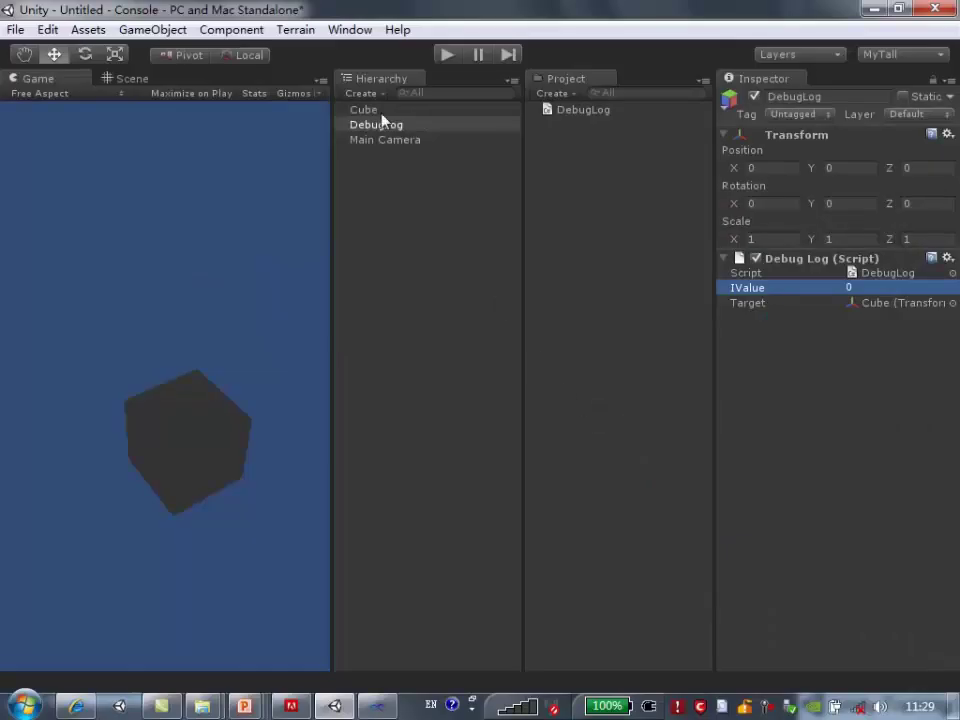
{"action": "left_click", "coordinate": [384, 110]}
{"action": "left_click", "coordinate": [388, 127]}
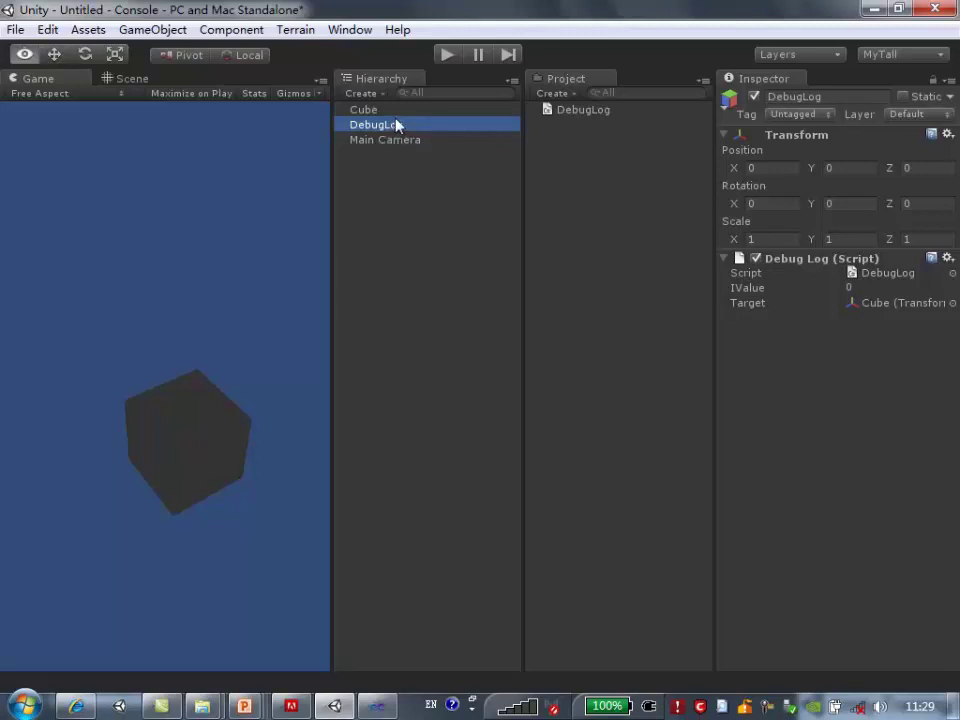
Return to the full-screen slide show and advance to the next slide
{"action": "key", "text": "alt+Tab"}
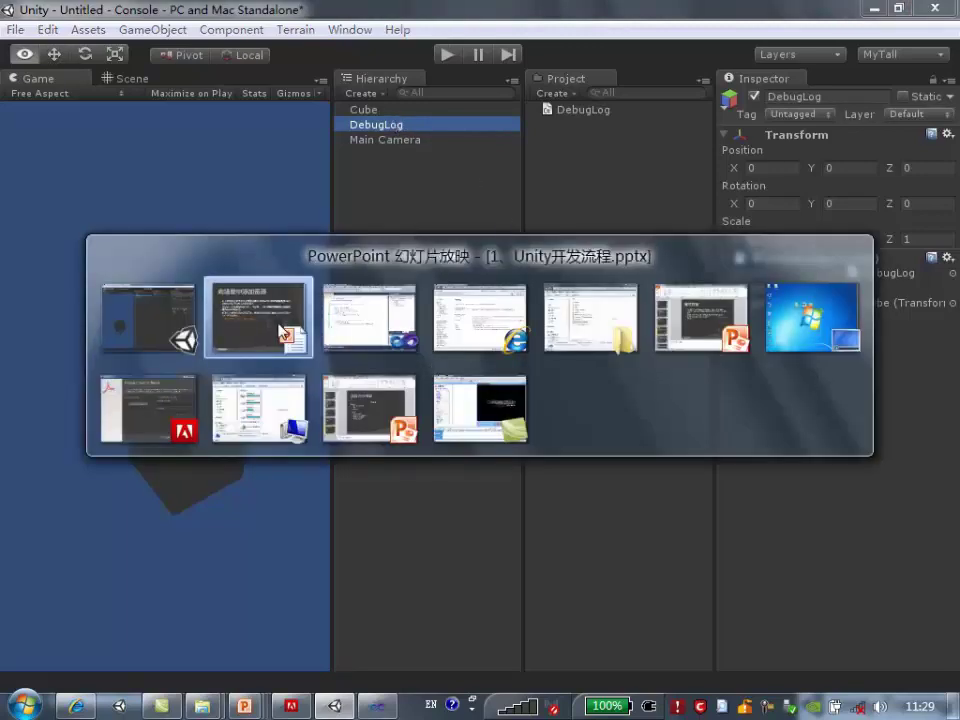
{"action": "left_click", "coordinate": [284, 325]}
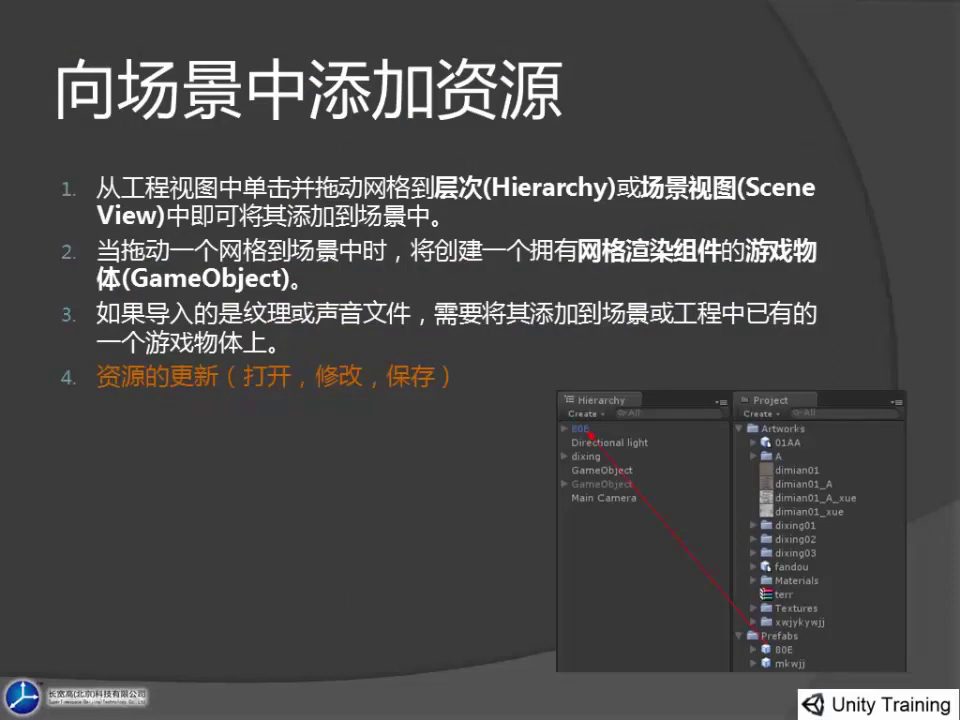
{"action": "key", "text": "Right"}
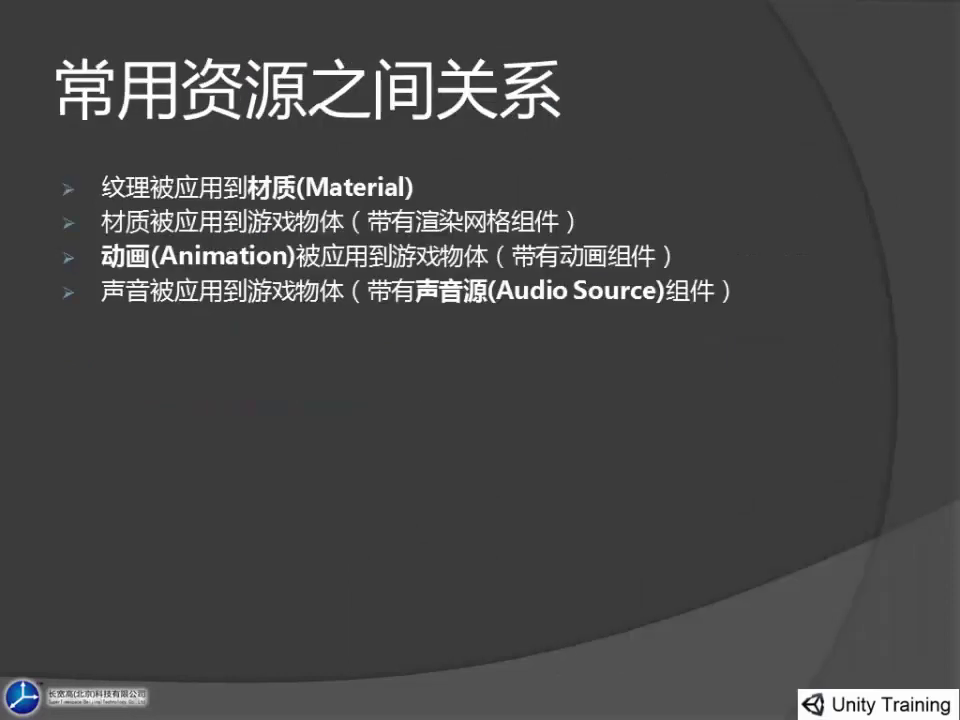
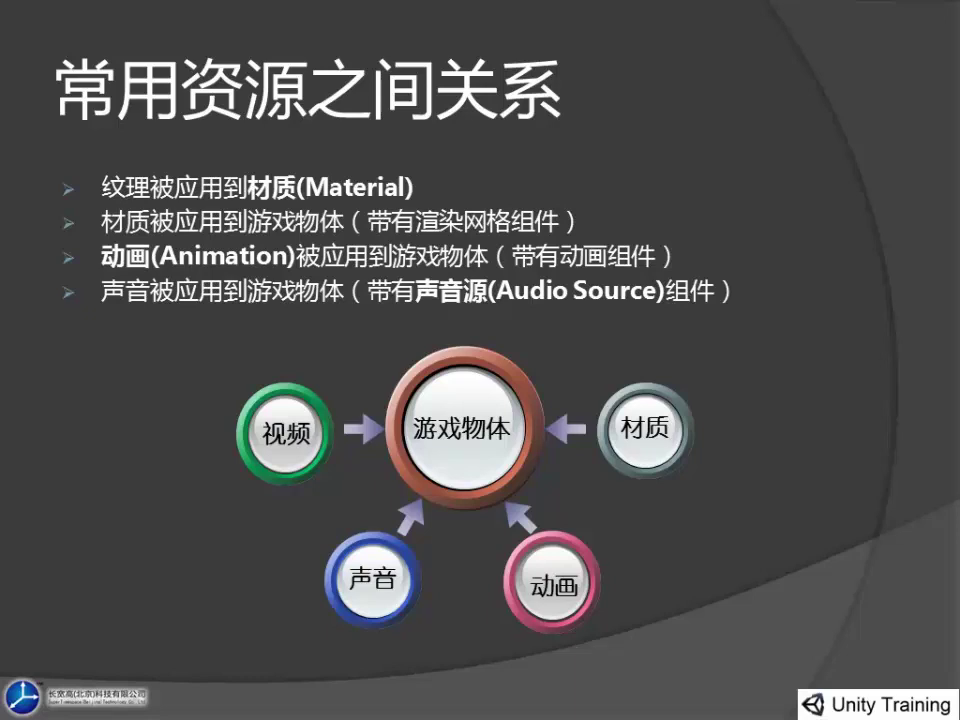
Advance to the 预设 (Prefab) slide, then switch back to the Unity editor
{"action": "key", "text": "Right"}
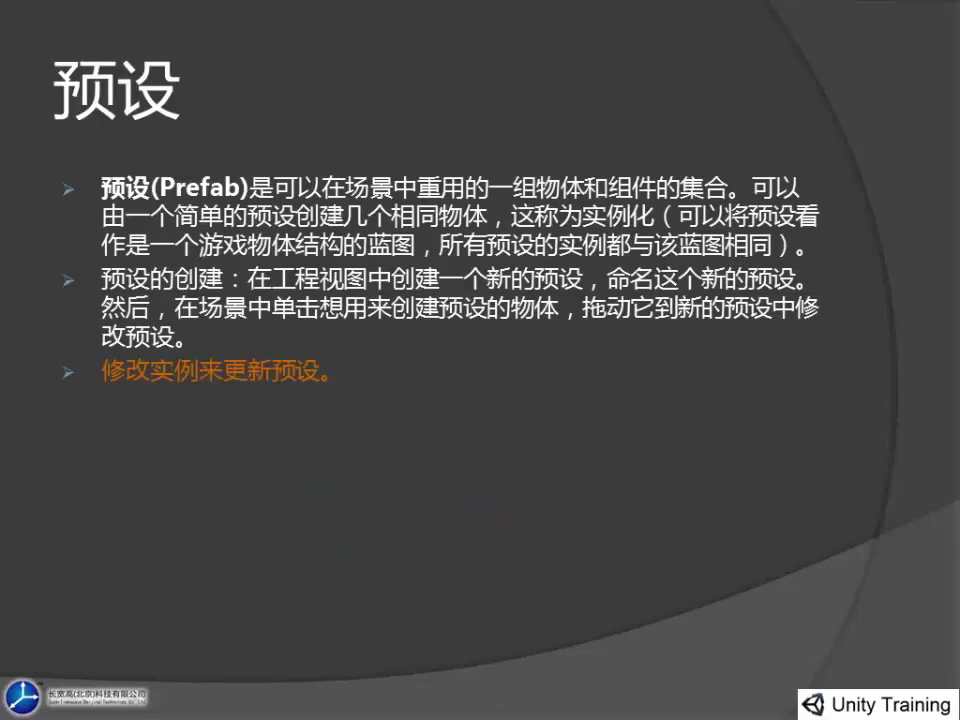
{"action": "key", "text": "alt+Tab"}
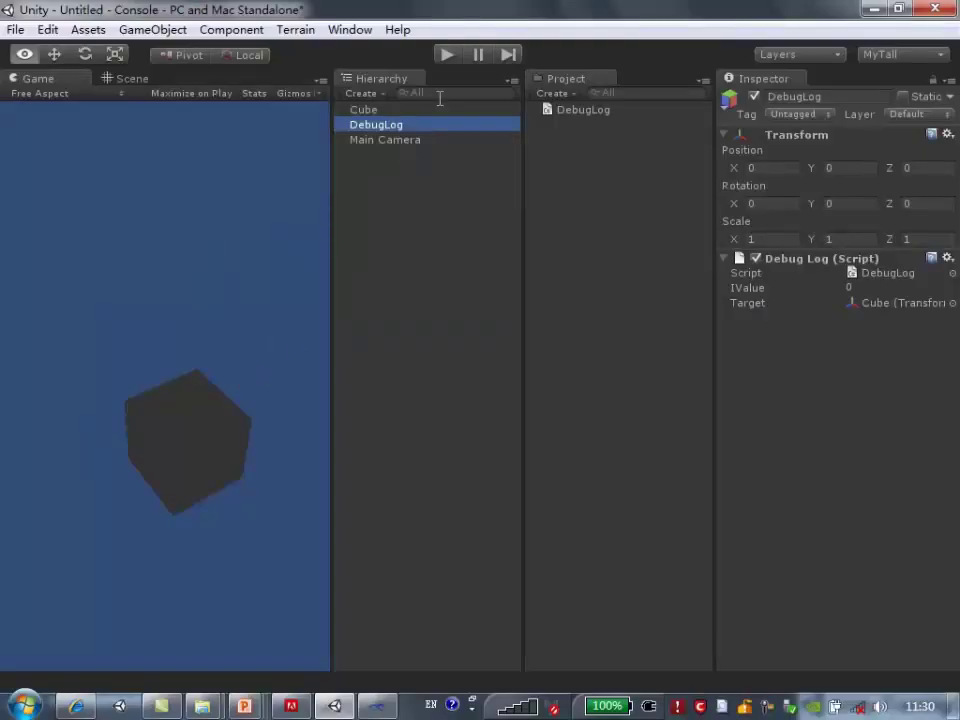
Select the Cube and view it in the Scene view, orbiting and zooming out around it
{"action": "left_click", "coordinate": [398, 110]}
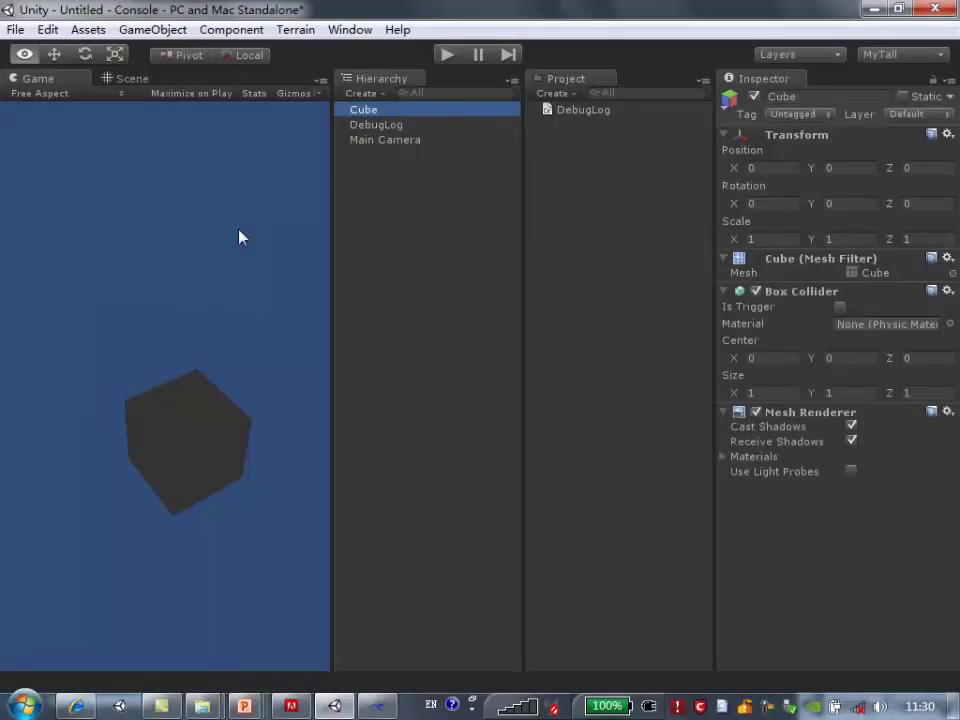
{"action": "left_click", "coordinate": [182, 452]}
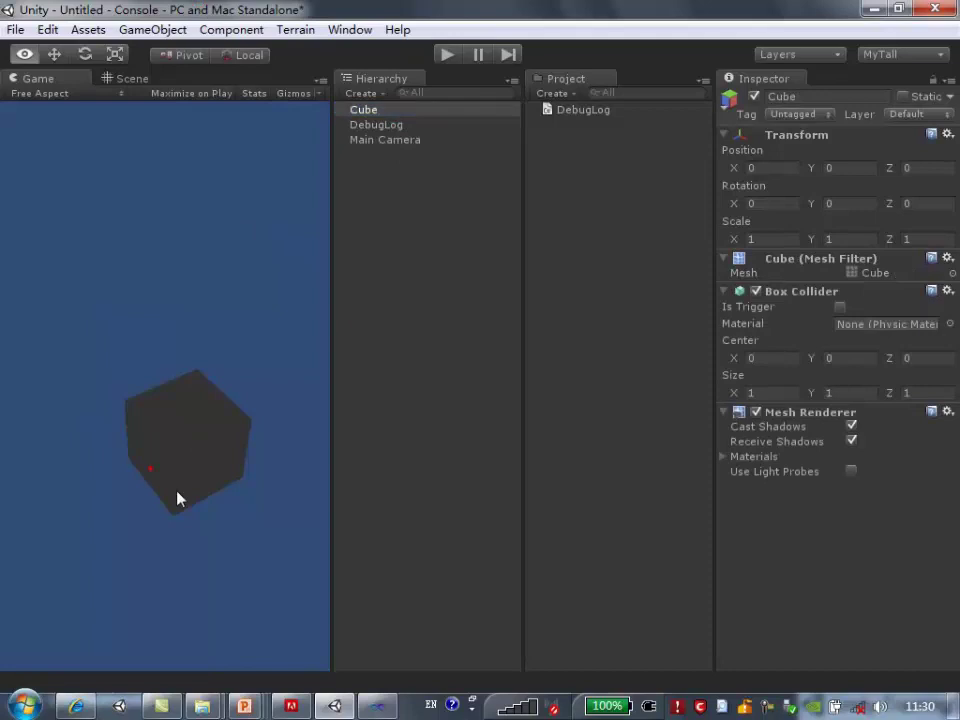
{"action": "left_click", "coordinate": [132, 79]}
{"action": "left_click", "coordinate": [186, 550]}
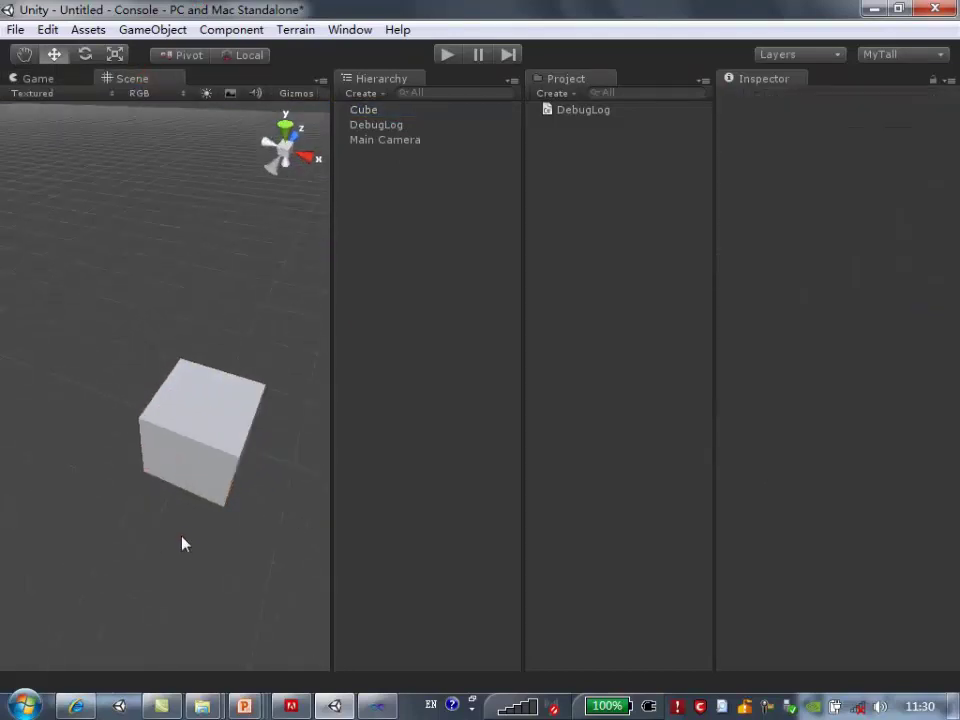
{"action": "left_click_drag", "start_coordinate": [139, 540], "coordinate": [246, 493], "text": "alt"}
{"action": "left_click", "coordinate": [221, 444]}
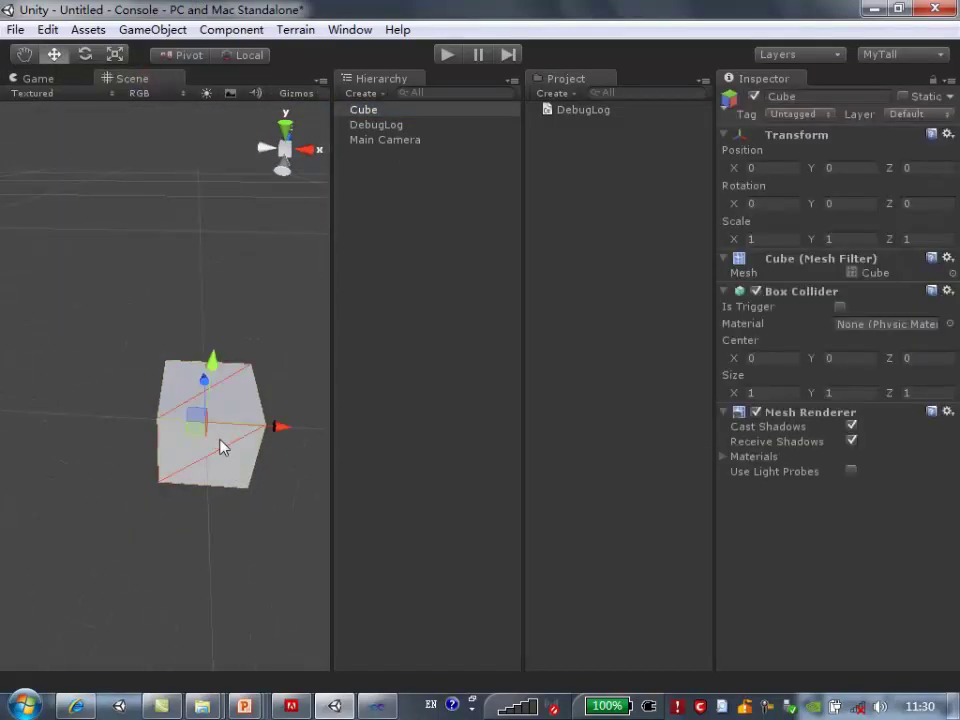
{"action": "mouse_move", "coordinate": [208, 551]}
{"action": "left_mouse_down", "text": "alt"}
{"action": "mouse_move", "coordinate": [251, 490]}
{"action": "mouse_move", "coordinate": [180, 514]}
{"action": "mouse_move", "coordinate": [238, 463]}
{"action": "left_mouse_up", "text": "alt"}
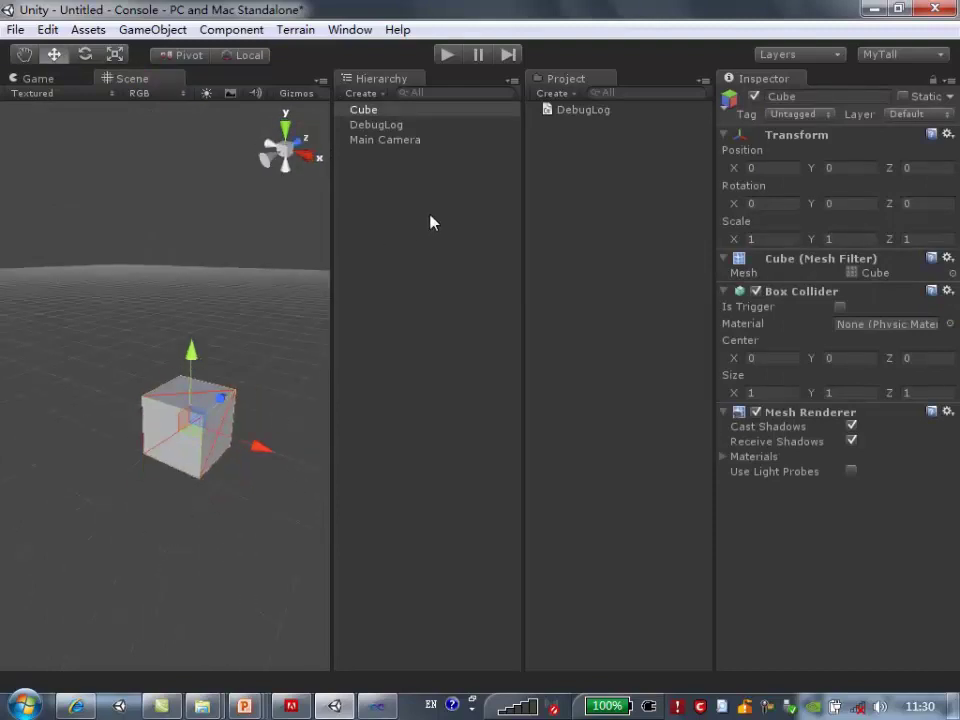
{"action": "left_click", "coordinate": [412, 125]}
{"action": "left_click", "coordinate": [390, 110]}
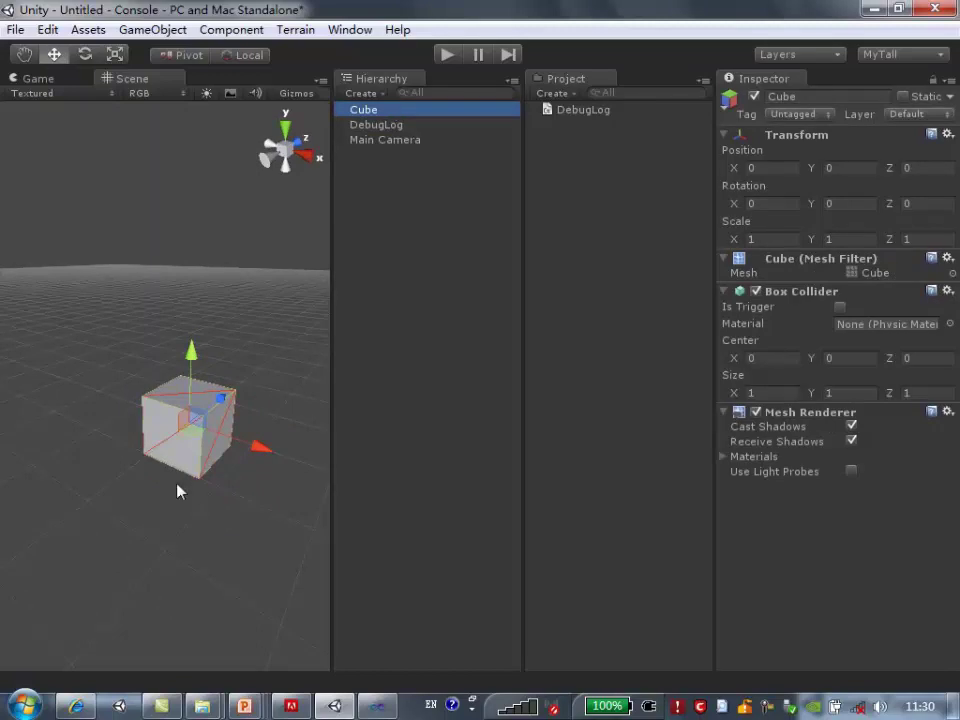
{"action": "scroll", "coordinate": [229, 494], "scroll_direction": "down", "scroll_amount": 1}
{"action": "scroll", "coordinate": [230, 492], "scroll_direction": "down", "scroll_amount": 1}
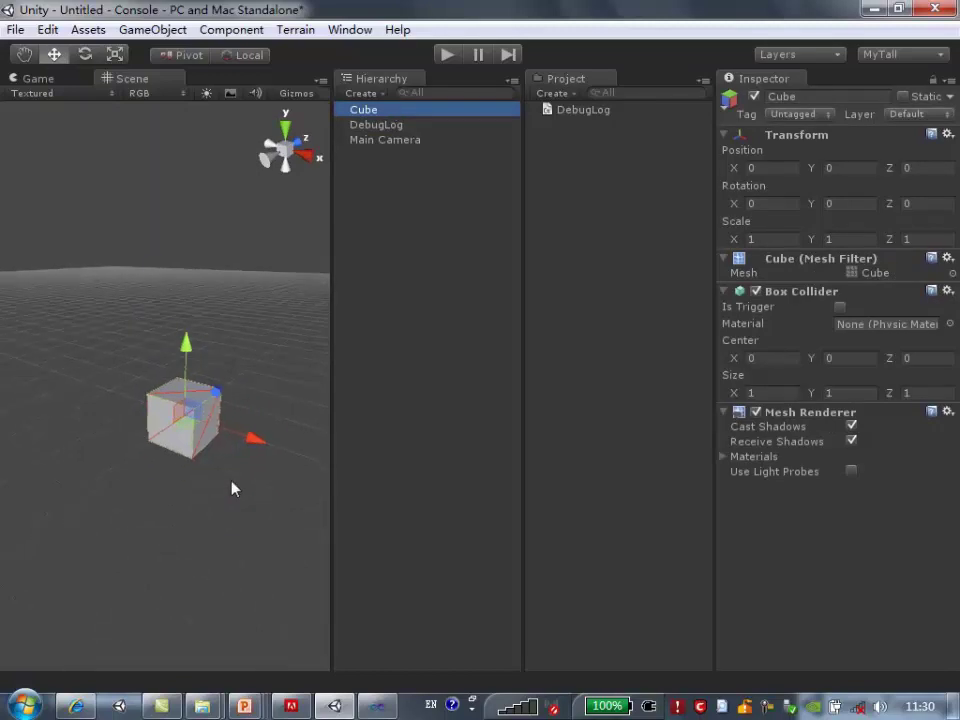
Duplicate the cube along Z (about 2.21 apart) into a row of four and select all four
{"action": "key", "text": "ctrl+d"}
{"action": "mouse_move", "coordinate": [216, 398]}
{"action": "left_mouse_down"}
{"action": "mouse_move", "coordinate": [278, 369]}
{"action": "mouse_move", "coordinate": [318, 318]}
{"action": "mouse_move", "coordinate": [289, 420]}
{"action": "left_mouse_up"}
{"action": "key", "text": "ctrl+d"}
{"action": "key", "text": "ctrl+d"}
{"action": "left_click", "coordinate": [377, 155]}
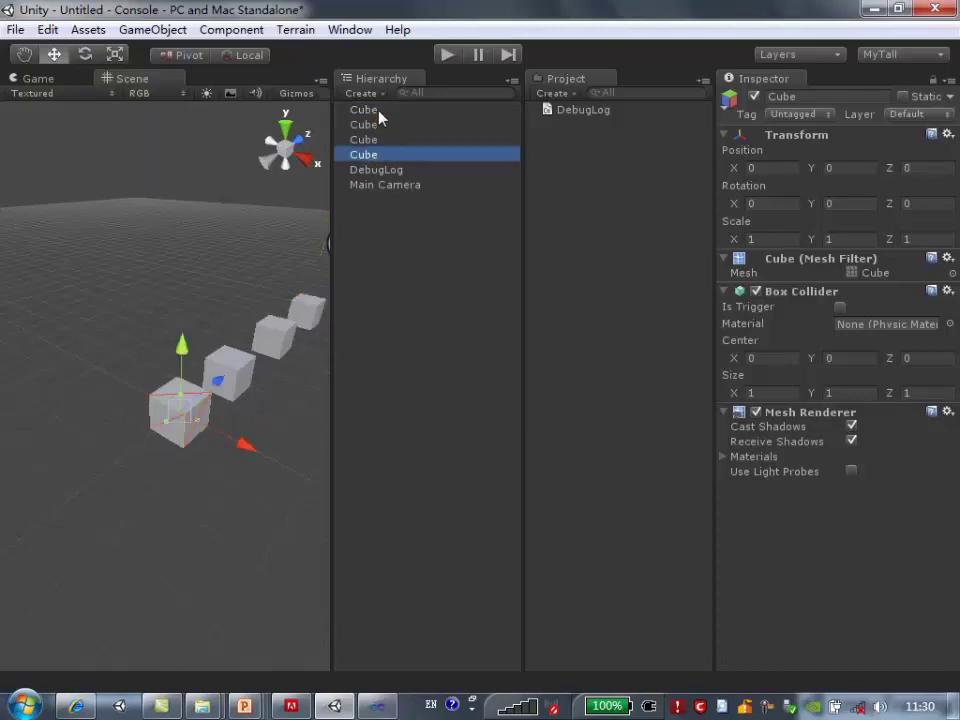
{"action": "left_click", "coordinate": [377, 112], "text": "shift"}
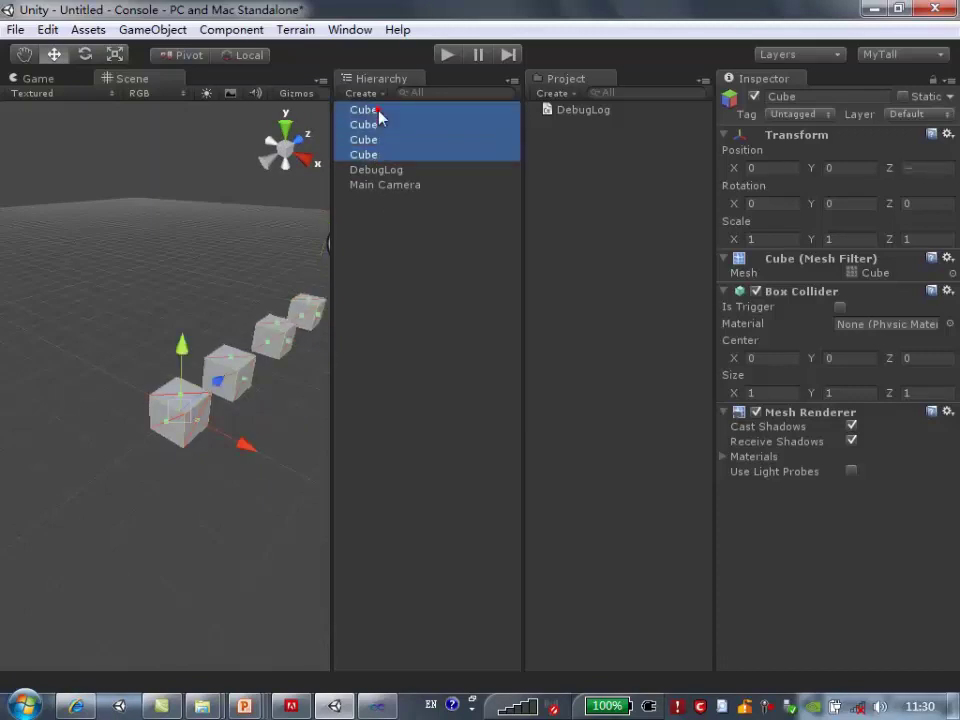
{"action": "left_click_drag", "start_coordinate": [266, 386], "coordinate": [224, 522], "text": "alt"}
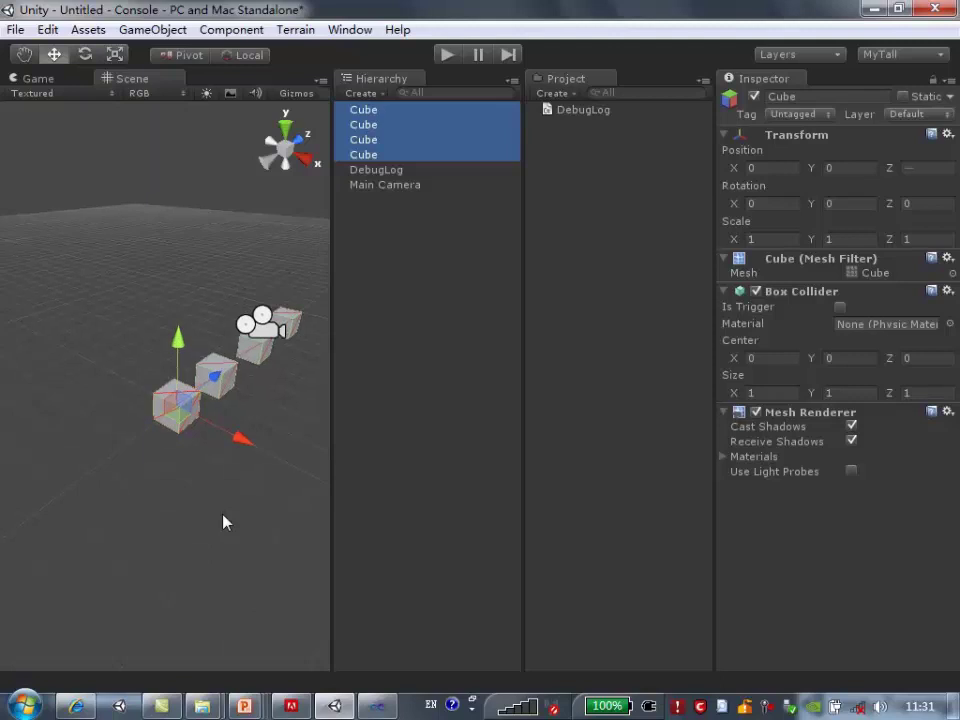
Duplicate the four cubes and move the copies forward, extending the row to eight
{"action": "key", "text": "ctrl+d"}
{"action": "left_click_drag", "start_coordinate": [224, 383], "coordinate": [16, 530]}
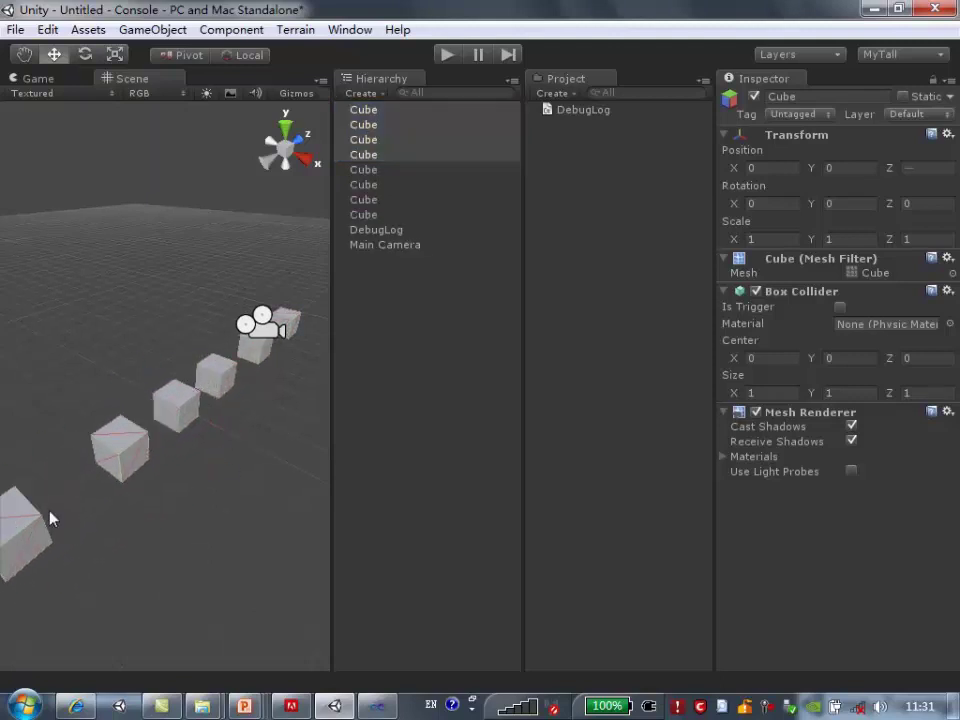
{"action": "scroll", "coordinate": [154, 491], "scroll_direction": "down", "scroll_amount": 3}
{"action": "scroll", "coordinate": [200, 515], "scroll_direction": "down", "scroll_amount": 2}
{"action": "left_click", "coordinate": [205, 525]}
{"action": "left_click_drag", "start_coordinate": [205, 525], "coordinate": [224, 444], "text": "alt"}
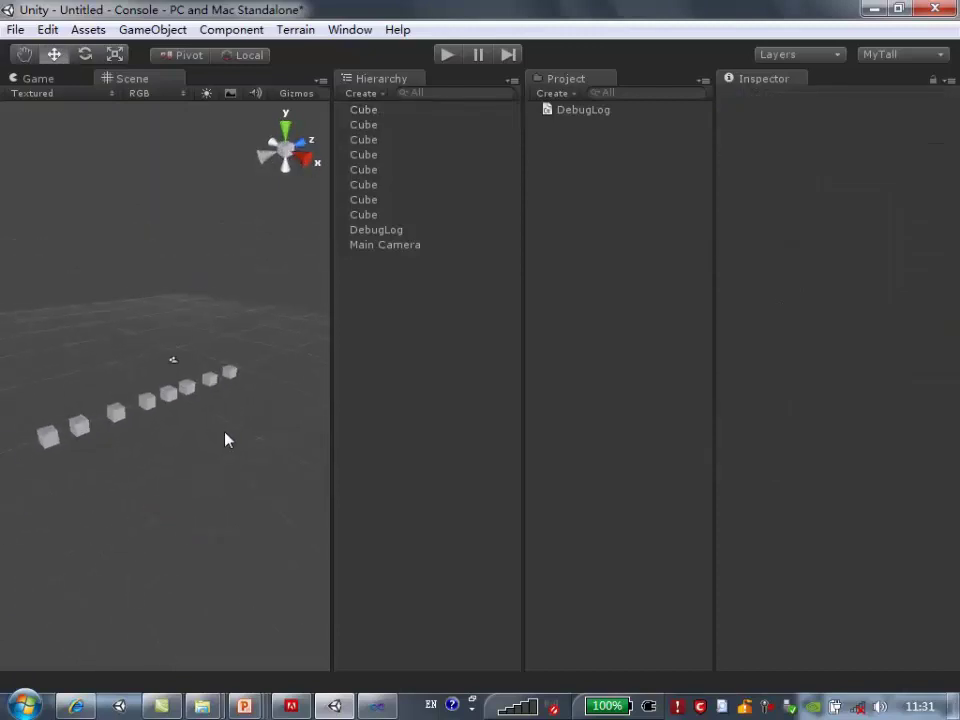
{"action": "scroll", "coordinate": [225, 439], "scroll_direction": "up", "scroll_amount": 3}
{"action": "scroll", "coordinate": [212, 480], "scroll_direction": "up", "scroll_amount": 2}
{"action": "scroll", "coordinate": [210, 489], "scroll_direction": "up", "scroll_amount": 2}
{"action": "mouse_move", "coordinate": [148, 540]}
{"action": "left_mouse_down", "text": "alt"}
{"action": "mouse_move", "coordinate": [237, 514]}
{"action": "mouse_move", "coordinate": [239, 502]}
{"action": "left_mouse_up", "text": "alt"}
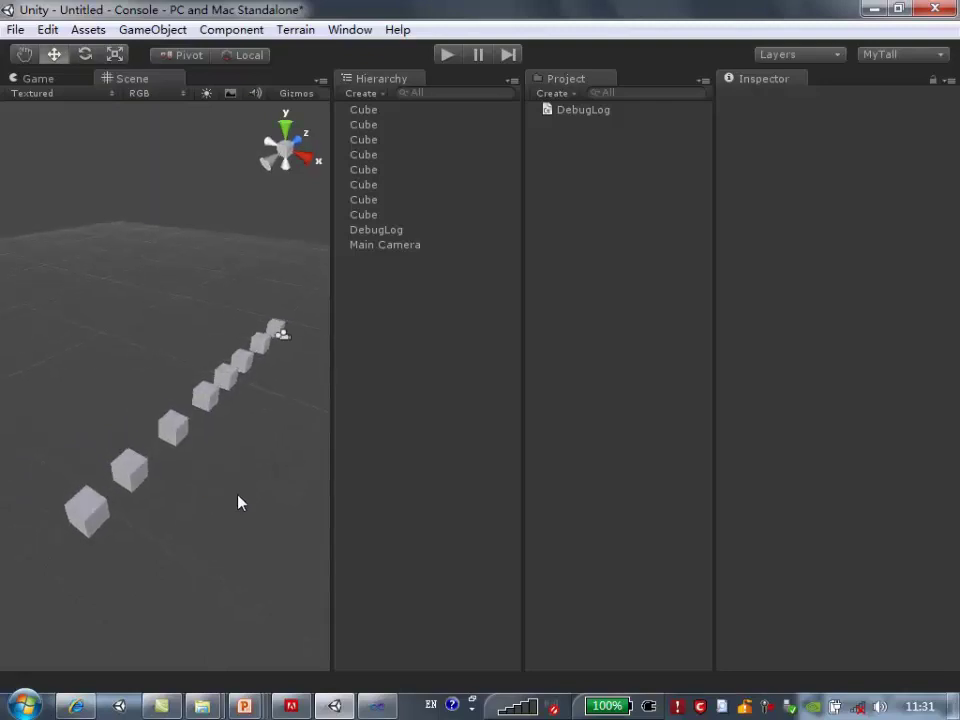
Select individual cubes in the row, box-select all eight, then clear the selection
{"action": "left_click", "coordinate": [90, 541]}
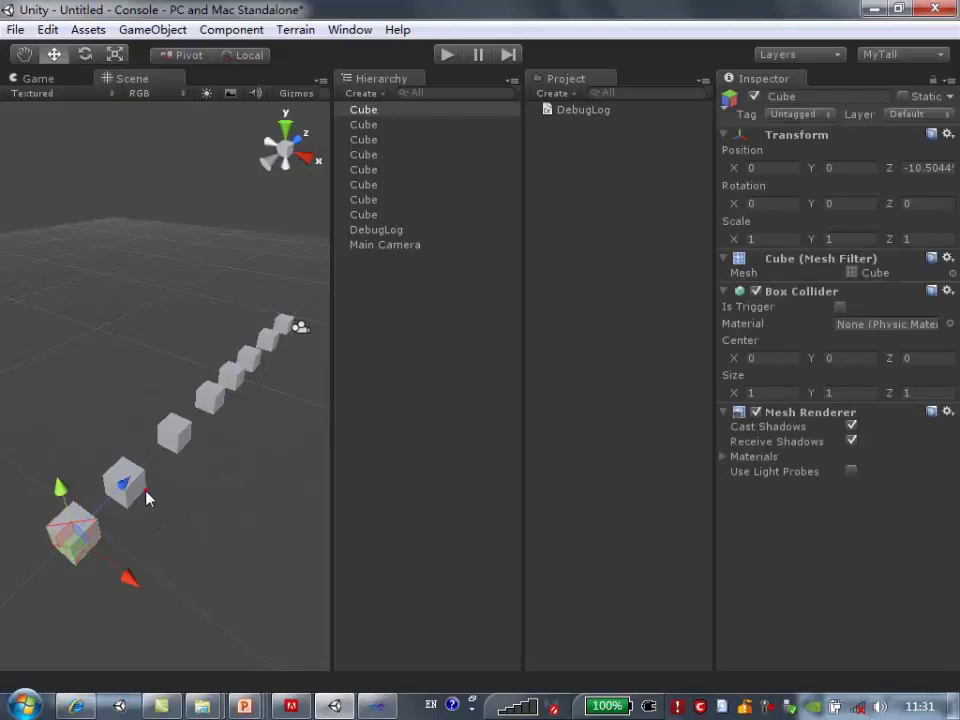
{"action": "left_click", "coordinate": [165, 468]}
{"action": "left_click", "coordinate": [180, 436]}
{"action": "left_click", "coordinate": [238, 380]}
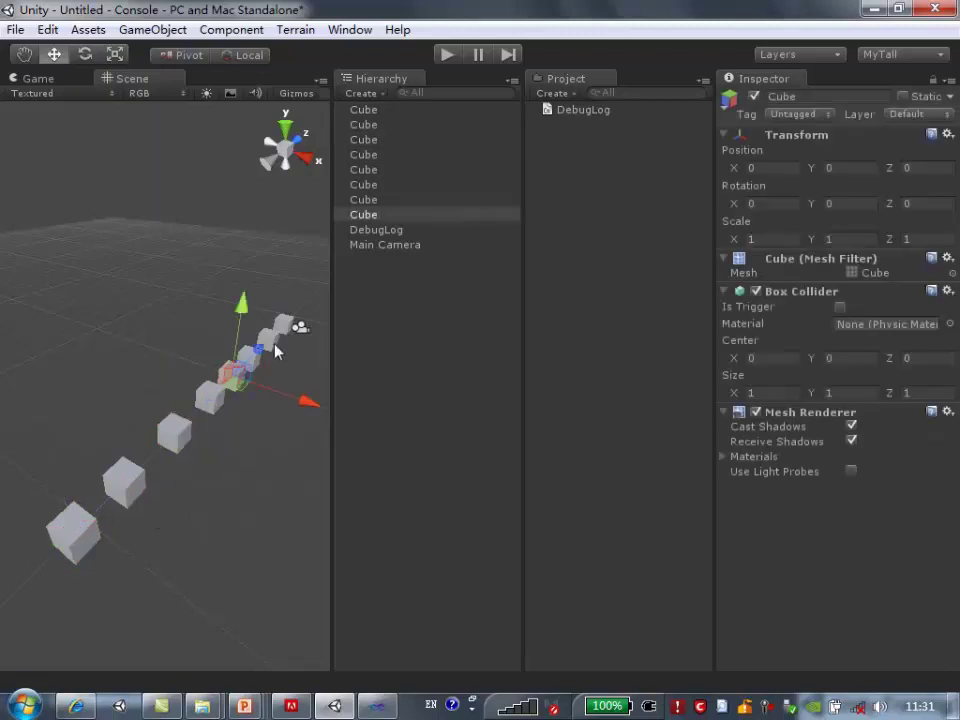
{"action": "left_click_drag", "start_coordinate": [173, 553], "coordinate": [205, 510], "text": "alt"}
{"action": "left_click_drag", "start_coordinate": [82, 215], "coordinate": [290, 630]}
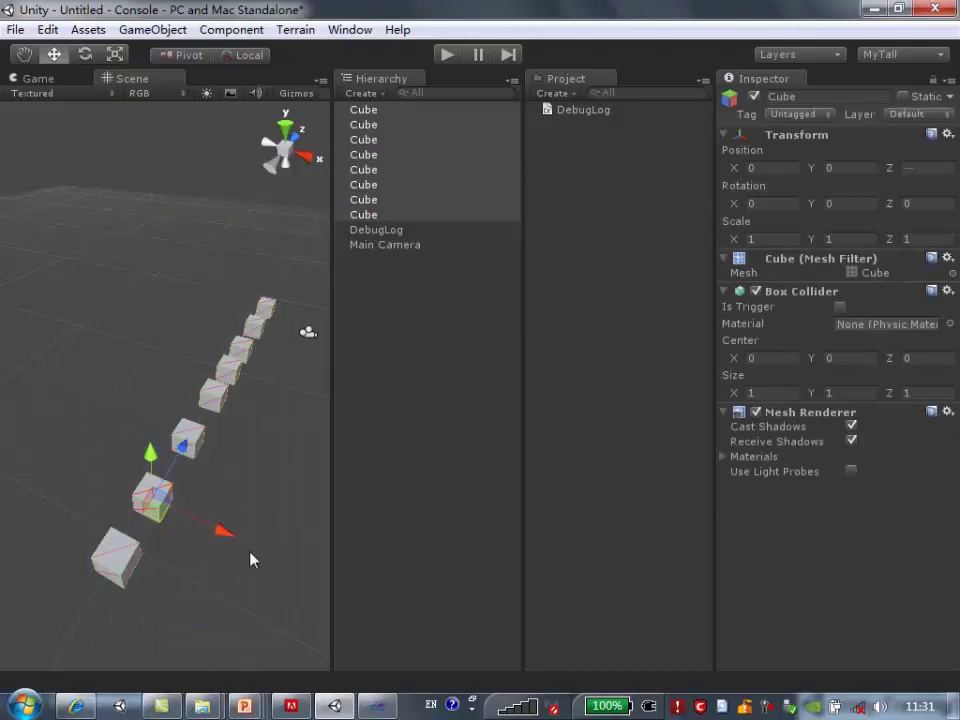
{"action": "left_click_drag", "start_coordinate": [266, 589], "coordinate": [272, 495], "text": "alt"}
{"action": "left_click", "coordinate": [290, 455]}
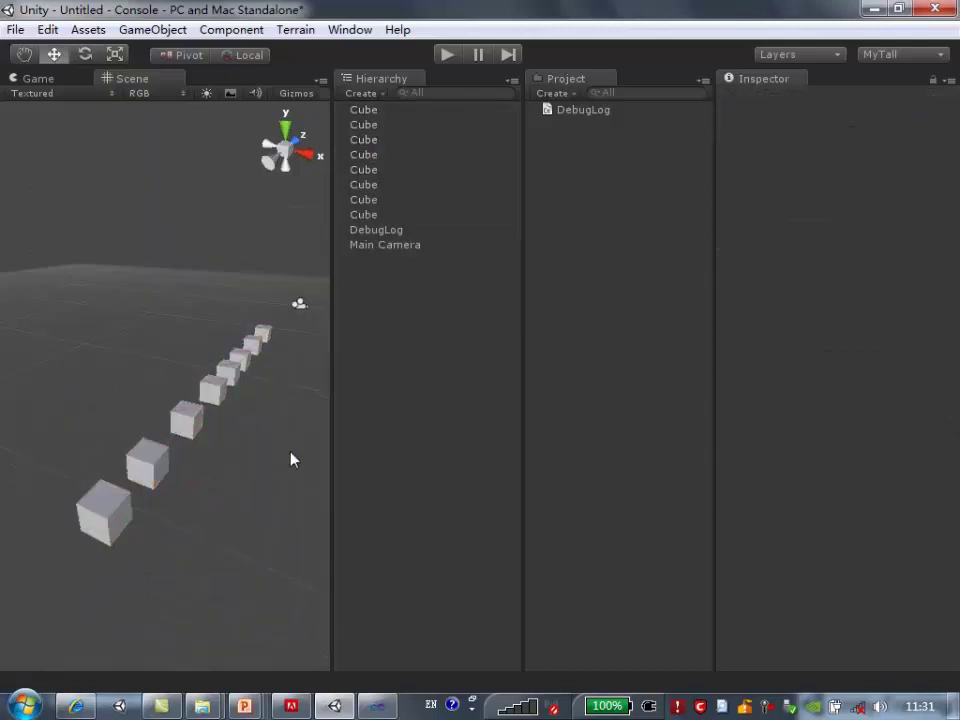
Create a new project folder named Prefabs
{"action": "left_click", "coordinate": [574, 96]}
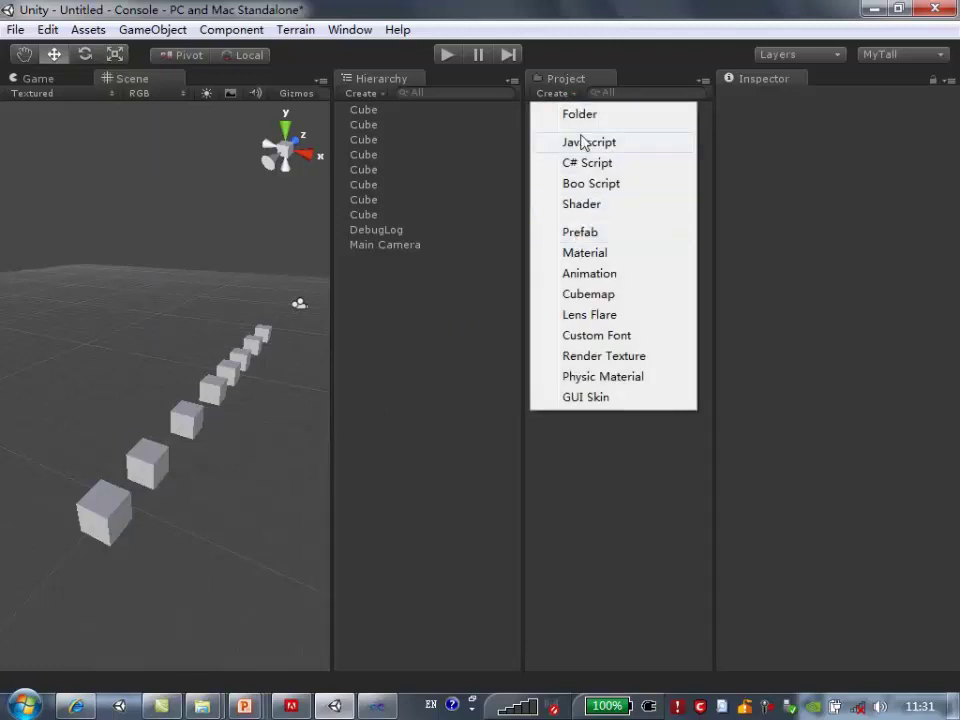
{"action": "left_click", "coordinate": [586, 117]}
{"action": "type", "text": "Prefabs"}
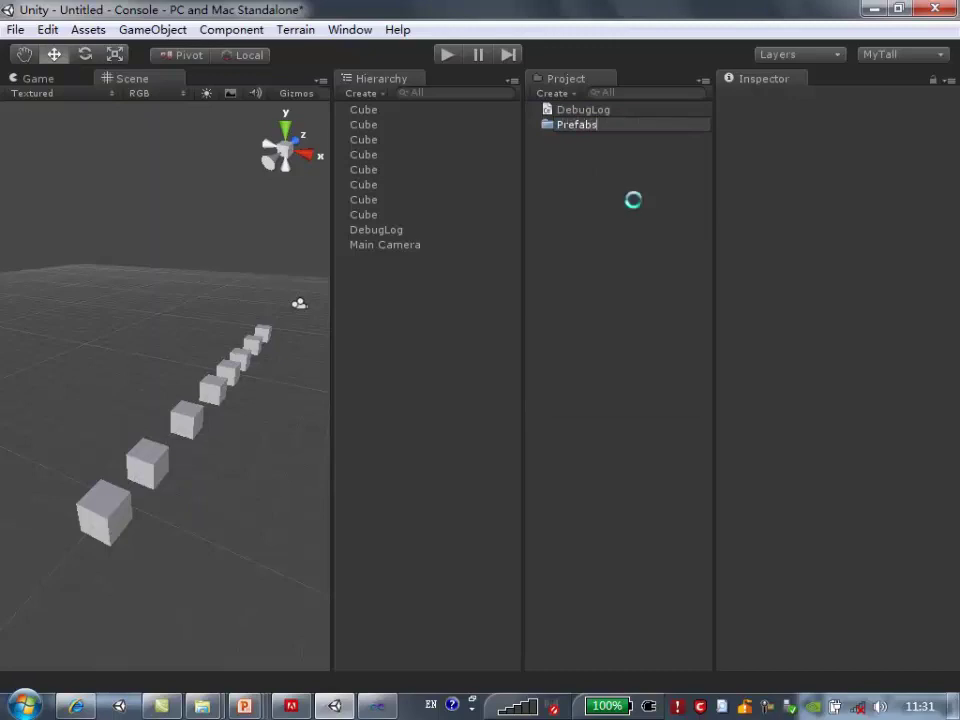
{"action": "key", "text": "Return"}
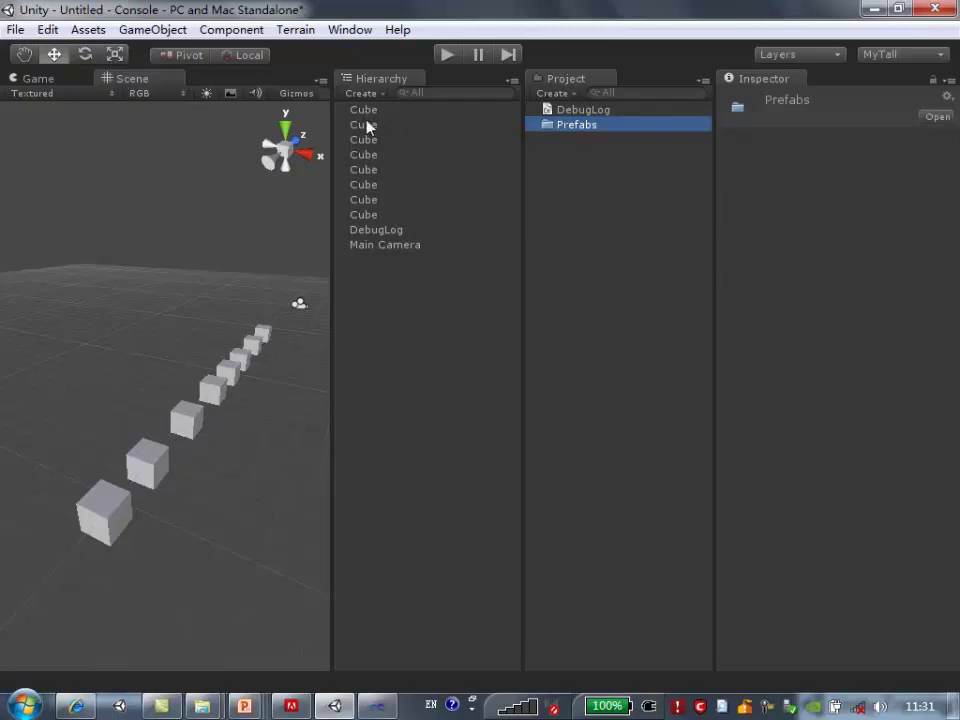
Drag a scene Cube into Prefabs to make a Cube prefab, then inspect it
{"action": "left_click_drag", "start_coordinate": [366, 113], "coordinate": [585, 131]}
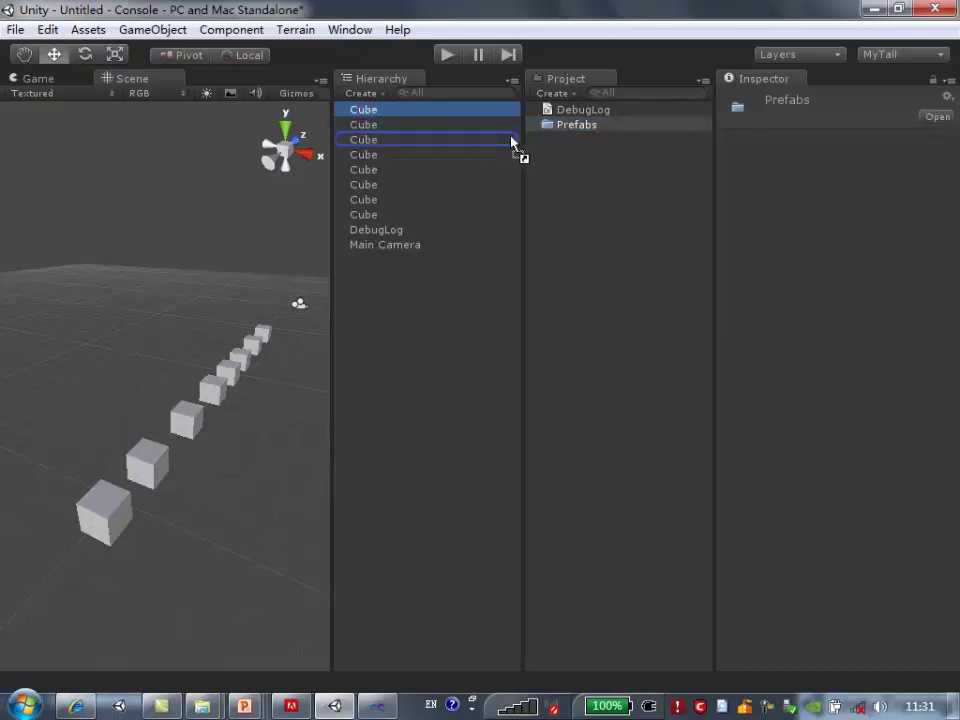
{"action": "left_click_drag", "start_coordinate": [585, 131], "coordinate": [586, 132]}
{"action": "left_click", "coordinate": [580, 141]}
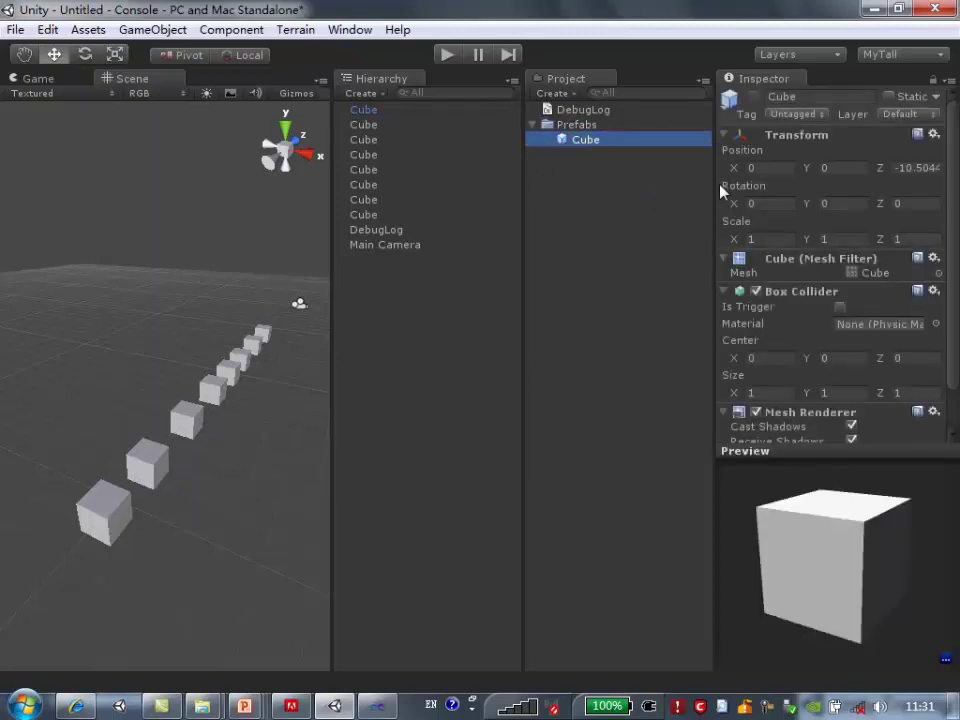
{"action": "left_click_drag", "start_coordinate": [716, 192], "coordinate": [657, 193]}
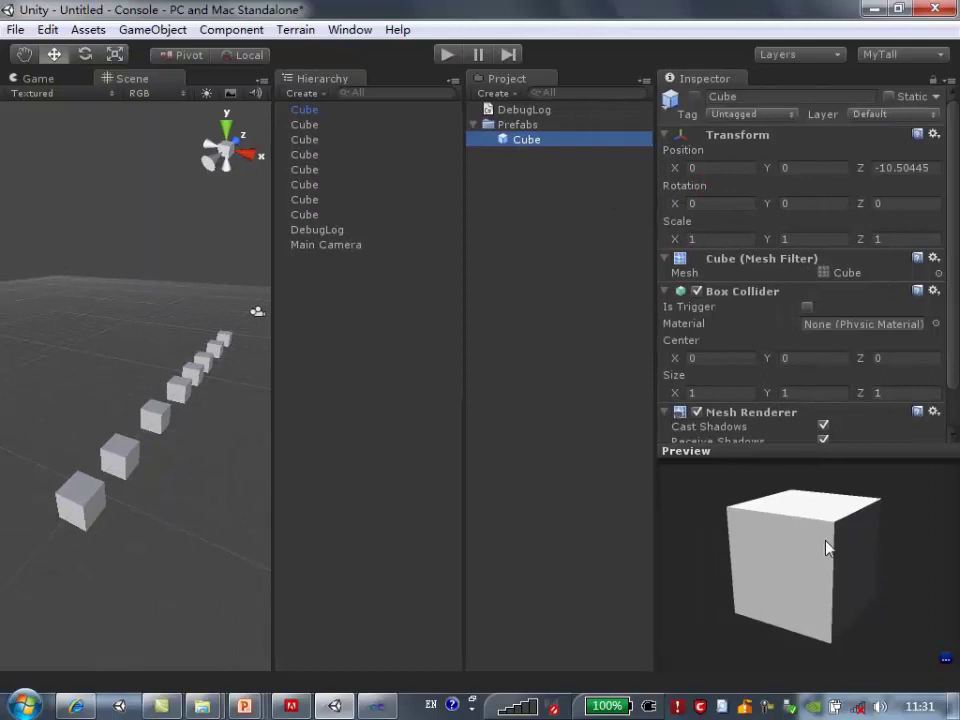
{"action": "left_click_drag", "start_coordinate": [826, 547], "coordinate": [784, 538]}
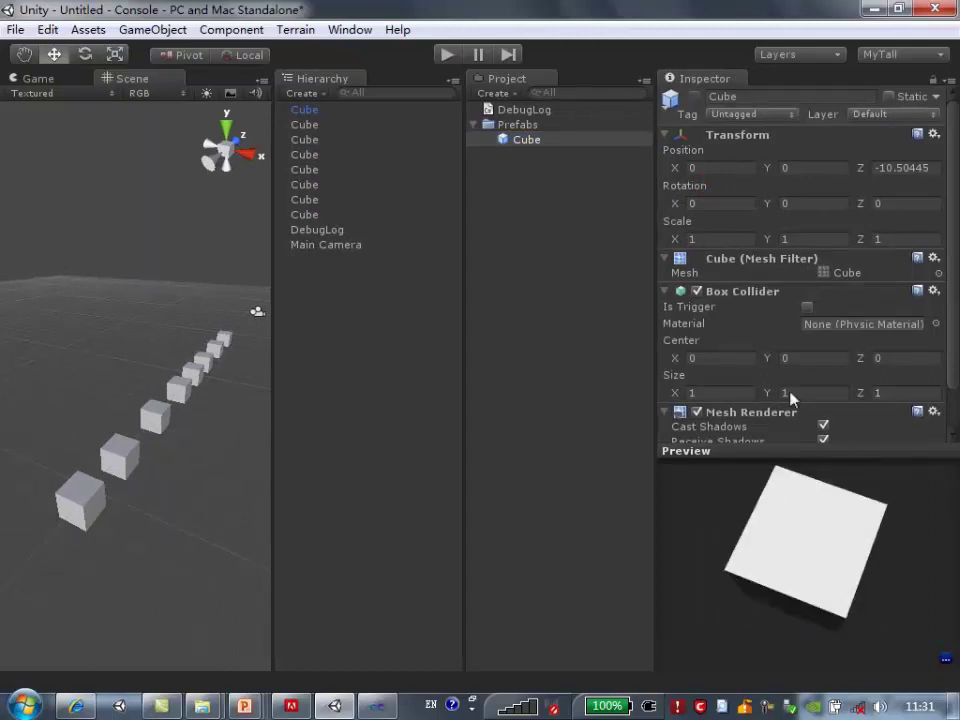
{"action": "scroll", "coordinate": [790, 398], "scroll_direction": "down", "scroll_amount": 2}
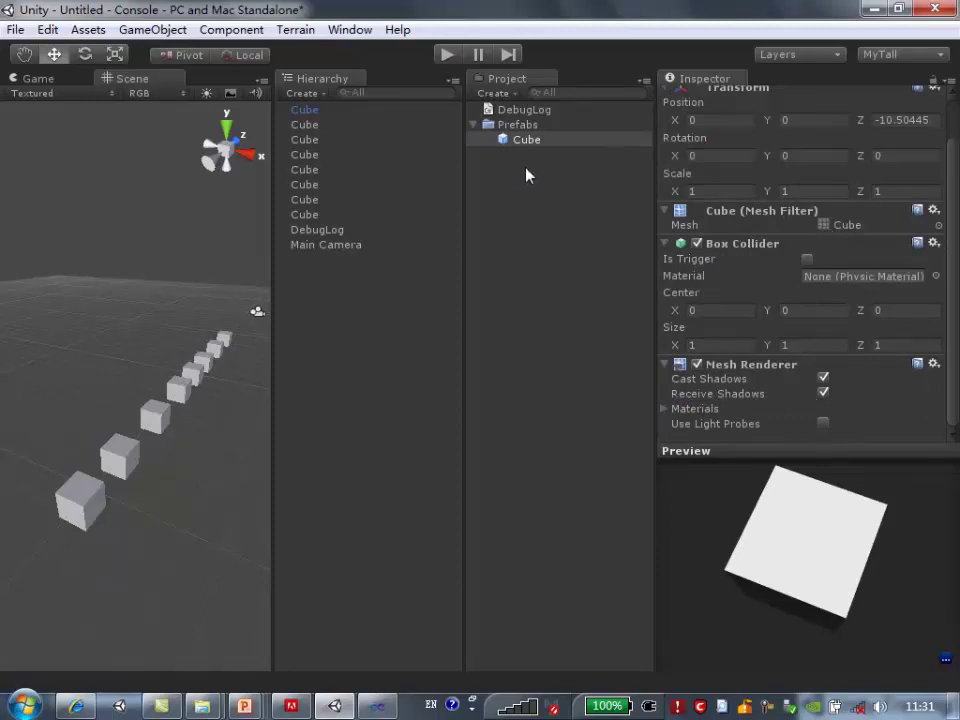
{"action": "left_click", "coordinate": [304, 112]}
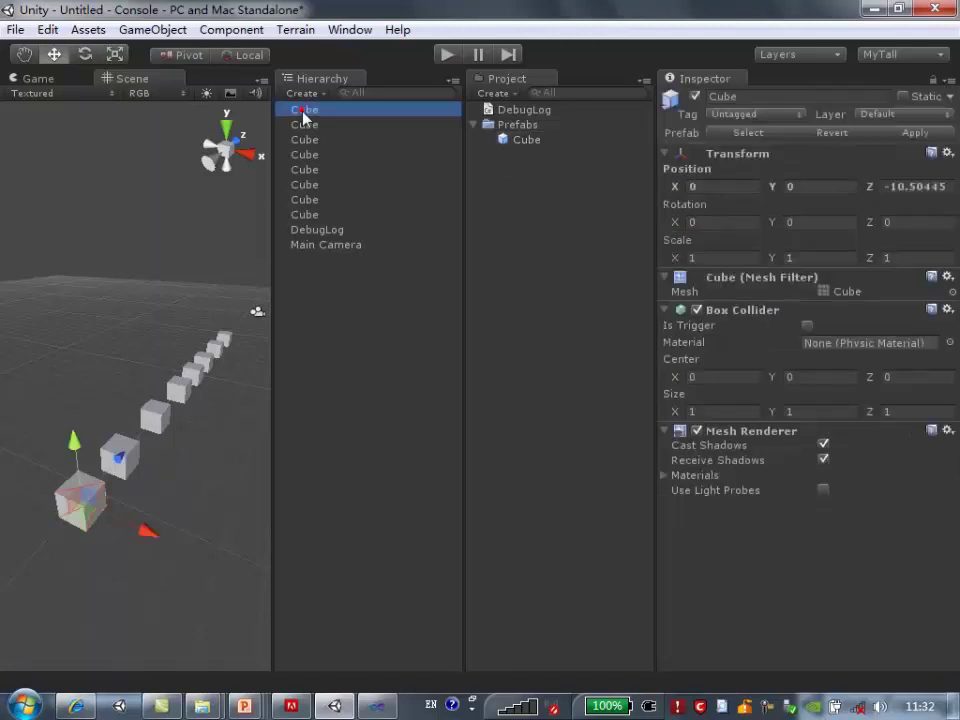
{"action": "left_click", "coordinate": [305, 135]}
{"action": "left_click", "coordinate": [306, 110]}
{"action": "left_click", "coordinate": [311, 126]}
{"action": "left_click", "coordinate": [316, 214], "text": "shift"}
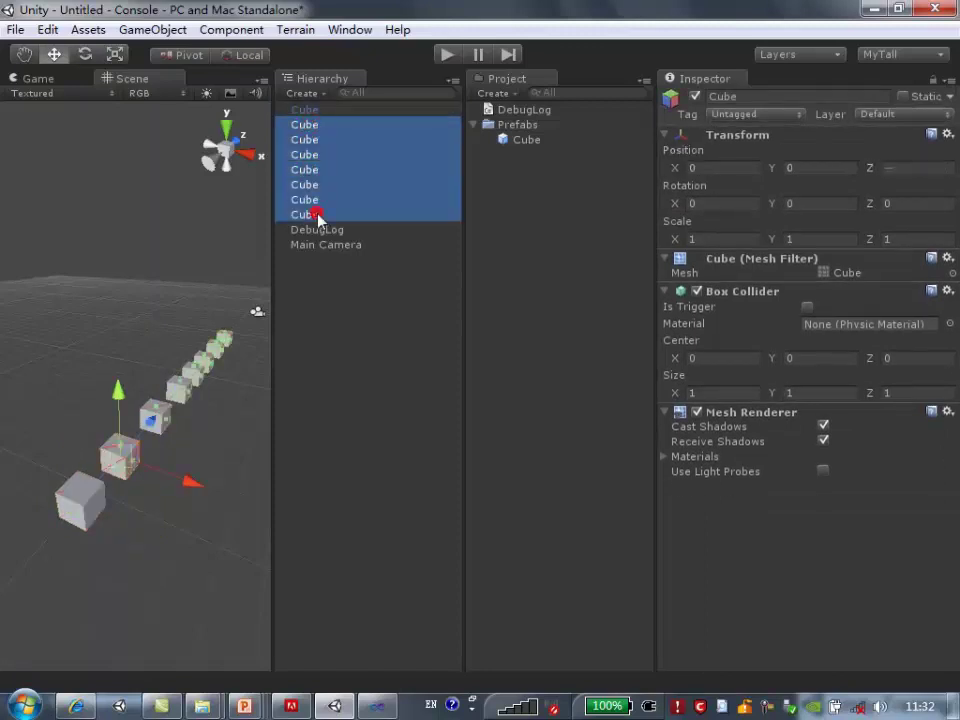
{"action": "right_click", "coordinate": [316, 214]}
{"action": "left_click", "coordinate": [362, 325]}
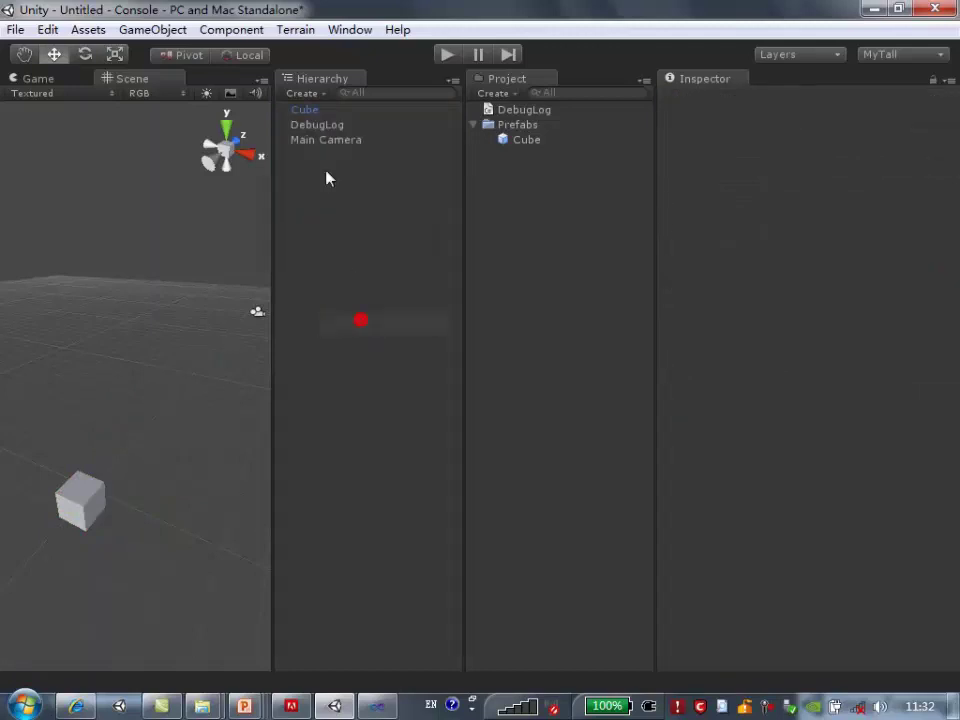
{"action": "left_click", "coordinate": [317, 112]}
{"action": "key", "text": "ctrl+d"}
{"action": "mouse_move", "coordinate": [133, 473]}
{"action": "left_mouse_down"}
{"action": "mouse_move", "coordinate": [141, 444]}
{"action": "mouse_move", "coordinate": [171, 437]}
{"action": "mouse_move", "coordinate": [161, 414]}
{"action": "mouse_move", "coordinate": [256, 313]}
{"action": "left_mouse_up"}
{"action": "key", "text": "ctrl+d"}
{"action": "key", "text": "ctrl+d"}
{"action": "key", "text": "ctrl+d"}
{"action": "key", "text": "ctrl+d"}
{"action": "key", "text": "ctrl+d"}
{"action": "key", "text": "ctrl+d"}
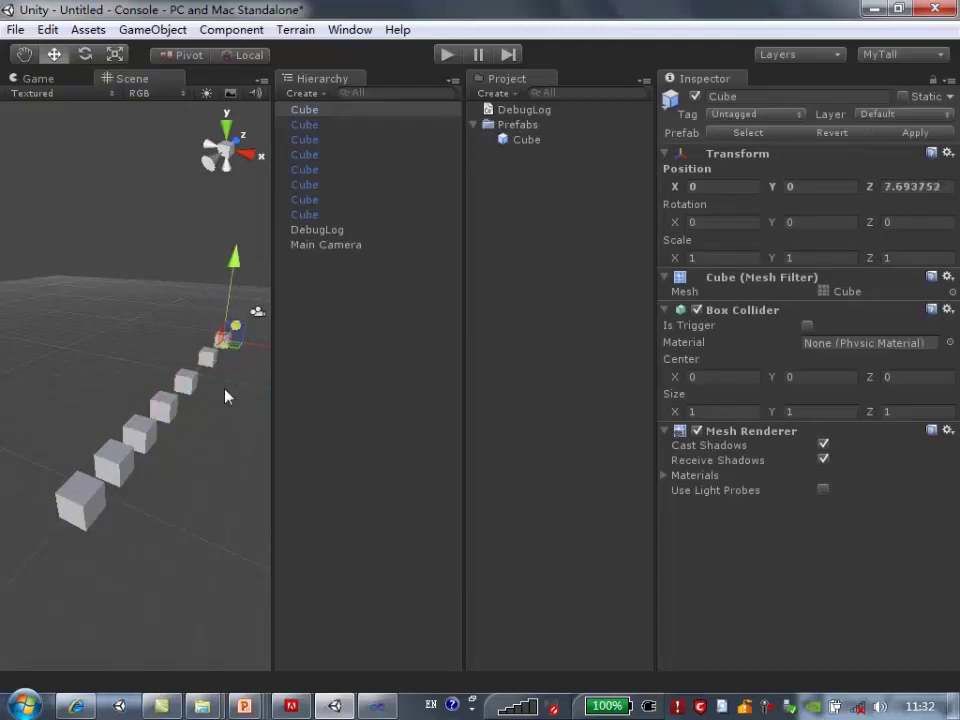
{"action": "left_click", "coordinate": [330, 142]}
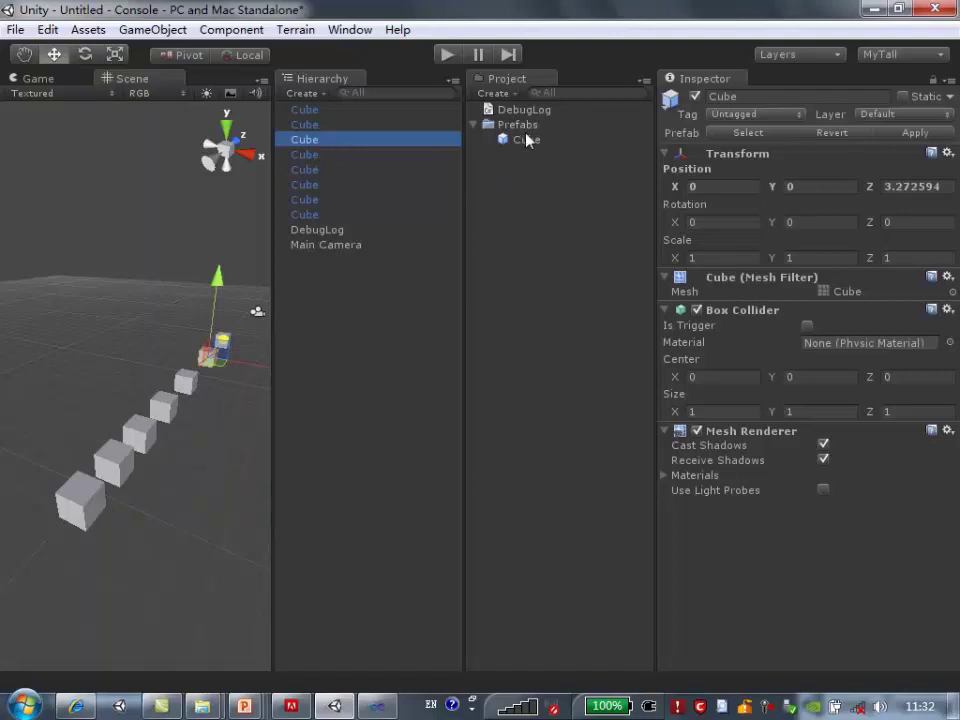
{"action": "left_click_drag", "start_coordinate": [154, 480], "coordinate": [214, 330], "text": "alt"}
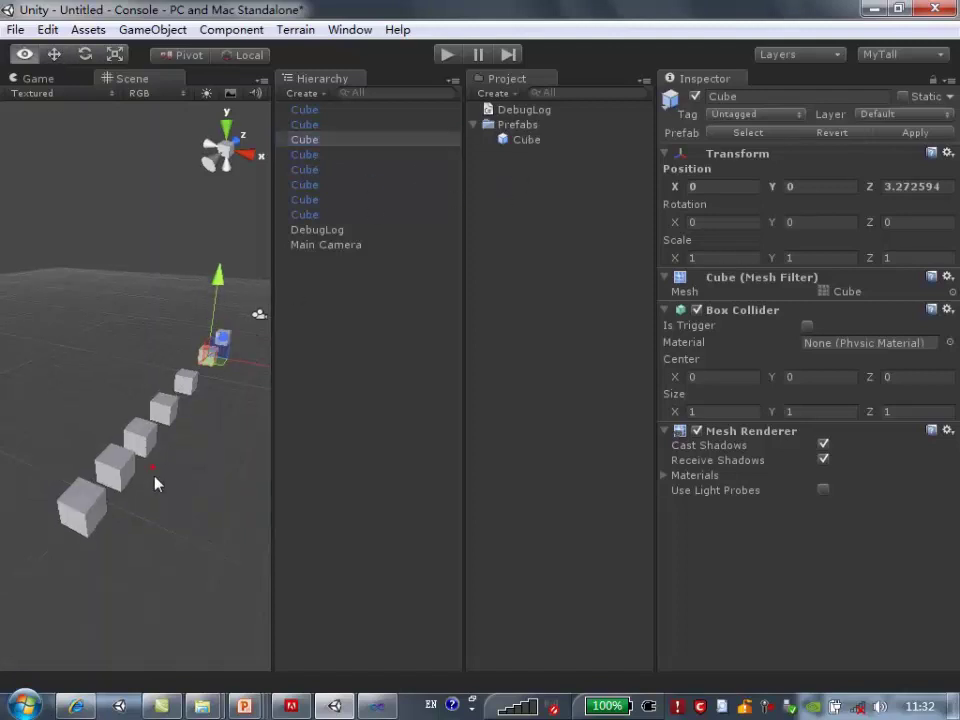
{"action": "left_click", "coordinate": [345, 169]}
{"action": "left_click", "coordinate": [336, 139]}
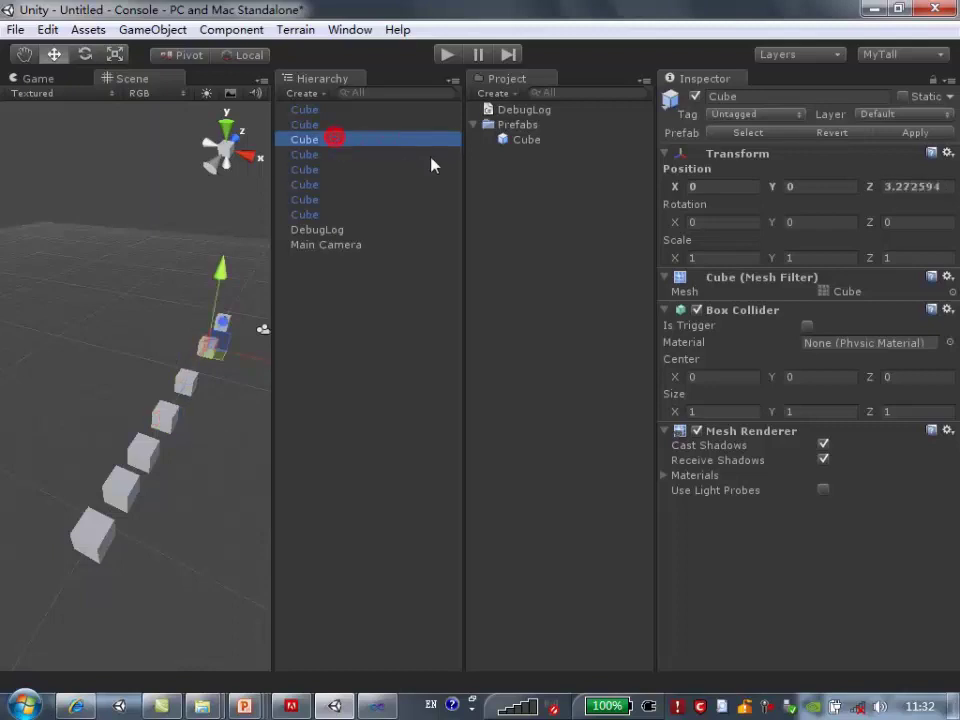
{"action": "left_click_drag", "start_coordinate": [186, 379], "coordinate": [190, 408], "text": "alt"}
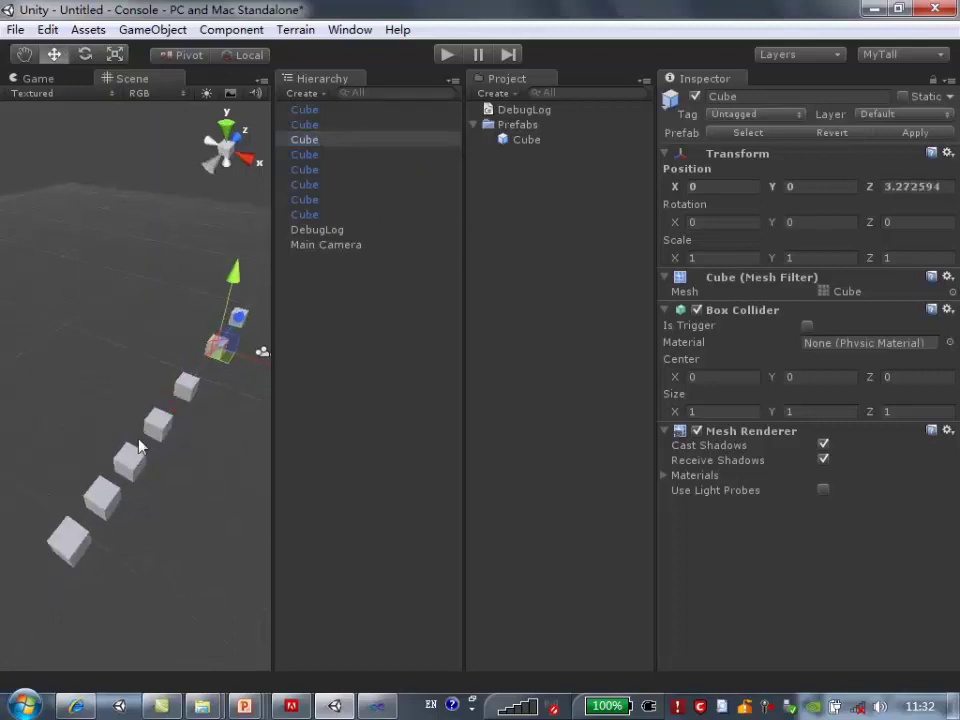
{"action": "left_click_drag", "start_coordinate": [140, 447], "coordinate": [118, 390], "text": "alt"}
{"action": "left_click_drag", "start_coordinate": [205, 407], "coordinate": [58, 284], "text": "alt"}
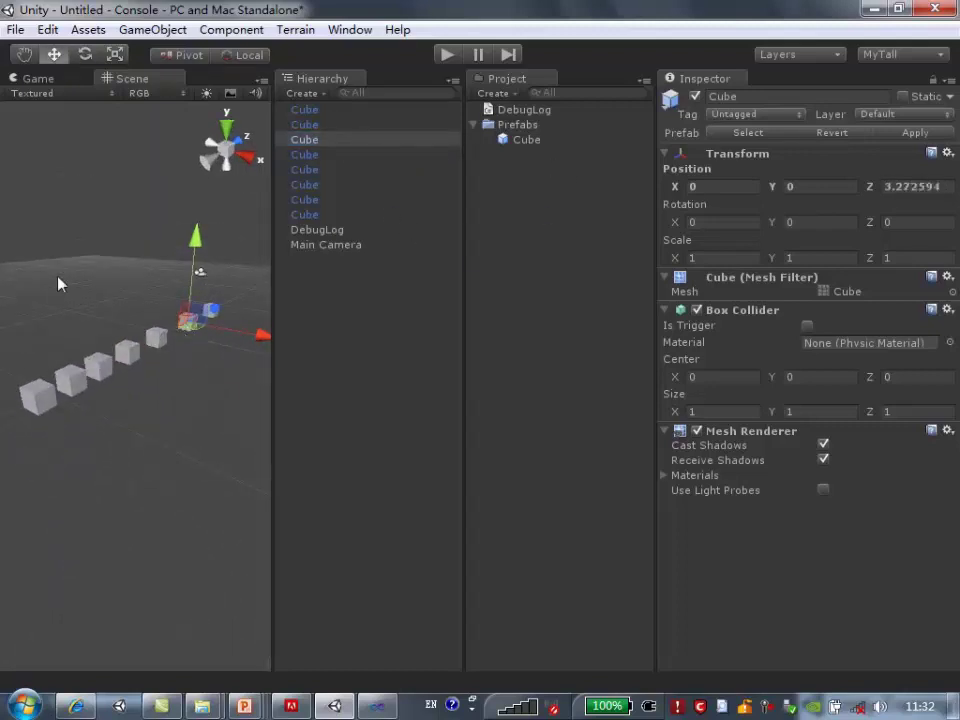
Remove the Box Collider component from the Cube prefab
{"action": "left_click", "coordinate": [524, 142]}
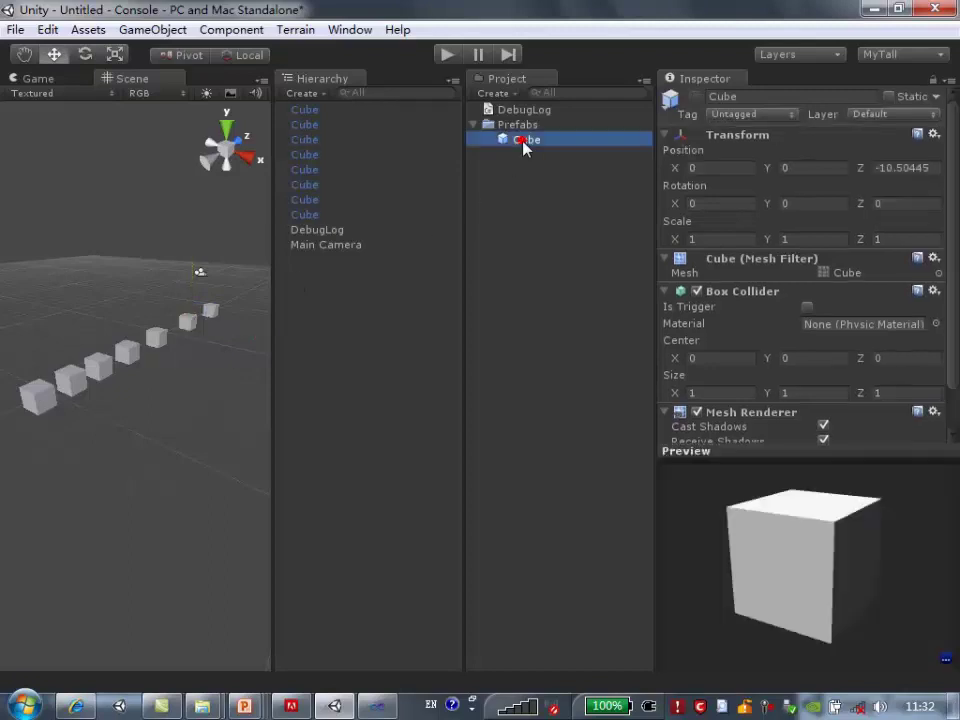
{"action": "scroll", "coordinate": [928, 315], "scroll_direction": "down", "scroll_amount": 2}
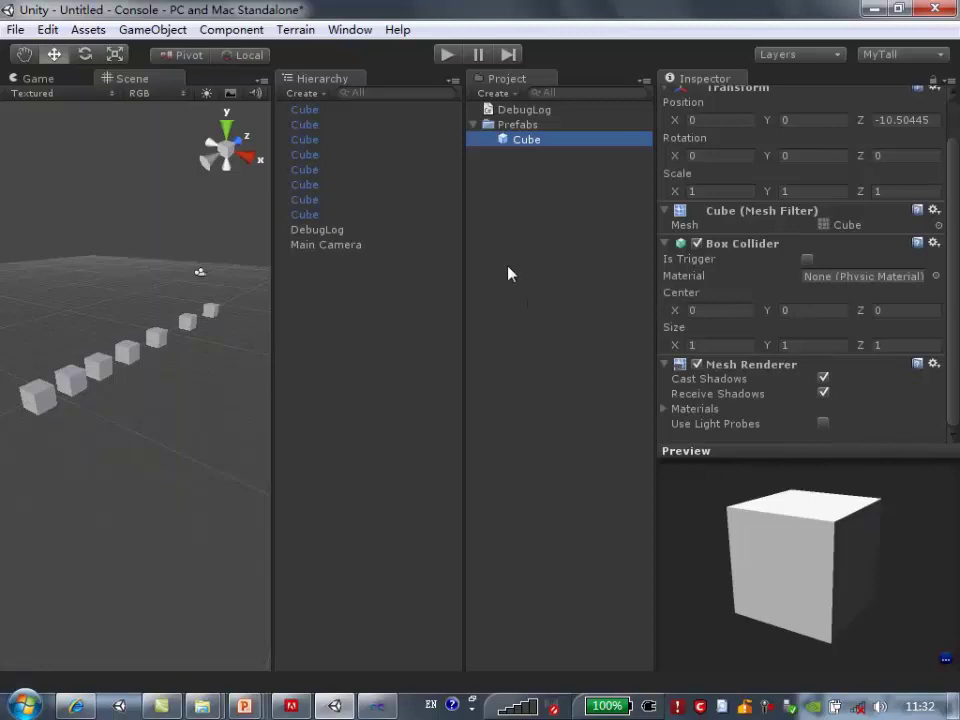
{"action": "left_click", "coordinate": [934, 243]}
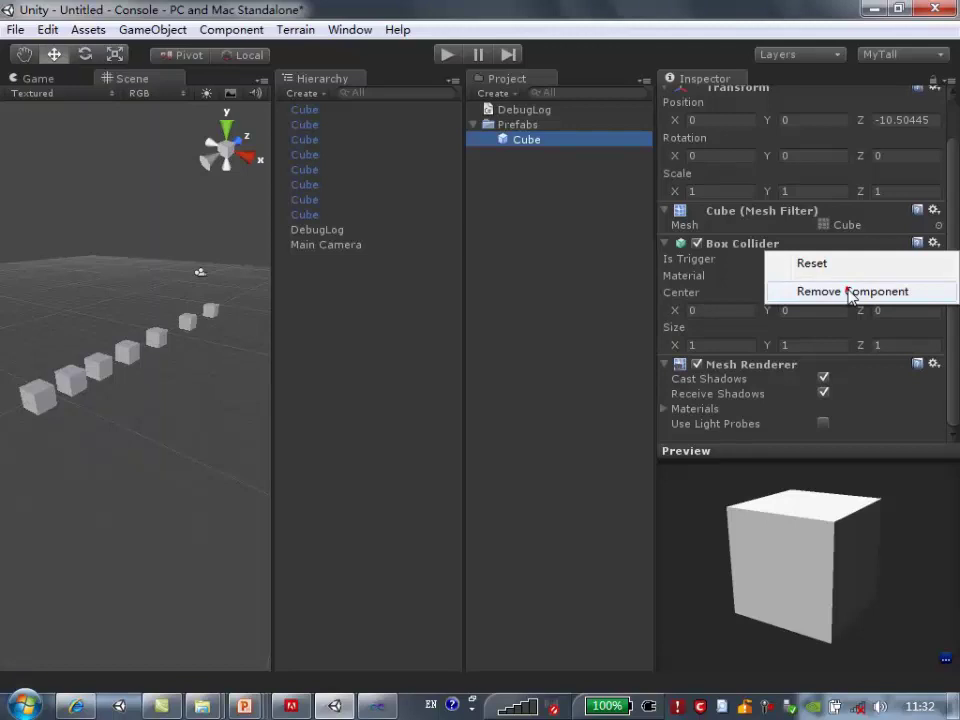
{"action": "left_click", "coordinate": [852, 293]}
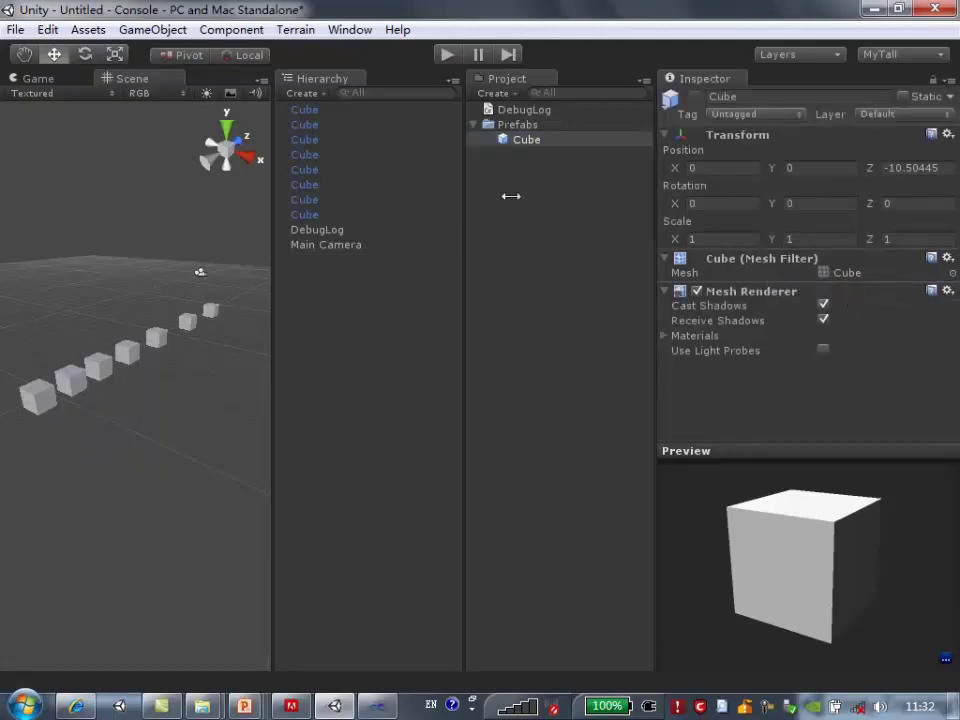
Check each cube in the row to confirm none has a Box Collider
{"action": "left_click", "coordinate": [318, 112]}
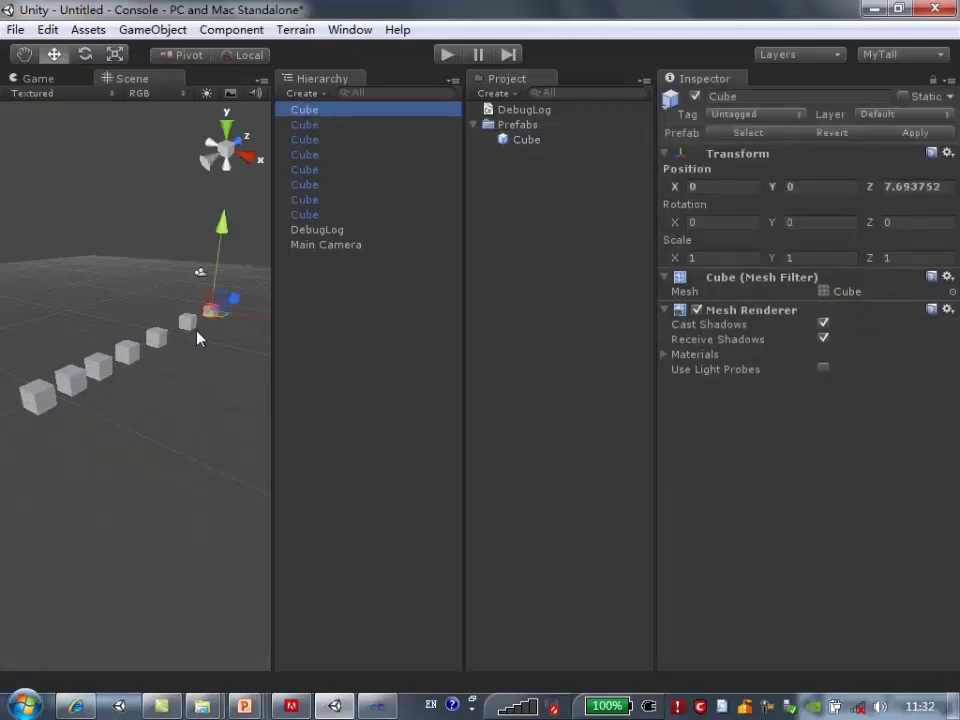
{"action": "left_click", "coordinate": [192, 327]}
{"action": "left_click", "coordinate": [153, 344]}
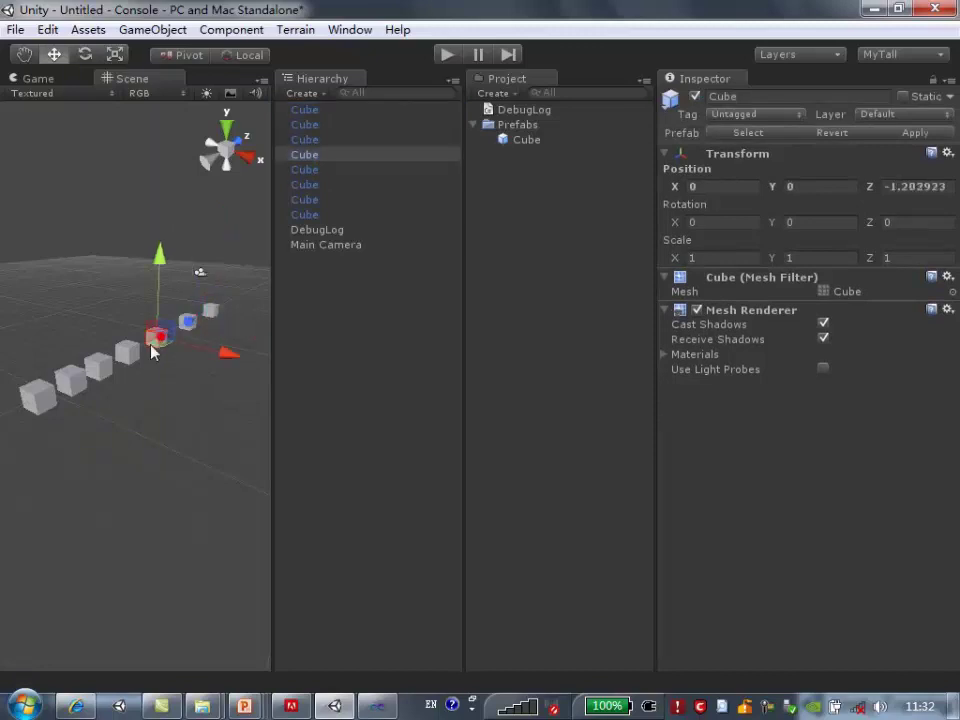
{"action": "left_click", "coordinate": [133, 358]}
{"action": "left_click", "coordinate": [101, 372]}
{"action": "left_click", "coordinate": [71, 384]}
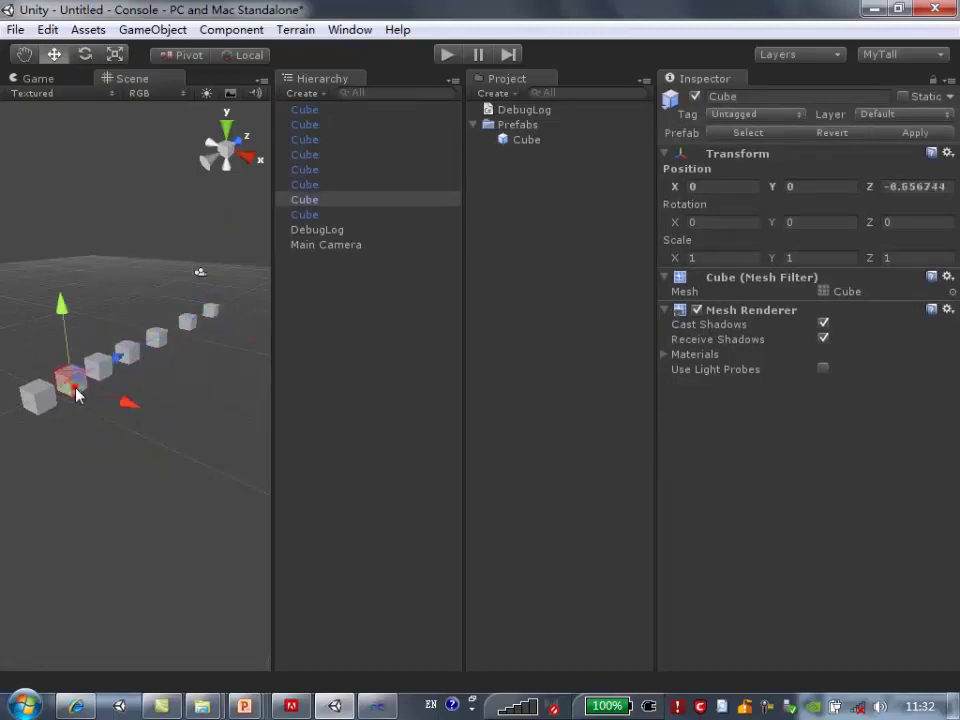
{"action": "left_click", "coordinate": [42, 403]}
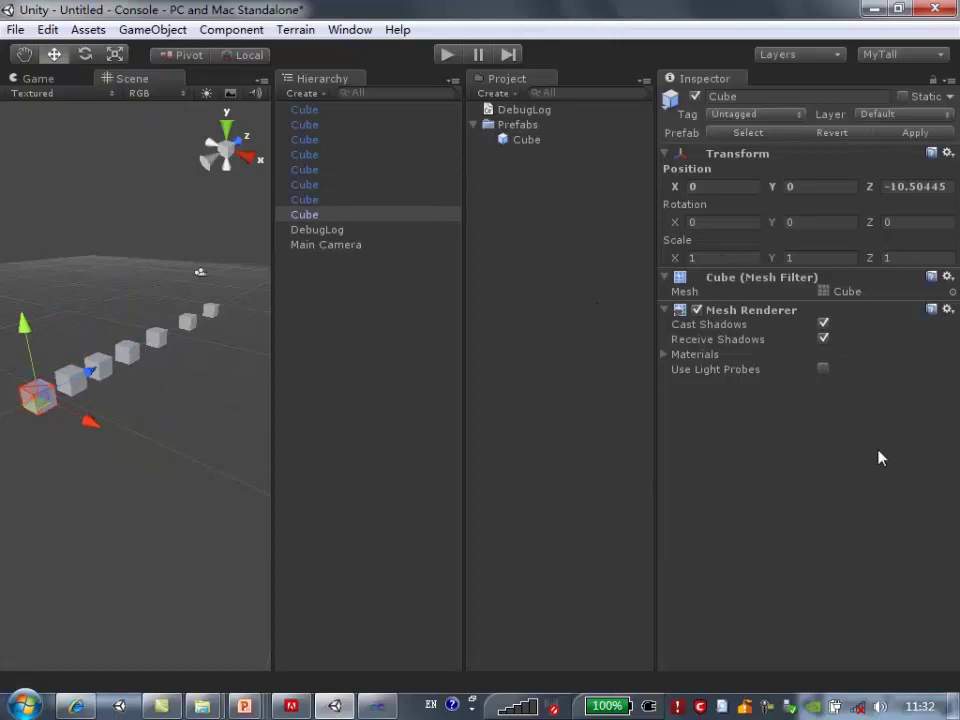
{"action": "left_click", "coordinate": [527, 141]}
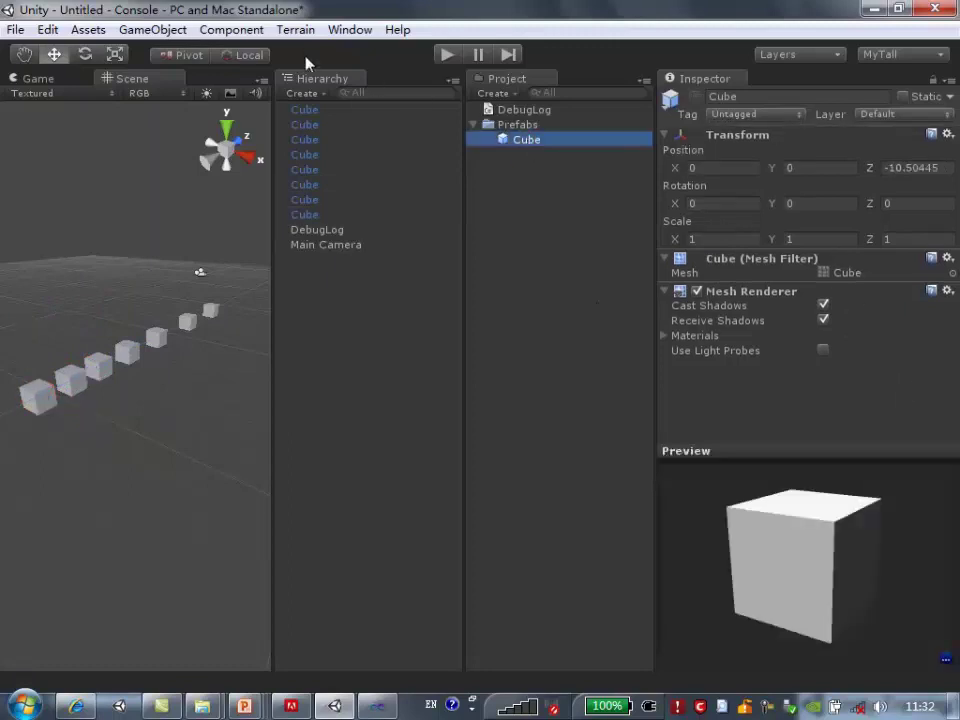
Add a Sphere Collider to the Cube prefab from Component > Physics
{"action": "left_click", "coordinate": [231, 29]}
{"action": "mouse_move", "coordinate": [250, 92]}
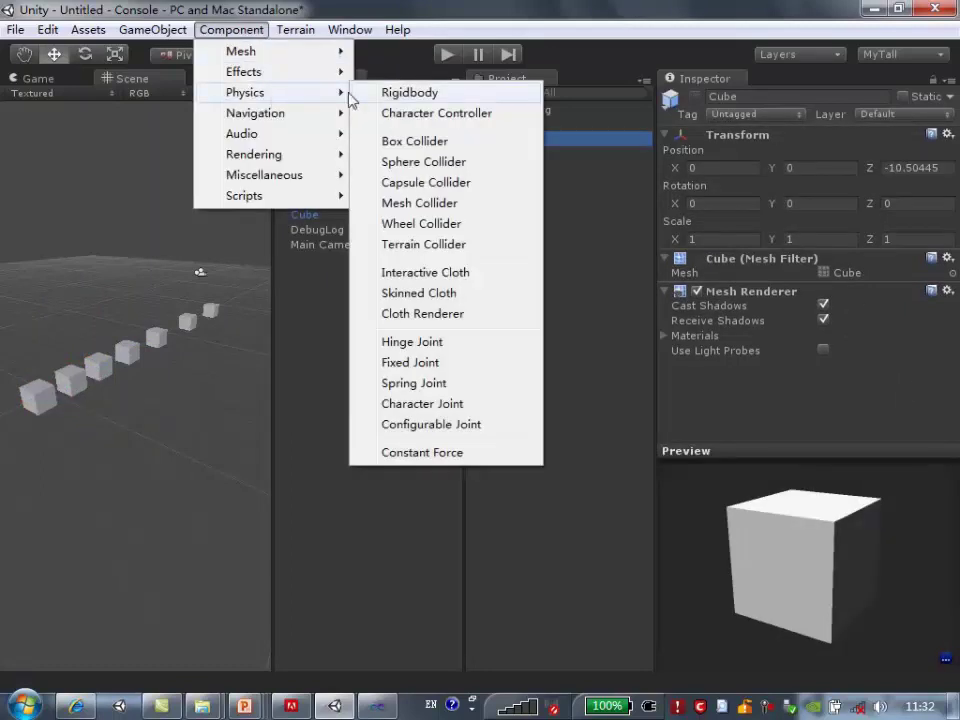
{"action": "left_click", "coordinate": [412, 162]}
{"action": "scroll", "coordinate": [925, 307], "scroll_direction": "down", "scroll_amount": 1}
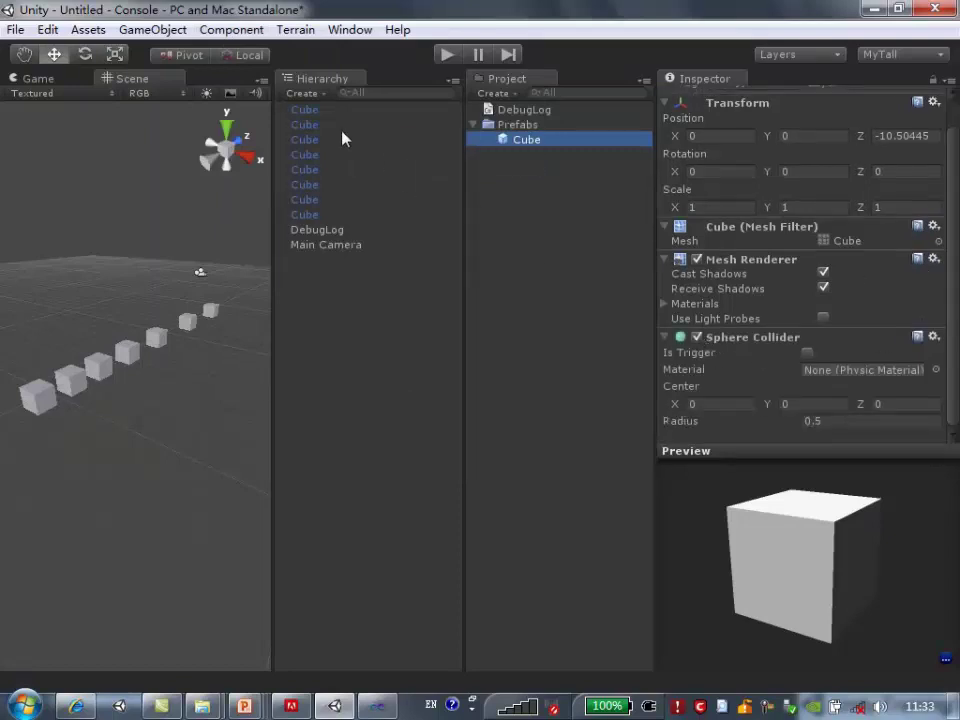
Check the cubes in the row to confirm each inherited the 0.5-radius sphere collider
{"action": "left_click", "coordinate": [320, 110]}
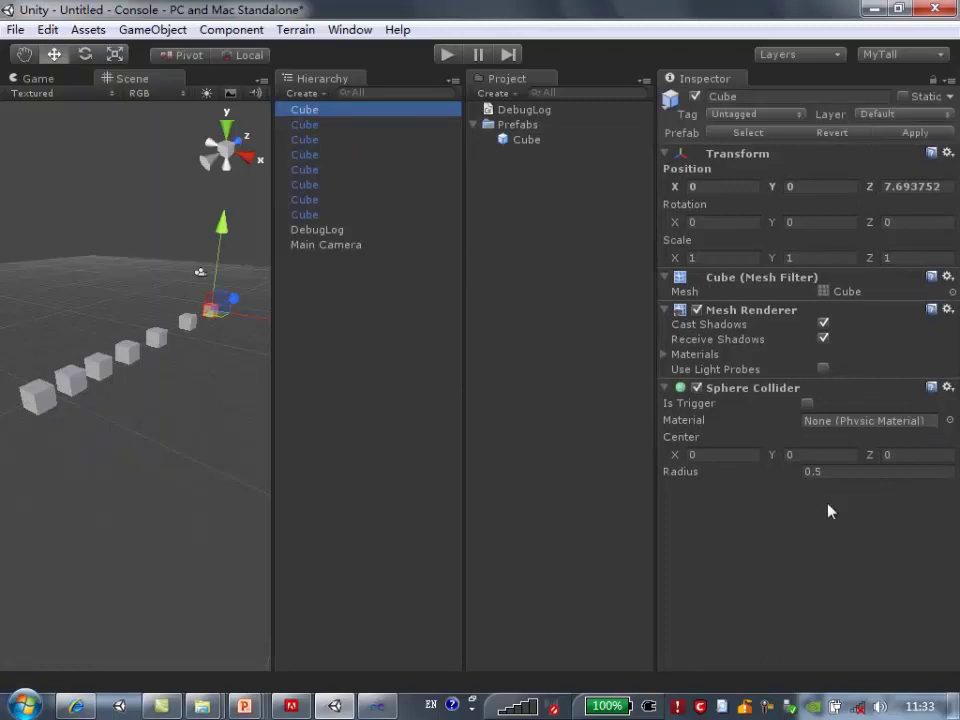
{"action": "left_click", "coordinate": [187, 326]}
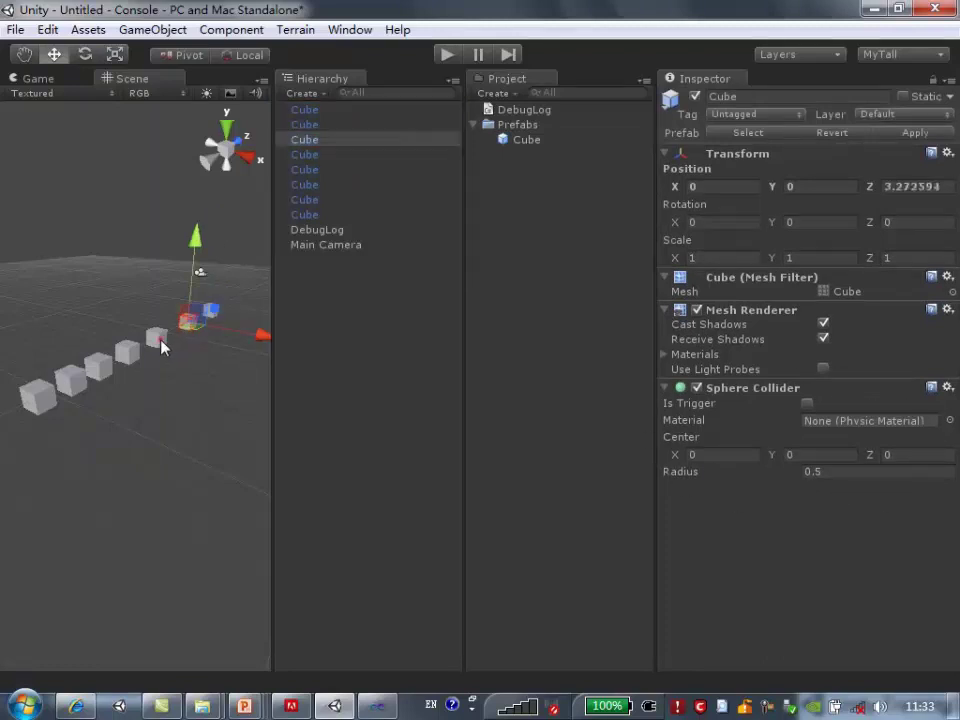
{"action": "left_click", "coordinate": [160, 340]}
{"action": "left_click_drag", "start_coordinate": [155, 343], "coordinate": [135, 368], "text": "alt"}
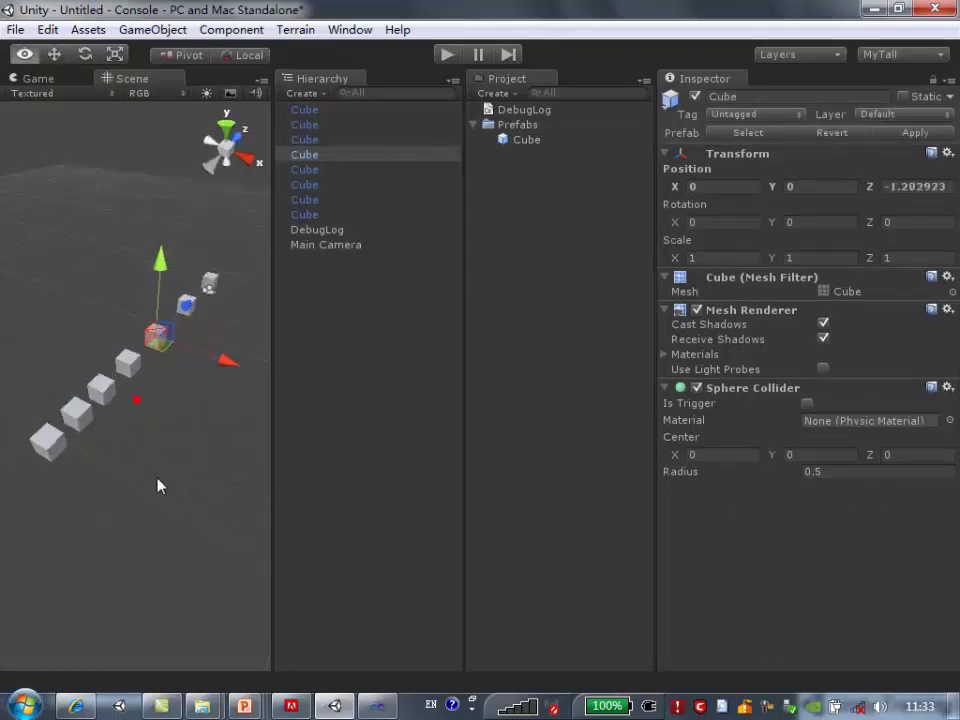
{"action": "left_click", "coordinate": [127, 360]}
{"action": "left_click_drag", "start_coordinate": [98, 467], "coordinate": [184, 486], "text": "alt"}
{"action": "left_click", "coordinate": [120, 396]}
{"action": "mouse_move", "coordinate": [140, 455]}
{"action": "left_mouse_down", "text": "alt"}
{"action": "mouse_move", "coordinate": [71, 523]}
{"action": "mouse_move", "coordinate": [144, 444]}
{"action": "mouse_move", "coordinate": [130, 400]}
{"action": "left_mouse_up", "text": "alt"}
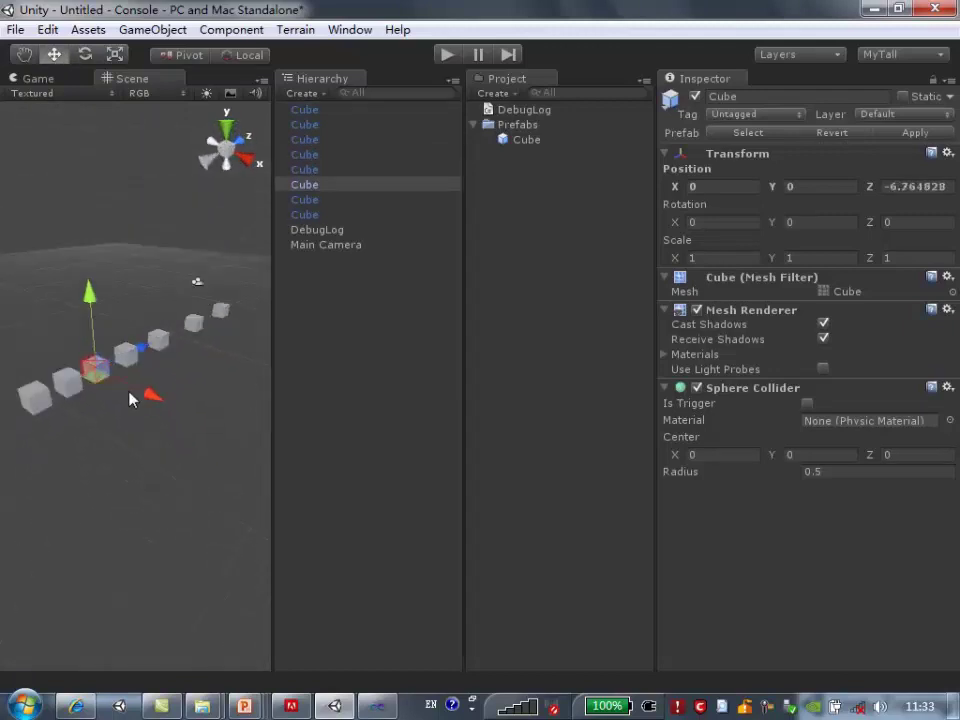
{"action": "left_click_drag", "start_coordinate": [208, 343], "coordinate": [214, 330], "text": "alt"}
{"action": "left_click", "coordinate": [527, 139]}
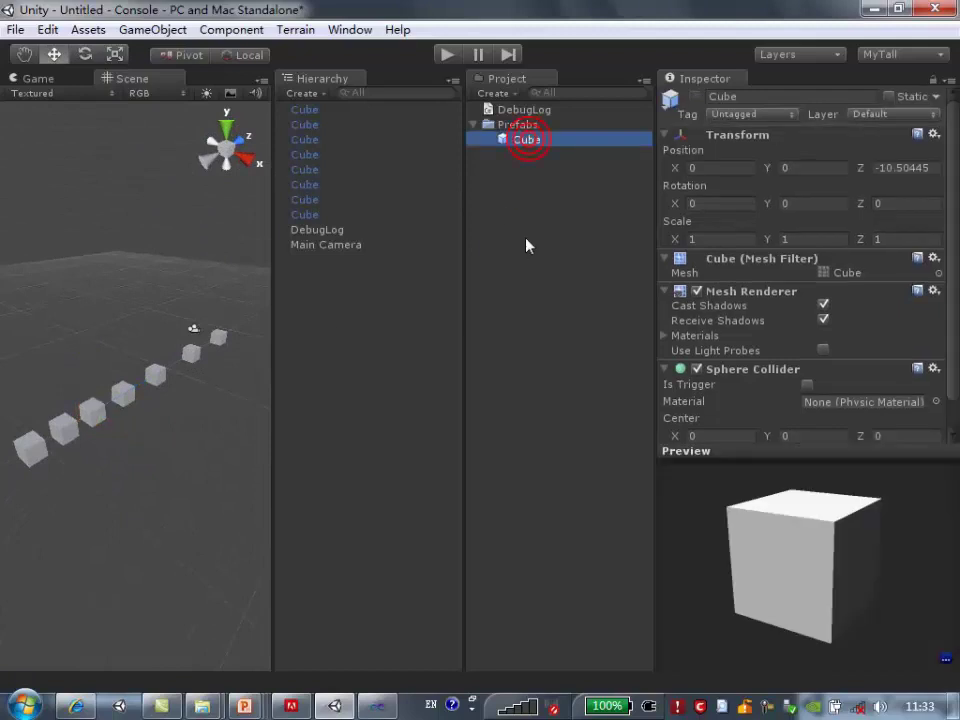
{"action": "left_click", "coordinate": [163, 377]}
{"action": "key", "text": "e"}
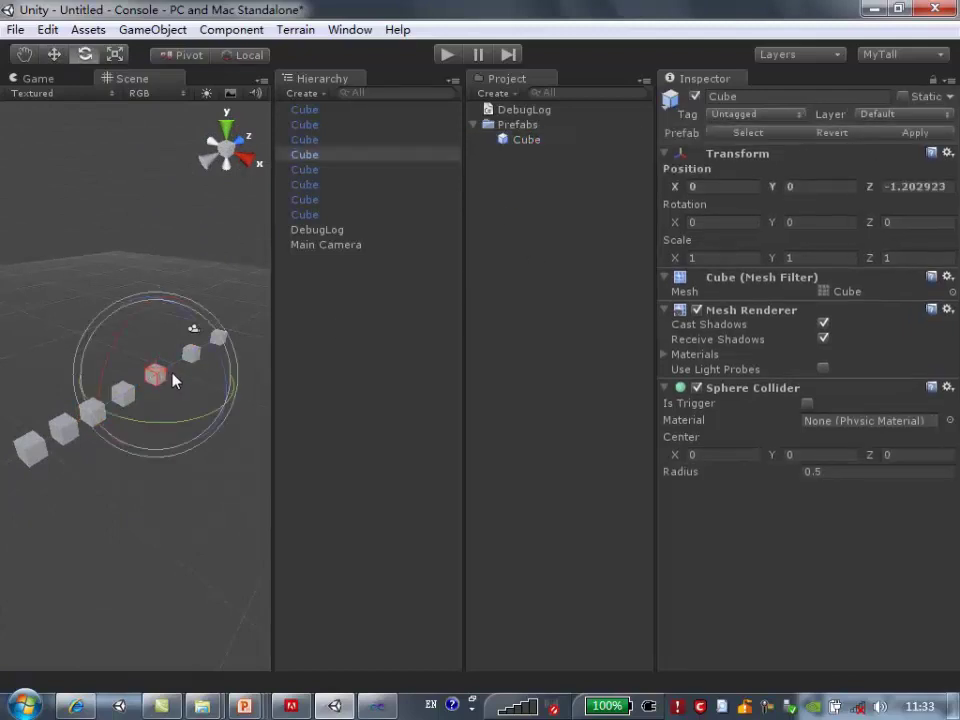
{"action": "key", "text": "r"}
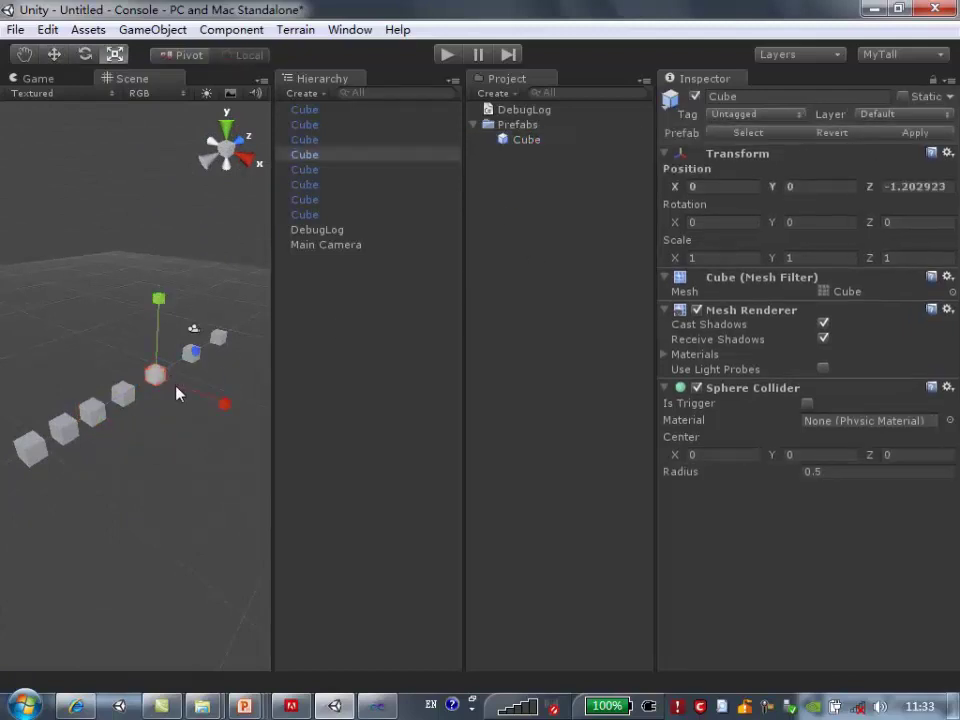
Stretch one cube upward to a Y scale of 4.739631 with the scale tool
{"action": "left_click", "coordinate": [123, 392]}
{"action": "mouse_move", "coordinate": [121, 326]}
{"action": "left_mouse_down"}
{"action": "mouse_move", "coordinate": [131, 112]}
{"action": "mouse_move", "coordinate": [143, 403]}
{"action": "mouse_move", "coordinate": [206, 461]}
{"action": "mouse_move", "coordinate": [131, 489]}
{"action": "mouse_move", "coordinate": [124, 454]}
{"action": "left_mouse_up"}
{"action": "left_click", "coordinate": [131, 112]}
{"action": "left_click", "coordinate": [197, 439]}
{"action": "left_click", "coordinate": [129, 489]}
{"action": "left_click", "coordinate": [110, 405]}
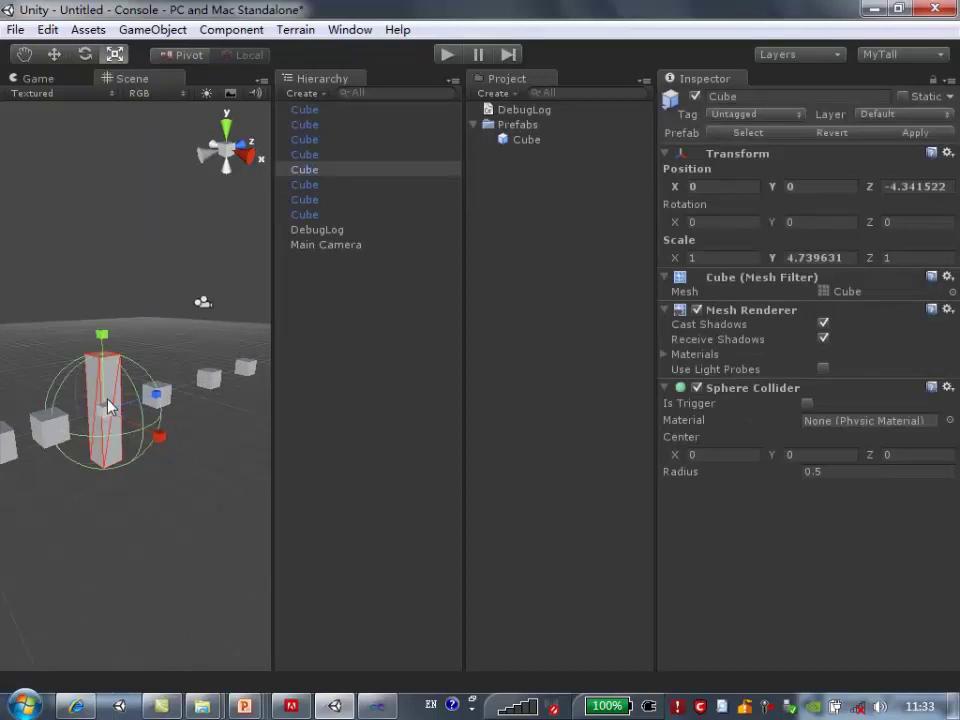
{"action": "scroll", "coordinate": [139, 471], "scroll_direction": "down", "scroll_amount": 2}
{"action": "scroll", "coordinate": [212, 409], "scroll_direction": "down", "scroll_amount": 2}
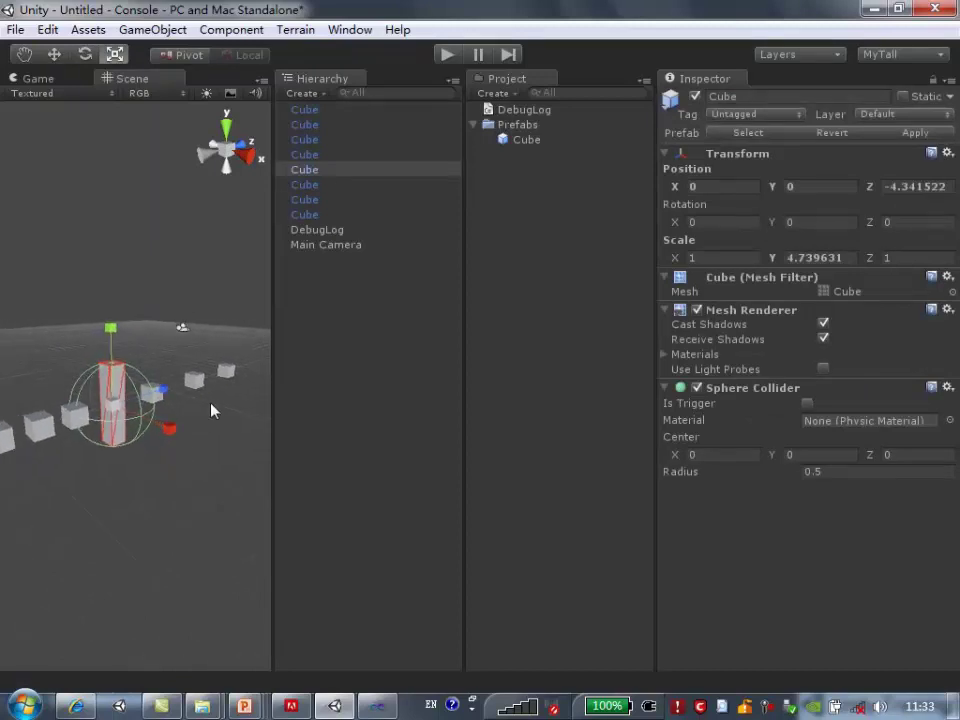
{"action": "scroll", "coordinate": [171, 450], "scroll_direction": "down", "scroll_amount": 2}
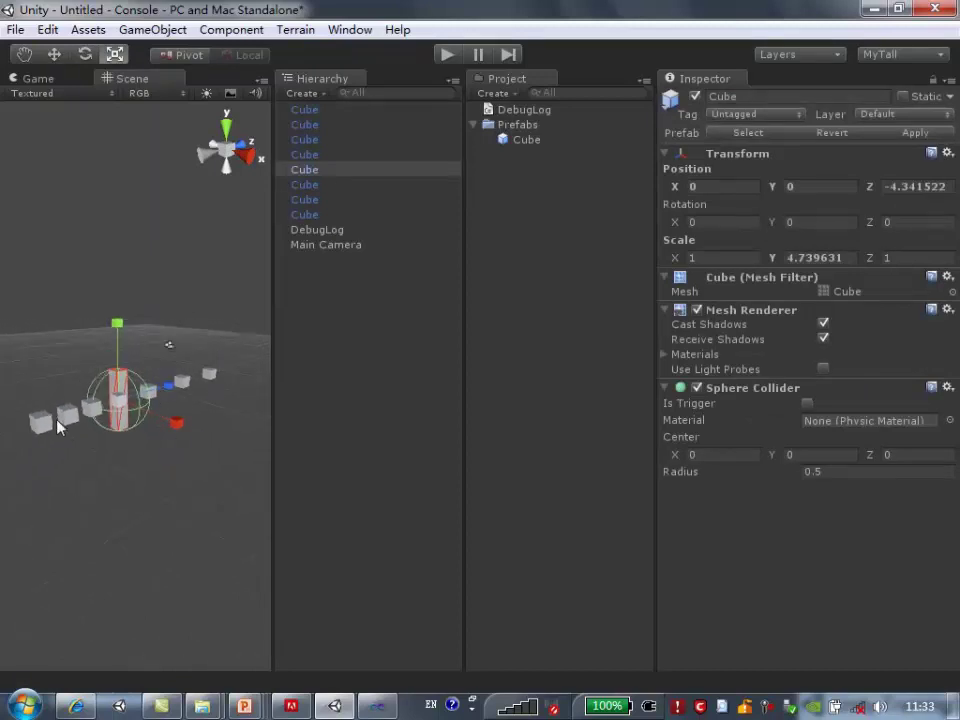
{"action": "left_click", "coordinate": [144, 467]}
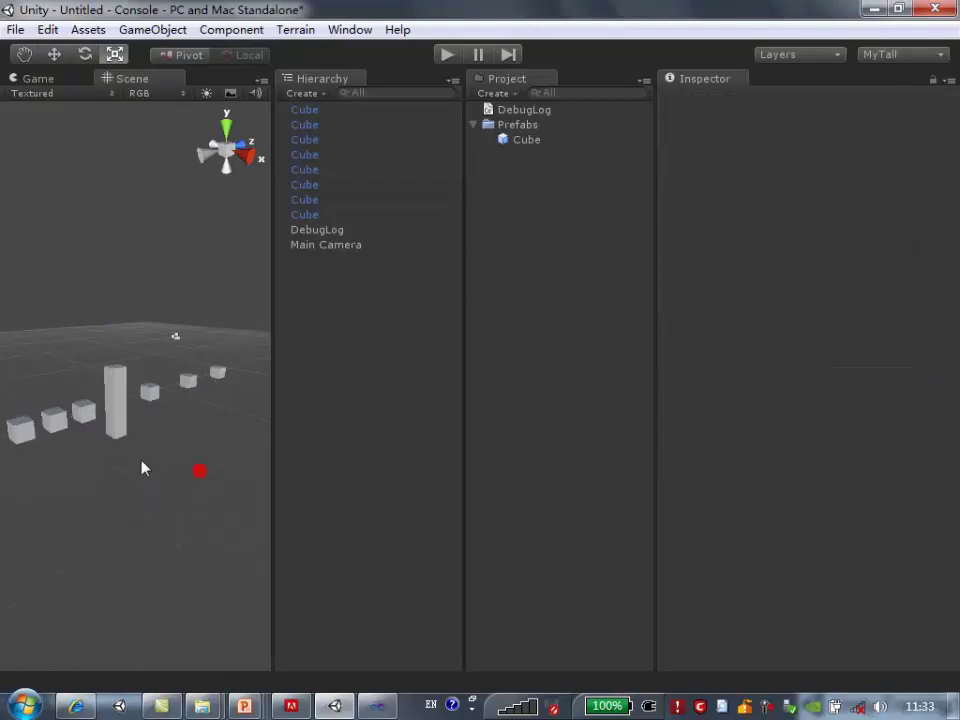
{"action": "left_click", "coordinate": [122, 412]}
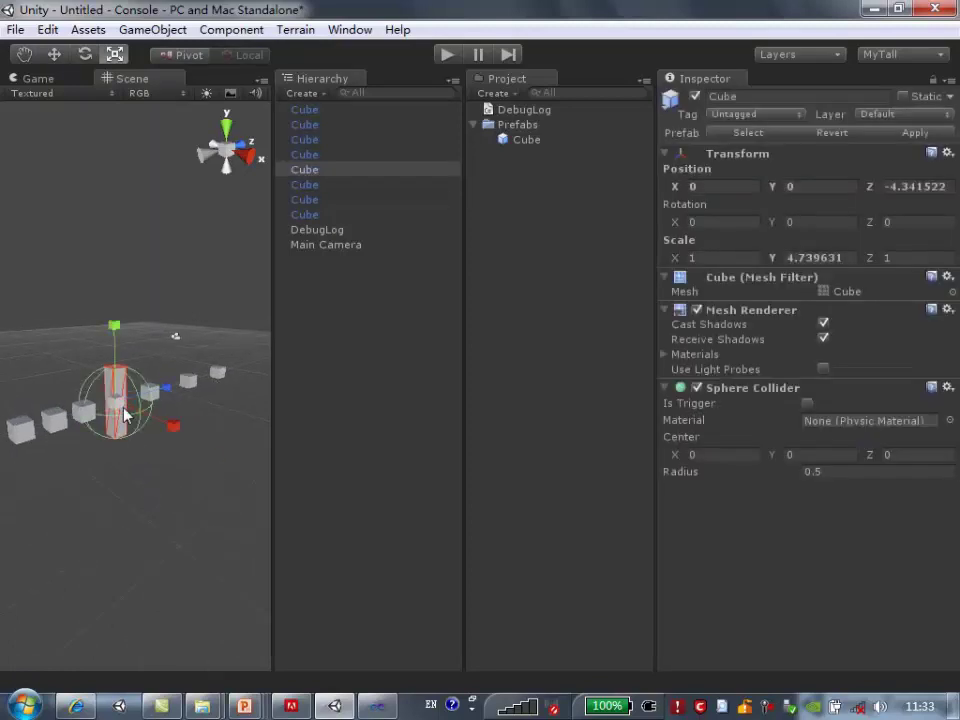
Apply the tall scale to the Cube prefab so every cube becomes a slab
{"action": "left_click", "coordinate": [918, 134]}
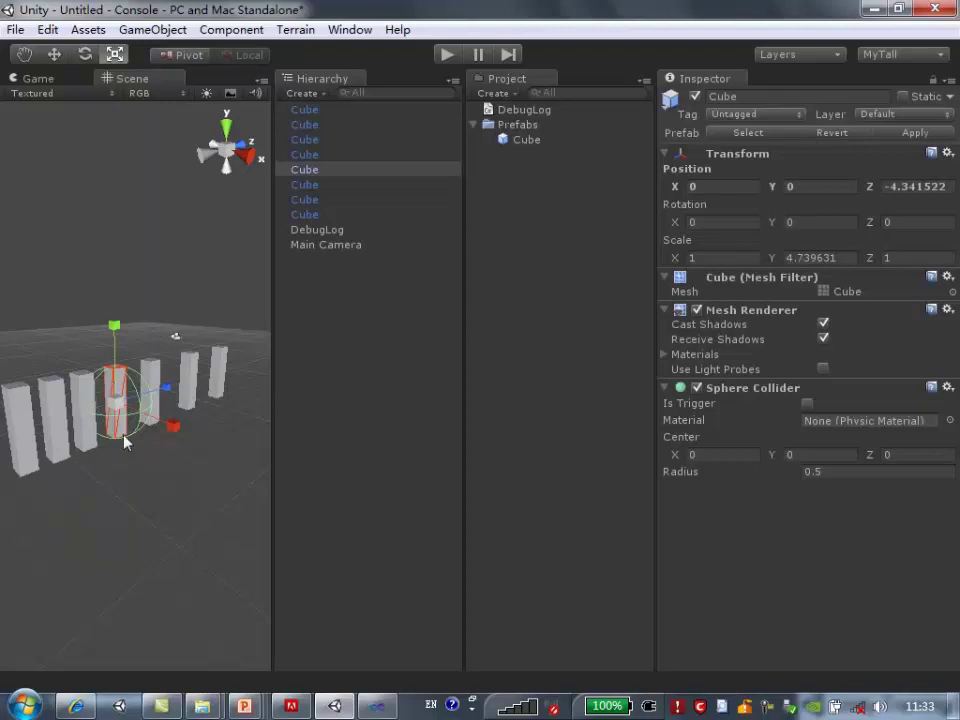
{"action": "scroll", "coordinate": [160, 432], "scroll_direction": "down", "scroll_amount": 2}
{"action": "left_click_drag", "start_coordinate": [190, 430], "coordinate": [186, 559], "text": "alt"}
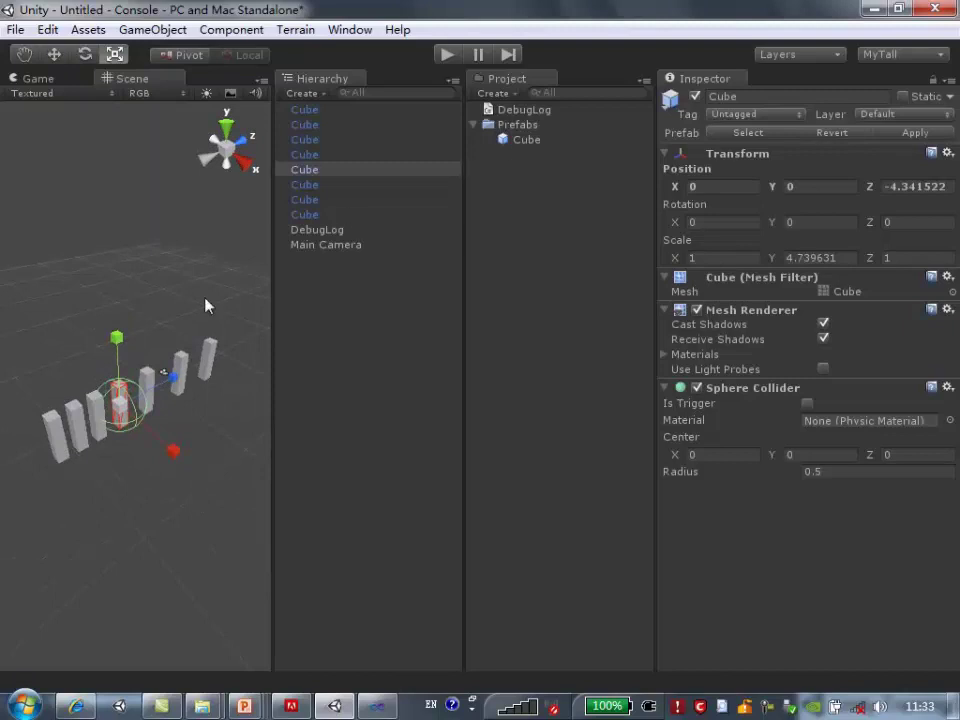
{"action": "mouse_move", "coordinate": [158, 398]}
{"action": "left_mouse_down", "text": "alt"}
{"action": "mouse_move", "coordinate": [193, 492]}
{"action": "mouse_move", "coordinate": [84, 520]}
{"action": "mouse_move", "coordinate": [124, 467]}
{"action": "mouse_move", "coordinate": [193, 503]}
{"action": "left_mouse_up", "text": "alt"}
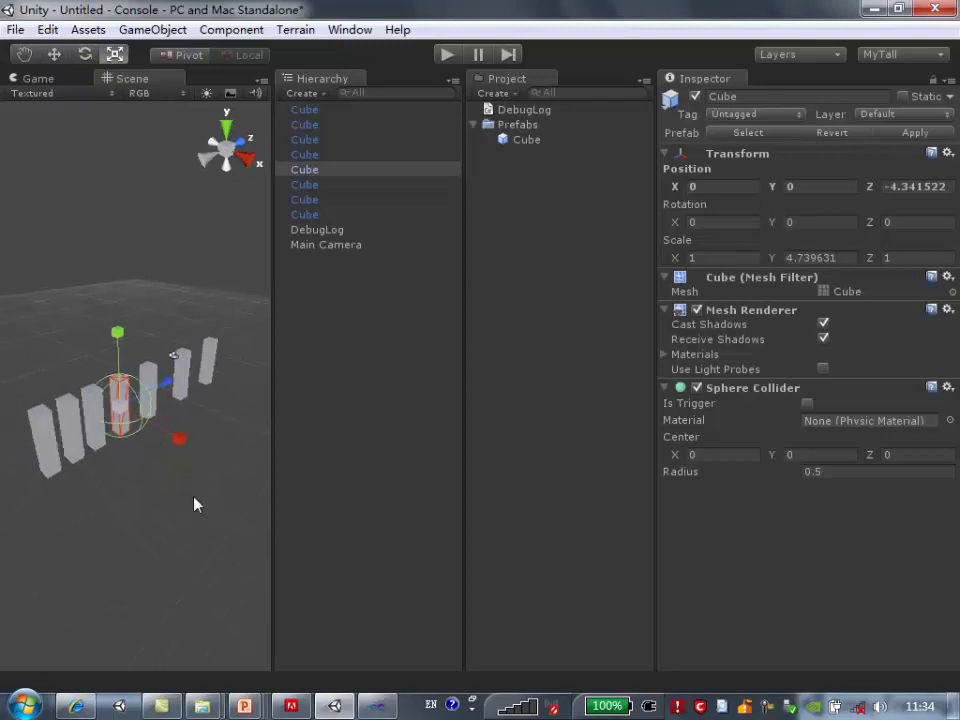
Set the Cube prefab to Scale Y 7.8, Rotation Y 11.82 and Scale X 15.56
{"action": "left_click", "coordinate": [98, 423]}
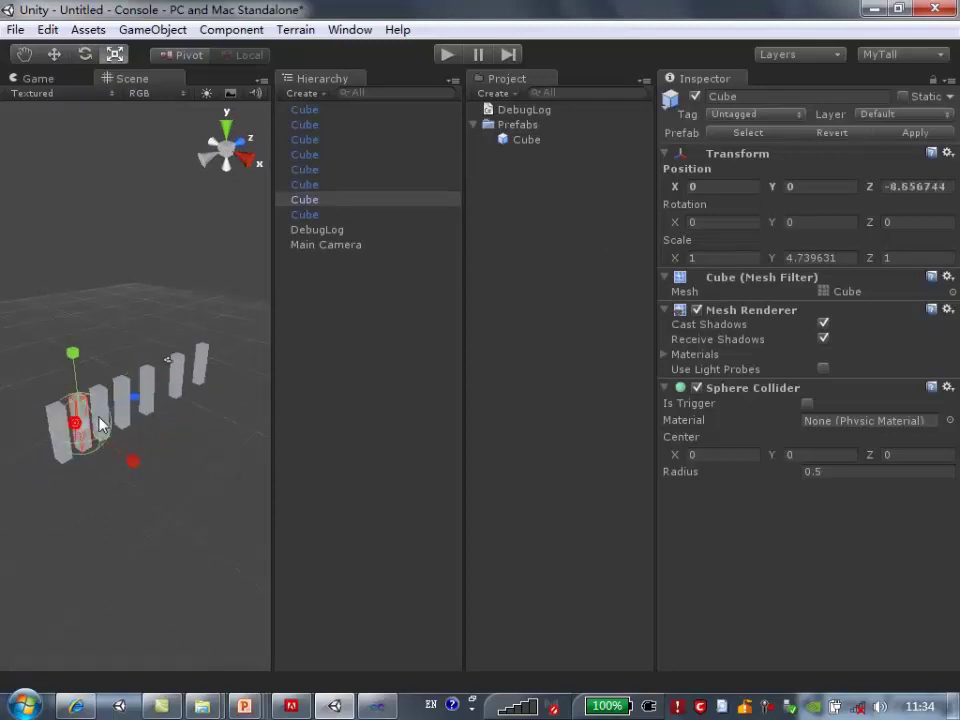
{"action": "left_click", "coordinate": [749, 136]}
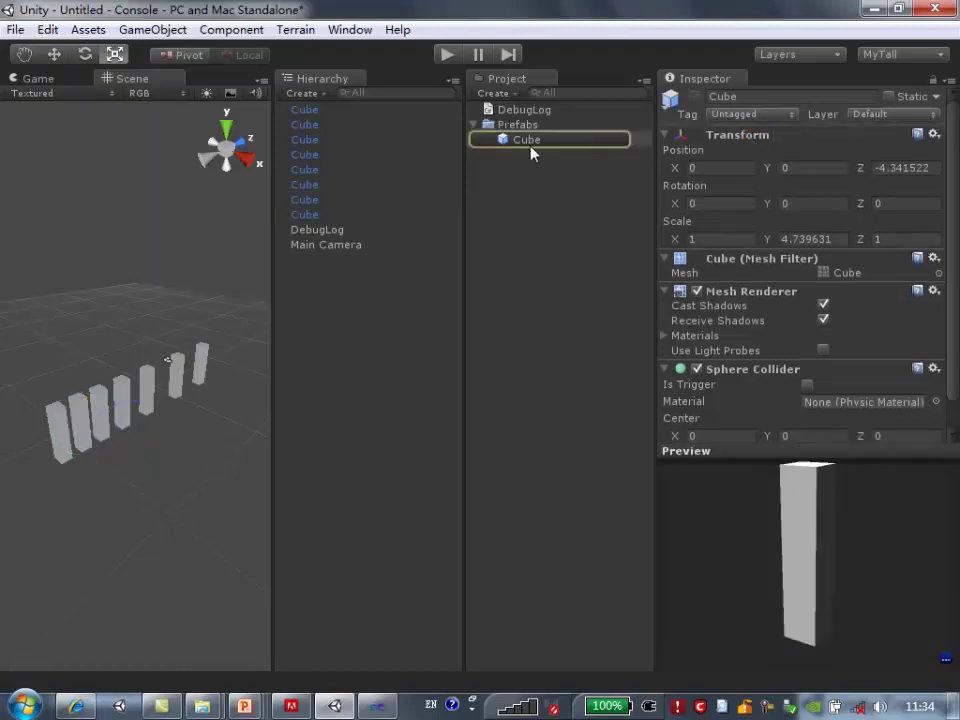
{"action": "scroll", "coordinate": [857, 317], "scroll_direction": "down", "scroll_amount": 2}
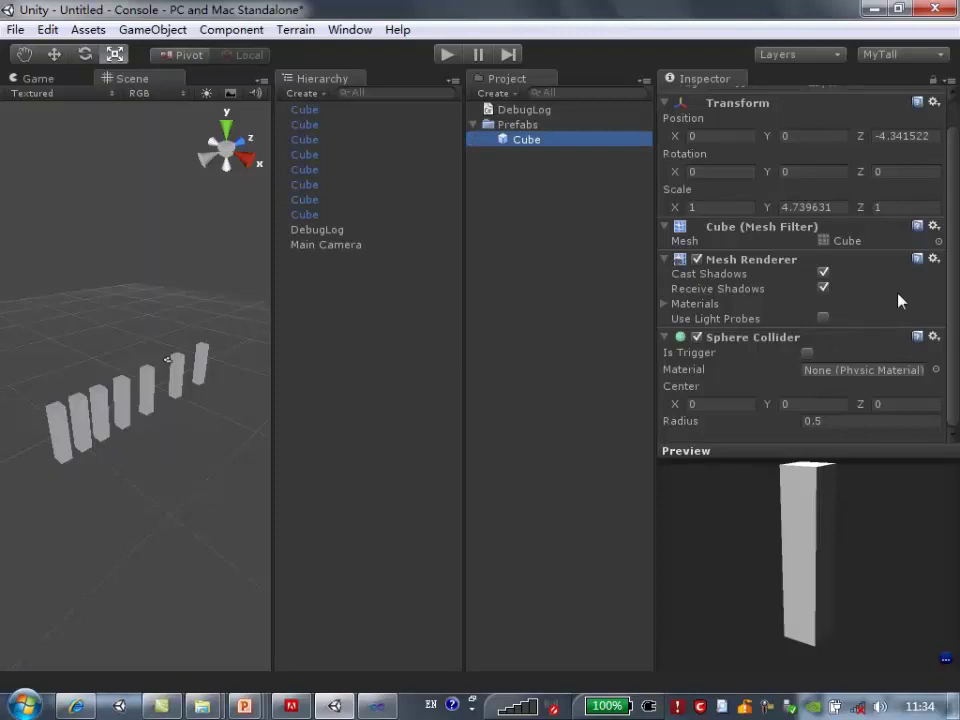
{"action": "left_click", "coordinate": [837, 207]}
{"action": "left_click_drag", "start_coordinate": [766, 207], "coordinate": [780, 127]}
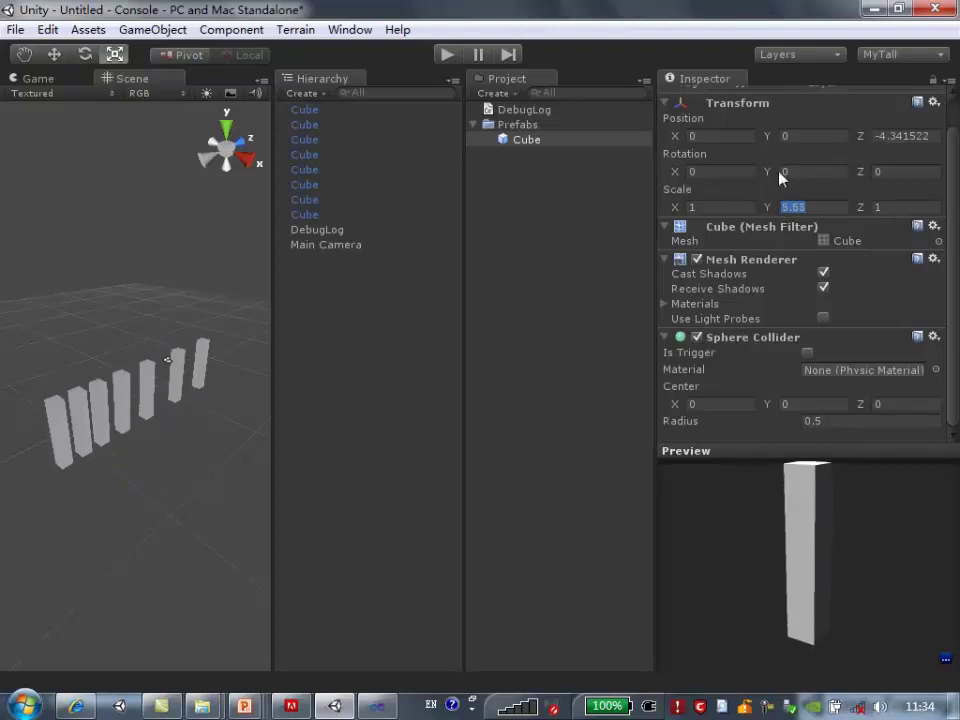
{"action": "mouse_move", "coordinate": [780, 127]}
{"action": "left_mouse_down"}
{"action": "mouse_move", "coordinate": [788, 706]}
{"action": "mouse_move", "coordinate": [782, 193]}
{"action": "mouse_move", "coordinate": [769, 210]}
{"action": "mouse_move", "coordinate": [839, 186]}
{"action": "left_mouse_up"}
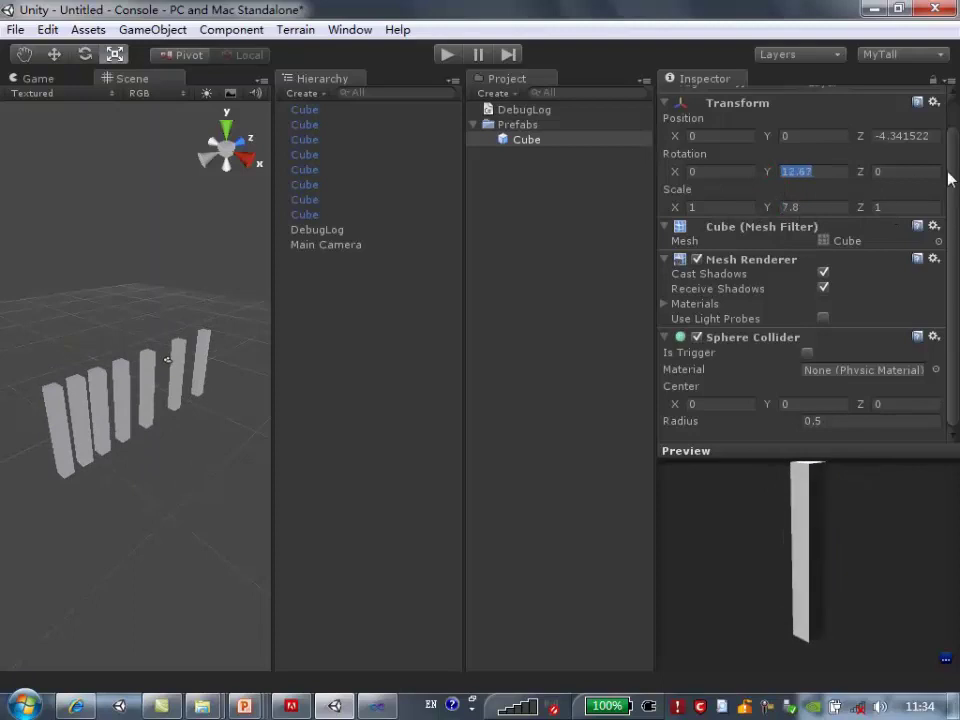
{"action": "left_click_drag", "start_coordinate": [777, 178], "coordinate": [778, 129]}
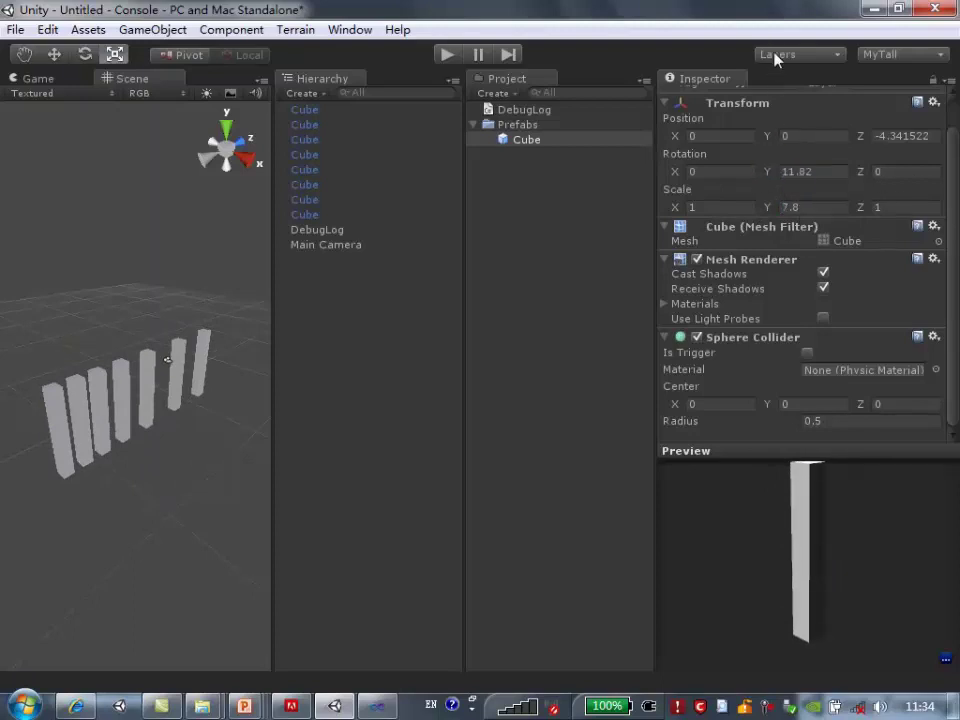
{"action": "left_click_drag", "start_coordinate": [676, 207], "coordinate": [851, 210]}
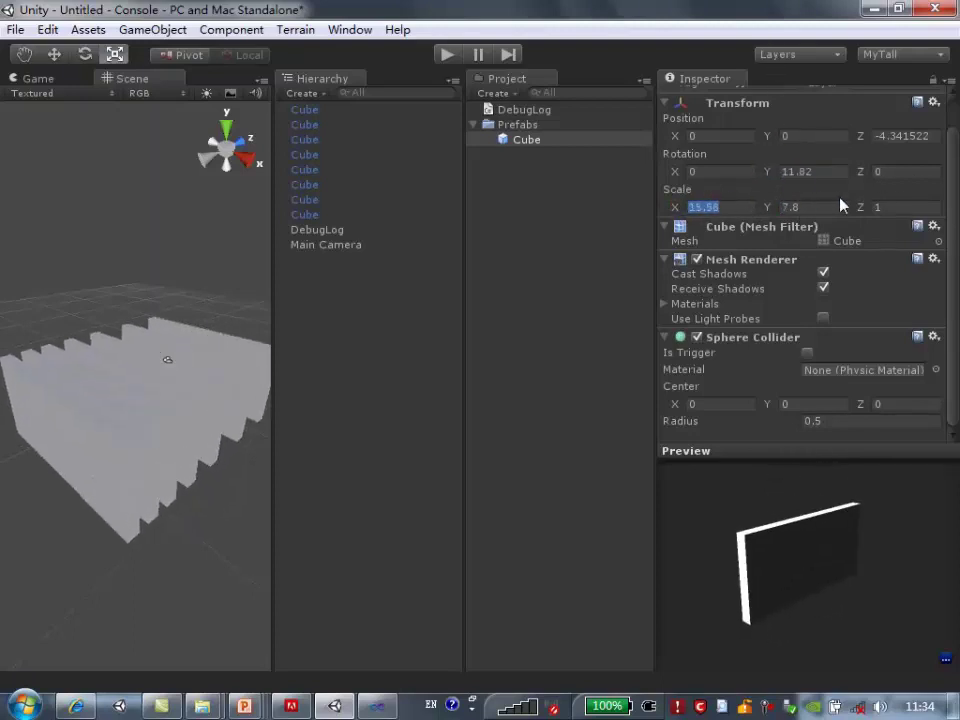
{"action": "mouse_move", "coordinate": [60, 440]}
{"action": "left_mouse_down", "text": "alt"}
{"action": "mouse_move", "coordinate": [85, 480]}
{"action": "mouse_move", "coordinate": [259, 492]}
{"action": "mouse_move", "coordinate": [275, 473]}
{"action": "left_mouse_up", "text": "alt"}
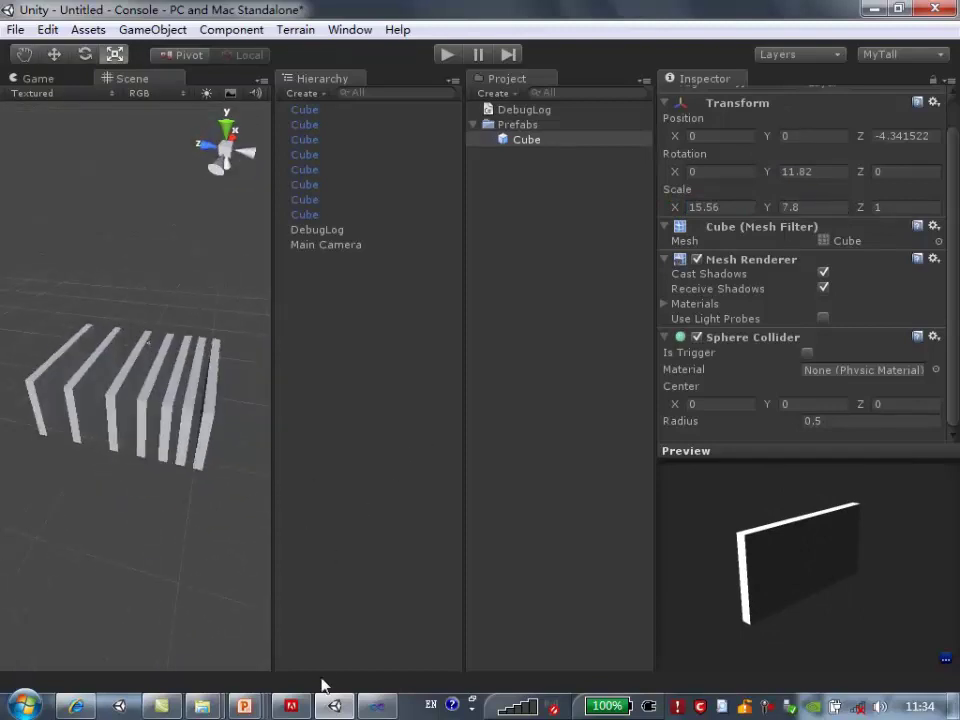
{"action": "mouse_move", "coordinate": [244, 705]}
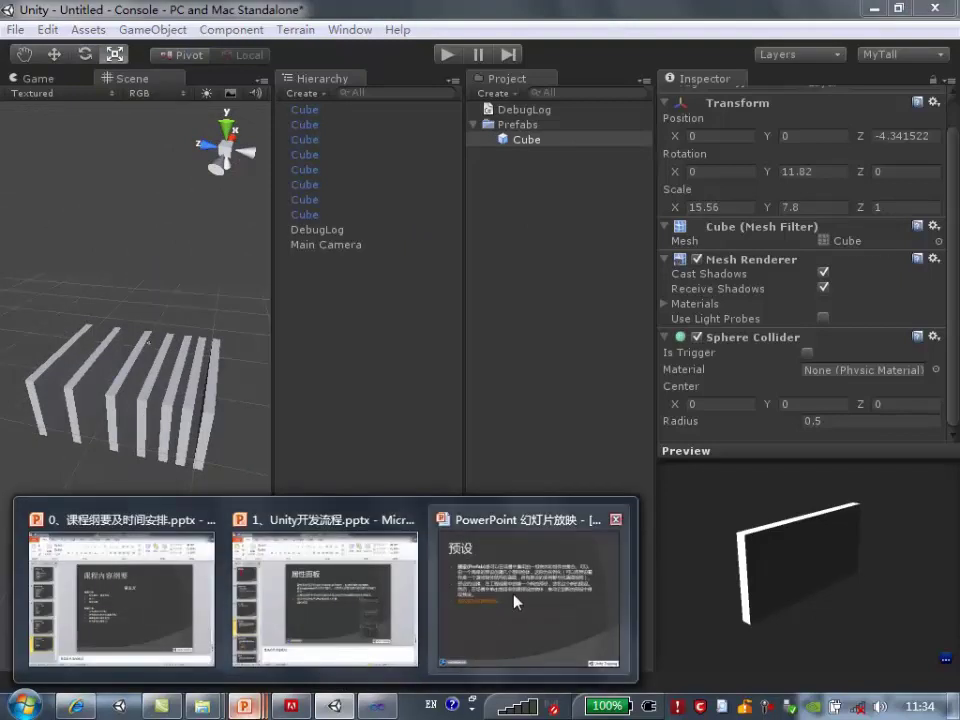
{"action": "left_click", "coordinate": [516, 601]}
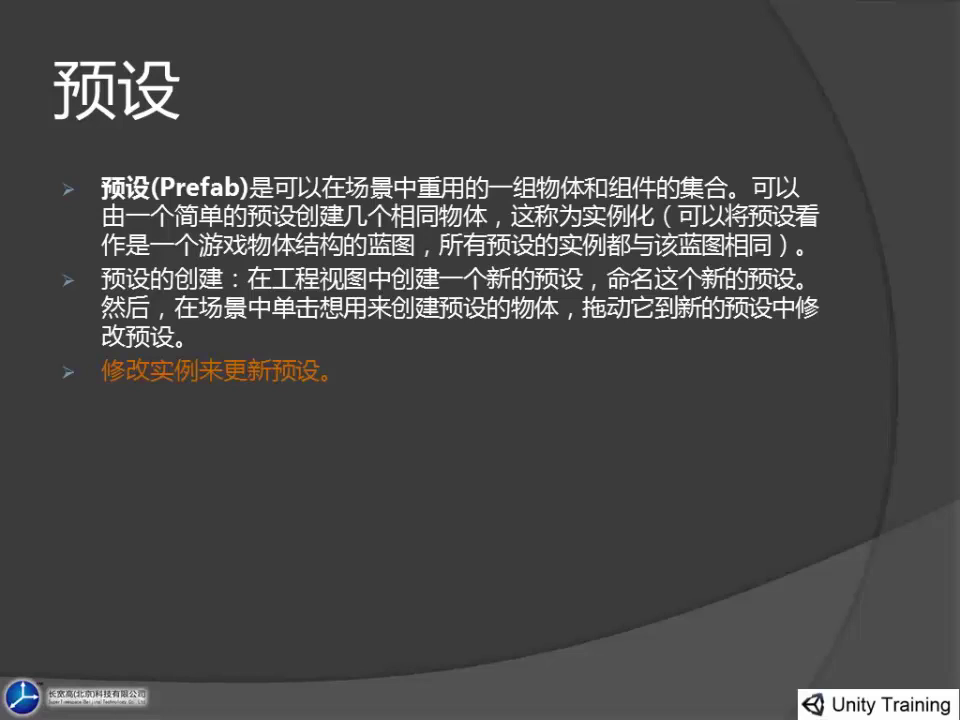
{"action": "key", "text": "alt+Tab"}
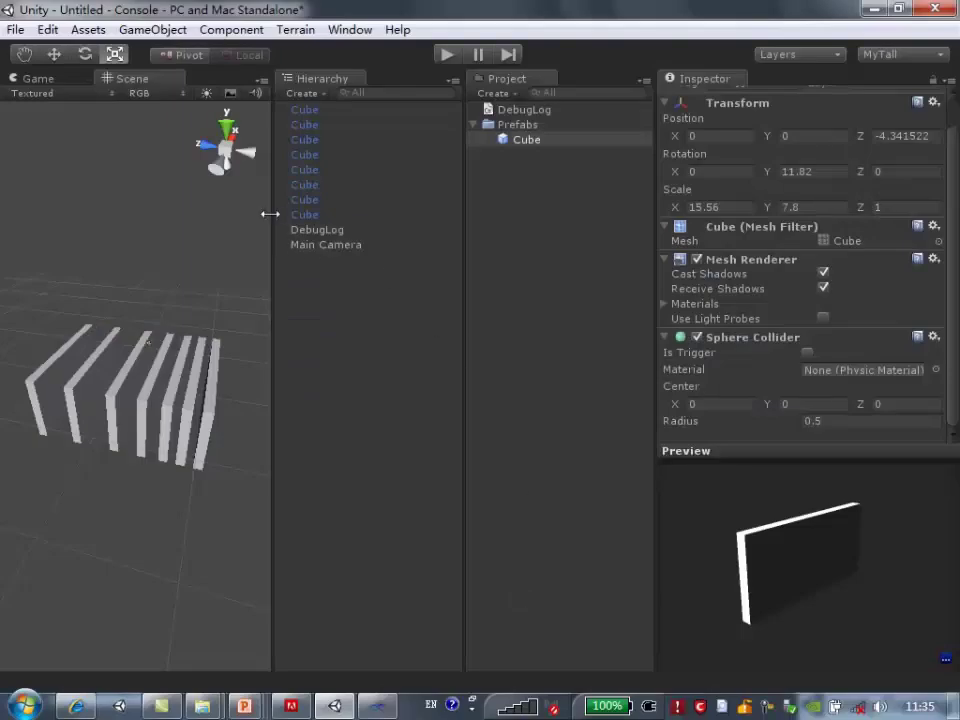
Create a new prefab in the Prefabs folder beside Cube and name it CubePrefab
{"action": "left_click_drag", "start_coordinate": [270, 214], "coordinate": [329, 214]}
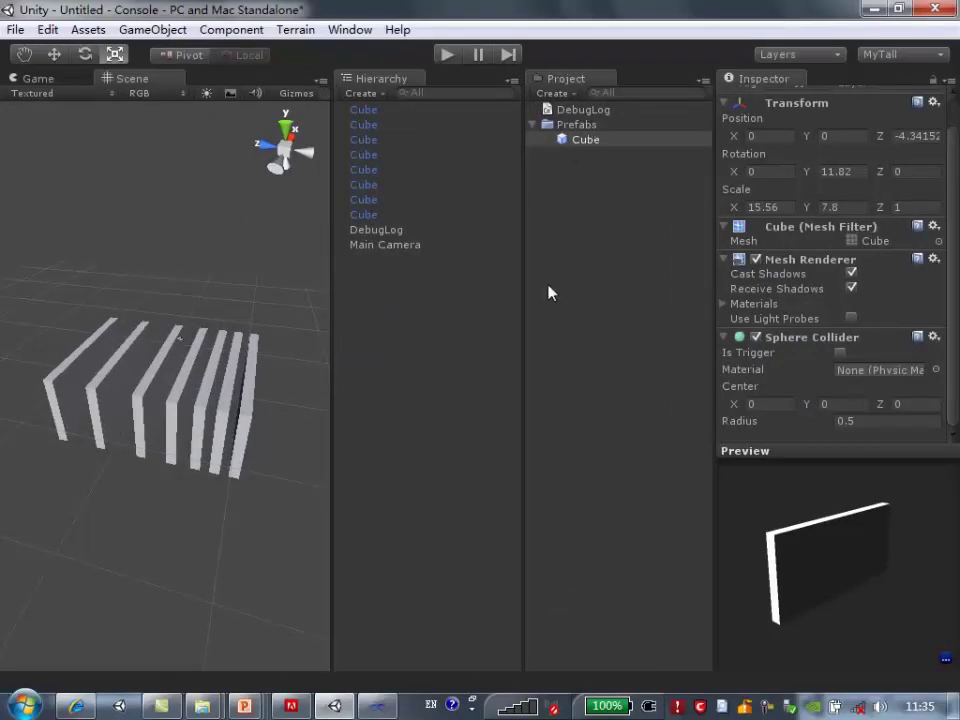
{"action": "left_click", "coordinate": [589, 125]}
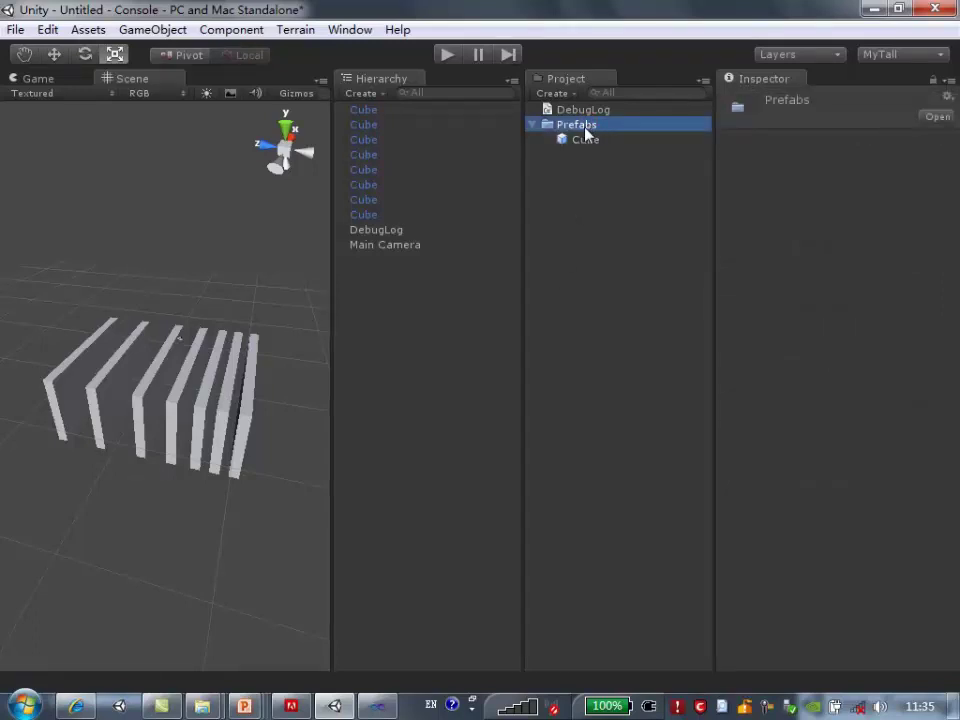
{"action": "right_click", "coordinate": [587, 130]}
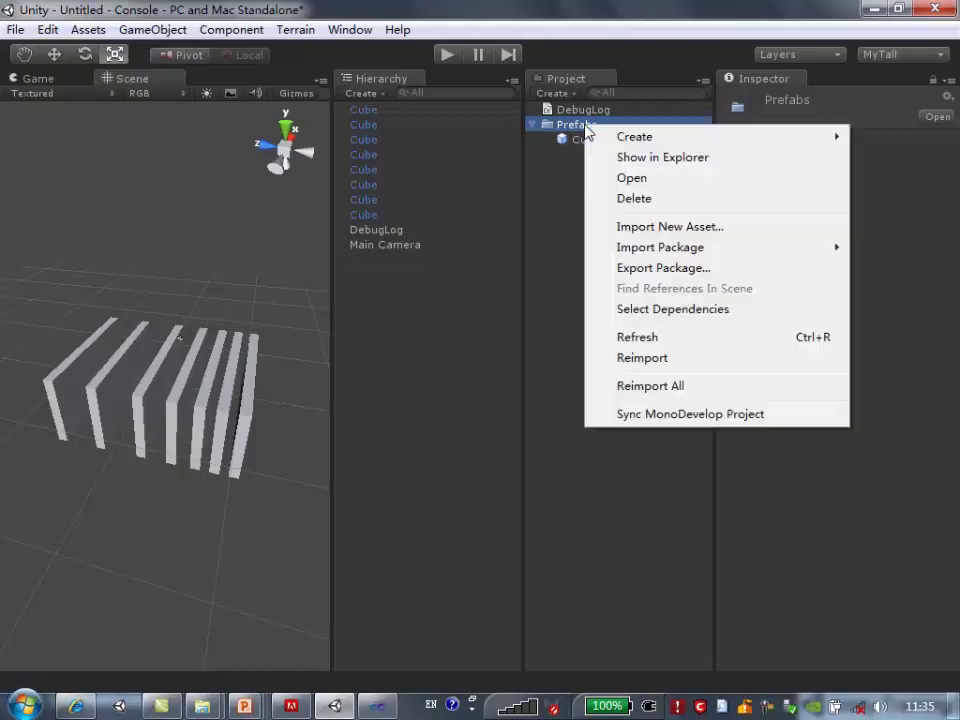
{"action": "mouse_move", "coordinate": [617, 141]}
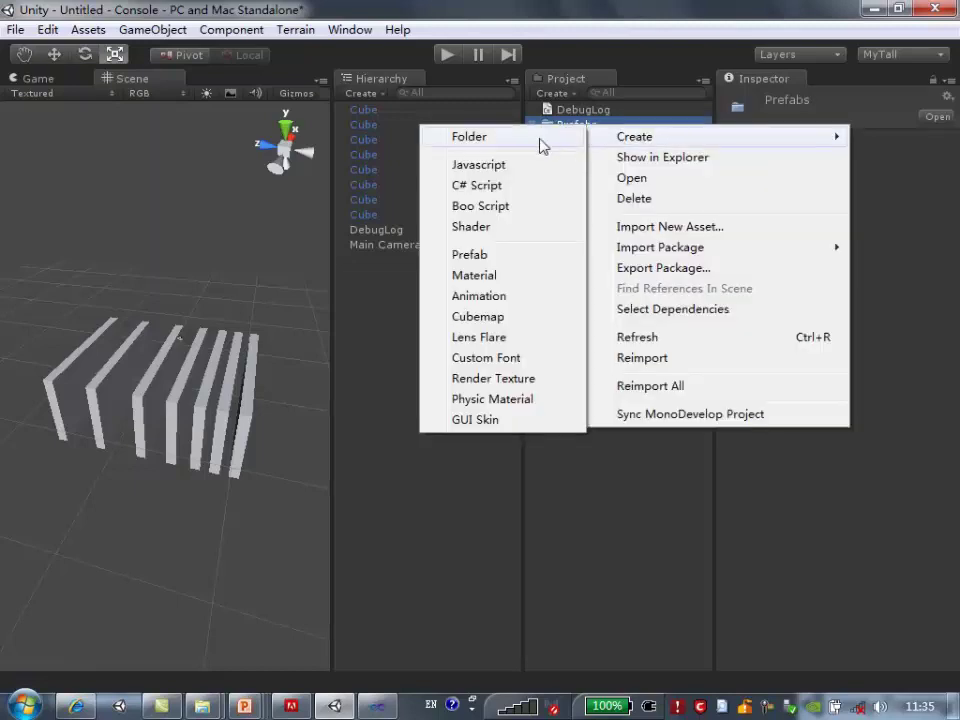
{"action": "left_click", "coordinate": [484, 258]}
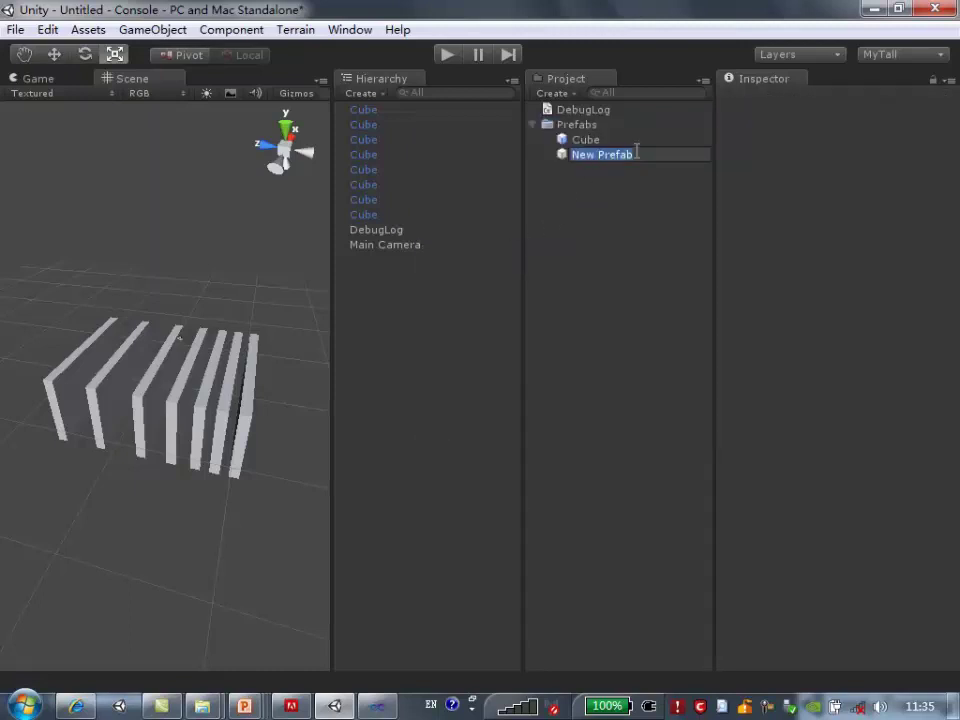
{"action": "type", "text": "cube"}
{"action": "key", "text": "BackSpace"}
{"action": "key", "text": "BackSpace"}
{"action": "key", "text": "BackSpace"}
{"action": "key", "text": "BackSpace"}
{"action": "type", "text": "CubePrefab"}
{"action": "key", "text": "Return"}
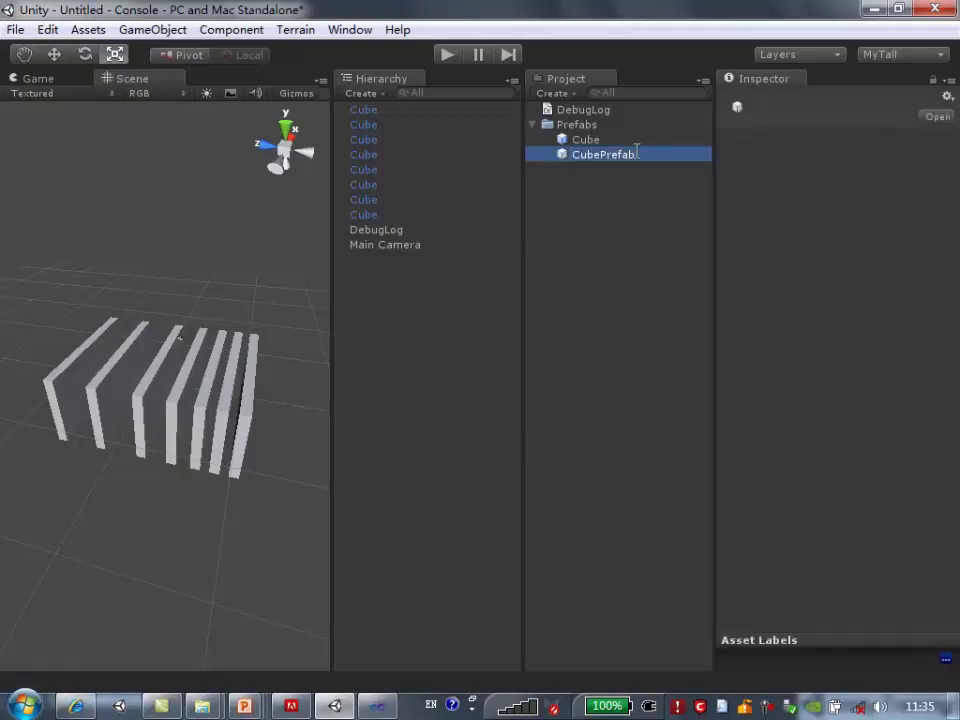
{"action": "left_click", "coordinate": [601, 224]}
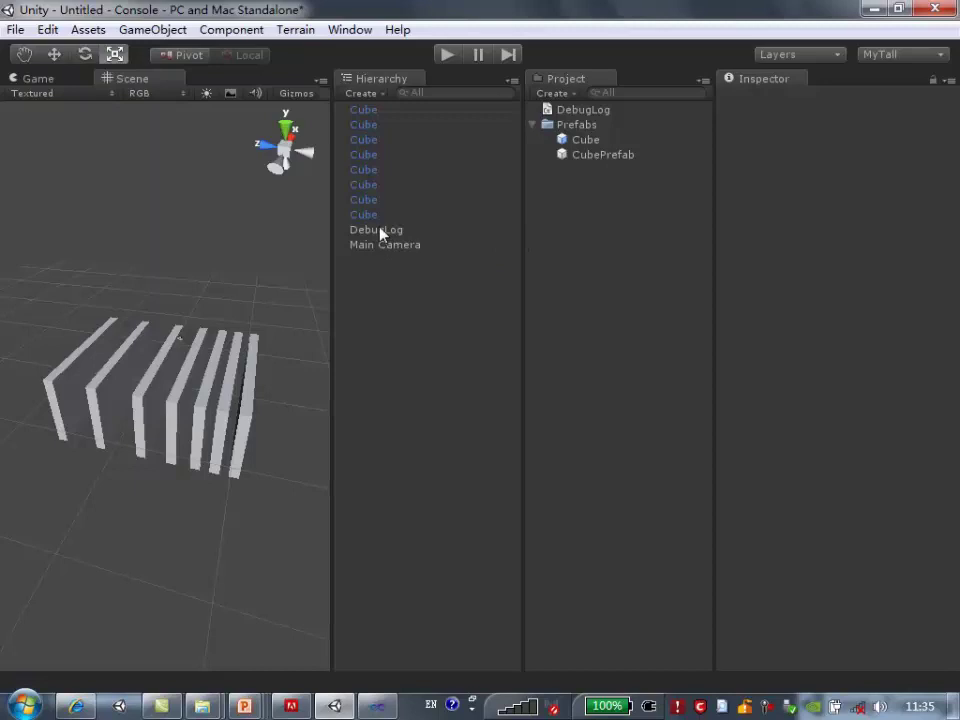
Drop the DebugLog object onto CubePrefab to store it there
{"action": "left_click_drag", "start_coordinate": [380, 238], "coordinate": [596, 168]}
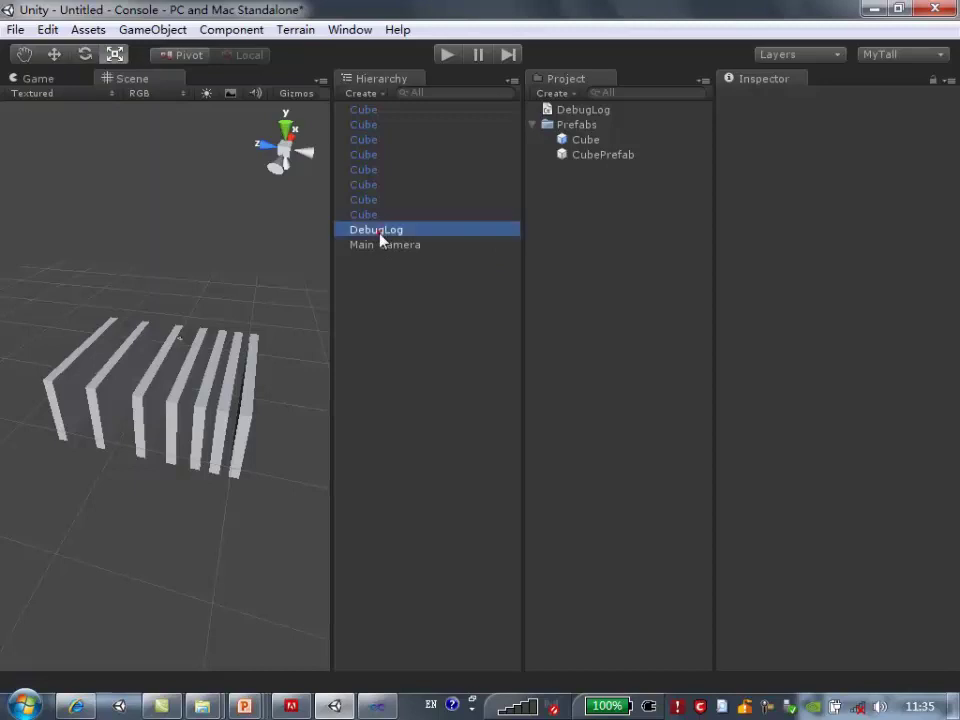
{"action": "left_click_drag", "start_coordinate": [593, 157], "coordinate": [593, 158]}
{"action": "left_click", "coordinate": [594, 160]}
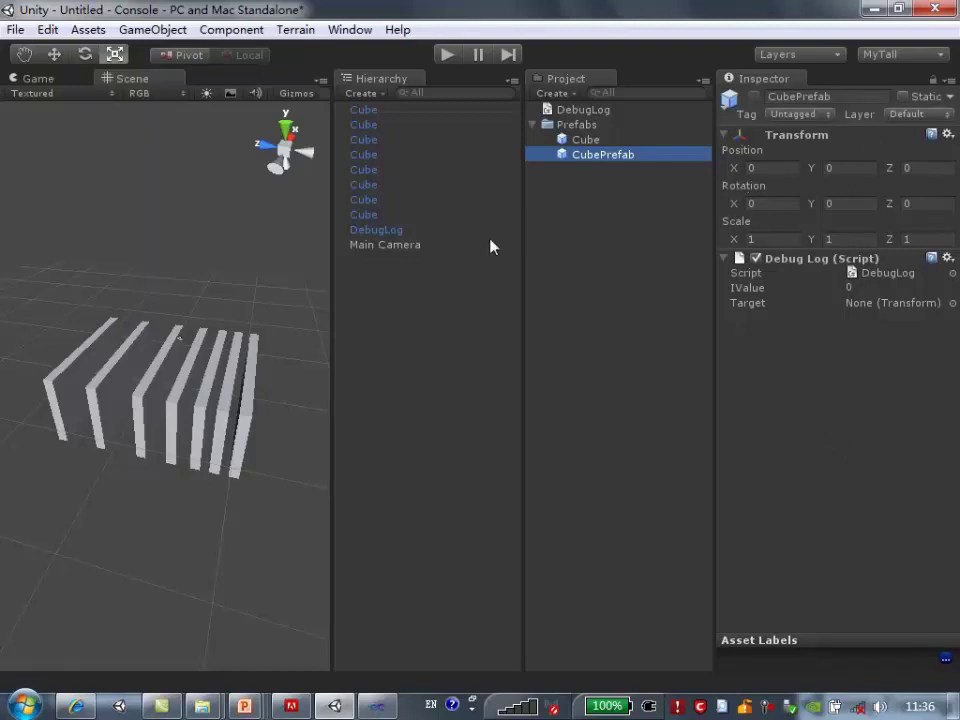
Drag Main Camera into the Prefabs folder to make a Main Camera prefab
{"action": "left_click_drag", "start_coordinate": [406, 252], "coordinate": [592, 132]}
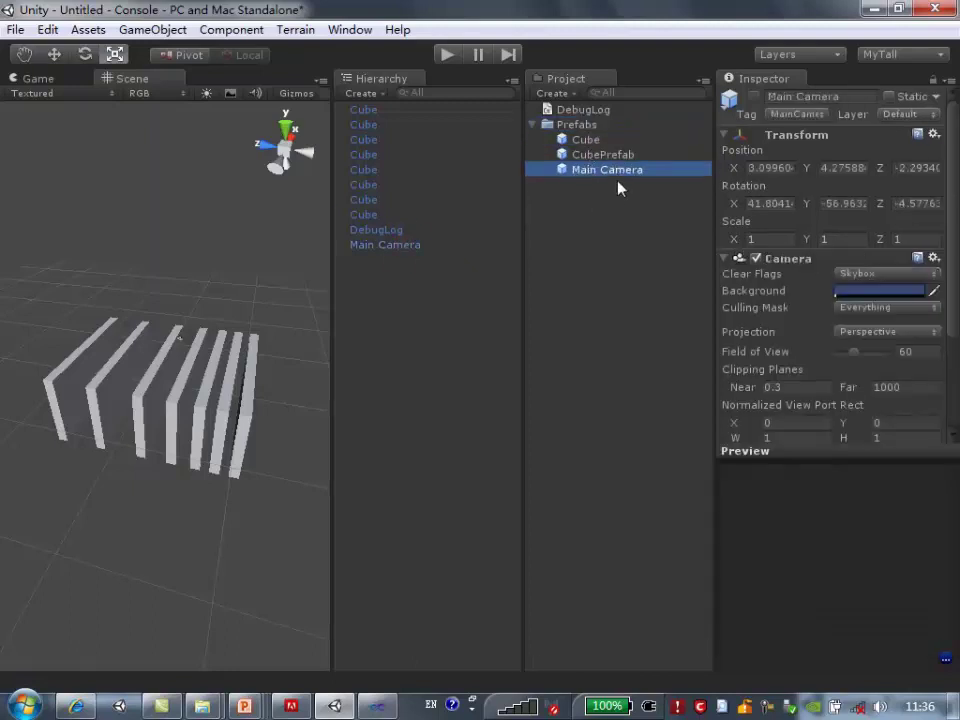
{"action": "key", "text": "Up"}
{"action": "left_click", "coordinate": [613, 177]}
Advance the PowerPoint slideshow past the 游戏物体 slide to the 组件 (Components) slide
{"action": "mouse_move", "coordinate": [244, 706]}
{"action": "left_click", "coordinate": [499, 584]}
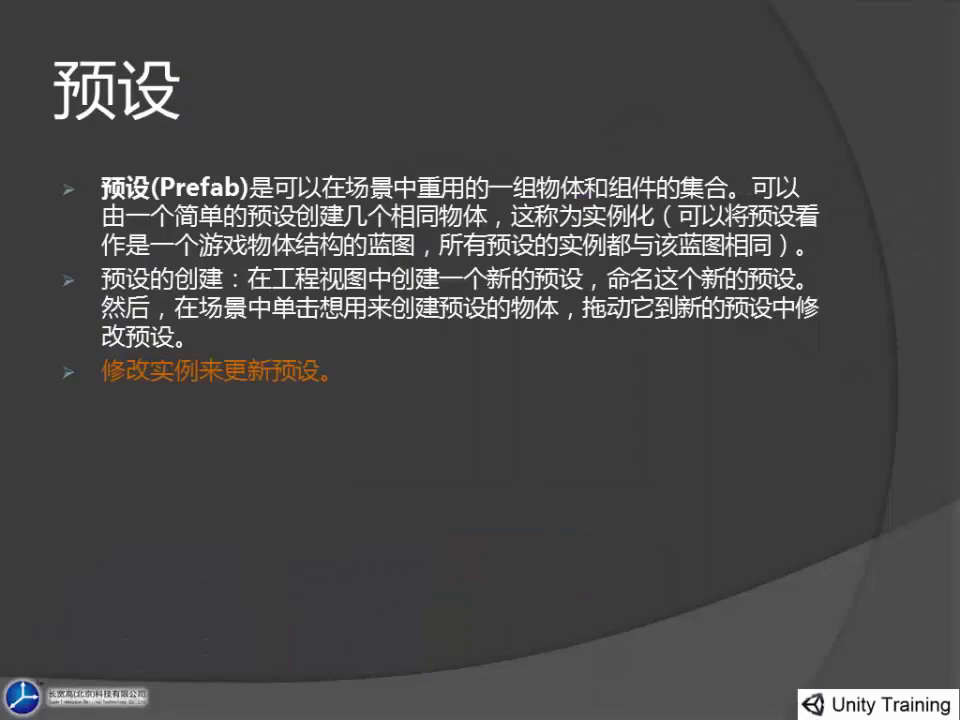
{"action": "key", "text": "Page_Down"}
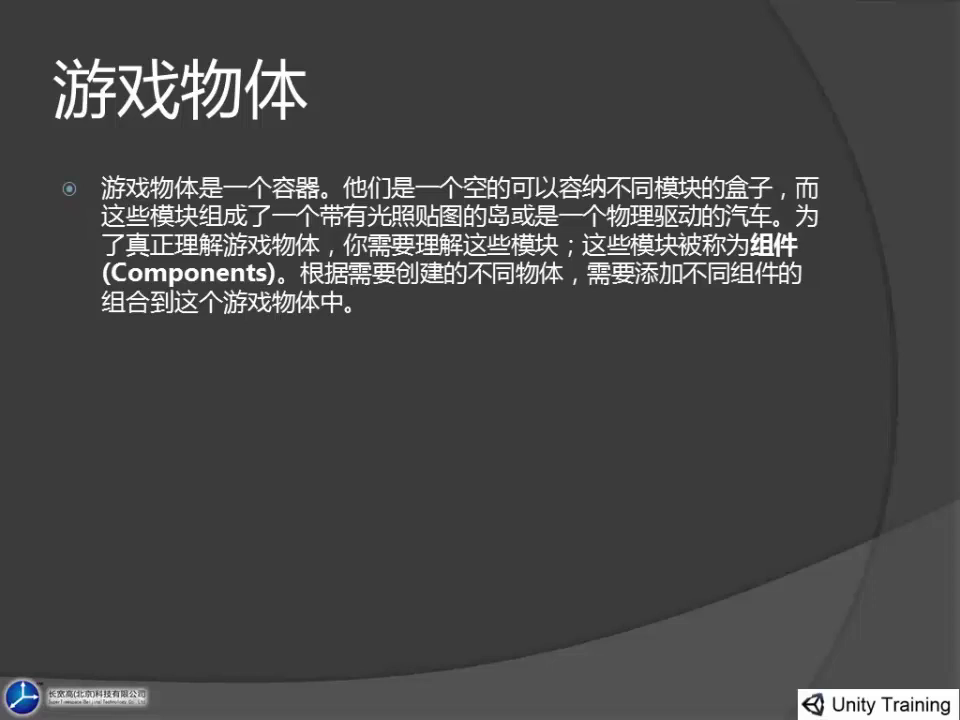
{"action": "key", "text": "Right"}
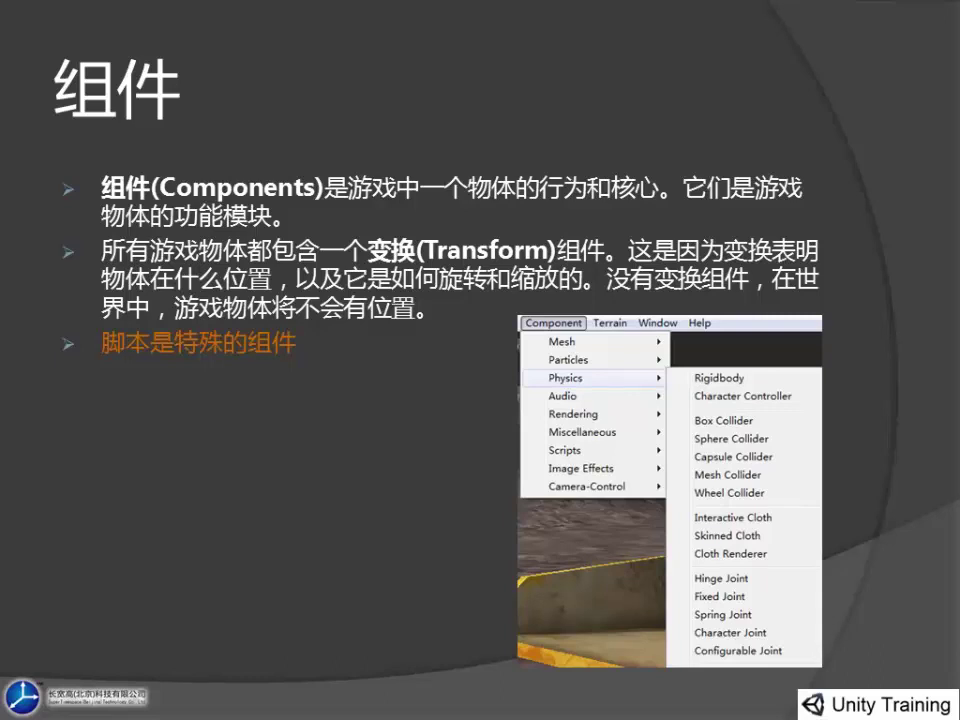
Look over the Start method of DebugLog.cs in Visual Studio, then return to Unity
{"action": "key", "text": "alt+Tab"}
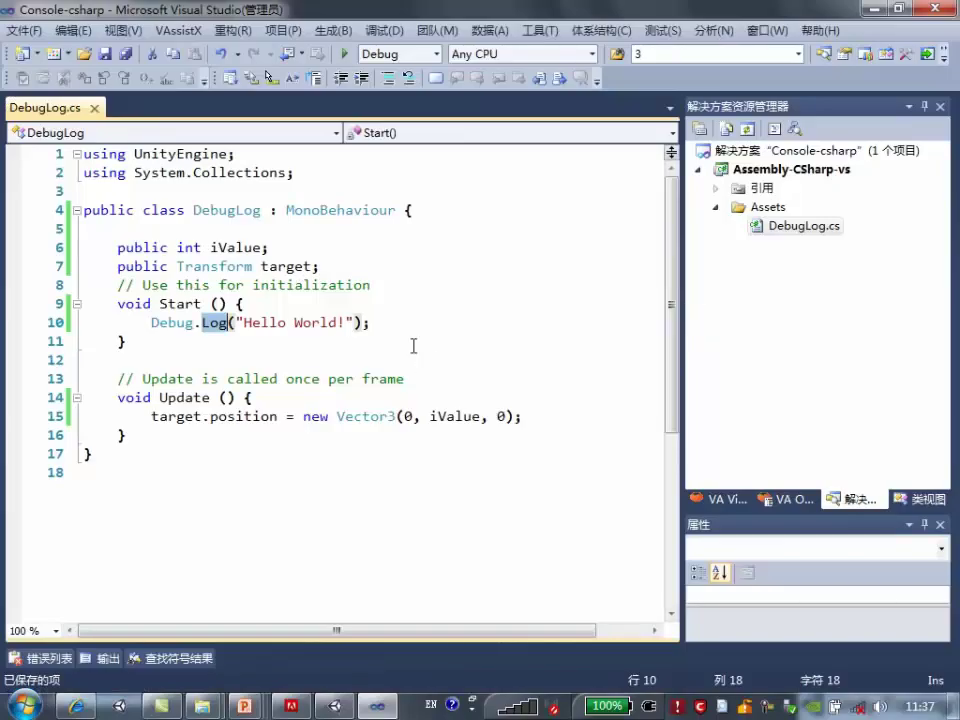
{"action": "left_click", "coordinate": [420, 357]}
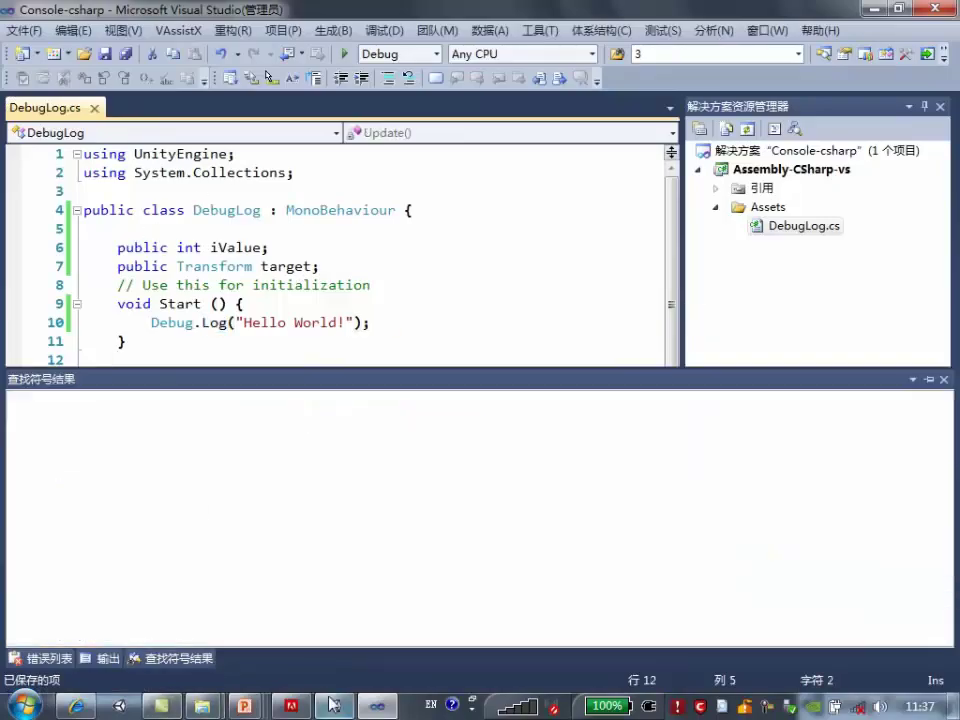
{"action": "left_click", "coordinate": [335, 706]}
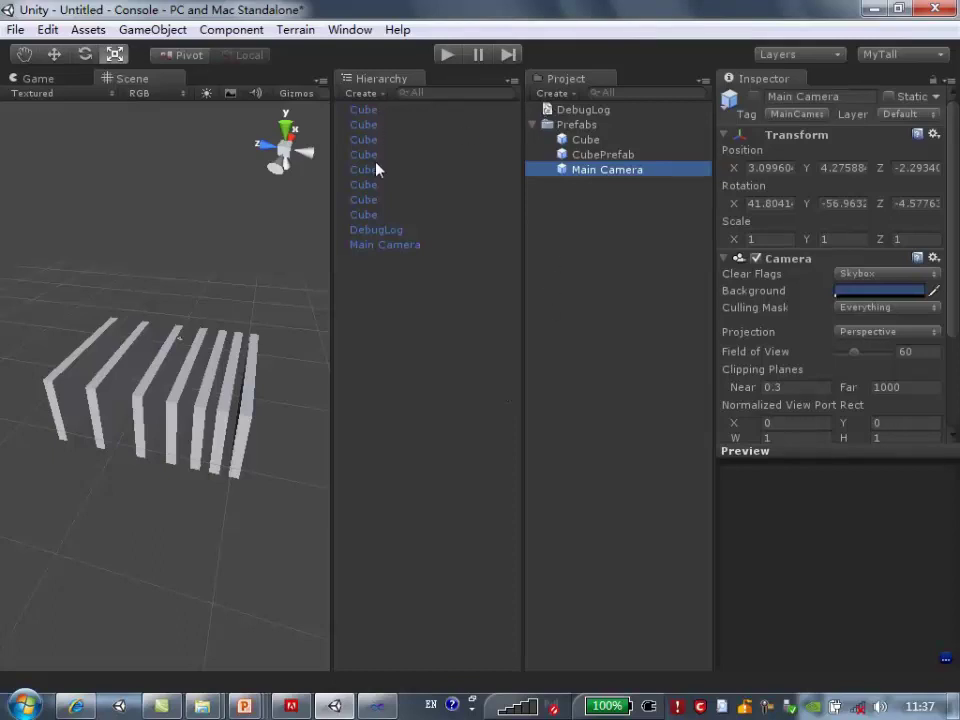
Select the DebugLog object and add the DebugLog script to it, leaving Target unassigned
{"action": "left_click", "coordinate": [372, 229]}
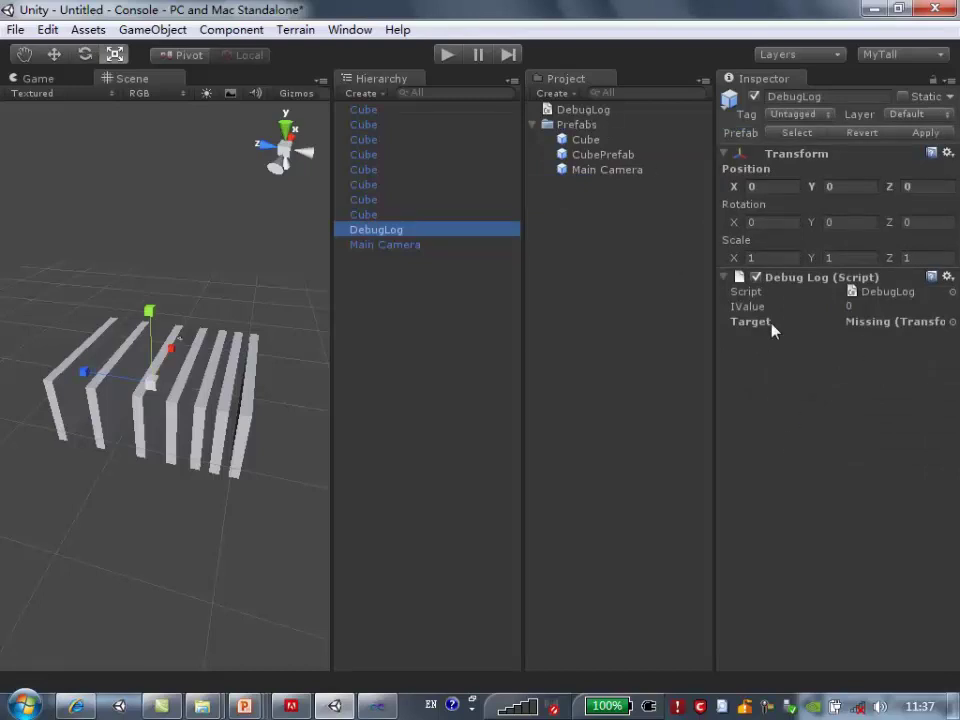
{"action": "mouse_move", "coordinate": [600, 108]}
{"action": "left_mouse_down"}
{"action": "mouse_move", "coordinate": [826, 149]}
{"action": "mouse_move", "coordinate": [823, 407]}
{"action": "mouse_move", "coordinate": [608, 9]}
{"action": "left_mouse_up"}
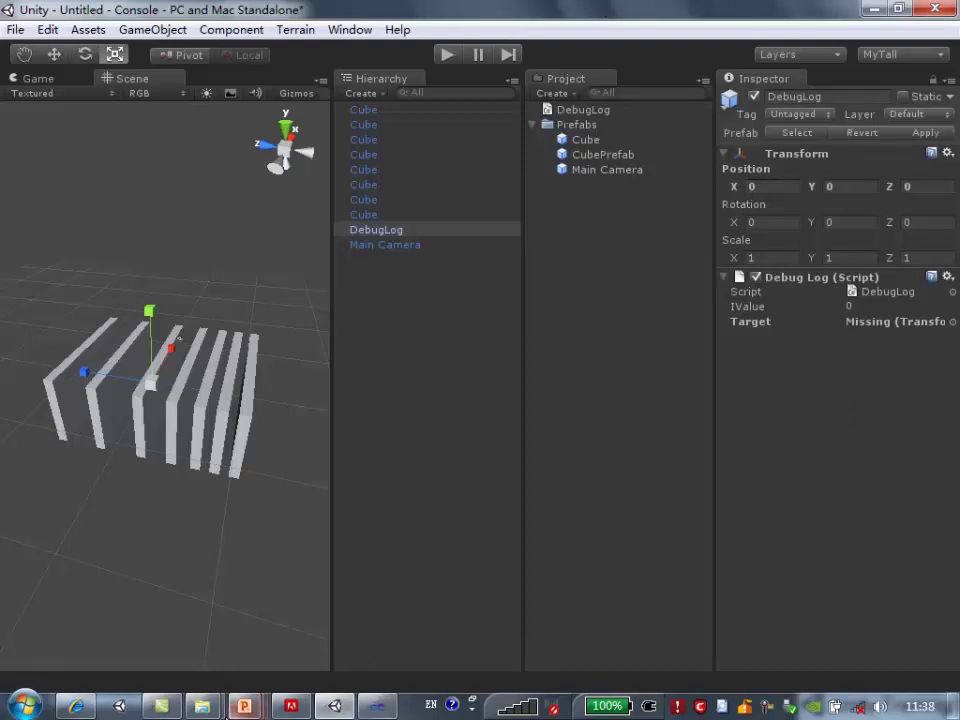
Show the 常用组件基本使用的讲解 slide listing 变换, 相机, 碰撞器, 刚体 and 光源, then return to Unity
{"action": "mouse_move", "coordinate": [268, 695]}
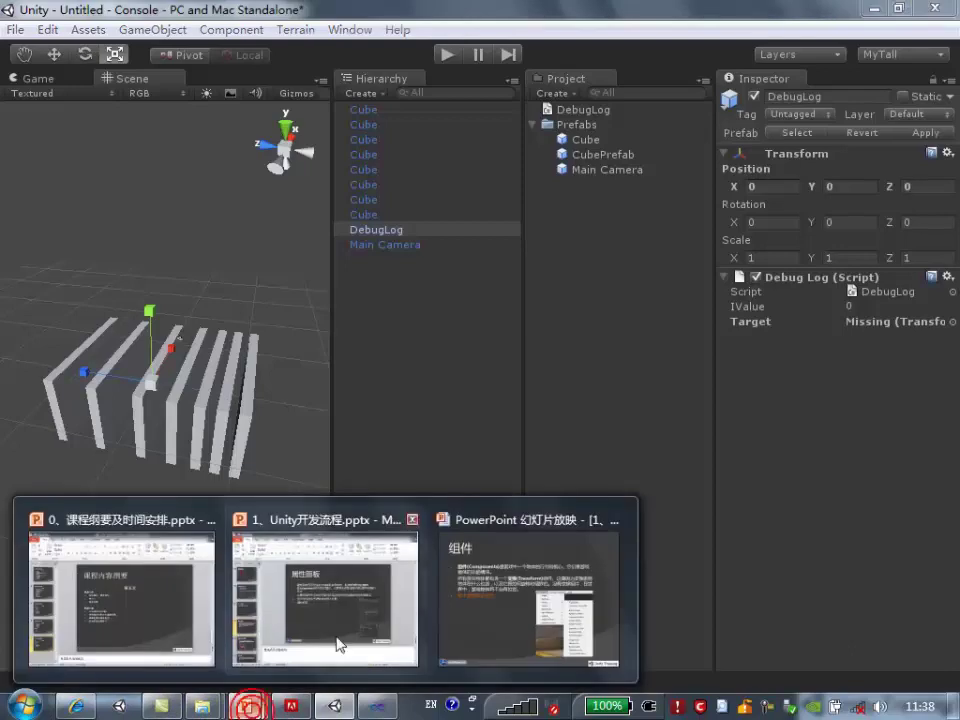
{"action": "left_click", "coordinate": [490, 600]}
{"action": "key", "text": "Down"}
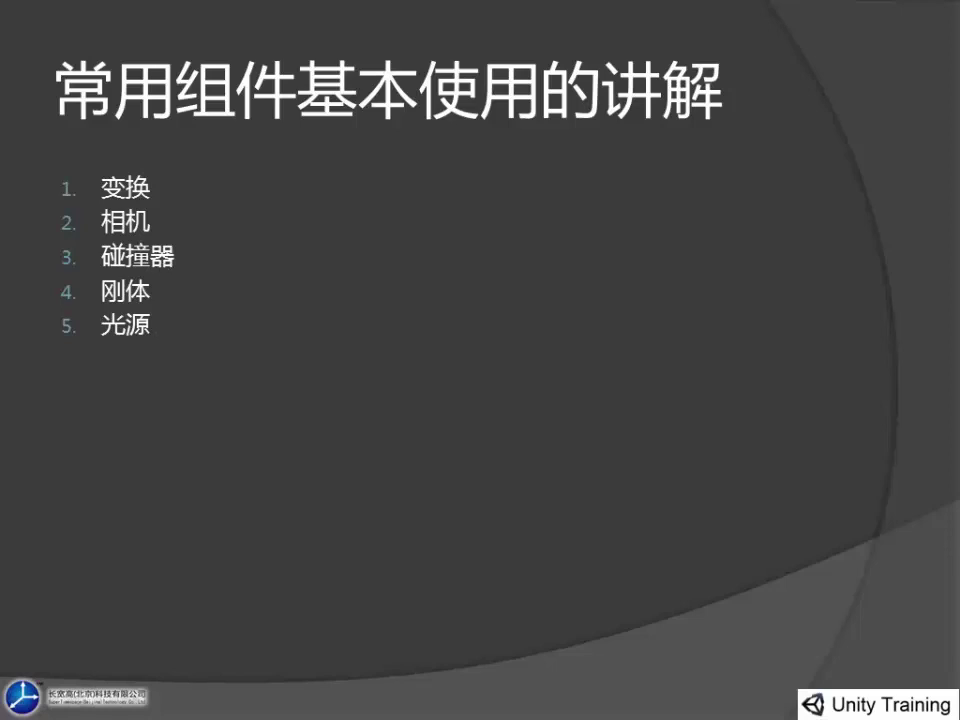
{"action": "key", "text": "alt+Tab"}
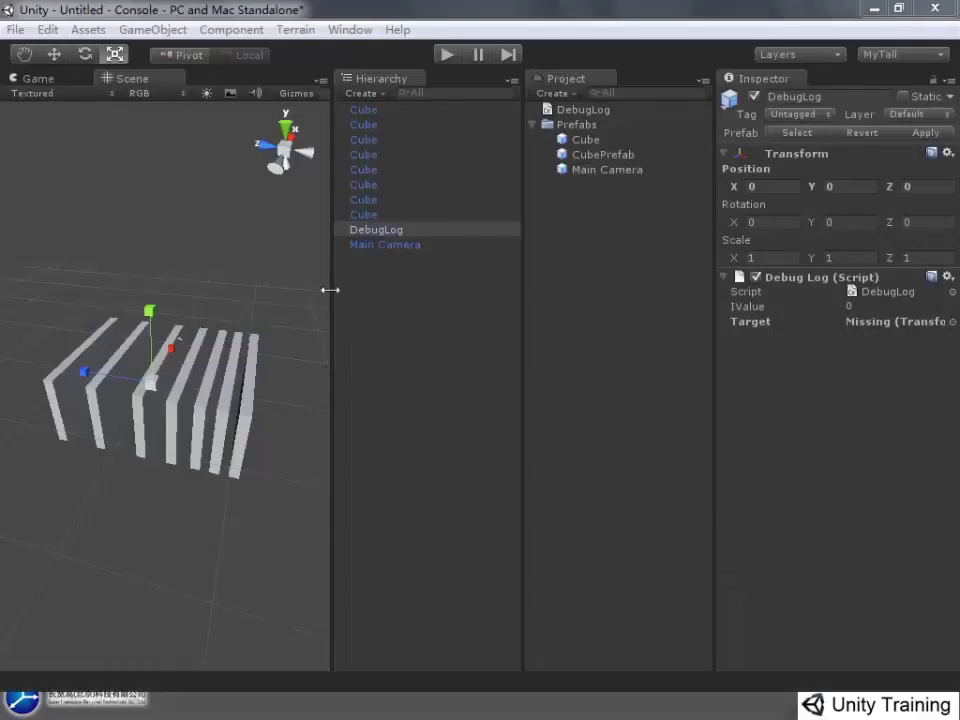
Select the front slab and adjust its X position to sit left of the stack
{"action": "mouse_move", "coordinate": [255, 463]}
{"action": "left_mouse_down", "text": "alt"}
{"action": "mouse_move", "coordinate": [237, 548]}
{"action": "mouse_move", "coordinate": [219, 465]}
{"action": "left_mouse_up", "text": "alt"}
{"action": "left_click", "coordinate": [228, 438]}
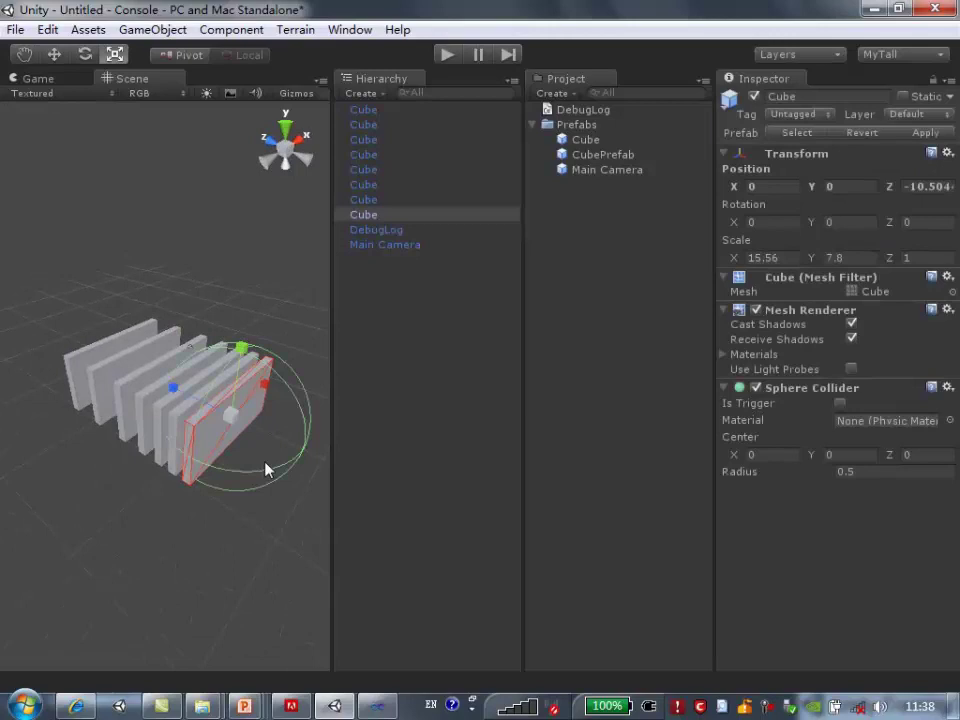
{"action": "key", "text": "w"}
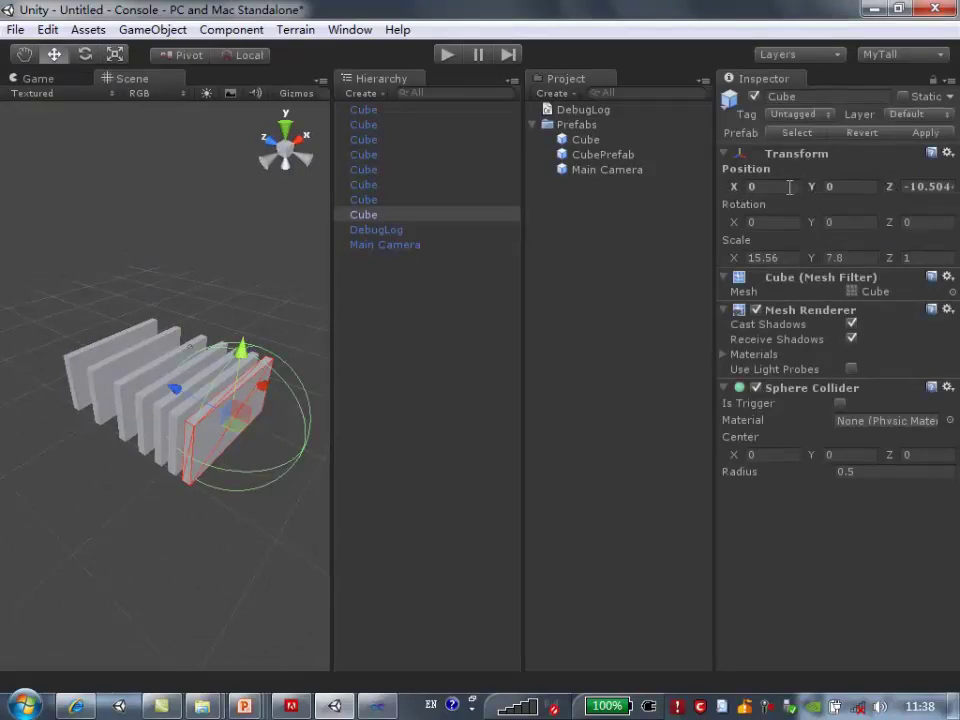
{"action": "mouse_move", "coordinate": [740, 190]}
{"action": "left_mouse_down"}
{"action": "mouse_move", "coordinate": [77, 189]}
{"action": "mouse_move", "coordinate": [876, 193]}
{"action": "mouse_move", "coordinate": [171, 197]}
{"action": "mouse_move", "coordinate": [318, 200]}
{"action": "left_mouse_up"}
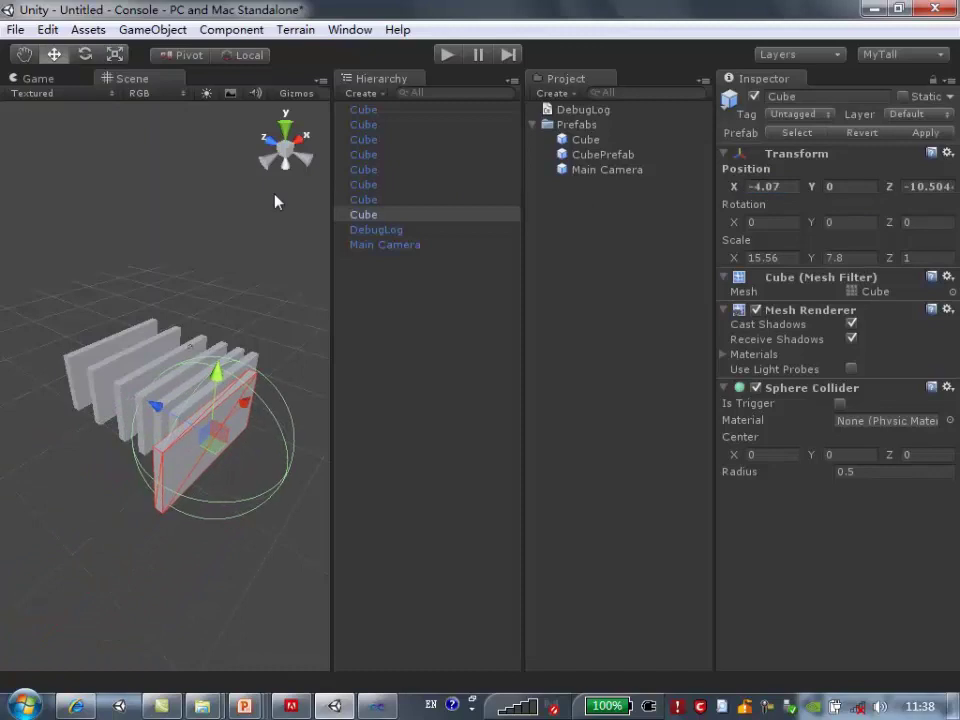
{"action": "mouse_move", "coordinate": [741, 193]}
{"action": "left_mouse_down"}
{"action": "mouse_move", "coordinate": [757, 113]}
{"action": "mouse_move", "coordinate": [743, 201]}
{"action": "mouse_move", "coordinate": [743, 135]}
{"action": "mouse_move", "coordinate": [733, 243]}
{"action": "mouse_move", "coordinate": [743, 197]}
{"action": "left_mouse_up"}
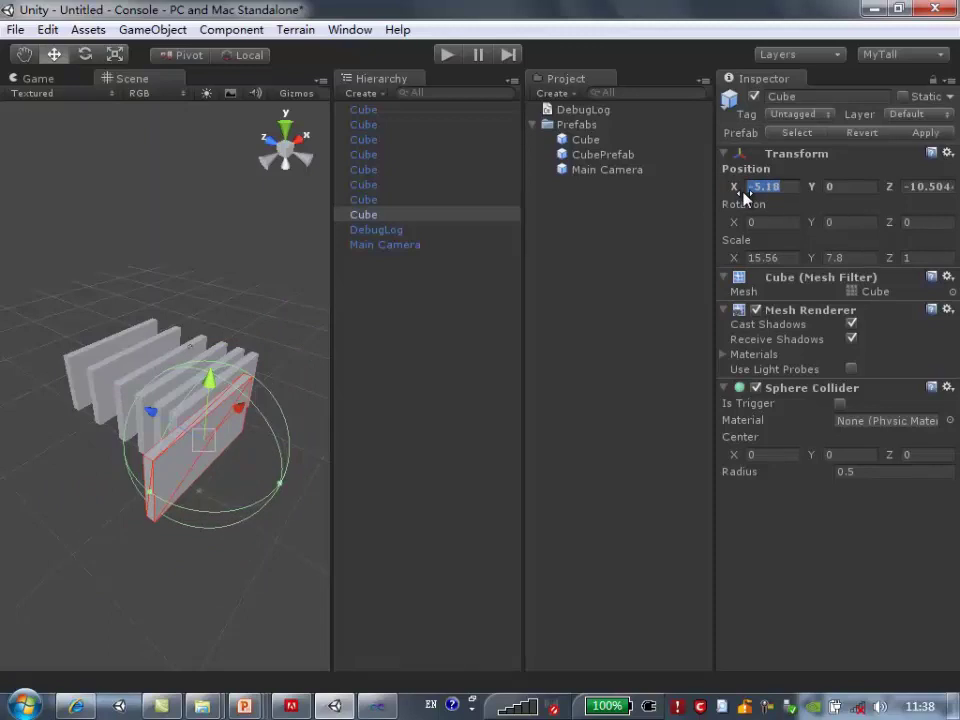
{"action": "mouse_move", "coordinate": [743, 197]}
{"action": "left_mouse_down"}
{"action": "mouse_move", "coordinate": [748, 579]}
{"action": "mouse_move", "coordinate": [722, 562]}
{"action": "mouse_move", "coordinate": [701, 122]}
{"action": "mouse_move", "coordinate": [744, 551]}
{"action": "mouse_move", "coordinate": [739, 58]}
{"action": "mouse_move", "coordinate": [672, 406]}
{"action": "left_mouse_up"}
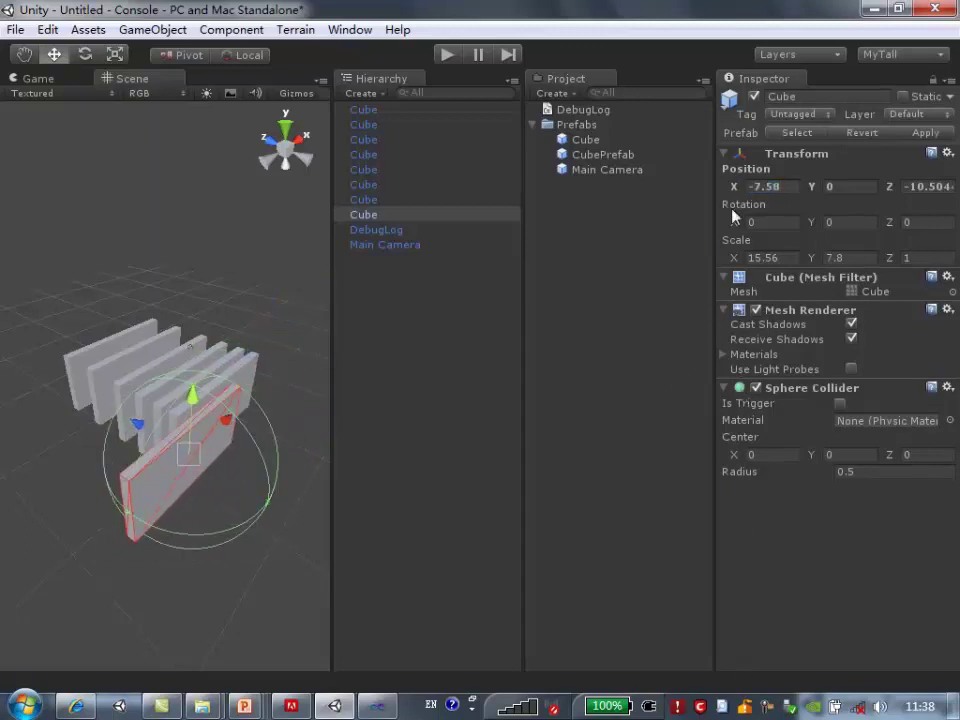
{"action": "mouse_move", "coordinate": [735, 186]}
{"action": "left_mouse_down"}
{"action": "mouse_move", "coordinate": [735, 313]}
{"action": "mouse_move", "coordinate": [746, 188]}
{"action": "mouse_move", "coordinate": [735, 188]}
{"action": "left_mouse_up"}
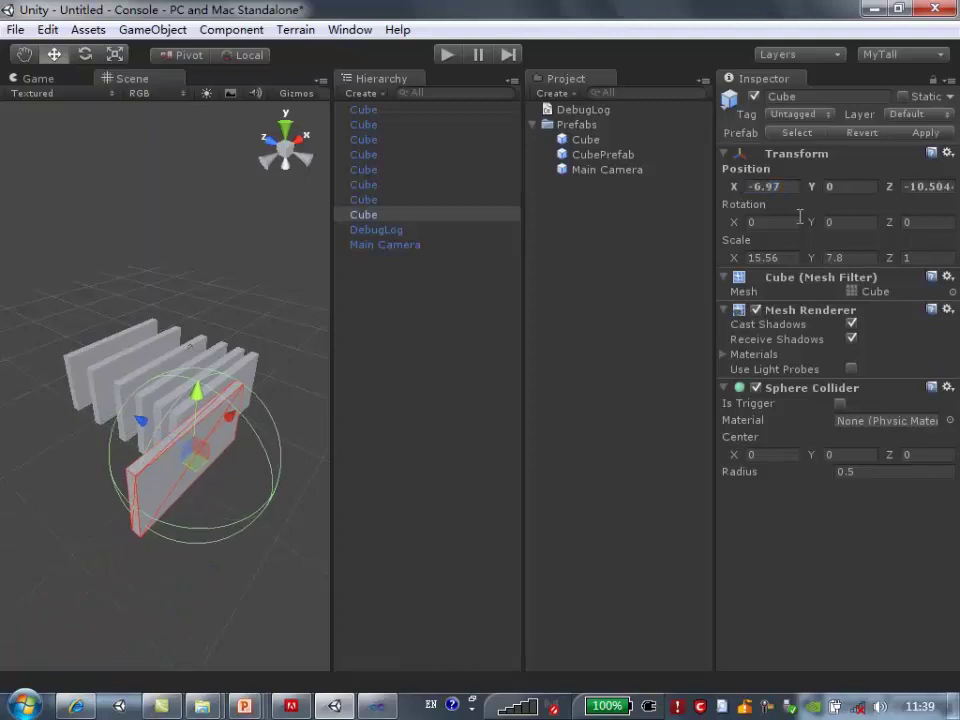
Tilt the slab to rotation -9.58, 3.77, set X scale 14.85, and pull it forward
{"action": "mouse_move", "coordinate": [740, 228]}
{"action": "left_mouse_down"}
{"action": "mouse_move", "coordinate": [787, 209]}
{"action": "mouse_move", "coordinate": [735, 227]}
{"action": "left_mouse_up"}
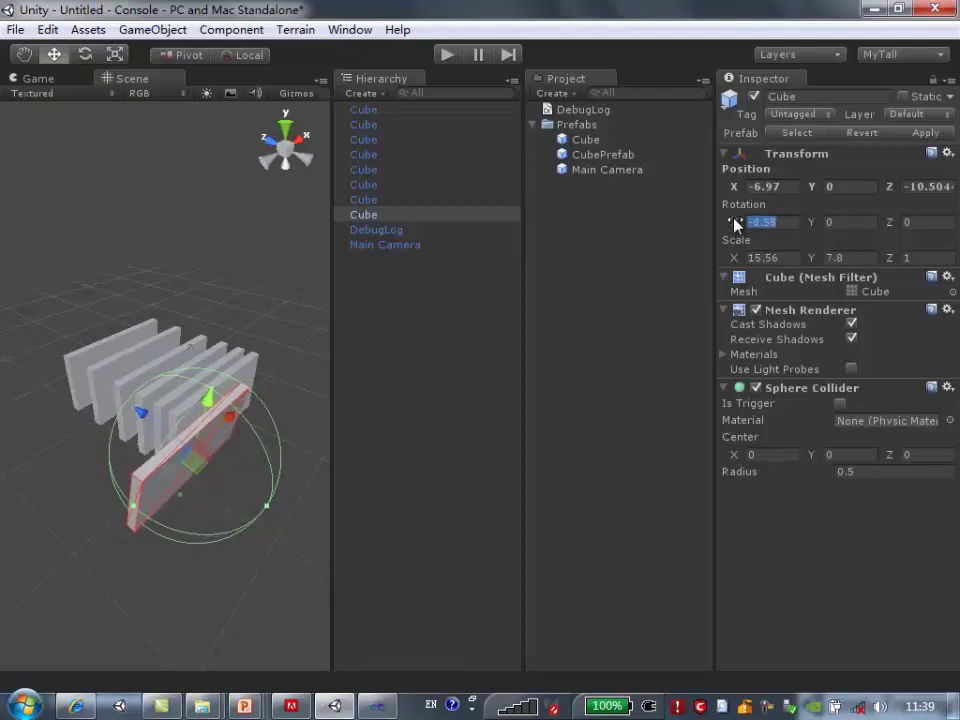
{"action": "left_click_drag", "start_coordinate": [816, 223], "coordinate": [810, 203]}
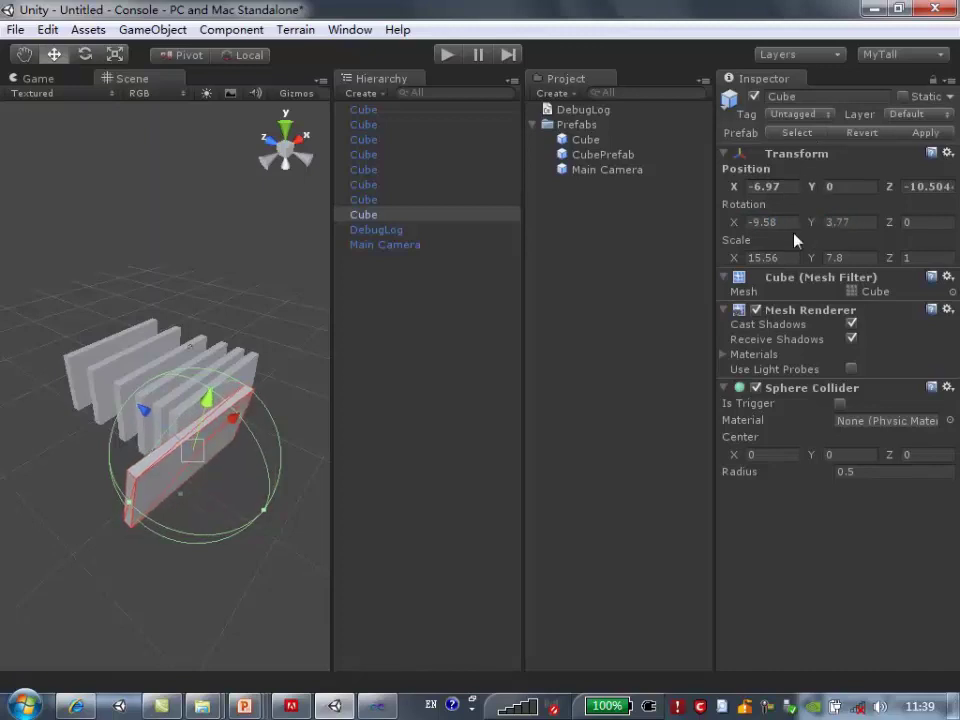
{"action": "left_click", "coordinate": [737, 258]}
{"action": "left_click_drag", "start_coordinate": [737, 258], "coordinate": [735, 259]}
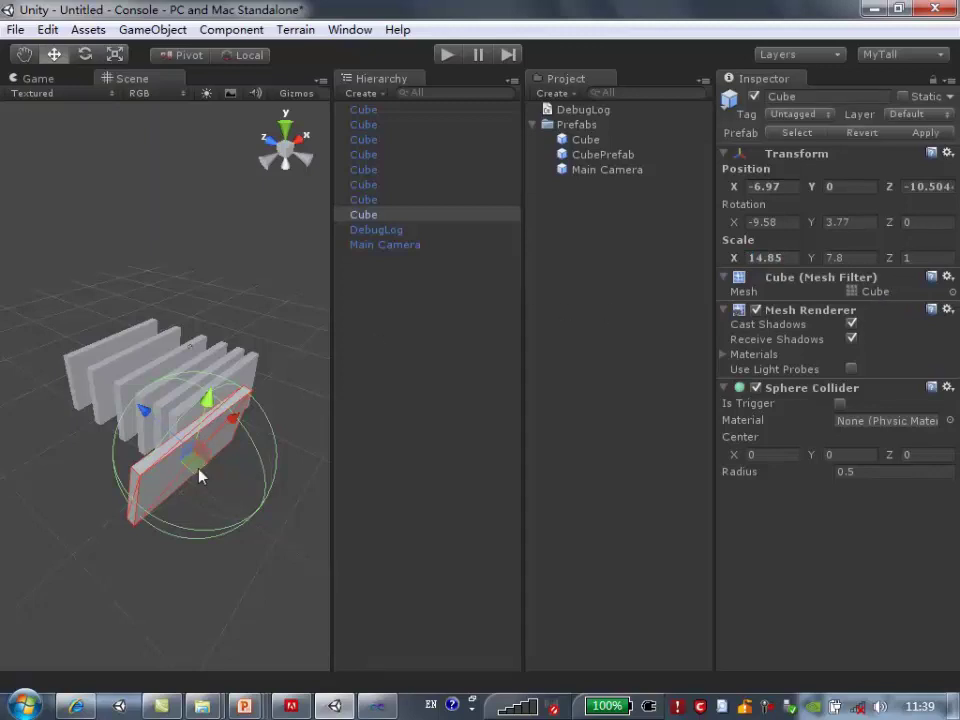
{"action": "mouse_move", "coordinate": [145, 418]}
{"action": "left_mouse_down"}
{"action": "mouse_move", "coordinate": [178, 467]}
{"action": "mouse_move", "coordinate": [113, 484]}
{"action": "mouse_move", "coordinate": [366, 401]}
{"action": "left_mouse_up"}
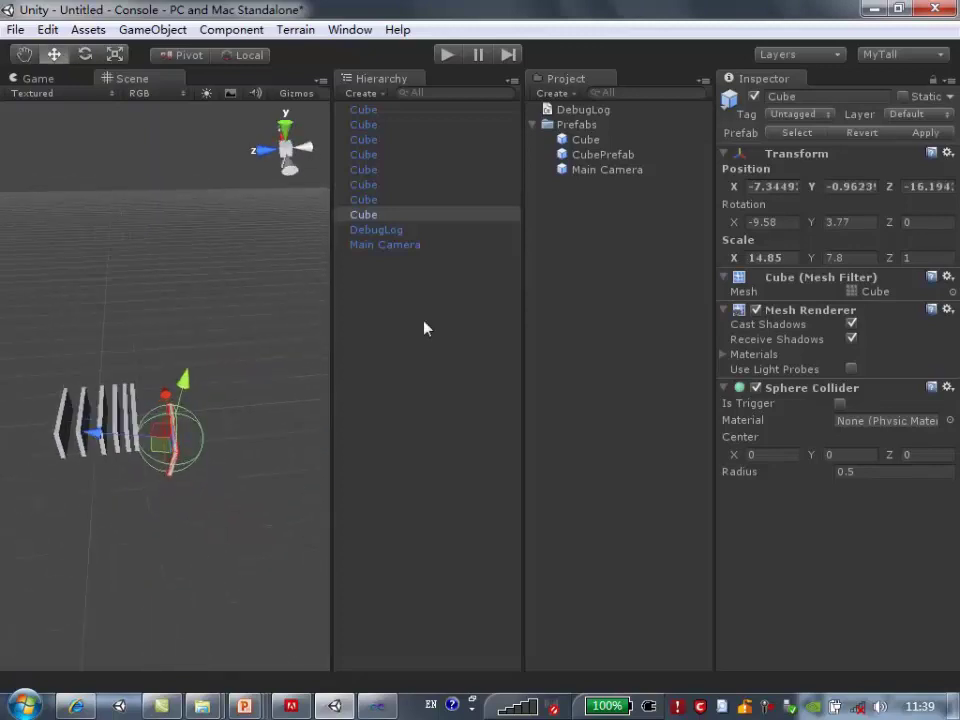
Raise the Main Camera to Y 25.92 and tilt it to Rotation X 28.12, facing the walls
{"action": "left_click", "coordinate": [420, 246]}
{"action": "mouse_move", "coordinate": [86, 465]}
{"action": "left_mouse_down"}
{"action": "mouse_move", "coordinate": [127, 405]}
{"action": "mouse_move", "coordinate": [185, 176]}
{"action": "mouse_move", "coordinate": [236, 421]}
{"action": "left_mouse_up"}
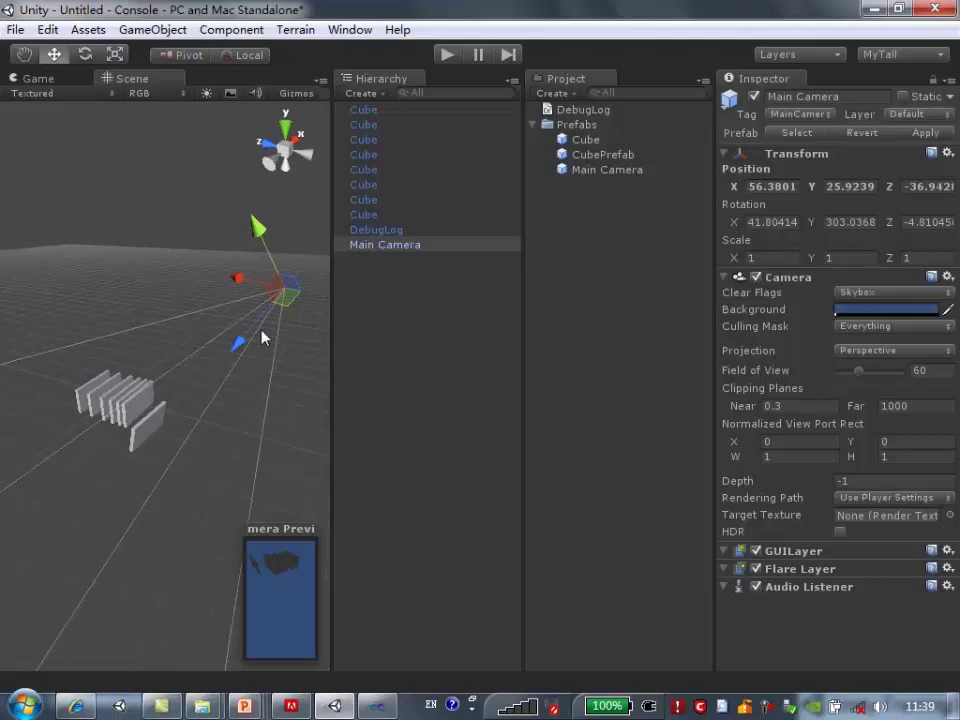
{"action": "key", "text": "q"}
{"action": "key", "text": "e"}
{"action": "left_click_drag", "start_coordinate": [238, 292], "coordinate": [250, 237]}
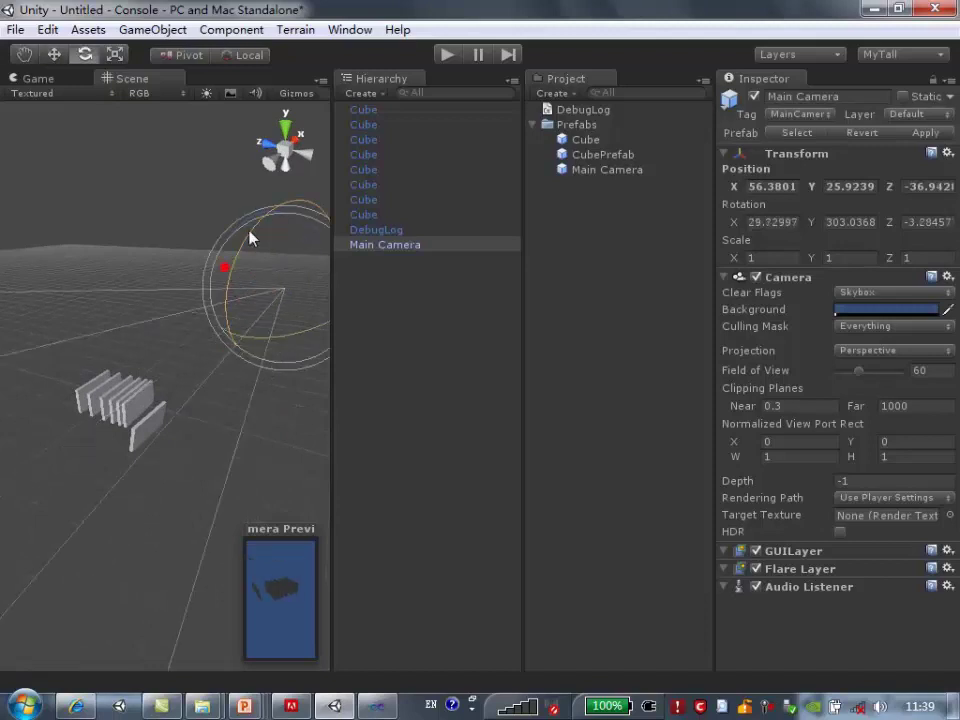
{"action": "key", "text": "f"}
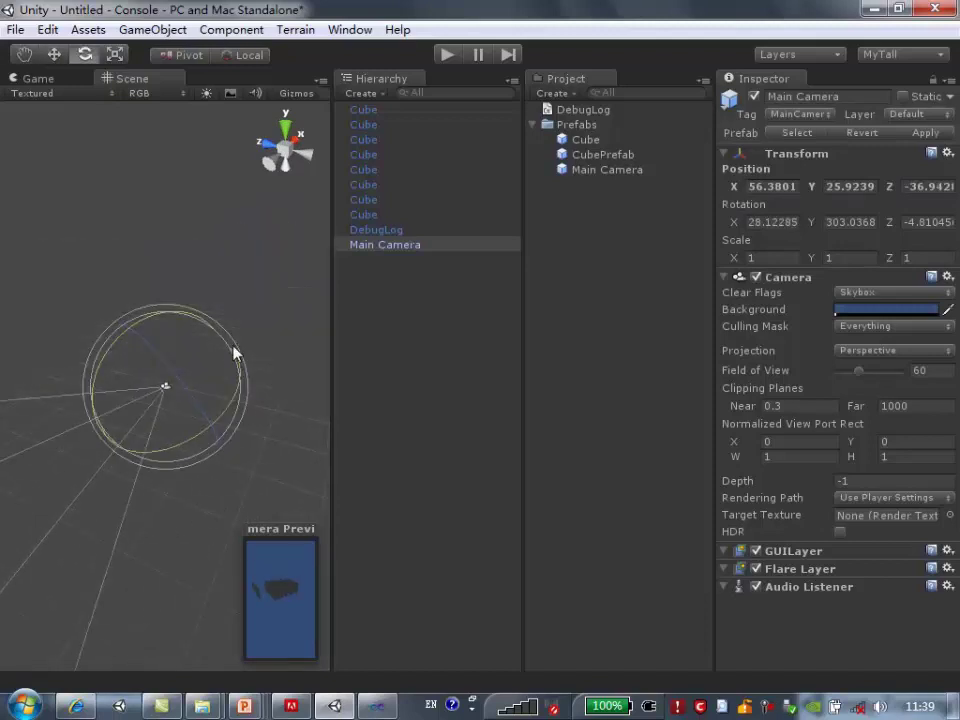
{"action": "mouse_move", "coordinate": [240, 323]}
{"action": "left_mouse_down", "text": "alt"}
{"action": "mouse_move", "coordinate": [163, 386]}
{"action": "mouse_move", "coordinate": [172, 432]}
{"action": "mouse_move", "coordinate": [273, 410]}
{"action": "mouse_move", "coordinate": [184, 423]}
{"action": "left_mouse_up", "text": "alt"}
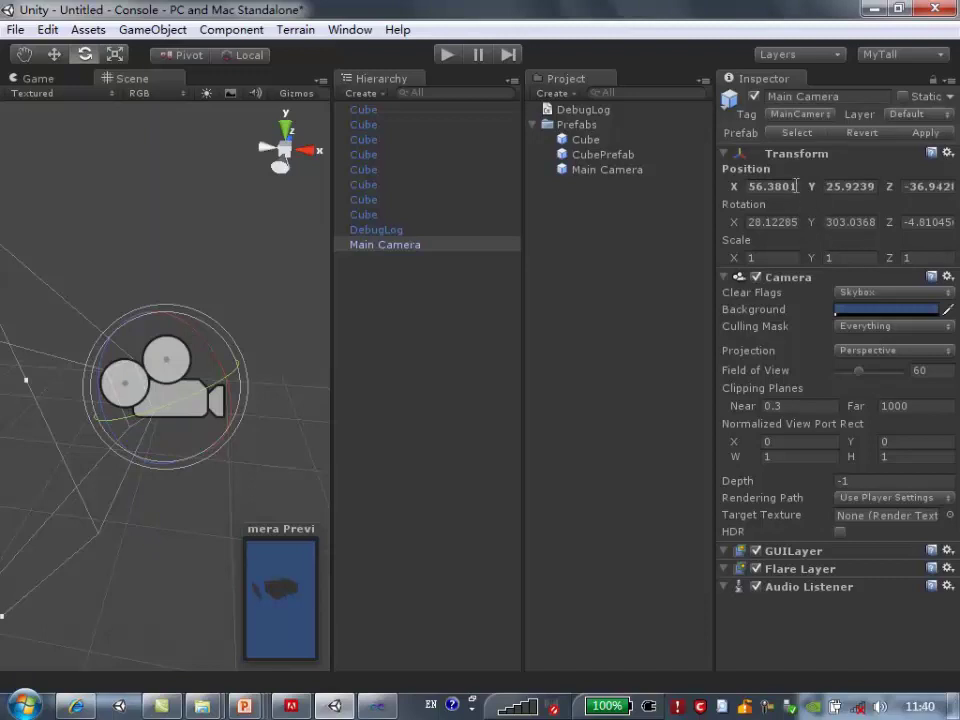
Set the Main Camera's Y scale to 6.3, Y rotation to 303.46 and height to 25.8
{"action": "left_click_drag", "start_coordinate": [813, 261], "coordinate": [820, 275]}
{"action": "type", "text": "6.3"}
{"action": "key", "text": "Return"}
{"action": "mouse_move", "coordinate": [808, 228]}
{"action": "left_mouse_down"}
{"action": "mouse_move", "coordinate": [830, 226]}
{"action": "mouse_move", "coordinate": [826, 192]}
{"action": "mouse_move", "coordinate": [810, 204]}
{"action": "left_mouse_up"}
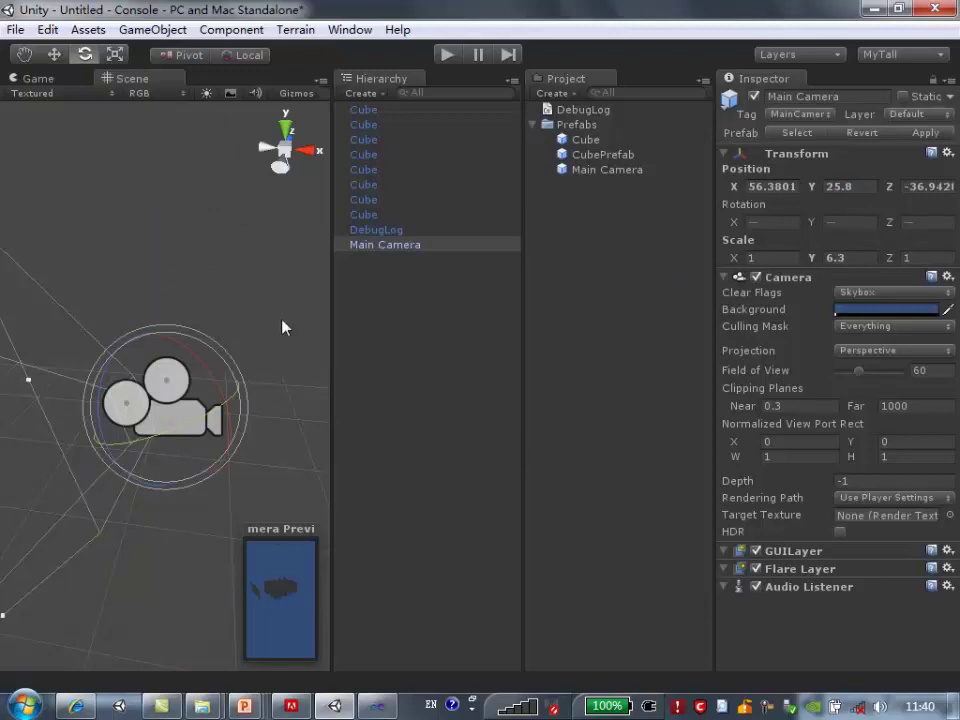
Collapse and re-expand the camera's Inspector settings, reselect Main Camera, and orbit the Scene view
{"action": "left_click", "coordinate": [724, 277]}
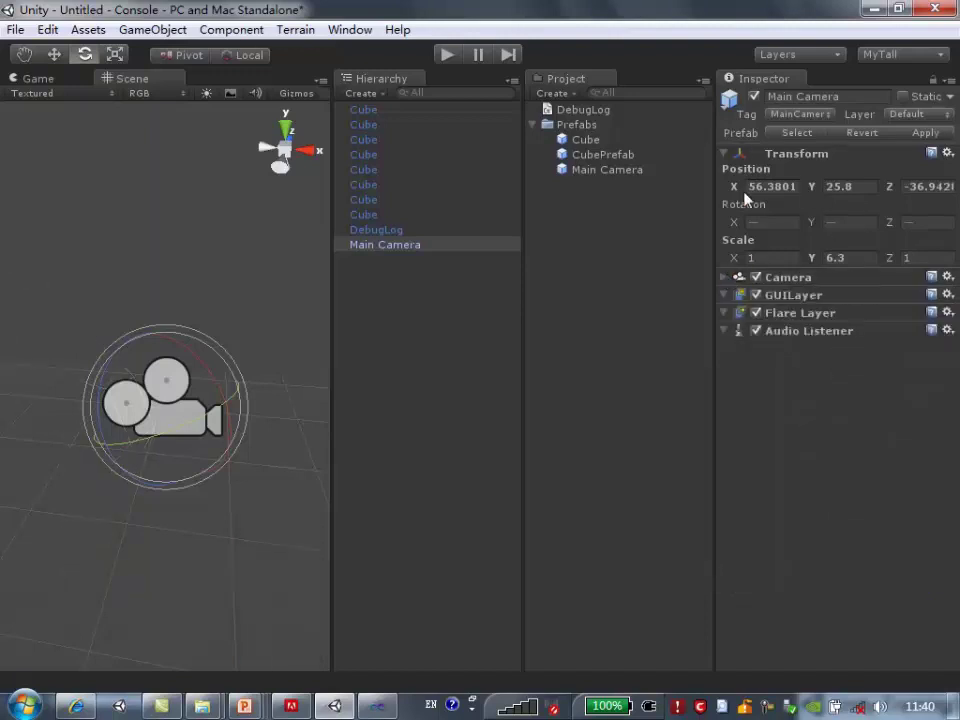
{"action": "left_click", "coordinate": [724, 277]}
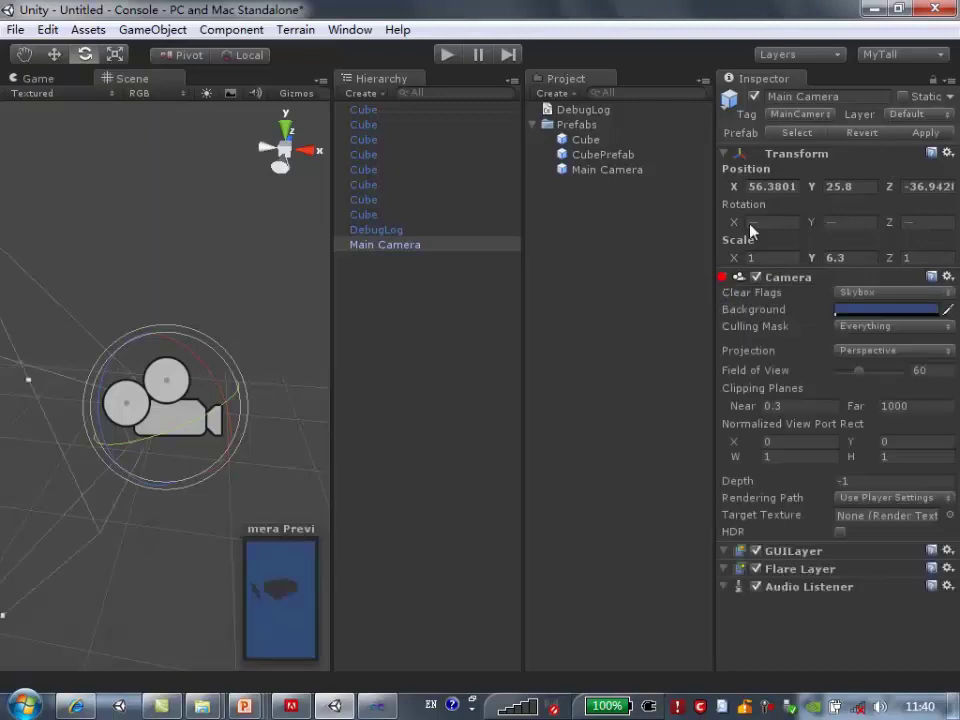
{"action": "left_click", "coordinate": [270, 274]}
{"action": "left_click", "coordinate": [196, 408]}
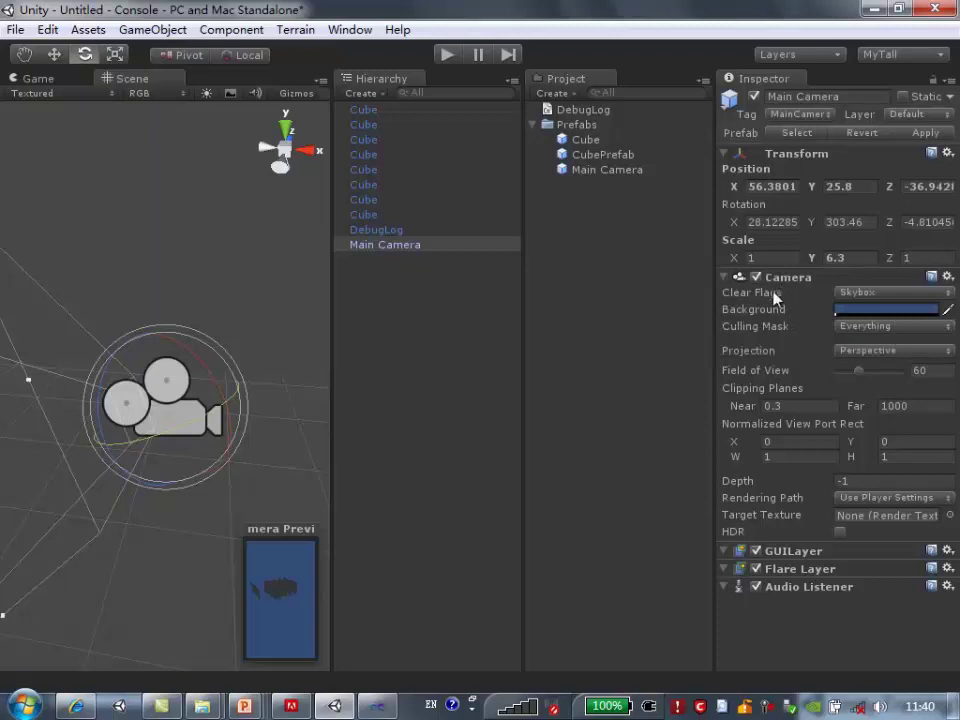
{"action": "scroll", "coordinate": [229, 369], "scroll_direction": "down", "scroll_amount": 5}
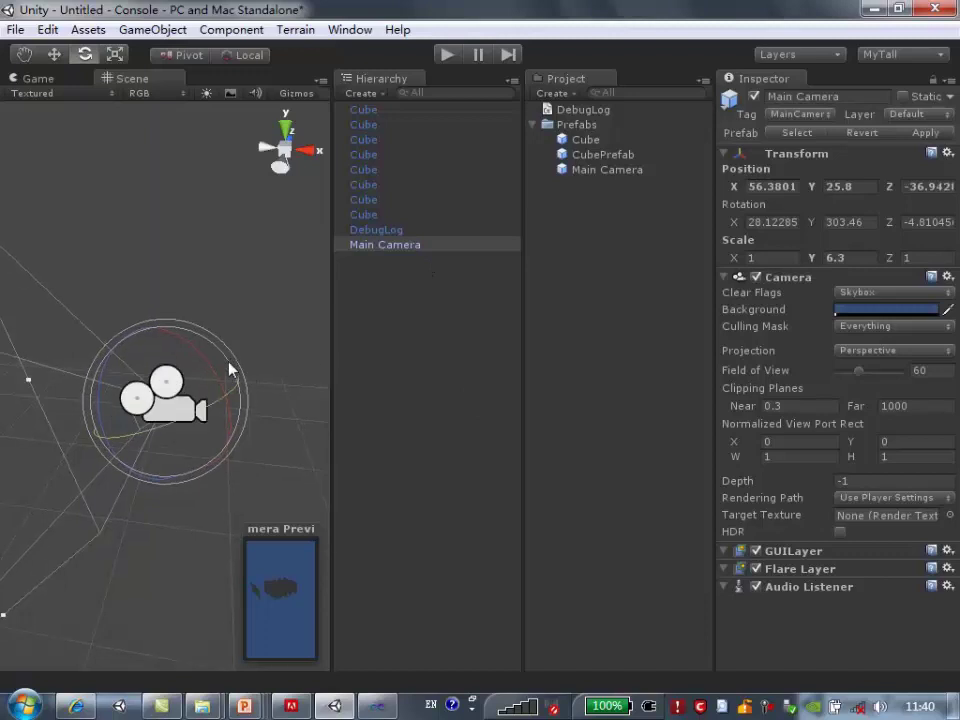
{"action": "mouse_move", "coordinate": [229, 369]}
{"action": "left_mouse_down", "text": "alt"}
{"action": "mouse_move", "coordinate": [186, 507]}
{"action": "mouse_move", "coordinate": [148, 147]}
{"action": "left_mouse_up", "text": "alt"}
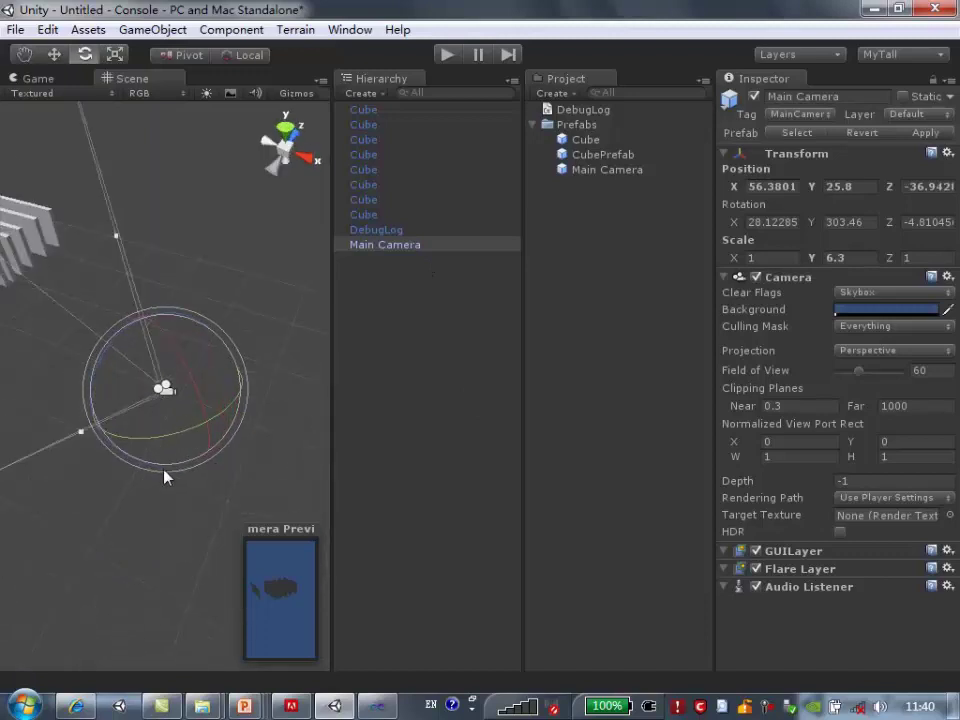
{"action": "left_click", "coordinate": [149, 31]}
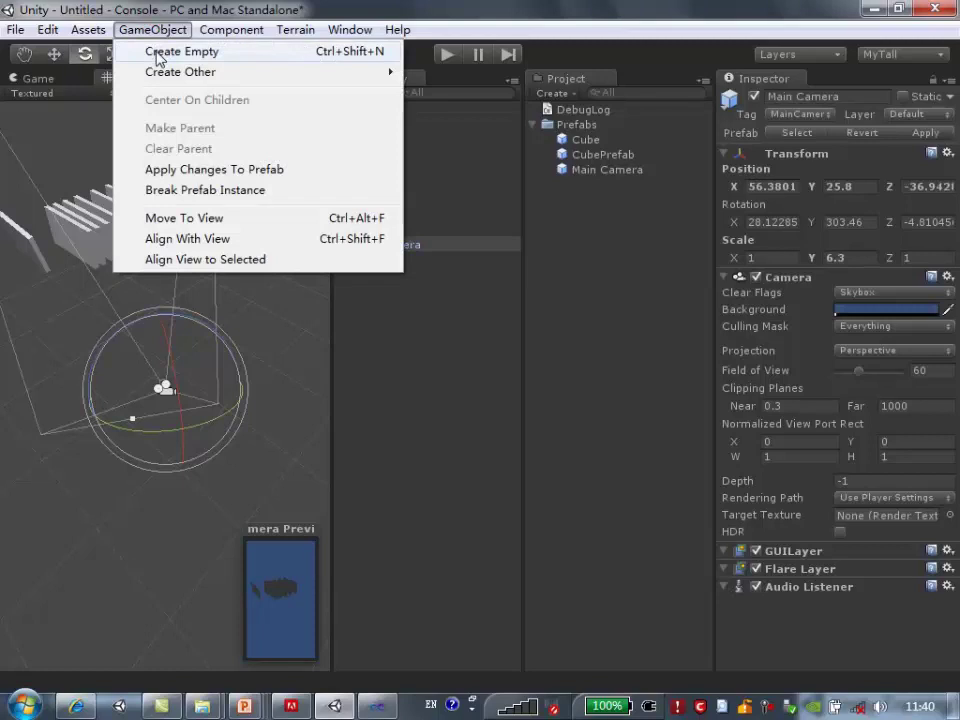
{"action": "left_click", "coordinate": [157, 52]}
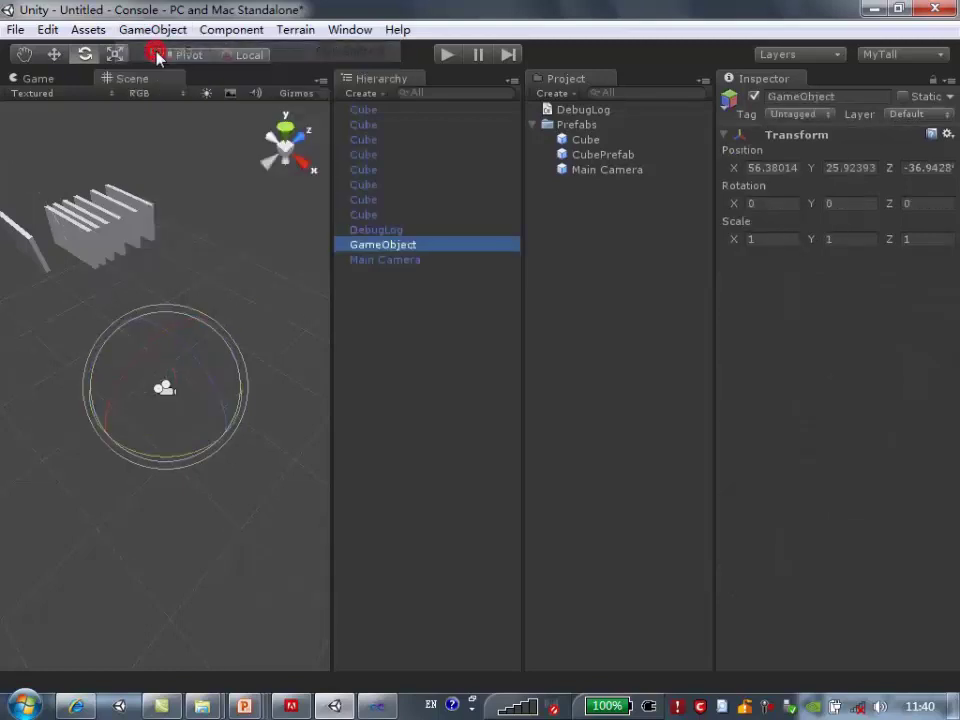
{"action": "left_click", "coordinate": [412, 229]}
{"action": "left_click", "coordinate": [410, 246]}
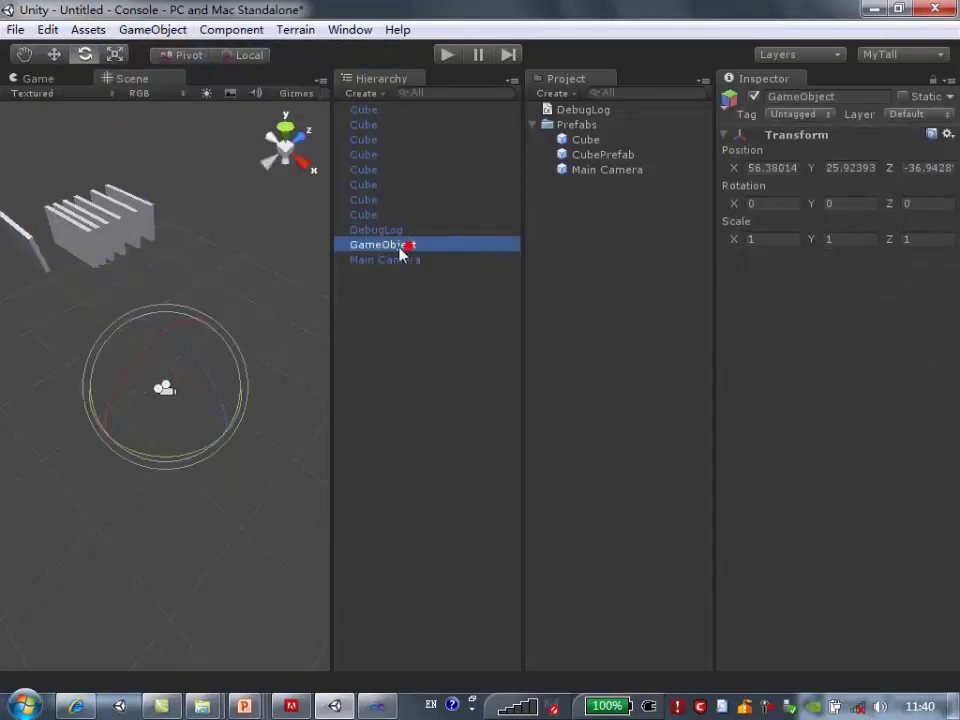
{"action": "left_click_drag", "start_coordinate": [128, 452], "coordinate": [193, 450], "text": "alt"}
{"action": "key", "text": "w"}
{"action": "left_click_drag", "start_coordinate": [186, 377], "coordinate": [170, 275]}
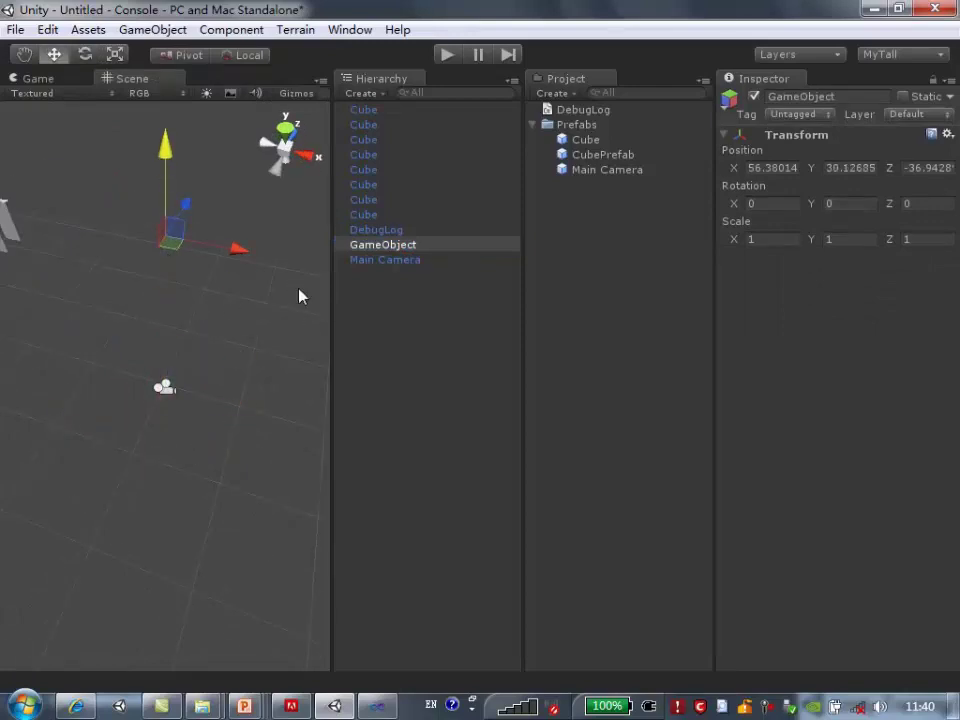
{"action": "mouse_move", "coordinate": [257, 281]}
{"action": "left_mouse_down", "text": "alt"}
{"action": "mouse_move", "coordinate": [156, 302]}
{"action": "mouse_move", "coordinate": [122, 270]}
{"action": "left_mouse_up", "text": "alt"}
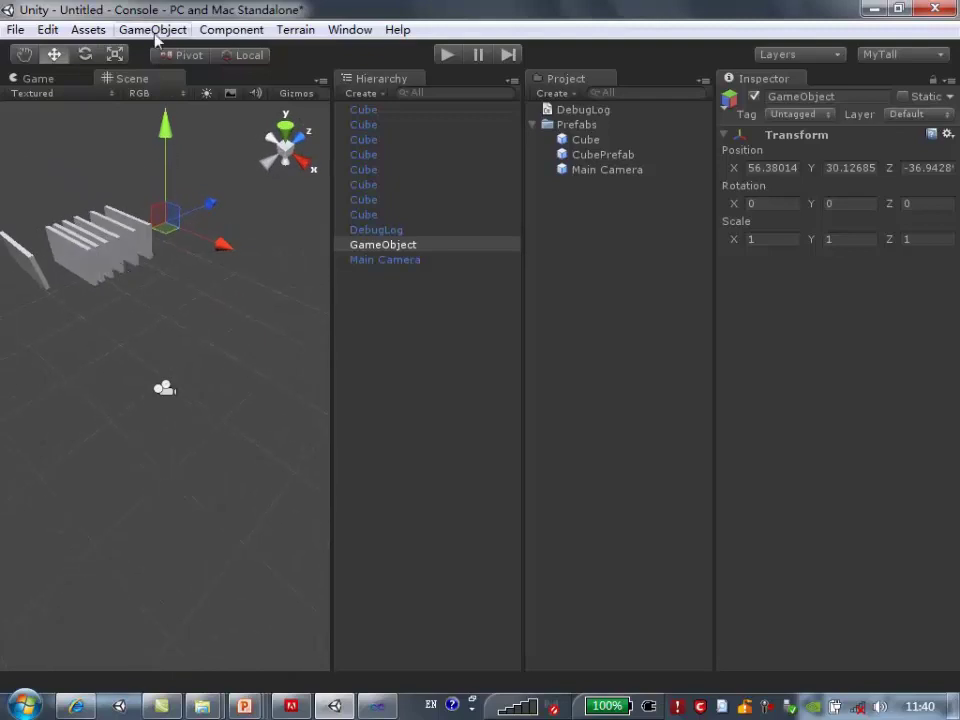
{"action": "left_click", "coordinate": [155, 31]}
{"action": "mouse_move", "coordinate": [225, 37]}
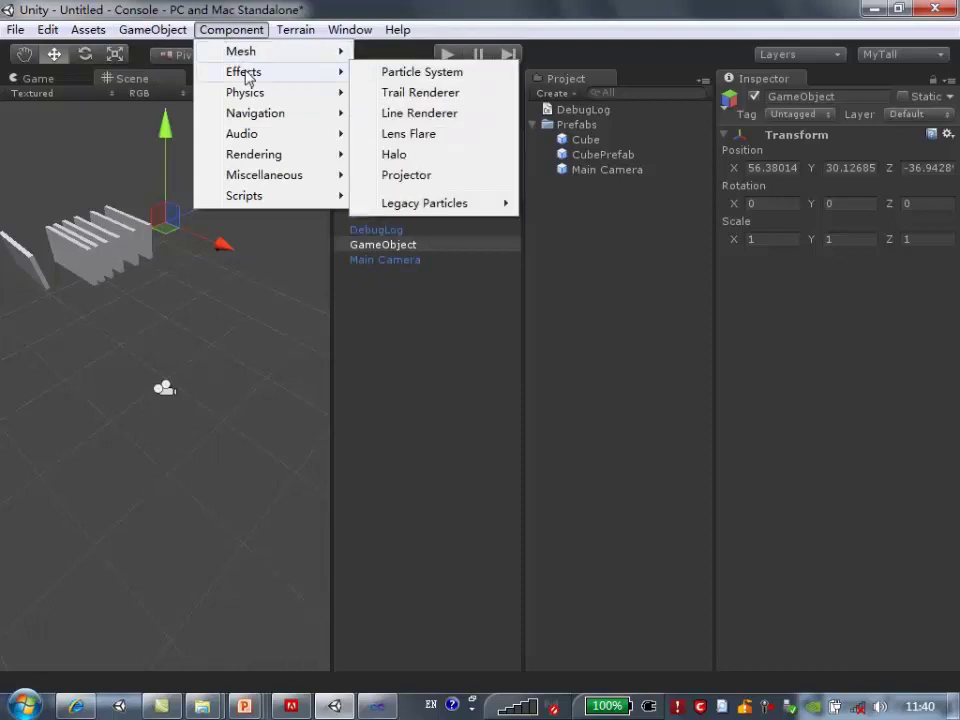
{"action": "mouse_move", "coordinate": [252, 92]}
{"action": "mouse_move", "coordinate": [265, 160]}
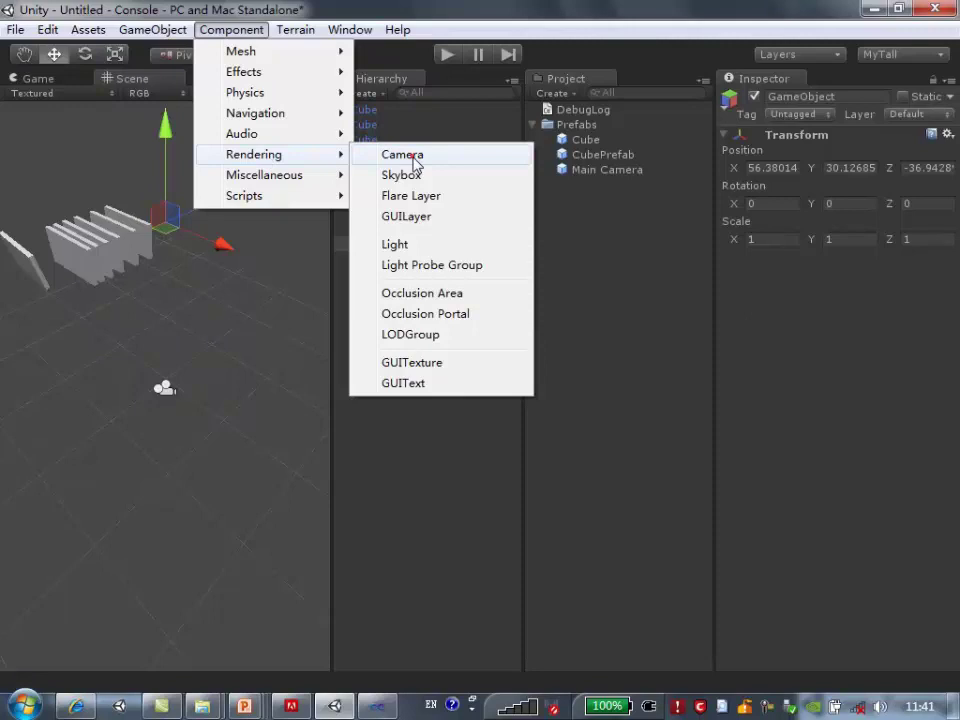
{"action": "left_click", "coordinate": [416, 165]}
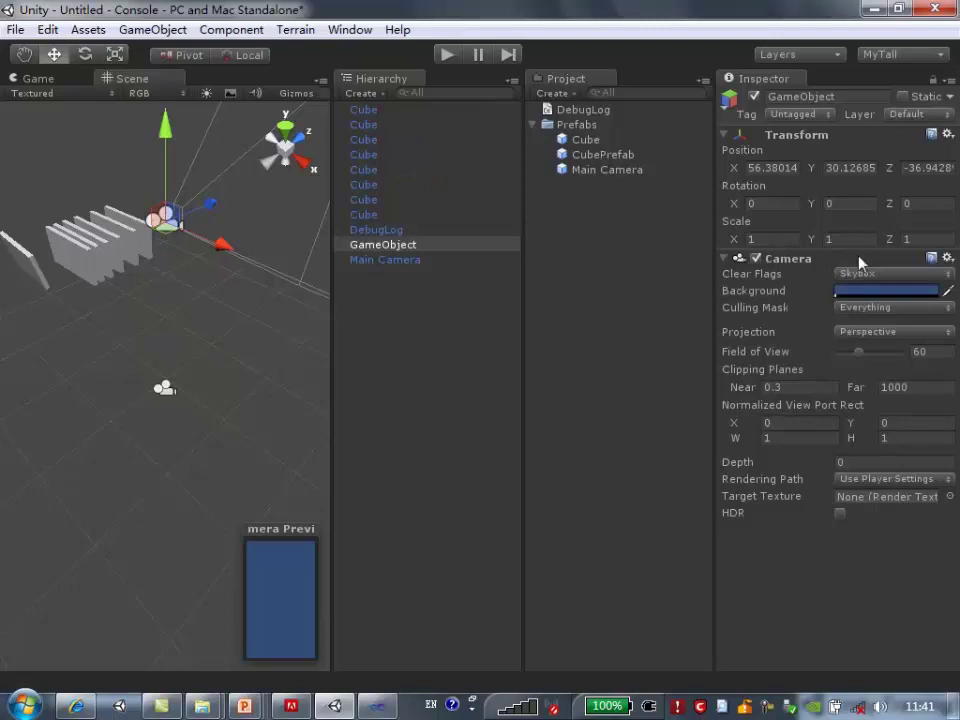
{"action": "scroll", "coordinate": [157, 366], "scroll_direction": "down", "scroll_amount": 2}
{"action": "mouse_move", "coordinate": [233, 313]}
{"action": "left_mouse_down"}
{"action": "mouse_move", "coordinate": [108, 323]}
{"action": "mouse_move", "coordinate": [183, 327]}
{"action": "left_mouse_up"}
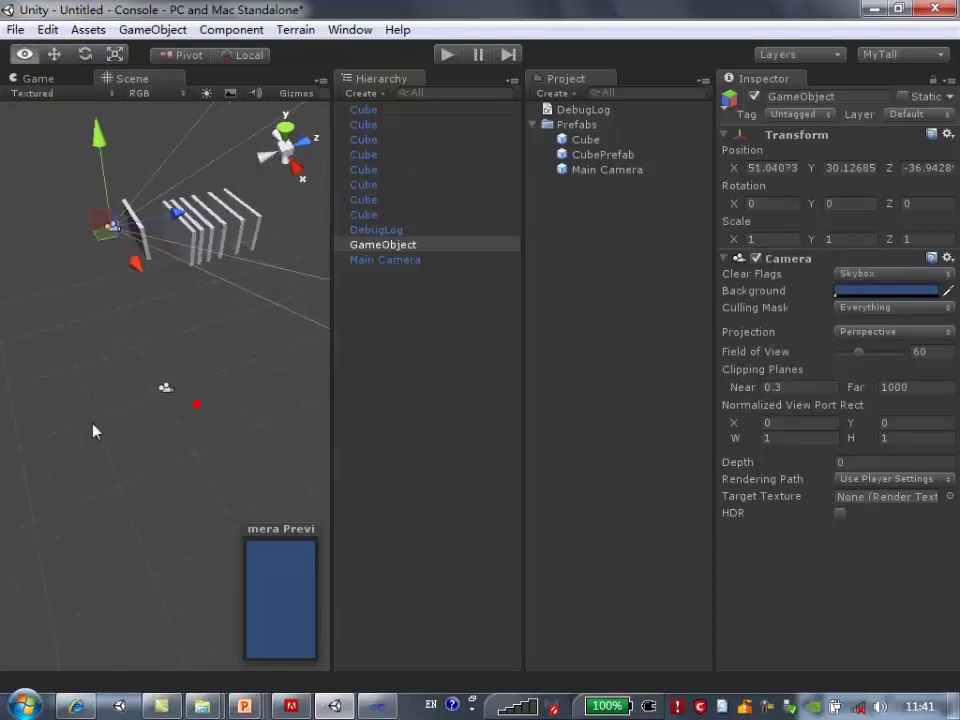
{"action": "mouse_move", "coordinate": [107, 215]}
{"action": "left_mouse_down"}
{"action": "mouse_move", "coordinate": [118, 295]}
{"action": "mouse_move", "coordinate": [35, 215]}
{"action": "mouse_move", "coordinate": [150, 358]}
{"action": "mouse_move", "coordinate": [204, 371]}
{"action": "mouse_move", "coordinate": [146, 304]}
{"action": "mouse_move", "coordinate": [255, 489]}
{"action": "mouse_move", "coordinate": [182, 285]}
{"action": "left_mouse_up"}
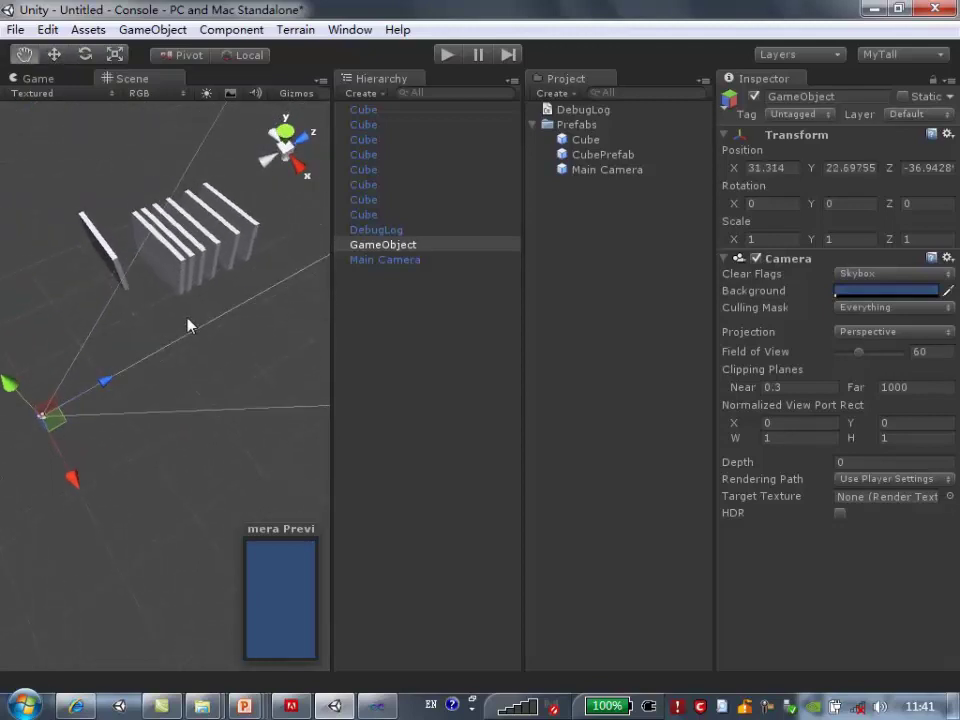
{"action": "left_click", "coordinate": [158, 29]}
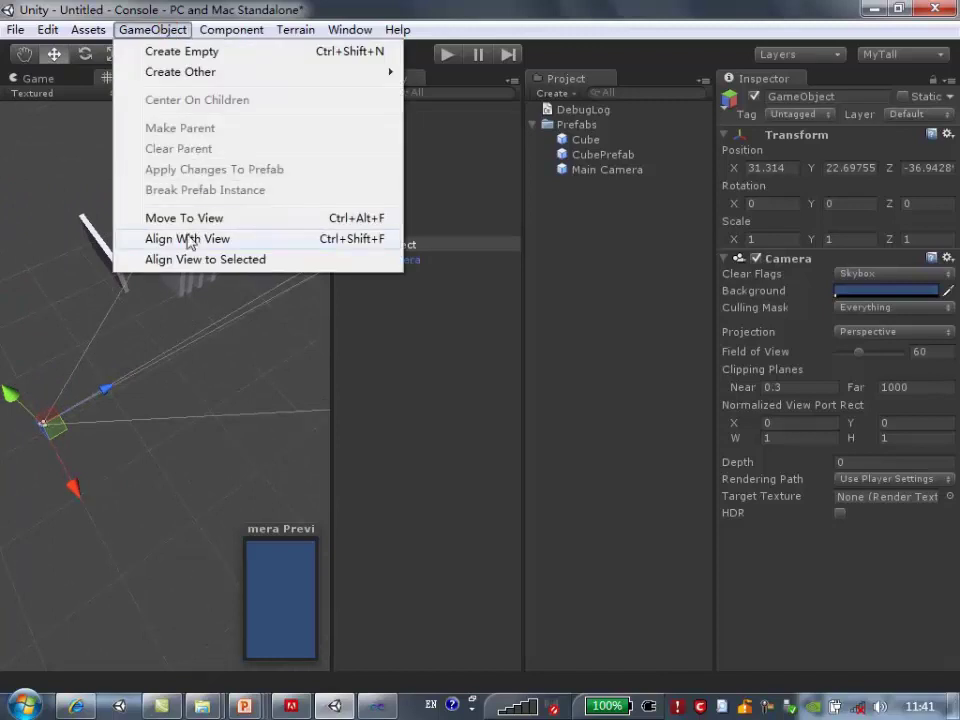
{"action": "left_click", "coordinate": [190, 238]}
{"action": "left_click_drag", "start_coordinate": [113, 434], "coordinate": [171, 369], "text": "alt"}
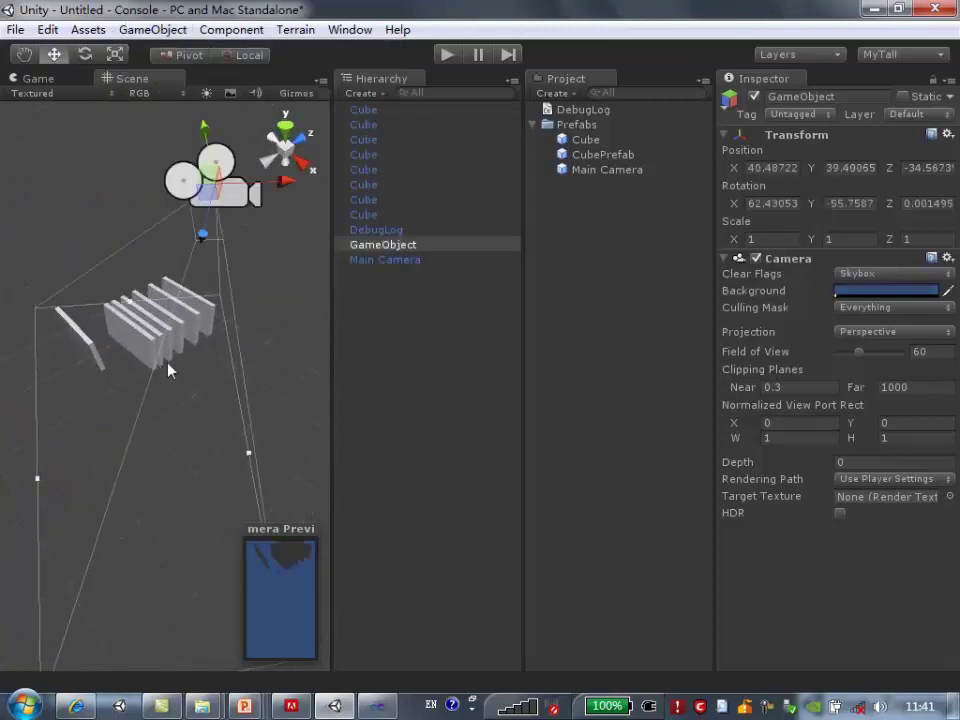
{"action": "left_click_drag", "start_coordinate": [86, 444], "coordinate": [207, 470], "text": "alt"}
{"action": "left_click_drag", "start_coordinate": [221, 257], "coordinate": [176, 411]}
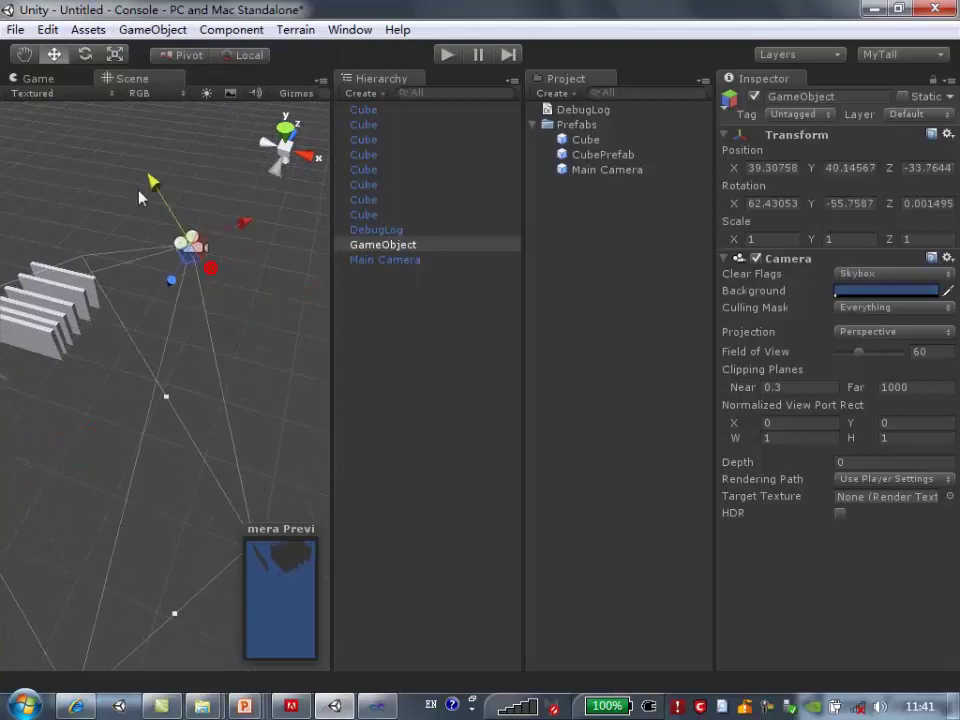
{"action": "left_click_drag", "start_coordinate": [160, 480], "coordinate": [225, 379], "text": "alt"}
{"action": "left_click_drag", "start_coordinate": [240, 290], "coordinate": [325, 273]}
{"action": "mouse_move", "coordinate": [165, 470]}
{"action": "left_mouse_down", "text": "alt"}
{"action": "mouse_move", "coordinate": [193, 456]}
{"action": "mouse_move", "coordinate": [72, 403]}
{"action": "left_mouse_up", "text": "alt"}
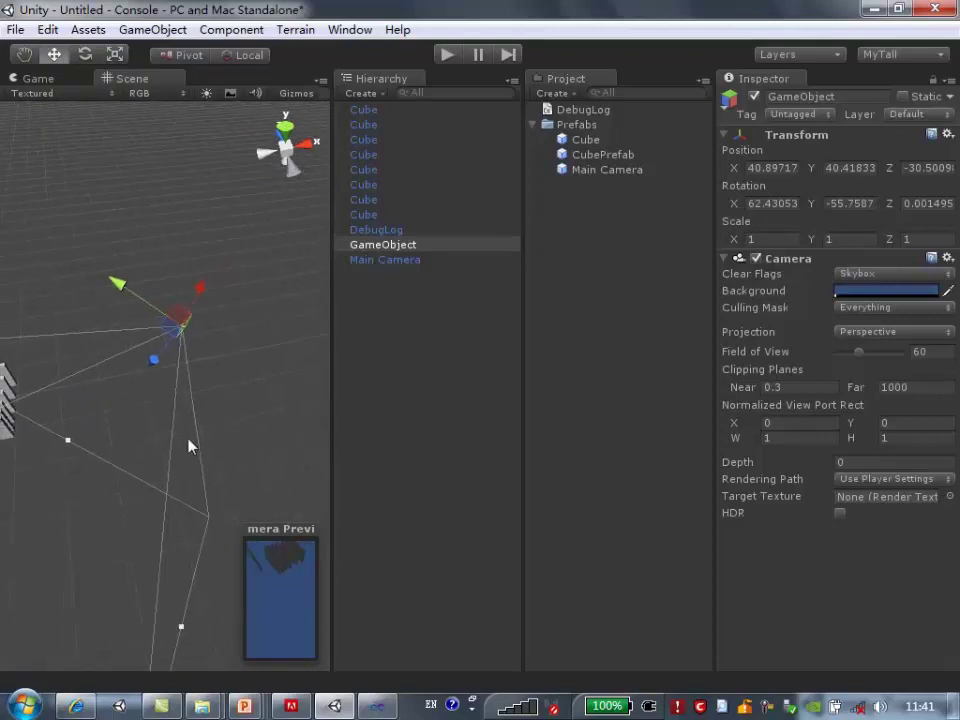
Deactivate the Main Camera, then select the GameObject camera and open its Clear Flags options
{"action": "left_click", "coordinate": [430, 262]}
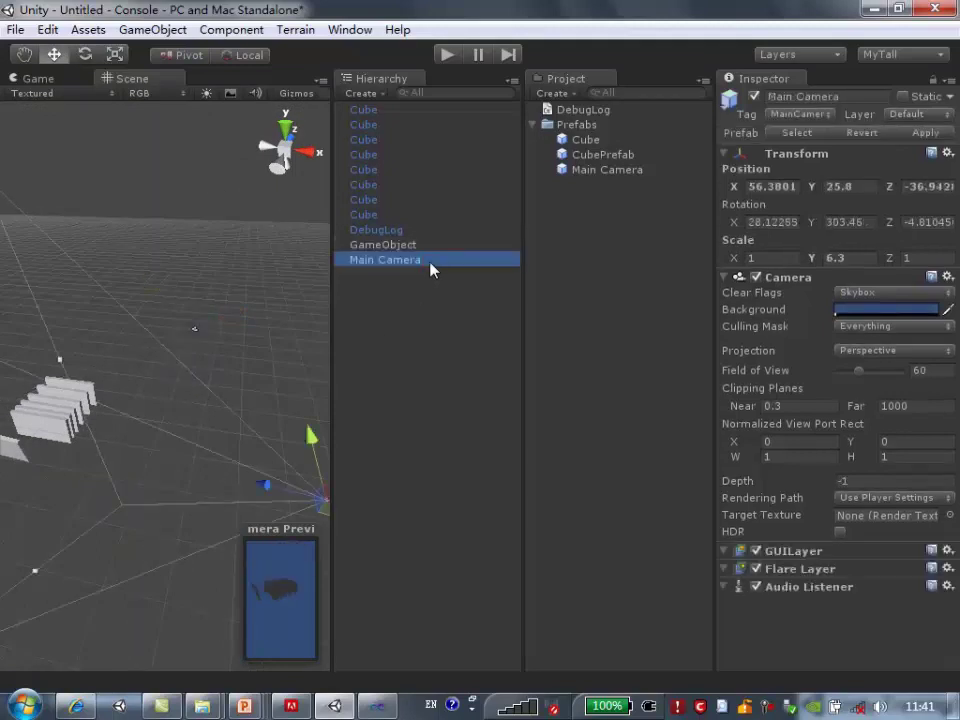
{"action": "left_click", "coordinate": [755, 99]}
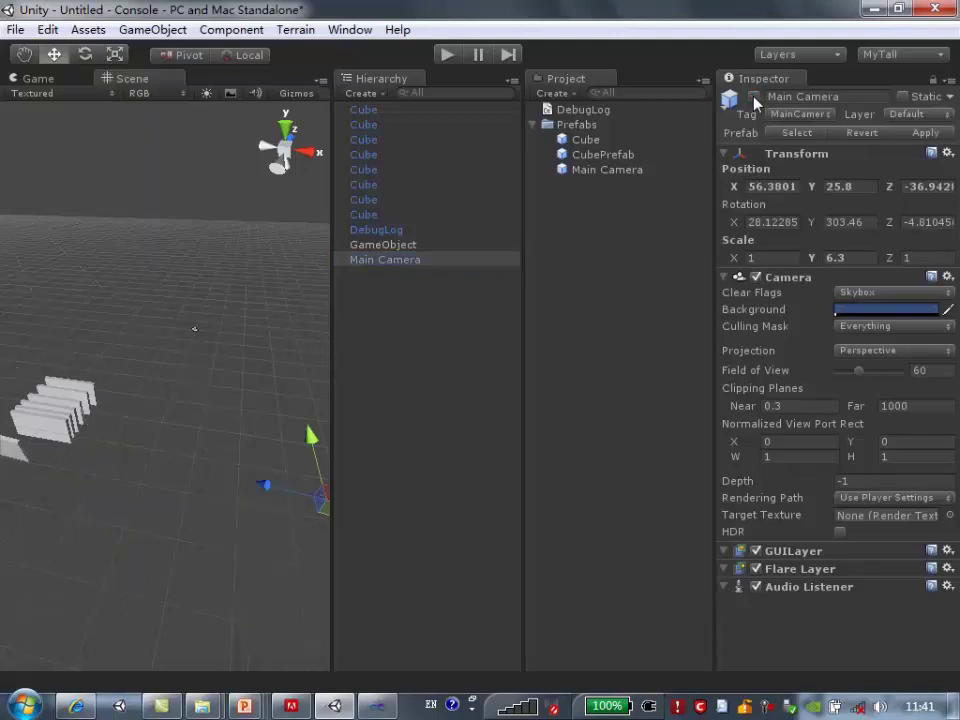
{"action": "left_click", "coordinate": [398, 247]}
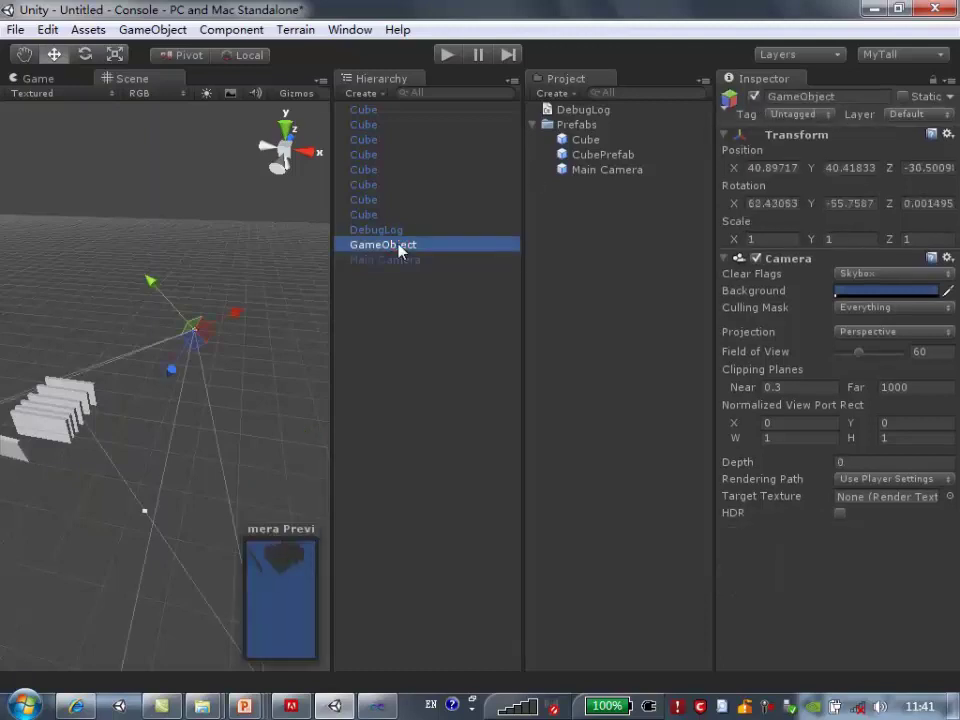
{"action": "left_click", "coordinate": [425, 262]}
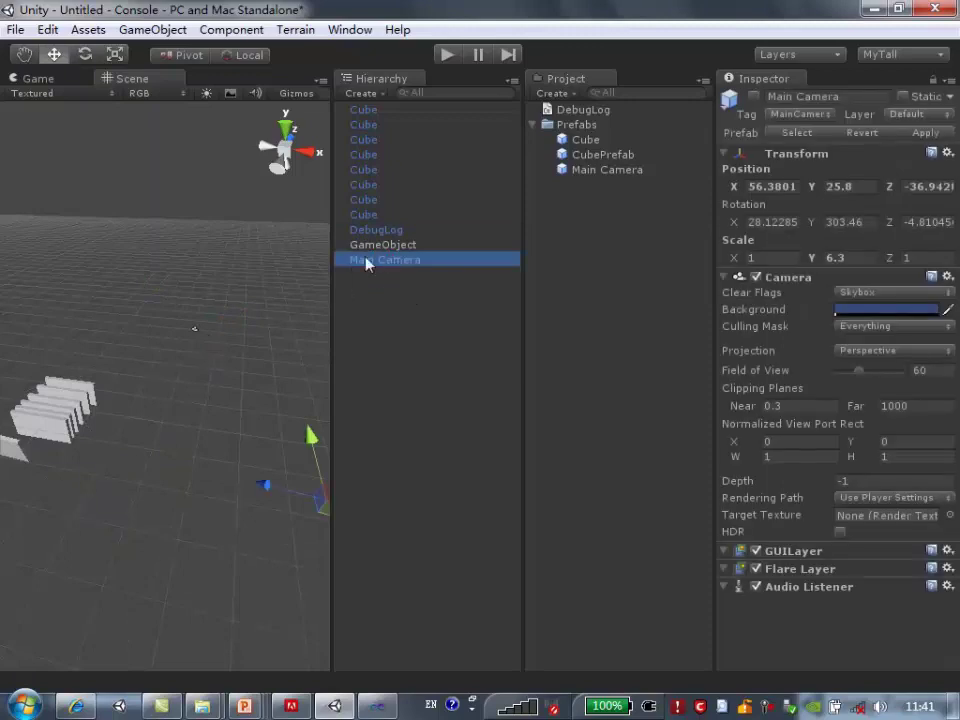
{"action": "left_click", "coordinate": [379, 249]}
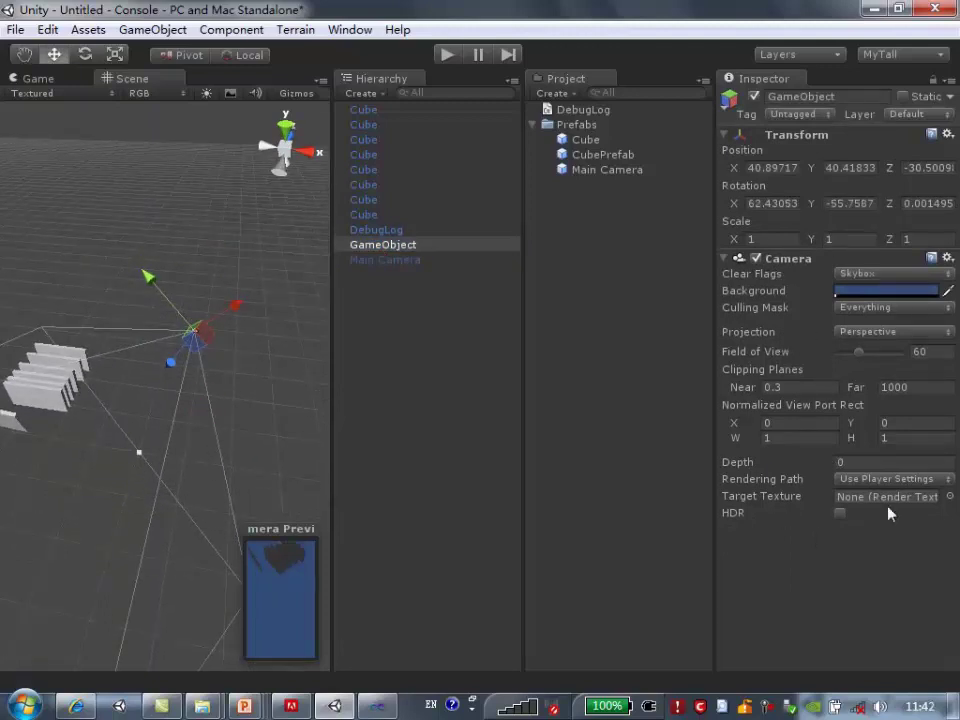
{"action": "left_click", "coordinate": [885, 274]}
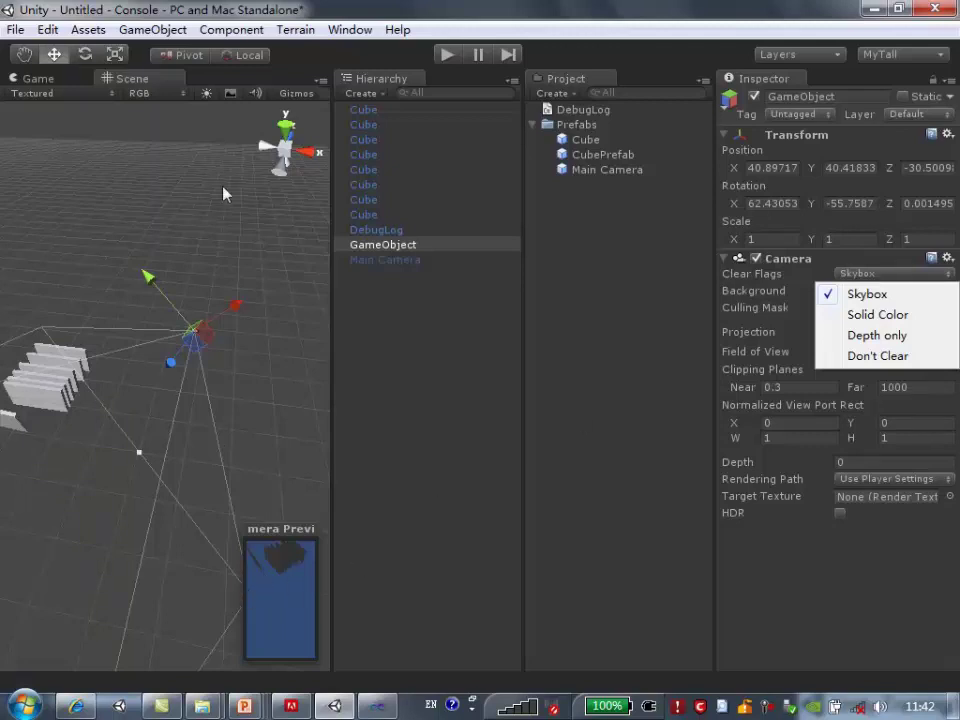
Leave Clear Flags on Skybox and import the Skyboxes standard package with all its items
{"action": "left_click", "coordinate": [226, 97]}
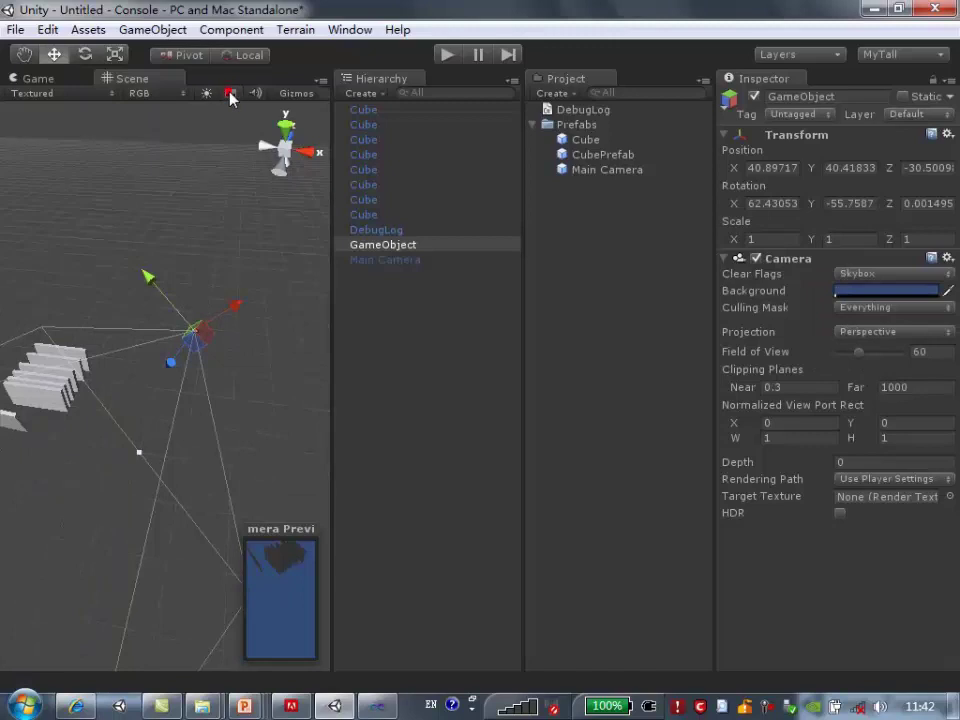
{"action": "left_click_drag", "start_coordinate": [265, 175], "coordinate": [164, 238], "text": "alt"}
{"action": "left_click_drag", "start_coordinate": [166, 338], "coordinate": [72, 320], "text": "alt"}
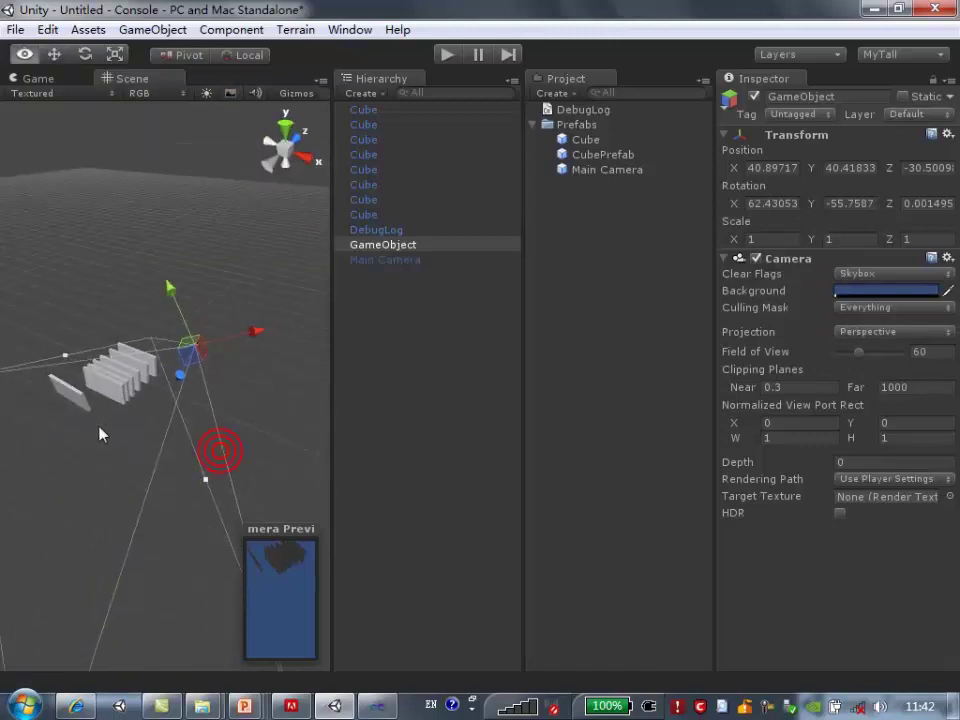
{"action": "left_click", "coordinate": [87, 30]}
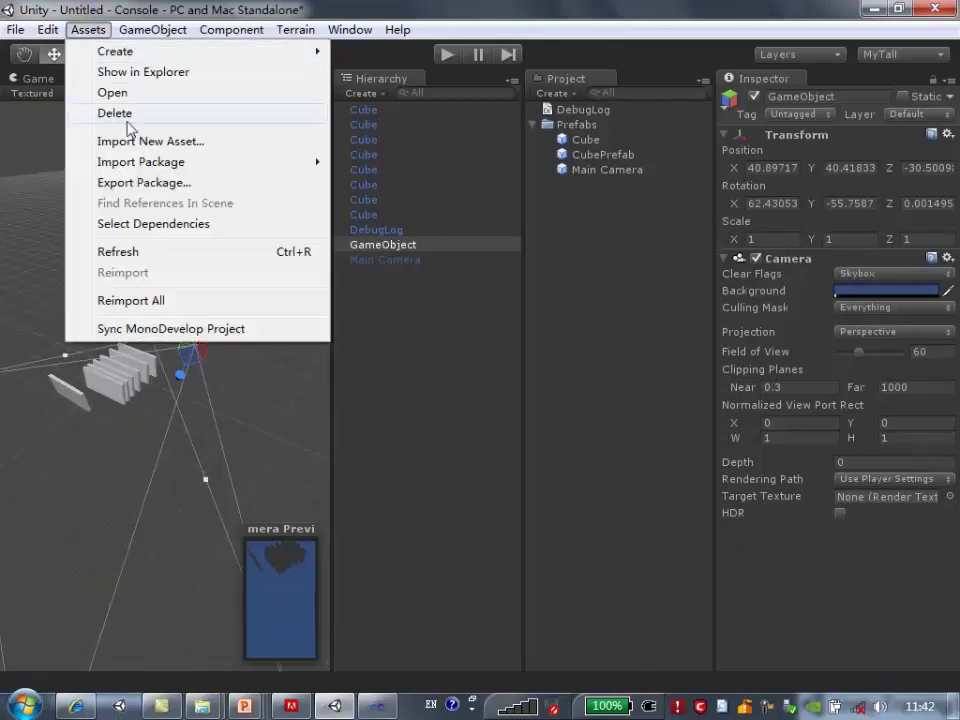
{"action": "mouse_move", "coordinate": [133, 161]}
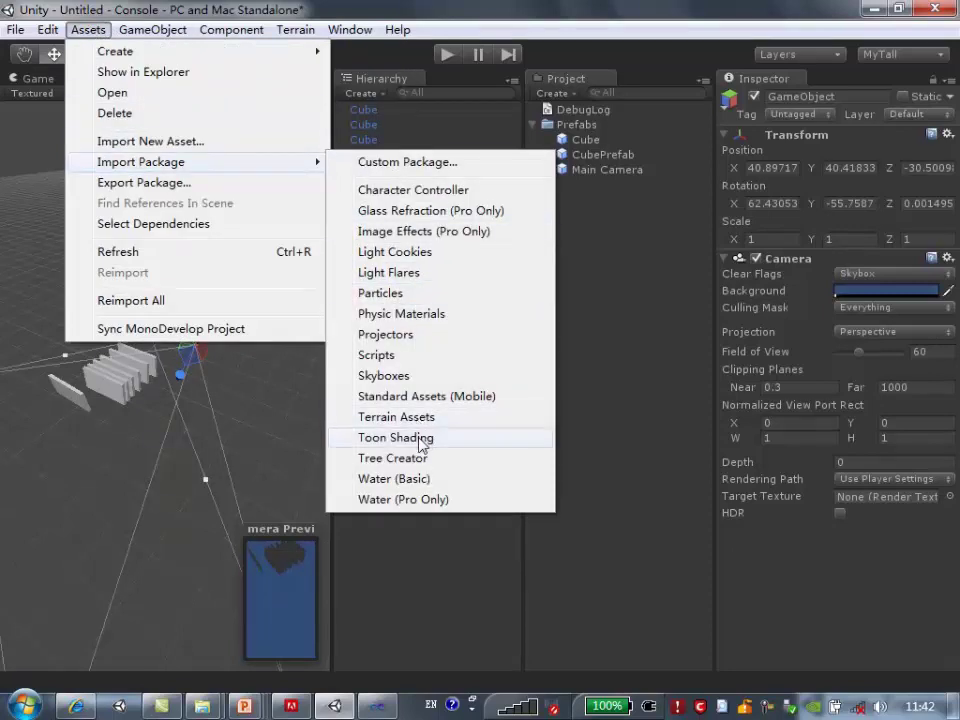
{"action": "left_click", "coordinate": [409, 382]}
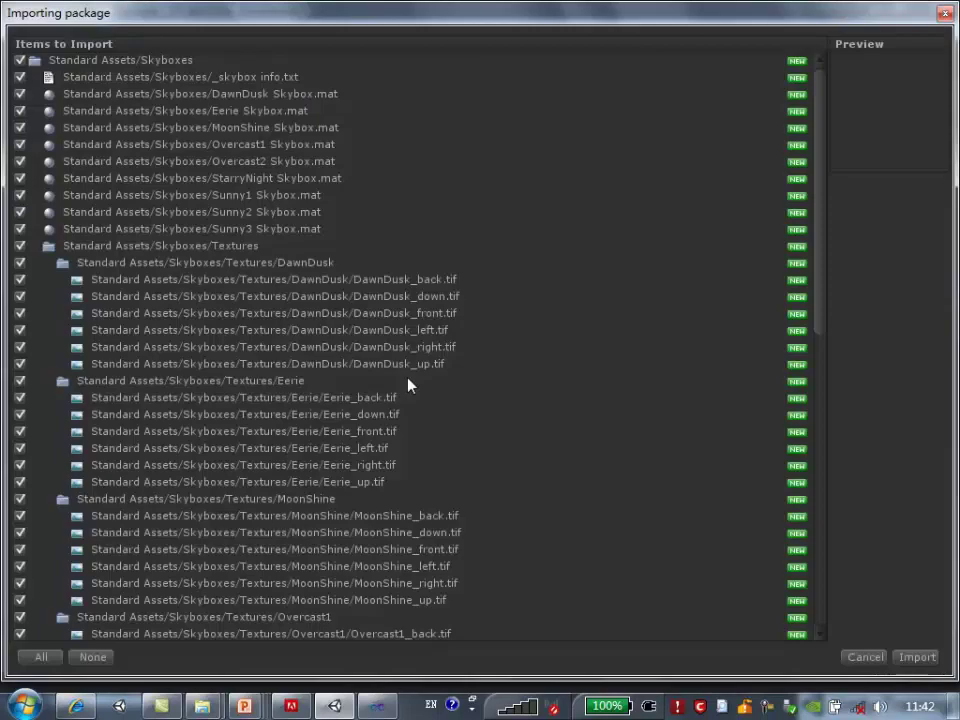
{"action": "left_click", "coordinate": [938, 657]}
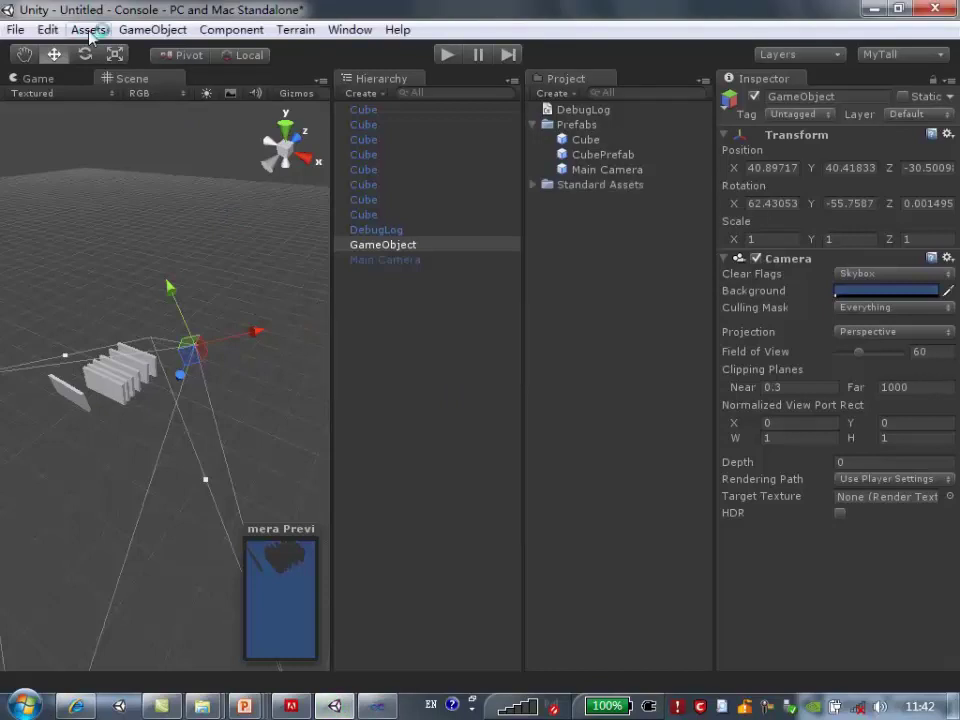
Expand Standard Assets > Skyboxes > Textures in the Project panel
{"action": "left_click", "coordinate": [88, 30]}
{"action": "mouse_move", "coordinate": [176, 163]}
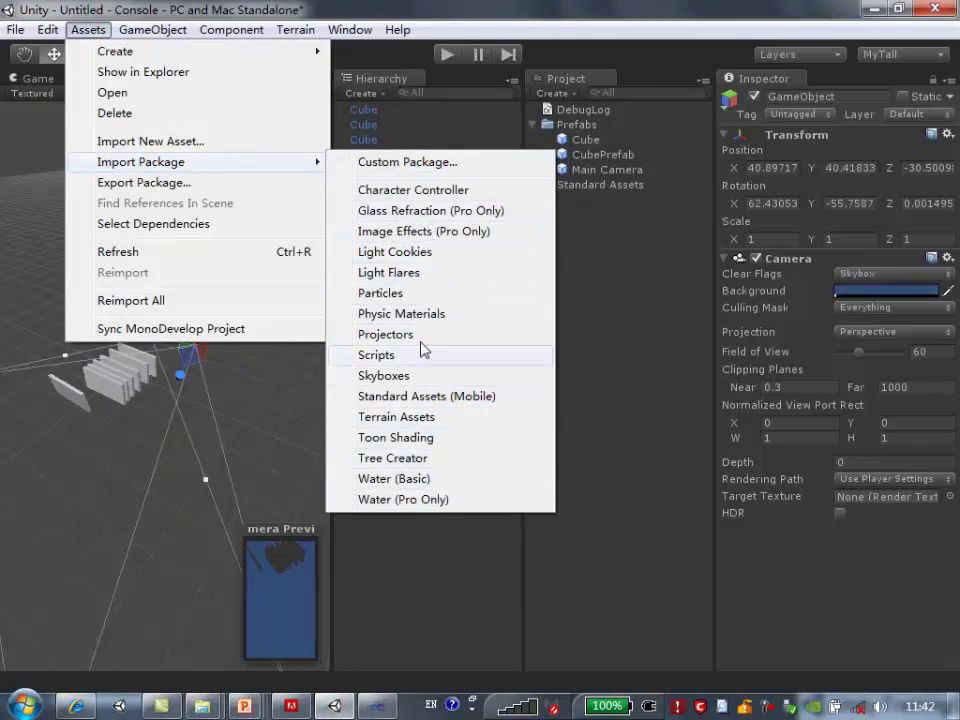
{"action": "left_click", "coordinate": [403, 6]}
{"action": "left_click", "coordinate": [618, 186]}
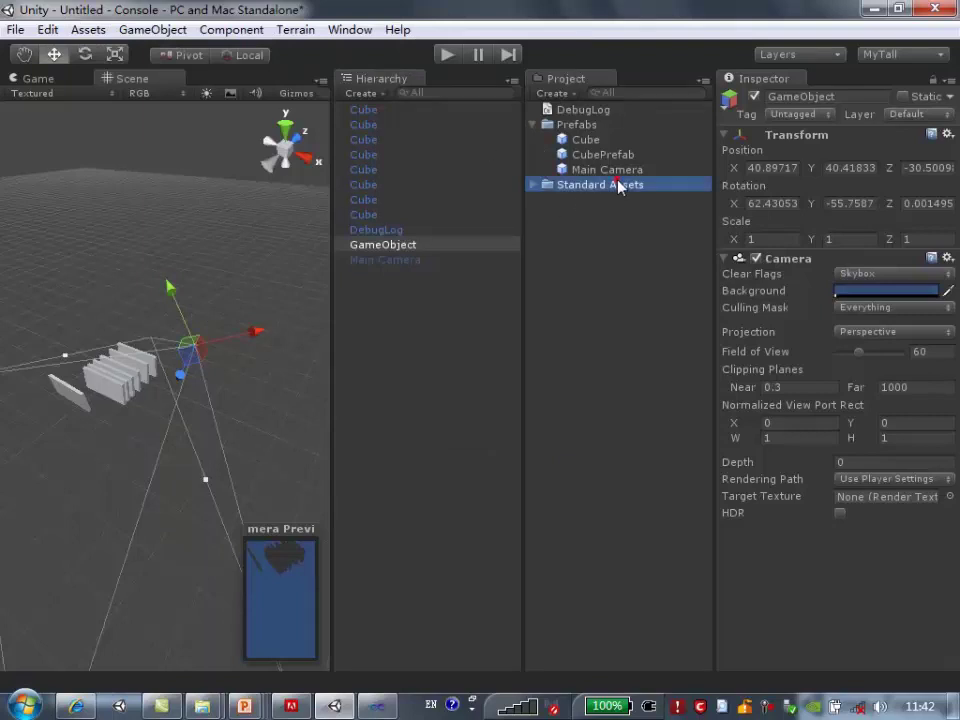
{"action": "left_click", "coordinate": [532, 186]}
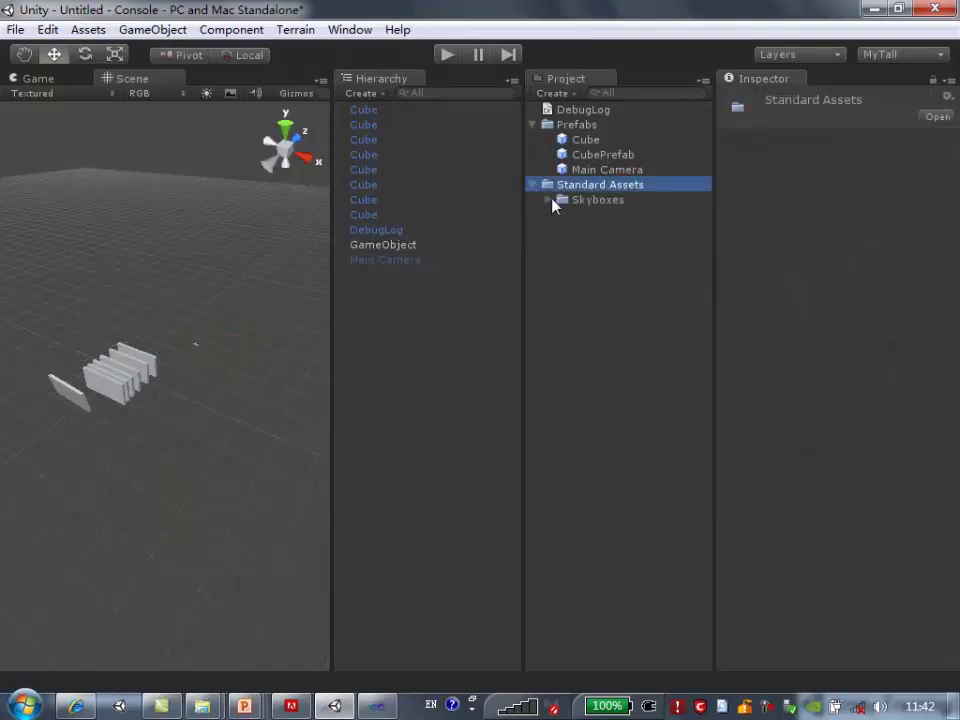
{"action": "left_click", "coordinate": [547, 201]}
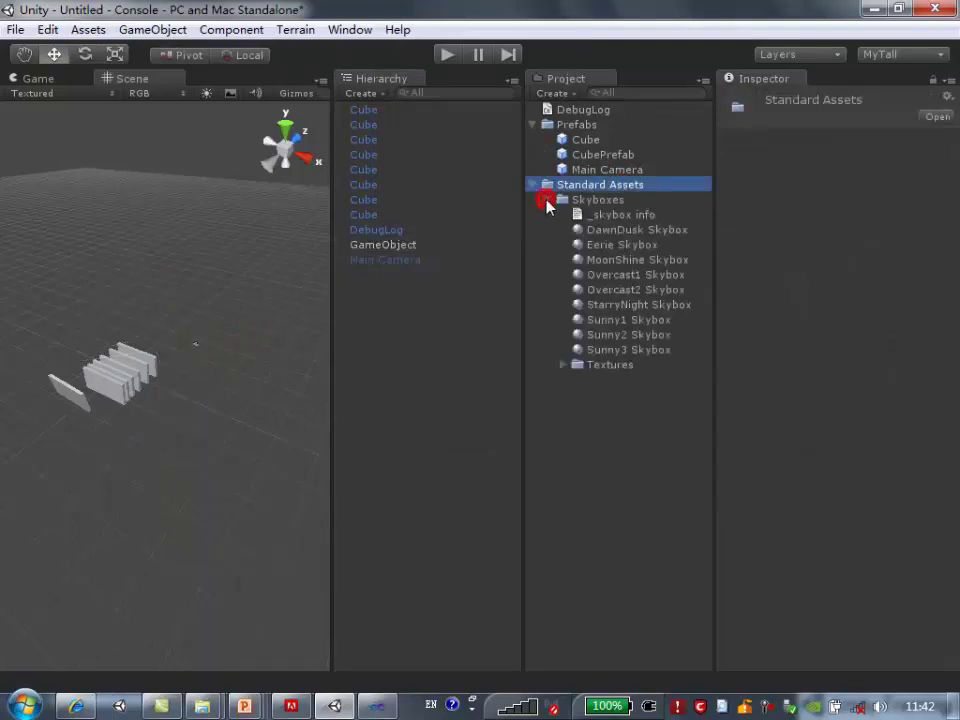
{"action": "left_click", "coordinate": [563, 365]}
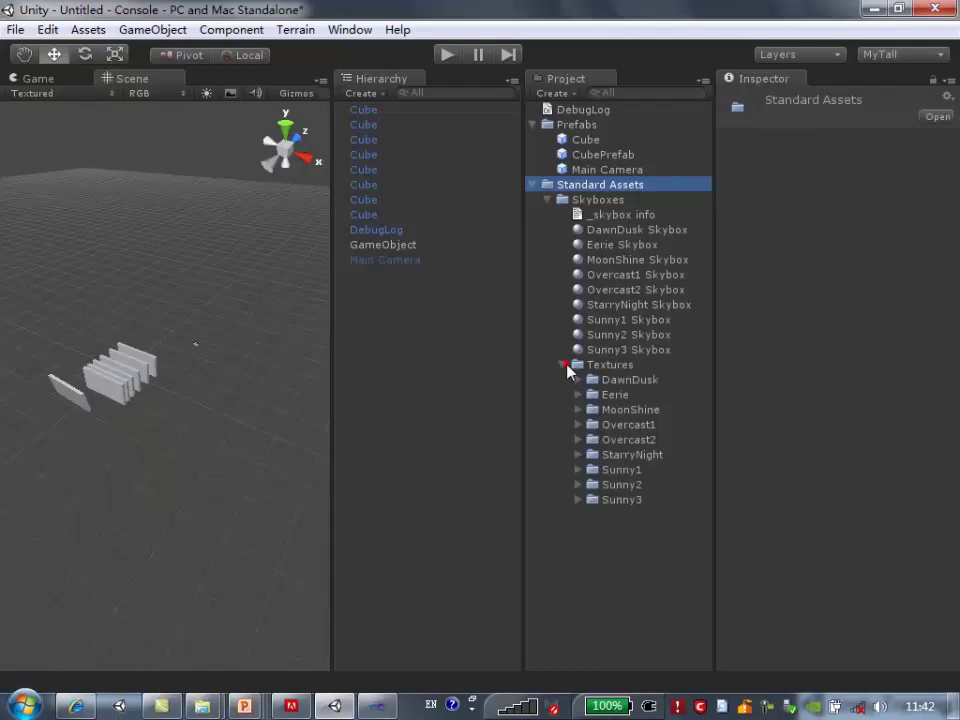
Assign Sunny1 Skybox as the Render Settings skybox material and show it in the Scene view
{"action": "left_click", "coordinate": [44, 29]}
{"action": "mouse_move", "coordinate": [135, 443]}
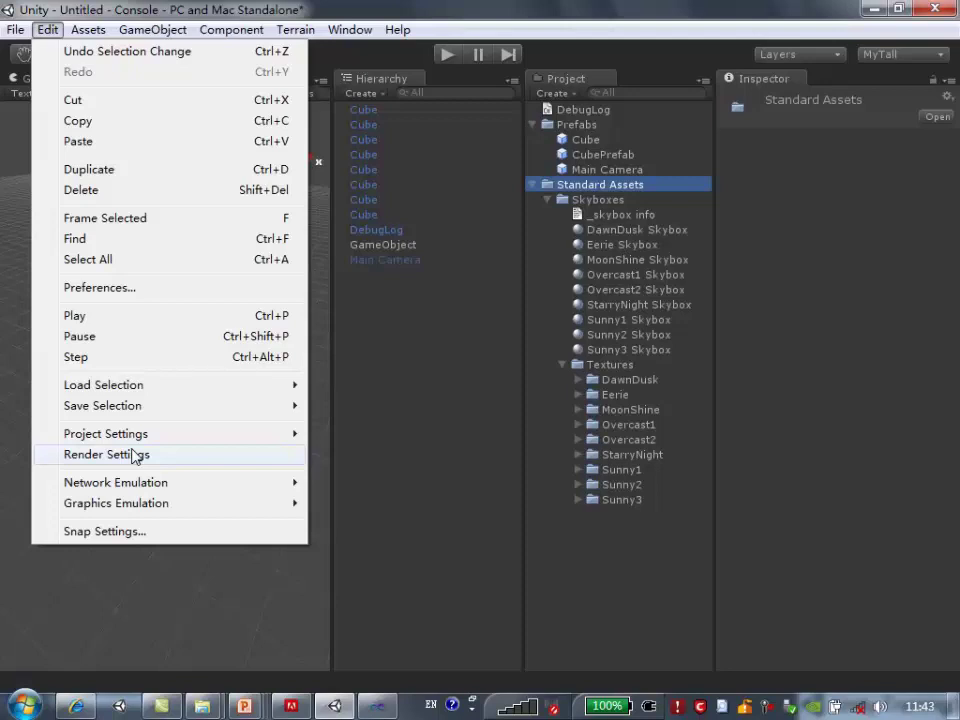
{"action": "left_click", "coordinate": [134, 455]}
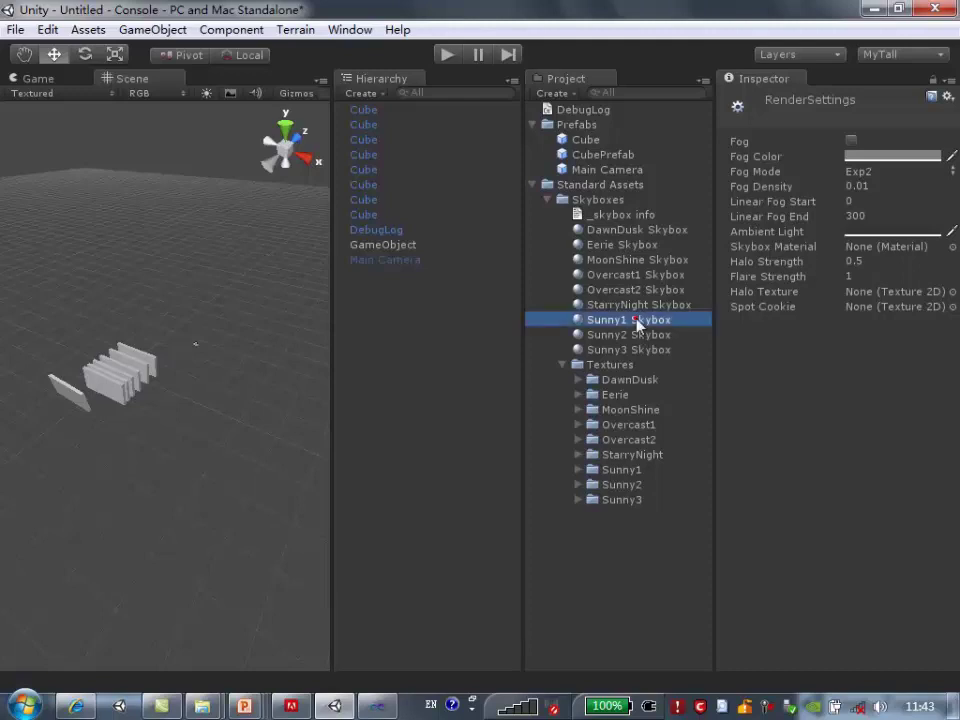
{"action": "left_click_drag", "start_coordinate": [637, 323], "coordinate": [880, 248]}
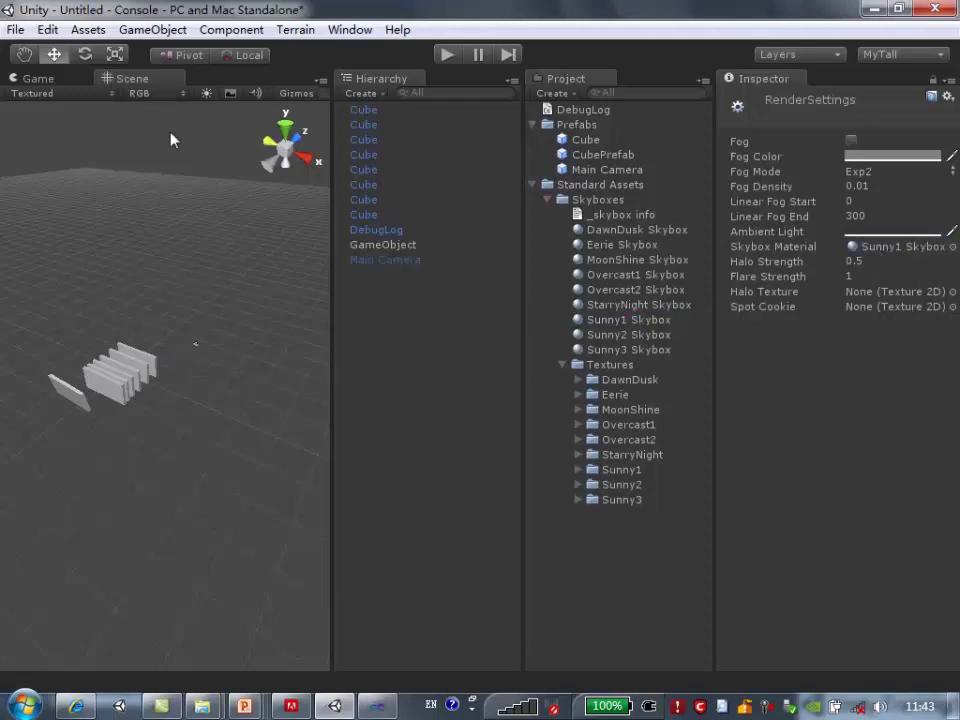
{"action": "left_click", "coordinate": [231, 93]}
{"action": "left_click_drag", "start_coordinate": [202, 499], "coordinate": [160, 287], "text": "alt"}
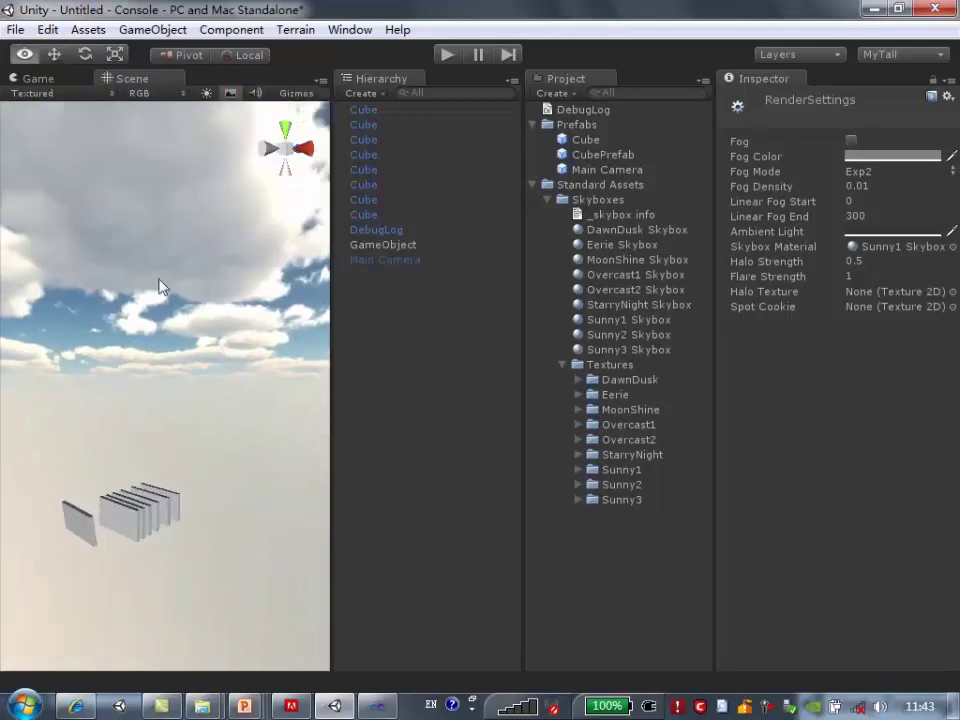
{"action": "mouse_move", "coordinate": [161, 462]}
{"action": "left_mouse_down", "text": "alt"}
{"action": "mouse_move", "coordinate": [295, 382]}
{"action": "mouse_move", "coordinate": [159, 495]}
{"action": "left_mouse_up", "text": "alt"}
{"action": "mouse_move", "coordinate": [291, 486]}
{"action": "left_mouse_down", "text": "alt"}
{"action": "mouse_move", "coordinate": [229, 512]}
{"action": "mouse_move", "coordinate": [262, 358]}
{"action": "left_mouse_up", "text": "alt"}
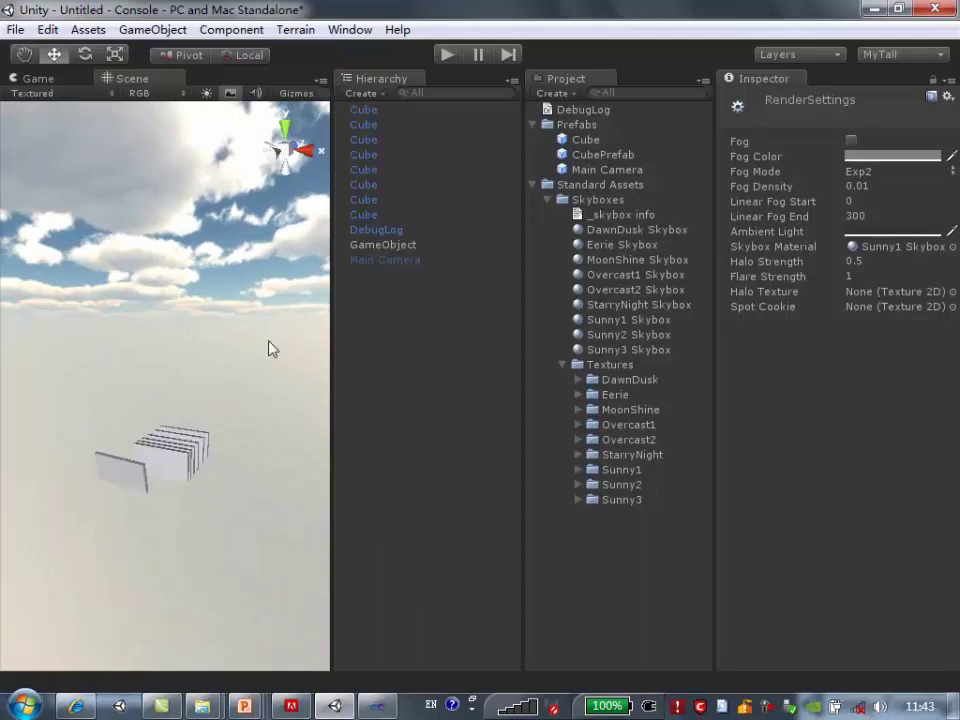
{"action": "middle_click_drag", "start_coordinate": [260, 357], "coordinate": [237, 450]}
Move the GameObject camera closer to the slabs and rotate it to face them
{"action": "left_click", "coordinate": [383, 245]}
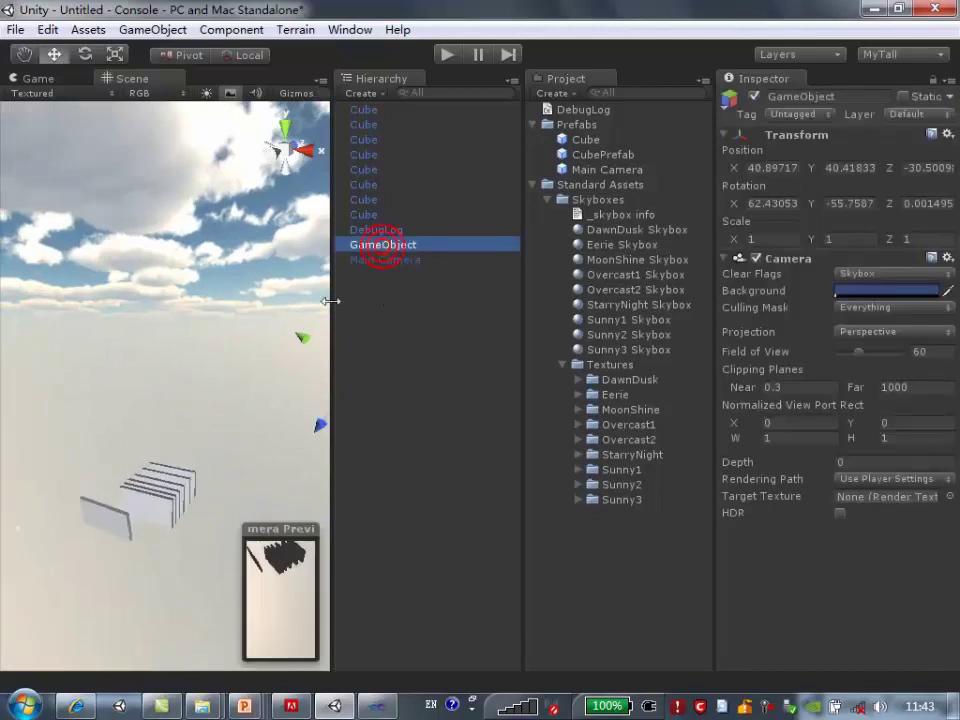
{"action": "right_click_drag", "start_coordinate": [208, 439], "coordinate": [295, 393], "text": "alt"}
{"action": "left_click_drag", "start_coordinate": [295, 393], "coordinate": [214, 564]}
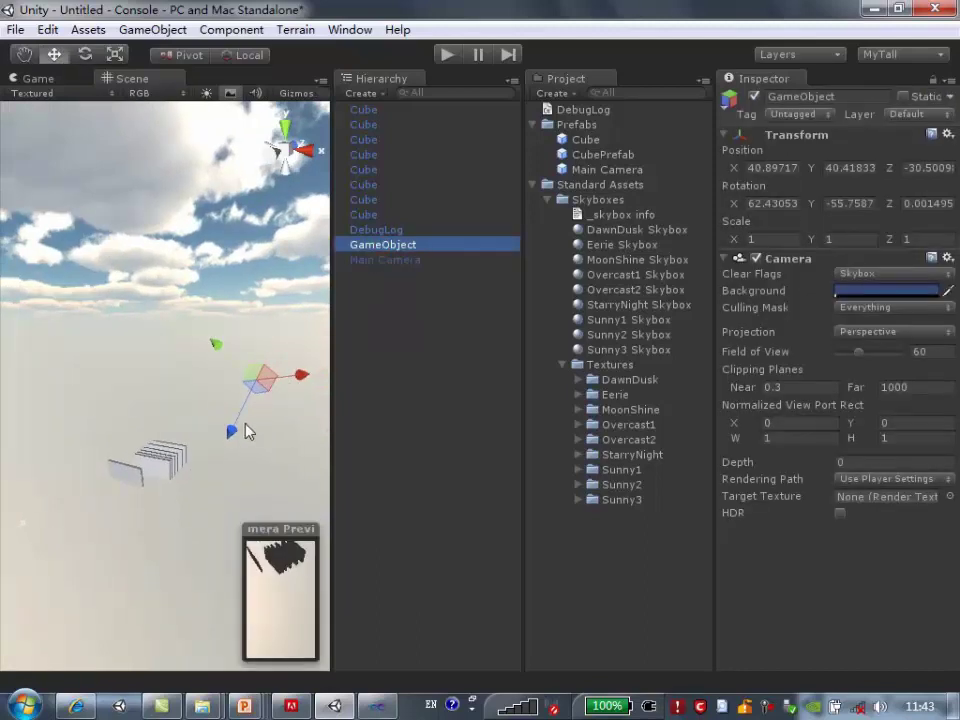
{"action": "key", "text": "e"}
{"action": "left_click_drag", "start_coordinate": [257, 446], "coordinate": [283, 647]}
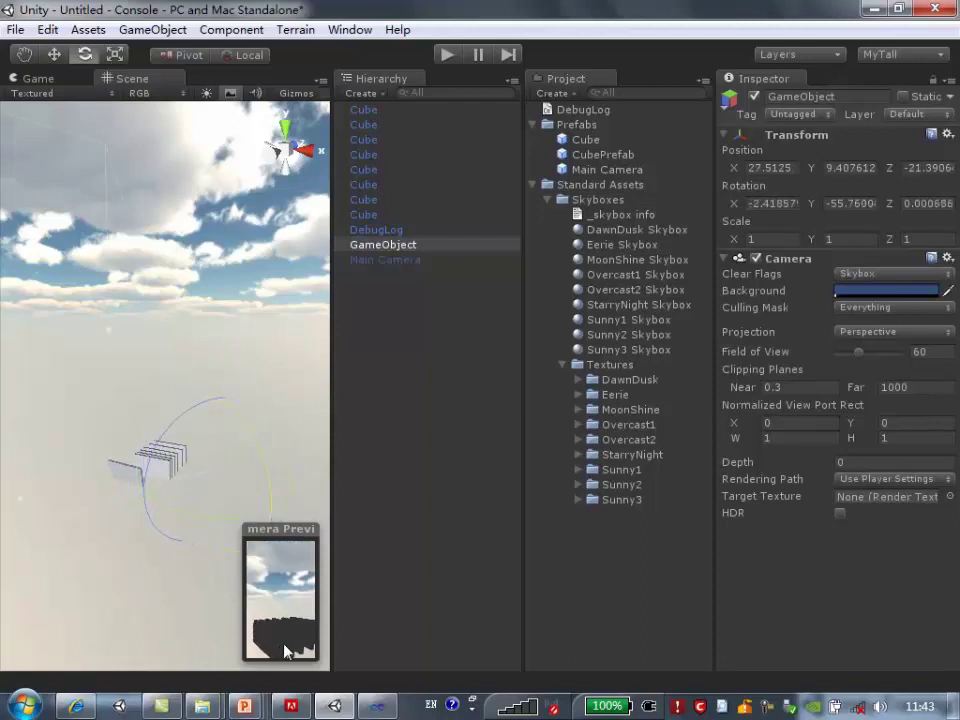
Detach the Scene view into a floating window and widen it
{"action": "left_click_drag", "start_coordinate": [131, 78], "coordinate": [152, 349]}
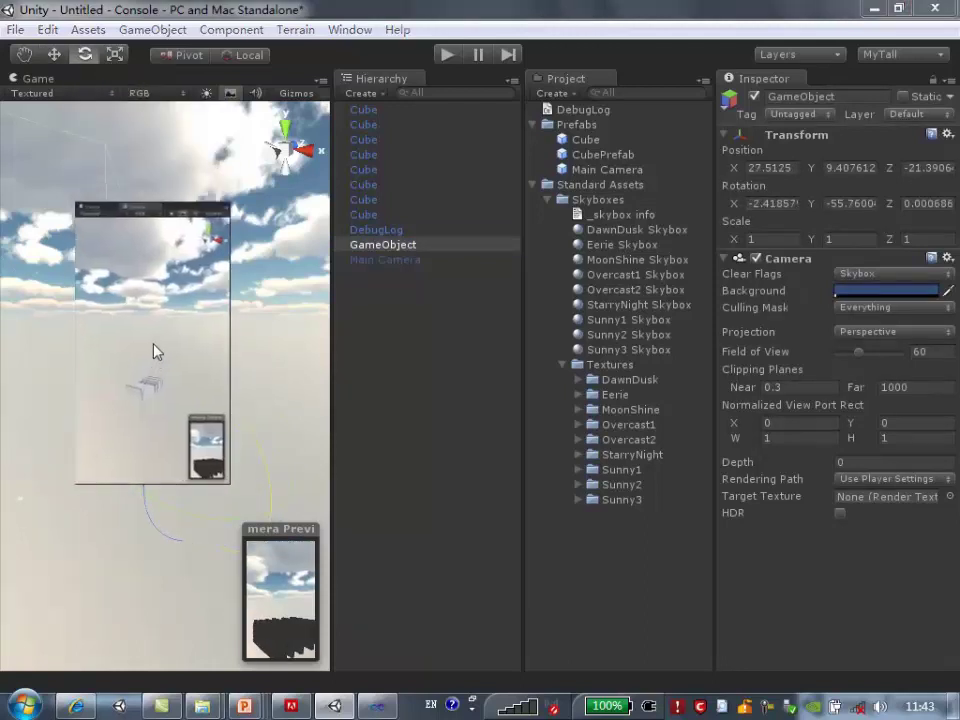
{"action": "left_click_drag", "start_coordinate": [338, 318], "coordinate": [727, 310]}
{"action": "mouse_move", "coordinate": [537, 372]}
{"action": "left_mouse_down", "text": "alt"}
{"action": "mouse_move", "coordinate": [532, 422]}
{"action": "mouse_move", "coordinate": [549, 467]}
{"action": "mouse_move", "coordinate": [411, 326]}
{"action": "mouse_move", "coordinate": [561, 401]}
{"action": "mouse_move", "coordinate": [313, 315]}
{"action": "mouse_move", "coordinate": [540, 478]}
{"action": "mouse_move", "coordinate": [379, 495]}
{"action": "mouse_move", "coordinate": [388, 551]}
{"action": "left_mouse_up", "text": "alt"}
Tilt the camera to X rotation 9.77, placing it at 27.51, 9.41, -21.39
{"action": "left_click", "coordinate": [313, 315]}
{"action": "left_click", "coordinate": [370, 556]}
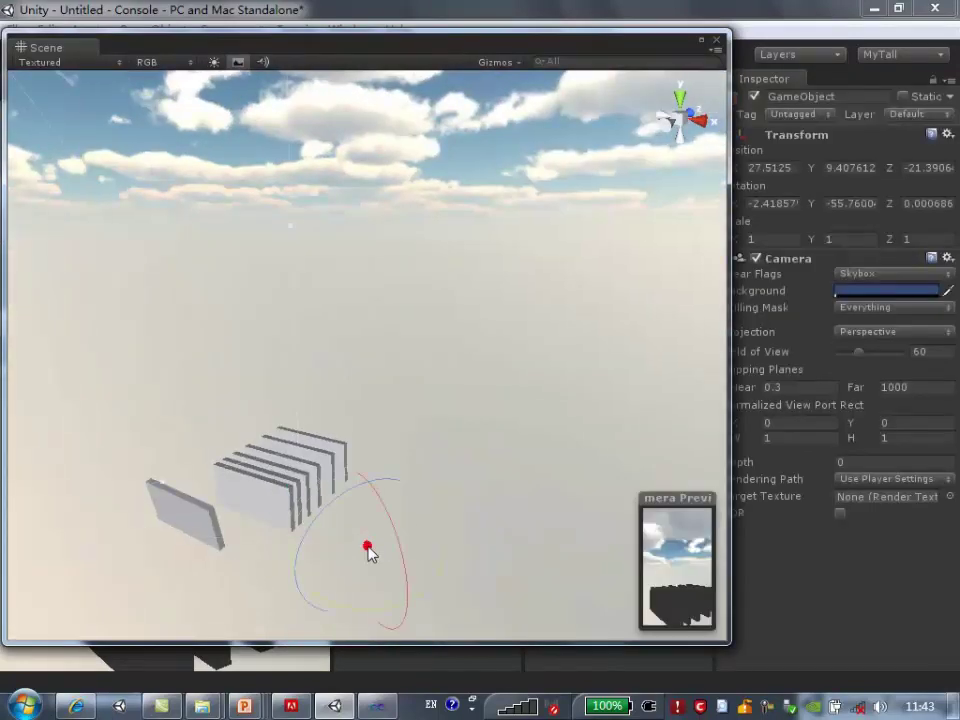
{"action": "middle_click_drag", "start_coordinate": [465, 467], "coordinate": [461, 437]}
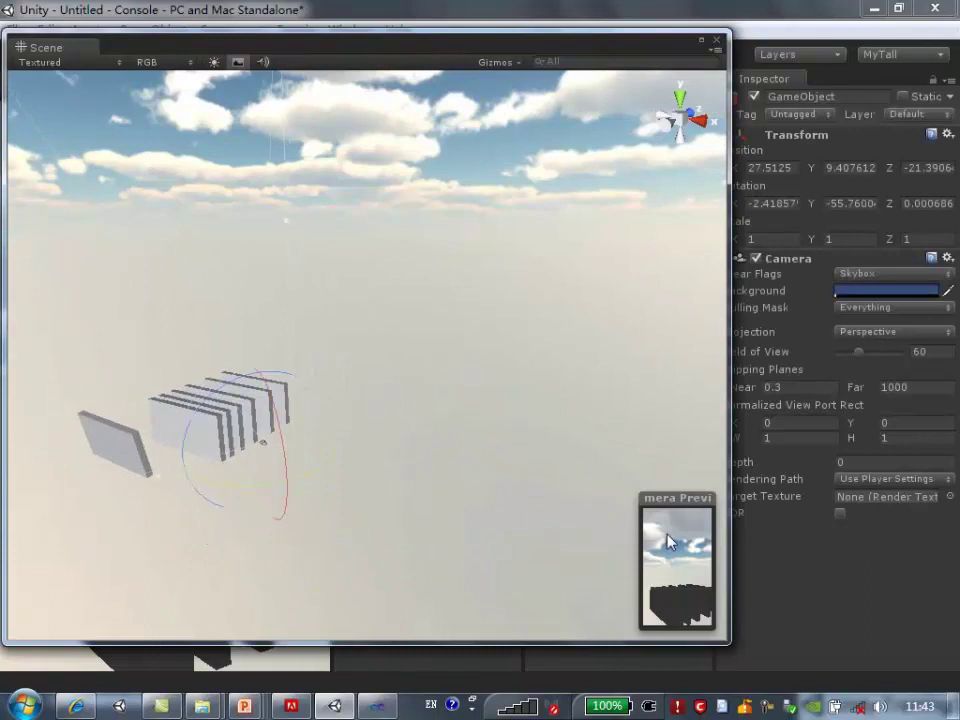
{"action": "left_click_drag", "start_coordinate": [277, 410], "coordinate": [424, 198]}
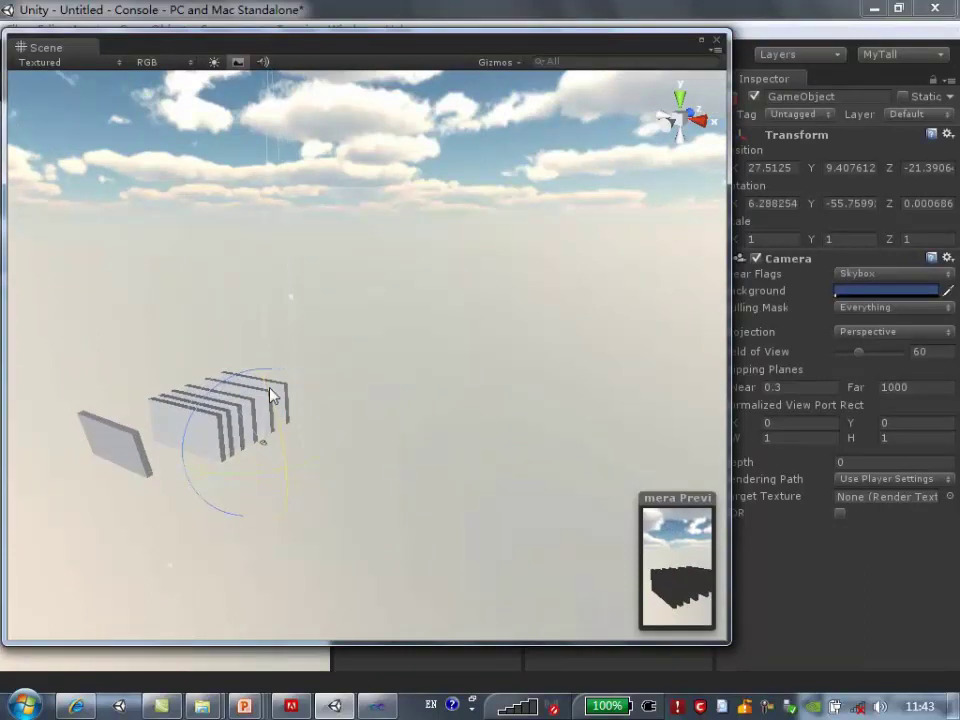
{"action": "mouse_move", "coordinate": [525, 47]}
{"action": "left_mouse_down"}
{"action": "mouse_move", "coordinate": [462, 47]}
{"action": "mouse_move", "coordinate": [524, 40]}
{"action": "left_mouse_up"}
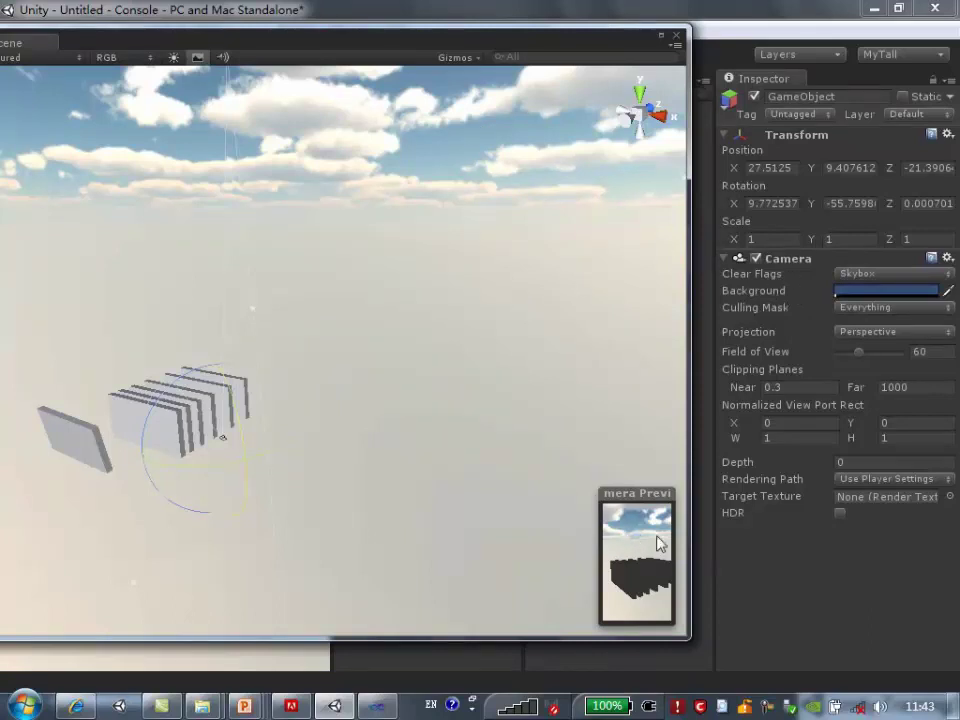
Try the Solid Color and Depth only clear flags, then return to Skybox
{"action": "left_click", "coordinate": [900, 275]}
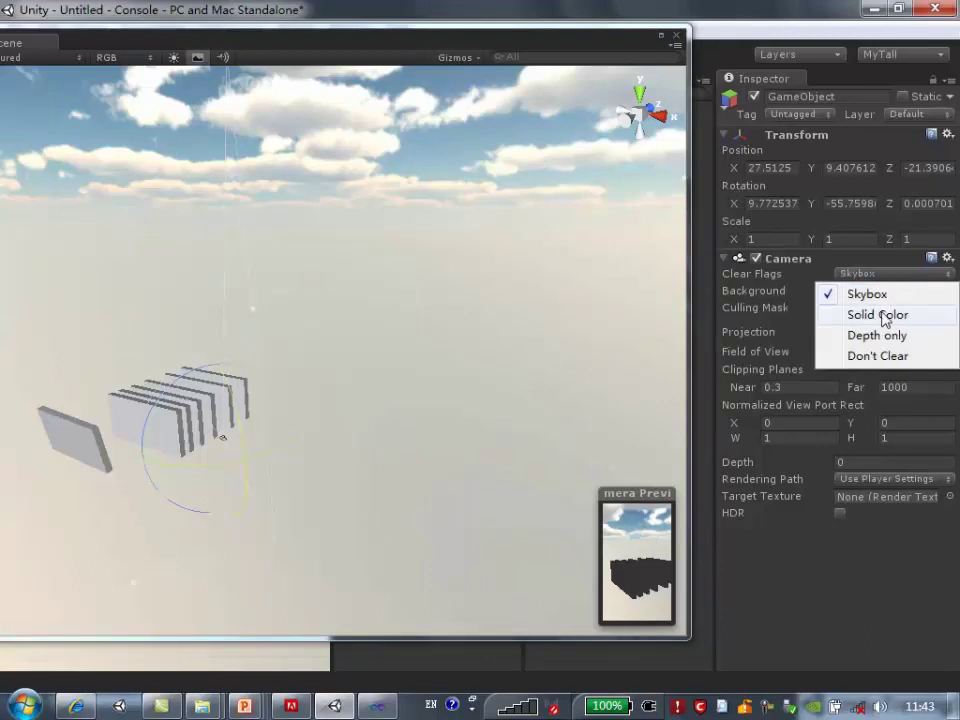
{"action": "left_click", "coordinate": [874, 316]}
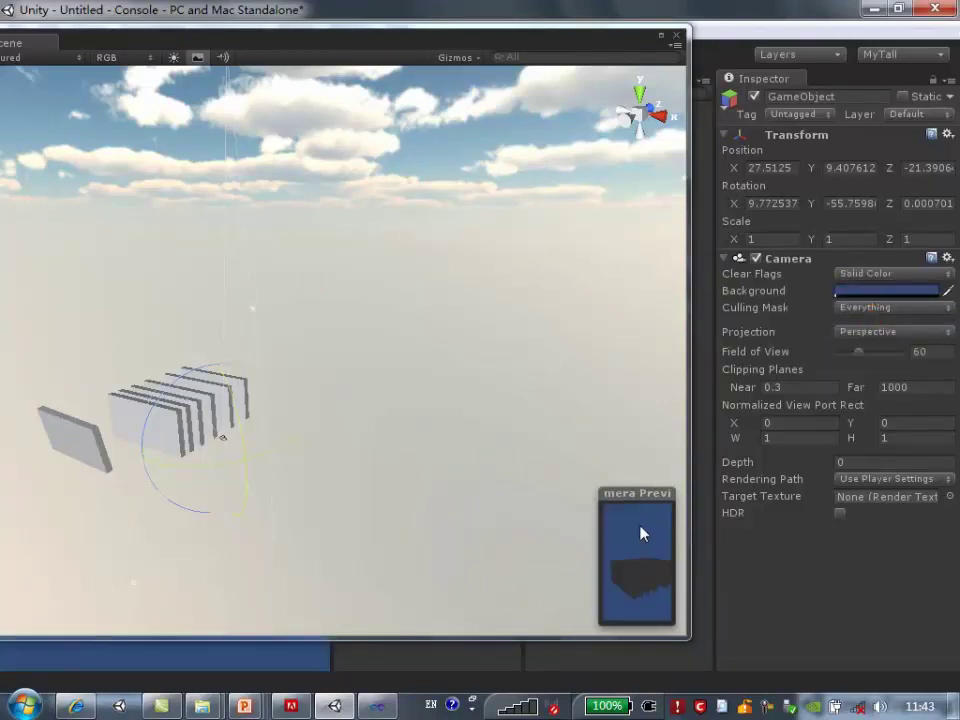
{"action": "left_click", "coordinate": [894, 275]}
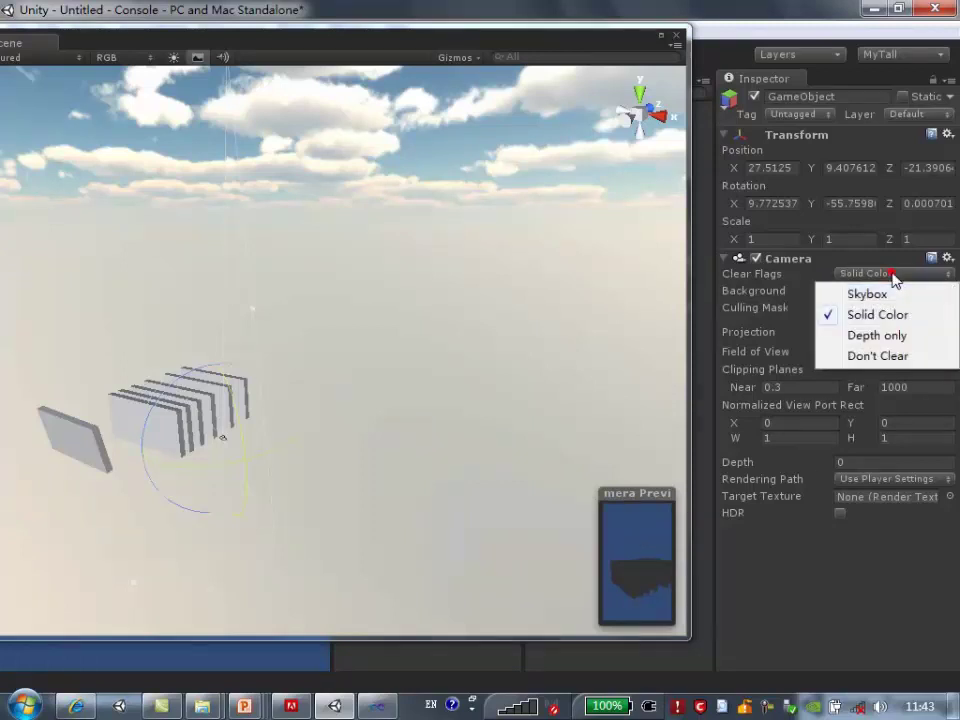
{"action": "left_click", "coordinate": [877, 335]}
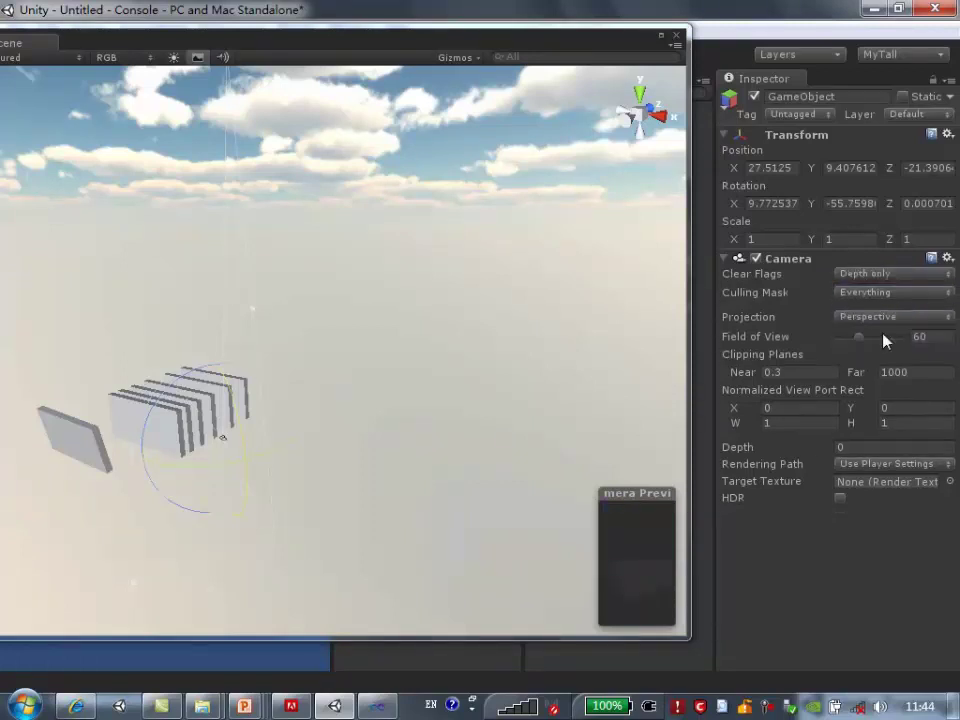
{"action": "left_click", "coordinate": [880, 275]}
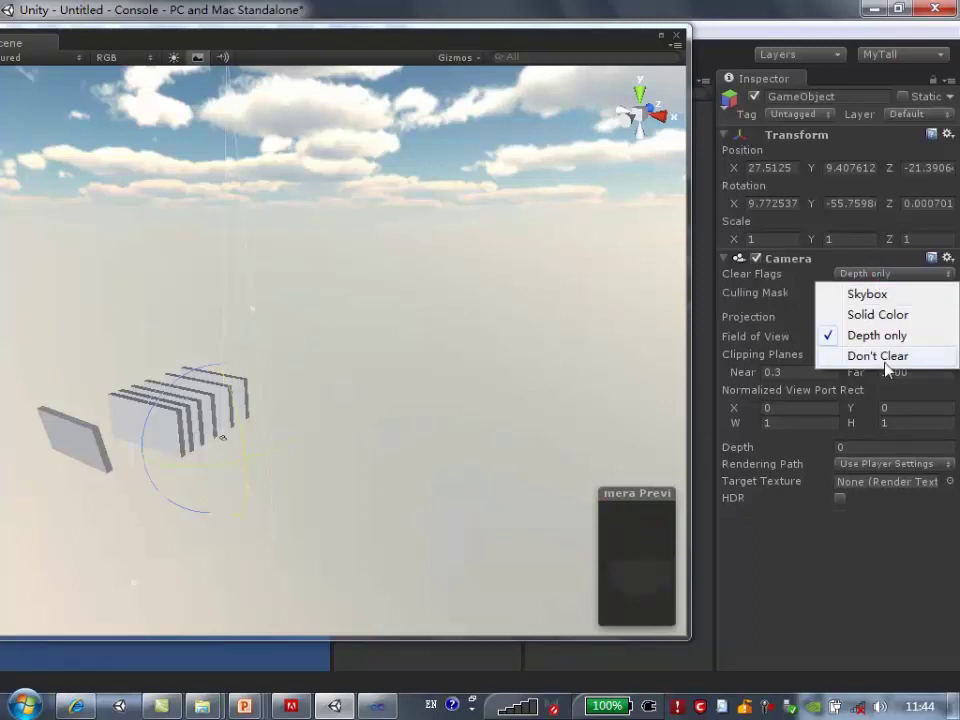
{"action": "left_click", "coordinate": [870, 294]}
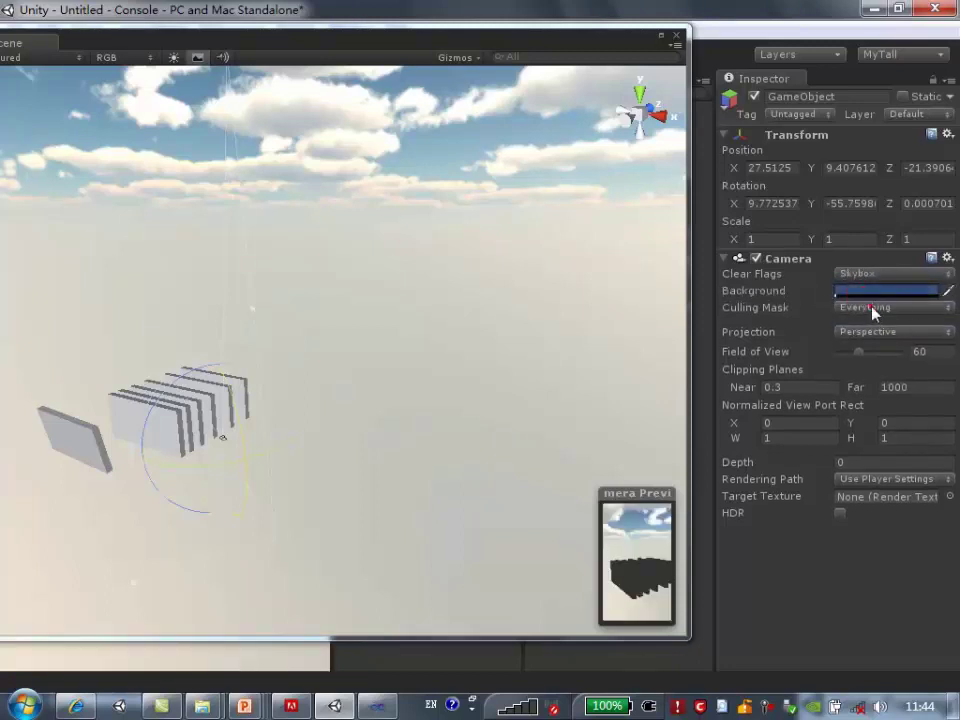
Set Clear Flags to Solid Color and make the camera's Background white
{"action": "left_click", "coordinate": [870, 307]}
{"action": "left_click", "coordinate": [786, 300]}
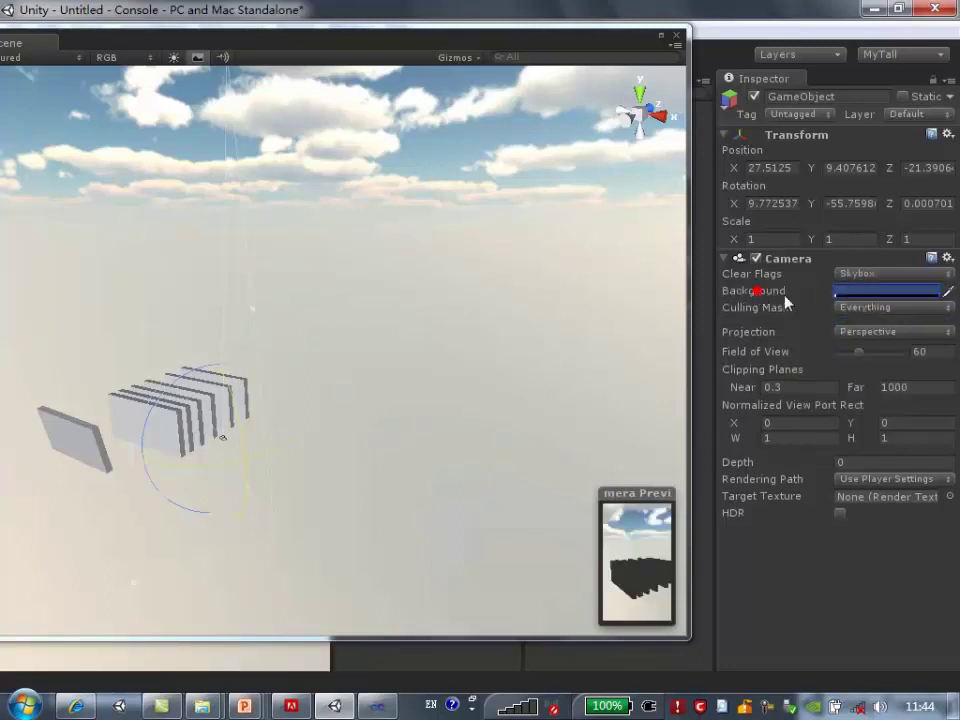
{"action": "left_click", "coordinate": [878, 273]}
{"action": "left_click", "coordinate": [860, 316]}
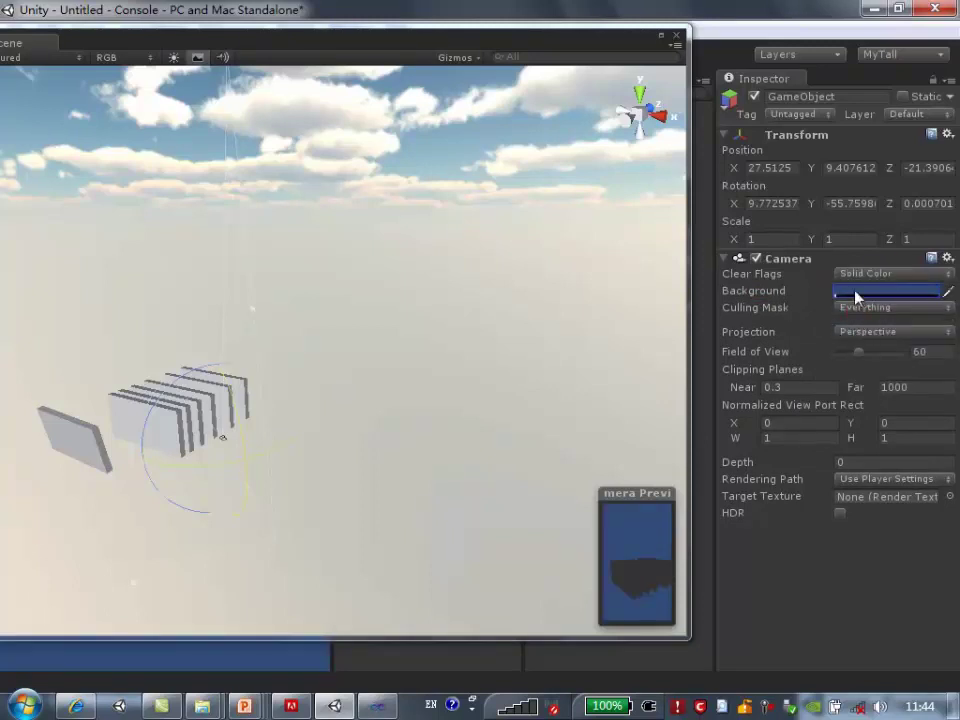
{"action": "left_click", "coordinate": [855, 292]}
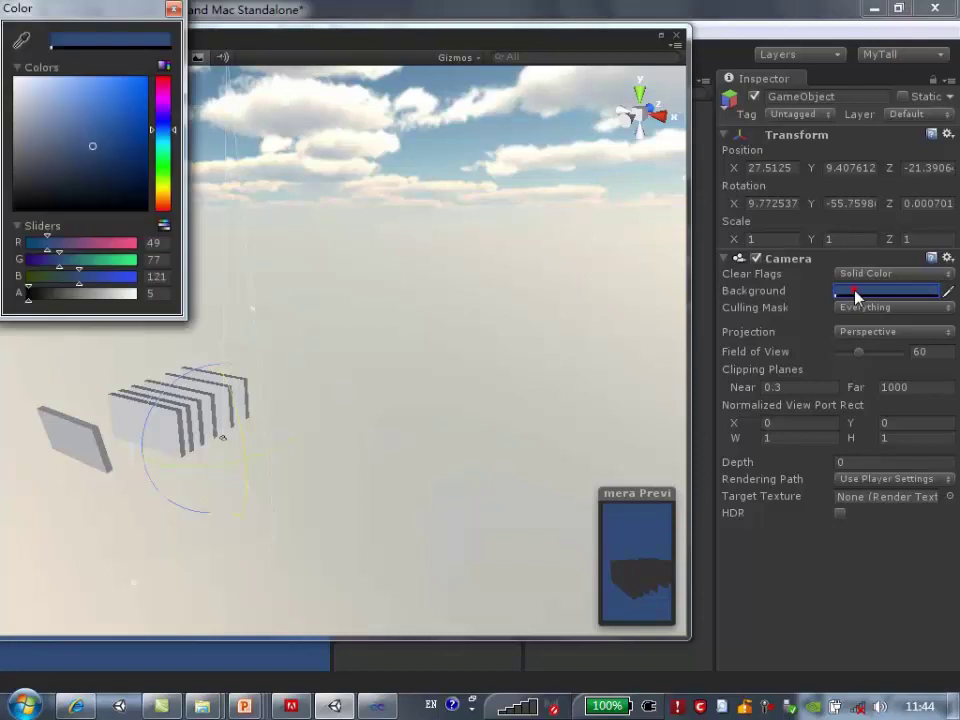
{"action": "mouse_move", "coordinate": [36, 184]}
{"action": "left_mouse_down"}
{"action": "mouse_move", "coordinate": [5, 68]}
{"action": "mouse_move", "coordinate": [5, 212]}
{"action": "left_mouse_up"}
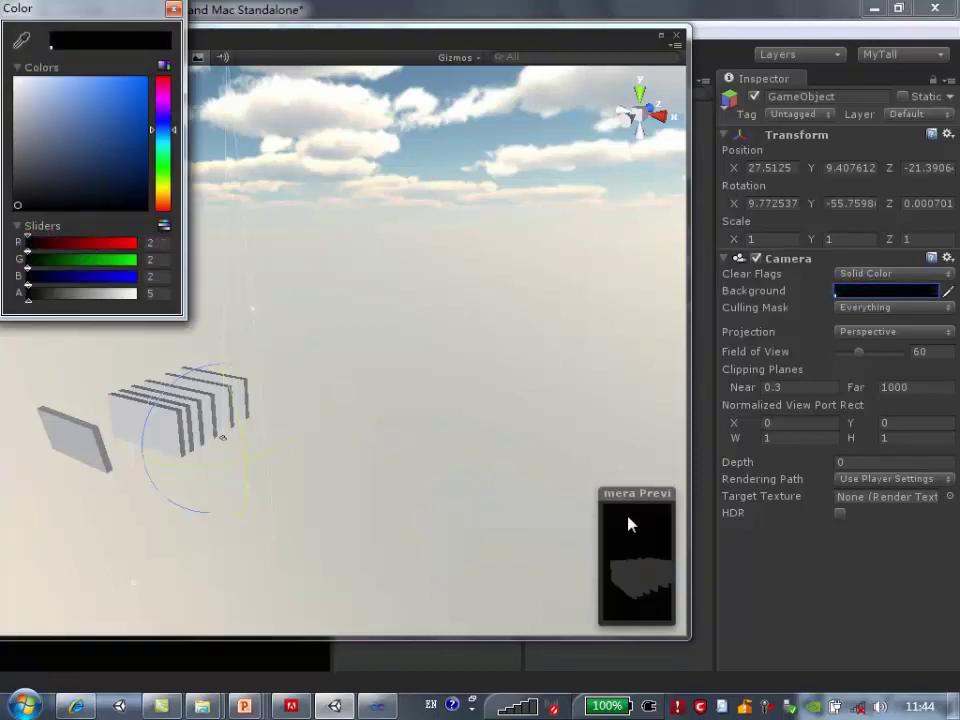
{"action": "left_click_drag", "start_coordinate": [54, 148], "coordinate": [11, 66]}
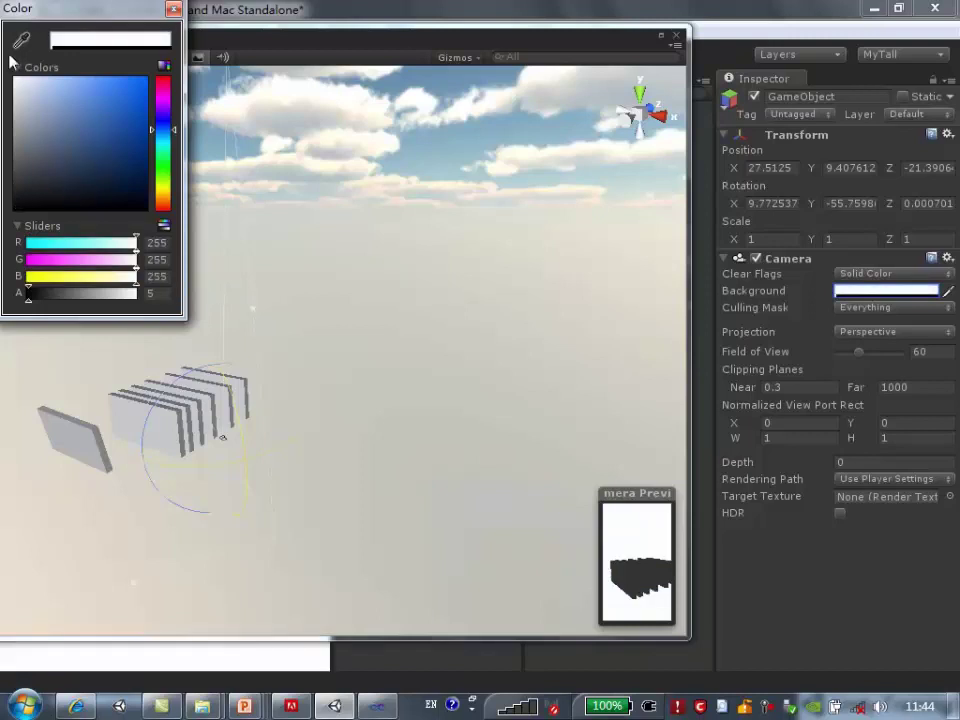
{"action": "left_click", "coordinate": [173, 9]}
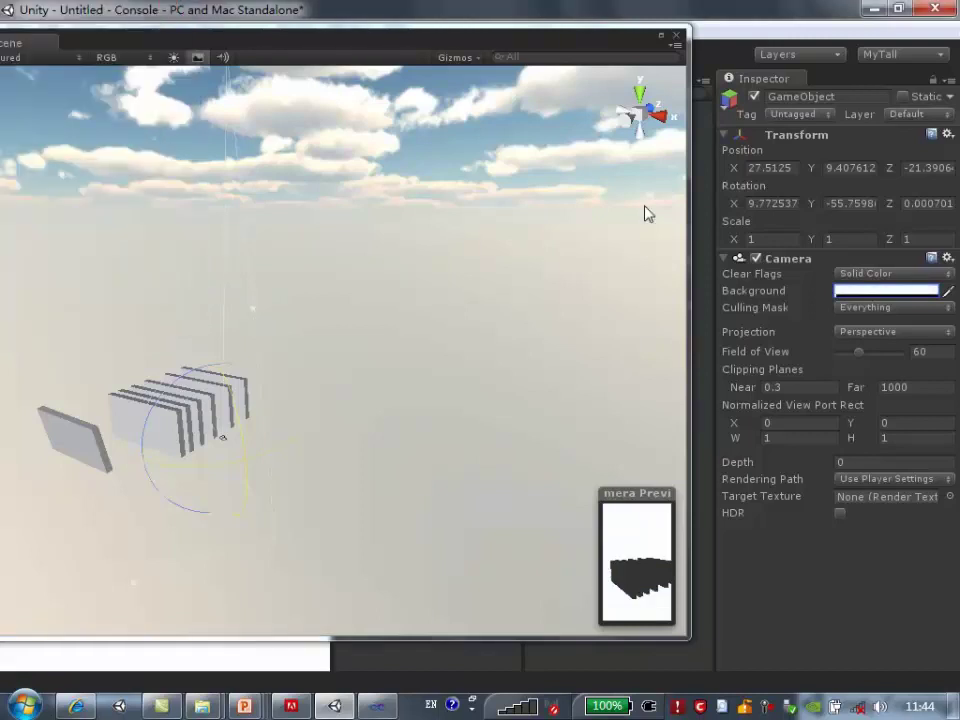
Switch the camera's Clear Flags back to Skybox
{"action": "left_click", "coordinate": [863, 274]}
{"action": "left_click", "coordinate": [872, 293]}
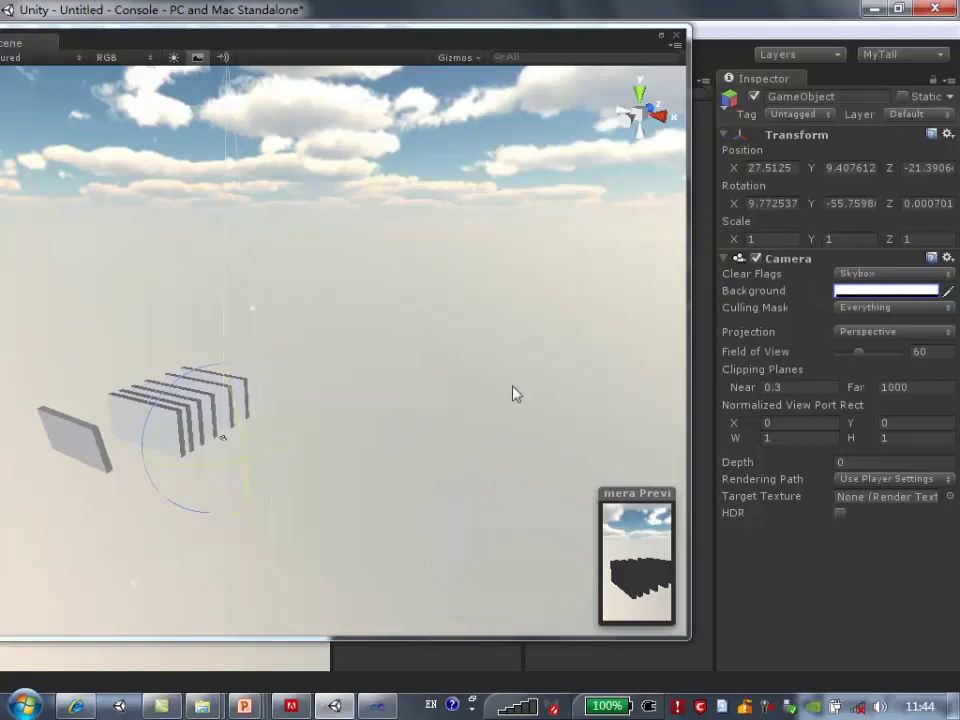
{"action": "right_click_drag", "start_coordinate": [332, 441], "coordinate": [302, 420]}
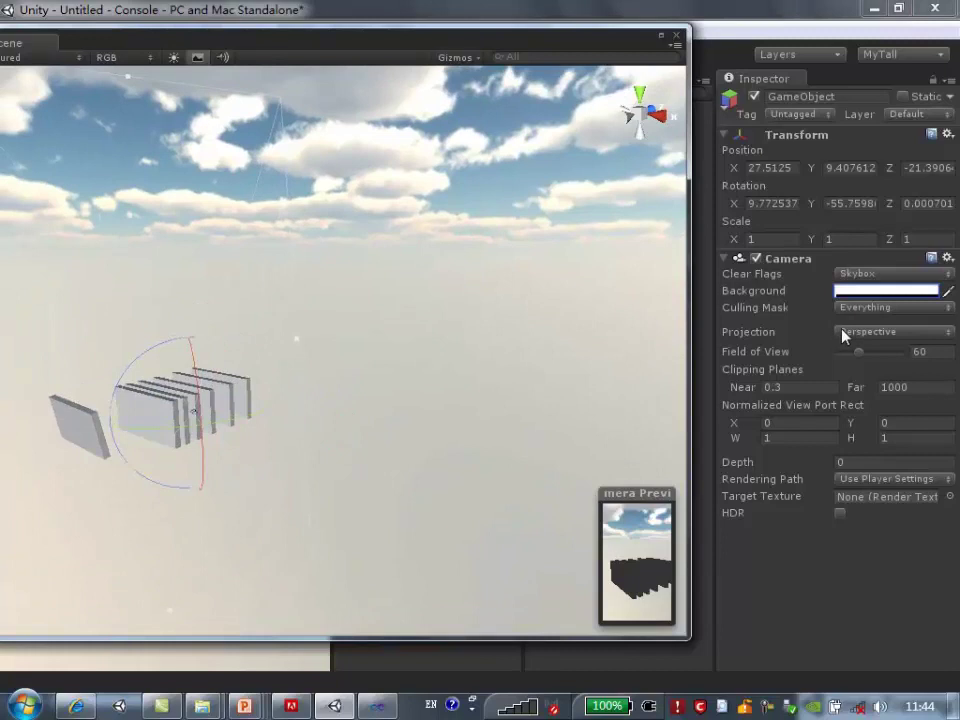
{"action": "left_click", "coordinate": [947, 310]}
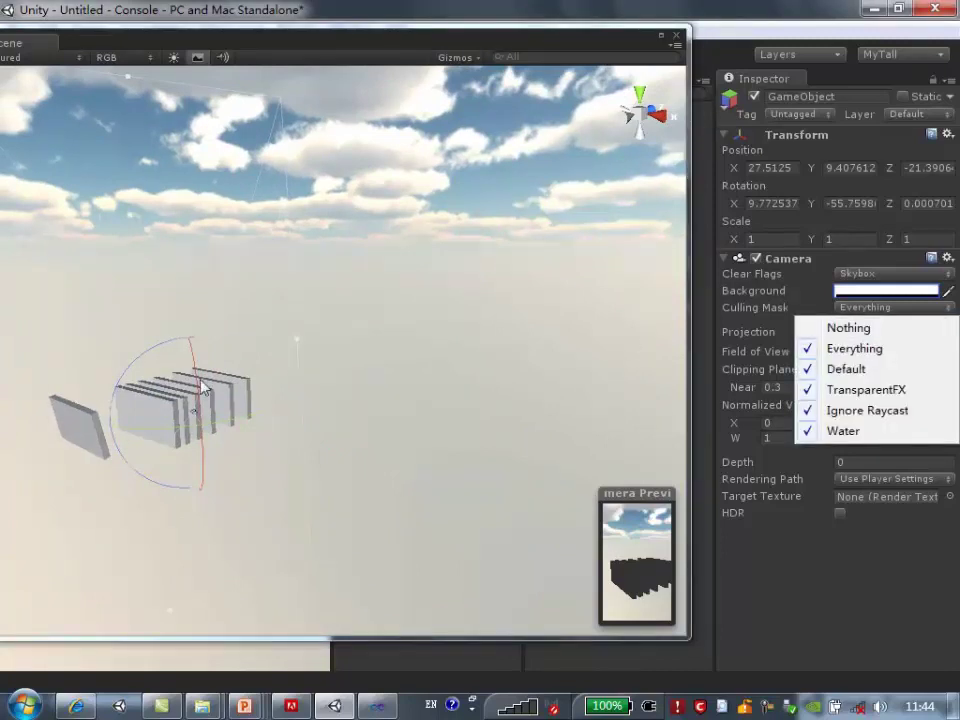
{"action": "left_click", "coordinate": [70, 424]}
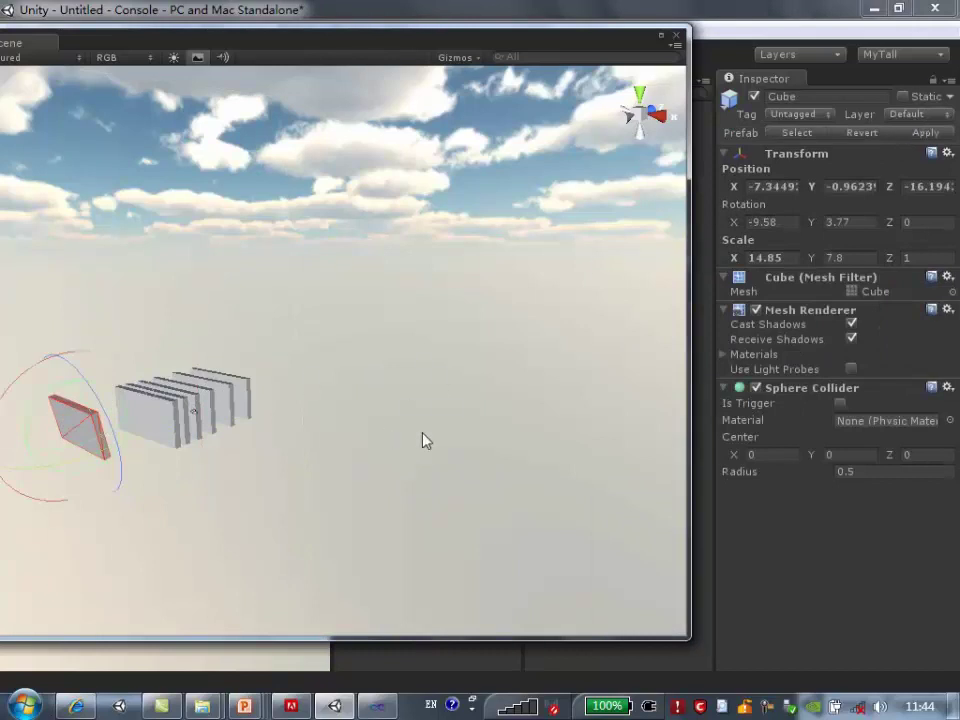
{"action": "left_click", "coordinate": [204, 480]}
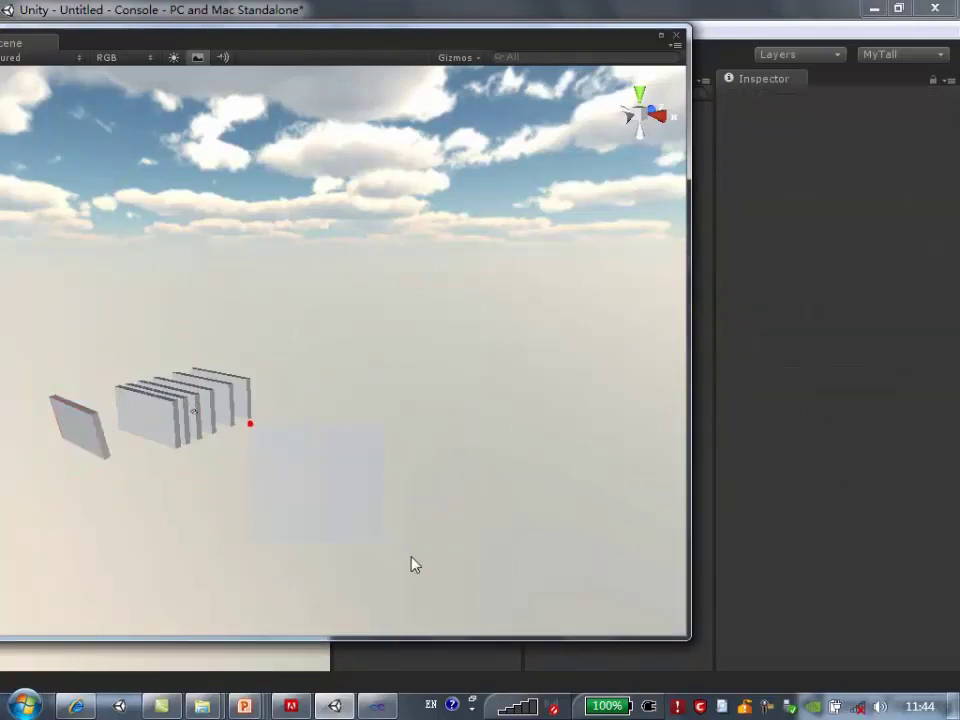
{"action": "scroll", "coordinate": [291, 483], "scroll_direction": "down", "scroll_amount": 2}
{"action": "scroll", "coordinate": [219, 411], "scroll_direction": "up", "scroll_amount": 3}
{"action": "scroll", "coordinate": [218, 411], "scroll_direction": "up", "scroll_amount": 2}
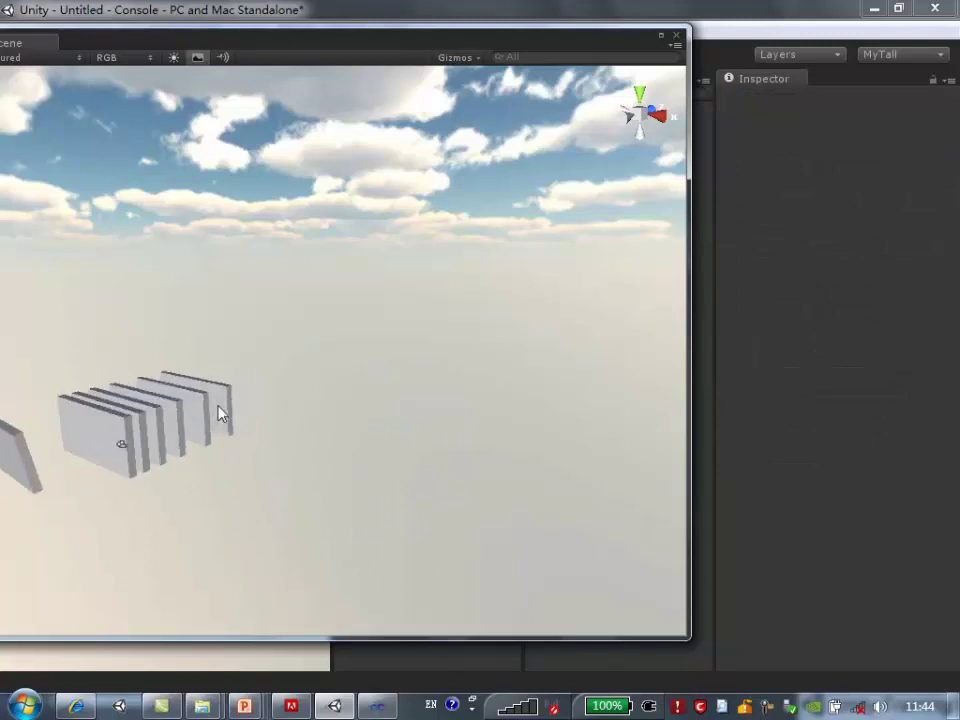
{"action": "left_click", "coordinate": [124, 446]}
{"action": "key", "text": "f"}
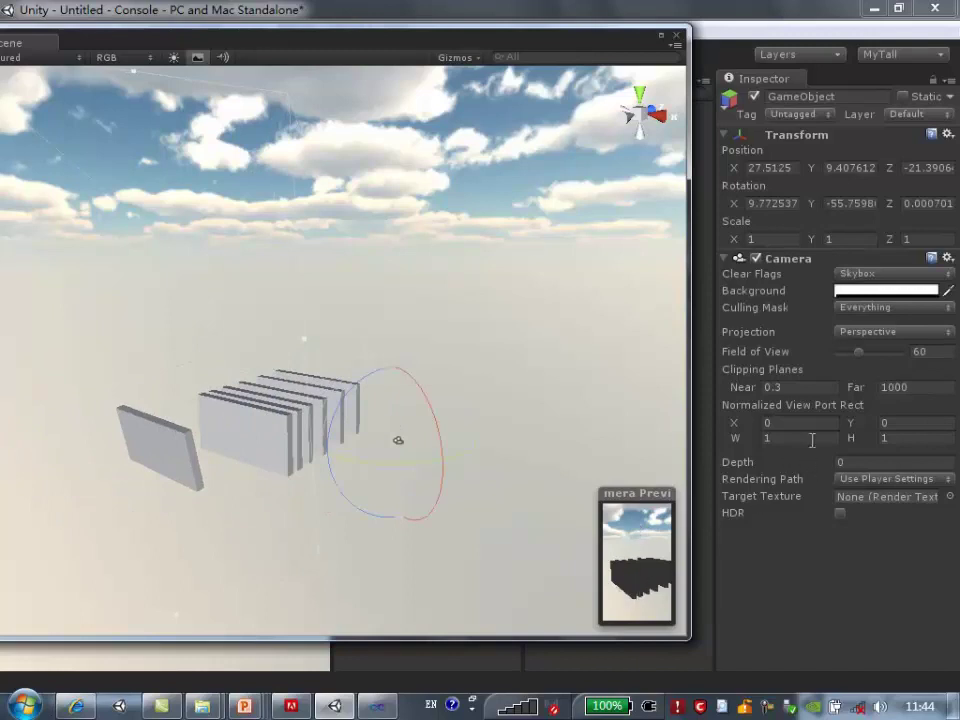
{"action": "left_click", "coordinate": [912, 312]}
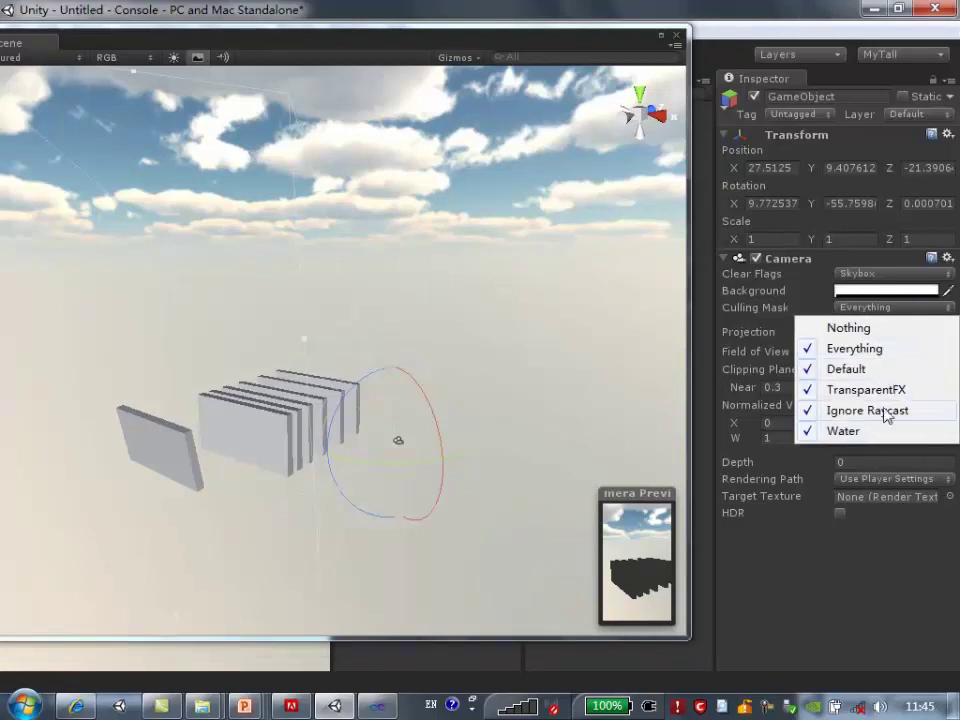
{"action": "left_click", "coordinate": [806, 371]}
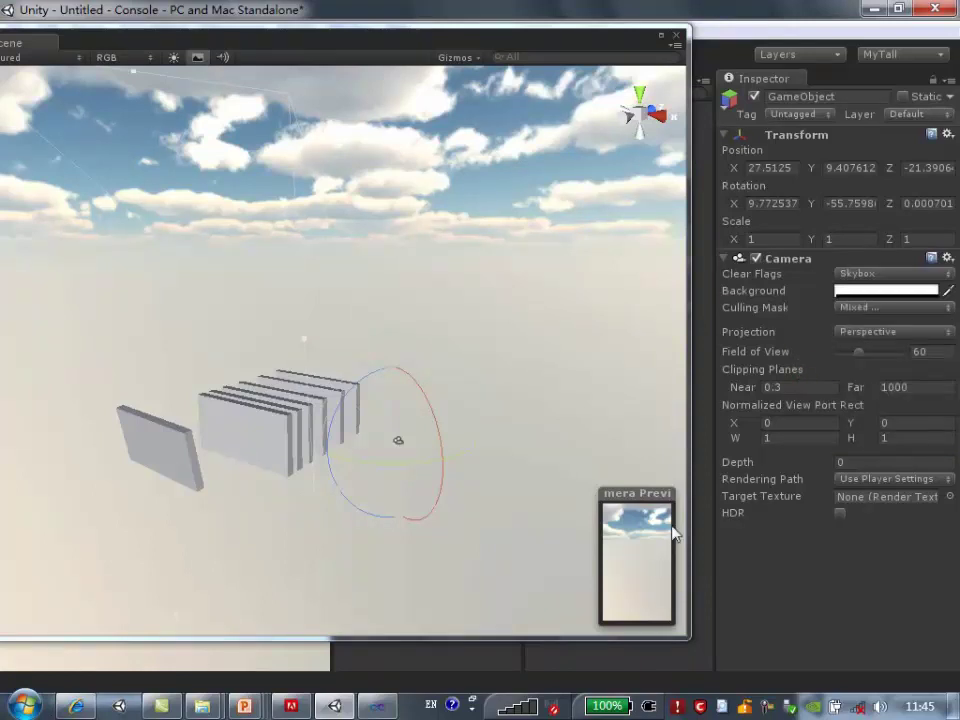
{"action": "left_click_drag", "start_coordinate": [199, 529], "coordinate": [272, 448], "text": "alt"}
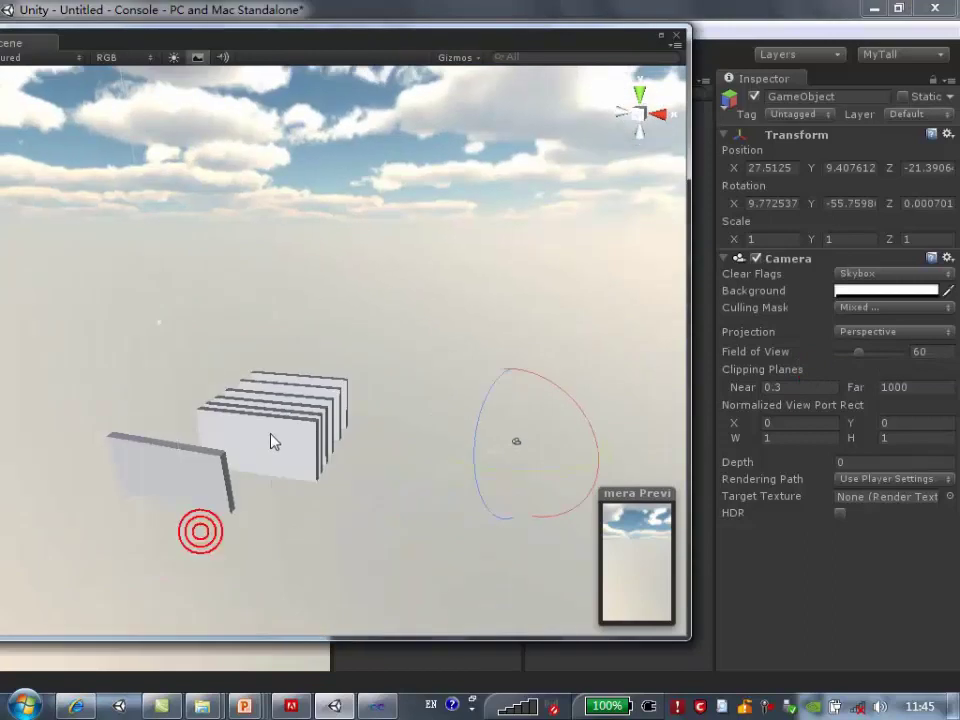
{"action": "mouse_move", "coordinate": [305, 521]}
{"action": "left_mouse_down", "text": "alt"}
{"action": "mouse_move", "coordinate": [320, 400]}
{"action": "mouse_move", "coordinate": [340, 458]}
{"action": "left_mouse_up", "text": "alt"}
{"action": "mouse_move", "coordinate": [430, 473]}
{"action": "left_mouse_down", "text": "alt"}
{"action": "mouse_move", "coordinate": [306, 521]}
{"action": "mouse_move", "coordinate": [416, 467]}
{"action": "mouse_move", "coordinate": [551, 467]}
{"action": "left_mouse_up", "text": "alt"}
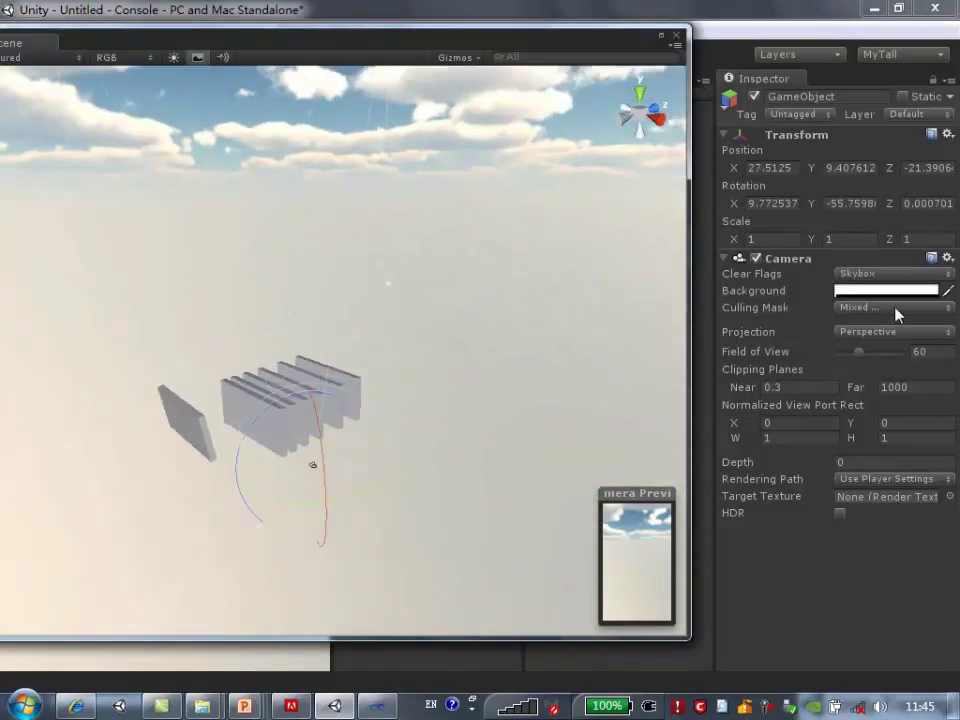
{"action": "left_click", "coordinate": [897, 309]}
{"action": "left_click", "coordinate": [848, 345]}
{"action": "left_click", "coordinate": [880, 318]}
{"action": "left_click", "coordinate": [557, 274]}
{"action": "left_click_drag", "start_coordinate": [557, 274], "coordinate": [396, 454], "text": "alt"}
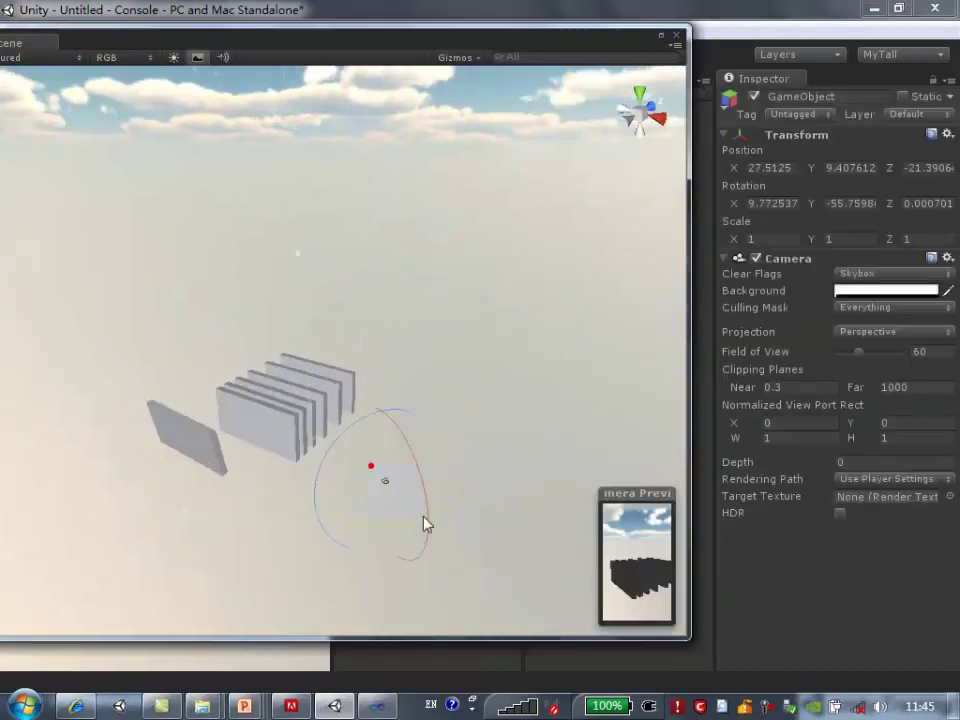
Switch the camera to Orthographic projection and move it up and to the right
{"action": "left_click", "coordinate": [882, 335]}
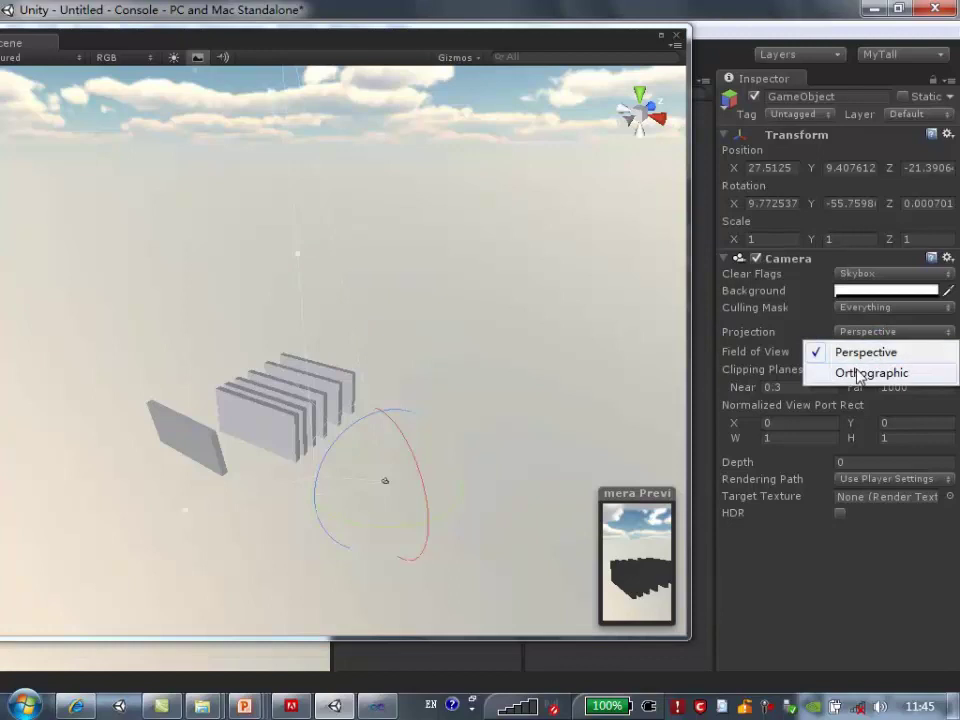
{"action": "left_click", "coordinate": [855, 372]}
{"action": "mouse_move", "coordinate": [455, 505]}
{"action": "left_mouse_down", "text": "alt"}
{"action": "mouse_move", "coordinate": [356, 412]}
{"action": "mouse_move", "coordinate": [342, 417]}
{"action": "mouse_move", "coordinate": [585, 427]}
{"action": "mouse_move", "coordinate": [367, 279]}
{"action": "mouse_move", "coordinate": [499, 338]}
{"action": "mouse_move", "coordinate": [286, 389]}
{"action": "mouse_move", "coordinate": [643, 535]}
{"action": "left_mouse_up", "text": "alt"}
{"action": "key", "text": "w"}
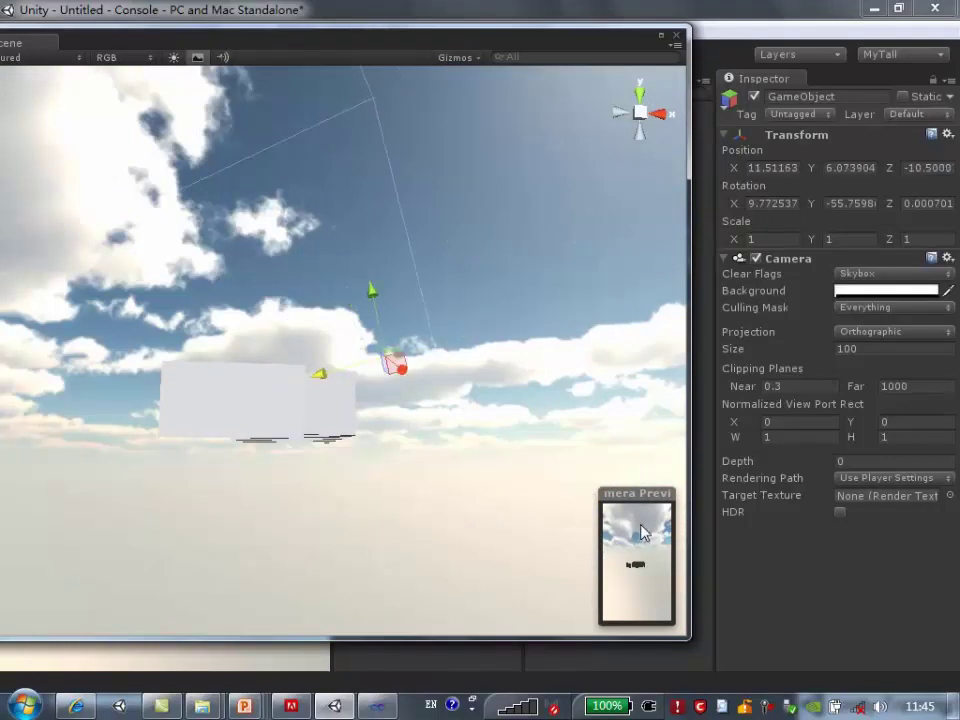
{"action": "left_click_drag", "start_coordinate": [318, 376], "coordinate": [480, 333]}
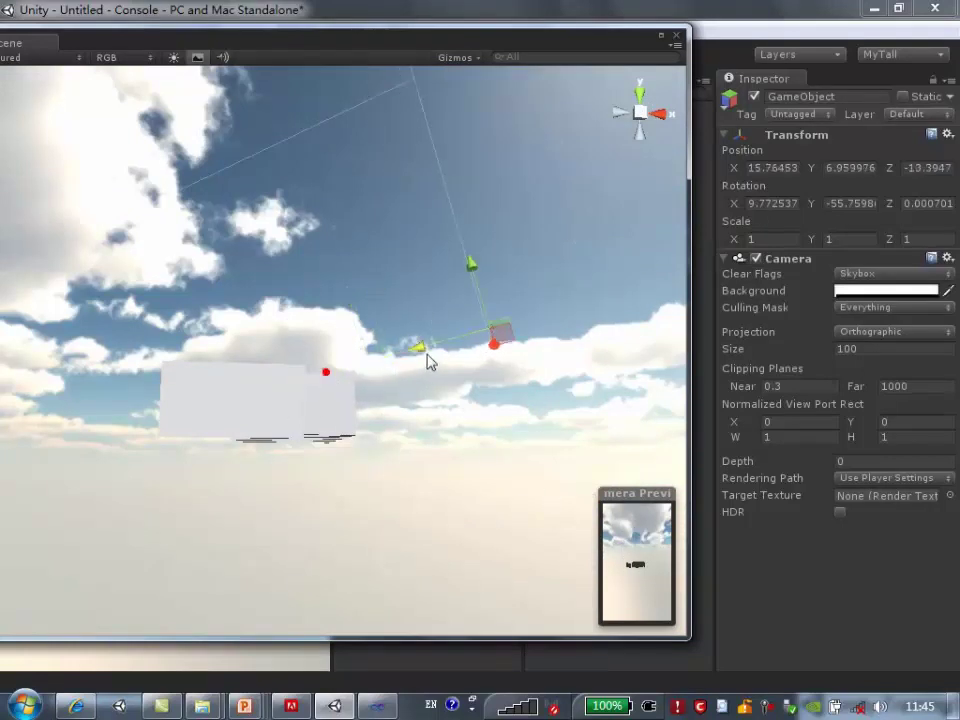
Return the camera to Perspective projection and nudge it back down and left
{"action": "left_click", "coordinate": [886, 332]}
{"action": "left_click", "coordinate": [866, 352]}
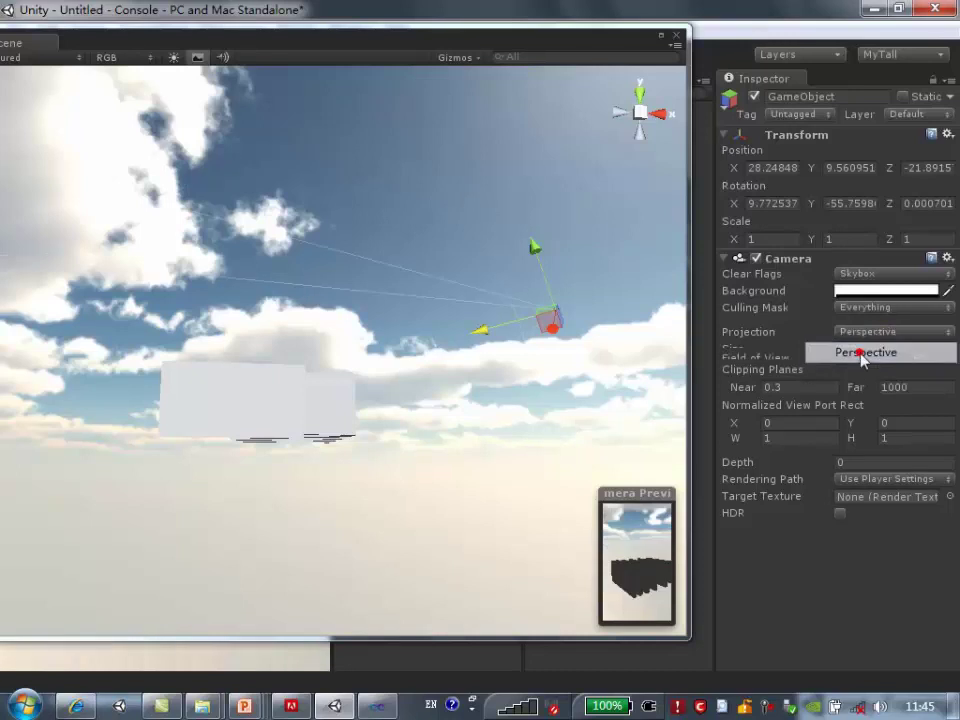
{"action": "mouse_move", "coordinate": [480, 334]}
{"action": "left_mouse_down"}
{"action": "mouse_move", "coordinate": [345, 392]}
{"action": "mouse_move", "coordinate": [535, 362]}
{"action": "mouse_move", "coordinate": [456, 381]}
{"action": "left_mouse_up"}
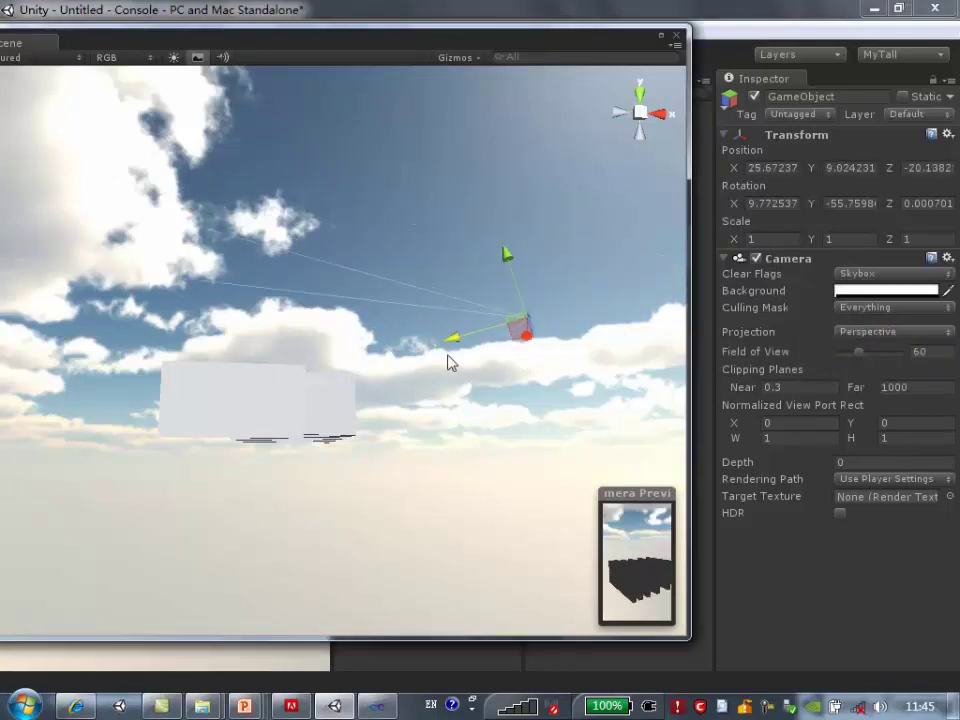
{"action": "mouse_move", "coordinate": [283, 49]}
{"action": "left_mouse_down"}
{"action": "mouse_move", "coordinate": [606, 70]}
{"action": "mouse_move", "coordinate": [555, 79]}
{"action": "left_mouse_up"}
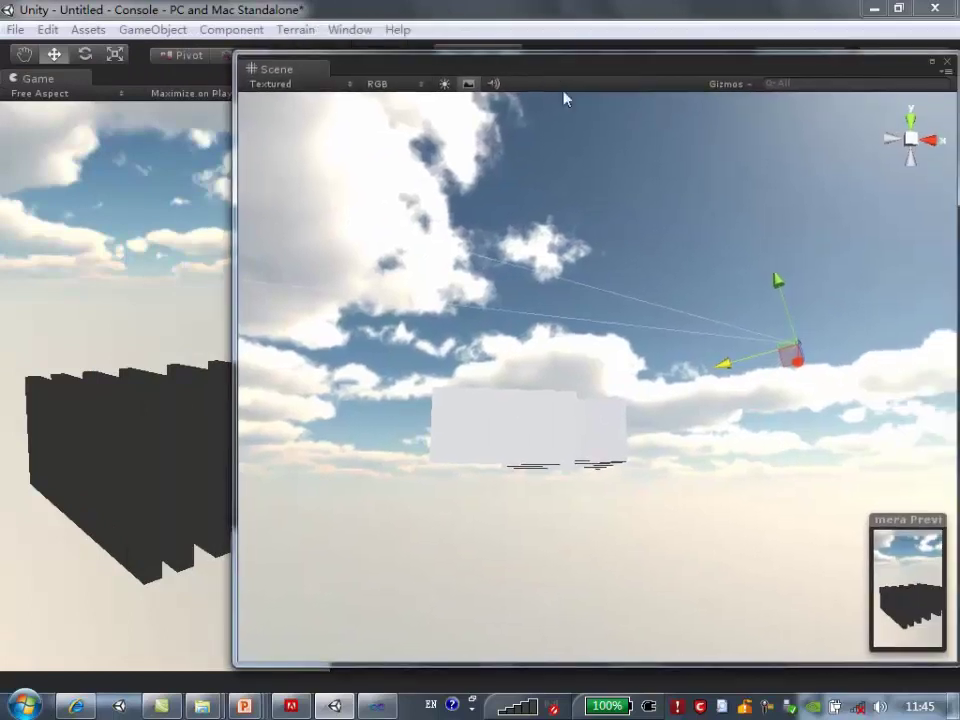
Slide the camera along one axis and set its Field of View to 134
{"action": "mouse_move", "coordinate": [724, 366]}
{"action": "left_mouse_down"}
{"action": "mouse_move", "coordinate": [600, 422]}
{"action": "mouse_move", "coordinate": [737, 371]}
{"action": "left_mouse_up"}
{"action": "left_click_drag", "start_coordinate": [637, 66], "coordinate": [294, 69]}
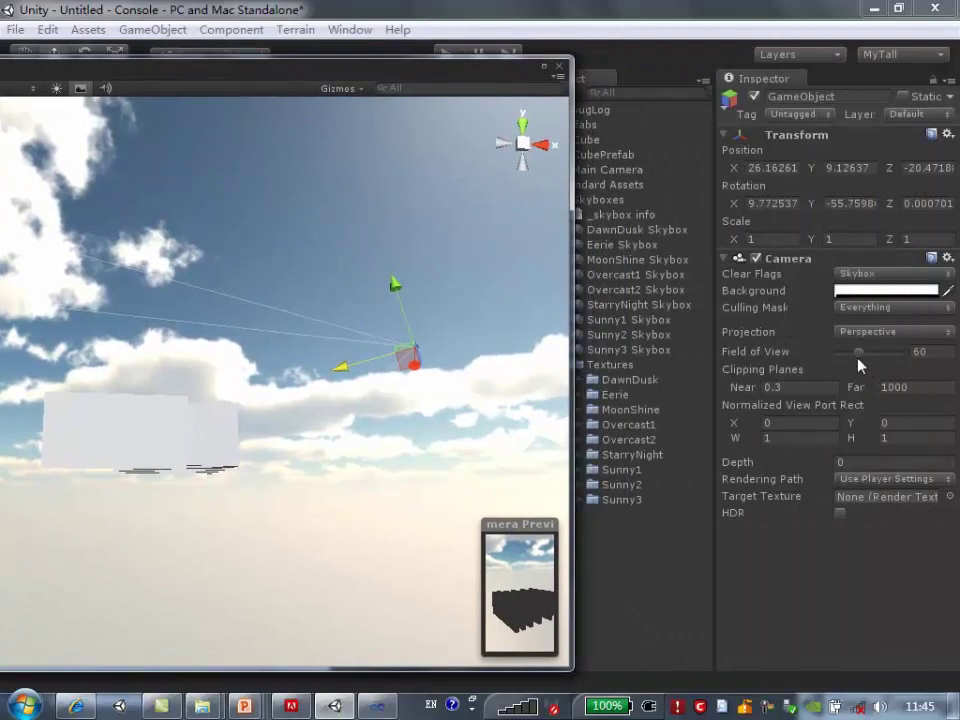
{"action": "mouse_move", "coordinate": [321, 407]}
{"action": "left_mouse_down", "text": "alt"}
{"action": "mouse_move", "coordinate": [466, 378]}
{"action": "mouse_move", "coordinate": [424, 321]}
{"action": "mouse_move", "coordinate": [422, 364]}
{"action": "mouse_move", "coordinate": [315, 407]}
{"action": "mouse_move", "coordinate": [273, 310]}
{"action": "mouse_move", "coordinate": [377, 334]}
{"action": "left_mouse_up", "text": "alt"}
{"action": "mouse_move", "coordinate": [317, 296]}
{"action": "left_mouse_down", "text": "alt"}
{"action": "mouse_move", "coordinate": [400, 365]}
{"action": "mouse_move", "coordinate": [392, 400]}
{"action": "left_mouse_up", "text": "alt"}
{"action": "mouse_move", "coordinate": [859, 353]}
{"action": "left_mouse_down"}
{"action": "mouse_move", "coordinate": [898, 355]}
{"action": "mouse_move", "coordinate": [870, 358]}
{"action": "left_mouse_up"}
{"action": "mouse_move", "coordinate": [400, 340]}
{"action": "left_mouse_down", "text": "alt"}
{"action": "mouse_move", "coordinate": [169, 379]}
{"action": "mouse_move", "coordinate": [84, 437]}
{"action": "mouse_move", "coordinate": [582, 344]}
{"action": "left_mouse_up", "text": "alt"}
Set the camera's Clear Flags to Solid Color with a white Background
{"action": "left_click", "coordinate": [872, 274]}
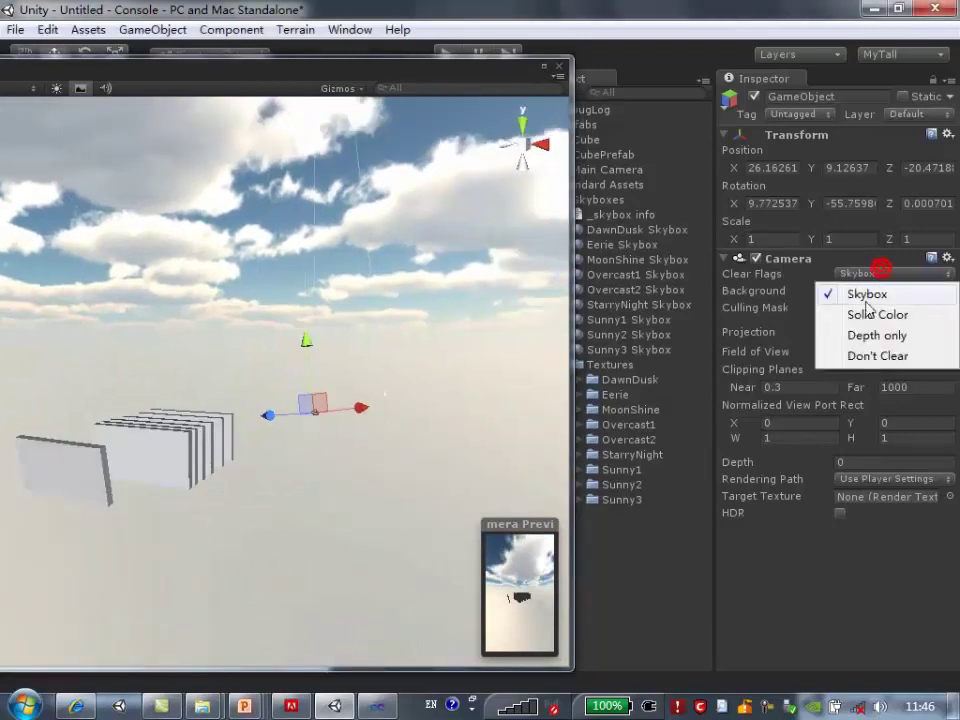
{"action": "left_click", "coordinate": [860, 313]}
{"action": "left_click", "coordinate": [886, 290]}
{"action": "mouse_move", "coordinate": [102, 170]}
{"action": "left_mouse_down"}
{"action": "mouse_move", "coordinate": [81, 165]}
{"action": "mouse_move", "coordinate": [17, 206]}
{"action": "left_mouse_up"}
{"action": "left_click_drag", "start_coordinate": [58, 135], "coordinate": [16, 77]}
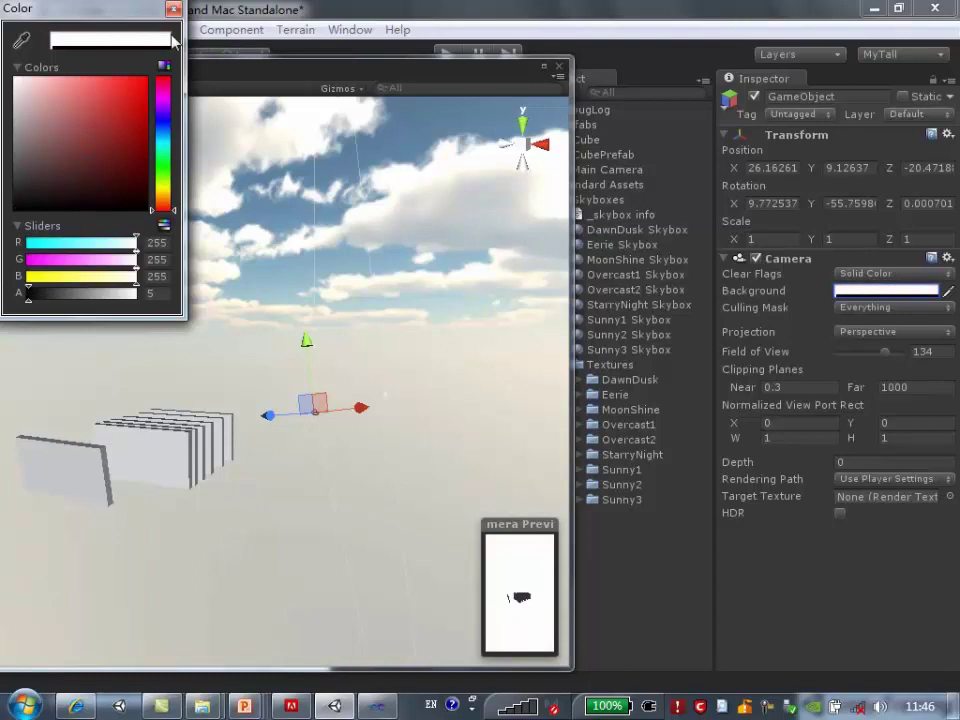
{"action": "left_click", "coordinate": [174, 9]}
Set the scene's Skybox Material to None in Render Settings and select Main Camera
{"action": "left_click", "coordinate": [47, 30]}
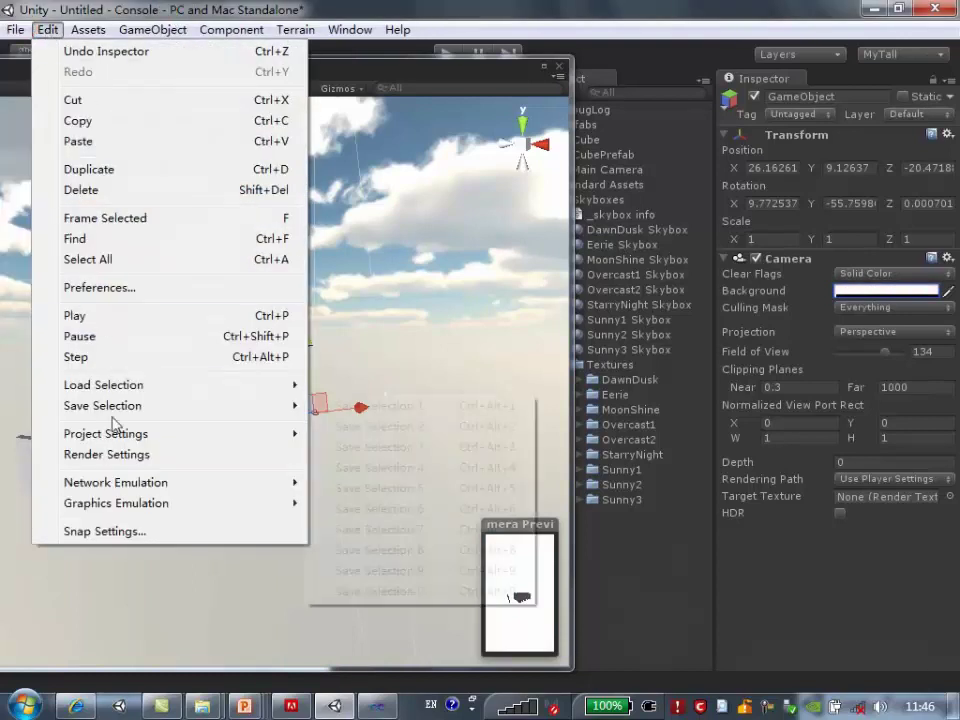
{"action": "left_click", "coordinate": [100, 455]}
{"action": "left_click", "coordinate": [952, 246]}
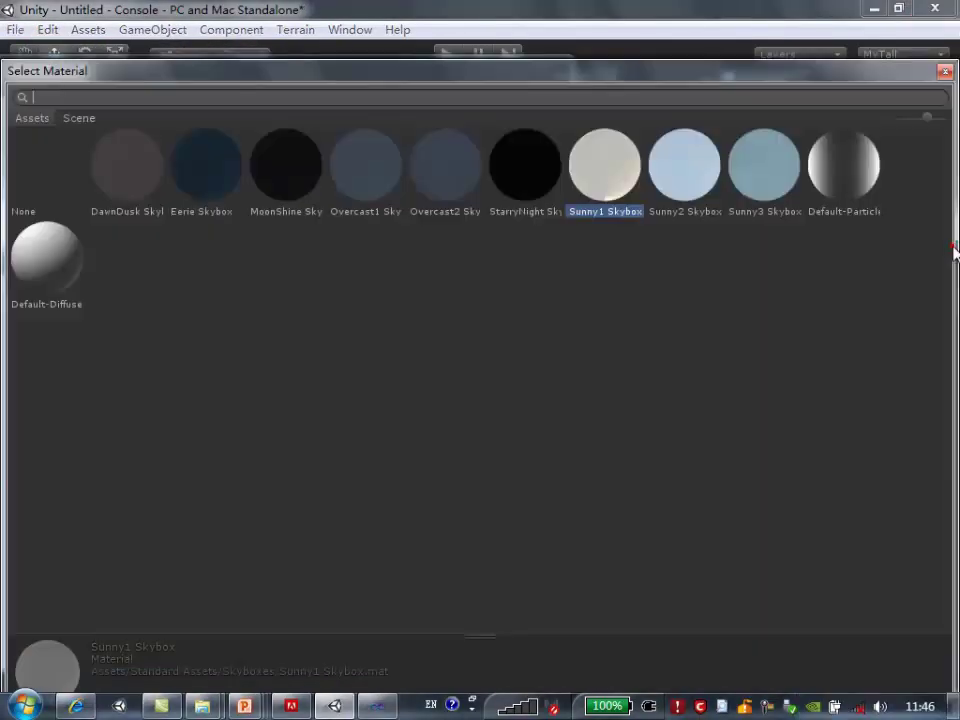
{"action": "left_click", "coordinate": [39, 171]}
{"action": "double_click", "coordinate": [39, 171]}
{"action": "left_click_drag", "start_coordinate": [302, 468], "coordinate": [328, 467], "text": "alt"}
{"action": "left_click", "coordinate": [322, 459]}
{"action": "mouse_move", "coordinate": [489, 424]}
{"action": "left_mouse_down", "text": "alt"}
{"action": "mouse_move", "coordinate": [358, 459]}
{"action": "mouse_move", "coordinate": [381, 523]}
{"action": "left_mouse_up", "text": "alt"}
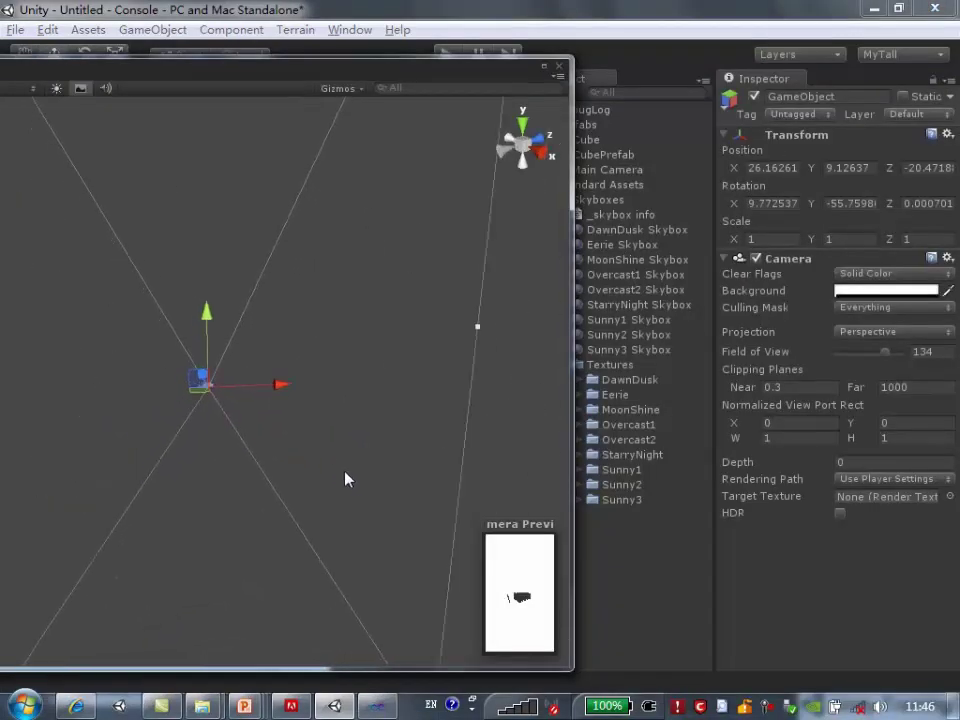
Try Field of View values around 68 using the slider and the frustum handles
{"action": "mouse_move", "coordinate": [885, 353]}
{"action": "left_mouse_down"}
{"action": "mouse_move", "coordinate": [861, 347]}
{"action": "mouse_move", "coordinate": [853, 365]}
{"action": "mouse_move", "coordinate": [874, 373]}
{"action": "left_mouse_up"}
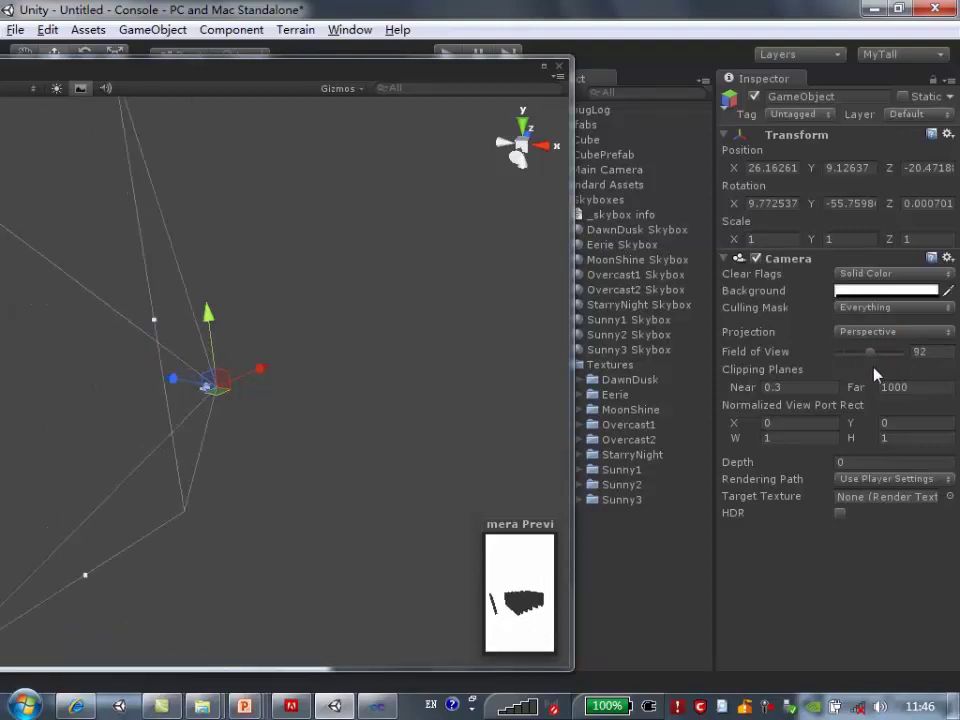
{"action": "mouse_move", "coordinate": [874, 373]}
{"action": "left_mouse_down"}
{"action": "mouse_move", "coordinate": [851, 357]}
{"action": "mouse_move", "coordinate": [859, 355]}
{"action": "left_mouse_up"}
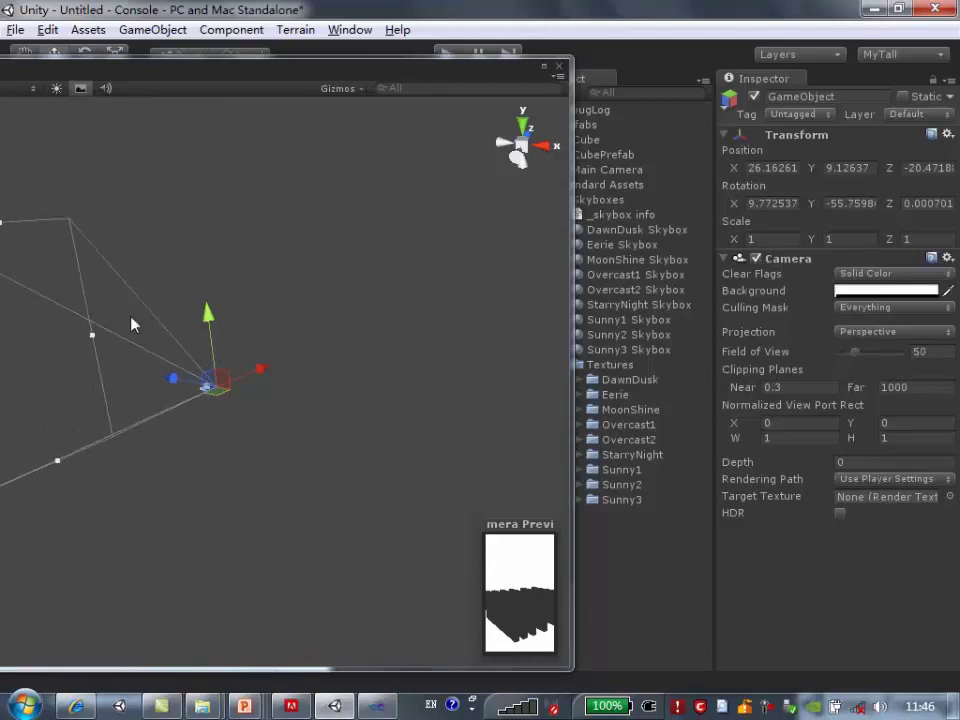
{"action": "left_click_drag", "start_coordinate": [332, 392], "coordinate": [103, 456], "text": "alt"}
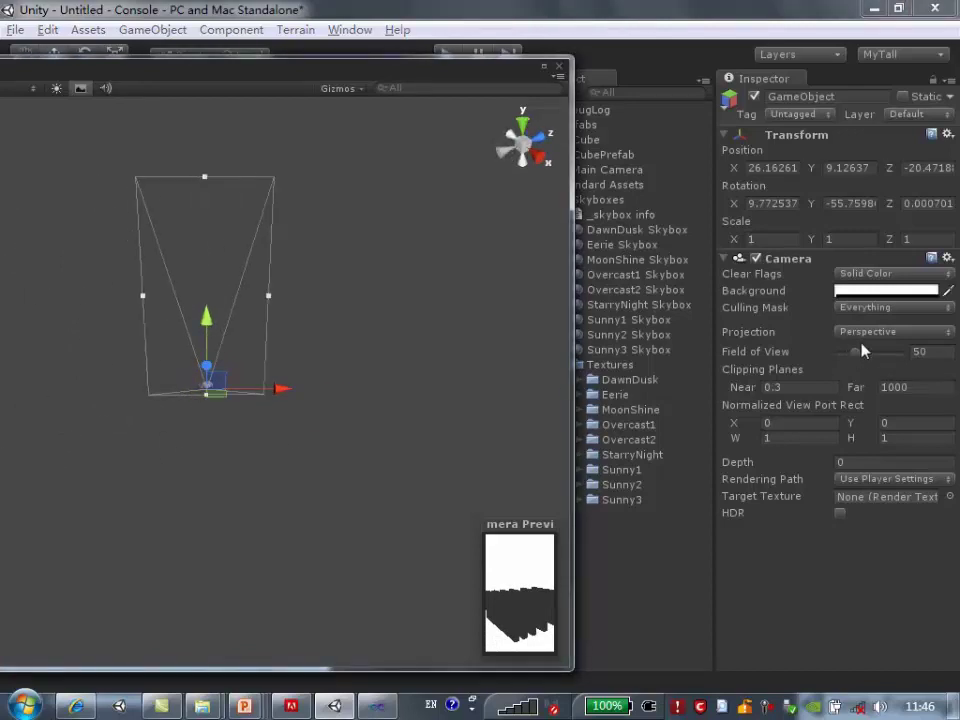
{"action": "left_click_drag", "start_coordinate": [857, 357], "coordinate": [857, 356]}
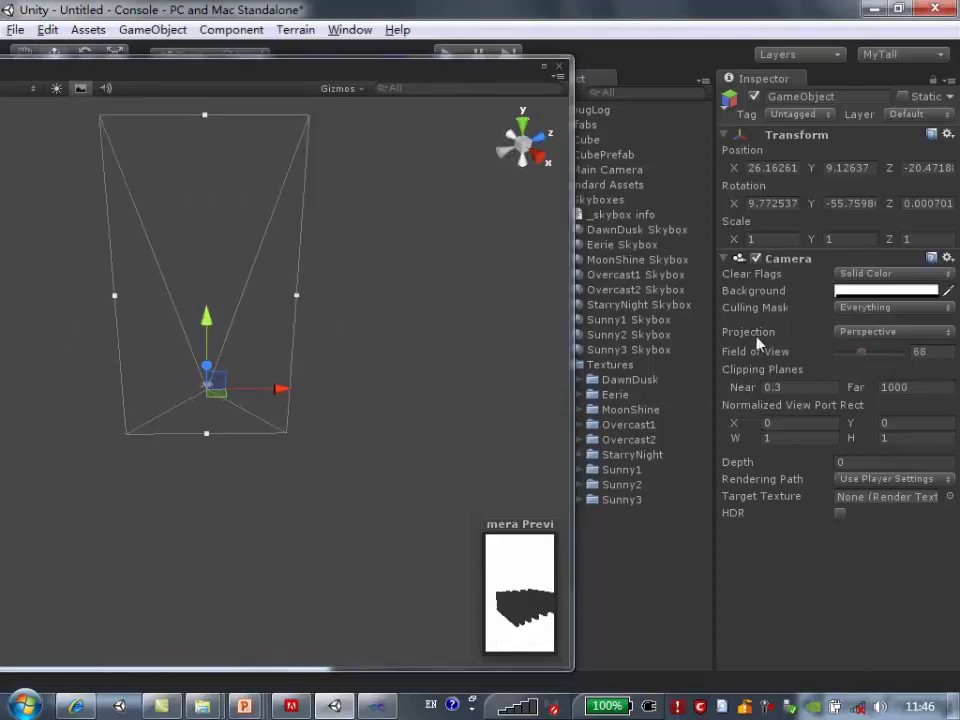
{"action": "mouse_move", "coordinate": [300, 300]}
{"action": "left_mouse_down"}
{"action": "mouse_move", "coordinate": [305, 308]}
{"action": "mouse_move", "coordinate": [236, 311]}
{"action": "mouse_move", "coordinate": [299, 314]}
{"action": "left_mouse_up"}
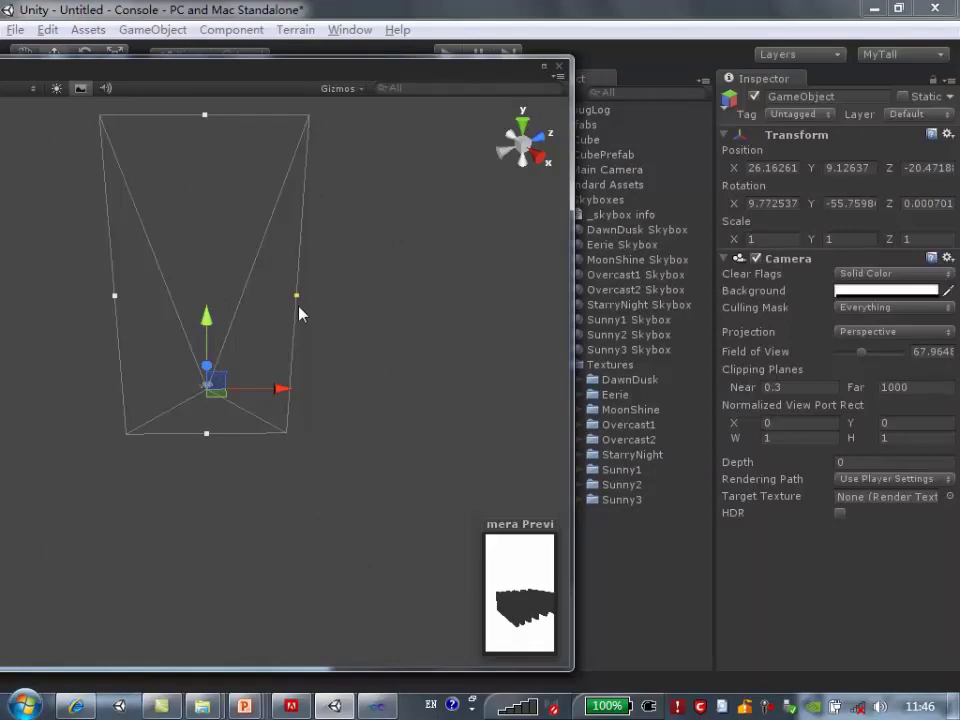
{"action": "mouse_move", "coordinate": [276, 388]}
{"action": "middle_mouse_down"}
{"action": "mouse_move", "coordinate": [227, 508]}
{"action": "mouse_move", "coordinate": [255, 467]}
{"action": "middle_mouse_up"}
{"action": "mouse_move", "coordinate": [255, 467]}
{"action": "left_mouse_down", "text": "alt"}
{"action": "mouse_move", "coordinate": [313, 529]}
{"action": "mouse_move", "coordinate": [216, 484]}
{"action": "mouse_move", "coordinate": [279, 508]}
{"action": "mouse_move", "coordinate": [275, 545]}
{"action": "mouse_move", "coordinate": [268, 529]}
{"action": "left_mouse_up", "text": "alt"}
{"action": "left_click_drag", "start_coordinate": [189, 540], "coordinate": [244, 482], "text": "alt"}
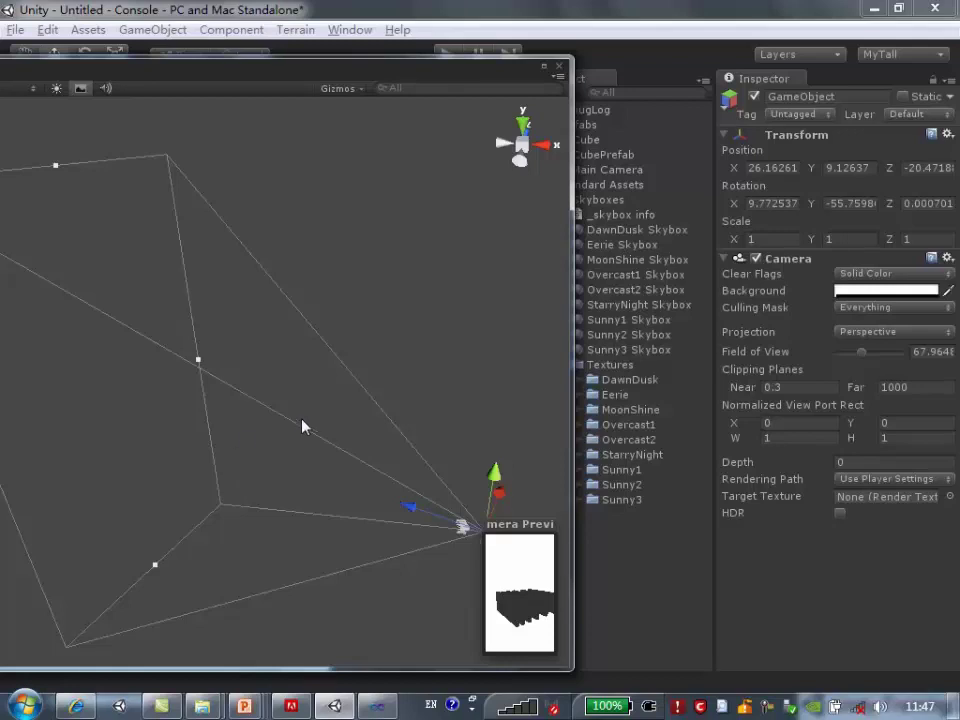
{"action": "left_click_drag", "start_coordinate": [298, 426], "coordinate": [266, 422], "text": "alt"}
{"action": "mouse_move", "coordinate": [301, 334]}
{"action": "left_mouse_down"}
{"action": "mouse_move", "coordinate": [480, 310]}
{"action": "mouse_move", "coordinate": [338, 338]}
{"action": "mouse_move", "coordinate": [360, 340]}
{"action": "left_mouse_up"}
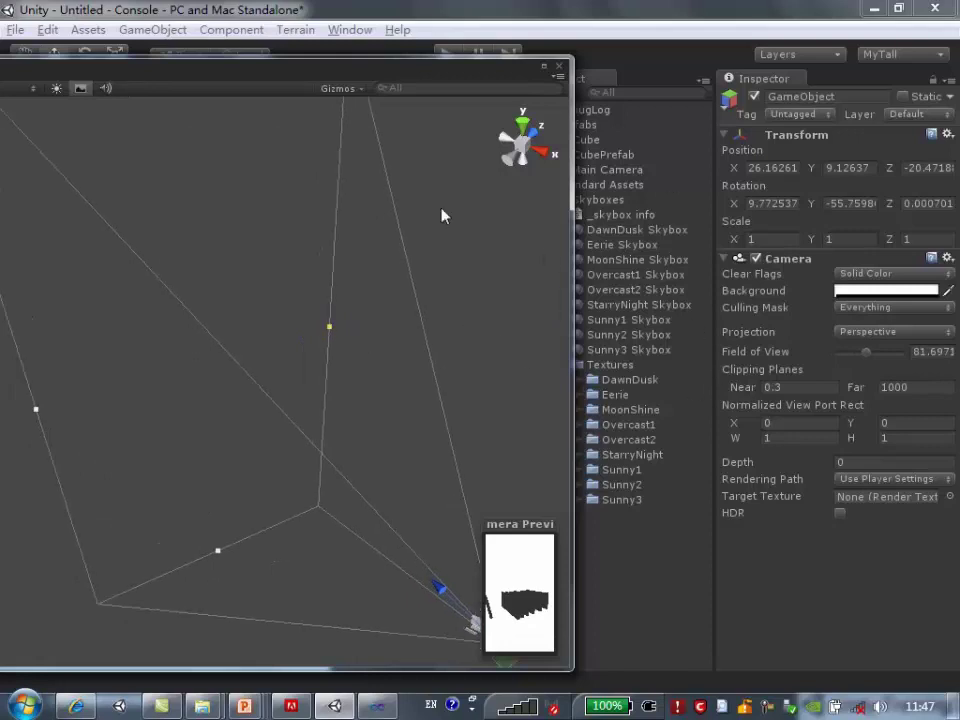
Check the Game view and settle the Field of View at about 79.79
{"action": "scroll", "coordinate": [390, 83], "scroll_direction": "down", "scroll_amount": 2}
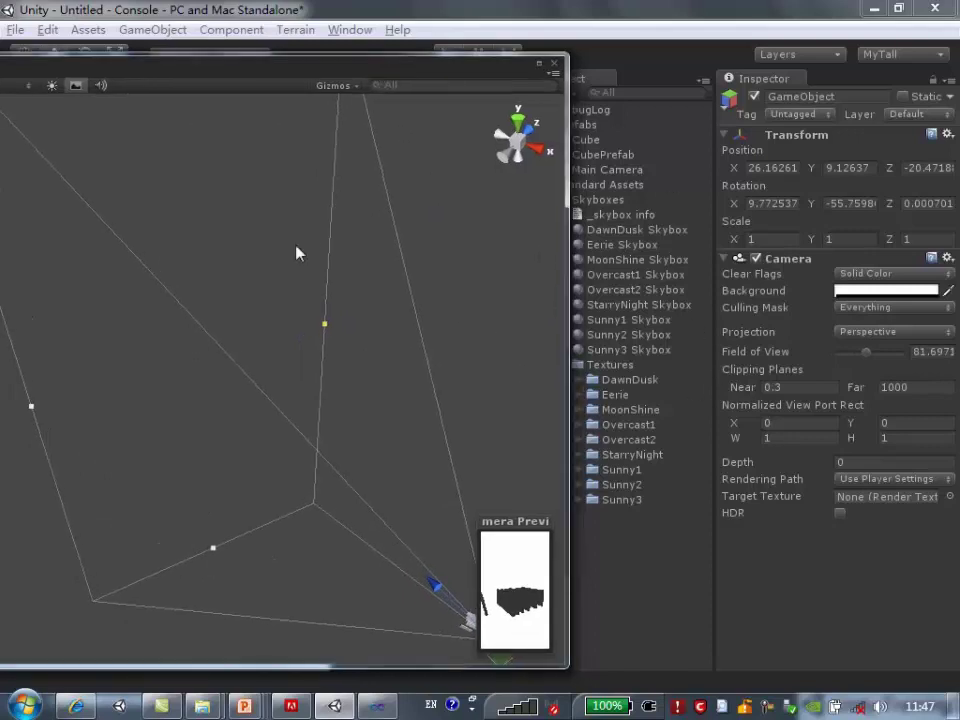
{"action": "middle_click_drag", "start_coordinate": [343, 343], "coordinate": [305, 312]}
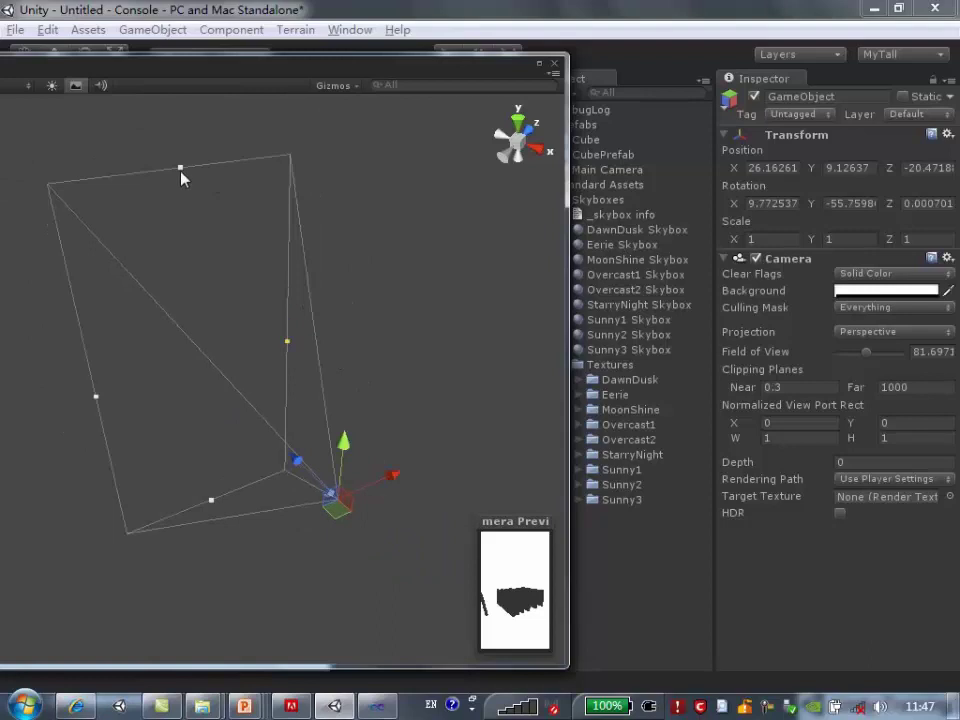
{"action": "mouse_move", "coordinate": [183, 172]}
{"action": "left_mouse_down"}
{"action": "mouse_move", "coordinate": [203, 238]}
{"action": "mouse_move", "coordinate": [188, 221]}
{"action": "left_mouse_up"}
{"action": "left_click_drag", "start_coordinate": [262, 62], "coordinate": [462, 42]}
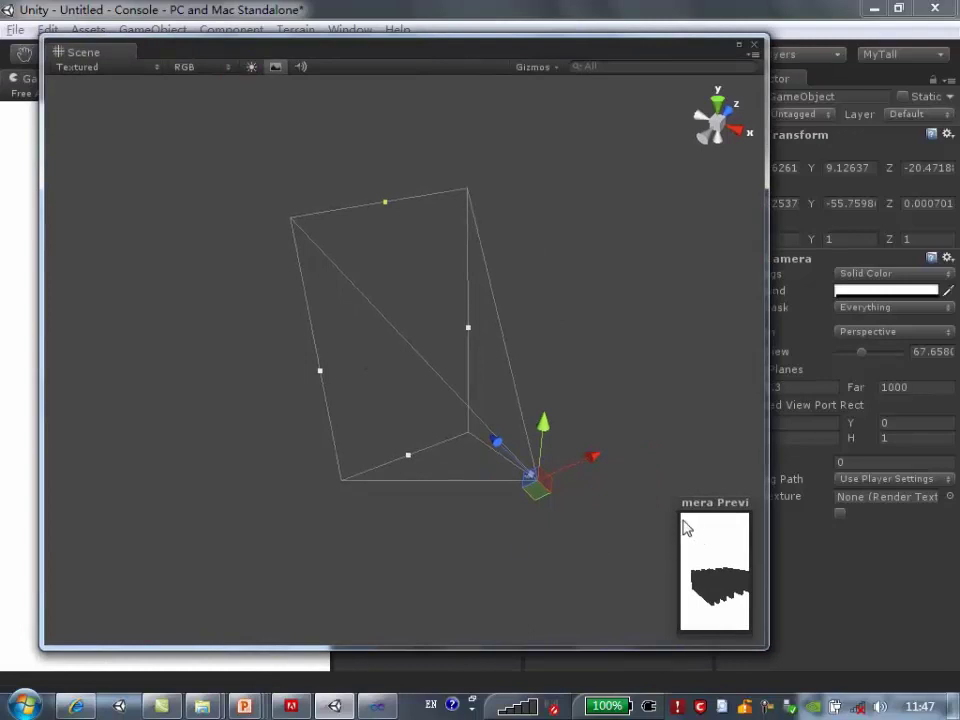
{"action": "left_click_drag", "start_coordinate": [312, 46], "coordinate": [627, 42]}
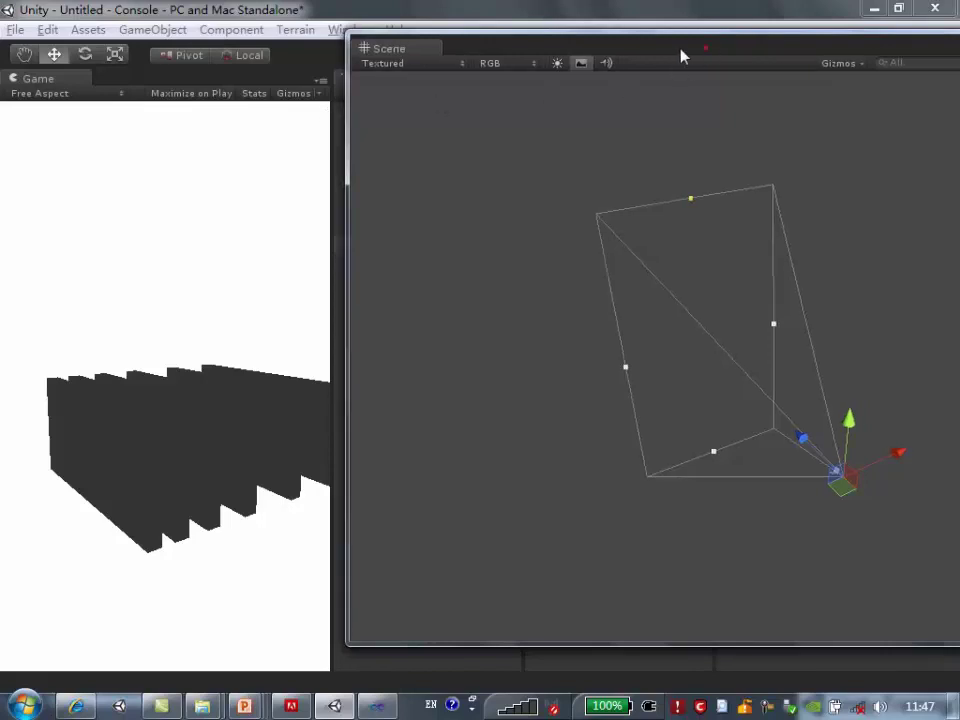
{"action": "left_click_drag", "start_coordinate": [708, 56], "coordinate": [431, 65]}
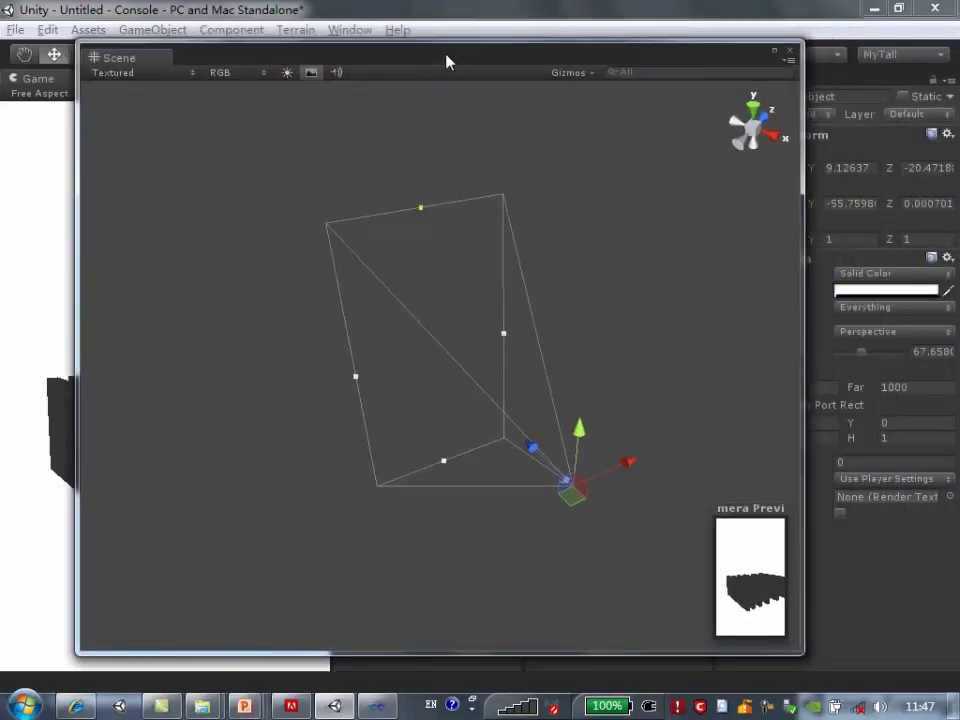
{"action": "mouse_move", "coordinate": [421, 208]}
{"action": "left_mouse_down"}
{"action": "mouse_move", "coordinate": [426, 270]}
{"action": "mouse_move", "coordinate": [405, 171]}
{"action": "left_mouse_up"}
{"action": "mouse_move", "coordinate": [456, 64]}
{"action": "left_mouse_down"}
{"action": "mouse_move", "coordinate": [382, 61]}
{"action": "mouse_move", "coordinate": [390, 45]}
{"action": "left_mouse_up"}
Open the Unity Scripting Reference and go to the Camera class page
{"action": "left_click", "coordinate": [397, 29]}
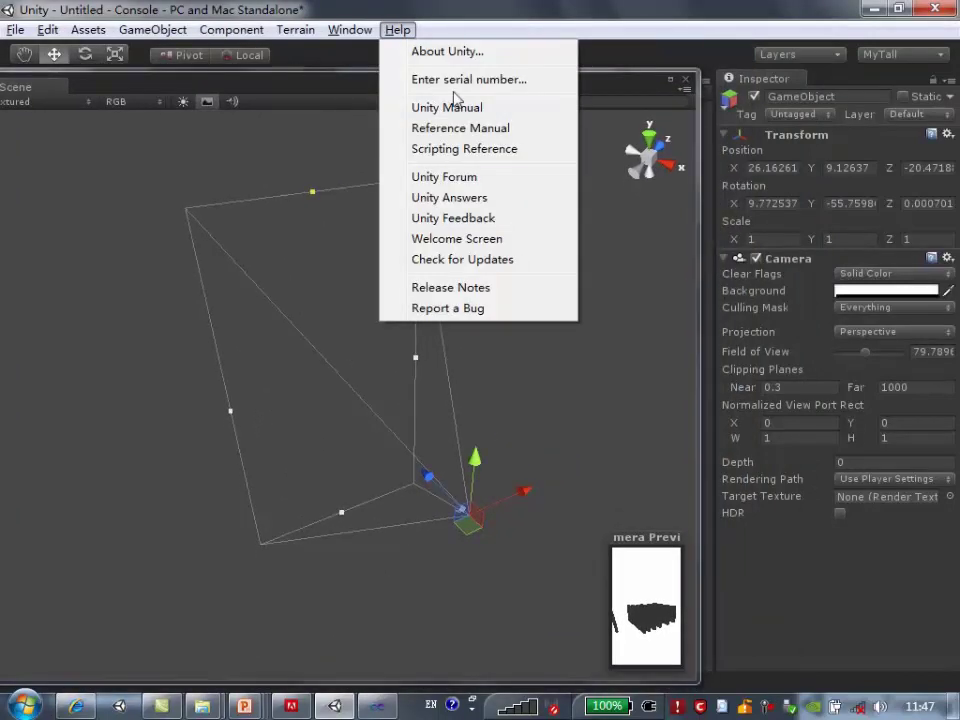
{"action": "left_click", "coordinate": [452, 149]}
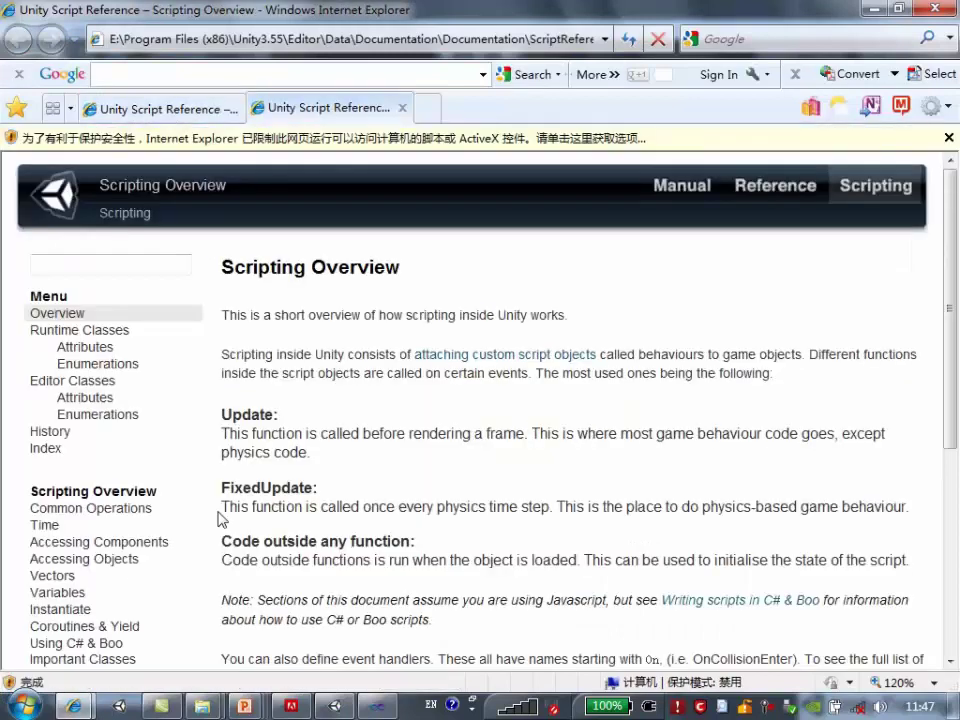
{"action": "left_click", "coordinate": [208, 111]}
{"action": "scroll", "coordinate": [158, 487], "scroll_direction": "down", "scroll_amount": 3}
{"action": "scroll", "coordinate": [158, 487], "scroll_direction": "down", "scroll_amount": 2}
{"action": "scroll", "coordinate": [156, 486], "scroll_direction": "down", "scroll_amount": 2}
{"action": "scroll", "coordinate": [100, 440], "scroll_direction": "down", "scroll_amount": 1}
{"action": "left_click", "coordinate": [57, 422]}
Scroll through the Camera variables and open the projectionMatrix entry
{"action": "scroll", "coordinate": [488, 375], "scroll_direction": "down", "scroll_amount": 2}
{"action": "scroll", "coordinate": [487, 368], "scroll_direction": "down", "scroll_amount": 2}
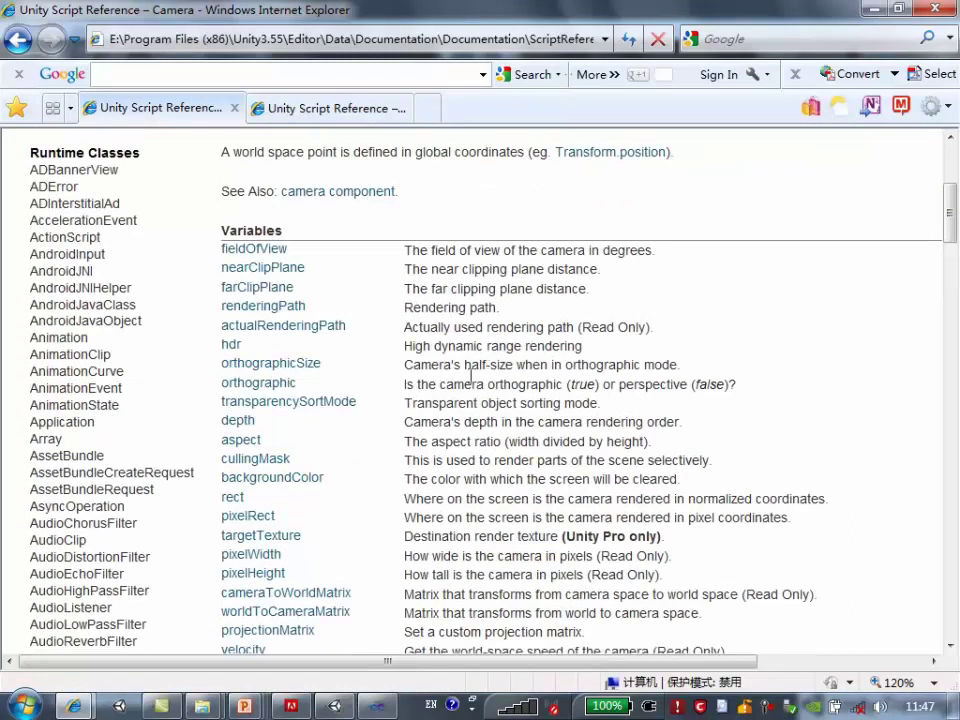
{"action": "scroll", "coordinate": [405, 392], "scroll_direction": "down", "scroll_amount": 2}
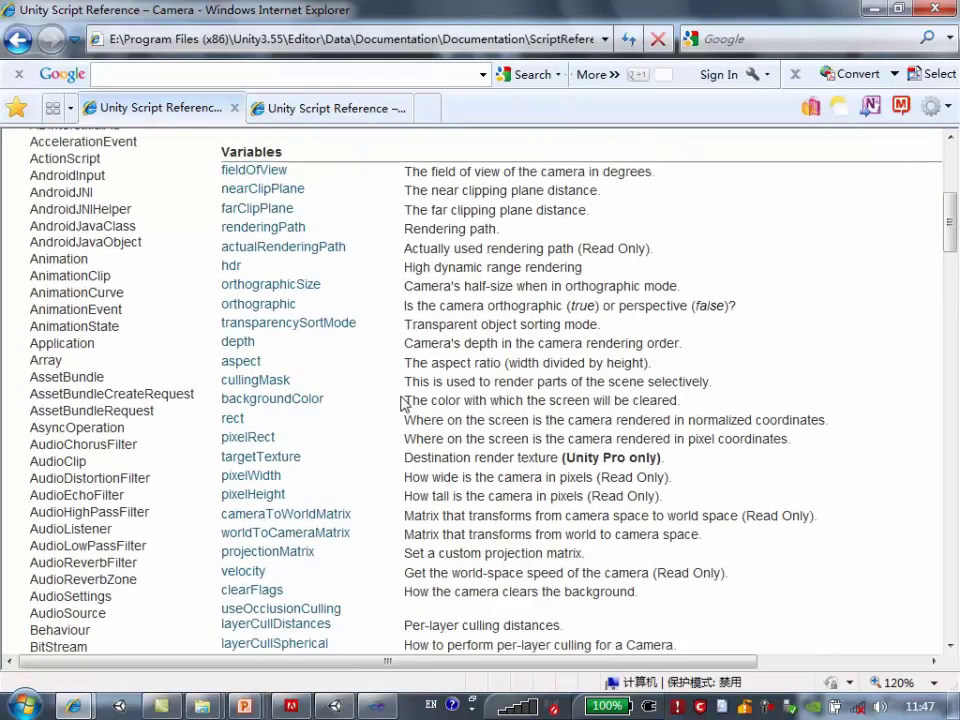
{"action": "scroll", "coordinate": [404, 401], "scroll_direction": "down", "scroll_amount": 2}
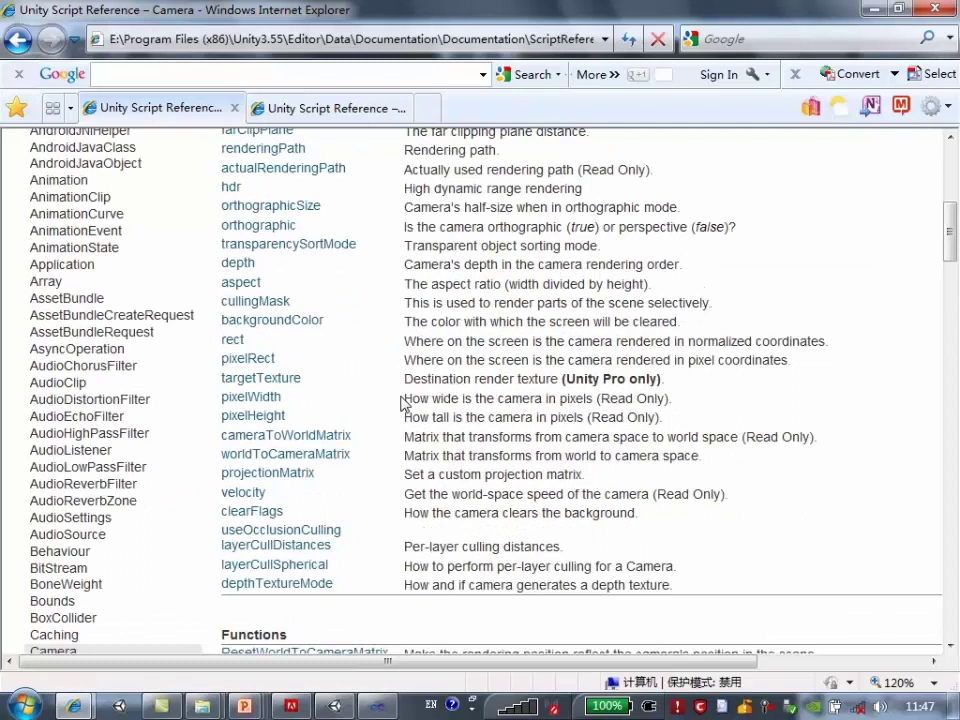
{"action": "scroll", "coordinate": [401, 402], "scroll_direction": "up", "scroll_amount": 2}
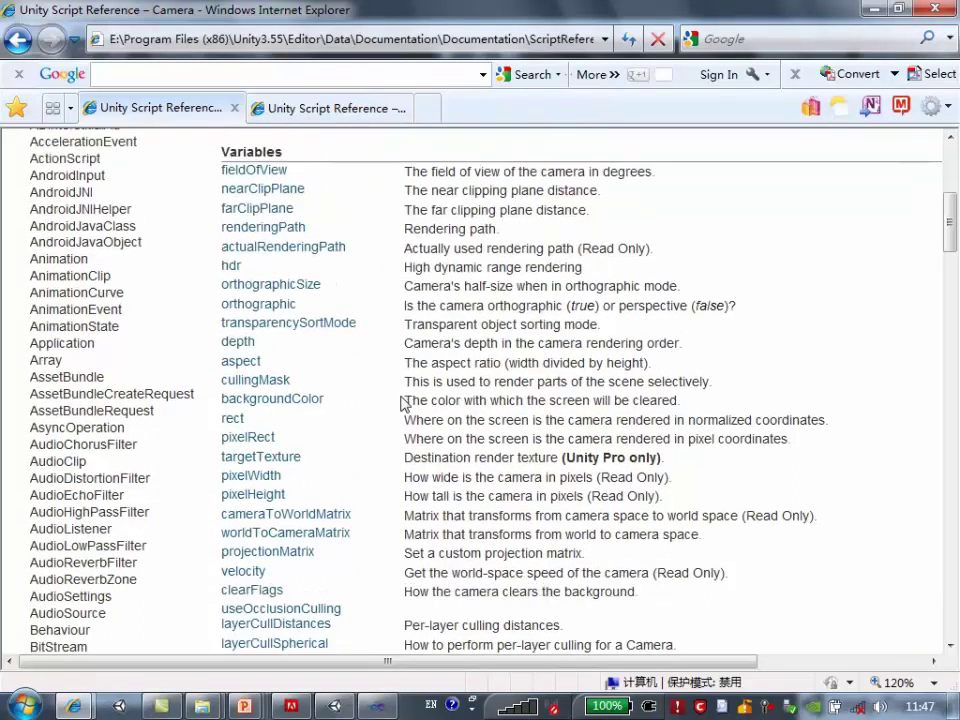
{"action": "scroll", "coordinate": [401, 402], "scroll_direction": "down", "scroll_amount": 7}
{"action": "scroll", "coordinate": [401, 402], "scroll_direction": "down", "scroll_amount": 2}
{"action": "scroll", "coordinate": [401, 402], "scroll_direction": "down", "scroll_amount": 2}
{"action": "scroll", "coordinate": [401, 402], "scroll_direction": "down", "scroll_amount": 2}
{"action": "scroll", "coordinate": [401, 402], "scroll_direction": "down", "scroll_amount": 2}
{"action": "scroll", "coordinate": [401, 402], "scroll_direction": "up", "scroll_amount": 8}
{"action": "scroll", "coordinate": [401, 402], "scroll_direction": "up", "scroll_amount": 2}
{"action": "scroll", "coordinate": [401, 402], "scroll_direction": "up", "scroll_amount": 7}
{"action": "scroll", "coordinate": [340, 400], "scroll_direction": "down", "scroll_amount": 2}
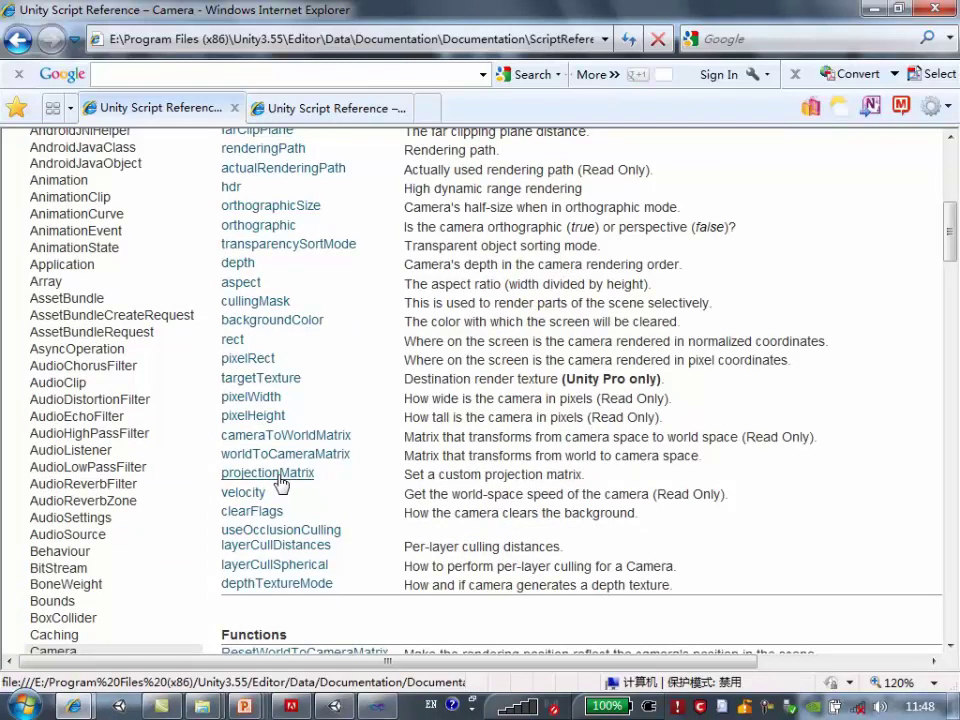
{"action": "scroll", "coordinate": [281, 484], "scroll_direction": "up", "scroll_amount": 5}
{"action": "scroll", "coordinate": [275, 485], "scroll_direction": "down", "scroll_amount": 5}
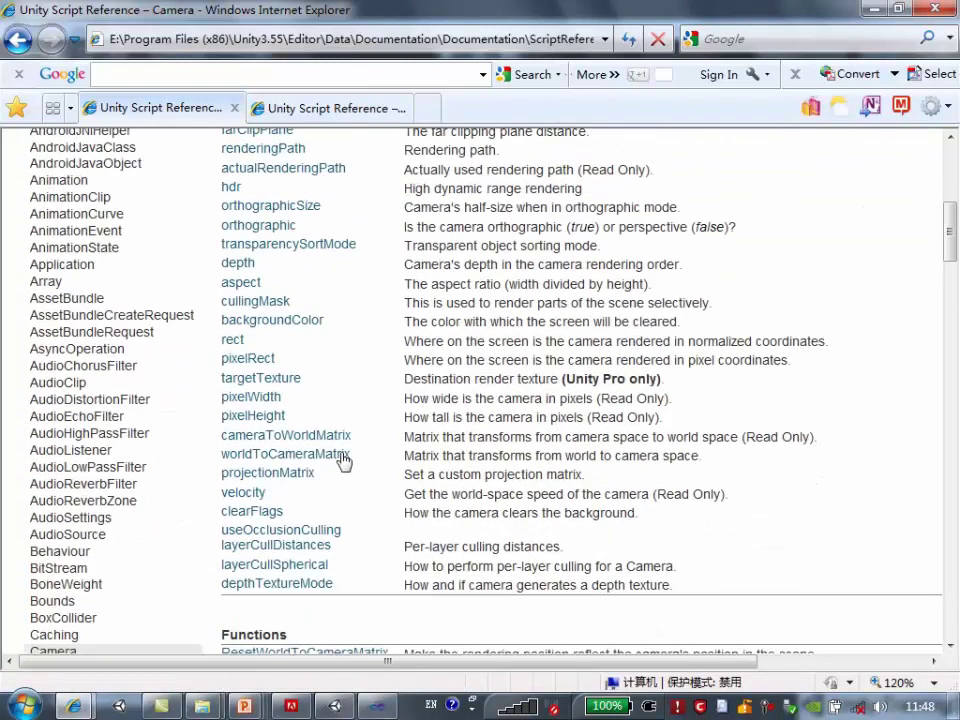
{"action": "left_click", "coordinate": [265, 478]}
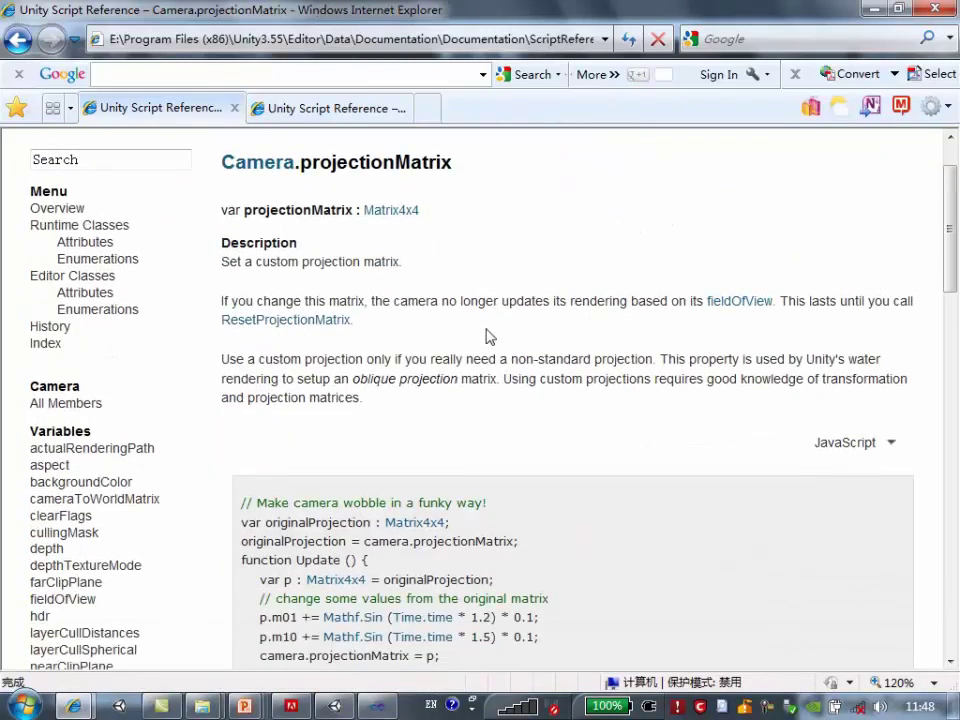
Show the projectionMatrix example in C# and visit the Matrix4x4 page and back
{"action": "mouse_move", "coordinate": [317, 162]}
{"action": "left_mouse_down"}
{"action": "mouse_move", "coordinate": [454, 160]}
{"action": "mouse_move", "coordinate": [548, 184]}
{"action": "left_mouse_up"}
{"action": "scroll", "coordinate": [519, 454], "scroll_direction": "down", "scroll_amount": 2}
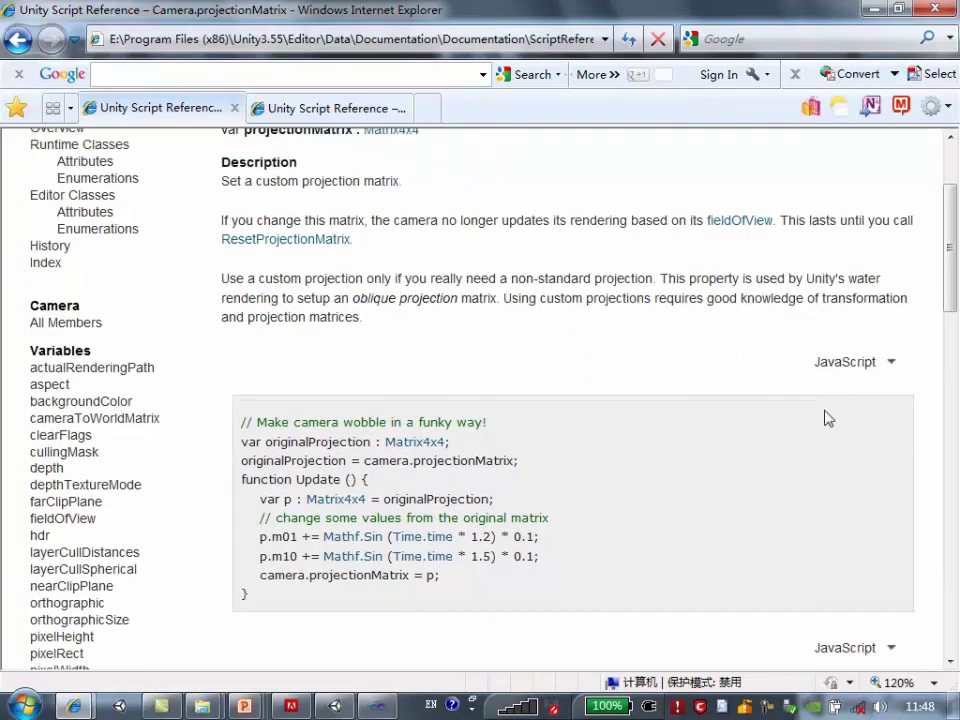
{"action": "left_click", "coordinate": [889, 365]}
{"action": "left_click", "coordinate": [868, 412]}
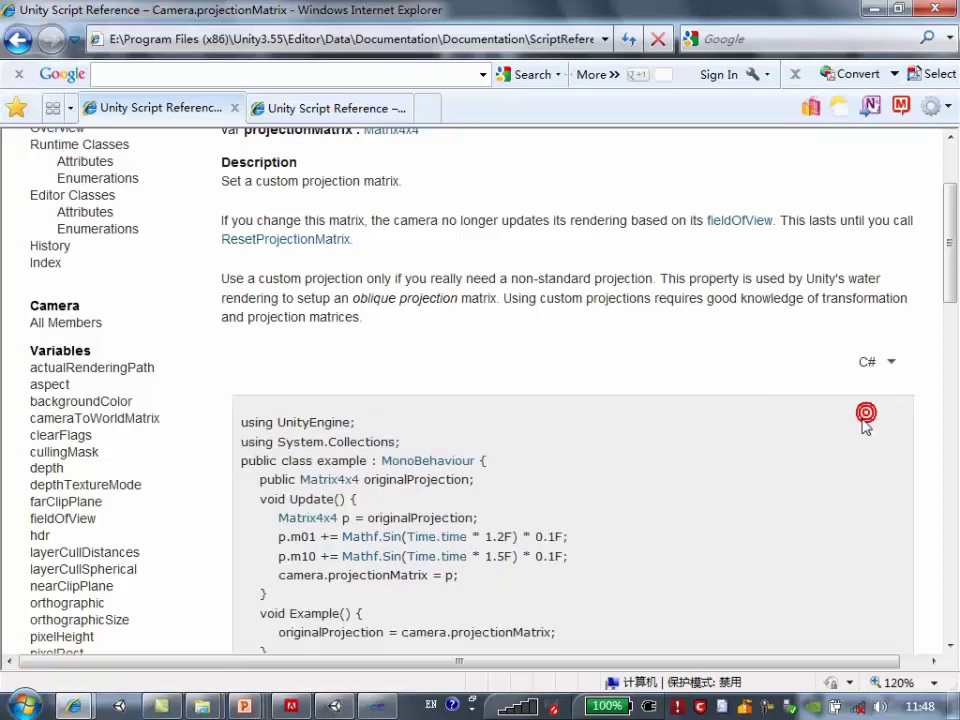
{"action": "scroll", "coordinate": [668, 460], "scroll_direction": "down", "scroll_amount": 2}
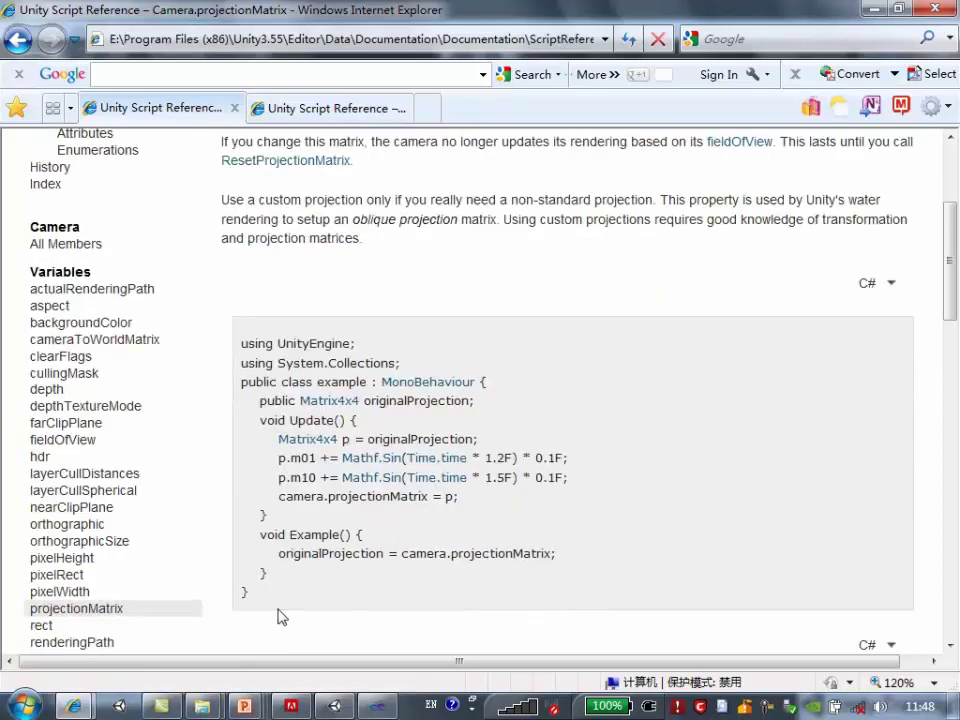
{"action": "mouse_move", "coordinate": [302, 601]}
{"action": "left_mouse_down"}
{"action": "mouse_move", "coordinate": [293, 502]}
{"action": "mouse_move", "coordinate": [255, 365]}
{"action": "left_mouse_up"}
{"action": "left_click", "coordinate": [305, 401]}
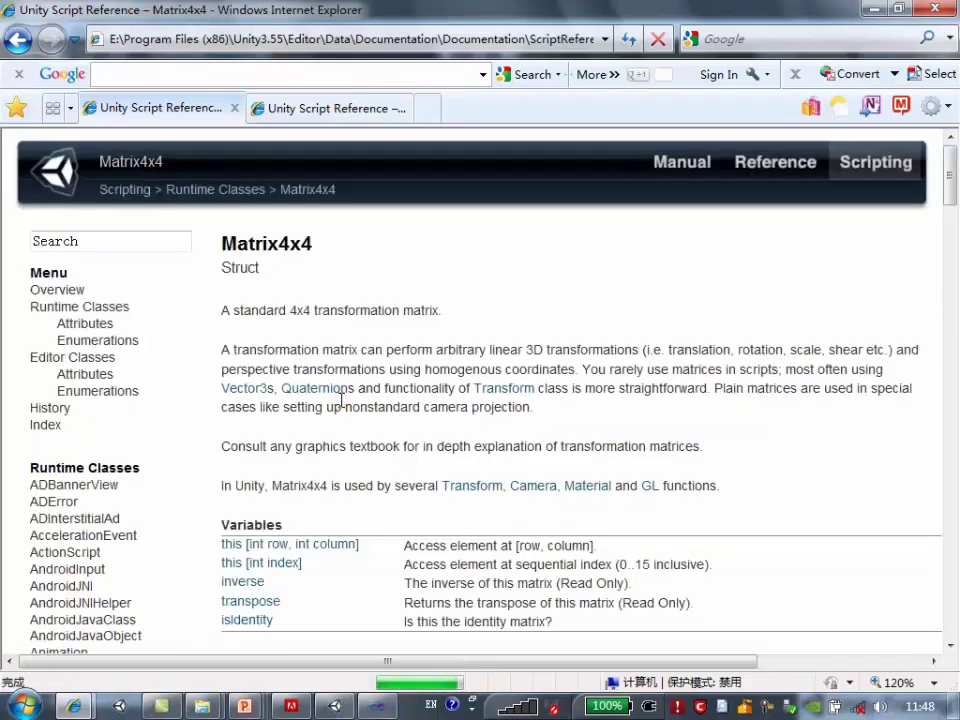
{"action": "left_click", "coordinate": [18, 39]}
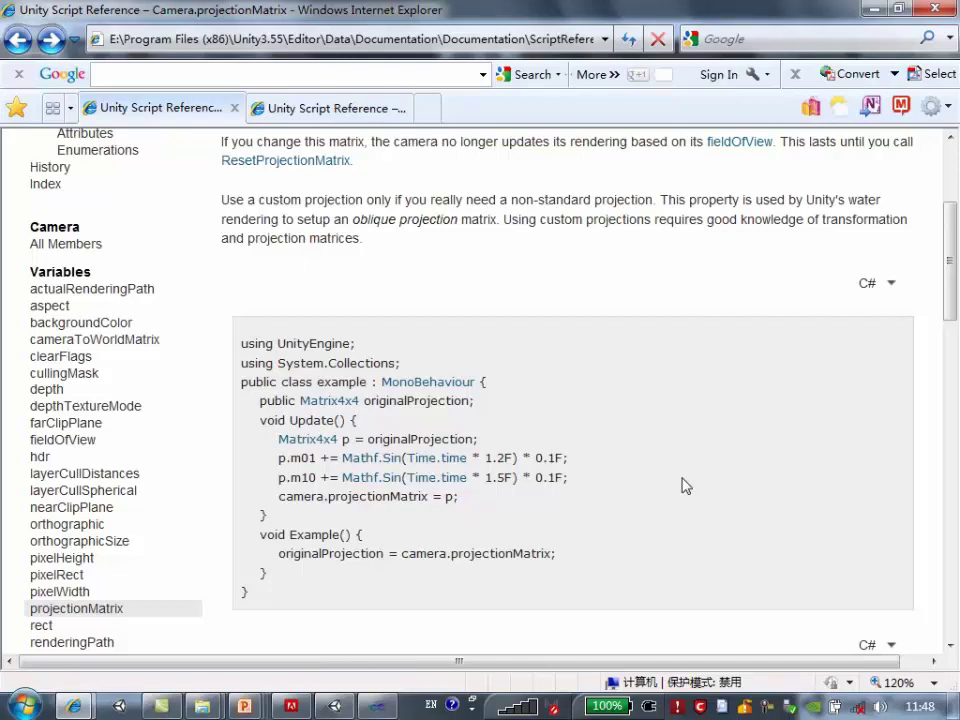
Select the C# example code, then minimize Internet Explorer to return to Unity
{"action": "left_click_drag", "start_coordinate": [300, 598], "coordinate": [242, 343]}
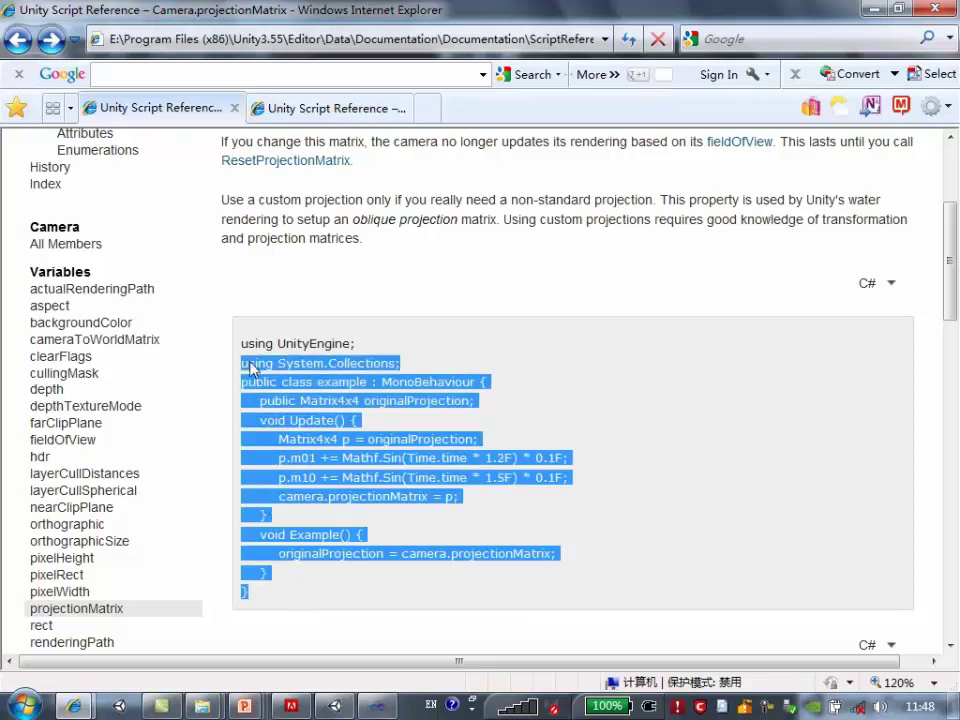
{"action": "left_click", "coordinate": [754, 362]}
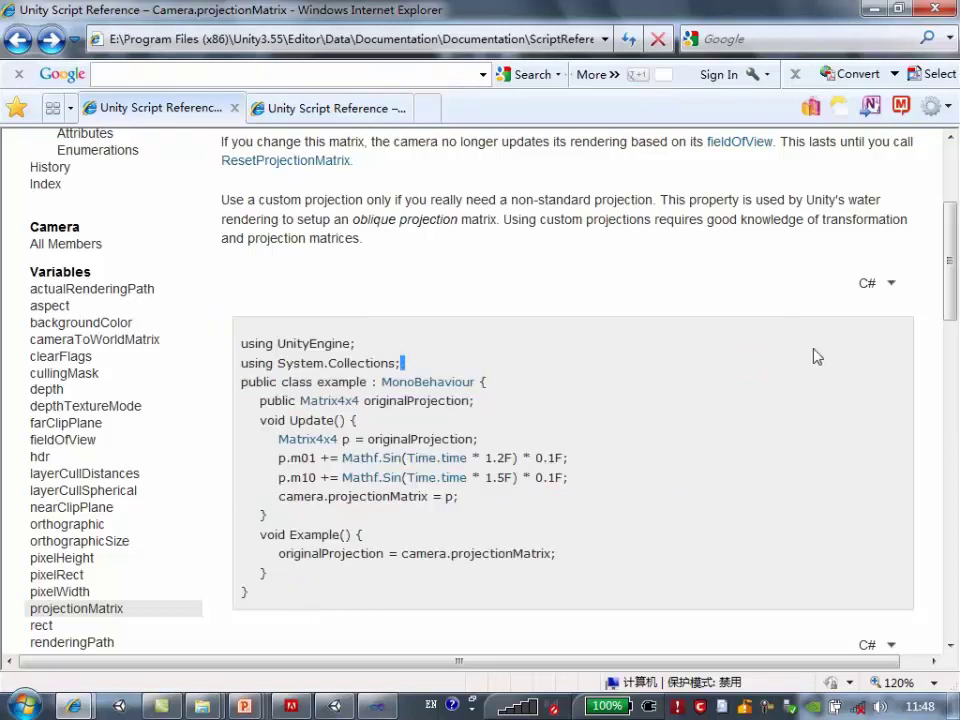
{"action": "left_click", "coordinate": [875, 12]}
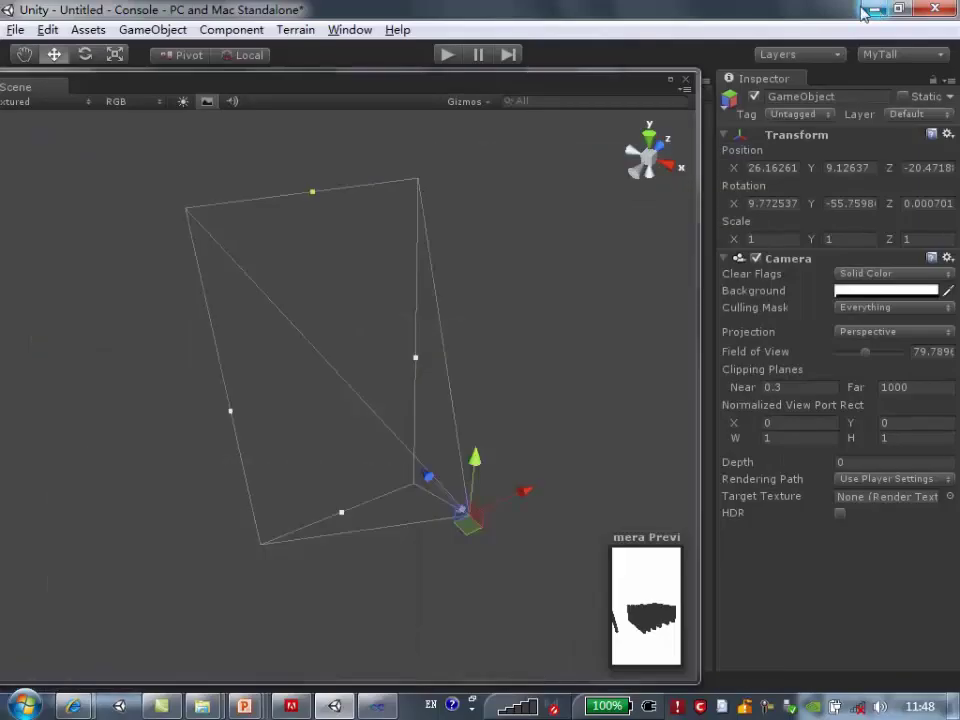
Experiment with the near clipping plane, raising it to 22.3 and then 342.3
{"action": "left_click_drag", "start_coordinate": [615, 87], "coordinate": [551, 80]}
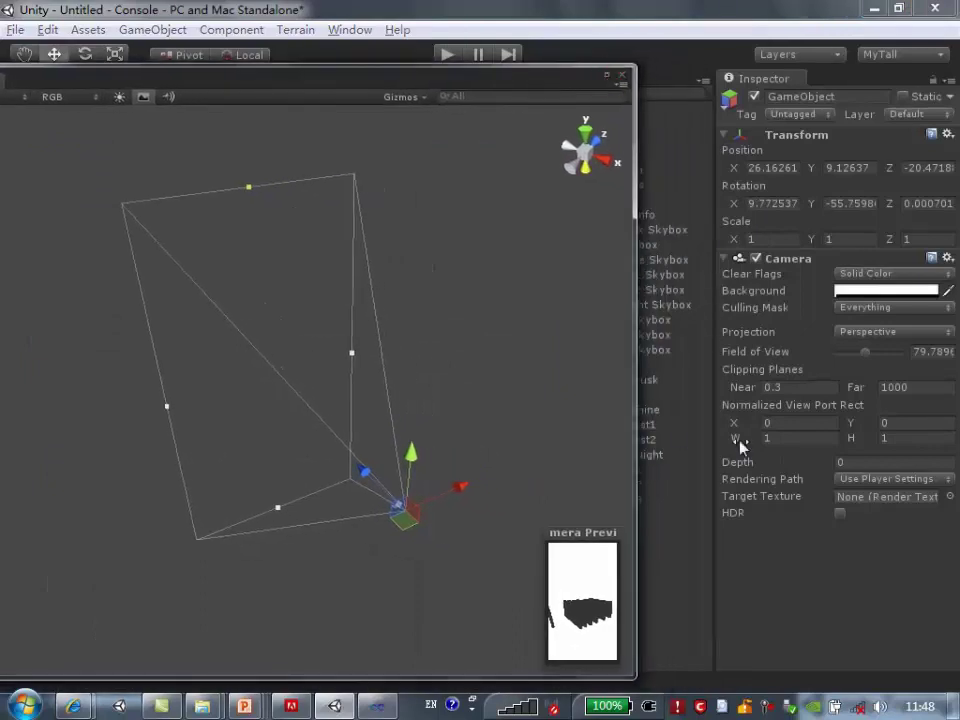
{"action": "left_click", "coordinate": [789, 386]}
{"action": "left_click", "coordinate": [926, 386]}
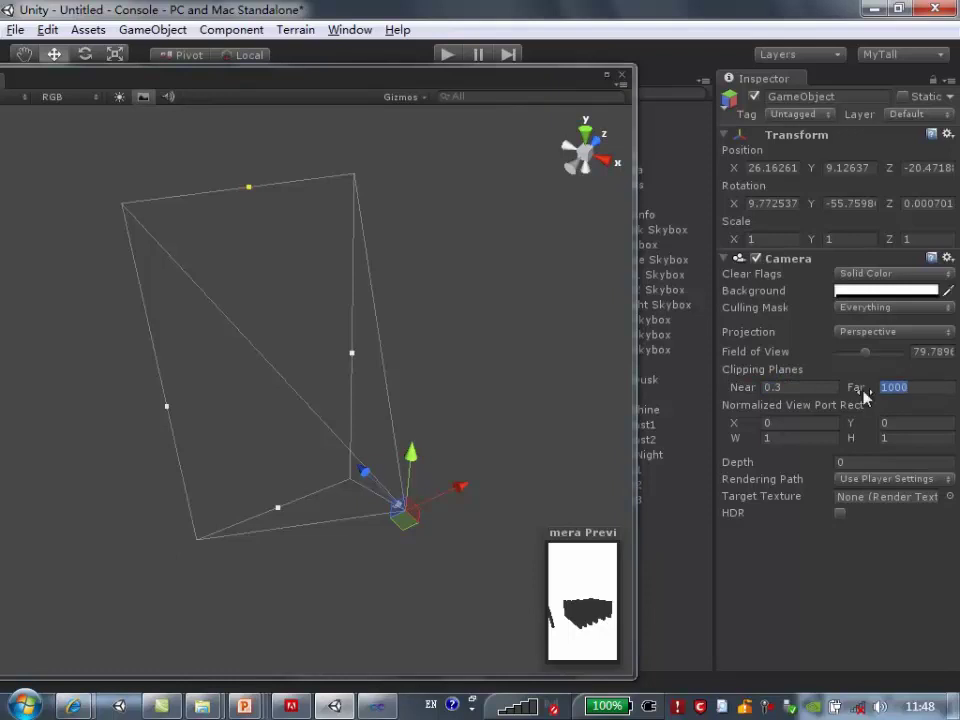
{"action": "left_click_drag", "start_coordinate": [745, 388], "coordinate": [889, 392]}
{"action": "left_click_drag", "start_coordinate": [310, 358], "coordinate": [725, 397]}
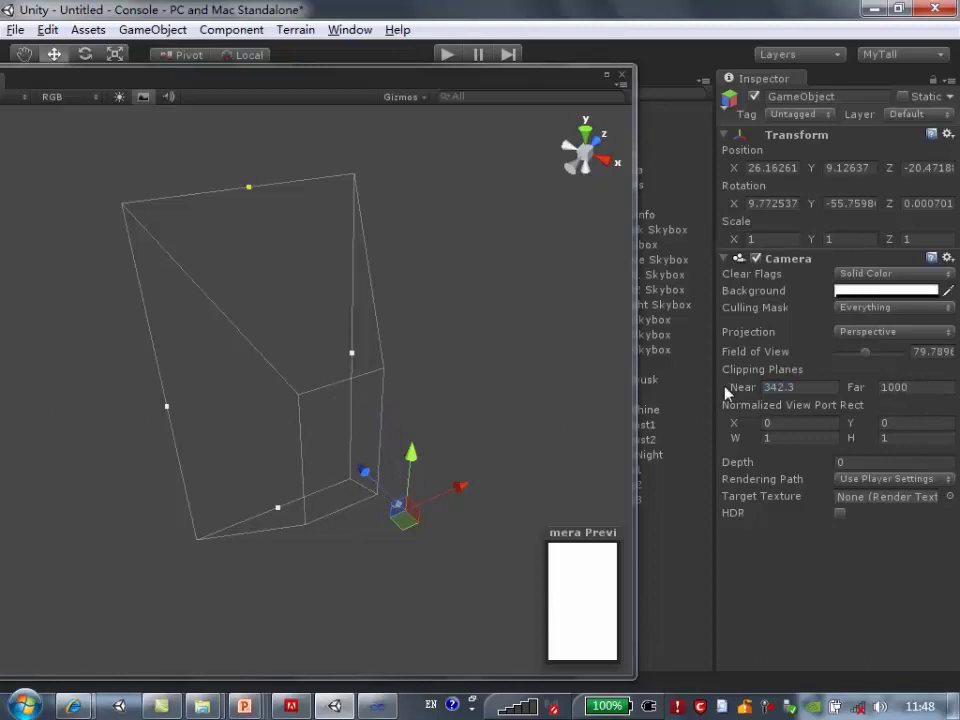
Lower the near clipping plane to 9.1 and detach the Game view into its own window
{"action": "mouse_move", "coordinate": [209, 416]}
{"action": "left_mouse_down", "text": "alt"}
{"action": "mouse_move", "coordinate": [381, 428]}
{"action": "mouse_move", "coordinate": [450, 396]}
{"action": "mouse_move", "coordinate": [288, 403]}
{"action": "mouse_move", "coordinate": [251, 523]}
{"action": "mouse_move", "coordinate": [482, 446]}
{"action": "mouse_move", "coordinate": [377, 477]}
{"action": "mouse_move", "coordinate": [365, 460]}
{"action": "mouse_move", "coordinate": [311, 564]}
{"action": "mouse_move", "coordinate": [399, 521]}
{"action": "mouse_move", "coordinate": [409, 598]}
{"action": "left_mouse_up", "text": "alt"}
{"action": "left_click_drag", "start_coordinate": [416, 495], "coordinate": [296, 514], "text": "alt"}
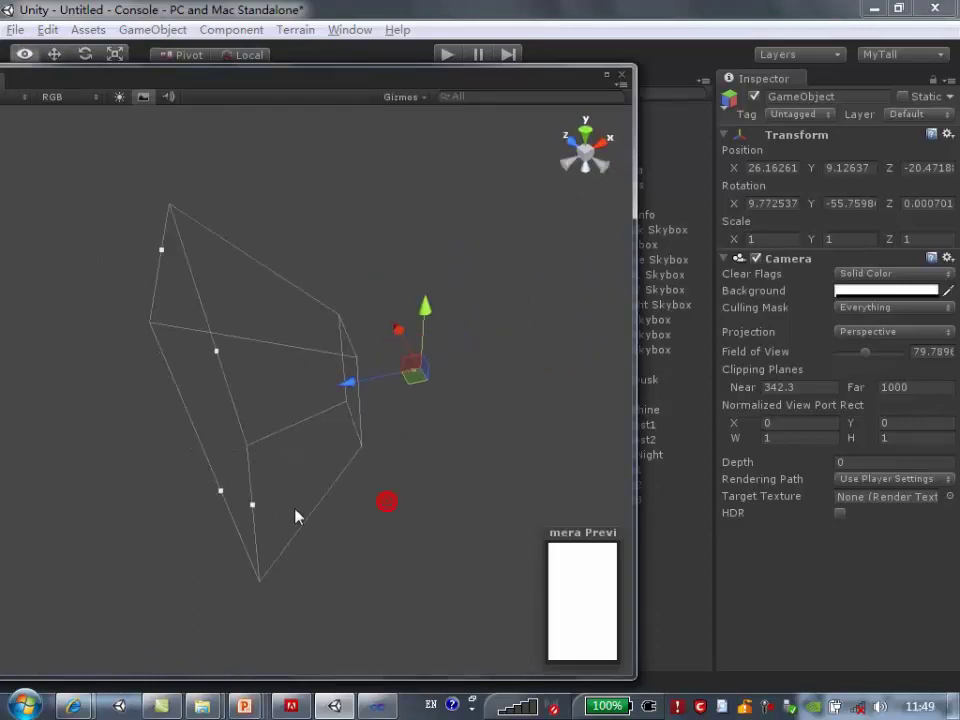
{"action": "mouse_move", "coordinate": [268, 465]}
{"action": "left_mouse_down", "text": "alt"}
{"action": "mouse_move", "coordinate": [376, 474]}
{"action": "mouse_move", "coordinate": [379, 510]}
{"action": "mouse_move", "coordinate": [274, 420]}
{"action": "mouse_move", "coordinate": [295, 451]}
{"action": "mouse_move", "coordinate": [270, 384]}
{"action": "left_mouse_up", "text": "alt"}
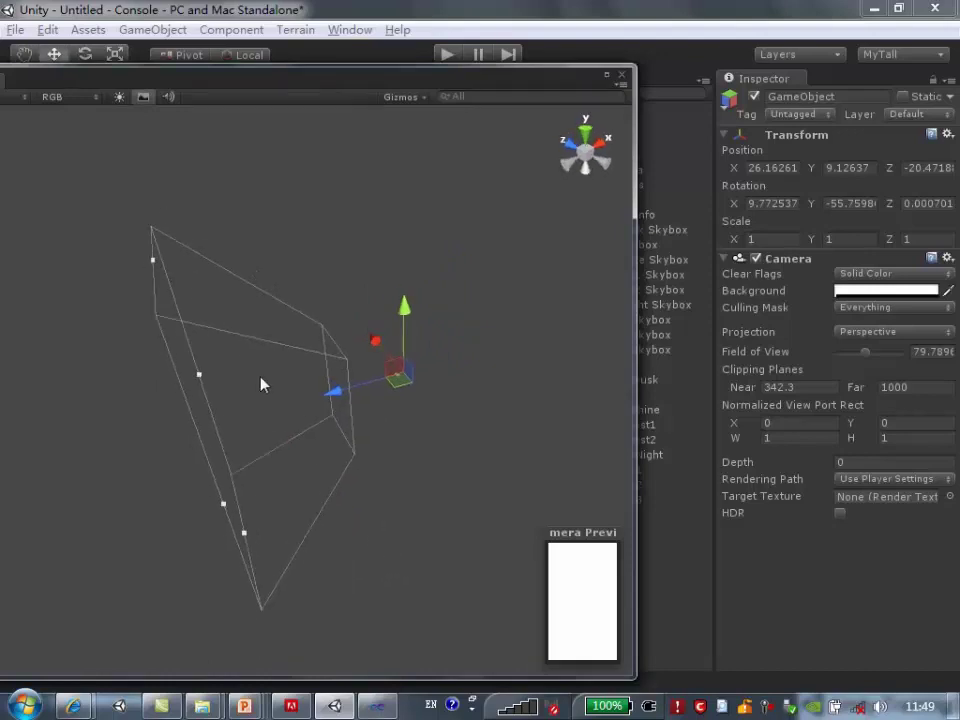
{"action": "mouse_move", "coordinate": [284, 465]}
{"action": "left_mouse_down", "text": "alt"}
{"action": "mouse_move", "coordinate": [157, 490]}
{"action": "mouse_move", "coordinate": [388, 448]}
{"action": "mouse_move", "coordinate": [287, 510]}
{"action": "mouse_move", "coordinate": [373, 602]}
{"action": "mouse_move", "coordinate": [399, 371]}
{"action": "mouse_move", "coordinate": [354, 480]}
{"action": "mouse_move", "coordinate": [394, 407]}
{"action": "mouse_move", "coordinate": [265, 388]}
{"action": "mouse_move", "coordinate": [339, 561]}
{"action": "mouse_move", "coordinate": [364, 536]}
{"action": "mouse_move", "coordinate": [274, 639]}
{"action": "mouse_move", "coordinate": [300, 417]}
{"action": "left_mouse_up", "text": "alt"}
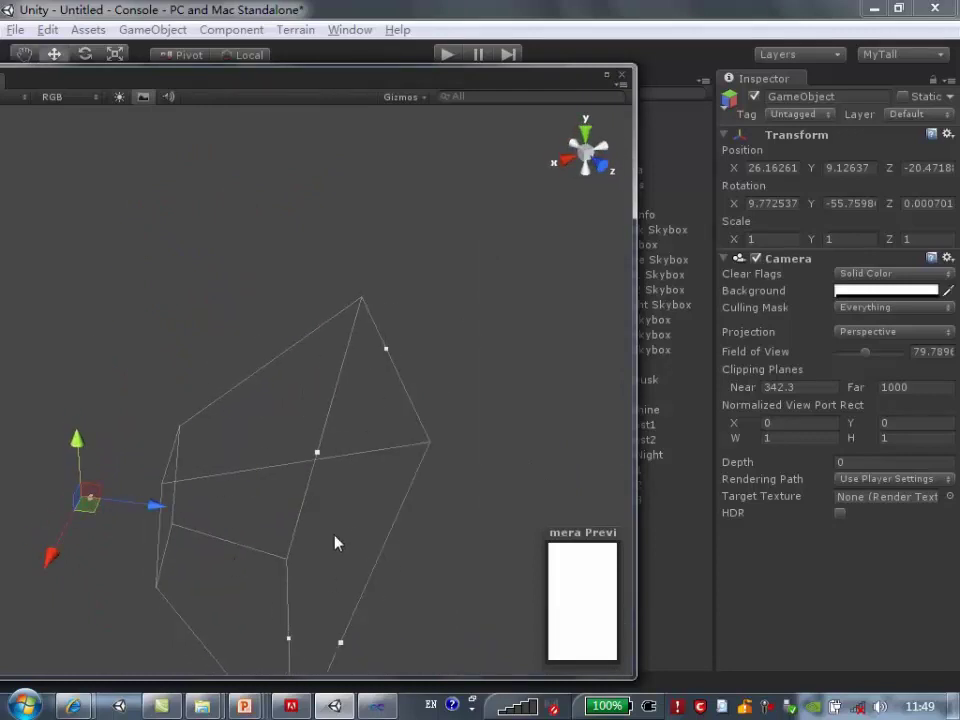
{"action": "mouse_move", "coordinate": [334, 542]}
{"action": "left_mouse_down"}
{"action": "mouse_move", "coordinate": [407, 484]}
{"action": "mouse_move", "coordinate": [343, 492]}
{"action": "left_mouse_up"}
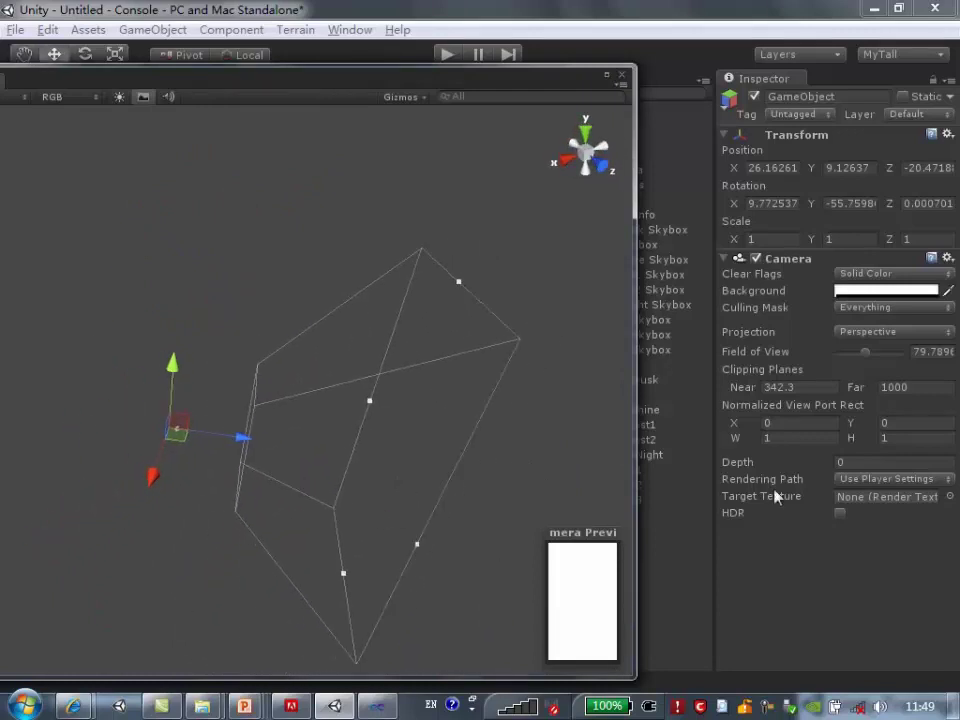
{"action": "mouse_move", "coordinate": [741, 388]}
{"action": "left_mouse_down"}
{"action": "mouse_move", "coordinate": [812, 392]}
{"action": "mouse_move", "coordinate": [465, 388]}
{"action": "mouse_move", "coordinate": [204, 413]}
{"action": "mouse_move", "coordinate": [221, 417]}
{"action": "mouse_move", "coordinate": [212, 409]}
{"action": "mouse_move", "coordinate": [191, 414]}
{"action": "mouse_move", "coordinate": [246, 423]}
{"action": "mouse_move", "coordinate": [180, 431]}
{"action": "left_mouse_up"}
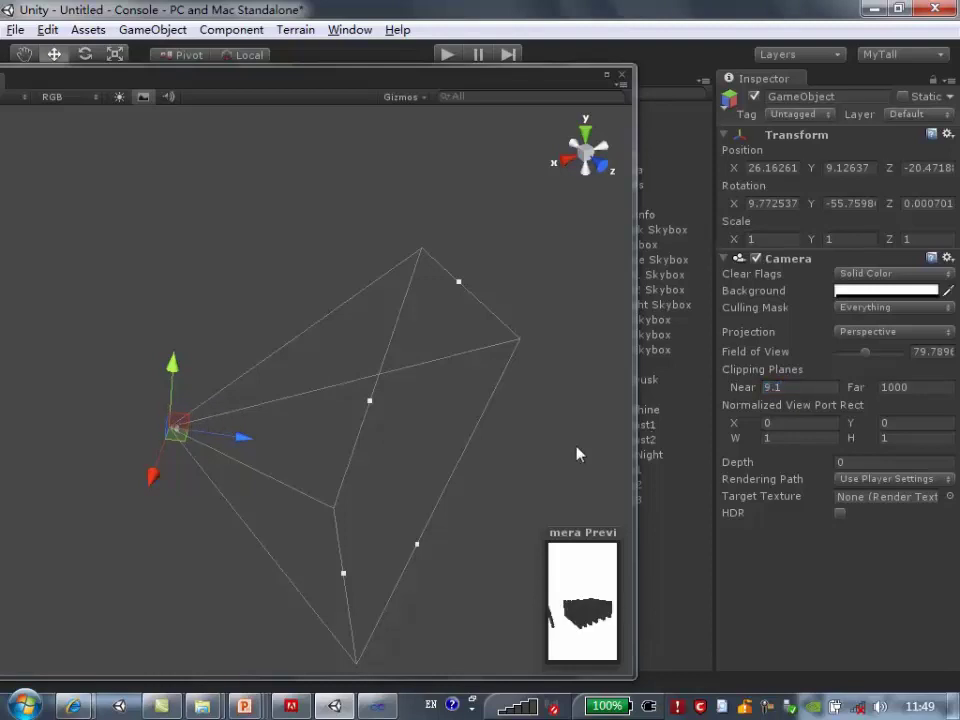
{"action": "mouse_move", "coordinate": [253, 510]}
{"action": "left_mouse_down", "text": "alt"}
{"action": "mouse_move", "coordinate": [281, 563]}
{"action": "mouse_move", "coordinate": [369, 410]}
{"action": "left_mouse_up", "text": "alt"}
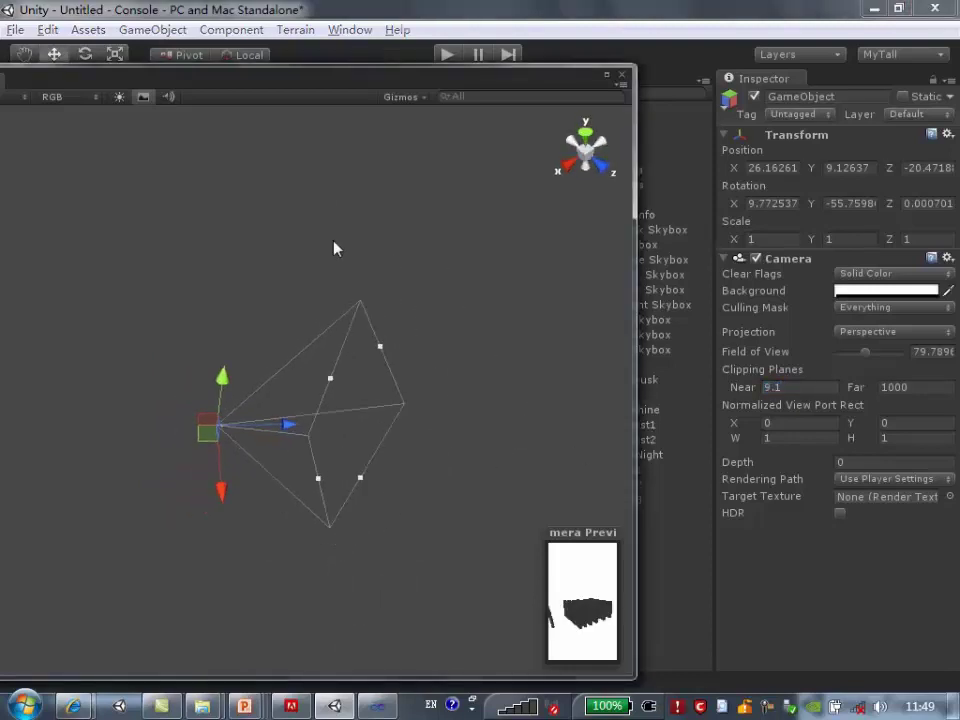
{"action": "left_click_drag", "start_coordinate": [270, 87], "coordinate": [521, 101]}
{"action": "mouse_move", "coordinate": [50, 80]}
{"action": "left_mouse_down"}
{"action": "mouse_move", "coordinate": [152, 236]}
{"action": "mouse_move", "coordinate": [159, 321]}
{"action": "mouse_move", "coordinate": [94, 285]}
{"action": "left_mouse_up"}
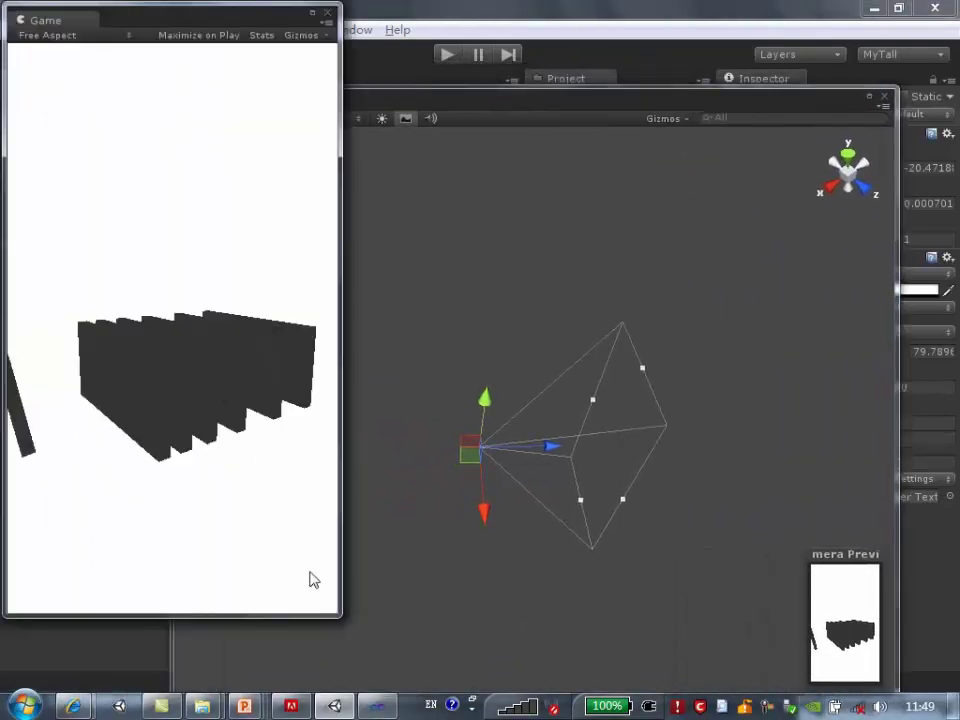
Stack the resized Game window above a shorter Scene window, with Viewport Rect X in view
{"action": "mouse_move", "coordinate": [315, 614]}
{"action": "left_mouse_down"}
{"action": "mouse_move", "coordinate": [407, 257]}
{"action": "mouse_move", "coordinate": [330, 217]}
{"action": "left_mouse_up"}
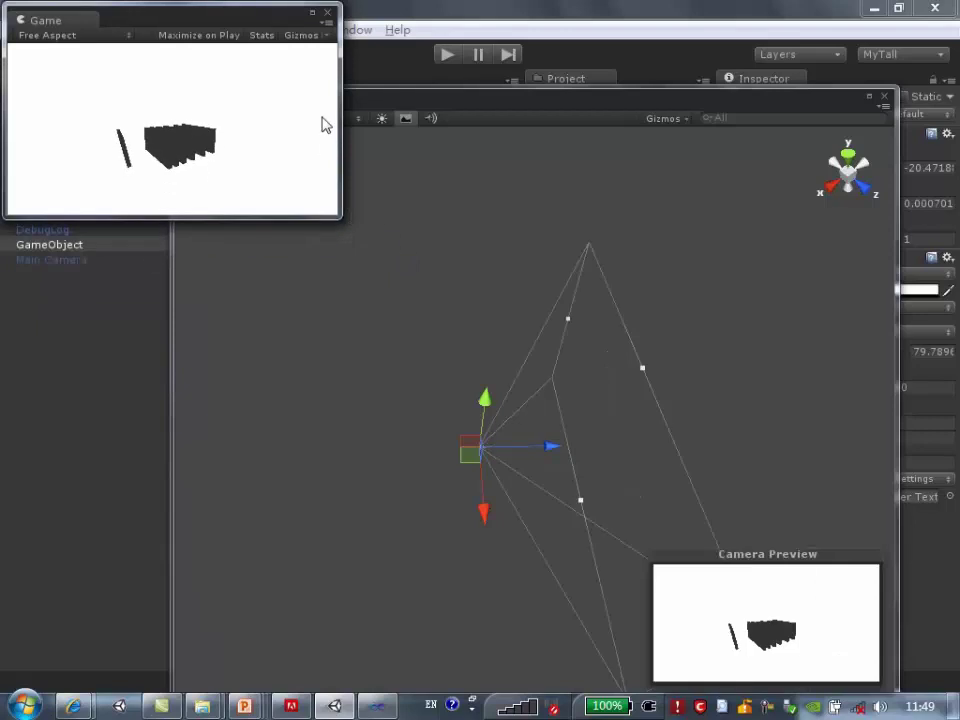
{"action": "left_click_drag", "start_coordinate": [338, 100], "coordinate": [384, 97]}
{"action": "mouse_move", "coordinate": [467, 92]}
{"action": "left_mouse_down"}
{"action": "mouse_move", "coordinate": [473, 334]}
{"action": "mouse_move", "coordinate": [312, 253]}
{"action": "left_mouse_up"}
{"action": "left_click_drag", "start_coordinate": [335, 620], "coordinate": [336, 570]}
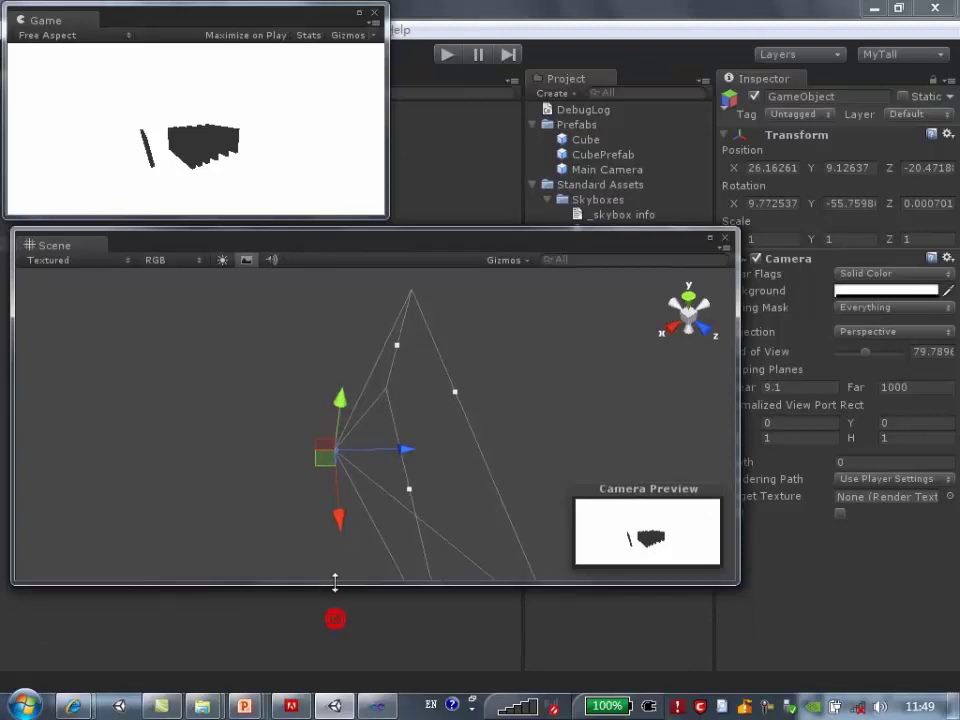
{"action": "left_click_drag", "start_coordinate": [432, 254], "coordinate": [364, 310]}
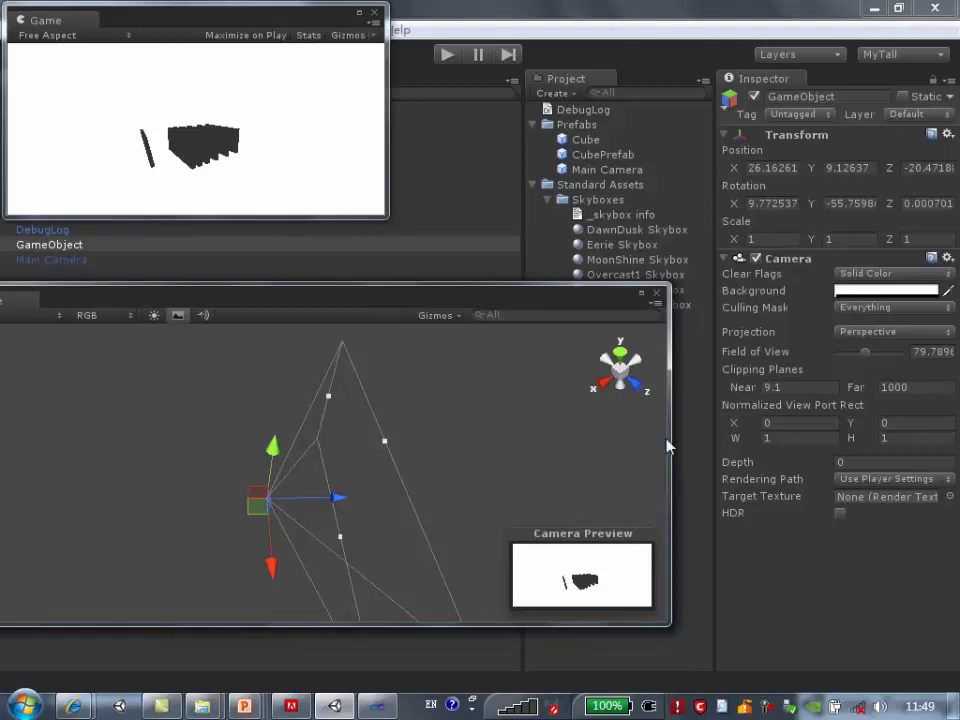
{"action": "left_click", "coordinate": [804, 421]}
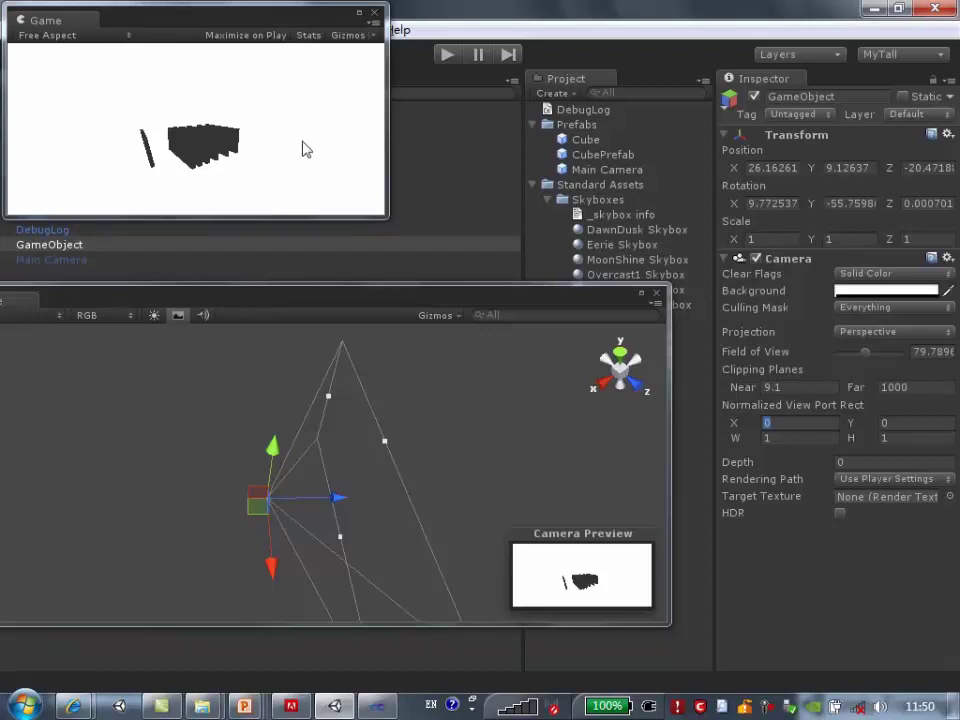
Set the camera's Normalized View Port Rect W and H both to 0.5
{"action": "left_click", "coordinate": [910, 441]}
{"action": "key", "text": "Tab"}
{"action": "type", "text": "0.5"}
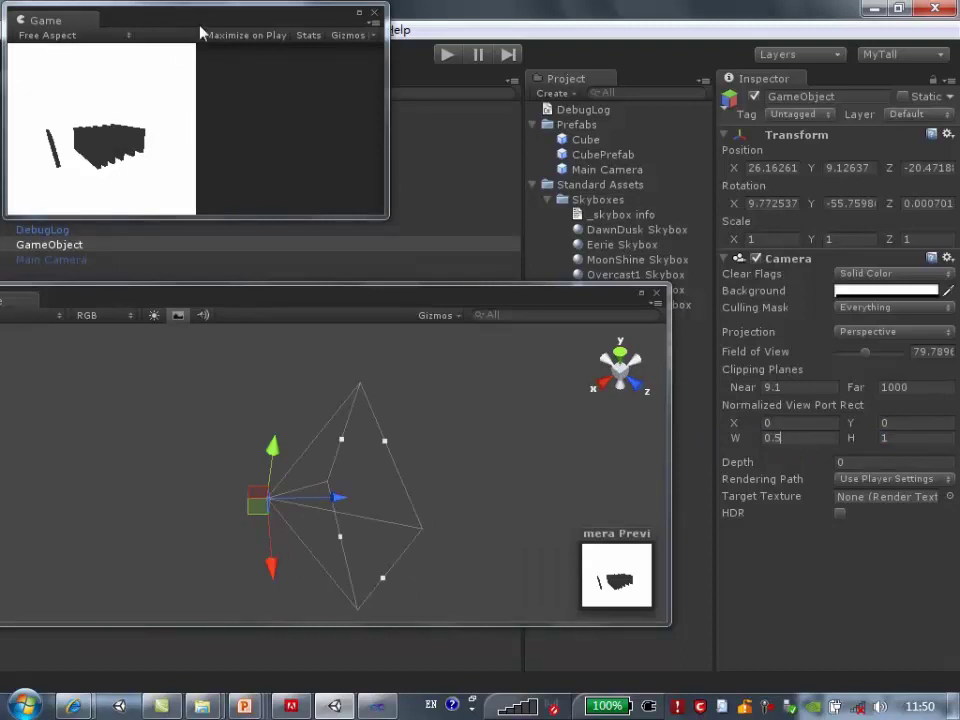
{"action": "left_click_drag", "start_coordinate": [199, 30], "coordinate": [213, 45]}
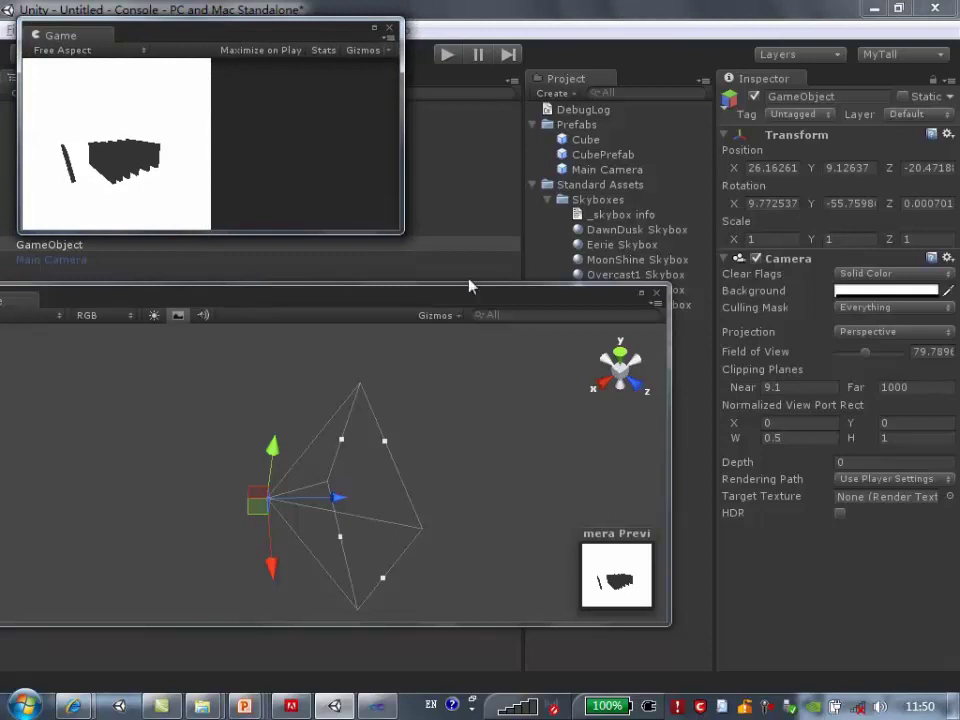
{"action": "left_click", "coordinate": [886, 438]}
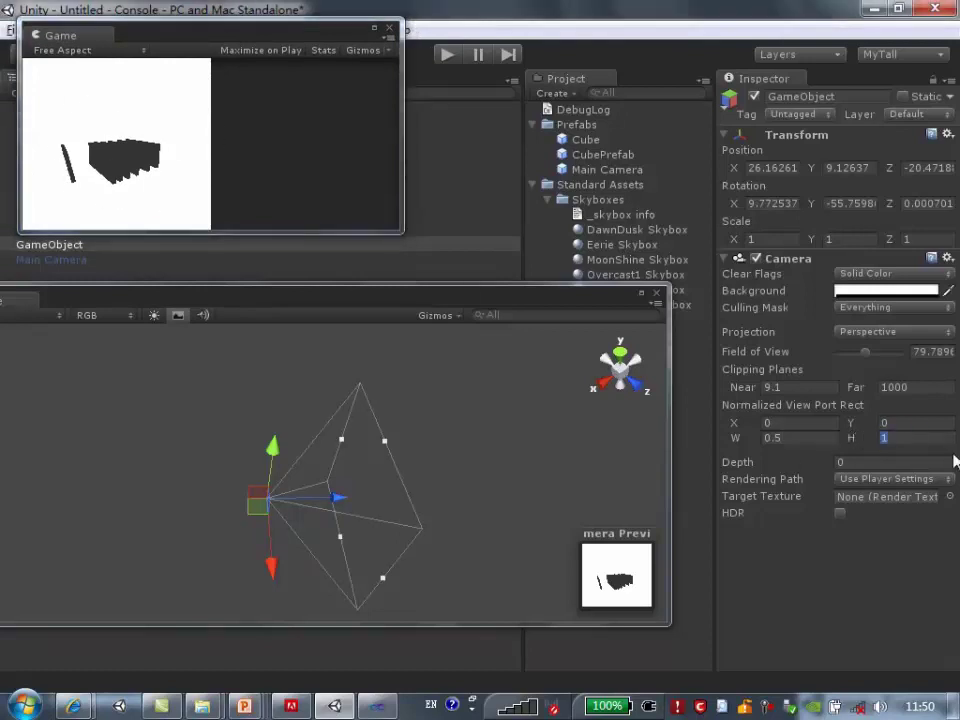
{"action": "type", "text": "0.5"}
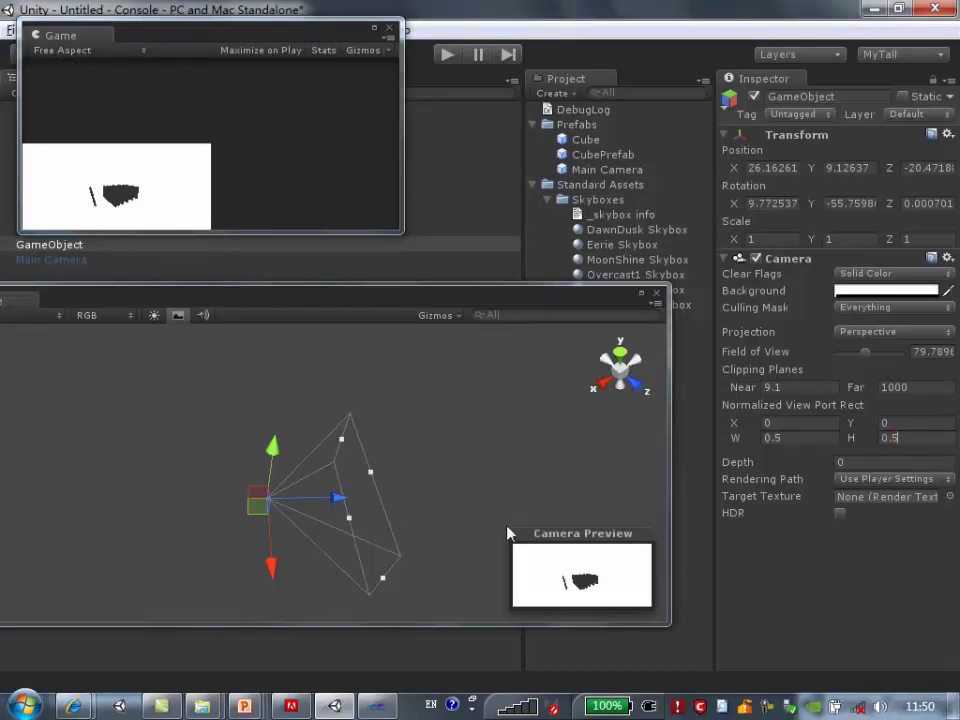
Slide the second camera along its X axis toward about X 45, Z 7.2
{"action": "mouse_move", "coordinate": [392, 521]}
{"action": "left_mouse_down", "text": "alt"}
{"action": "mouse_move", "coordinate": [547, 482]}
{"action": "mouse_move", "coordinate": [450, 452]}
{"action": "left_mouse_up", "text": "alt"}
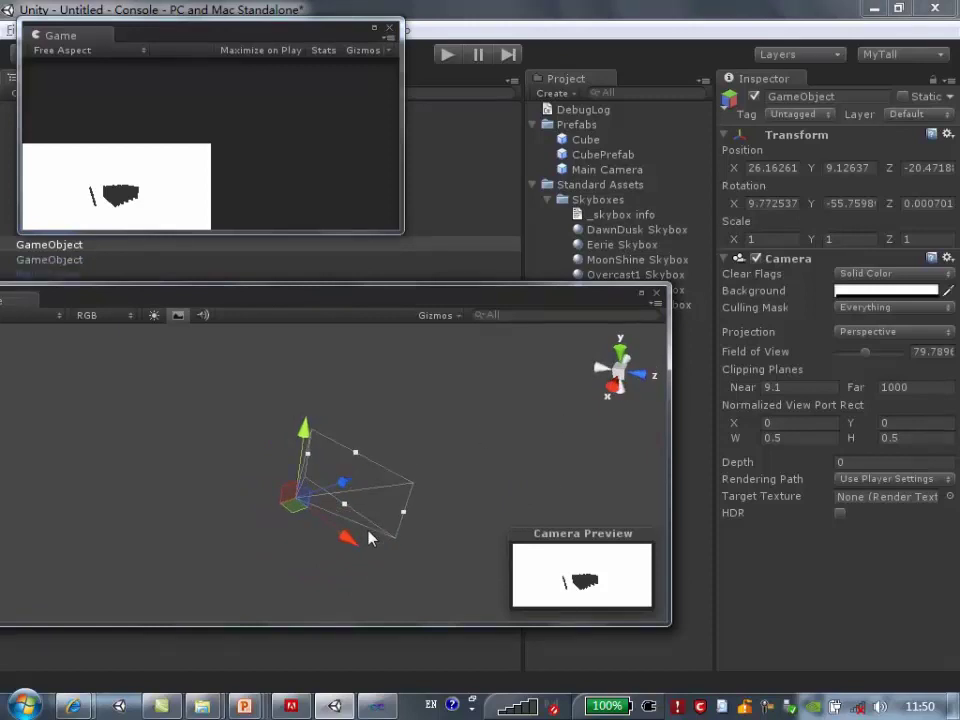
{"action": "mouse_move", "coordinate": [347, 538]}
{"action": "left_mouse_down"}
{"action": "mouse_move", "coordinate": [417, 556]}
{"action": "mouse_move", "coordinate": [287, 534]}
{"action": "mouse_move", "coordinate": [393, 481]}
{"action": "left_mouse_up"}
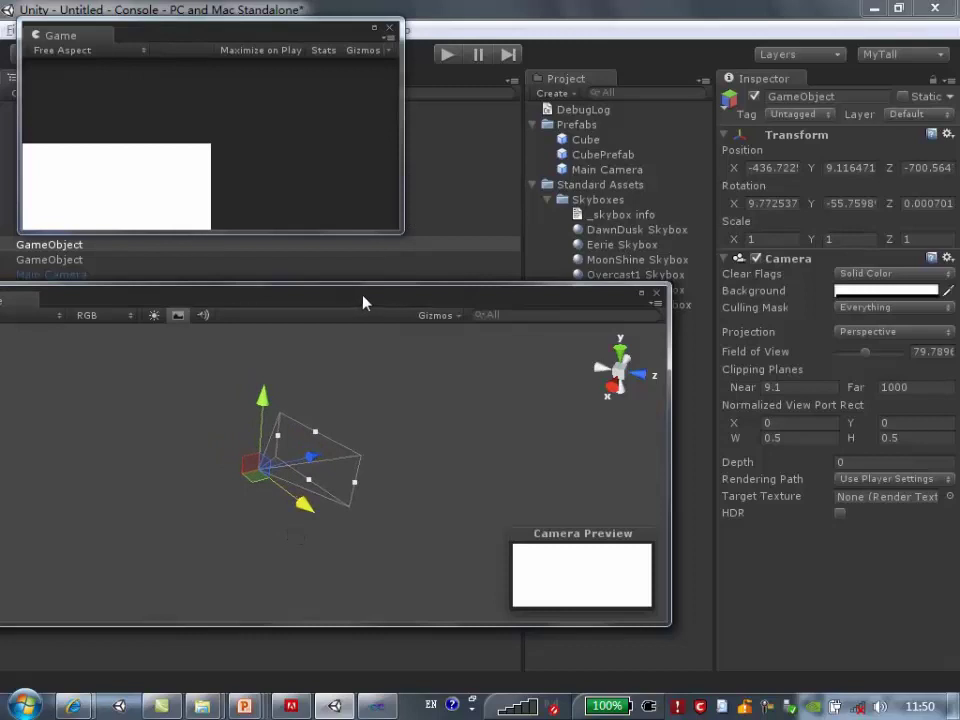
{"action": "mouse_move", "coordinate": [362, 303]}
{"action": "left_mouse_down"}
{"action": "mouse_move", "coordinate": [443, 354]}
{"action": "mouse_move", "coordinate": [328, 296]}
{"action": "left_mouse_up"}
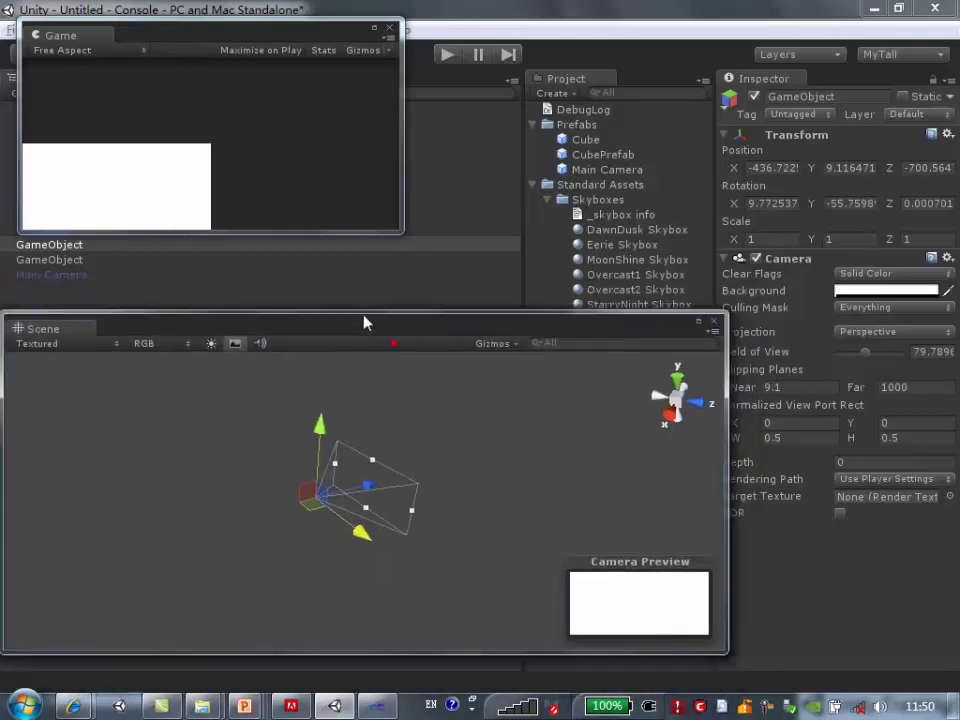
{"action": "left_click_drag", "start_coordinate": [322, 503], "coordinate": [357, 533]}
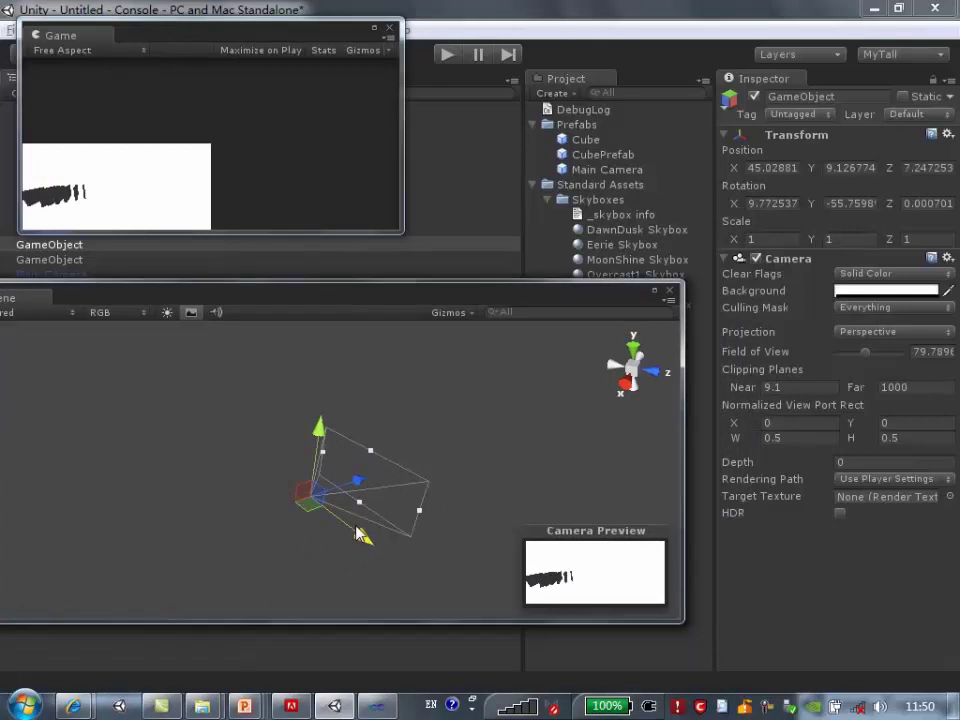
Select and scrub the second camera's Viewport Rect X value
{"action": "left_click", "coordinate": [800, 440]}
{"action": "left_click", "coordinate": [921, 440]}
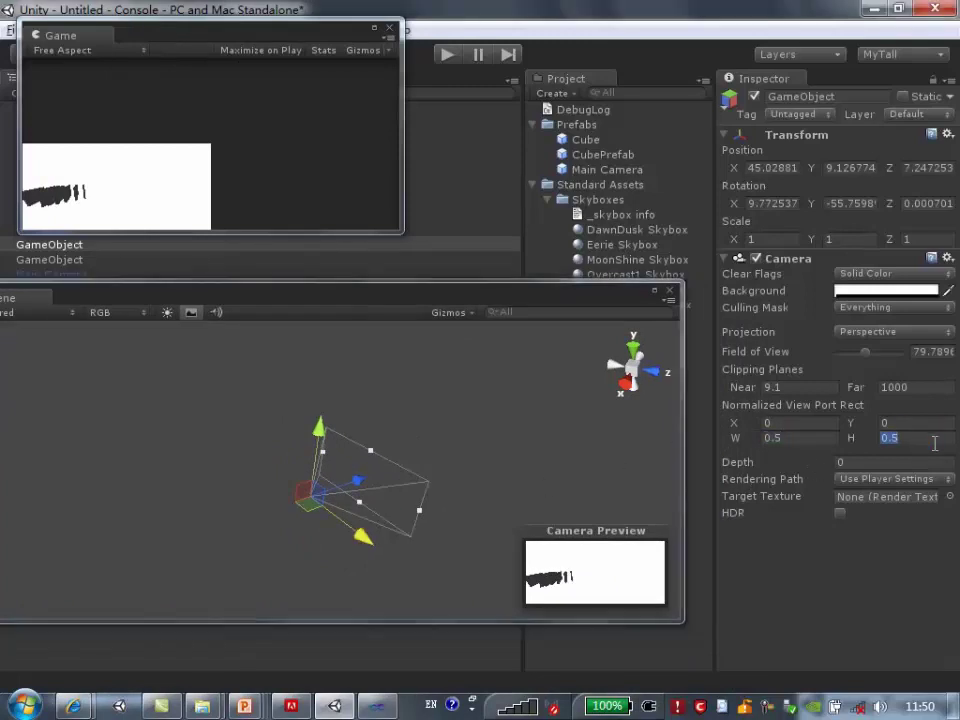
{"action": "left_click", "coordinate": [790, 422]}
{"action": "left_click_drag", "start_coordinate": [737, 421], "coordinate": [746, 425]}
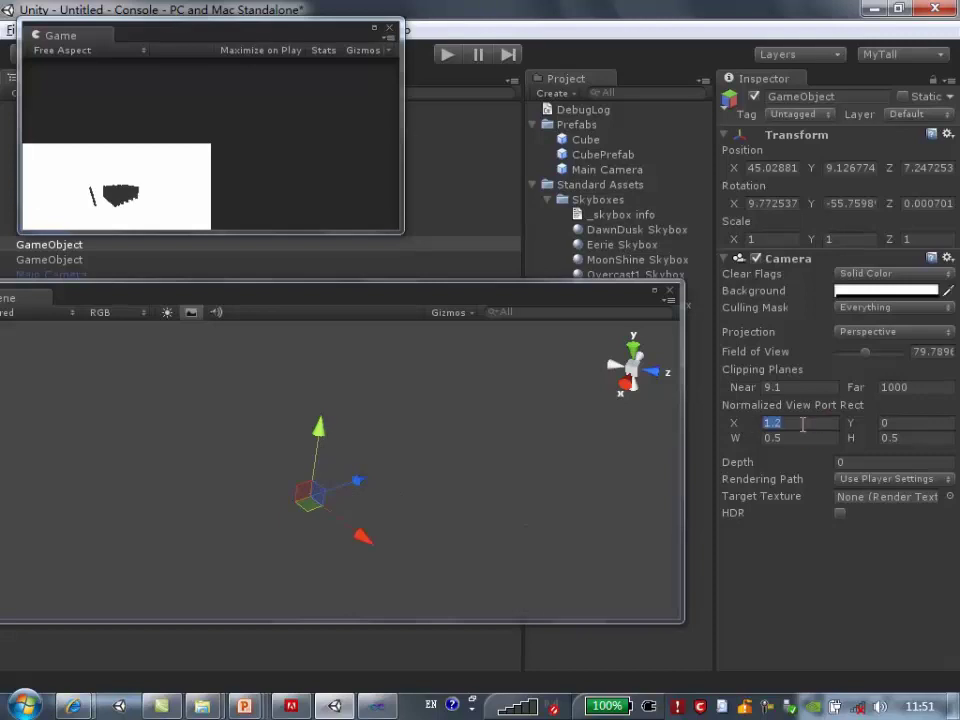
Set the second camera's Viewport Rect X to 0.5 and H to 1
{"action": "type", "text": "05"}
{"action": "double_click", "coordinate": [785, 421]}
{"action": "type", "text": ".5"}
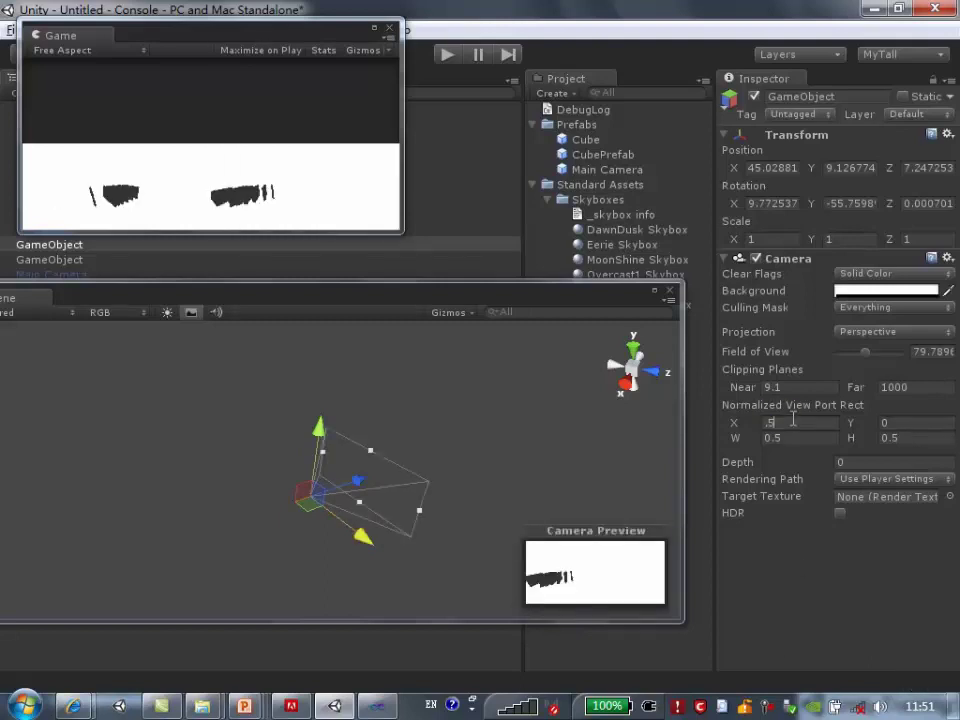
{"action": "double_click", "coordinate": [886, 422]}
{"action": "double_click", "coordinate": [888, 437]}
{"action": "type", "text": "1"}
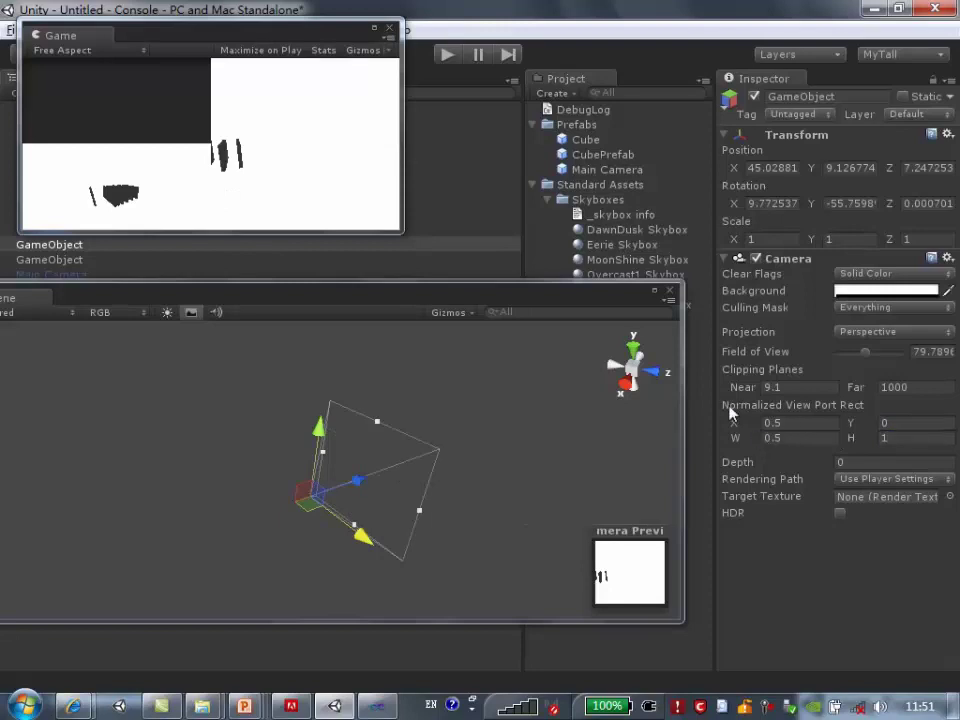
Move the floating Game window lower and enlarge it to show both camera views
{"action": "left_click_drag", "start_coordinate": [275, 36], "coordinate": [308, 80]}
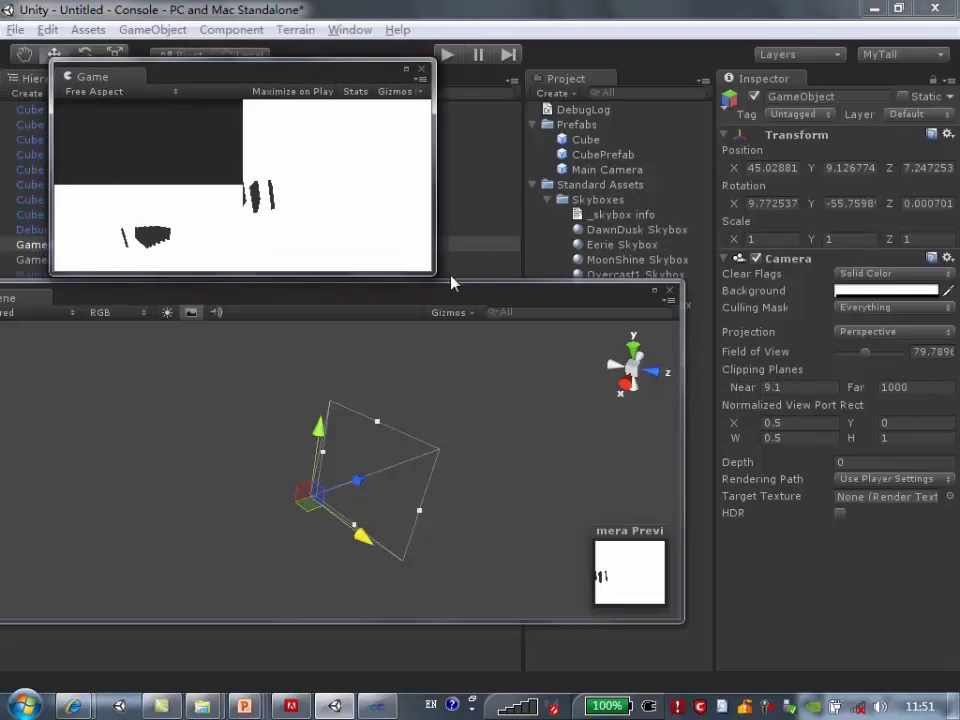
{"action": "left_click_drag", "start_coordinate": [431, 267], "coordinate": [598, 394]}
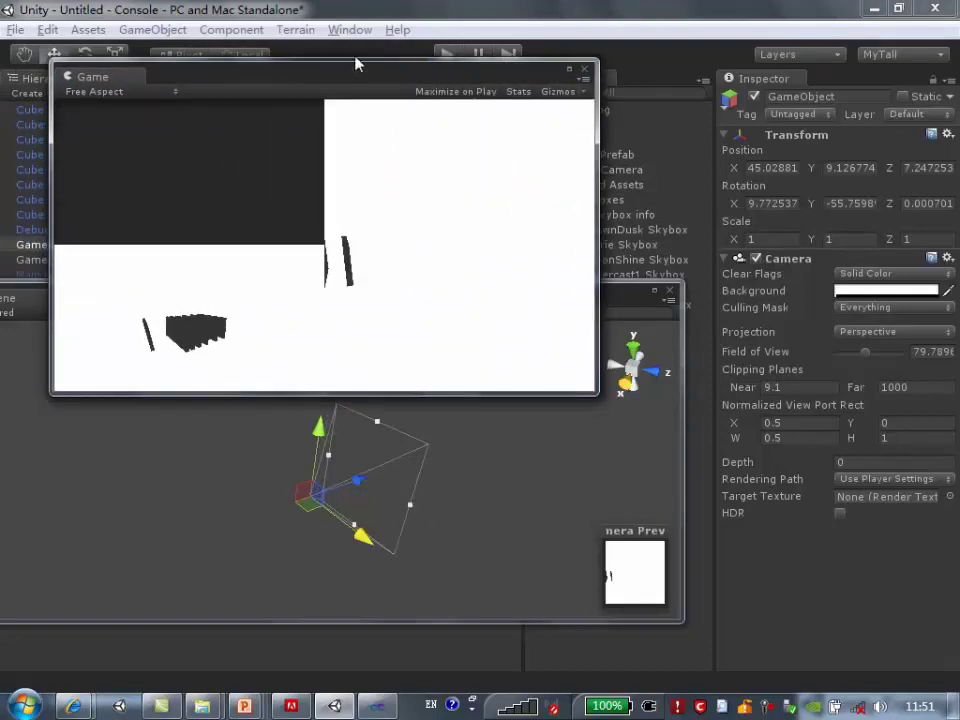
{"action": "left_click_drag", "start_coordinate": [356, 64], "coordinate": [334, 54]}
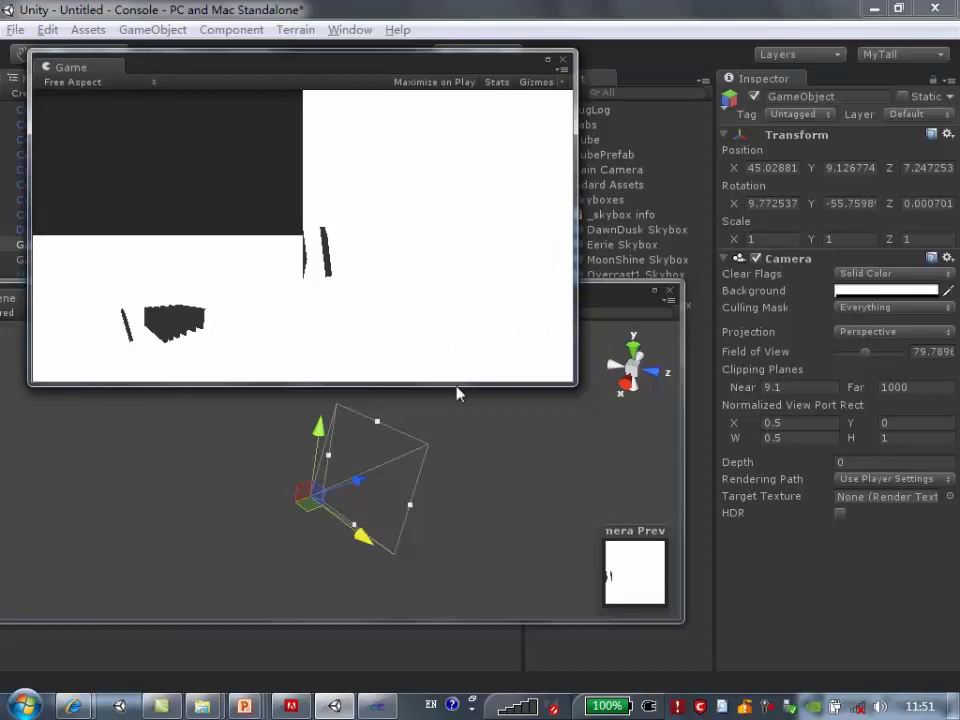
Select the second camera and drag it back along Z to about X -0.46, Z -59.58
{"action": "mouse_move", "coordinate": [604, 300]}
{"action": "left_mouse_down"}
{"action": "mouse_move", "coordinate": [598, 367]}
{"action": "mouse_move", "coordinate": [547, 454]}
{"action": "left_mouse_up"}
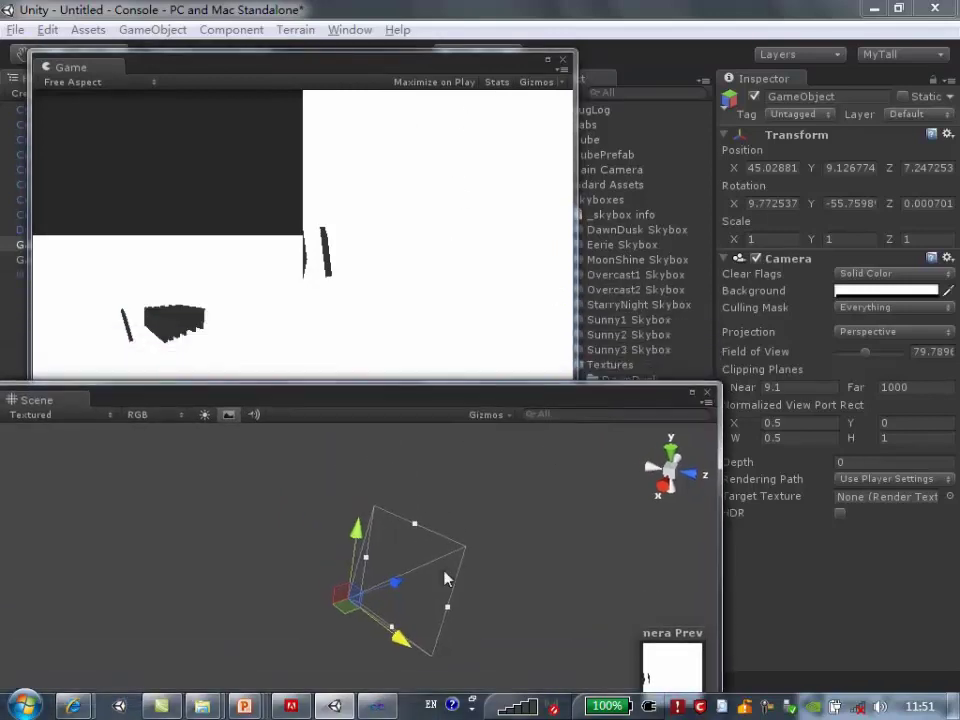
{"action": "left_click_drag", "start_coordinate": [407, 648], "coordinate": [409, 640]}
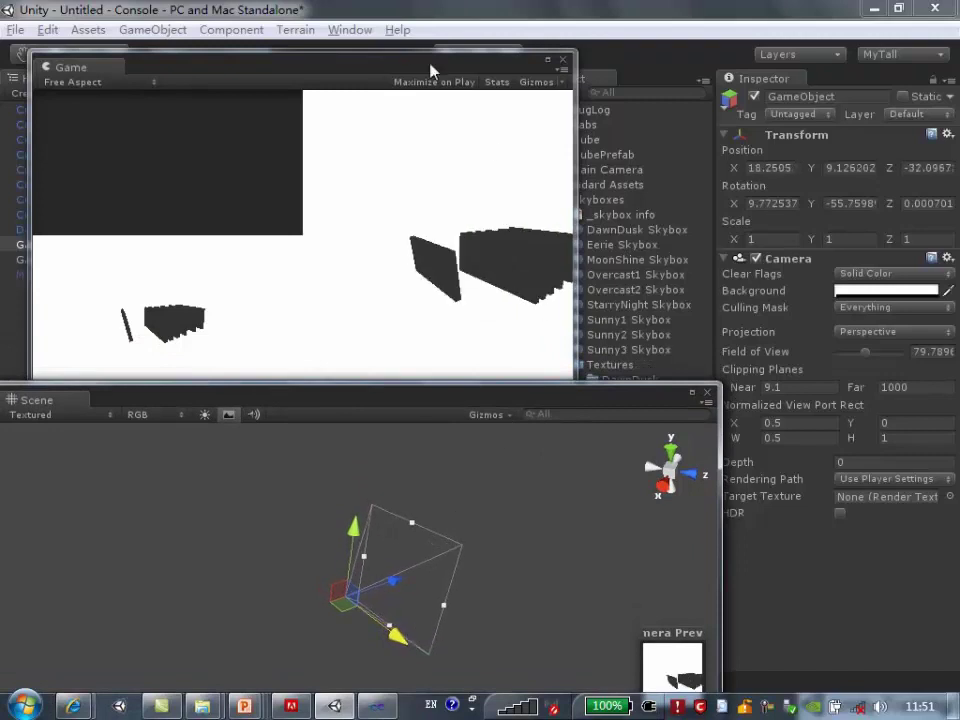
{"action": "left_click_drag", "start_coordinate": [413, 70], "coordinate": [620, 62]}
{"action": "left_click", "coordinate": [77, 261]}
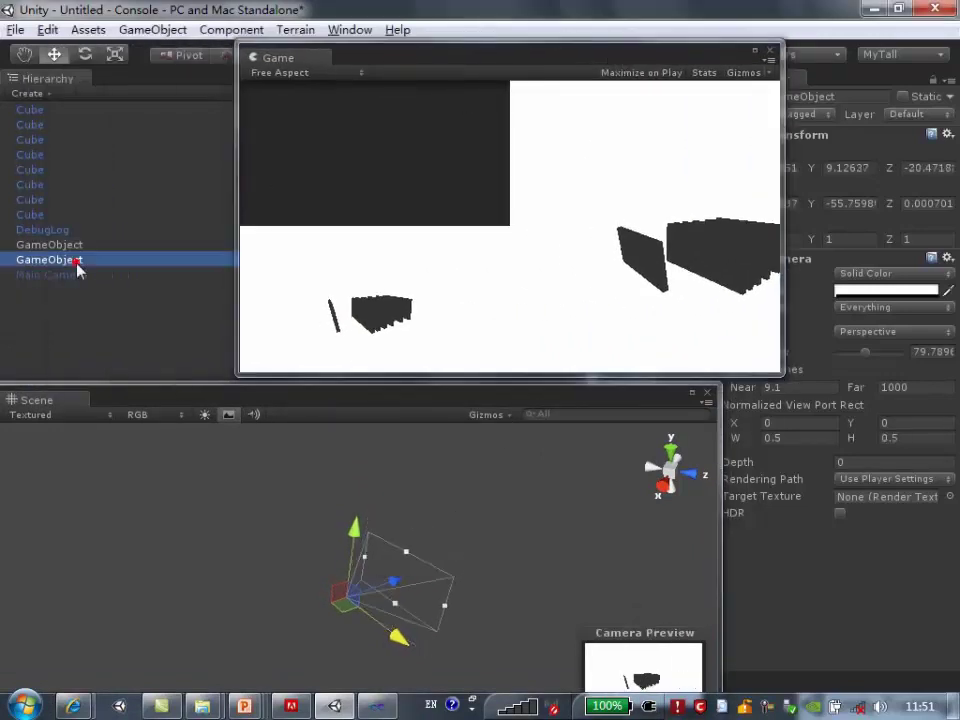
{"action": "left_click_drag", "start_coordinate": [186, 407], "coordinate": [150, 393]}
{"action": "left_click_drag", "start_coordinate": [370, 635], "coordinate": [360, 624]}
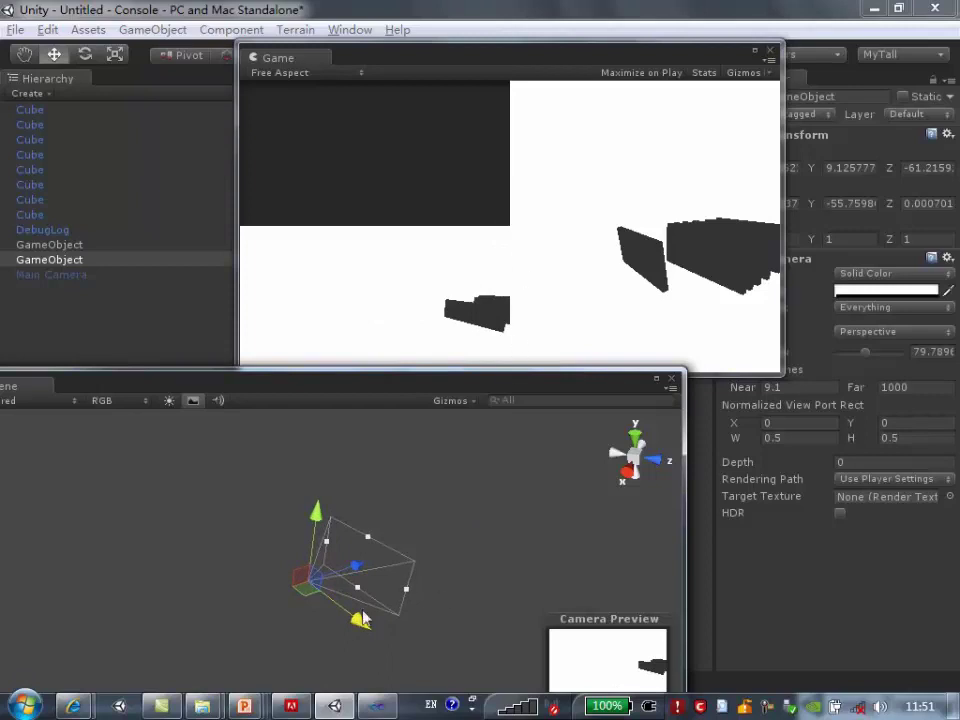
{"action": "left_click_drag", "start_coordinate": [360, 622], "coordinate": [362, 619]}
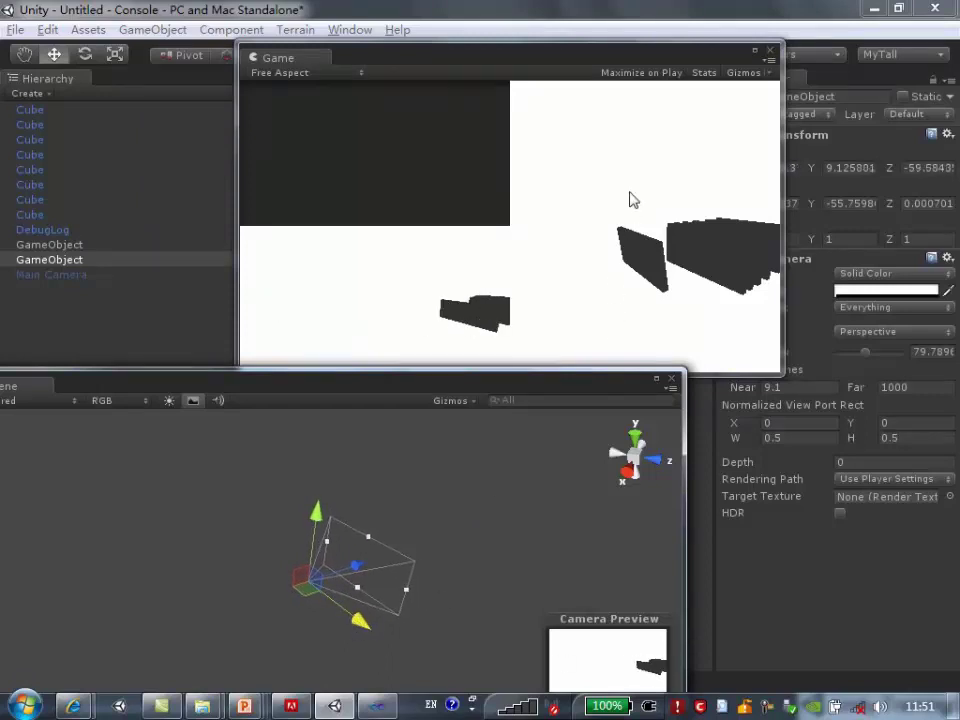
{"action": "left_click_drag", "start_coordinate": [624, 57], "coordinate": [407, 75]}
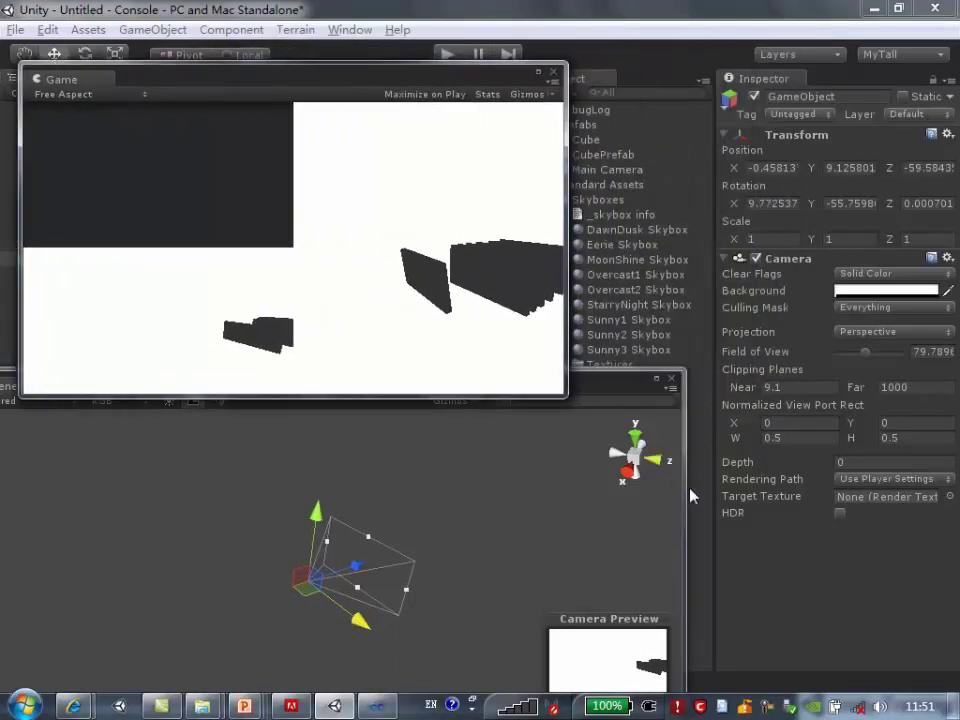
Check the second camera's Clear Flags options, leaving them unchanged
{"action": "left_click", "coordinate": [606, 370]}
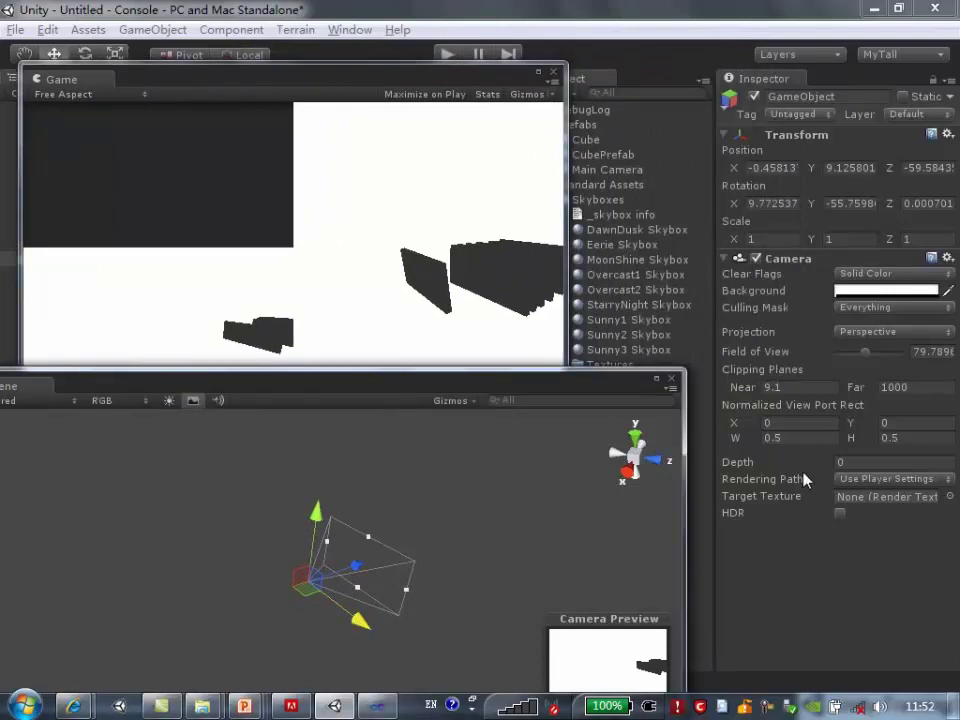
{"action": "left_click", "coordinate": [857, 461]}
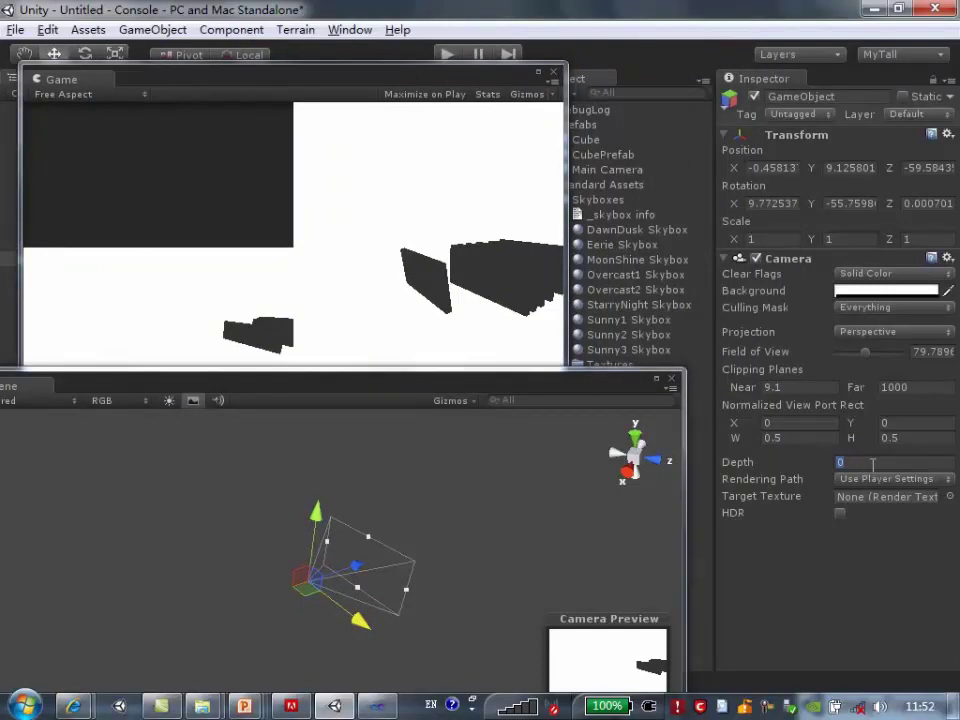
{"action": "left_click", "coordinate": [900, 276]}
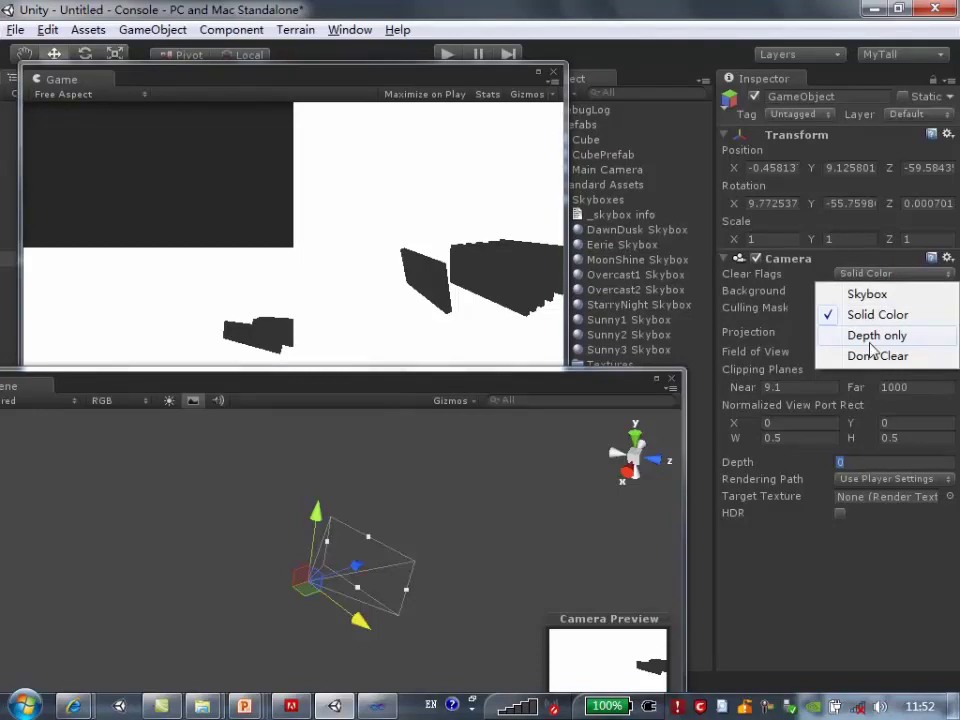
{"action": "left_click", "coordinate": [793, 14]}
{"action": "left_click_drag", "start_coordinate": [470, 80], "coordinate": [454, 59]}
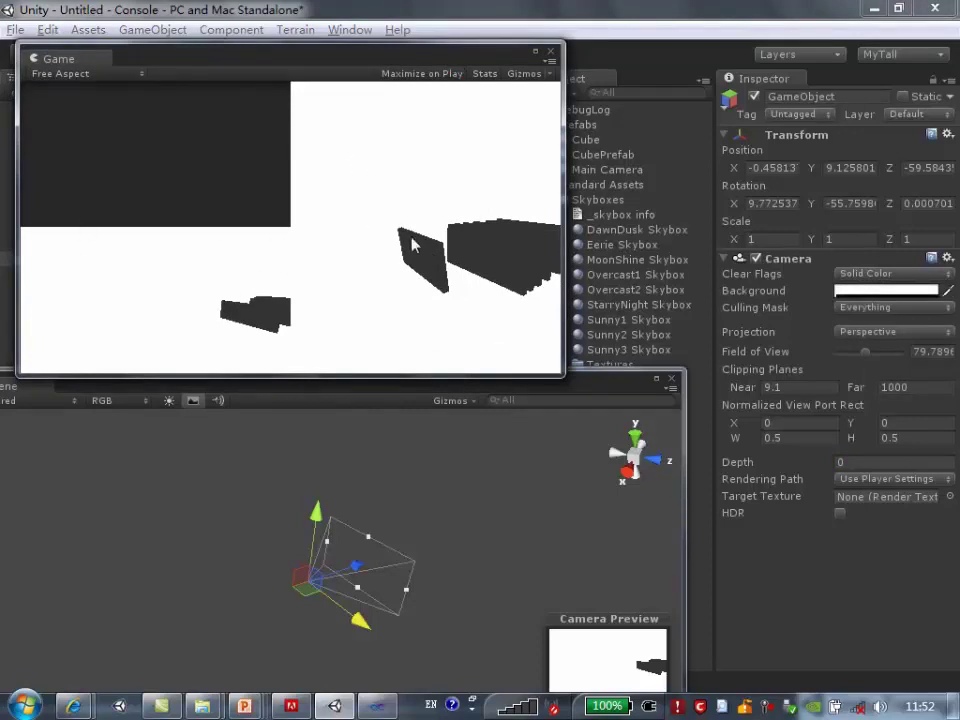
Set the second camera's Depth to 2, keeping the Rendering Path unchanged
{"action": "left_click", "coordinate": [860, 463]}
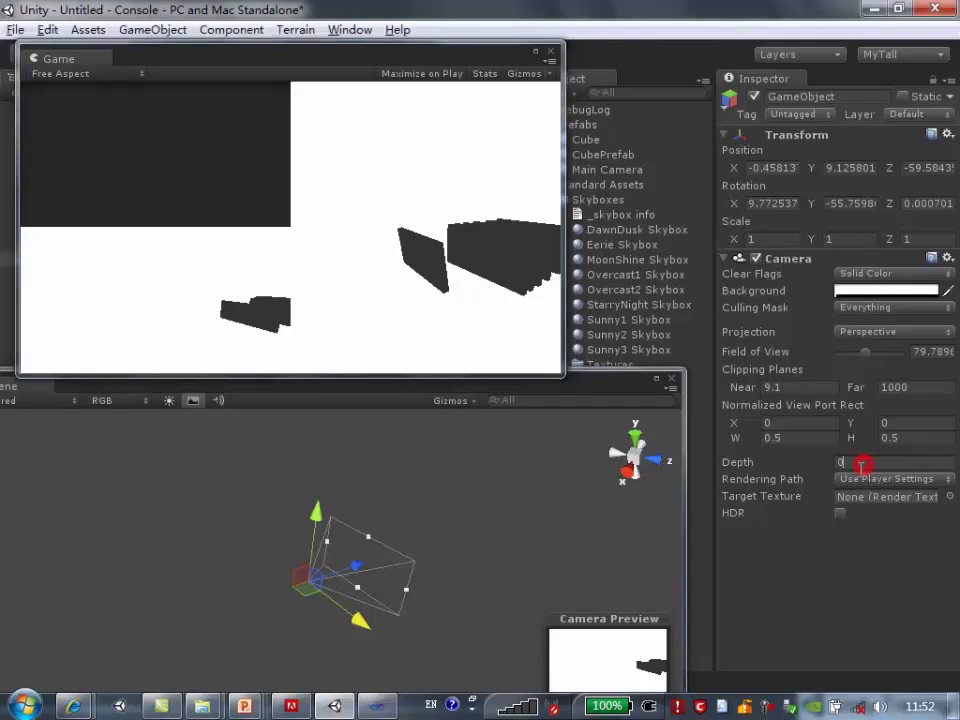
{"action": "left_click_drag", "start_coordinate": [860, 466], "coordinate": [813, 476]}
{"action": "type", "text": "2"}
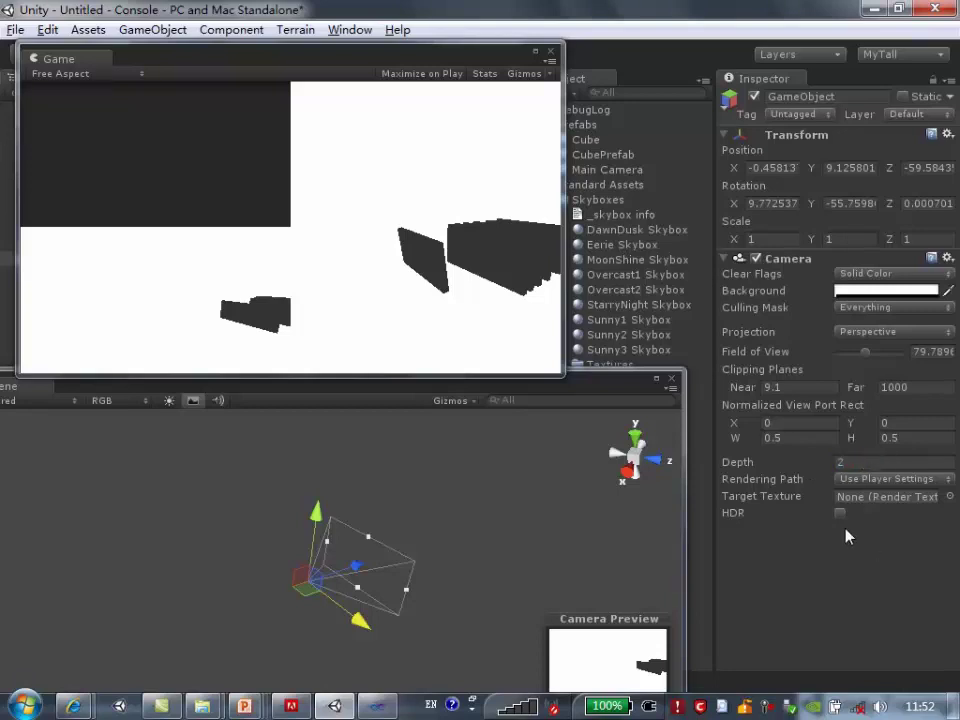
{"action": "left_click", "coordinate": [943, 480]}
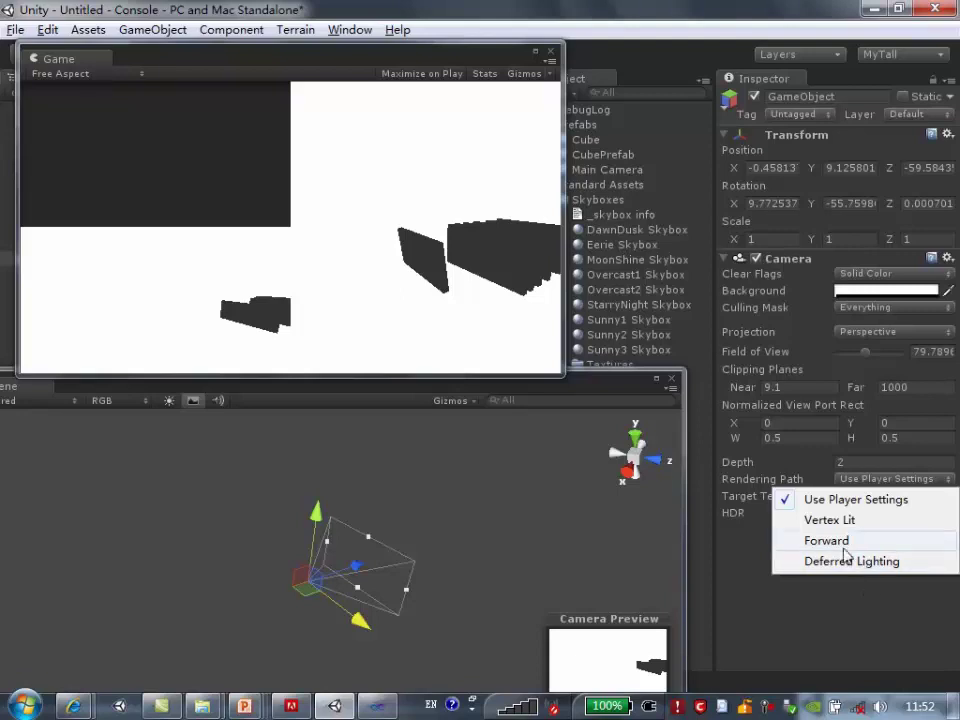
{"action": "left_click", "coordinate": [846, 622]}
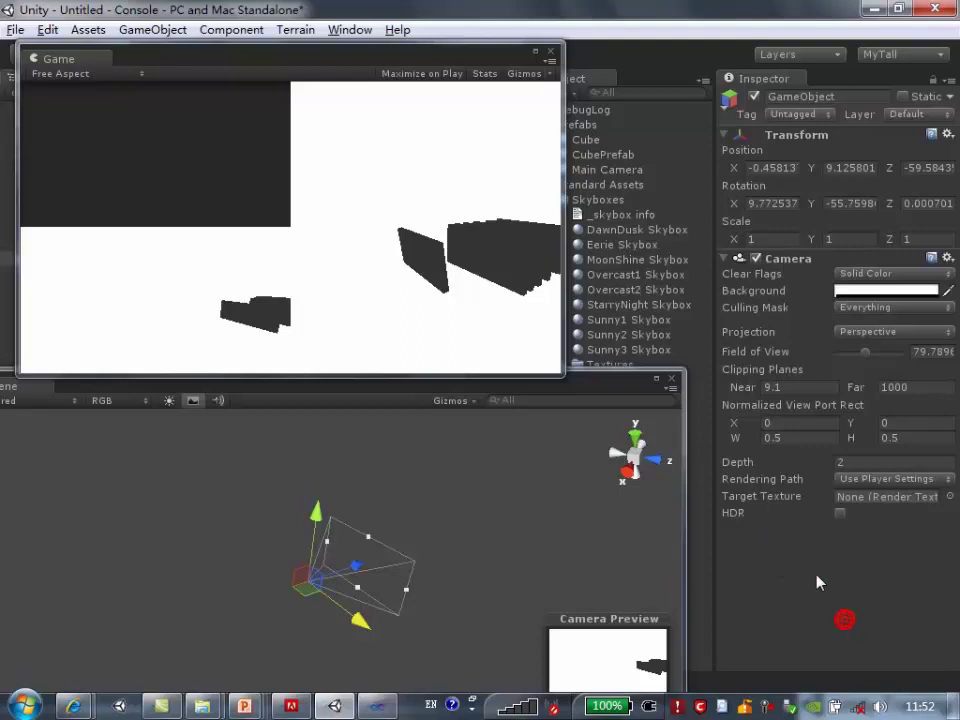
{"action": "left_click_drag", "start_coordinate": [590, 398], "coordinate": [615, 306]}
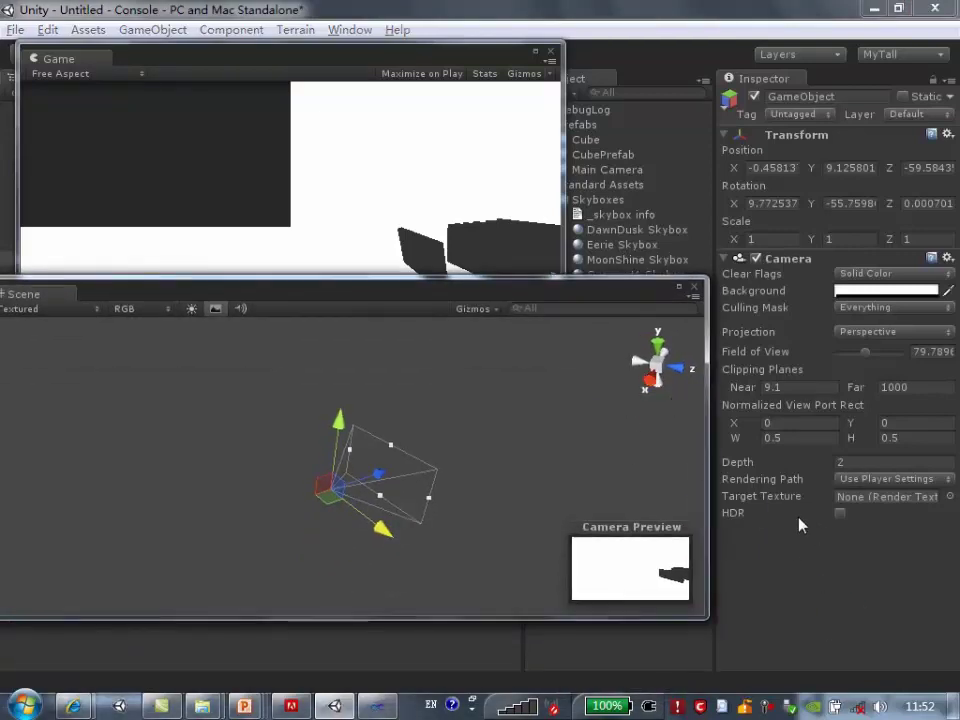
Close the floating Scene window and collapse the Standard Assets folder in the Project panel
{"action": "mouse_move", "coordinate": [399, 296]}
{"action": "left_mouse_down"}
{"action": "mouse_move", "coordinate": [350, 325]}
{"action": "mouse_move", "coordinate": [341, 390]}
{"action": "left_mouse_up"}
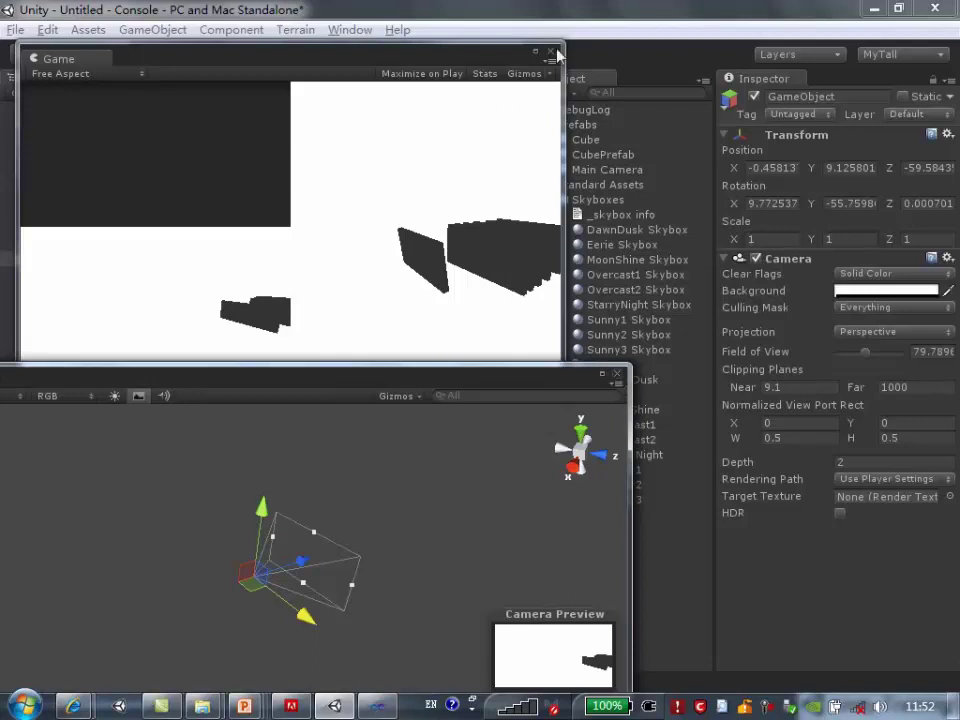
{"action": "mouse_move", "coordinate": [85, 65]}
{"action": "left_mouse_down"}
{"action": "mouse_move", "coordinate": [181, 73]}
{"action": "mouse_move", "coordinate": [3, 93]}
{"action": "mouse_move", "coordinate": [72, 90]}
{"action": "left_mouse_up"}
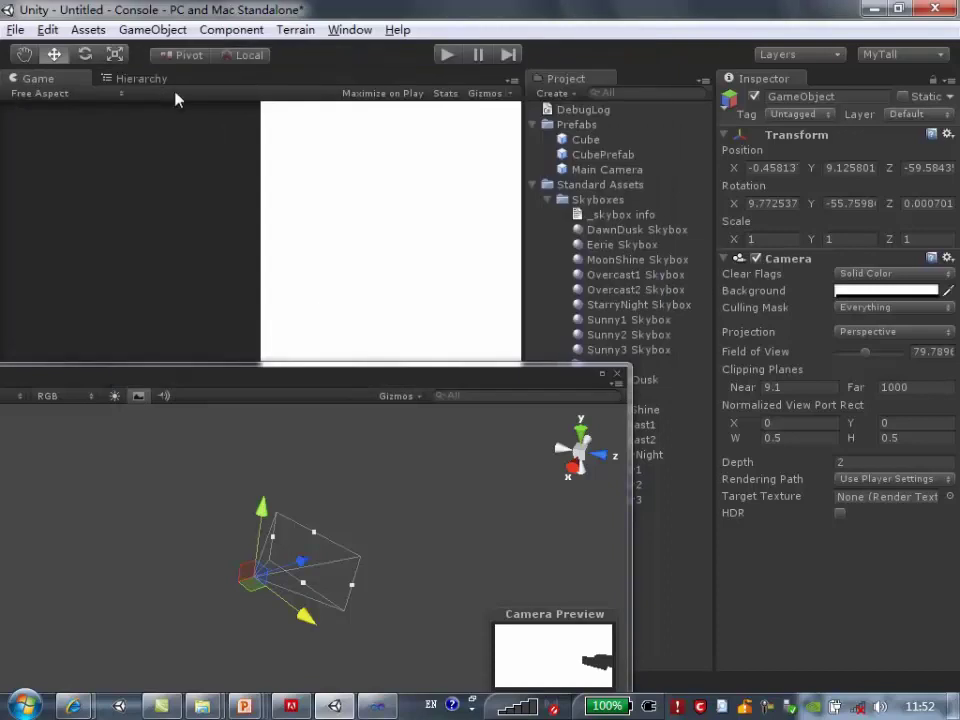
{"action": "mouse_move", "coordinate": [322, 381]}
{"action": "left_mouse_down"}
{"action": "mouse_move", "coordinate": [491, 220]}
{"action": "mouse_move", "coordinate": [310, 203]}
{"action": "left_mouse_up"}
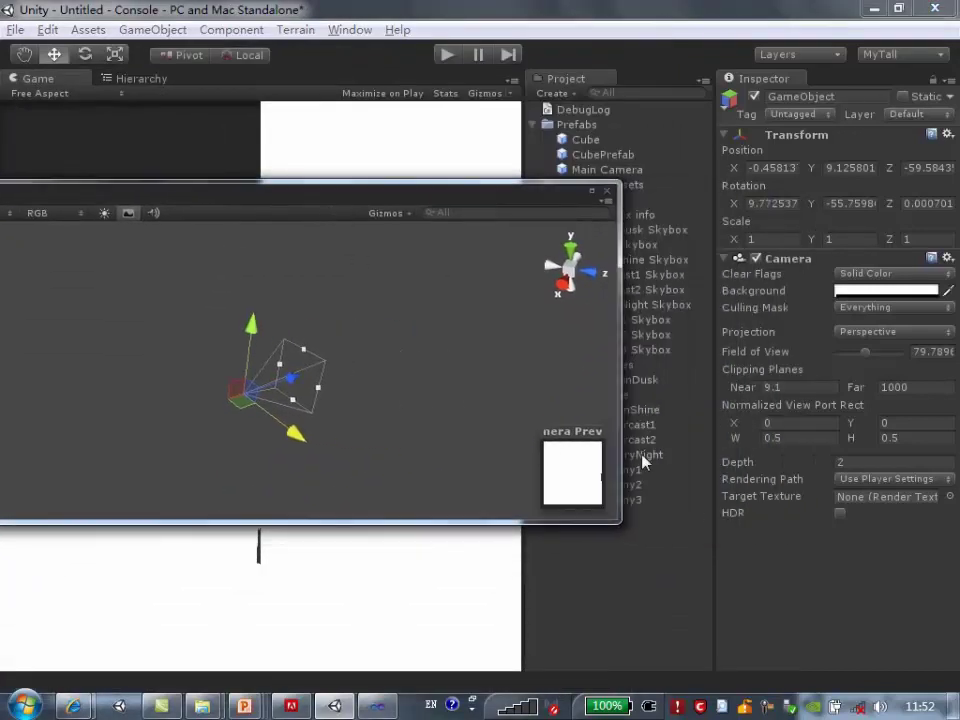
{"action": "left_click_drag", "start_coordinate": [613, 195], "coordinate": [493, 183]}
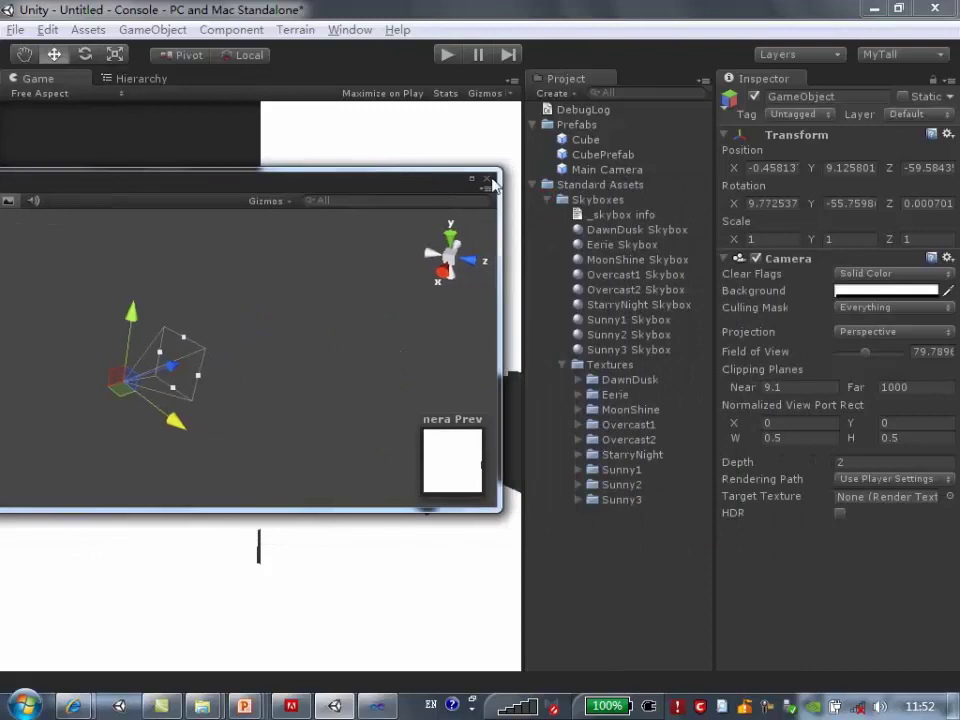
{"action": "left_click", "coordinate": [489, 180]}
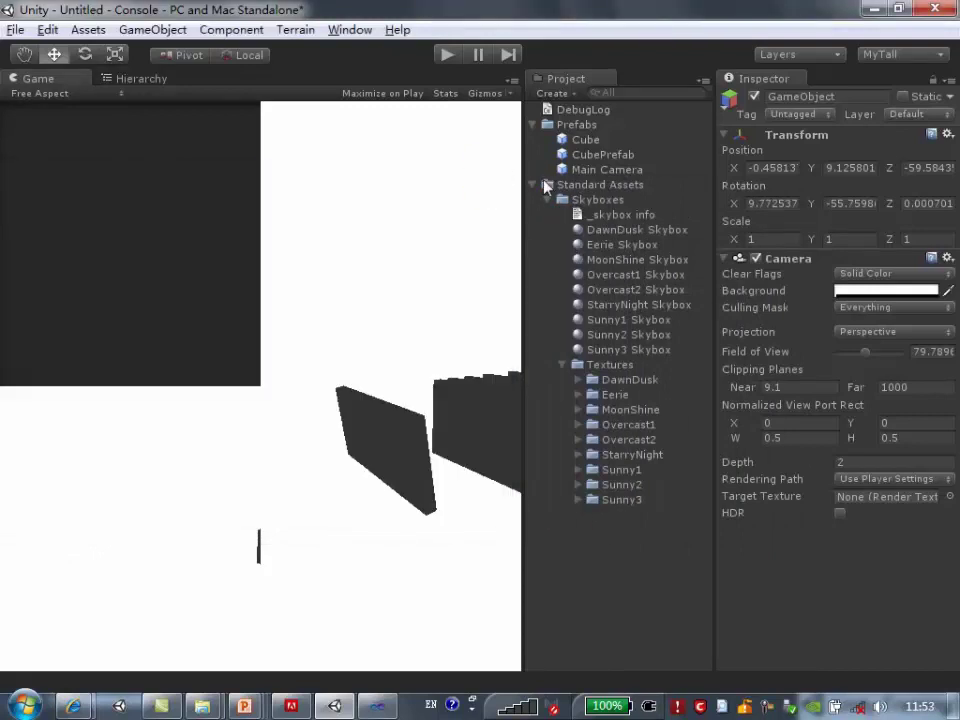
{"action": "left_click", "coordinate": [532, 185]}
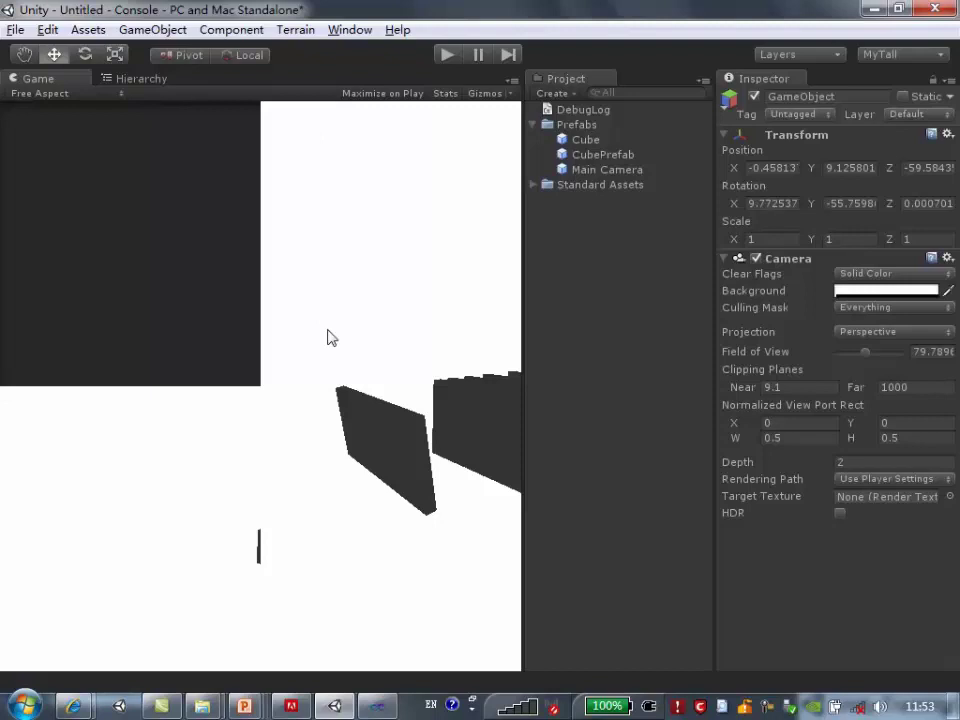
Create a new Render Texture asset named NewRenderTexture in the Project panel
{"action": "left_click", "coordinate": [554, 93]}
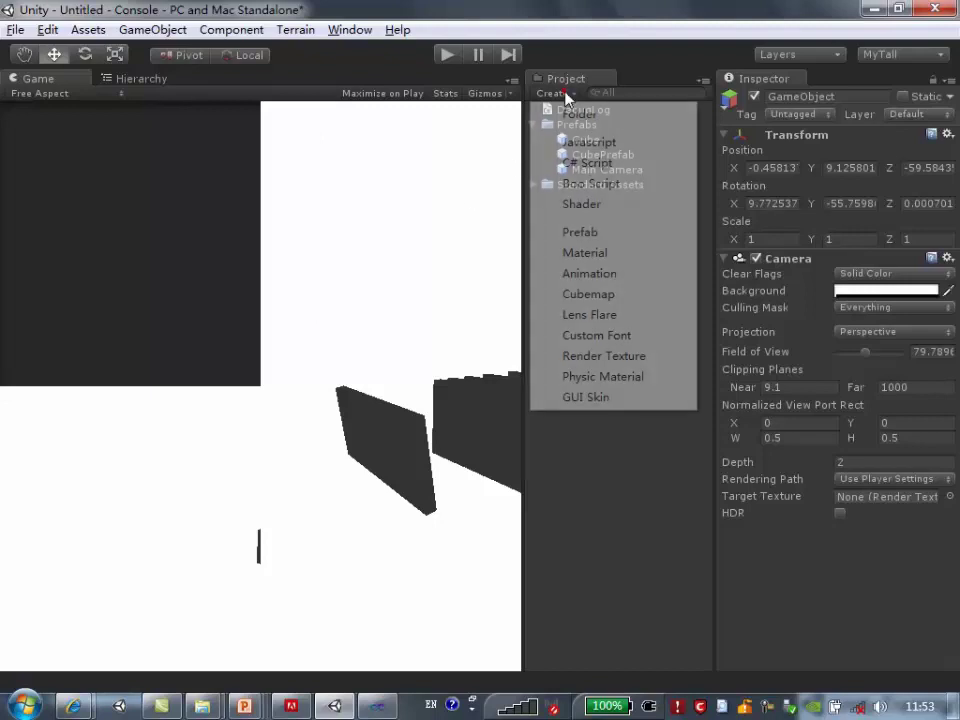
{"action": "left_click", "coordinate": [614, 359]}
{"action": "type", "text": "NewRenderTexture"}
{"action": "key", "text": "Return"}
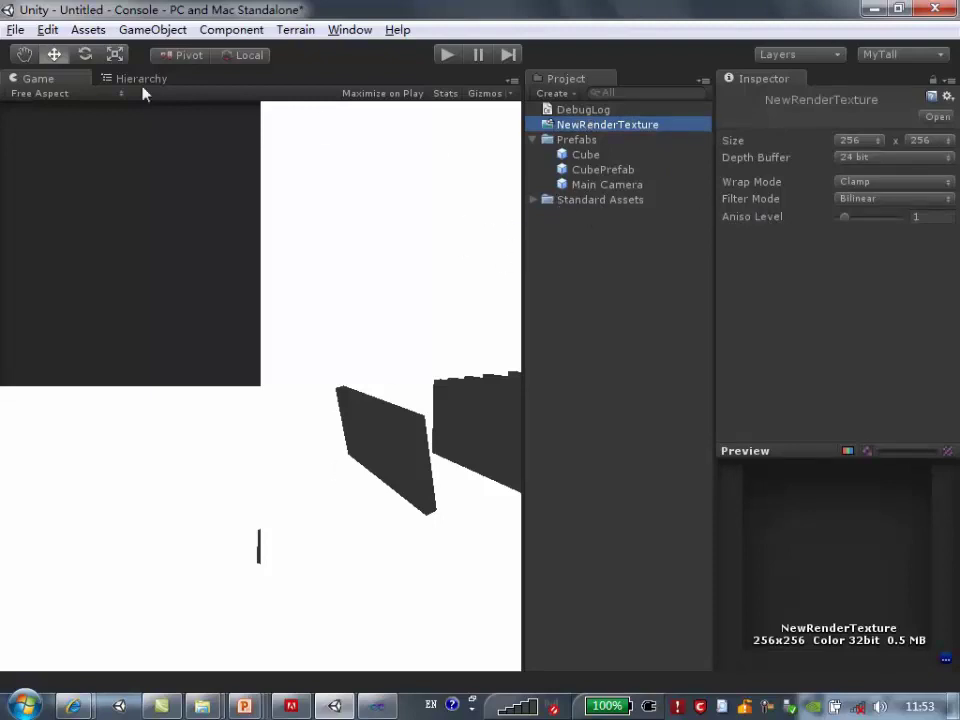
Assign NewRenderTexture as the second camera's Target Texture
{"action": "mouse_move", "coordinate": [130, 78]}
{"action": "left_mouse_down"}
{"action": "mouse_move", "coordinate": [446, 97]}
{"action": "mouse_move", "coordinate": [465, 114]}
{"action": "left_mouse_up"}
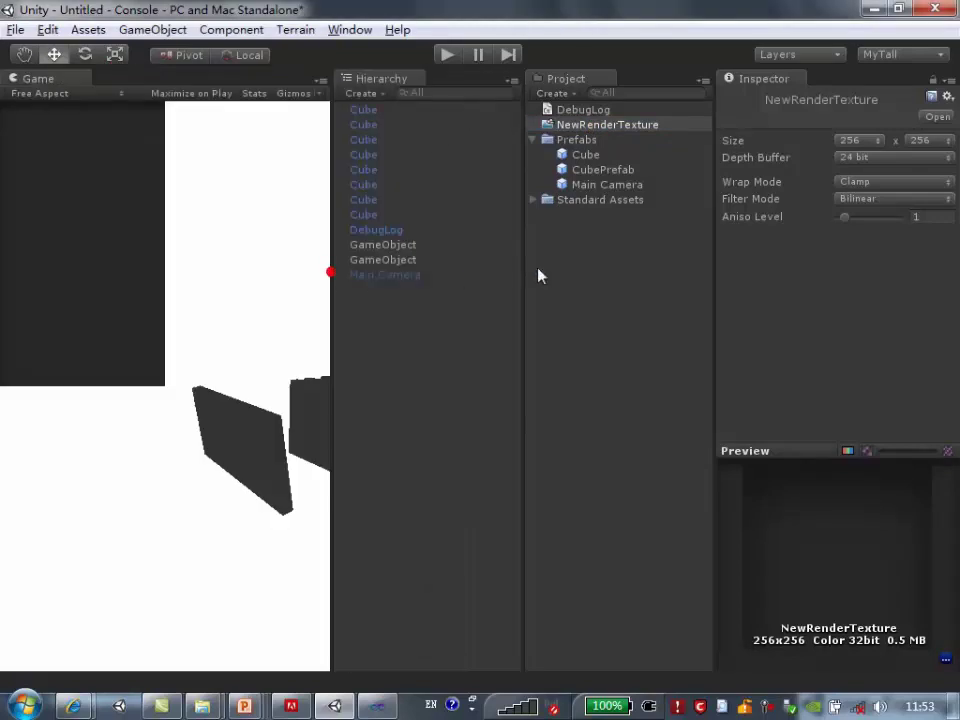
{"action": "left_click", "coordinate": [382, 260]}
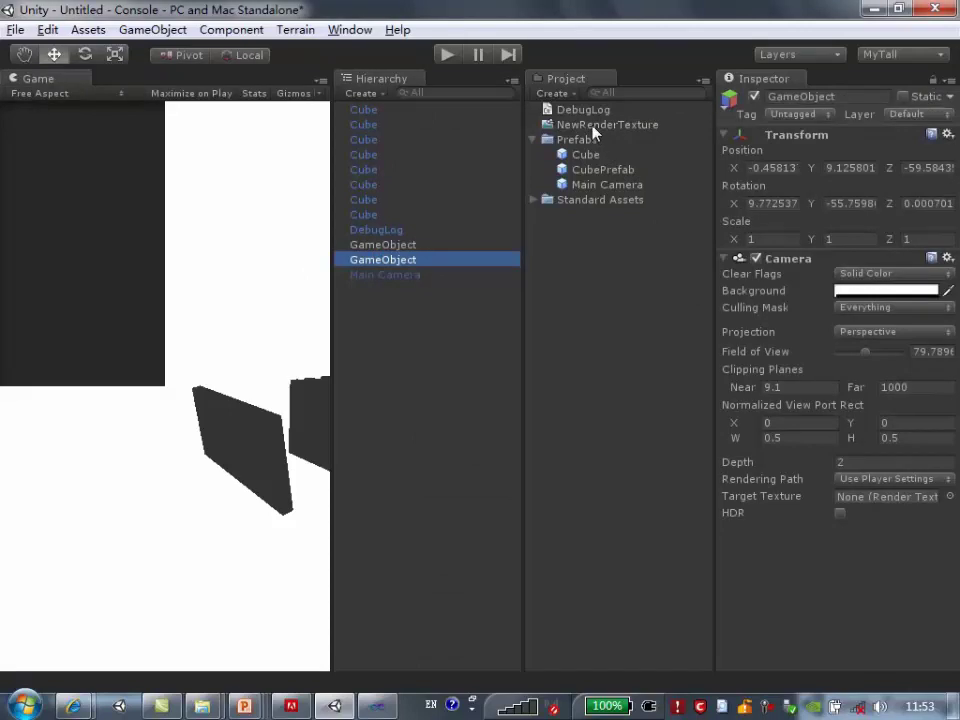
{"action": "left_click_drag", "start_coordinate": [594, 126], "coordinate": [862, 508]}
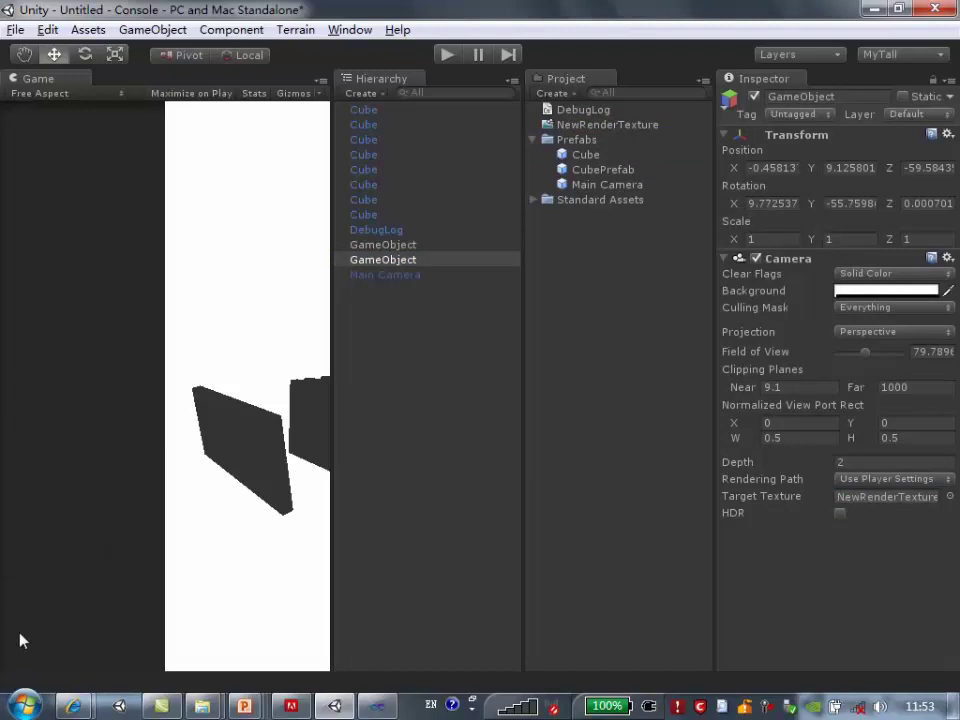
{"action": "left_click", "coordinate": [580, 126]}
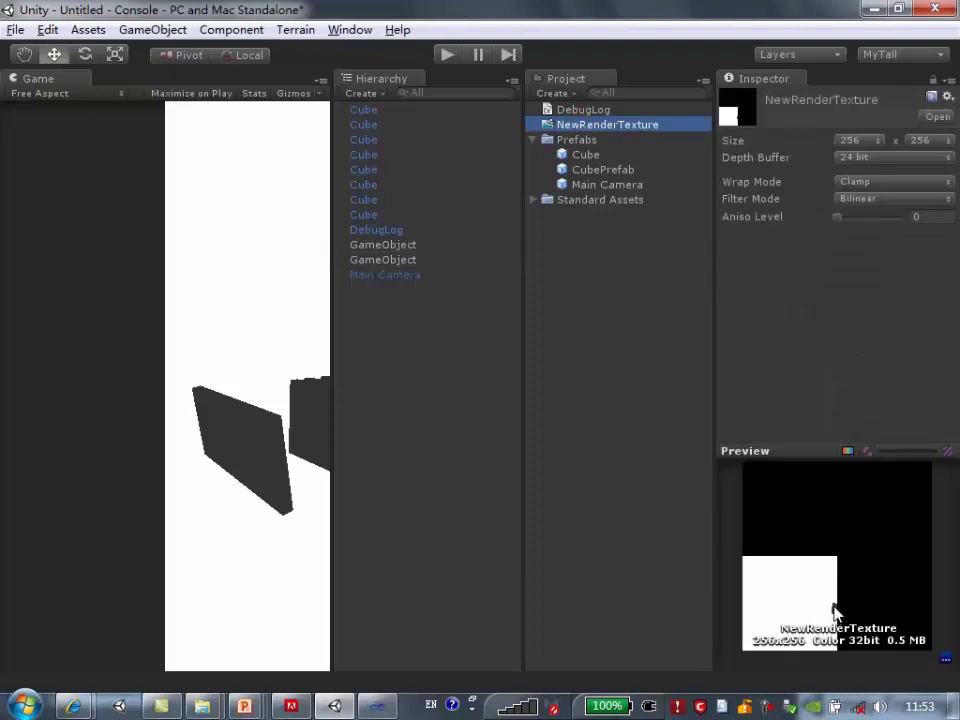
{"action": "left_click", "coordinate": [378, 262]}
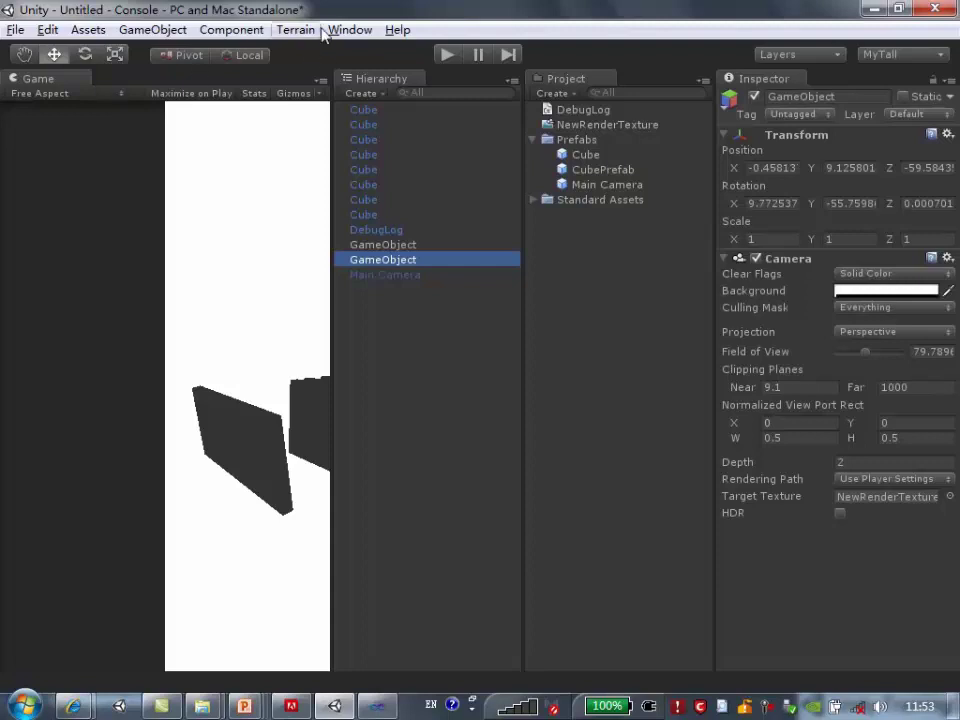
Open a floating Scene view looking down on the cubes and inspect NewRenderTexture
{"action": "key", "text": "ctrl+1"}
{"action": "scroll", "coordinate": [418, 311], "scroll_direction": "down", "scroll_amount": 5}
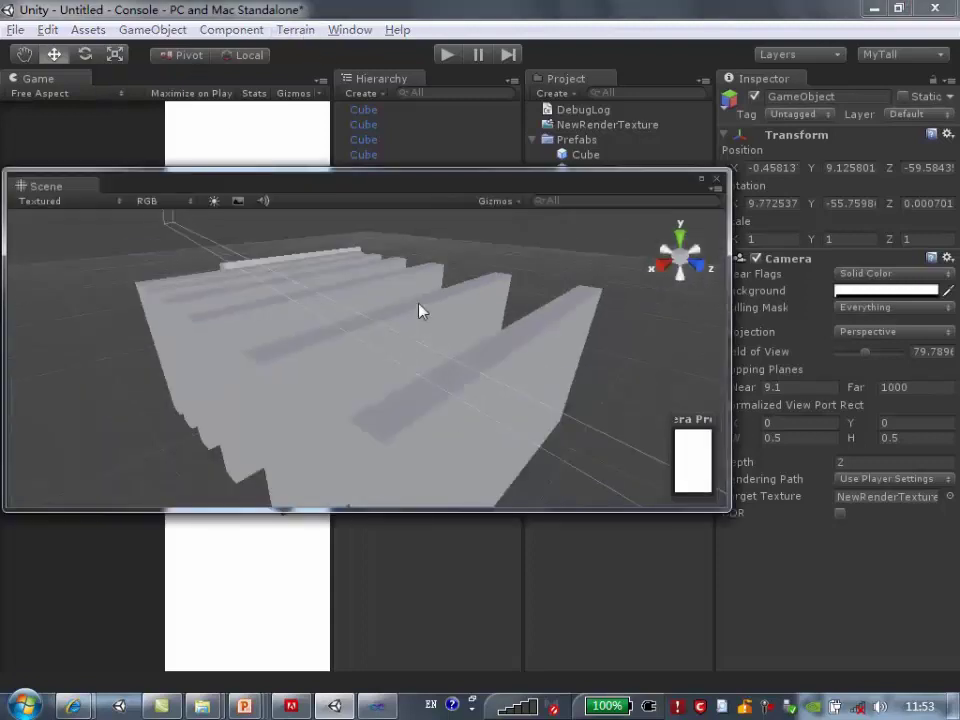
{"action": "scroll", "coordinate": [418, 311], "scroll_direction": "down", "scroll_amount": 3}
{"action": "scroll", "coordinate": [418, 313], "scroll_direction": "down", "scroll_amount": 2}
{"action": "mouse_move", "coordinate": [418, 315]}
{"action": "left_mouse_down", "text": "alt"}
{"action": "mouse_move", "coordinate": [446, 474]}
{"action": "mouse_move", "coordinate": [386, 439]}
{"action": "left_mouse_up", "text": "alt"}
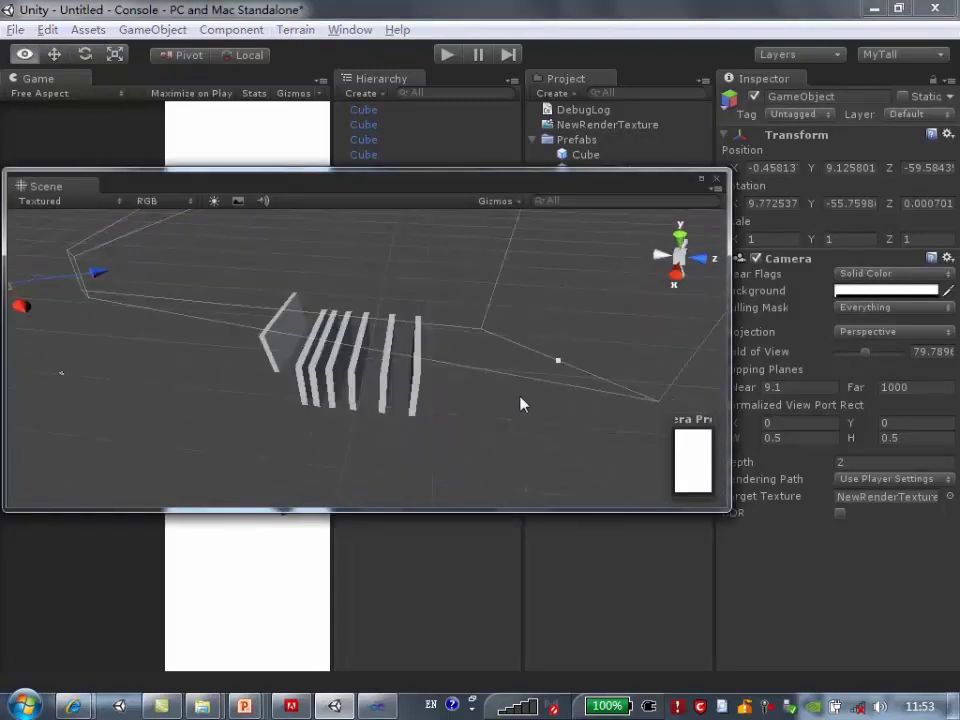
{"action": "left_click_drag", "start_coordinate": [485, 195], "coordinate": [260, 241]}
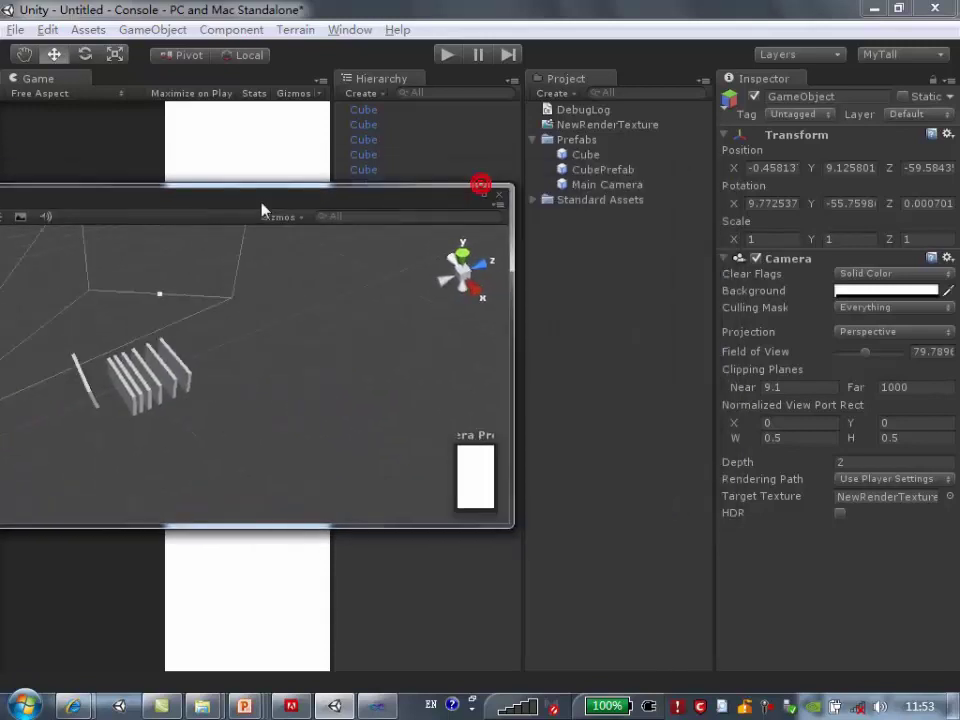
{"action": "left_click", "coordinate": [598, 124]}
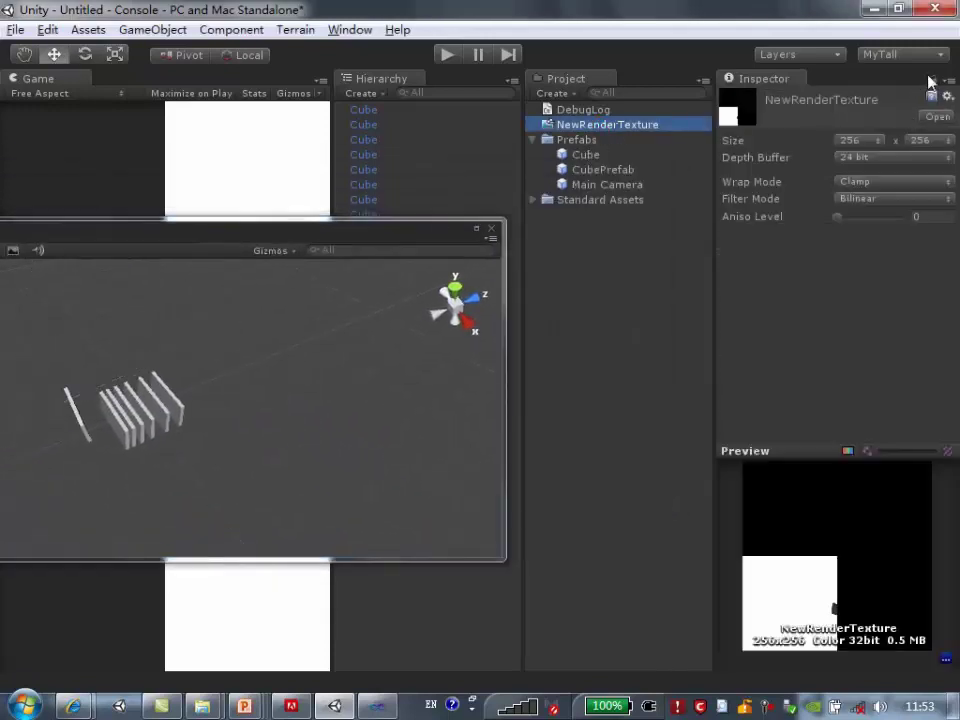
{"action": "left_click", "coordinate": [931, 80]}
{"action": "mouse_move", "coordinate": [249, 265]}
{"action": "left_mouse_down"}
{"action": "mouse_move", "coordinate": [450, 193]}
{"action": "mouse_move", "coordinate": [405, 297]}
{"action": "left_mouse_up"}
Slide the second camera along X until its render texture frames the cubes
{"action": "left_click", "coordinate": [400, 259]}
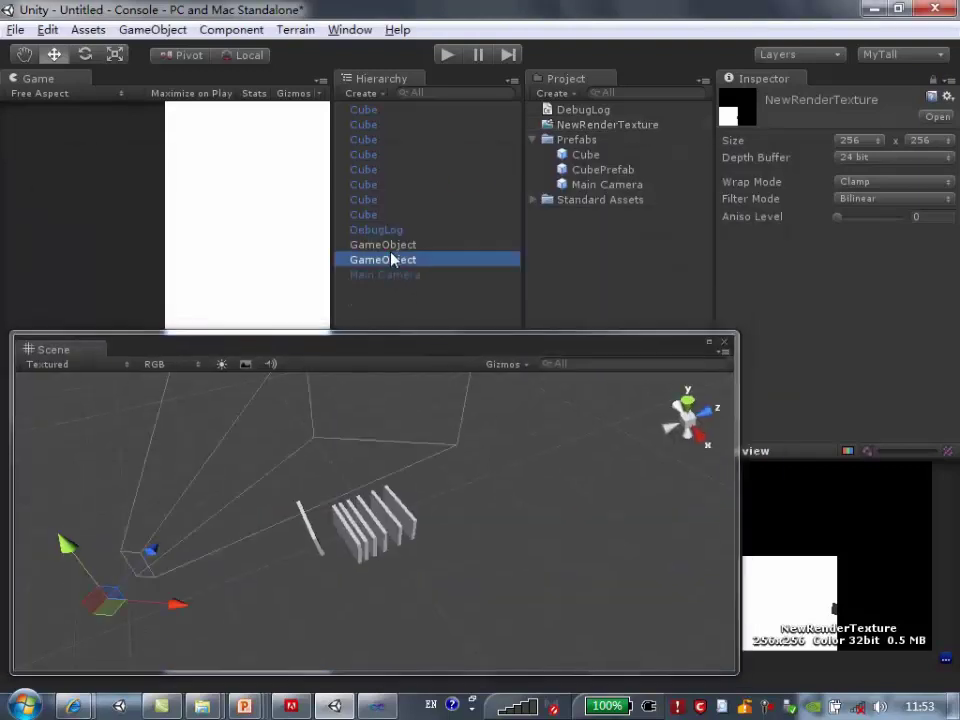
{"action": "left_click_drag", "start_coordinate": [175, 604], "coordinate": [370, 512]}
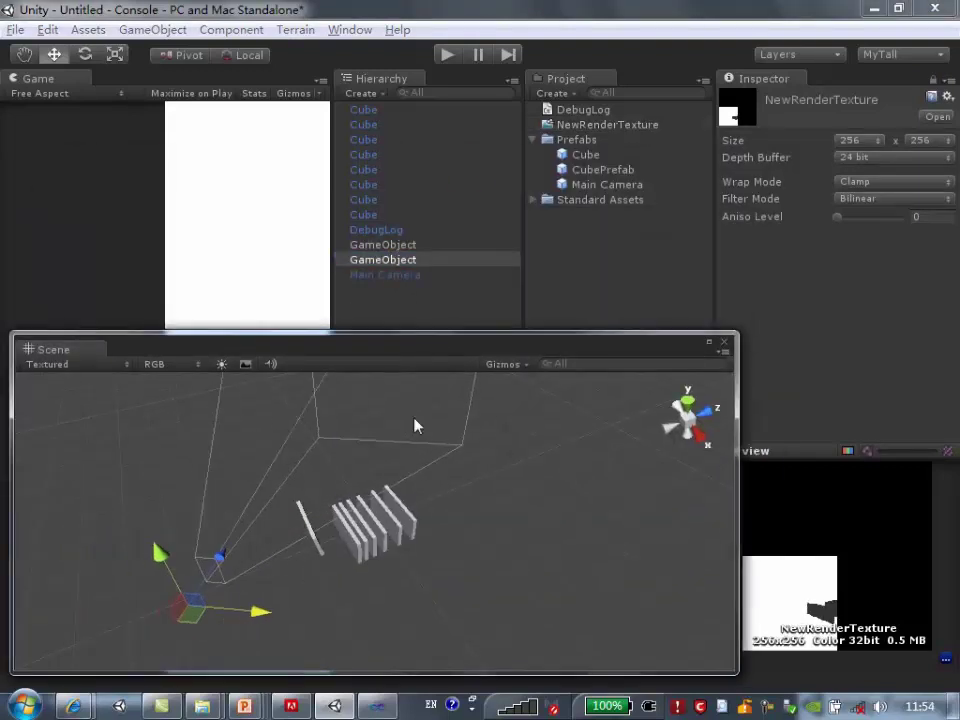
{"action": "left_click_drag", "start_coordinate": [447, 361], "coordinate": [340, 113]}
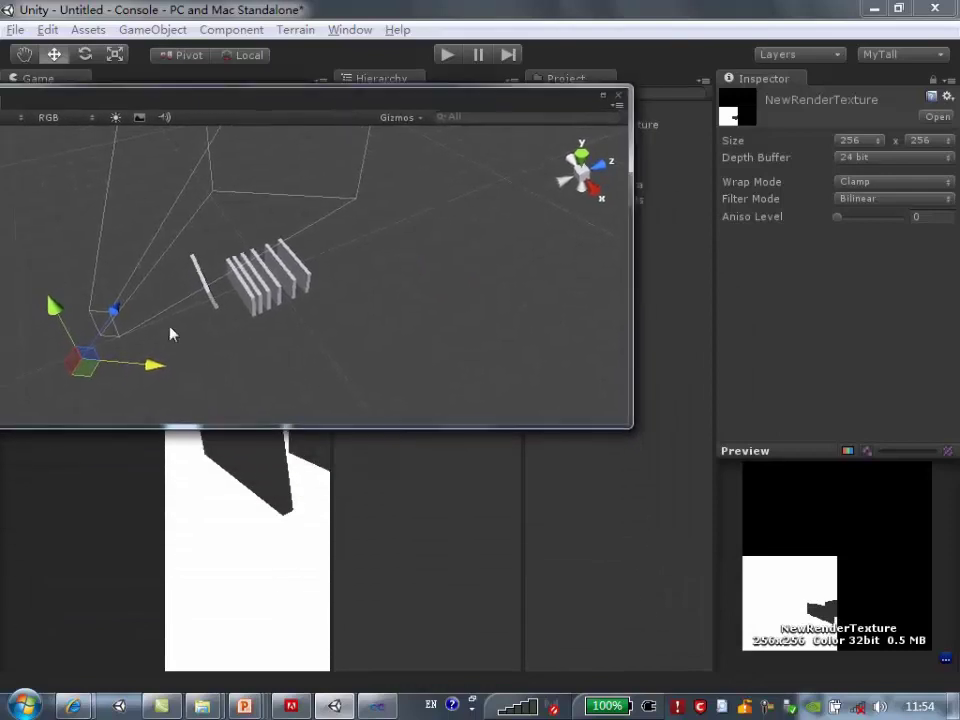
{"action": "left_click_drag", "start_coordinate": [150, 367], "coordinate": [240, 373]}
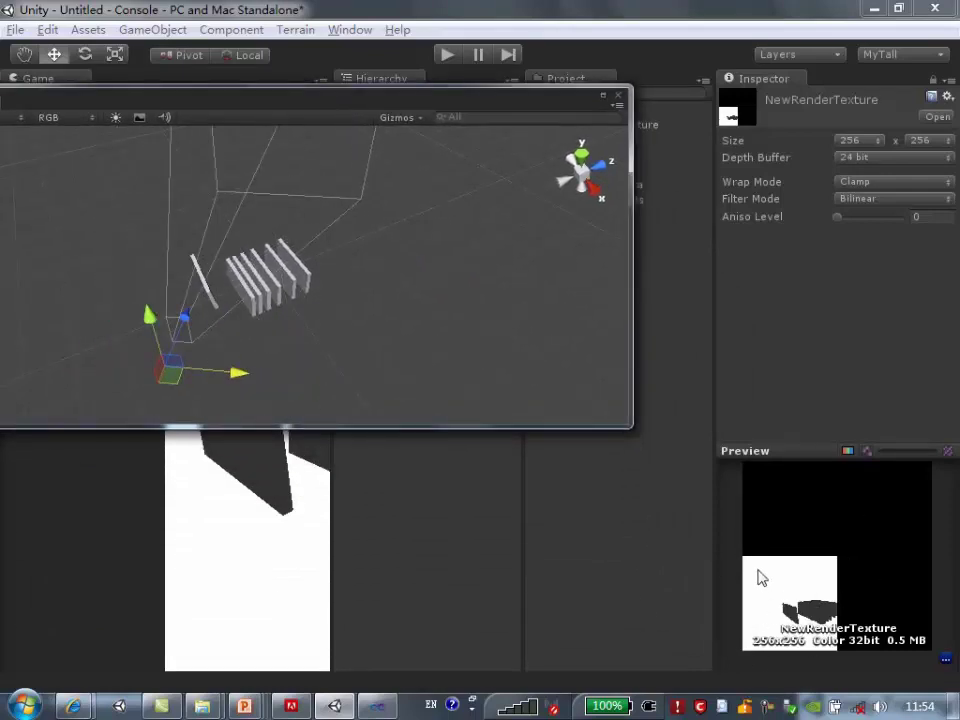
{"action": "mouse_move", "coordinate": [236, 374]}
{"action": "left_mouse_down"}
{"action": "mouse_move", "coordinate": [420, 388]}
{"action": "mouse_move", "coordinate": [252, 415]}
{"action": "mouse_move", "coordinate": [301, 420]}
{"action": "left_mouse_up"}
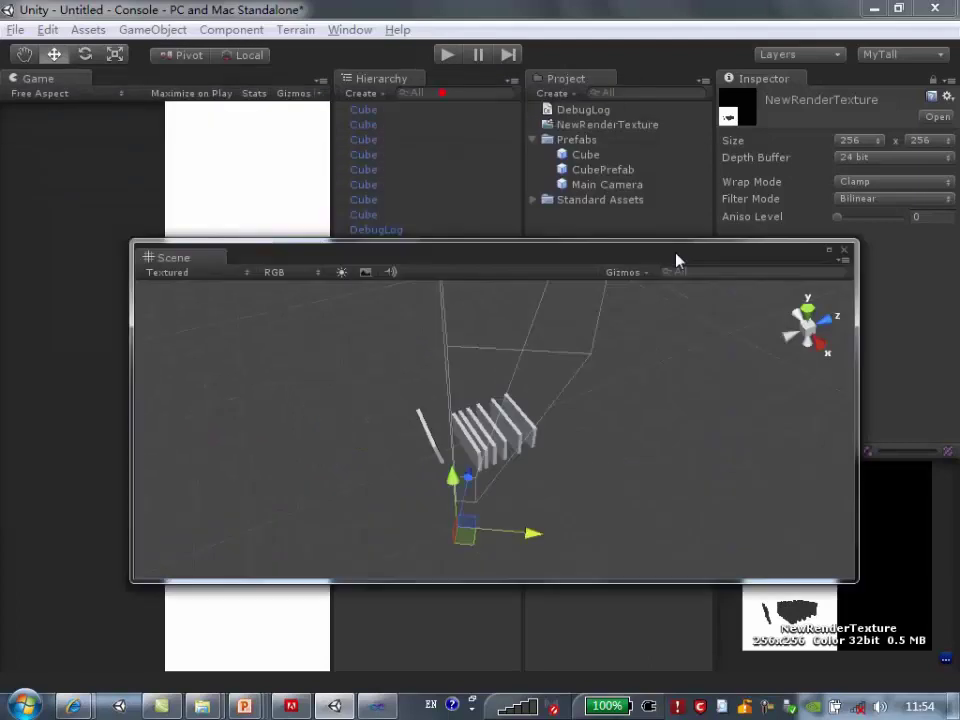
Dock the Scene view beside the Game view
{"action": "left_click_drag", "start_coordinate": [437, 113], "coordinate": [730, 311]}
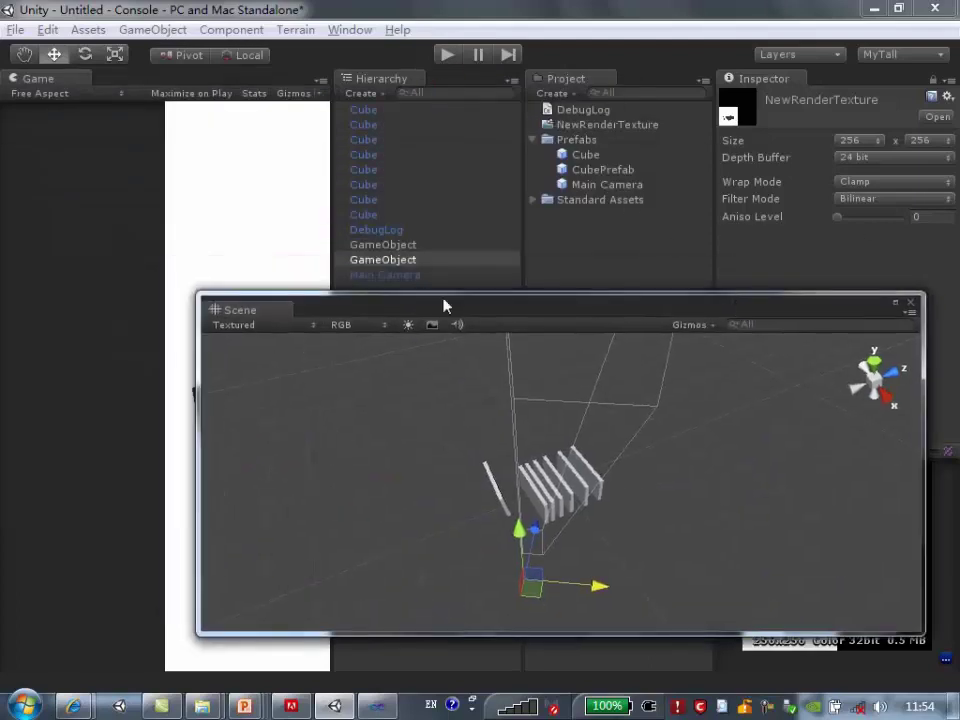
{"action": "left_click_drag", "start_coordinate": [420, 311], "coordinate": [640, 290]}
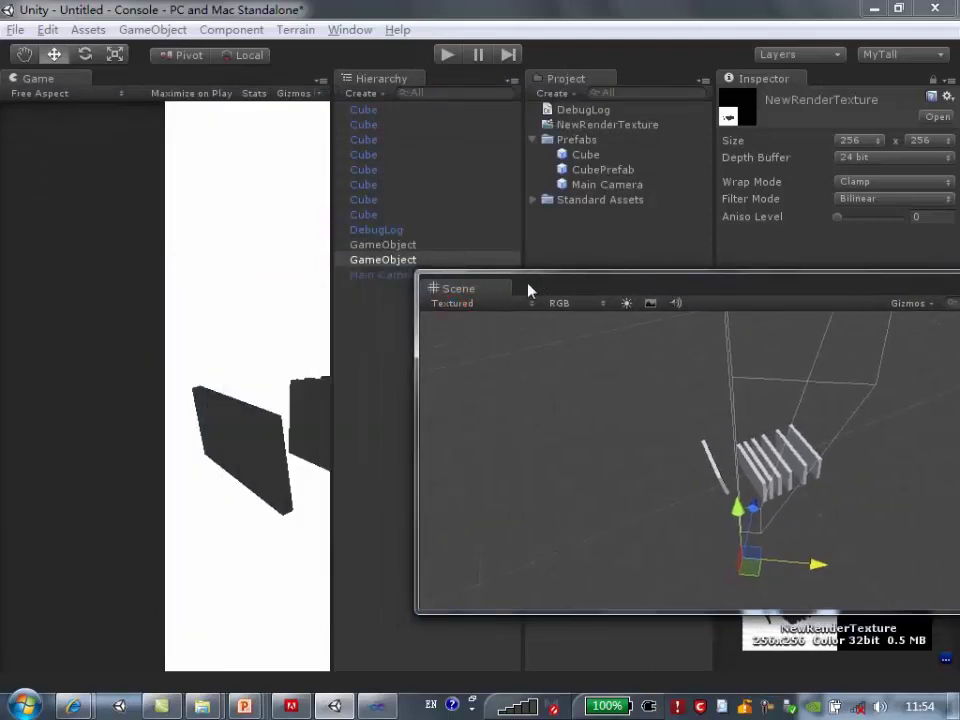
{"action": "left_click_drag", "start_coordinate": [455, 288], "coordinate": [140, 92]}
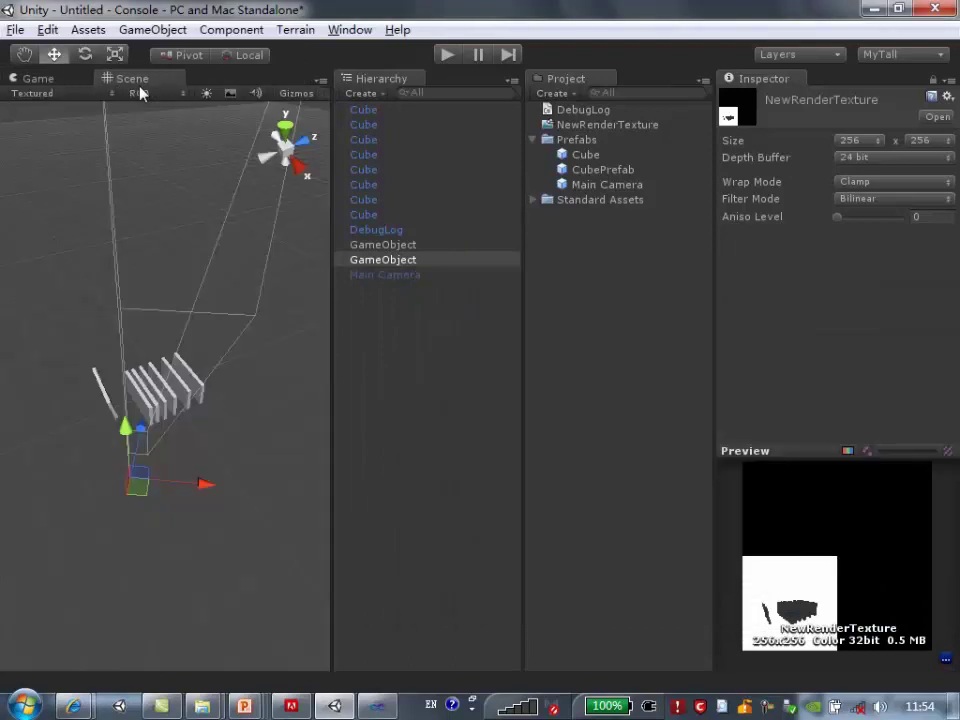
Apply NewRenderTexture to the front cube so it shows the second camera's view
{"action": "left_click", "coordinate": [249, 407]}
{"action": "left_click_drag", "start_coordinate": [131, 476], "coordinate": [196, 428], "text": "alt"}
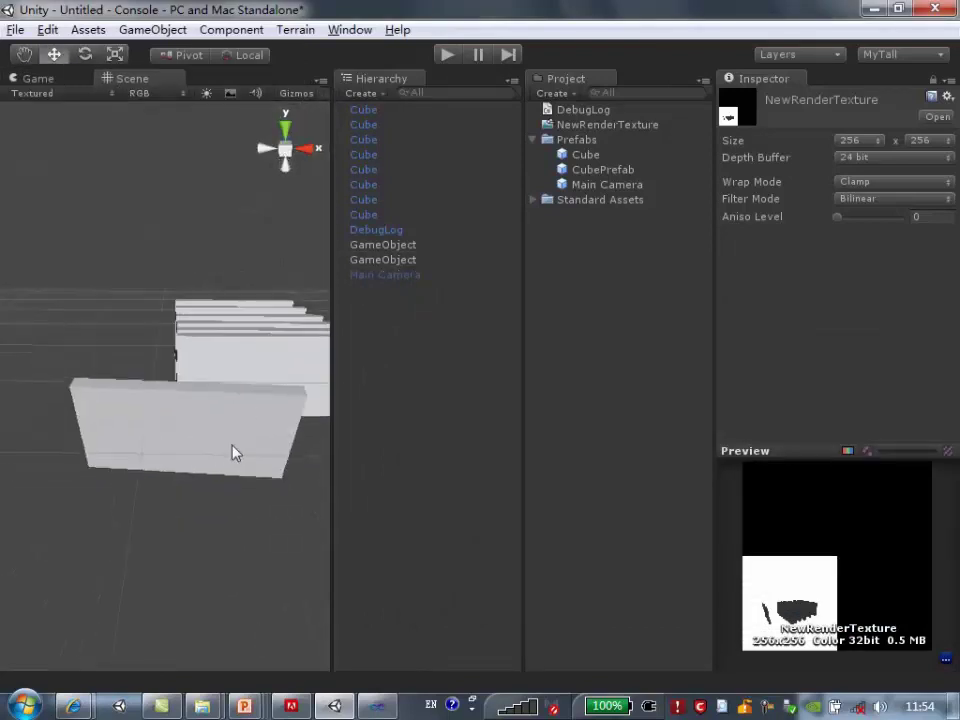
{"action": "left_click", "coordinate": [196, 428]}
{"action": "mouse_move", "coordinate": [598, 133]}
{"action": "left_mouse_down"}
{"action": "mouse_move", "coordinate": [140, 418]}
{"action": "mouse_move", "coordinate": [137, 410]}
{"action": "mouse_move", "coordinate": [137, 457]}
{"action": "mouse_move", "coordinate": [186, 444]}
{"action": "mouse_move", "coordinate": [159, 480]}
{"action": "mouse_move", "coordinate": [182, 492]}
{"action": "left_mouse_up"}
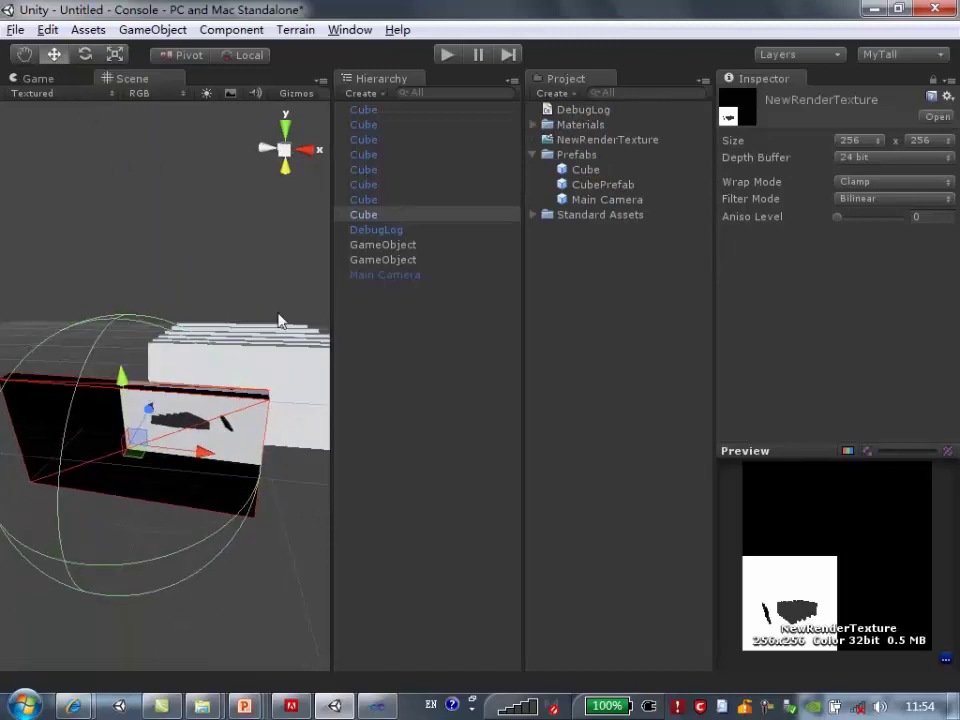
{"action": "left_click", "coordinate": [403, 262]}
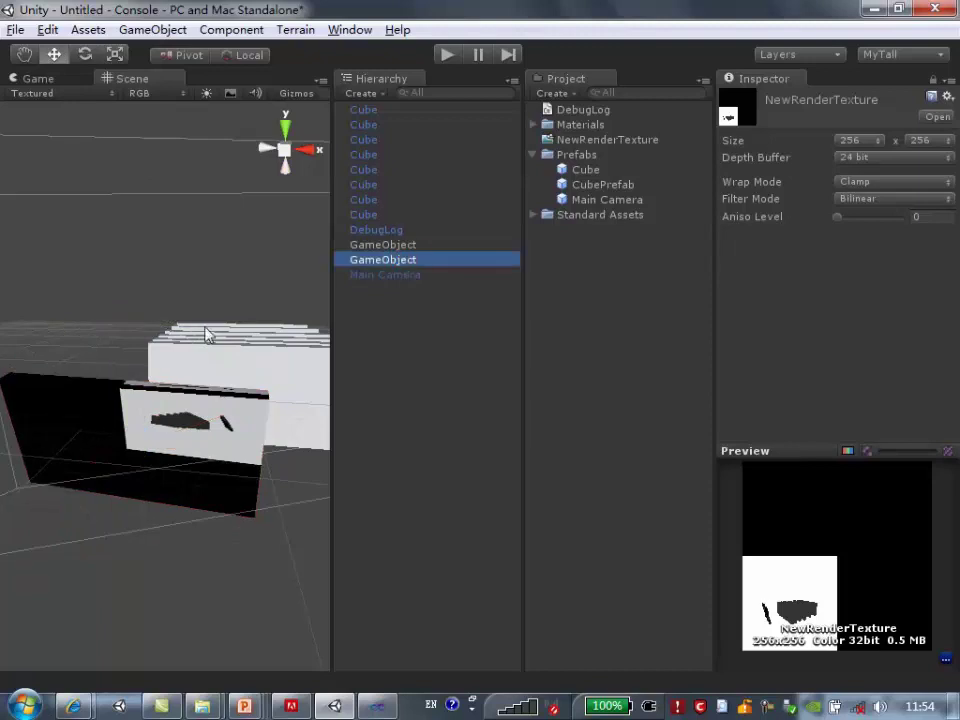
Set the render camera to Position X 67.04, Y 8.3 and Rotation Y -82.2
{"action": "left_click_drag", "start_coordinate": [257, 340], "coordinate": [235, 302], "text": "alt"}
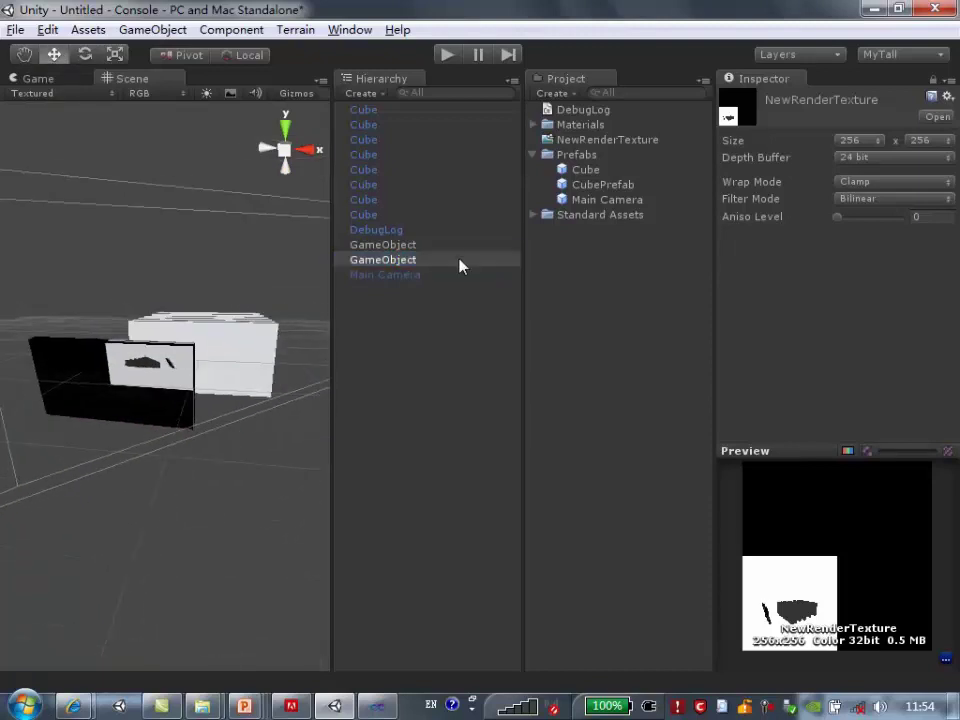
{"action": "left_click", "coordinate": [931, 80]}
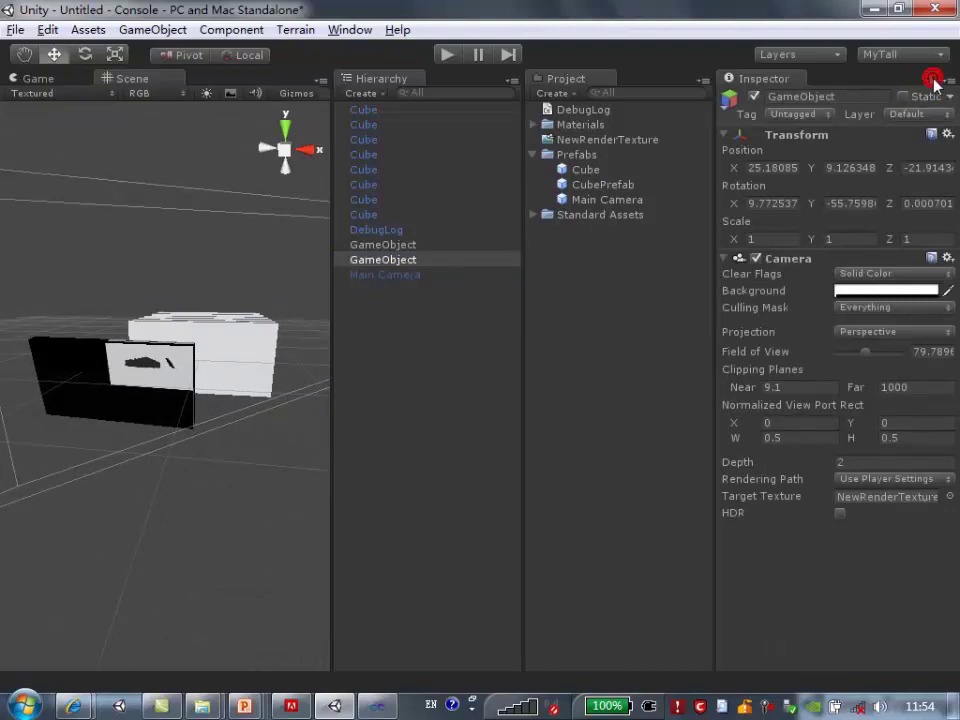
{"action": "mouse_move", "coordinate": [737, 170]}
{"action": "left_mouse_down"}
{"action": "mouse_move", "coordinate": [53, 172]}
{"action": "mouse_move", "coordinate": [171, 216]}
{"action": "left_mouse_up"}
{"action": "mouse_move", "coordinate": [197, 348]}
{"action": "left_mouse_down", "text": "alt"}
{"action": "mouse_move", "coordinate": [255, 422]}
{"action": "mouse_move", "coordinate": [127, 408]}
{"action": "left_mouse_up", "text": "alt"}
{"action": "left_click", "coordinate": [231, 450]}
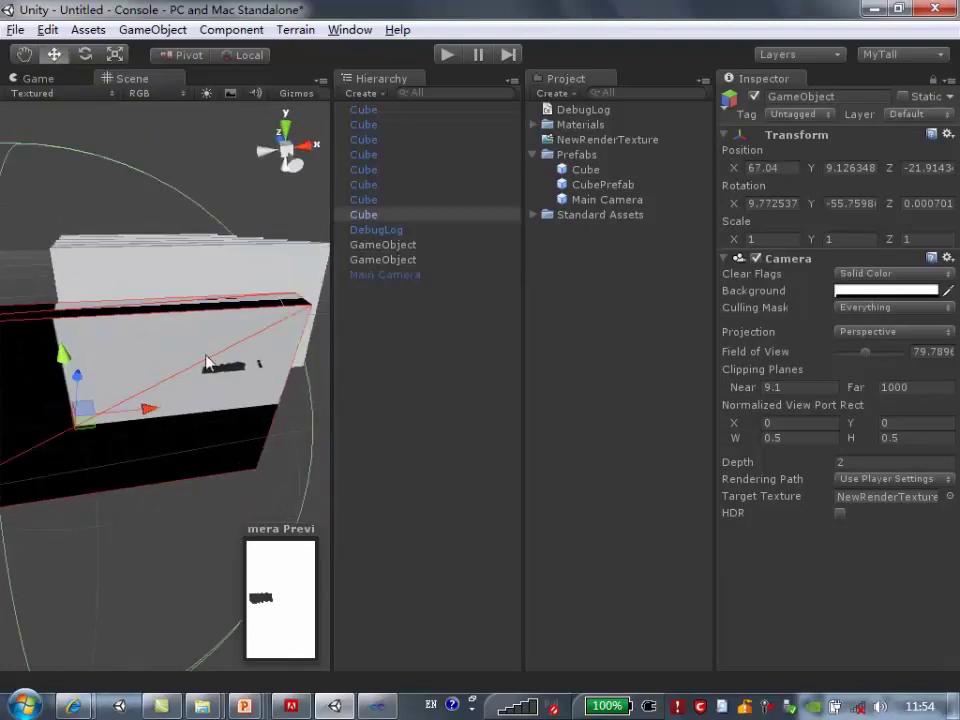
{"action": "left_click_drag", "start_coordinate": [201, 418], "coordinate": [240, 295], "text": "alt"}
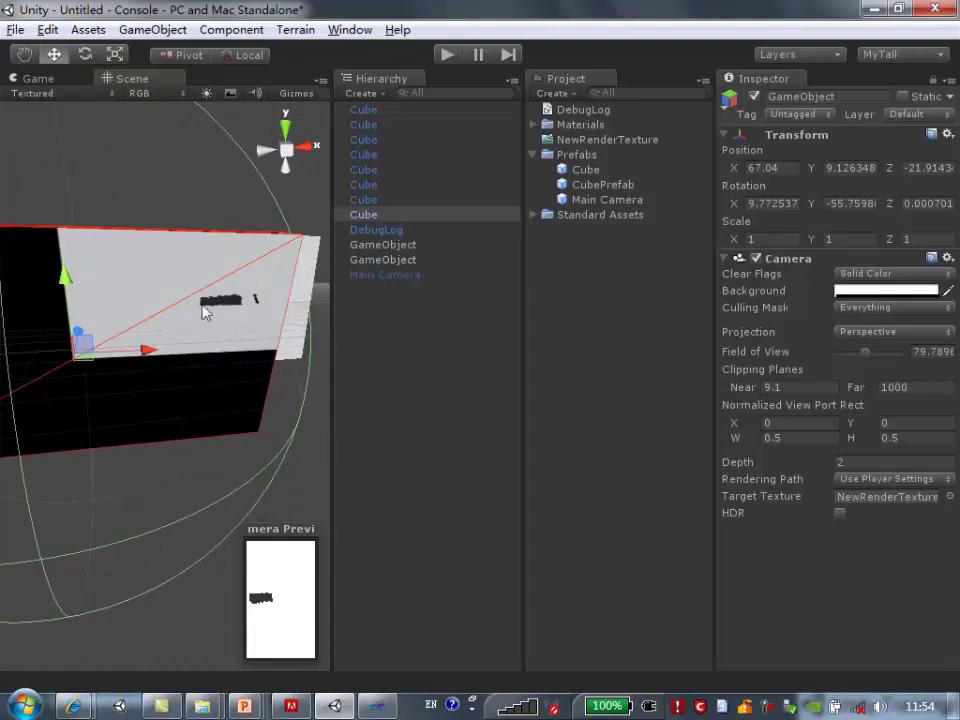
{"action": "mouse_move", "coordinate": [808, 203]}
{"action": "left_mouse_down"}
{"action": "mouse_move", "coordinate": [820, 148]}
{"action": "mouse_move", "coordinate": [765, 410]}
{"action": "mouse_move", "coordinate": [800, 320]}
{"action": "mouse_move", "coordinate": [574, 335]}
{"action": "left_mouse_up"}
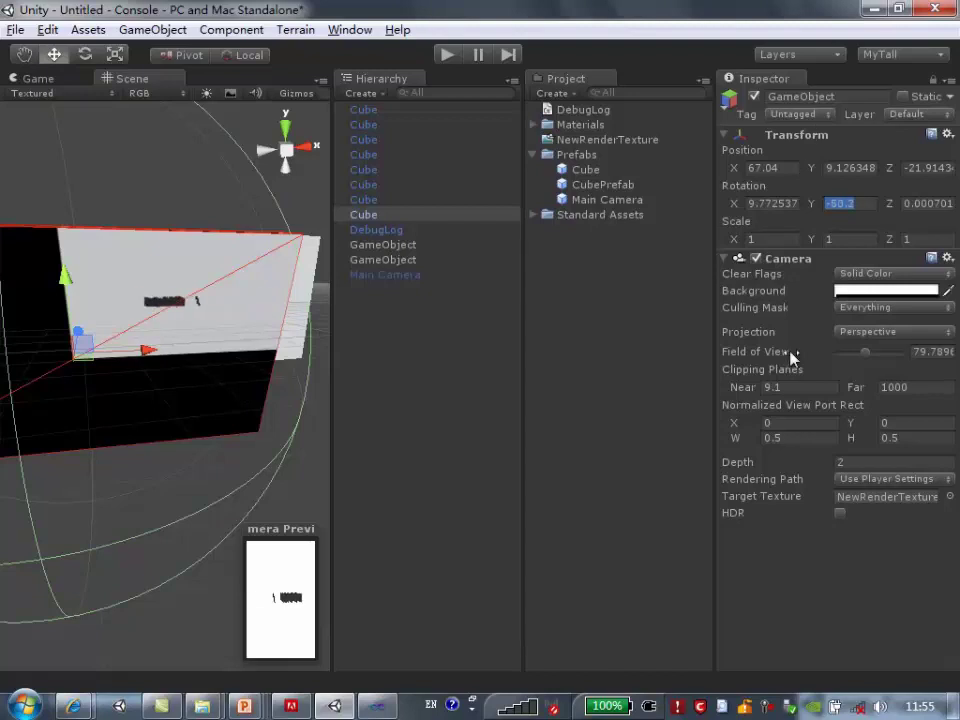
{"action": "mouse_move", "coordinate": [190, 460]}
{"action": "left_mouse_down", "text": "alt"}
{"action": "mouse_move", "coordinate": [296, 448]}
{"action": "mouse_move", "coordinate": [293, 297]}
{"action": "mouse_move", "coordinate": [252, 467]}
{"action": "mouse_move", "coordinate": [171, 428]}
{"action": "left_mouse_up", "text": "alt"}
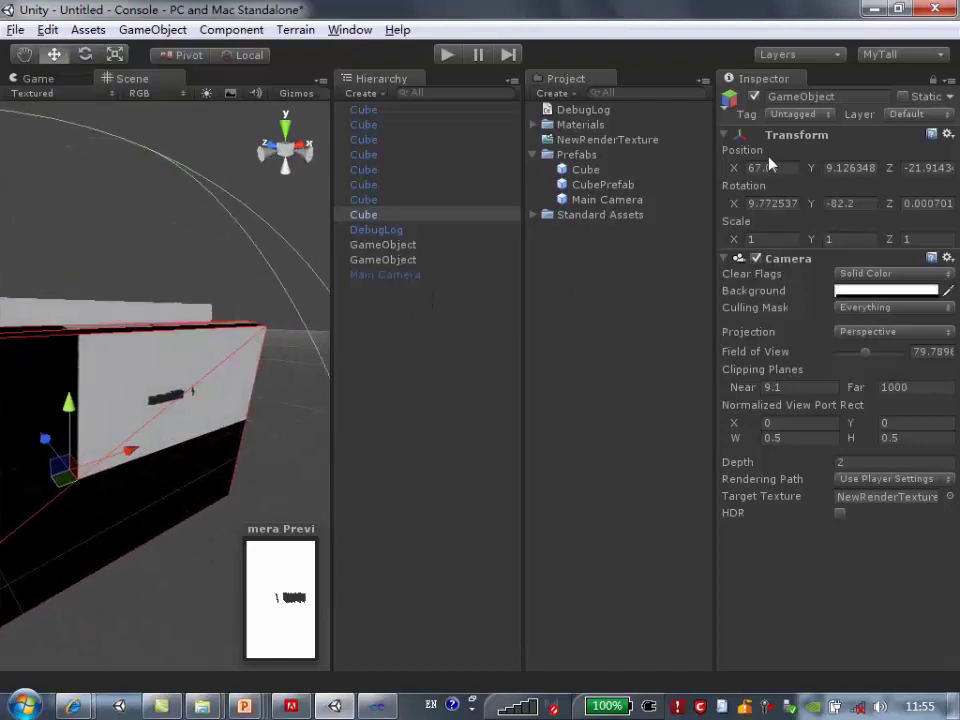
{"action": "left_click_drag", "start_coordinate": [808, 168], "coordinate": [810, 175]}
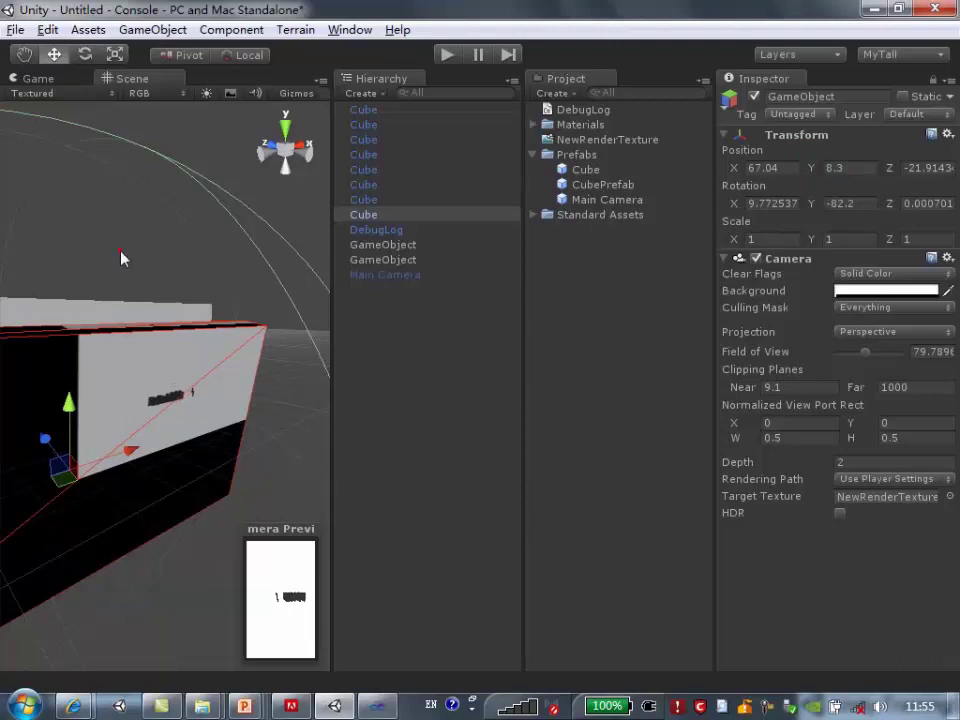
{"action": "mouse_move", "coordinate": [121, 259]}
{"action": "left_mouse_down", "text": "alt"}
{"action": "mouse_move", "coordinate": [204, 321]}
{"action": "mouse_move", "coordinate": [155, 430]}
{"action": "left_mouse_up", "text": "alt"}
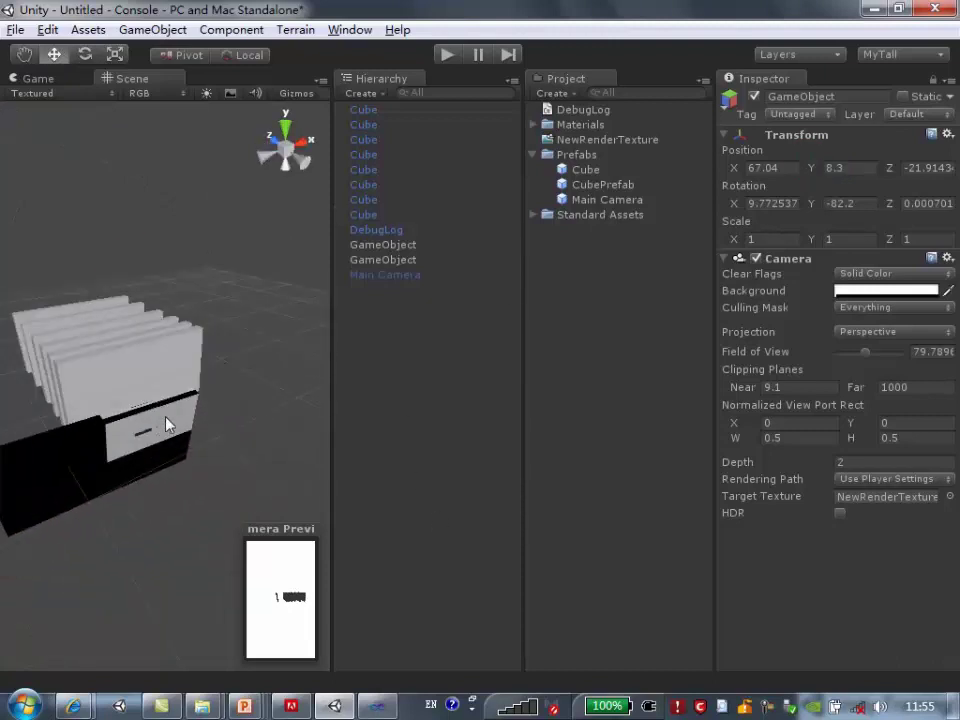
{"action": "left_click_drag", "start_coordinate": [218, 314], "coordinate": [185, 330], "text": "alt"}
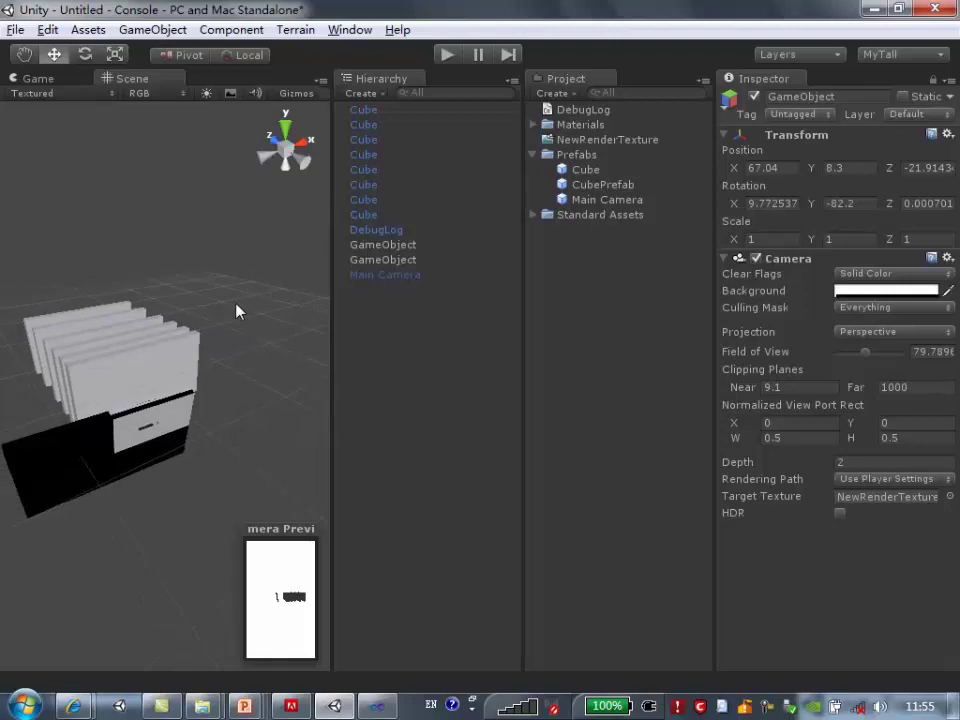
Add a Directional Light to the scene and view its lighting and shadows on the cubes
{"action": "left_click", "coordinate": [160, 33]}
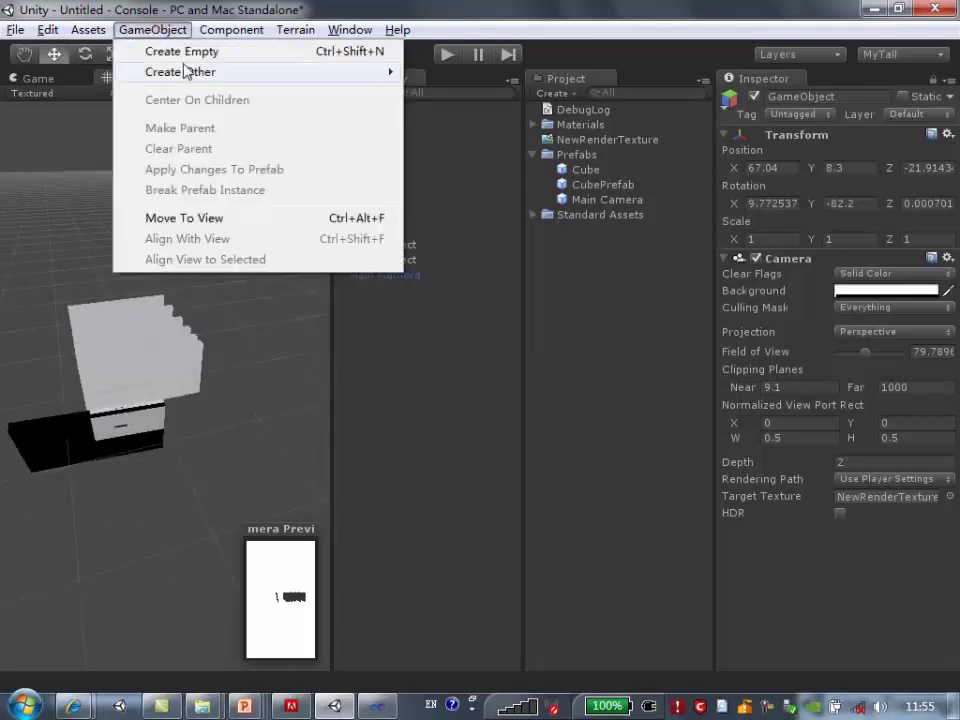
{"action": "mouse_move", "coordinate": [332, 70]}
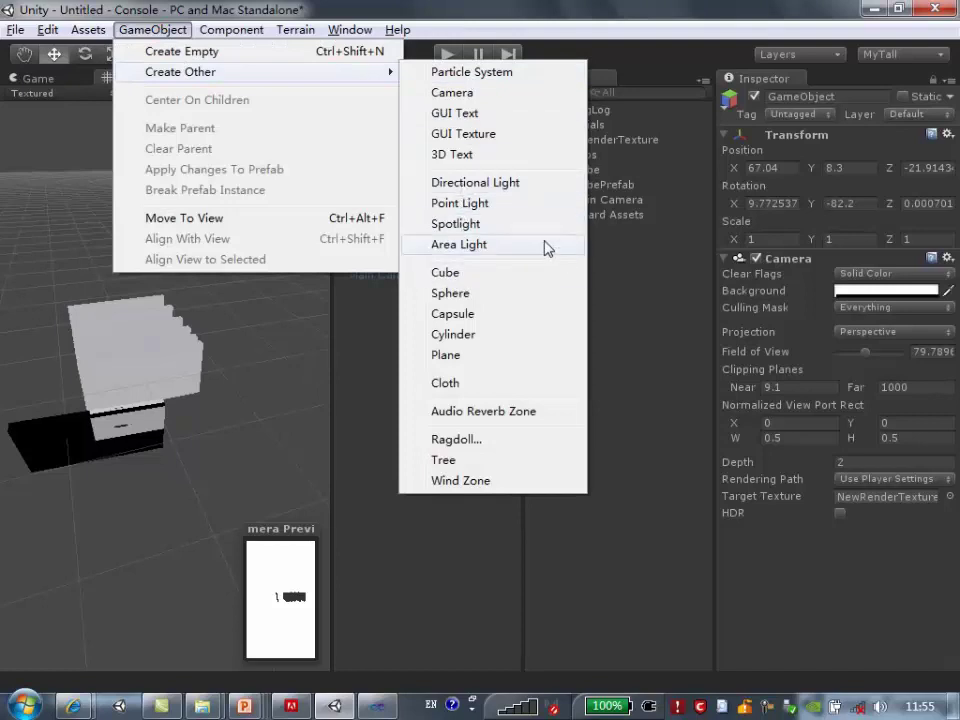
{"action": "left_click", "coordinate": [559, 188]}
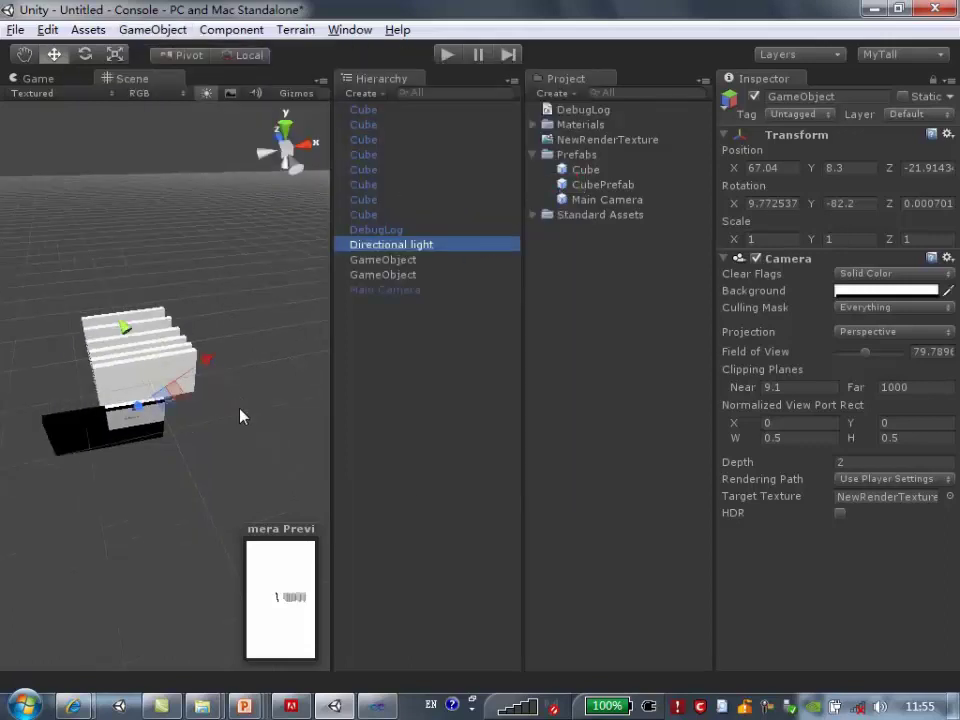
{"action": "scroll", "coordinate": [259, 339], "scroll_direction": "up", "scroll_amount": 4}
{"action": "mouse_move", "coordinate": [259, 339]}
{"action": "left_mouse_down", "text": "alt"}
{"action": "mouse_move", "coordinate": [210, 486]}
{"action": "mouse_move", "coordinate": [112, 509]}
{"action": "mouse_move", "coordinate": [276, 401]}
{"action": "left_mouse_up", "text": "alt"}
{"action": "mouse_move", "coordinate": [158, 380]}
{"action": "left_mouse_down"}
{"action": "mouse_move", "coordinate": [217, 289]}
{"action": "mouse_move", "coordinate": [288, 254]}
{"action": "left_mouse_up"}
{"action": "mouse_move", "coordinate": [246, 362]}
{"action": "left_mouse_down", "text": "alt"}
{"action": "mouse_move", "coordinate": [206, 514]}
{"action": "mouse_move", "coordinate": [139, 497]}
{"action": "mouse_move", "coordinate": [158, 421]}
{"action": "left_mouse_up", "text": "alt"}
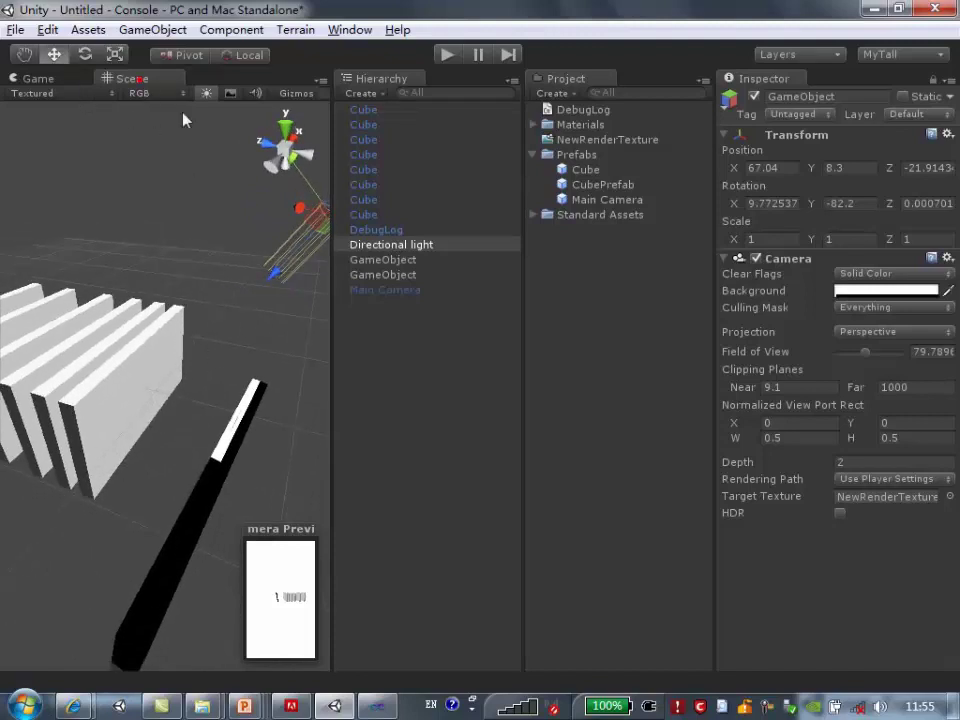
Pop the Scene view into a widened floating window moved off the Game view
{"action": "left_click_drag", "start_coordinate": [140, 80], "coordinate": [195, 447]}
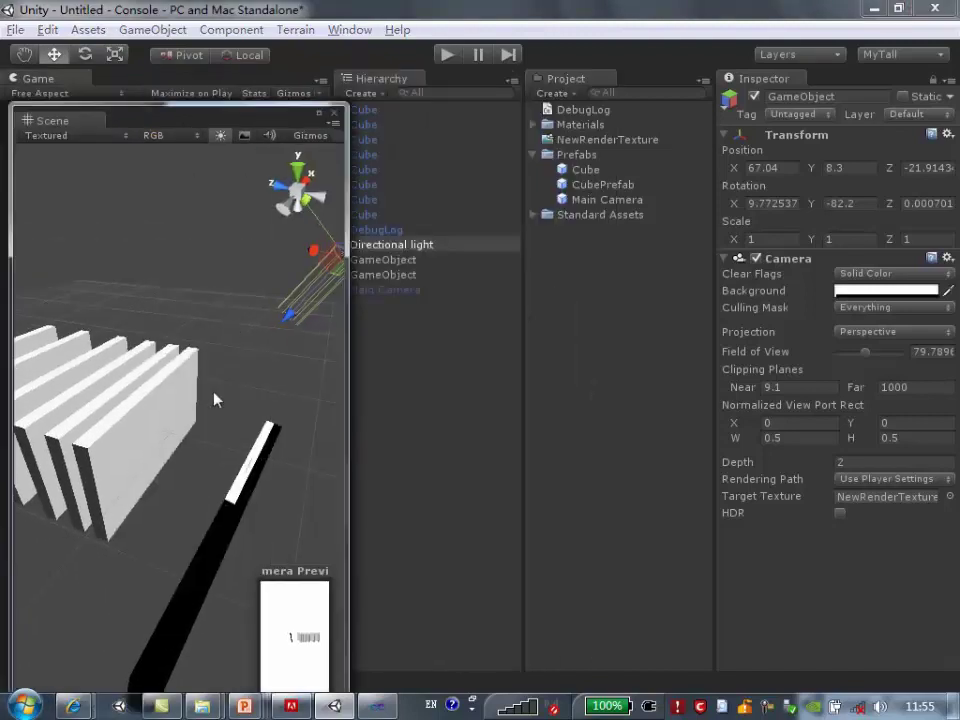
{"action": "left_click_drag", "start_coordinate": [257, 124], "coordinate": [593, 90]}
{"action": "left_click_drag", "start_coordinate": [703, 418], "coordinate": [953, 393]}
{"action": "mouse_move", "coordinate": [740, 82]}
{"action": "left_mouse_down"}
{"action": "mouse_move", "coordinate": [424, 138]}
{"action": "mouse_move", "coordinate": [248, 423]}
{"action": "left_mouse_up"}
Delete the second camera GameObject
{"action": "left_click", "coordinate": [386, 284]}
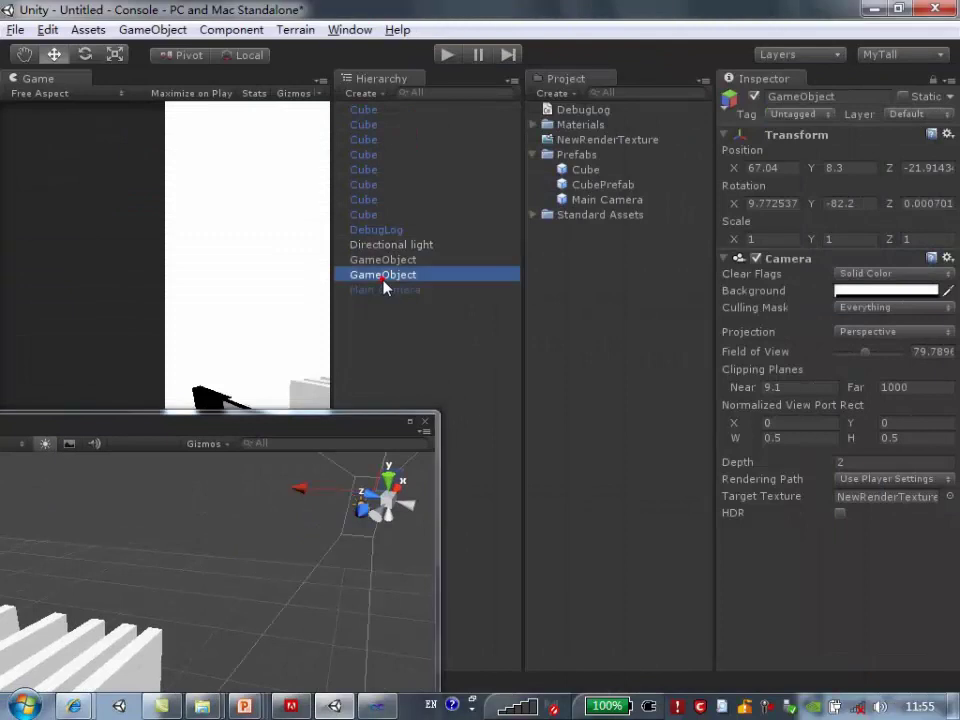
{"action": "right_click", "coordinate": [391, 283]}
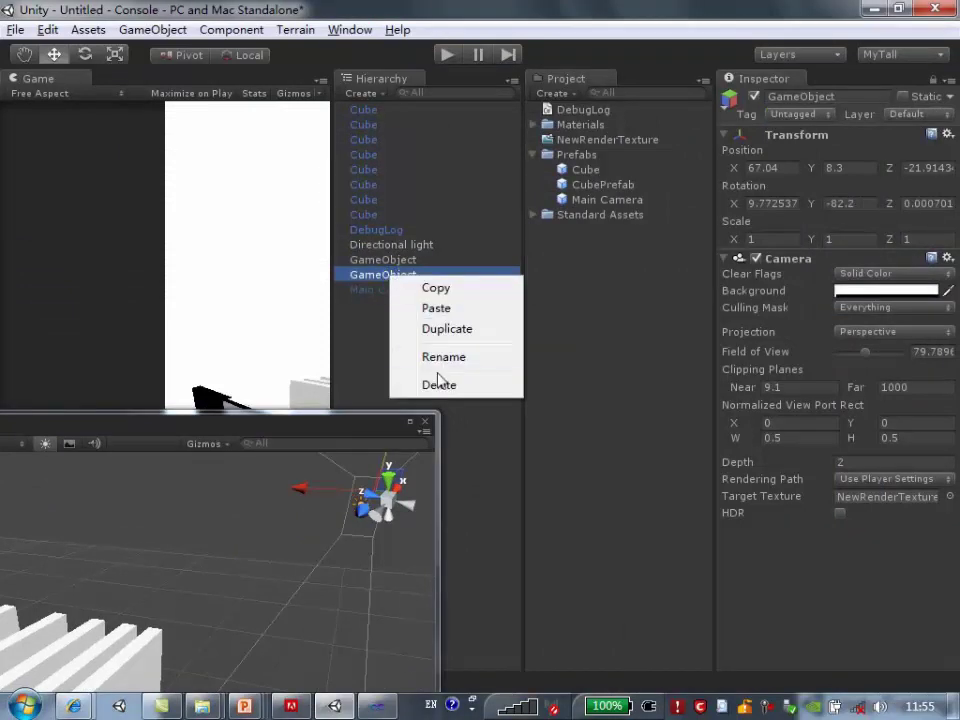
{"action": "left_click", "coordinate": [432, 388]}
Set the remaining camera's Viewport Rect X to 0 so it fills the Game view
{"action": "left_click", "coordinate": [398, 263]}
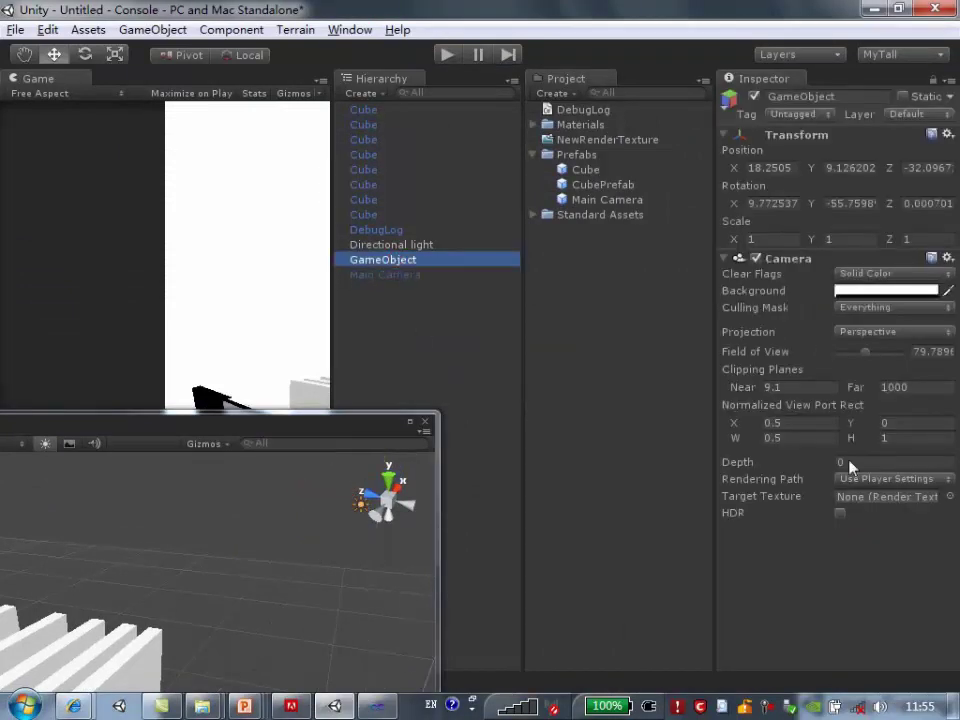
{"action": "left_click", "coordinate": [771, 422]}
{"action": "type", "text": "0"}
{"action": "left_click", "coordinate": [806, 440]}
{"action": "type", "text": "1"}
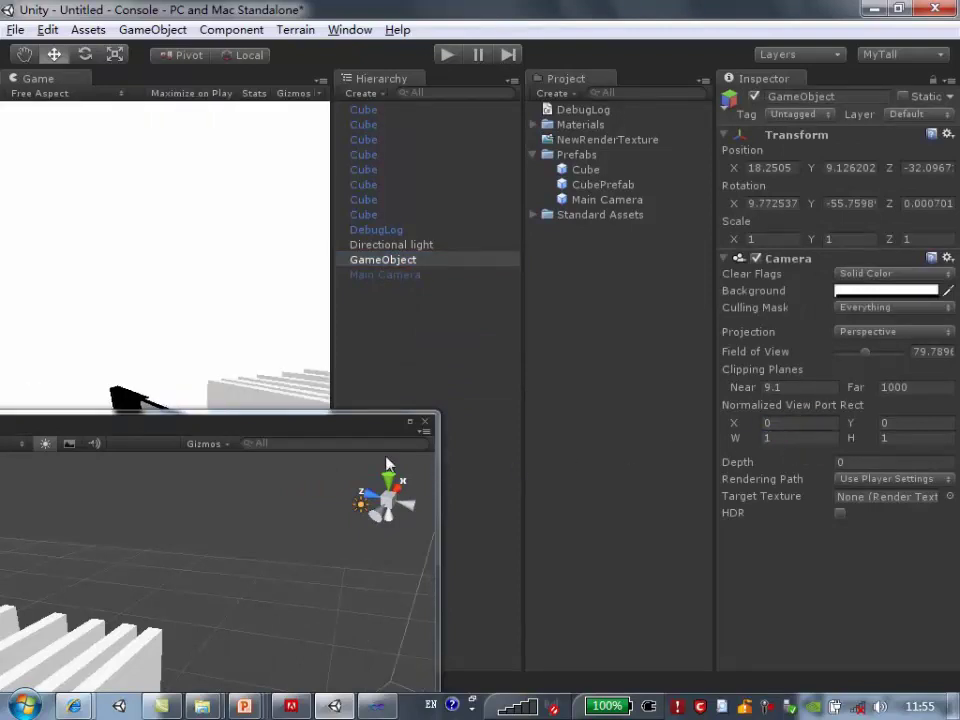
Select the Directional Light and orbit the Scene view to see it over the domino boards
{"action": "mouse_move", "coordinate": [332, 424]}
{"action": "left_mouse_down"}
{"action": "mouse_move", "coordinate": [876, 151]}
{"action": "mouse_move", "coordinate": [769, 94]}
{"action": "left_mouse_up"}
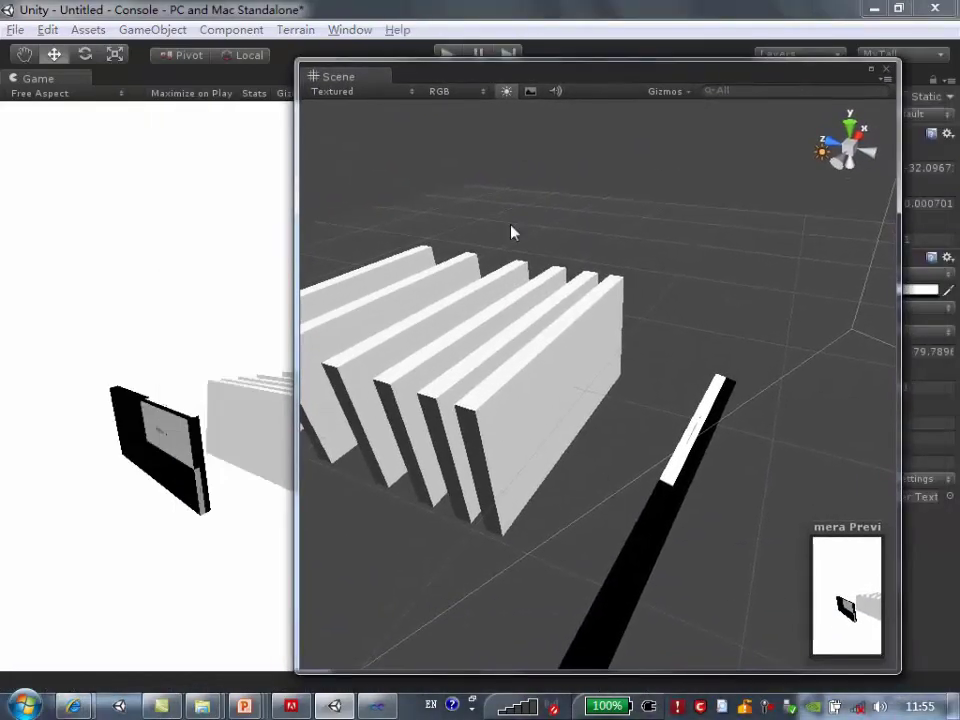
{"action": "left_click_drag", "start_coordinate": [400, 82], "coordinate": [478, 108]}
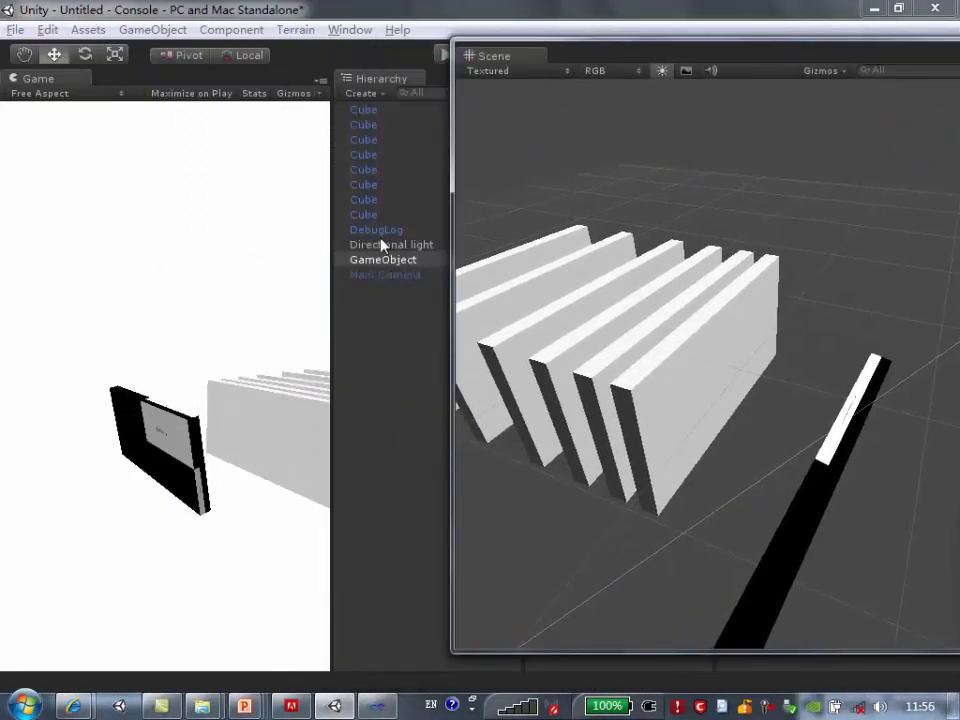
{"action": "left_click", "coordinate": [383, 244]}
{"action": "left_click_drag", "start_coordinate": [654, 50], "coordinate": [459, 120]}
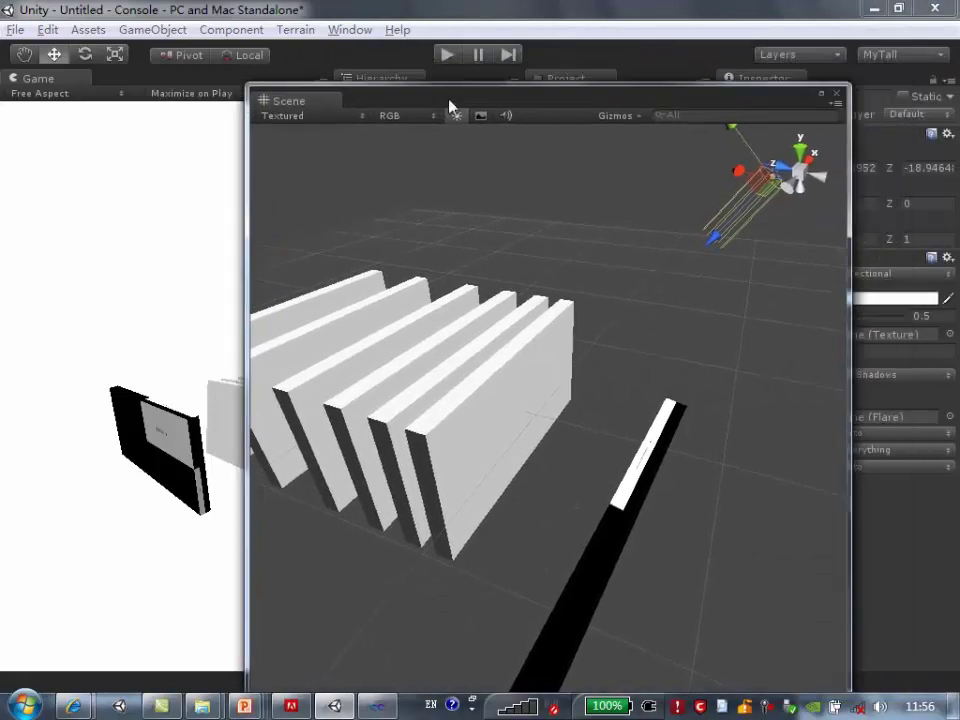
{"action": "mouse_move", "coordinate": [455, 432]}
{"action": "left_mouse_down", "text": "alt"}
{"action": "mouse_move", "coordinate": [585, 336]}
{"action": "mouse_move", "coordinate": [435, 341]}
{"action": "mouse_move", "coordinate": [652, 346]}
{"action": "mouse_move", "coordinate": [476, 158]}
{"action": "mouse_move", "coordinate": [527, 172]}
{"action": "left_mouse_up", "text": "alt"}
{"action": "left_click", "coordinate": [458, 116]}
{"action": "left_click", "coordinate": [458, 116]}
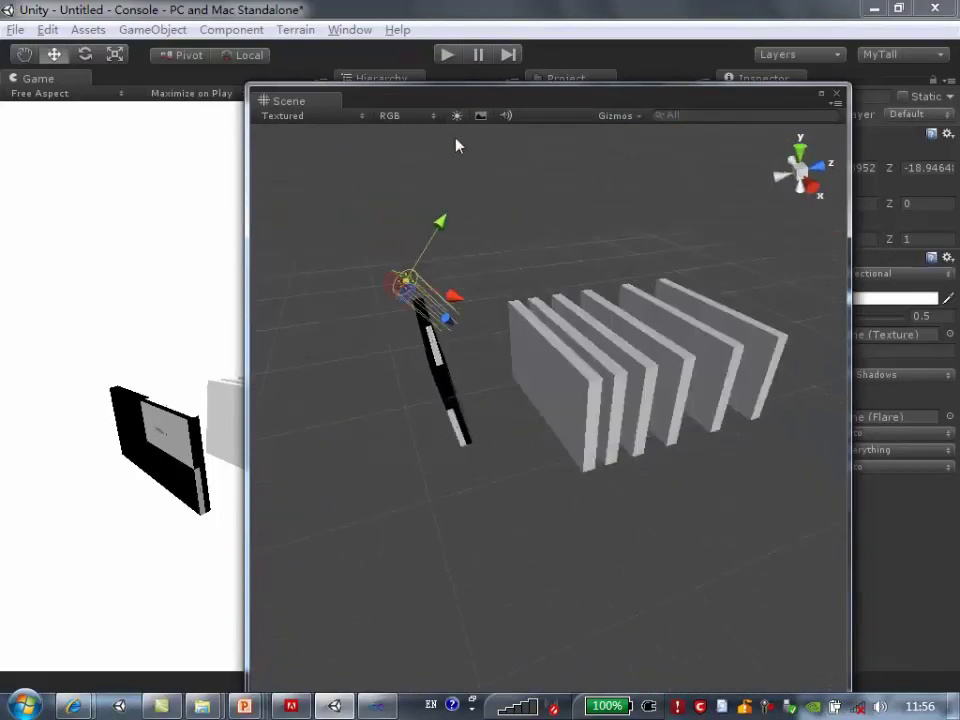
{"action": "left_click_drag", "start_coordinate": [575, 103], "coordinate": [352, 61]}
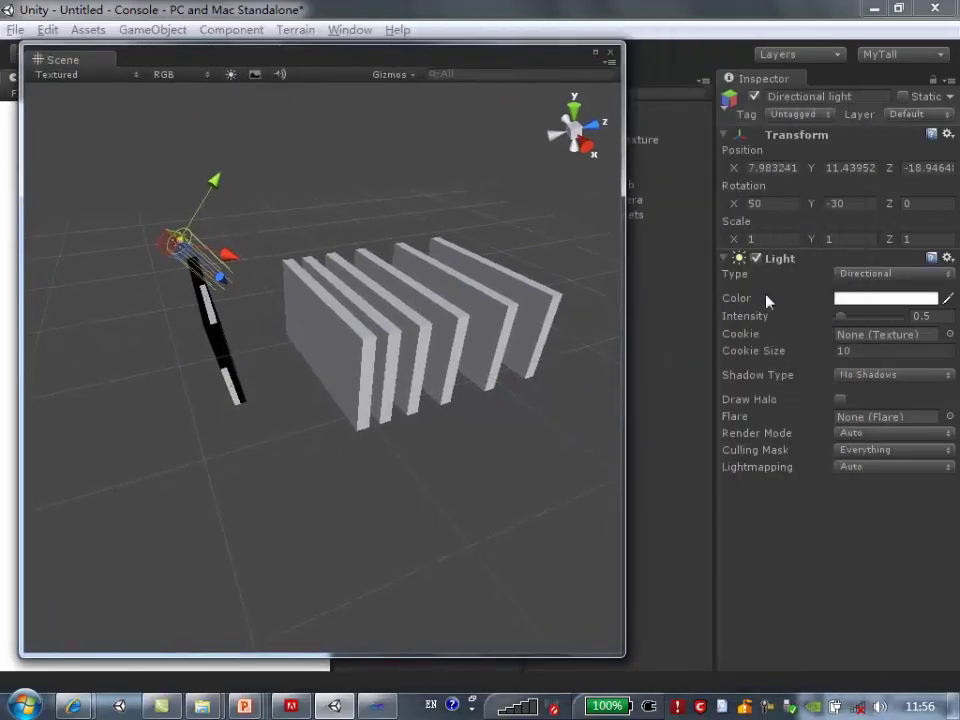
Set the Directional light's colour to pure red and its Intensity to 0.6
{"action": "left_click", "coordinate": [851, 300]}
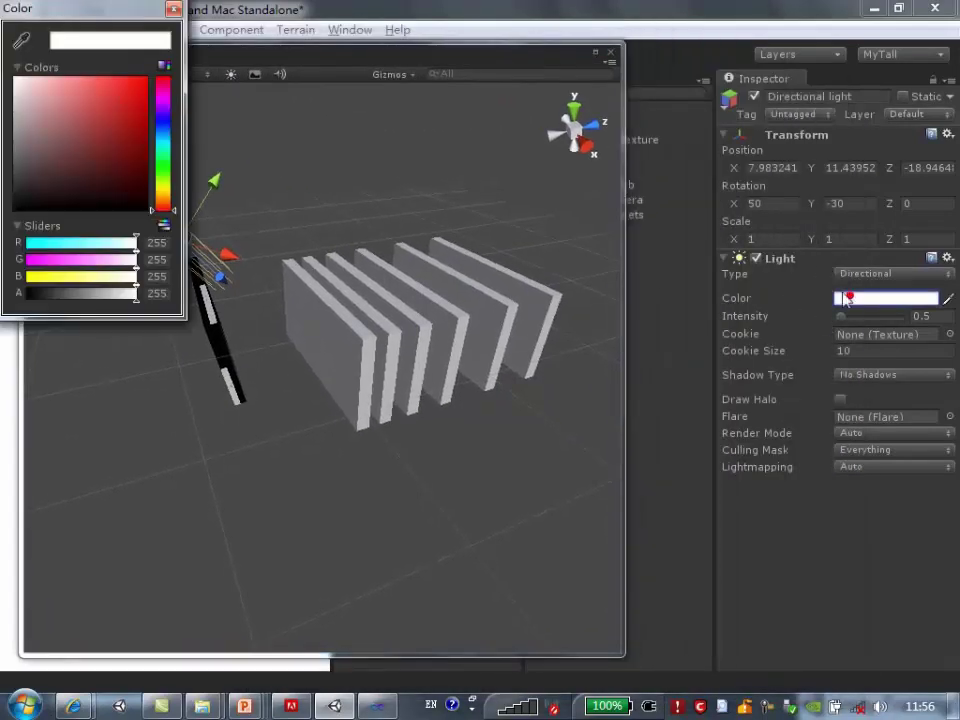
{"action": "left_click_drag", "start_coordinate": [84, 156], "coordinate": [205, 50]}
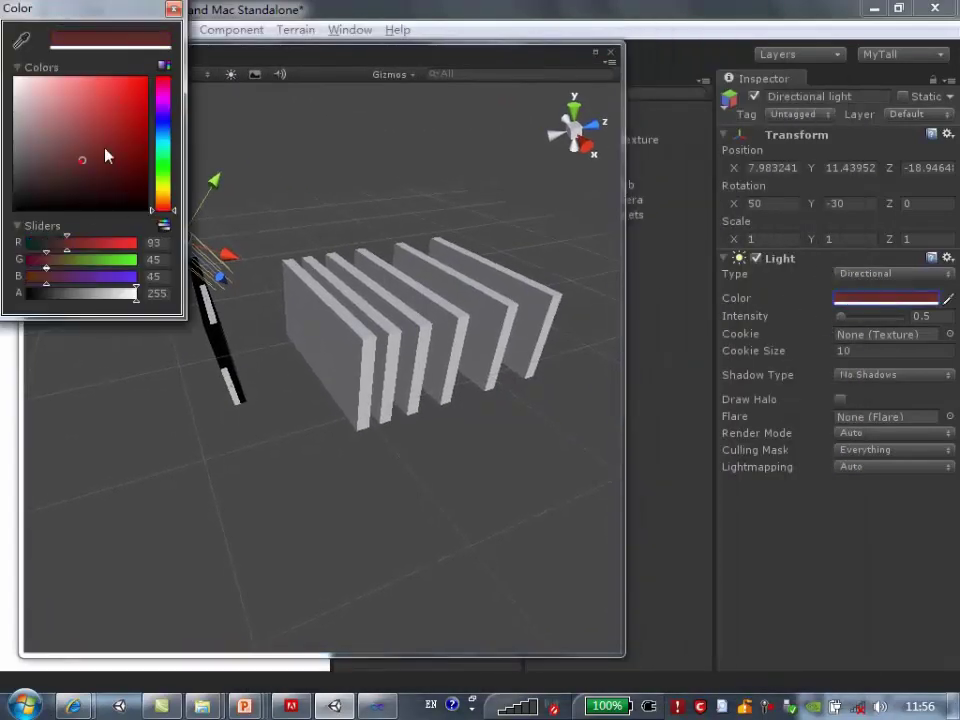
{"action": "left_click", "coordinate": [174, 10]}
{"action": "left_click_drag", "start_coordinate": [211, 51], "coordinate": [600, 204]}
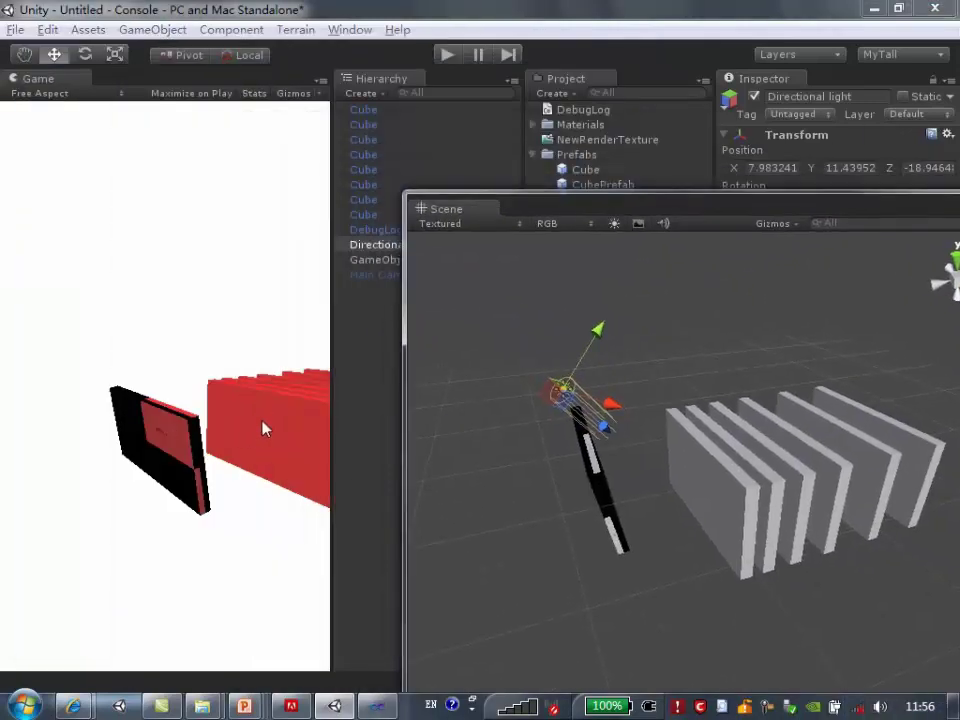
{"action": "mouse_move", "coordinate": [651, 208]}
{"action": "left_mouse_down"}
{"action": "mouse_move", "coordinate": [619, 151]}
{"action": "mouse_move", "coordinate": [671, 460]}
{"action": "left_mouse_up"}
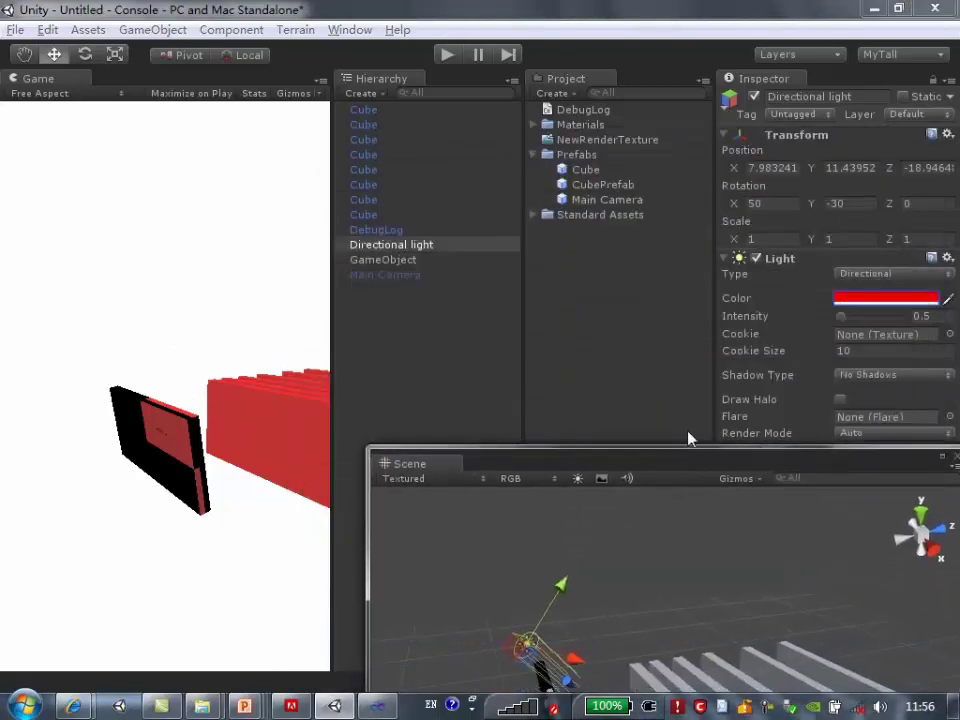
{"action": "left_click", "coordinate": [887, 298]}
{"action": "mouse_move", "coordinate": [113, 88]}
{"action": "left_mouse_down"}
{"action": "mouse_move", "coordinate": [18, 207]}
{"action": "mouse_move", "coordinate": [166, 55]}
{"action": "left_mouse_up"}
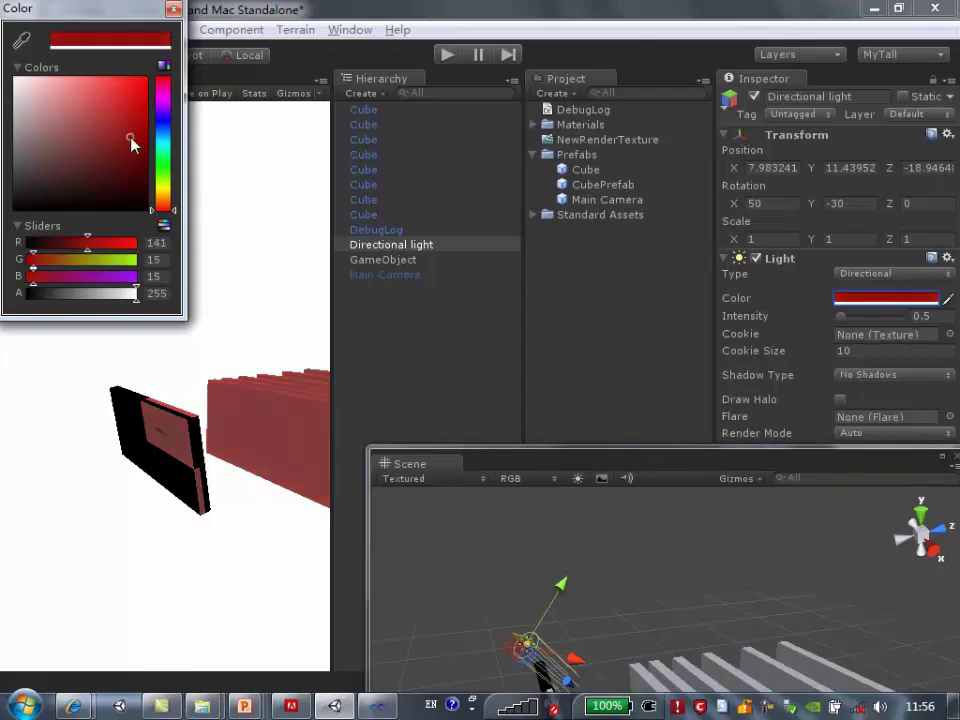
{"action": "left_click", "coordinate": [175, 10]}
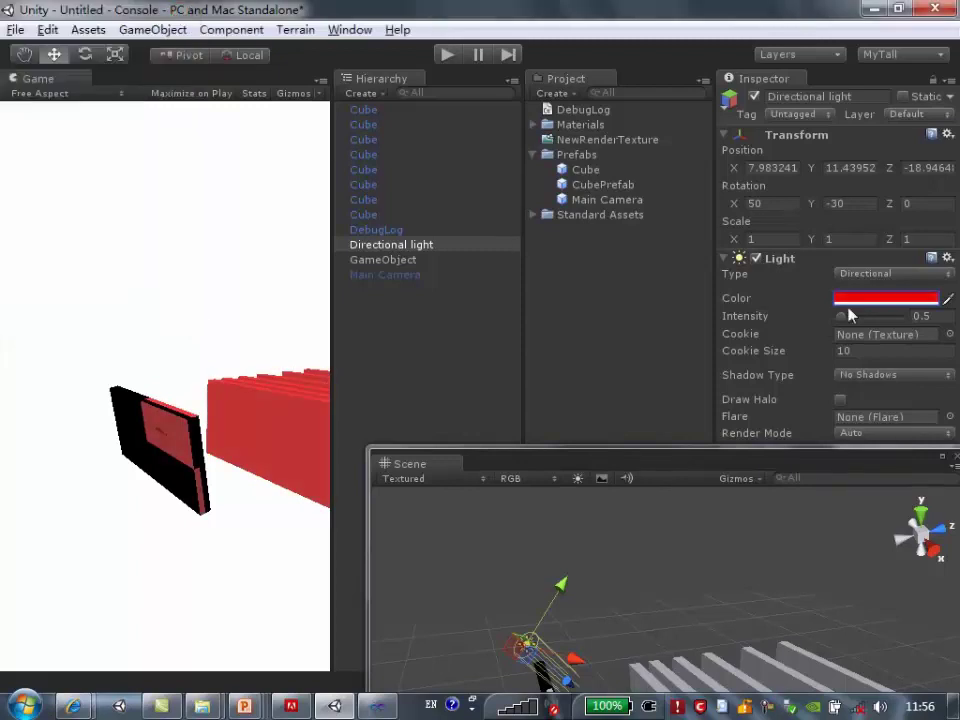
{"action": "mouse_move", "coordinate": [841, 319]}
{"action": "left_mouse_down"}
{"action": "mouse_move", "coordinate": [871, 320]}
{"action": "mouse_move", "coordinate": [842, 319]}
{"action": "left_mouse_up"}
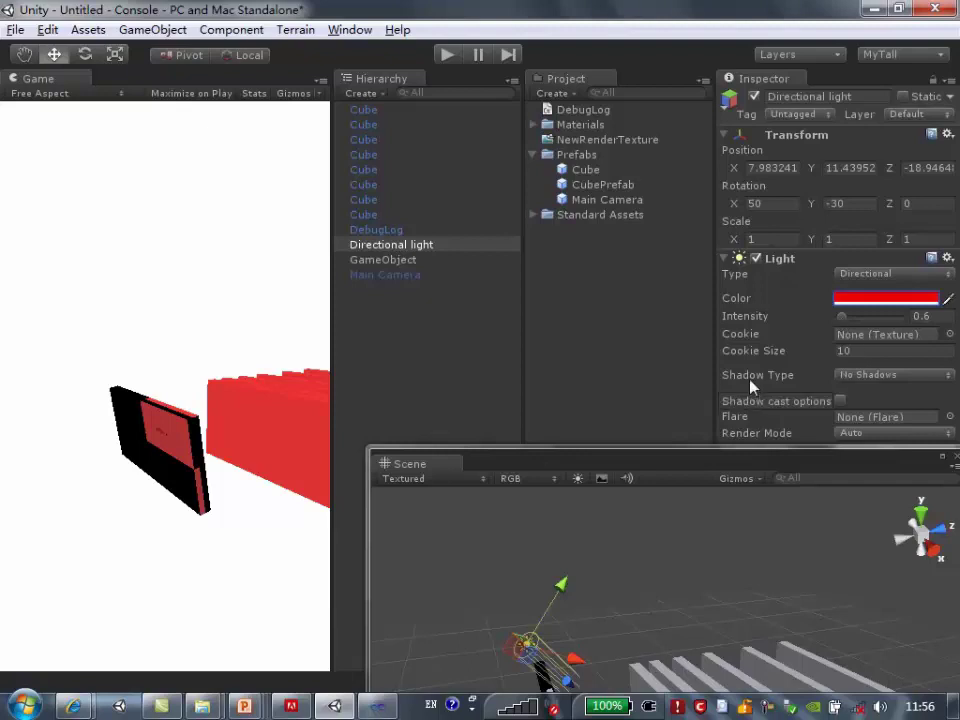
Switch the light's Shadow Type to Soft Shadows and close the floating Scene window
{"action": "left_click", "coordinate": [907, 378]}
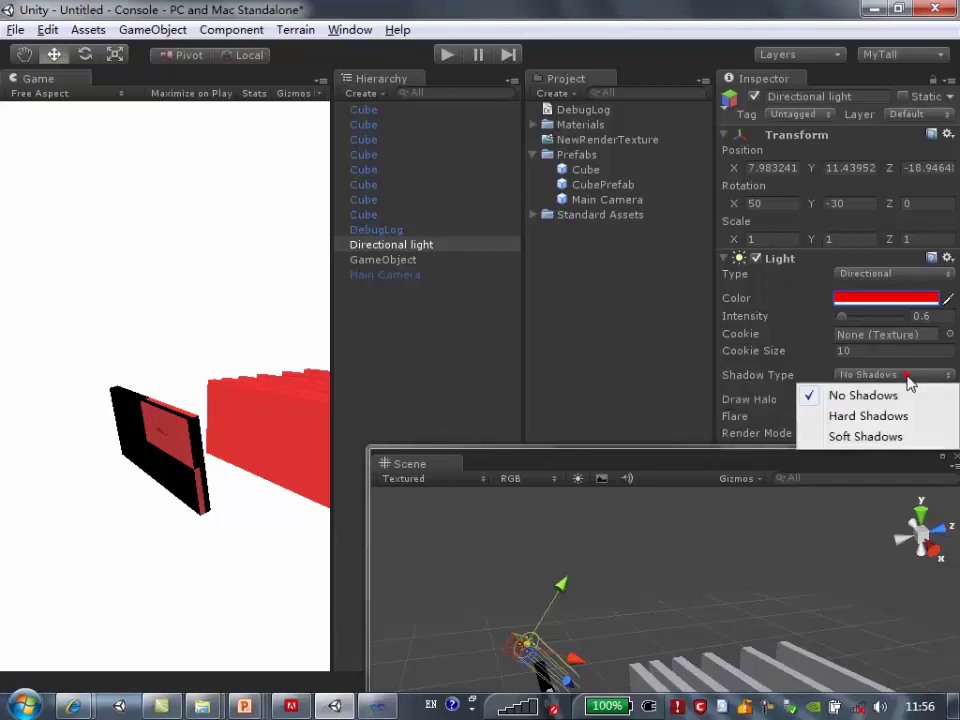
{"action": "left_click", "coordinate": [864, 437]}
{"action": "mouse_move", "coordinate": [805, 451]}
{"action": "left_mouse_down"}
{"action": "mouse_move", "coordinate": [793, 340]}
{"action": "mouse_move", "coordinate": [803, 290]}
{"action": "left_mouse_up"}
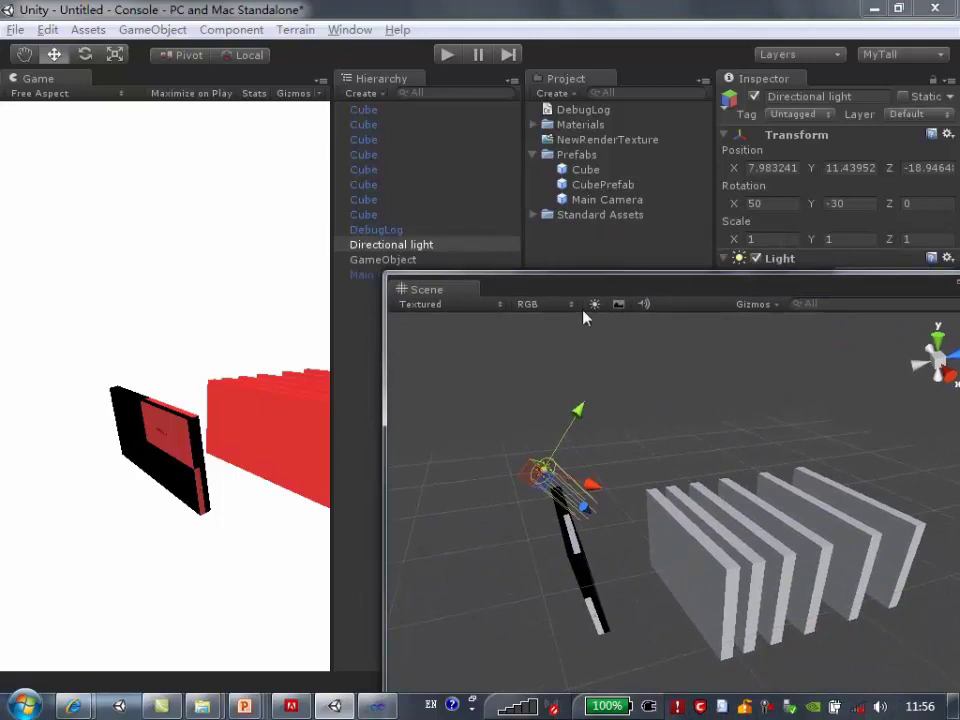
{"action": "left_click_drag", "start_coordinate": [588, 297], "coordinate": [471, 215]}
{"action": "left_click", "coordinate": [230, 197]}
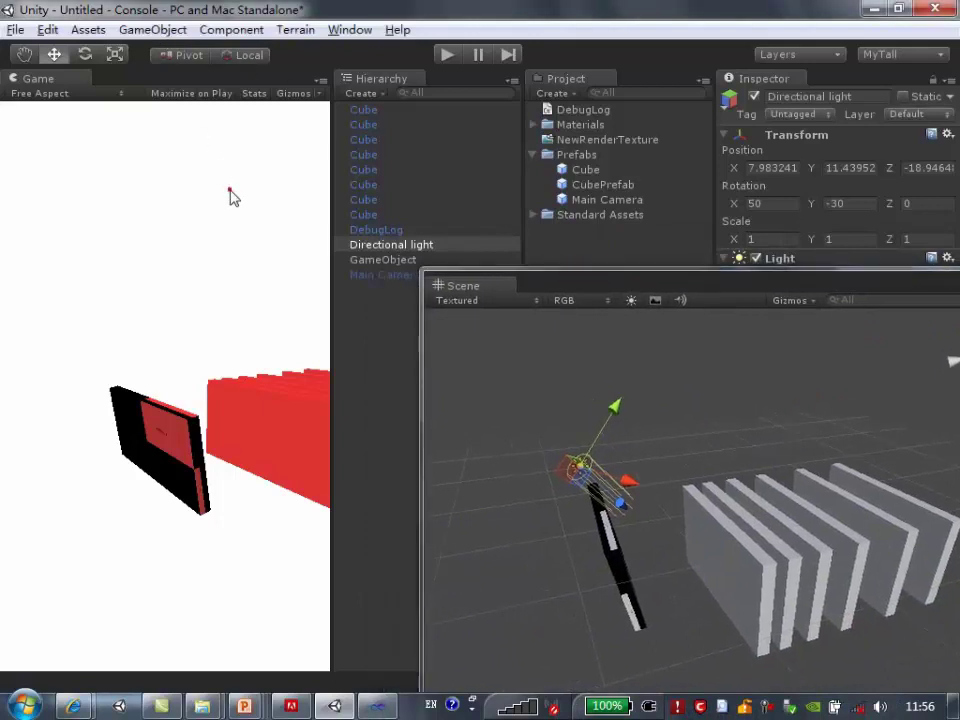
{"action": "left_click_drag", "start_coordinate": [610, 284], "coordinate": [393, 137]}
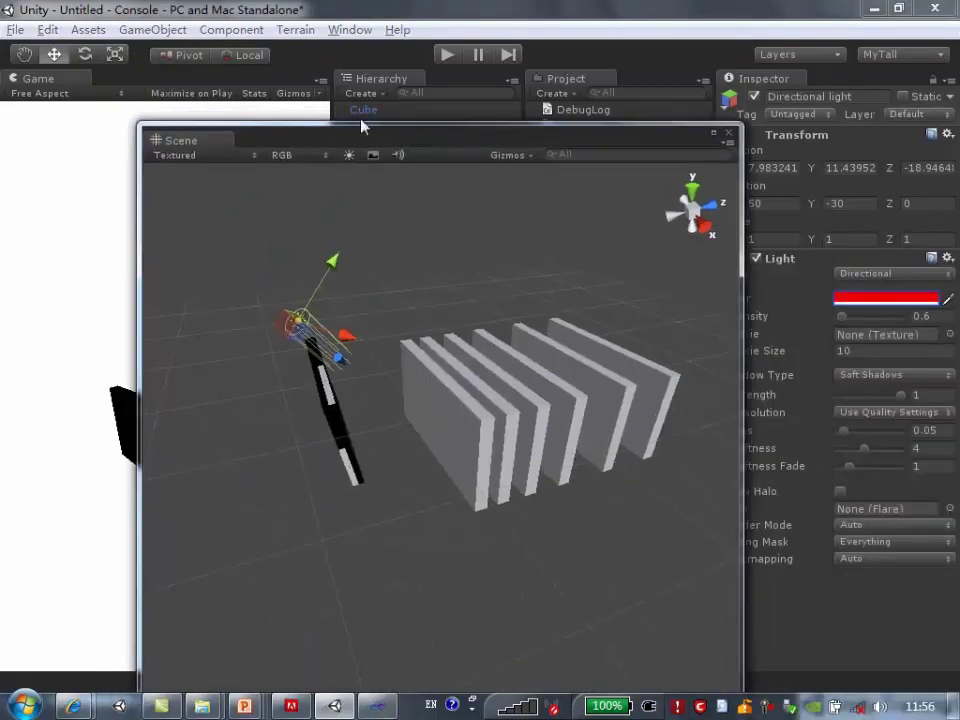
{"action": "left_click", "coordinate": [145, 29]}
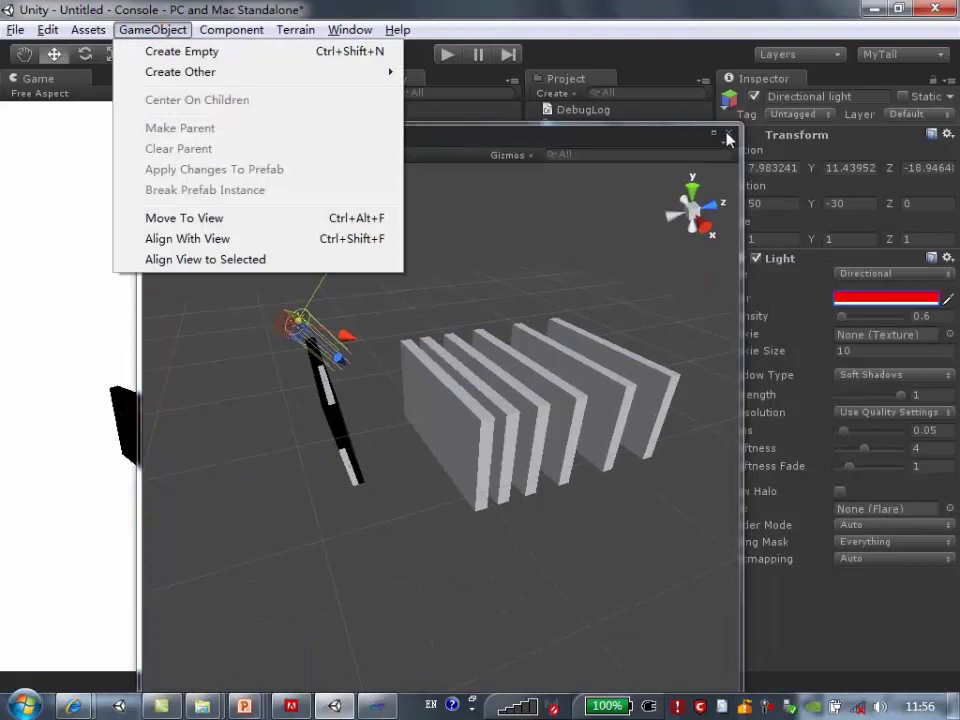
{"action": "left_click", "coordinate": [728, 136]}
{"action": "left_click", "coordinate": [906, 56]}
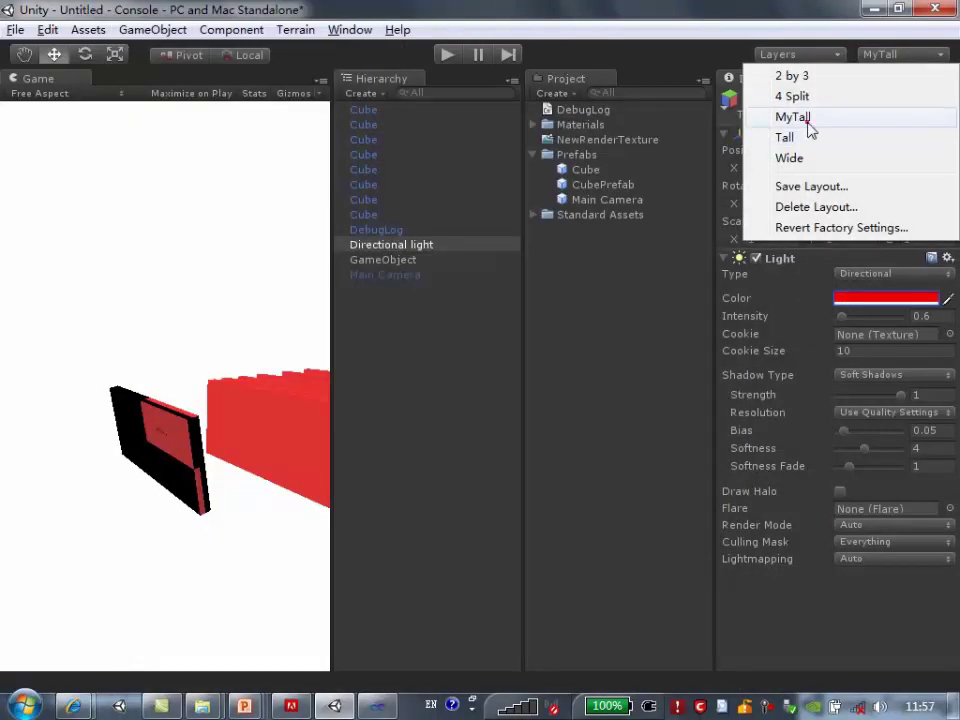
Switch to the MyTall layout and push one red board back along Z
{"action": "left_click", "coordinate": [795, 117]}
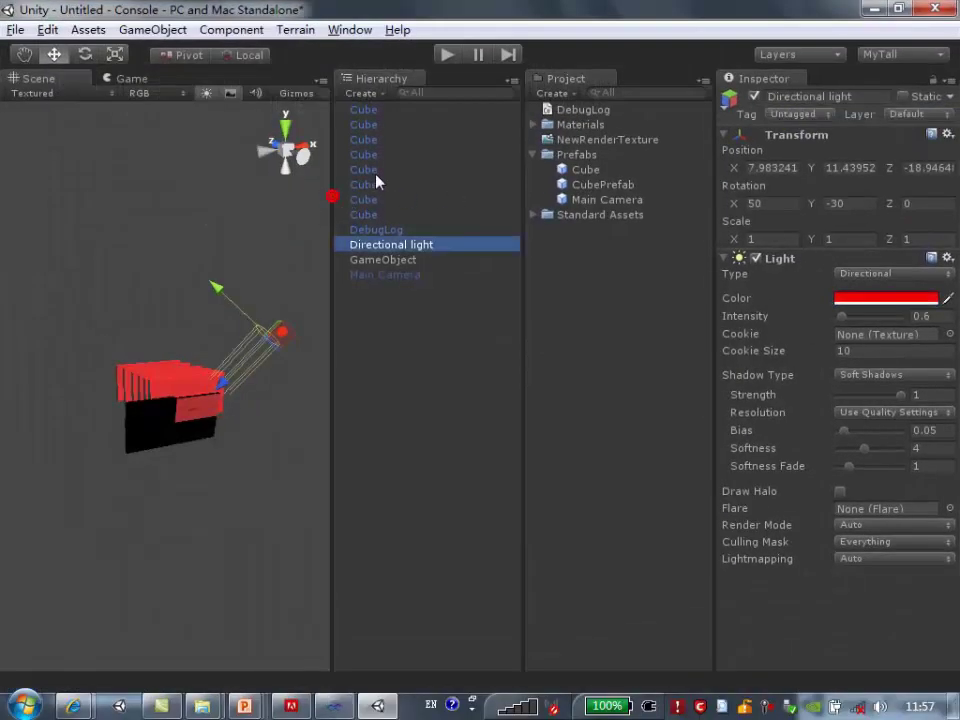
{"action": "mouse_move", "coordinate": [178, 364]}
{"action": "left_mouse_down", "text": "alt"}
{"action": "mouse_move", "coordinate": [243, 428]}
{"action": "mouse_move", "coordinate": [190, 408]}
{"action": "mouse_move", "coordinate": [237, 385]}
{"action": "left_mouse_up", "text": "alt"}
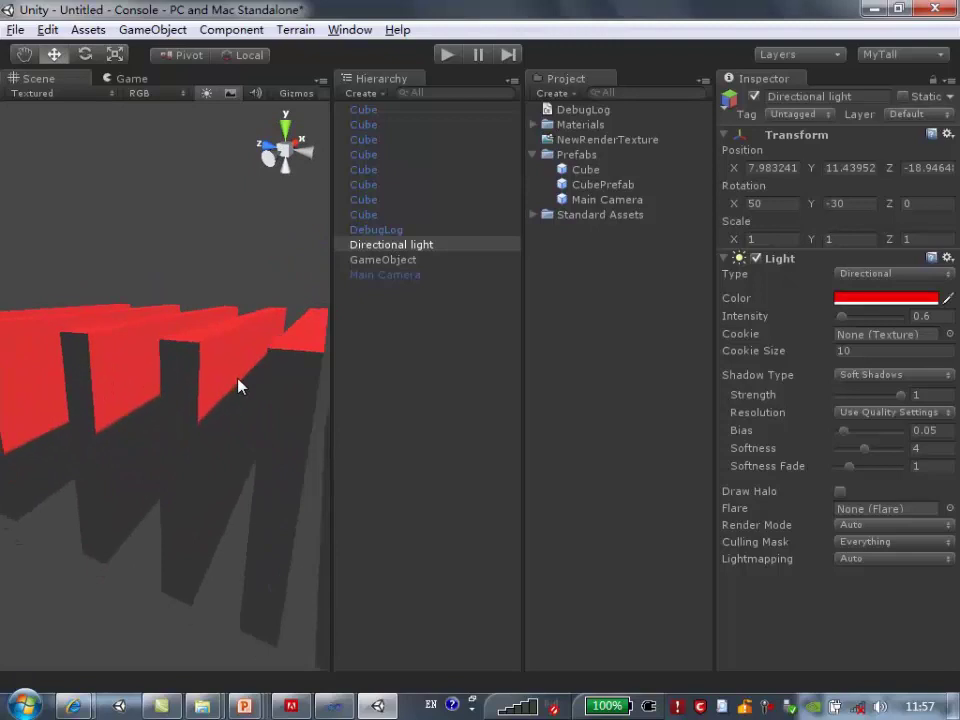
{"action": "left_click_drag", "start_coordinate": [237, 385], "coordinate": [193, 455], "text": "alt"}
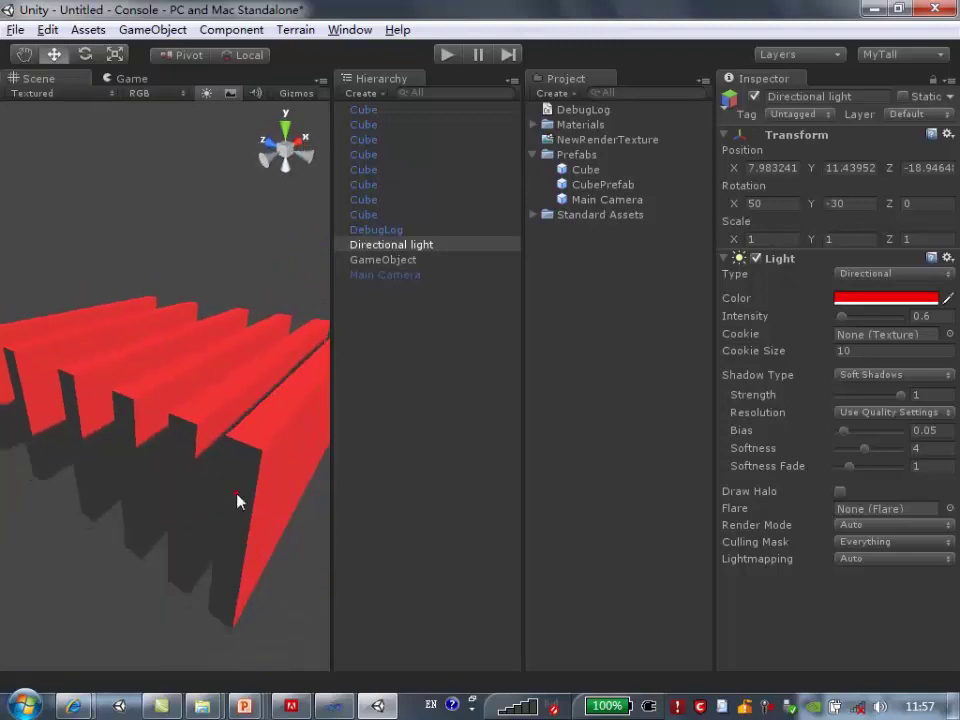
{"action": "left_click", "coordinate": [233, 500]}
{"action": "mouse_move", "coordinate": [208, 408]}
{"action": "left_mouse_down"}
{"action": "mouse_move", "coordinate": [238, 424]}
{"action": "mouse_move", "coordinate": [165, 508]}
{"action": "left_mouse_up"}
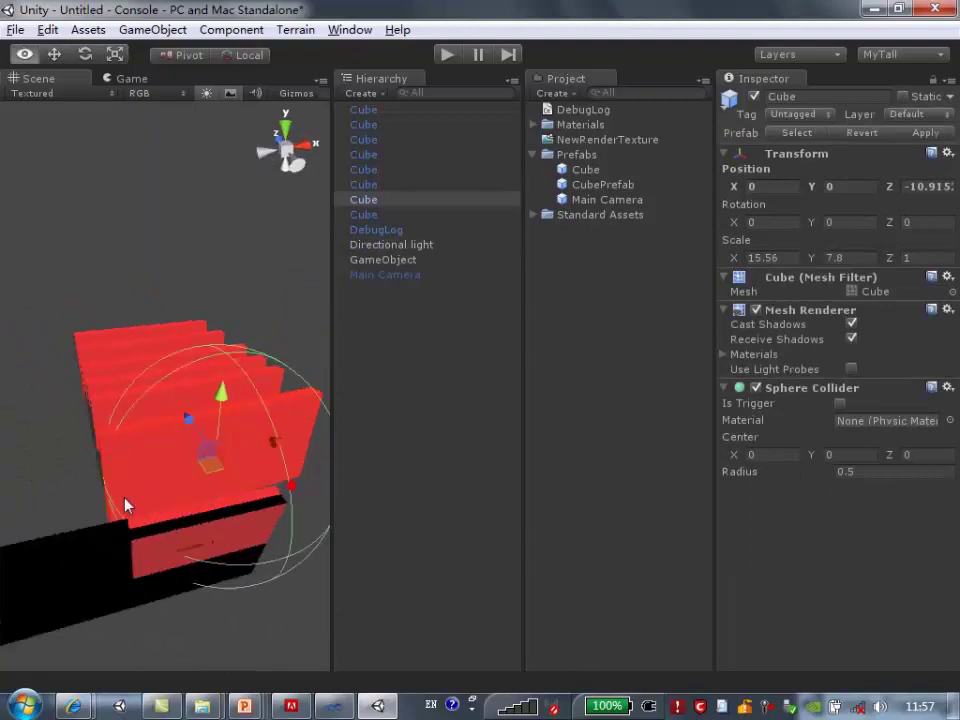
{"action": "left_click_drag", "start_coordinate": [293, 445], "coordinate": [133, 458], "text": "alt"}
{"action": "scroll", "coordinate": [133, 458], "scroll_direction": "up", "scroll_amount": 5}
{"action": "scroll", "coordinate": [207, 415], "scroll_direction": "up", "scroll_amount": 2}
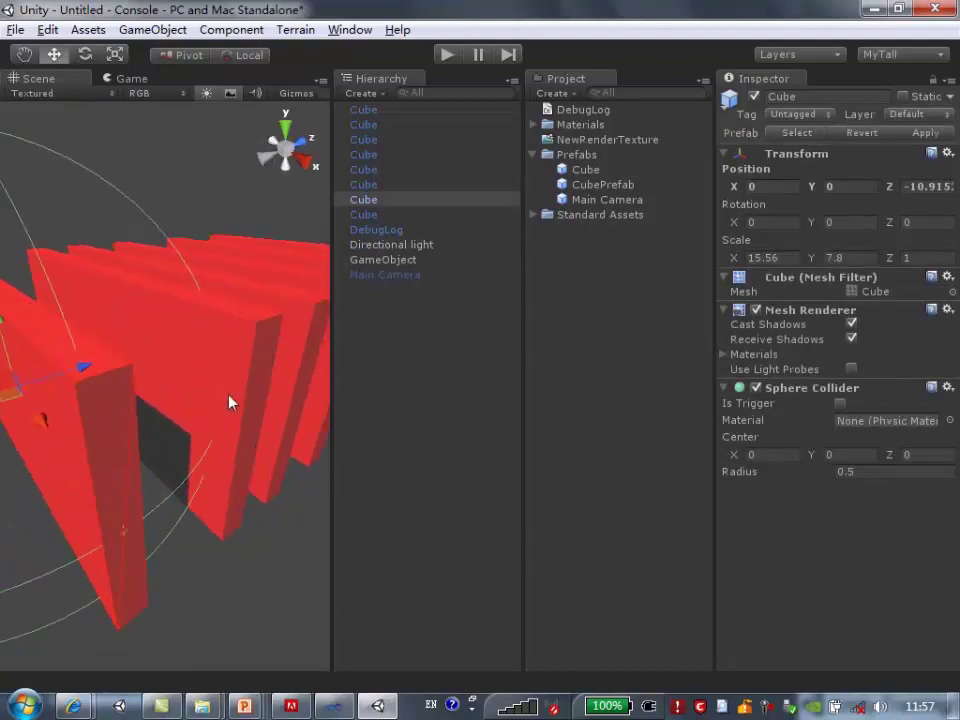
Adjust the directional light's shadow Strength and switch it to Hard Shadows
{"action": "left_click", "coordinate": [406, 246]}
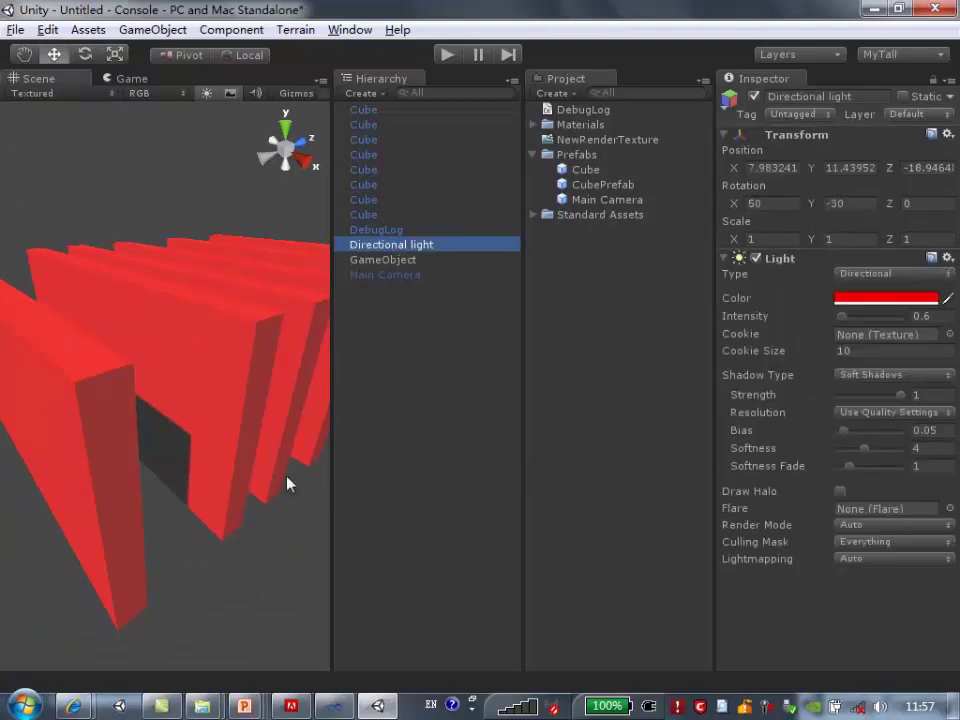
{"action": "left_click_drag", "start_coordinate": [351, 492], "coordinate": [210, 463], "text": "alt"}
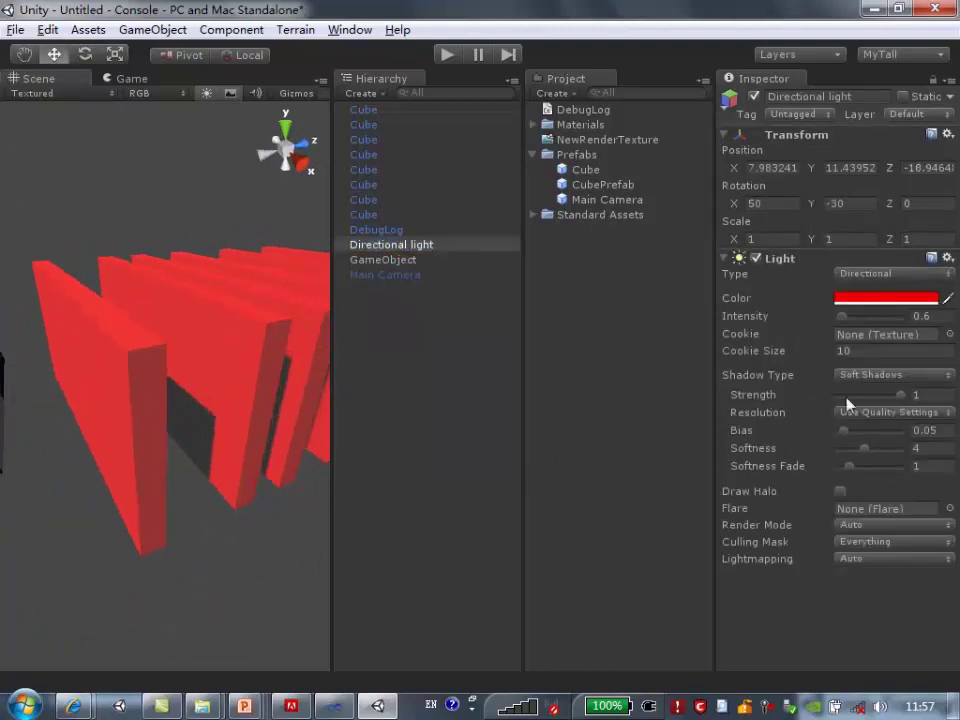
{"action": "mouse_move", "coordinate": [900, 395]}
{"action": "left_mouse_down"}
{"action": "mouse_move", "coordinate": [868, 398]}
{"action": "mouse_move", "coordinate": [912, 402]}
{"action": "mouse_move", "coordinate": [888, 403]}
{"action": "mouse_move", "coordinate": [904, 403]}
{"action": "left_mouse_up"}
{"action": "left_click", "coordinate": [940, 378]}
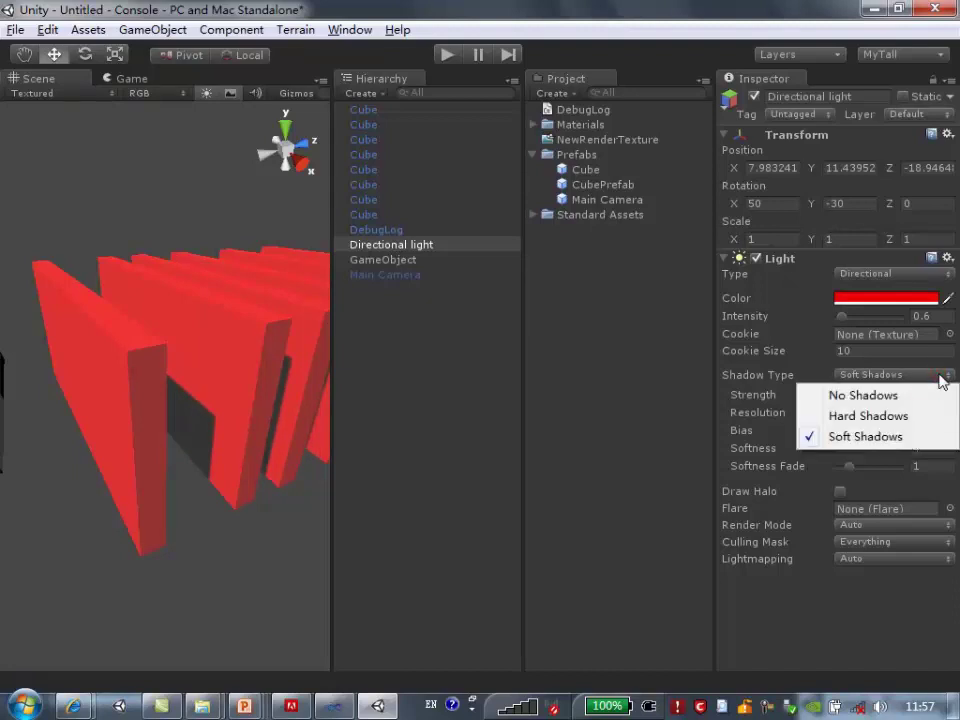
{"action": "left_click", "coordinate": [866, 416]}
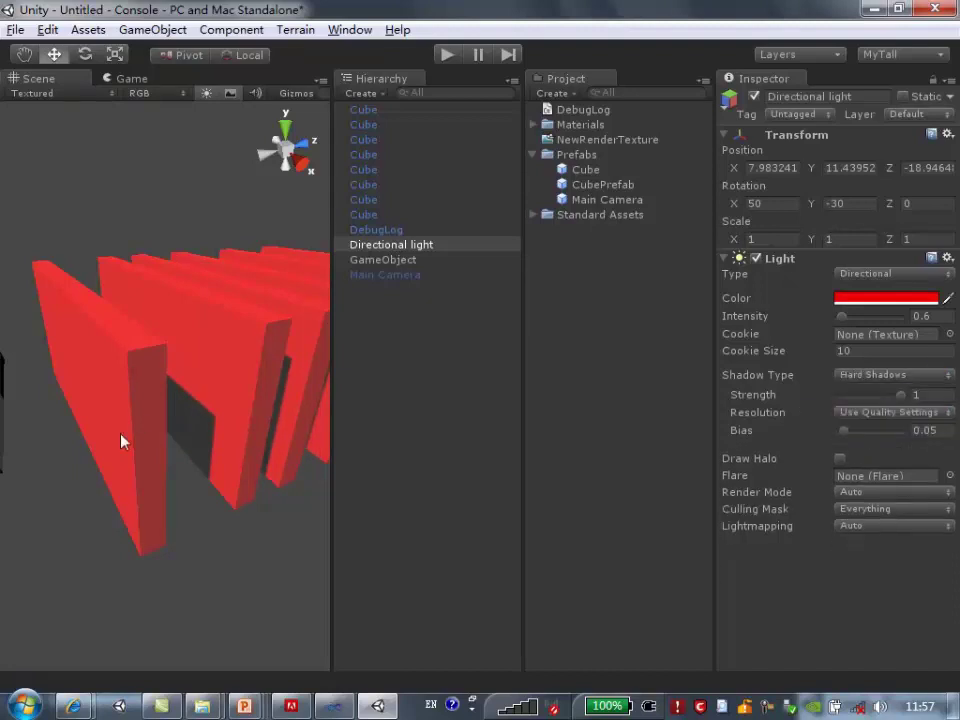
{"action": "mouse_move", "coordinate": [124, 386]}
{"action": "left_mouse_down", "text": "alt"}
{"action": "mouse_move", "coordinate": [363, 418]}
{"action": "mouse_move", "coordinate": [126, 444]}
{"action": "mouse_move", "coordinate": [296, 418]}
{"action": "mouse_move", "coordinate": [229, 446]}
{"action": "mouse_move", "coordinate": [206, 407]}
{"action": "mouse_move", "coordinate": [231, 357]}
{"action": "left_mouse_up", "text": "alt"}
{"action": "scroll", "coordinate": [226, 446], "scroll_direction": "up", "scroll_amount": 5}
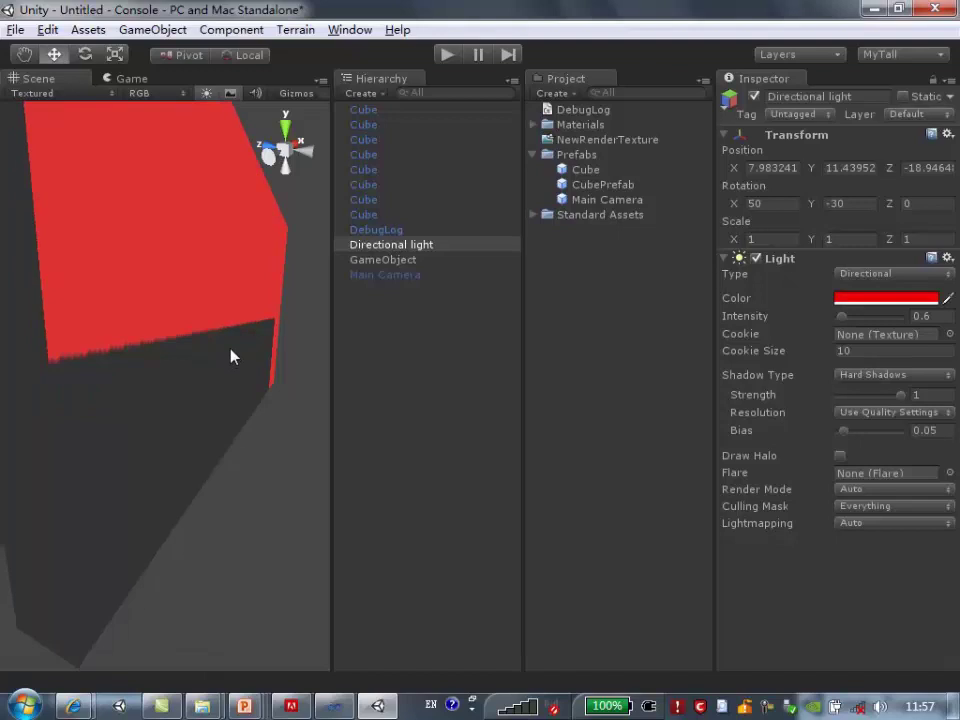
Return the light to Soft Shadows and inspect the red blocks' shadows from several angles
{"action": "left_click", "coordinate": [898, 373]}
{"action": "left_click", "coordinate": [859, 437]}
{"action": "mouse_move", "coordinate": [79, 407]}
{"action": "left_mouse_down", "text": "alt"}
{"action": "mouse_move", "coordinate": [220, 446]}
{"action": "mouse_move", "coordinate": [75, 388]}
{"action": "mouse_move", "coordinate": [93, 371]}
{"action": "mouse_move", "coordinate": [49, 373]}
{"action": "left_mouse_up", "text": "alt"}
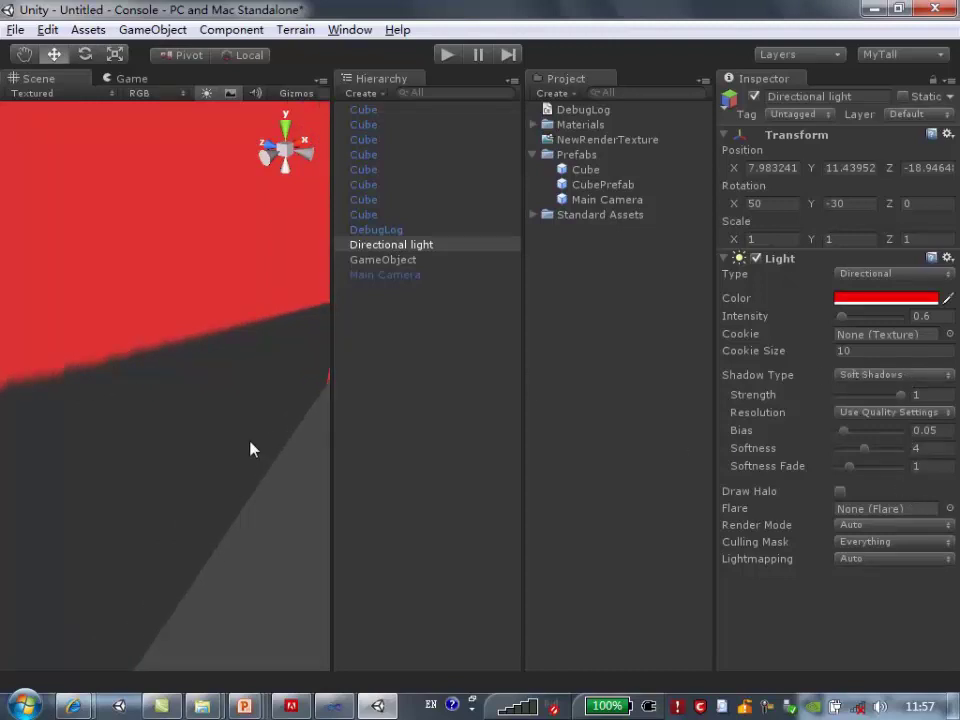
{"action": "scroll", "coordinate": [251, 452], "scroll_direction": "down", "scroll_amount": 2}
{"action": "scroll", "coordinate": [250, 450], "scroll_direction": "down", "scroll_amount": 1}
{"action": "scroll", "coordinate": [250, 450], "scroll_direction": "down", "scroll_amount": 1}
{"action": "scroll", "coordinate": [250, 450], "scroll_direction": "down", "scroll_amount": 2}
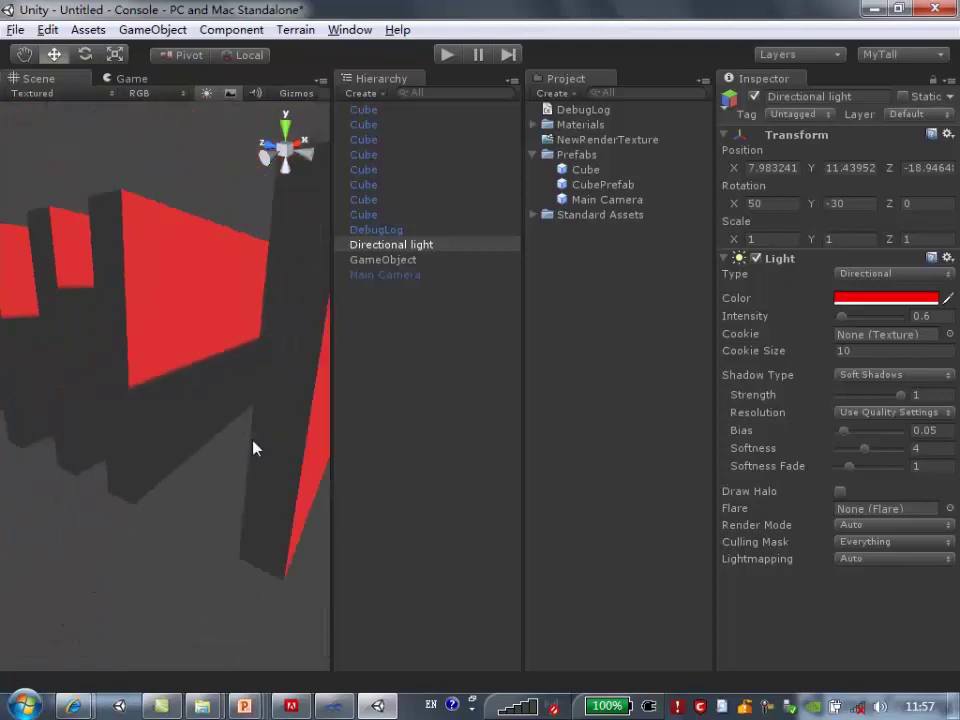
{"action": "mouse_move", "coordinate": [279, 454]}
{"action": "left_mouse_down", "text": "alt"}
{"action": "mouse_move", "coordinate": [224, 450]}
{"action": "mouse_move", "coordinate": [950, 559]}
{"action": "left_mouse_up", "text": "alt"}
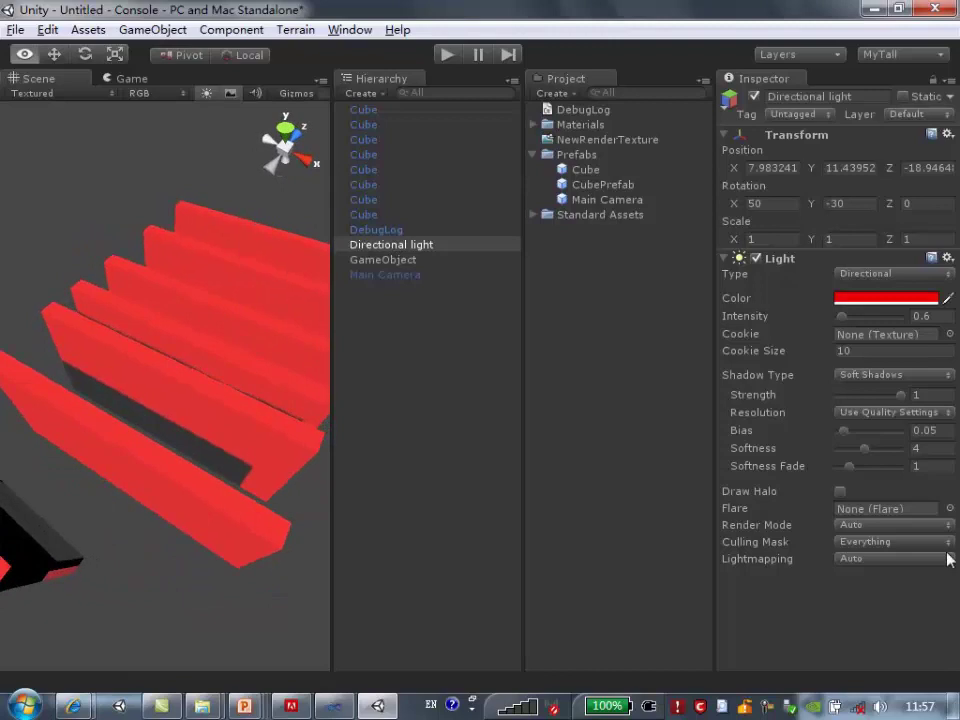
{"action": "left_click_drag", "start_coordinate": [300, 405], "coordinate": [236, 467], "text": "alt"}
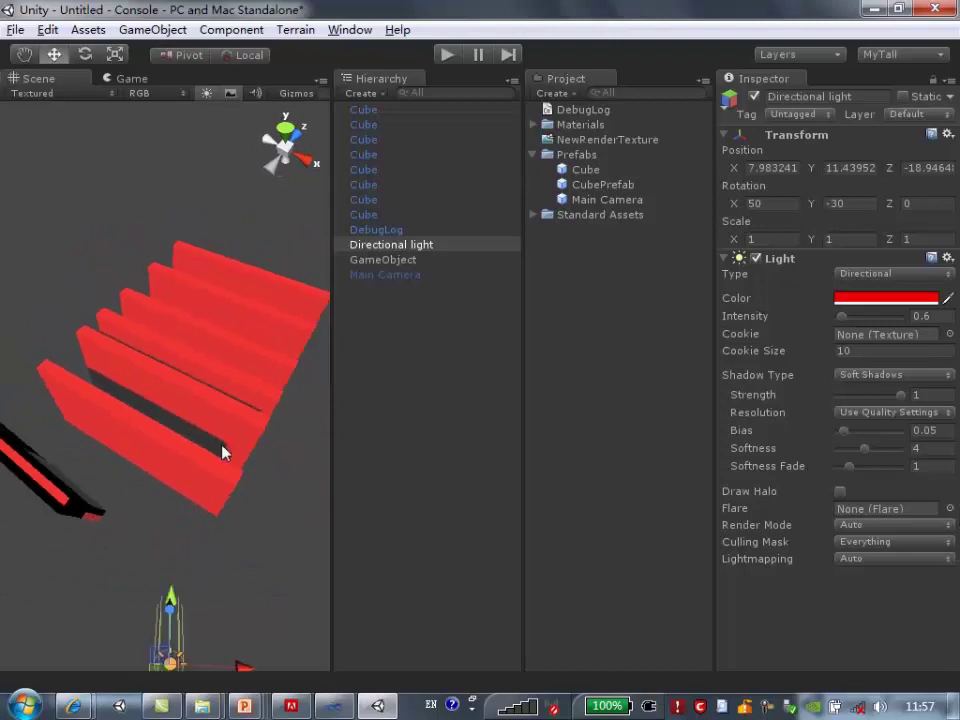
{"action": "key", "text": "f"}
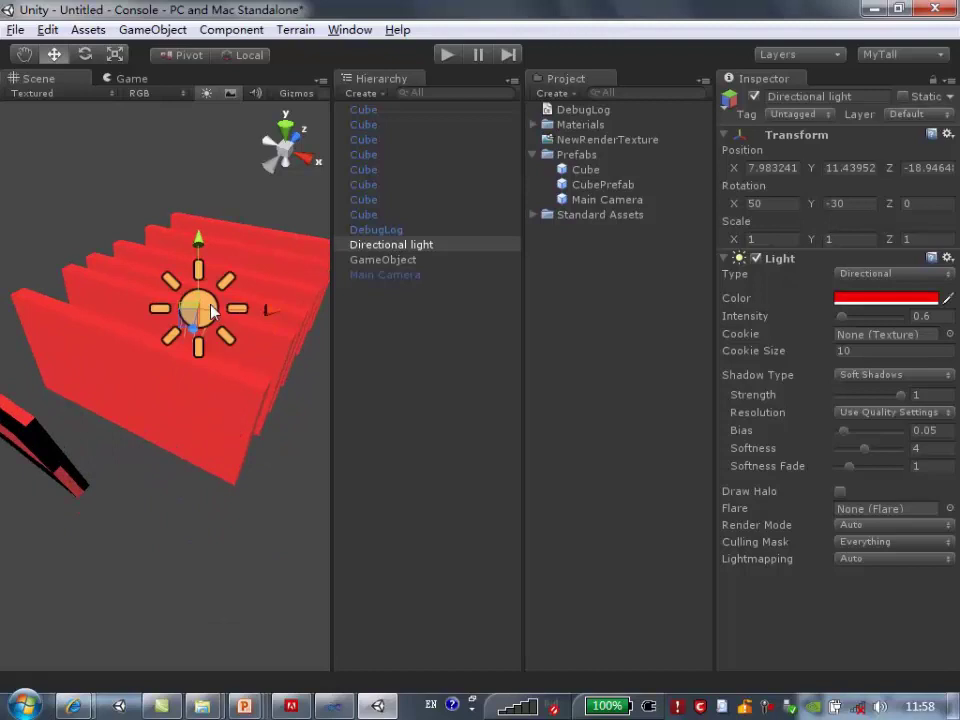
{"action": "mouse_move", "coordinate": [212, 312]}
{"action": "left_mouse_down", "text": "alt"}
{"action": "mouse_move", "coordinate": [230, 402]}
{"action": "mouse_move", "coordinate": [122, 334]}
{"action": "left_mouse_up", "text": "alt"}
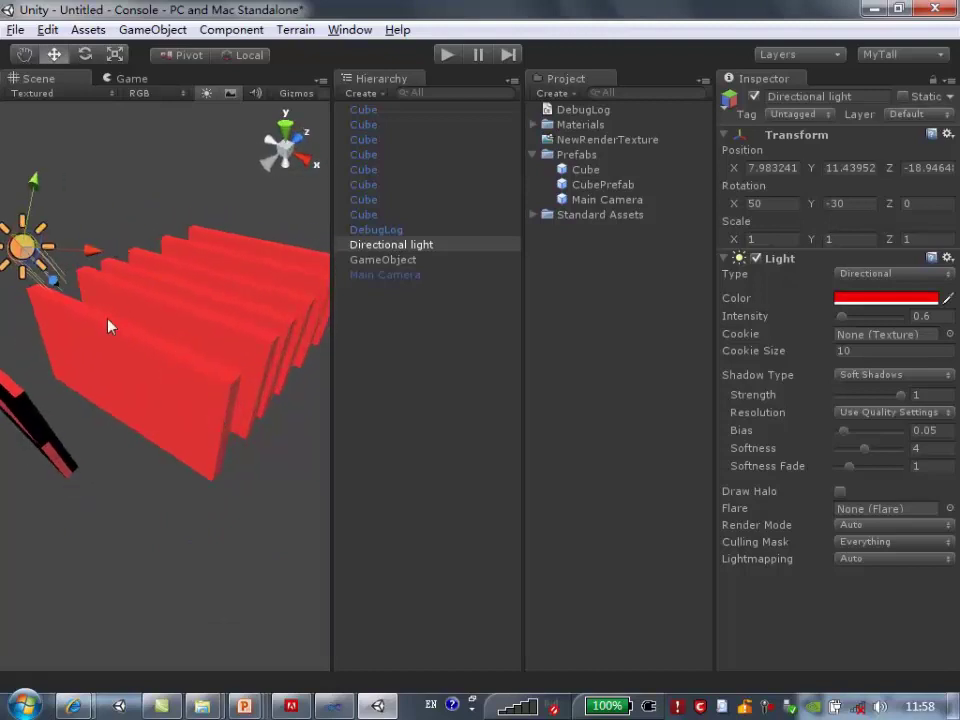
{"action": "mouse_move", "coordinate": [251, 353]}
{"action": "left_mouse_down", "text": "alt"}
{"action": "mouse_move", "coordinate": [131, 463]}
{"action": "mouse_move", "coordinate": [155, 337]}
{"action": "left_mouse_up", "text": "alt"}
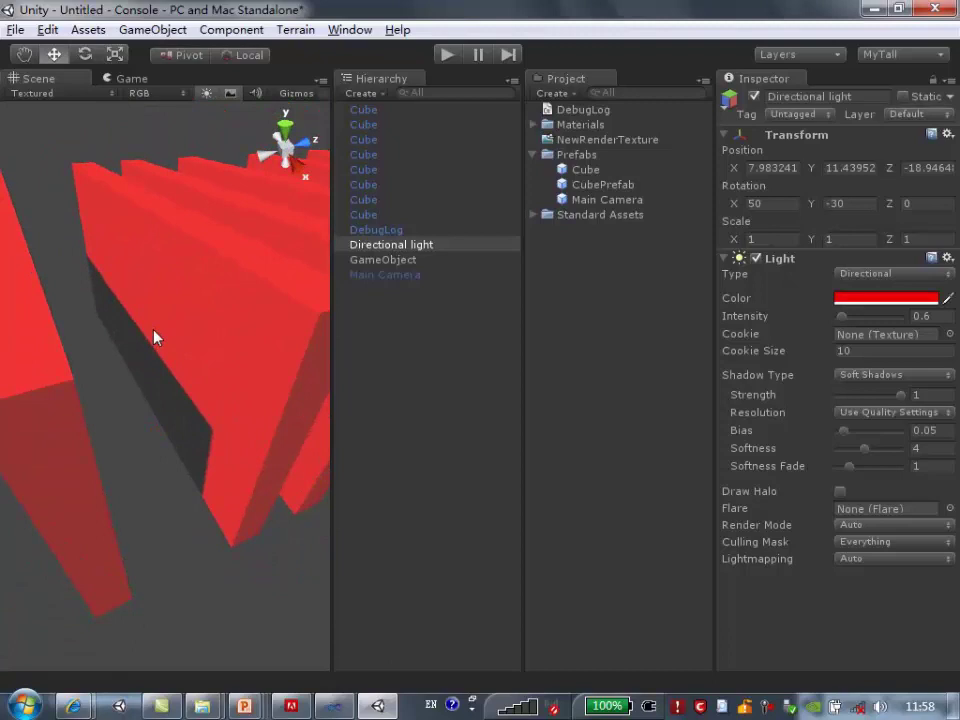
{"action": "left_click_drag", "start_coordinate": [155, 337], "coordinate": [169, 388], "text": "alt"}
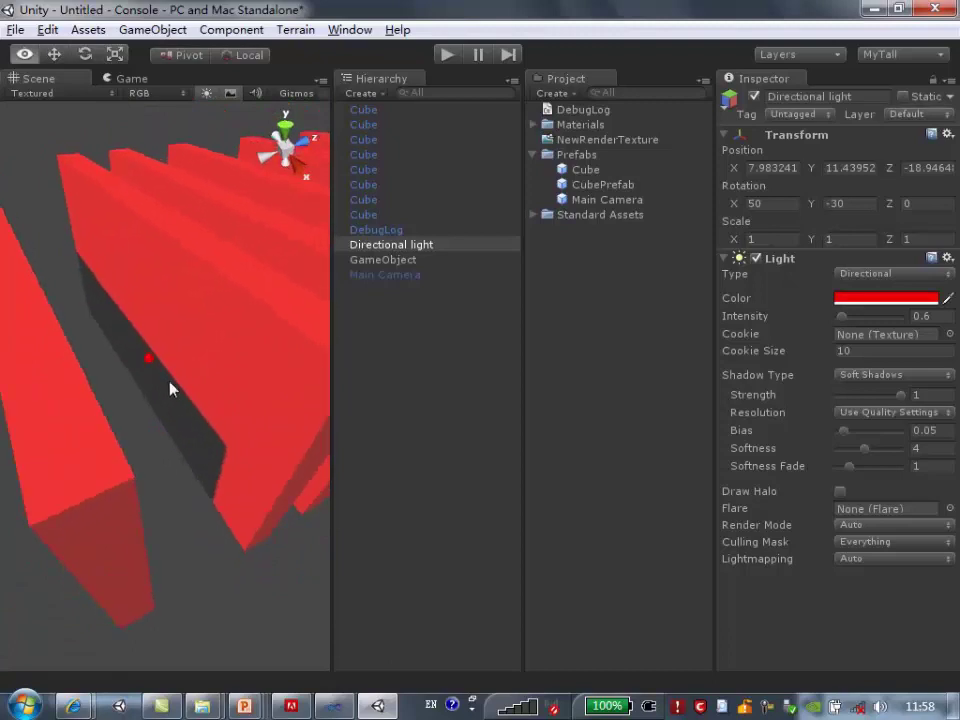
Try Low and then Very High shadow Resolution on the directional light
{"action": "left_click", "coordinate": [930, 413]}
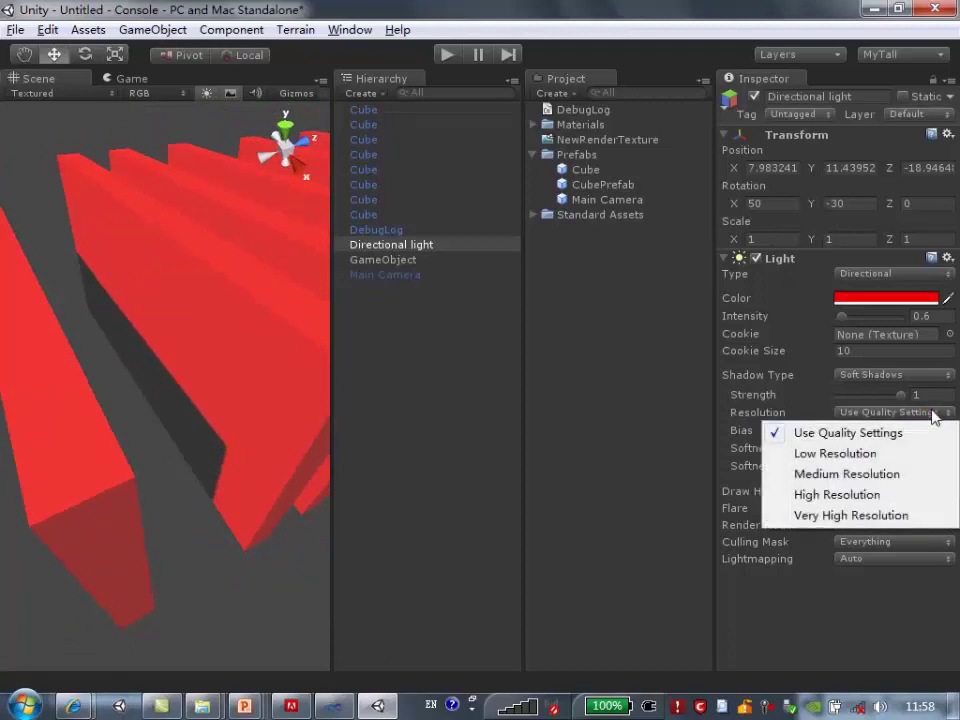
{"action": "left_click", "coordinate": [850, 454]}
{"action": "scroll", "coordinate": [95, 471], "scroll_direction": "up", "scroll_amount": 3}
{"action": "scroll", "coordinate": [110, 466], "scroll_direction": "up", "scroll_amount": 3}
{"action": "left_click", "coordinate": [885, 413]}
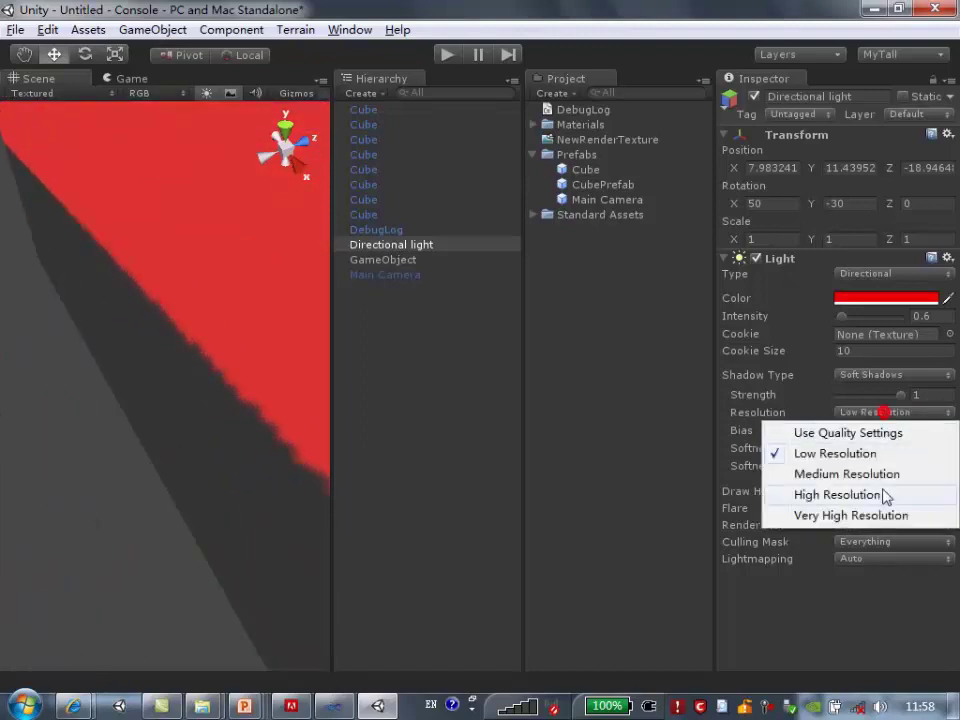
{"action": "left_click", "coordinate": [855, 514]}
{"action": "scroll", "coordinate": [199, 442], "scroll_direction": "up", "scroll_amount": 3}
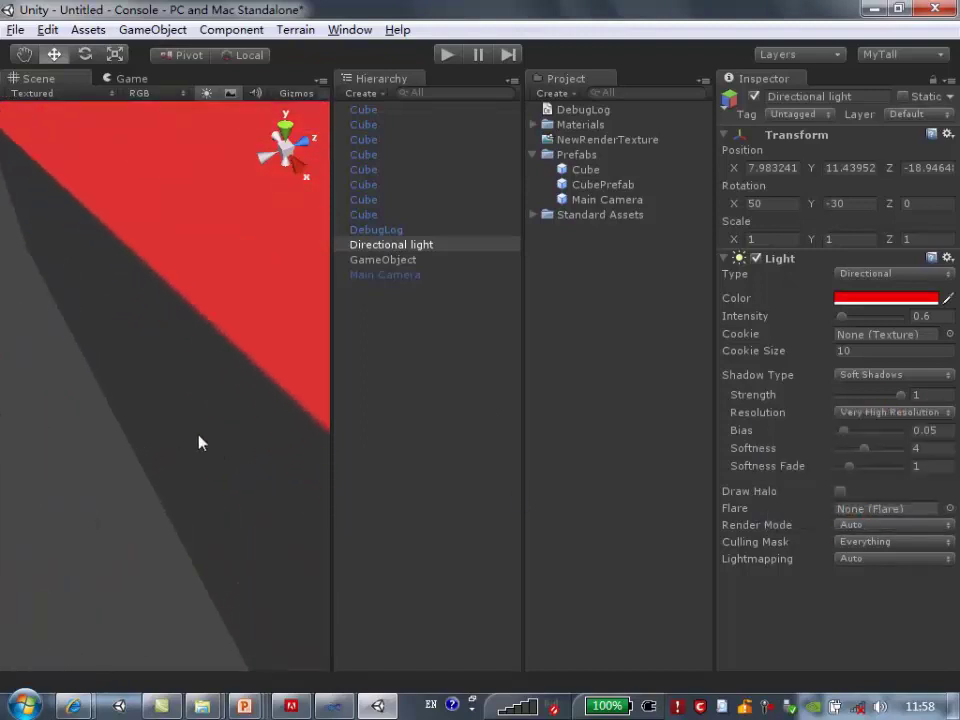
{"action": "scroll", "coordinate": [229, 298], "scroll_direction": "up", "scroll_amount": 3}
{"action": "scroll", "coordinate": [135, 360], "scroll_direction": "up", "scroll_amount": 2}
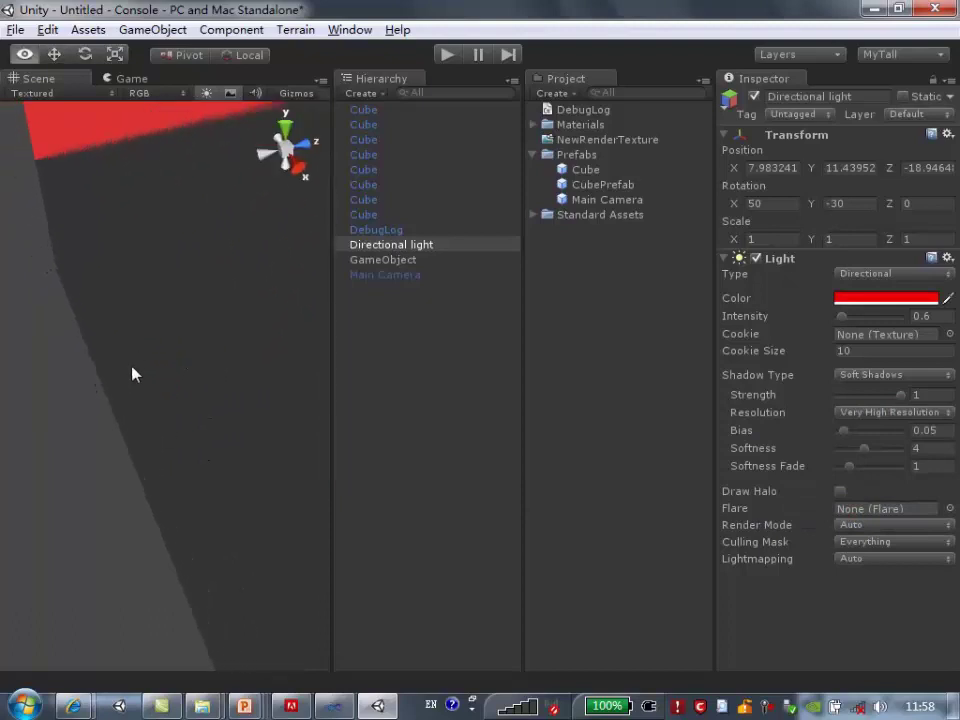
Keep Soft Shadows and settle the shadow Resolution on Low Resolution
{"action": "left_click", "coordinate": [895, 374]}
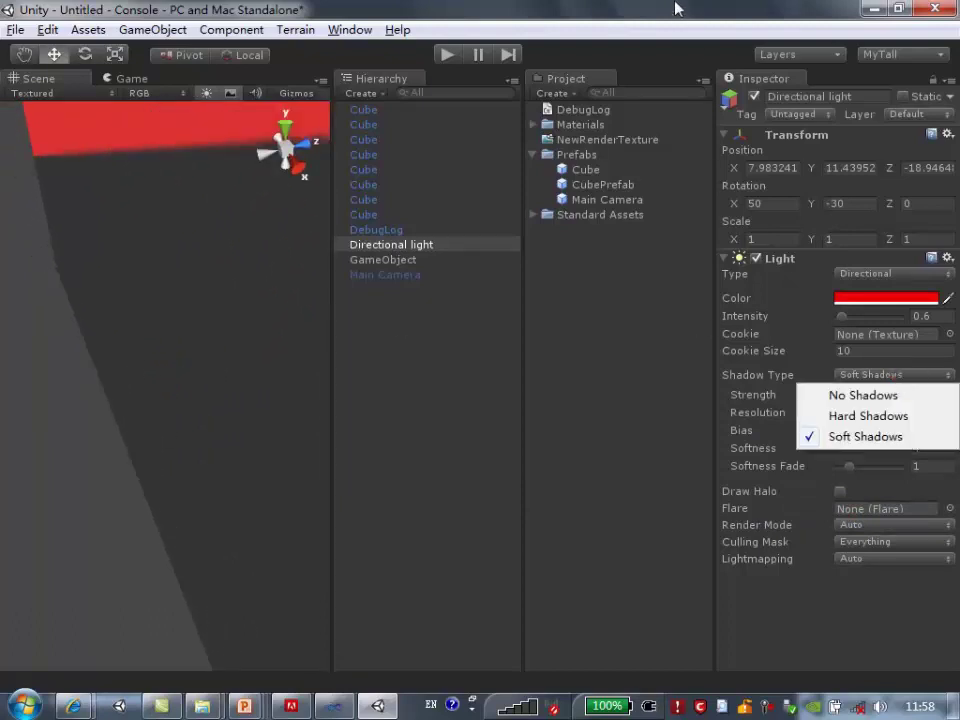
{"action": "left_click", "coordinate": [677, 12]}
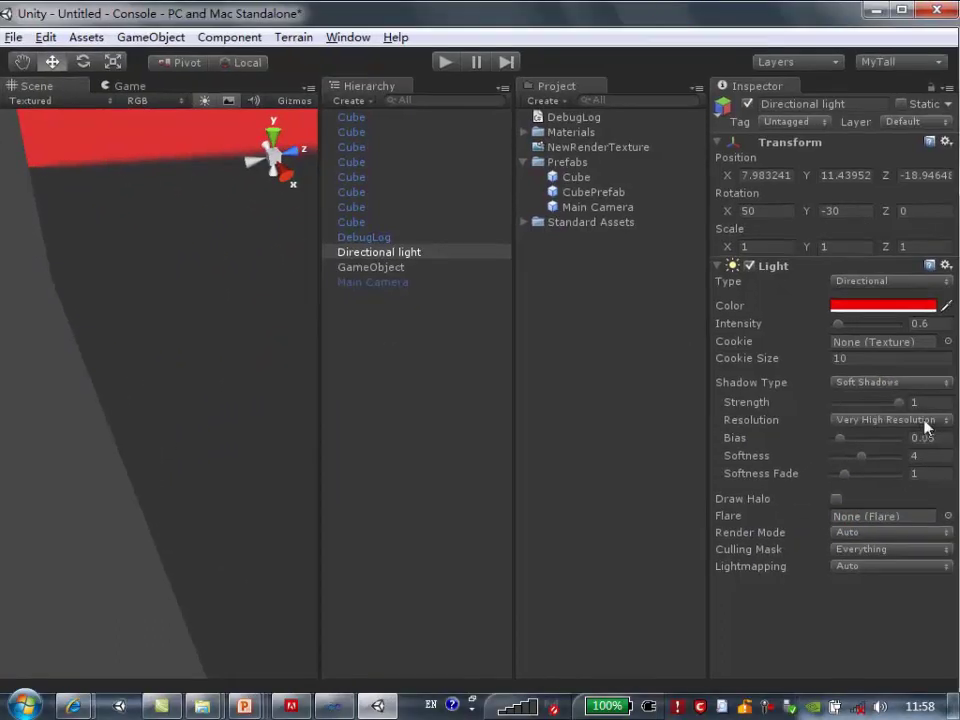
{"action": "left_click", "coordinate": [927, 421]}
{"action": "left_click", "coordinate": [800, 461]}
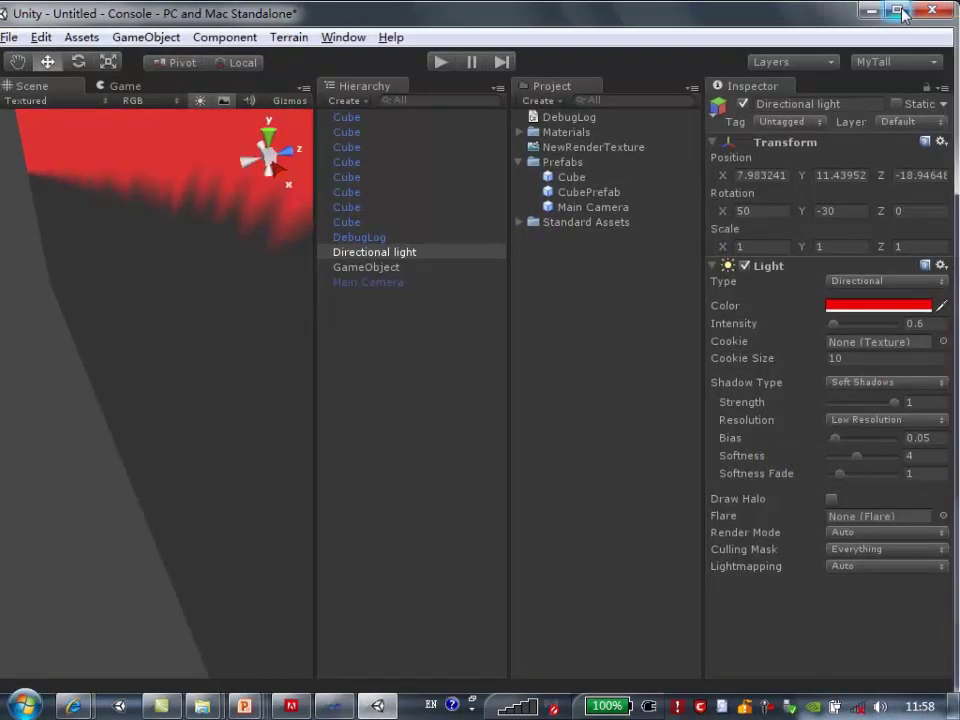
{"action": "left_click", "coordinate": [908, 420]}
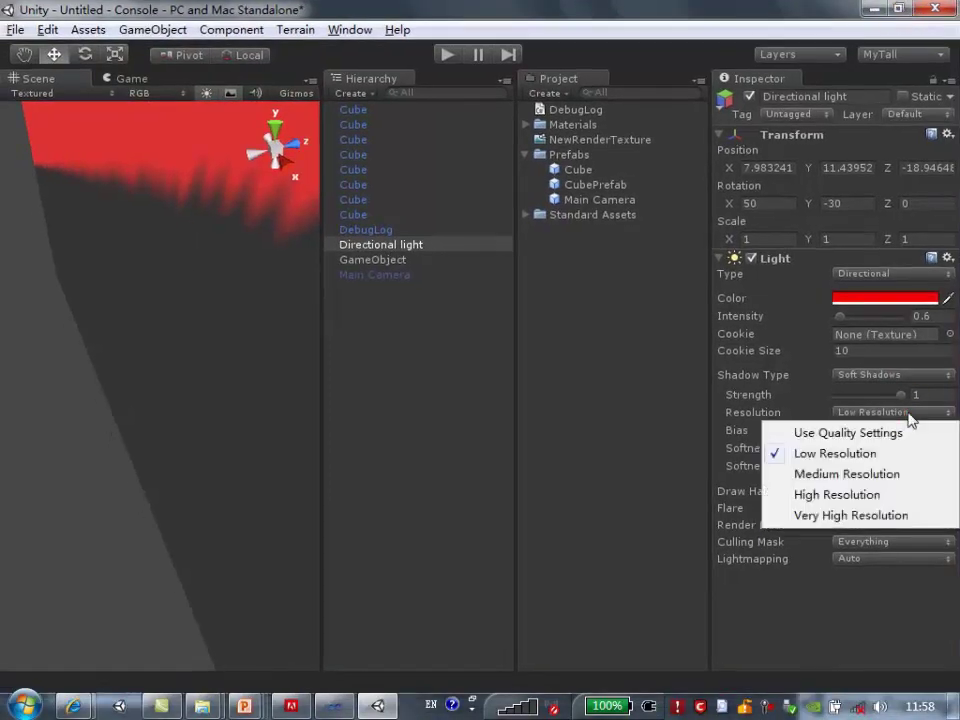
{"action": "left_click", "coordinate": [712, 14]}
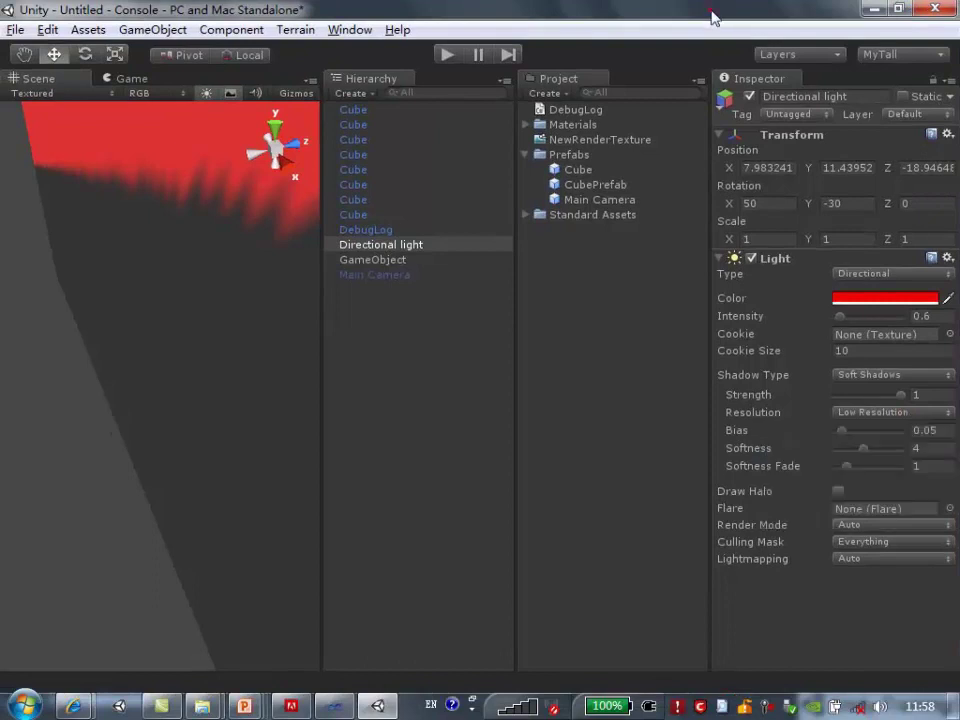
Raise the shadow Bias toward 0.3 while checking the red cubes' shadow banding
{"action": "mouse_move", "coordinate": [838, 441]}
{"action": "left_mouse_down"}
{"action": "mouse_move", "coordinate": [882, 441]}
{"action": "mouse_move", "coordinate": [874, 440]}
{"action": "left_mouse_up"}
{"action": "mouse_move", "coordinate": [186, 388]}
{"action": "left_mouse_down", "text": "alt"}
{"action": "mouse_move", "coordinate": [191, 466]}
{"action": "mouse_move", "coordinate": [641, 503]}
{"action": "left_mouse_up", "text": "alt"}
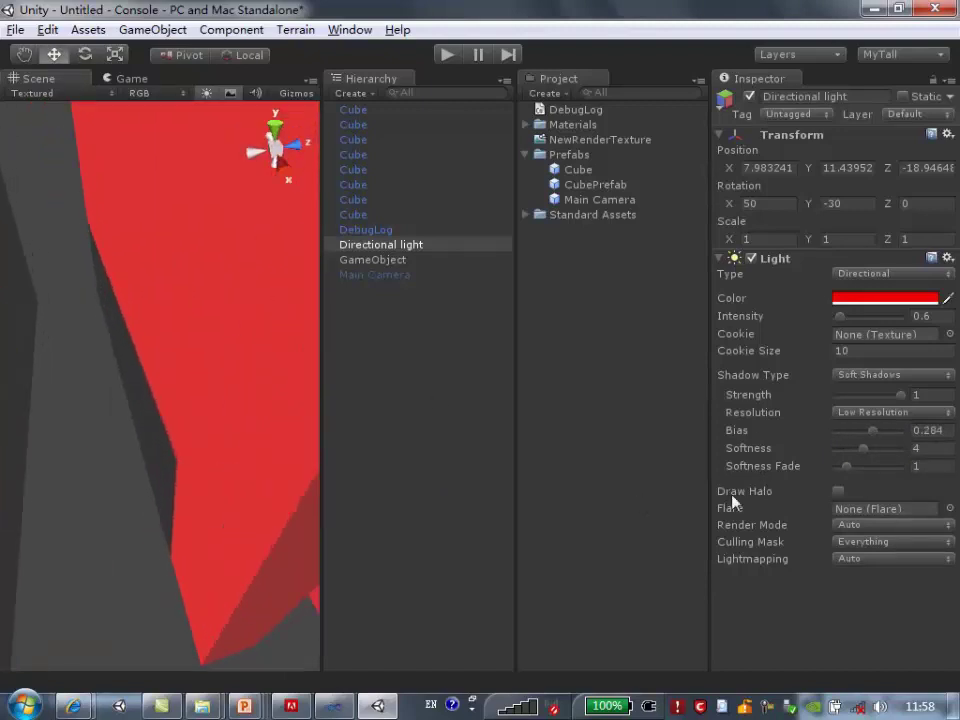
{"action": "left_click_drag", "start_coordinate": [838, 430], "coordinate": [852, 434]}
{"action": "left_click_drag", "start_coordinate": [212, 536], "coordinate": [438, 492], "text": "alt"}
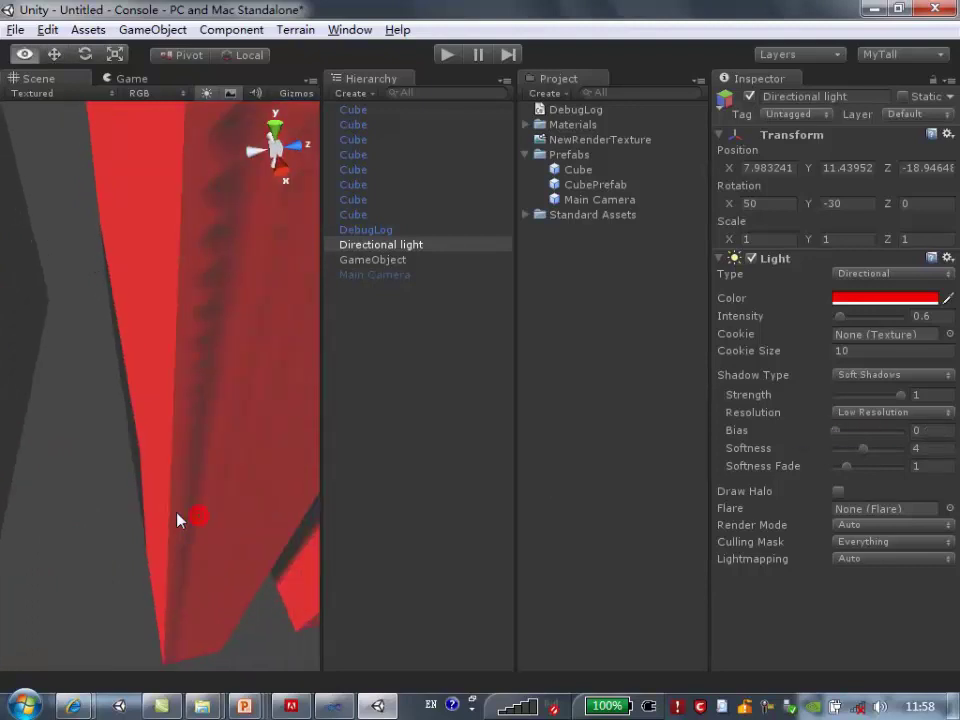
{"action": "left_click_drag", "start_coordinate": [836, 432], "coordinate": [874, 434]}
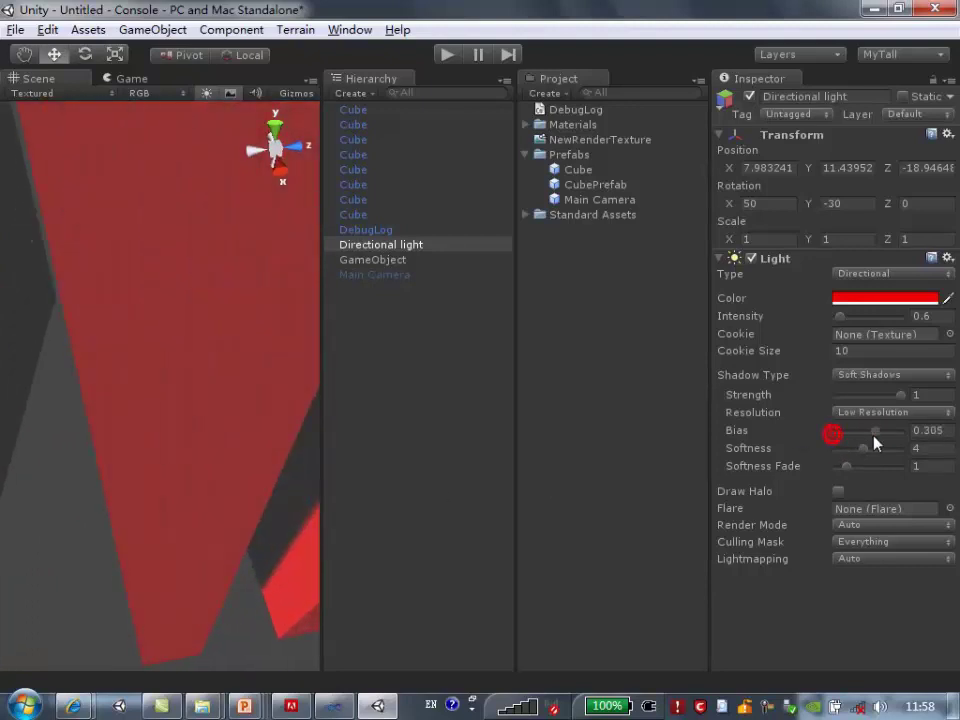
{"action": "left_click_drag", "start_coordinate": [245, 308], "coordinate": [210, 344], "text": "alt"}
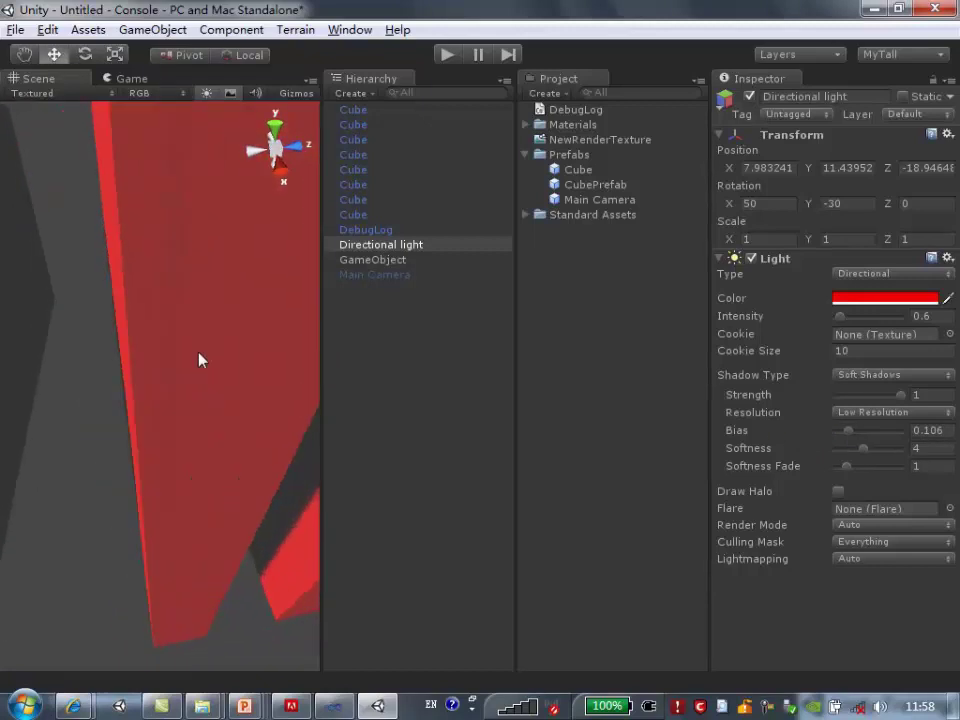
{"action": "scroll", "coordinate": [171, 300], "scroll_direction": "down", "scroll_amount": 3}
{"action": "scroll", "coordinate": [174, 393], "scroll_direction": "down", "scroll_amount": 2}
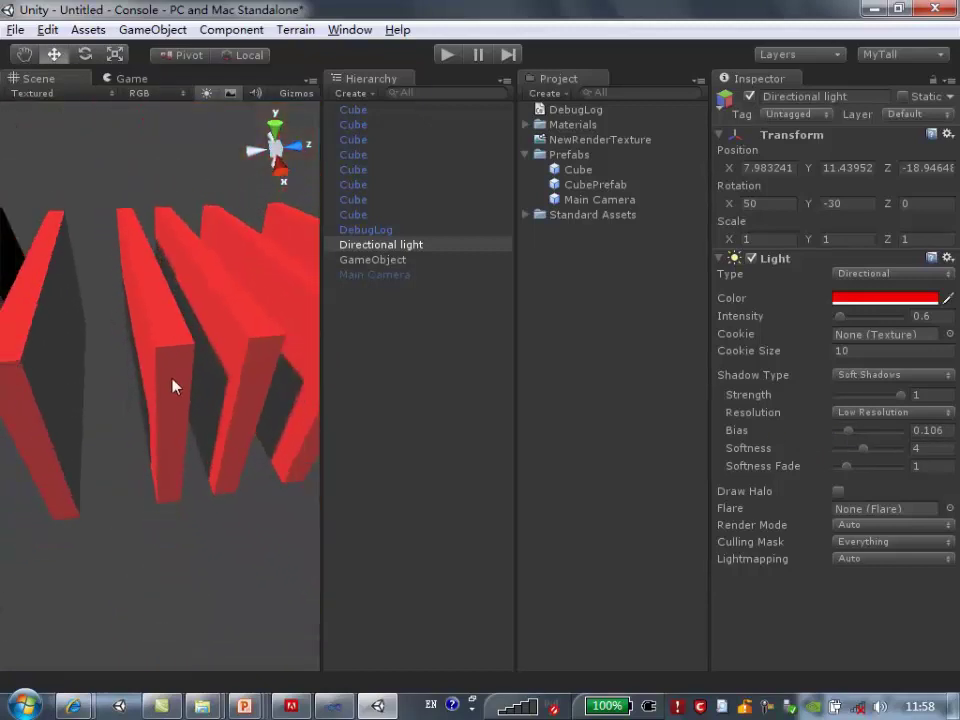
{"action": "scroll", "coordinate": [172, 380], "scroll_direction": "down", "scroll_amount": 2}
{"action": "mouse_move", "coordinate": [200, 365]}
{"action": "left_mouse_down", "text": "alt"}
{"action": "mouse_move", "coordinate": [185, 447]}
{"action": "mouse_move", "coordinate": [140, 330]}
{"action": "left_mouse_up", "text": "alt"}
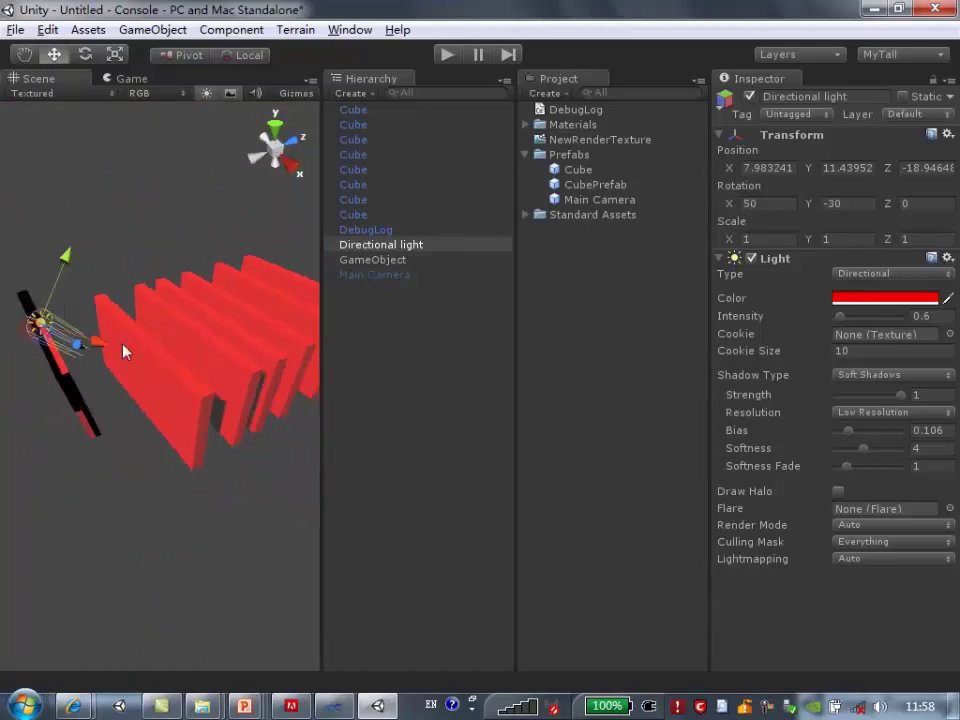
{"action": "left_click_drag", "start_coordinate": [190, 415], "coordinate": [202, 365], "text": "alt"}
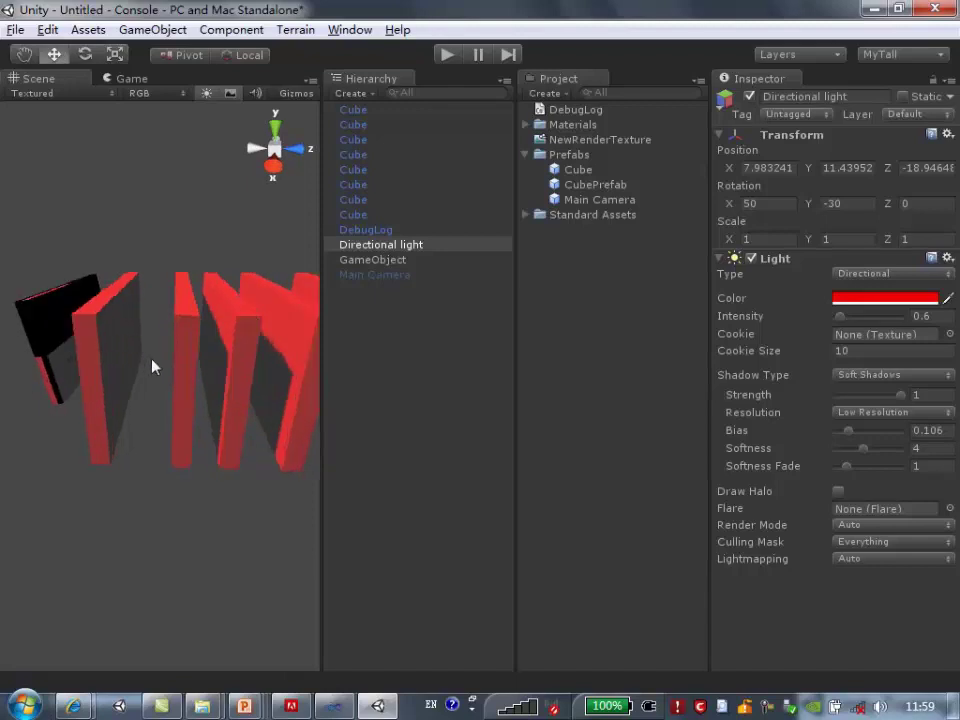
{"action": "scroll", "coordinate": [204, 365], "scroll_direction": "up", "scroll_amount": 3}
{"action": "scroll", "coordinate": [180, 375], "scroll_direction": "up", "scroll_amount": 3}
{"action": "scroll", "coordinate": [180, 375], "scroll_direction": "up", "scroll_amount": 3}
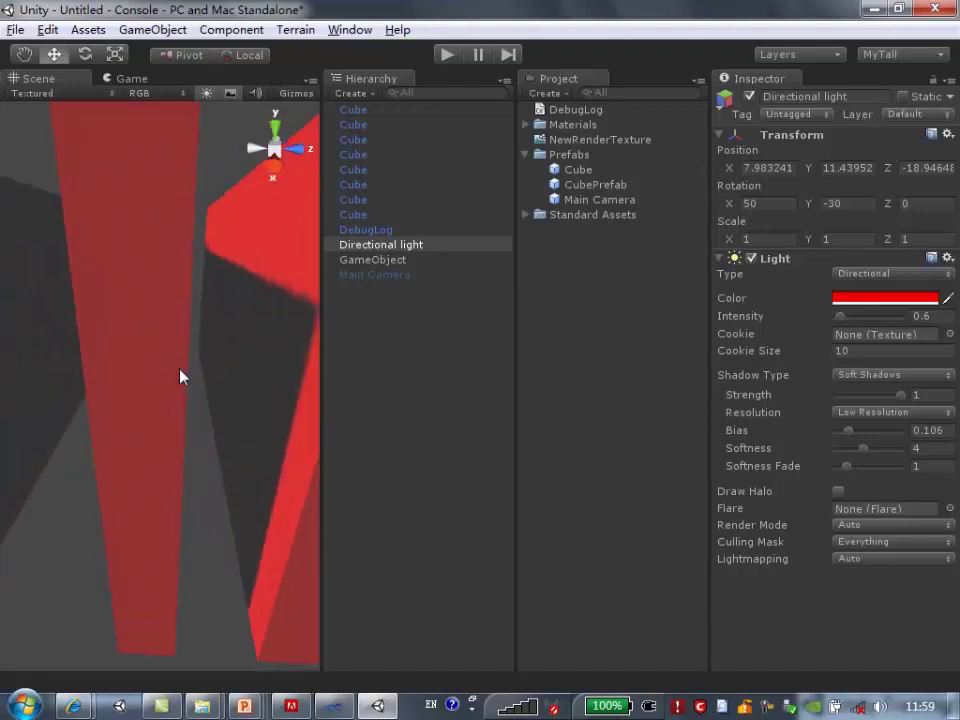
{"action": "scroll", "coordinate": [180, 375], "scroll_direction": "up", "scroll_amount": 2}
{"action": "scroll", "coordinate": [125, 270], "scroll_direction": "up", "scroll_amount": 2}
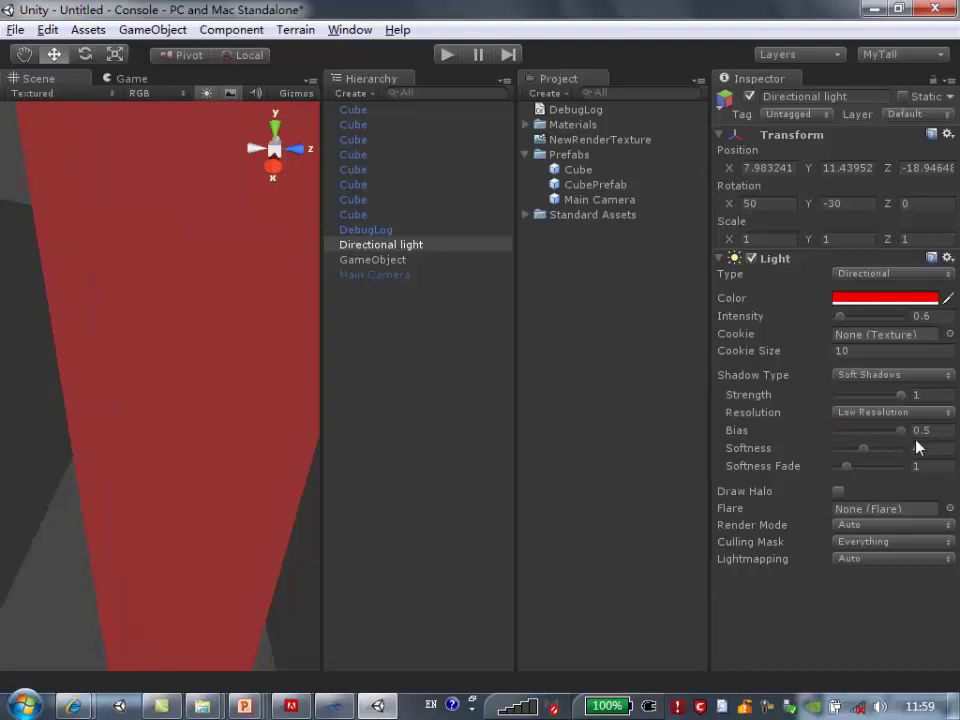
Fine-tune the directional light's shadow Bias to 0.308
{"action": "mouse_move", "coordinate": [868, 441]}
{"action": "left_mouse_down"}
{"action": "mouse_move", "coordinate": [819, 443]}
{"action": "mouse_move", "coordinate": [868, 439]}
{"action": "left_mouse_up"}
{"action": "scroll", "coordinate": [134, 356], "scroll_direction": "down", "scroll_amount": 3}
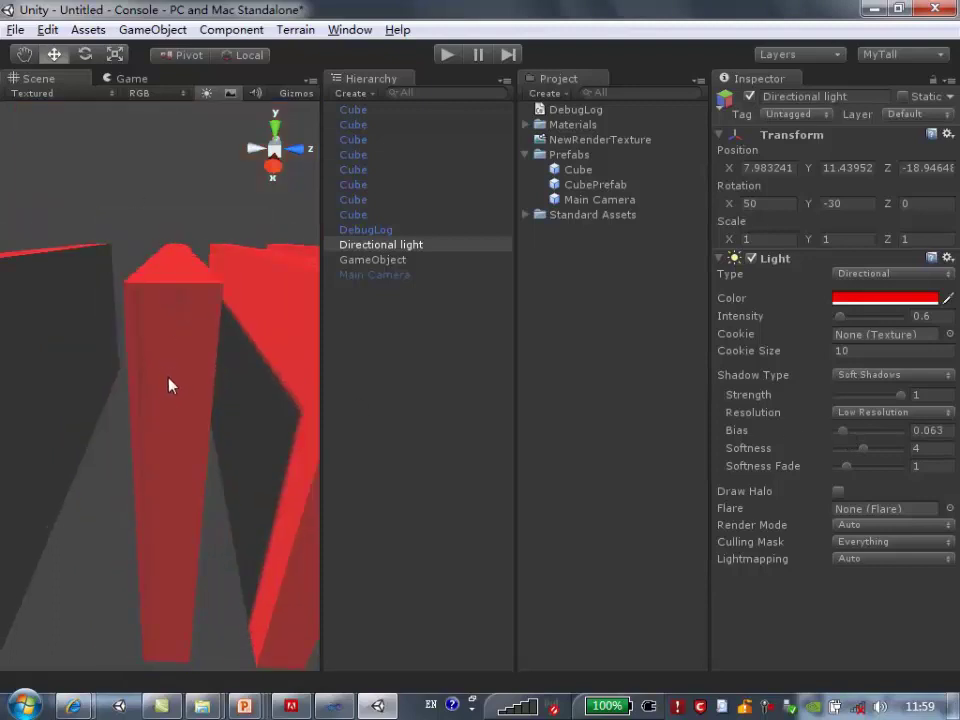
{"action": "scroll", "coordinate": [170, 383], "scroll_direction": "up", "scroll_amount": 3}
{"action": "left_click_drag", "start_coordinate": [840, 433], "coordinate": [879, 441]}
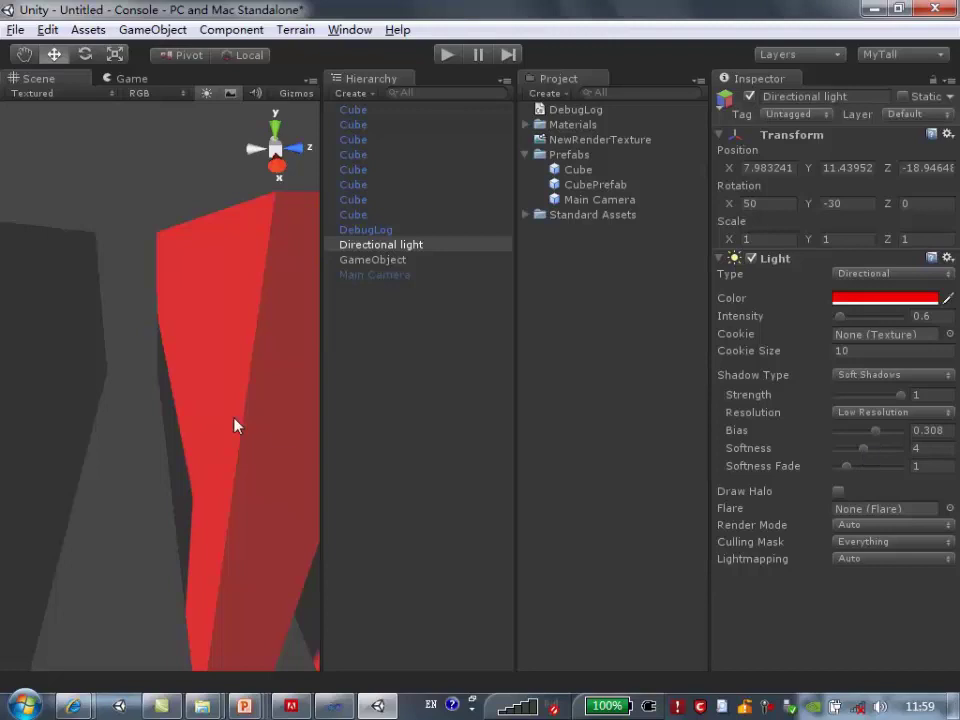
{"action": "scroll", "coordinate": [240, 420], "scroll_direction": "up", "scroll_amount": 2}
{"action": "scroll", "coordinate": [240, 410], "scroll_direction": "up", "scroll_amount": 3}
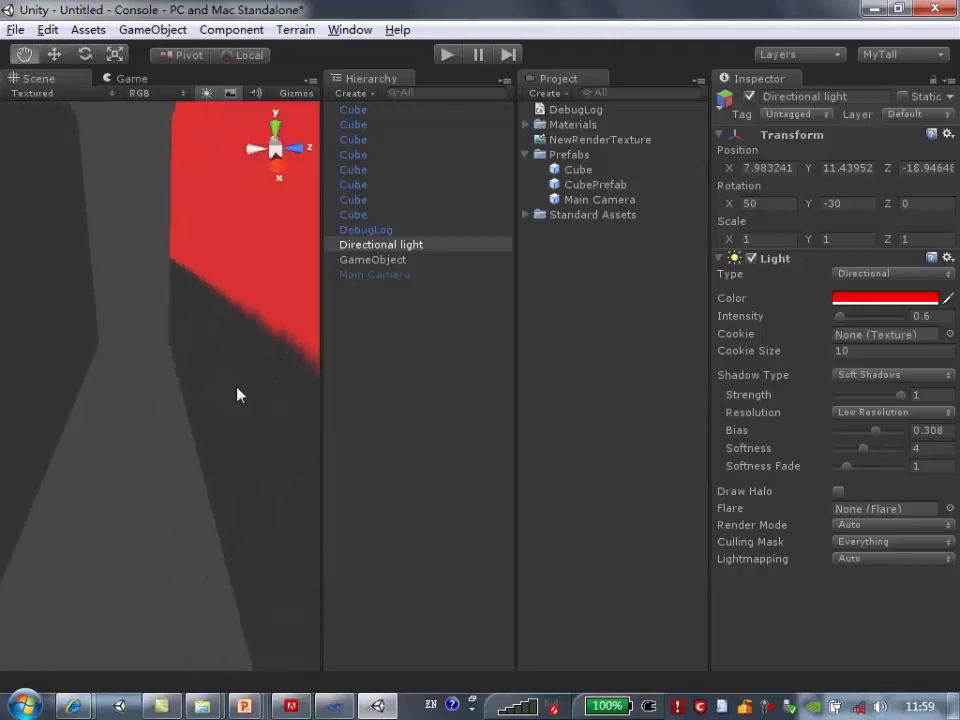
Set the shadow Softness to 8 and Softness Fade to 5, checking the pillar shadows
{"action": "key", "text": "w"}
{"action": "left_click_drag", "start_coordinate": [862, 455], "coordinate": [835, 450]}
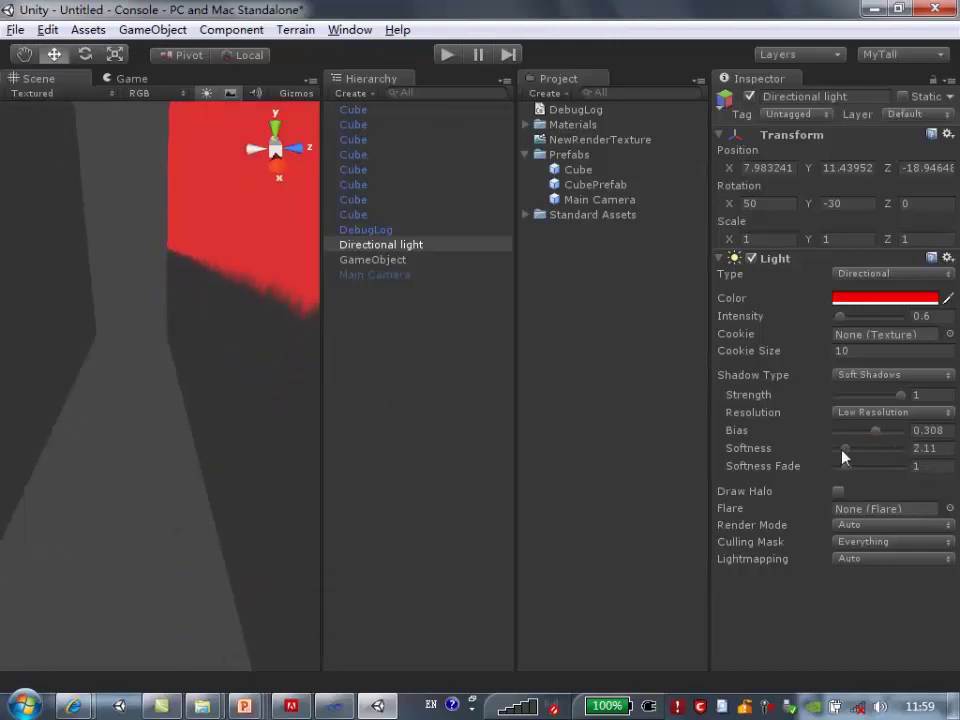
{"action": "right_click_drag", "start_coordinate": [182, 427], "coordinate": [243, 467]}
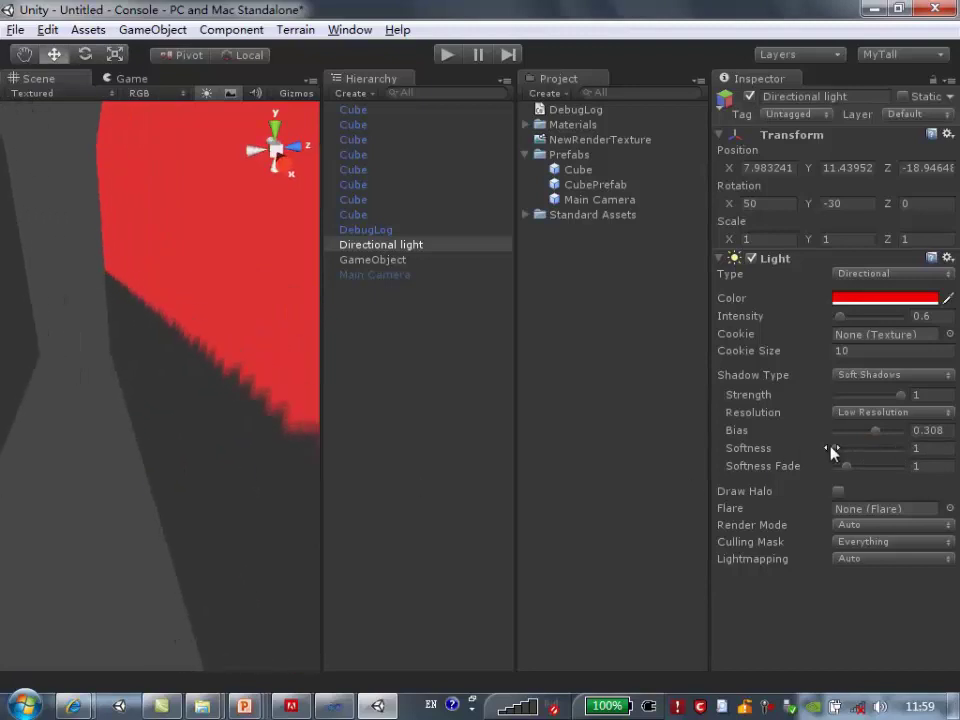
{"action": "mouse_move", "coordinate": [836, 452]}
{"action": "left_mouse_down"}
{"action": "mouse_move", "coordinate": [904, 457]}
{"action": "mouse_move", "coordinate": [795, 467]}
{"action": "mouse_move", "coordinate": [920, 467]}
{"action": "left_mouse_up"}
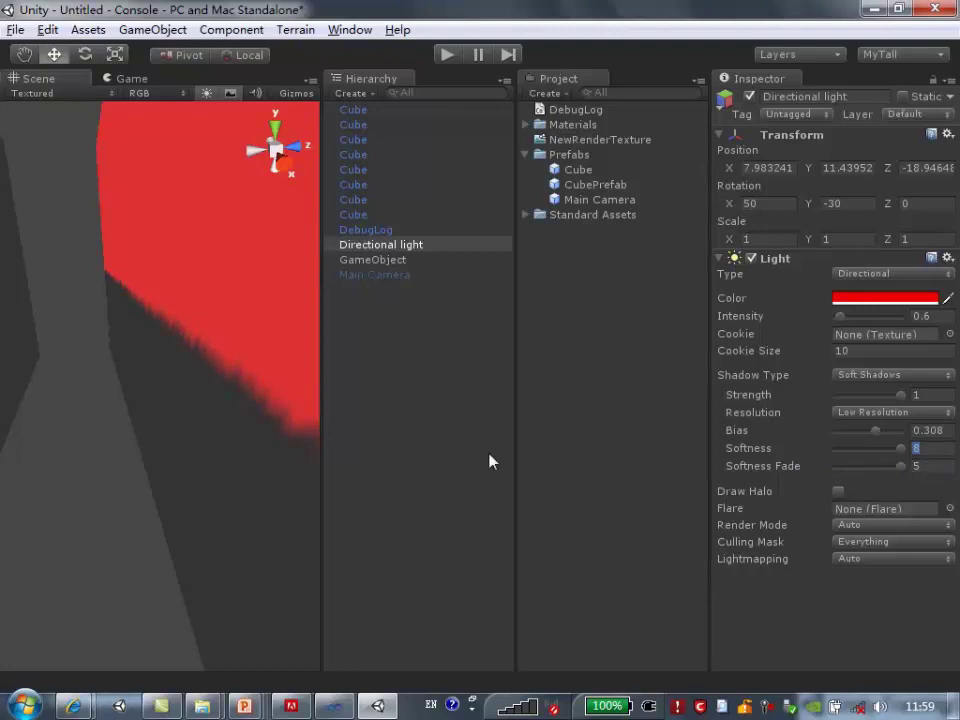
{"action": "left_click_drag", "start_coordinate": [300, 467], "coordinate": [272, 546], "text": "alt"}
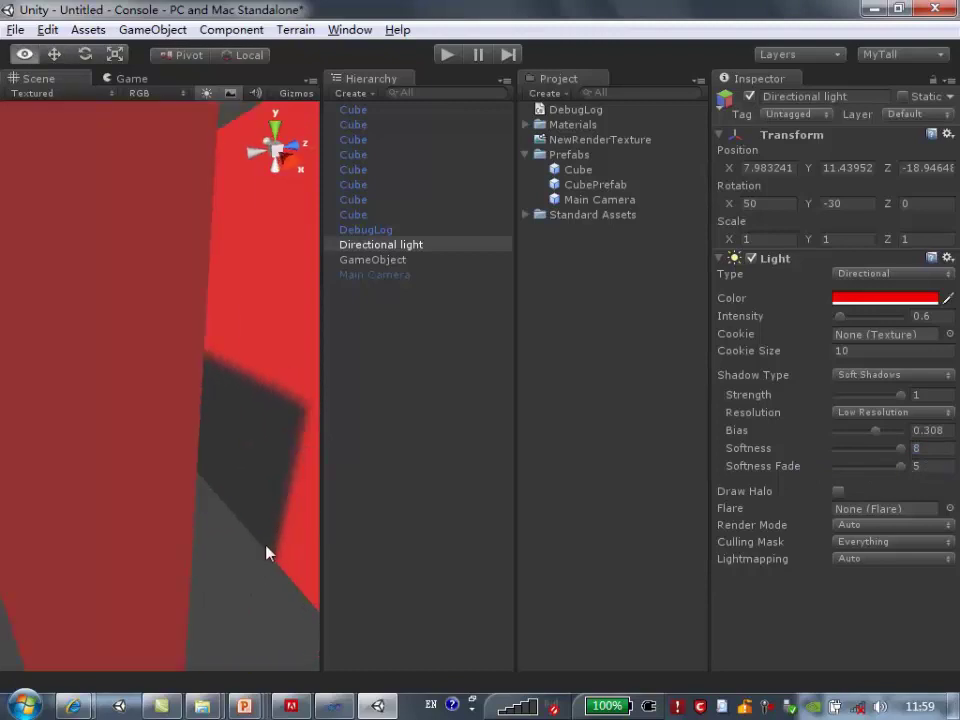
{"action": "left_click_drag", "start_coordinate": [272, 546], "coordinate": [240, 570], "text": "alt"}
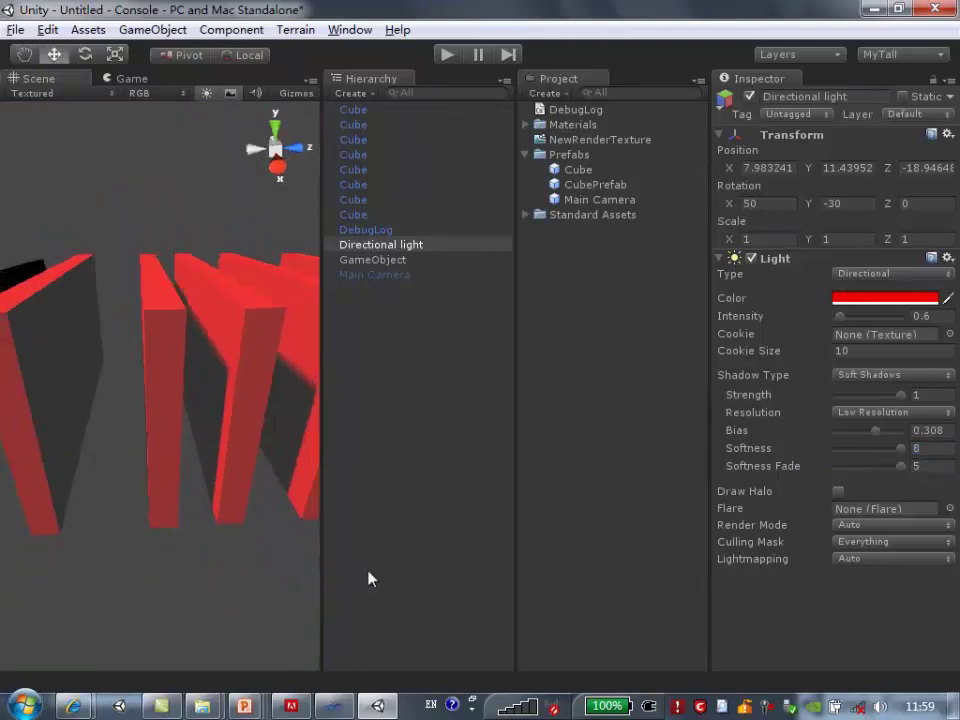
{"action": "mouse_move", "coordinate": [233, 418]}
{"action": "left_mouse_down", "text": "alt"}
{"action": "mouse_move", "coordinate": [232, 428]}
{"action": "mouse_move", "coordinate": [139, 410]}
{"action": "left_mouse_up", "text": "alt"}
Enable Draw Halo on the directional light and frame it to see the red glow
{"action": "left_click", "coordinate": [838, 491]}
{"action": "key", "text": "f"}
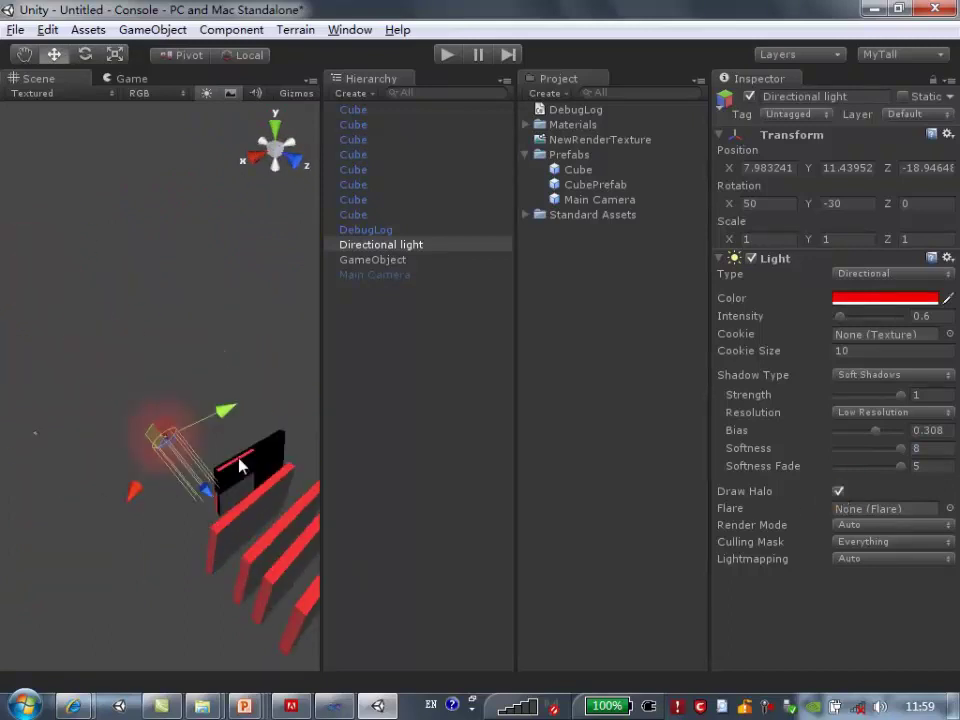
{"action": "left_click_drag", "start_coordinate": [240, 465], "coordinate": [122, 458], "text": "alt"}
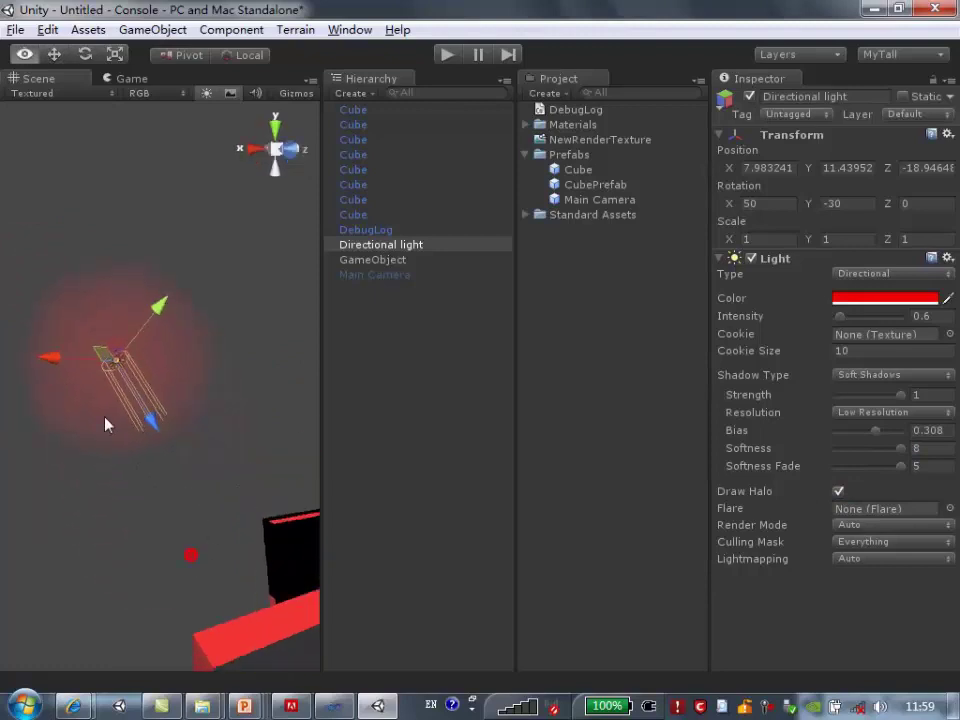
{"action": "left_click", "coordinate": [199, 510]}
{"action": "left_click_drag", "start_coordinate": [199, 510], "coordinate": [147, 370], "text": "alt"}
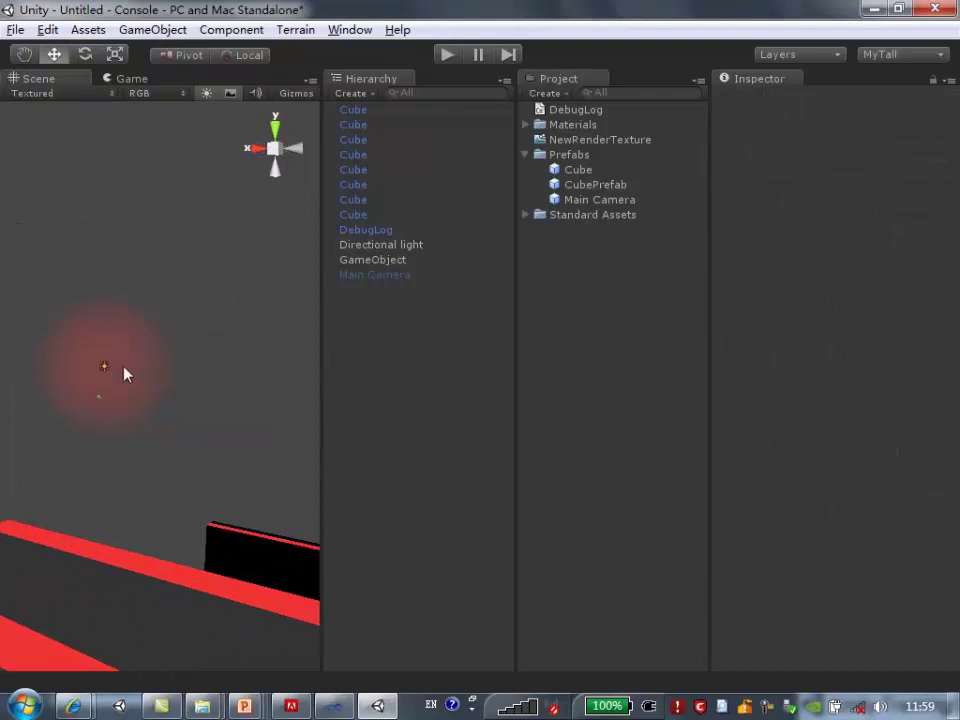
{"action": "left_click", "coordinate": [541, 214]}
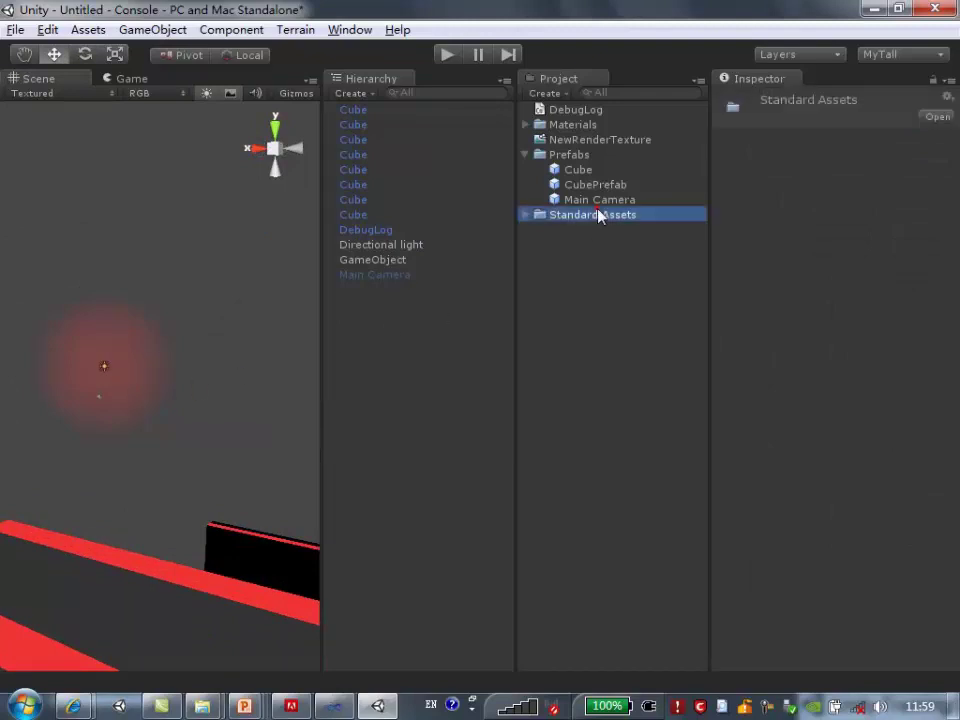
{"action": "left_click", "coordinate": [419, 246]}
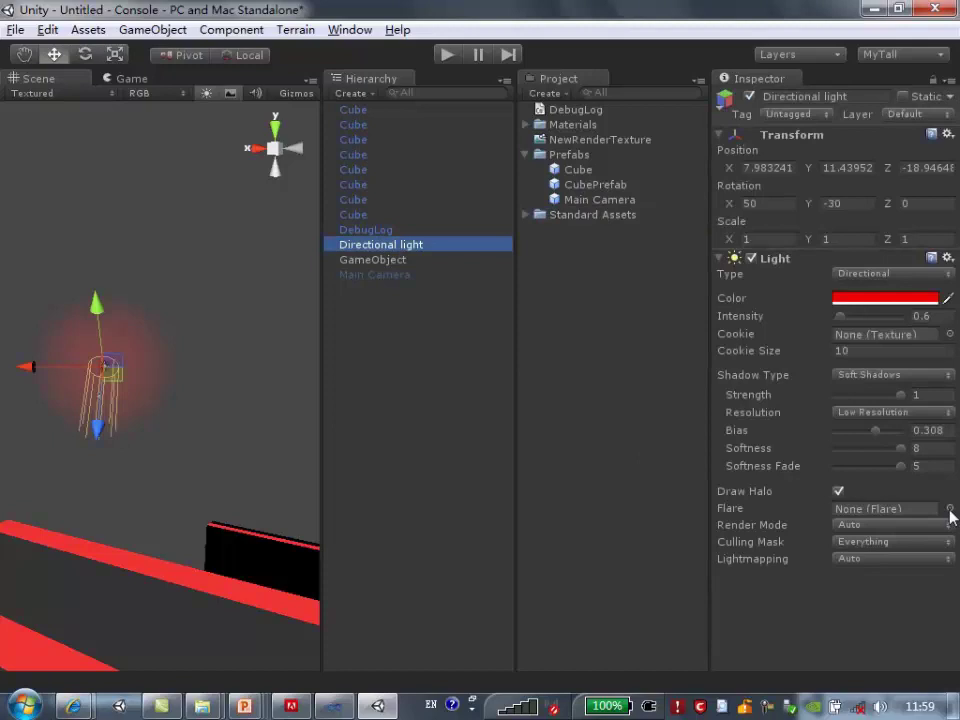
Import the Light Flares package and expand its folder under Standard Assets
{"action": "left_click", "coordinate": [88, 29]}
{"action": "mouse_move", "coordinate": [124, 164]}
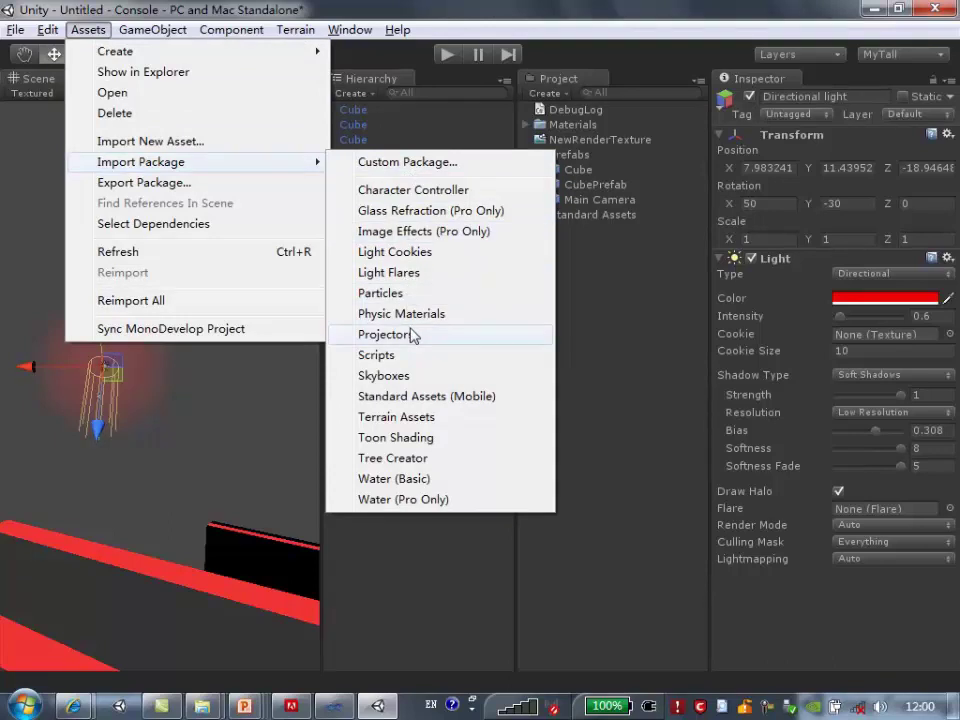
{"action": "left_click", "coordinate": [396, 272]}
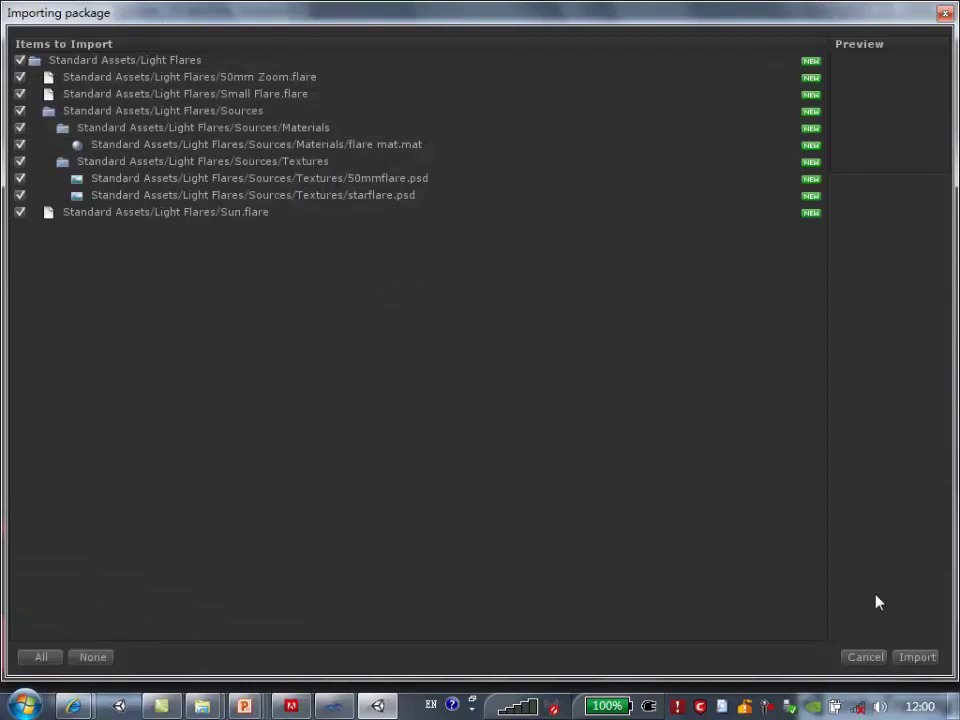
{"action": "left_click", "coordinate": [916, 657]}
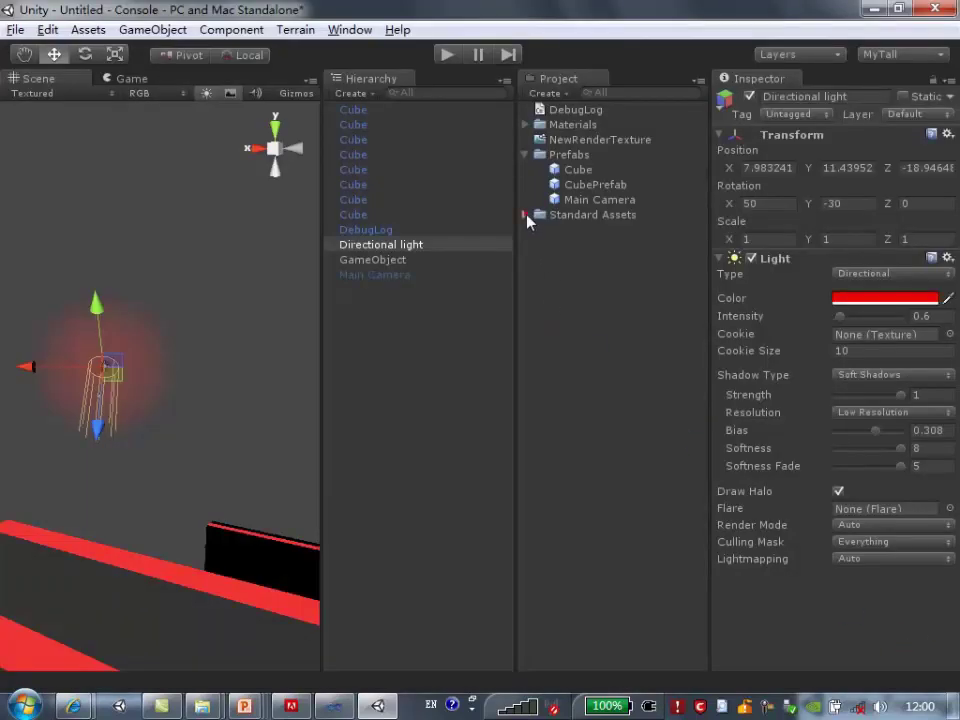
{"action": "left_click", "coordinate": [541, 244]}
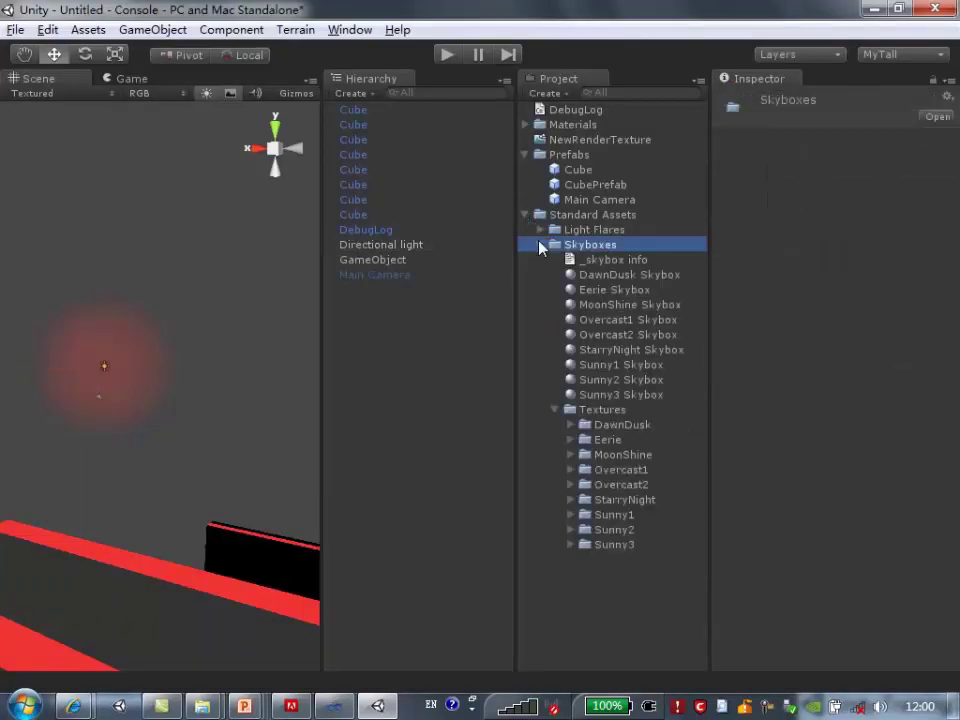
{"action": "left_click", "coordinate": [541, 245]}
{"action": "left_click", "coordinate": [540, 229]}
{"action": "left_click", "coordinate": [590, 229]}
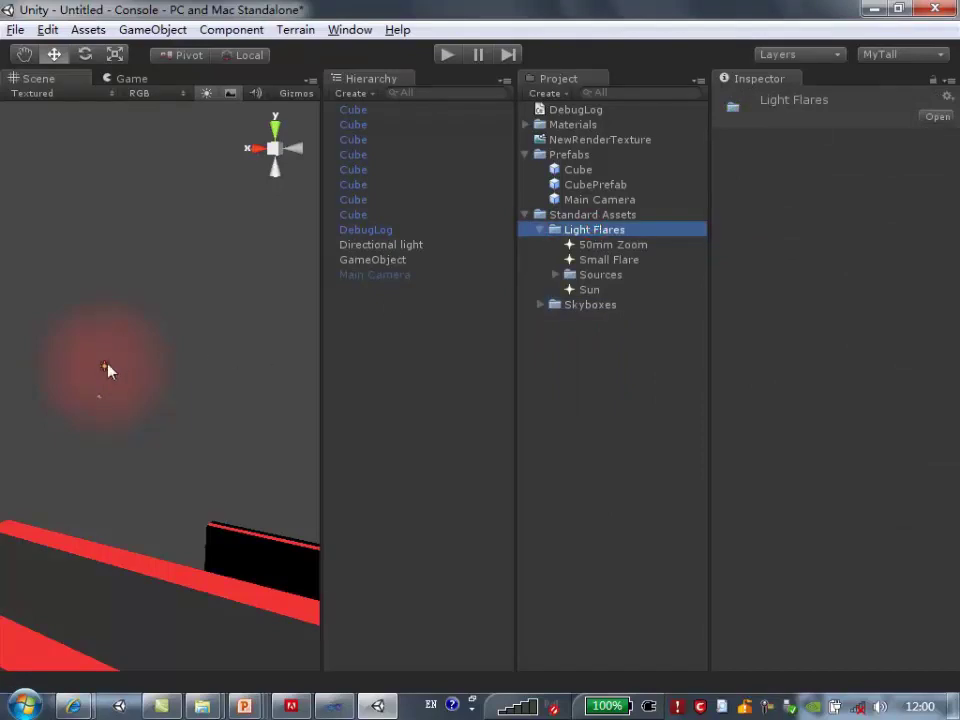
{"action": "left_click", "coordinate": [107, 368]}
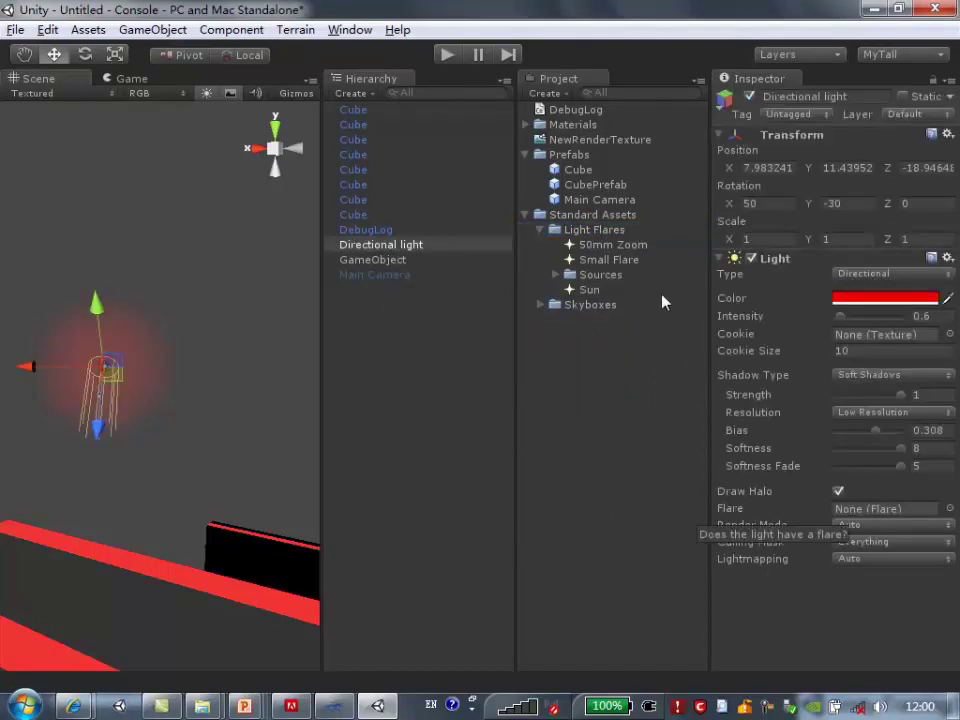
Assign the 50mm Zoom flare to the light's Flare field and check it in Scene and Game views
{"action": "left_click_drag", "start_coordinate": [615, 260], "coordinate": [590, 15]}
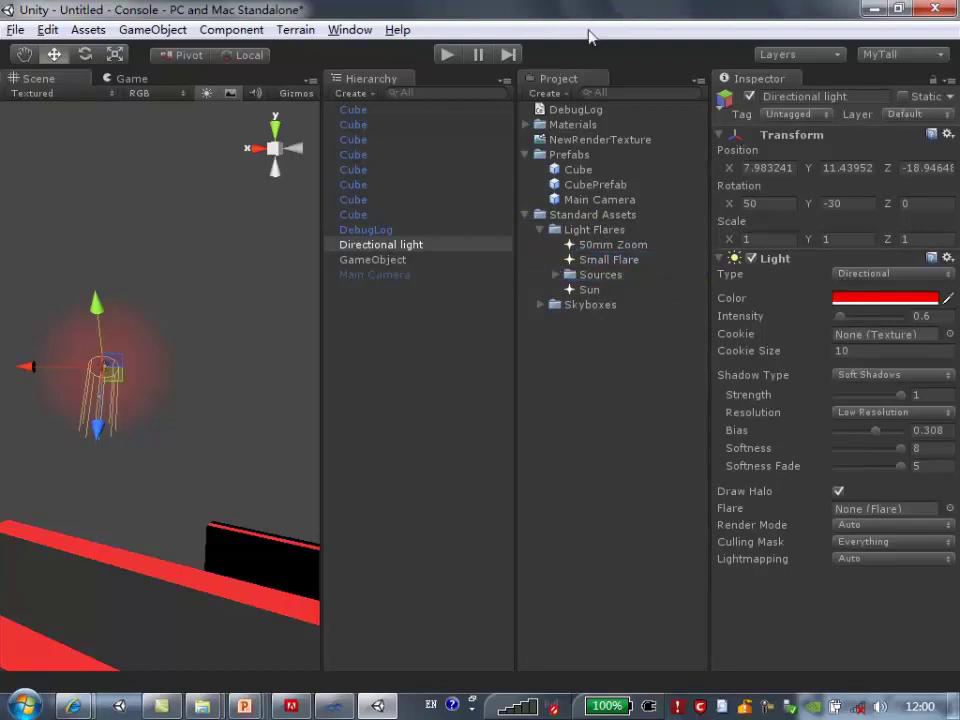
{"action": "left_click_drag", "start_coordinate": [764, 339], "coordinate": [876, 512]}
{"action": "mouse_move", "coordinate": [234, 510]}
{"action": "left_mouse_down", "text": "alt"}
{"action": "mouse_move", "coordinate": [241, 472]}
{"action": "mouse_move", "coordinate": [207, 473]}
{"action": "left_mouse_up", "text": "alt"}
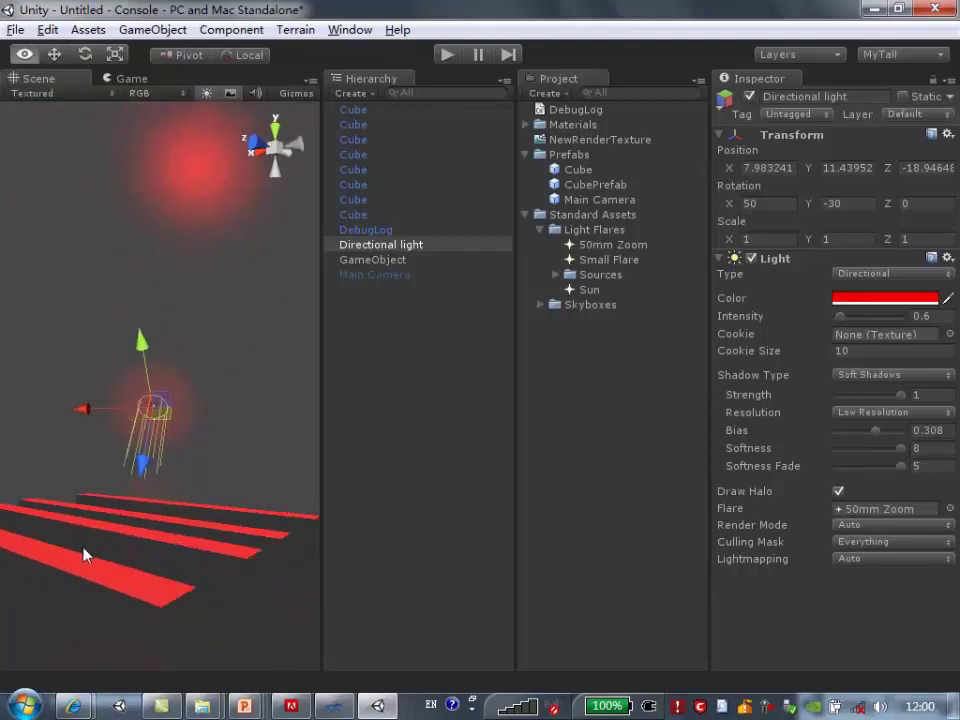
{"action": "left_click_drag", "start_coordinate": [210, 160], "coordinate": [206, 257], "text": "alt"}
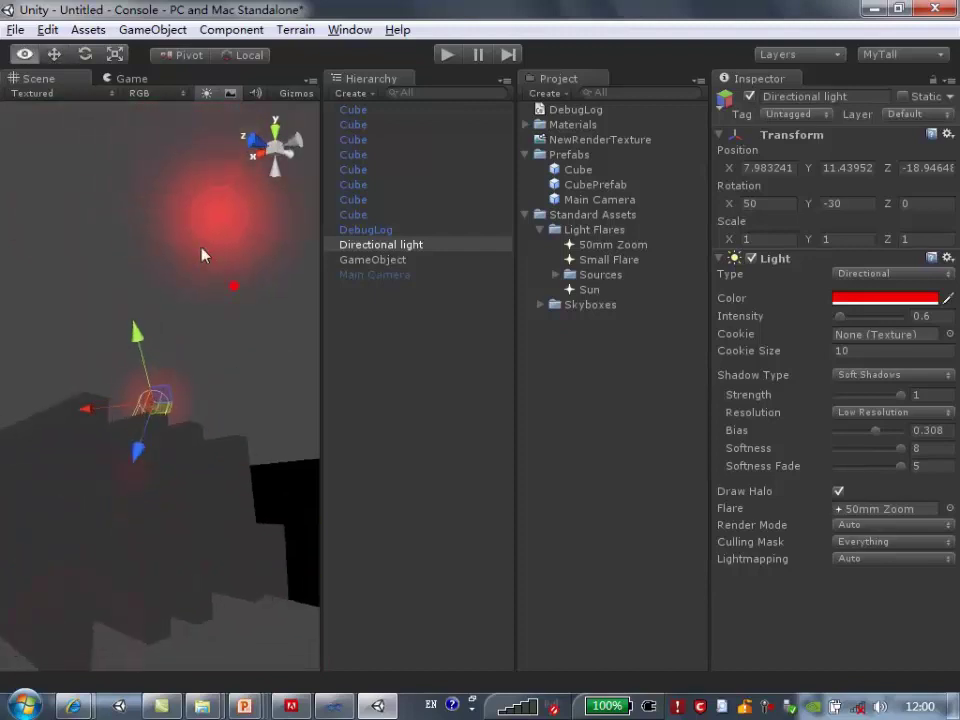
{"action": "left_click", "coordinate": [128, 80]}
{"action": "left_click", "coordinate": [72, 80]}
{"action": "mouse_move", "coordinate": [204, 396]}
{"action": "left_mouse_down", "text": "alt"}
{"action": "mouse_move", "coordinate": [263, 583]}
{"action": "mouse_move", "coordinate": [181, 615]}
{"action": "mouse_move", "coordinate": [144, 523]}
{"action": "left_mouse_up", "text": "alt"}
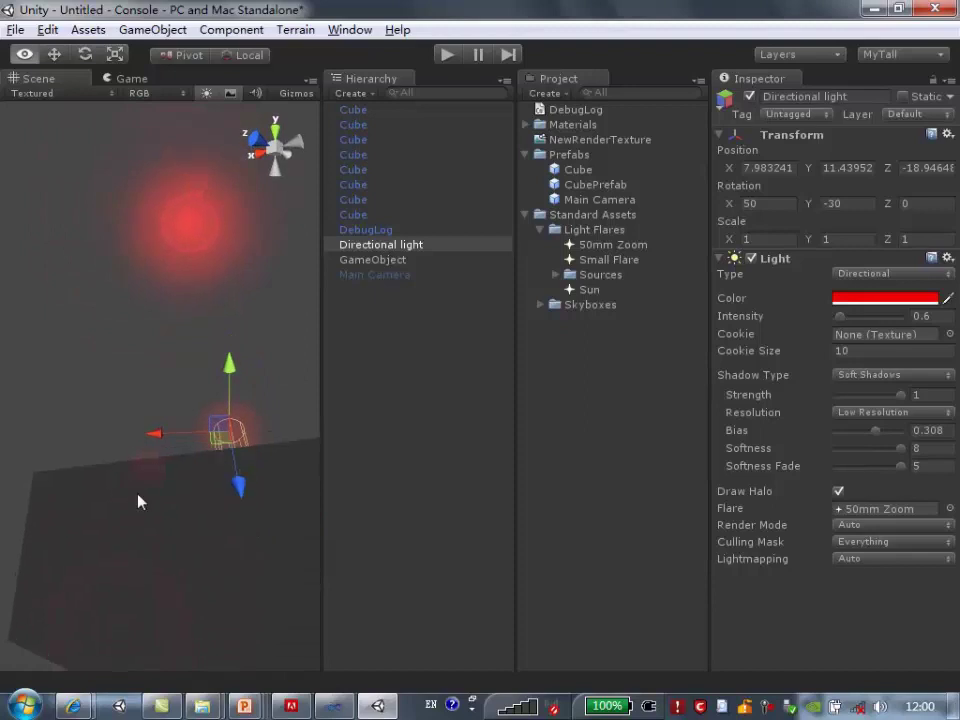
{"action": "mouse_move", "coordinate": [156, 474]}
{"action": "left_mouse_down", "text": "alt"}
{"action": "mouse_move", "coordinate": [192, 557]}
{"action": "mouse_move", "coordinate": [172, 497]}
{"action": "left_mouse_up", "text": "alt"}
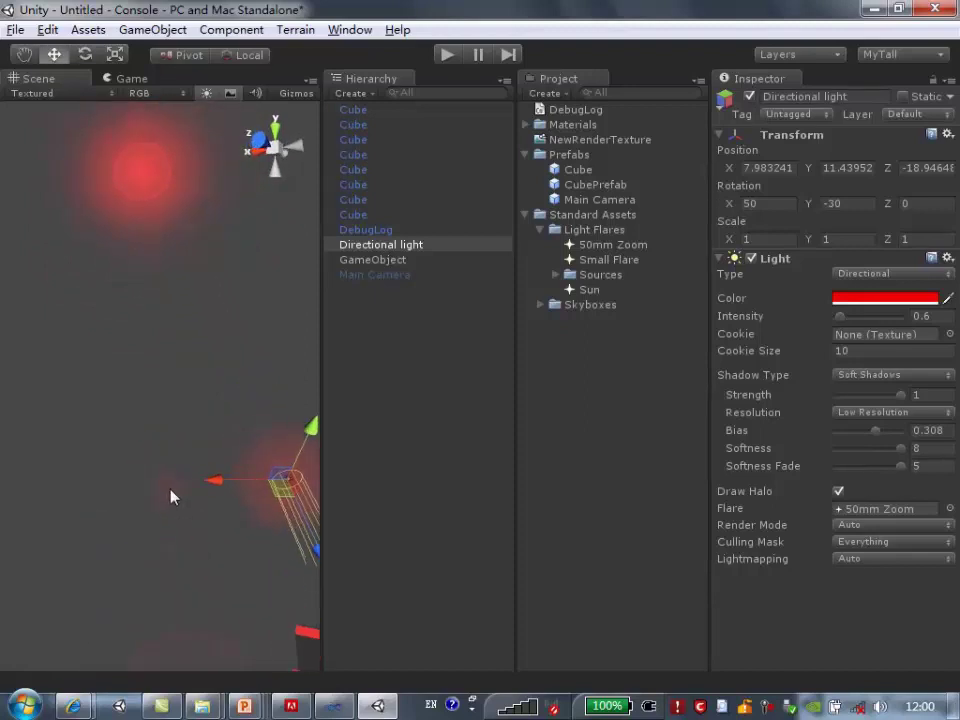
{"action": "mouse_move", "coordinate": [207, 612]}
{"action": "left_mouse_down", "text": "alt"}
{"action": "mouse_move", "coordinate": [251, 628]}
{"action": "mouse_move", "coordinate": [171, 557]}
{"action": "mouse_move", "coordinate": [245, 617]}
{"action": "mouse_move", "coordinate": [90, 531]}
{"action": "mouse_move", "coordinate": [212, 570]}
{"action": "mouse_move", "coordinate": [163, 597]}
{"action": "mouse_move", "coordinate": [139, 521]}
{"action": "left_mouse_up", "text": "alt"}
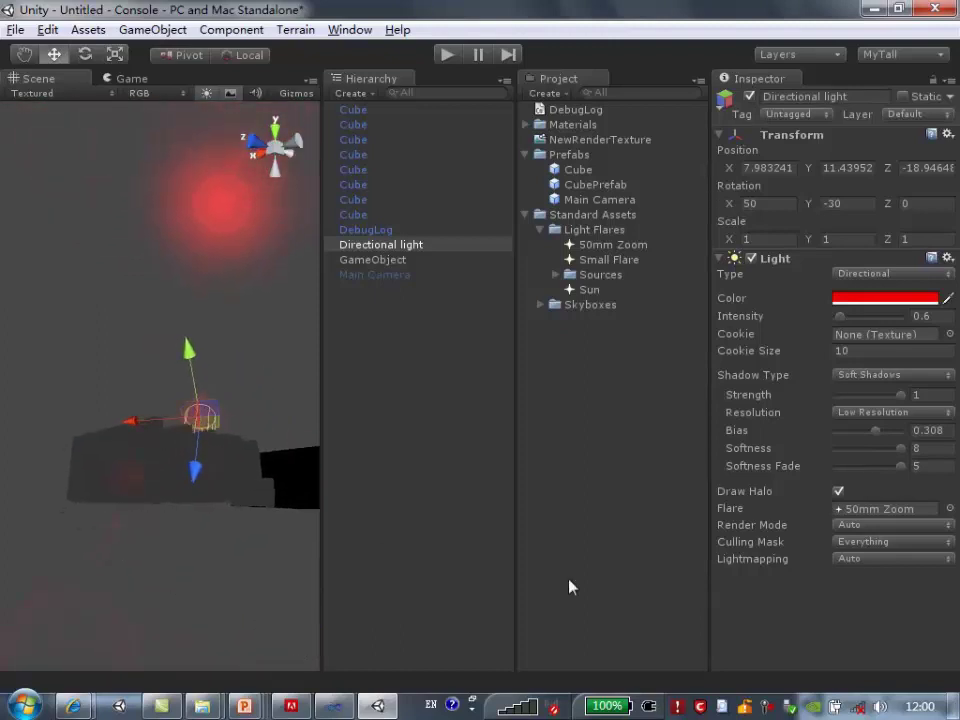
Set the directional light's colour to pure white and turn off Draw Halo
{"action": "left_click_drag", "start_coordinate": [246, 508], "coordinate": [270, 500], "text": "alt"}
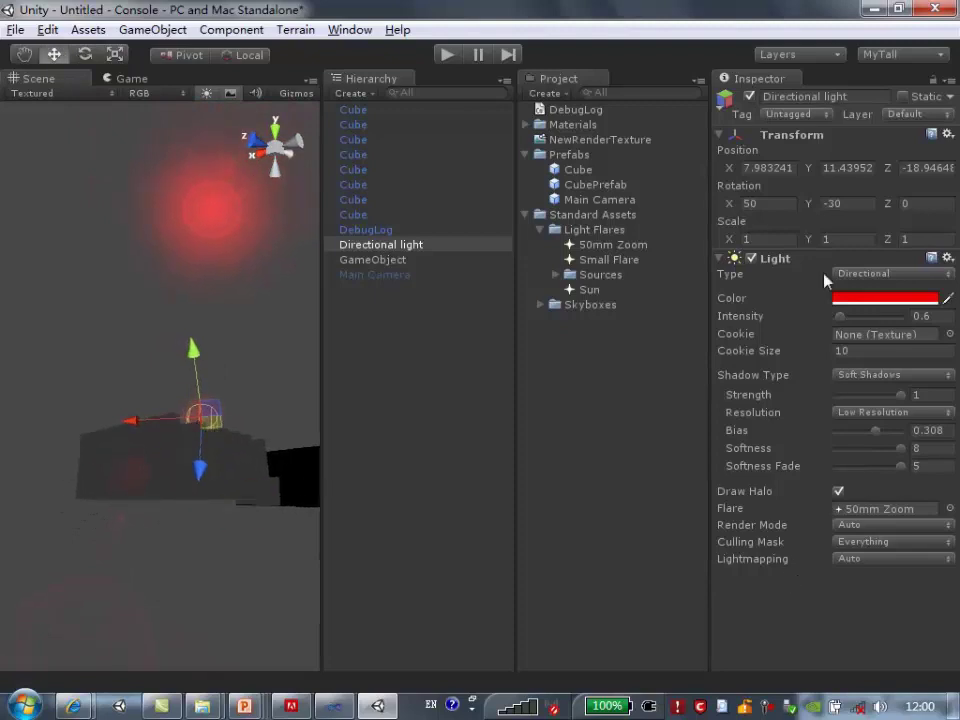
{"action": "left_click", "coordinate": [872, 298]}
{"action": "left_click_drag", "start_coordinate": [124, 136], "coordinate": [5, 42]}
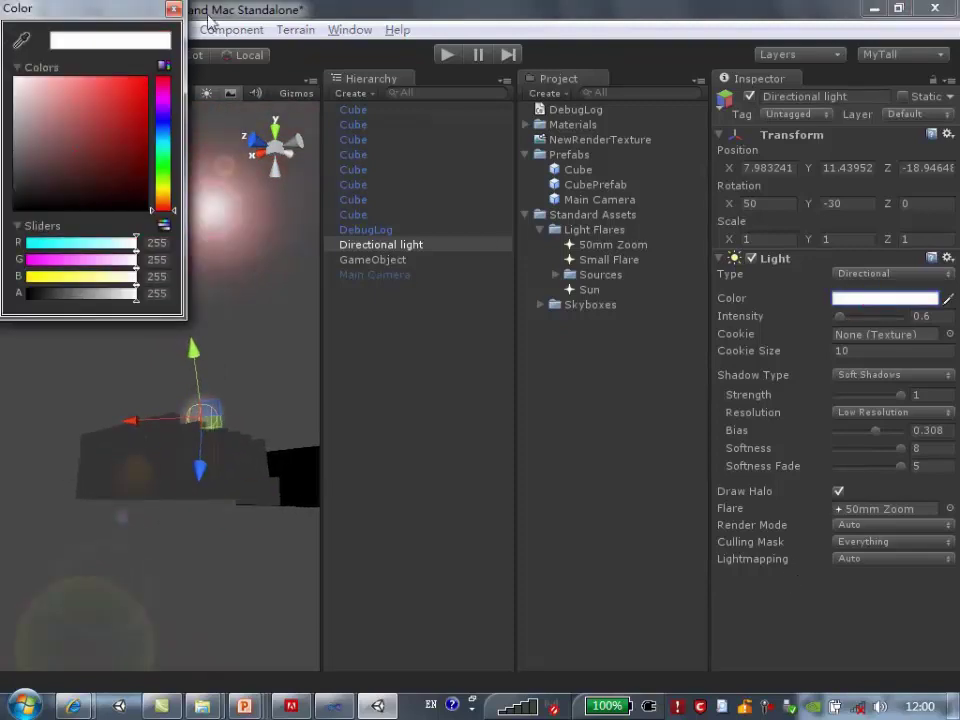
{"action": "left_click", "coordinate": [173, 9]}
{"action": "mouse_move", "coordinate": [236, 390]}
{"action": "left_mouse_down", "text": "alt"}
{"action": "mouse_move", "coordinate": [277, 482]}
{"action": "mouse_move", "coordinate": [95, 451]}
{"action": "mouse_move", "coordinate": [163, 459]}
{"action": "left_mouse_up", "text": "alt"}
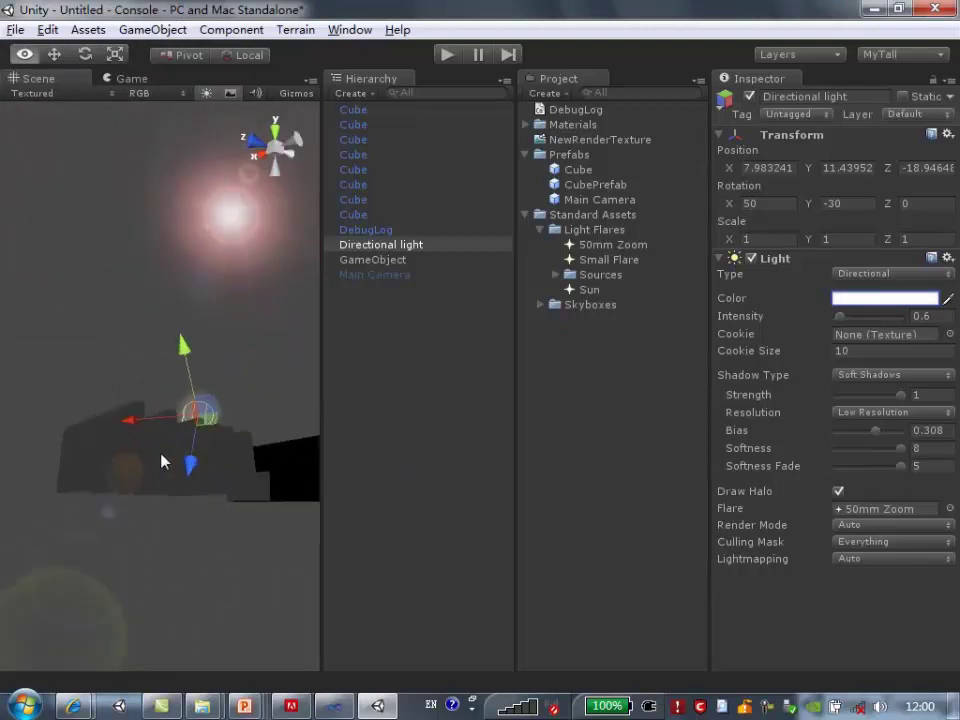
{"action": "left_click", "coordinate": [839, 491]}
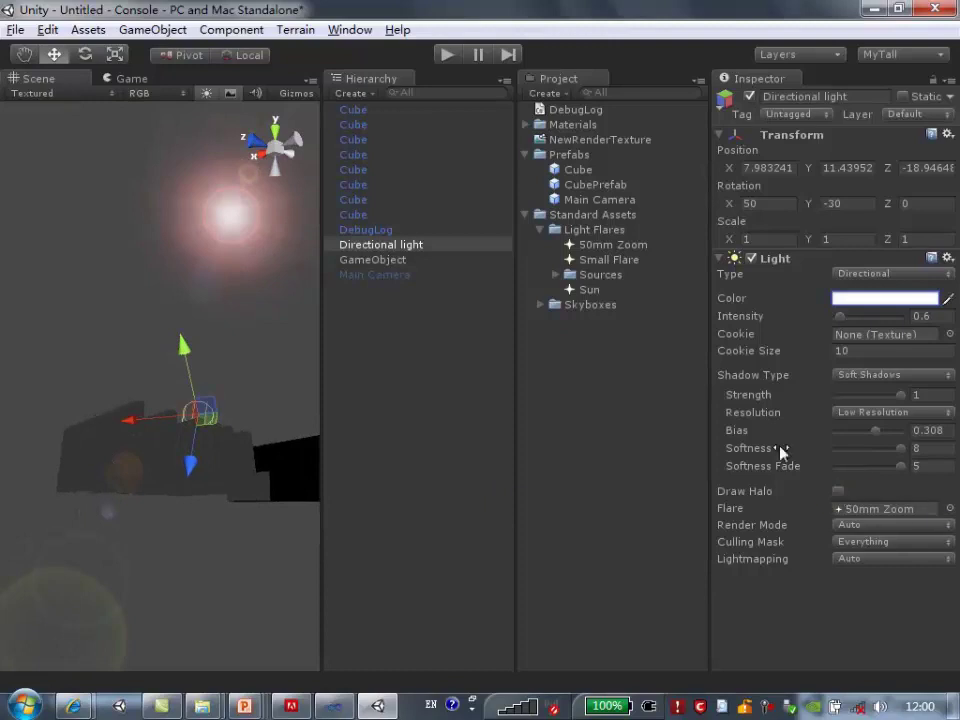
Assign the Small Flare to the light's Flare slot and view the cubes
{"action": "left_click_drag", "start_coordinate": [586, 295], "coordinate": [885, 508]}
{"action": "mouse_move", "coordinate": [279, 476]}
{"action": "left_mouse_down", "text": "alt"}
{"action": "mouse_move", "coordinate": [296, 551]}
{"action": "mouse_move", "coordinate": [197, 527]}
{"action": "left_mouse_up", "text": "alt"}
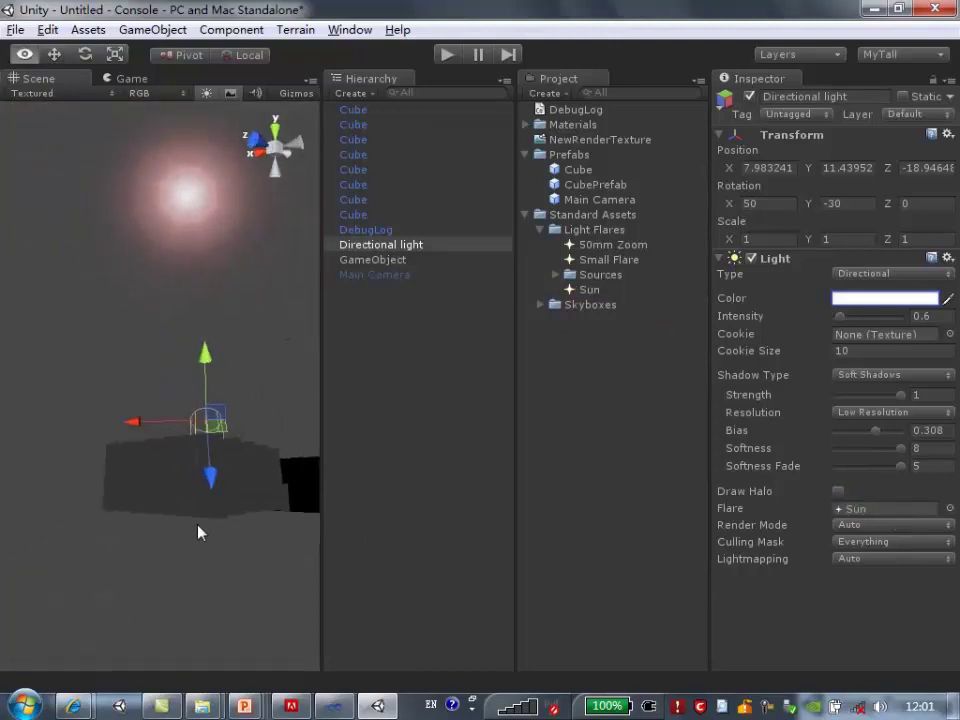
{"action": "left_click_drag", "start_coordinate": [612, 261], "coordinate": [880, 509]}
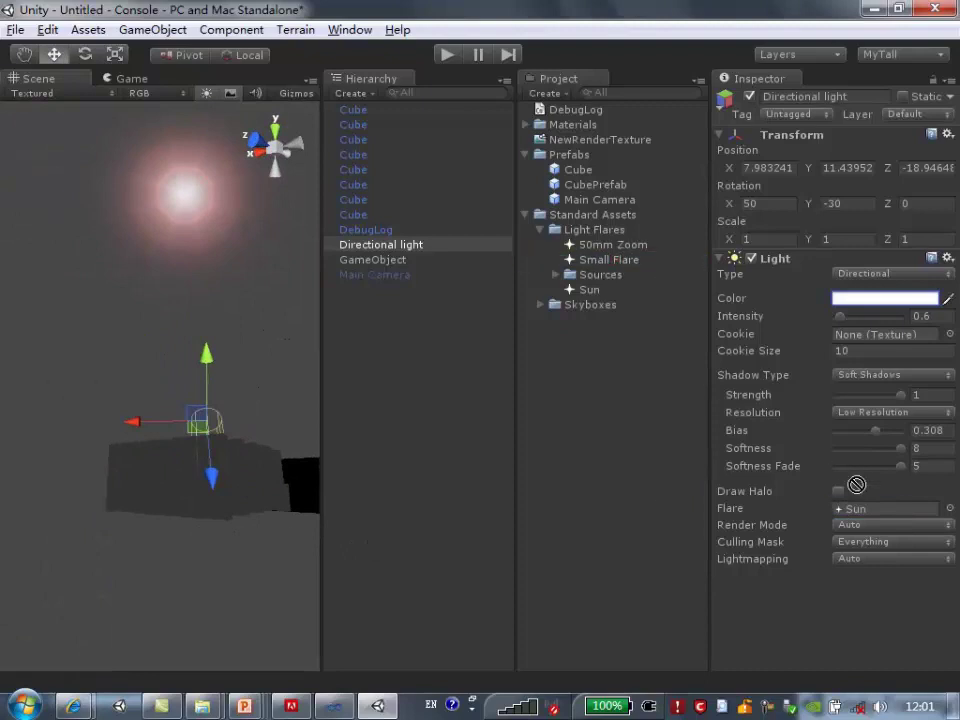
{"action": "mouse_move", "coordinate": [210, 617]}
{"action": "left_mouse_down", "text": "alt"}
{"action": "mouse_move", "coordinate": [232, 660]}
{"action": "mouse_move", "coordinate": [86, 647]}
{"action": "left_mouse_up", "text": "alt"}
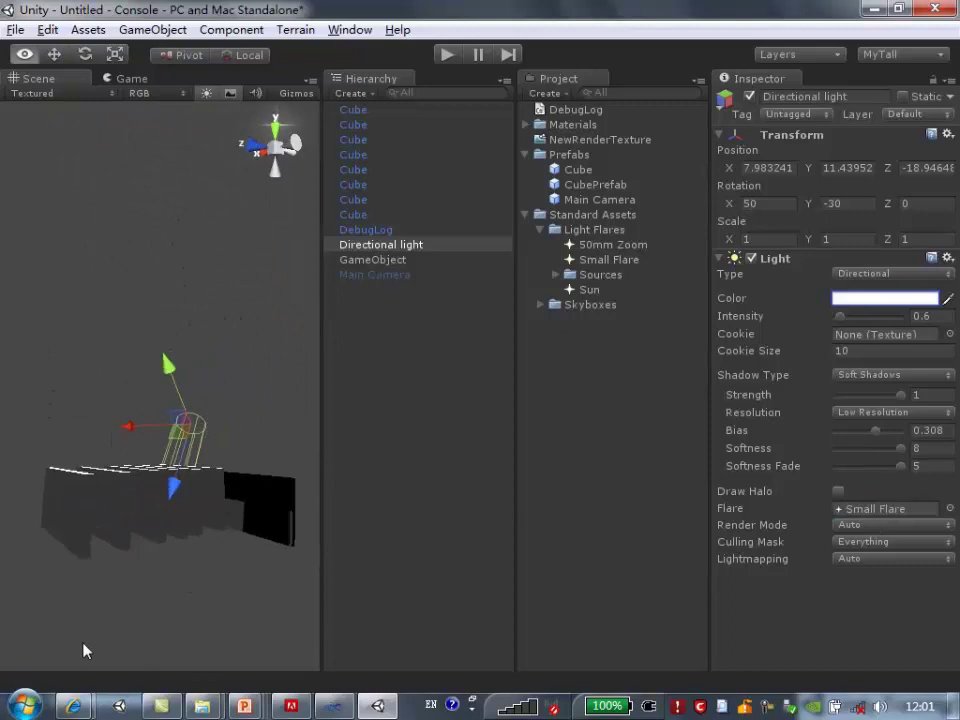
{"action": "left_click_drag", "start_coordinate": [140, 495], "coordinate": [215, 480], "text": "alt"}
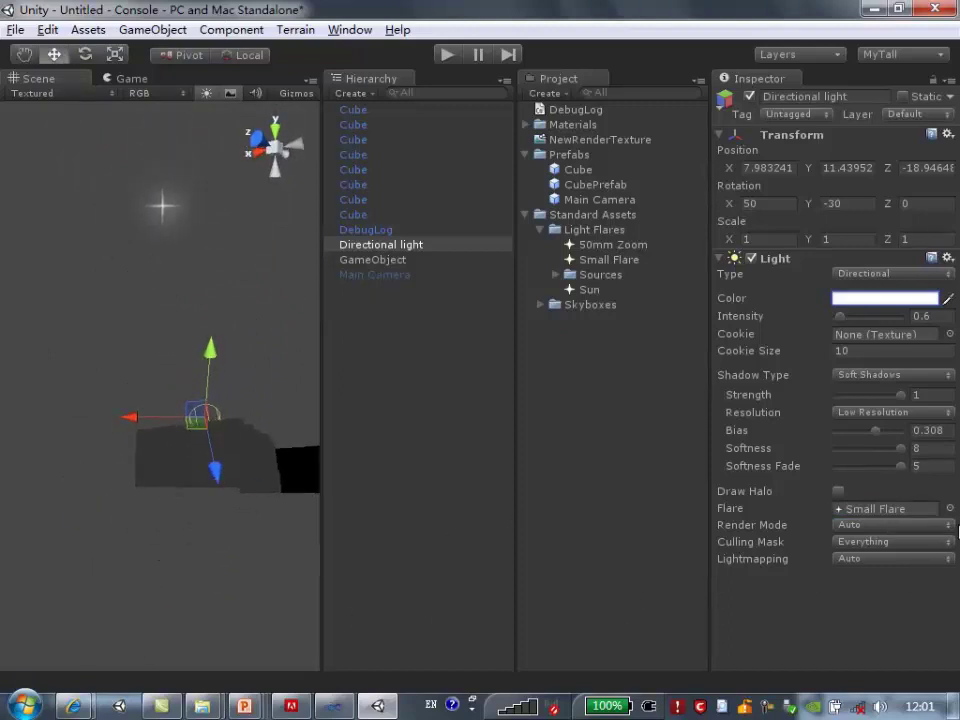
Select the directional light and set its Render Mode to Important
{"action": "left_click", "coordinate": [937, 527]}
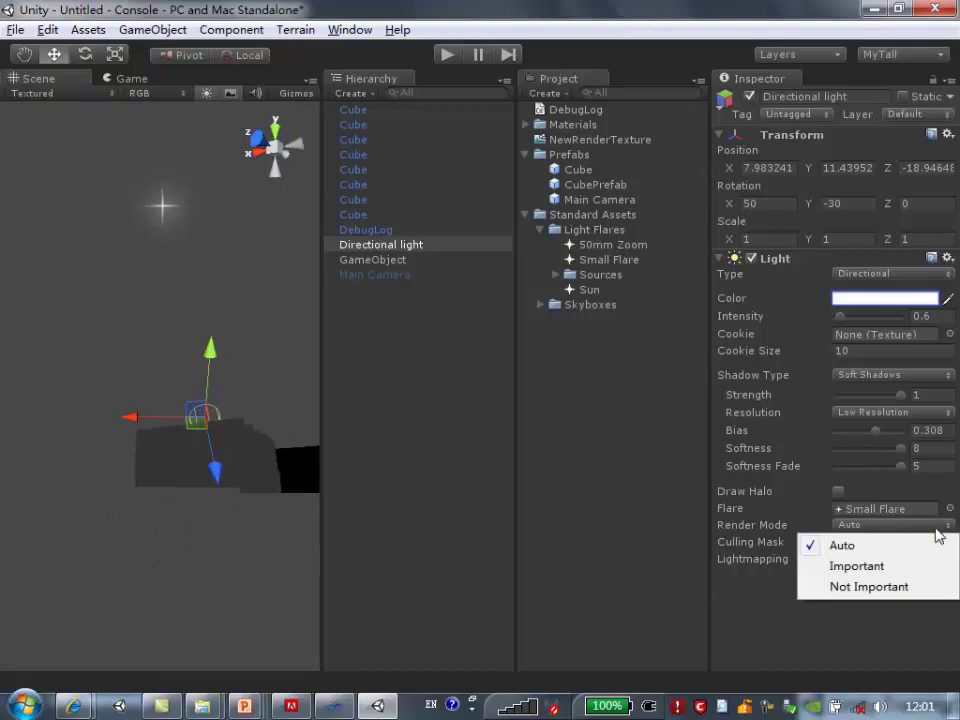
{"action": "left_click", "coordinate": [577, 17]}
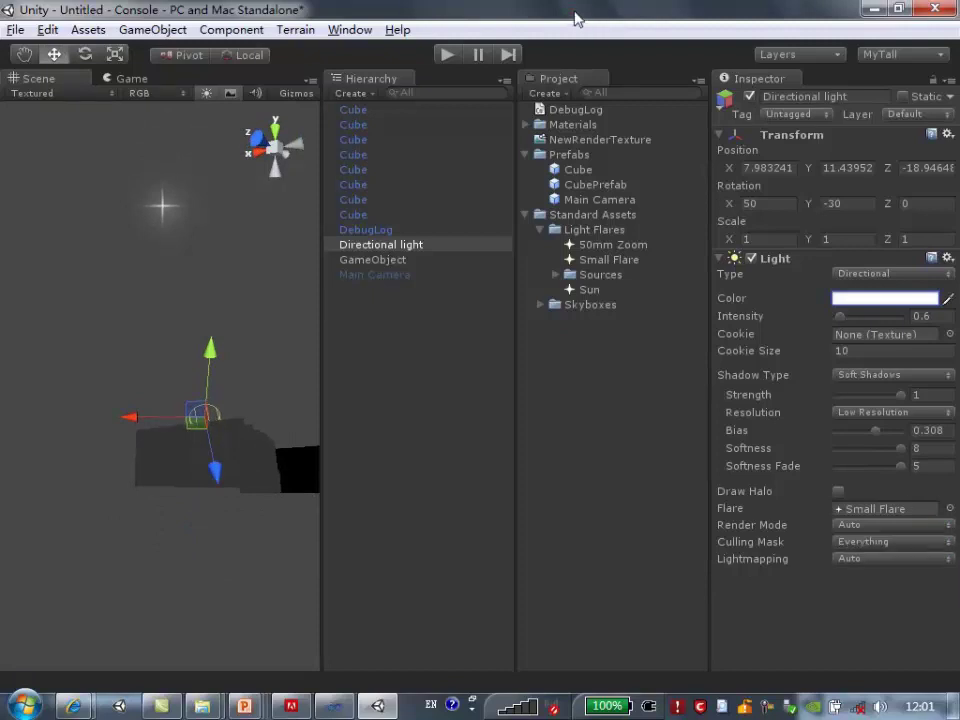
{"action": "left_click", "coordinate": [927, 528]}
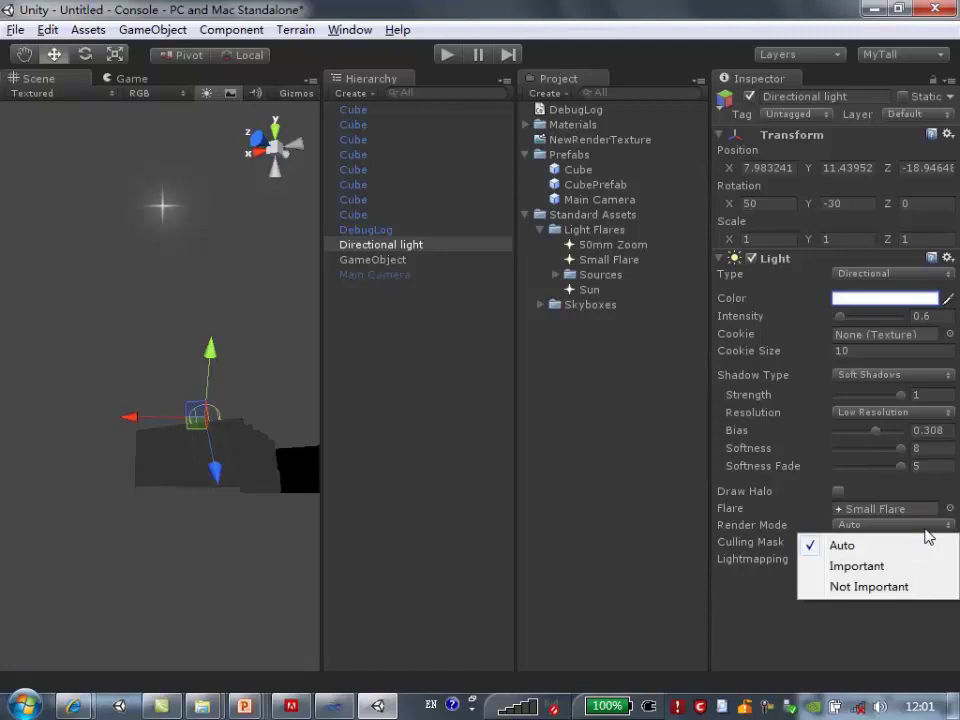
{"action": "left_click", "coordinate": [165, 218]}
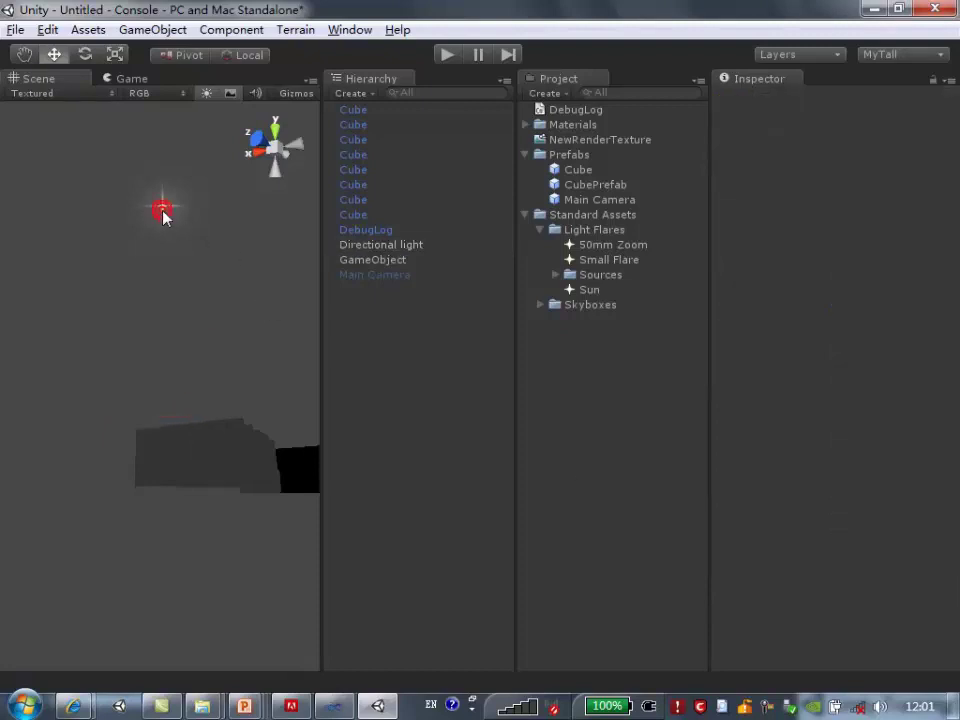
{"action": "left_click", "coordinate": [381, 246]}
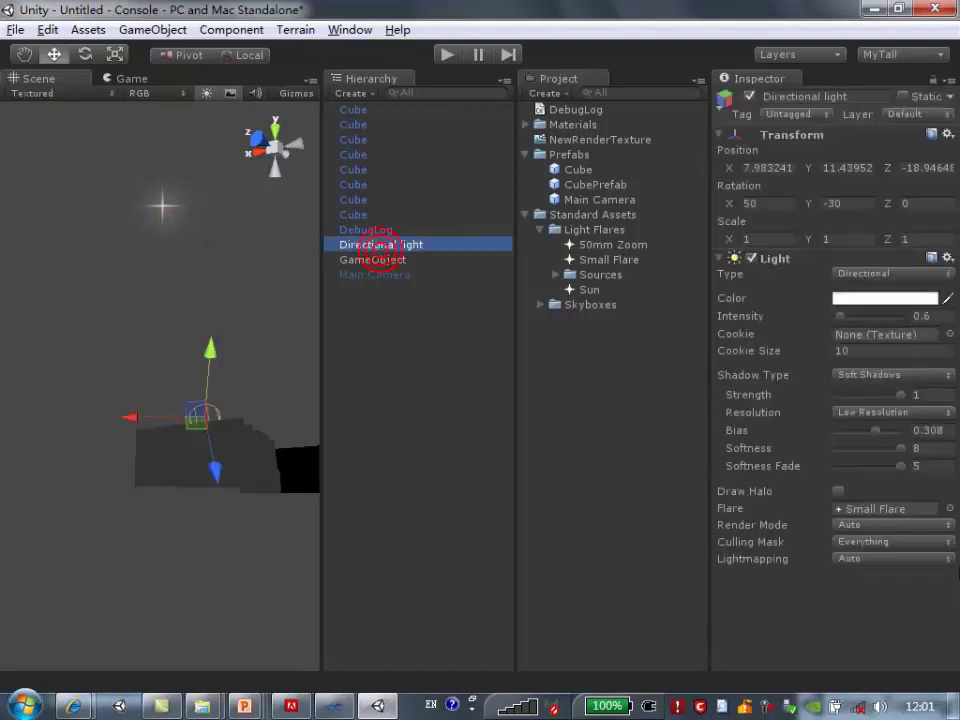
{"action": "left_click", "coordinate": [927, 524]}
{"action": "left_click", "coordinate": [856, 566]}
{"action": "mouse_move", "coordinate": [237, 266]}
{"action": "left_mouse_down", "text": "alt"}
{"action": "mouse_move", "coordinate": [220, 424]}
{"action": "mouse_move", "coordinate": [202, 406]}
{"action": "mouse_move", "coordinate": [135, 516]}
{"action": "mouse_move", "coordinate": [185, 493]}
{"action": "mouse_move", "coordinate": [167, 510]}
{"action": "left_mouse_up", "text": "alt"}
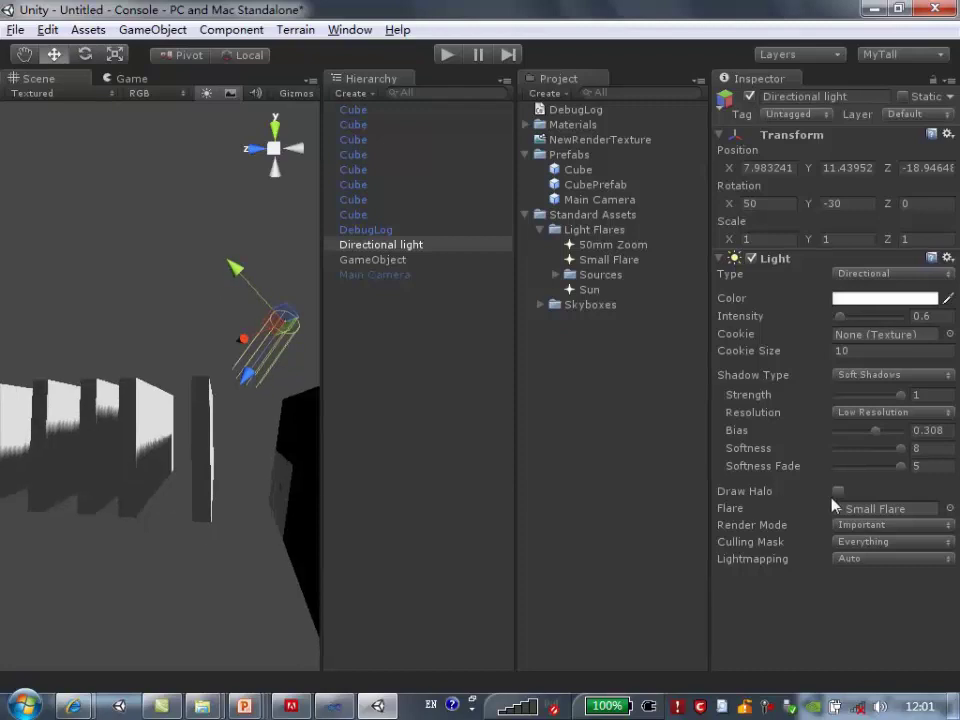
Compare the Not Important render mode against Important, switching back to Important
{"action": "left_click", "coordinate": [920, 526]}
{"action": "left_click", "coordinate": [866, 597]}
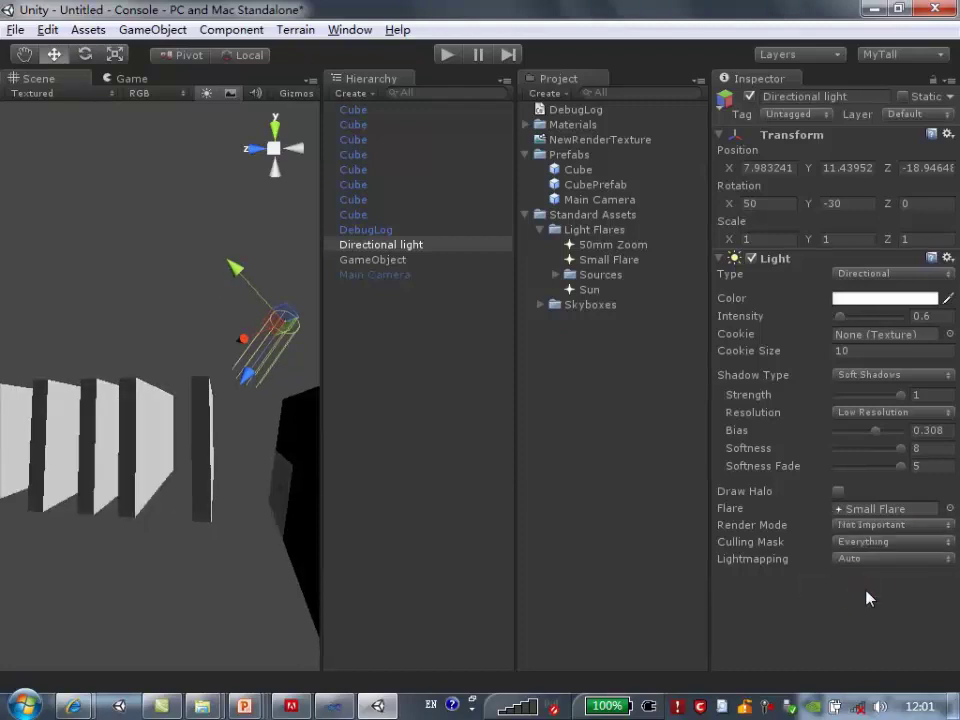
{"action": "left_click", "coordinate": [897, 527]}
{"action": "left_click", "coordinate": [856, 566]}
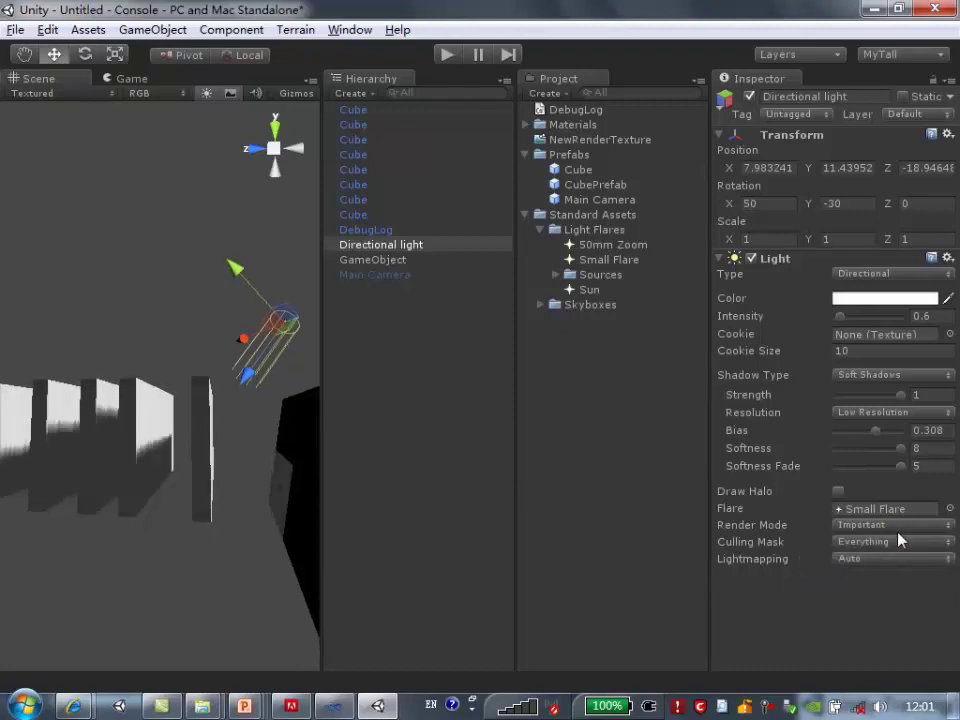
Try Not Important once more, then settle the Render Mode on Important
{"action": "left_click", "coordinate": [900, 530]}
{"action": "left_click", "coordinate": [886, 596]}
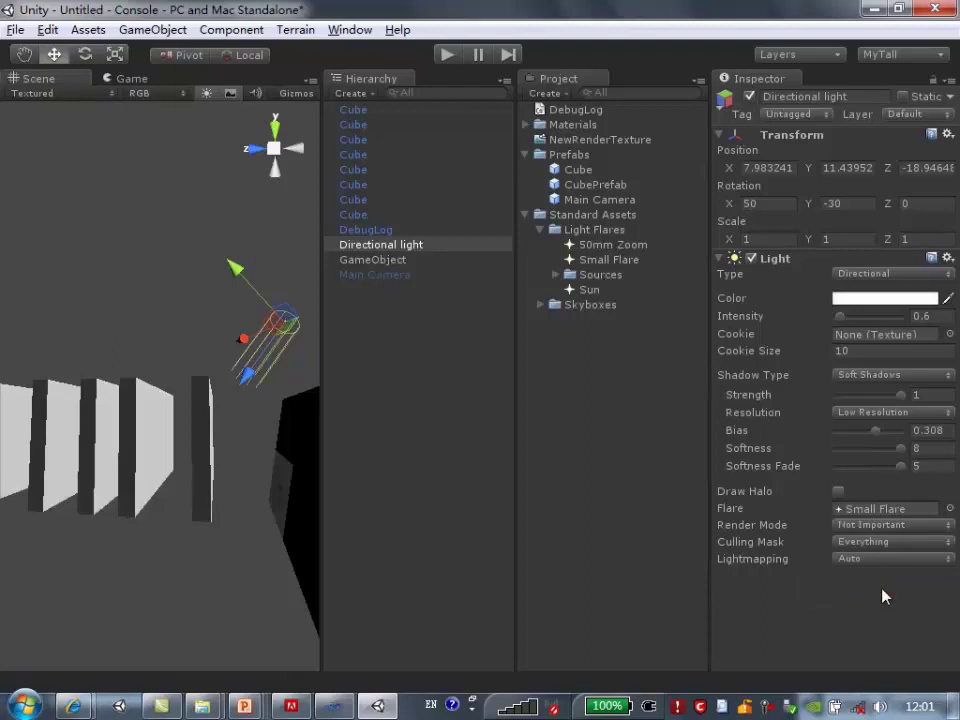
{"action": "left_click", "coordinate": [892, 526]}
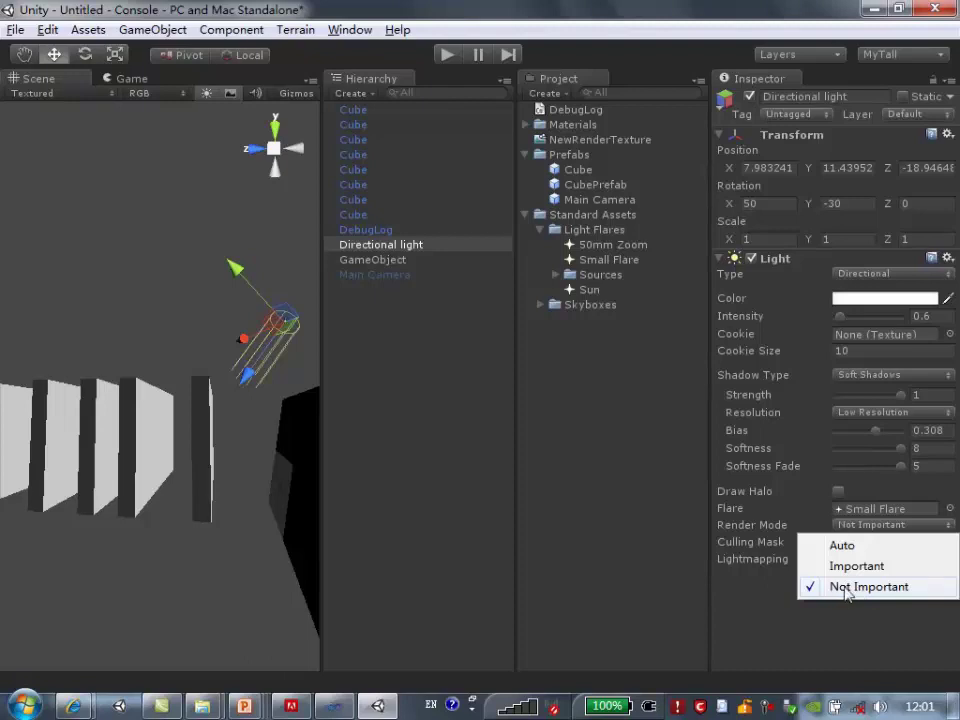
{"action": "left_click", "coordinate": [857, 567]}
{"action": "scroll", "coordinate": [135, 497], "scroll_direction": "down", "scroll_amount": 2}
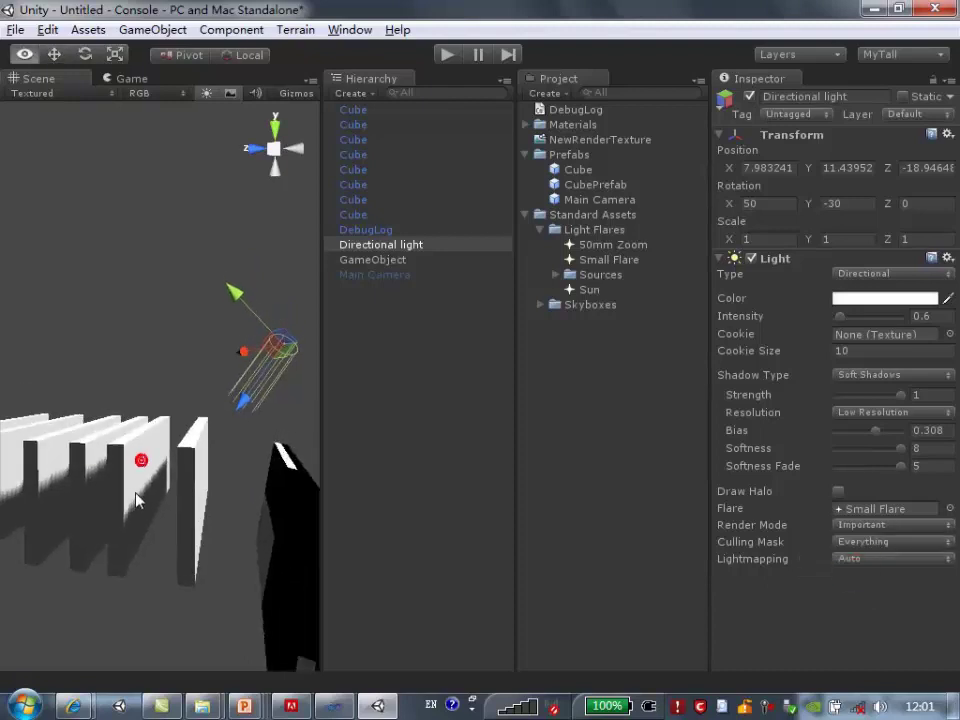
{"action": "scroll", "coordinate": [175, 490], "scroll_direction": "down", "scroll_amount": 2}
{"action": "scroll", "coordinate": [172, 489], "scroll_direction": "up", "scroll_amount": 1}
{"action": "scroll", "coordinate": [168, 486], "scroll_direction": "up", "scroll_amount": 2}
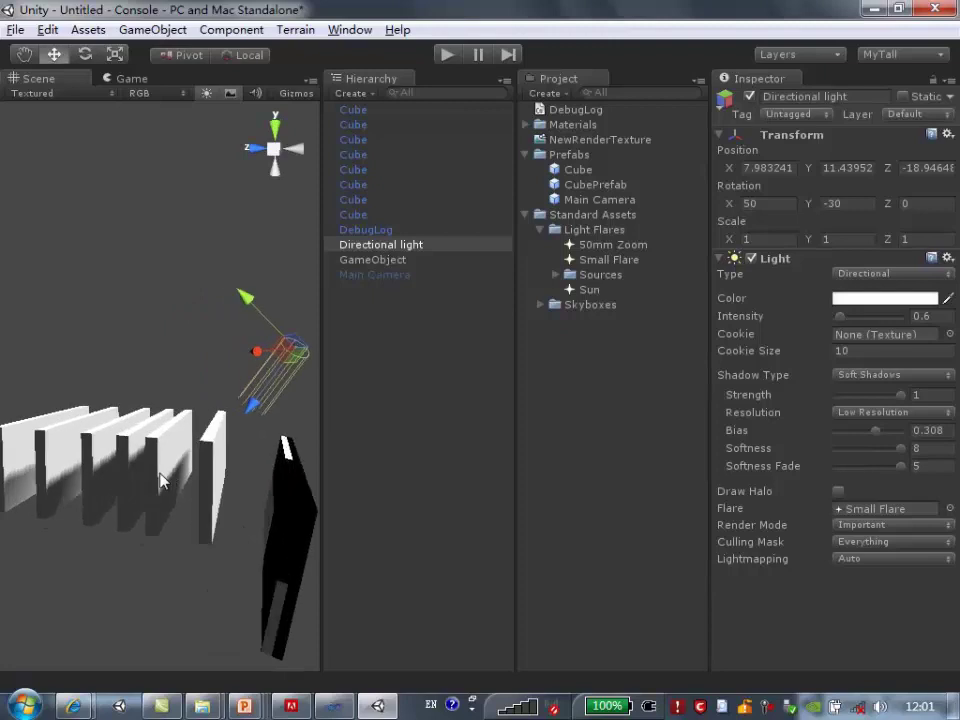
{"action": "scroll", "coordinate": [163, 481], "scroll_direction": "up", "scroll_amount": 1}
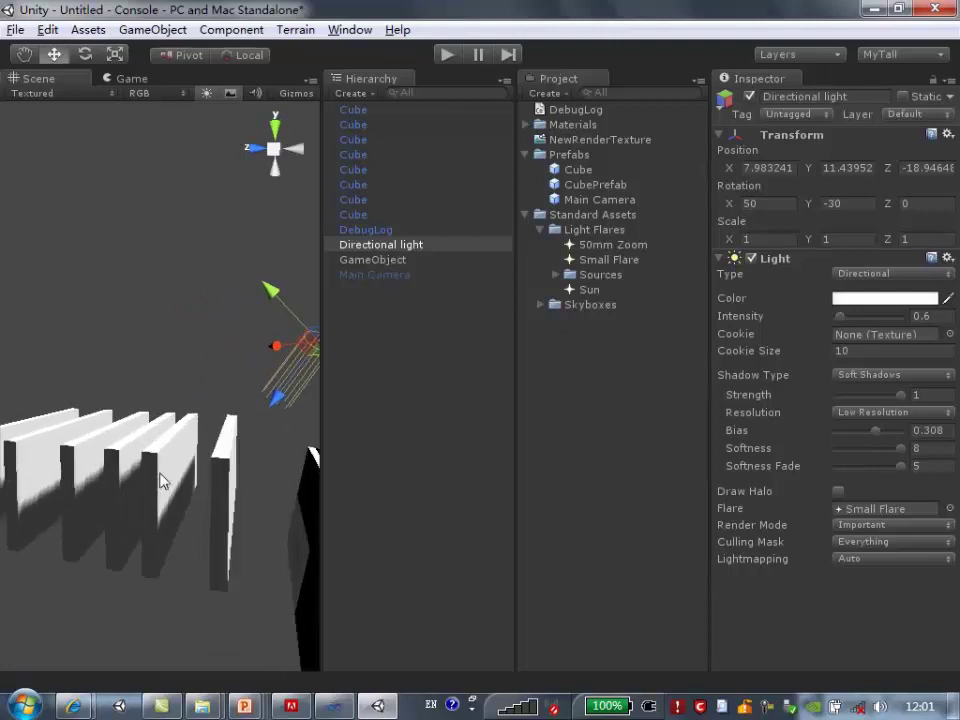
{"action": "left_click", "coordinate": [930, 545]}
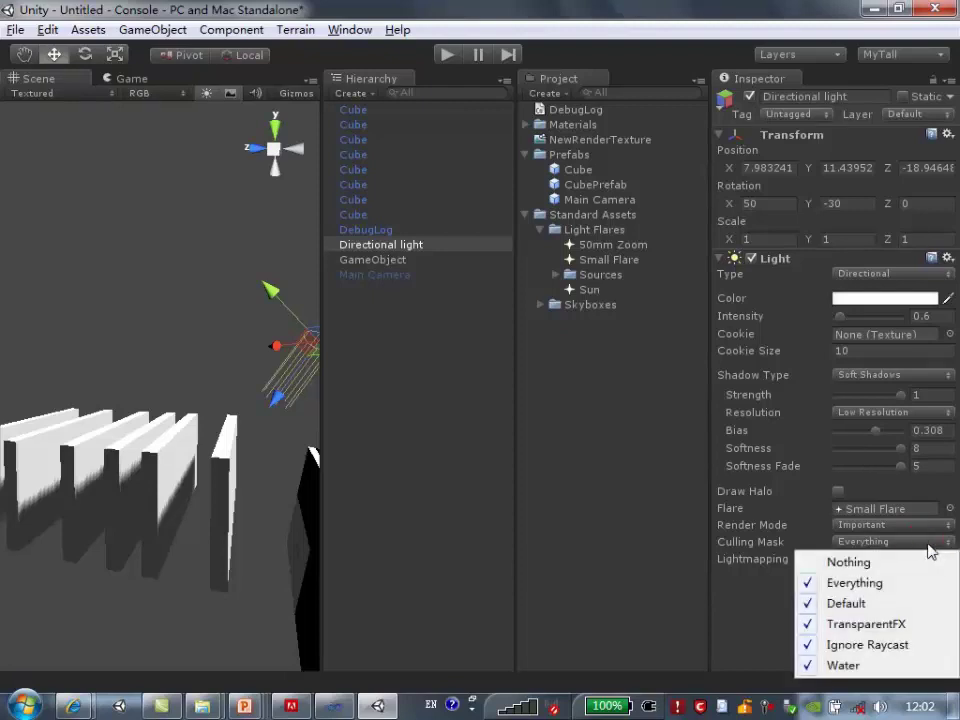
{"action": "left_click", "coordinate": [811, 604]}
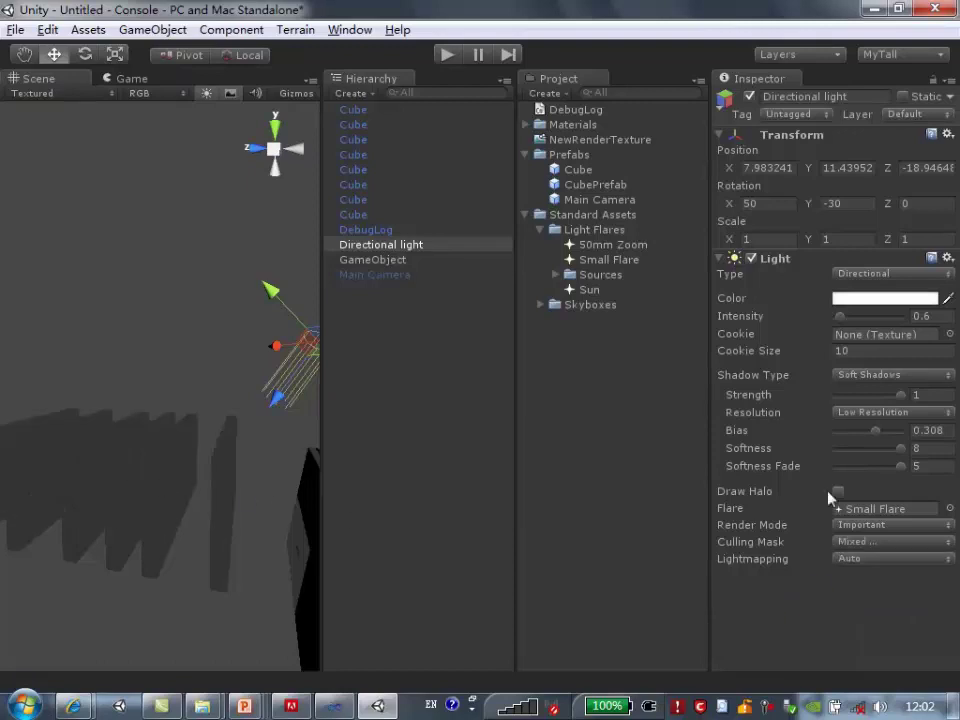
{"action": "left_click", "coordinate": [882, 541]}
{"action": "left_click", "coordinate": [855, 582]}
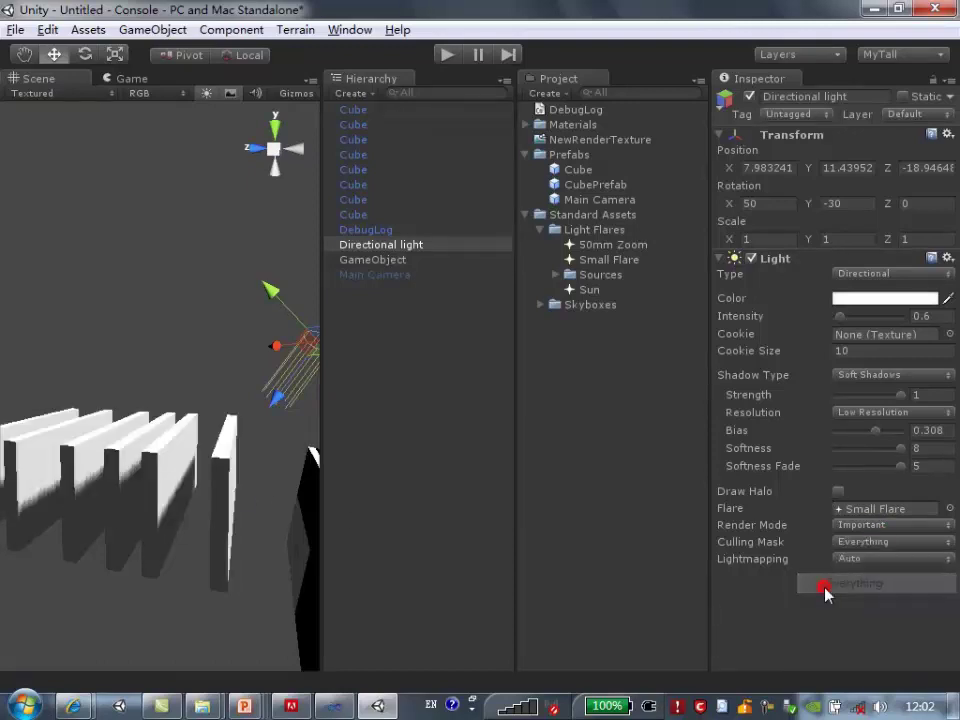
{"action": "mouse_move", "coordinate": [155, 440]}
{"action": "right_mouse_down", "text": "alt"}
{"action": "mouse_move", "coordinate": [141, 488]}
{"action": "mouse_move", "coordinate": [141, 478]}
{"action": "right_mouse_up", "text": "alt"}
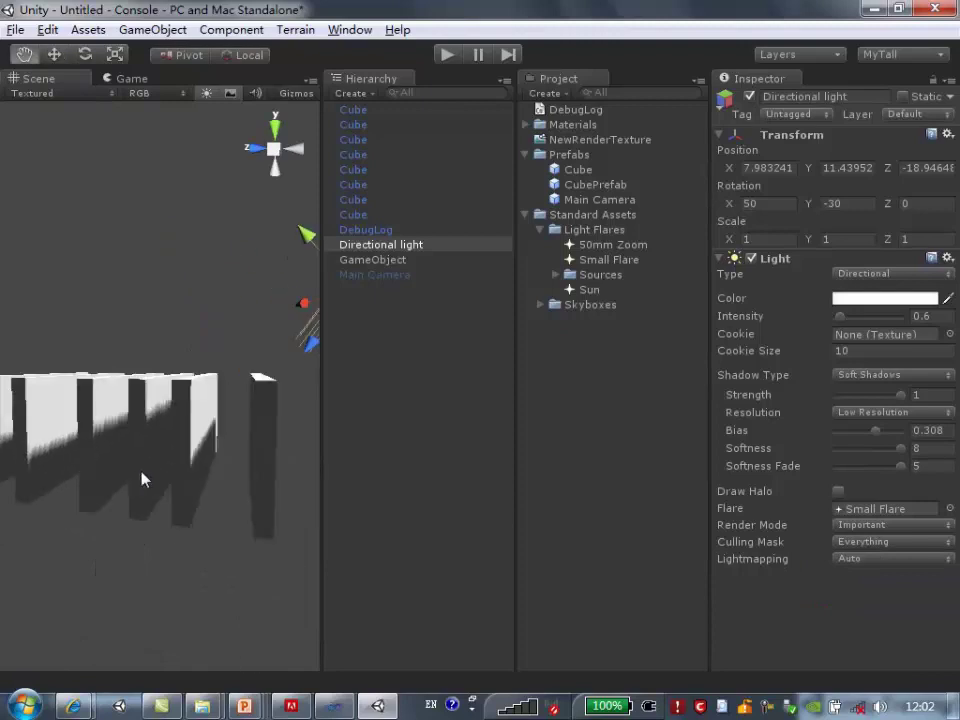
{"action": "left_click", "coordinate": [929, 558]}
Try RealtimeOnly lightmapping, return it to Auto, and deselect the light to view the lit cubes
{"action": "left_click", "coordinate": [893, 582]}
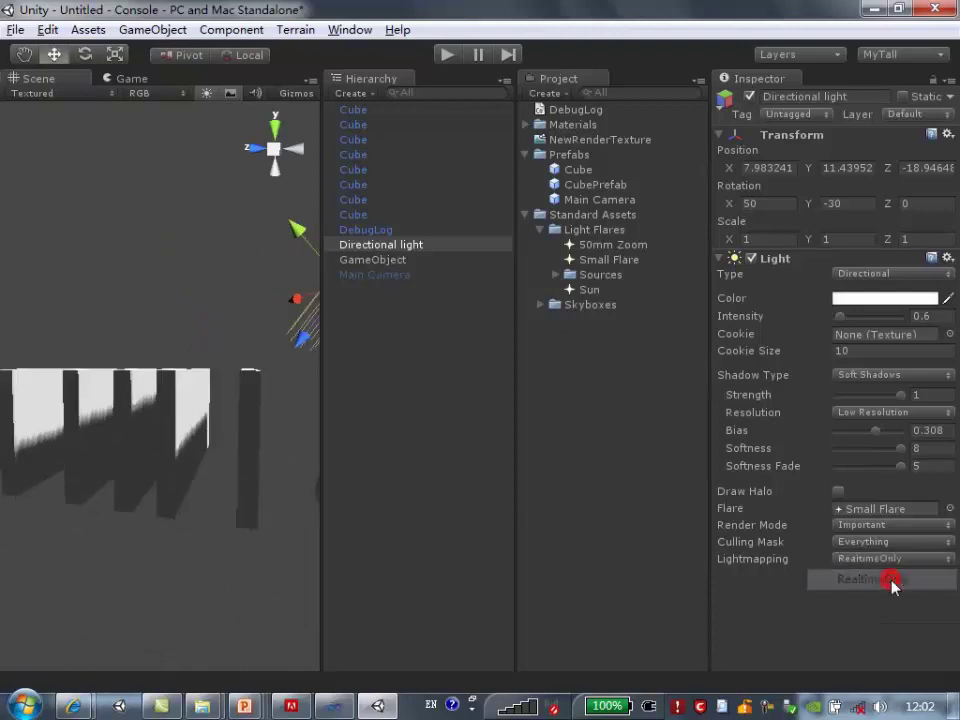
{"action": "left_click", "coordinate": [919, 559]}
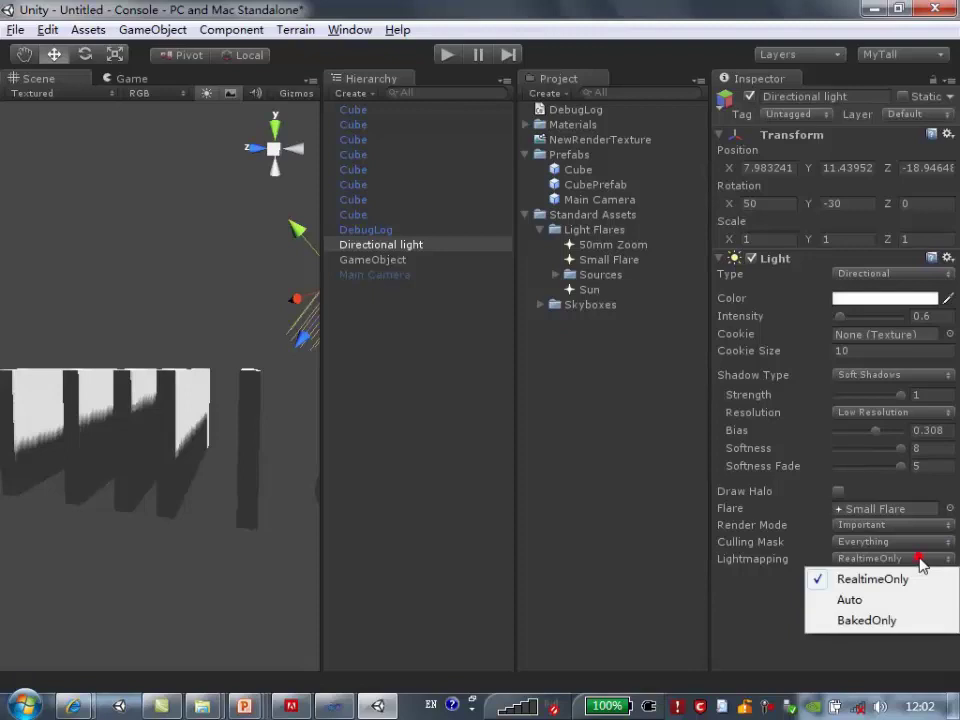
{"action": "left_click", "coordinate": [874, 610]}
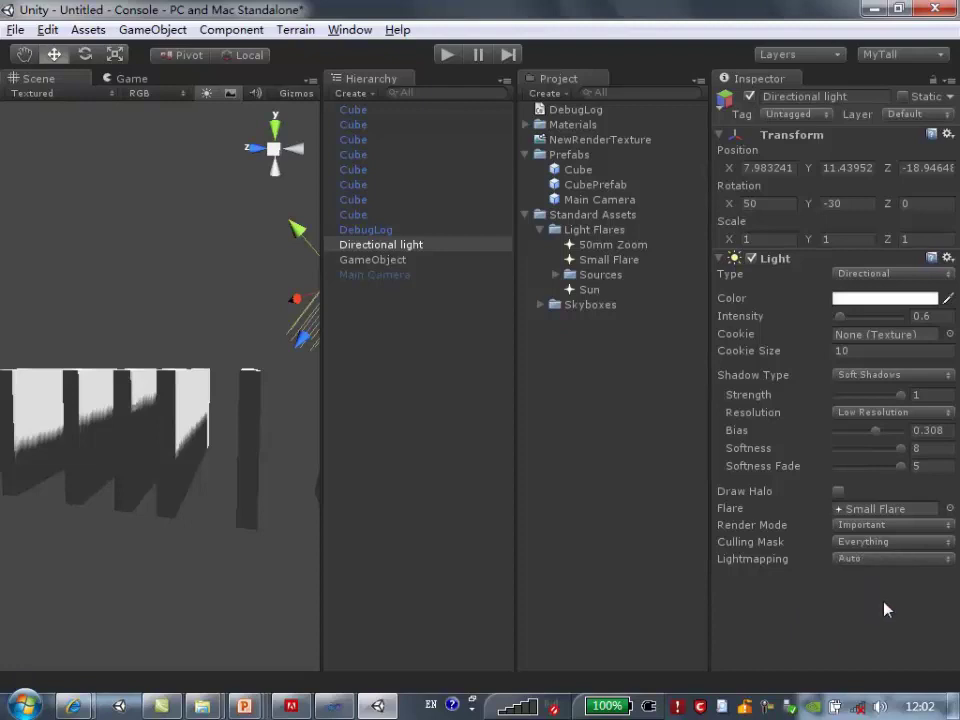
{"action": "left_click", "coordinate": [144, 531]}
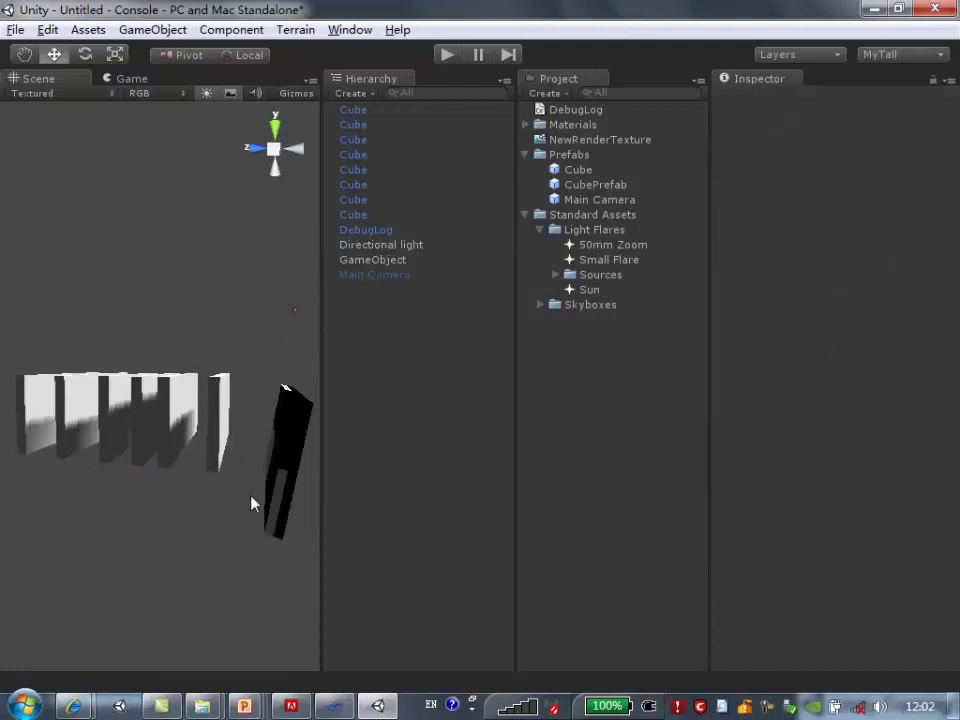